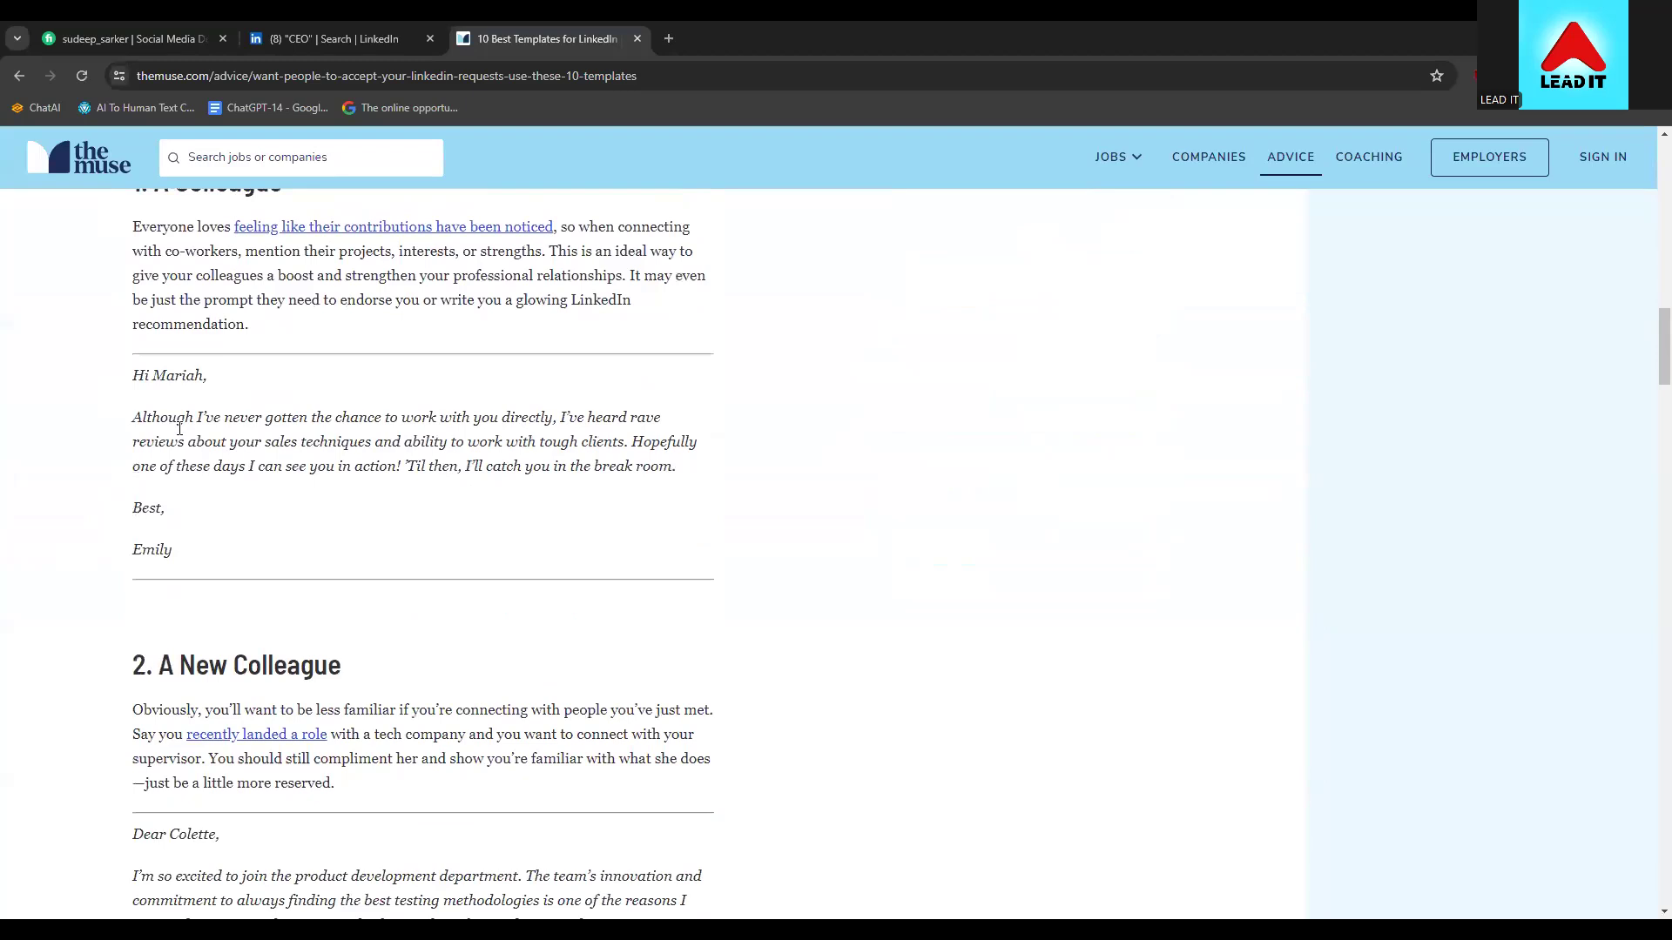
Scroll the Muse article down to '8. A Recruiter' and select its full template letter
drag(132, 372, 224, 546)
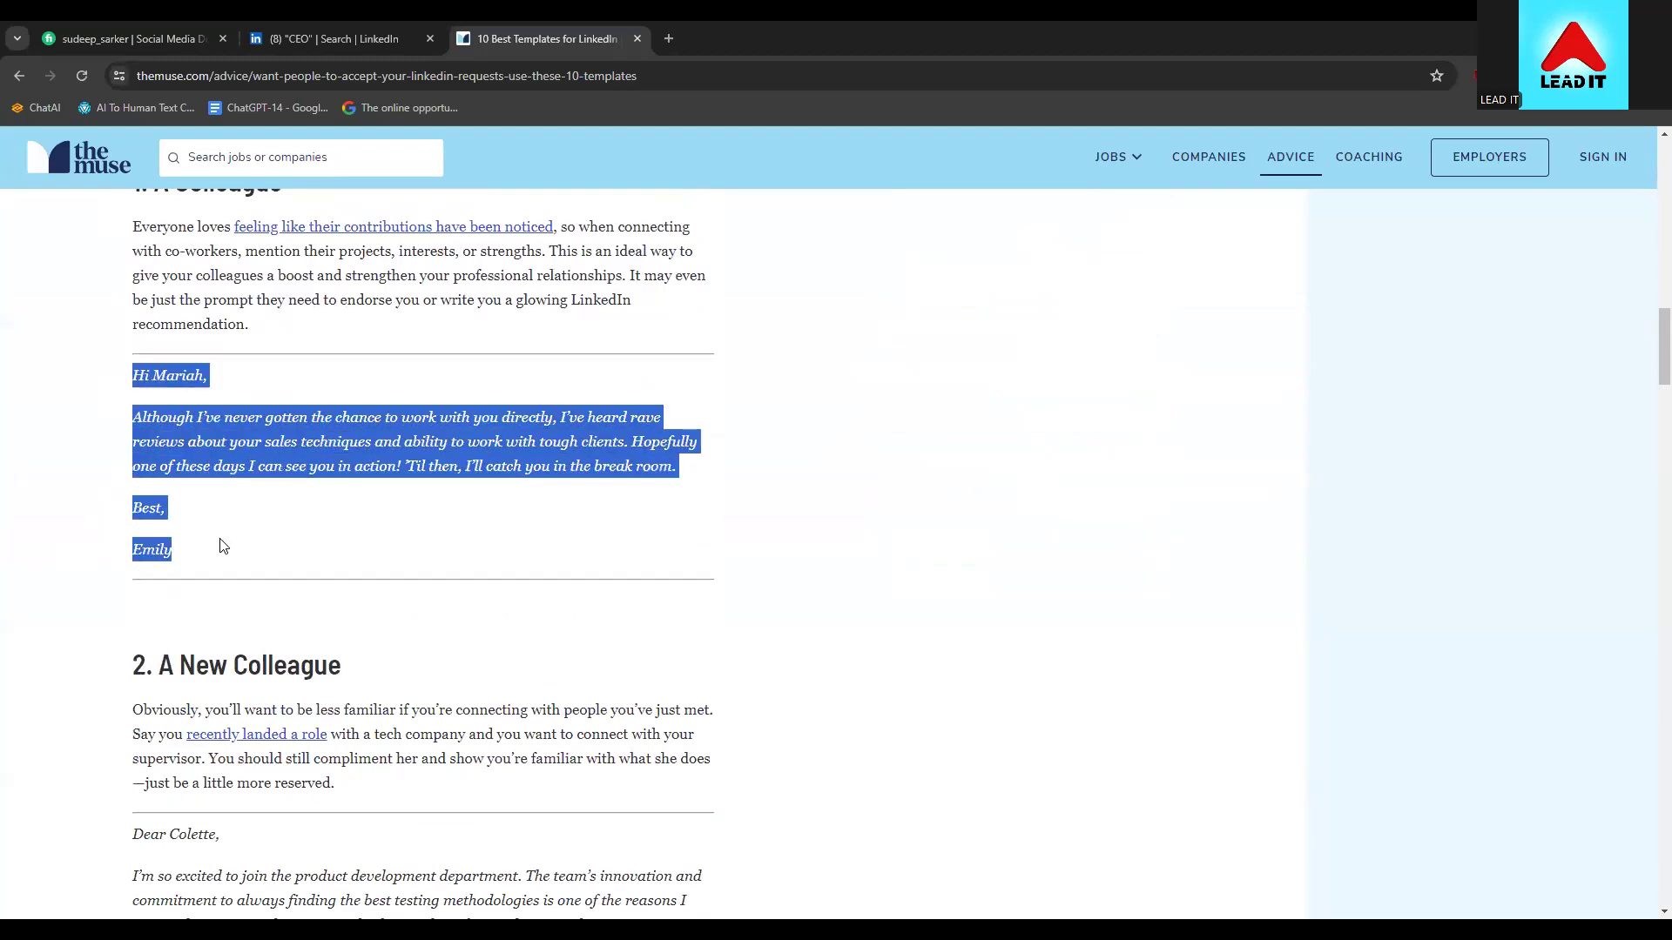
scroll(224, 546, down, 4)
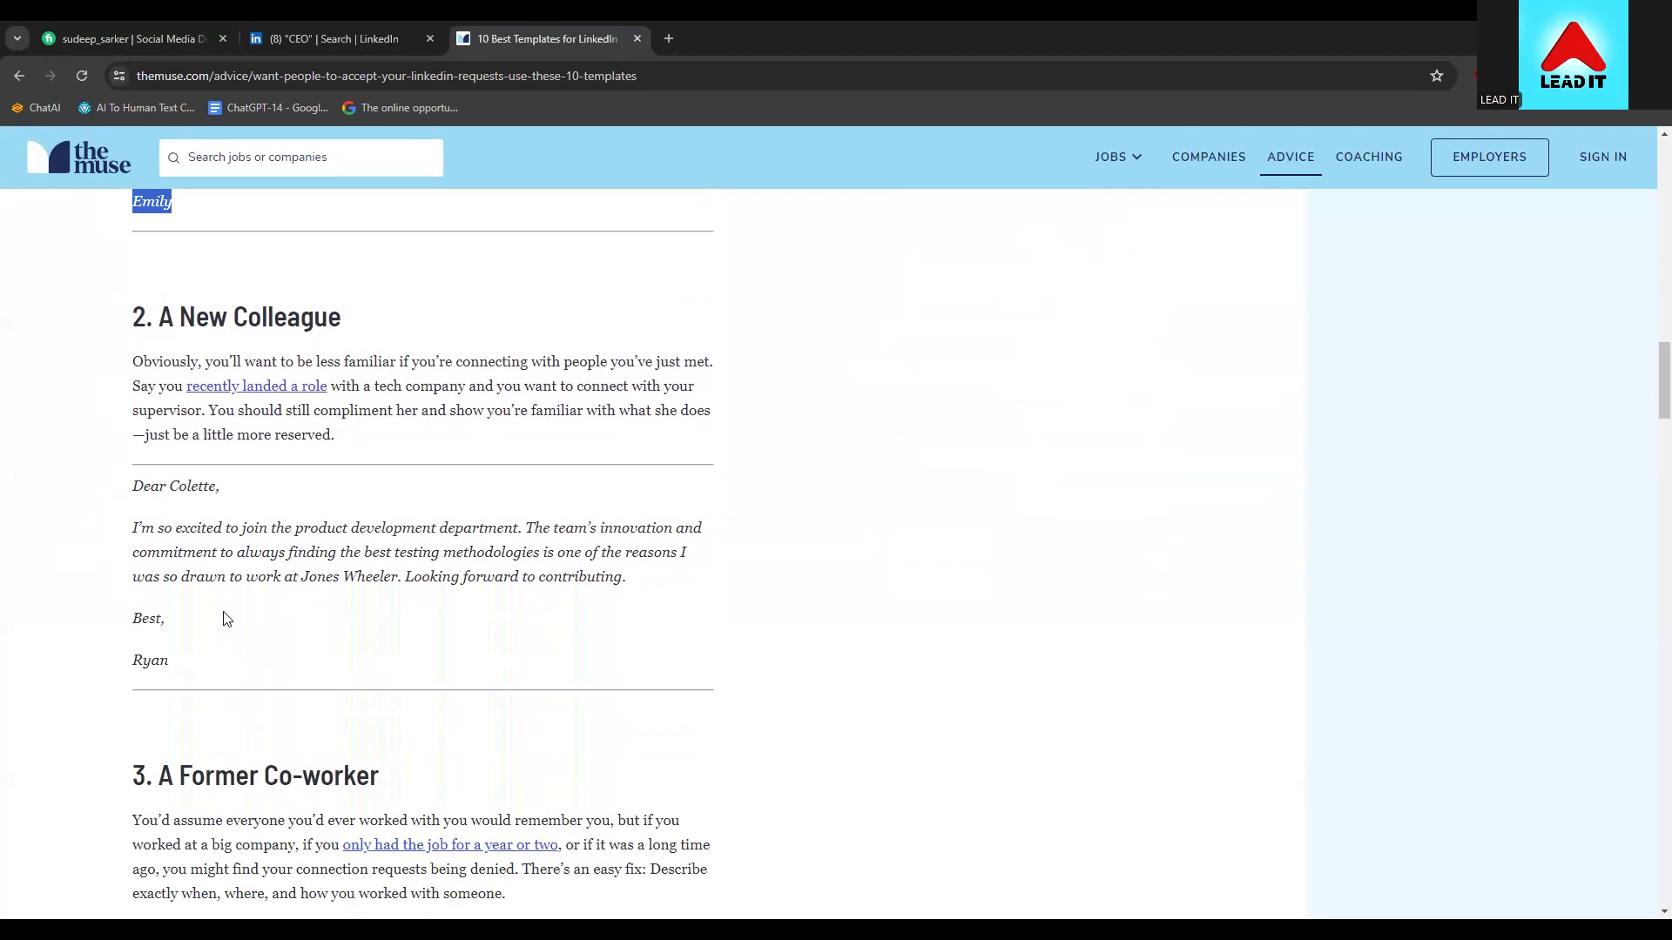
scroll(179, 648, down, 5)
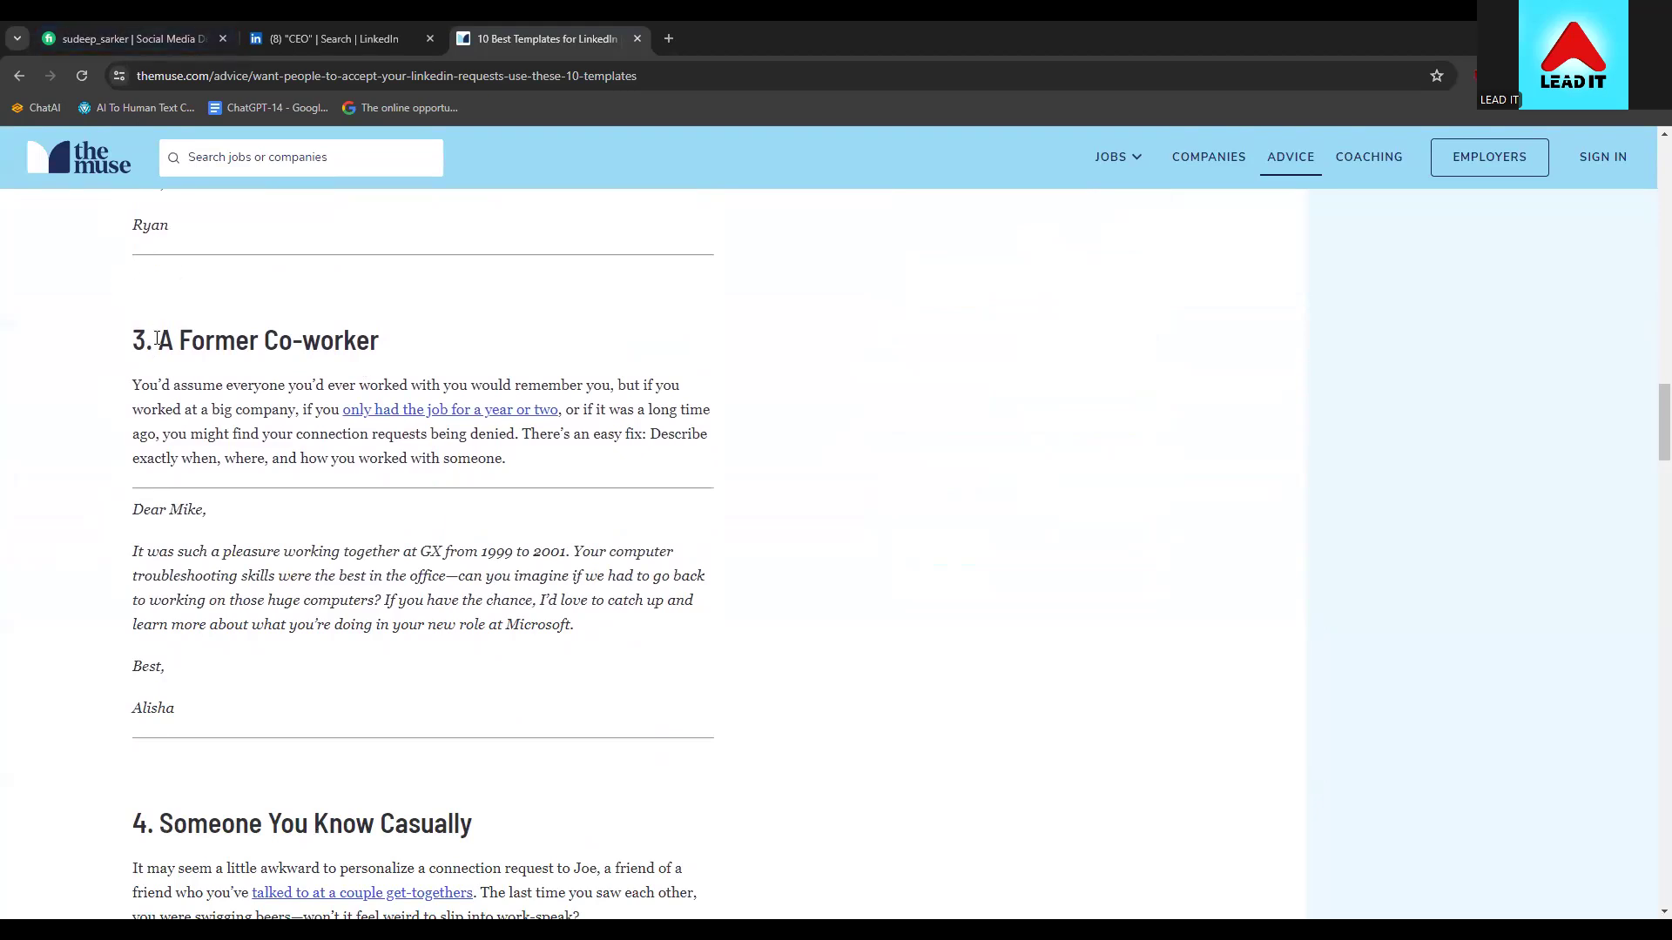
scroll(87, 692, down, 5)
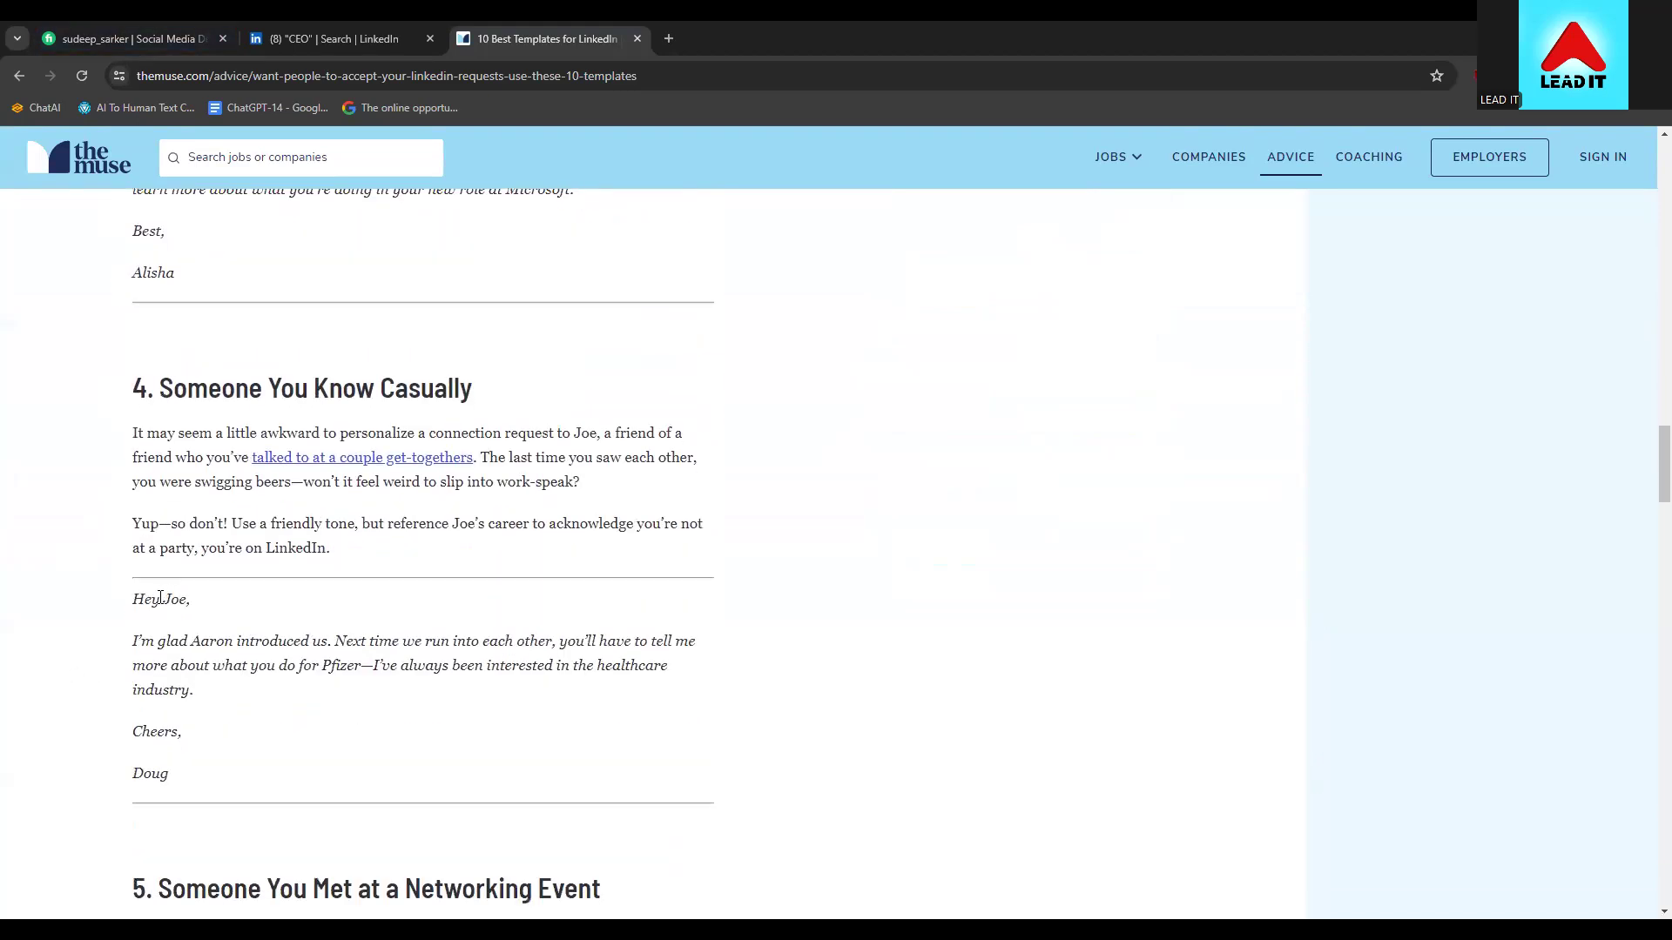
scroll(165, 644, down, 3)
scroll(200, 653, down, 8)
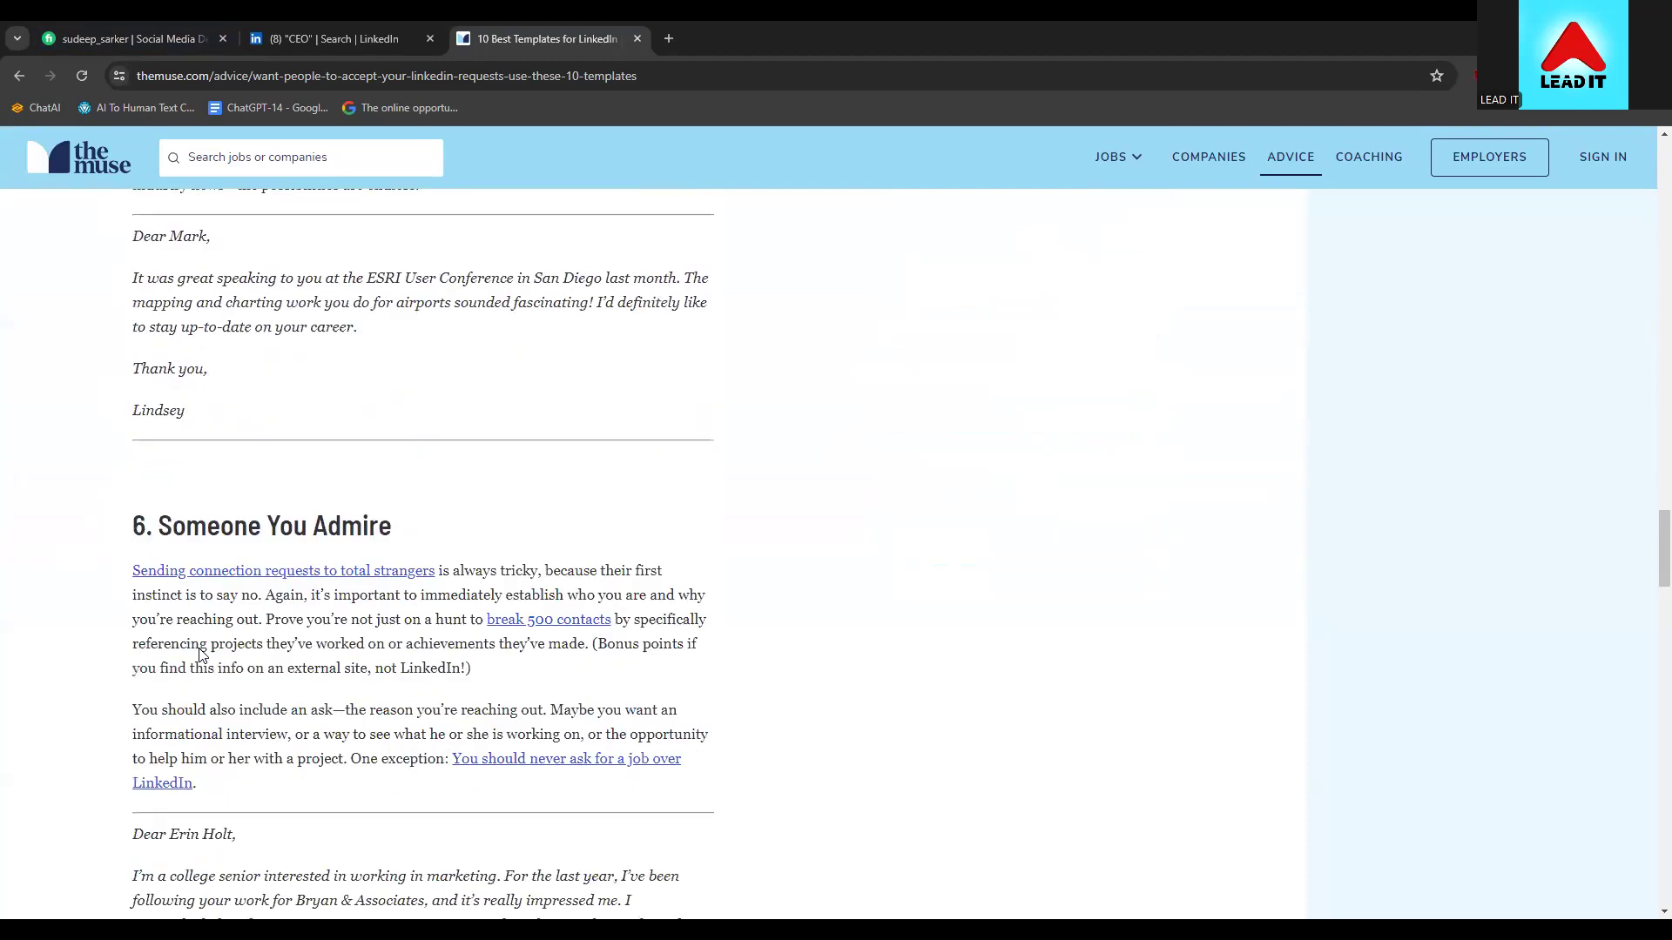
scroll(87, 662, down, 7)
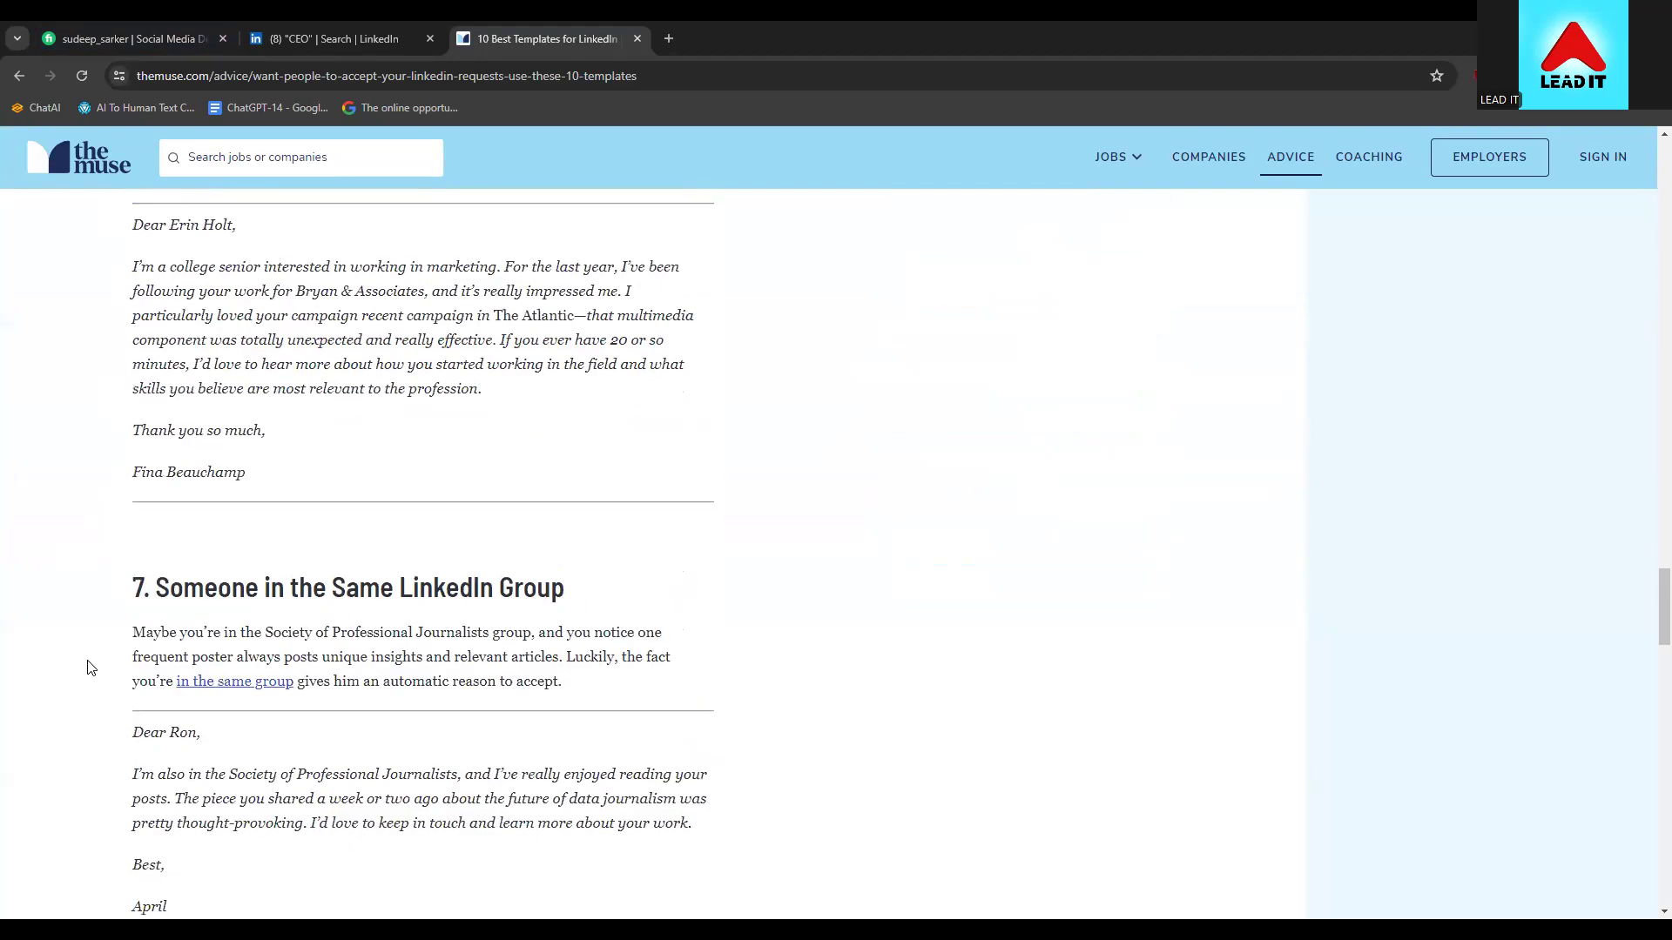
scroll(180, 700, down, 1)
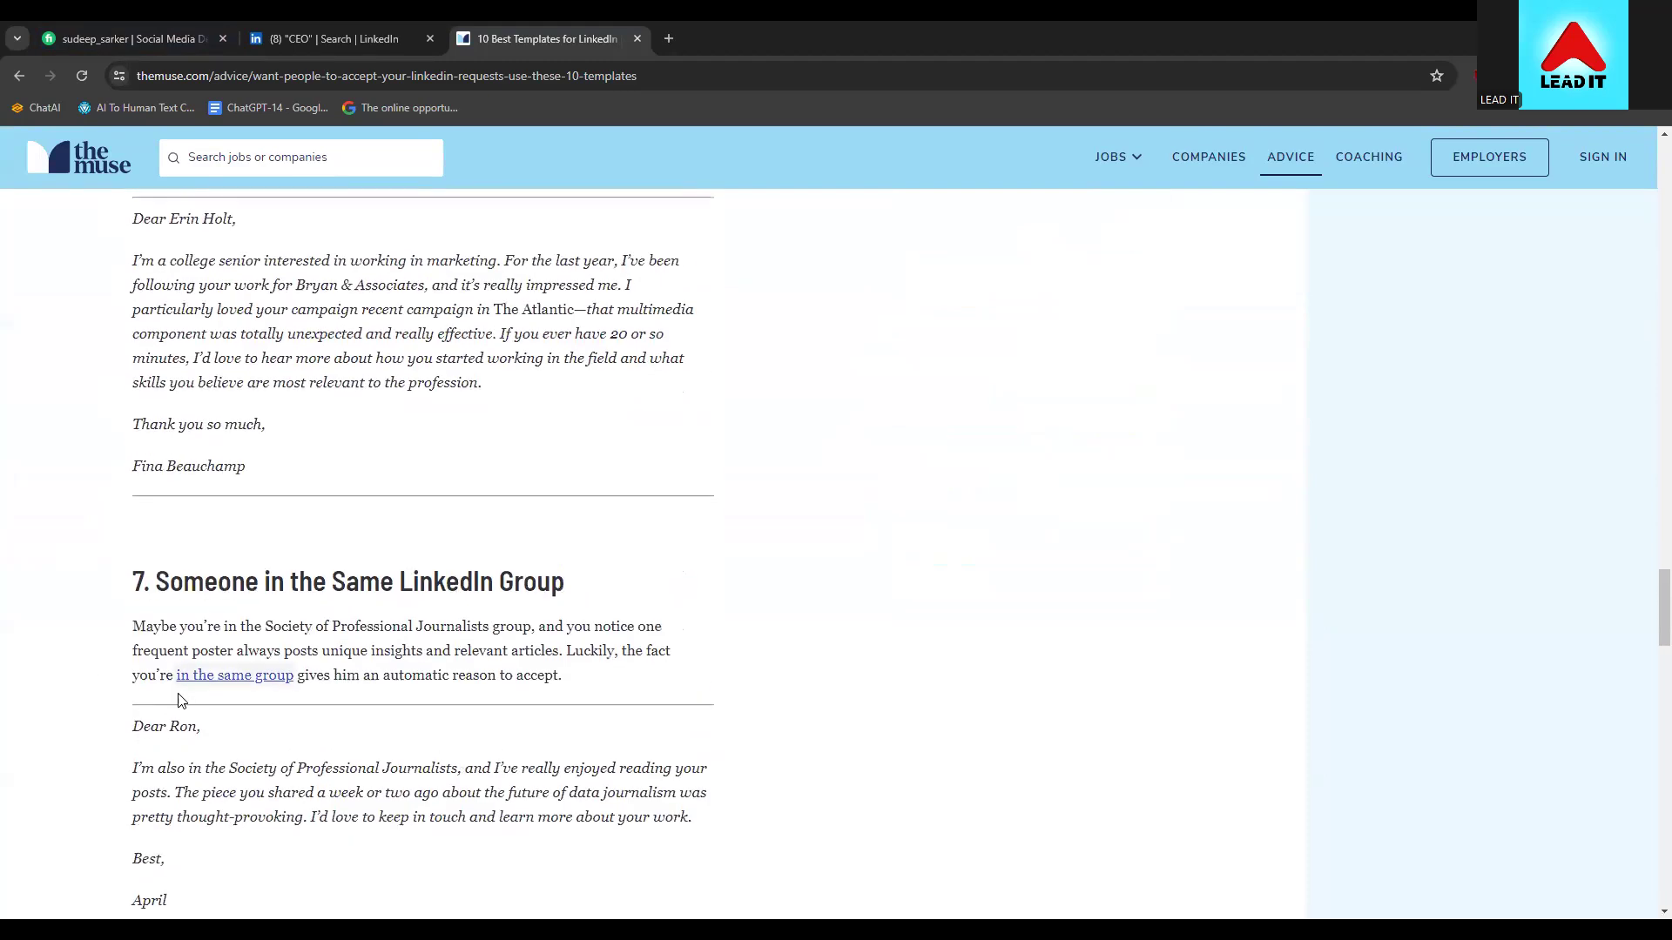
scroll(181, 699, down, 6)
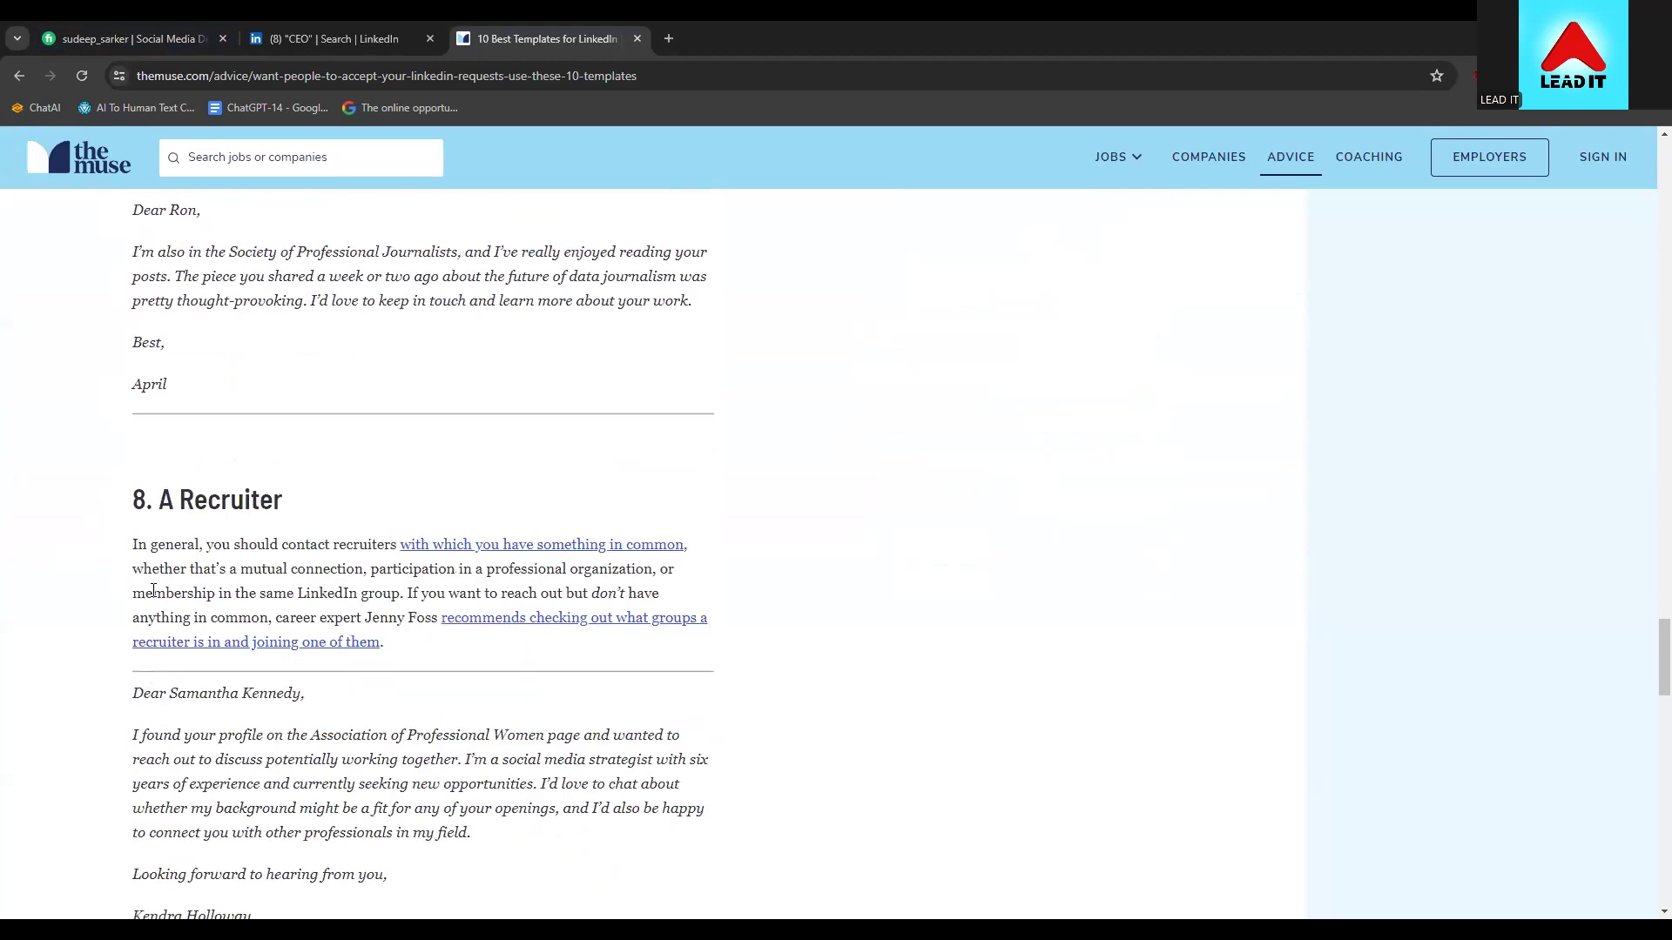
scroll(135, 539, down, 2)
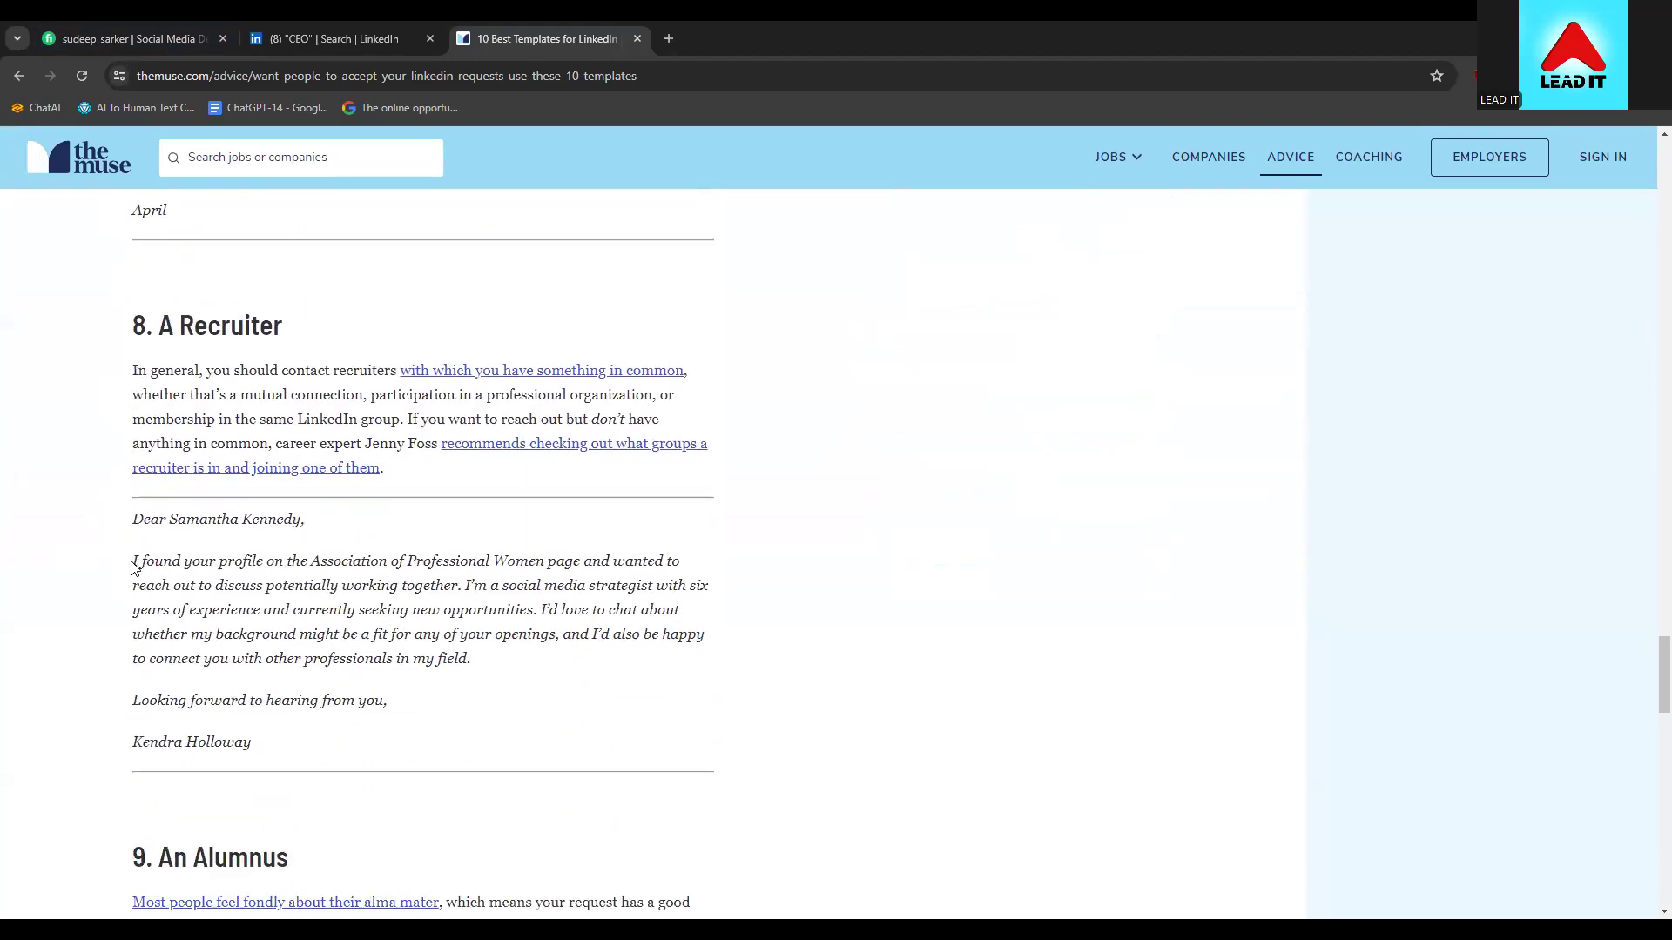
drag(131, 515, 291, 739)
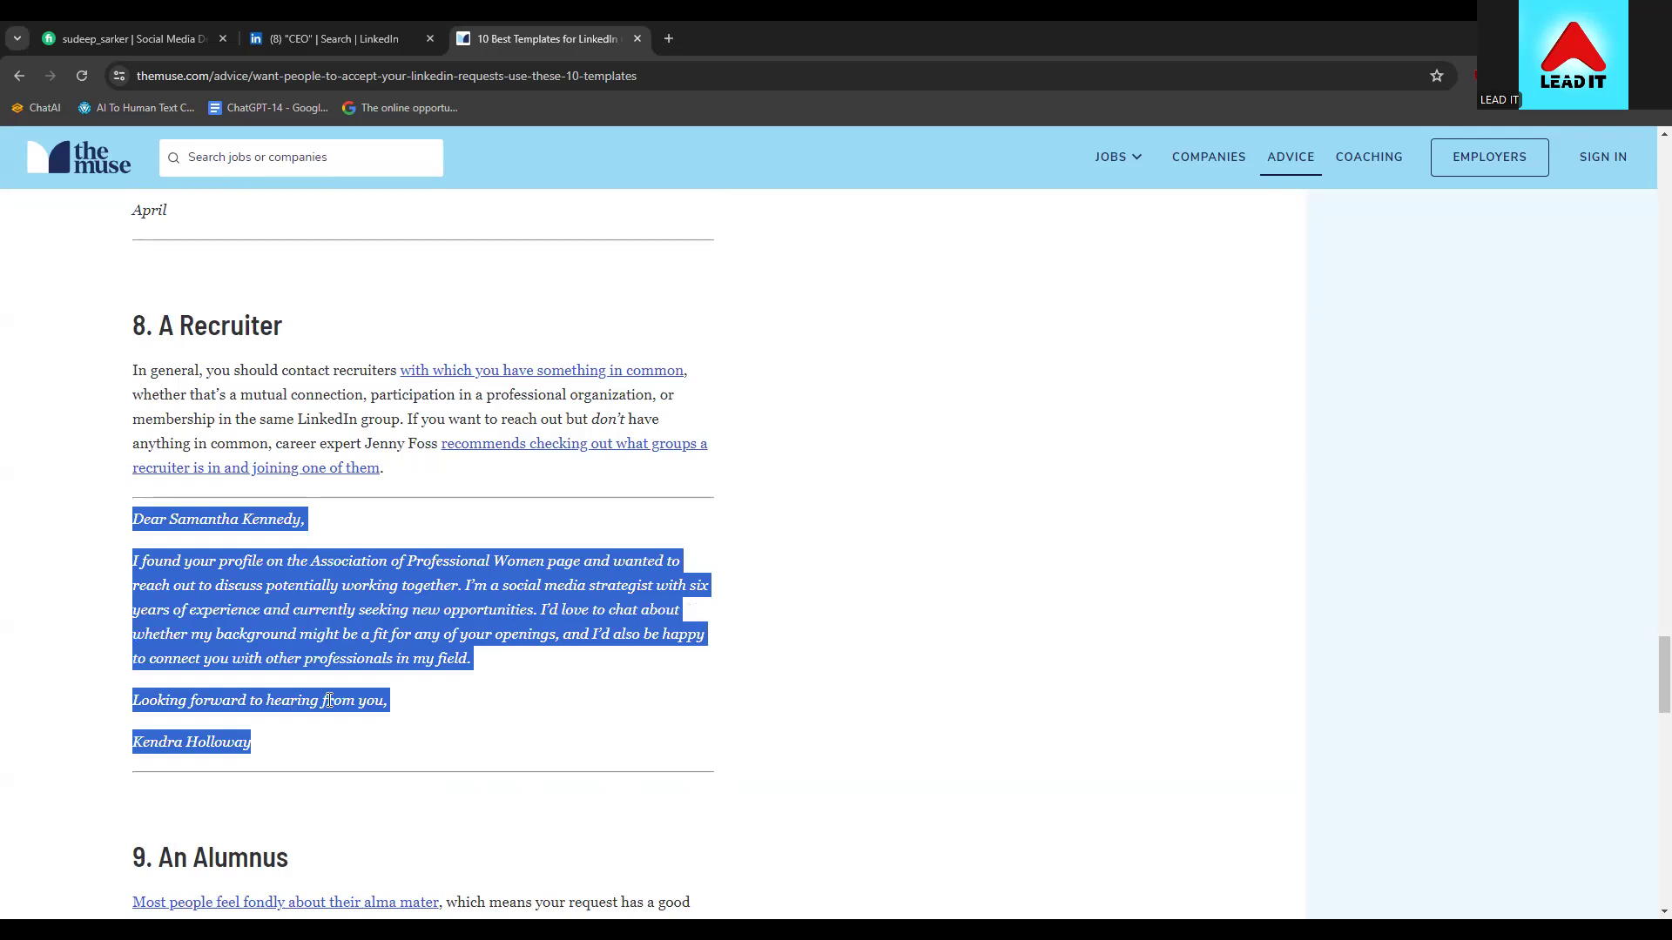
Start a connection request with a note to the first CEO result, pasting the recruiter template
click(334, 38)
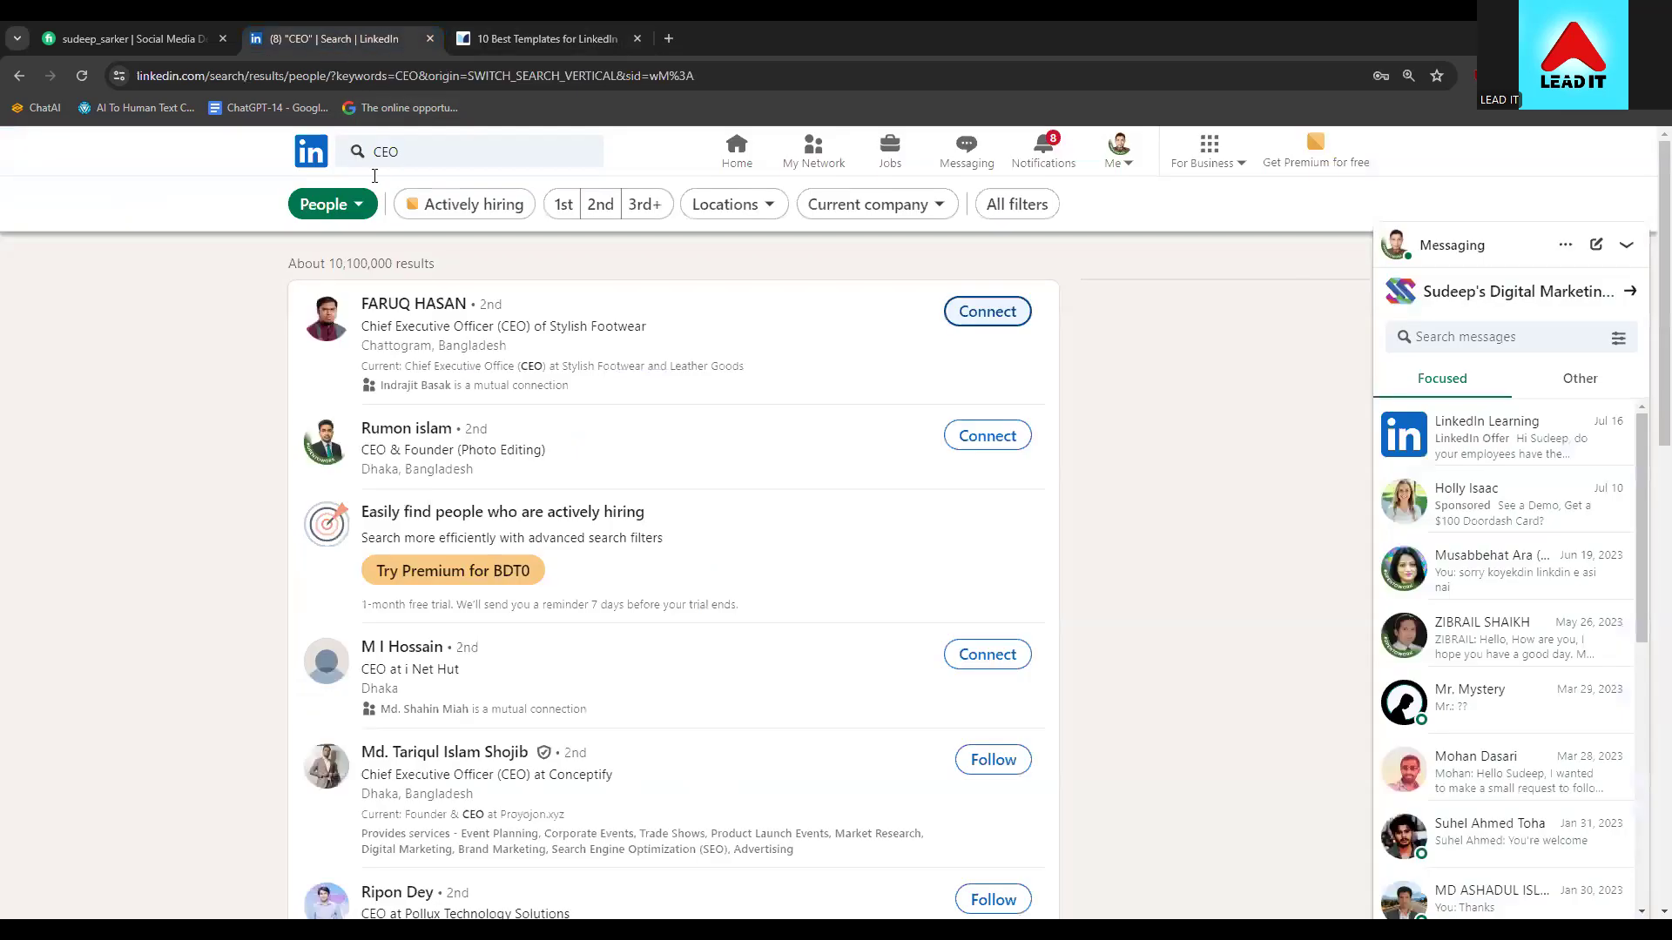
click(974, 314)
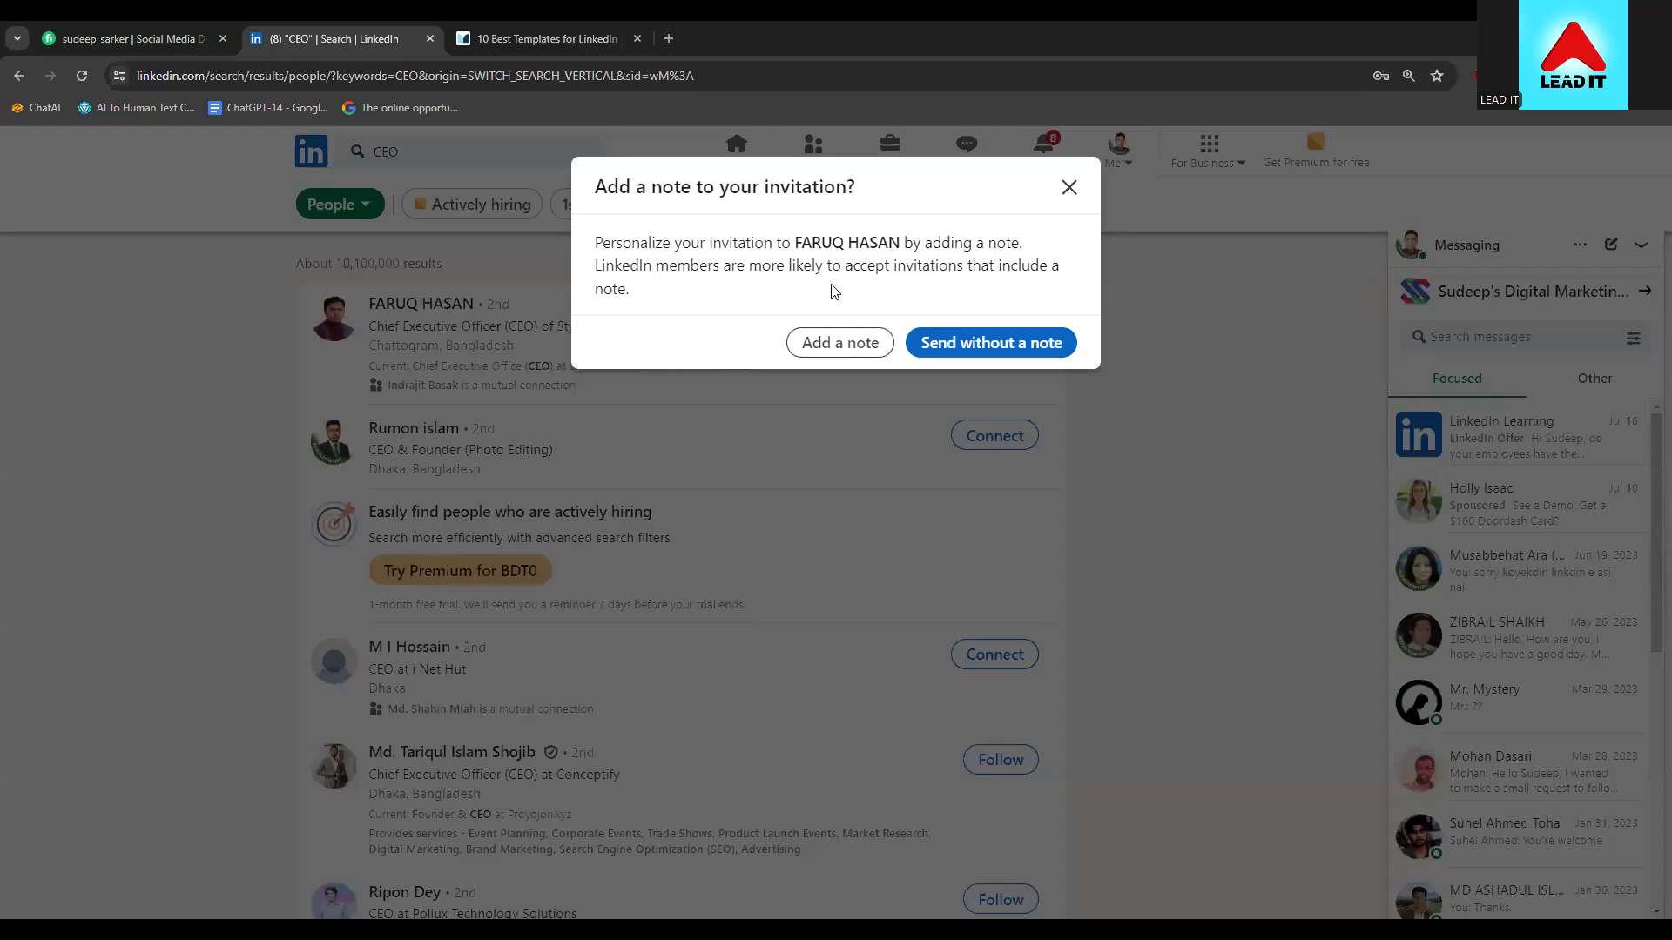
click(866, 350)
key(ctrl+v)
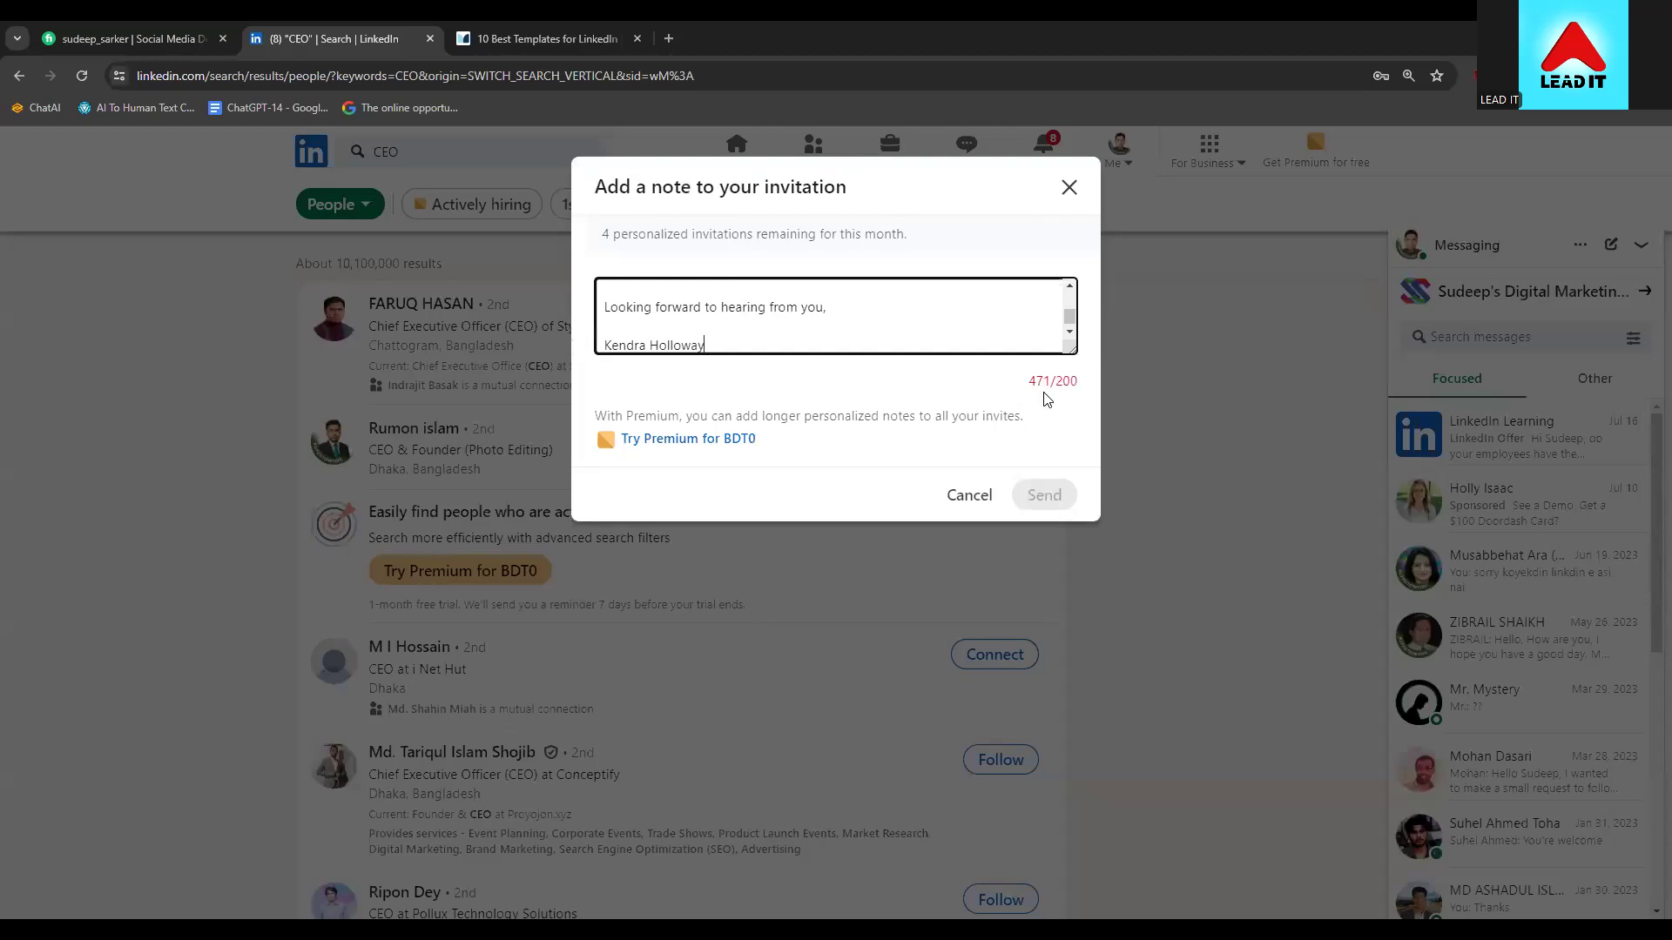
Personalise the note with the sender's name in the signature and the recipient's name in the greeting
drag(721, 350, 604, 348)
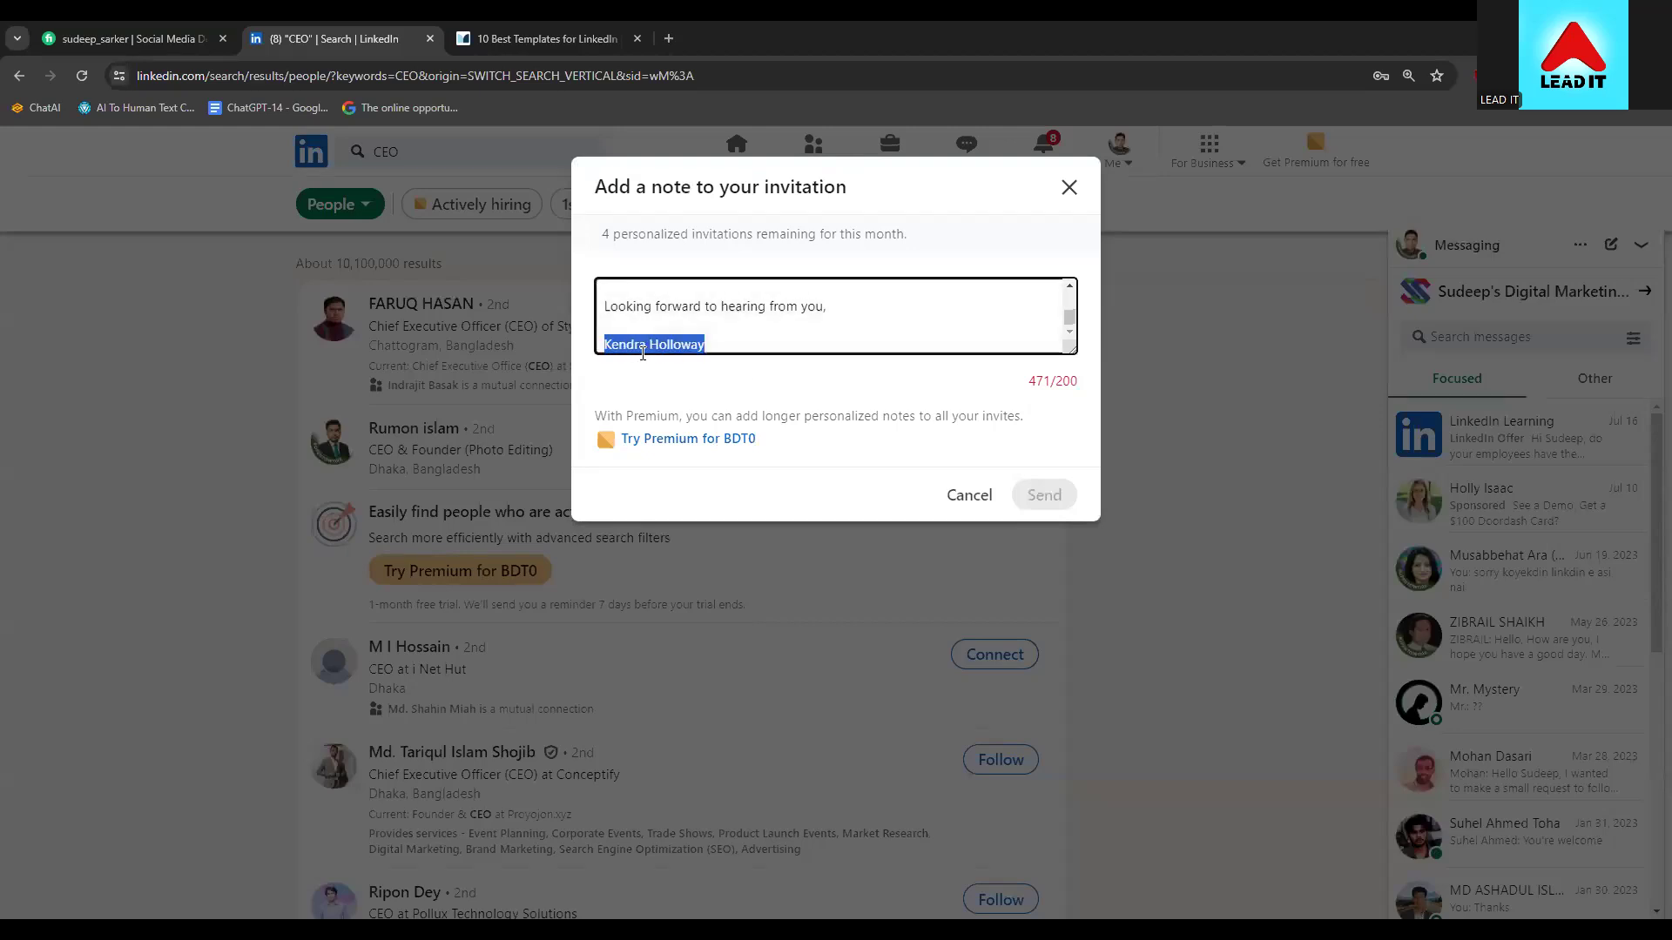
text(Sudeep Sarker)
scroll(764, 296, up, 2)
scroll(766, 300, down, 2)
scroll(787, 319, up, 4)
mouse_move(771, 296)
mouse_down()
mouse_move(644, 296)
mouse_move(757, 310)
mouse_up()
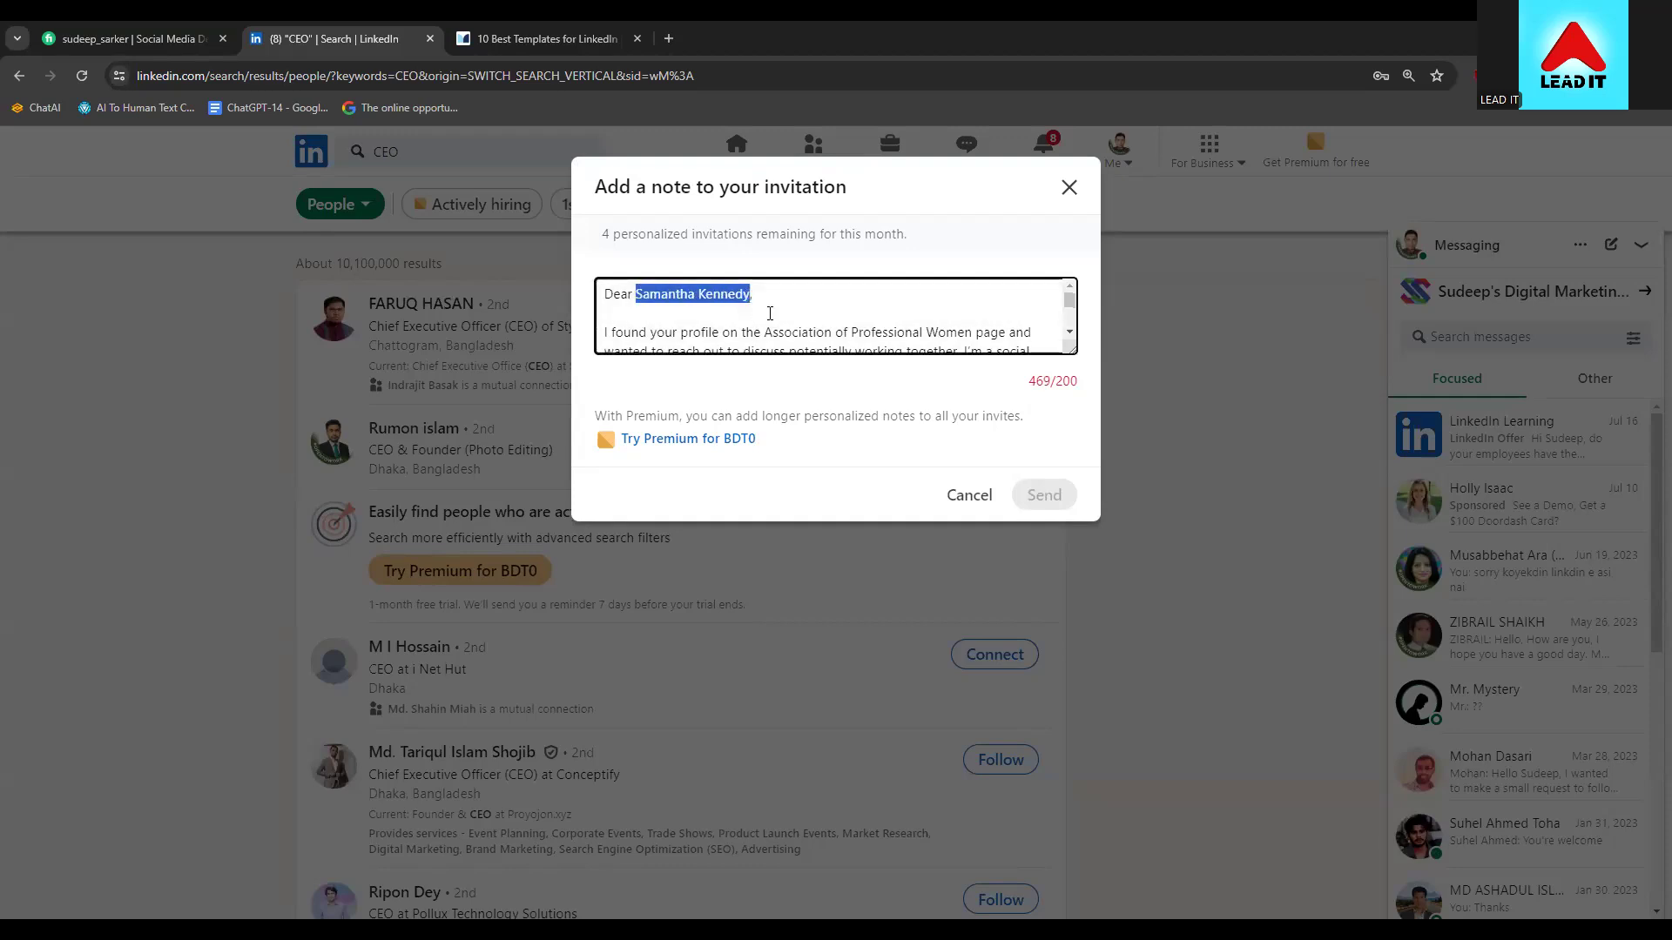
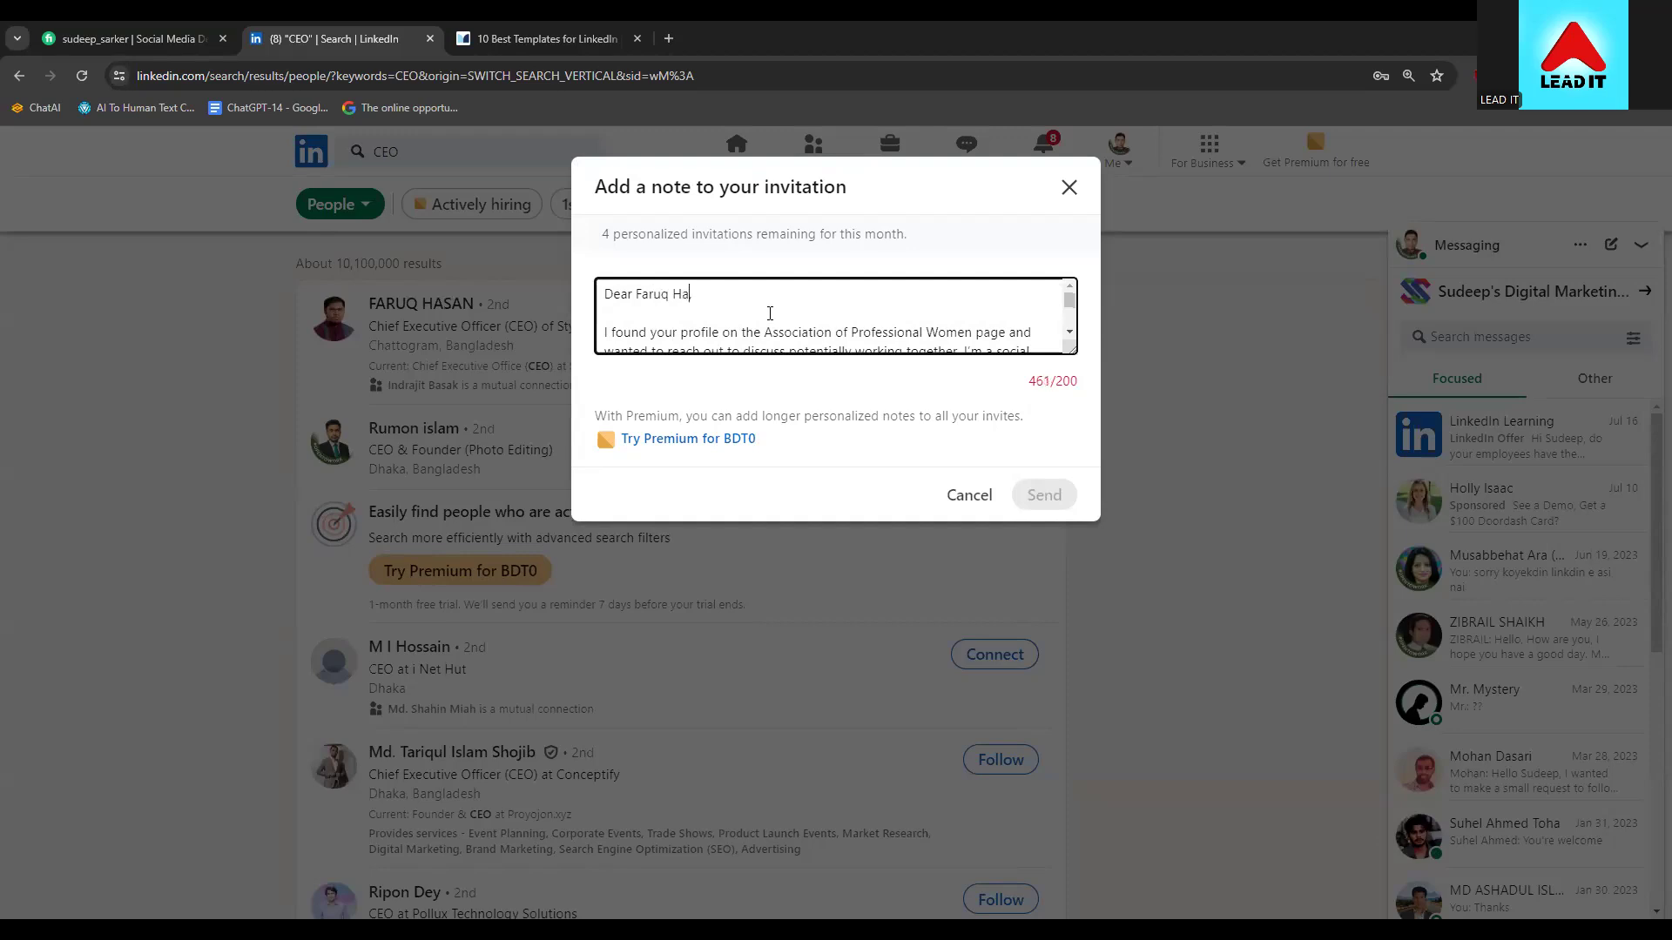
scroll(810, 305, down, 3)
scroll(798, 317, up, 3)
Erase the over-long note back to 0/200 characters
click(763, 332)
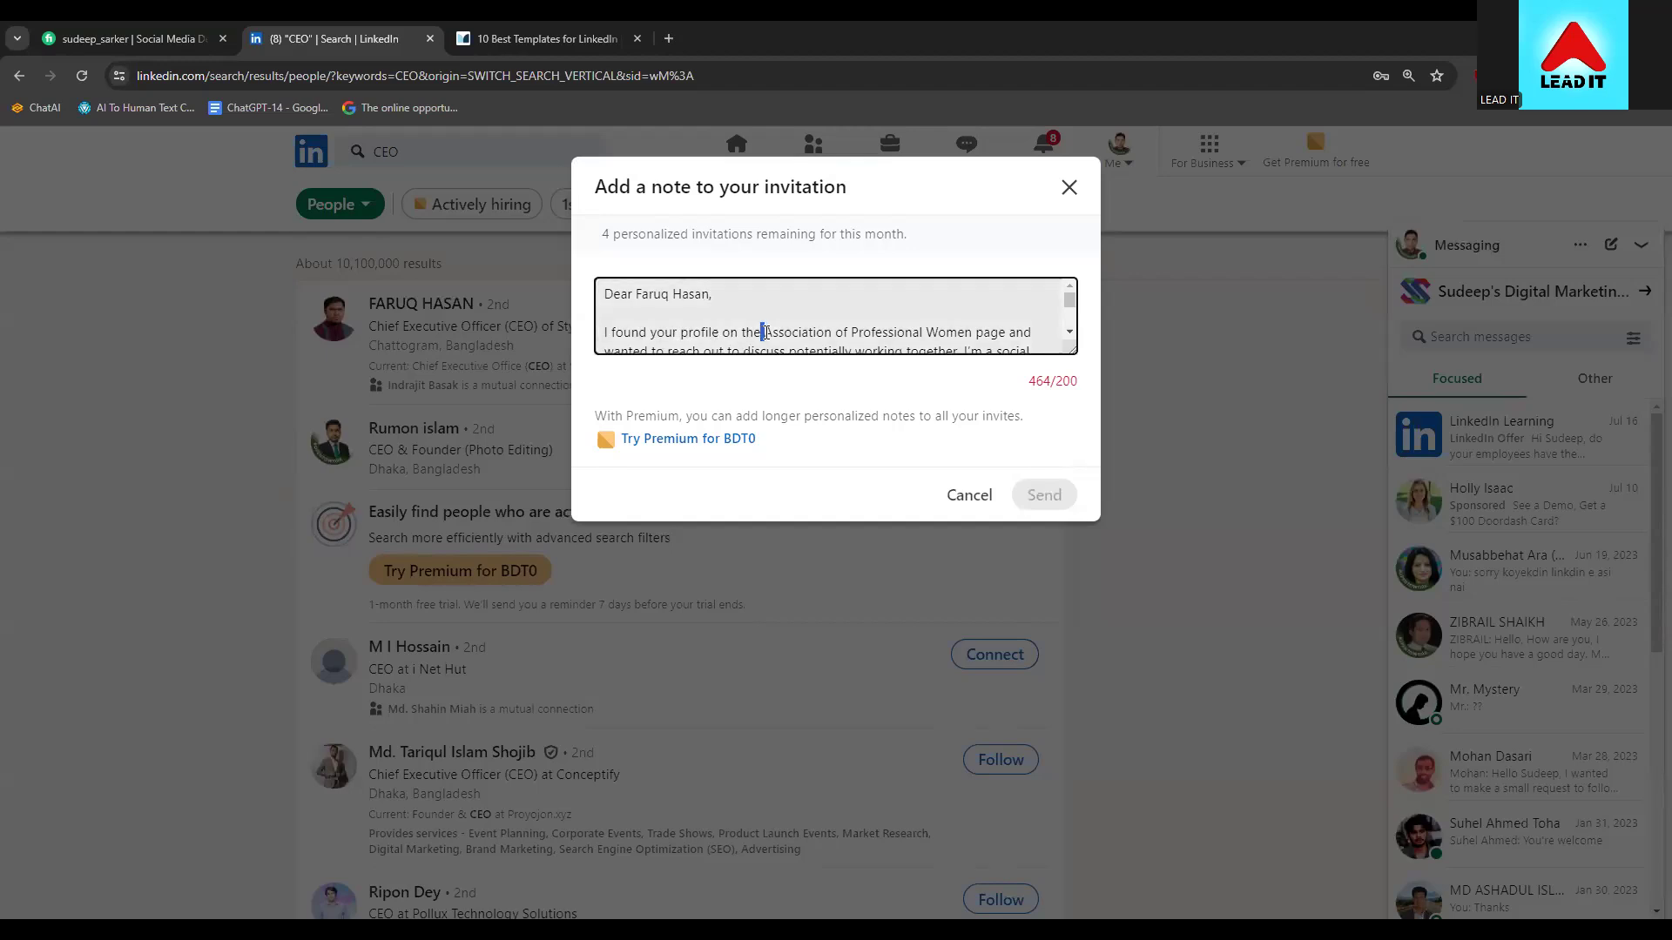
drag(764, 332, 1008, 322)
click(874, 346)
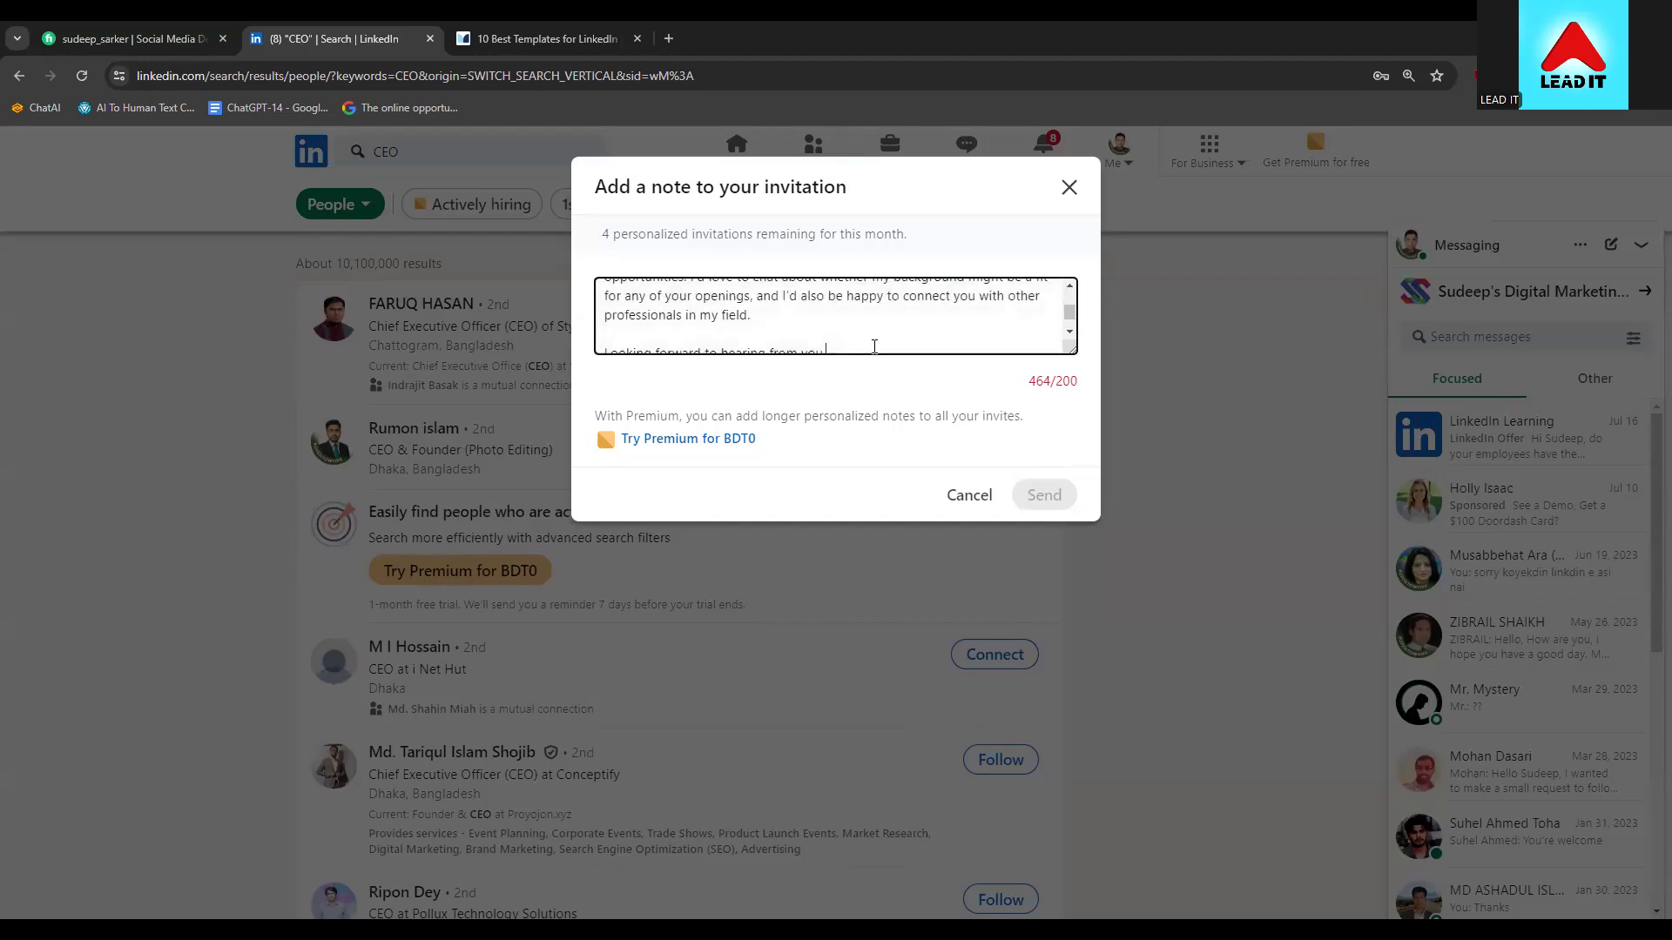
key(ctrl+a)
key(BackSpace)
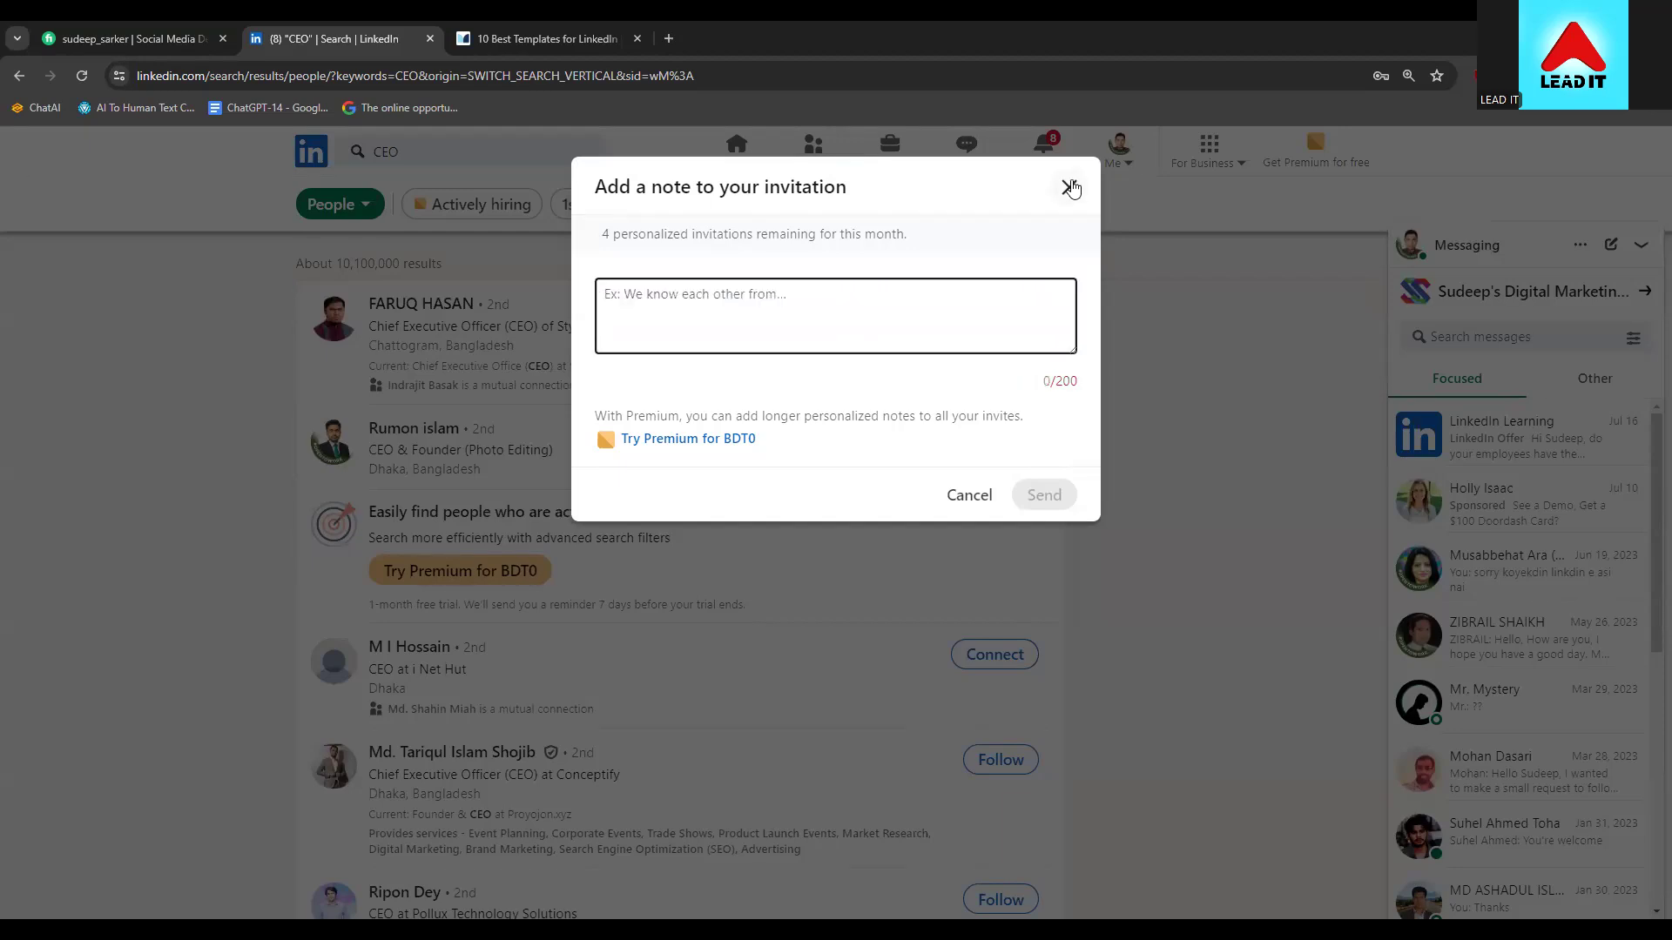
click(1068, 186)
Open the first CEO's profile and select his current company name under Experience
click(393, 303)
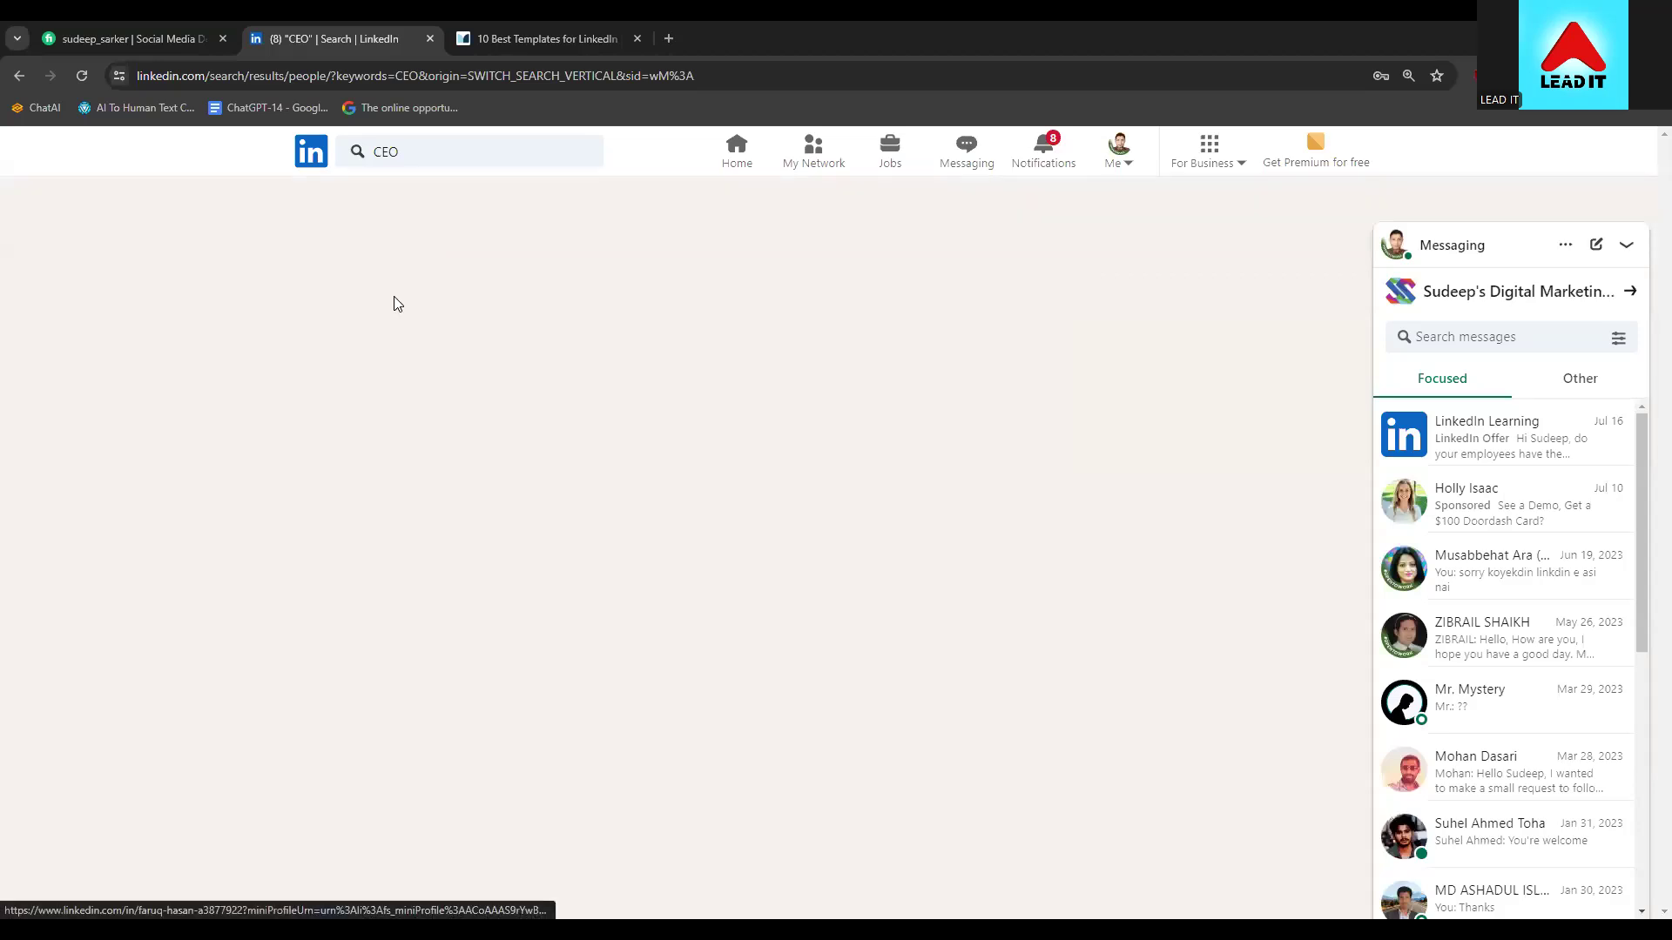
scroll(87, 453, down, 1)
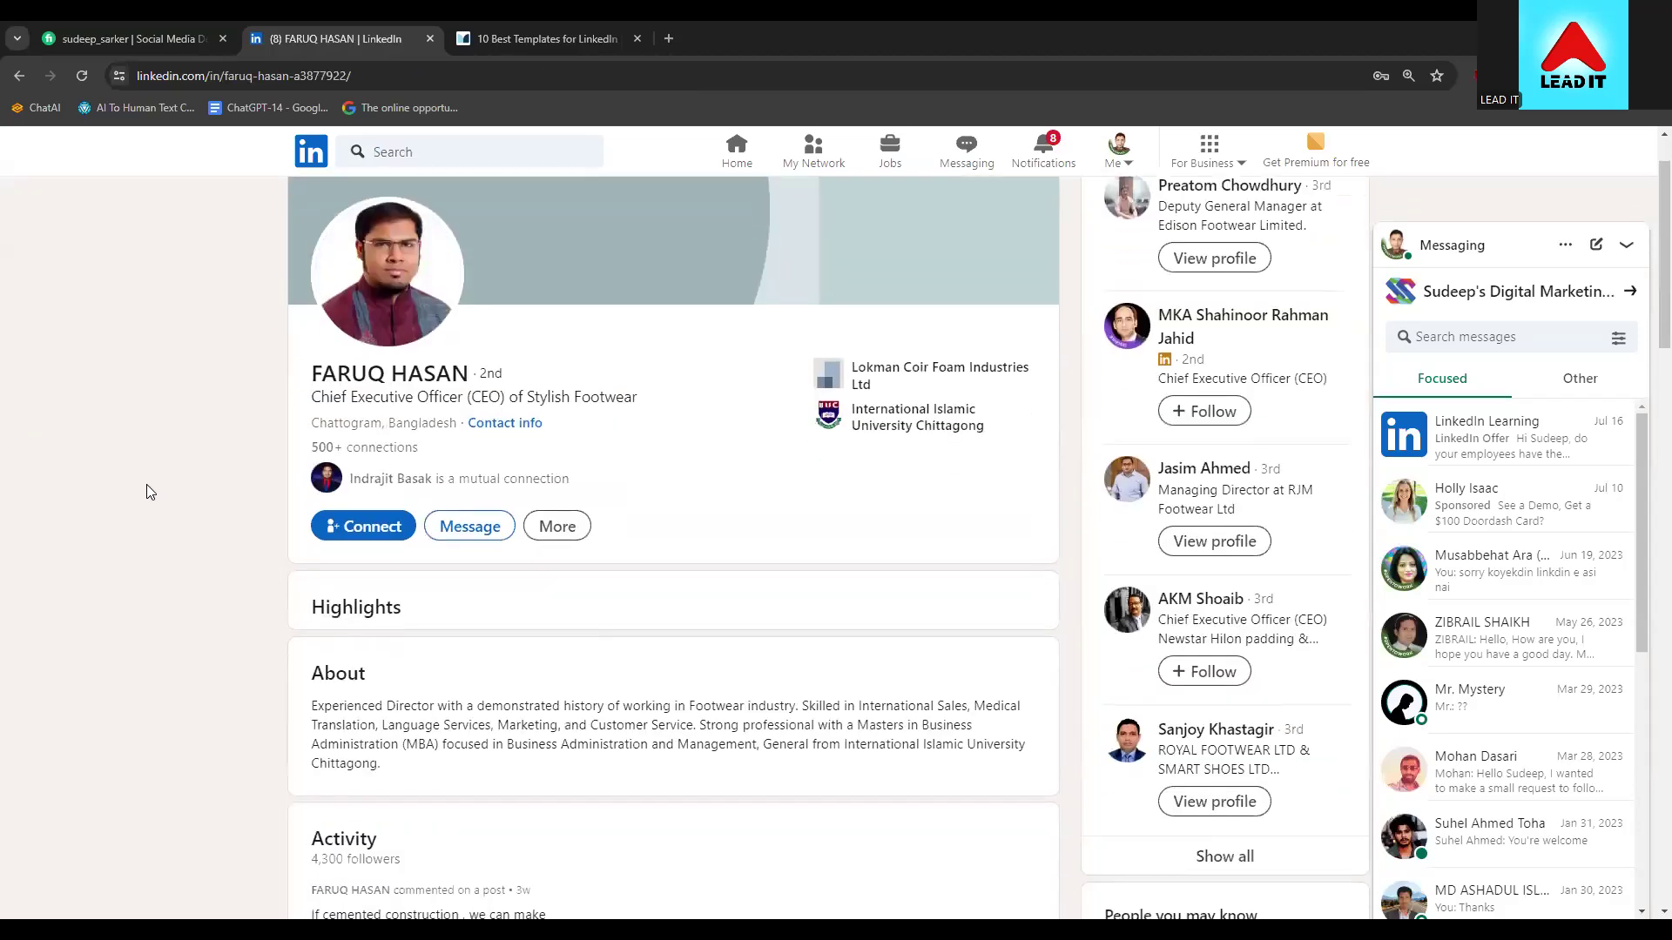
scroll(146, 484, down, 5)
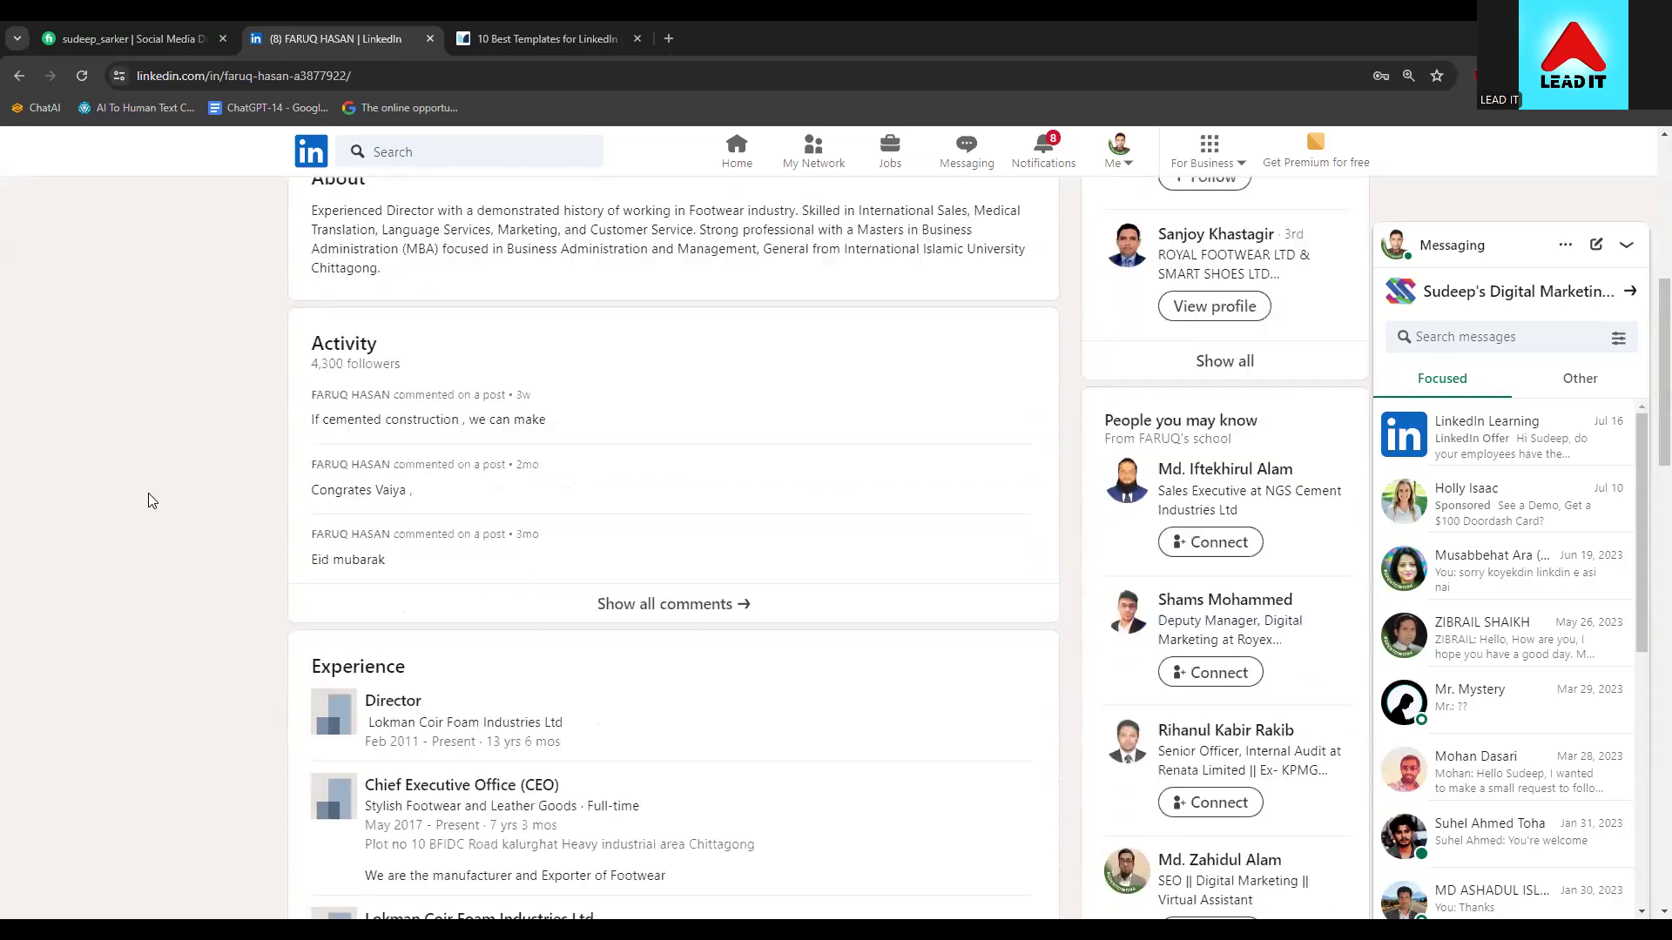
scroll(376, 732, down, 2)
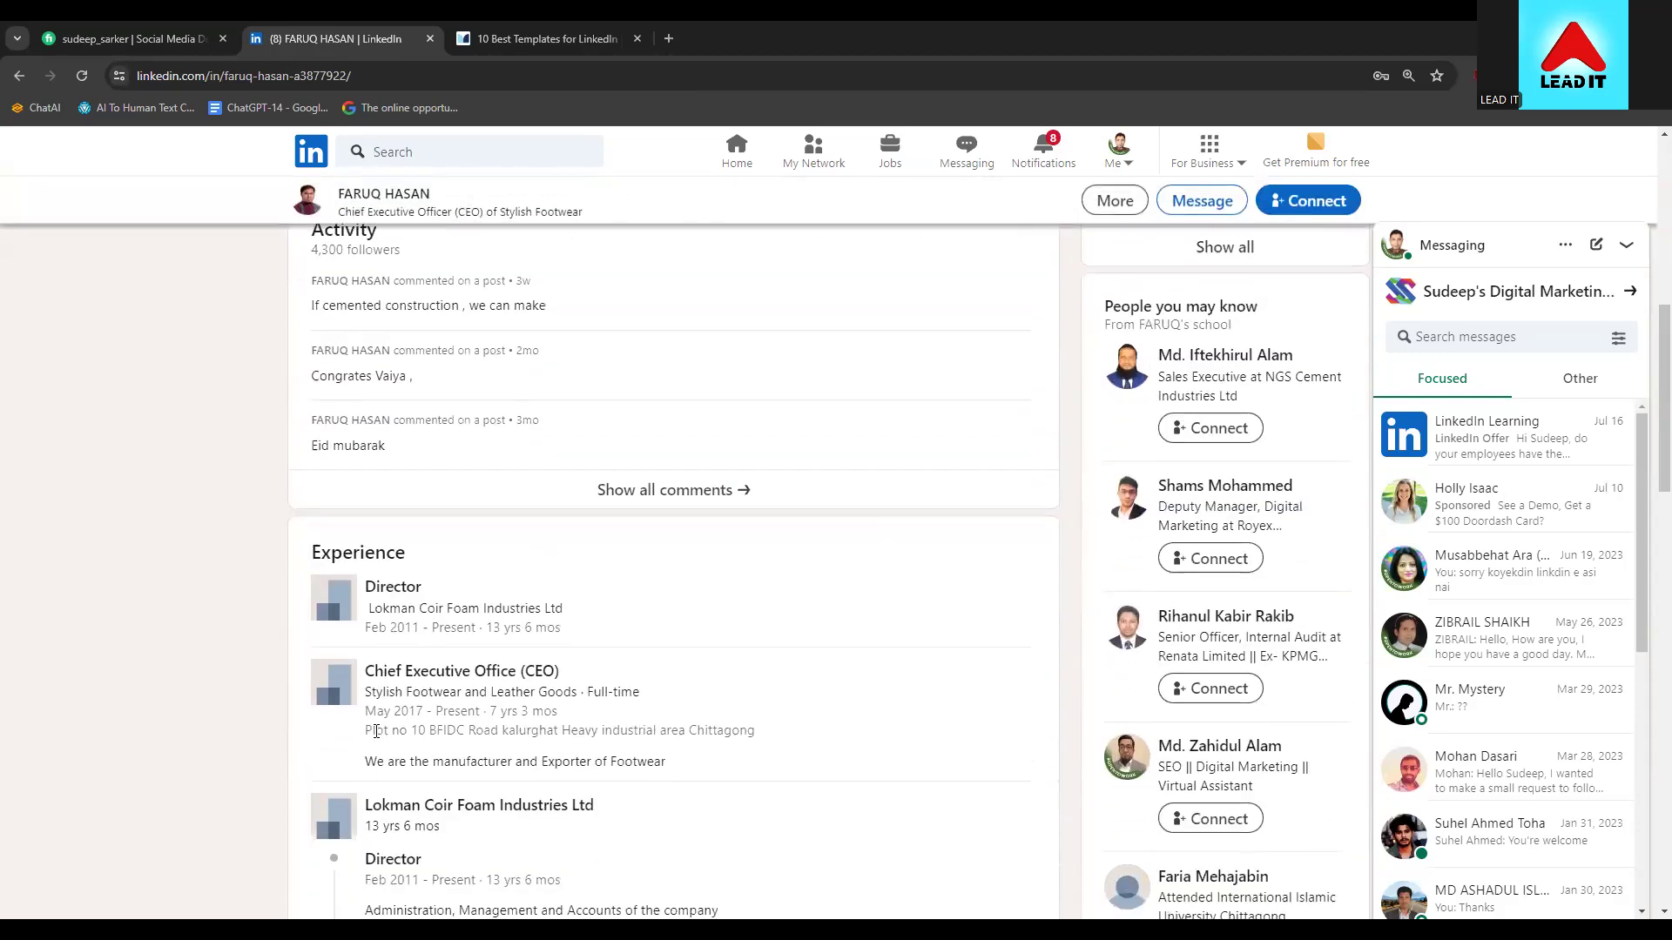
drag(366, 697, 546, 696)
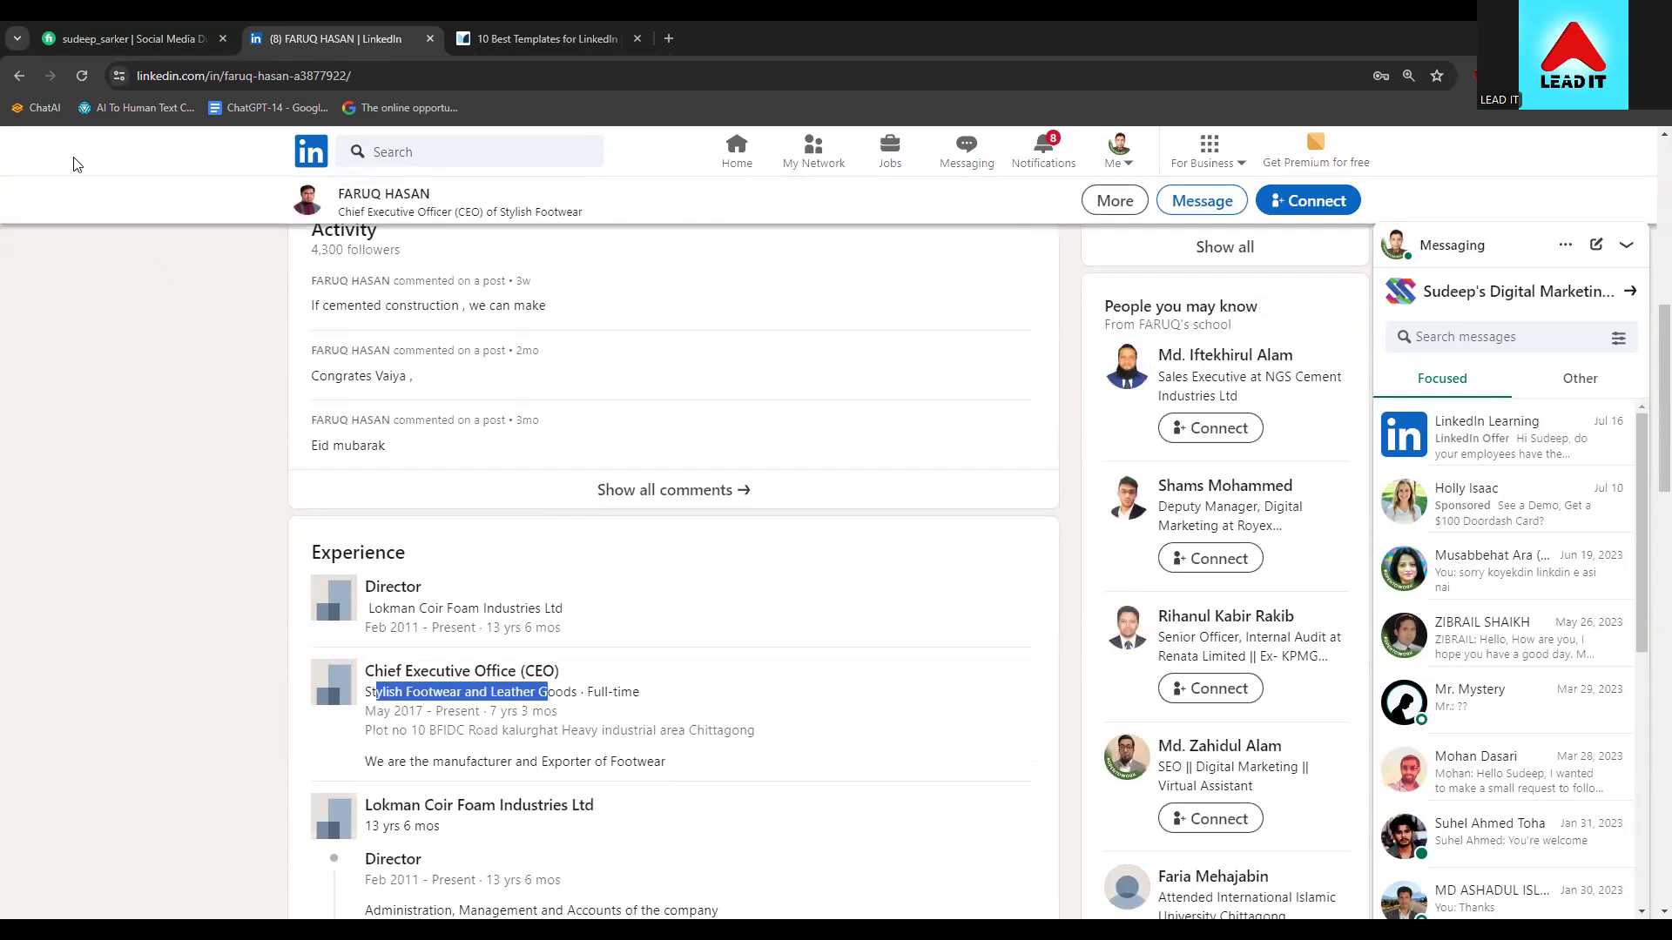
scroll(142, 535, up, 8)
Start a connection request from the profile with a note containing the pasted template letter
click(356, 620)
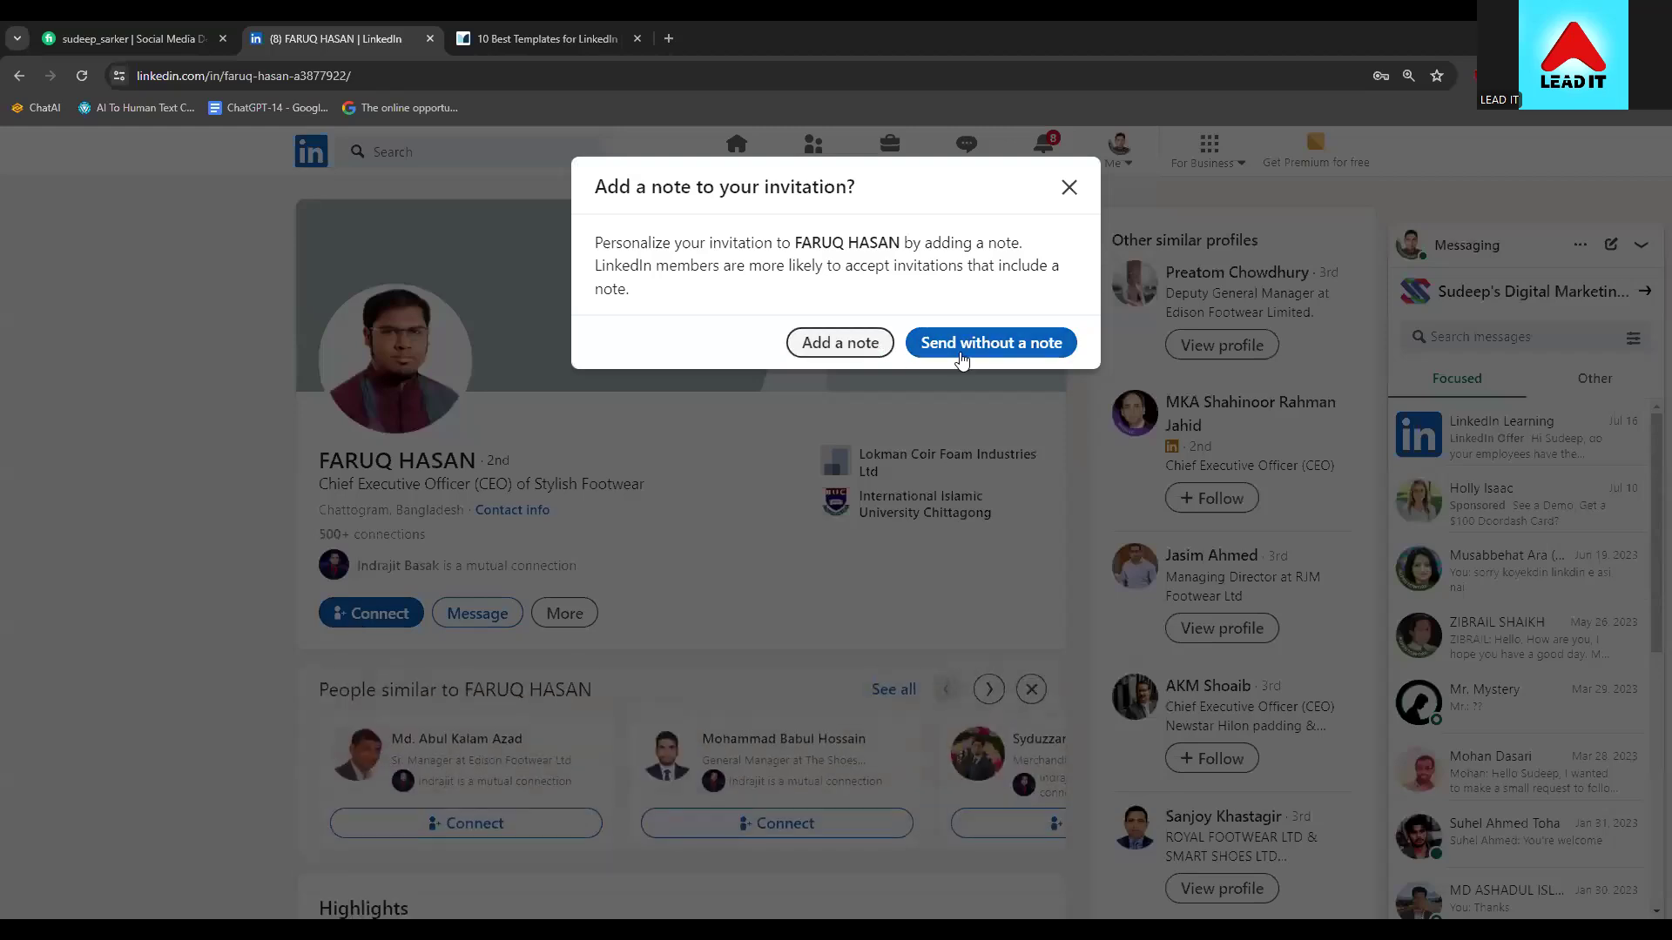
click(874, 348)
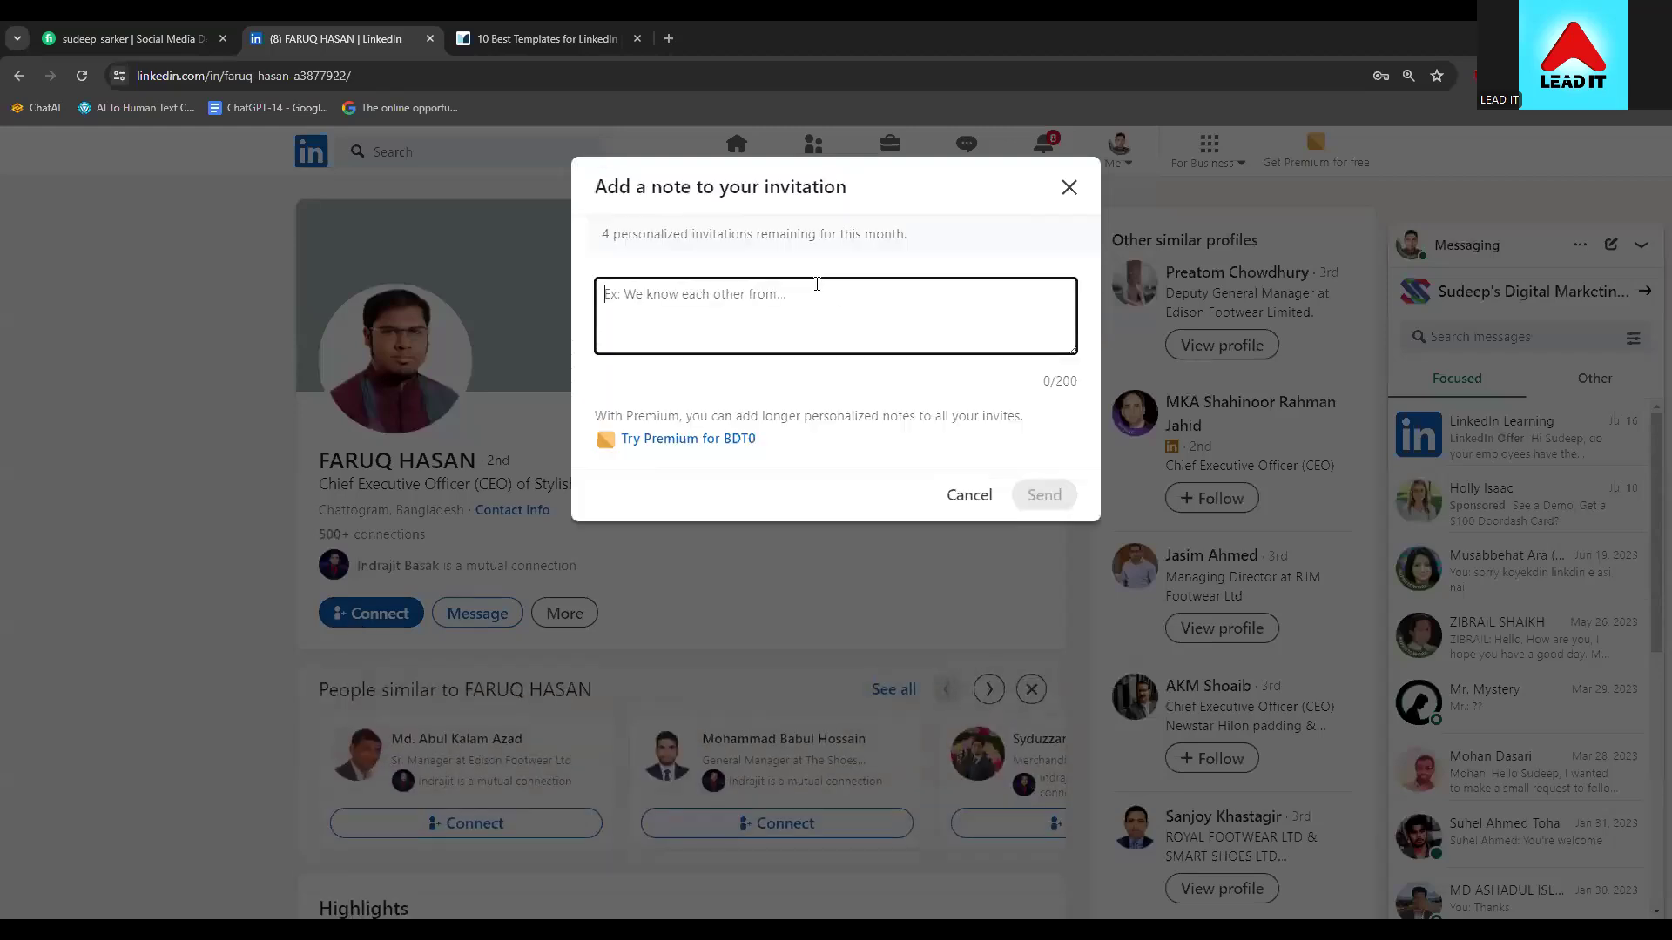
key(ctrl+v)
key(ctrl+a)
click(744, 335)
scroll(745, 338, up, 5)
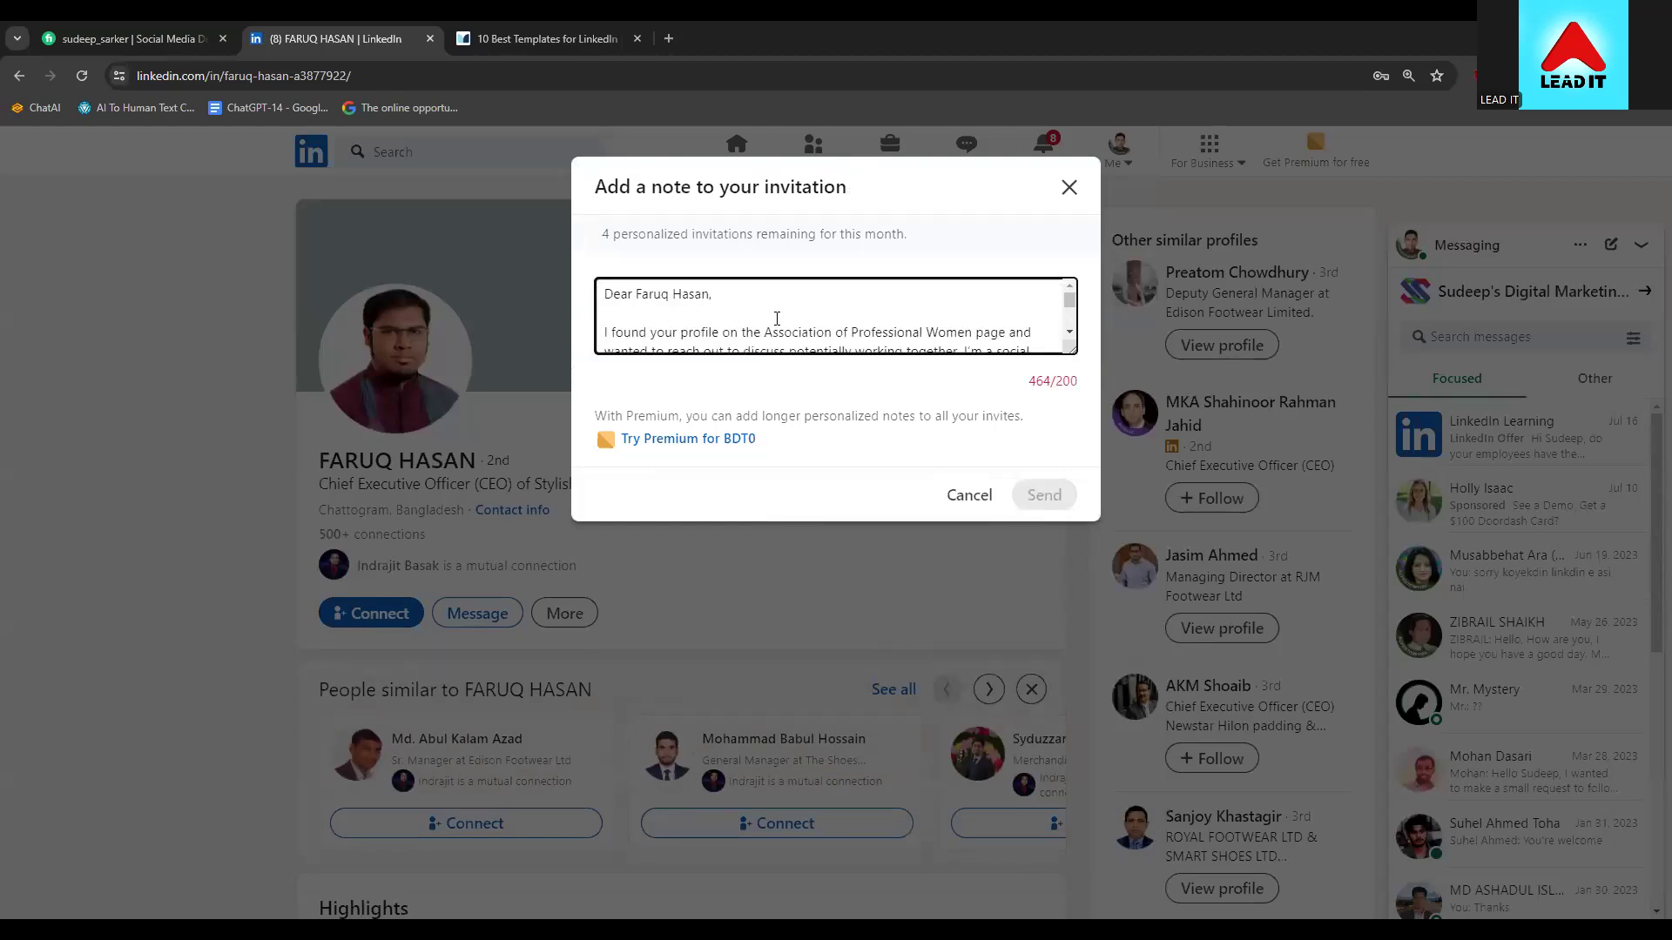
Replace the organization name in the note with 'Style'
mouse_move(765, 336)
mouse_down()
mouse_move(1034, 335)
mouse_move(609, 313)
mouse_move(609, 288)
mouse_move(761, 336)
mouse_up()
key(shift+Down)
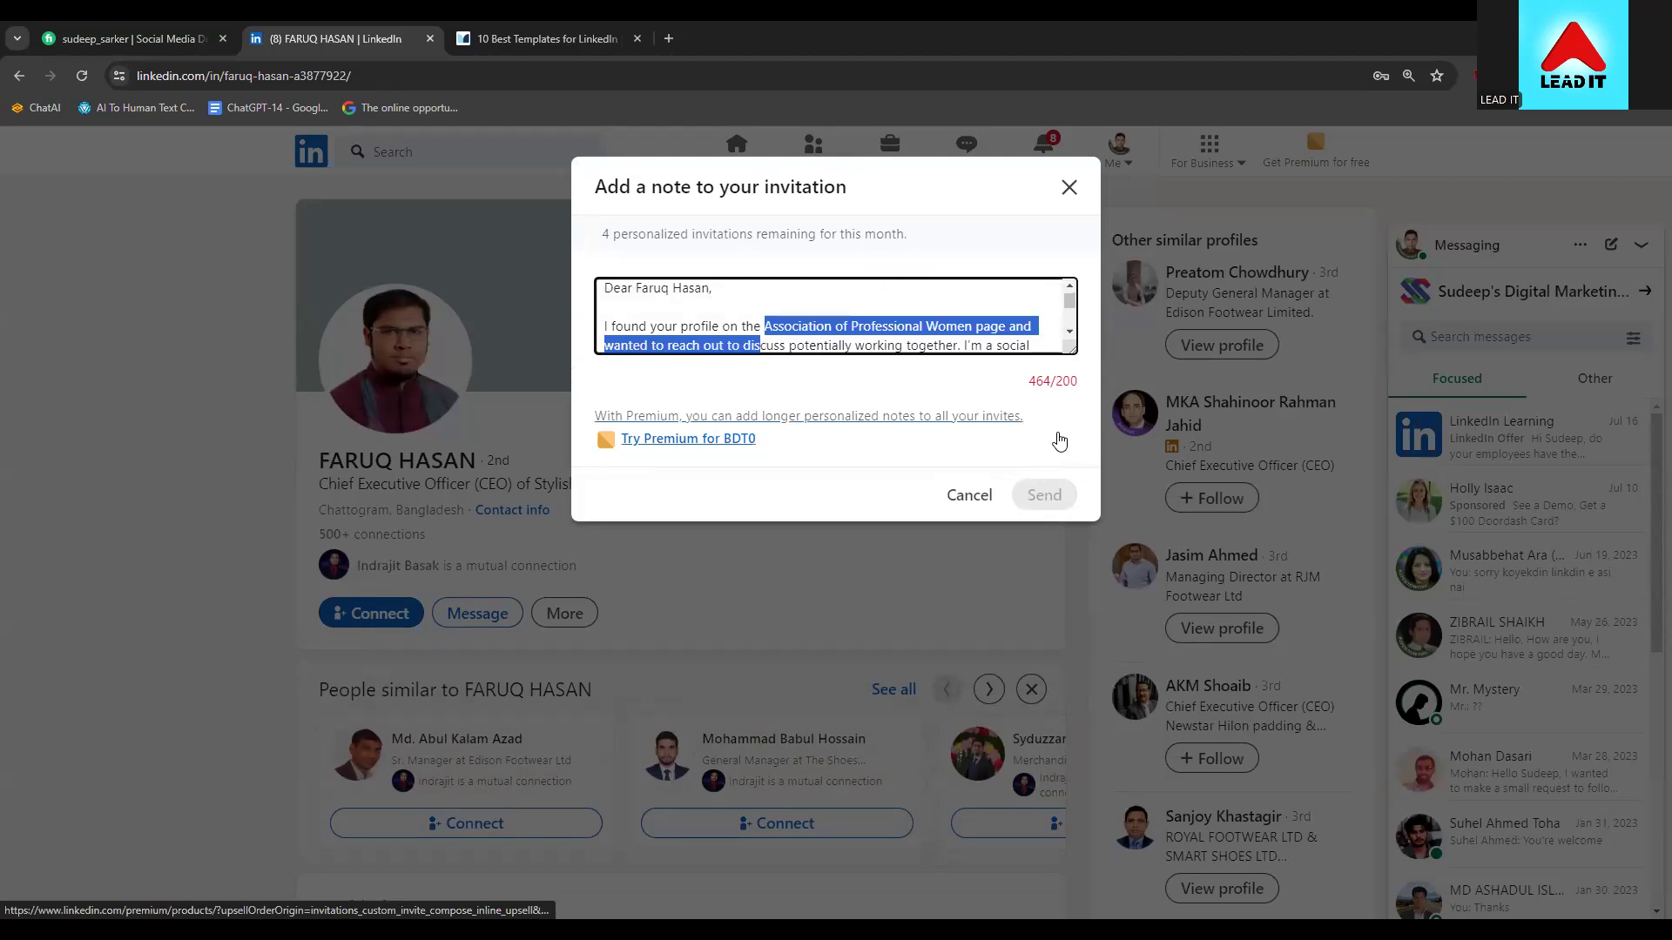
key(shift+Up)
key(shift+Right)
key(shift+Right)
key(shift+Right)
key(shift+Right)
key(shift+Right)
key(shift+Right)
key(shift+Right)
key(shift+Right)
key(shift+Right)
key(shift+Right)
key(shift+Right)
key(shift+Right)
key(shift+Right)
key(shift+Right)
key(shift+Right)
key(shift+Right)
key(shift+Right)
key(shift+Right)
key(shift+Right)
key(shift+Right)
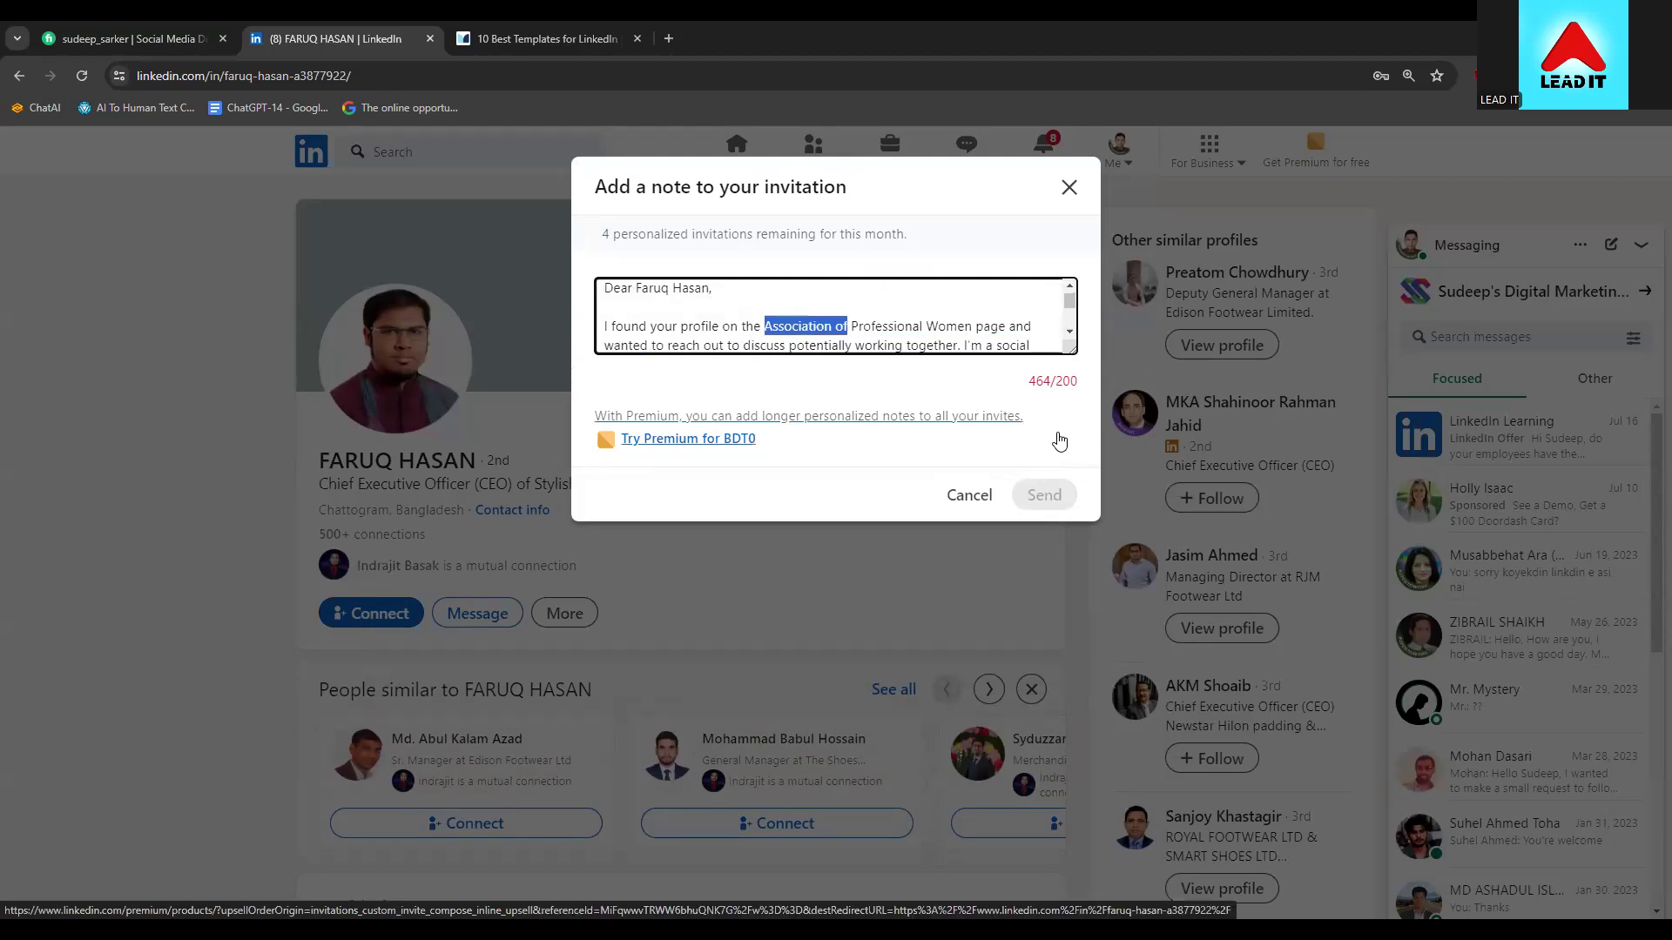
key(shift+Right)
key(shift+Right)
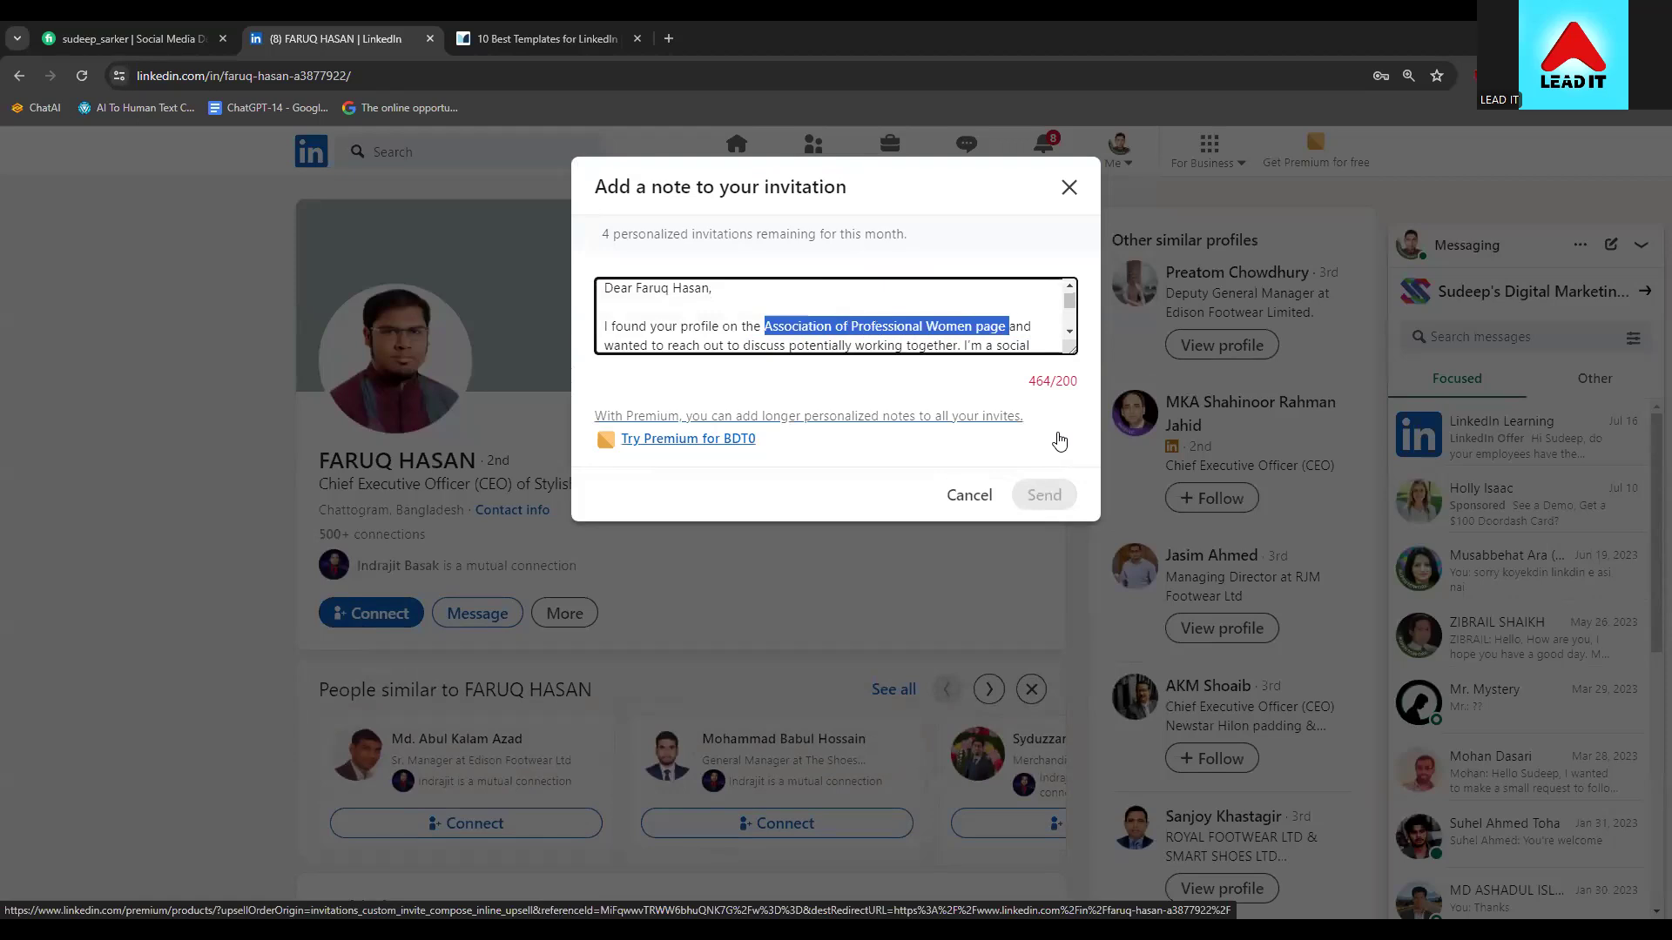
text(S)
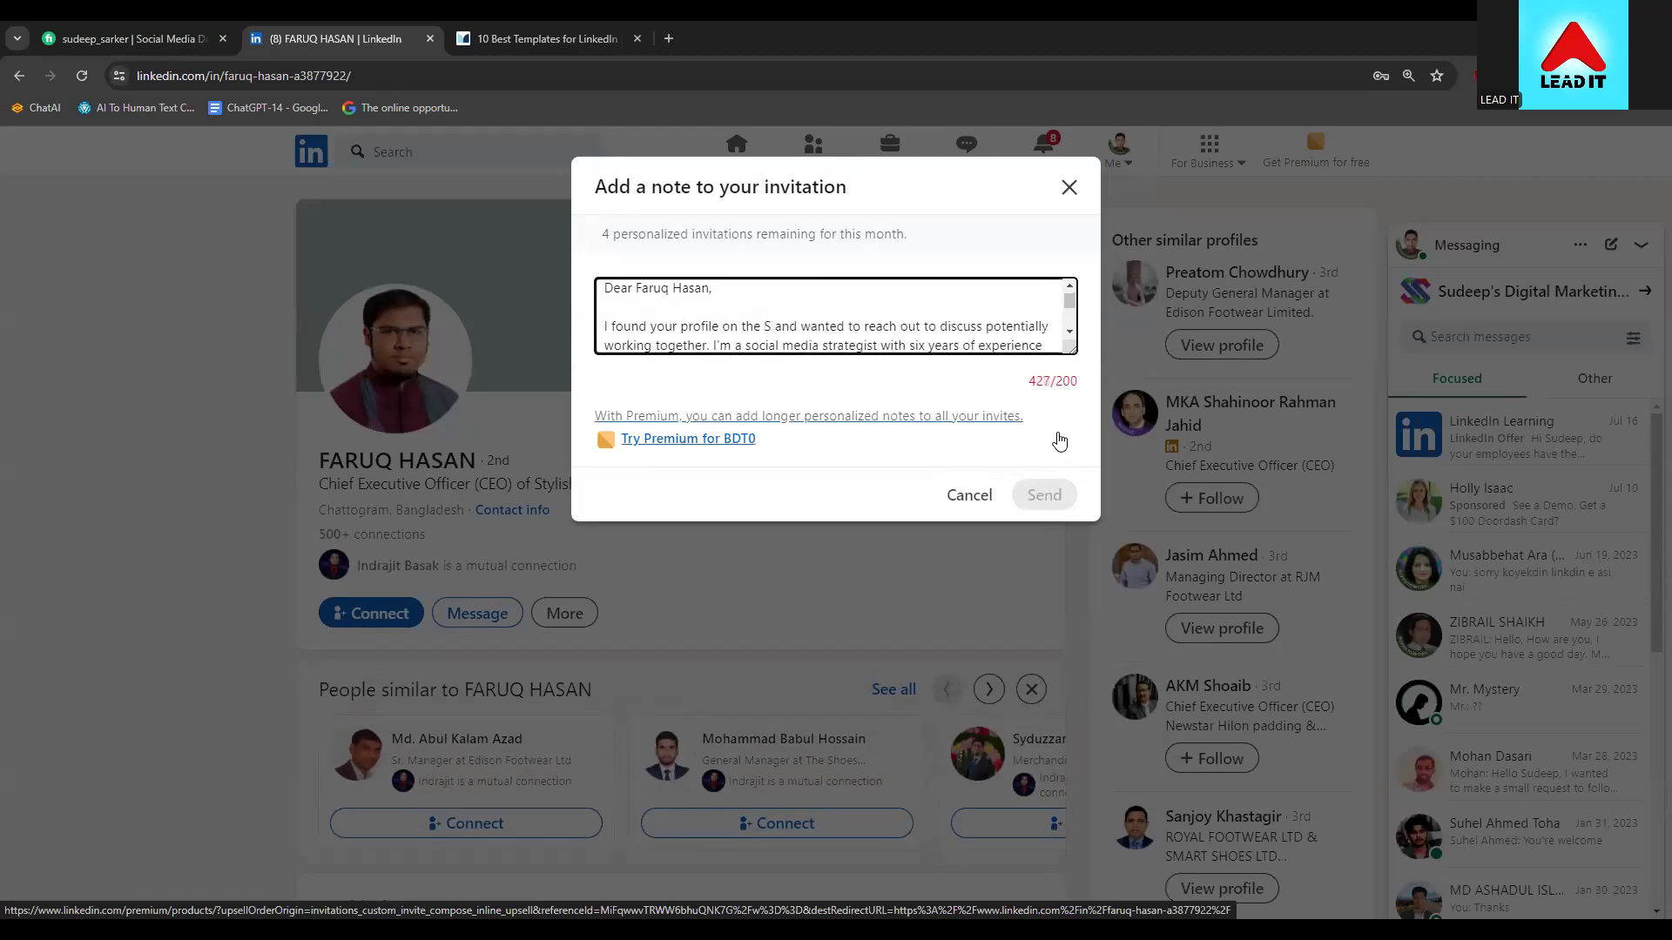
text(ty;e)
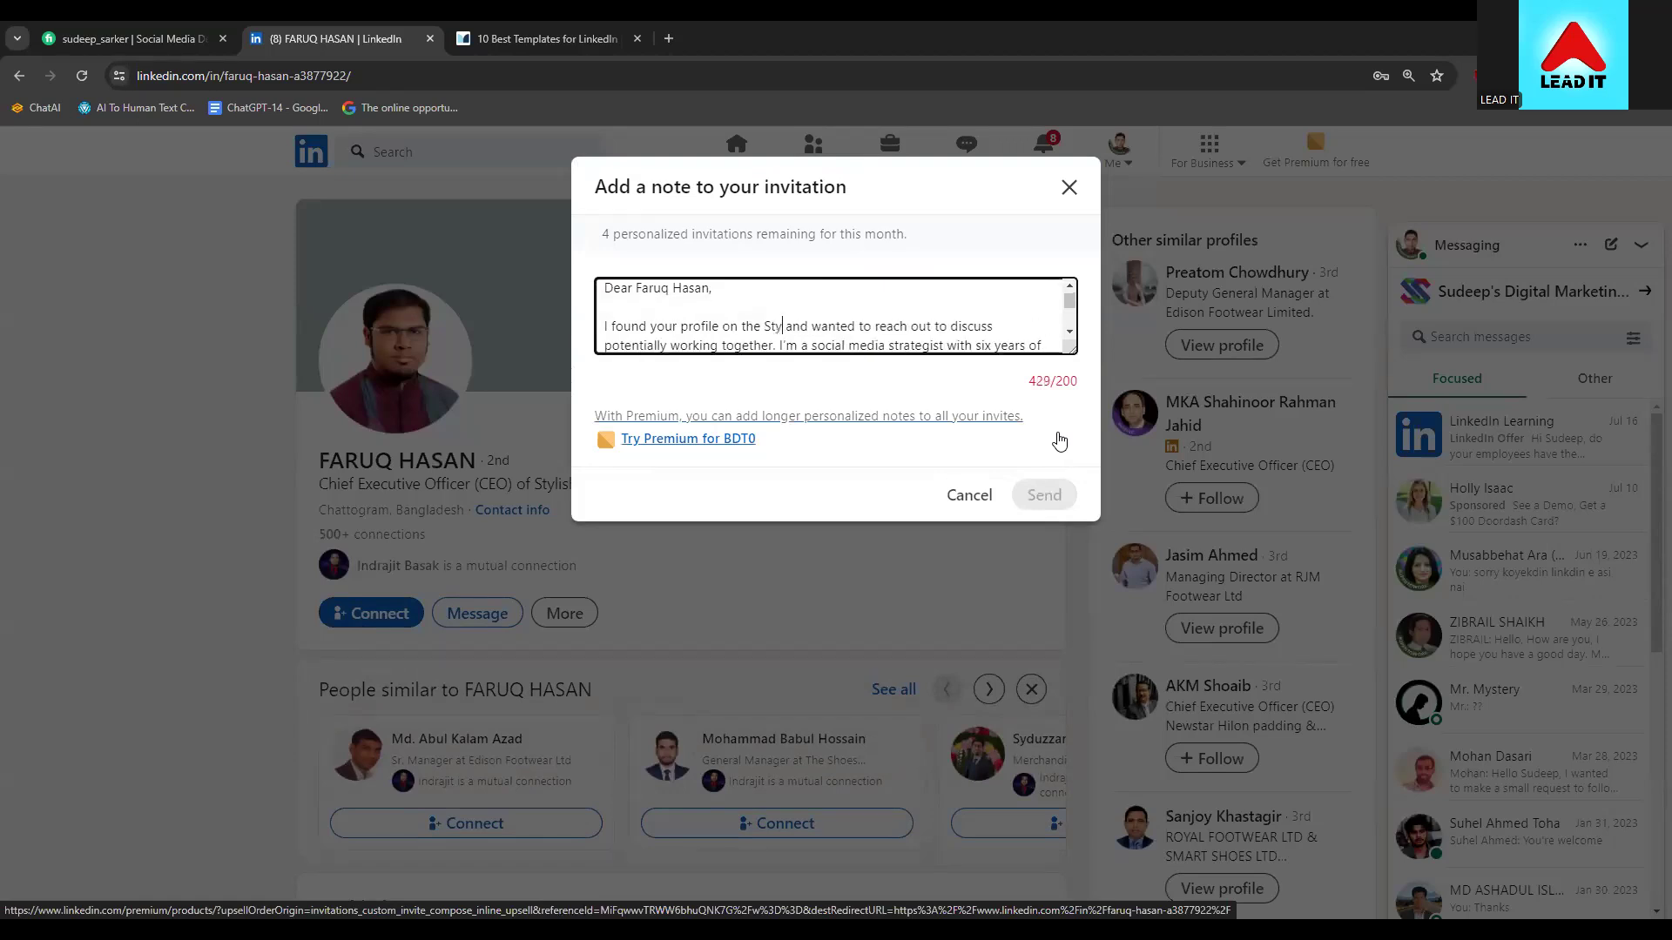
key(BackSpace)
key(BackSpace)
text(le)
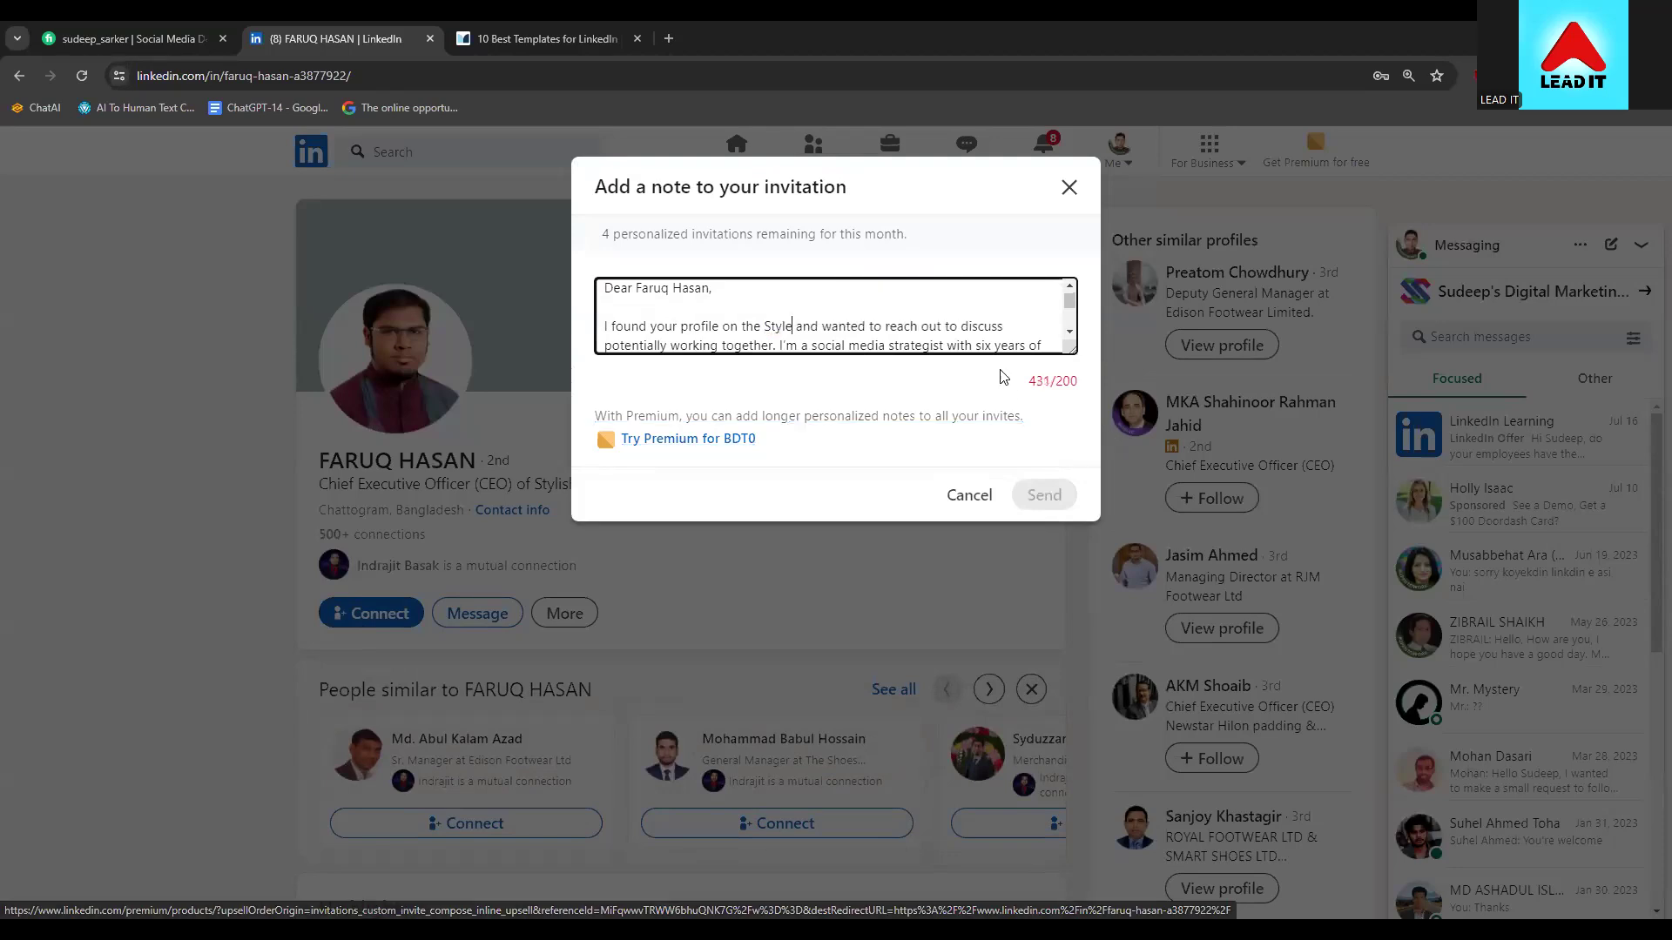
Delete the closing sentence about connecting professionals
key(Down)
click(782, 325)
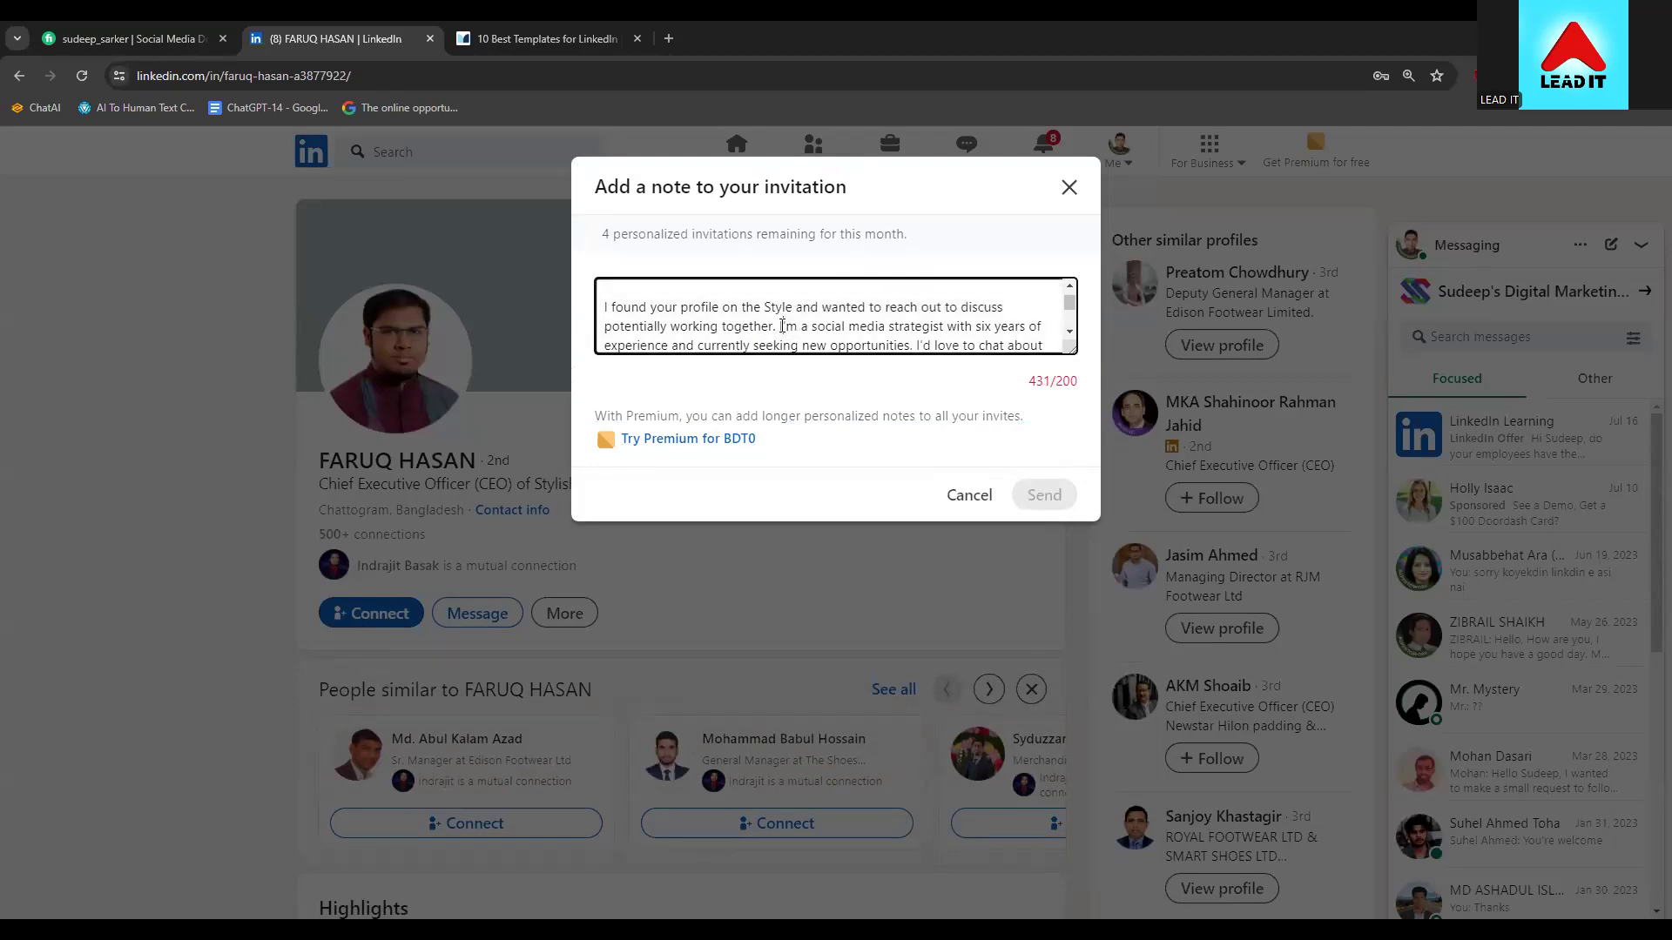
key(Down)
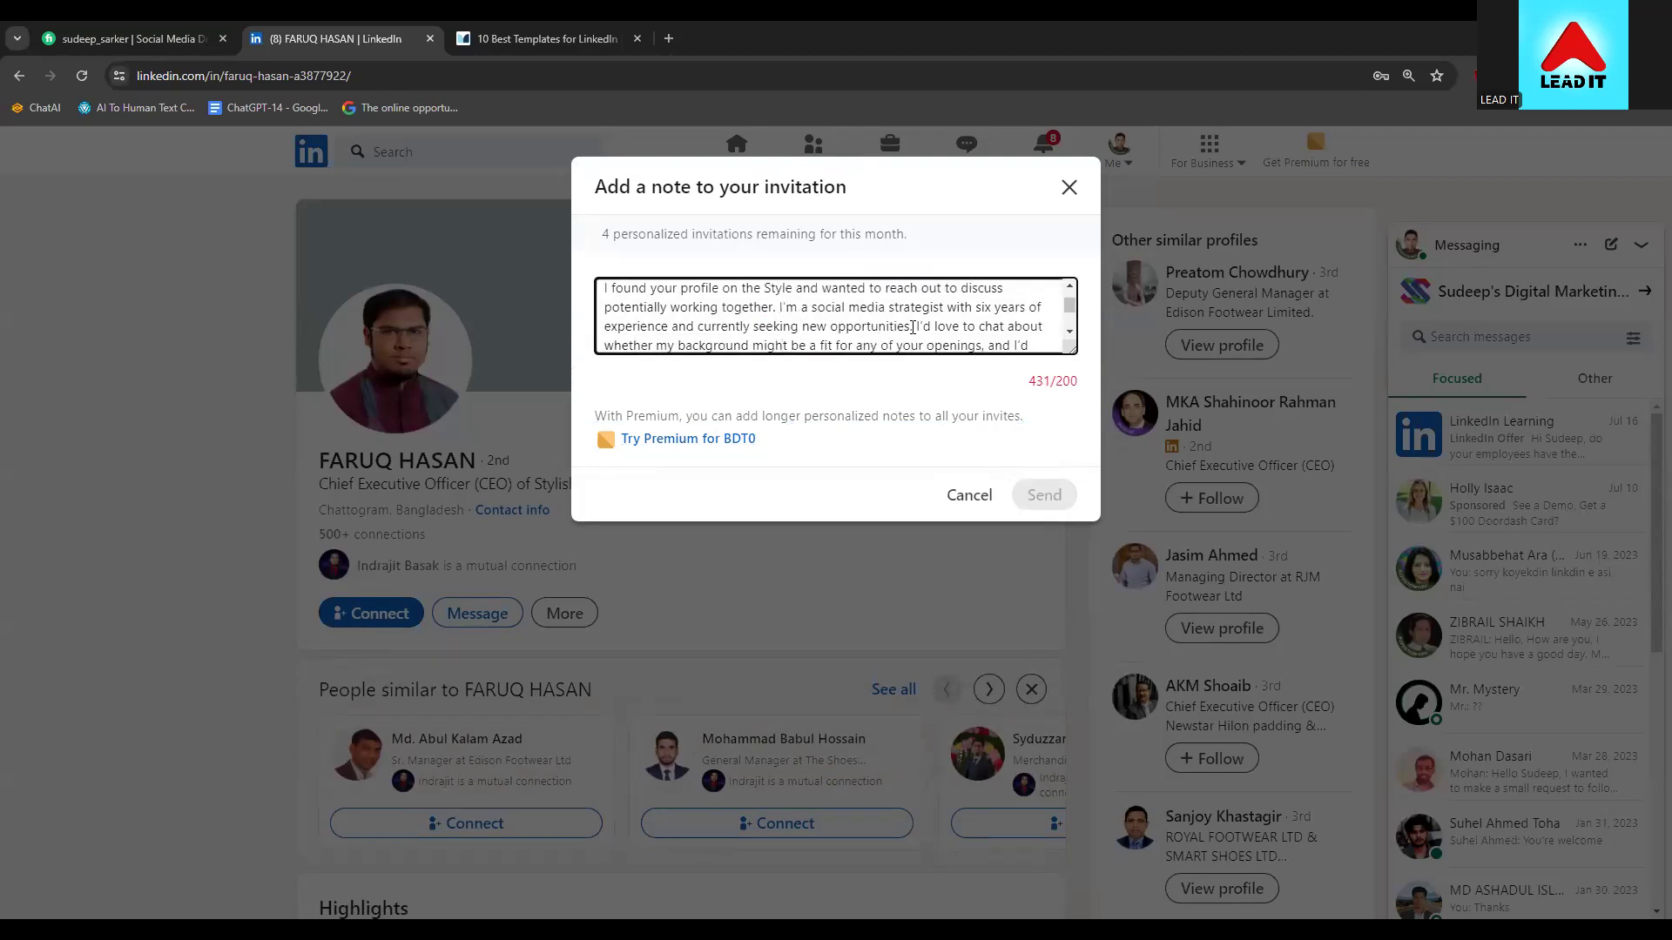
key(Down)
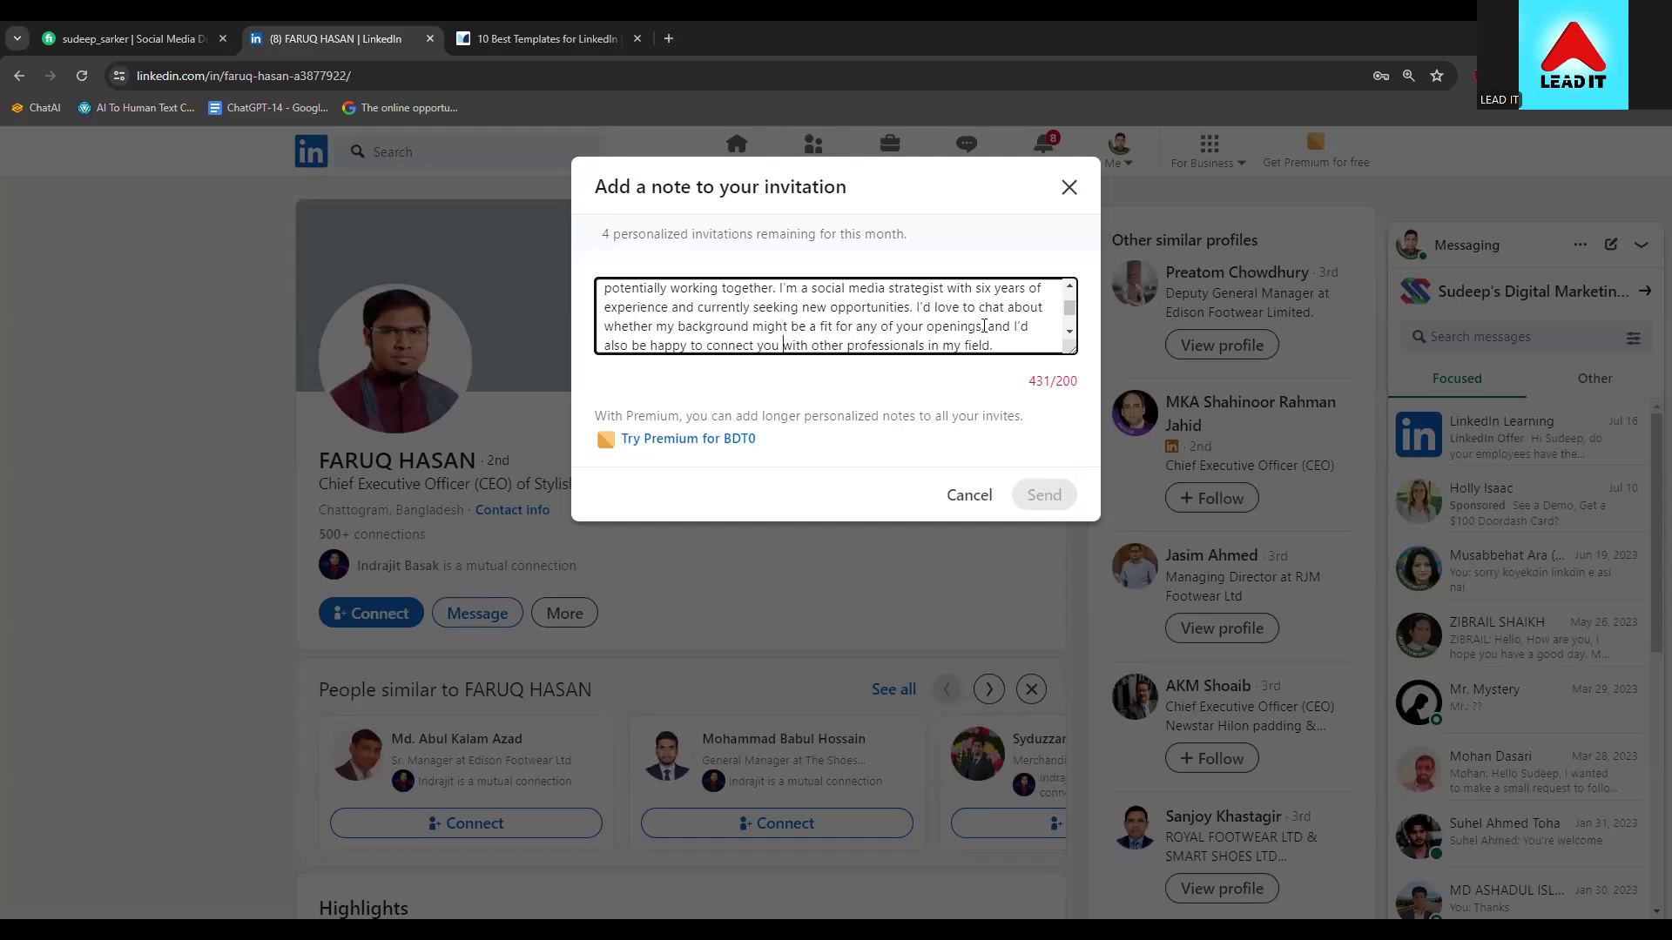
drag(990, 328, 599, 321)
key(BackSpace)
scroll(871, 345, up, 3)
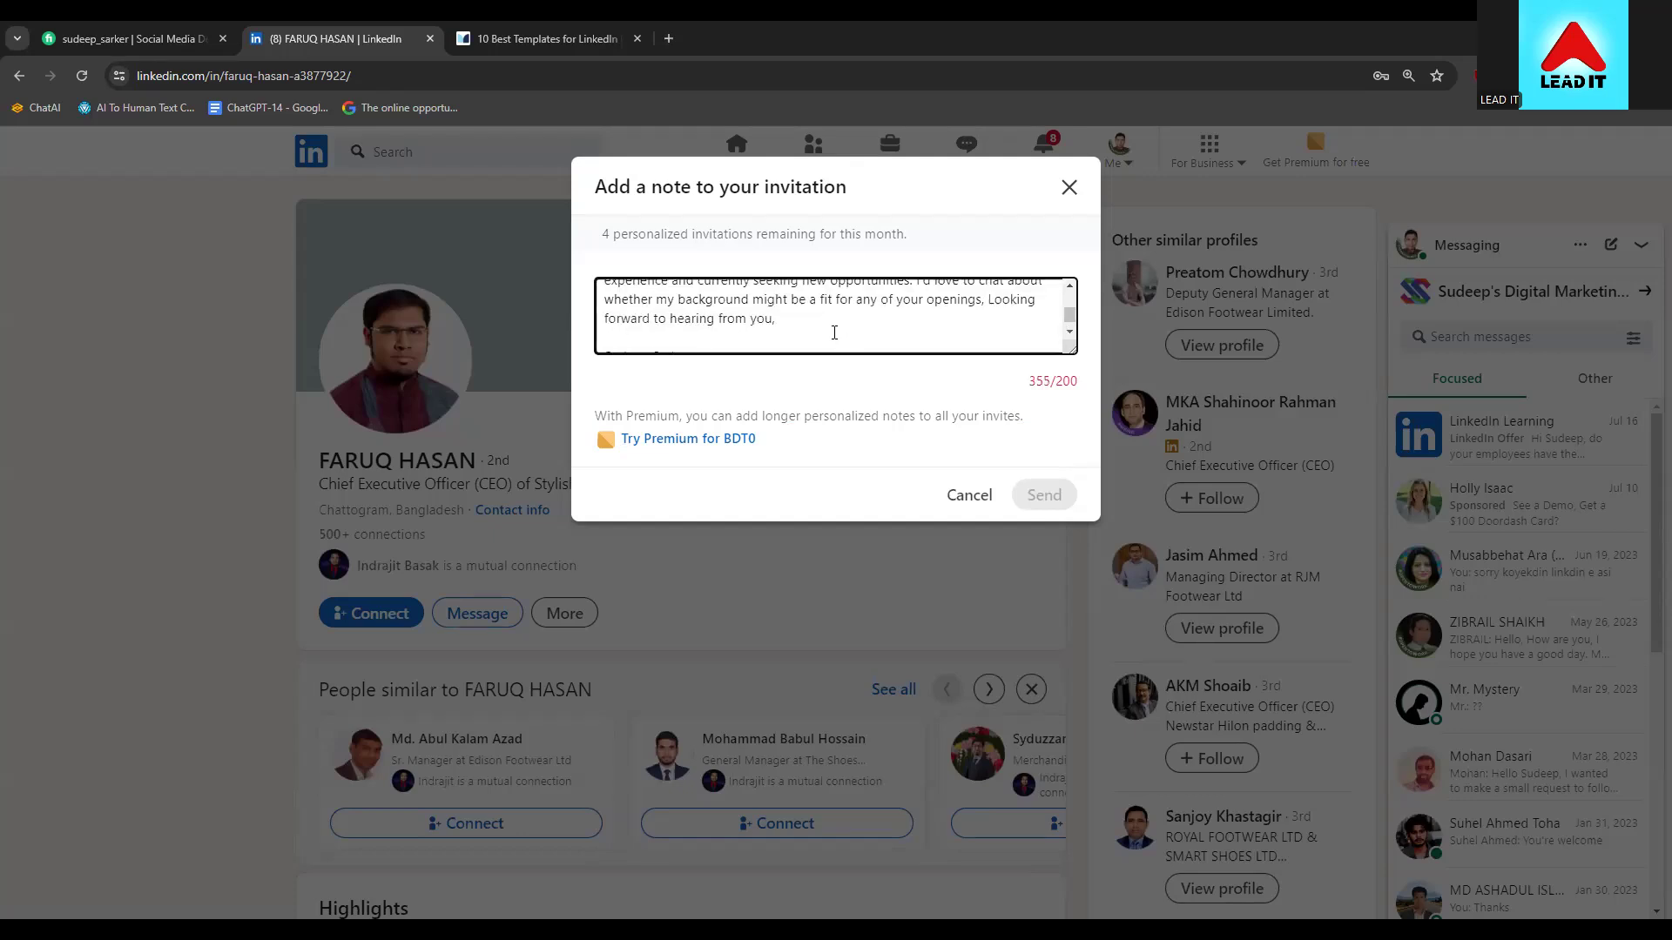
drag(793, 336, 780, 345)
click(780, 327)
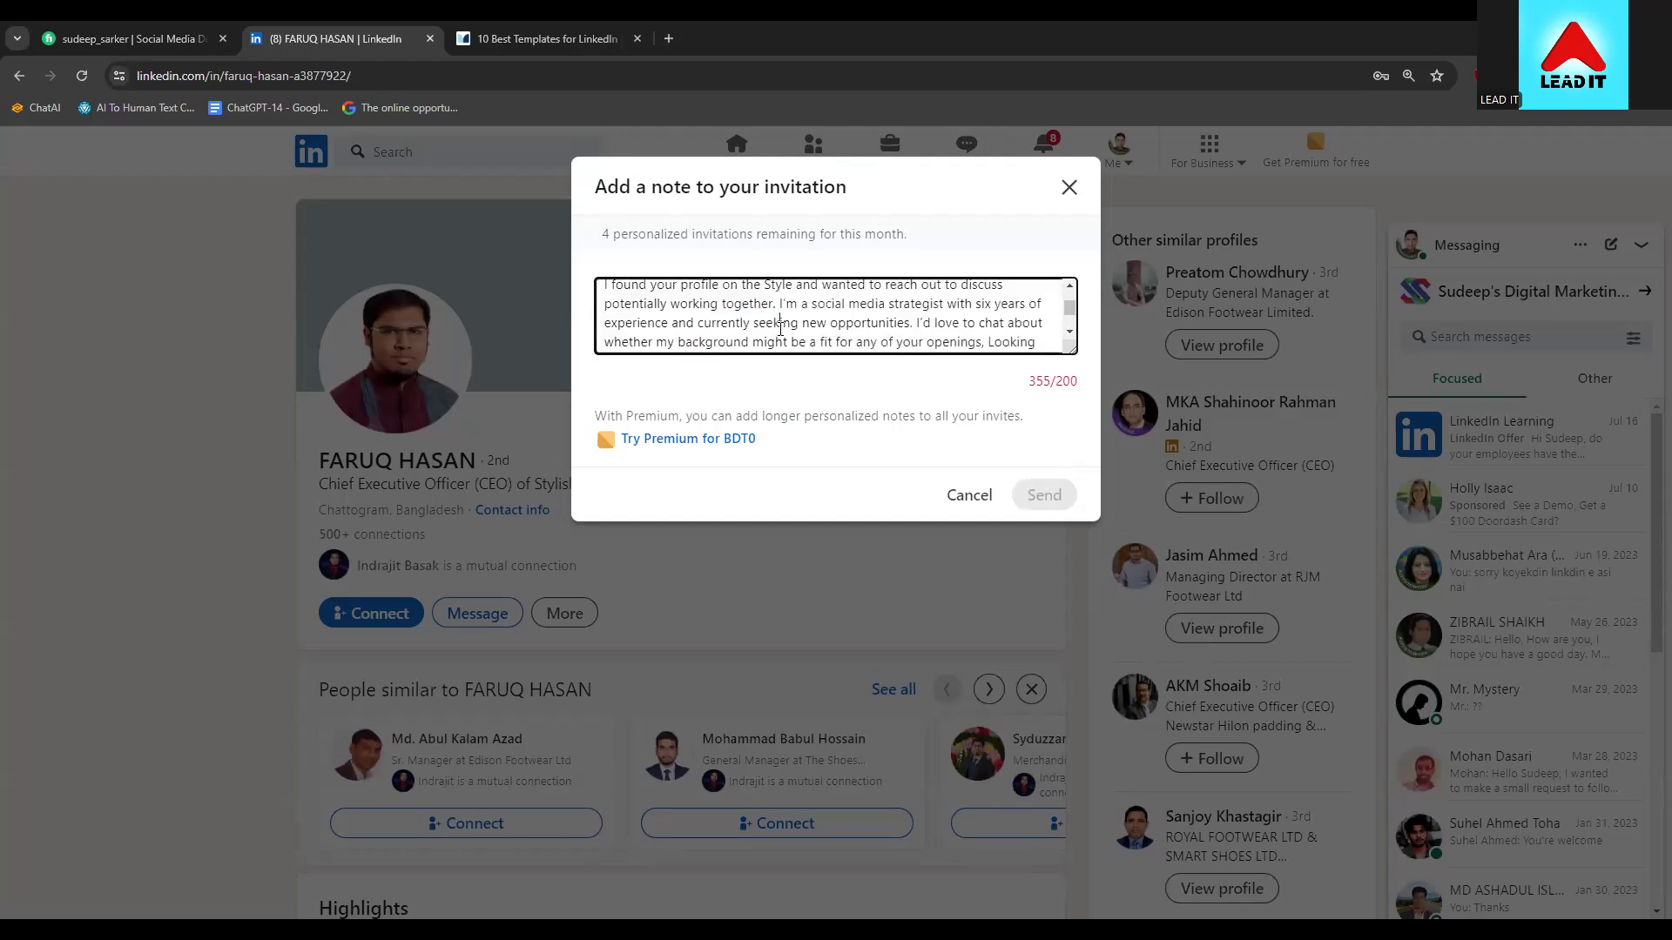
Delete the sentence about being a strategist, along with the leftover space
click(781, 304)
key(shift+Down)
key(shift+Down)
key(shift+Up)
key(shift+Down)
key(shift+Up)
key(shift+Right)
key(shift+Right)
key(shift+Right)
key(shift+Right)
key(shift+Right)
key(shift+Right)
key(shift+Right)
key(shift+Right)
key(shift+Right)
key(shift+Right)
key(shift+Right)
key(shift+Right)
key(shift+Right)
key(shift+Right)
key(shift+Right)
key(shift+Right)
key(shift+Right)
key(shift+Right)
key(shift+Right)
key(shift+Right)
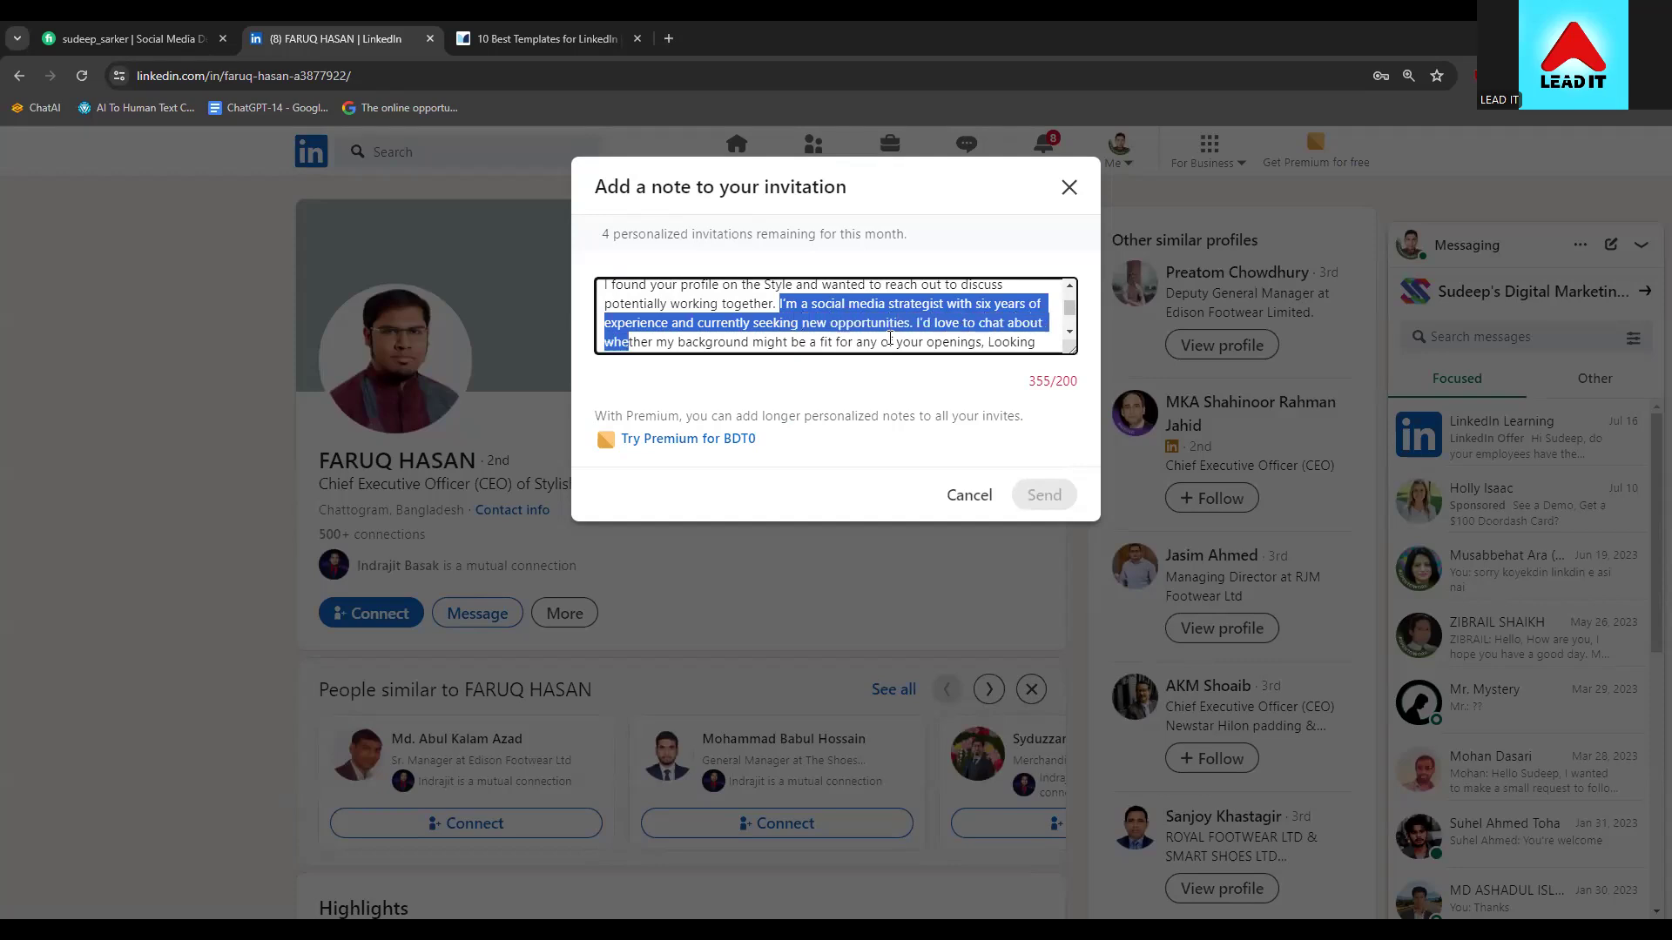
key(shift+Up)
key(shift+Right)
key(shift+Right)
key(shift+Right)
key(shift+Right)
key(shift+Right)
key(shift+Right)
key(shift+Right)
key(shift+Right)
key(shift+Right)
key(shift+Right)
key(shift+Right)
key(shift+Right)
key(shift+Right)
key(shift+Right)
key(shift+Right)
key(shift+Right)
key(shift+Right)
key(shift+Right)
key(shift+Right)
key(shift+Right)
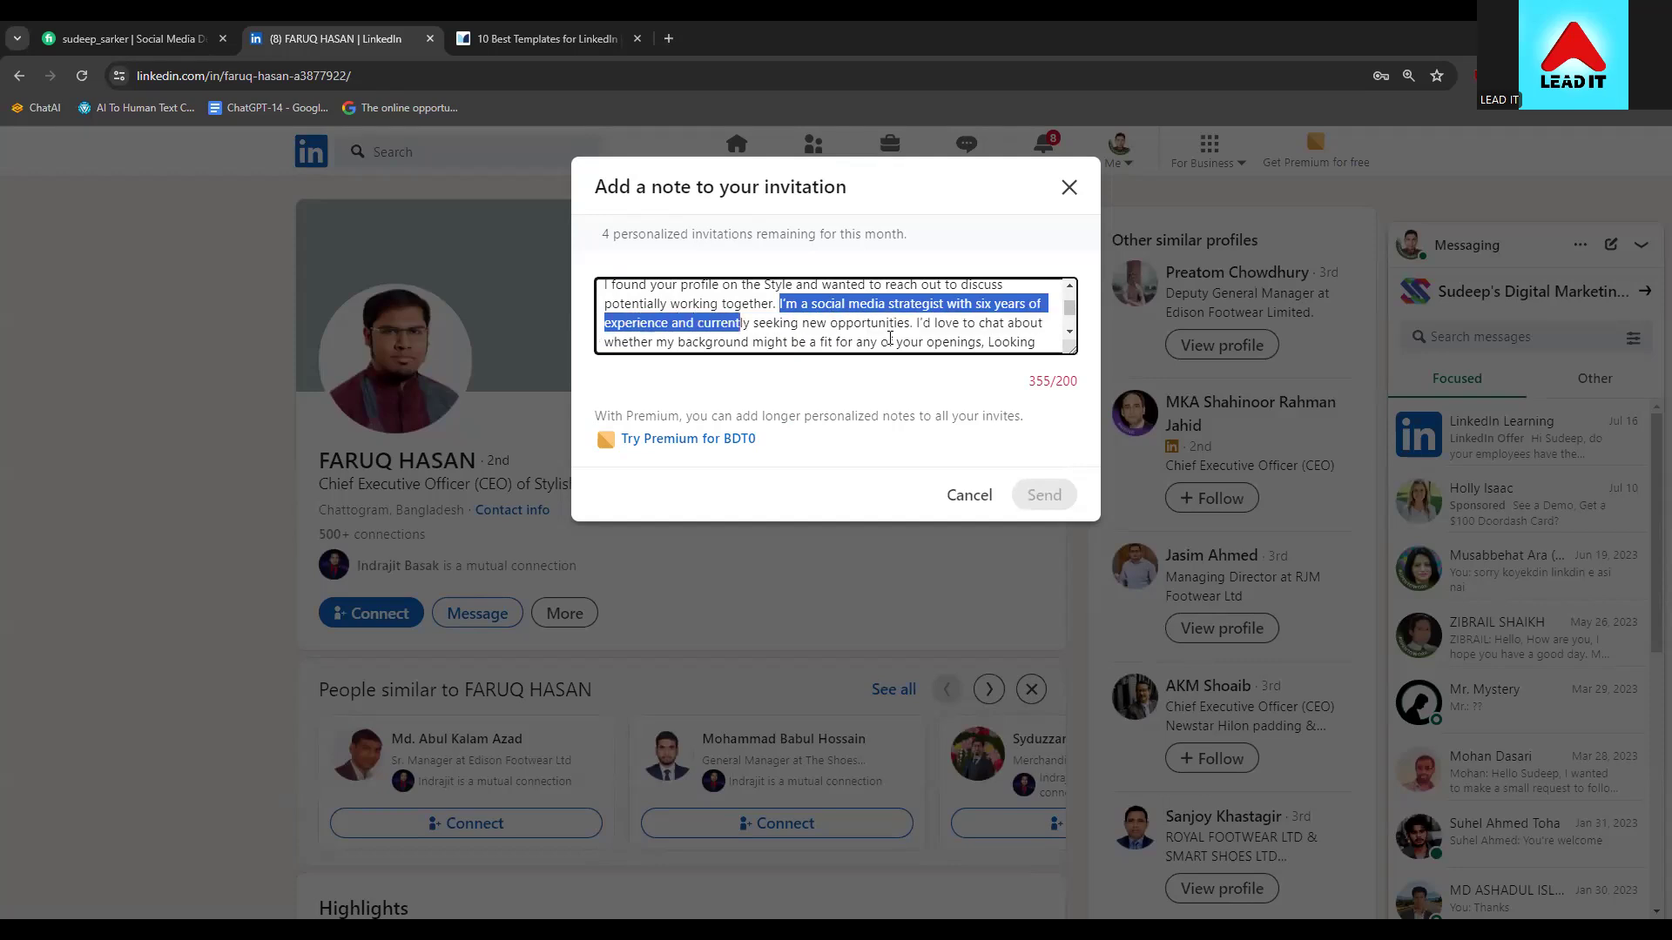
key(shift+Right)
key(shift+Right)
key(shift+Right)
key(shift+Right)
key(shift+Right)
key(shift+Right)
key(shift+Right)
key(shift+Right)
key(shift+Right)
key(shift+Right)
key(shift+Right)
key(shift+Right)
key(shift+Right)
key(shift+Right)
key(shift+Right)
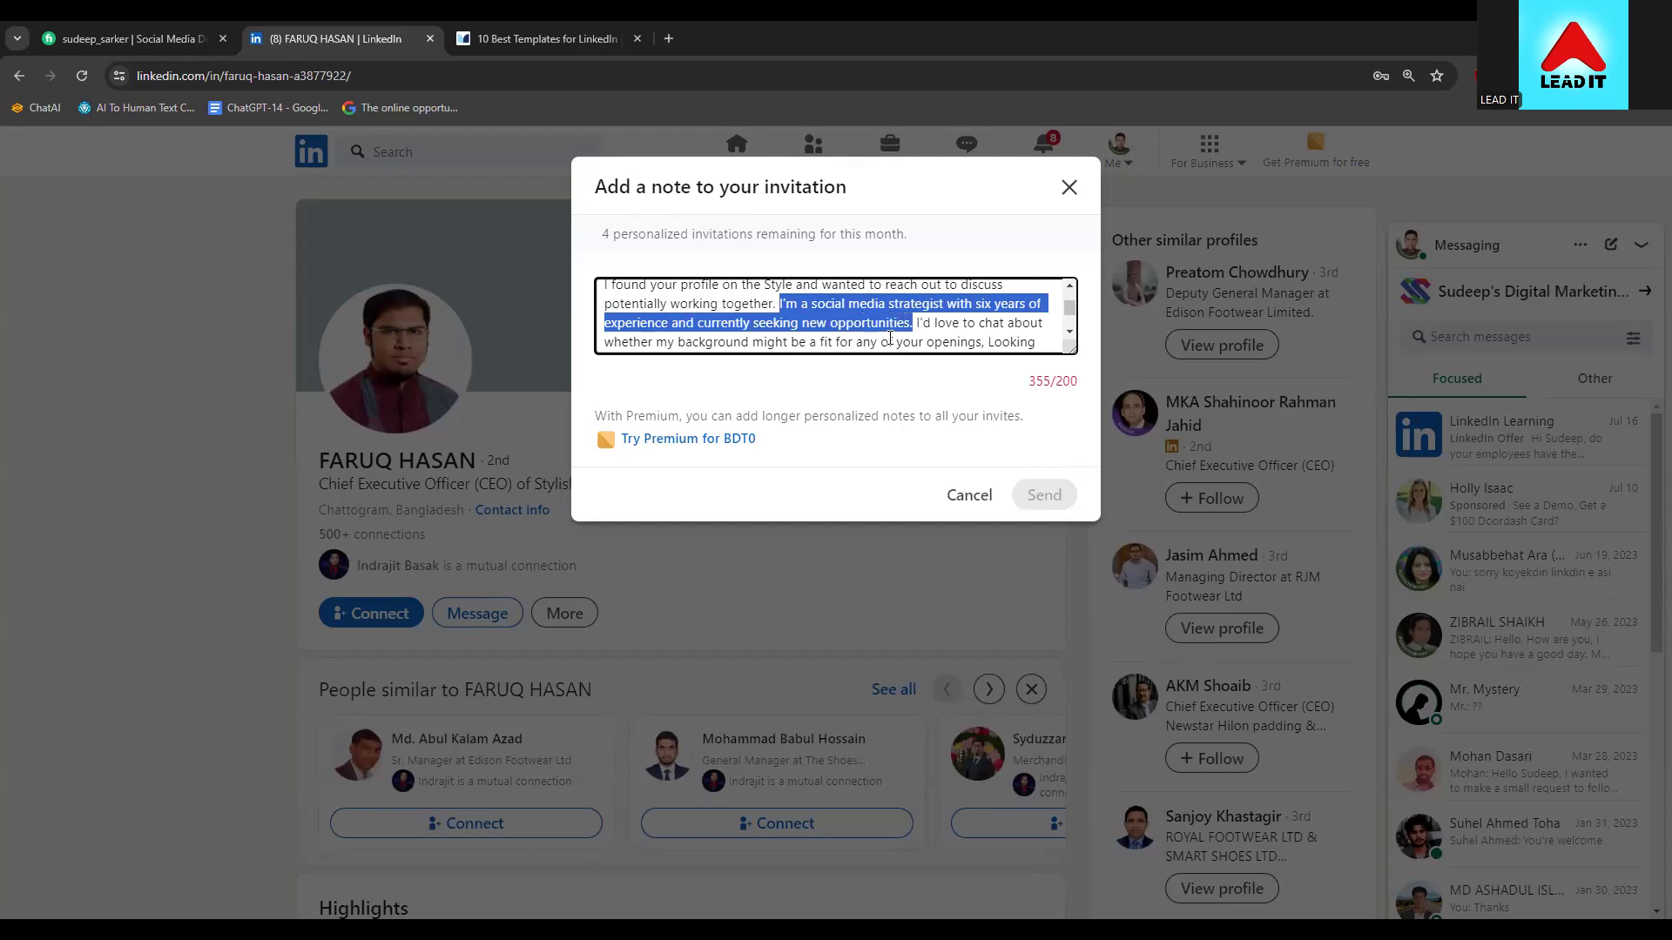
key(BackSpace)
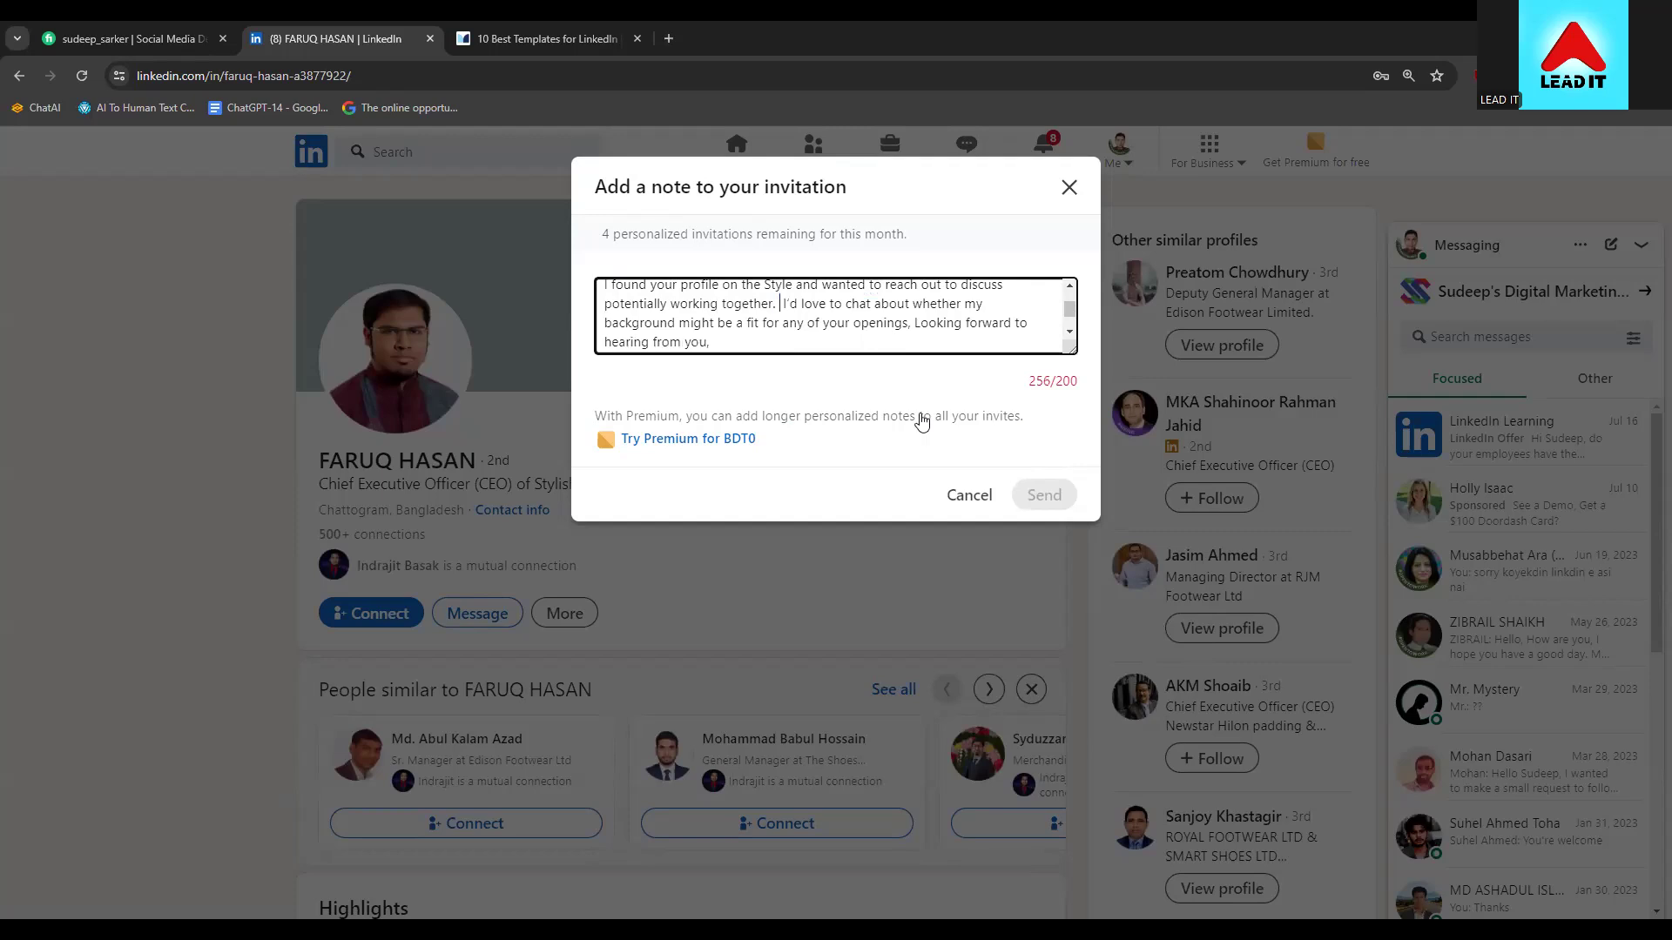
key(BackSpace)
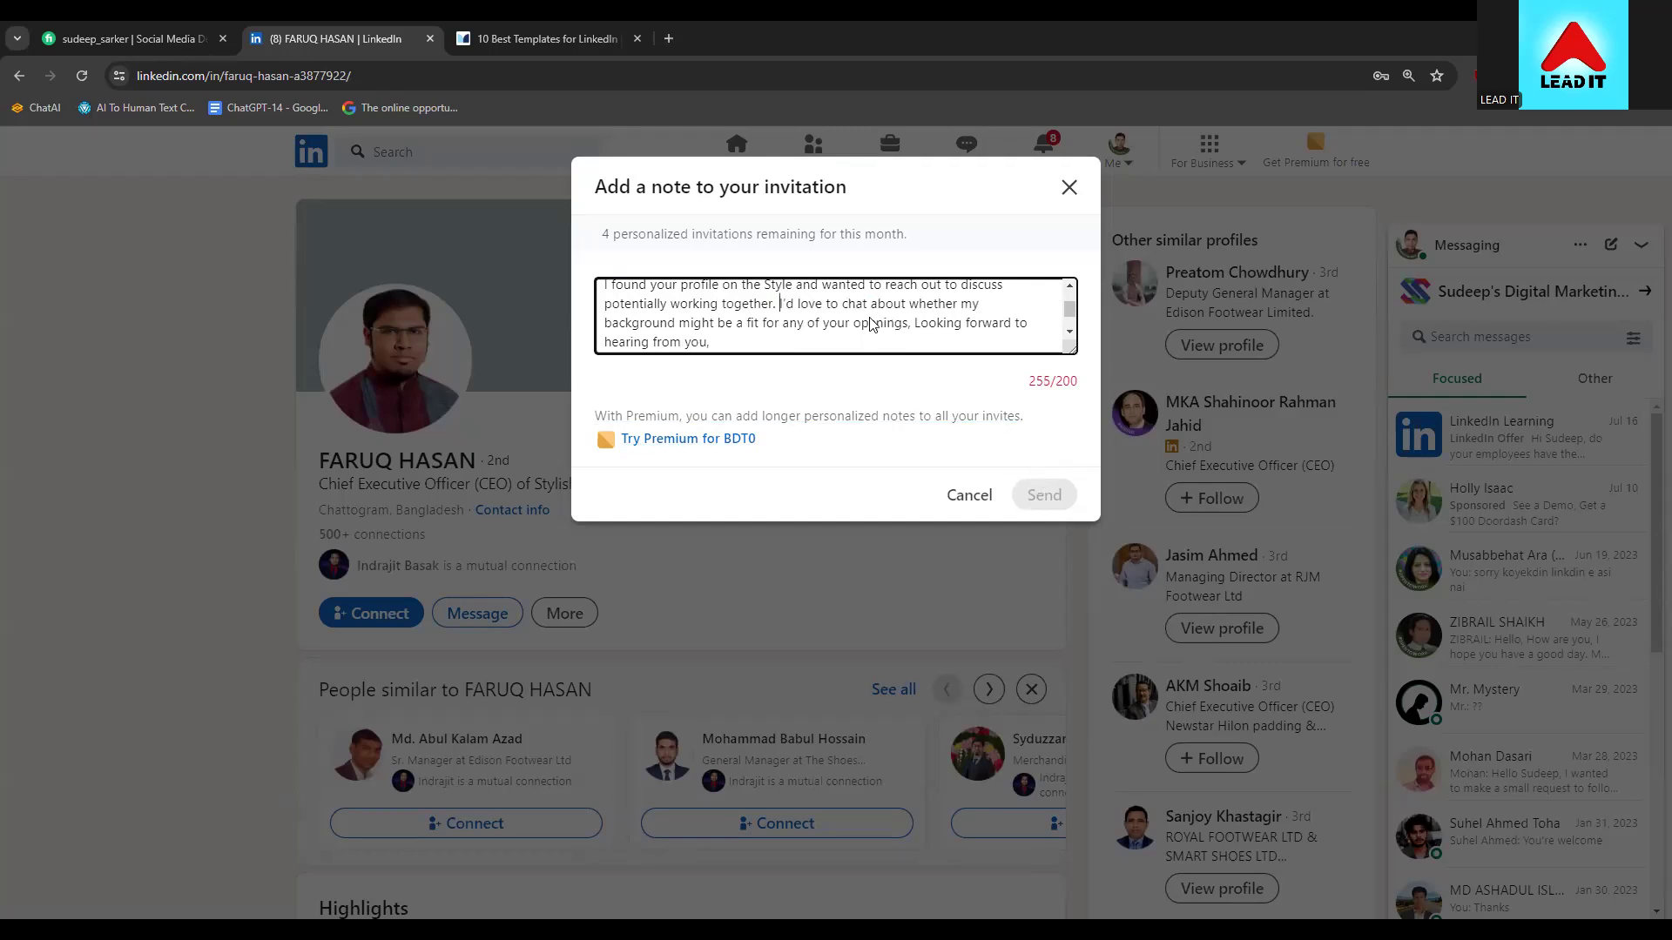
Replace the background-and-openings phrase with 'with you.' and send the 196-character invitation
click(916, 328)
drag(916, 328, 787, 306)
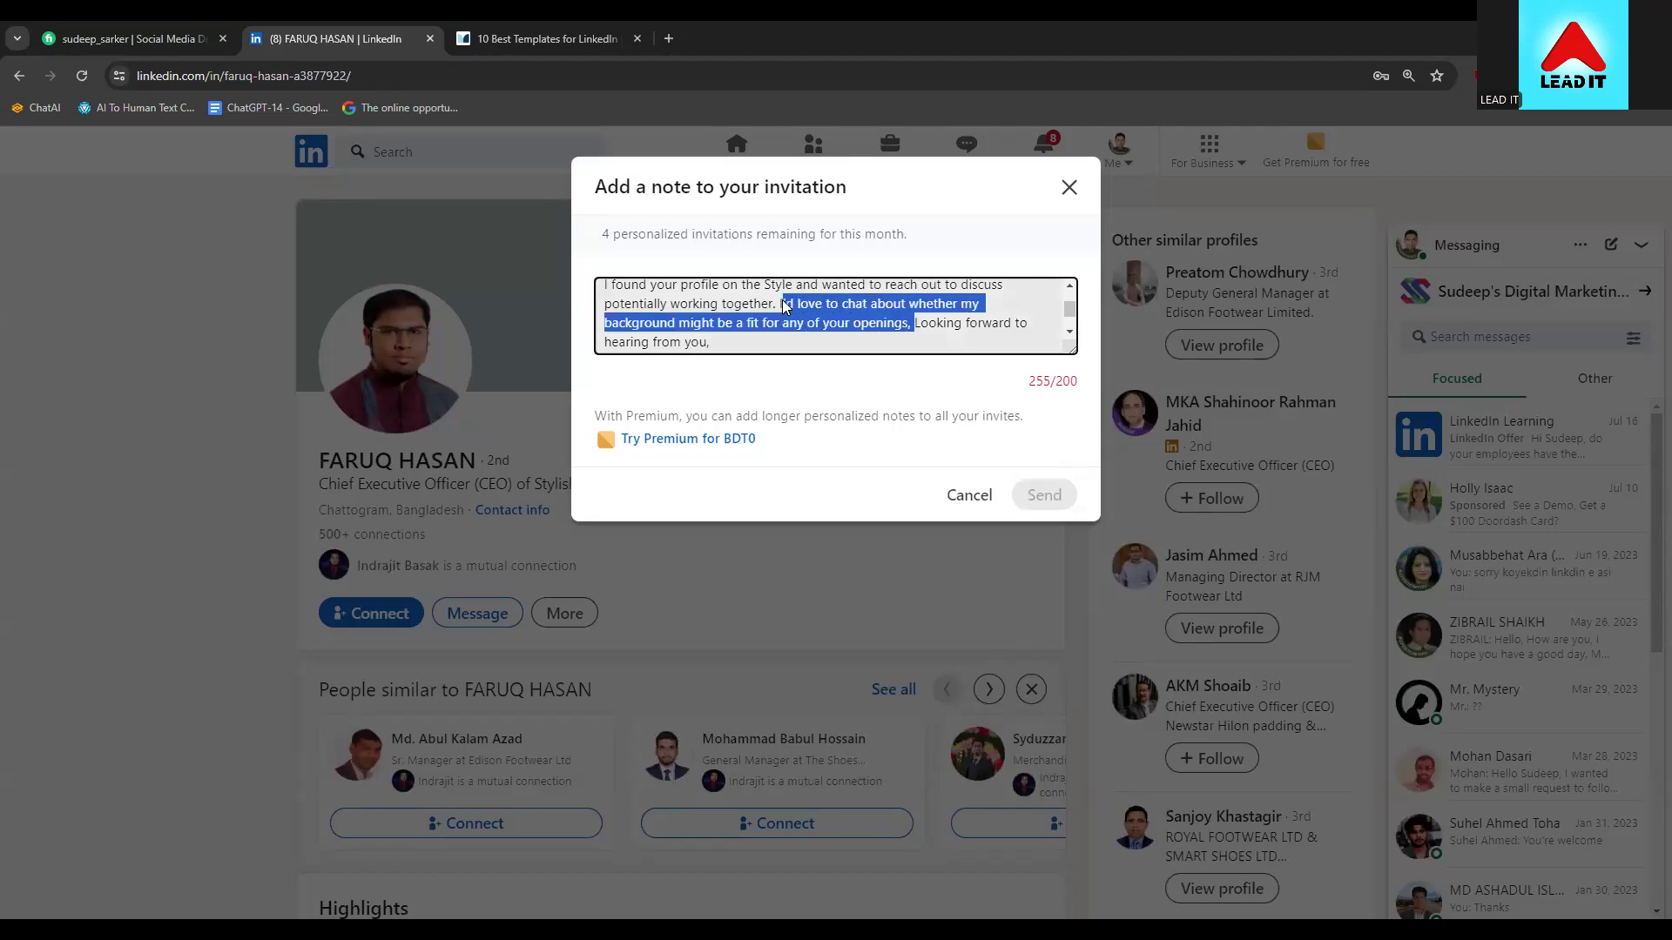
click(873, 306)
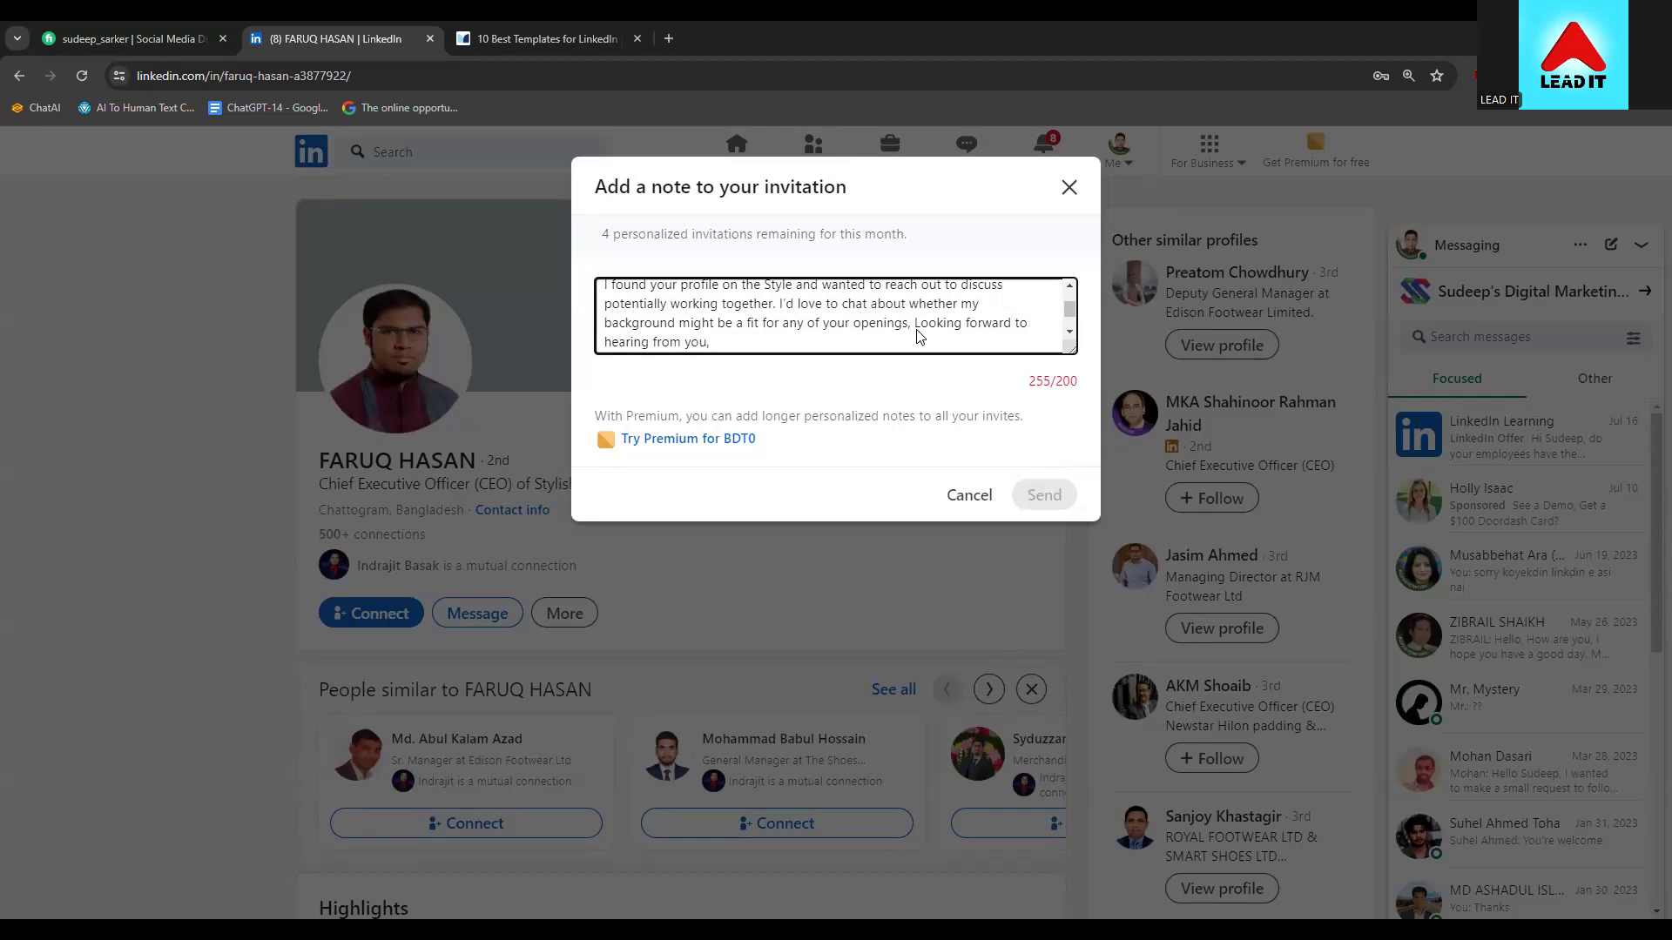
key(shift+Right)
key(shift+Right)
key(shift+Right)
key(shift+Right)
key(shift+Right)
key(shift+Right)
key(shift+Right)
key(shift+Right)
key(shift+Right)
key(shift+Right)
key(shift+Right)
key(shift+Right)
key(shift+Right)
key(shift+Right)
key(shift+Right)
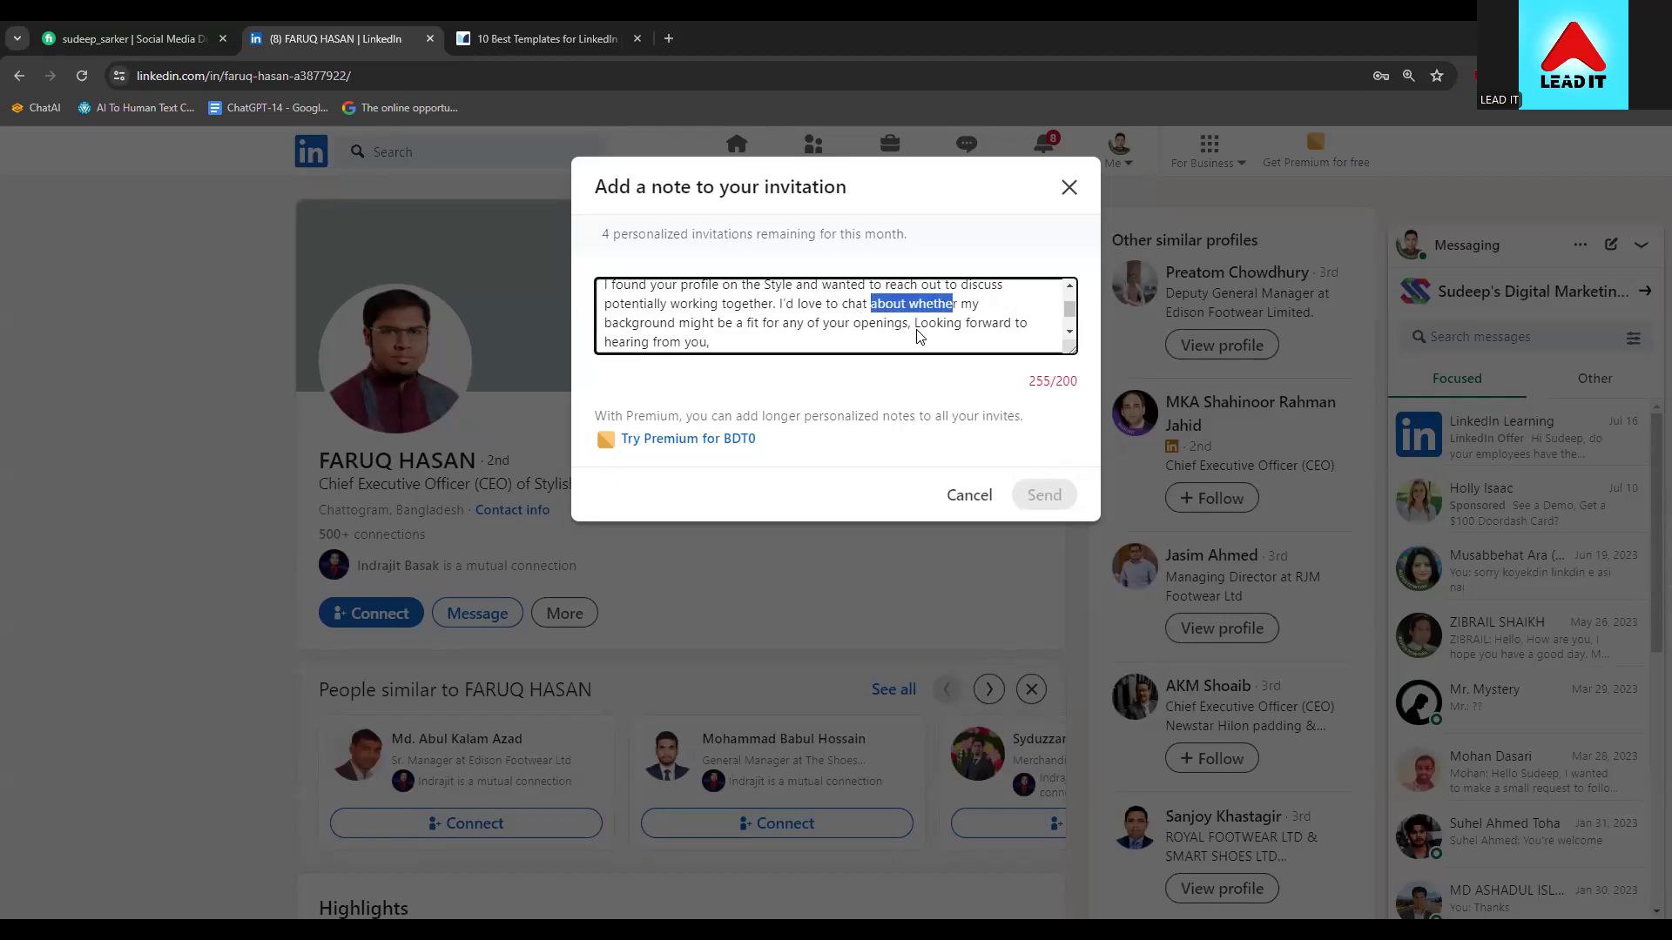
key(shift+Right)
key(shift+Right)
key(shift+Right)
key(shift+Right)
key(shift+Right)
key(shift+Right)
key(shift+Right)
key(shift+Right)
key(shift+Right)
key(shift+Right)
key(shift+Right)
key(shift+Right)
key(shift+Right)
key(shift+Right)
key(shift+Right)
key(shift+Right)
key(shift+Right)
key(shift+Right)
key(shift+Right)
key(shift+Right)
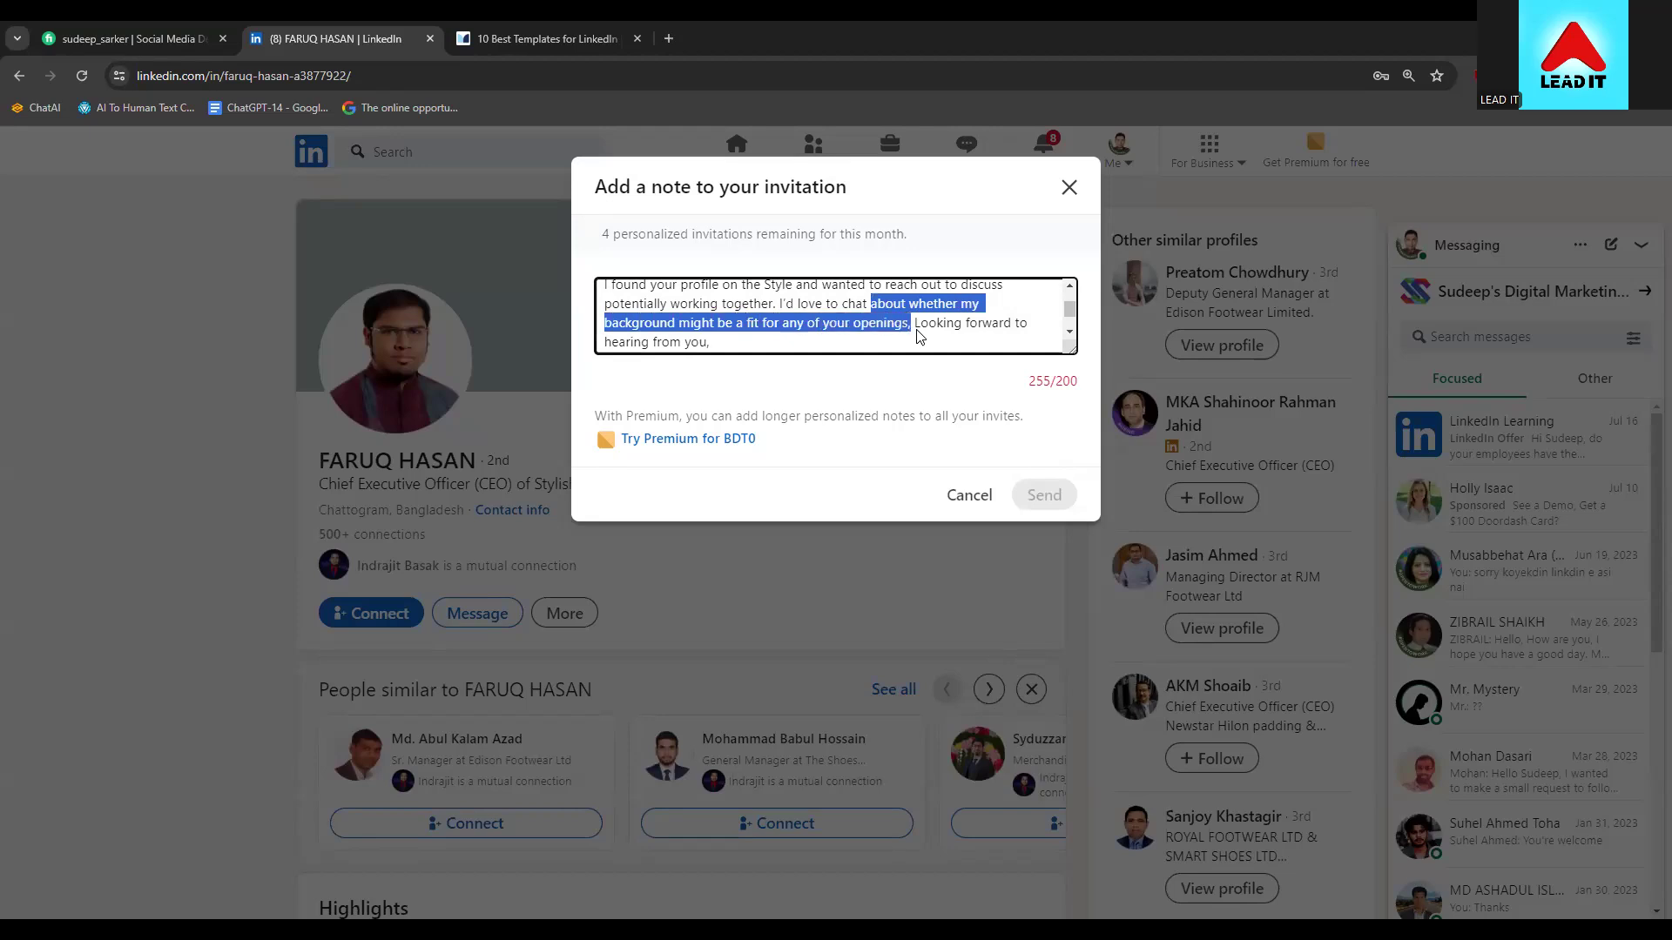
key(BackSpace)
text(with yo)
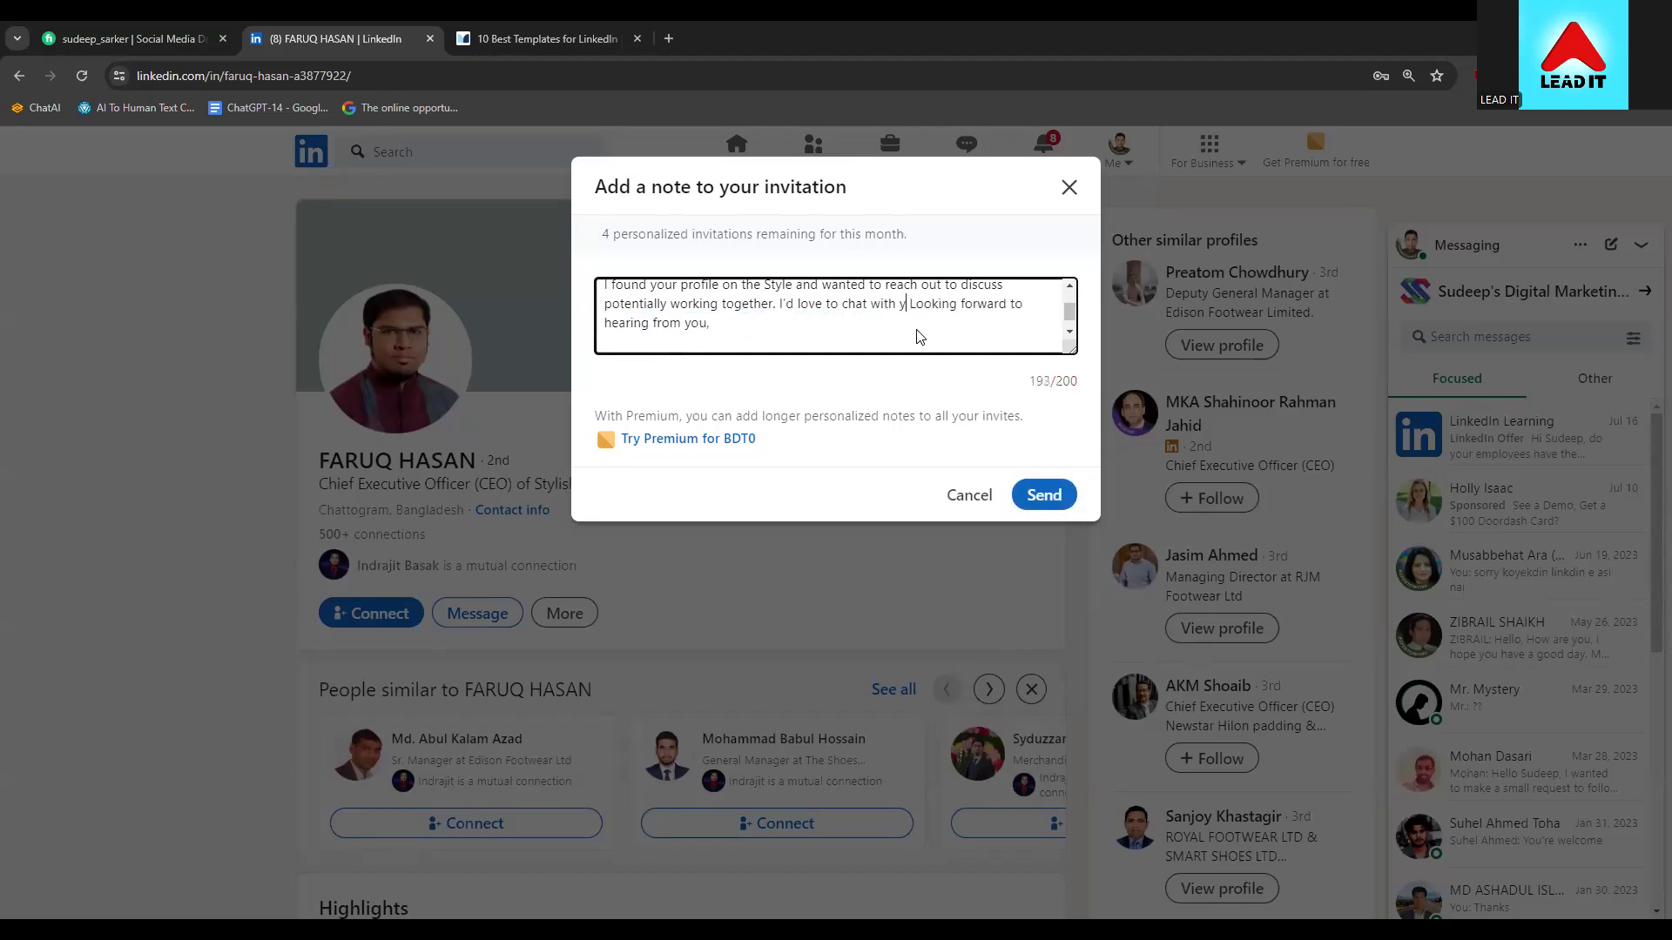
text(u)
key(BackSpace)
text(./)
key(BackSpace)
click(1051, 478)
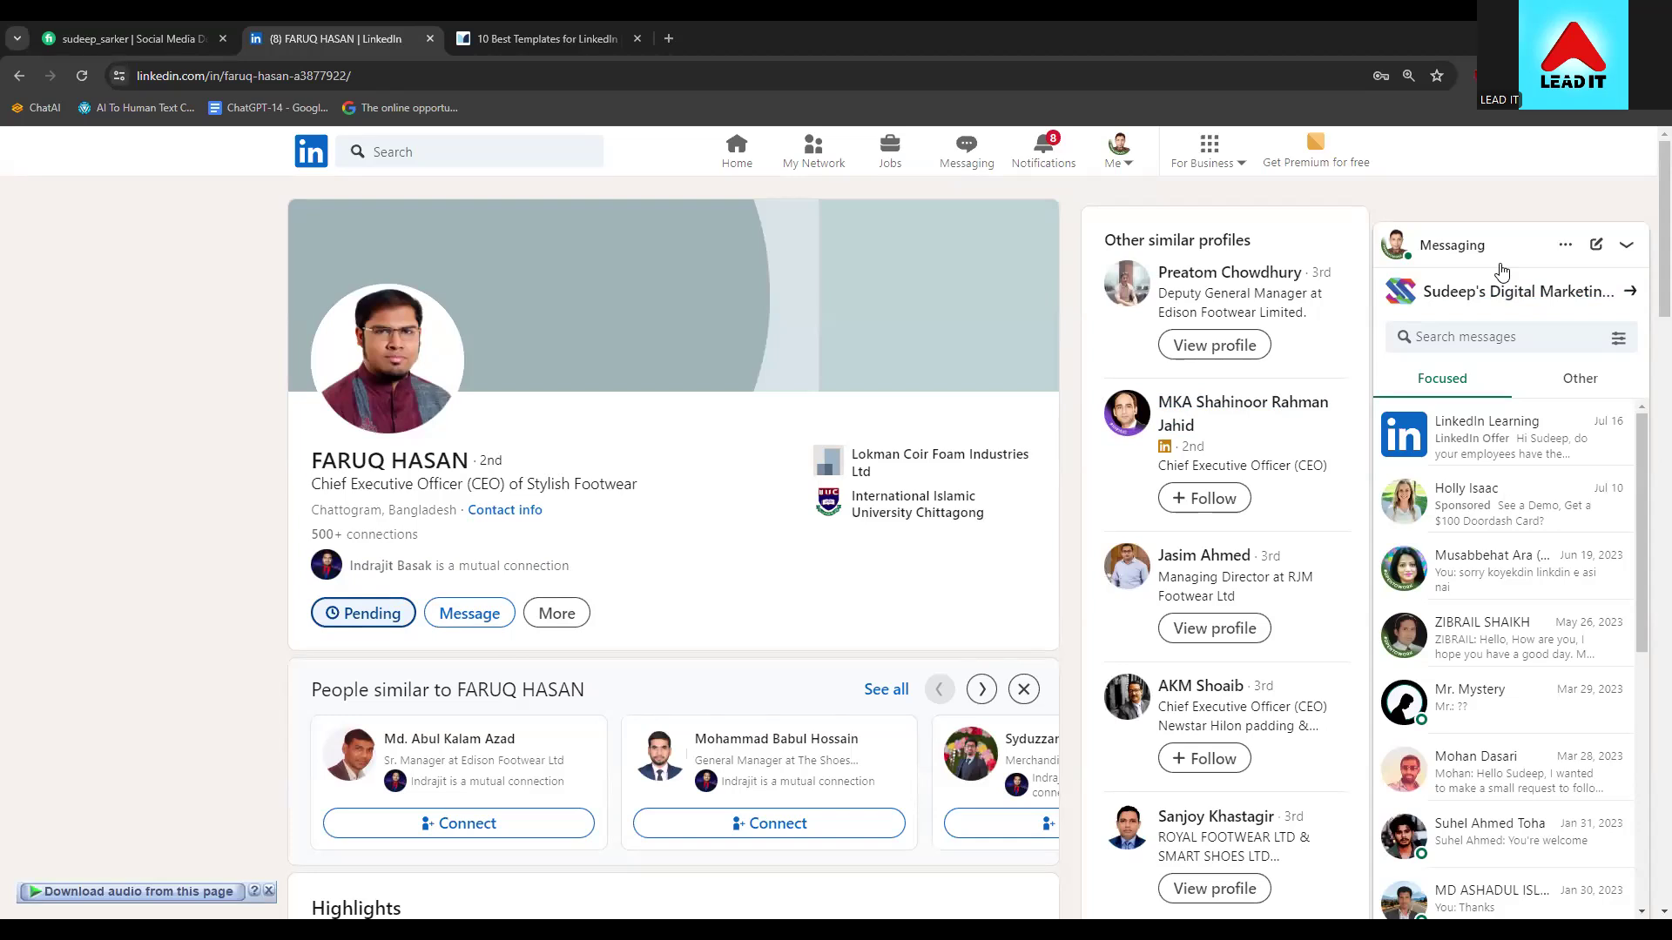
Collapse Messaging and go to your own profile through the Me menu
click(1422, 252)
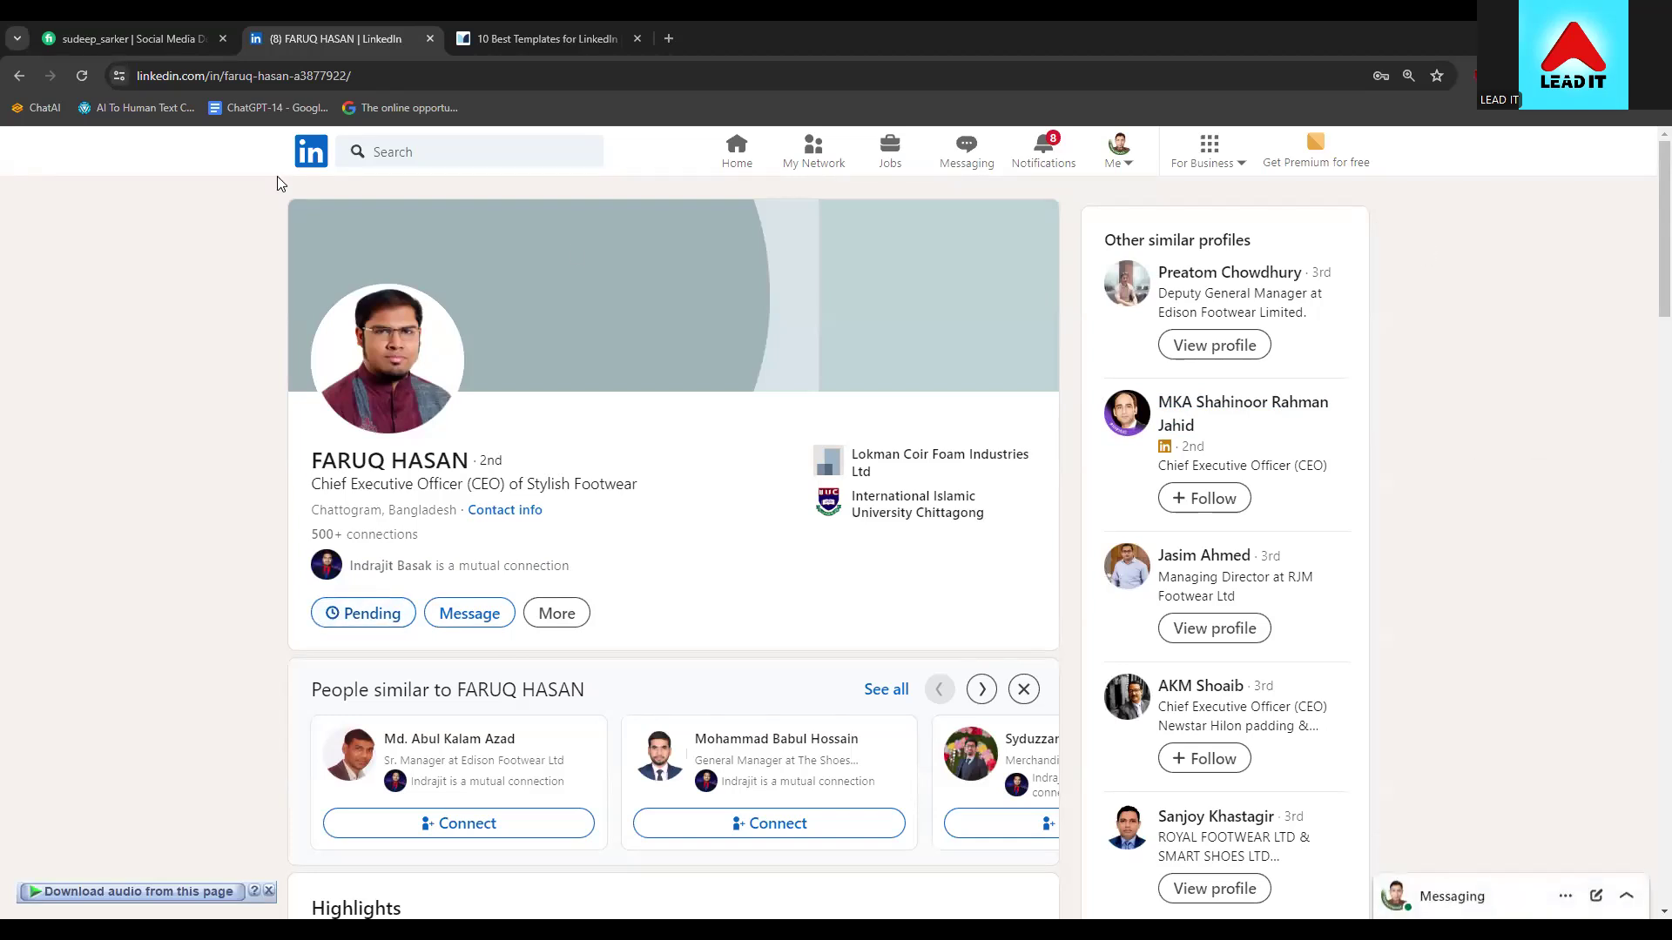
click(19, 75)
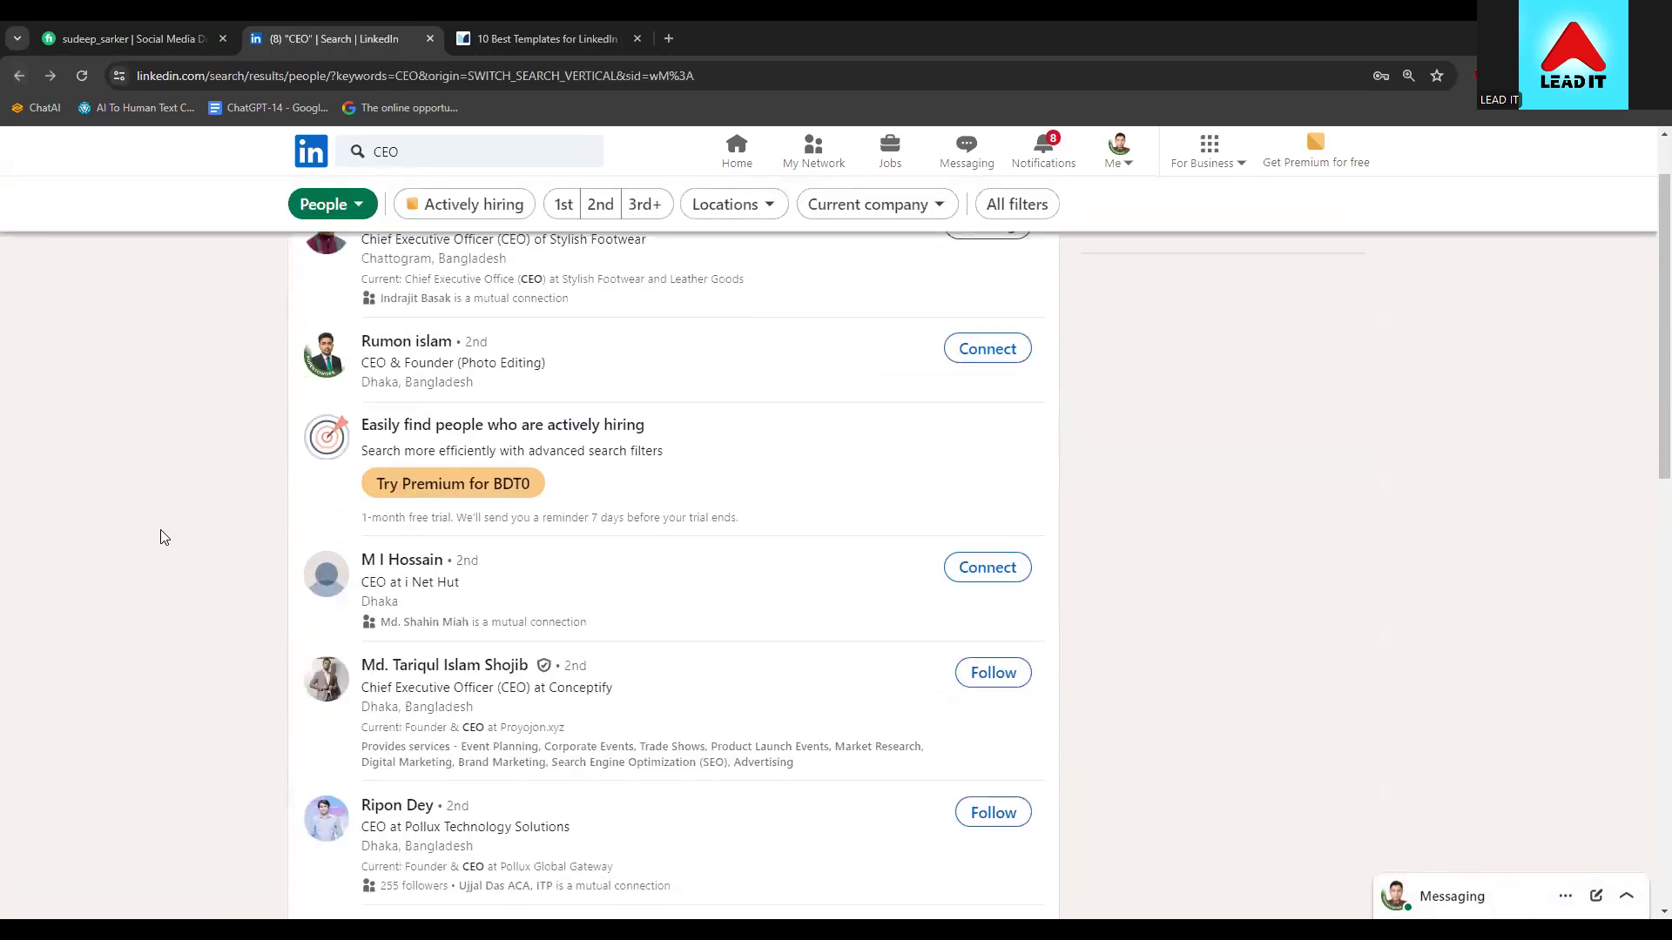
scroll(160, 537, down, 5)
scroll(160, 538, up, 6)
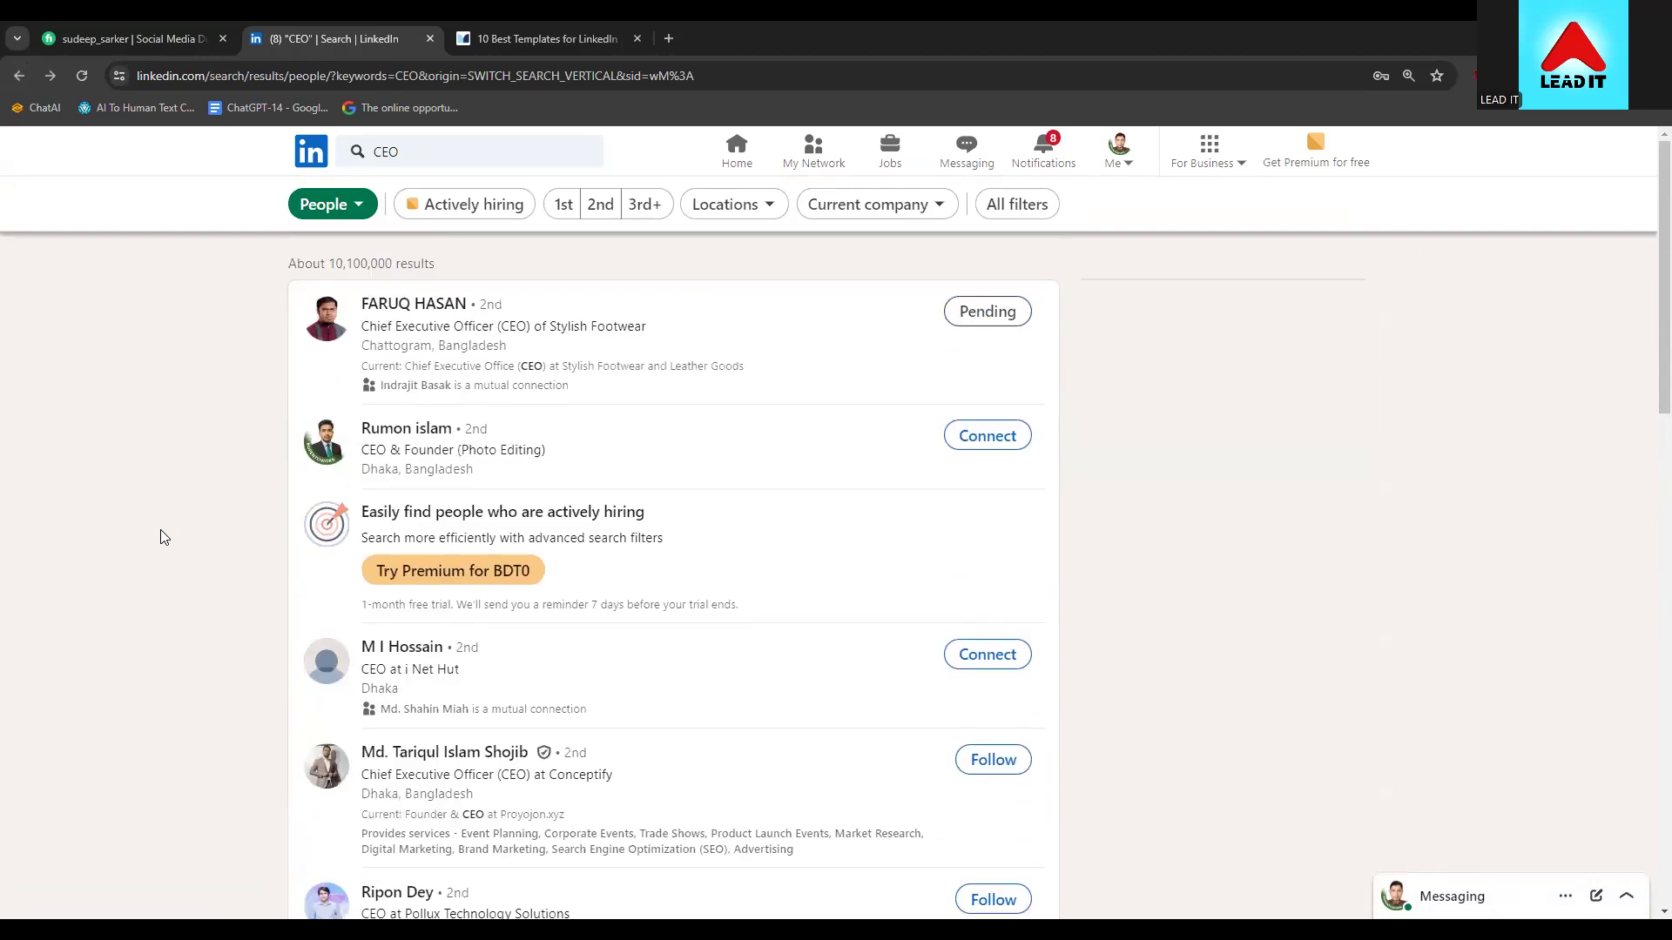
click(304, 162)
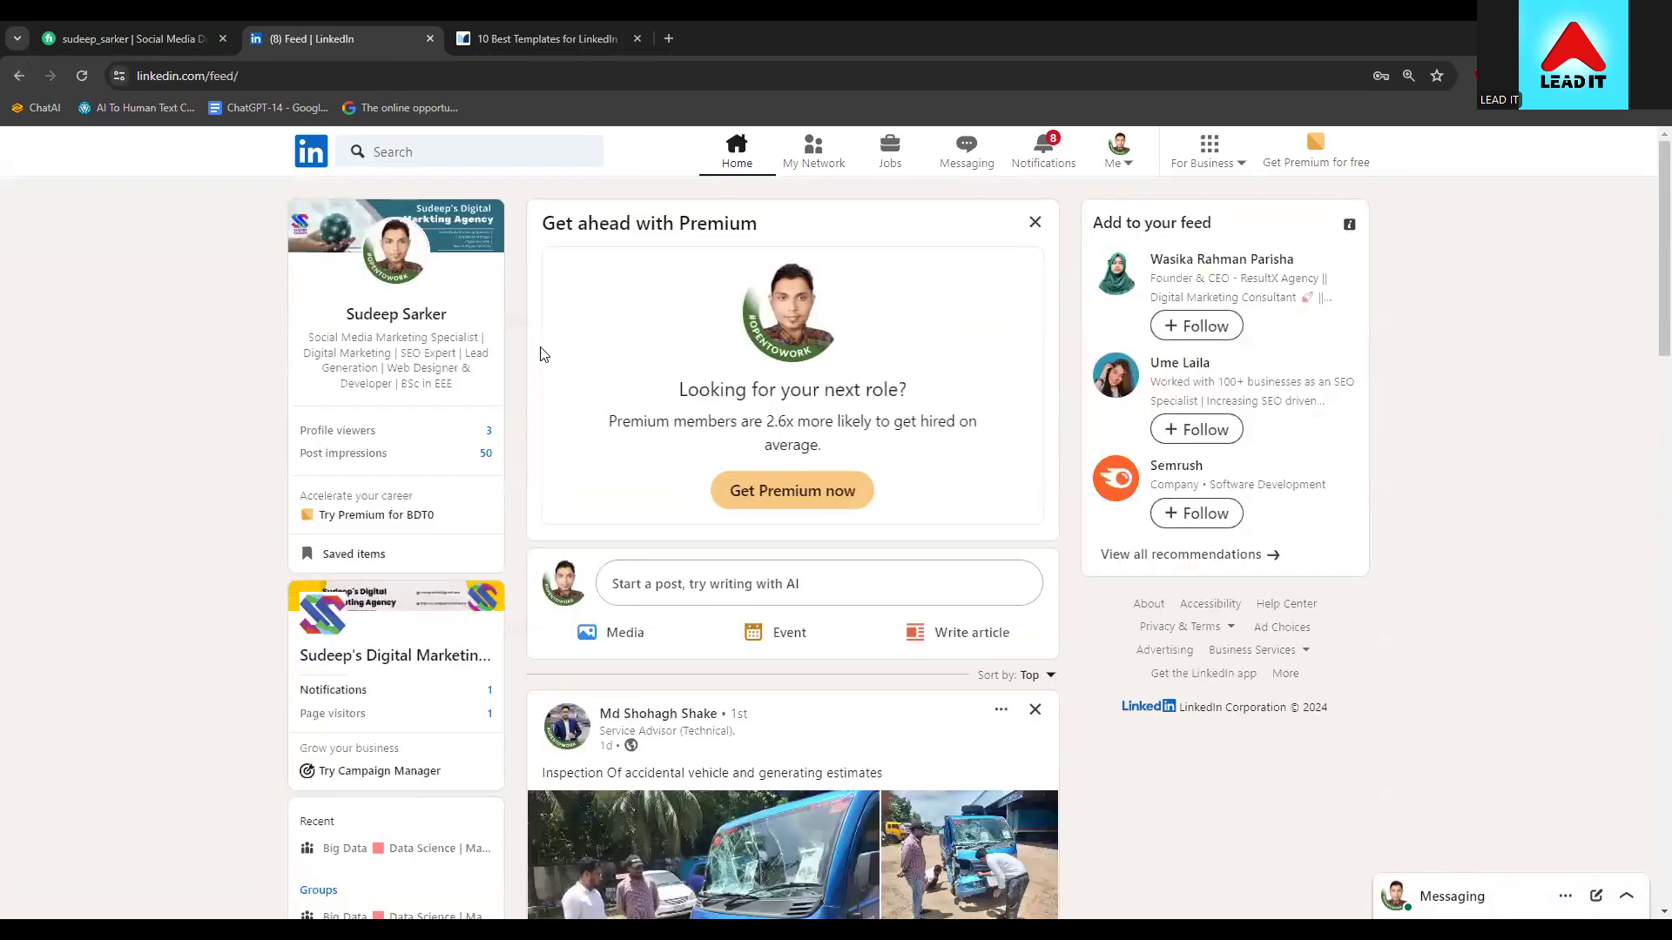
click(1118, 155)
click(1017, 332)
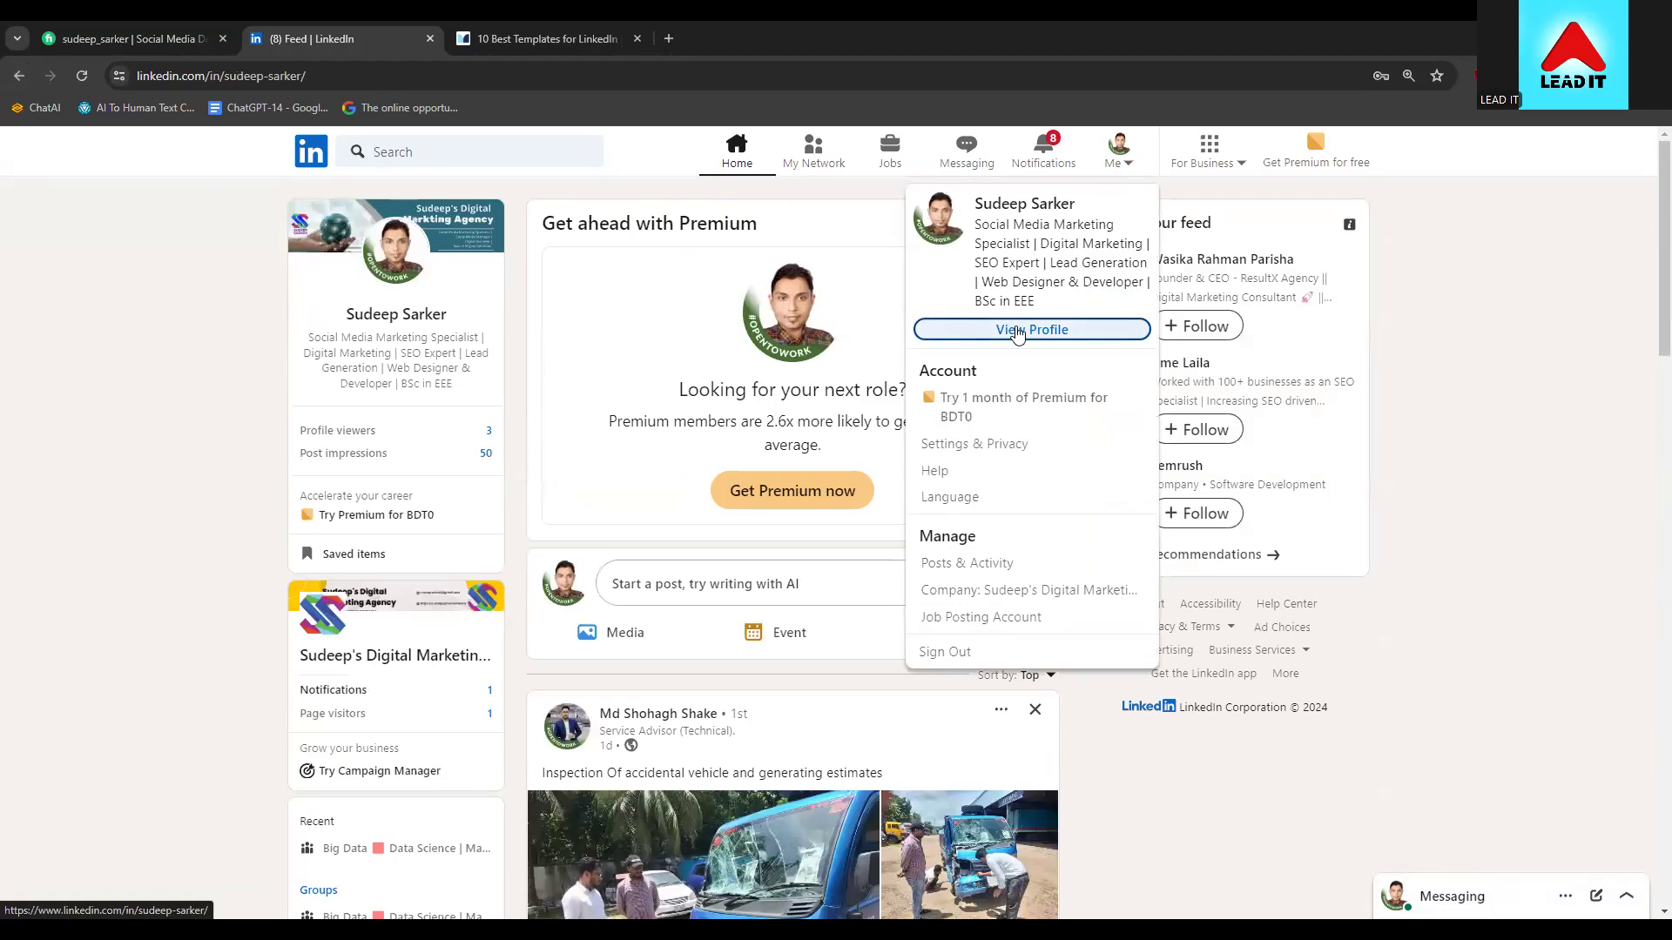
Bring up the For Business products list
click(1232, 158)
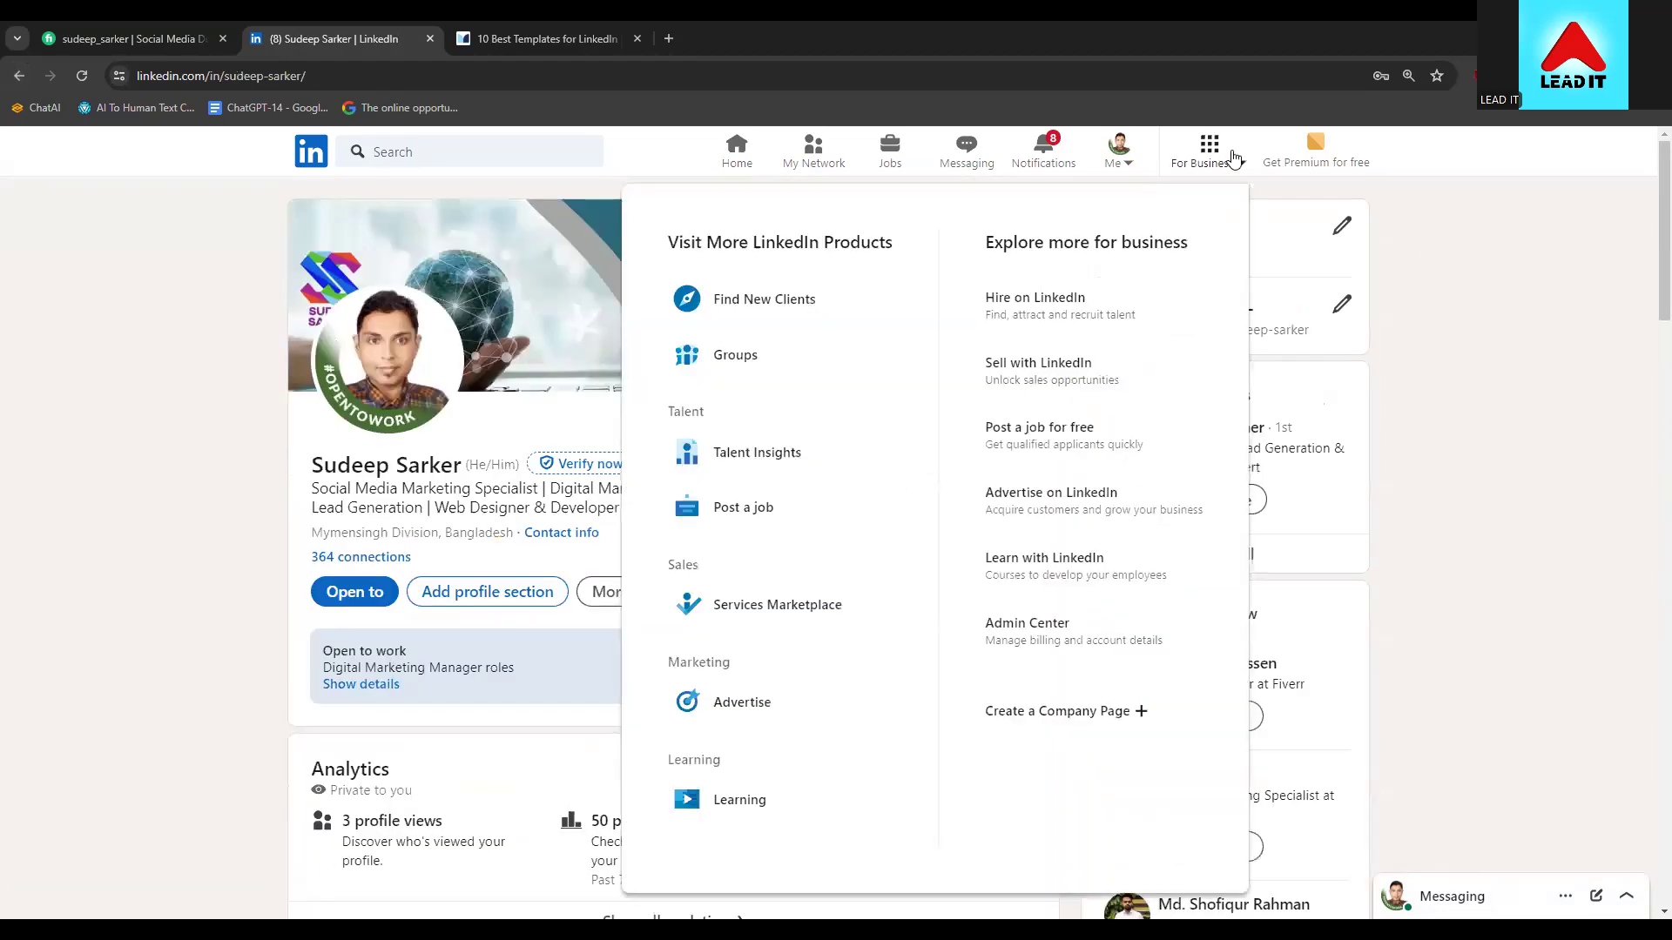
click(1232, 158)
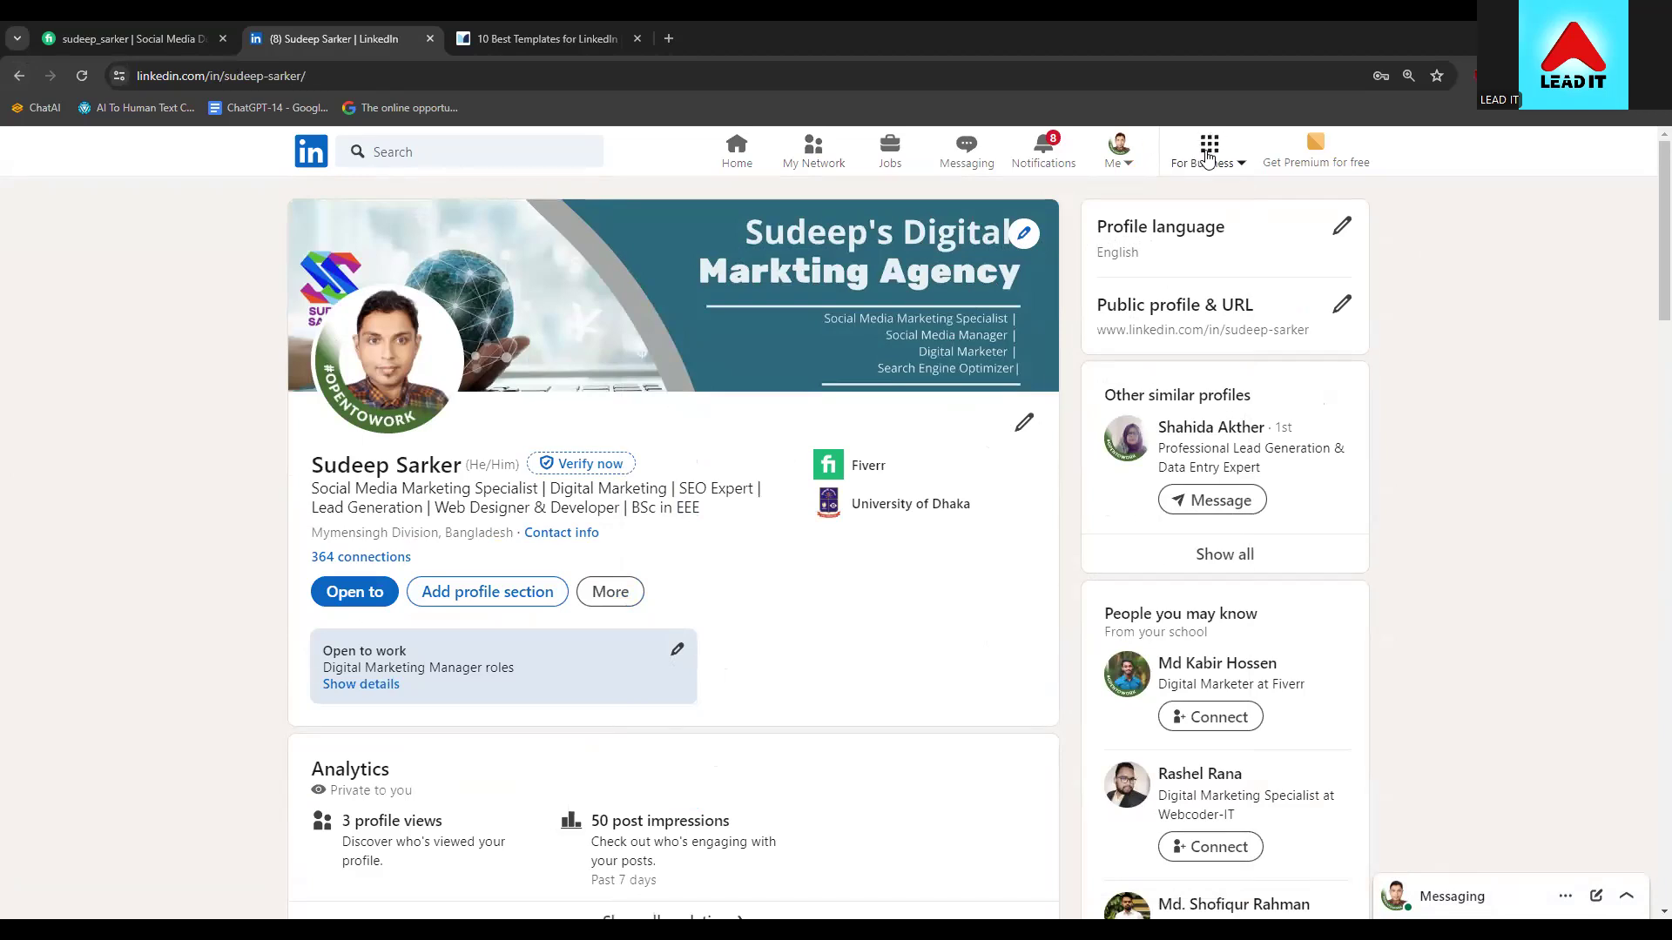
click(1209, 155)
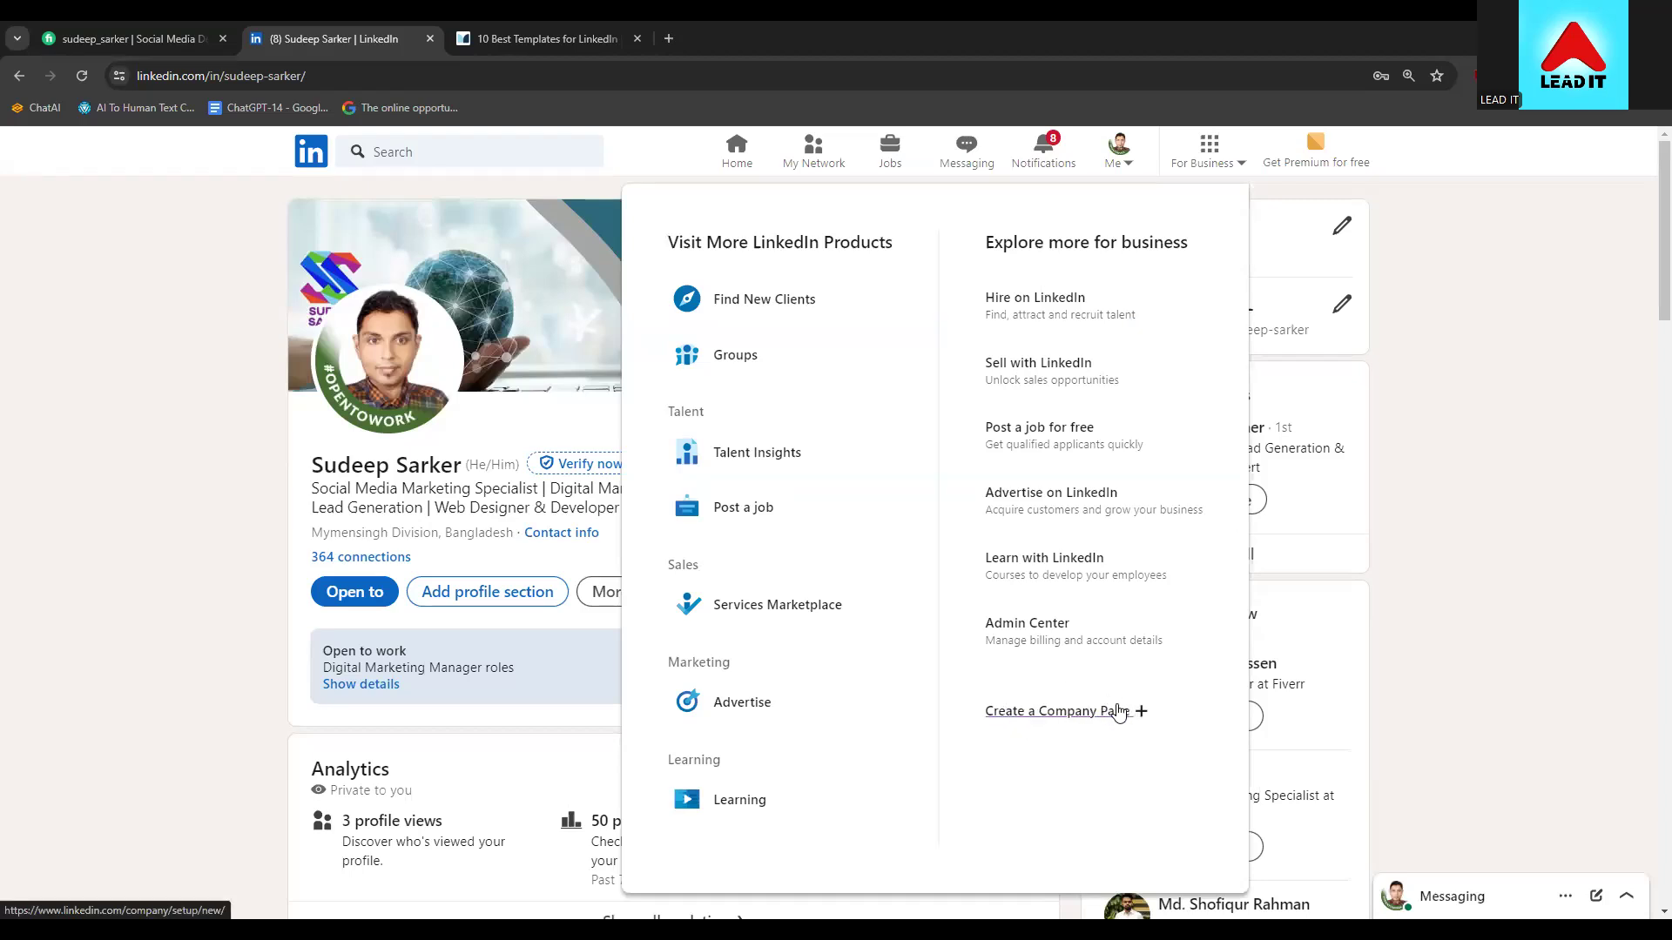
Choose Create a Company Page from the For Business menu
click(1073, 714)
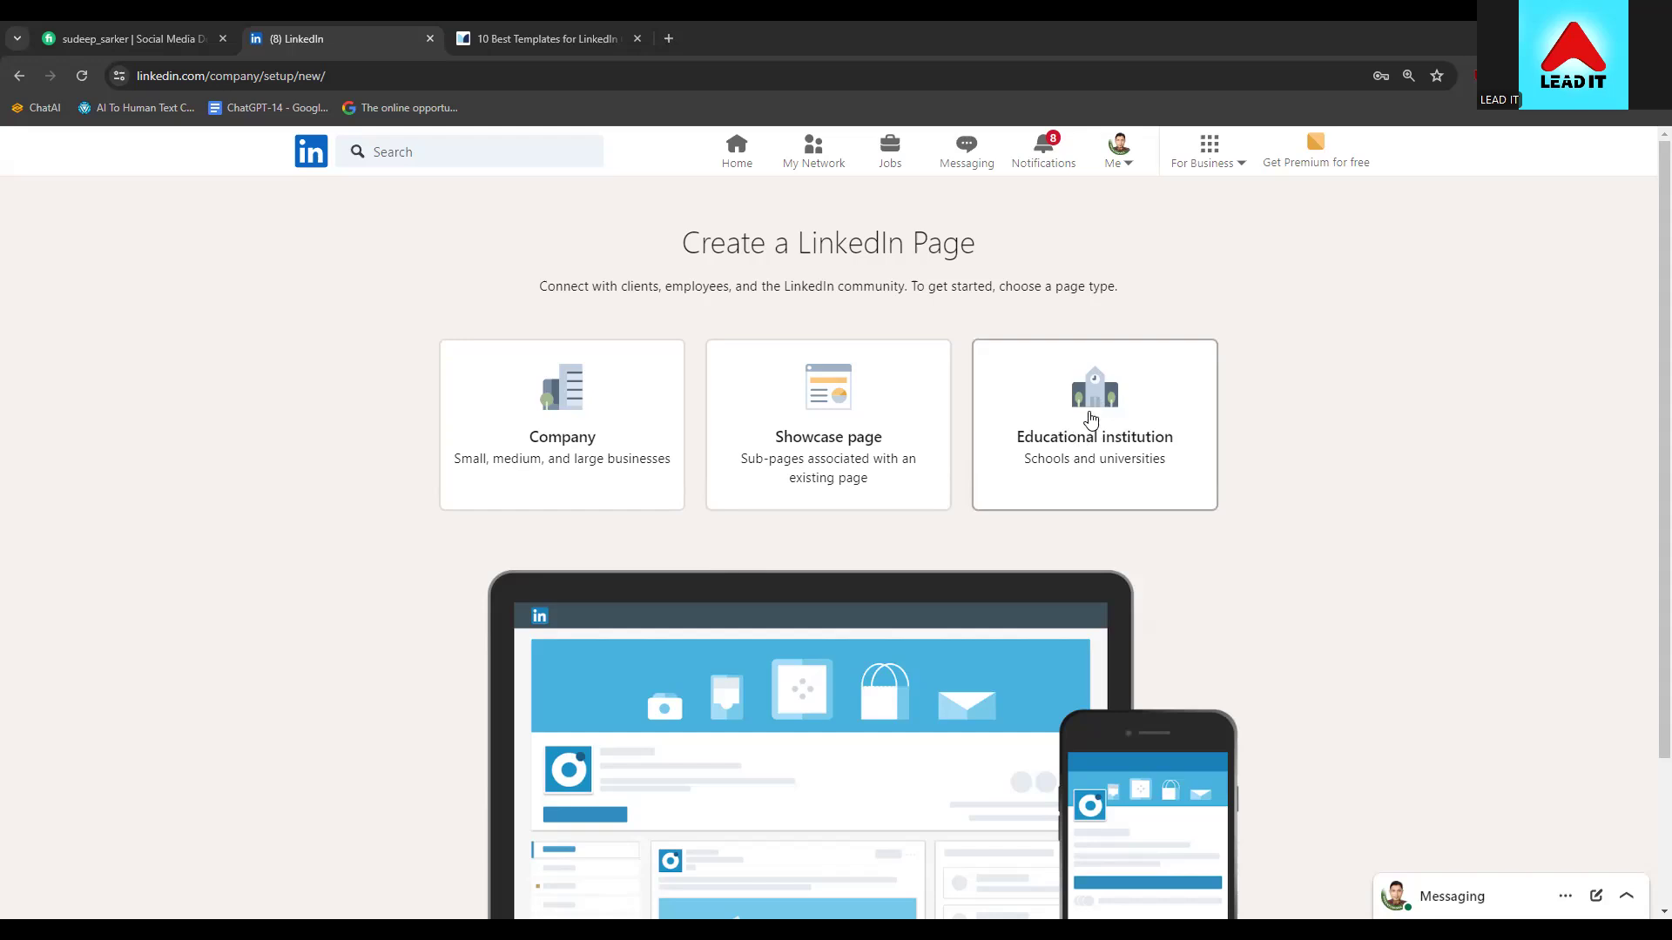
Choose the Educational institution page type and enter 'ldm-71' as the page name
click(1091, 419)
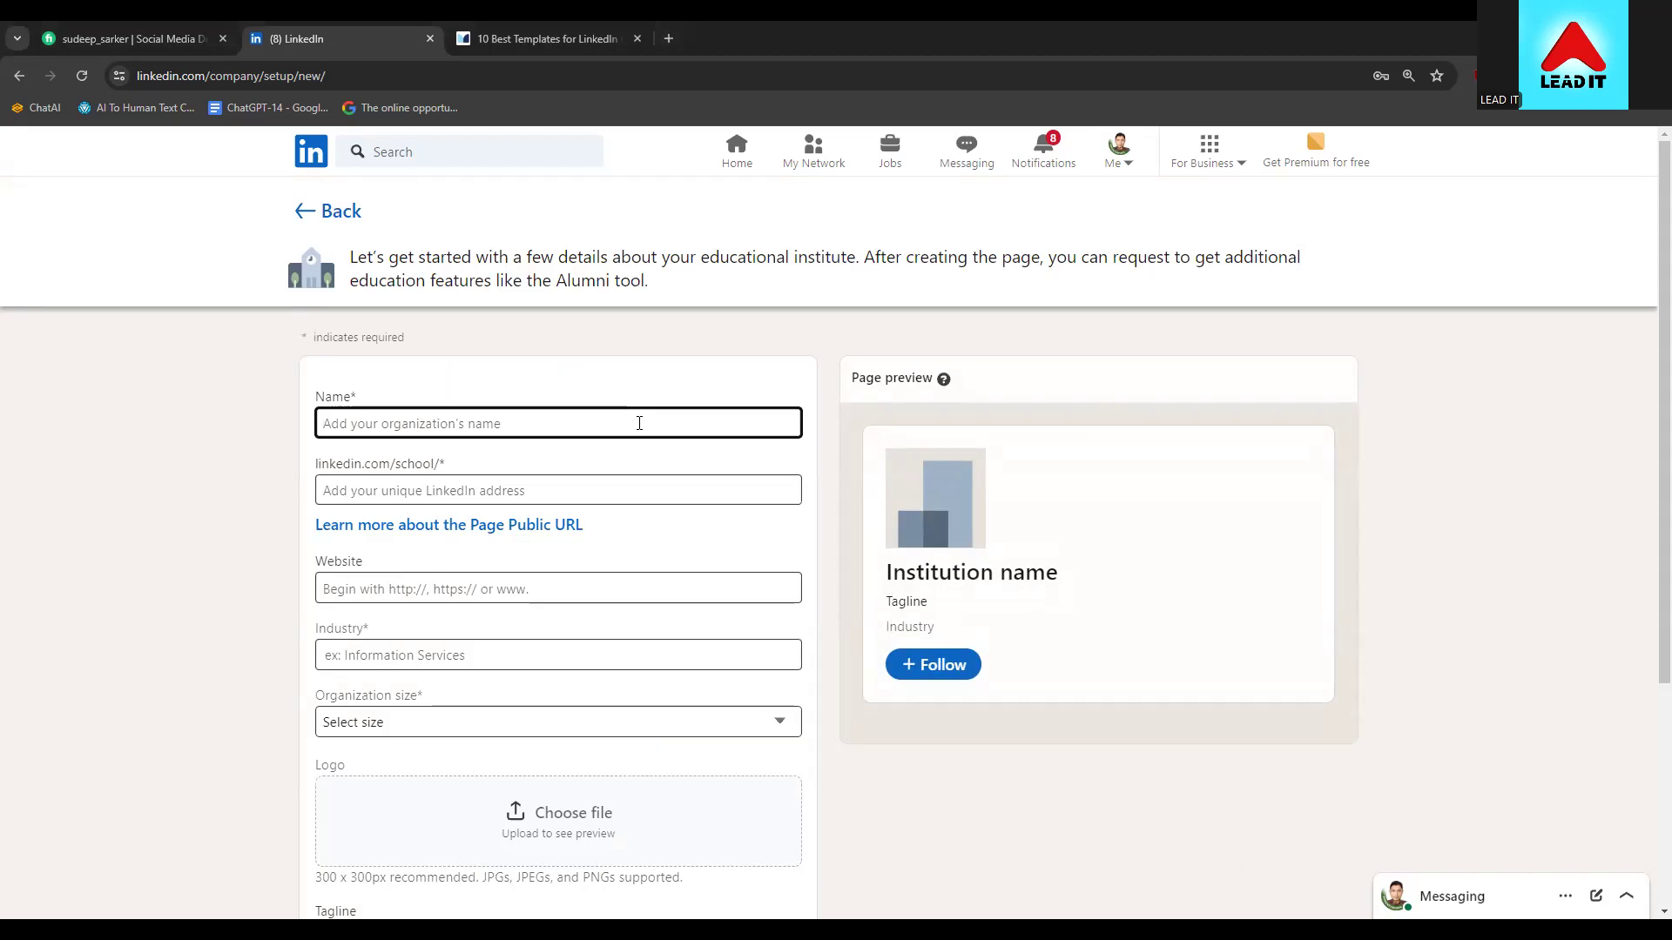
text(Idm)
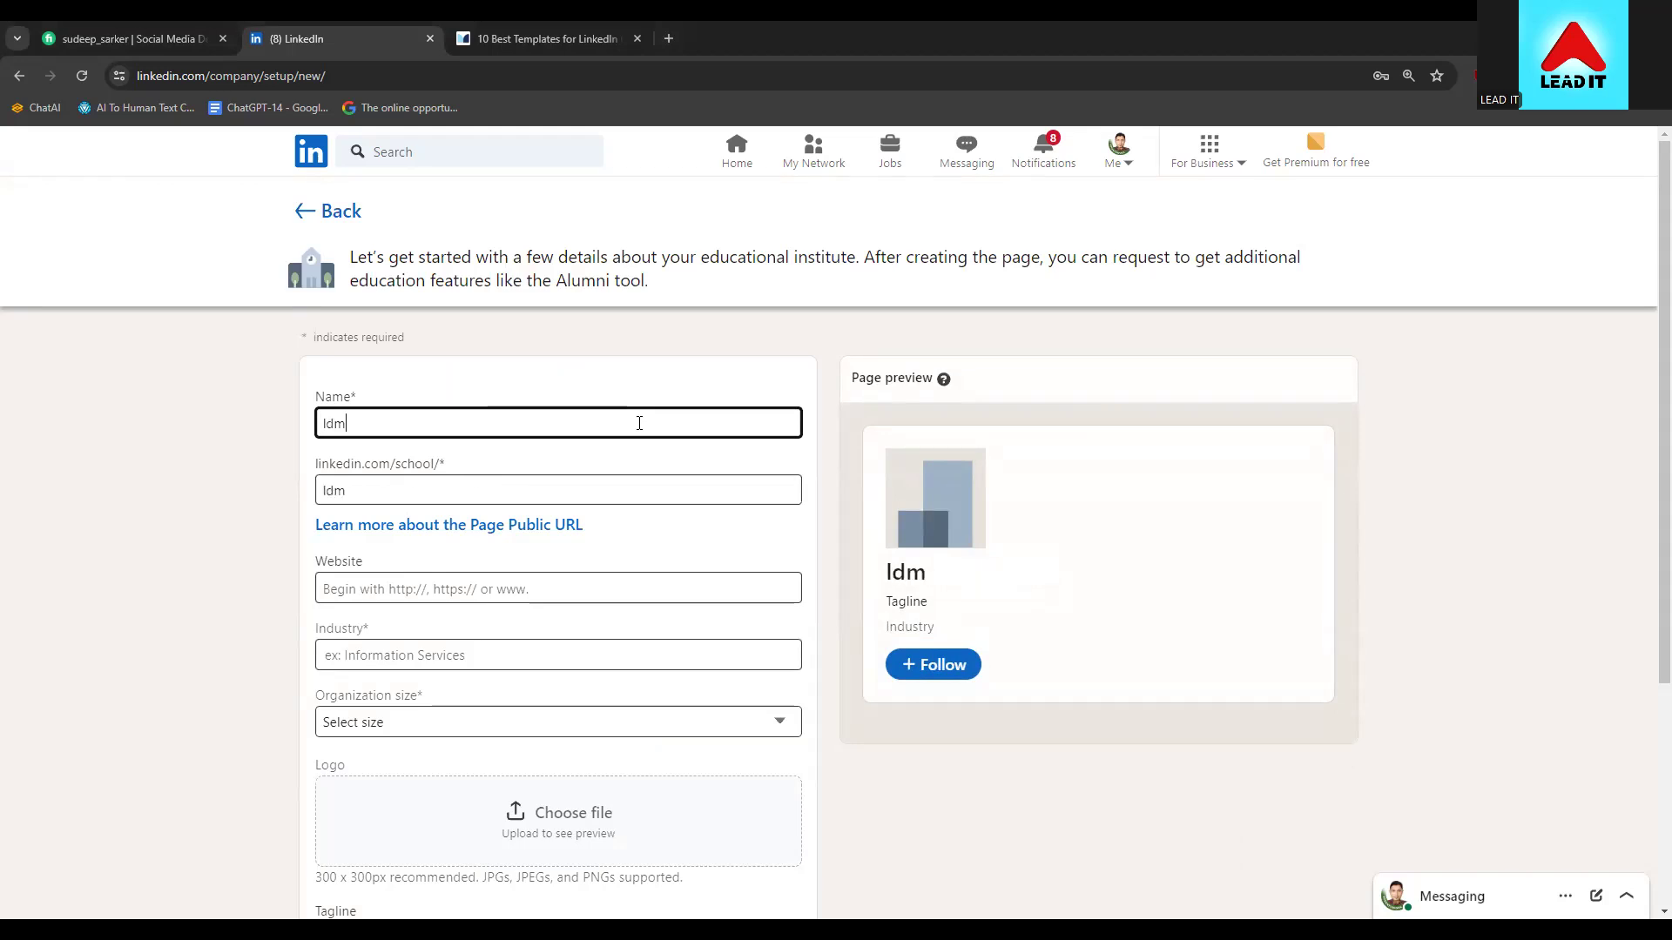
text(-71)
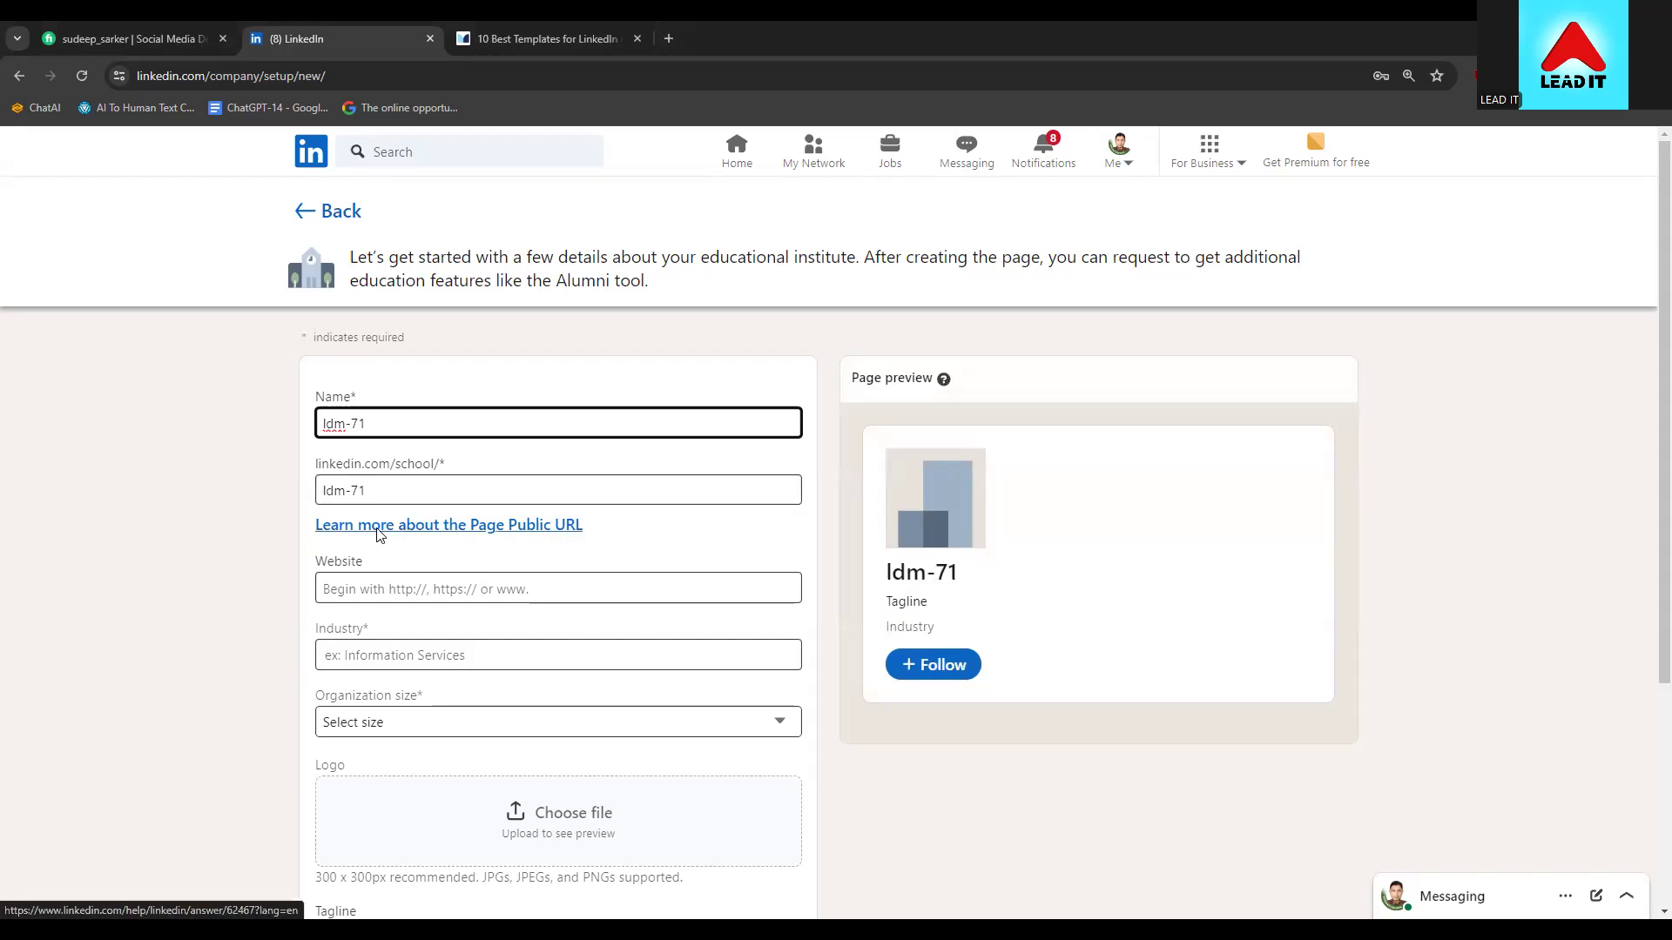
scroll(431, 518, down, 1)
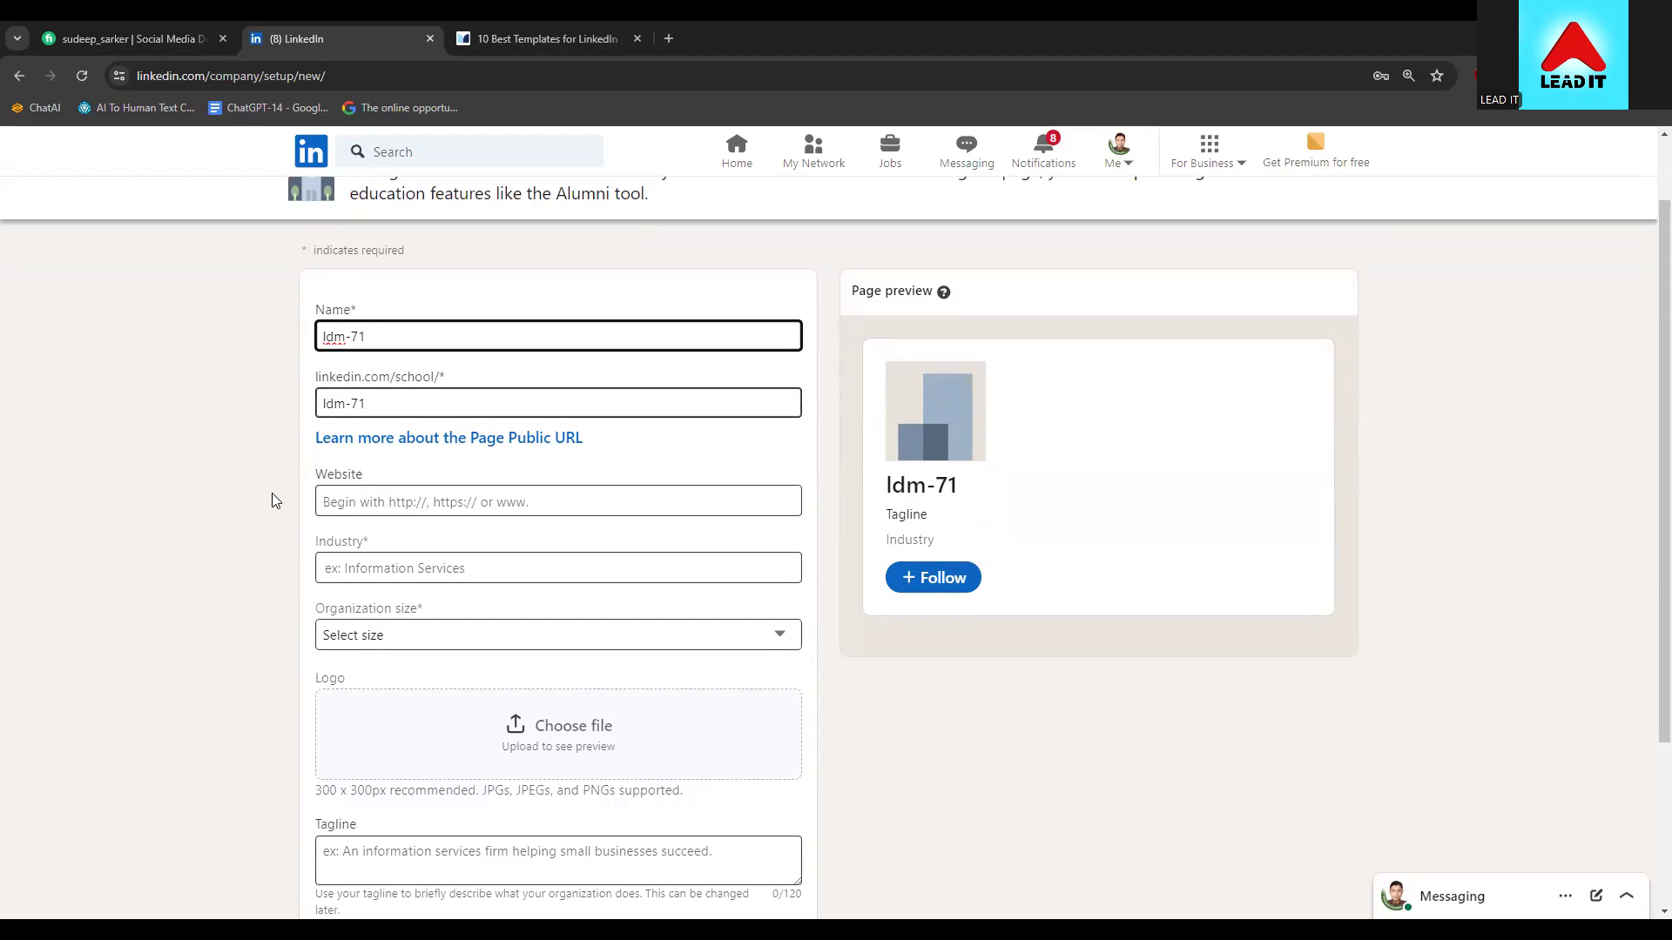
scroll(275, 526, down, 1)
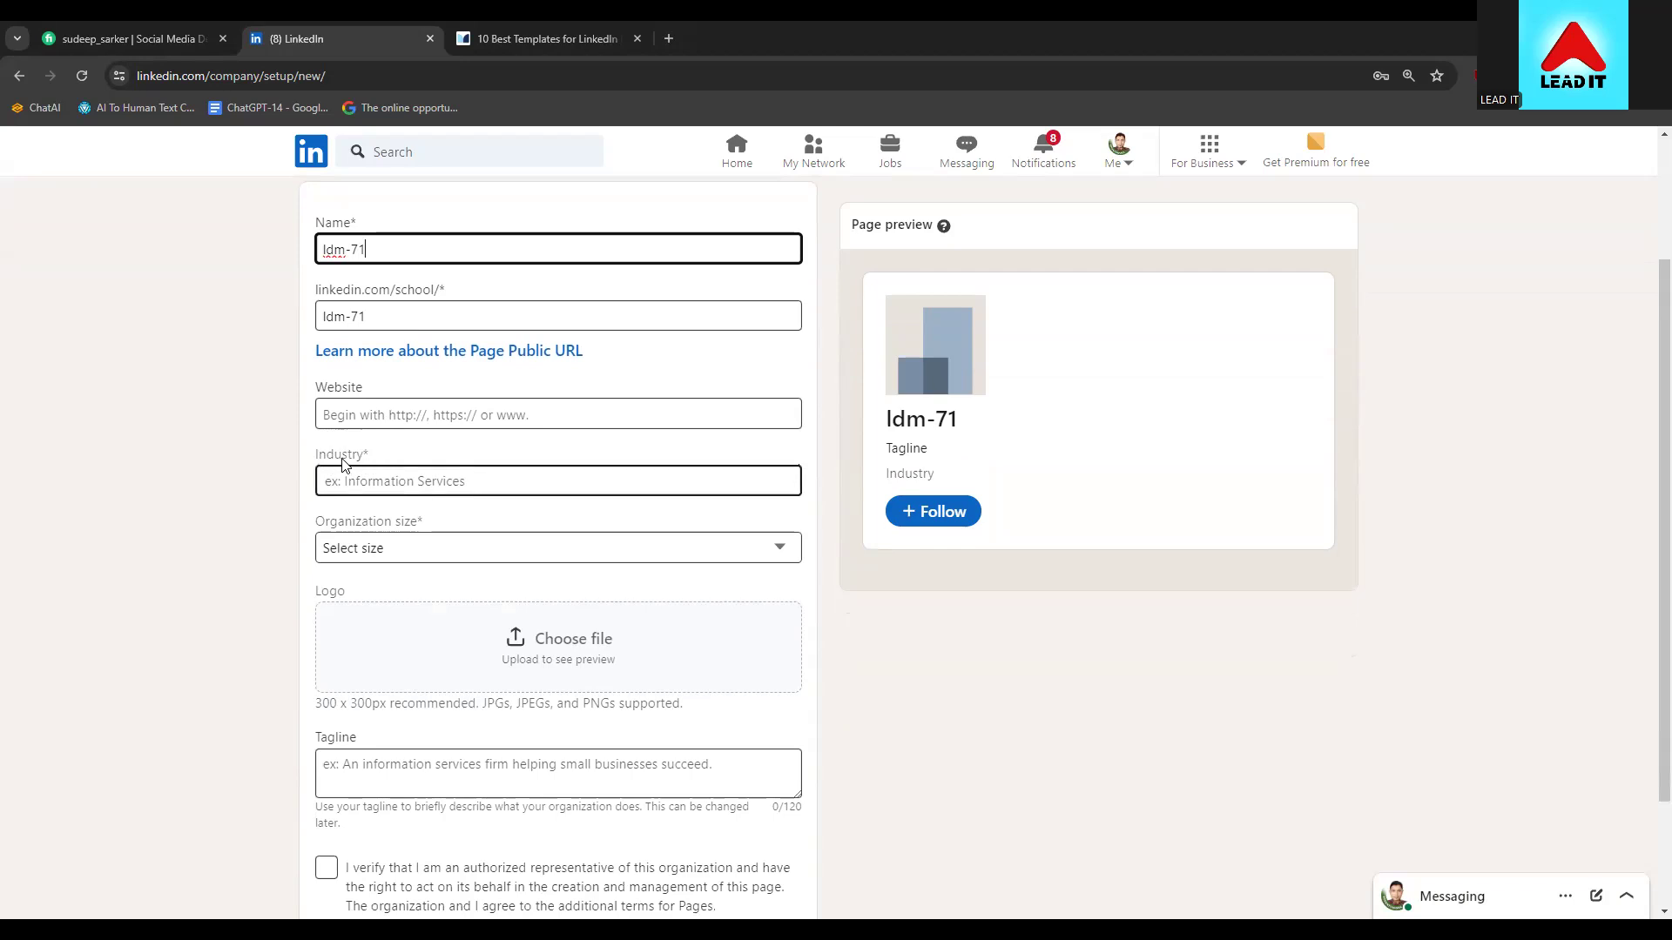
scroll(218, 552, down, 1)
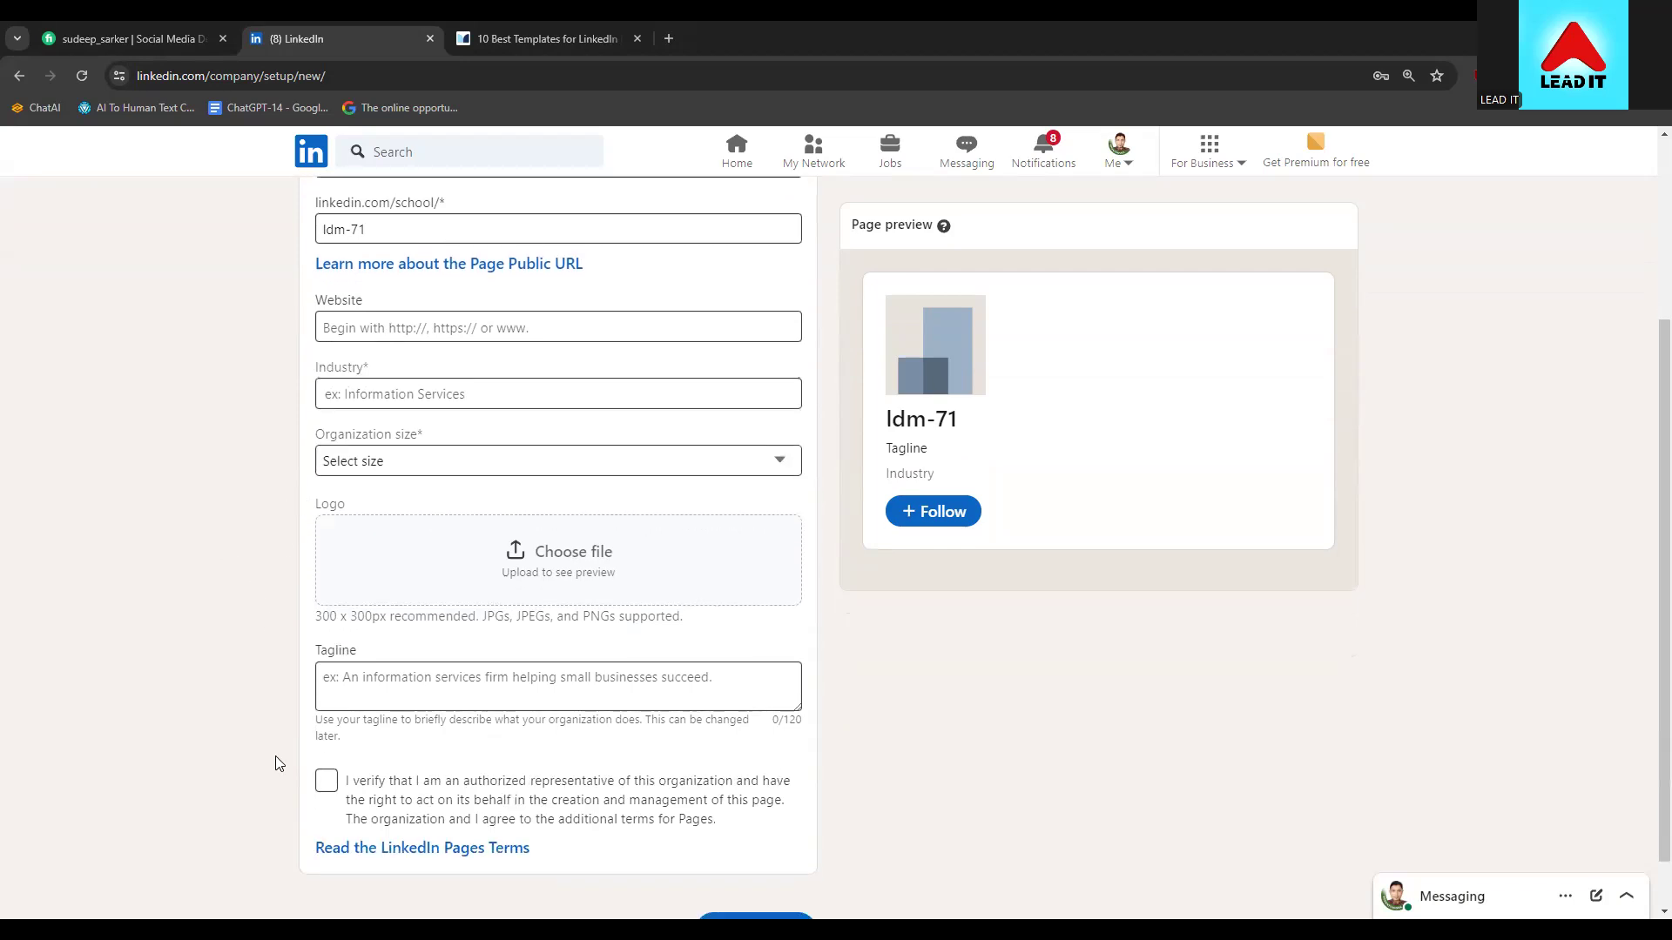
scroll(280, 760, up, 2)
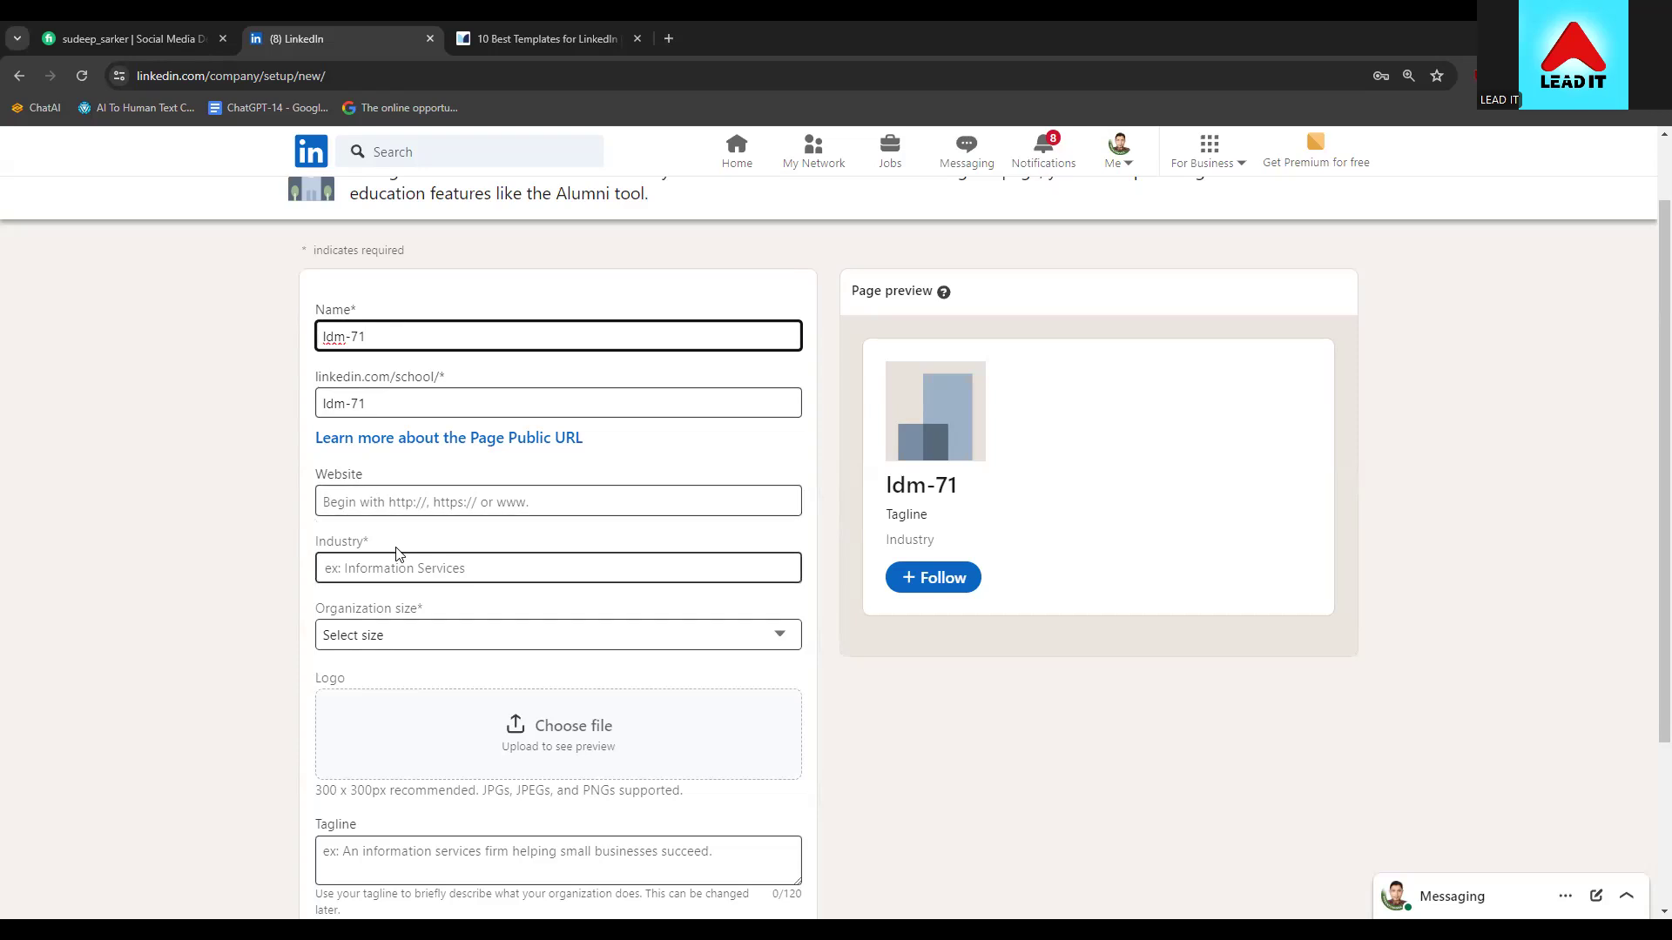
Set industry to Technology, Information and Internet and size to 2–10 employees, then return to the Muse tab
click(453, 557)
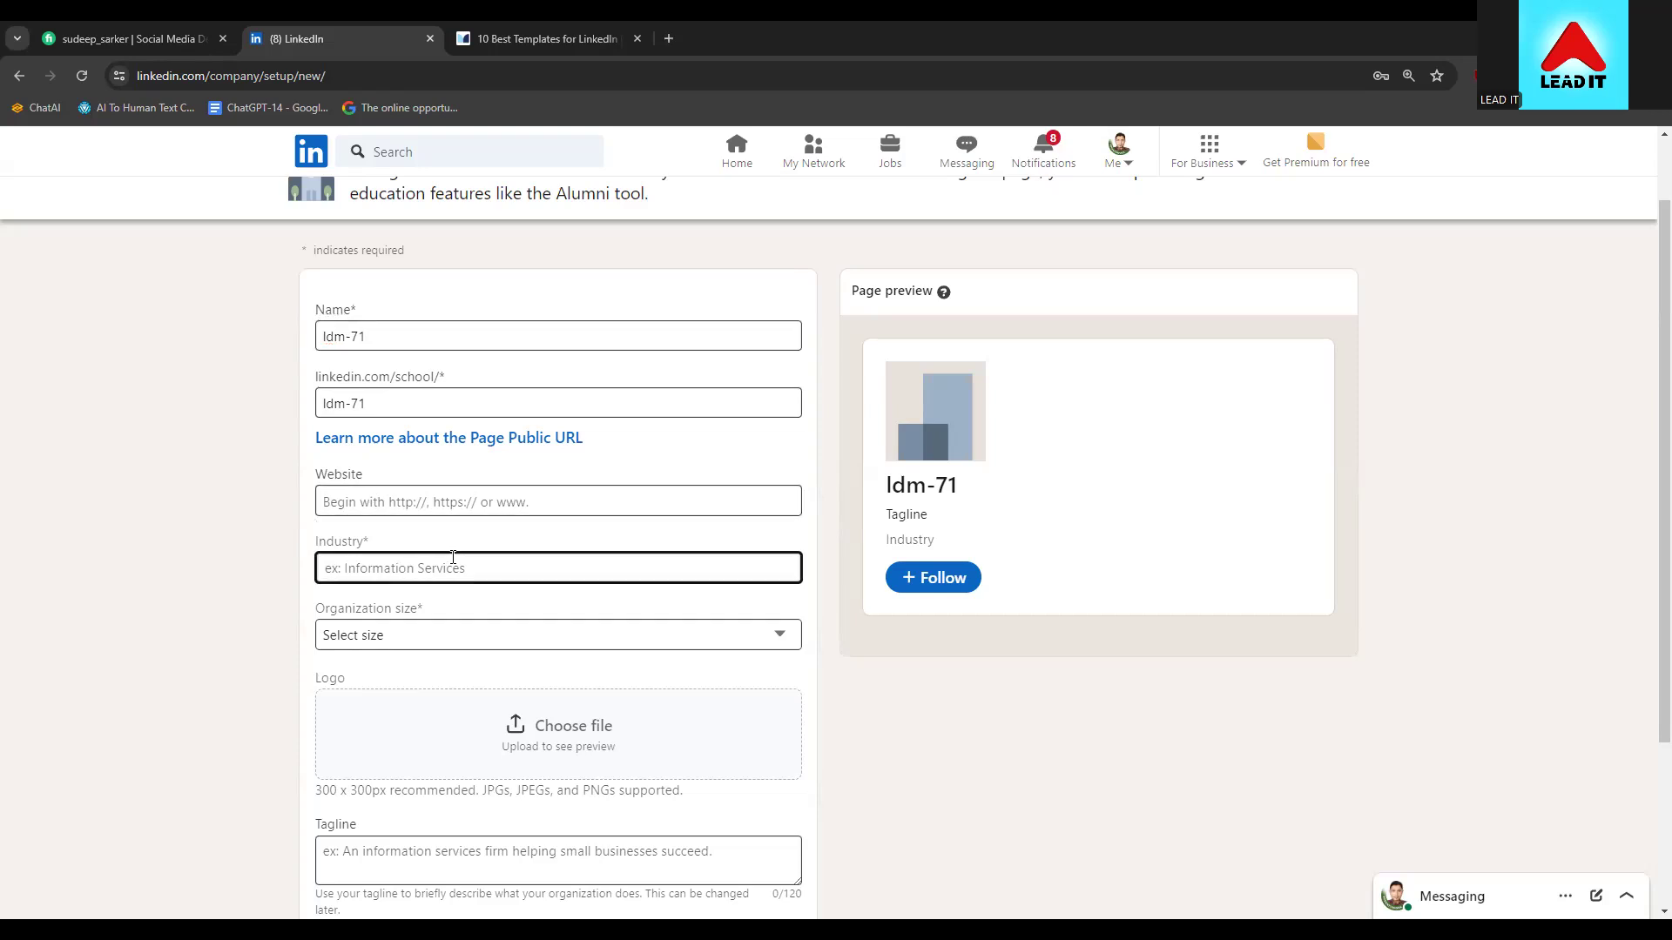
text(infor)
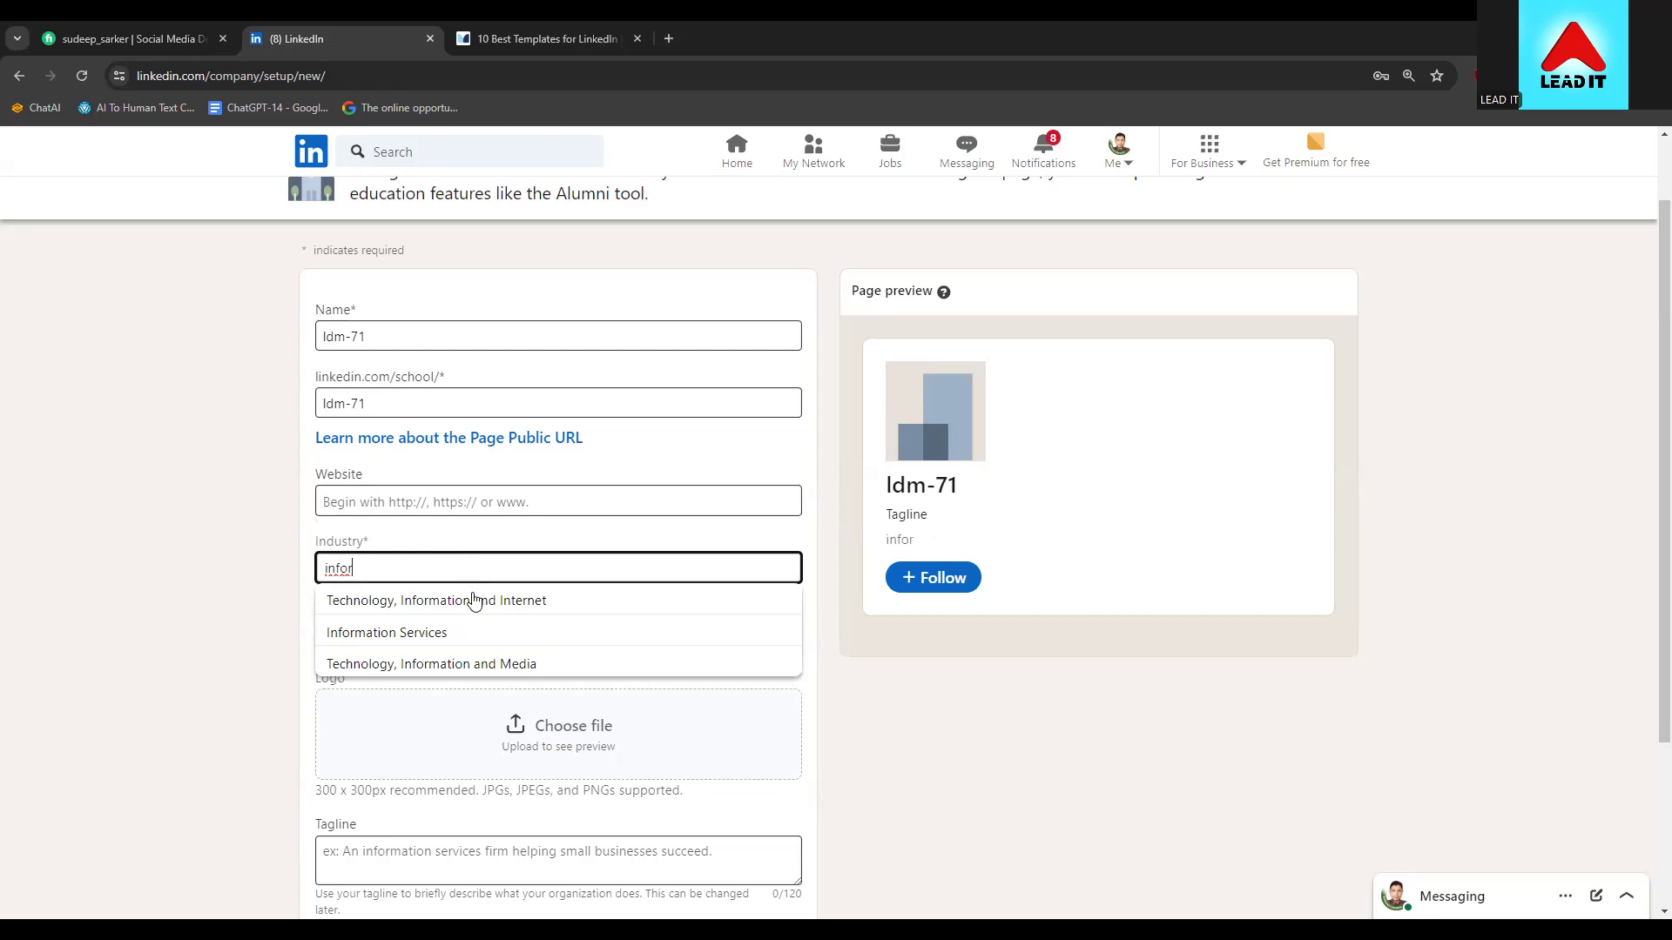
click(472, 600)
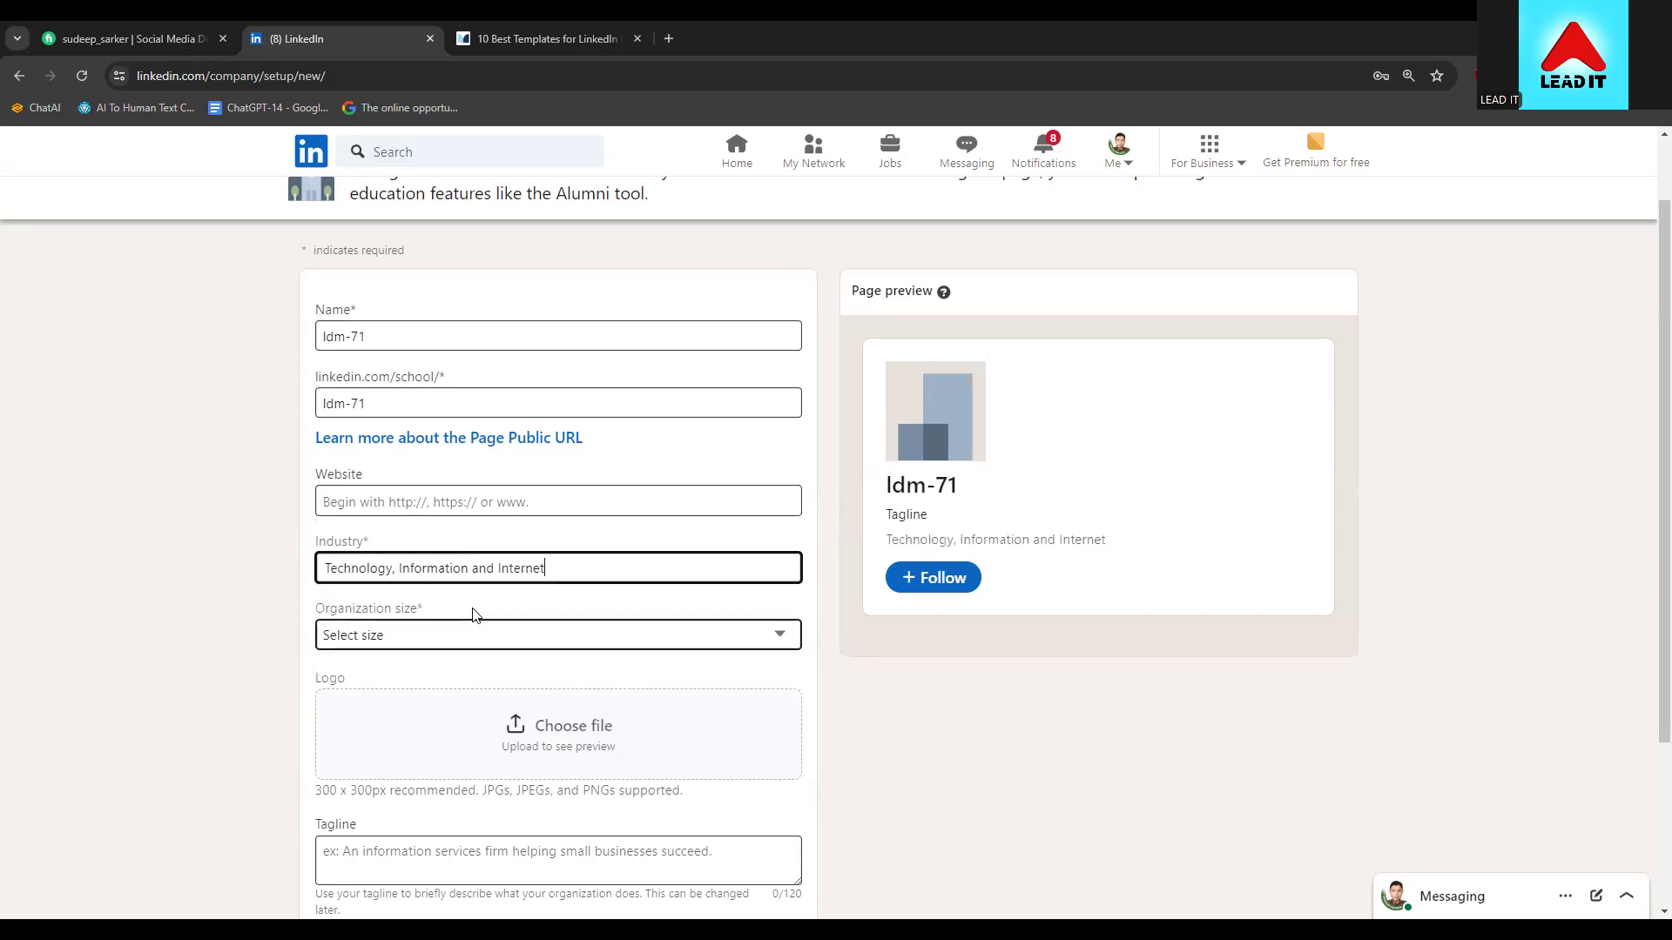
click(343, 637)
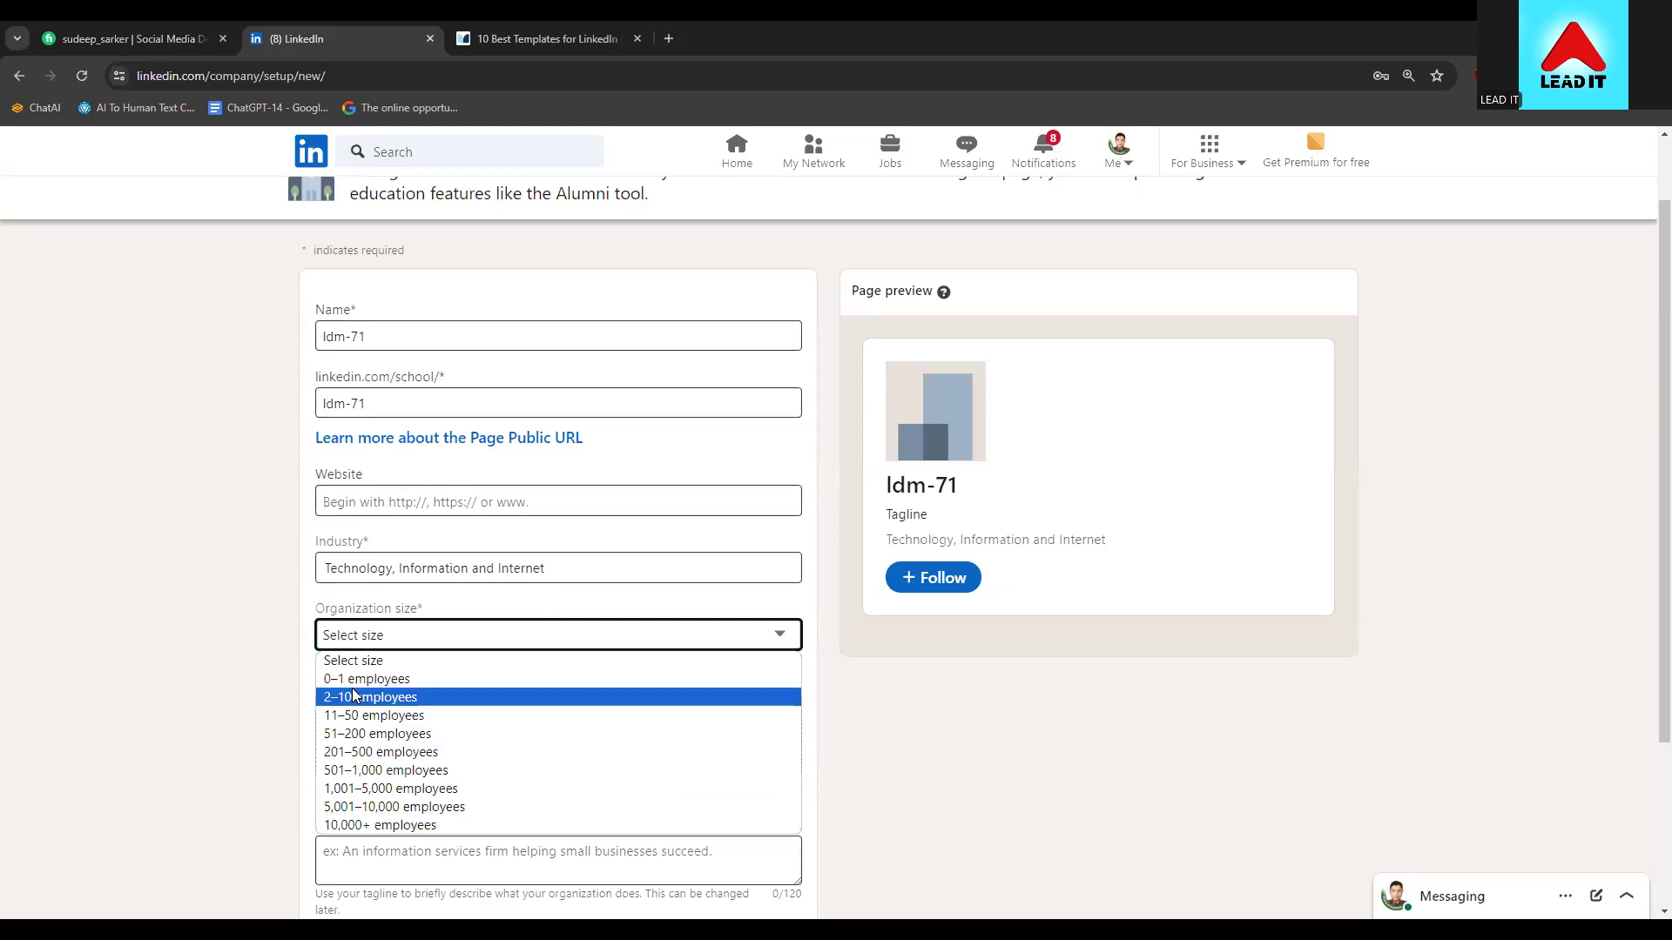
click(409, 701)
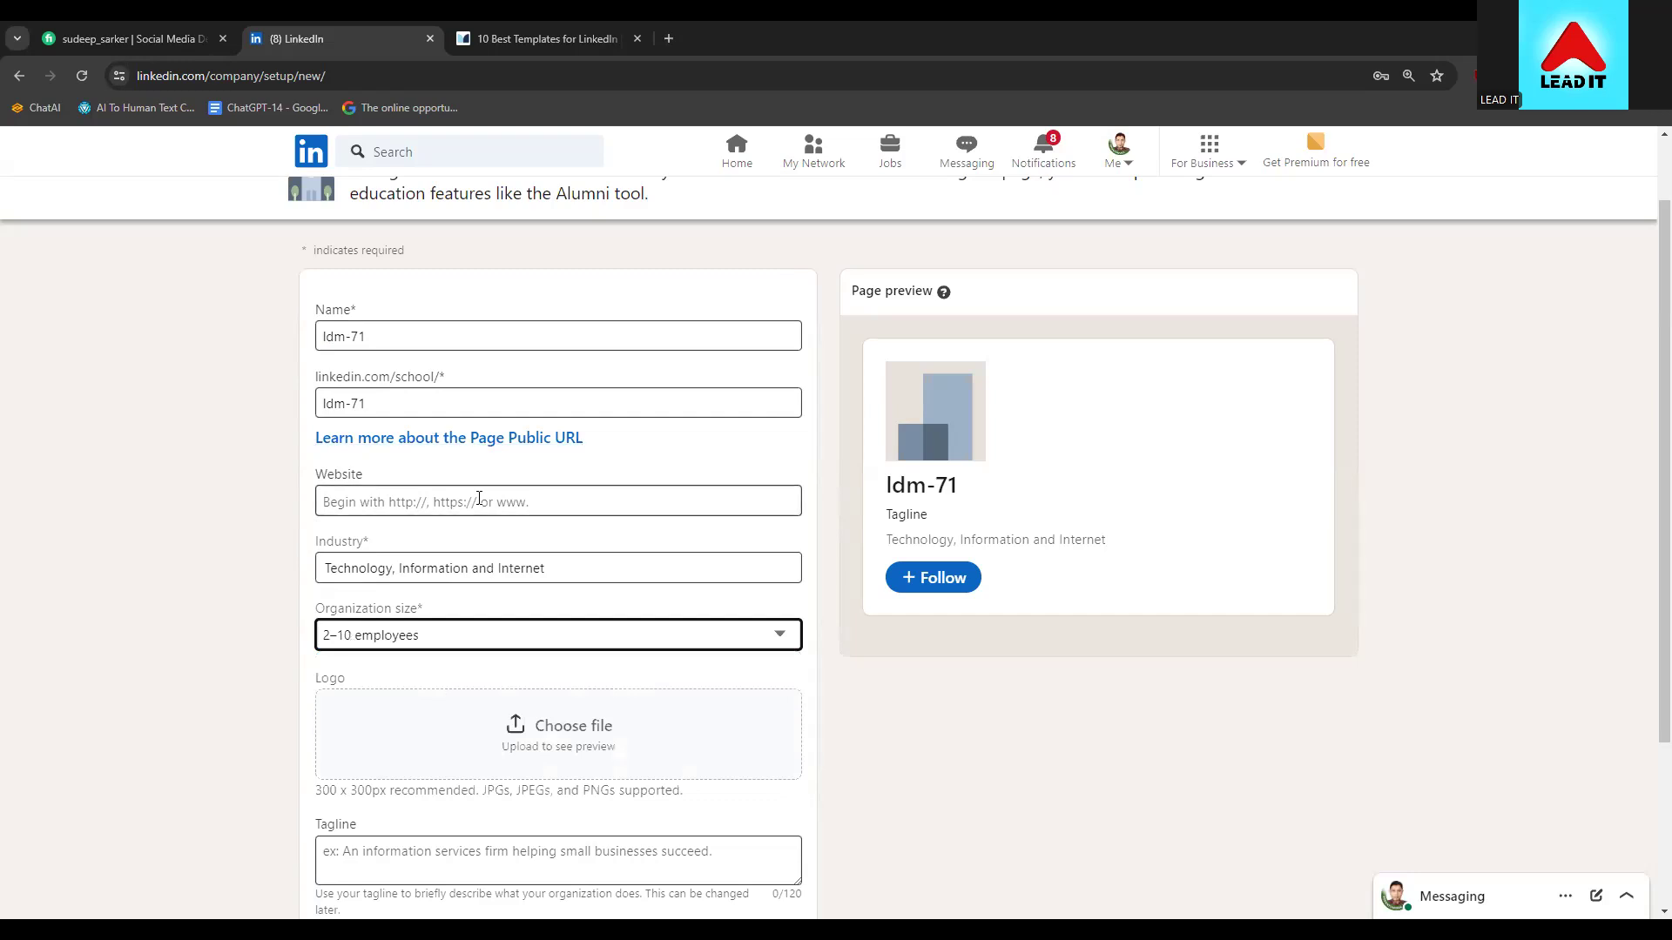
scroll(273, 634, down, 1)
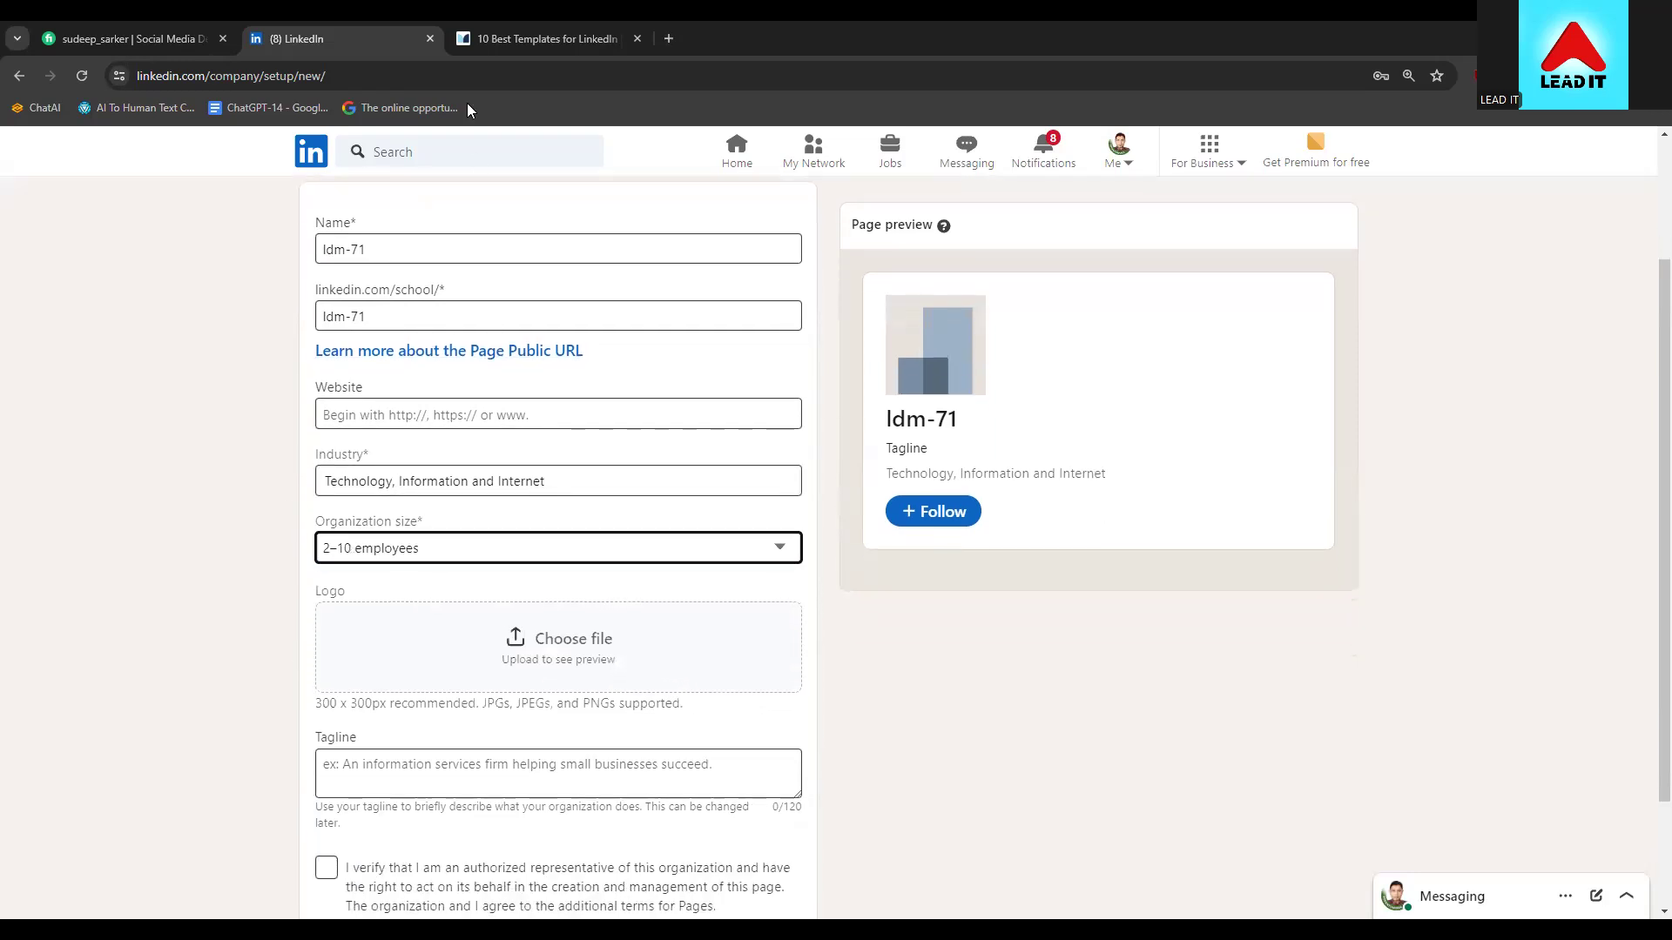
click(451, 33)
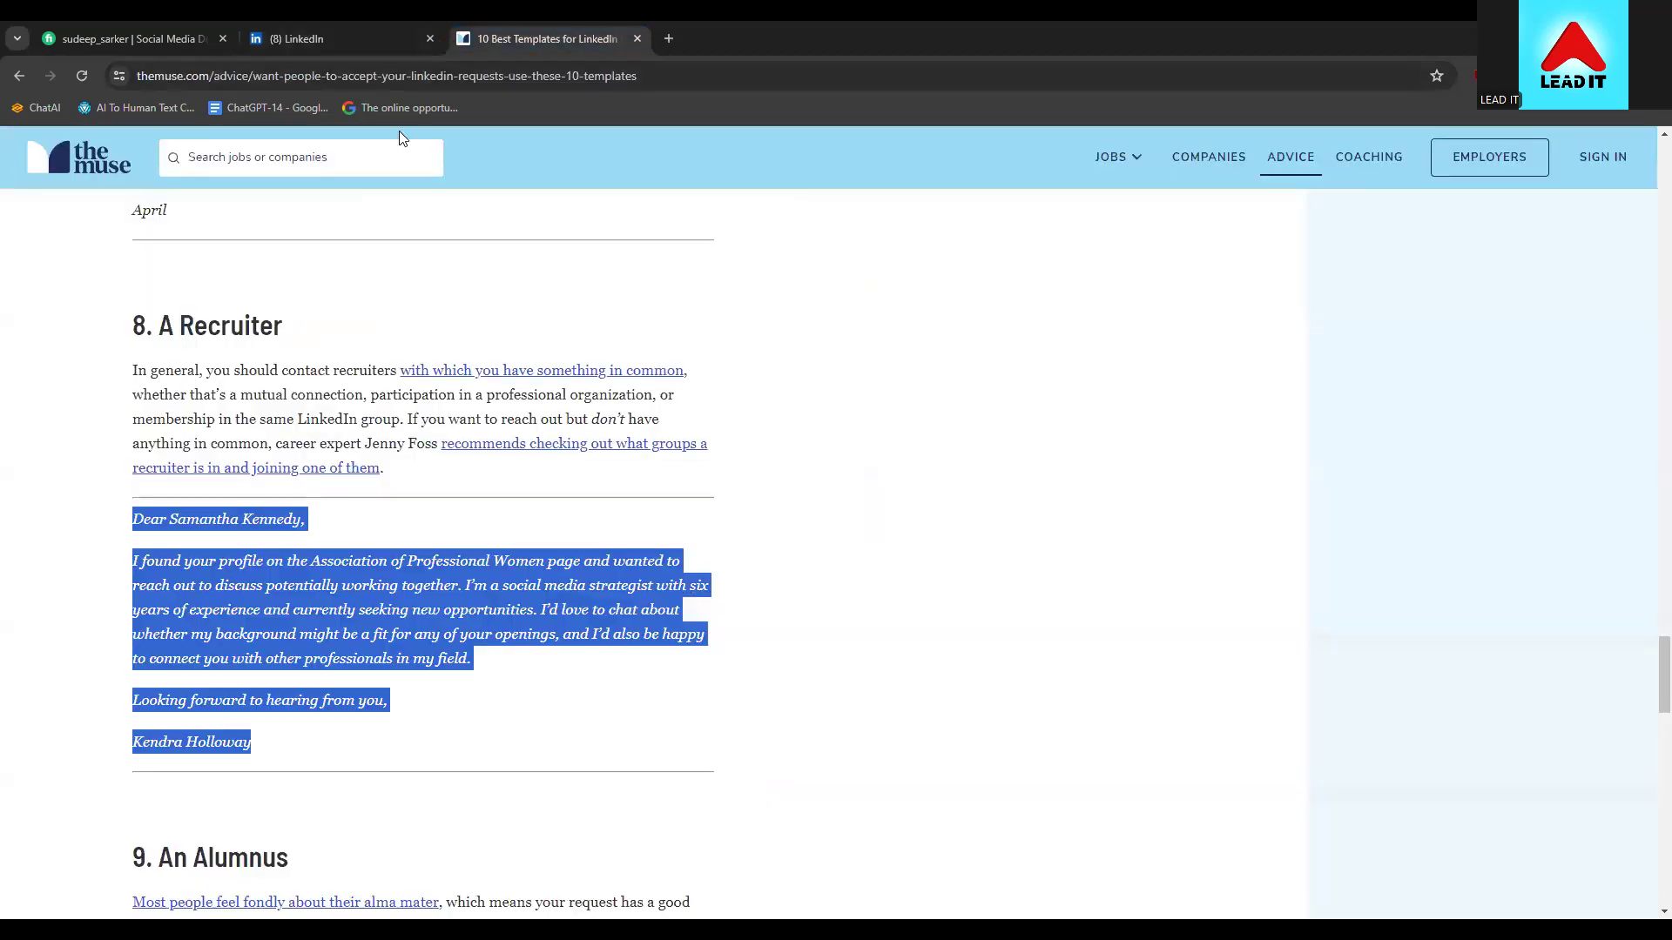
Visit canva.com from the address bar, then bring up Google Search
click(410, 76)
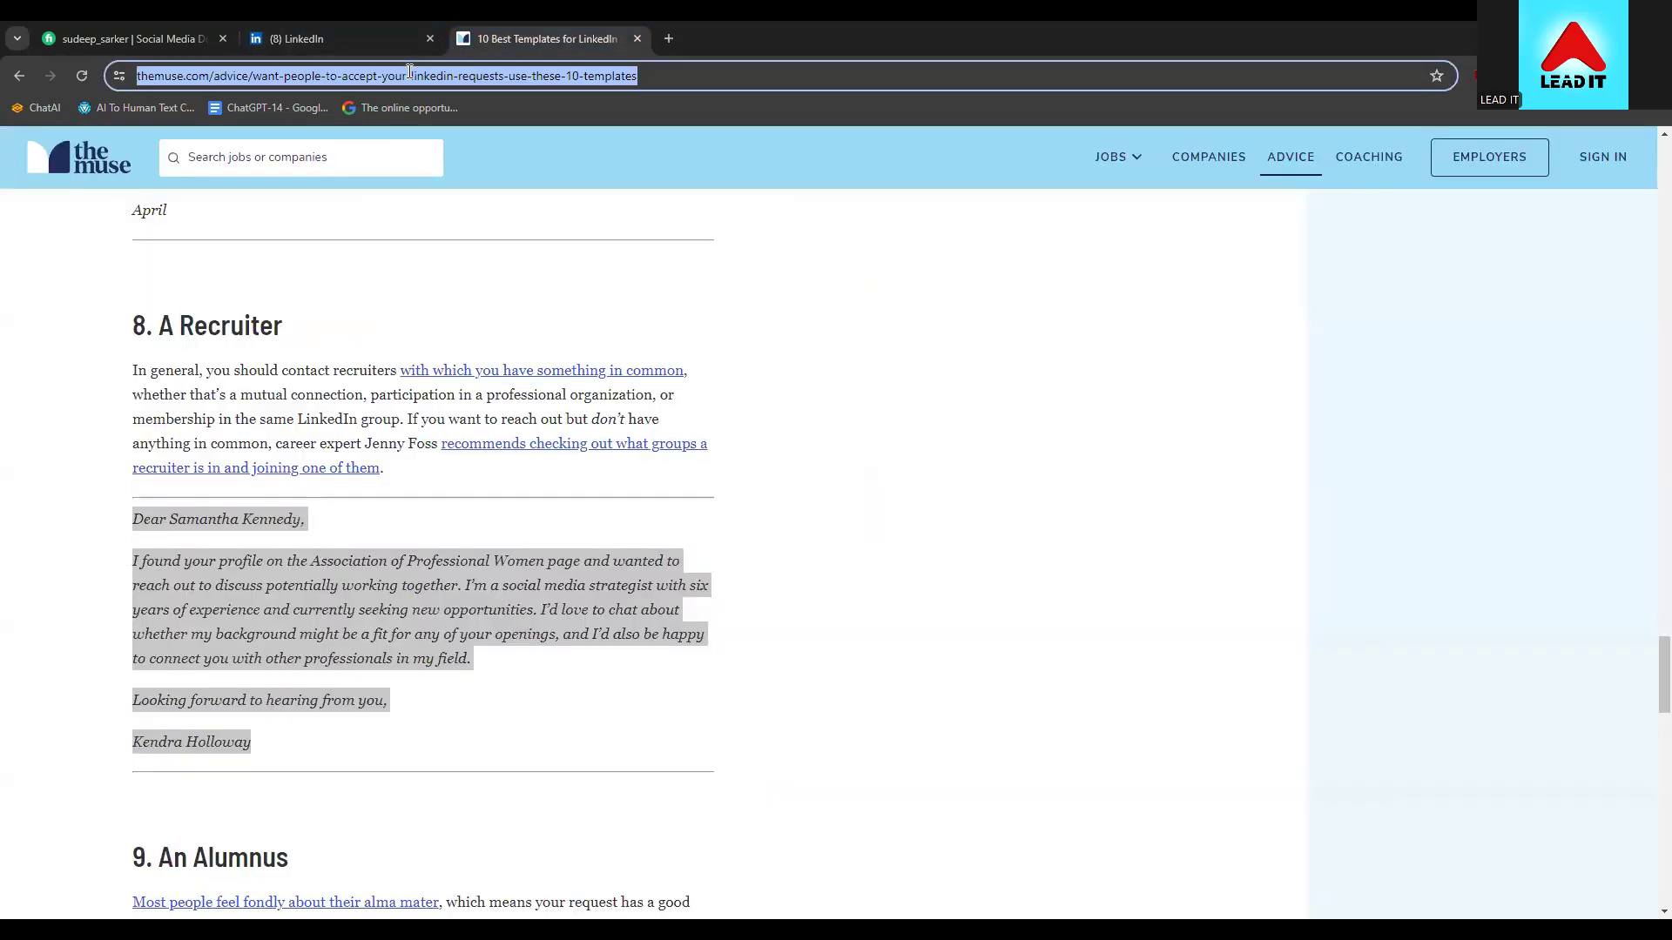
text(canva.com)
key(Return)
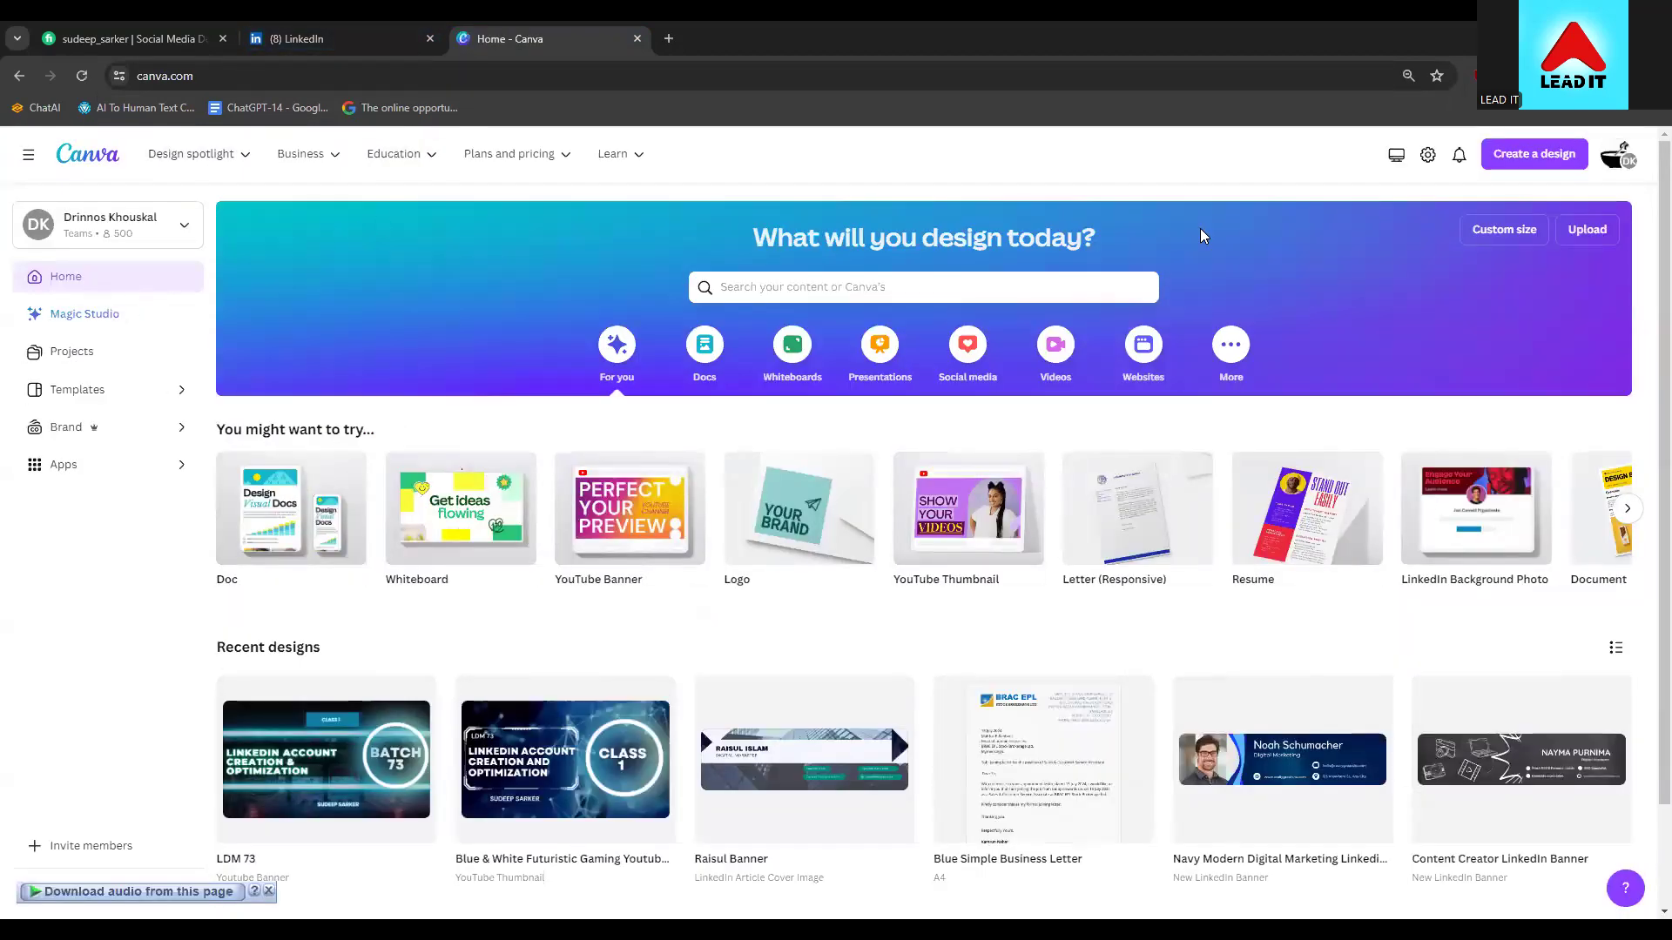
click(195, 76)
text(g)
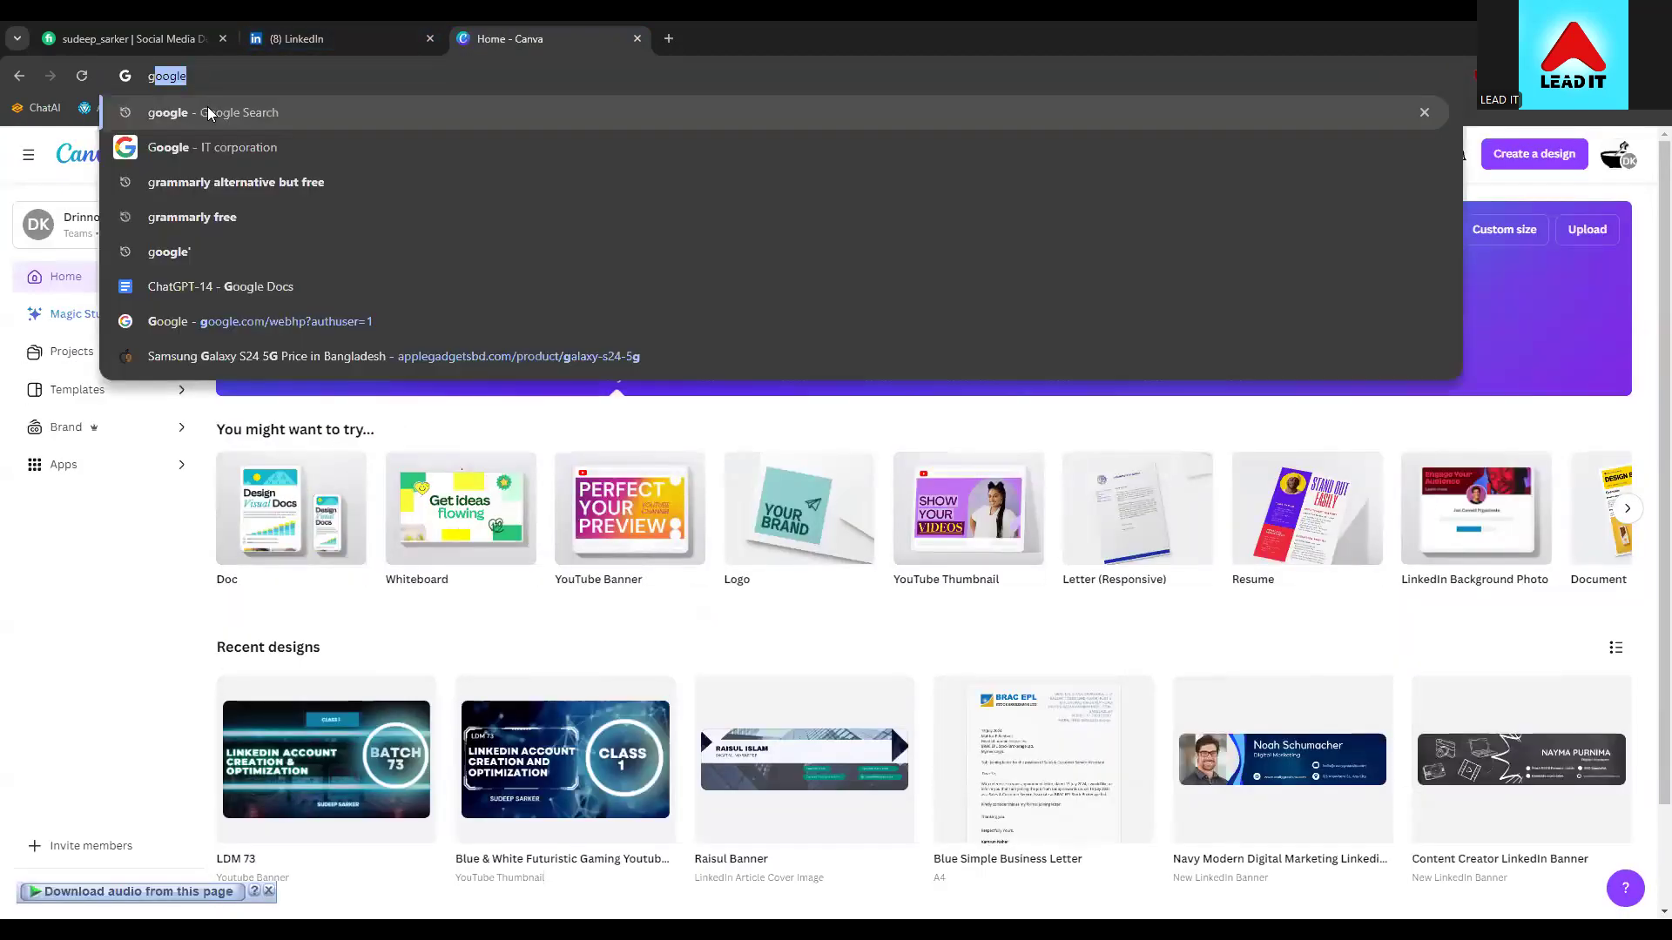
key(Return)
Search Google for 'canva' and open the 'Canva: Visual Suite for Everyone' result
click(647, 169)
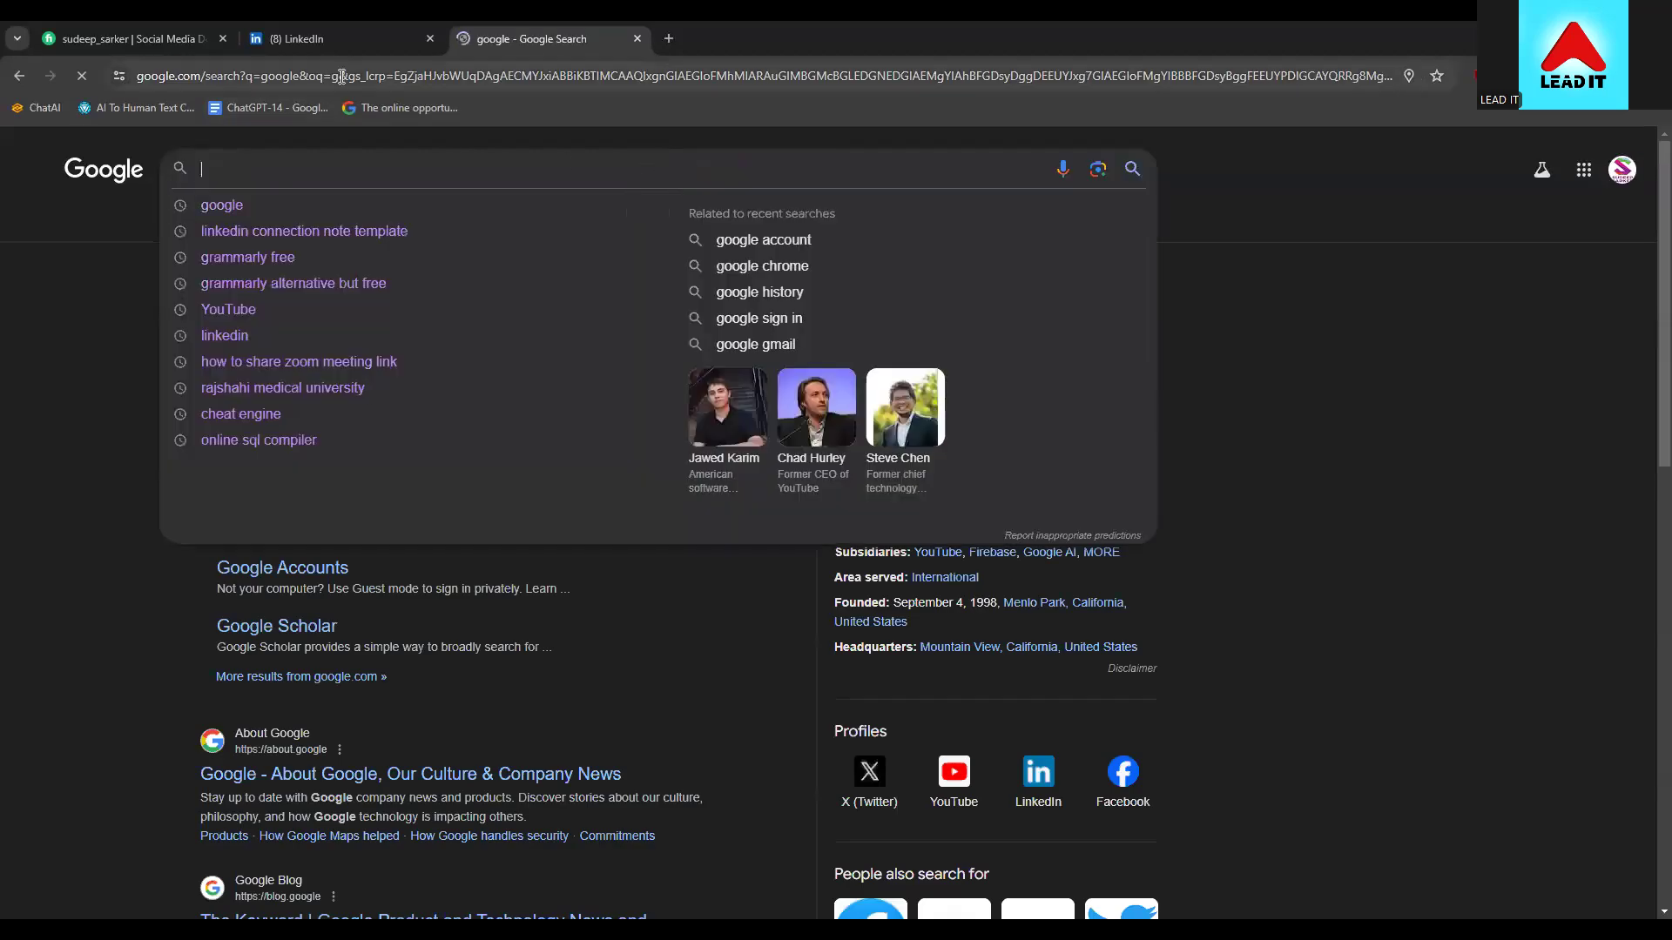
click(64, 292)
click(207, 174)
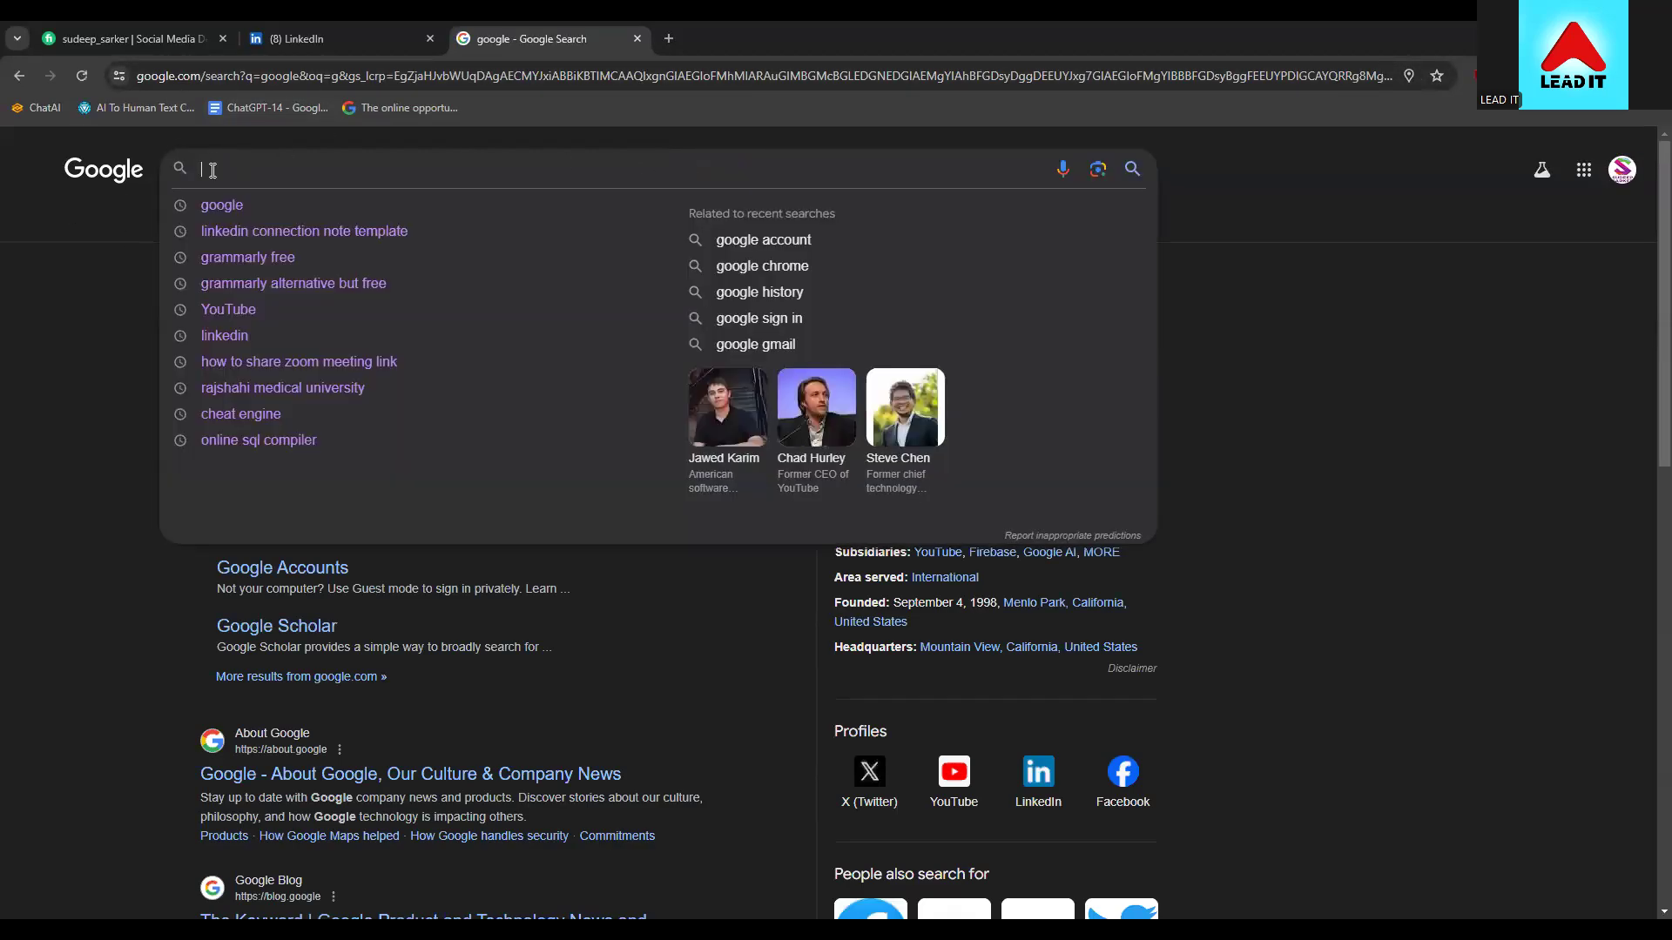
text(cam)
key(BackSpace)
text(nva)
key(Return)
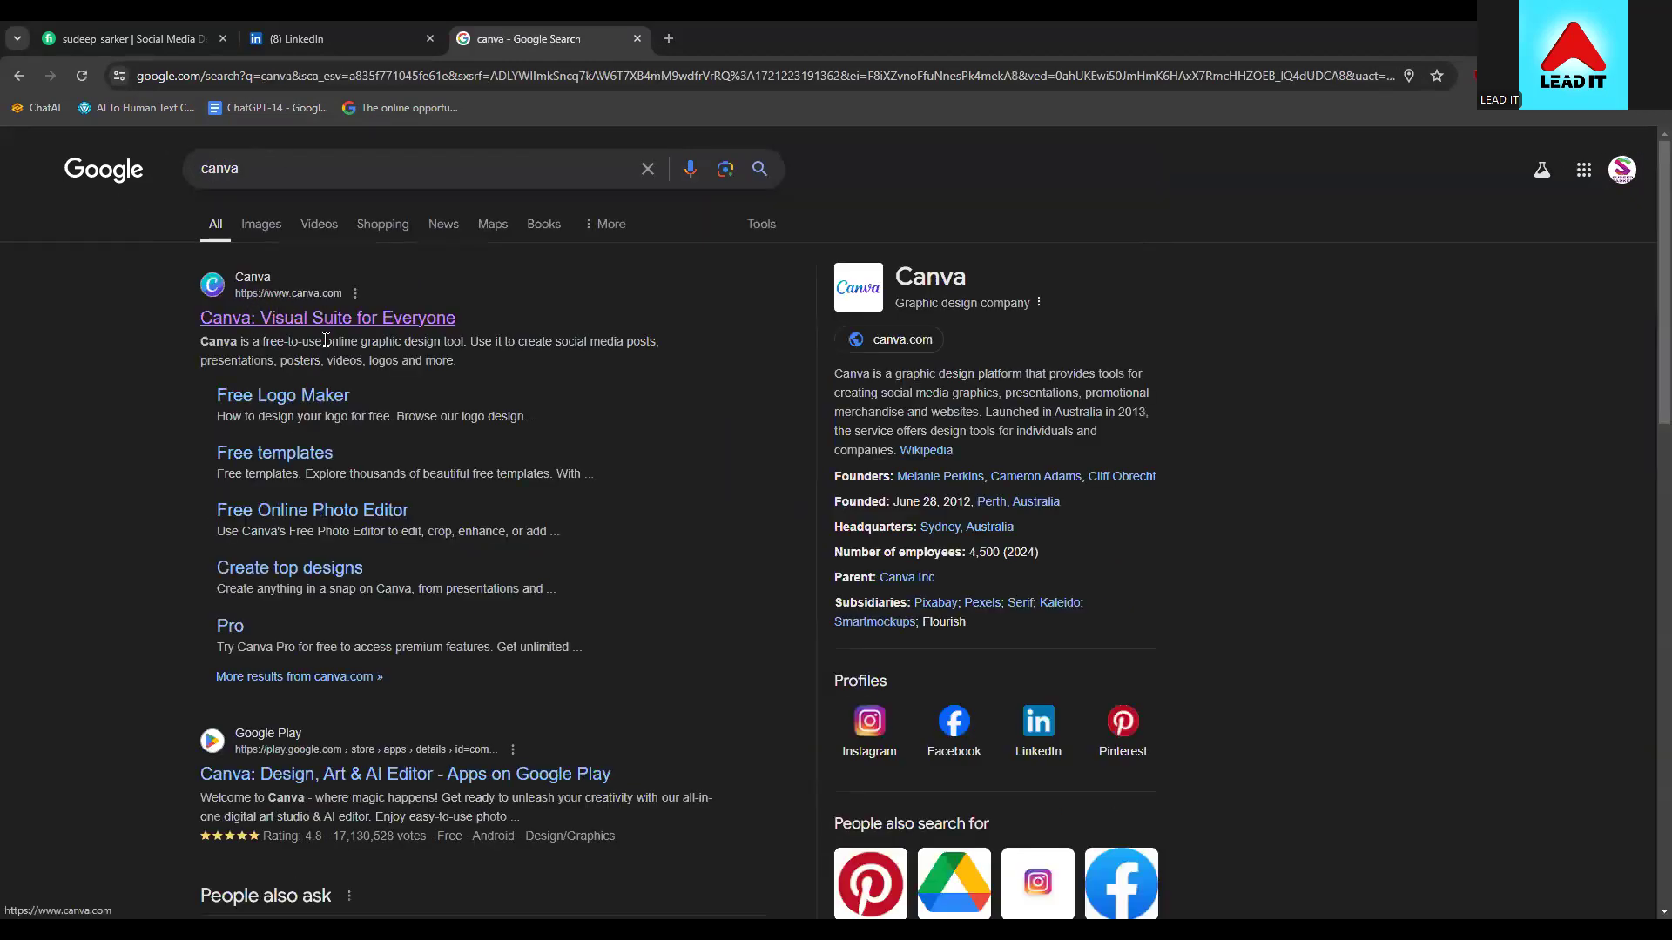
click(266, 320)
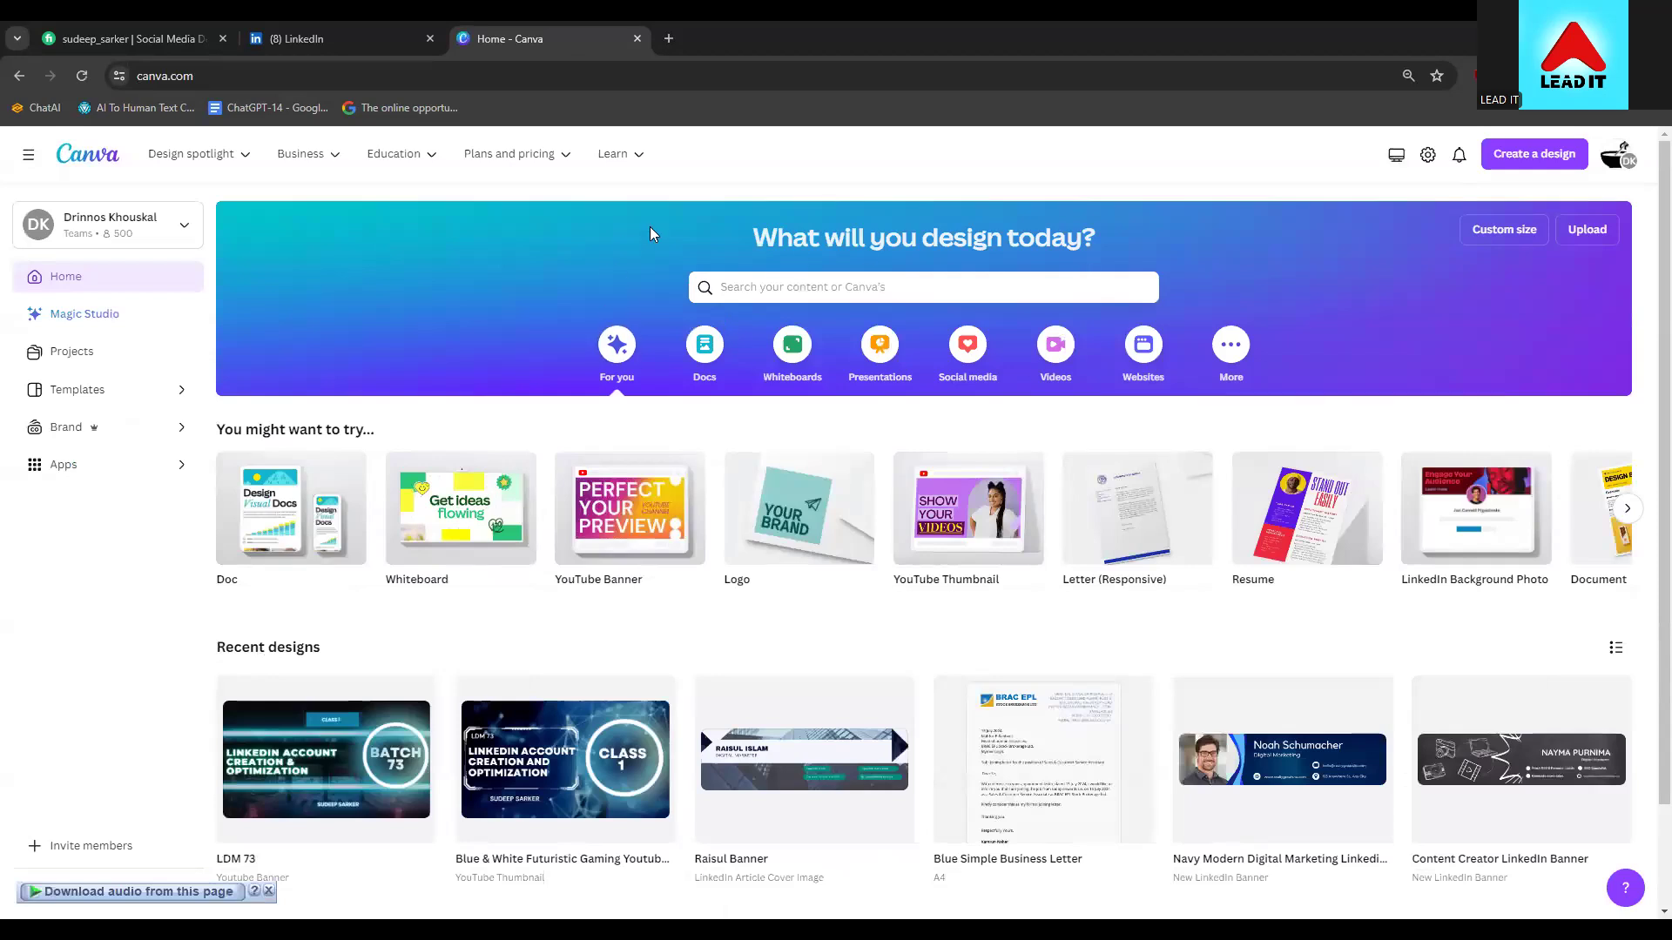
Search Canva for 'logo' and open the Logo templates collection
click(797, 290)
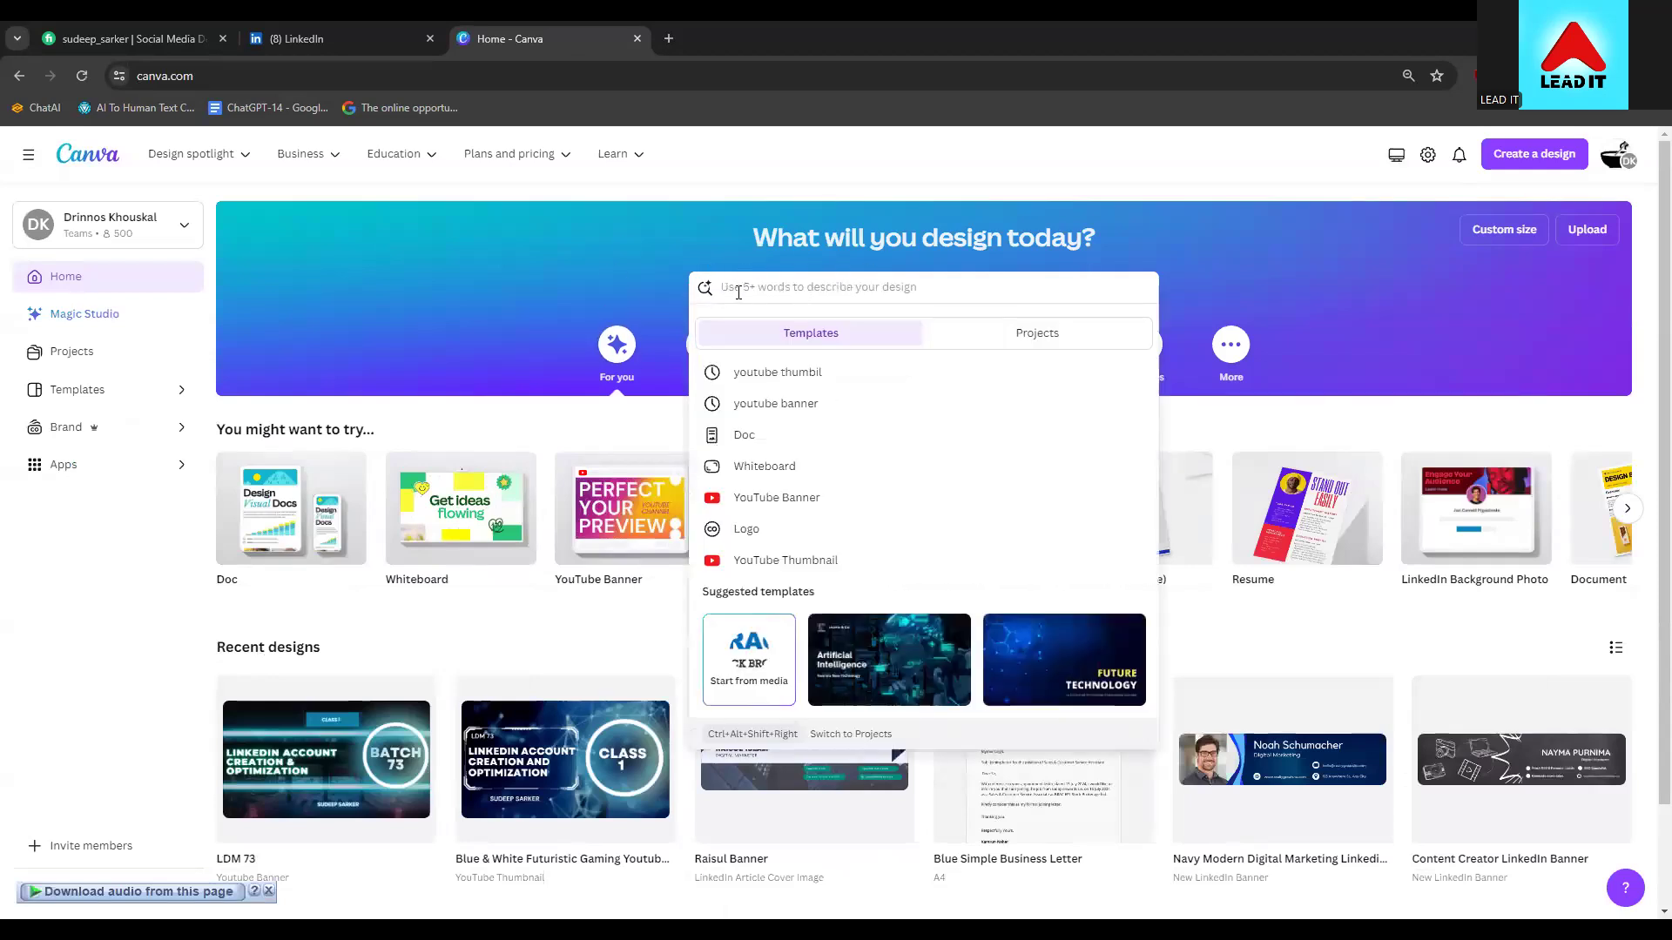
text(logo)
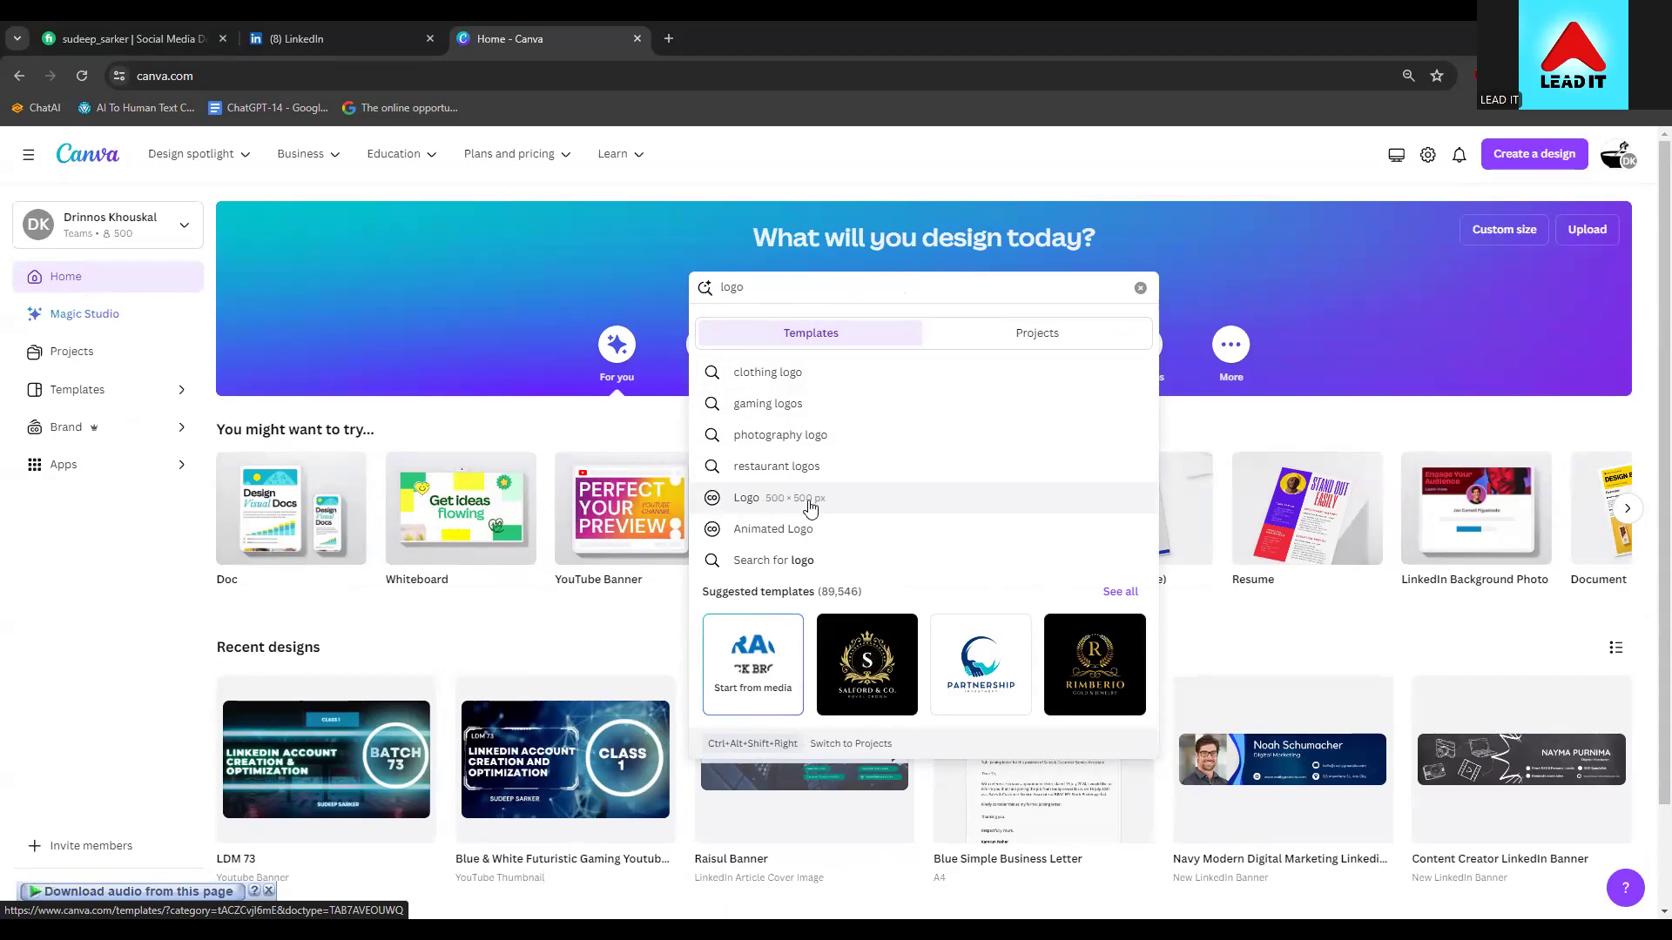
click(799, 503)
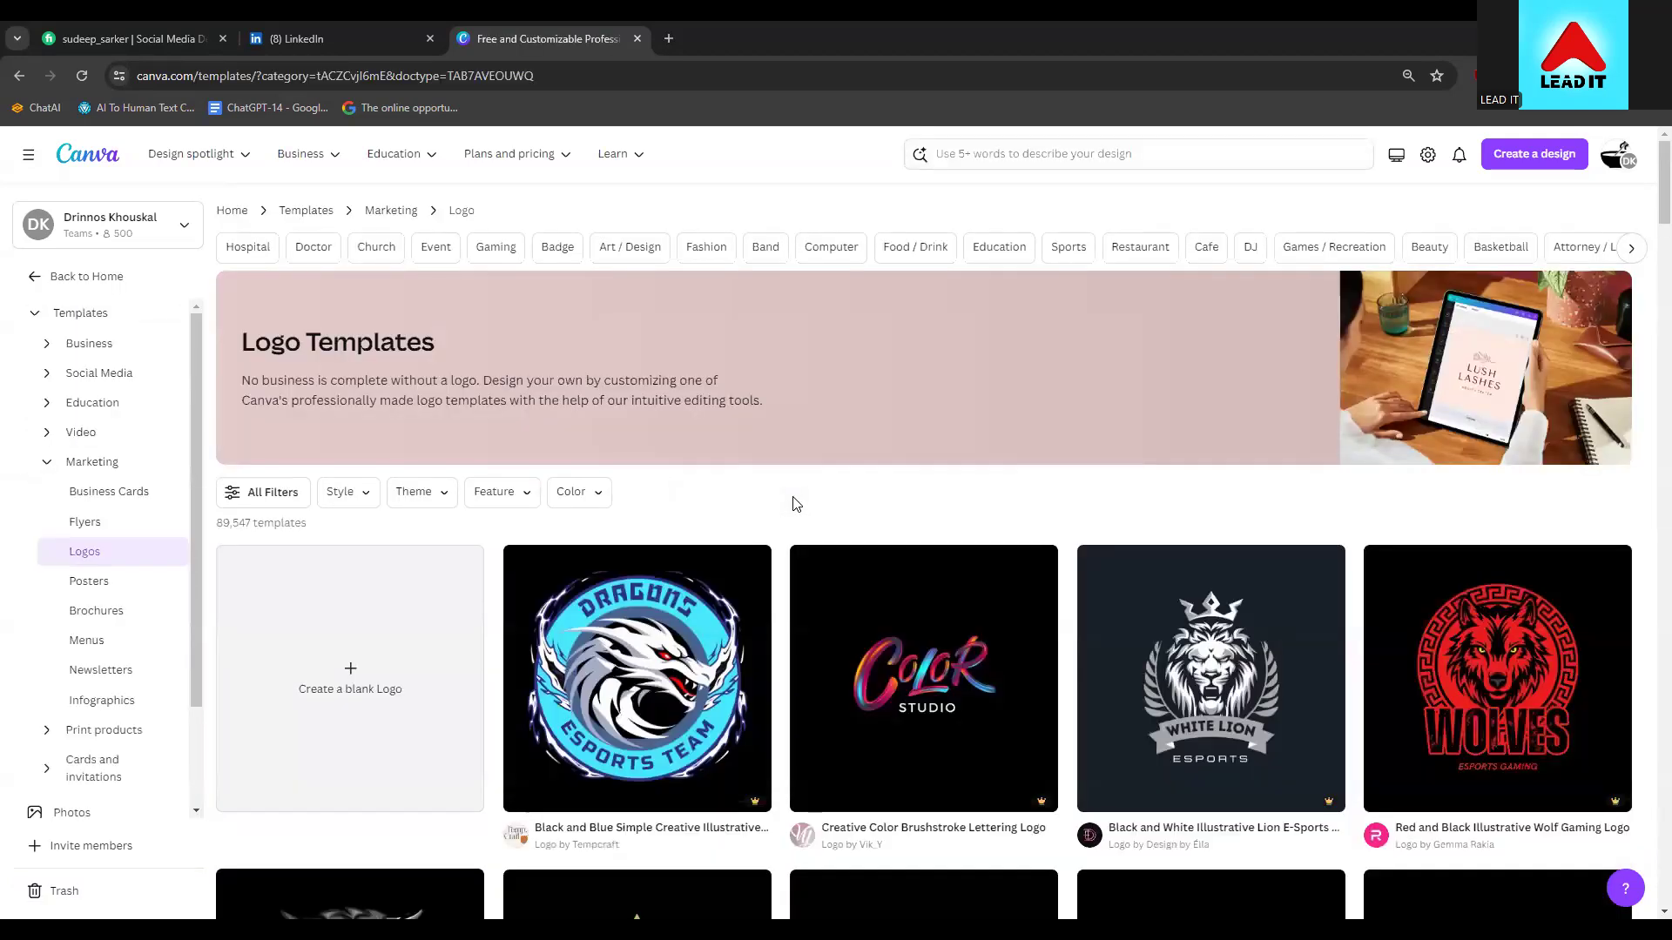
Open the preview of the Black White Modern Handwritten Square Studio Logo template
scroll(837, 499, down, 5)
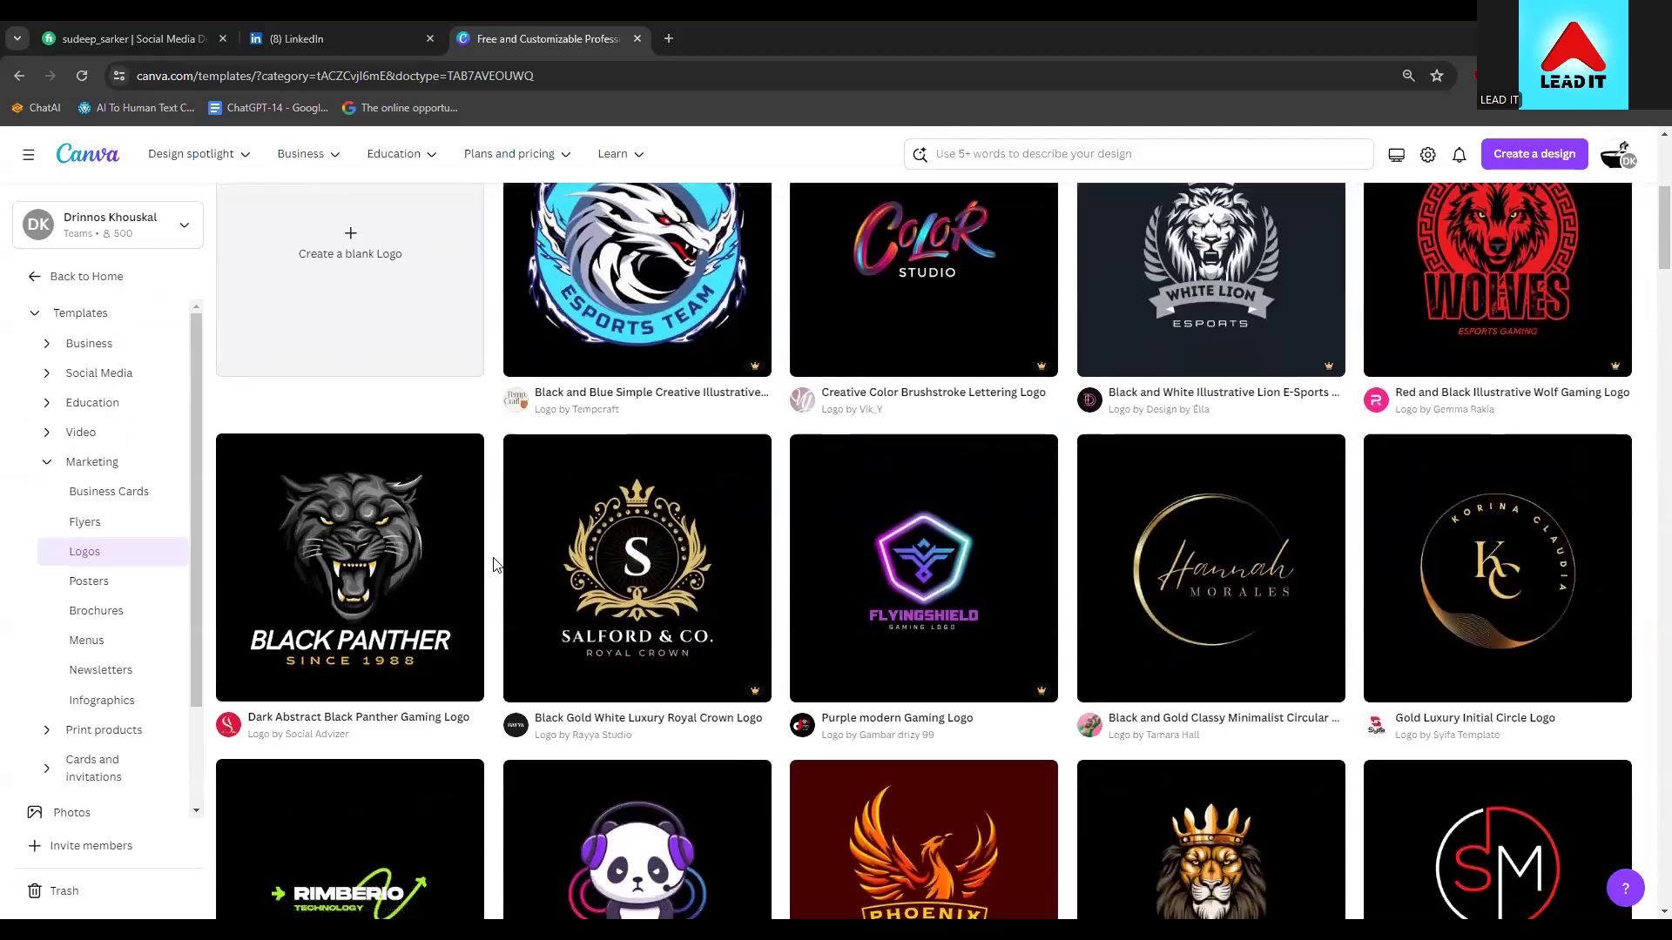
scroll(493, 564, down, 5)
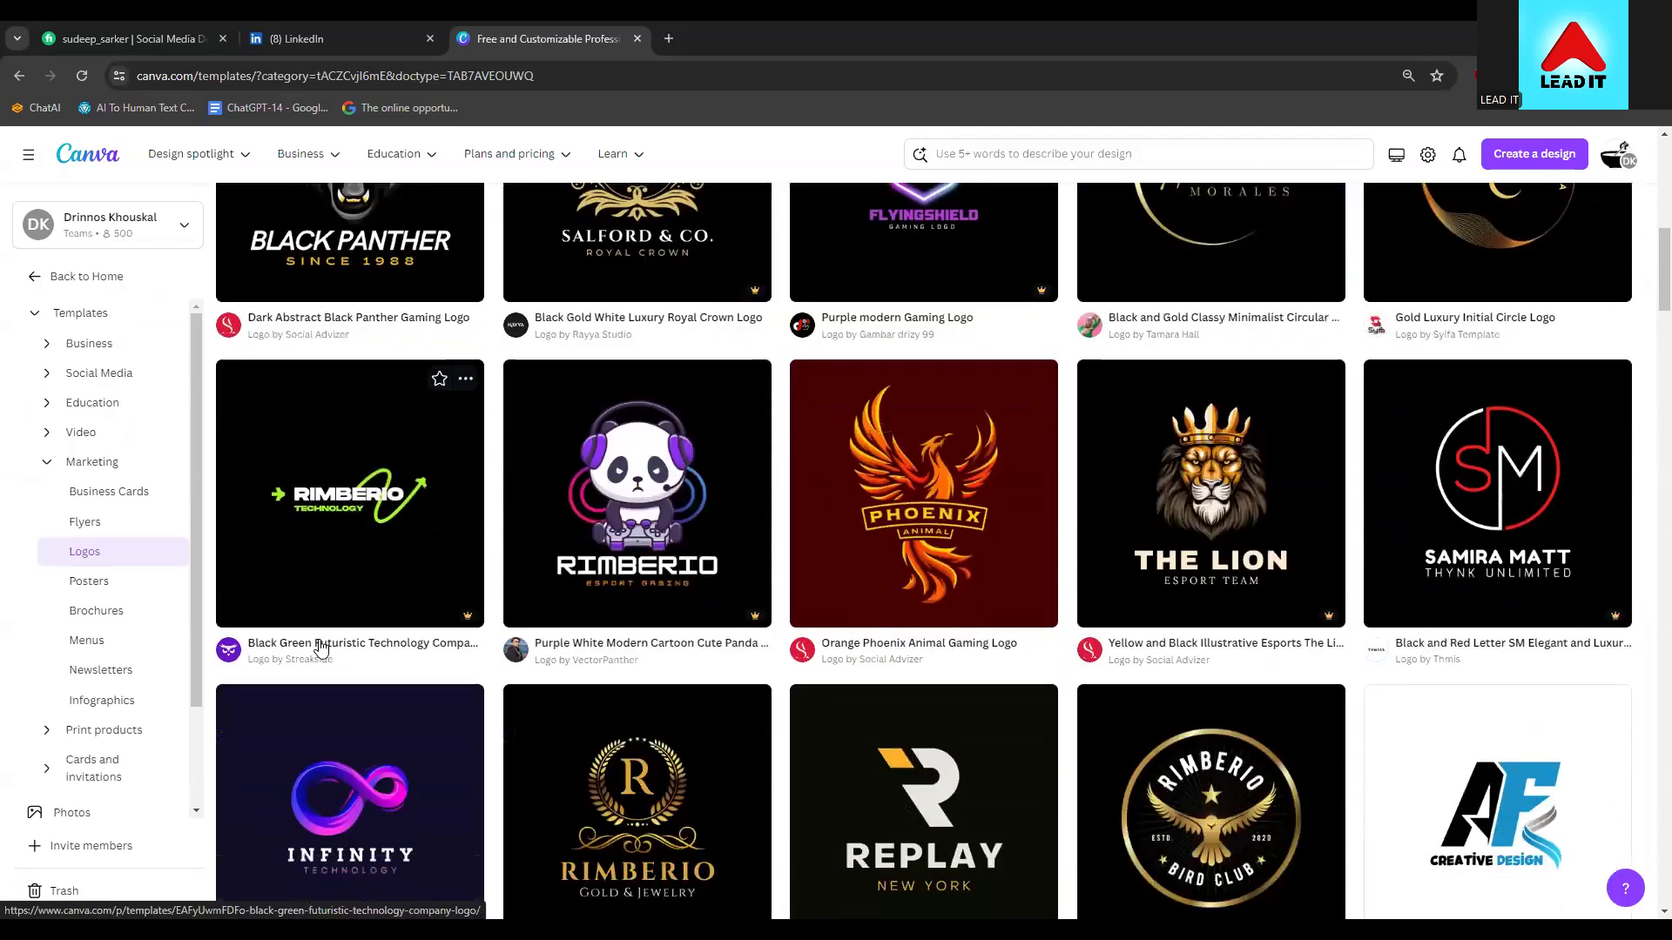
scroll(331, 645, down, 1)
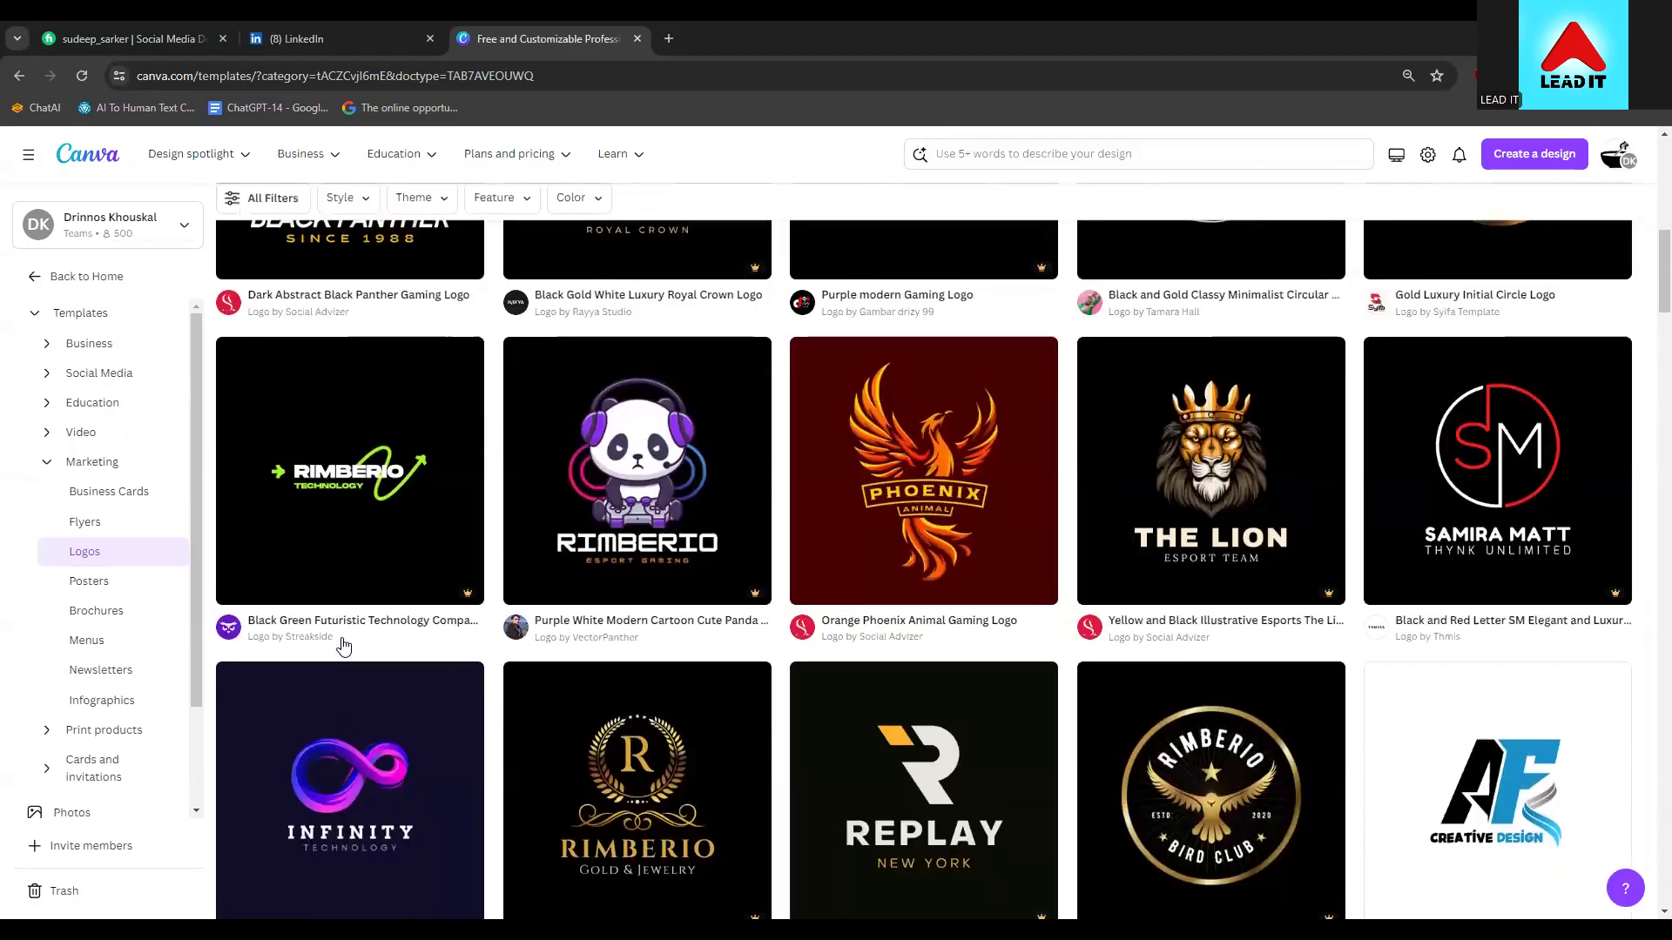
scroll(344, 645, up, 1)
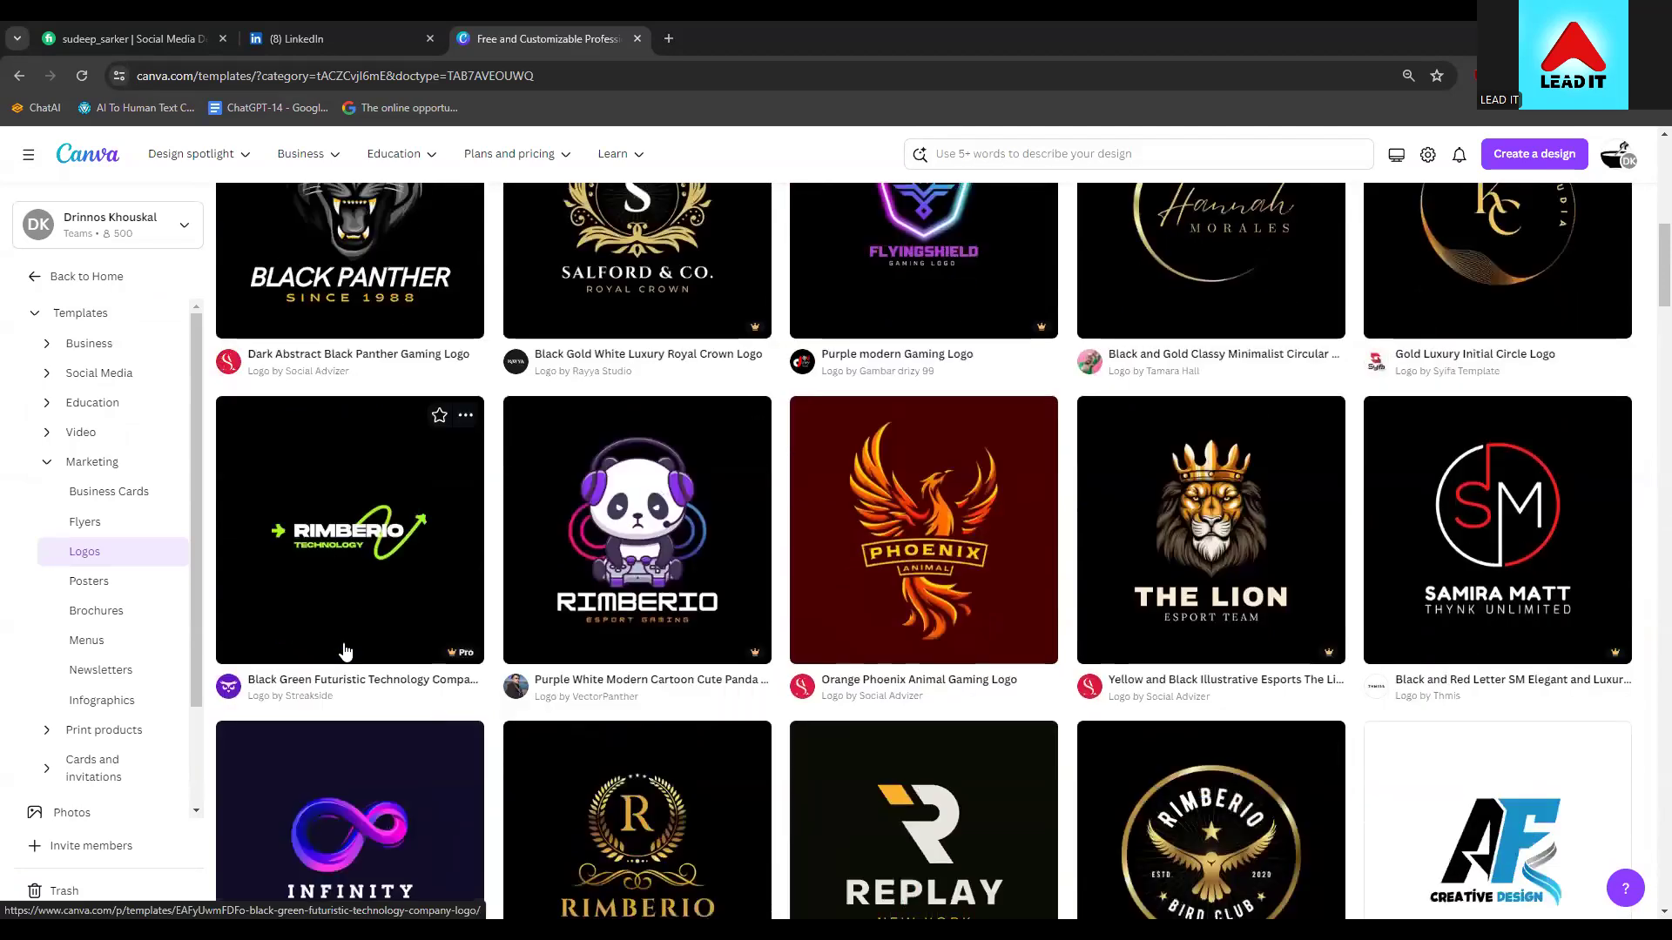
scroll(344, 651, down, 10)
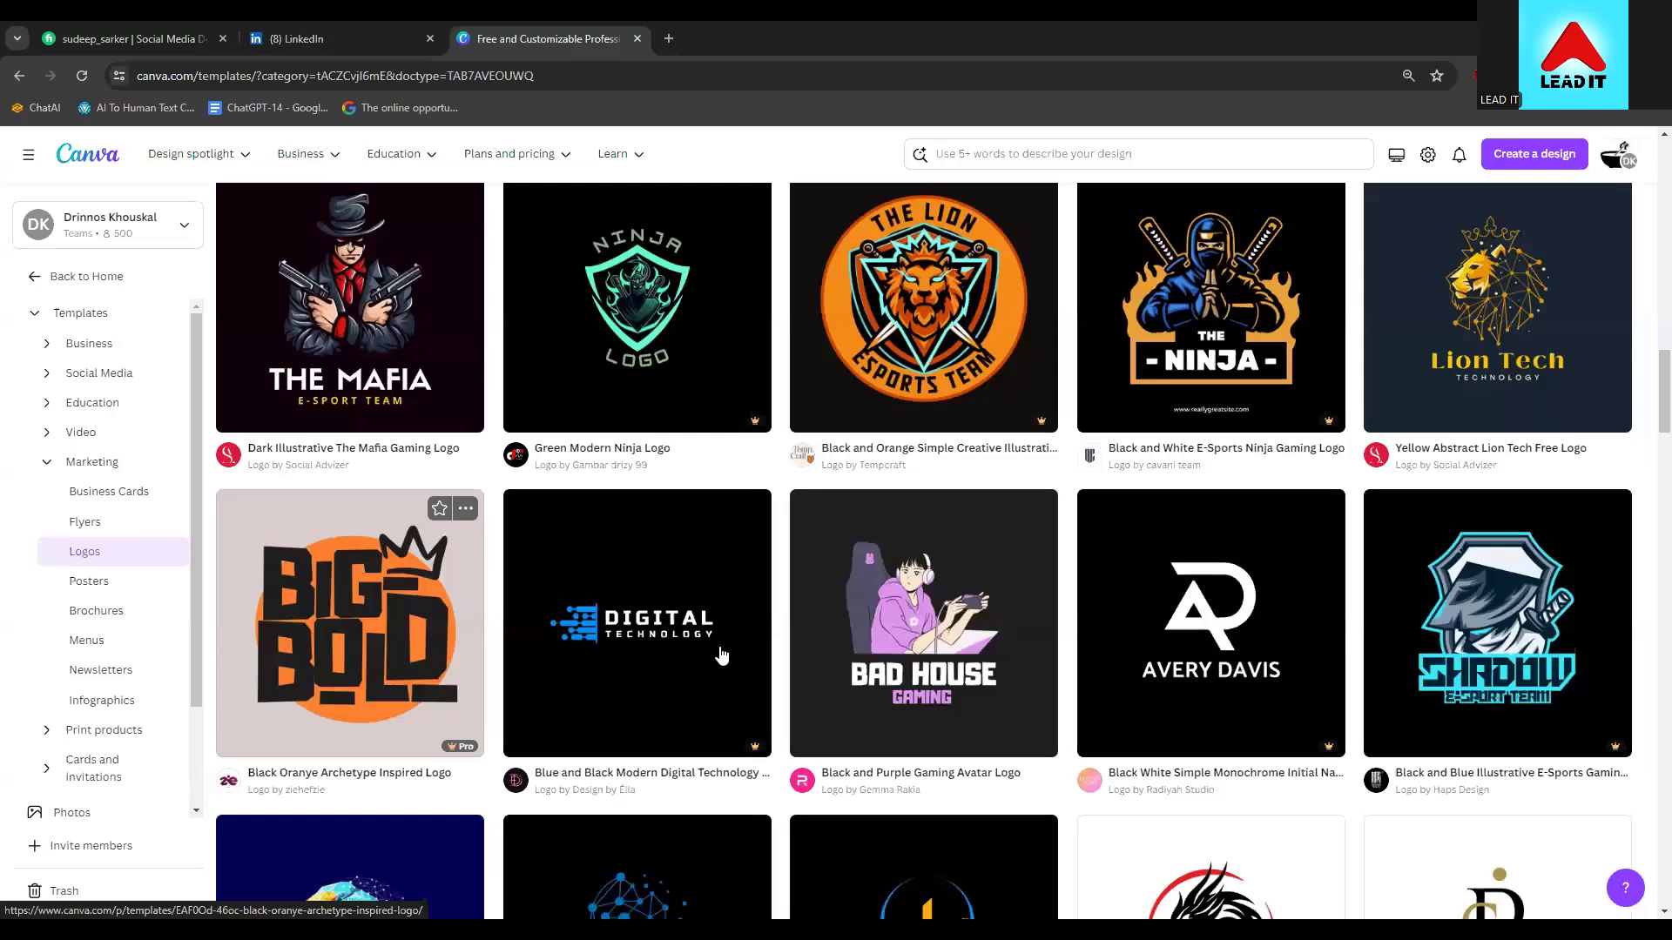
scroll(720, 653, down, 4)
scroll(1352, 725, down, 3)
scroll(1352, 725, down, 1)
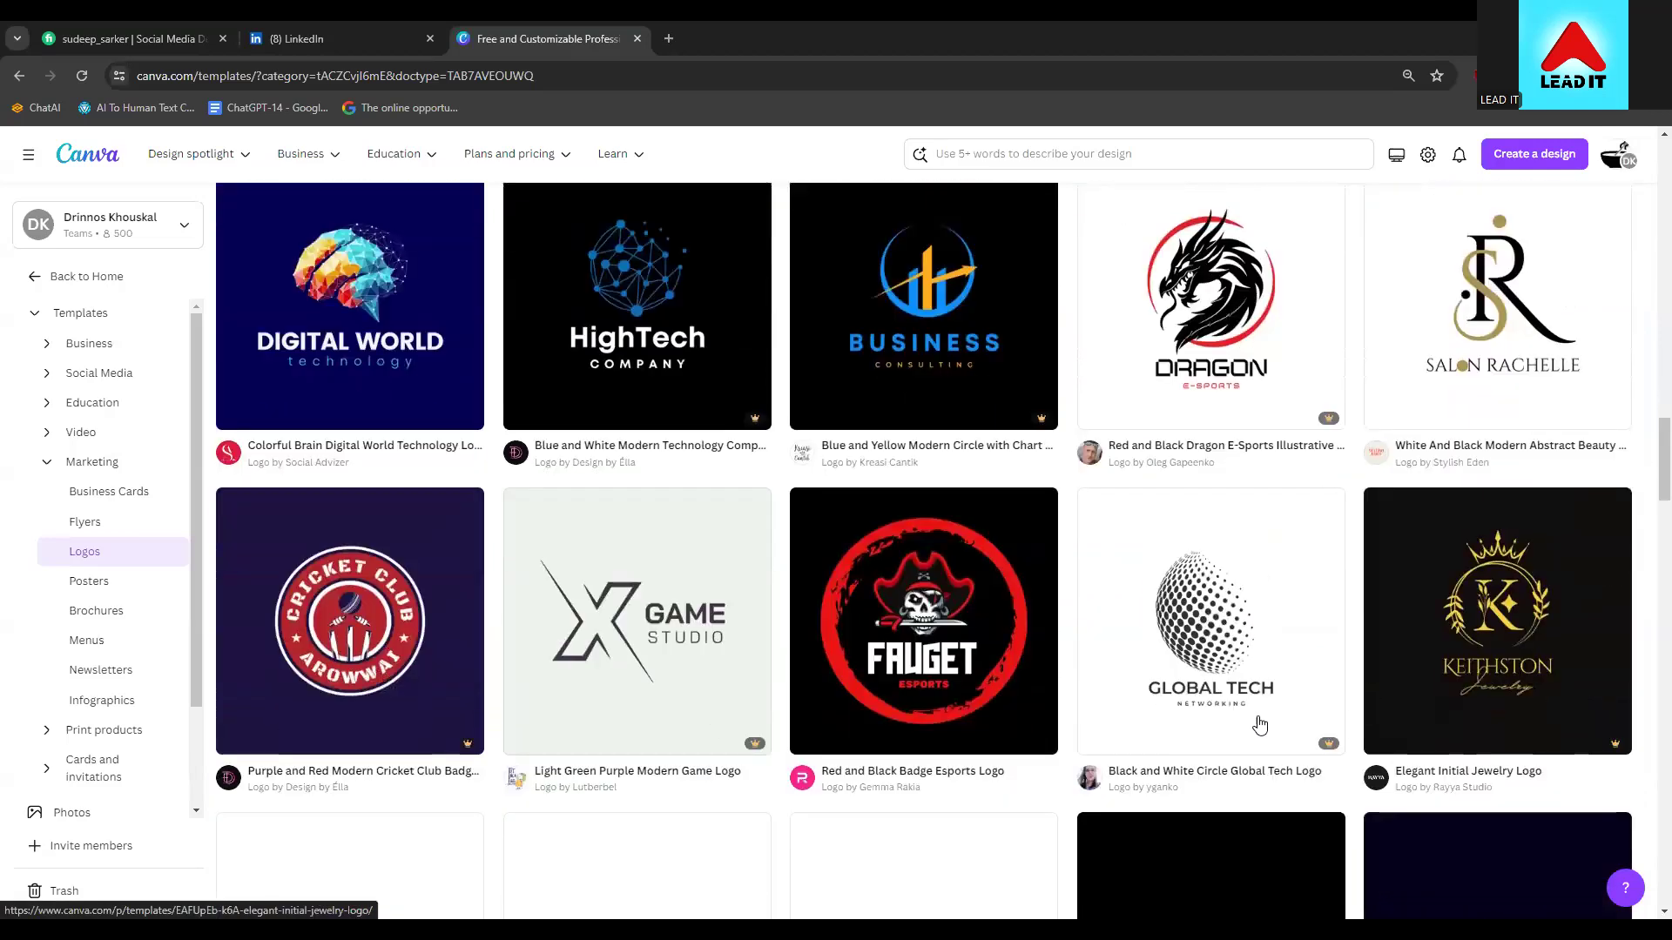
scroll(743, 680, down, 12)
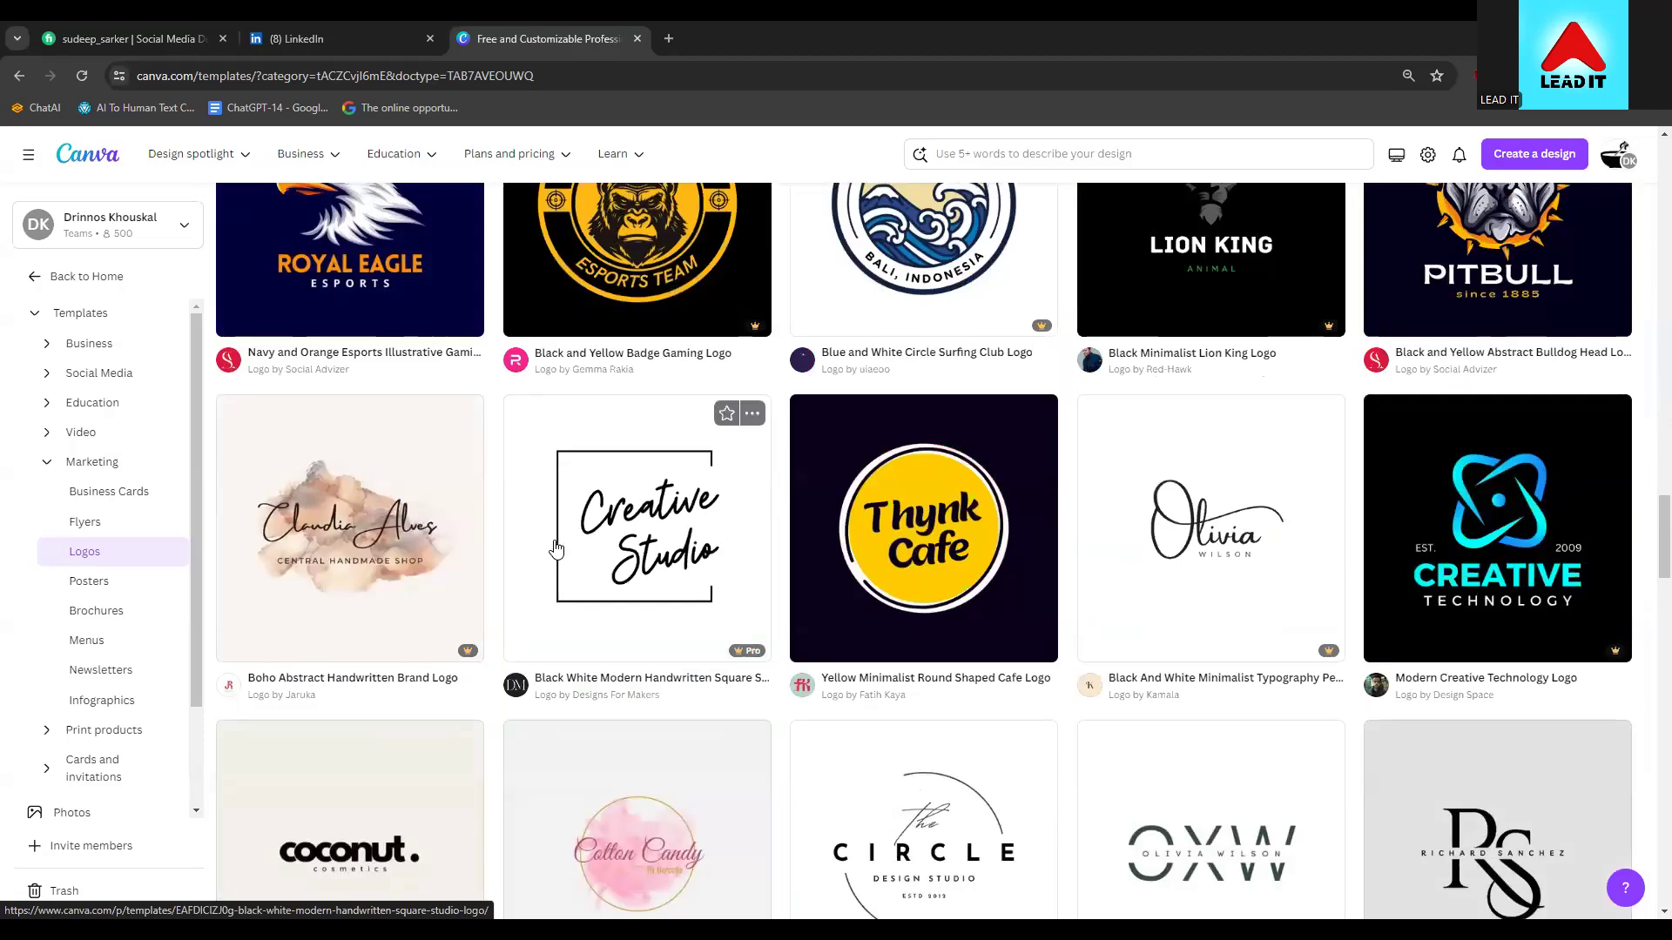
click(640, 526)
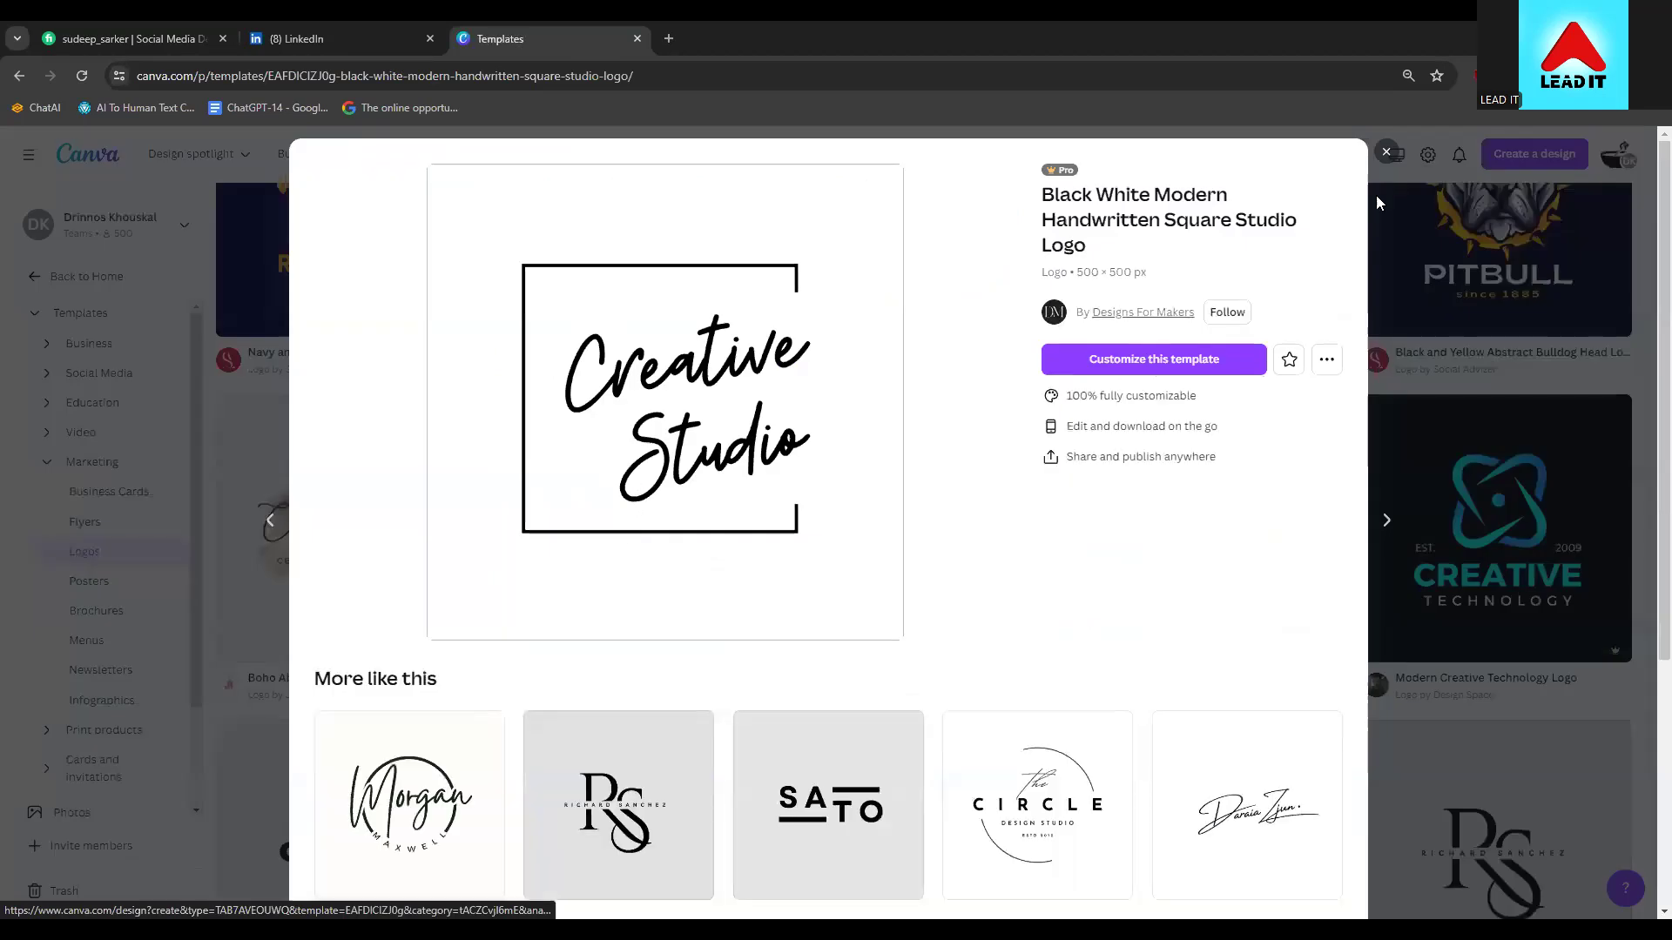
click(1389, 152)
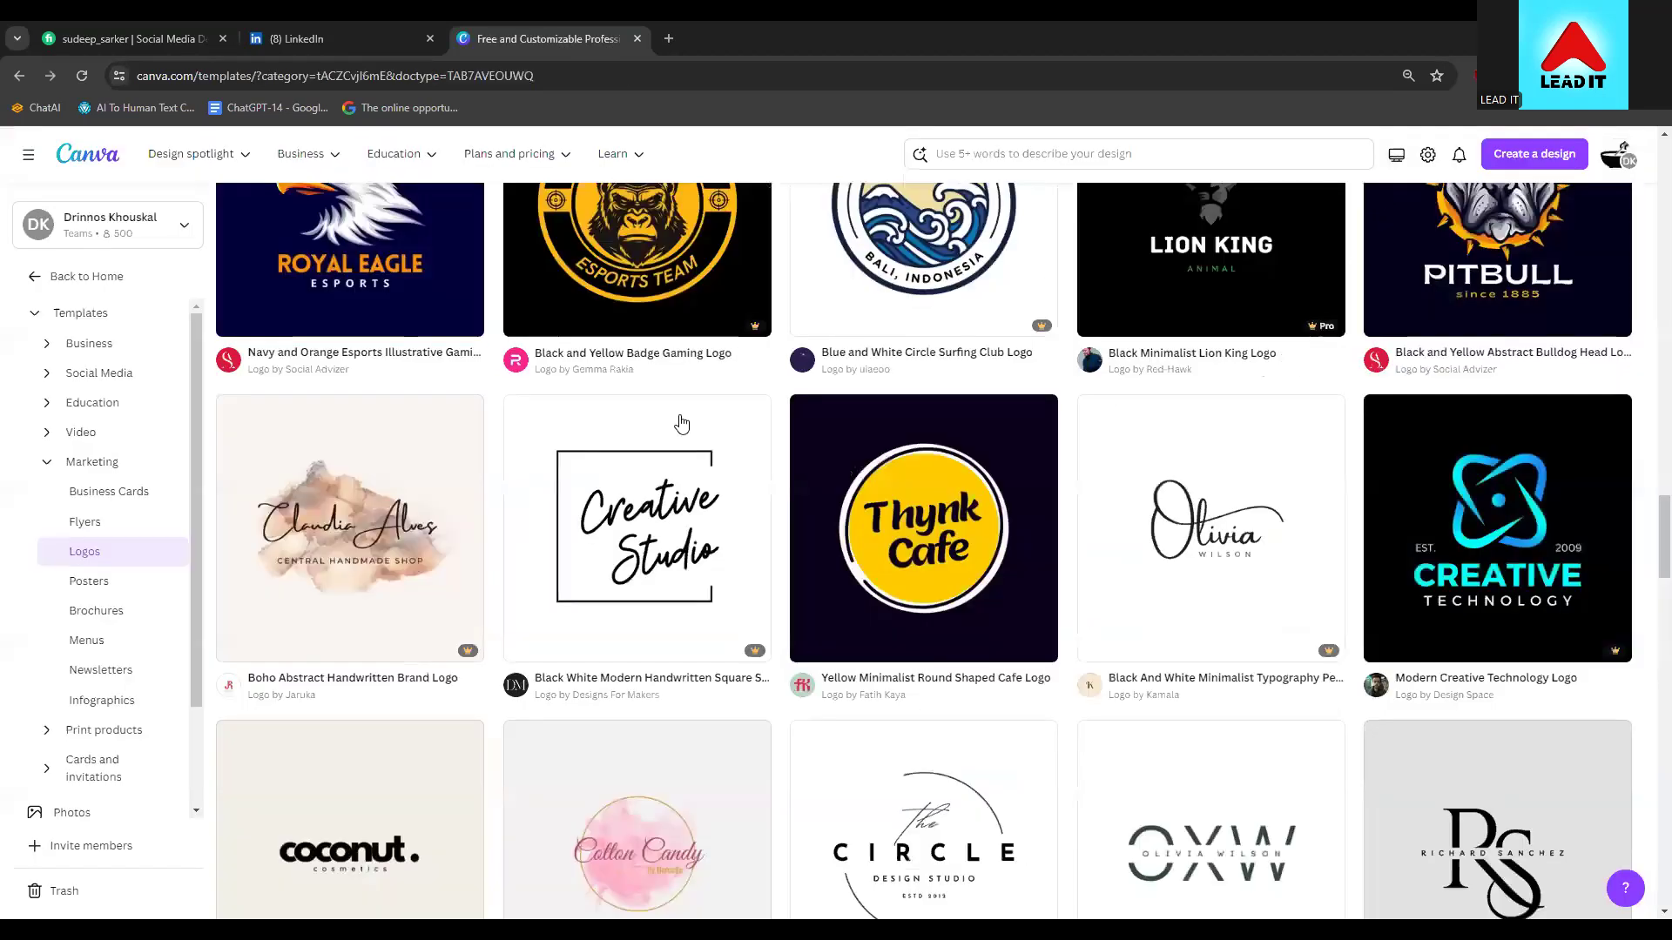
click(625, 526)
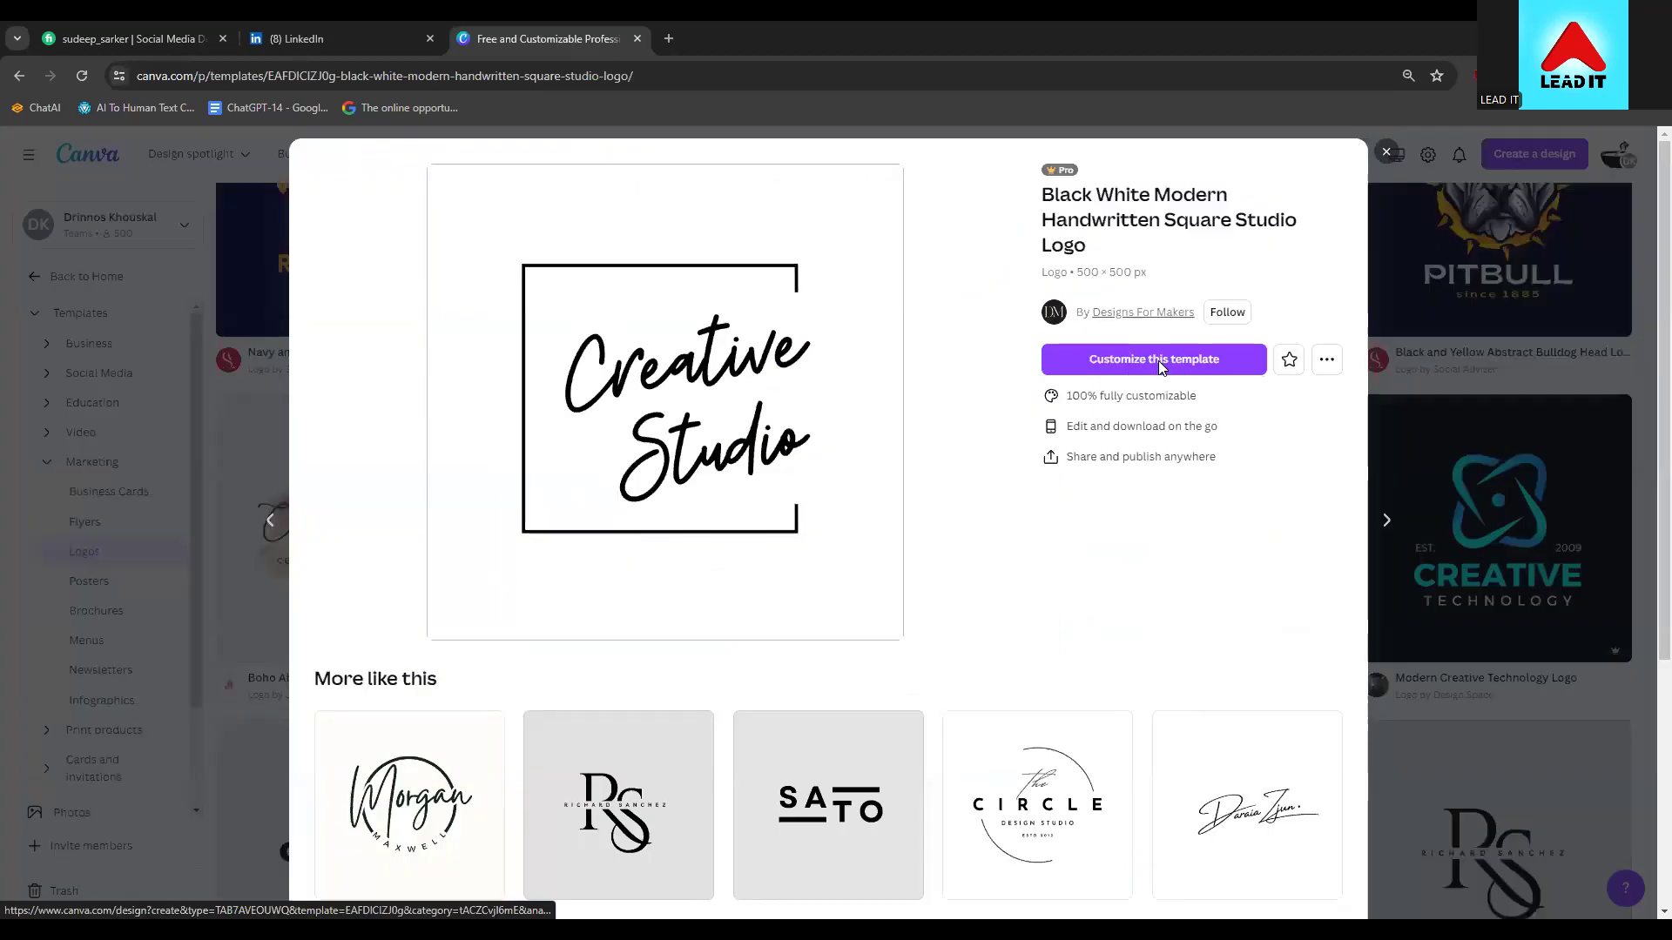
Customize the Creative Studio logo template, replacing its text with 'LDM' and '71' on a second line
click(1158, 360)
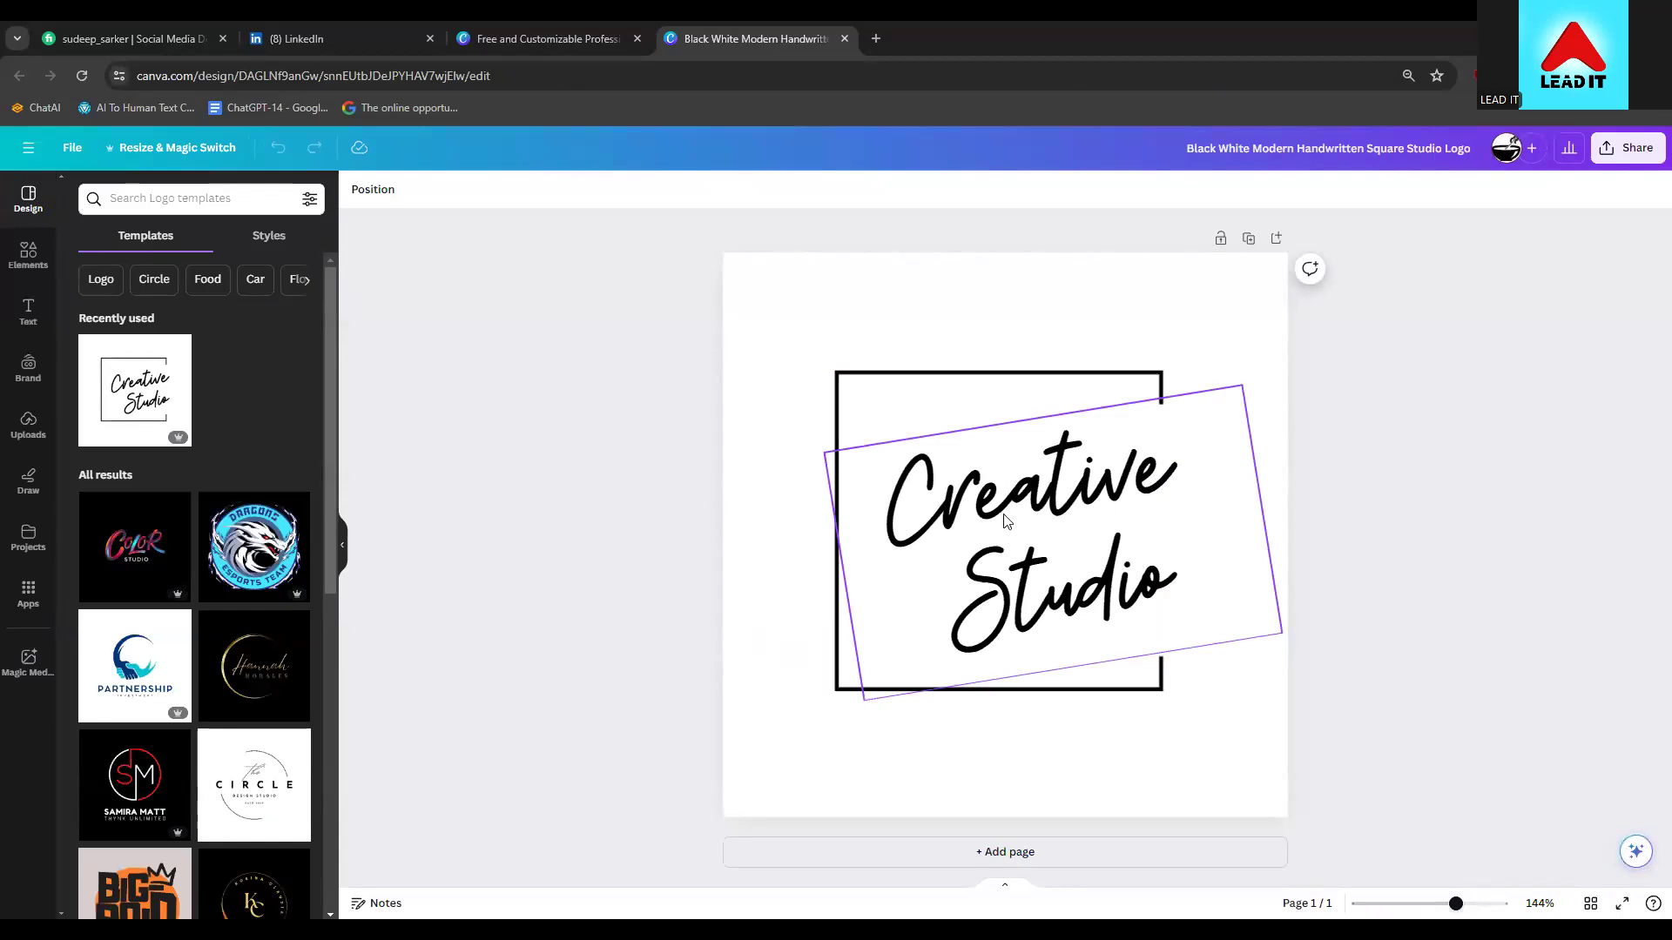
click(1029, 509)
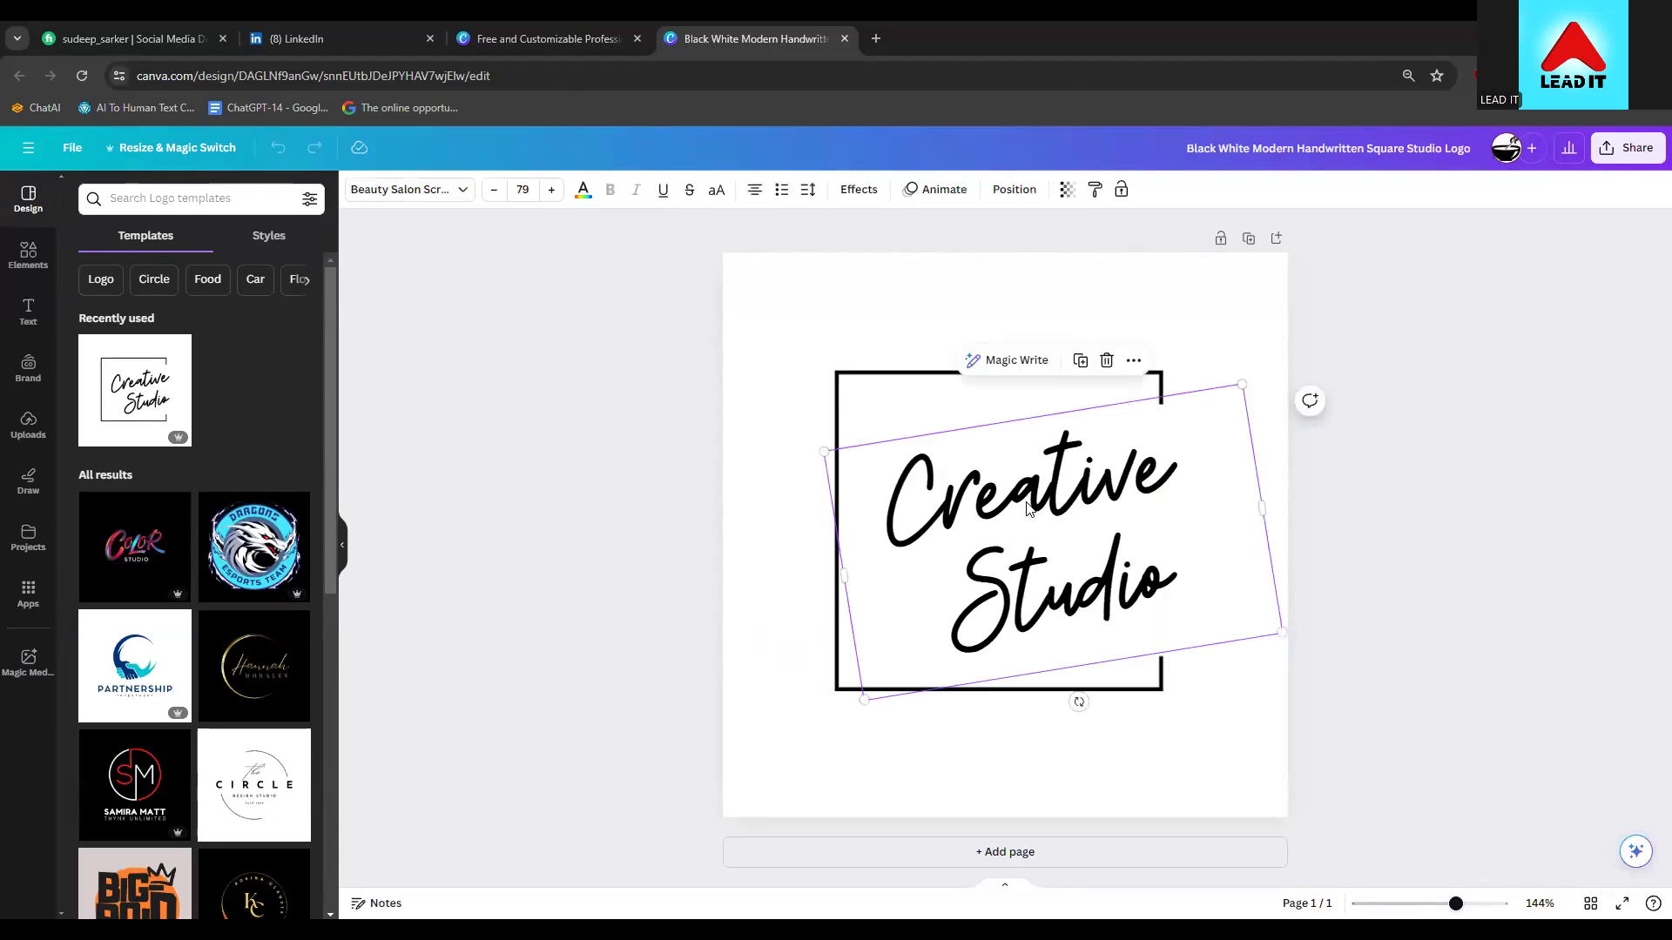
click(1029, 509)
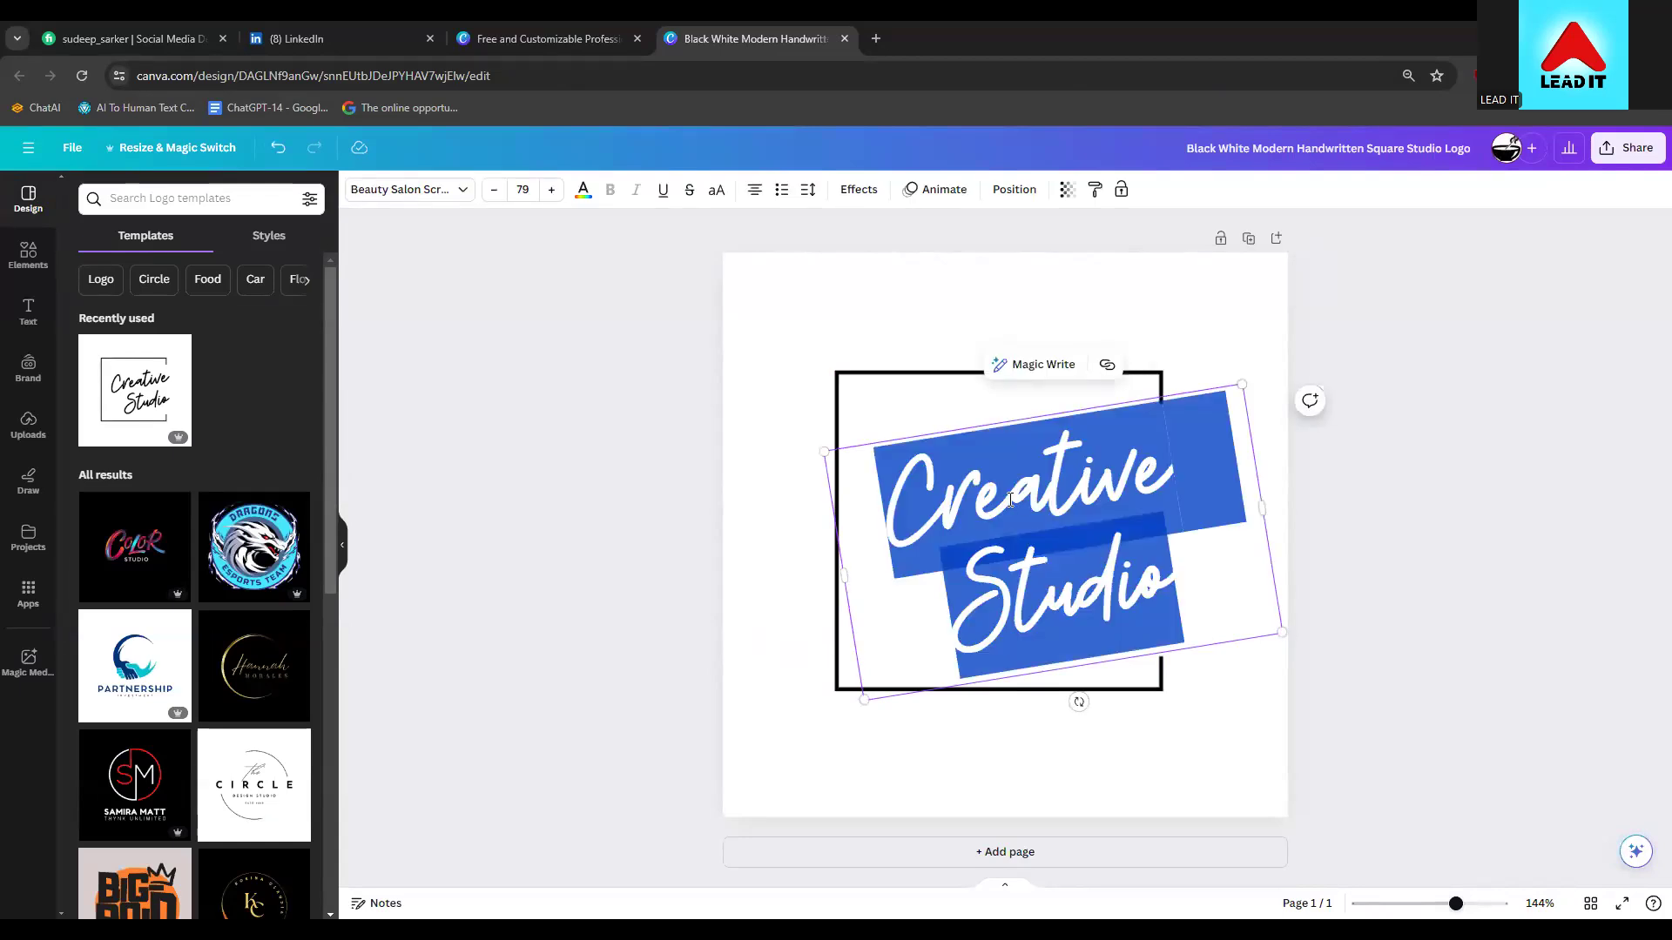
text(L)
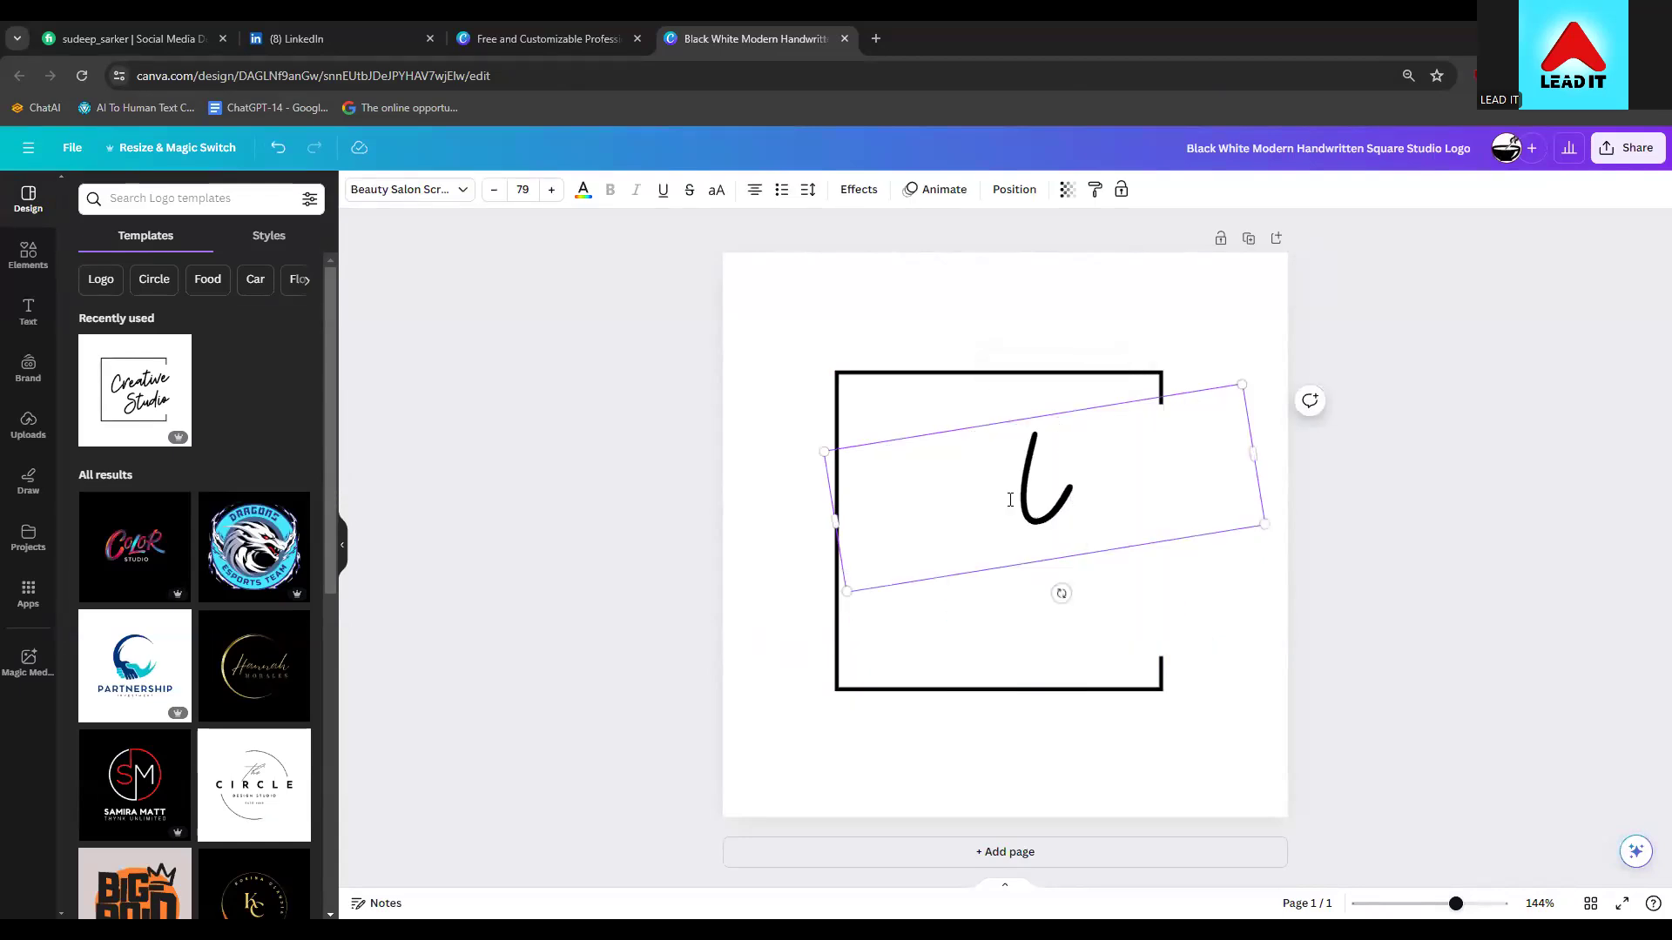
text(EA)
key(BackSpace)
text(M)
key(Return)
text(7)
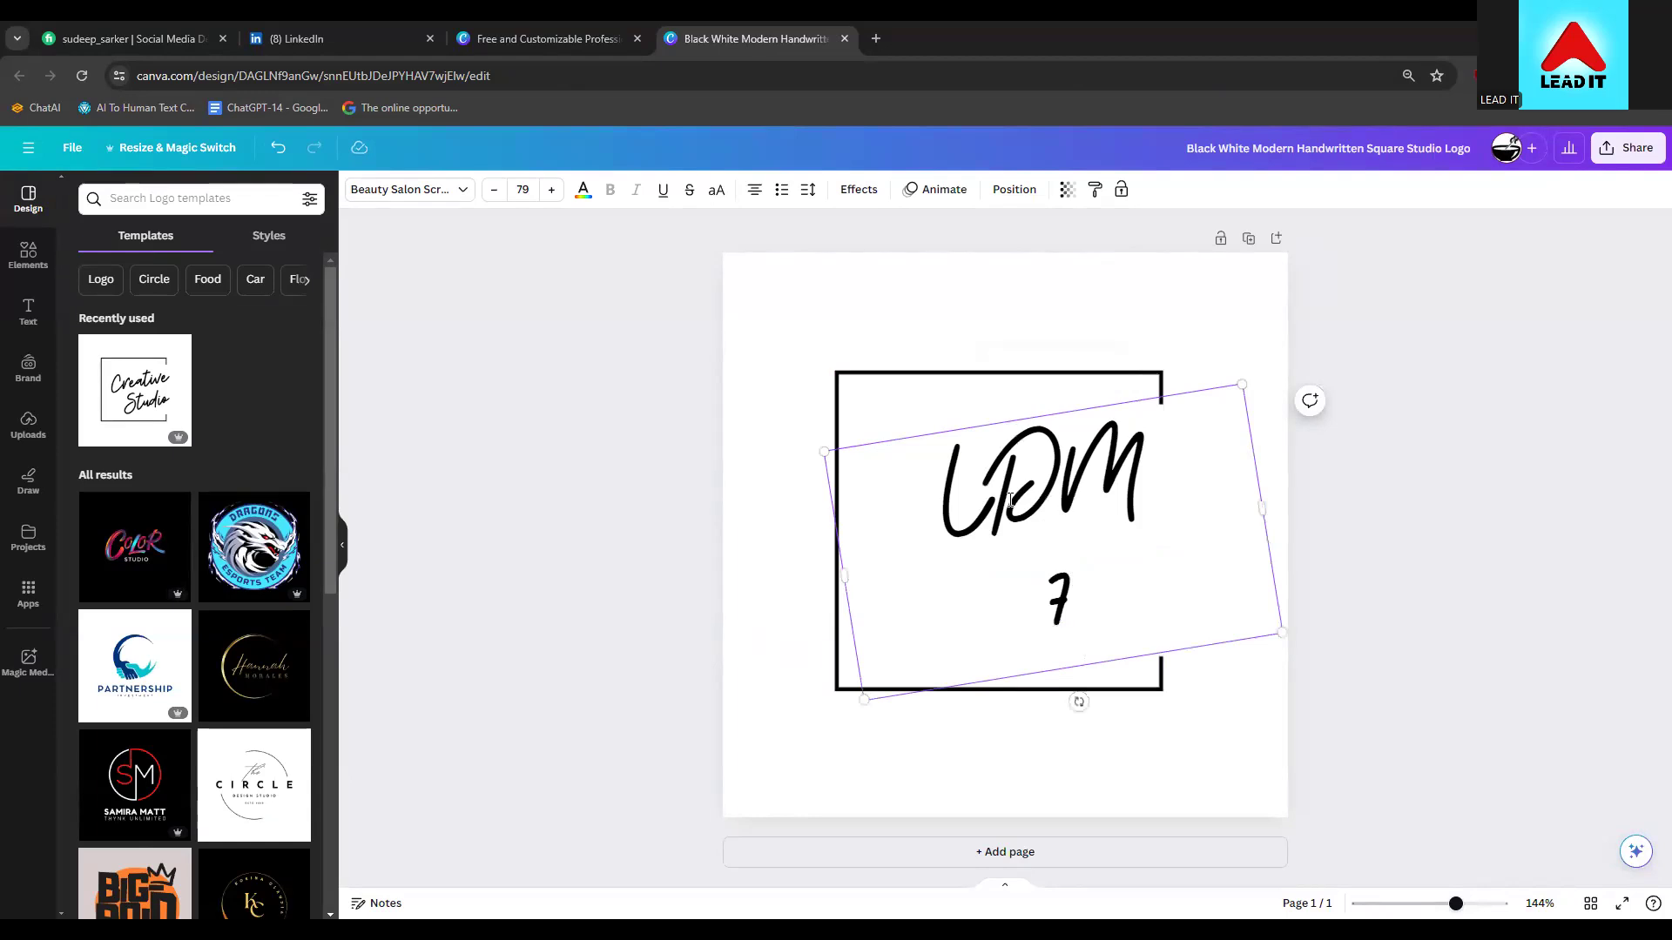
text(1)
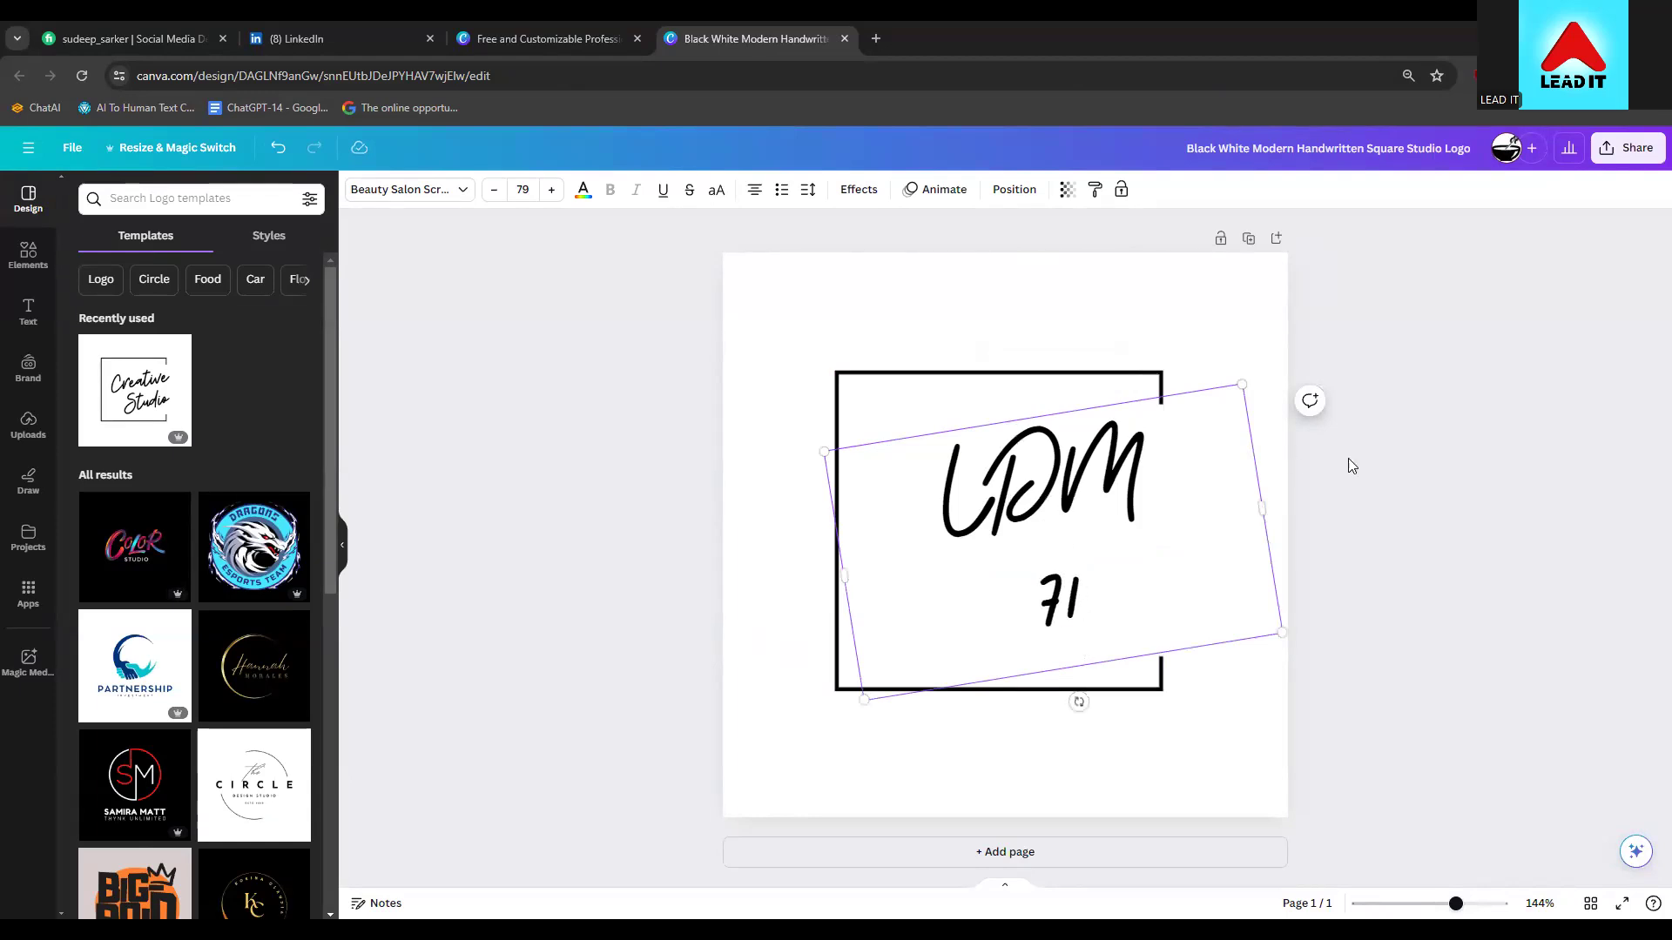
click(1388, 468)
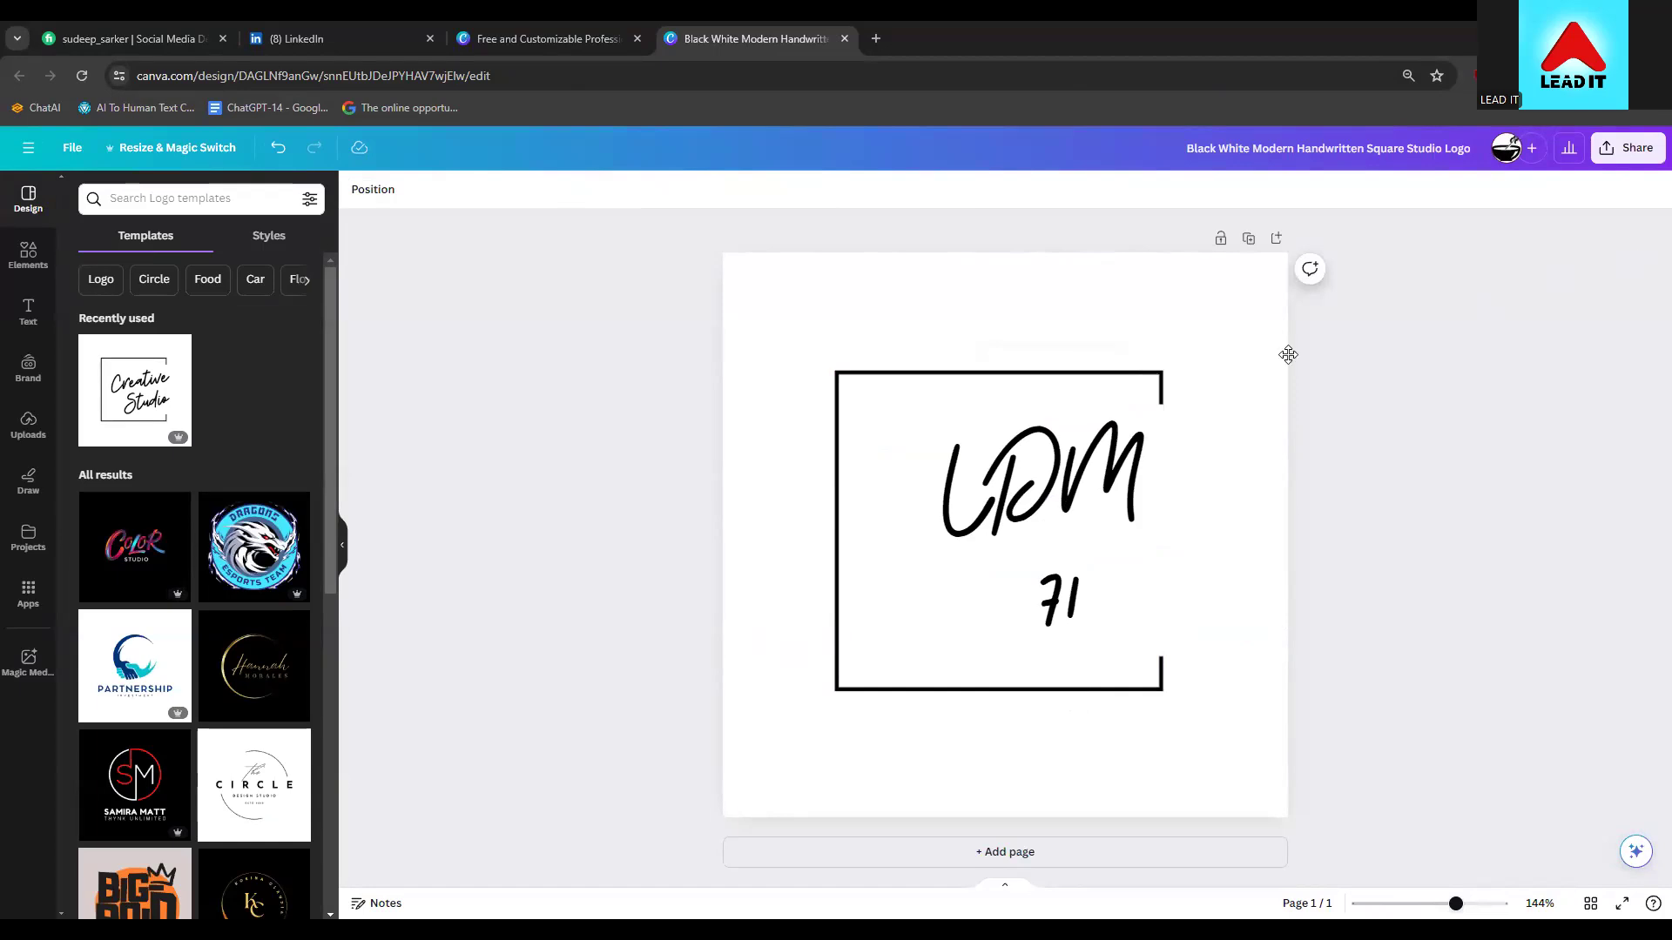
Download the LDM 71 logo design as a PNG file
click(1635, 150)
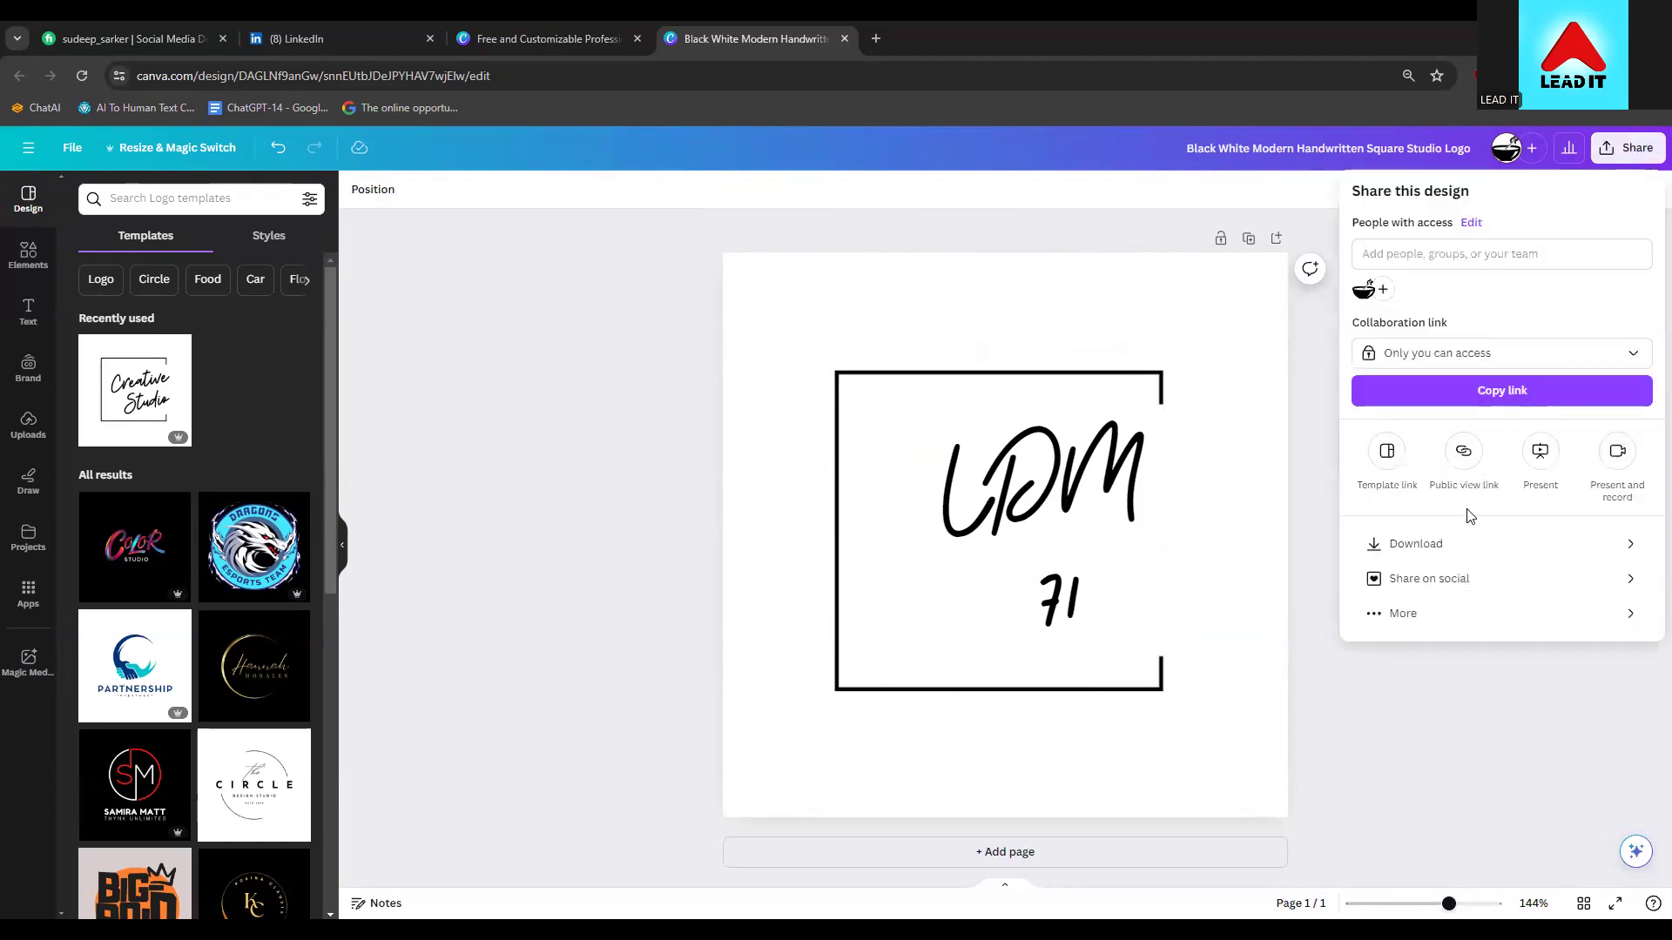
click(1428, 542)
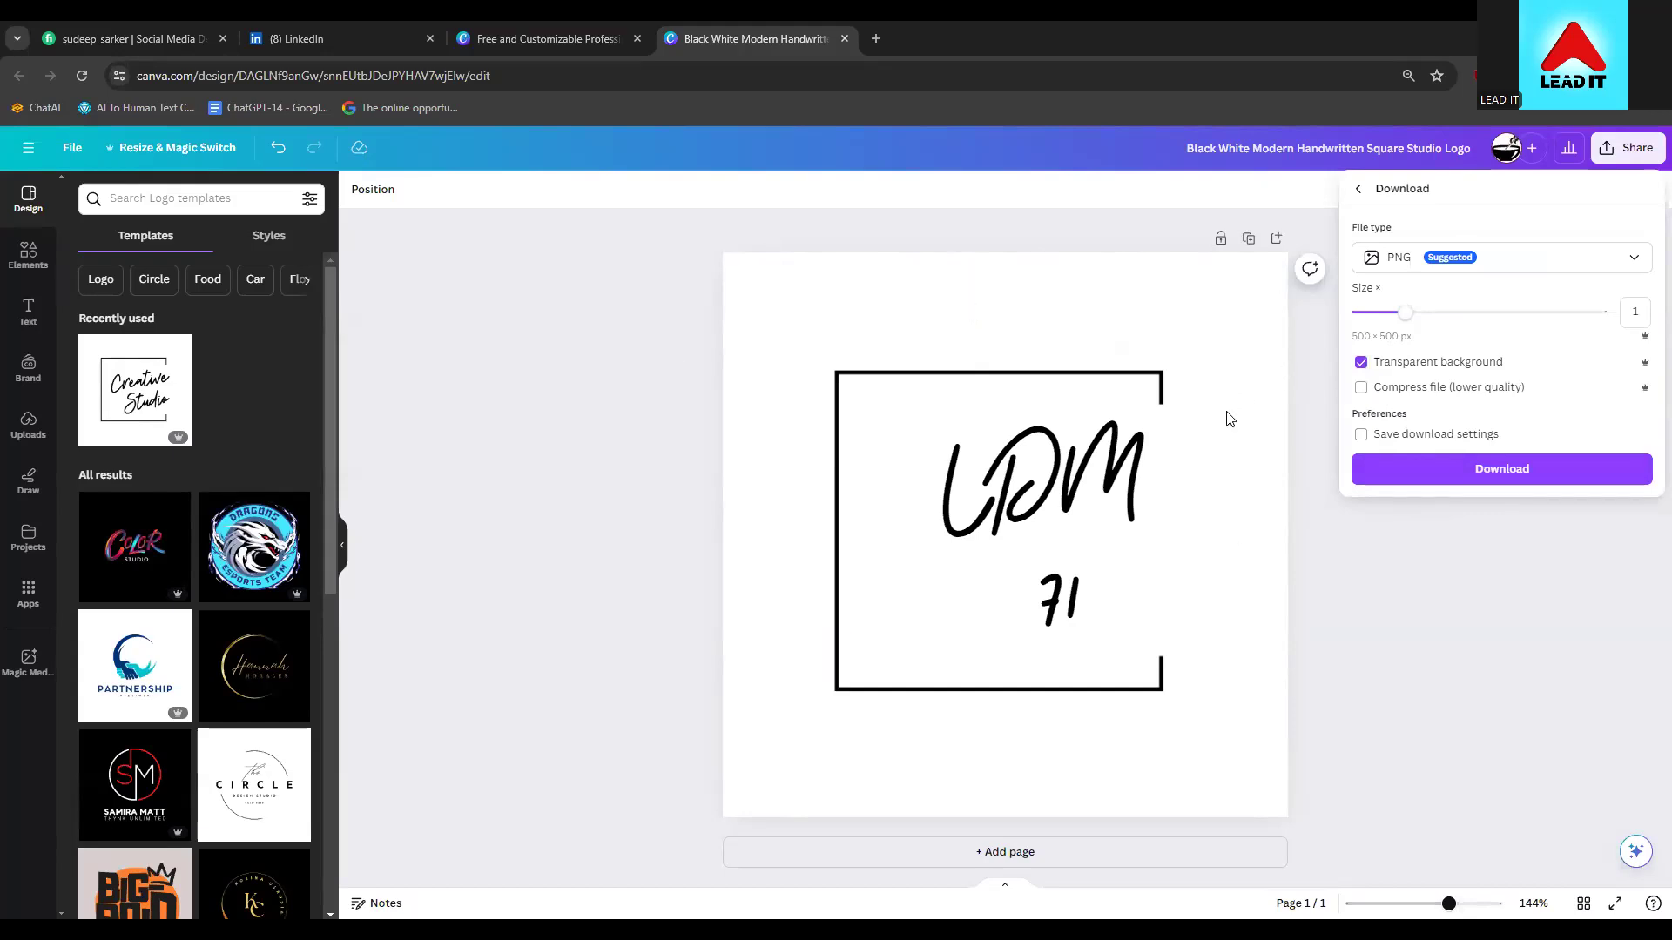
click(1485, 470)
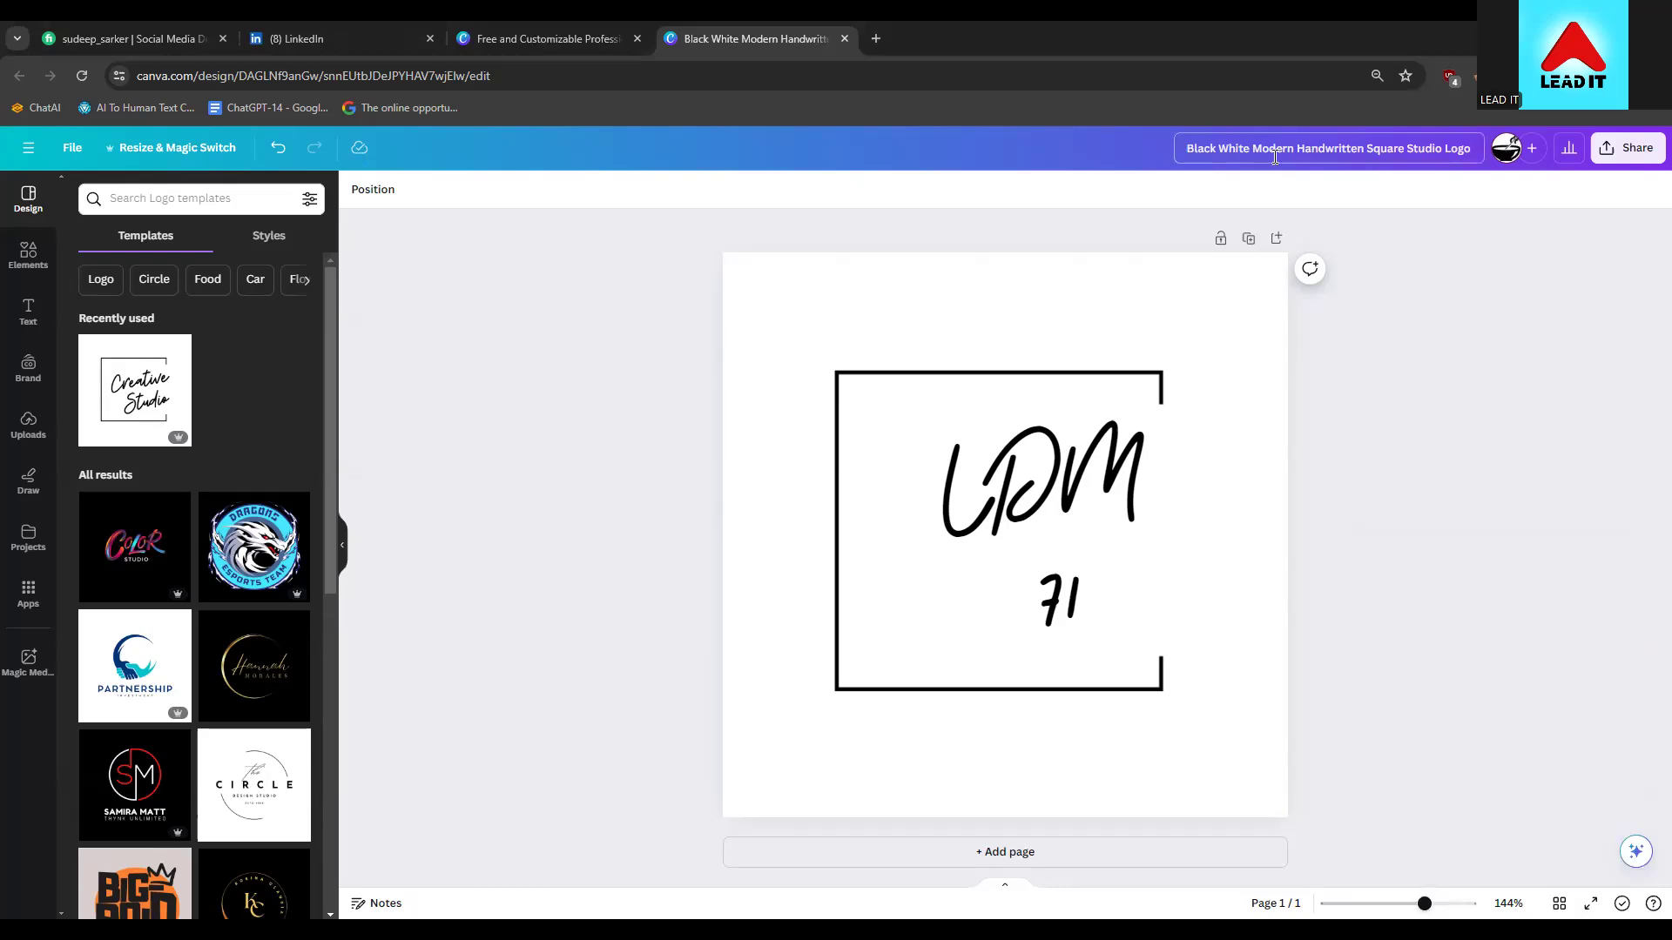
click(209, 56)
Upload 'Black White Modern Handwritten Square Studio Logo.png' as the ldm-71 page logo
click(304, 39)
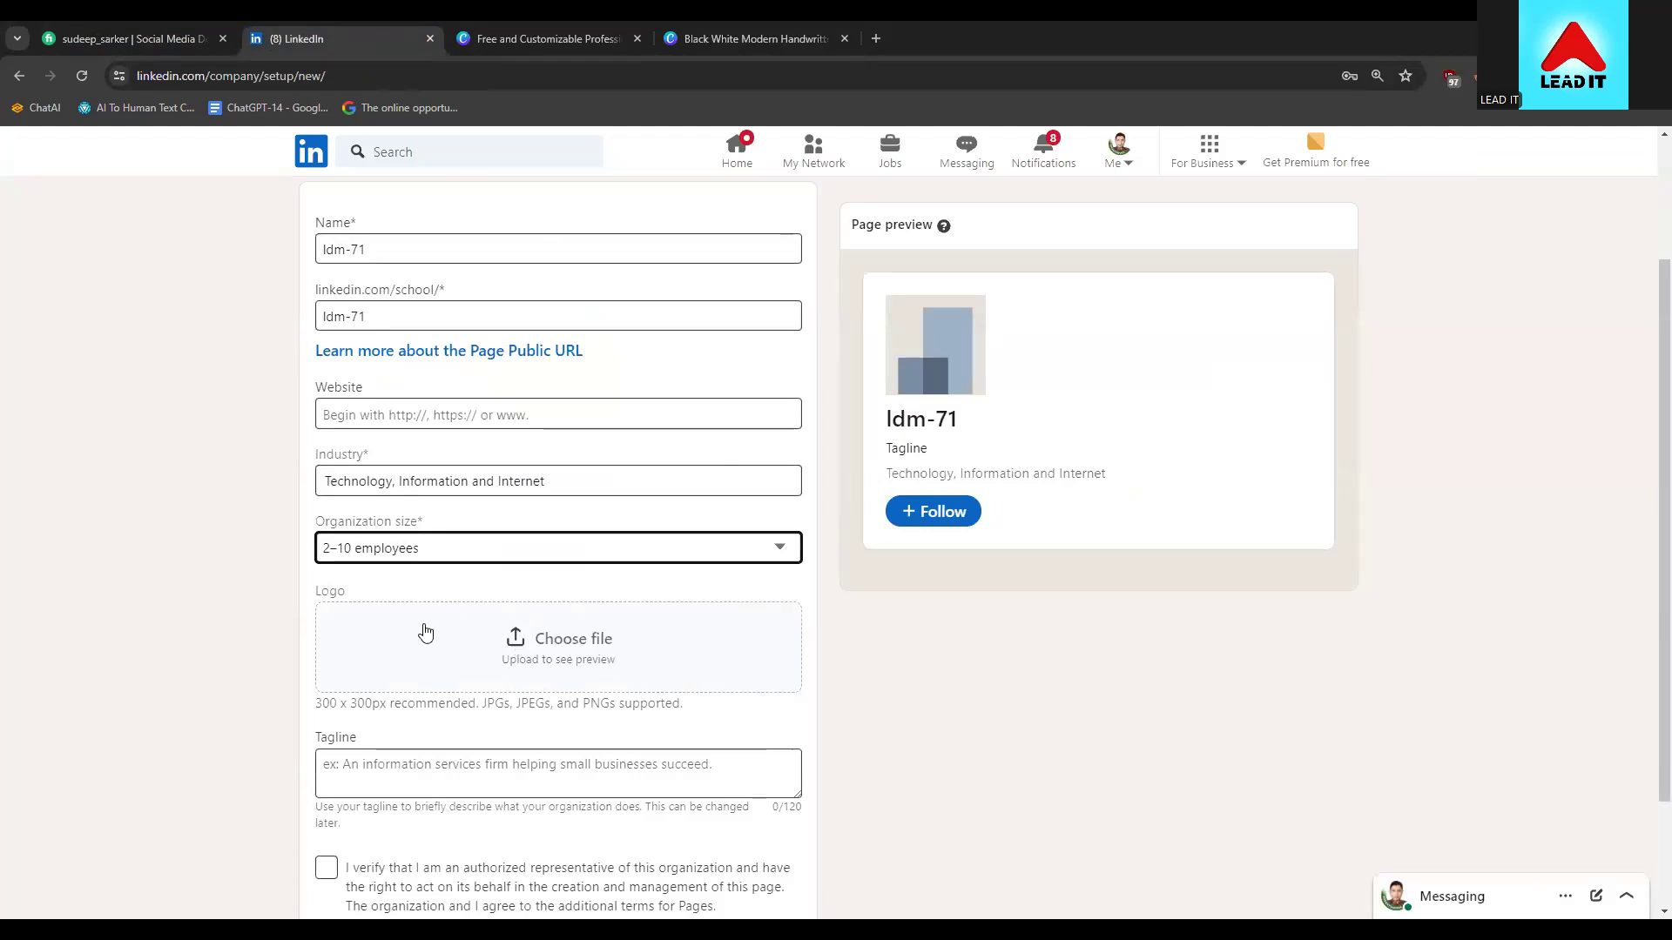
click(549, 664)
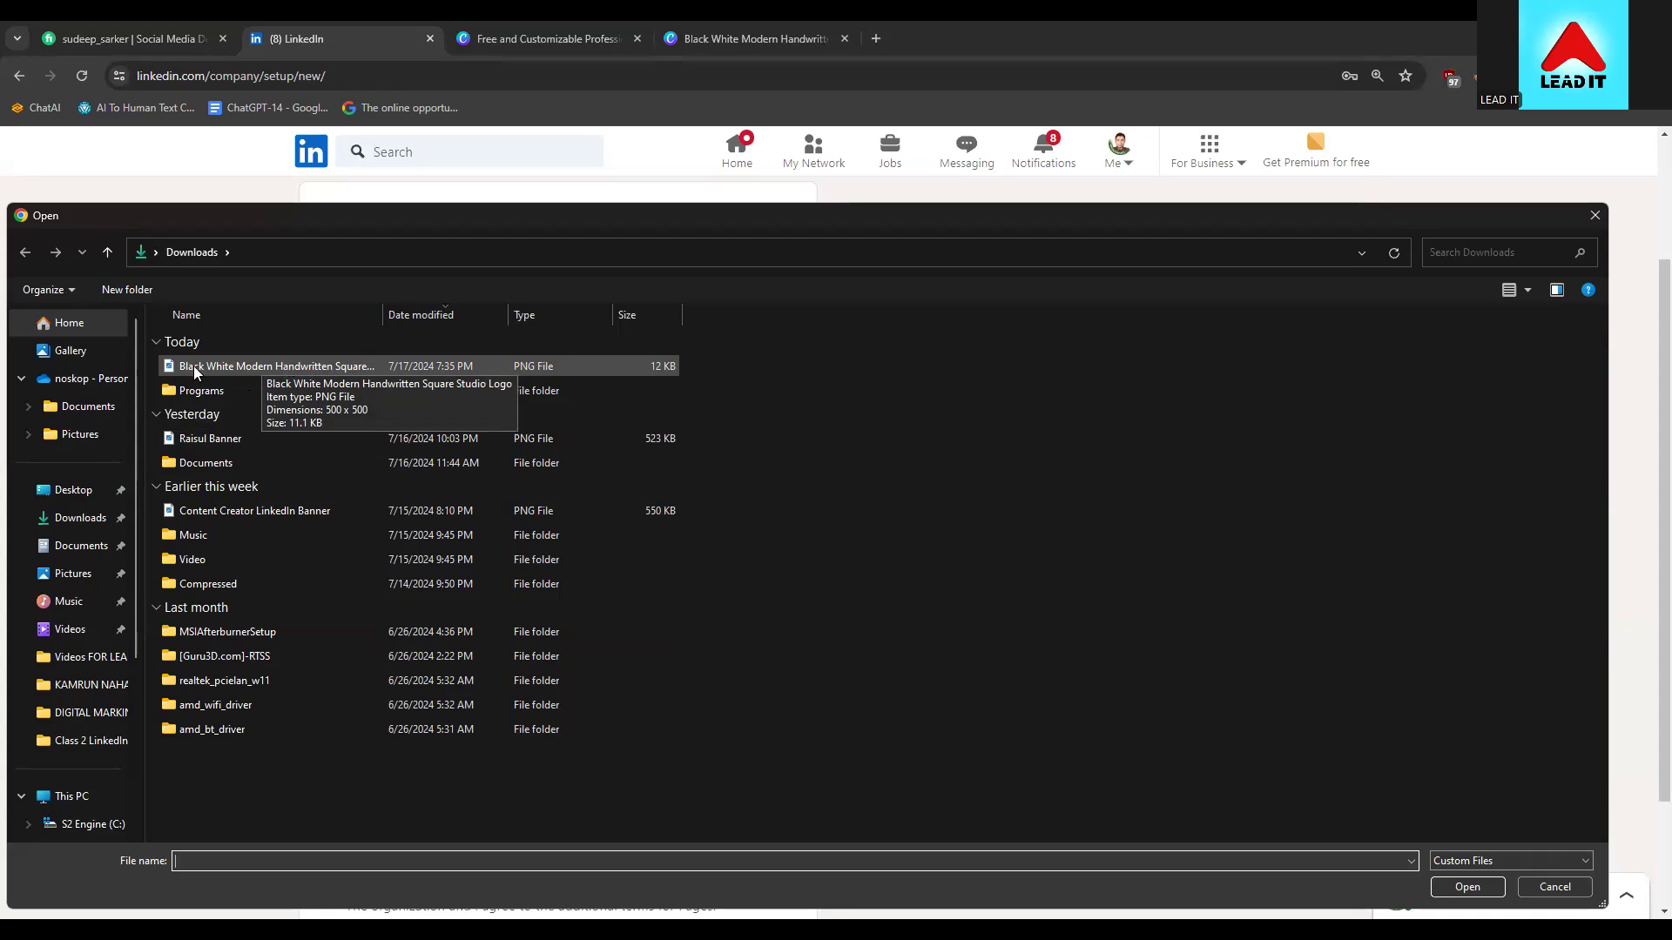
click(249, 367)
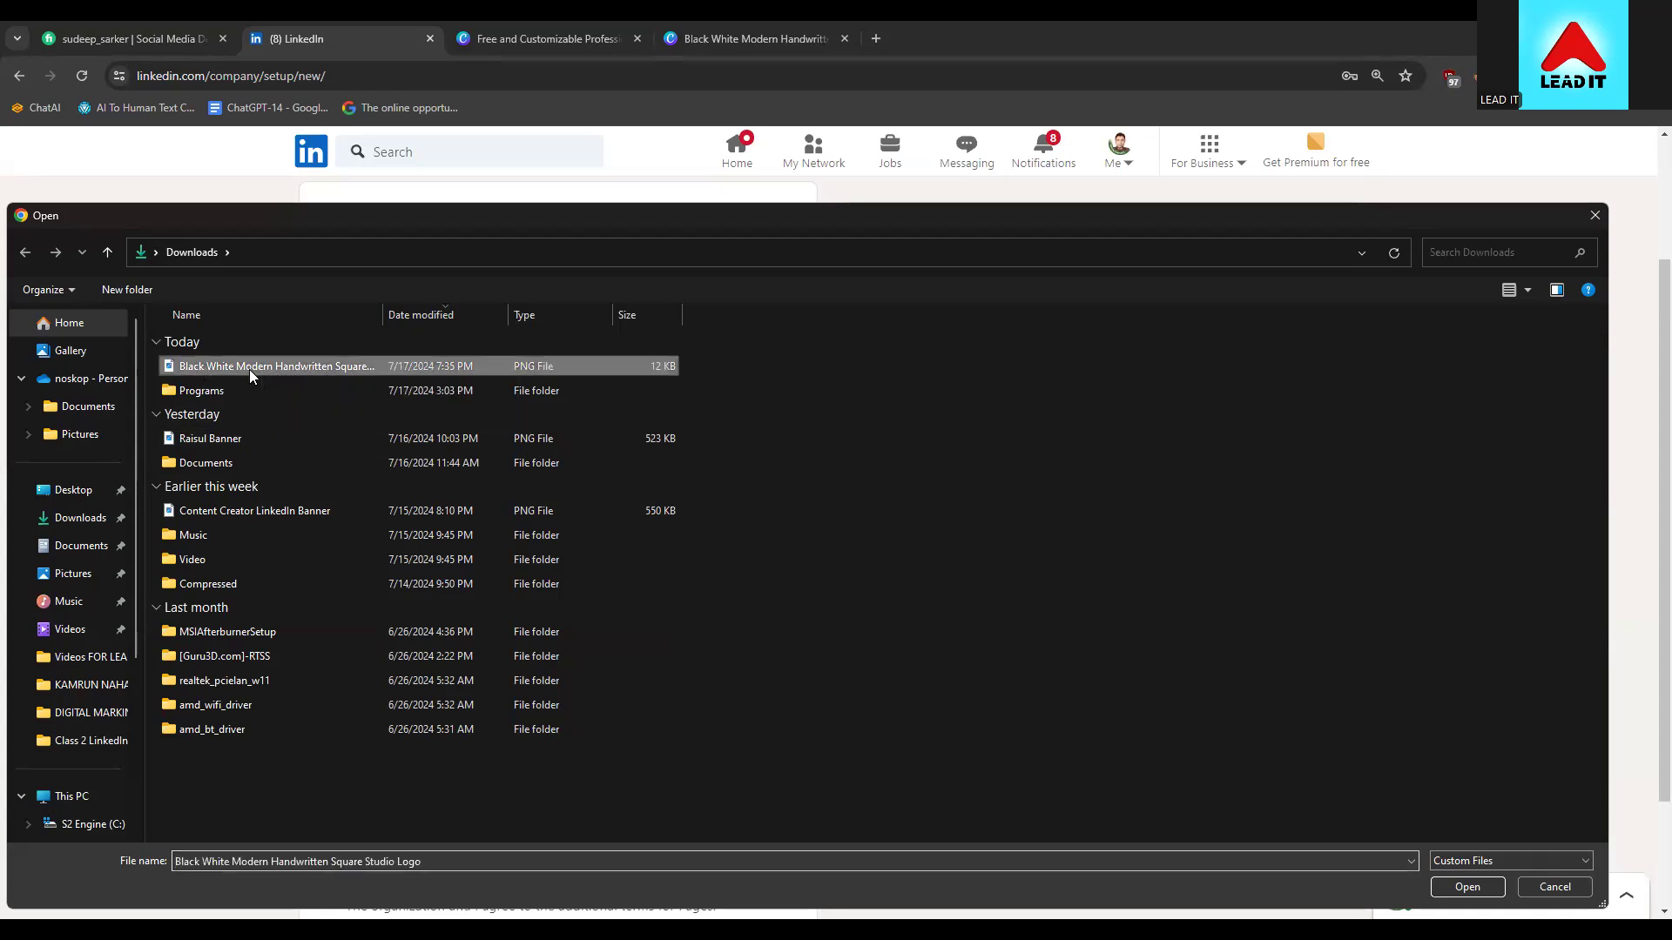
double_click(249, 367)
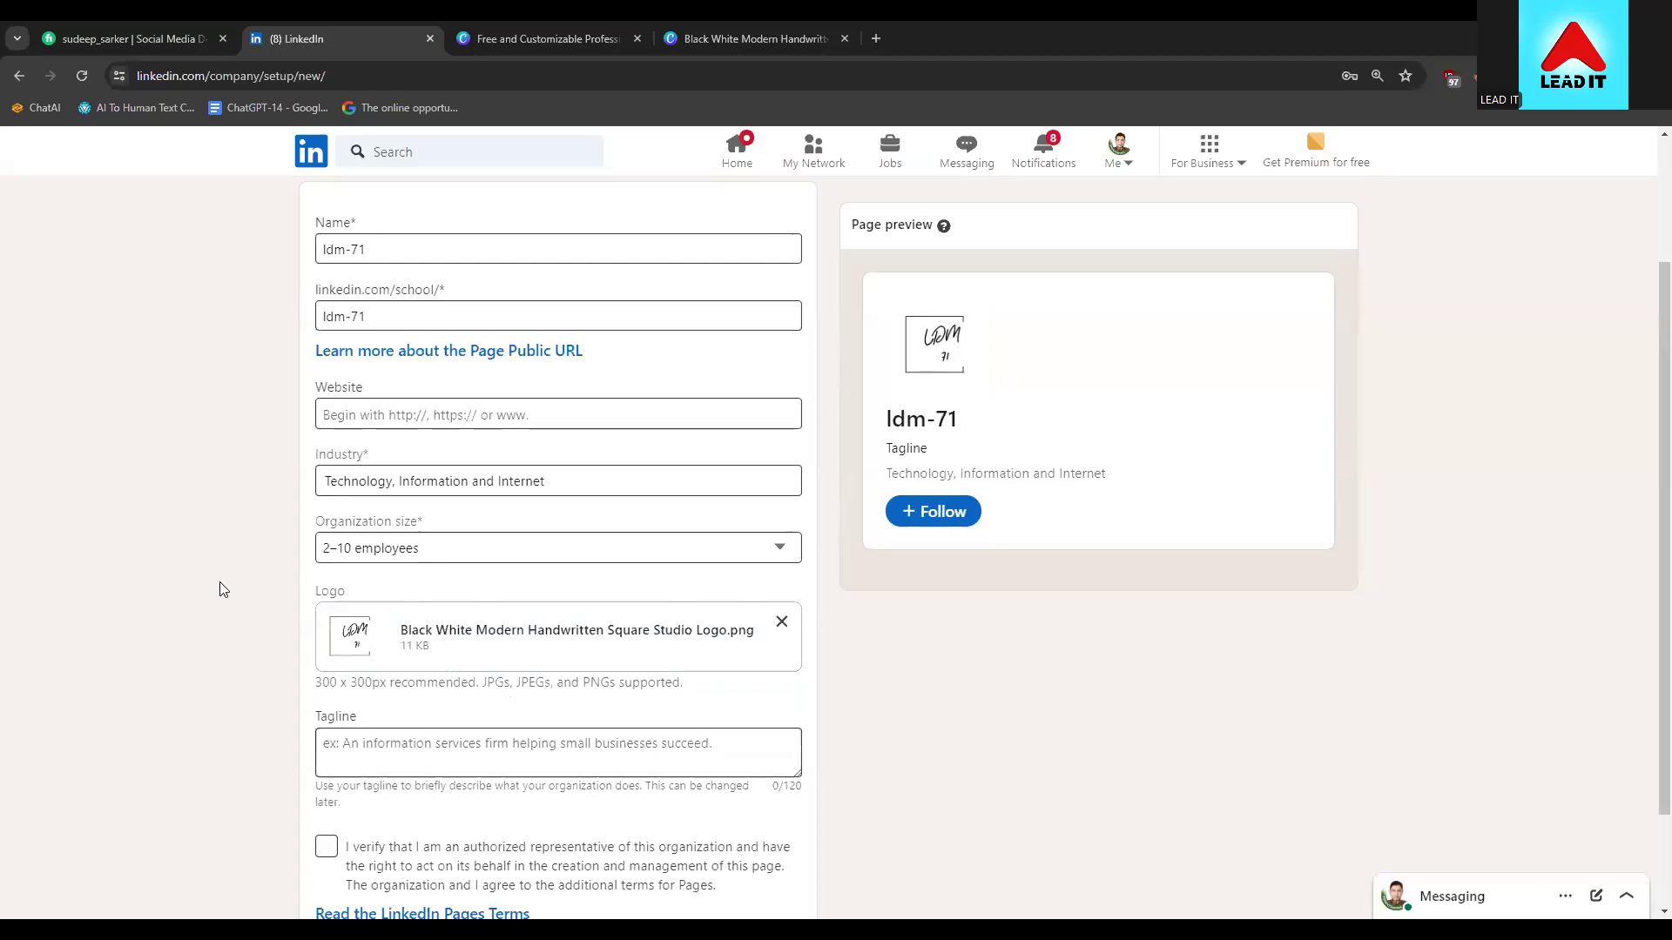
scroll(219, 582, down, 2)
Start the tagline with 'Enlighten', correcting its spelling from the suggestions
click(357, 619)
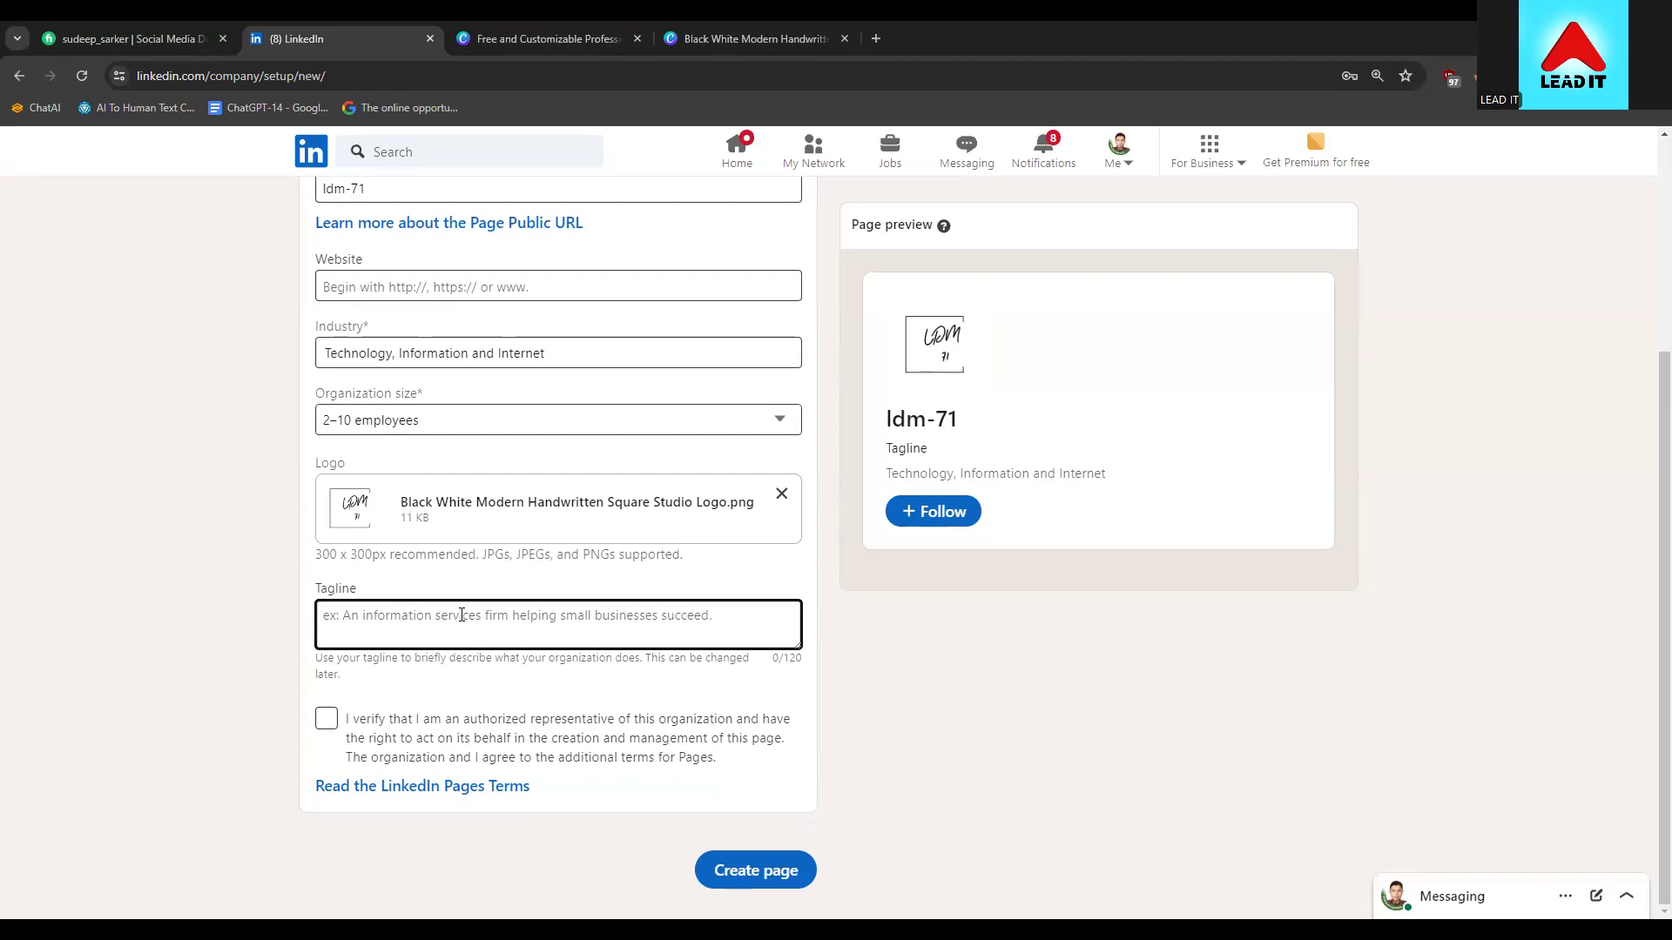
text(Eng)
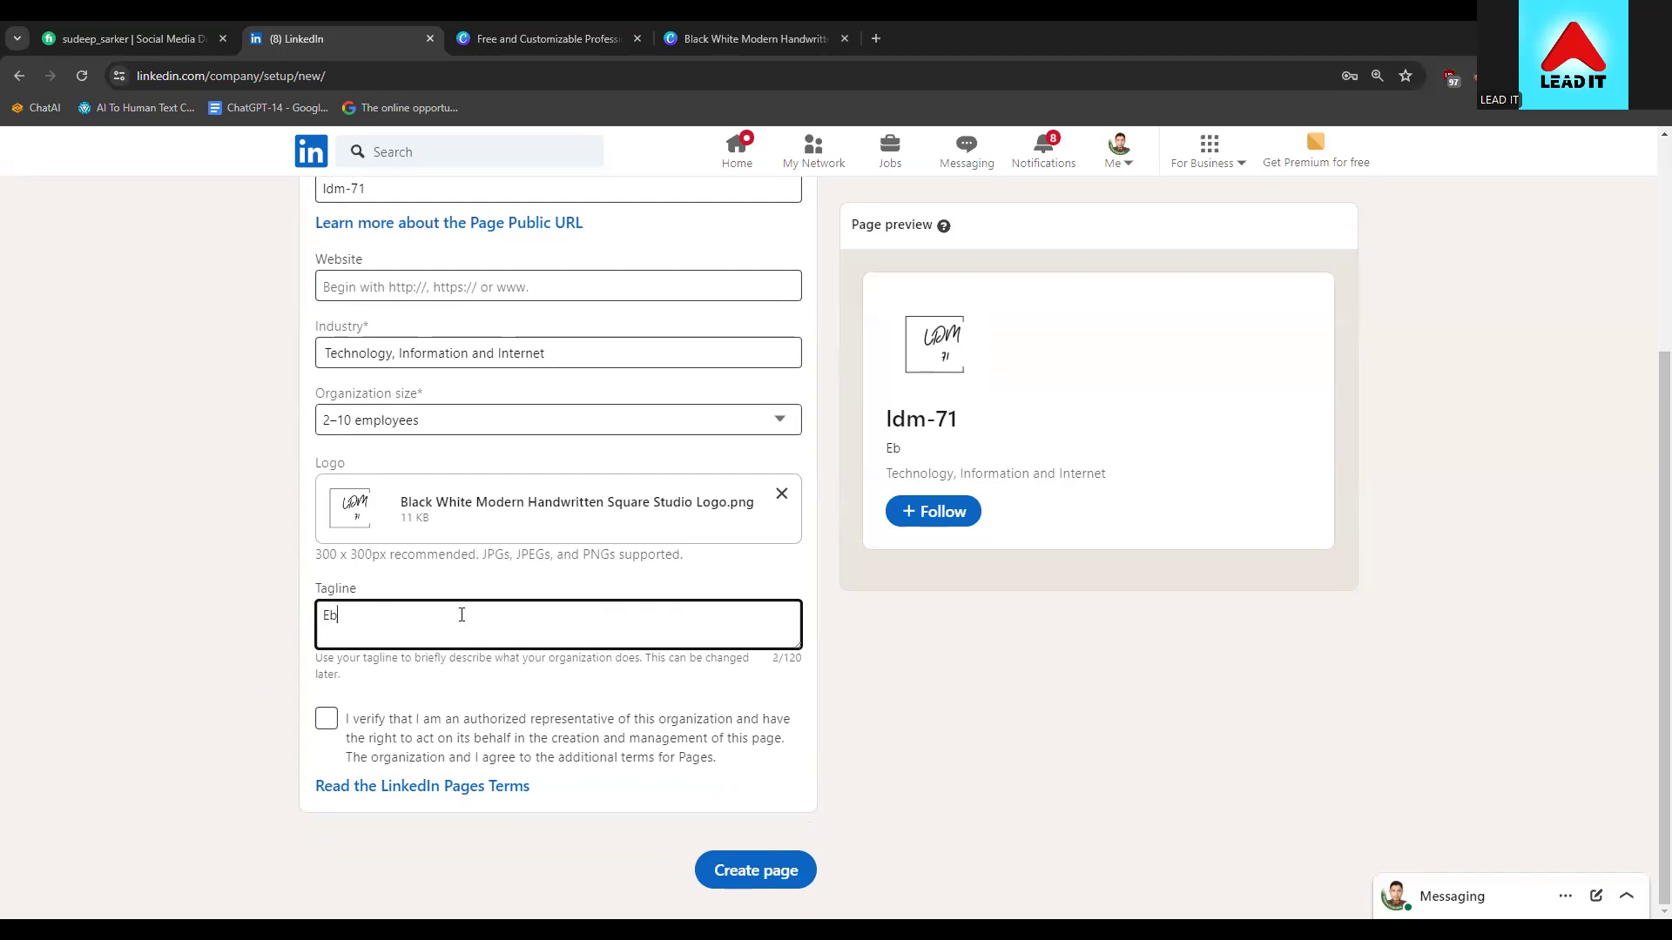
text(lighe)
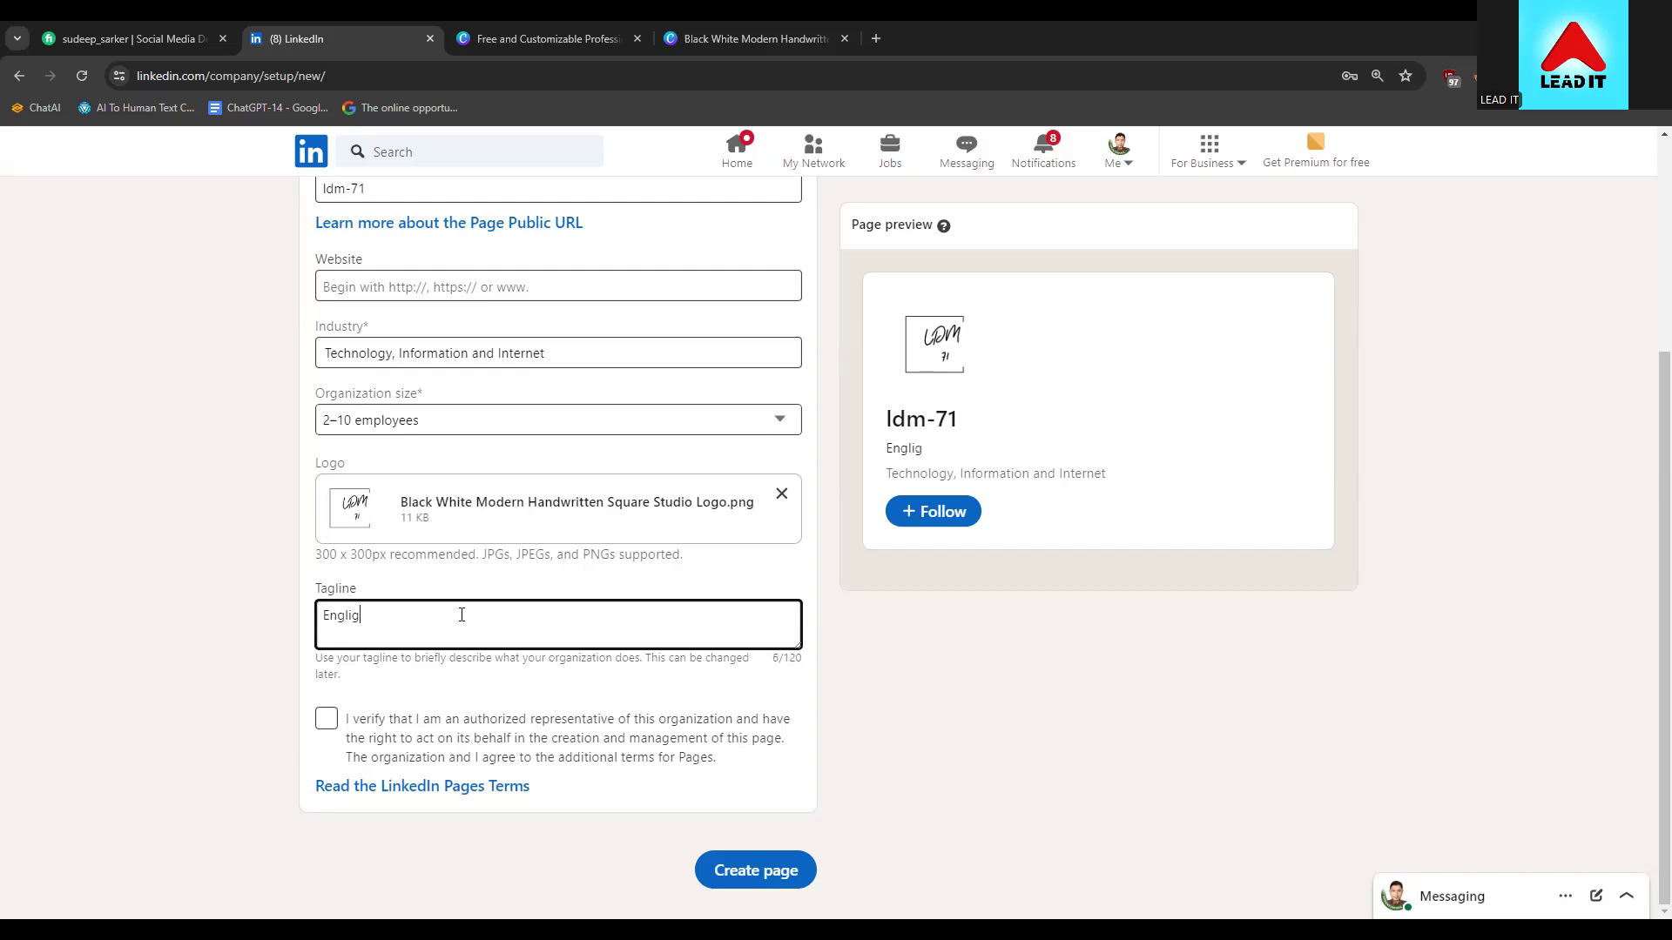
key(BackSpace)
key(BackSpace)
key(BackSpace)
key(BackSpace)
key(BackSpace)
key(BackSpace)
text(lighting)
right_click(325, 615)
click(468, 170)
Complete the tagline as 'Enlighten Freelancing to All' and tick the authorized-representative verification
text(Freelencing)
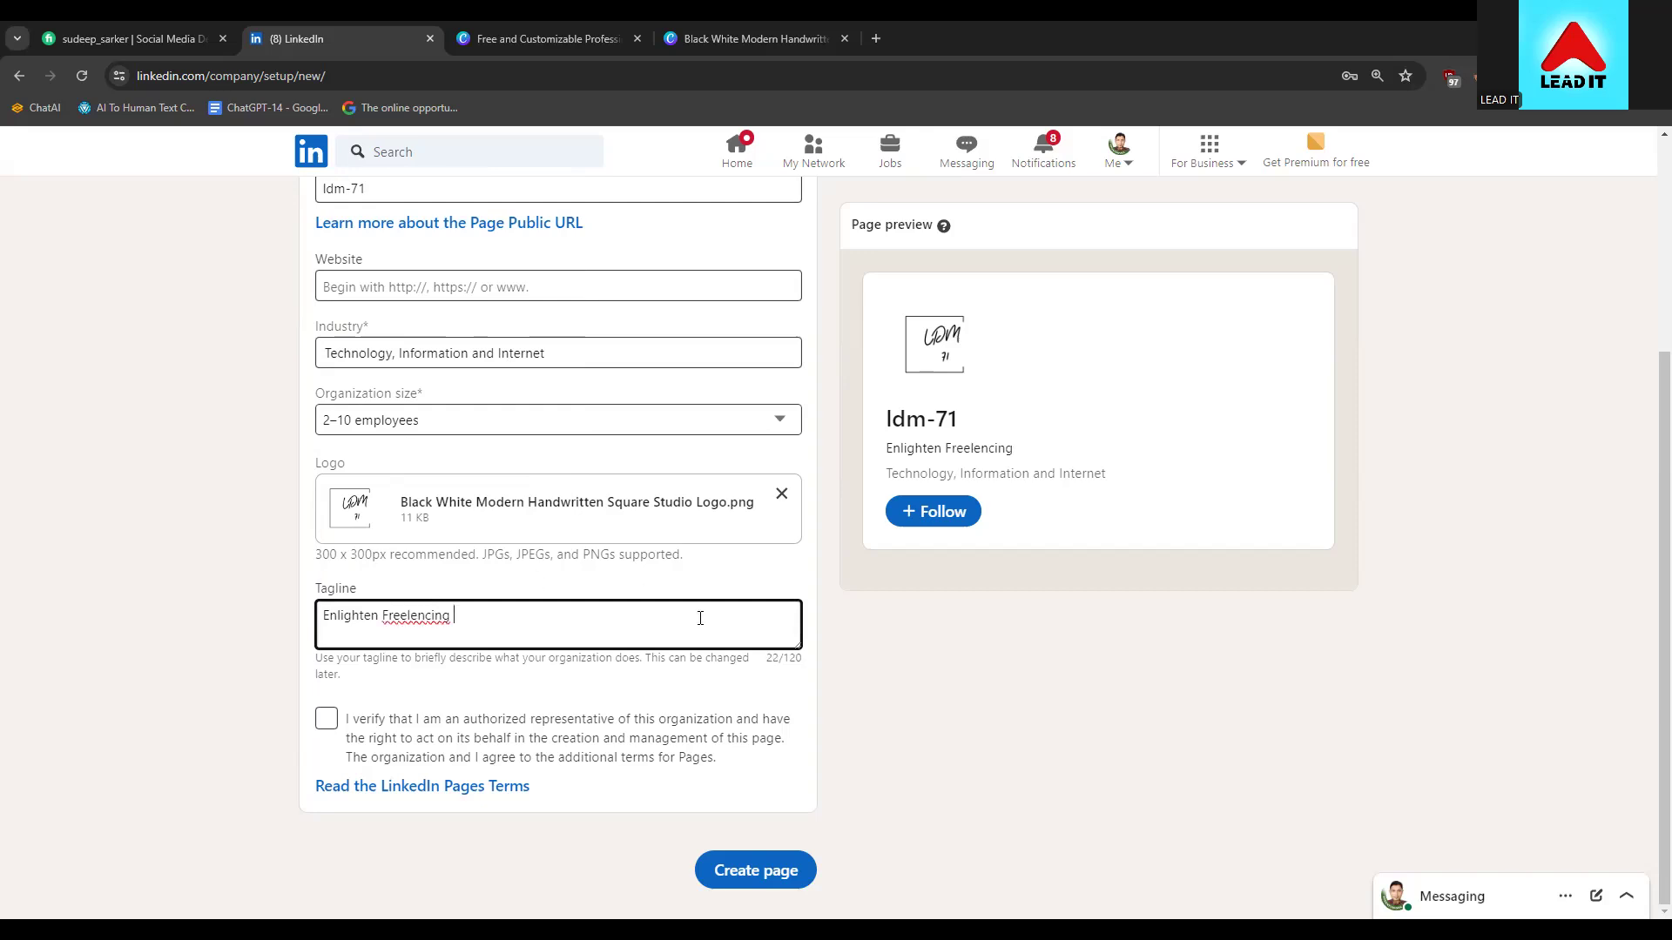
click(410, 615)
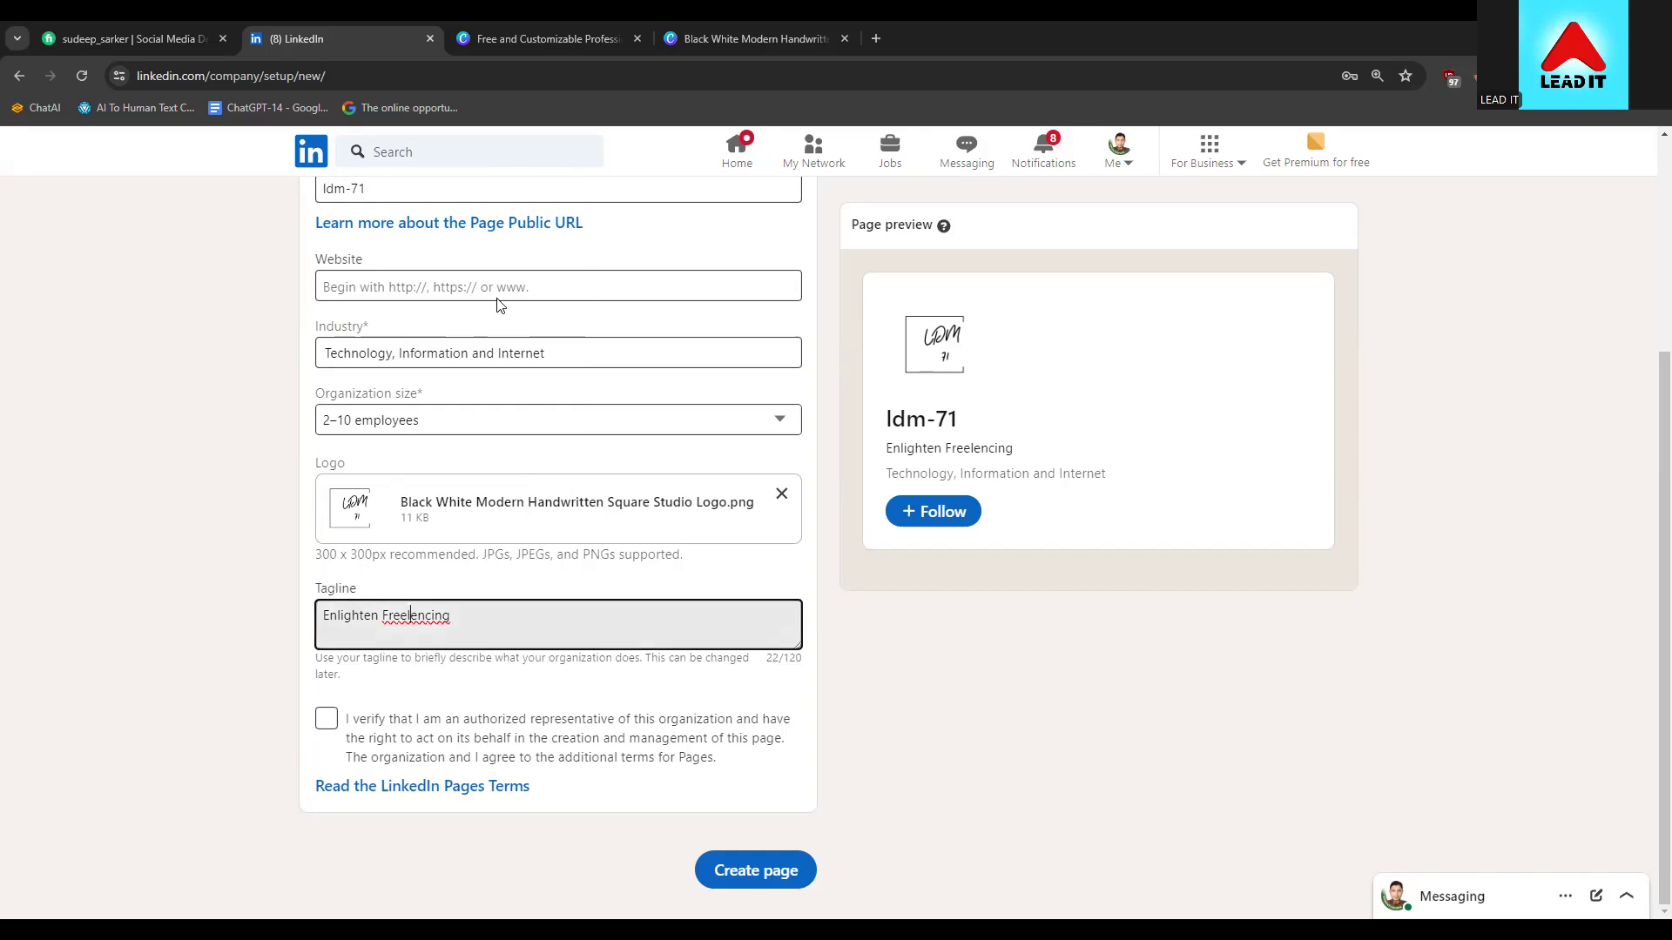
right_click(385, 615)
click(512, 188)
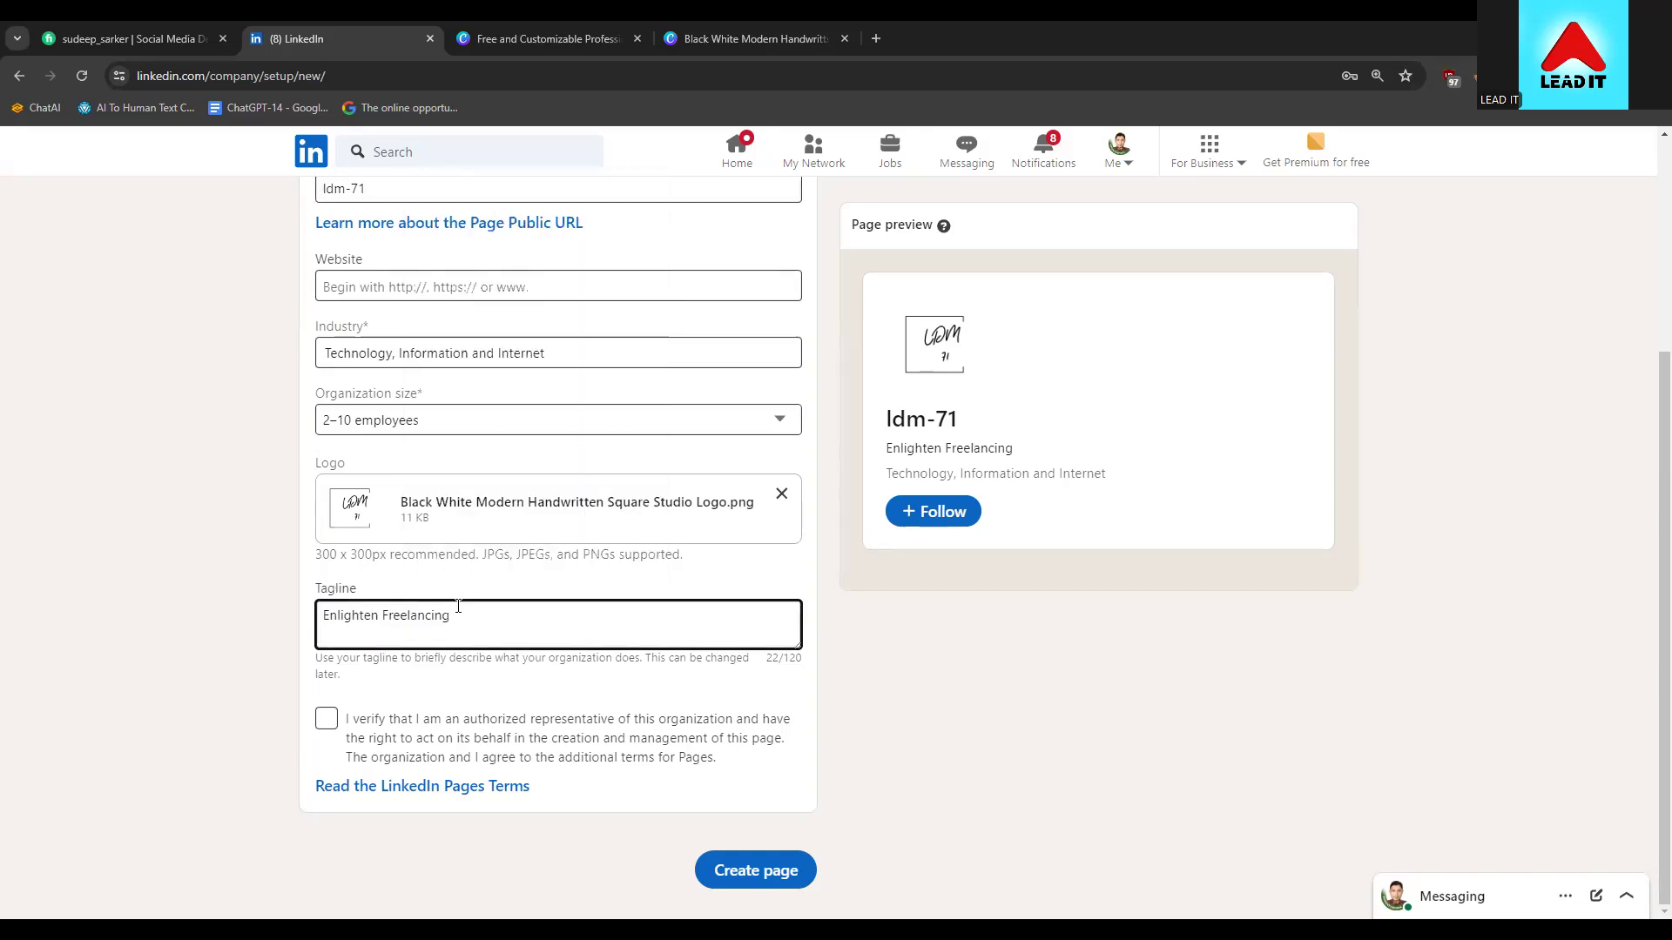
text(to all)
key(BackSpace)
key(BackSpace)
key(BackSpace)
text(All)
click(324, 719)
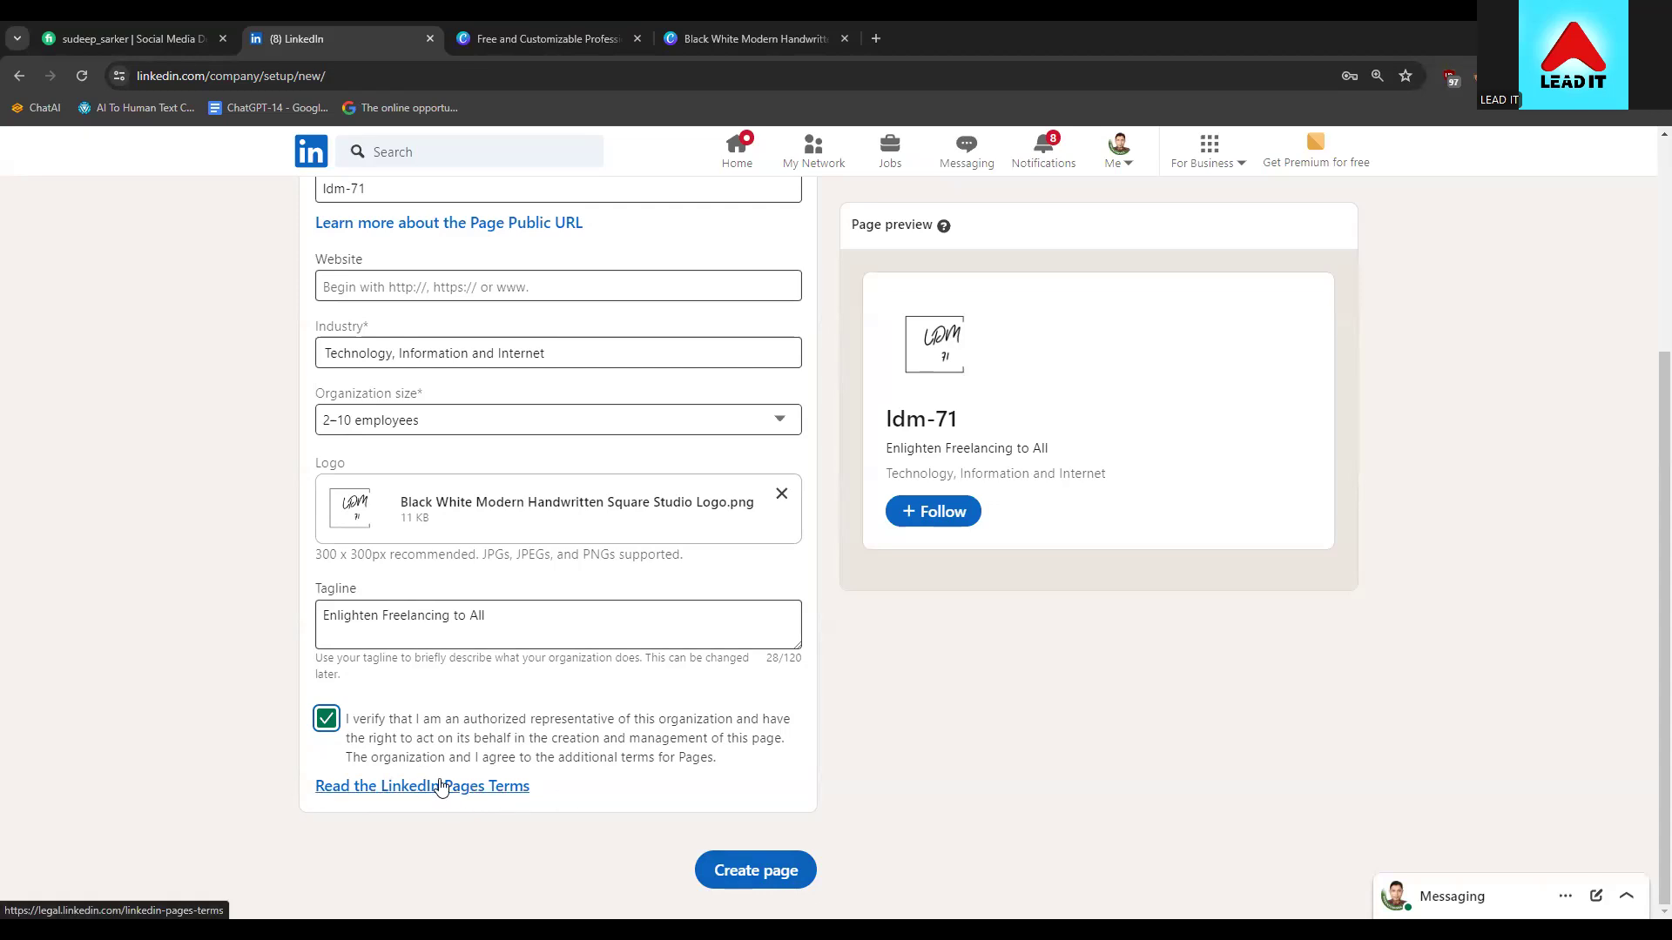
Create the ldm-71 LinkedIn page from the finished form
click(728, 868)
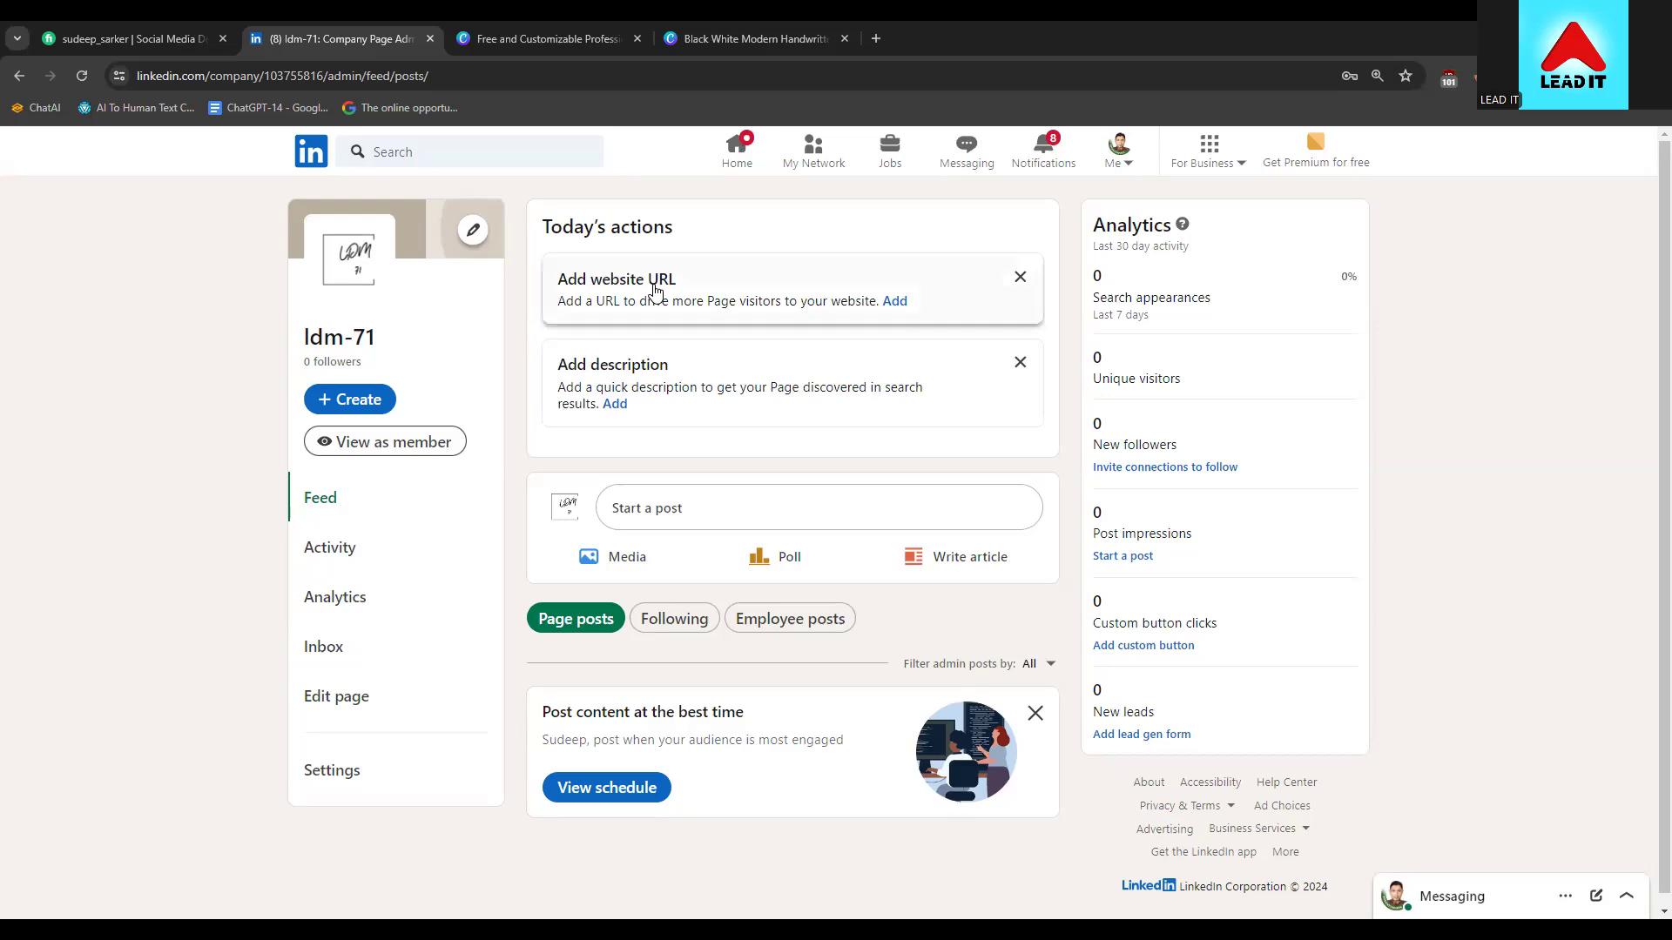
Mark the organization as having no website
click(656, 291)
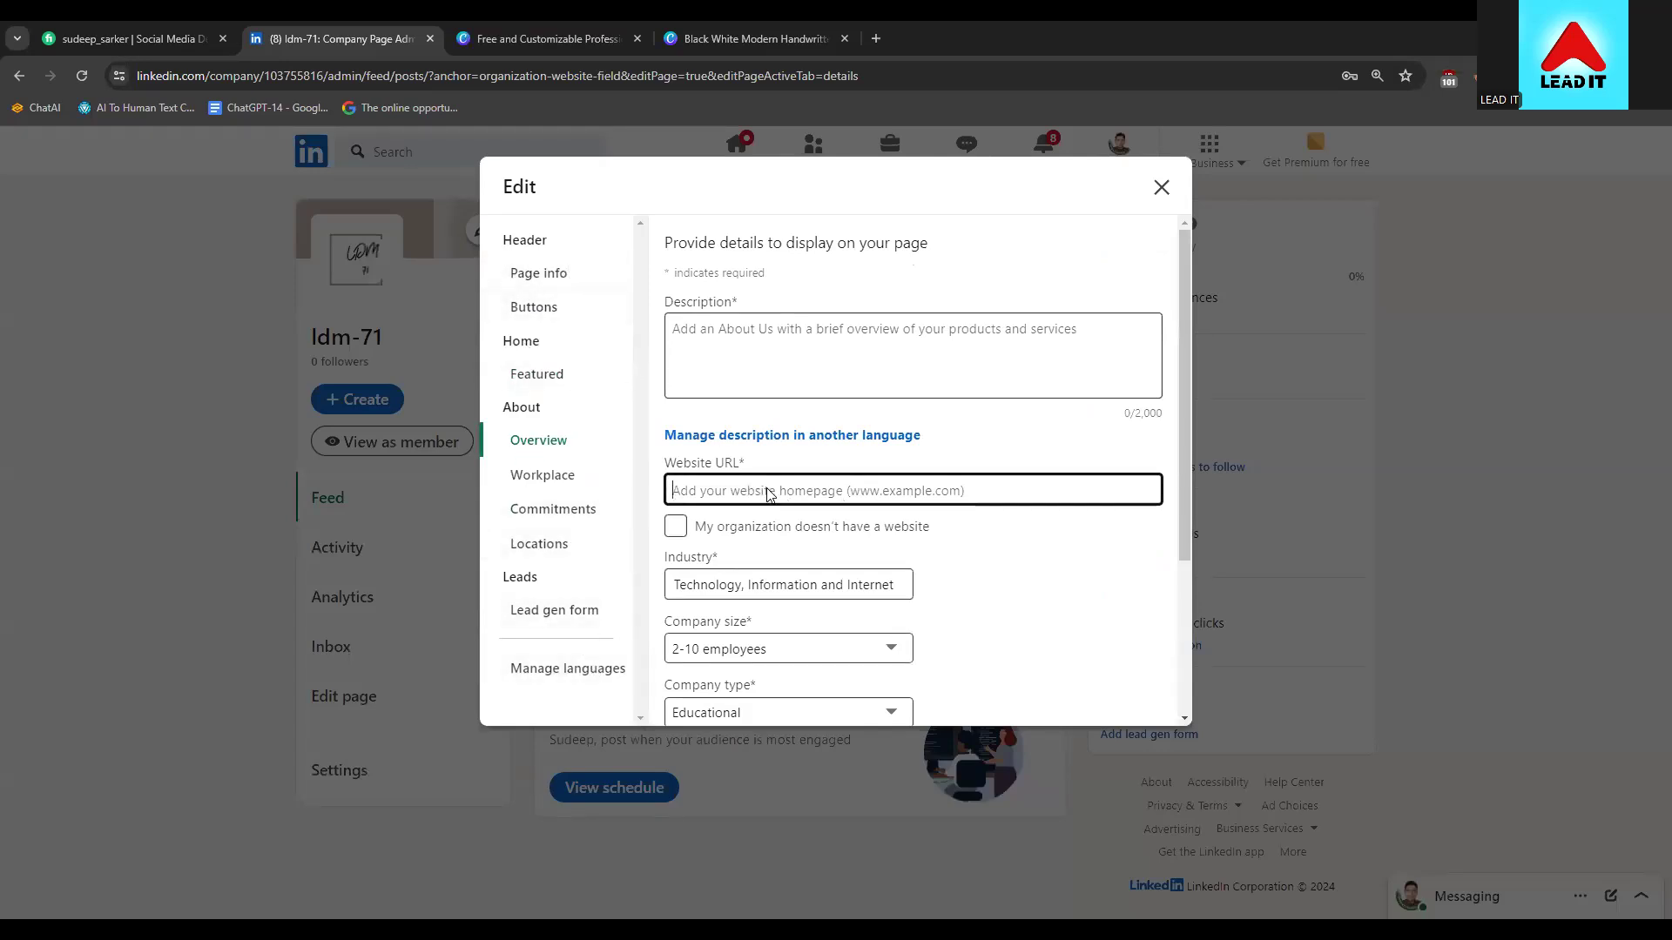
scroll(817, 634, down, 2)
scroll(817, 634, up, 2)
scroll(677, 525, down, 1)
click(670, 433)
click(676, 456)
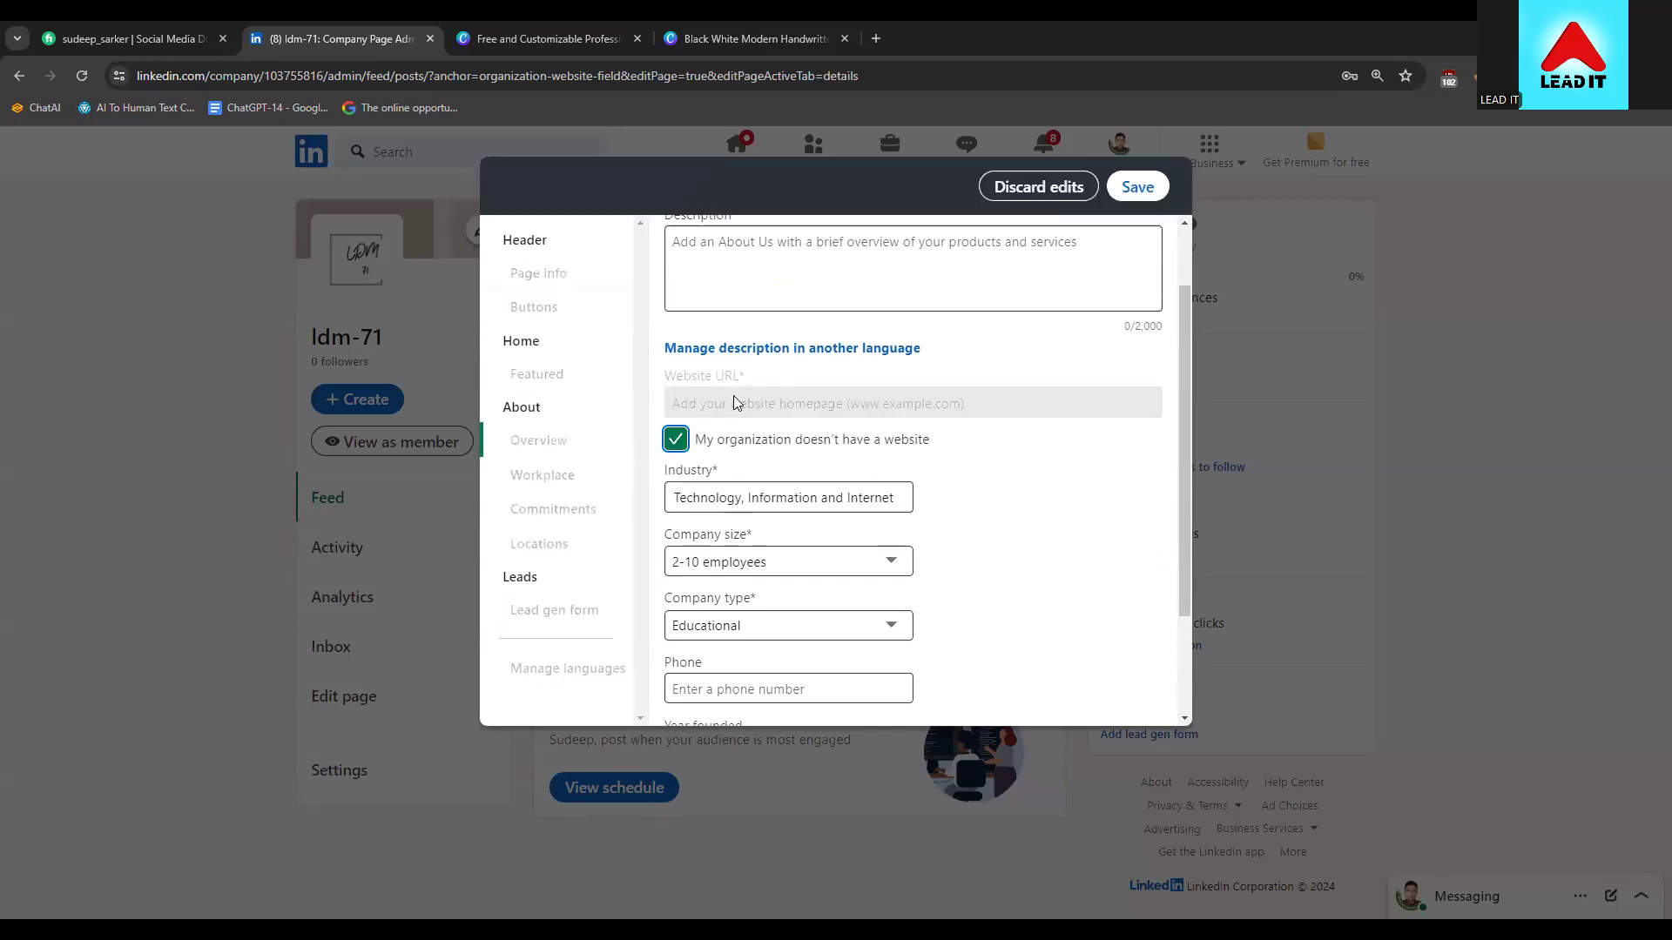
click(676, 440)
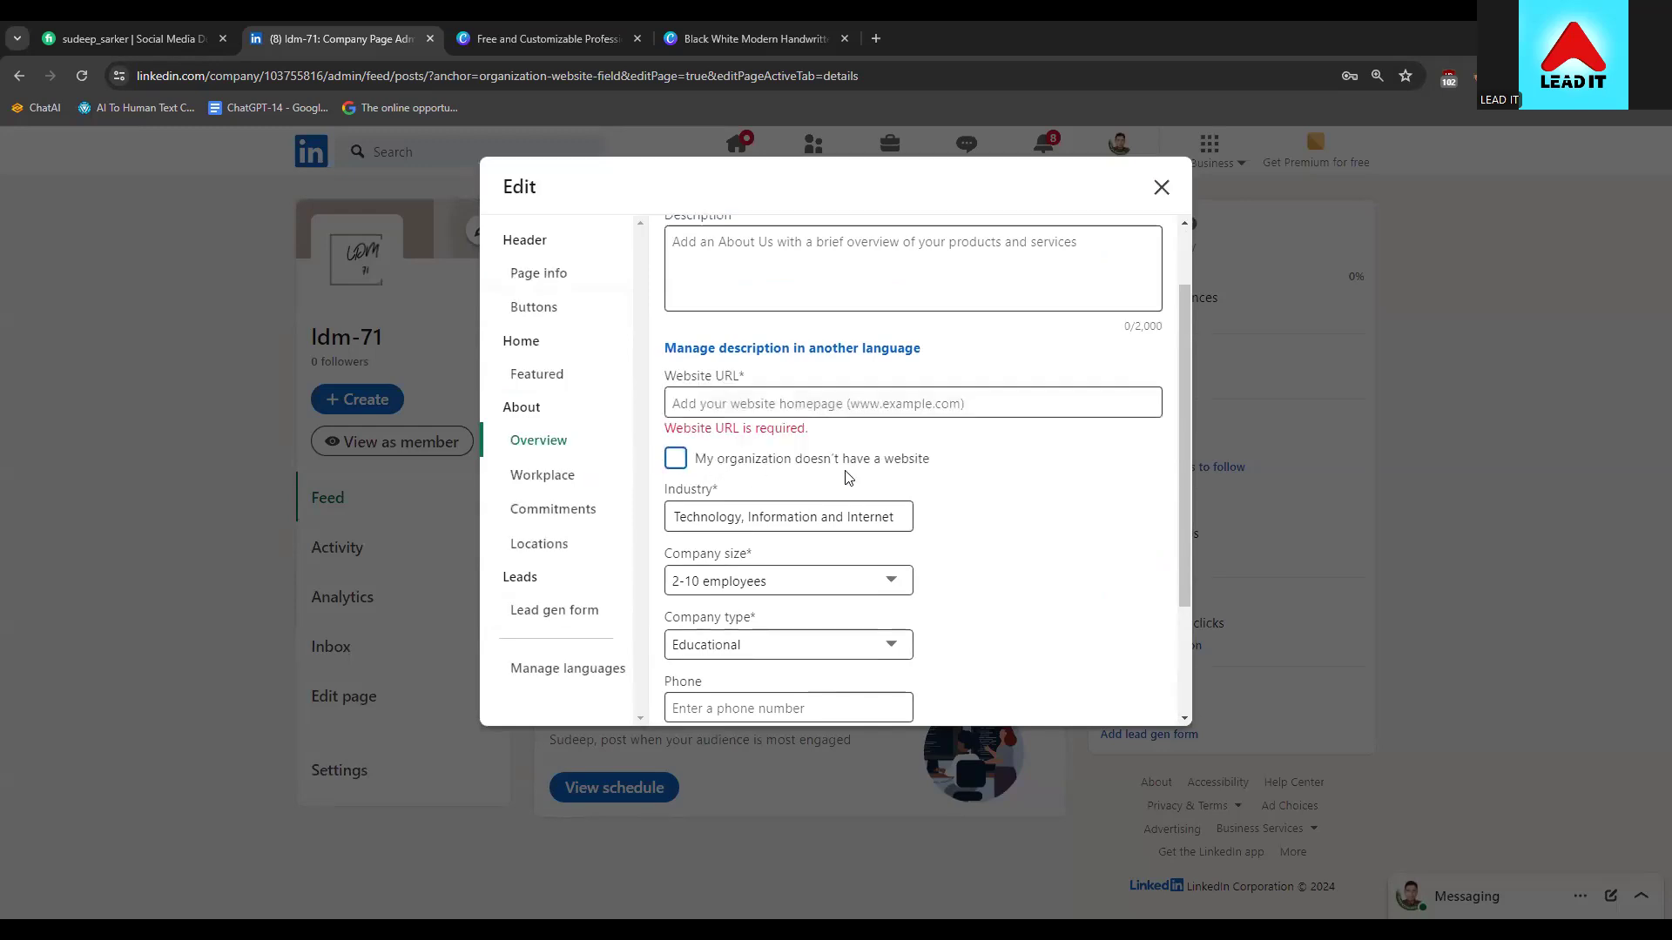
click(682, 461)
scroll(884, 430, down, 1)
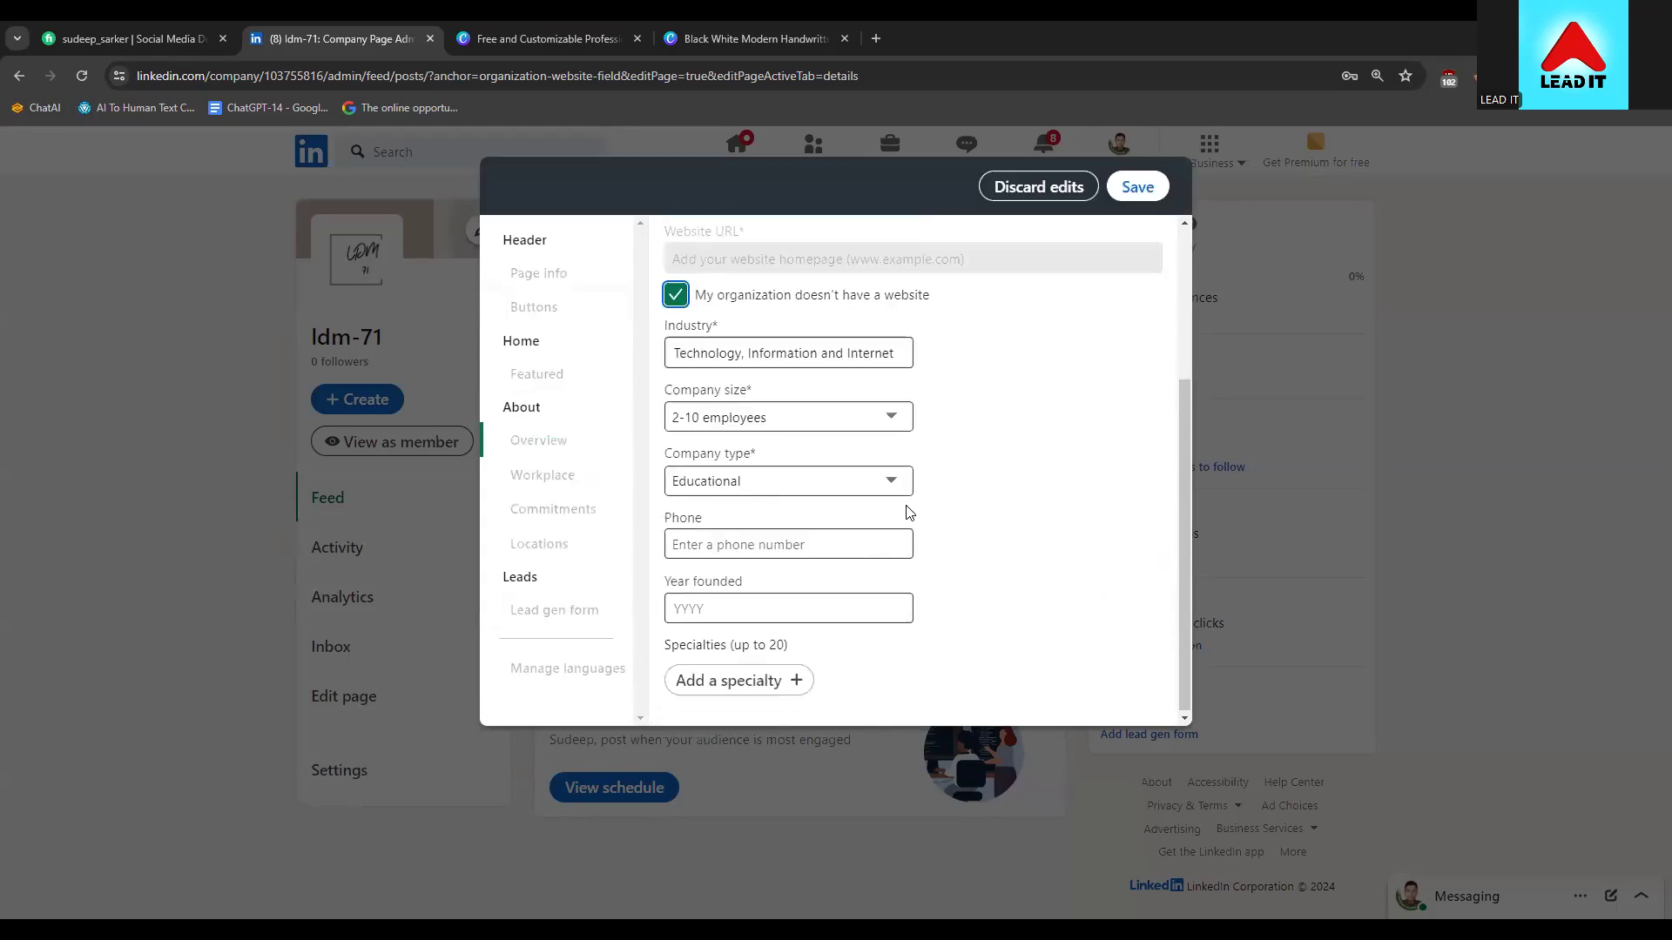
scroll(854, 515, up, 3)
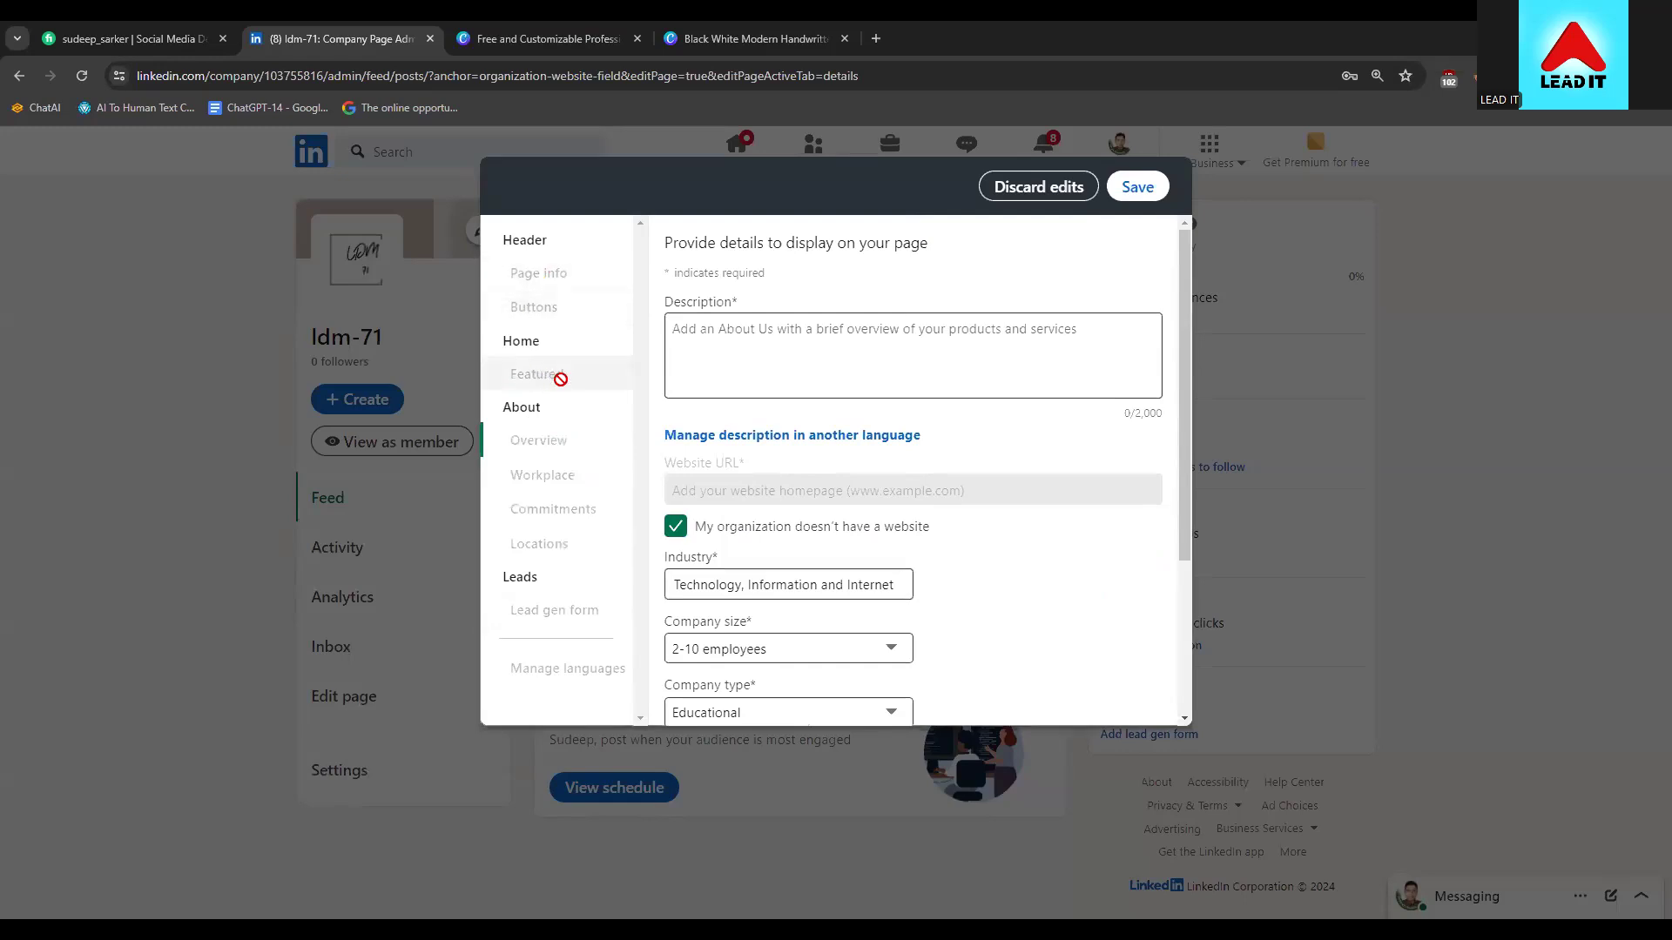
Write a description presenting LDM-71 as an IT education company teaching freelancing, and save it
click(1137, 184)
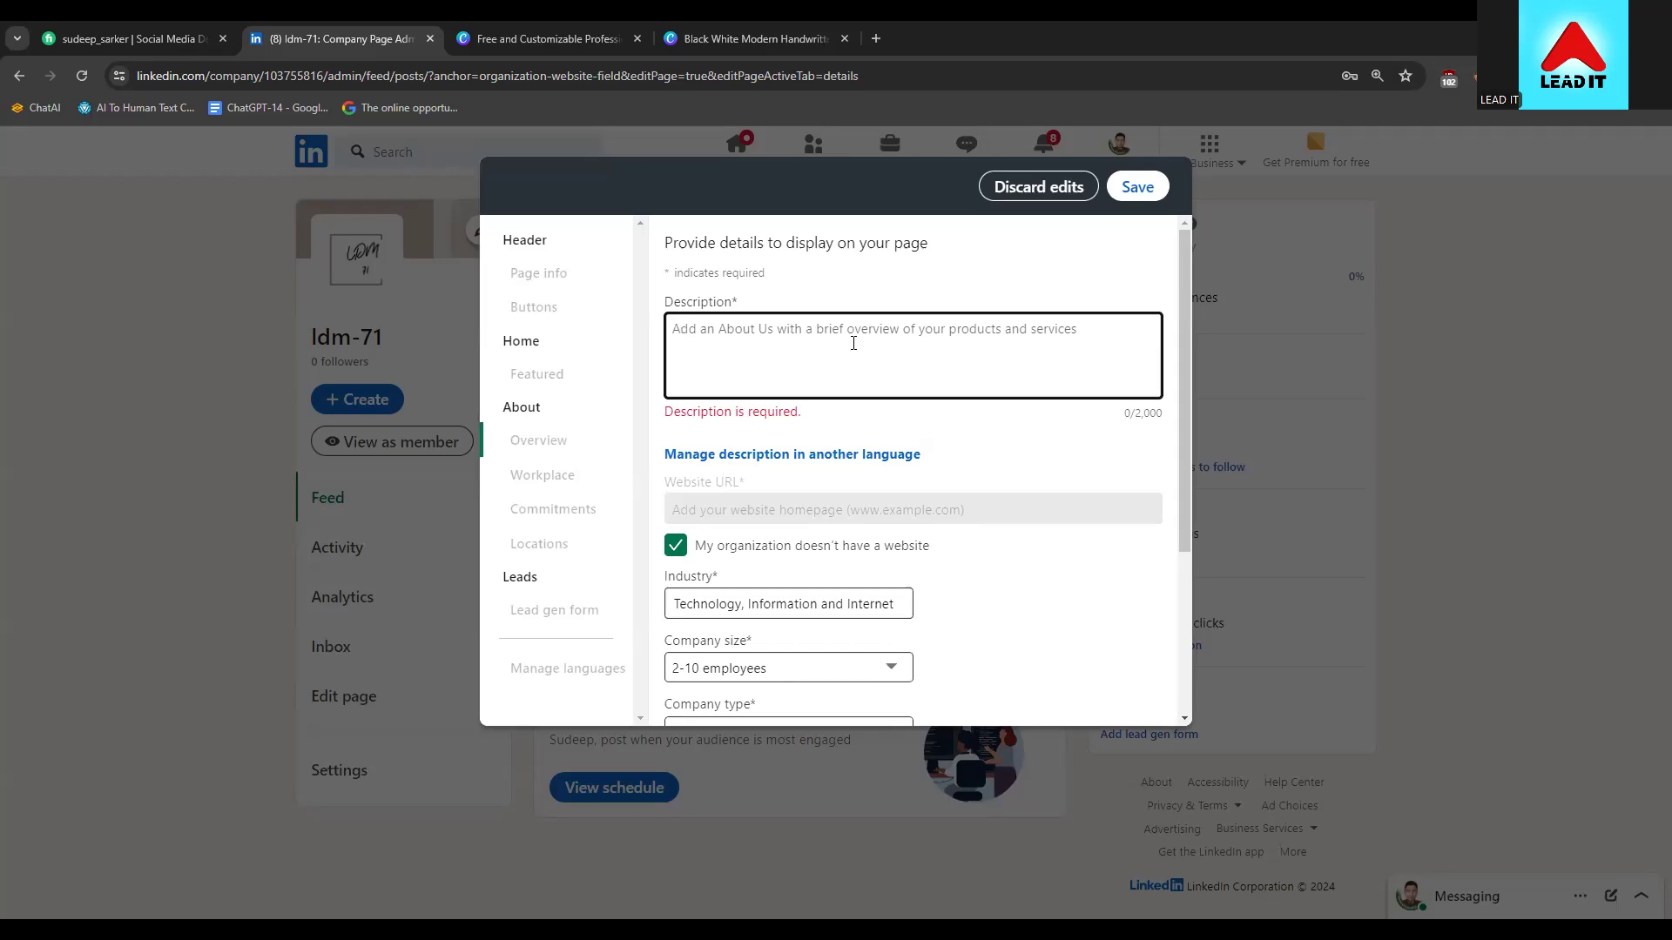
text(L)
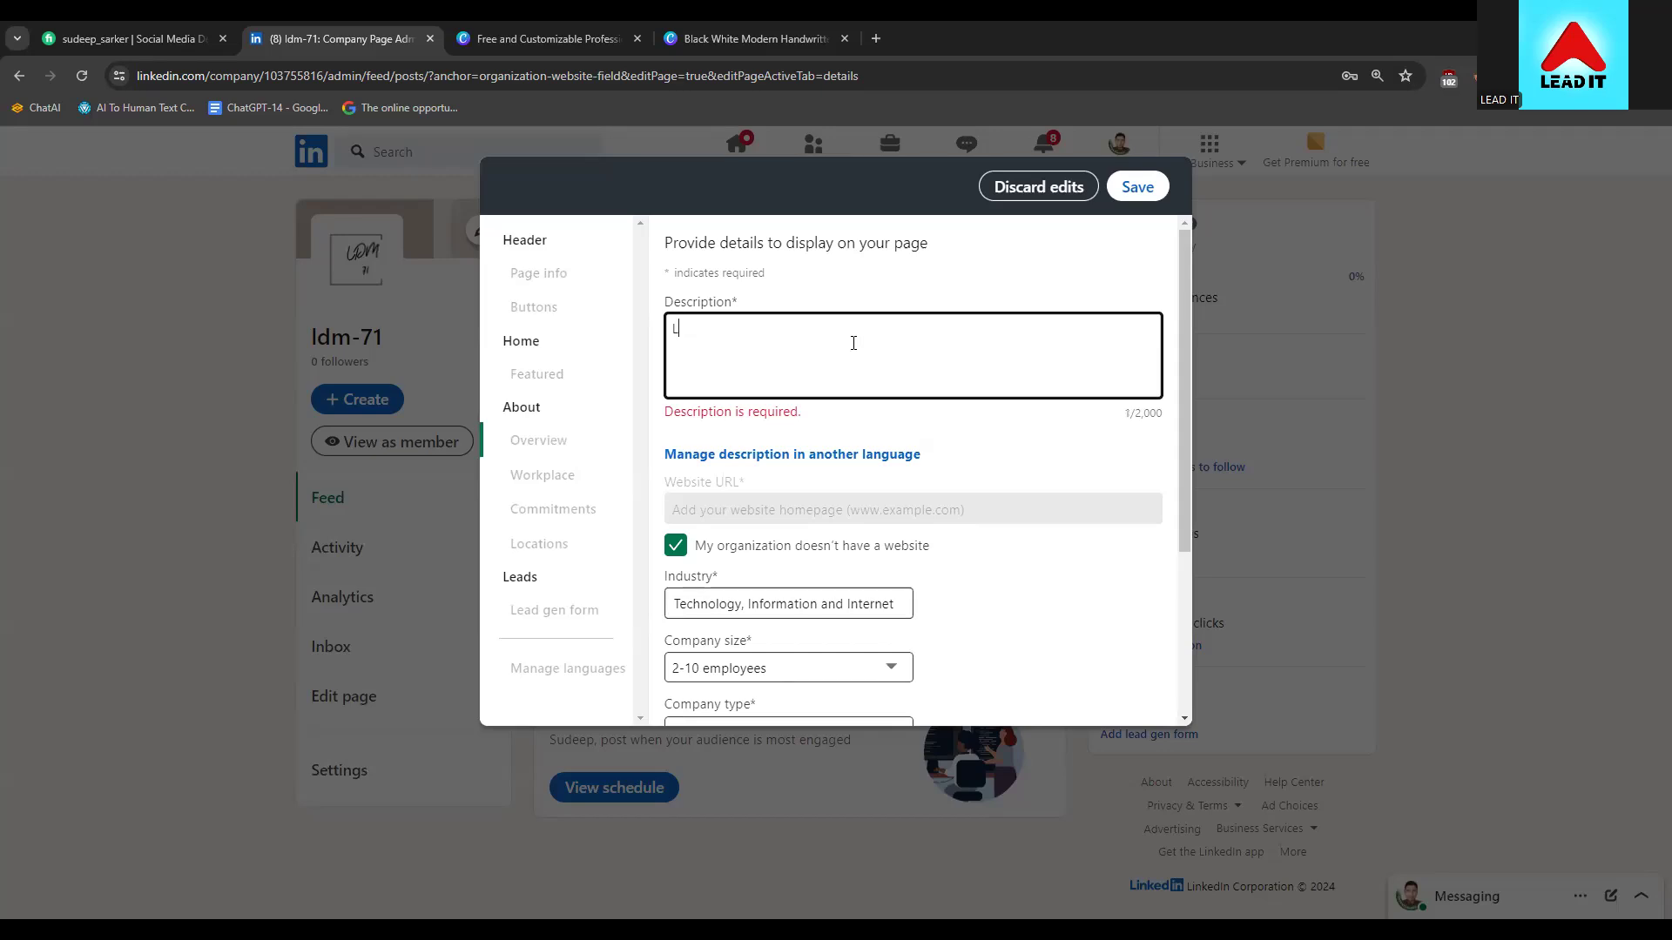
text(DM-71 is A page where Freel)
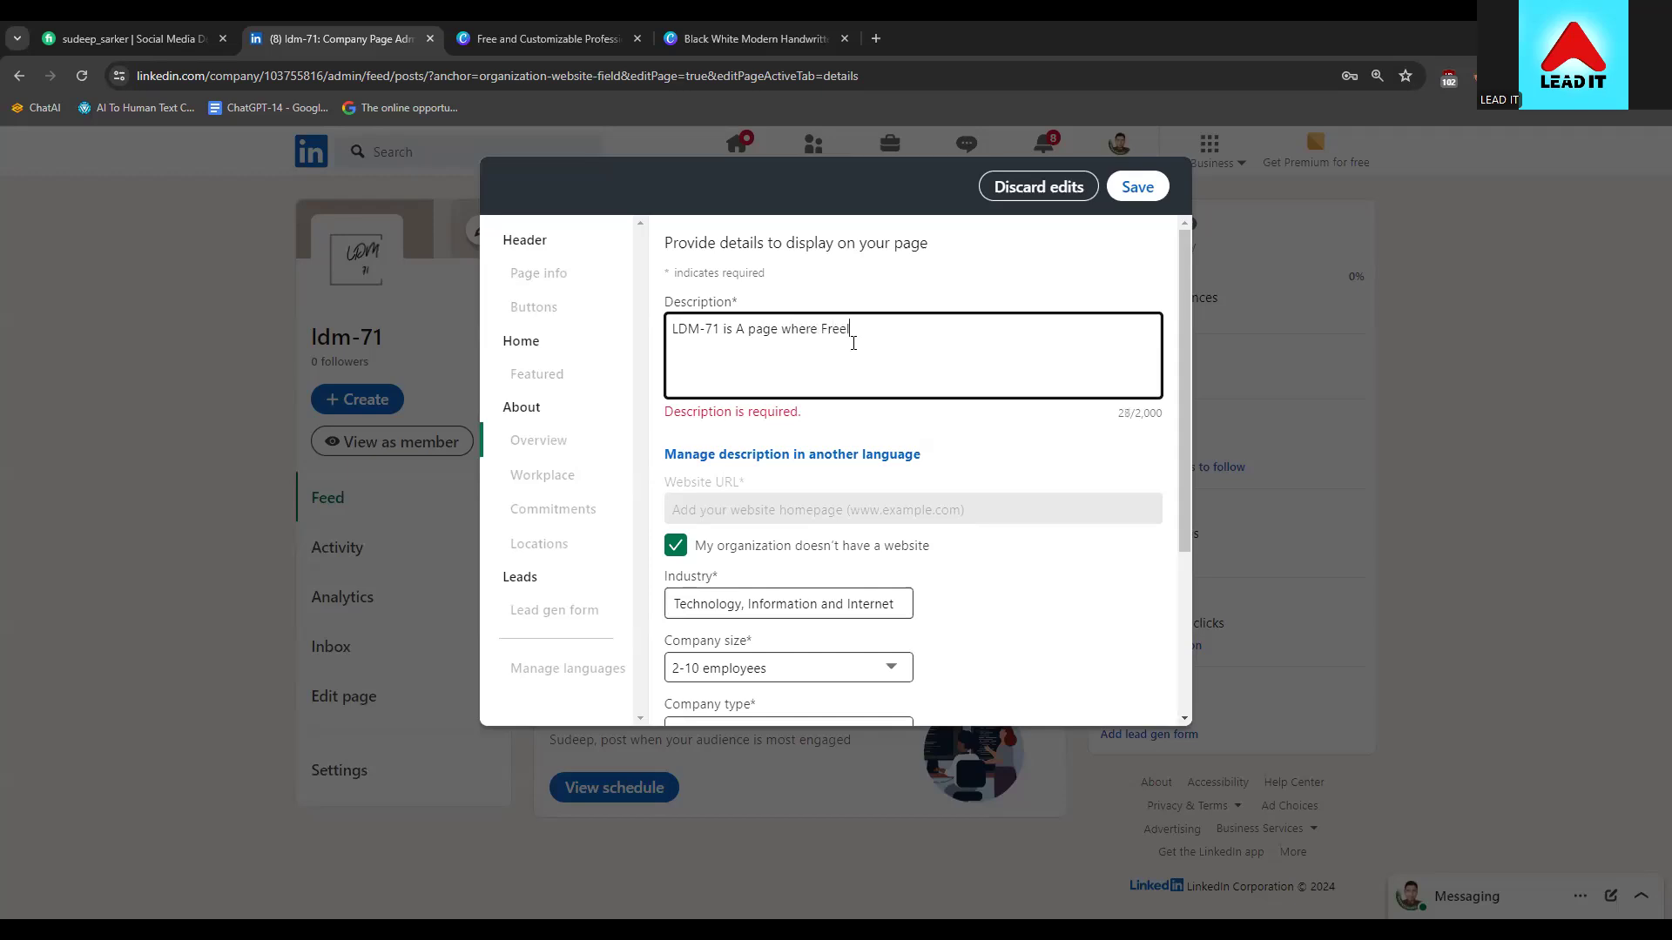
text(ancing )
text(is )
text(teache)
key(BackSpace)
key(BackSpace)
key(BackSpace)
key(BackSpace)
key(BackSpace)
key(BackSpace)
text(o)
text(ug)
text(h in easy )
text(way)
text(.)
text(Its a )
text(IT c)
text(ed)
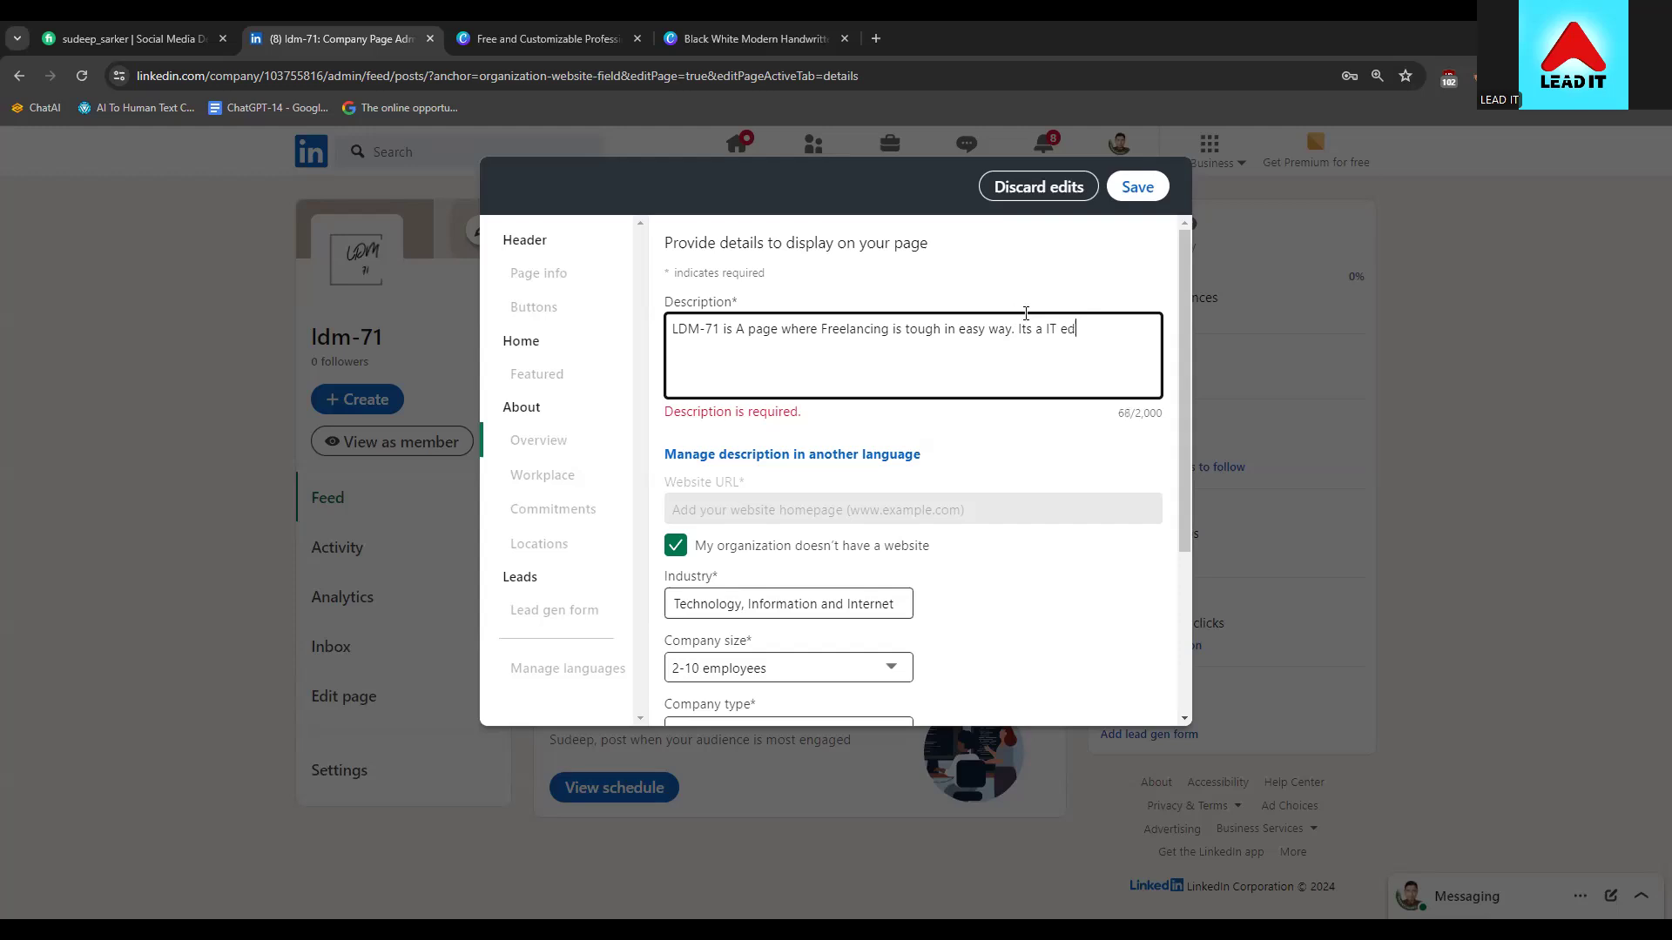
text(ucation company.)
scroll(828, 516, down, 2)
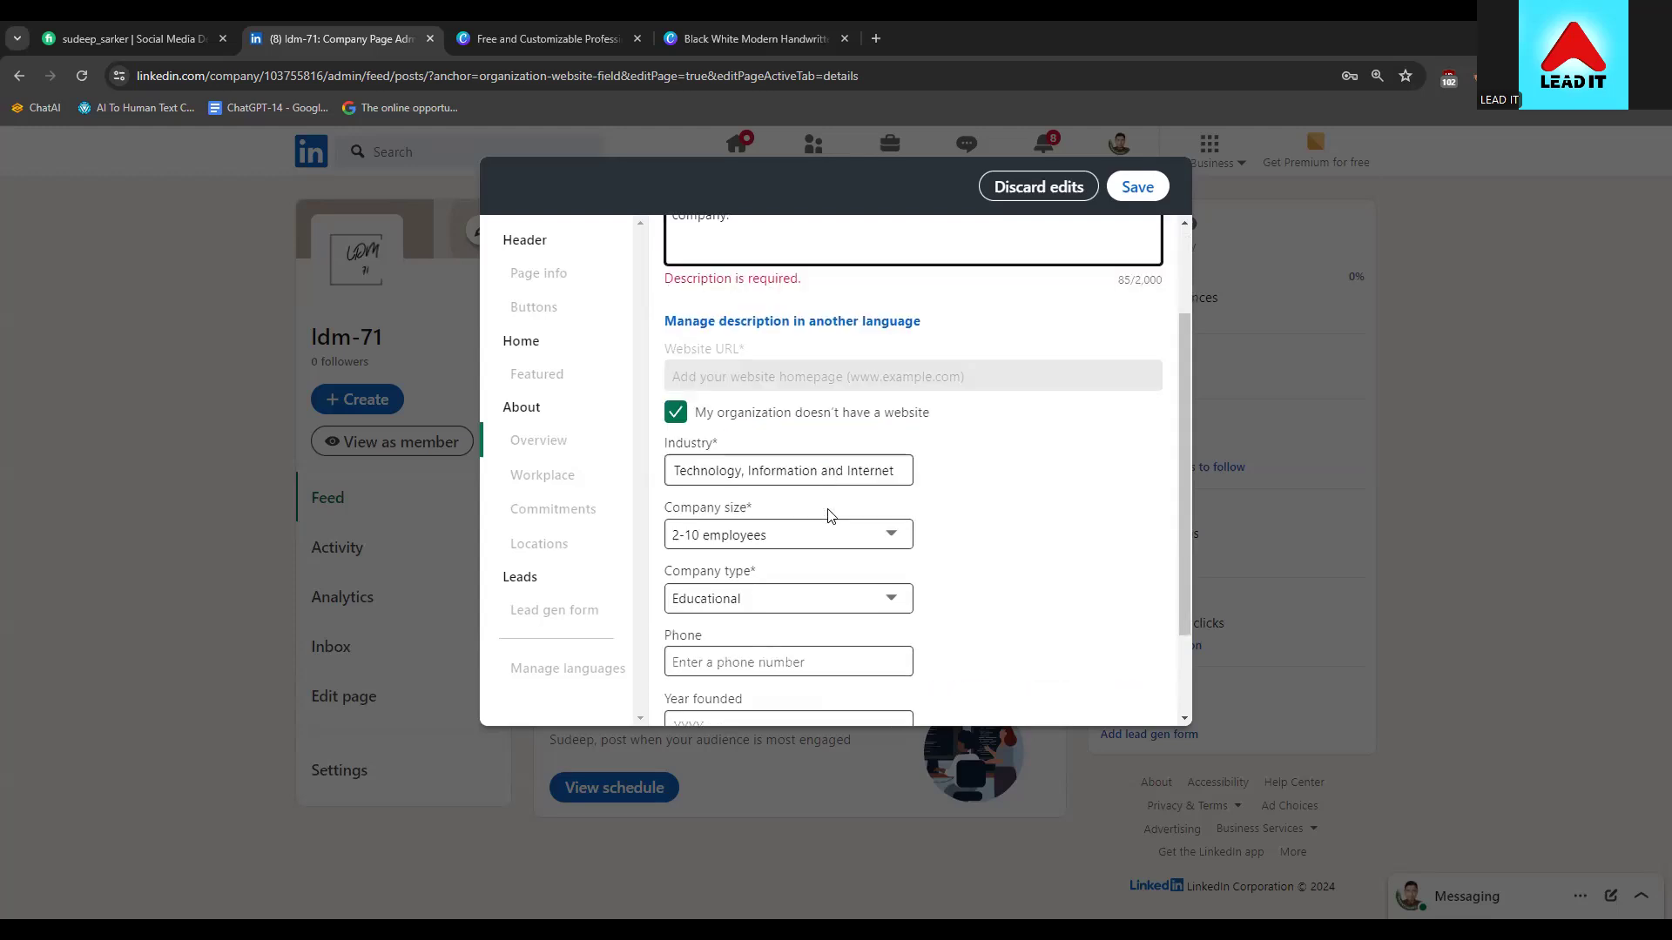
scroll(828, 515, down, 2)
scroll(768, 641, up, 3)
scroll(752, 604, up, 1)
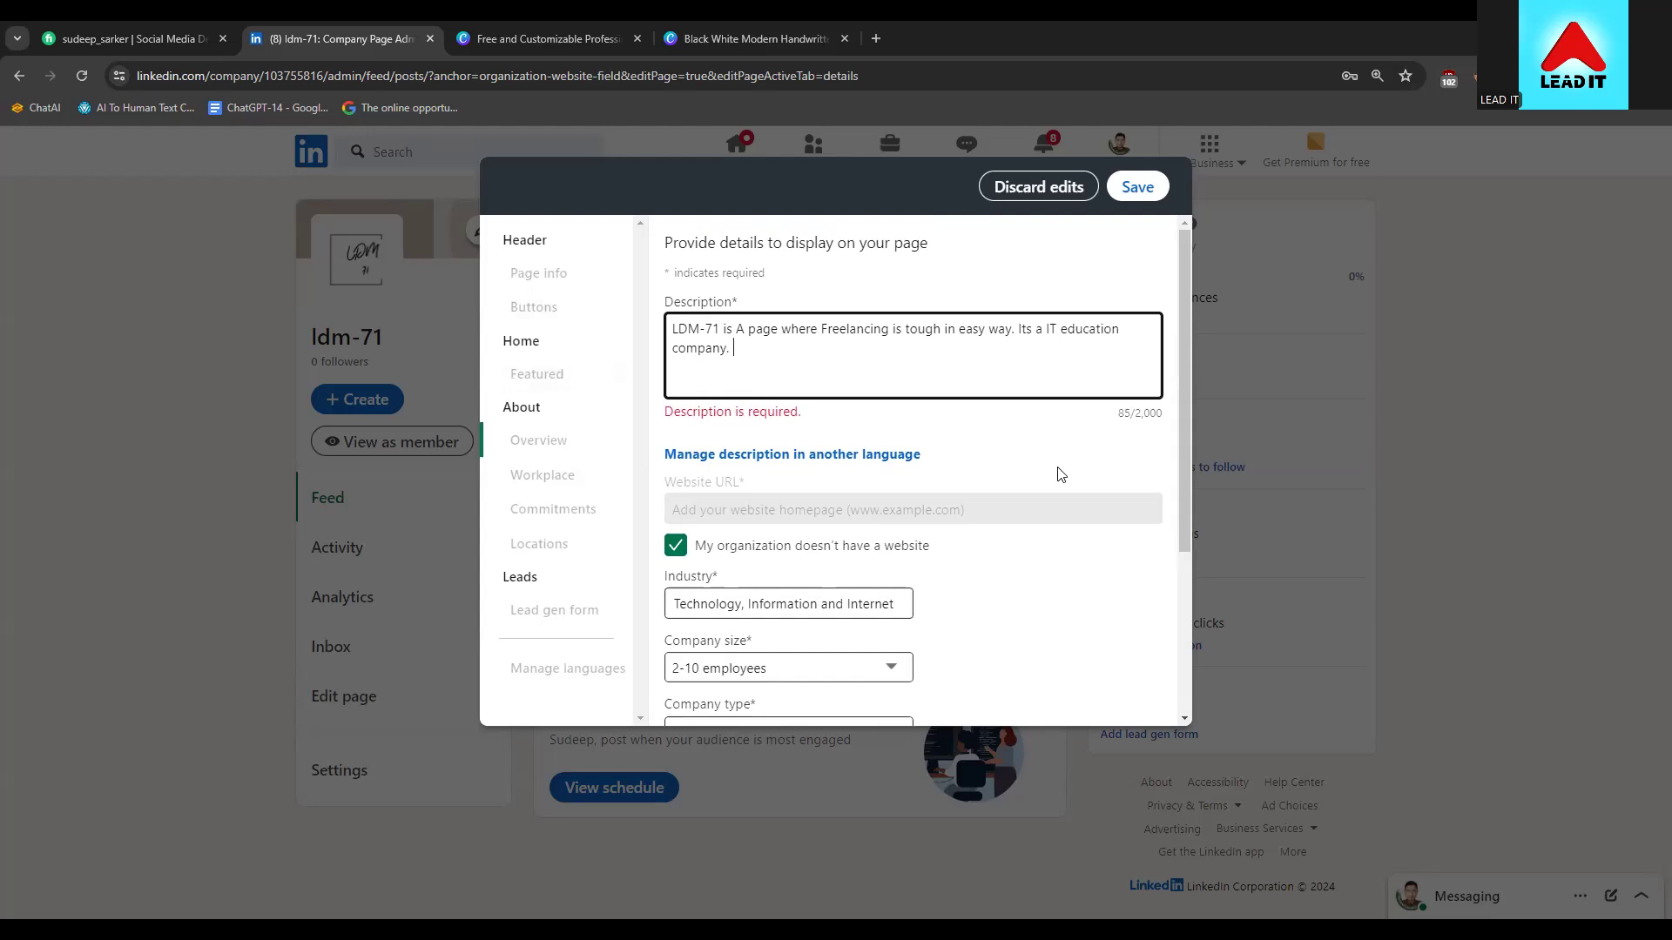
scroll(1060, 474, down, 4)
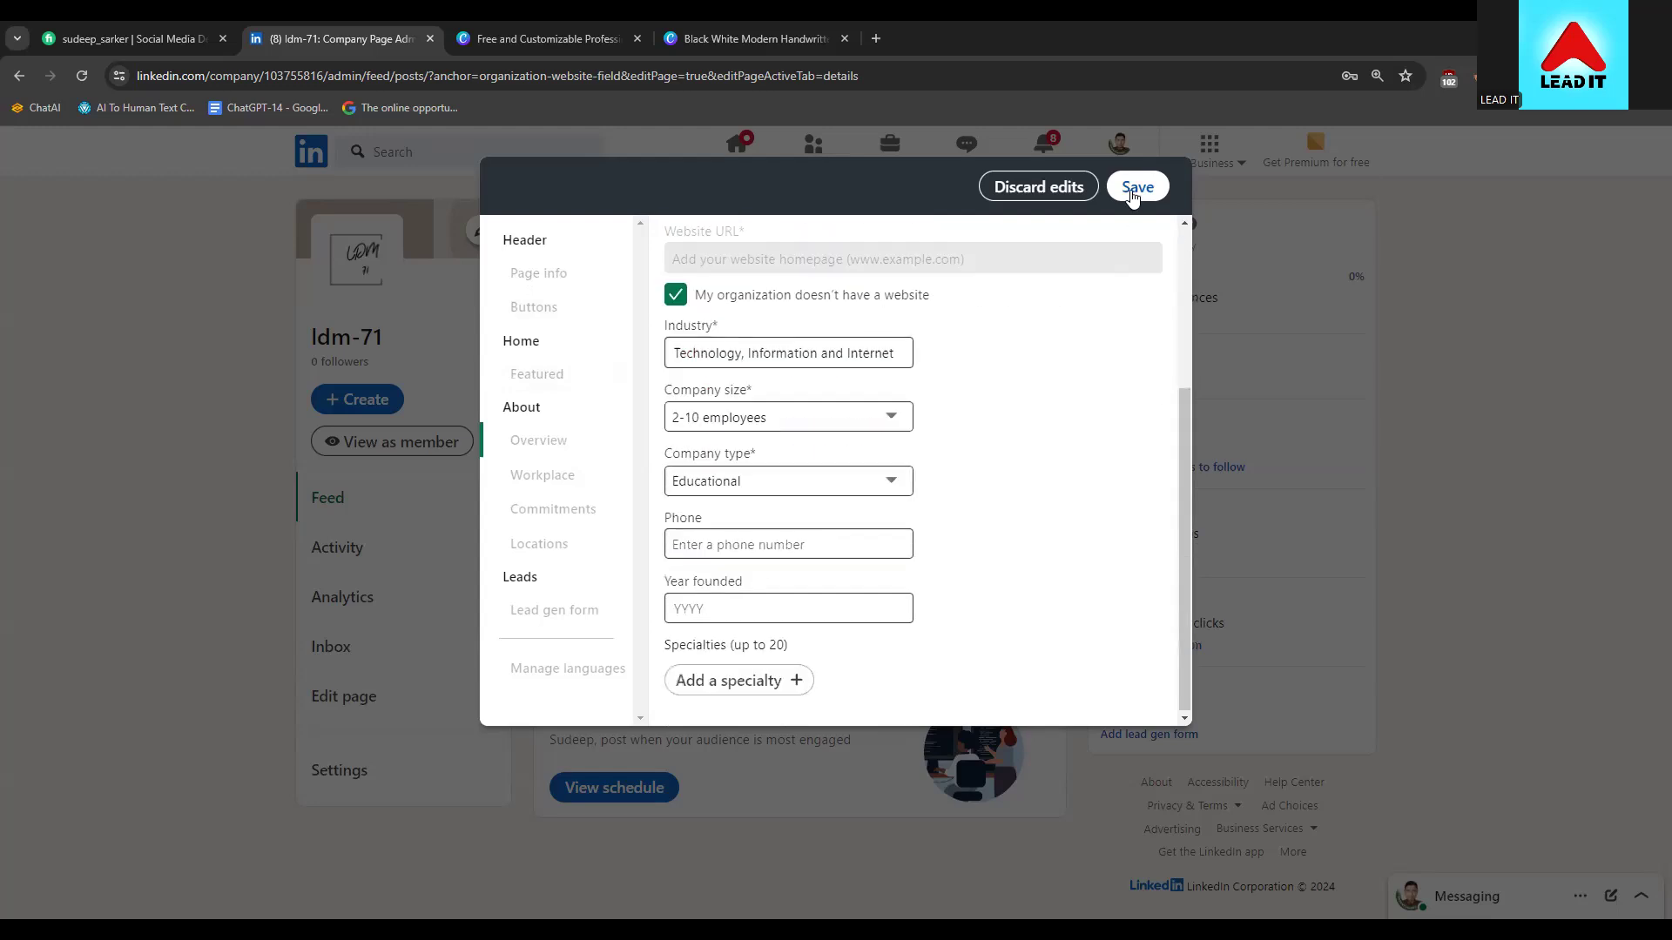
click(1134, 188)
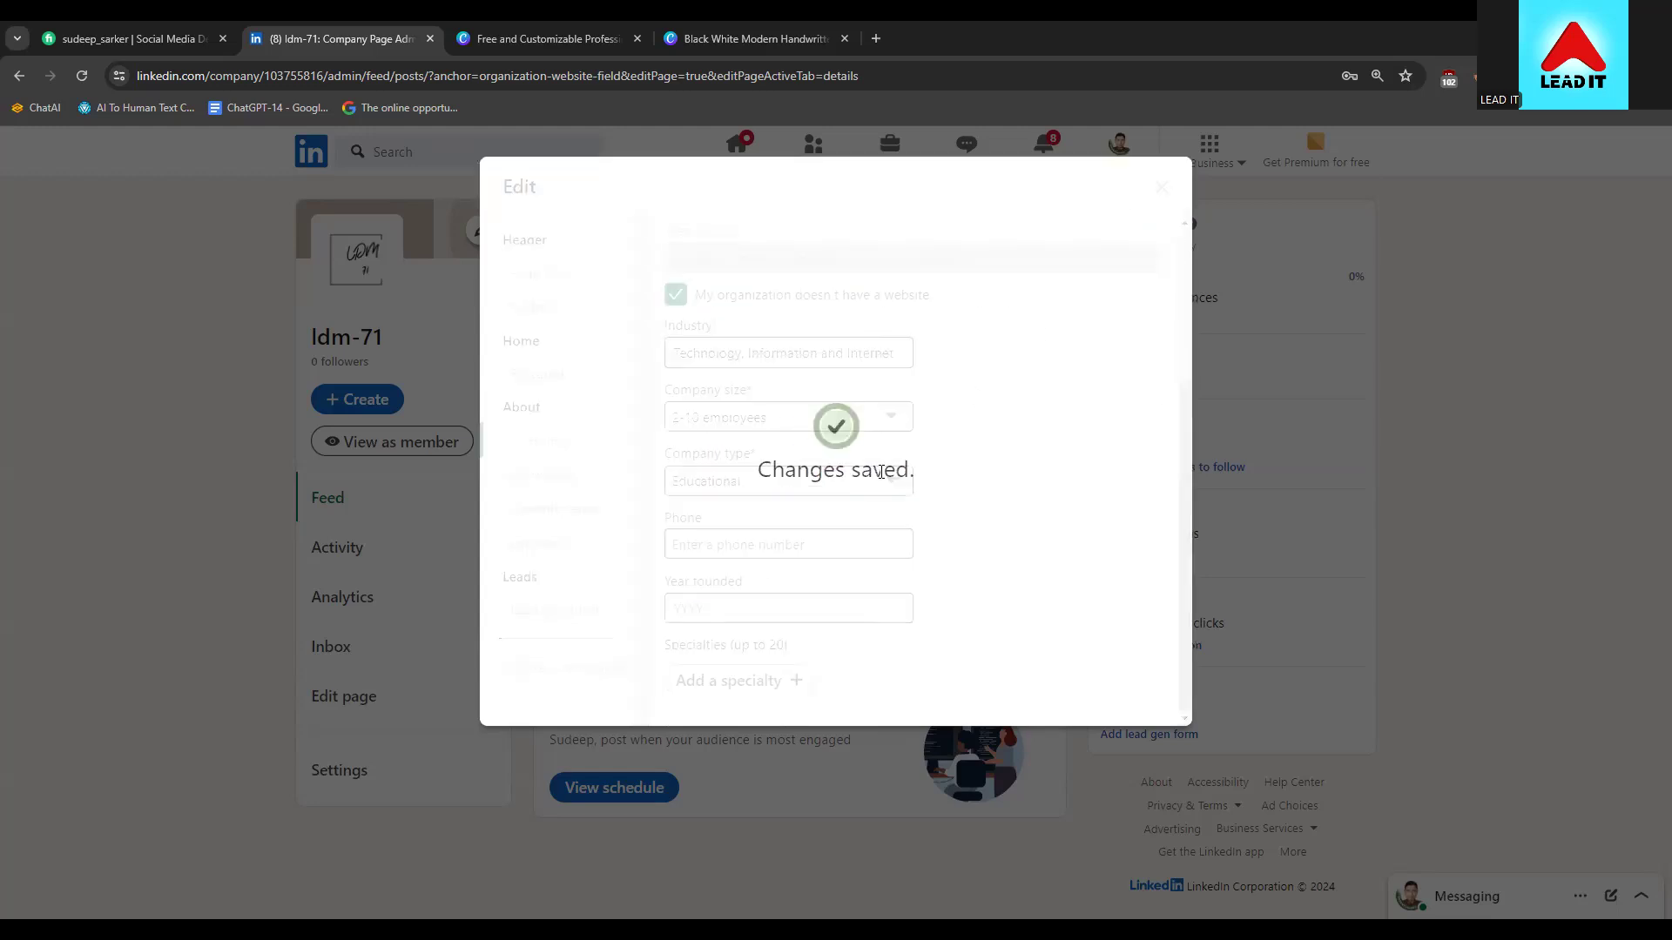
scroll(769, 566, up, 3)
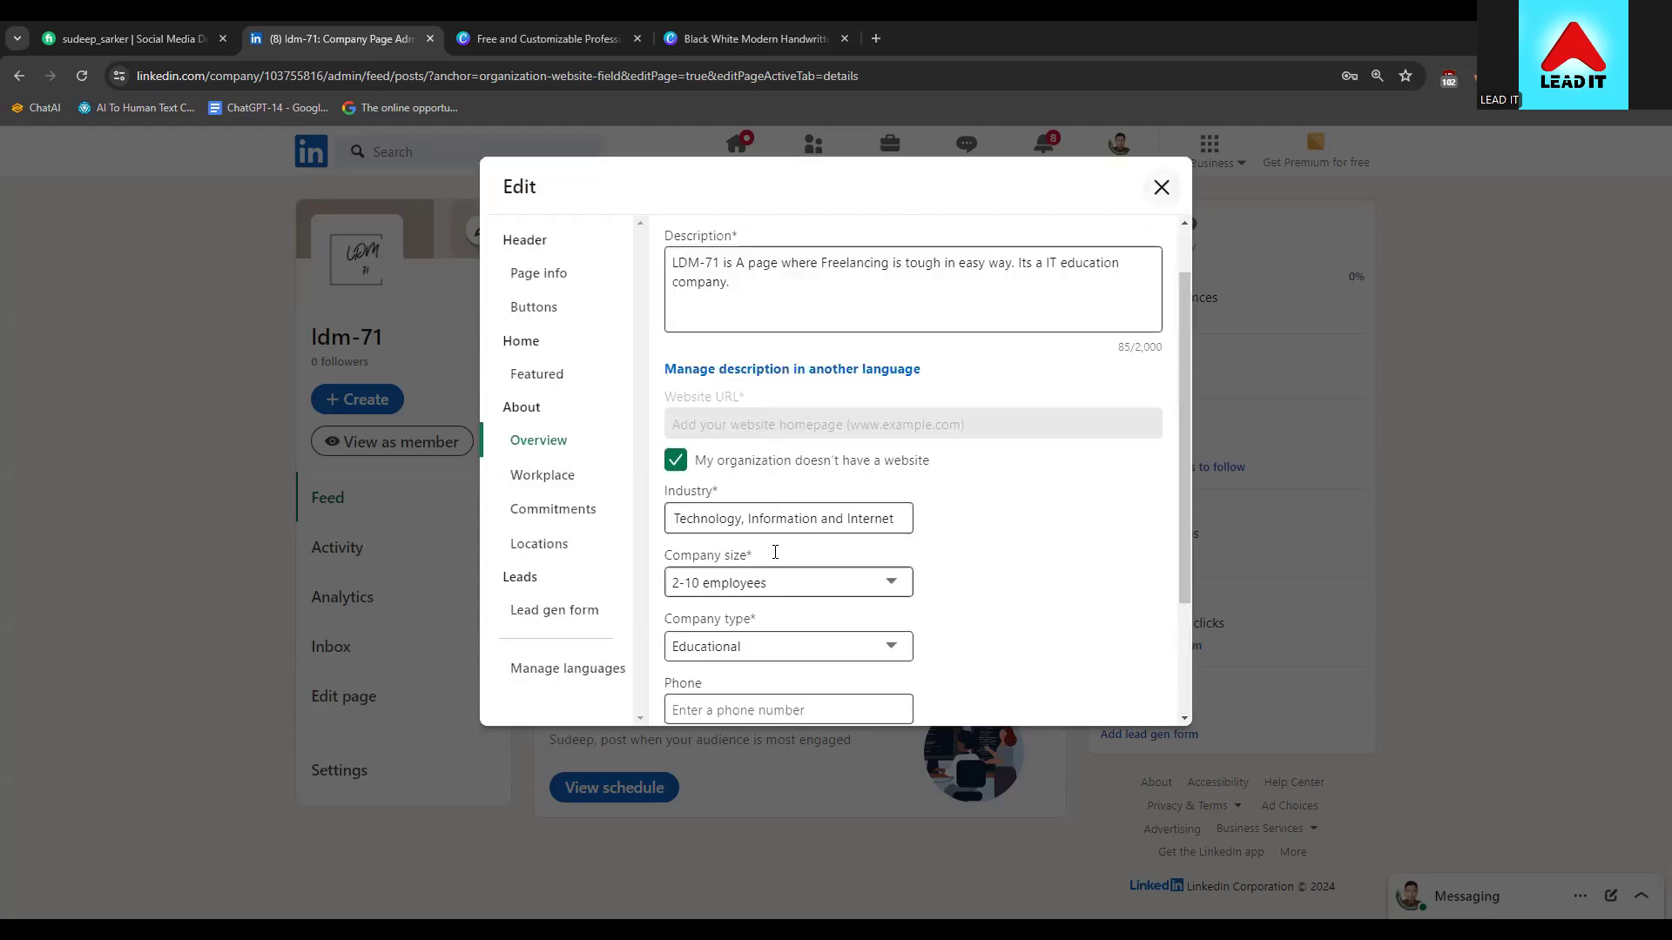
Go to the page's Buttons settings and switch the custom button on
click(566, 277)
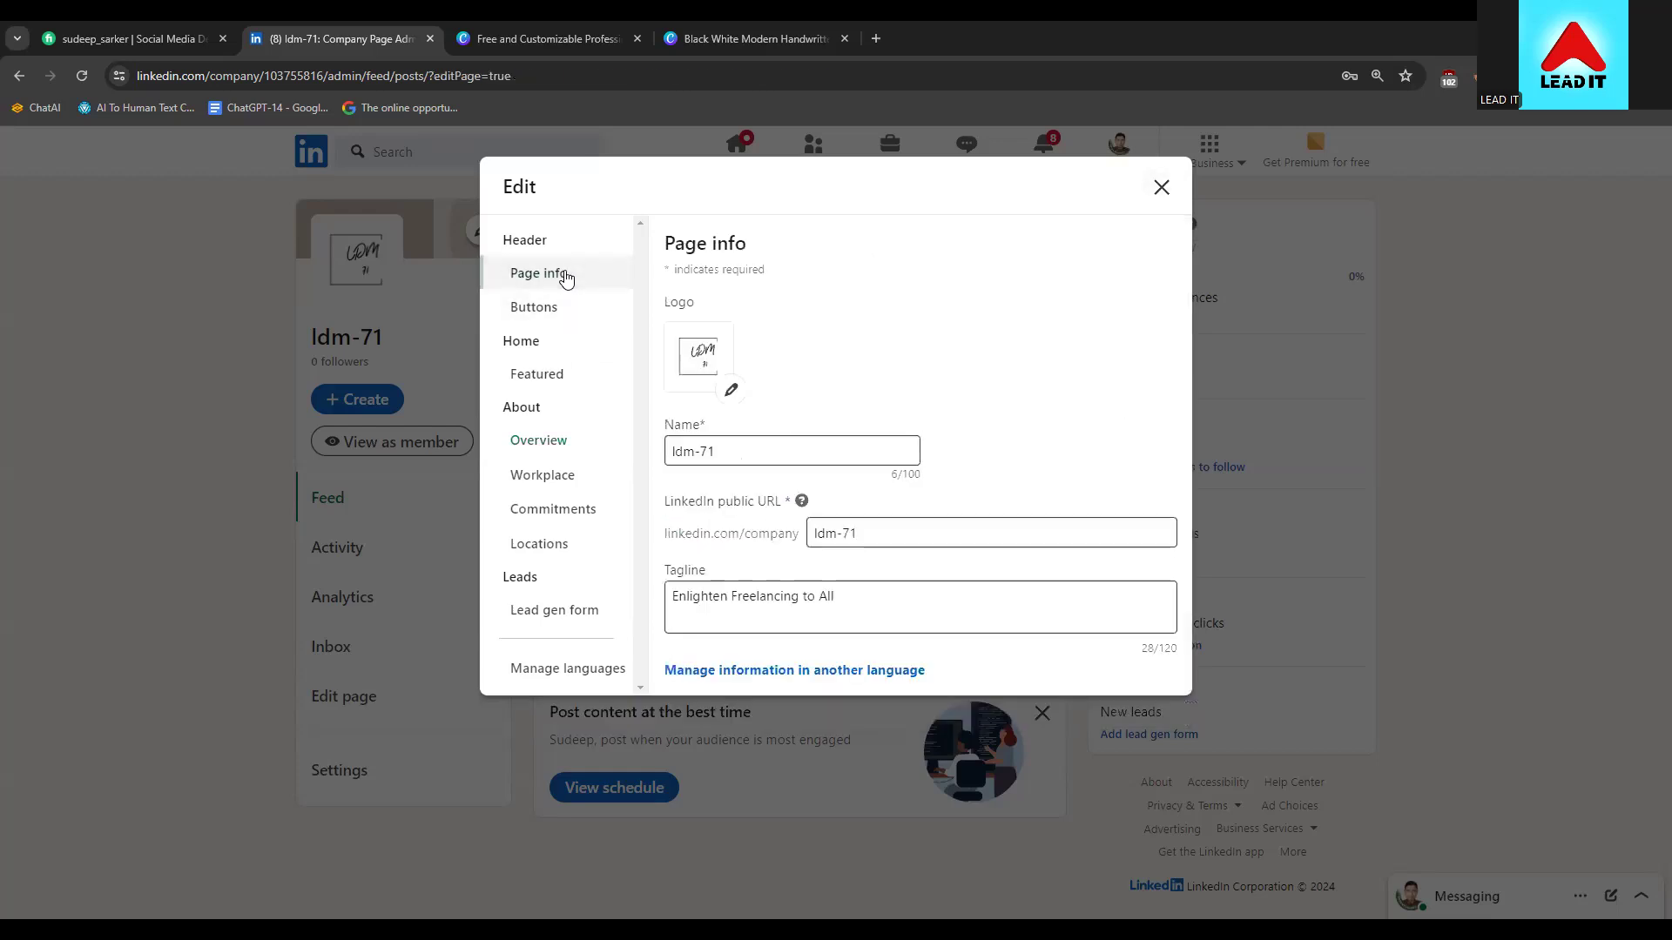
click(556, 307)
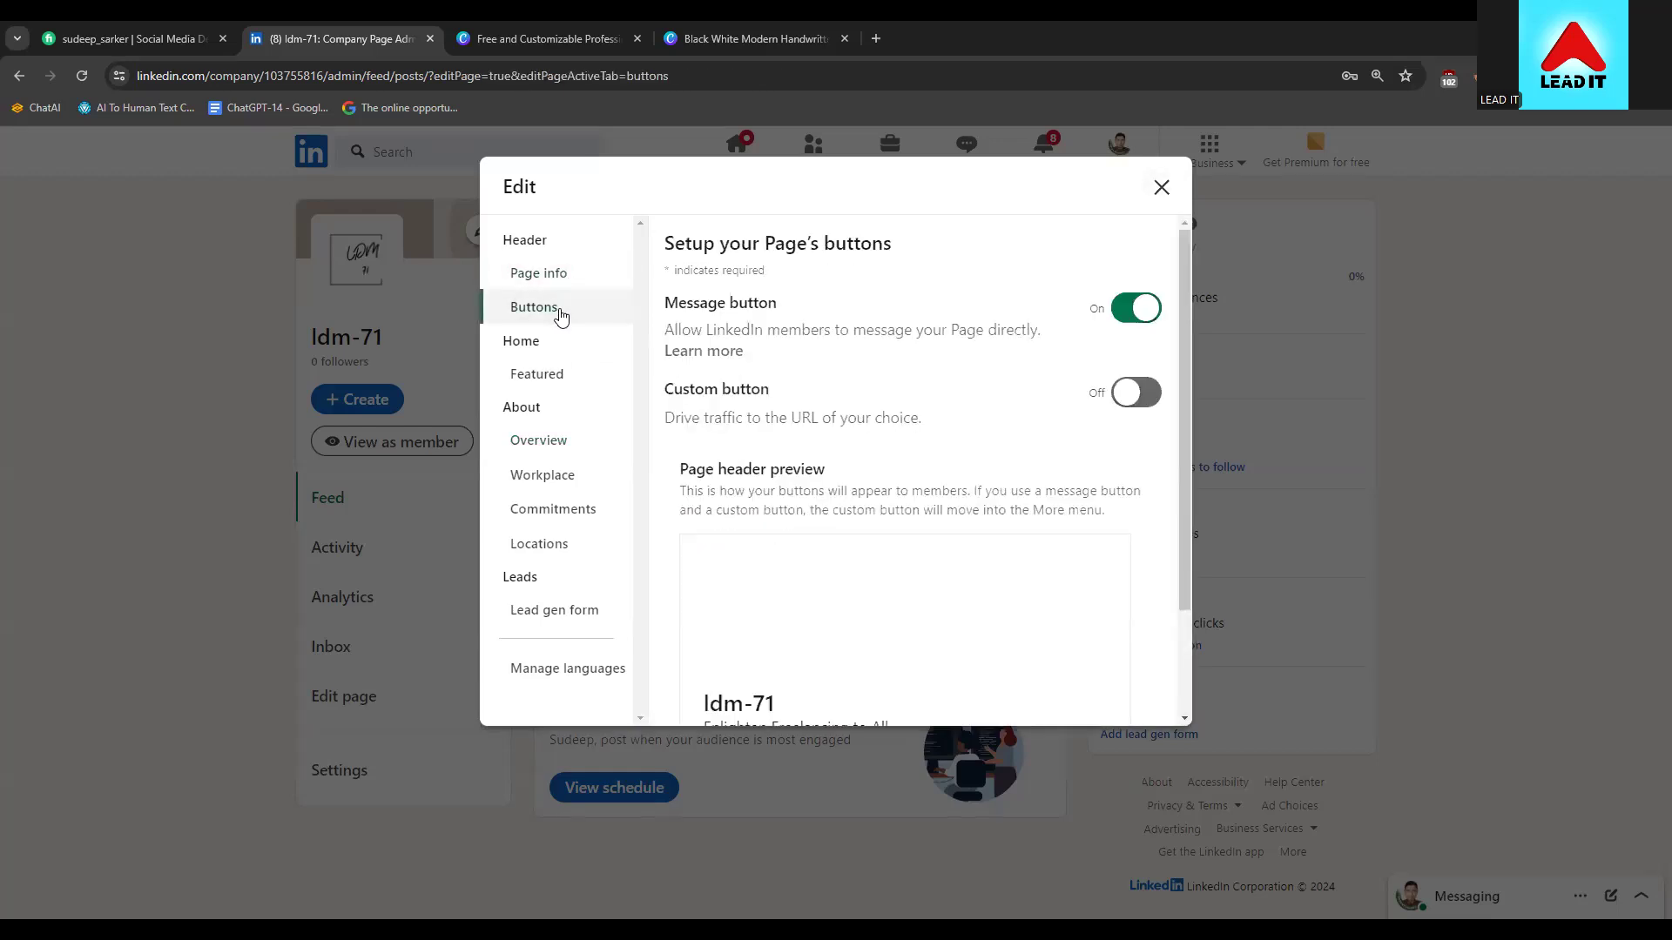
scroll(794, 567, down, 1)
scroll(794, 567, up, 1)
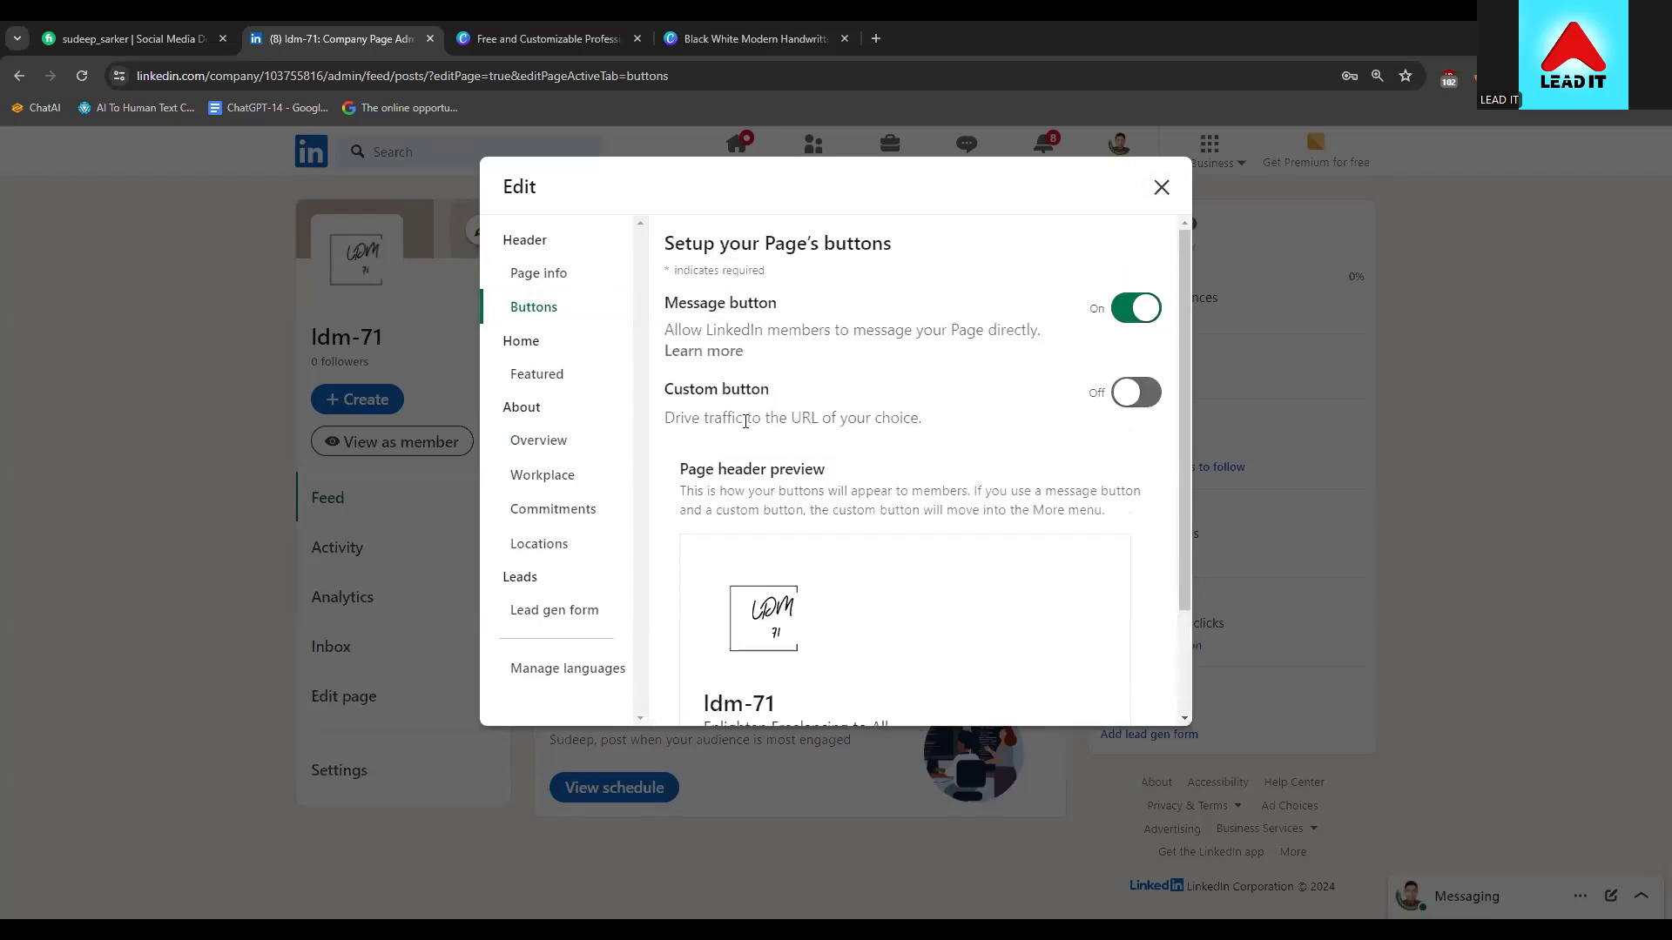
click(1129, 391)
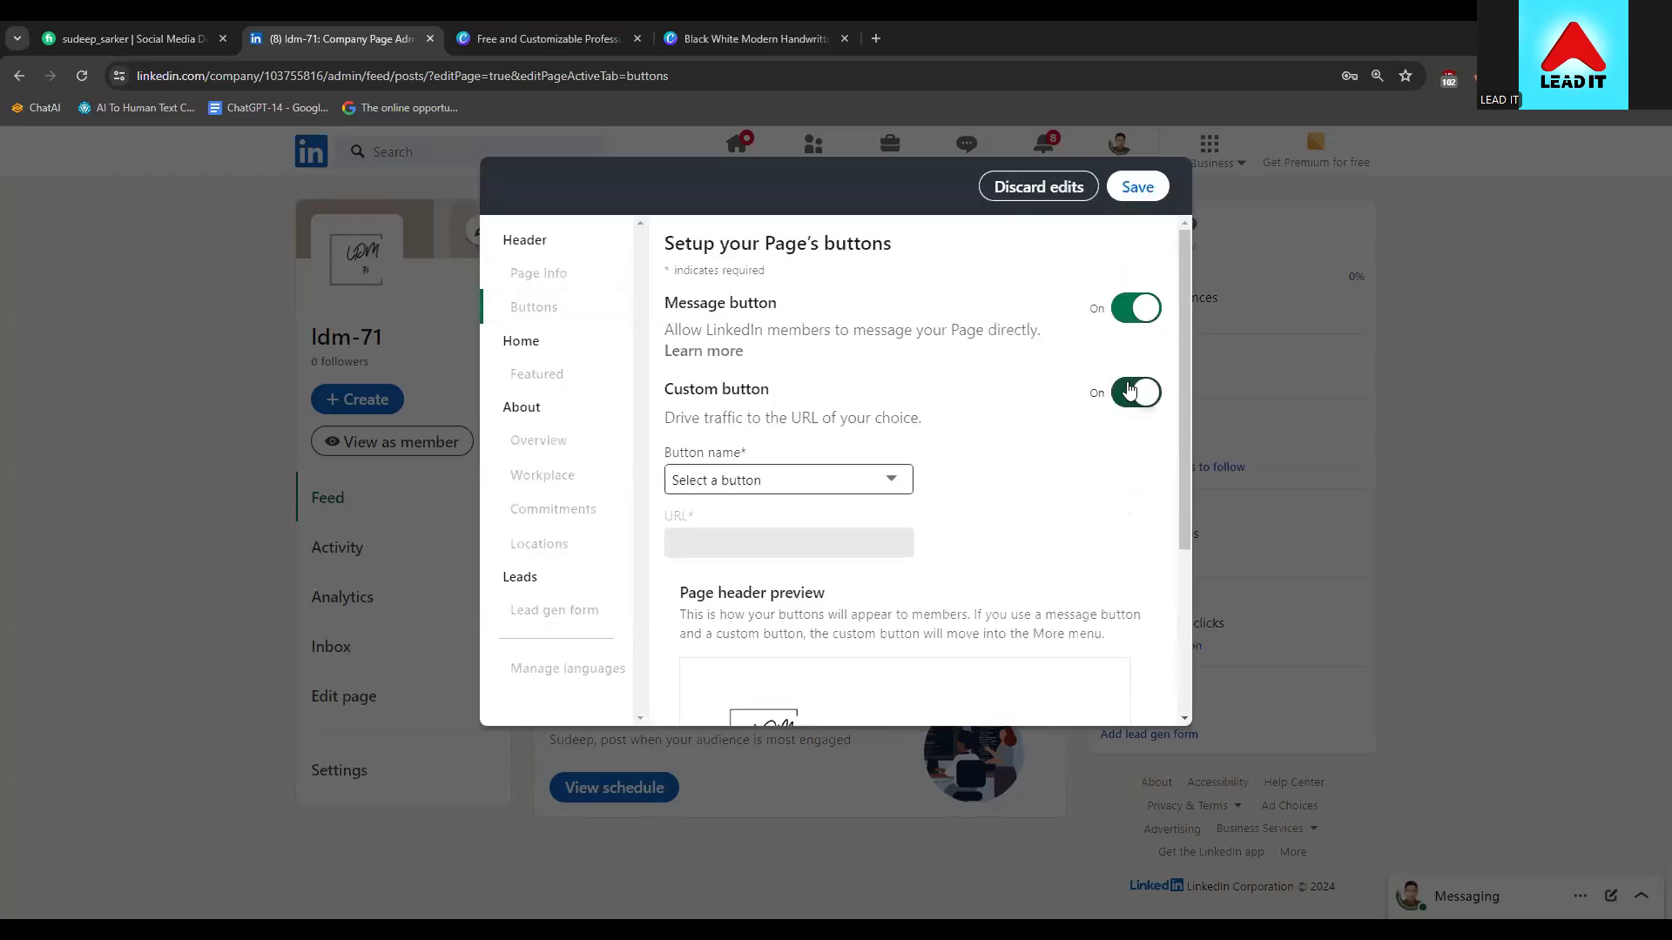
scroll(913, 586, down, 3)
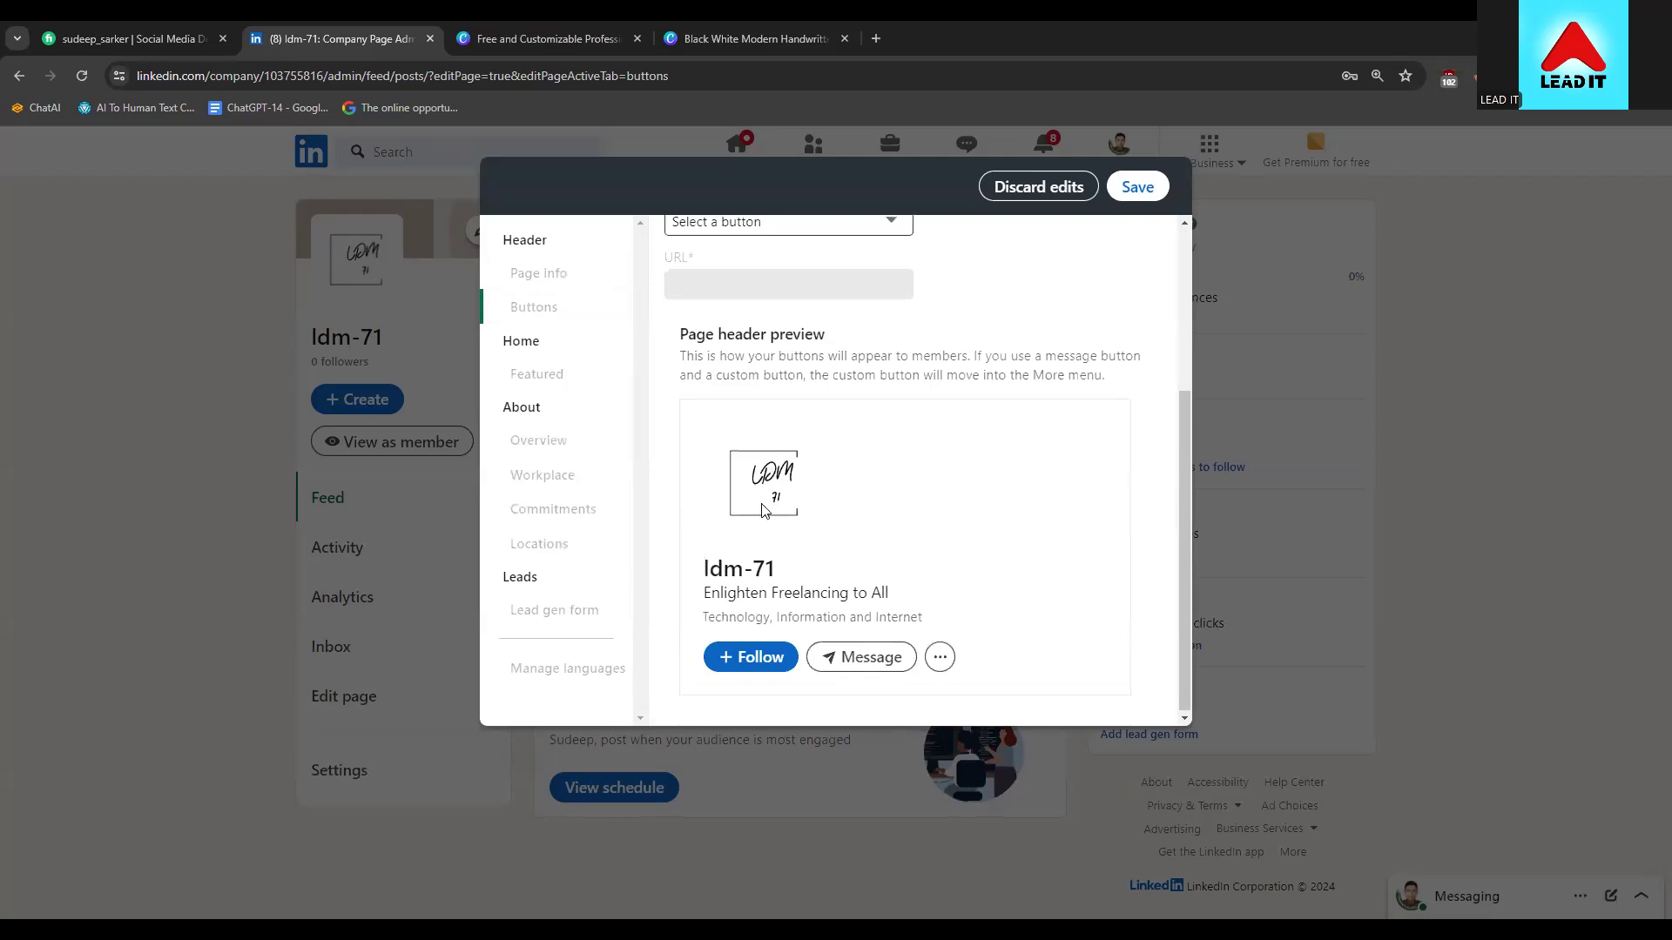
scroll(763, 501, up, 3)
click(777, 479)
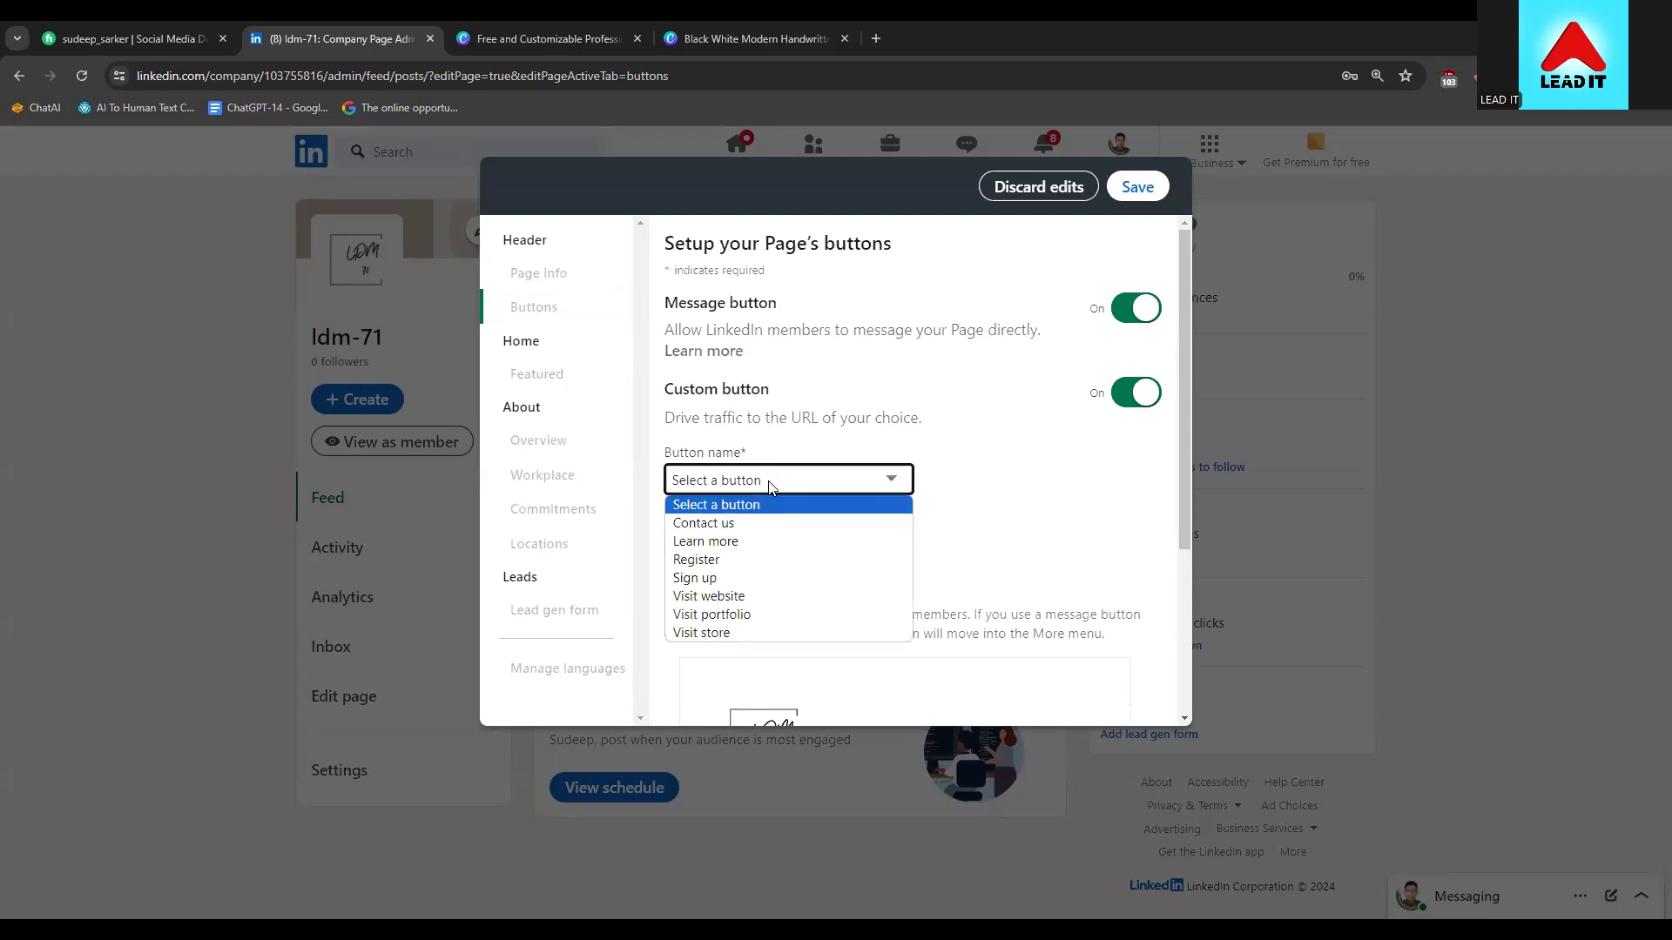
click(1147, 411)
click(1143, 409)
click(1138, 402)
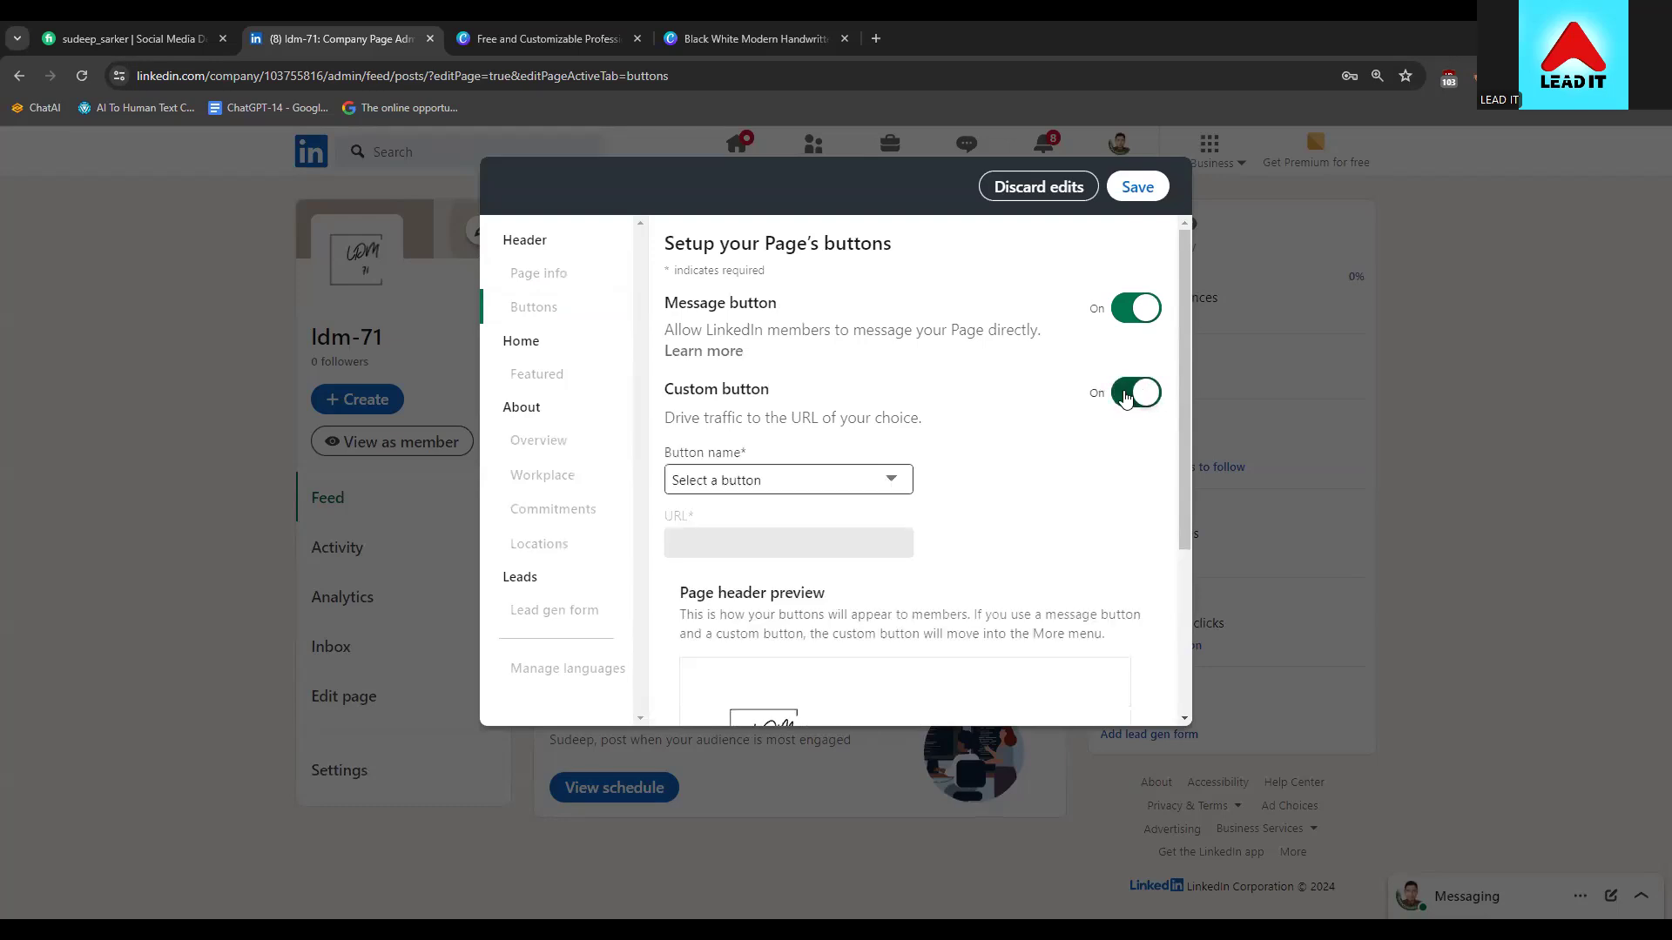
Choose 'Learn more' as the custom button's name
scroll(727, 453, down, 1)
click(725, 396)
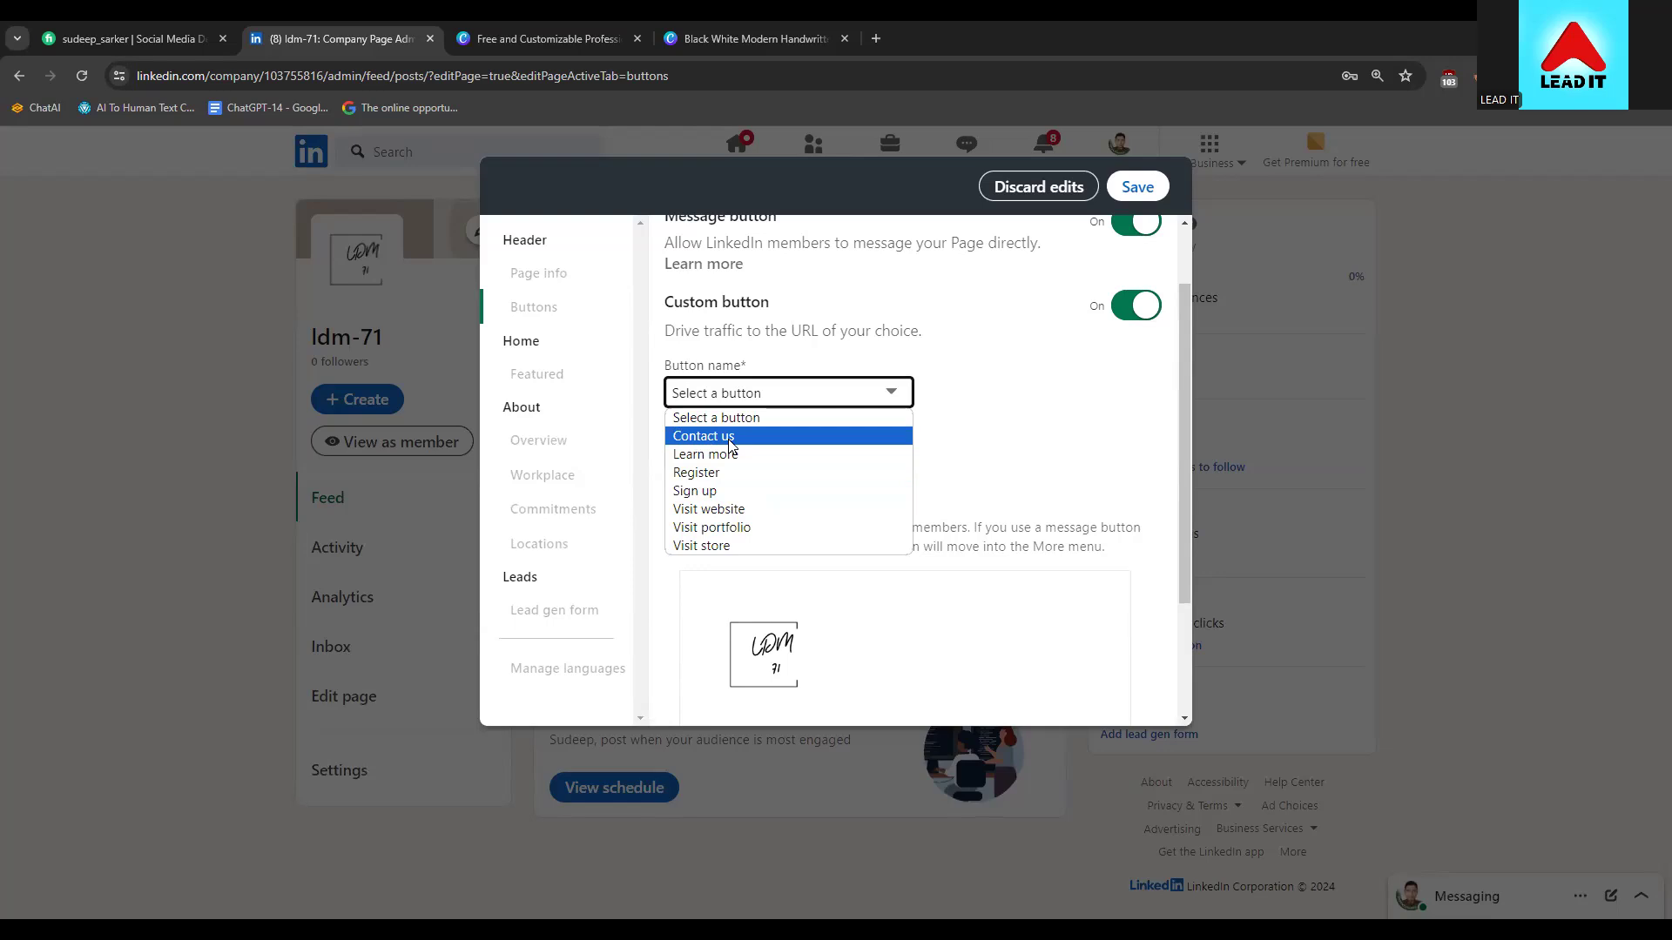
click(696, 453)
click(697, 453)
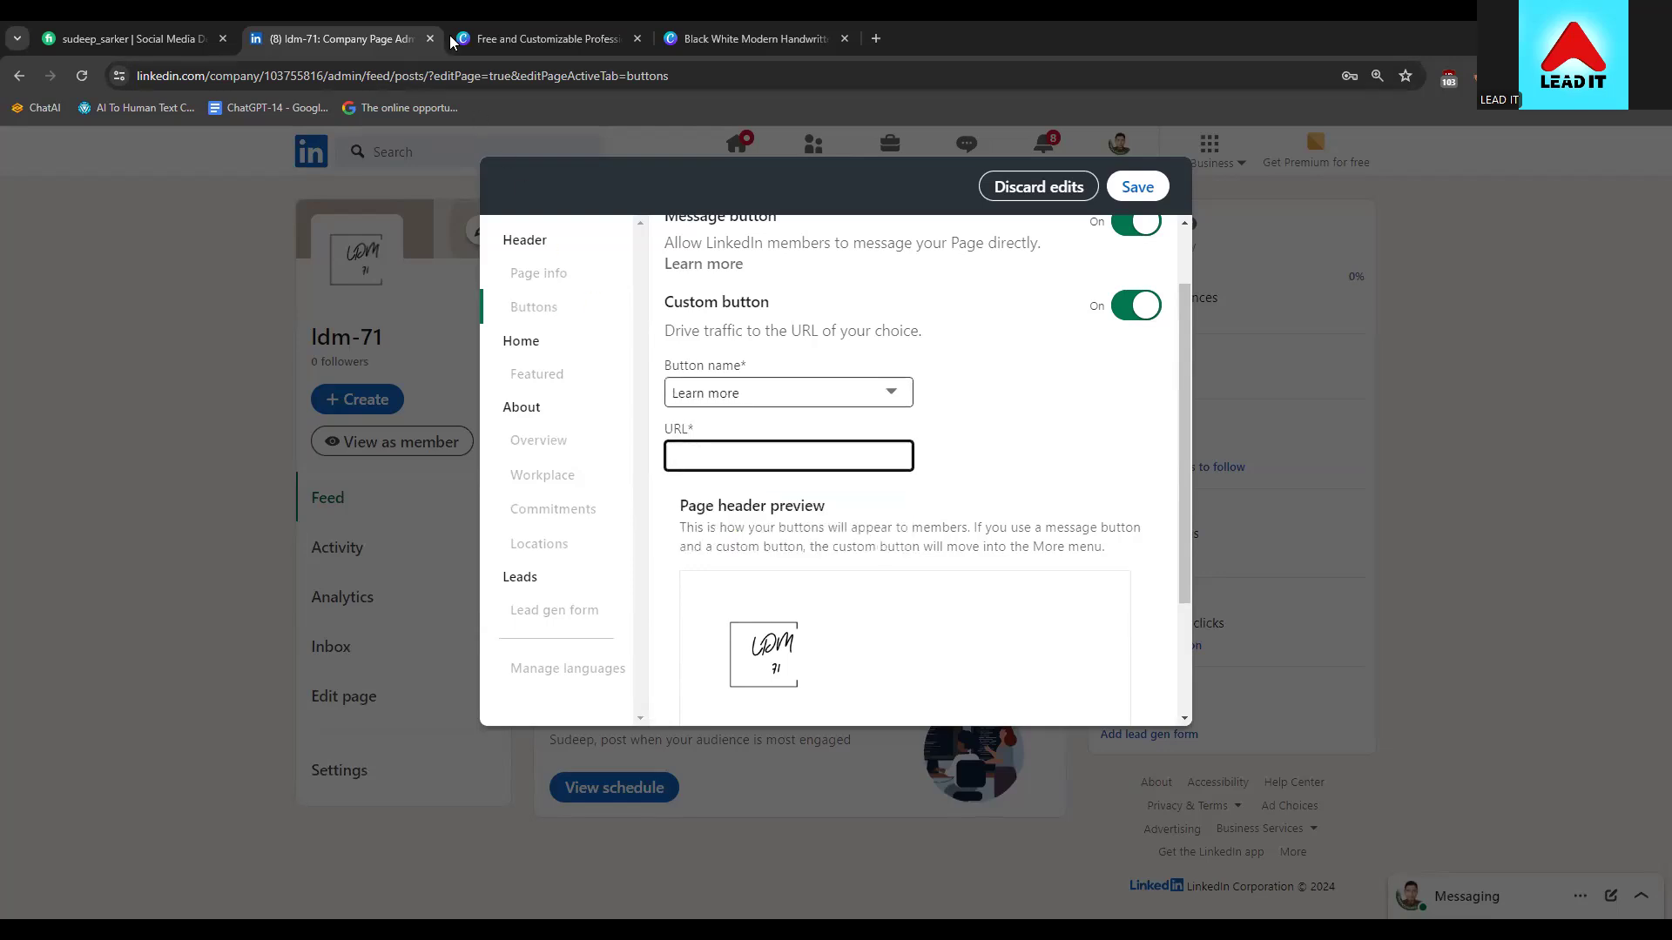
click(449, 35)
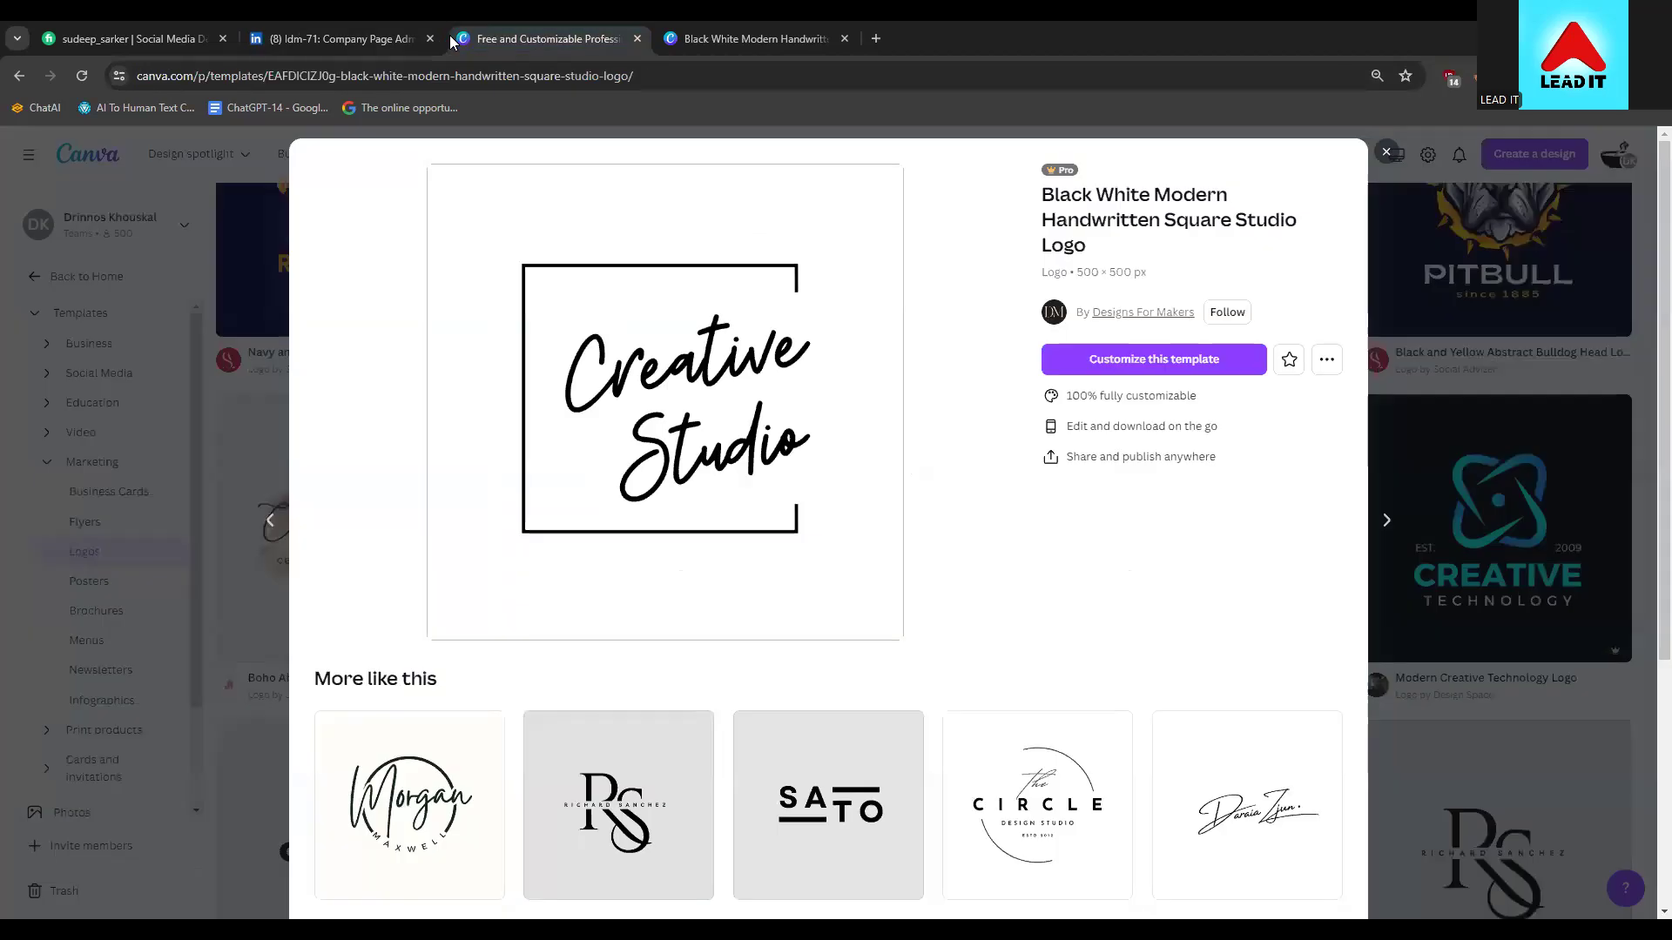
Load linkedin.com in the spare tab, open your own profile and copy its address
click(307, 70)
text(linkedin.com)
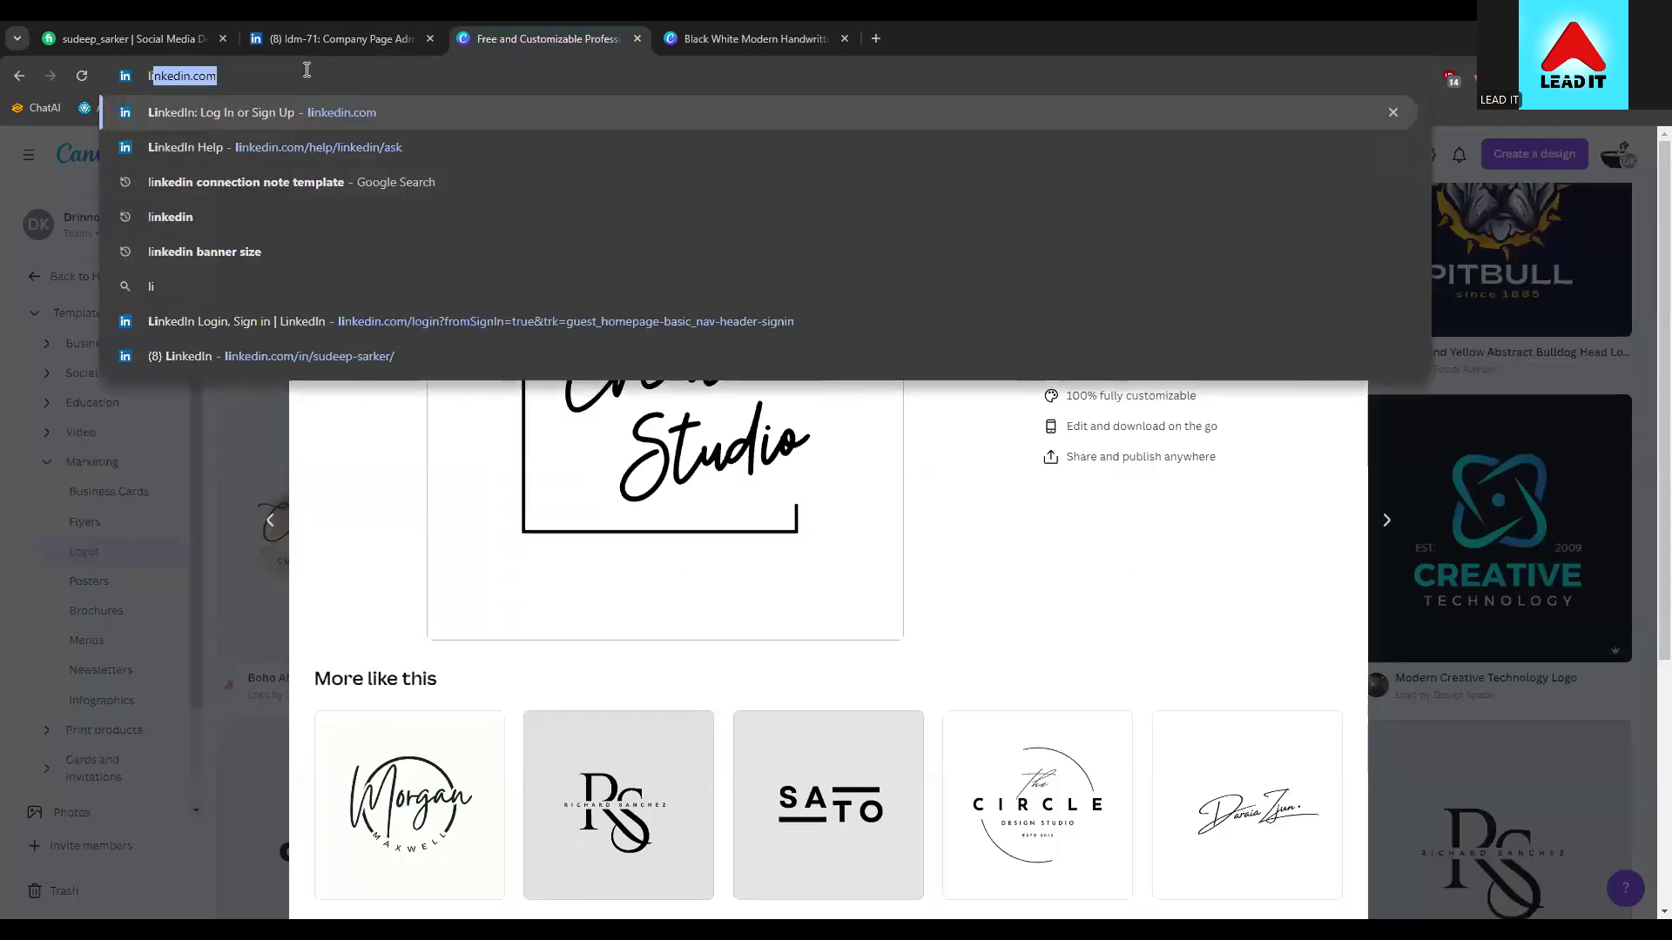
key(Down)
key(Up)
key(Return)
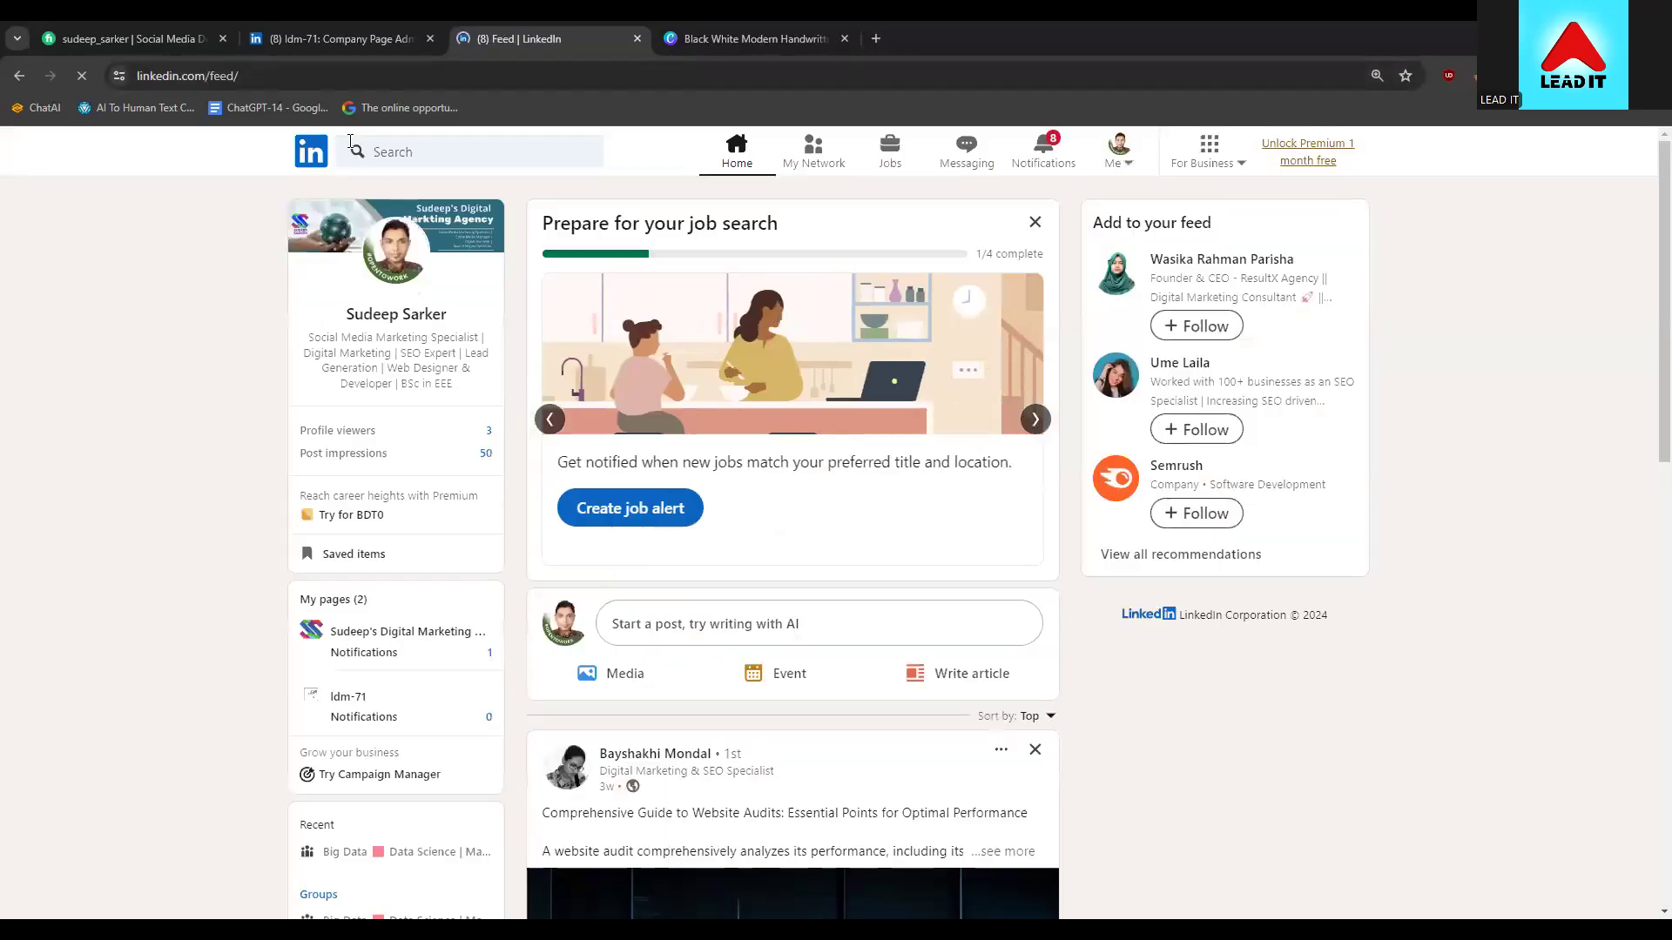
click(1126, 150)
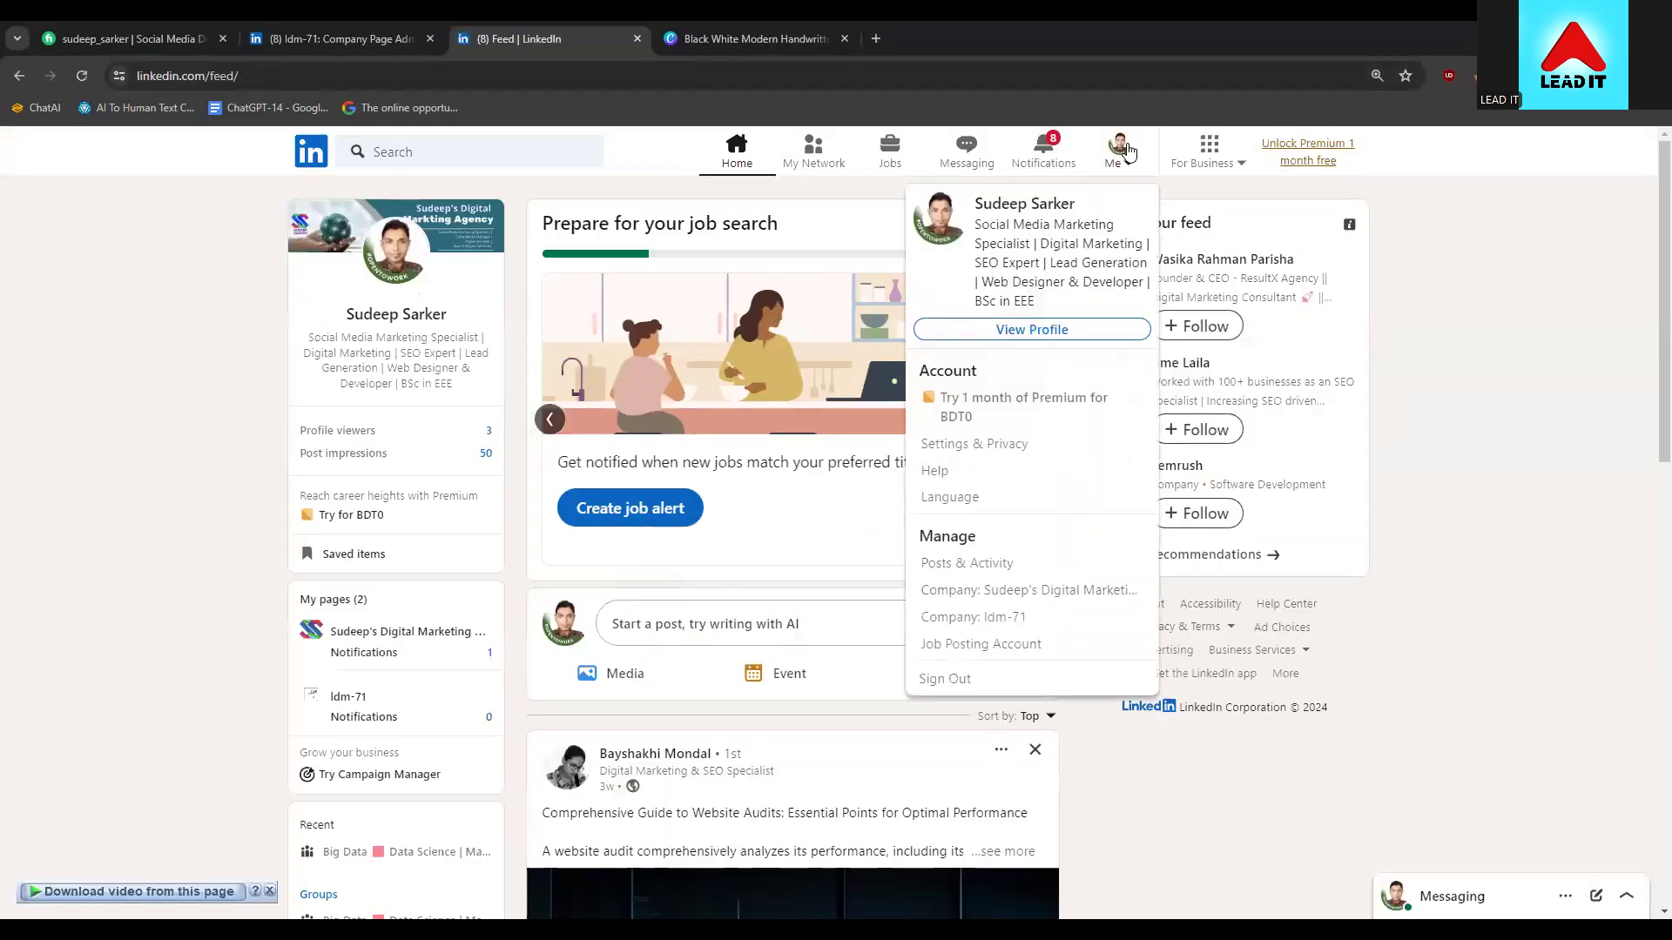
click(1036, 330)
click(396, 76)
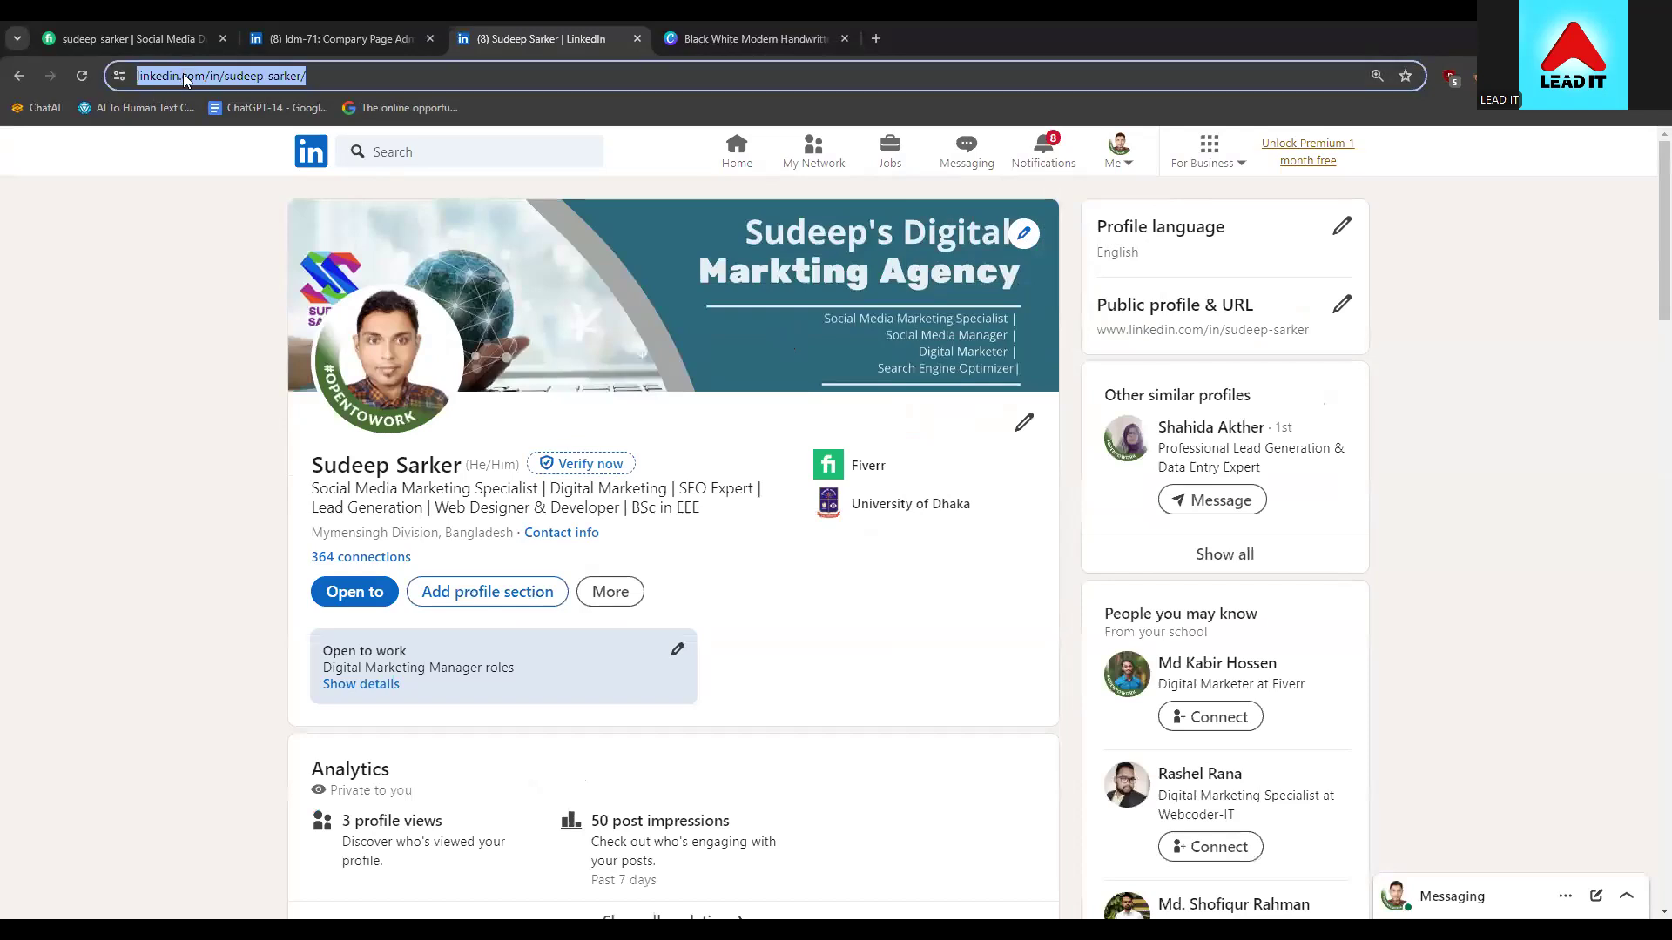
click(395, 76)
key(ctrl+a)
key(ctrl+c)
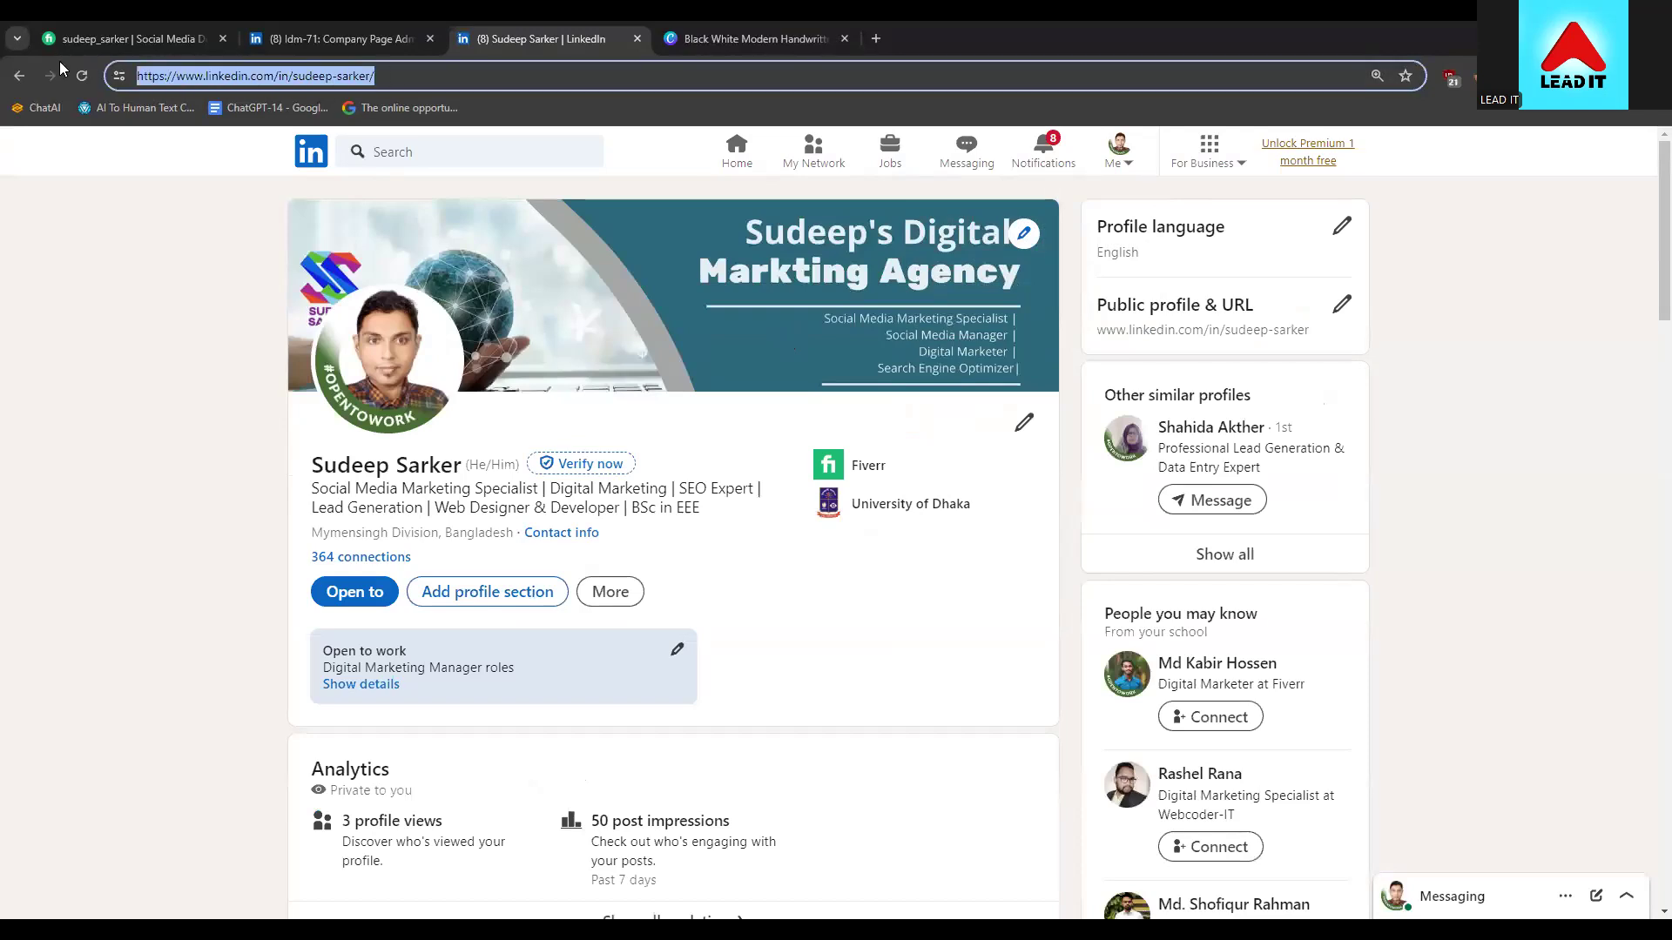
Paste the copied profile address as the Learn more button URL and save
click(318, 37)
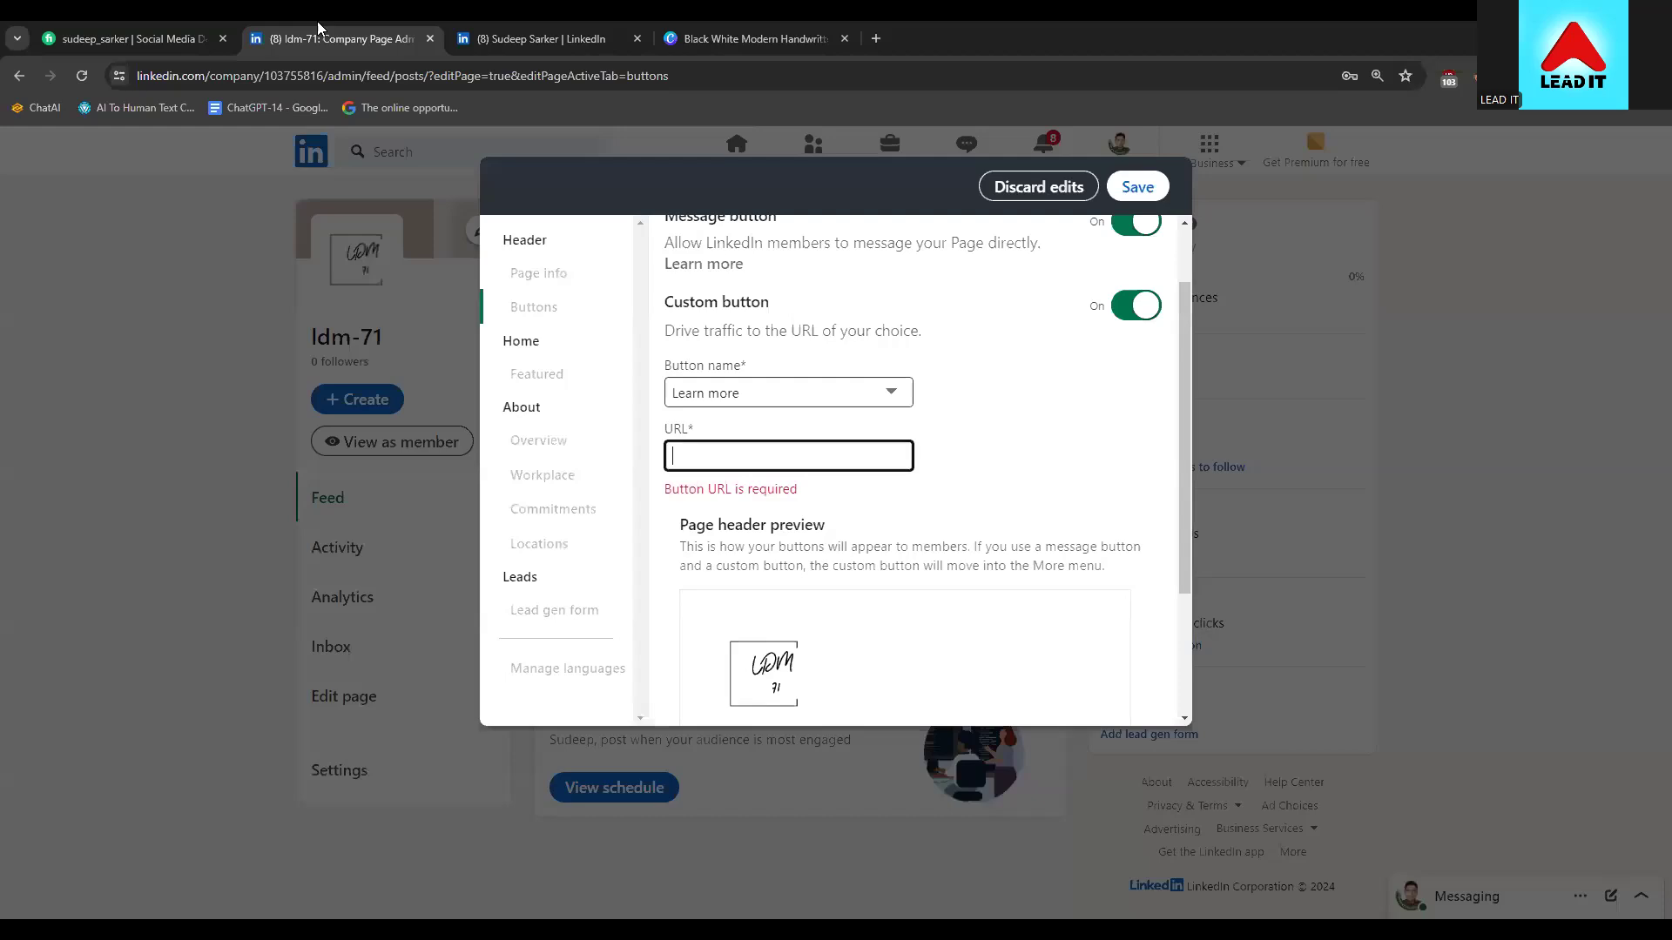
key(ctrl+v)
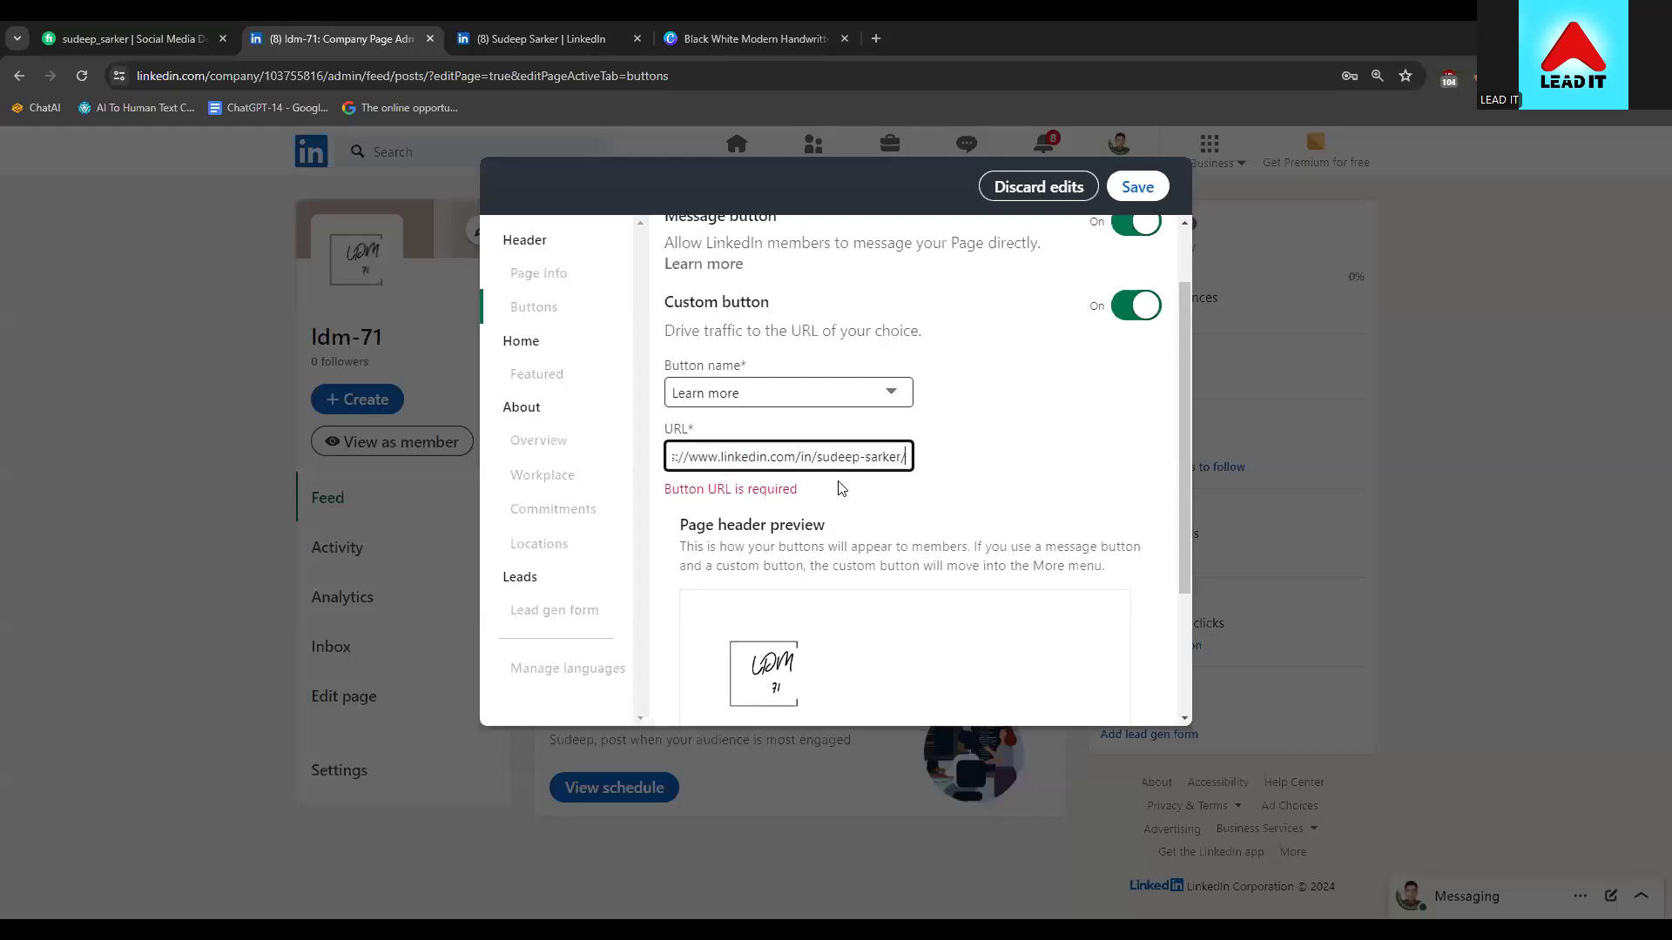
click(768, 457)
drag(735, 457, 911, 459)
click(911, 459)
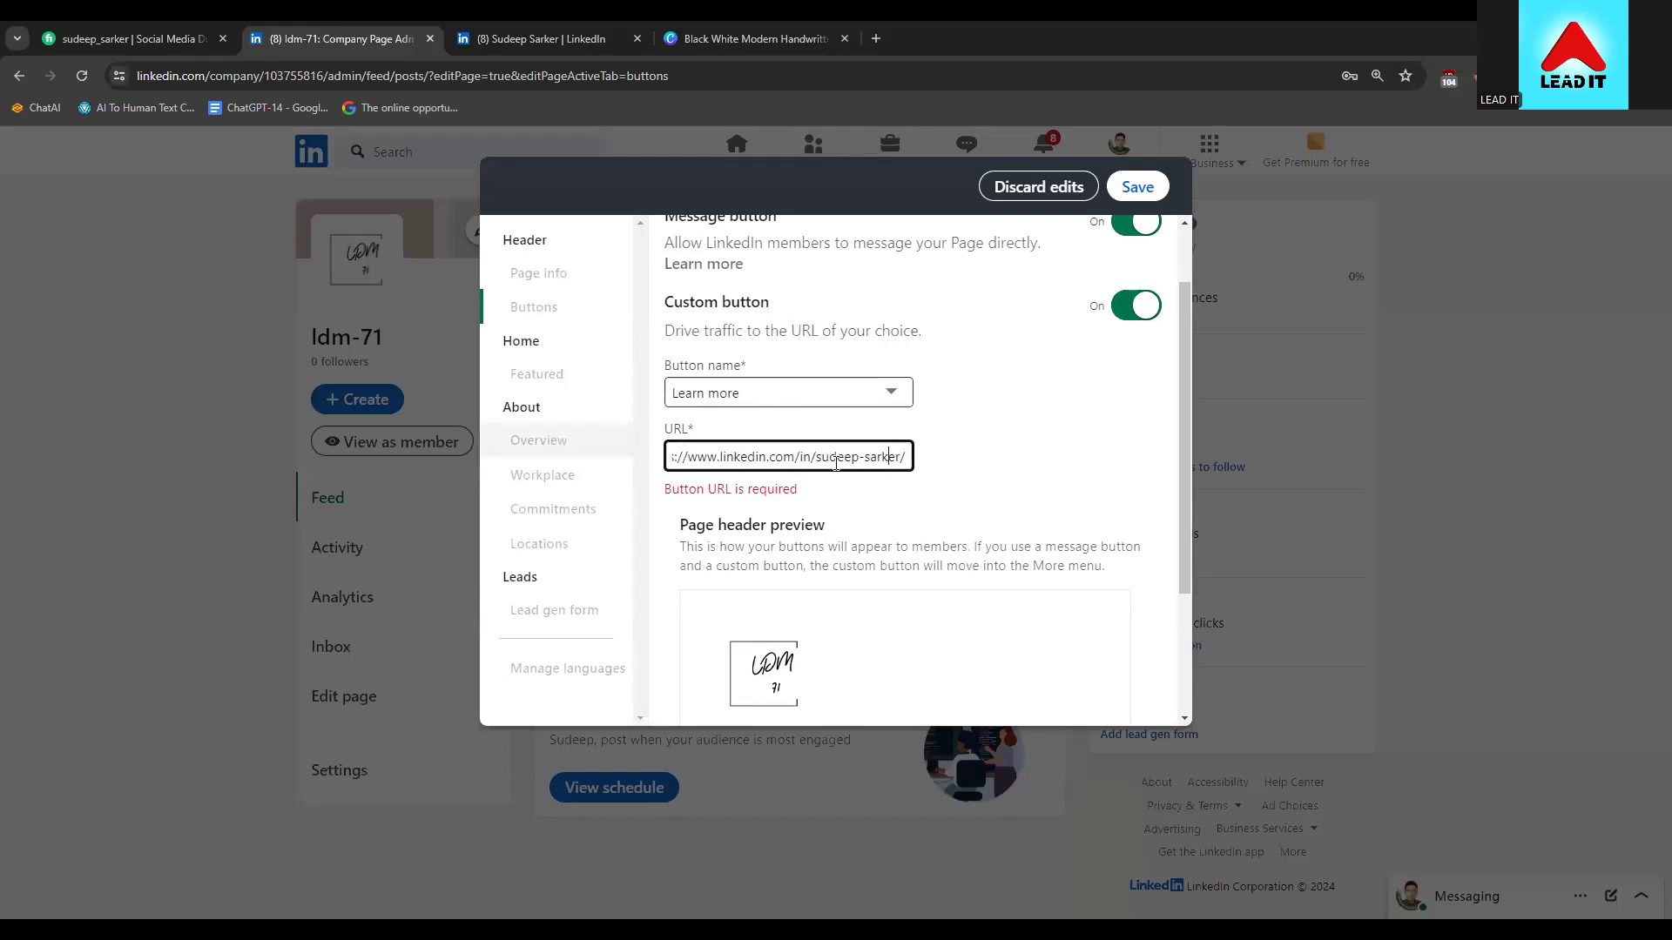
scroll(868, 489, down, 2)
scroll(940, 600, up, 3)
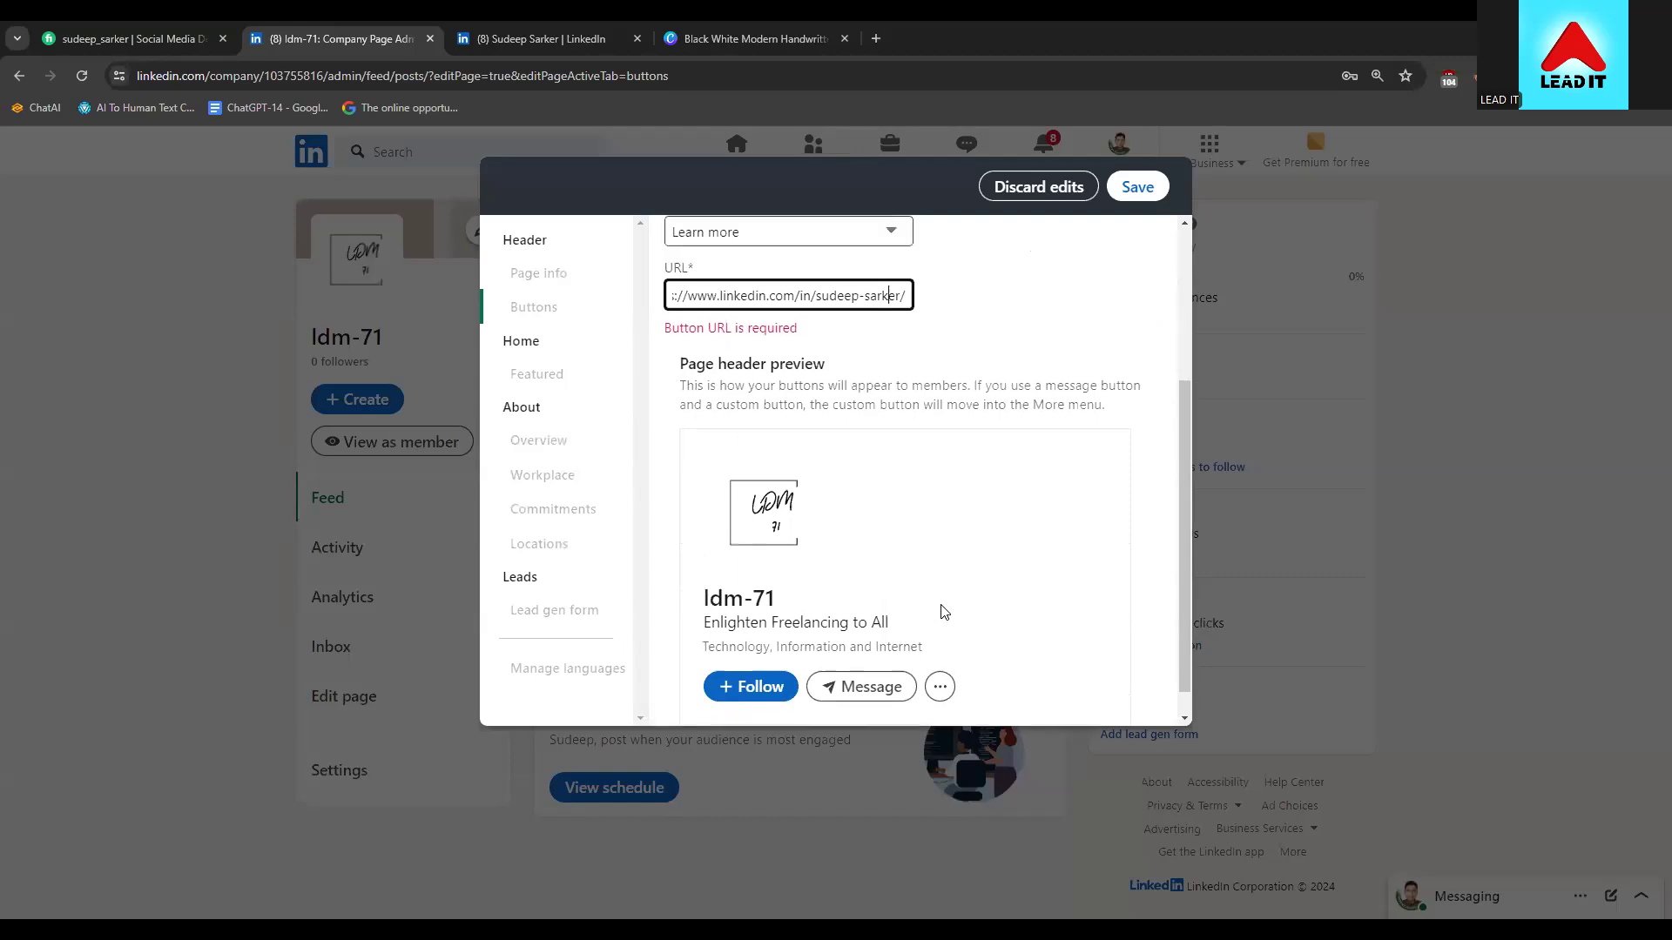
click(1136, 186)
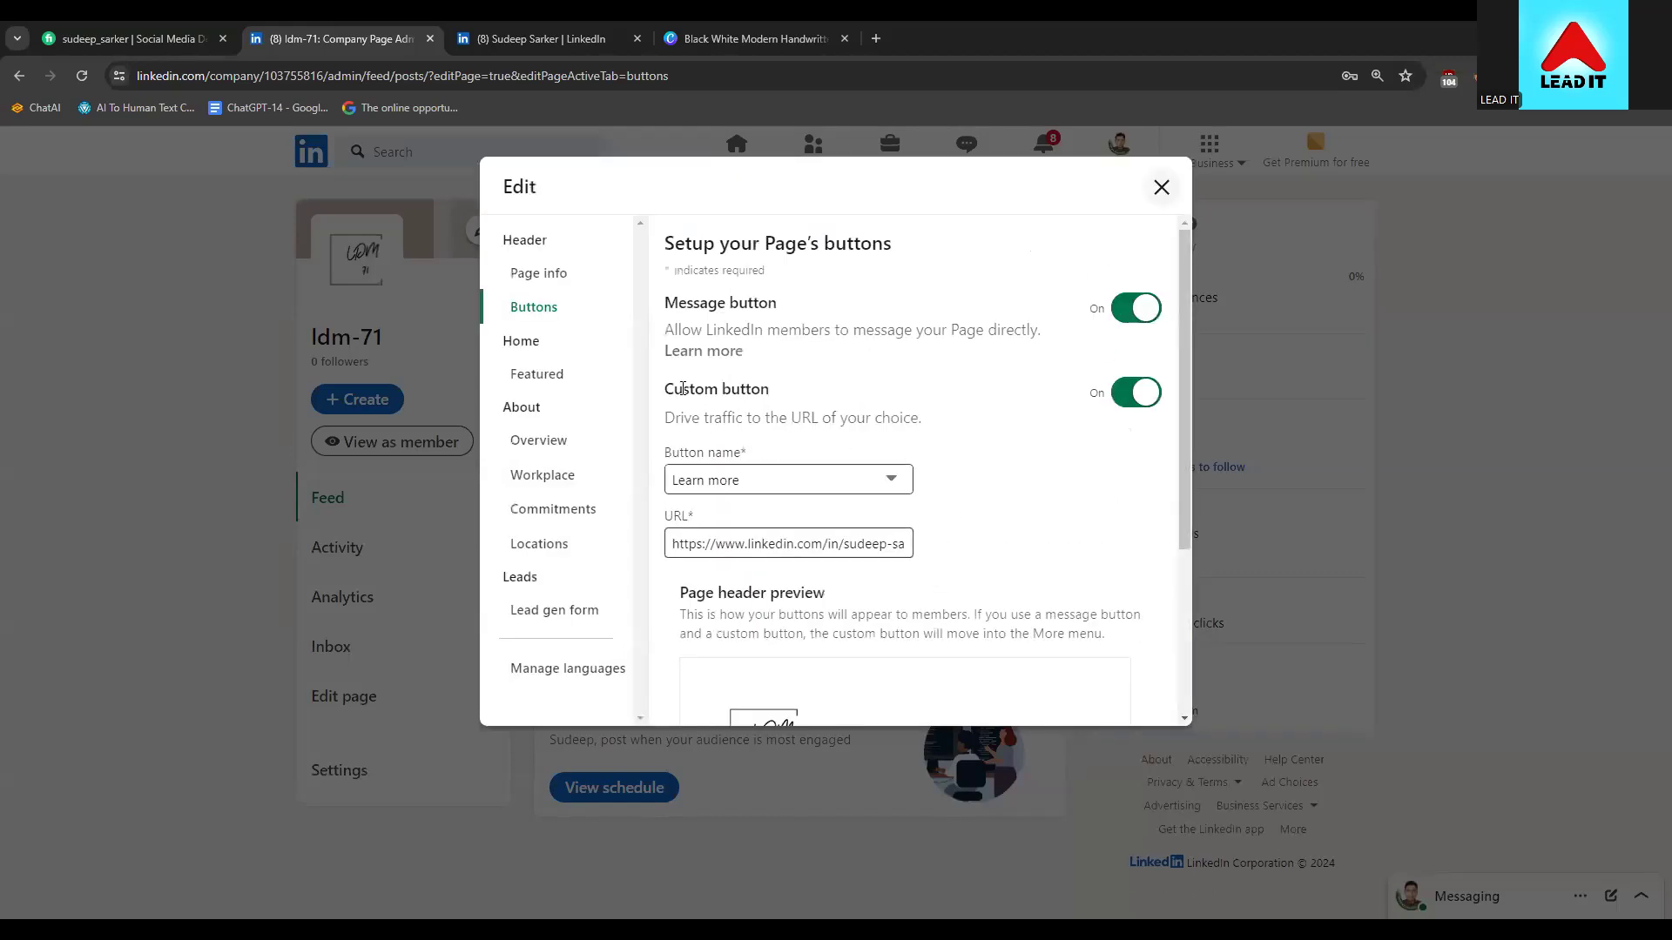
Move through Featured and Overview to the Workplace policy settings
click(564, 376)
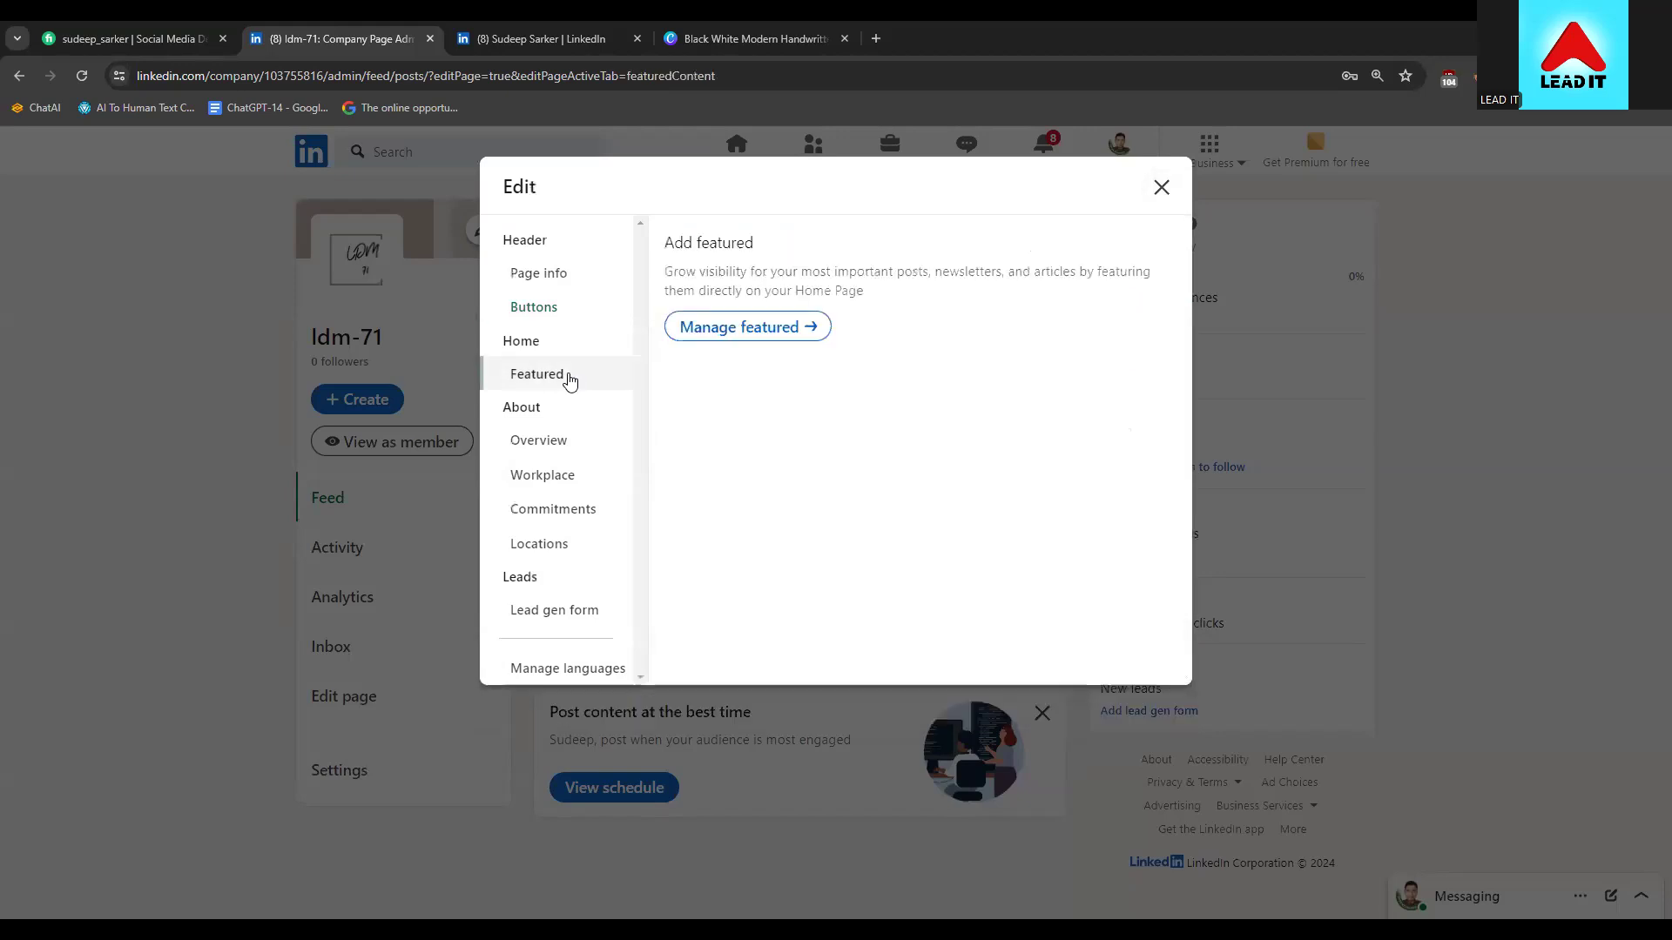
click(552, 438)
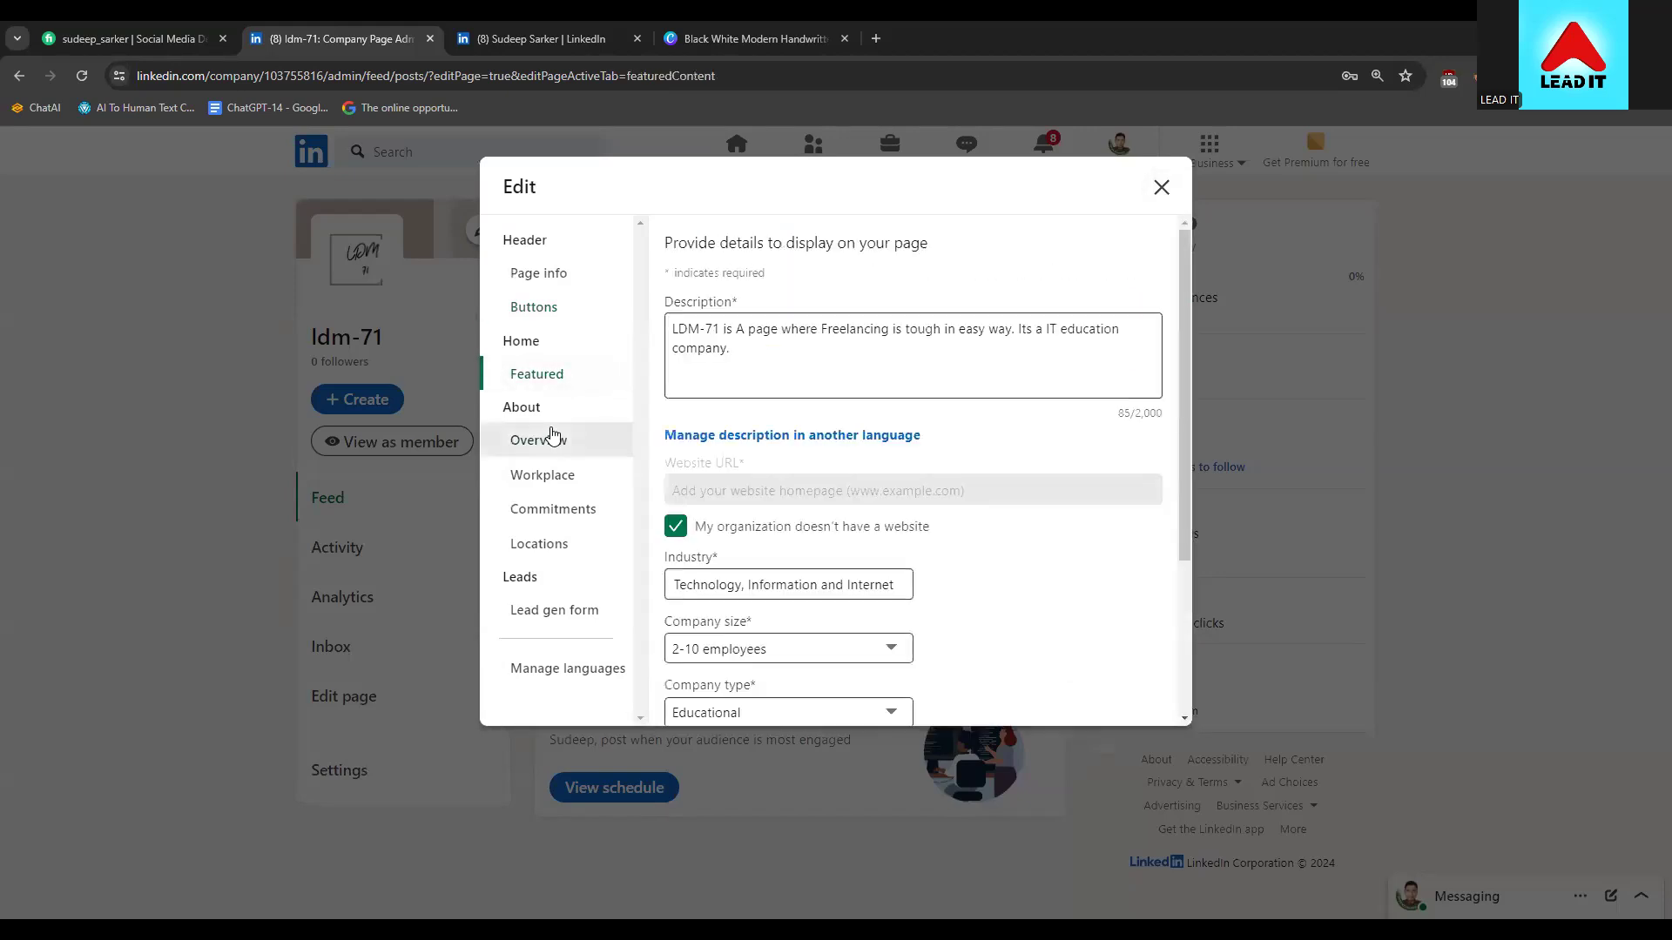
scroll(838, 421, down, 3)
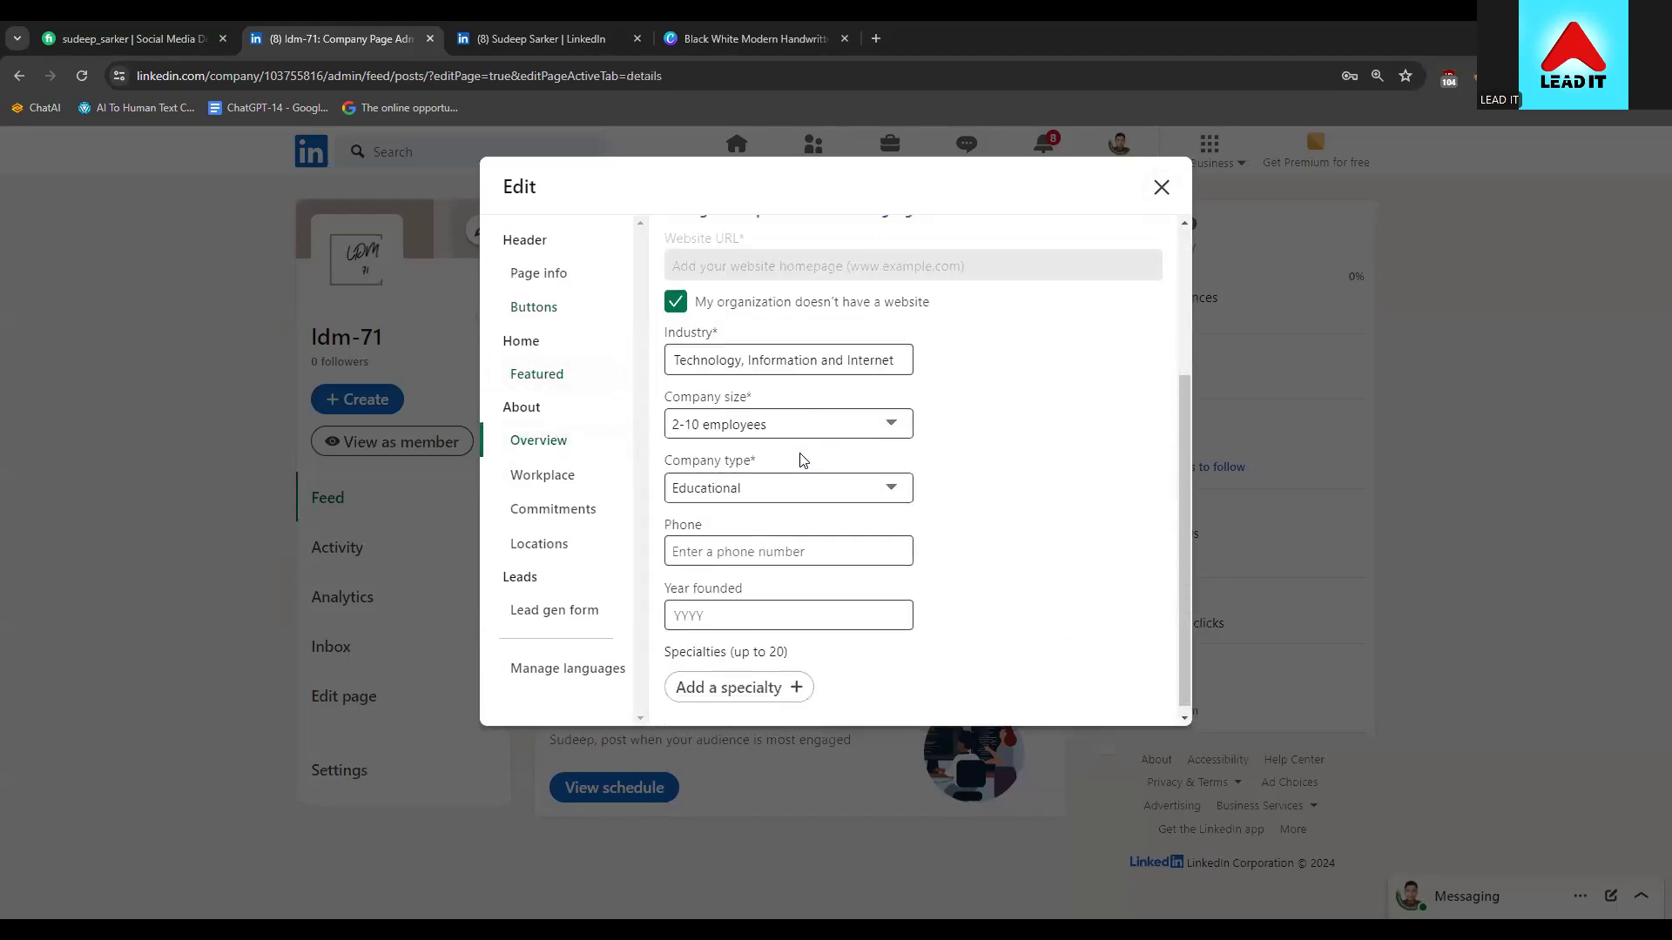
click(520, 481)
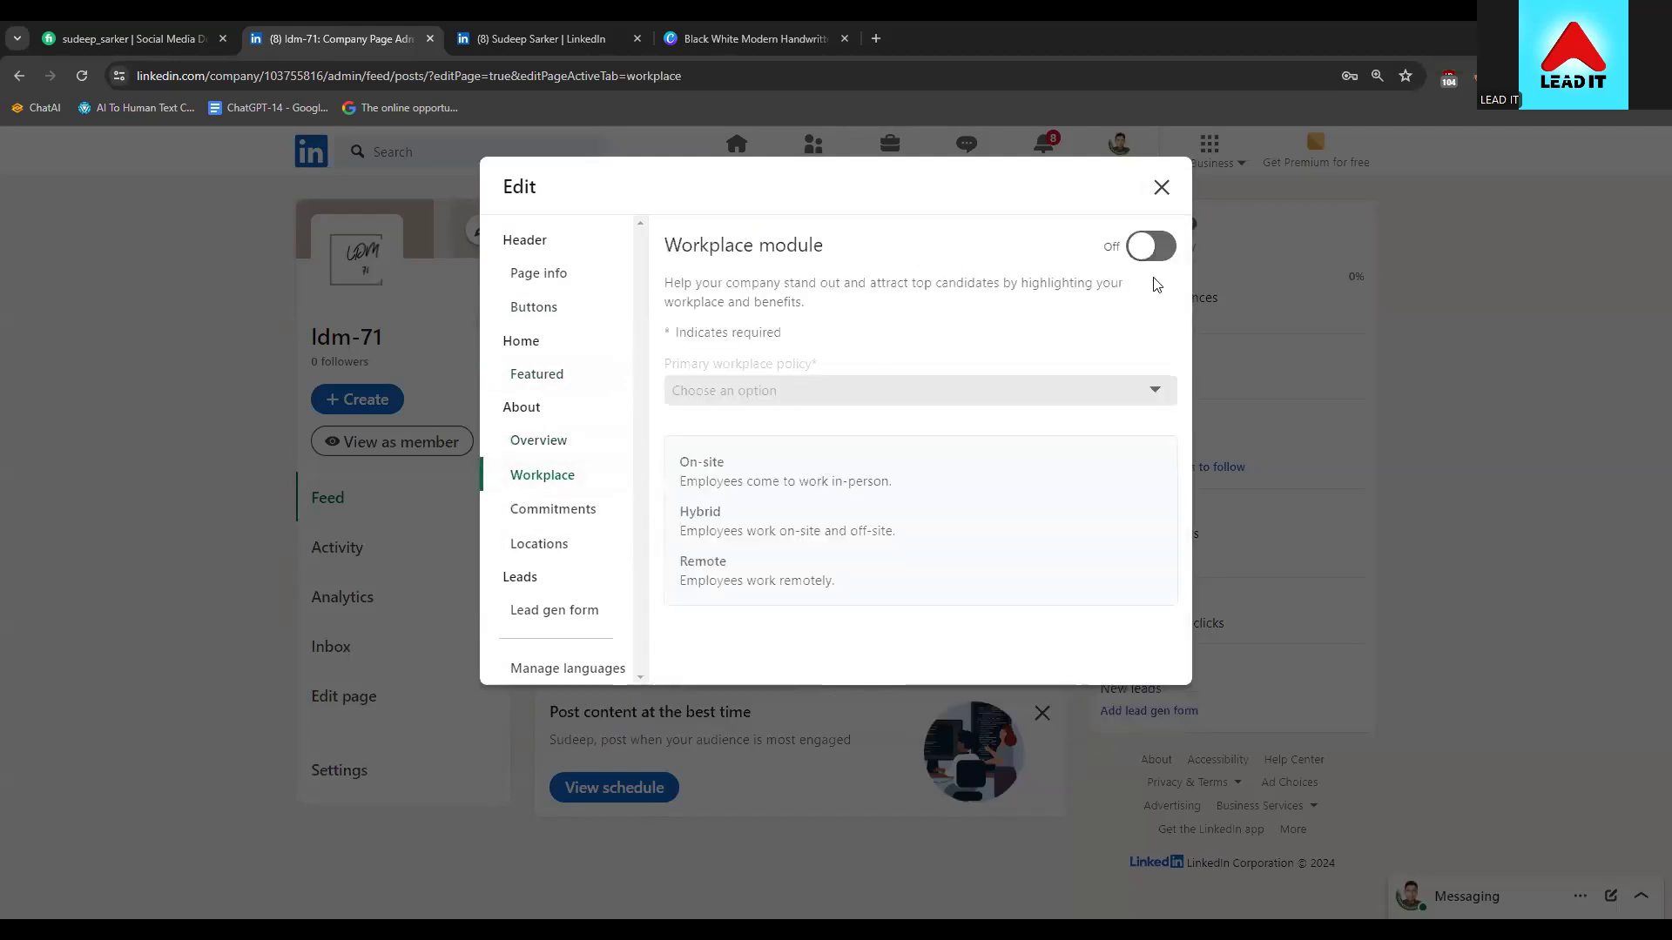
Switch the workplace section on and set Hybrid as the primary workplace policy
click(1147, 247)
click(1045, 387)
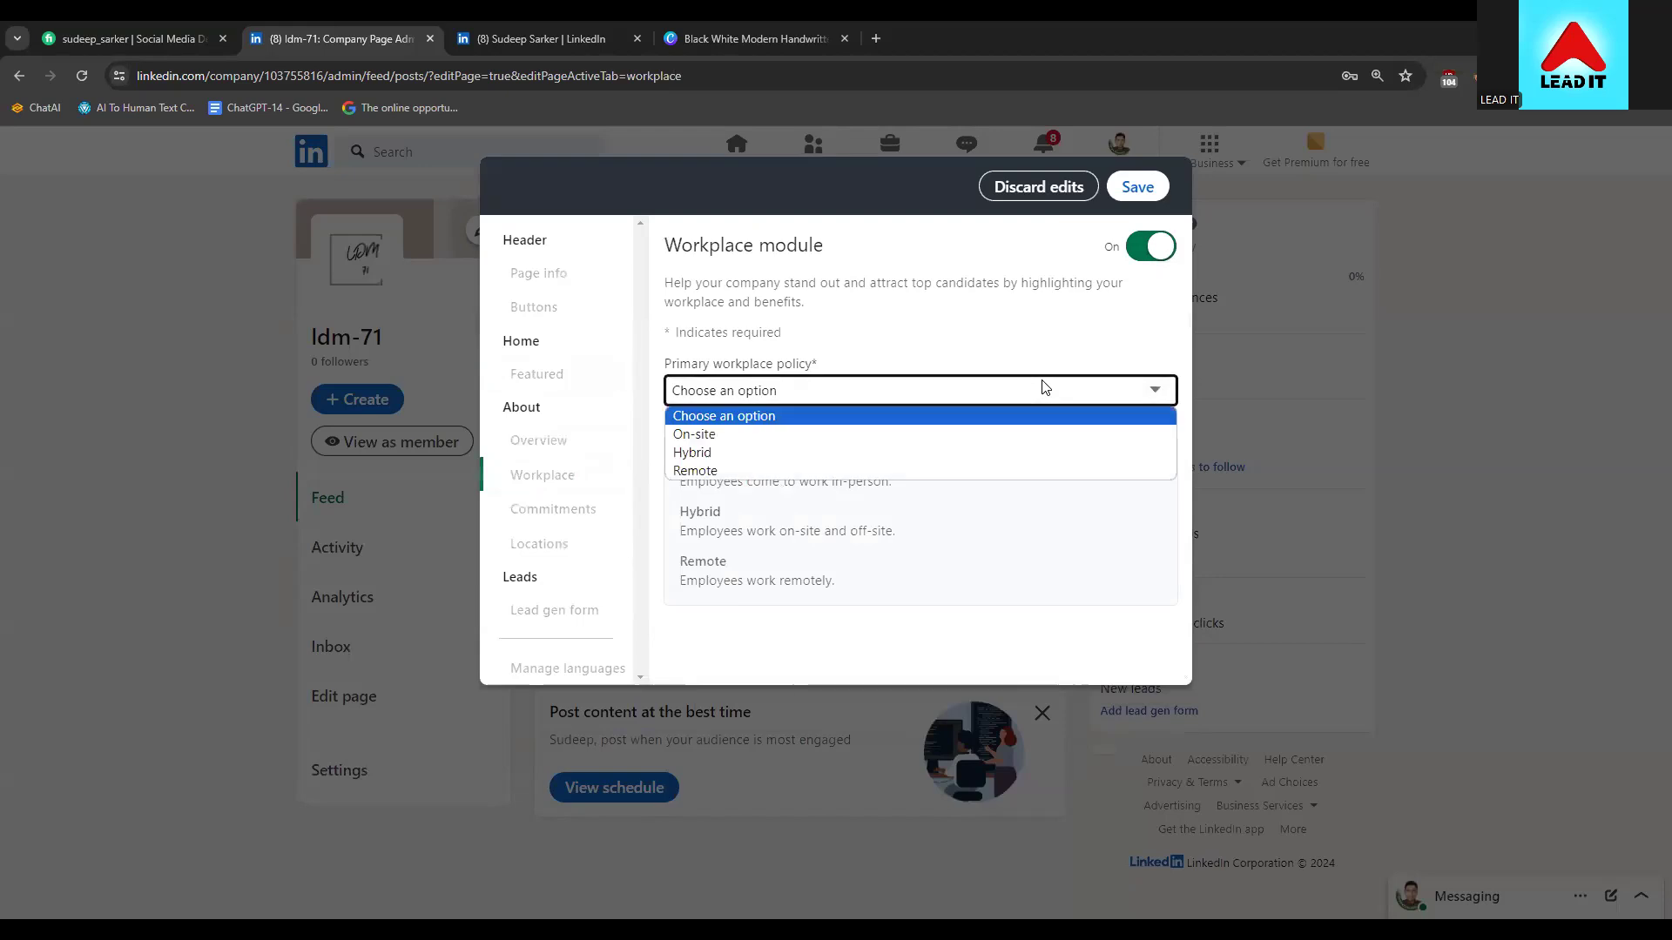
click(780, 471)
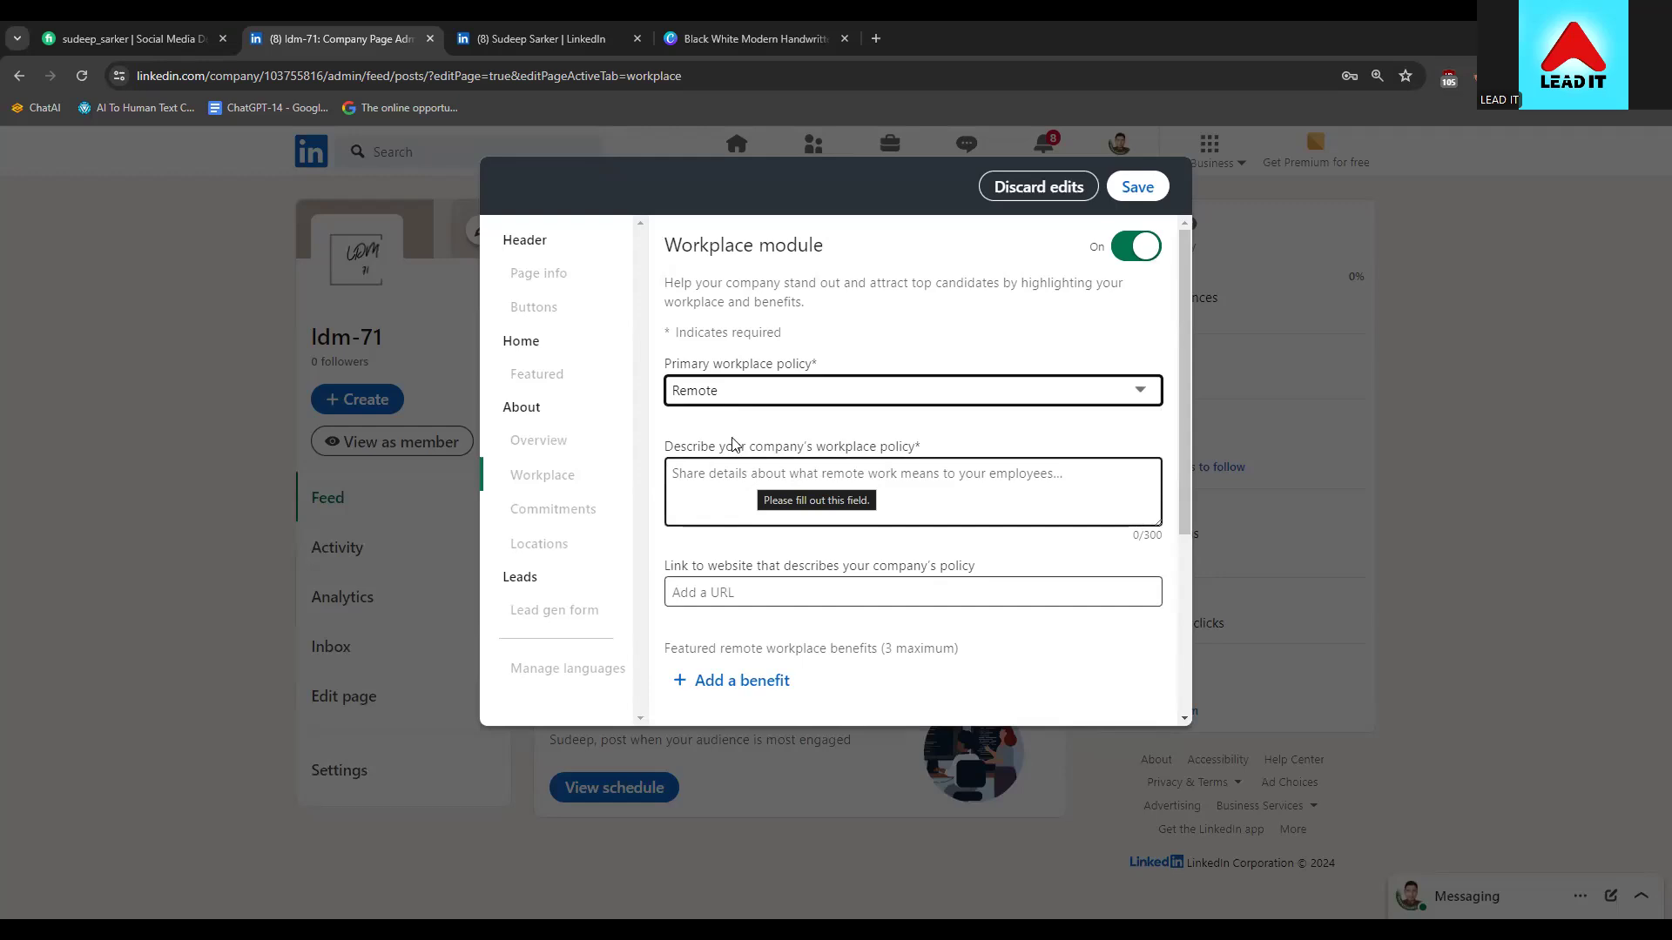
click(719, 394)
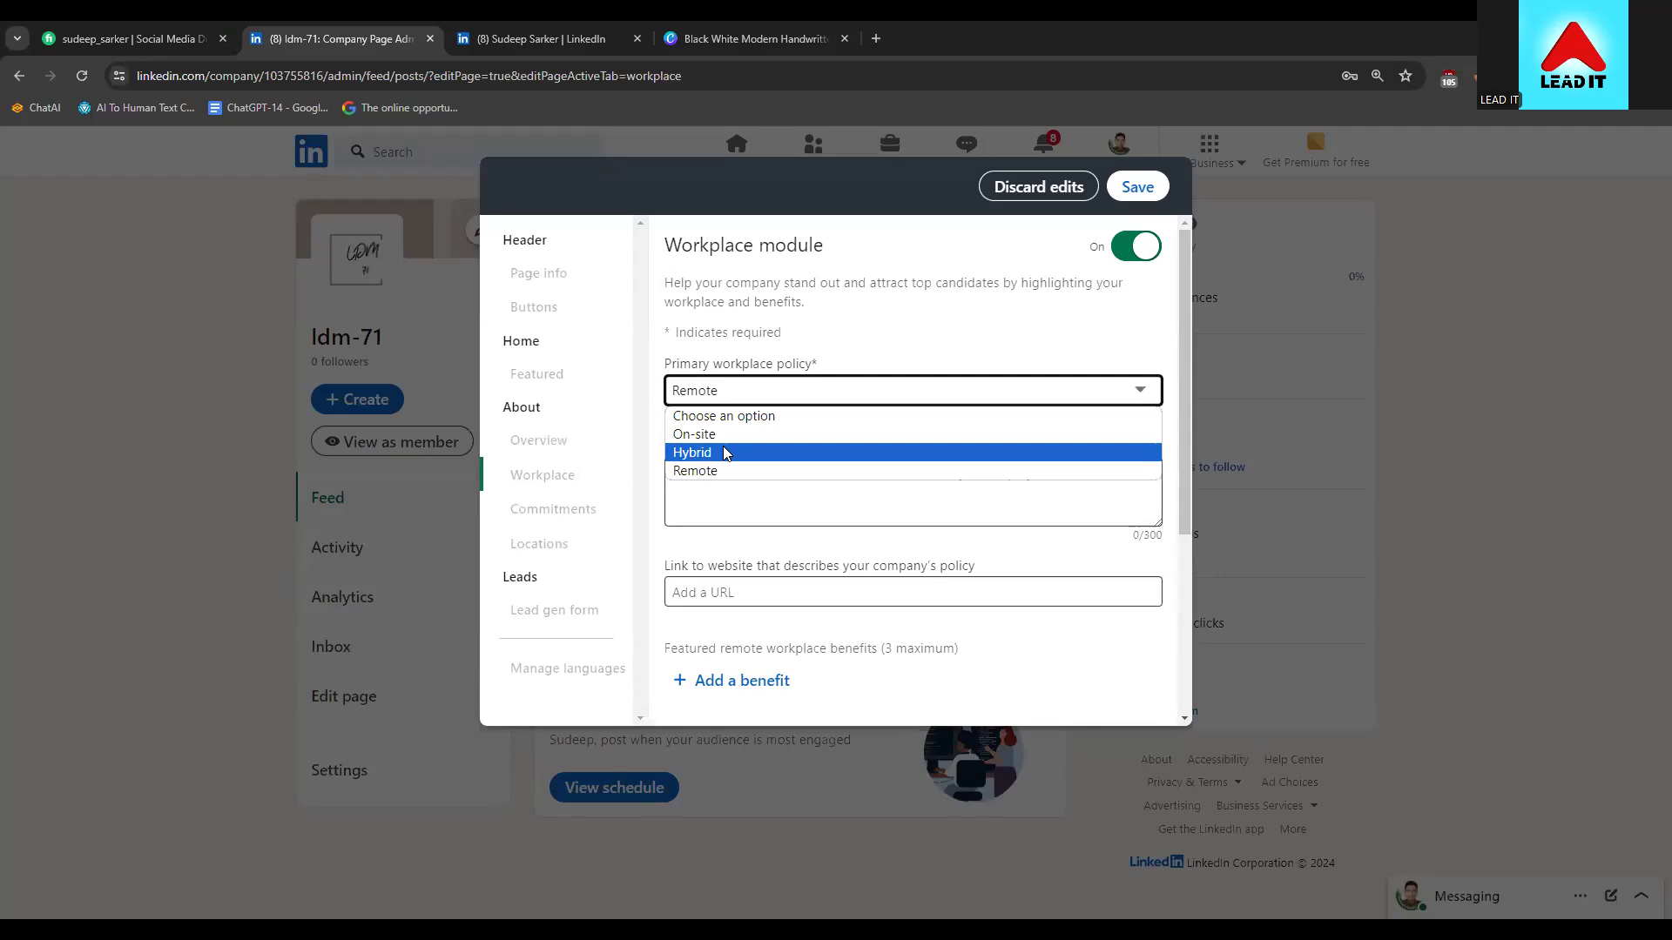
click(725, 453)
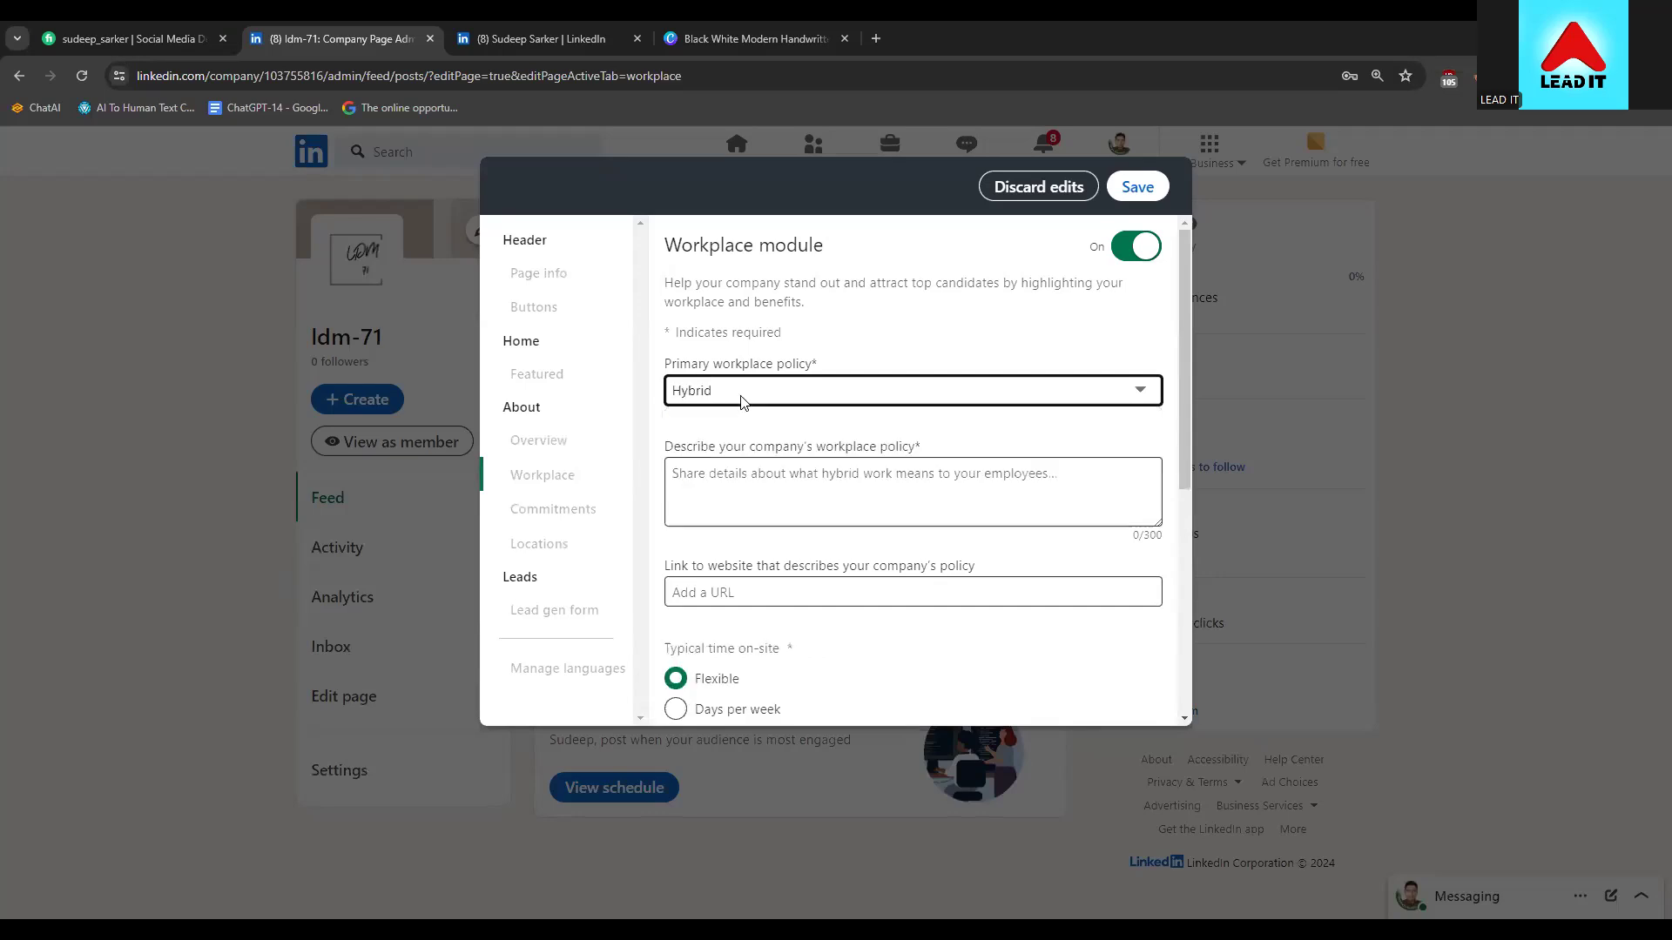
click(742, 402)
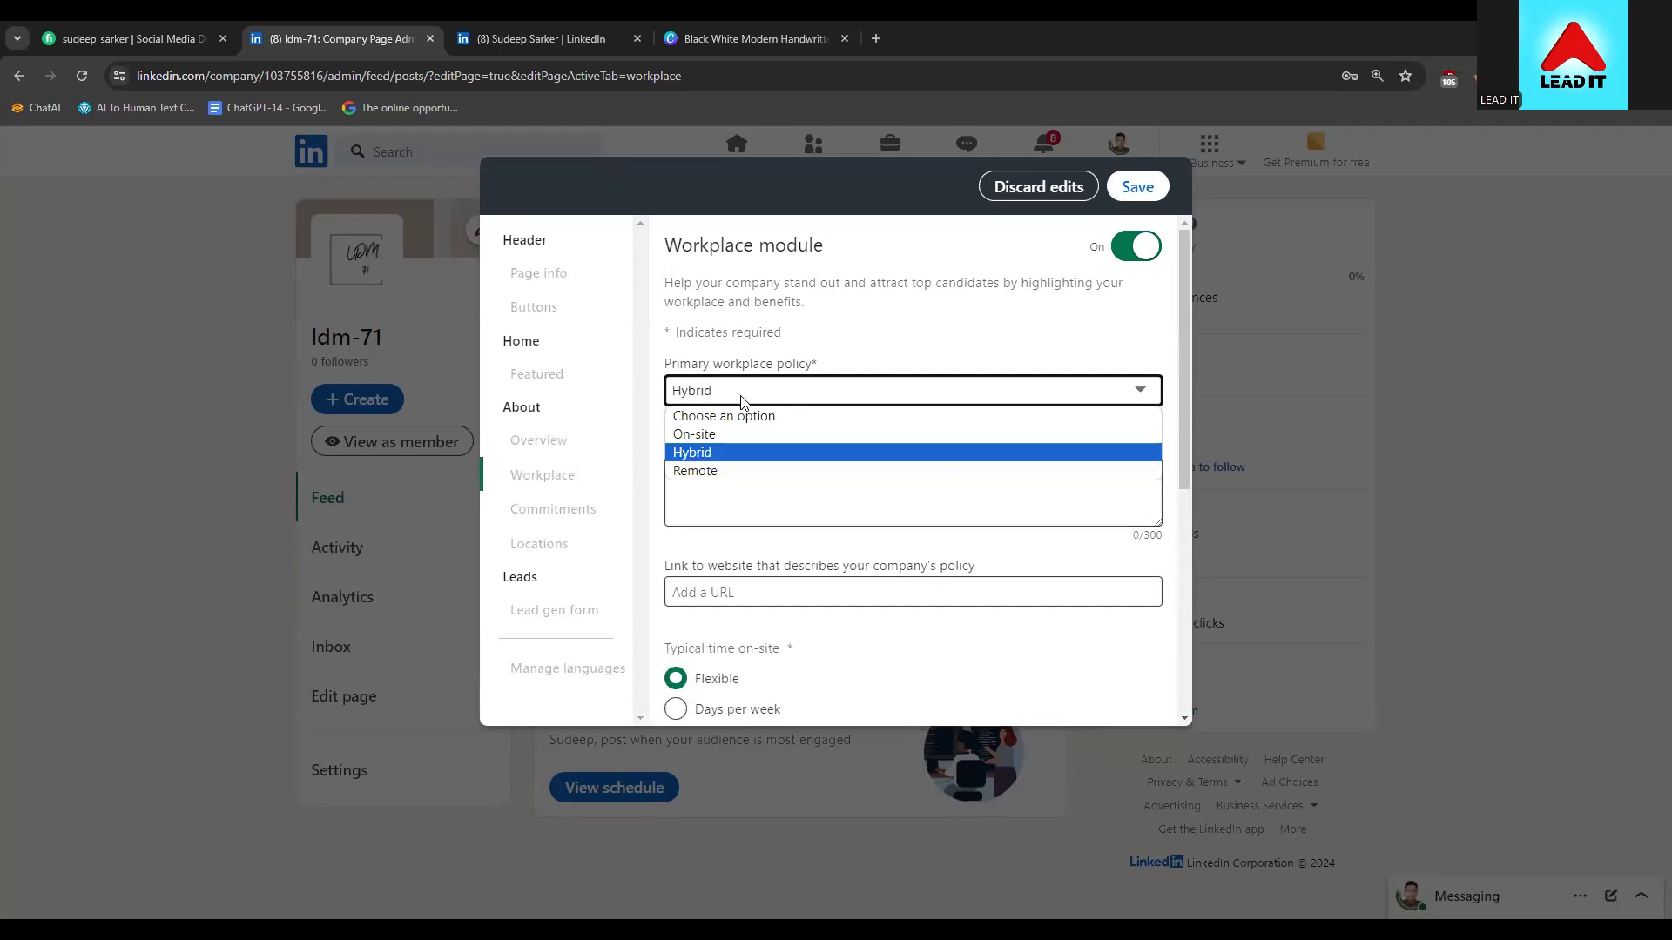
click(731, 451)
Set location-based pay to 'Employee location does not impact pay' and vaccine policy to 'Do not show'
click(770, 479)
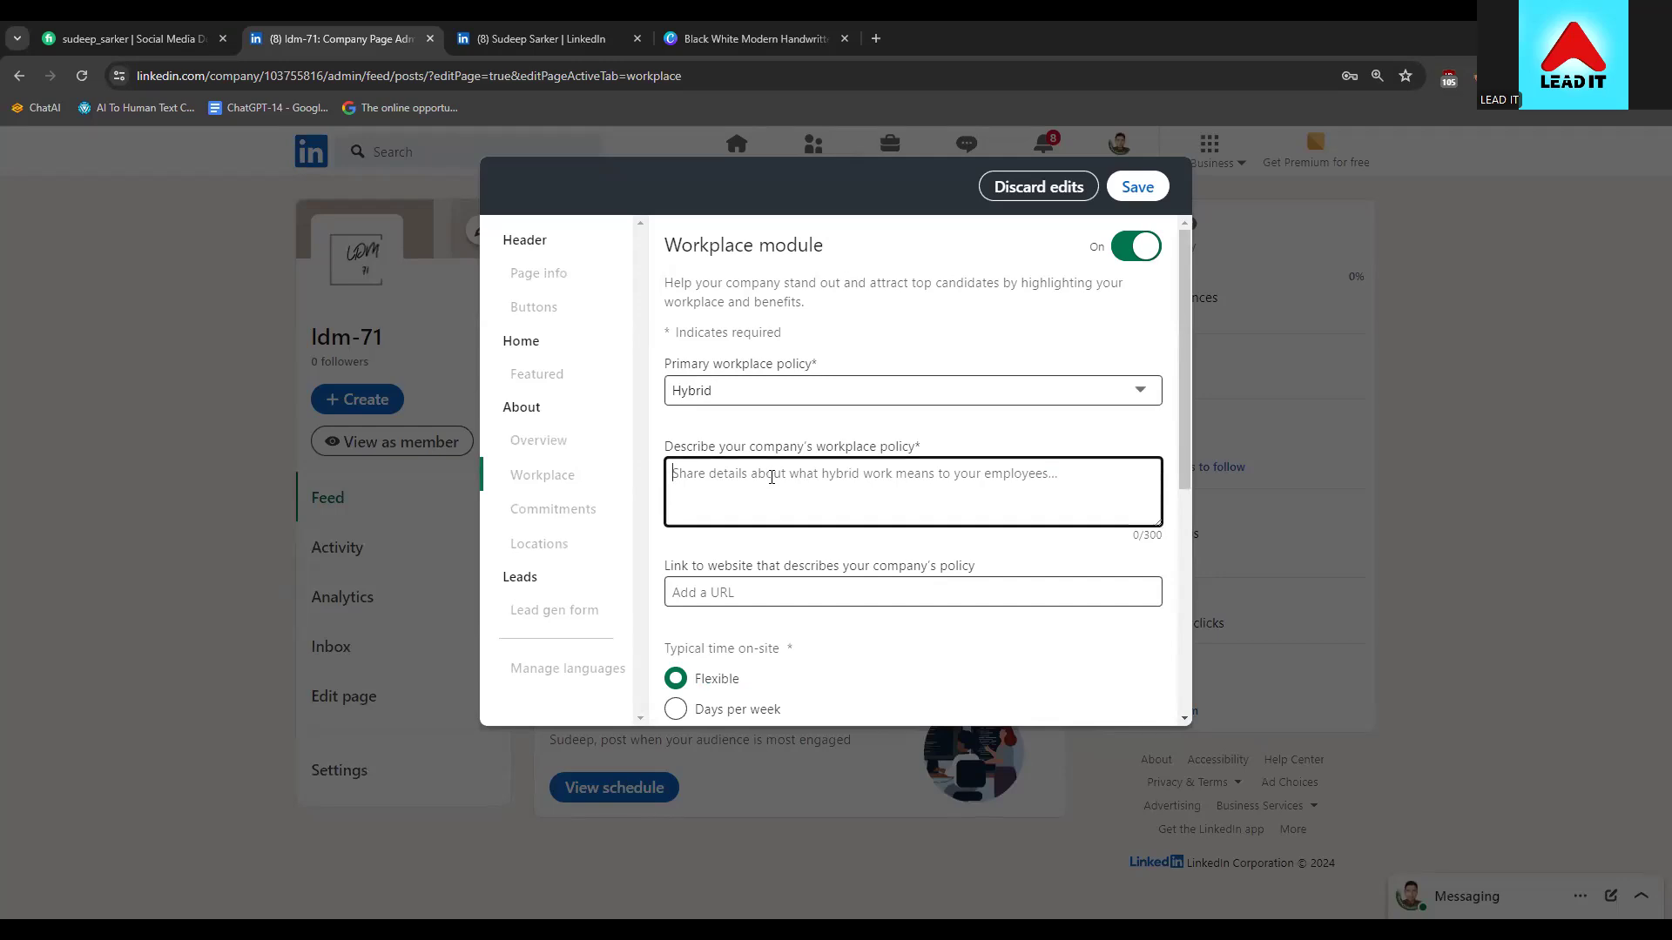
scroll(916, 389, down, 1)
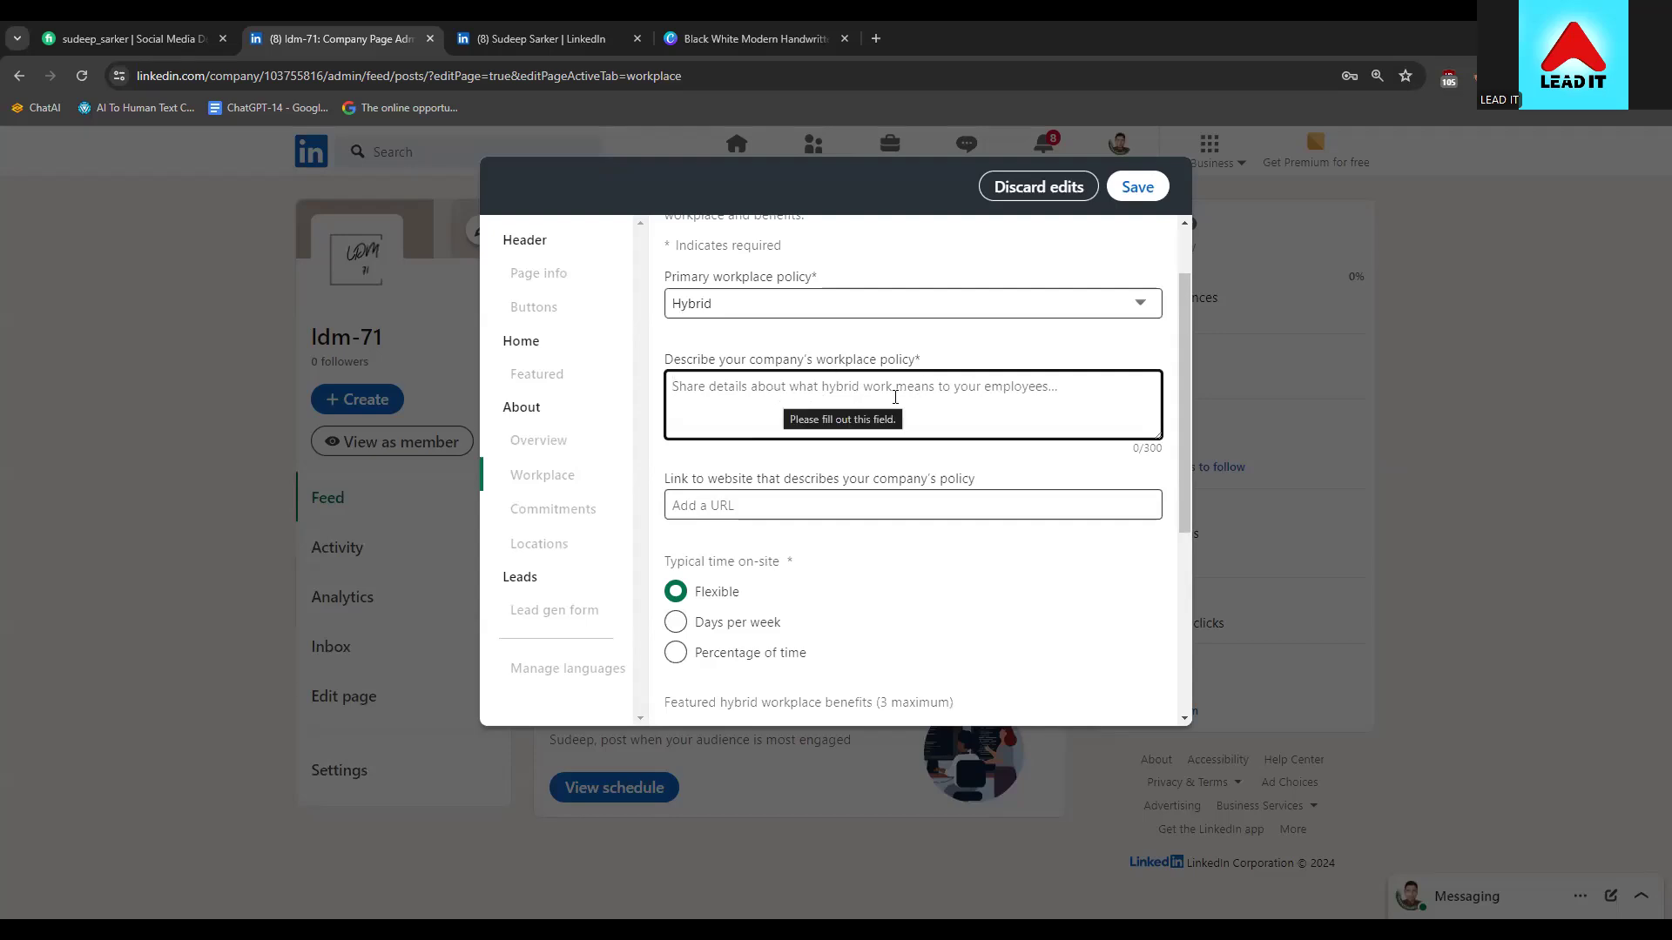
scroll(871, 405, down, 1)
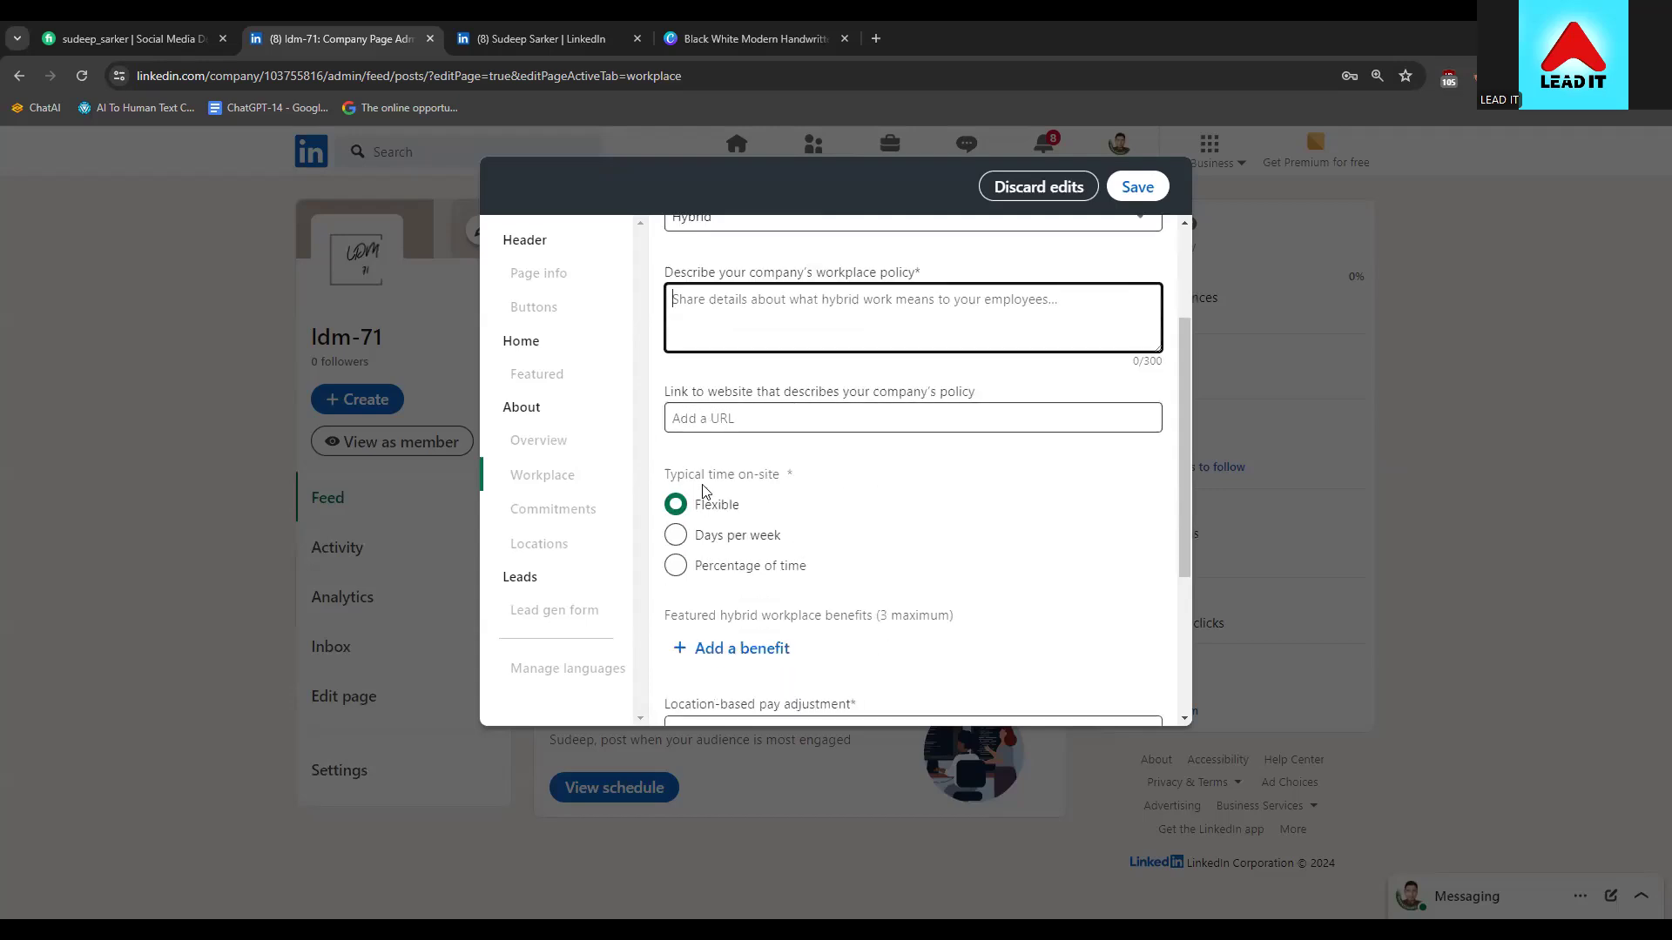
scroll(696, 535, down, 1)
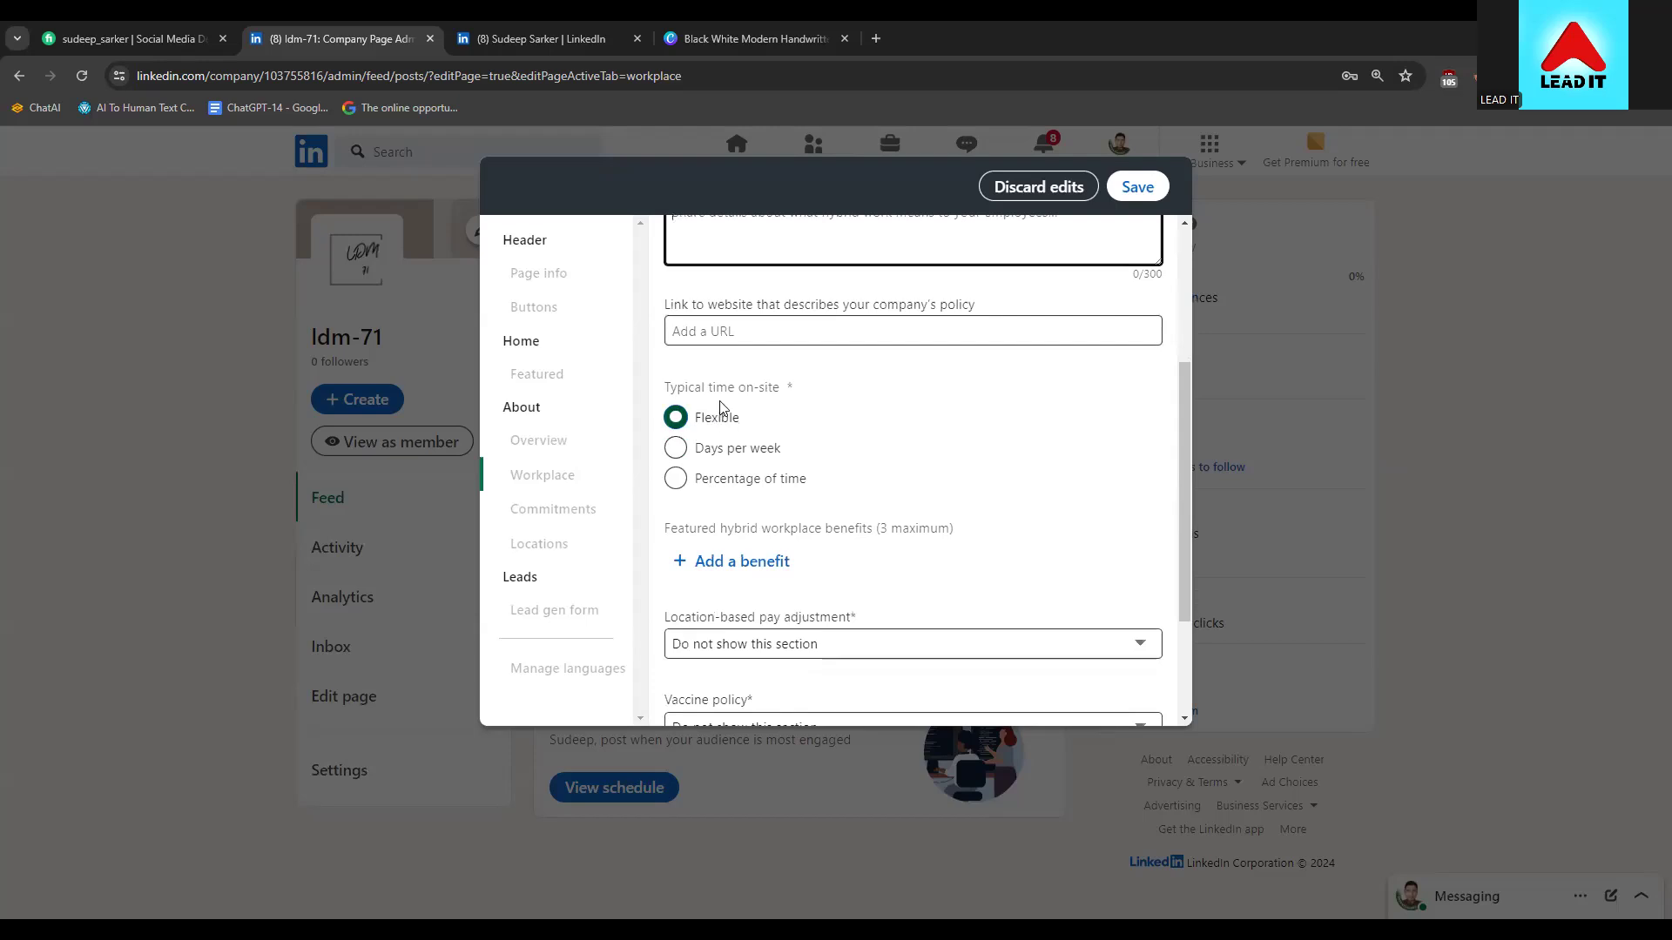
drag(694, 388, 756, 390)
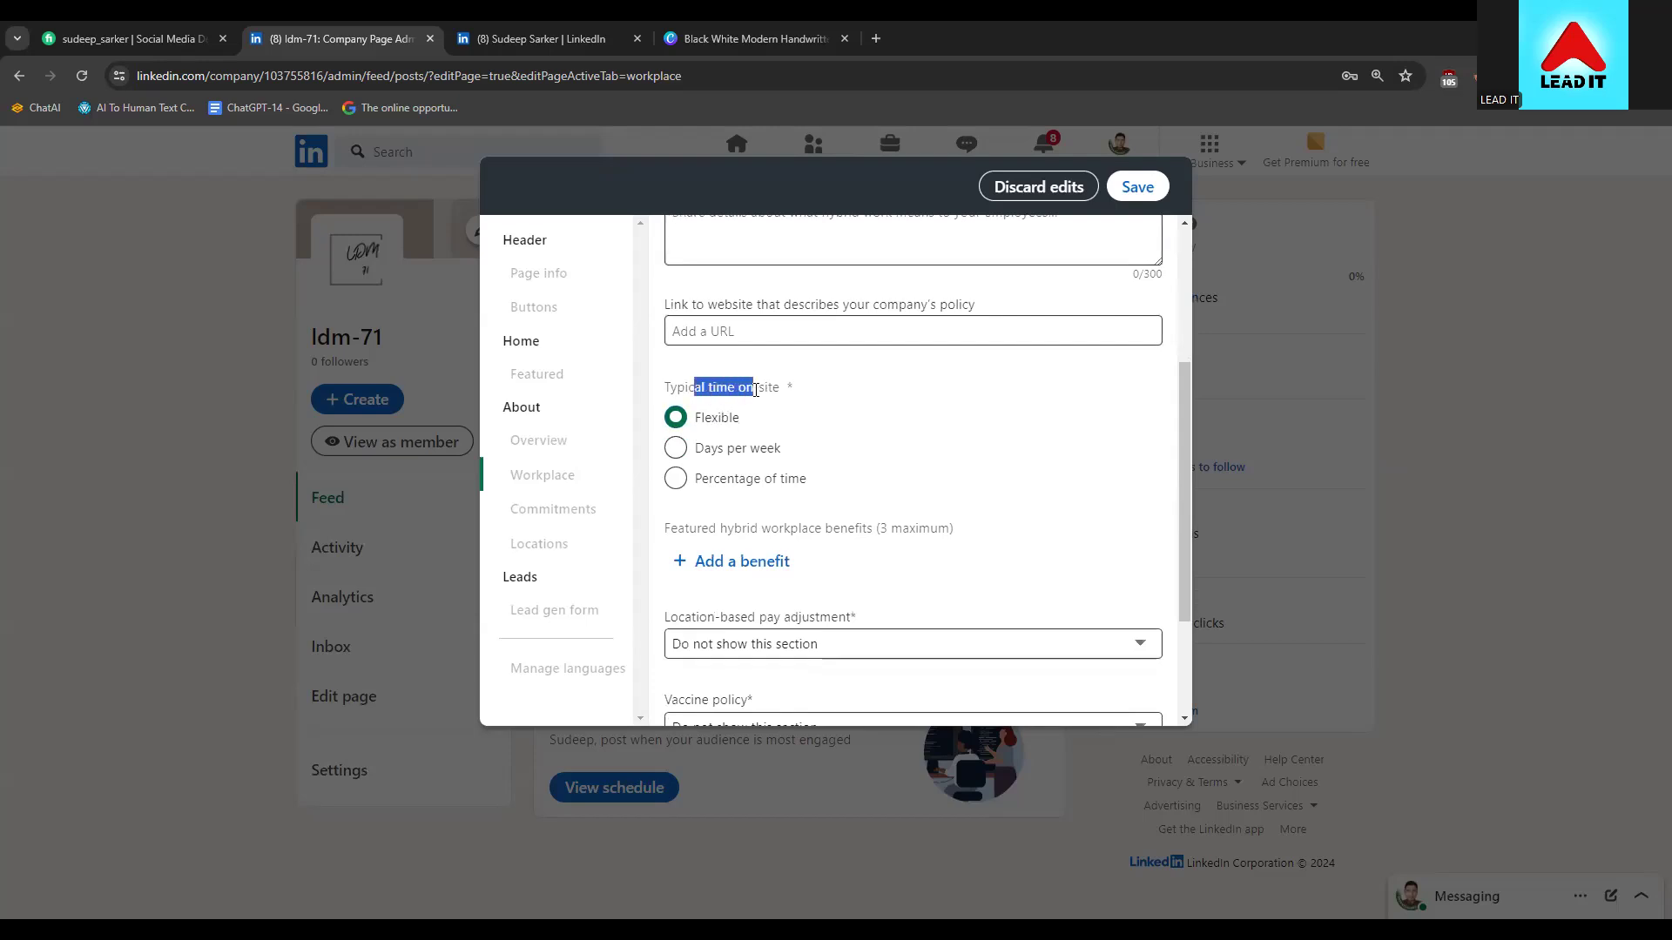
click(756, 390)
scroll(784, 648, up, 2)
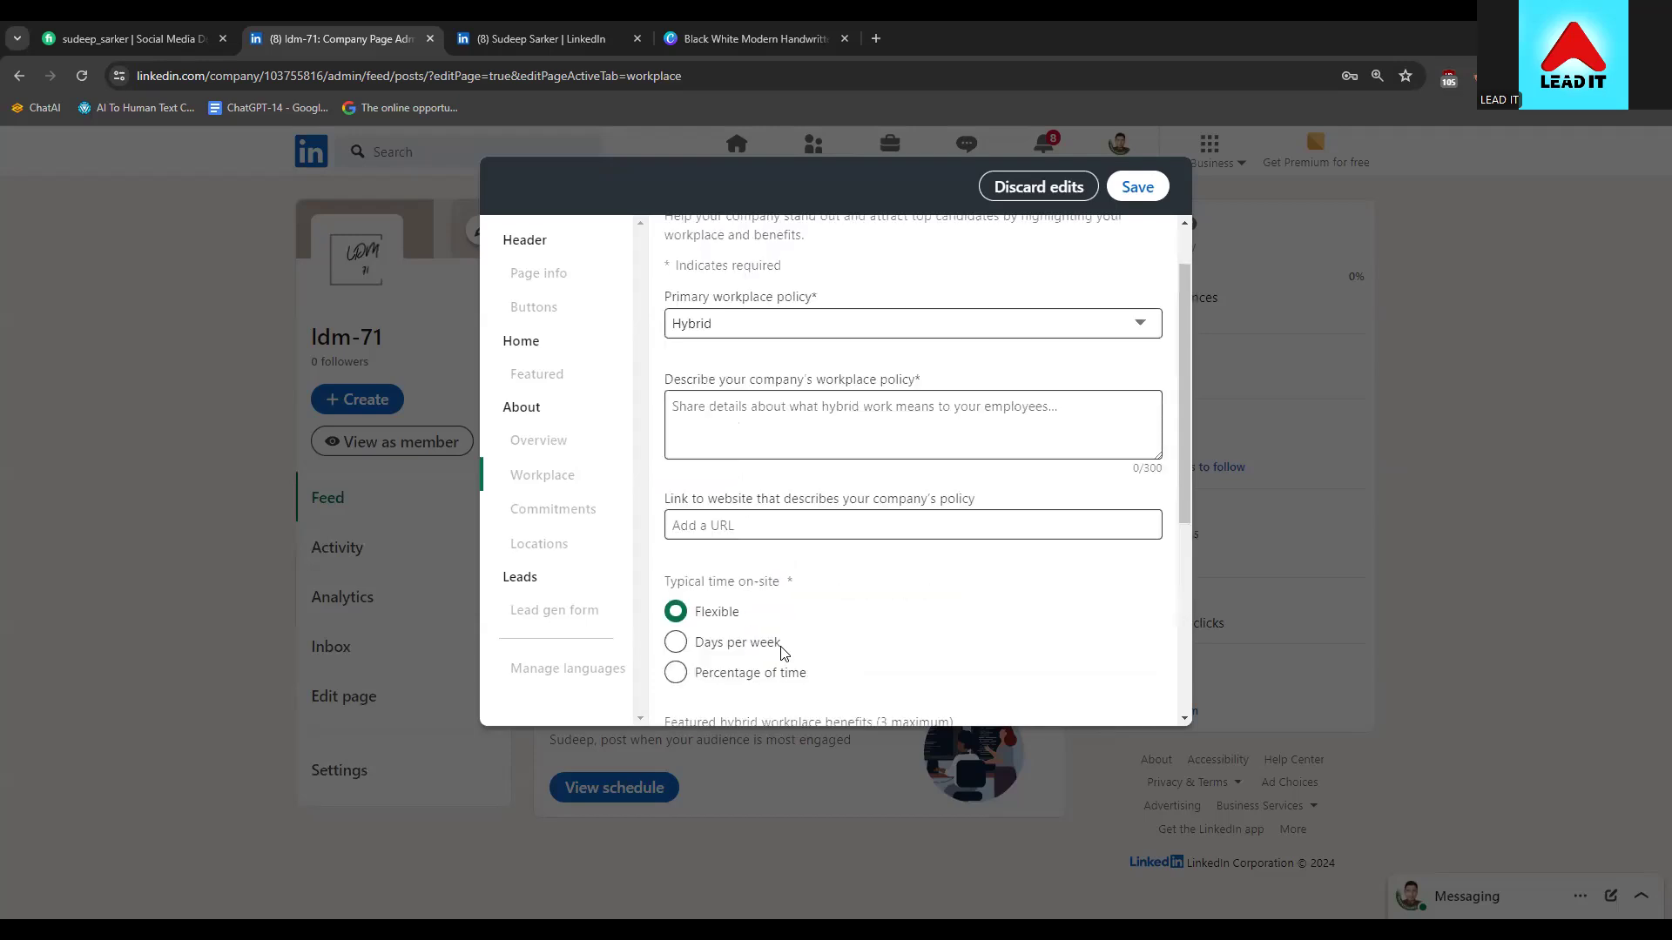
scroll(807, 546, down, 4)
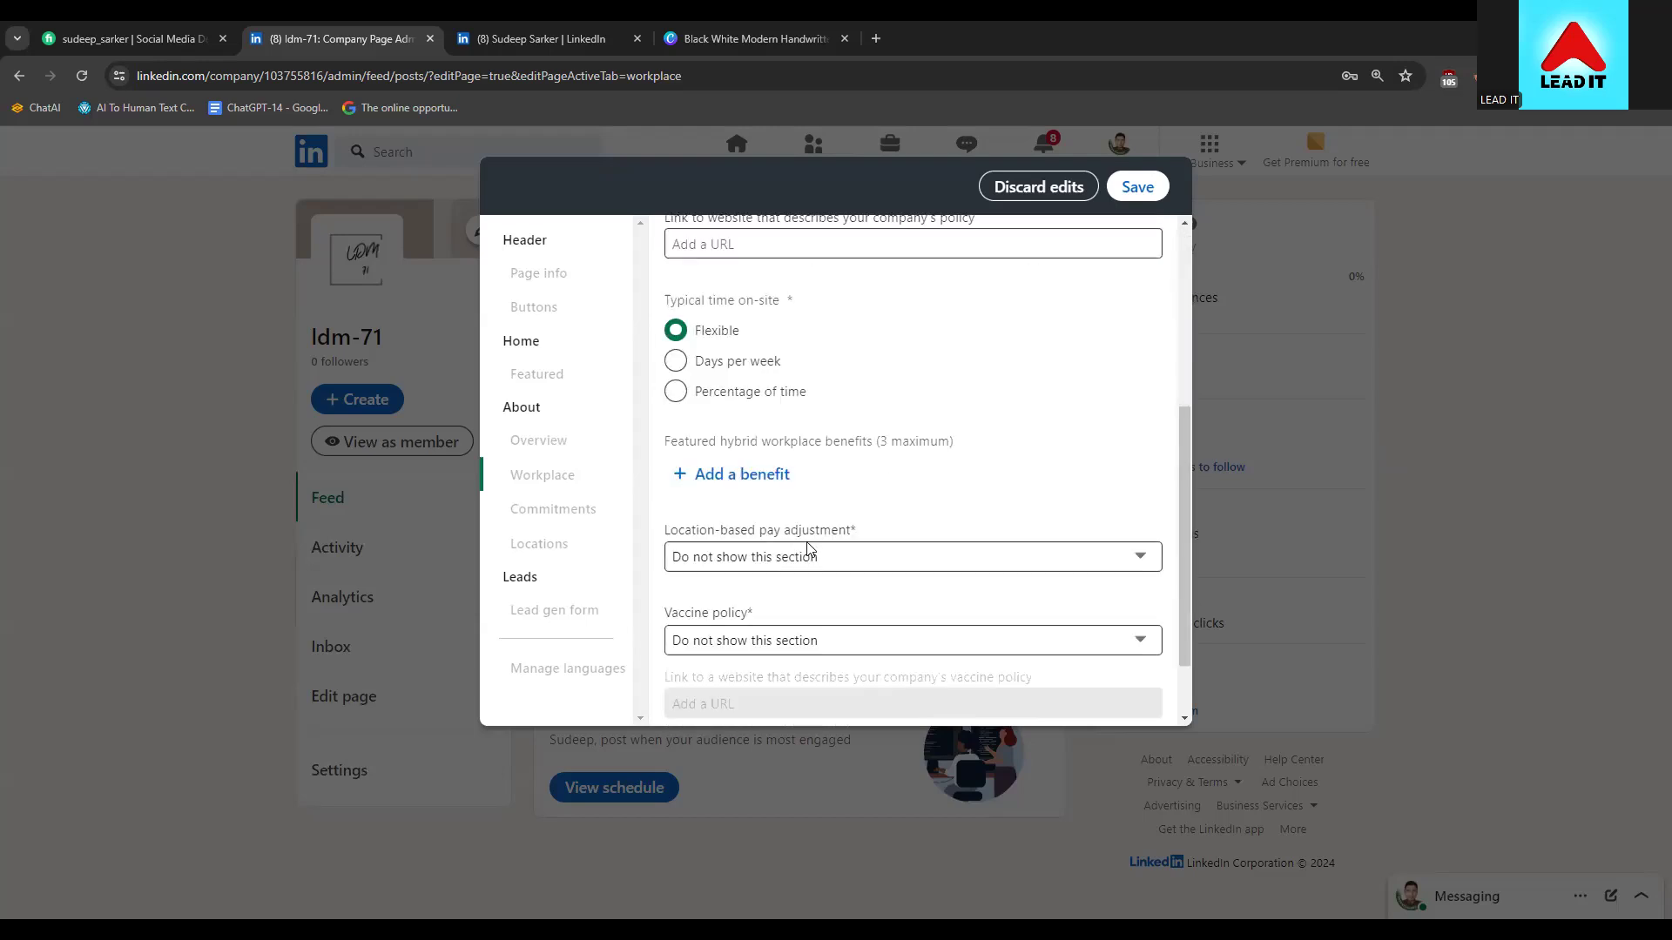
scroll(775, 619, down, 1)
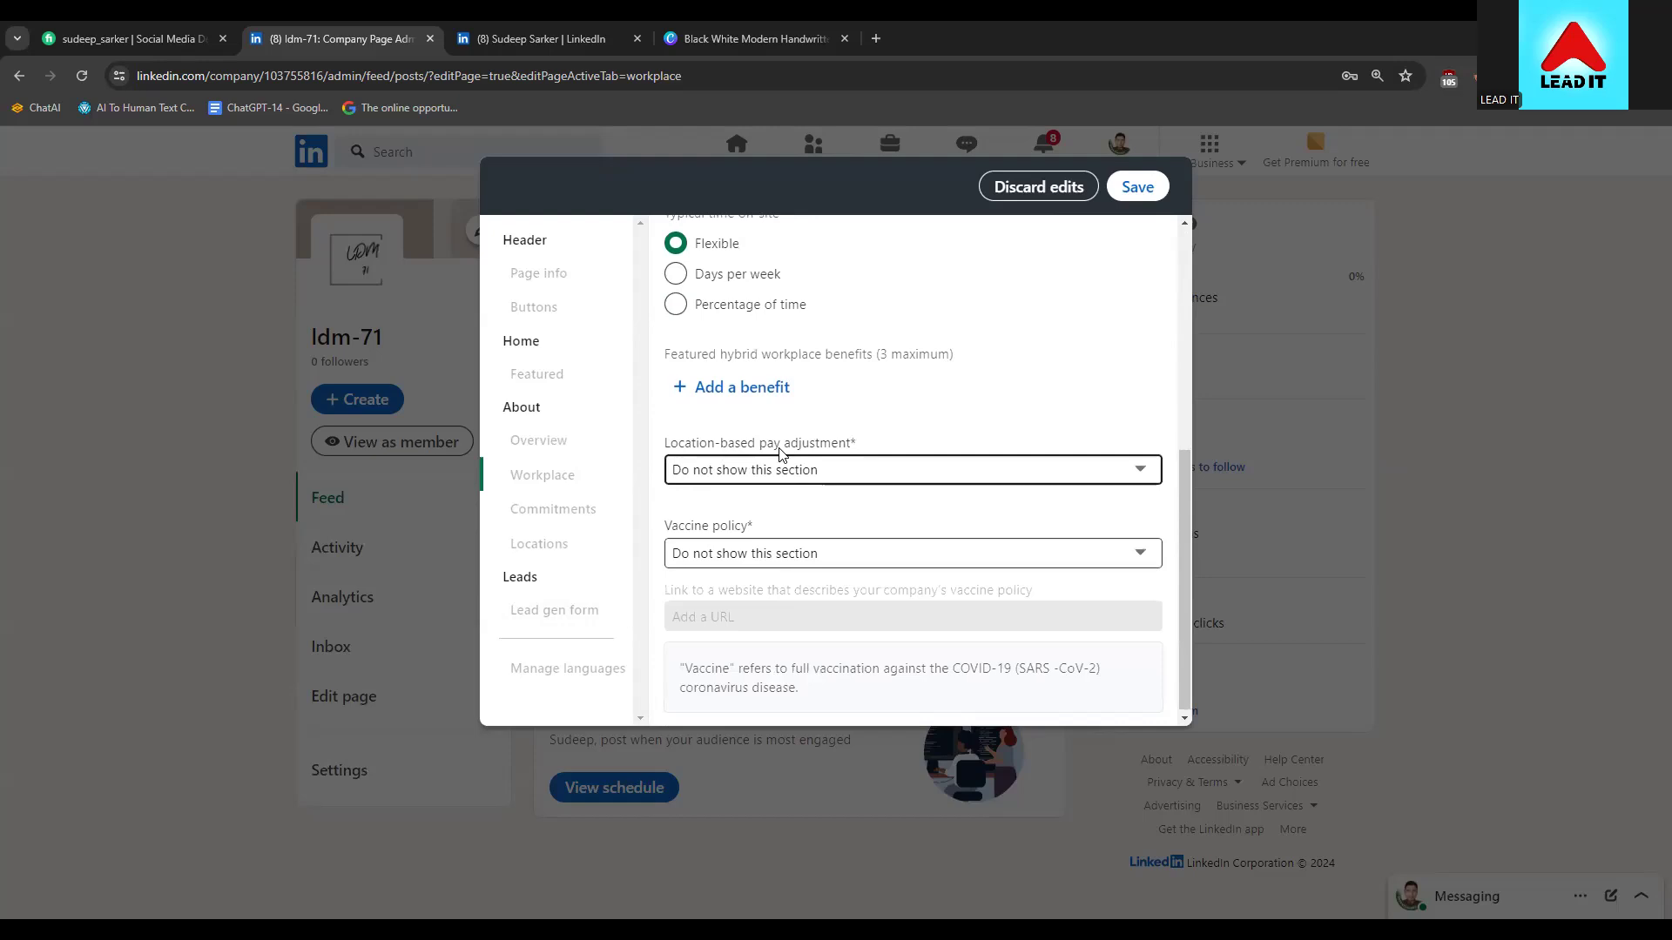
click(792, 482)
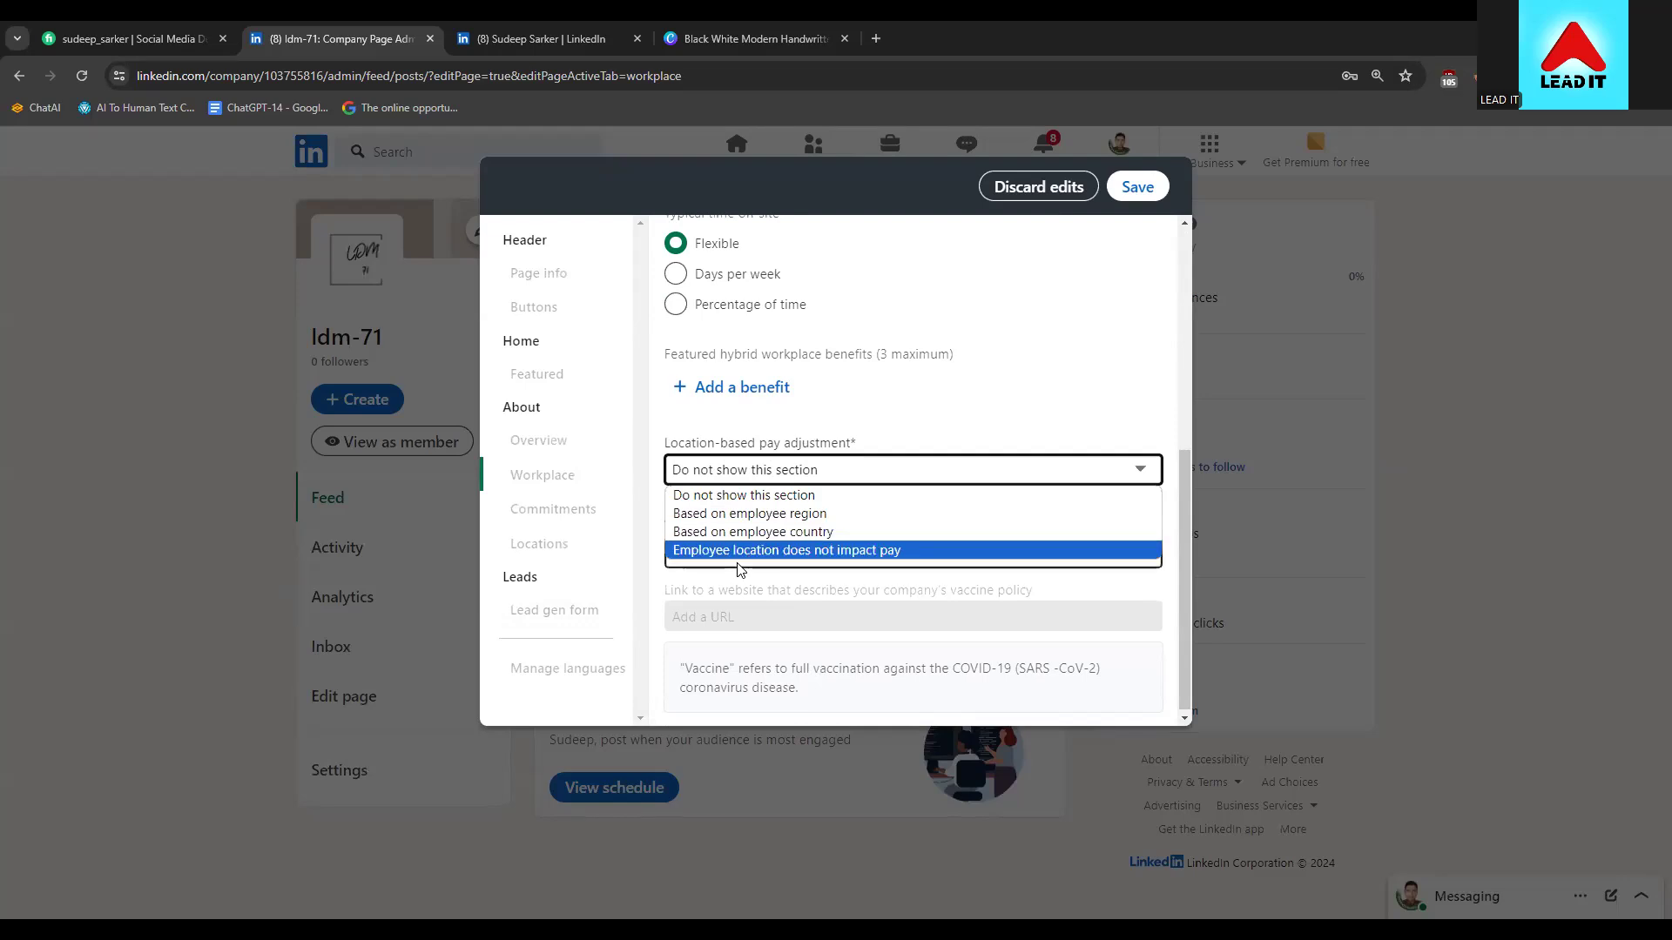
click(864, 547)
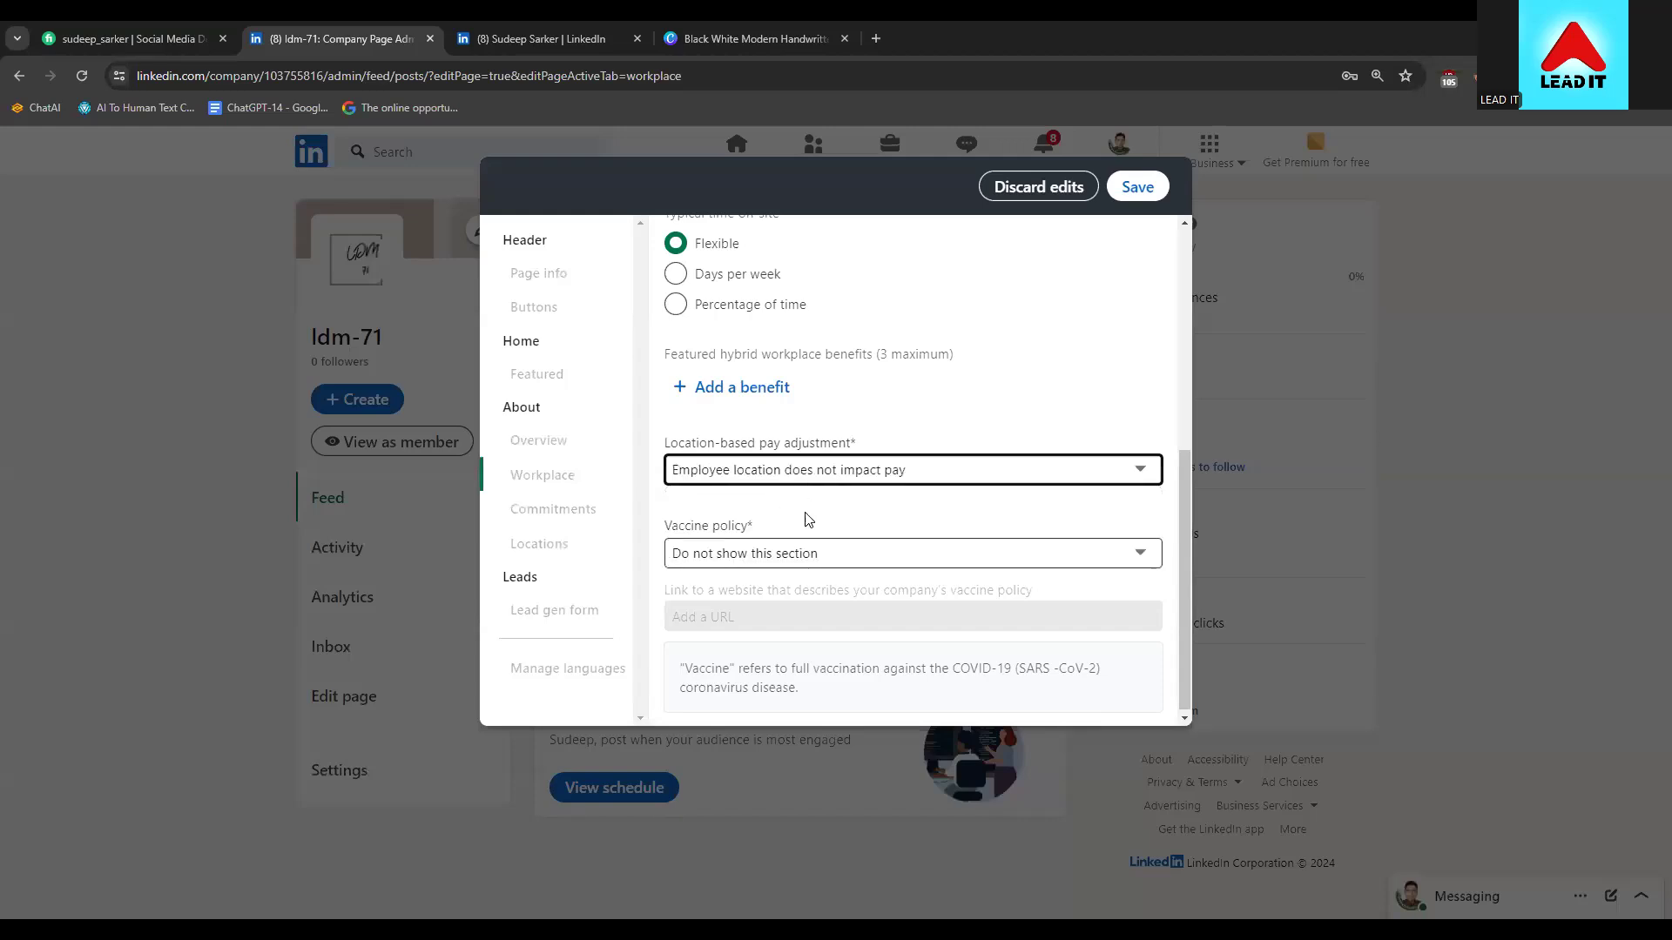
click(828, 552)
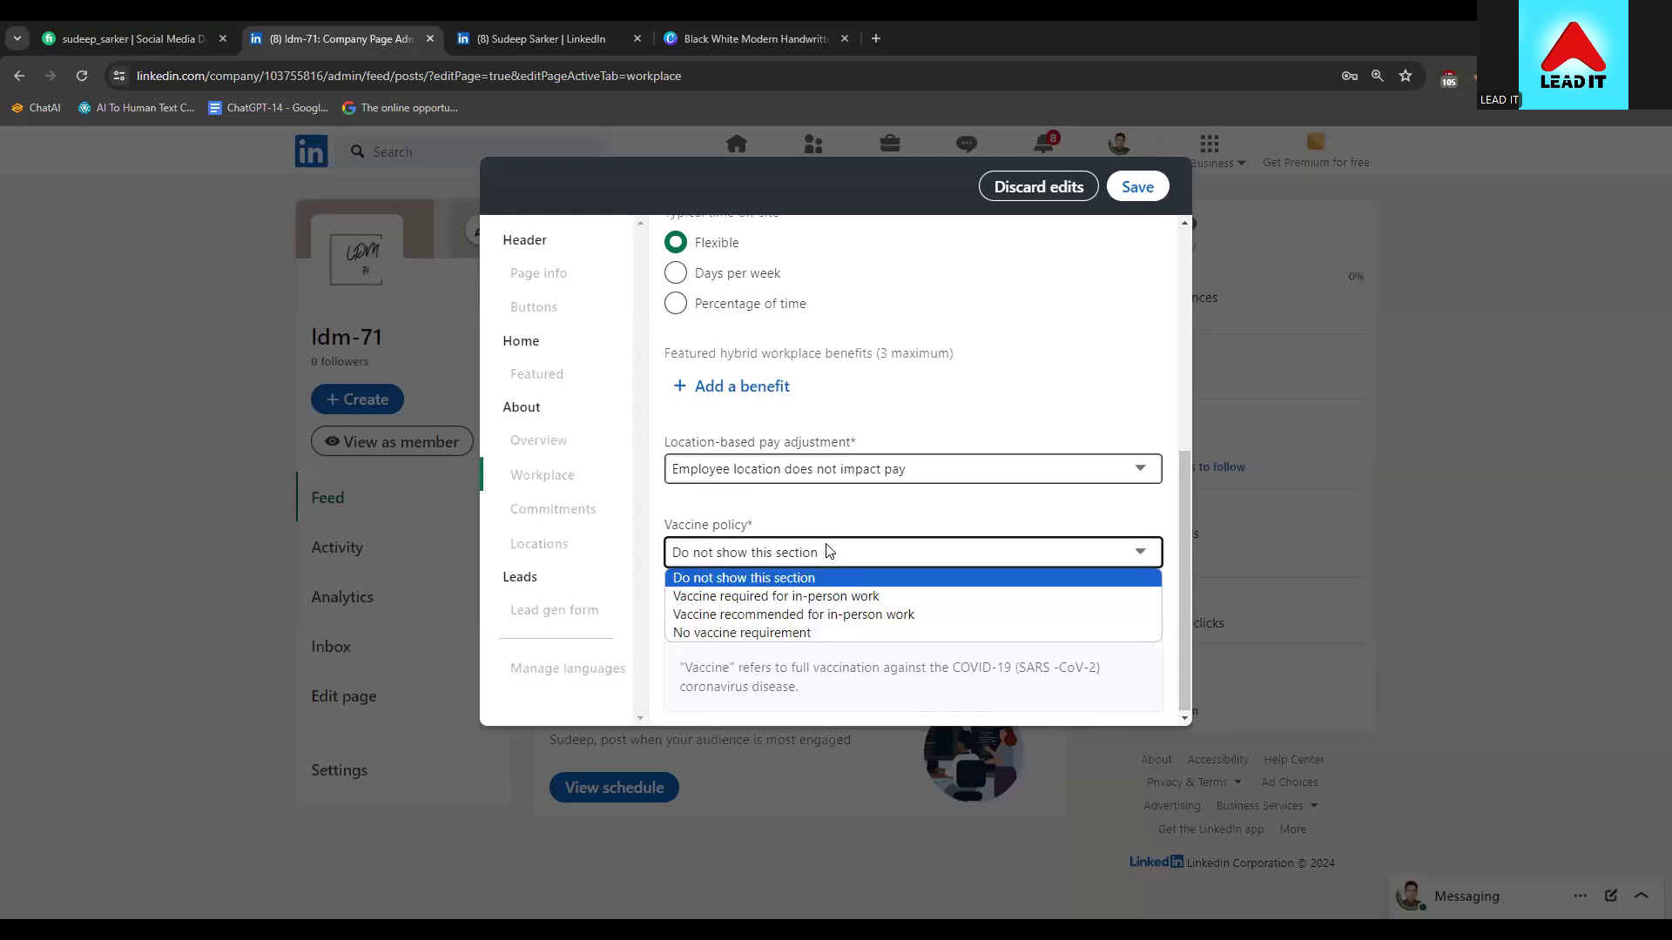
click(792, 575)
scroll(794, 565, up, 5)
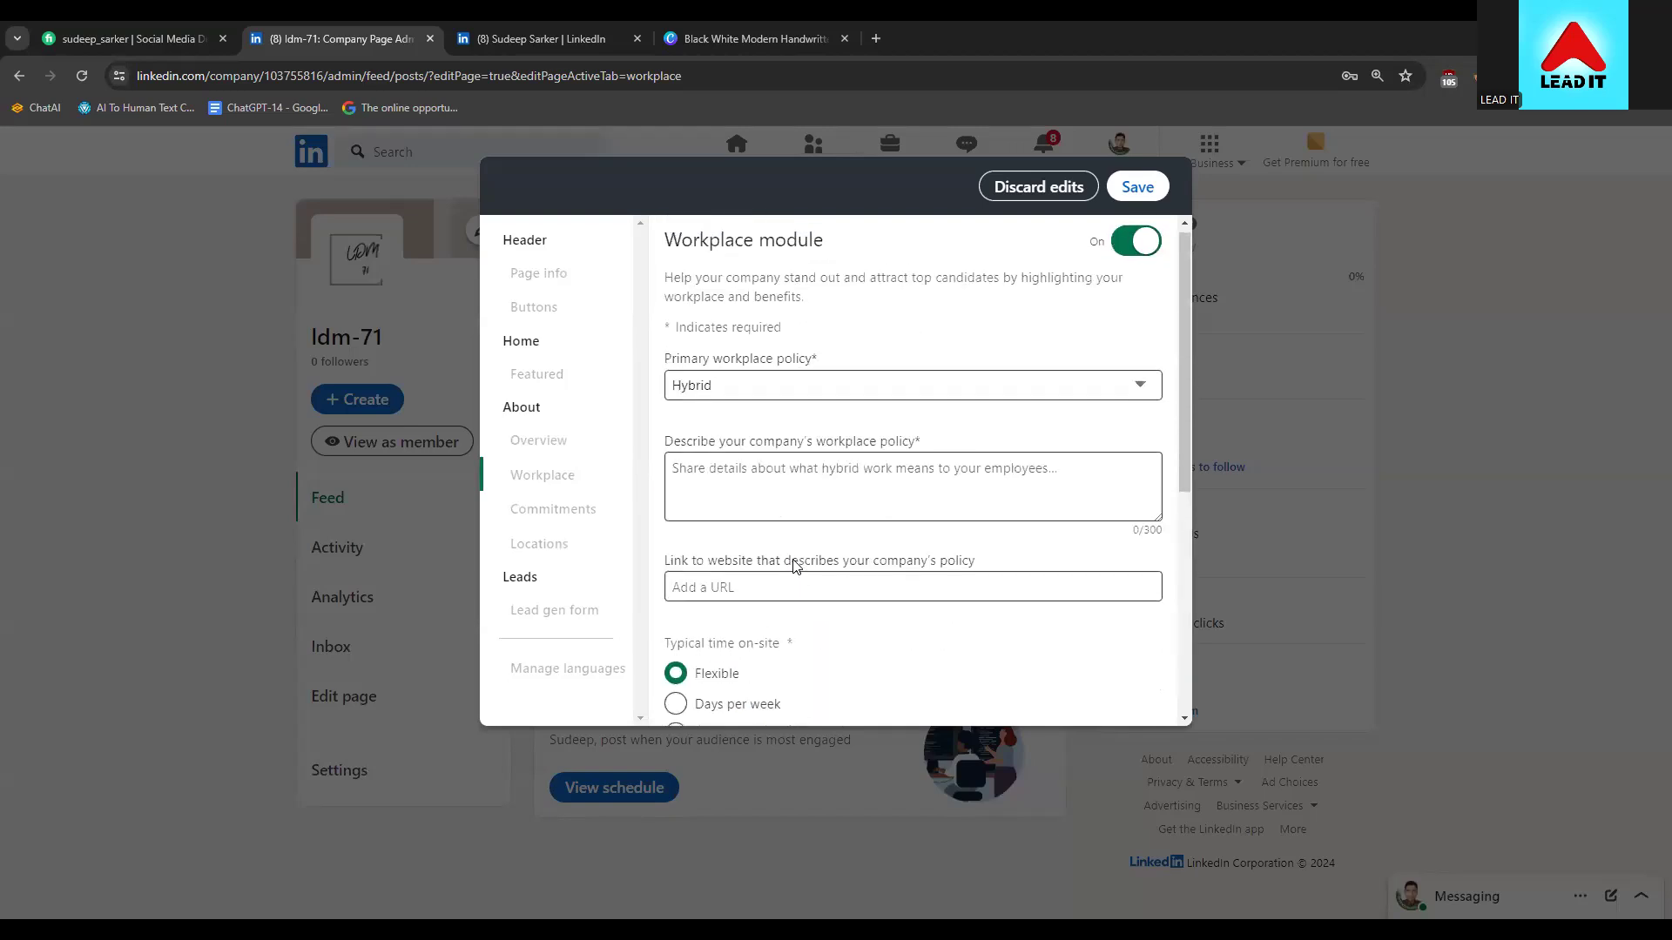
Turn the workplace section off, try saving twice, then turn it back on
click(1130, 244)
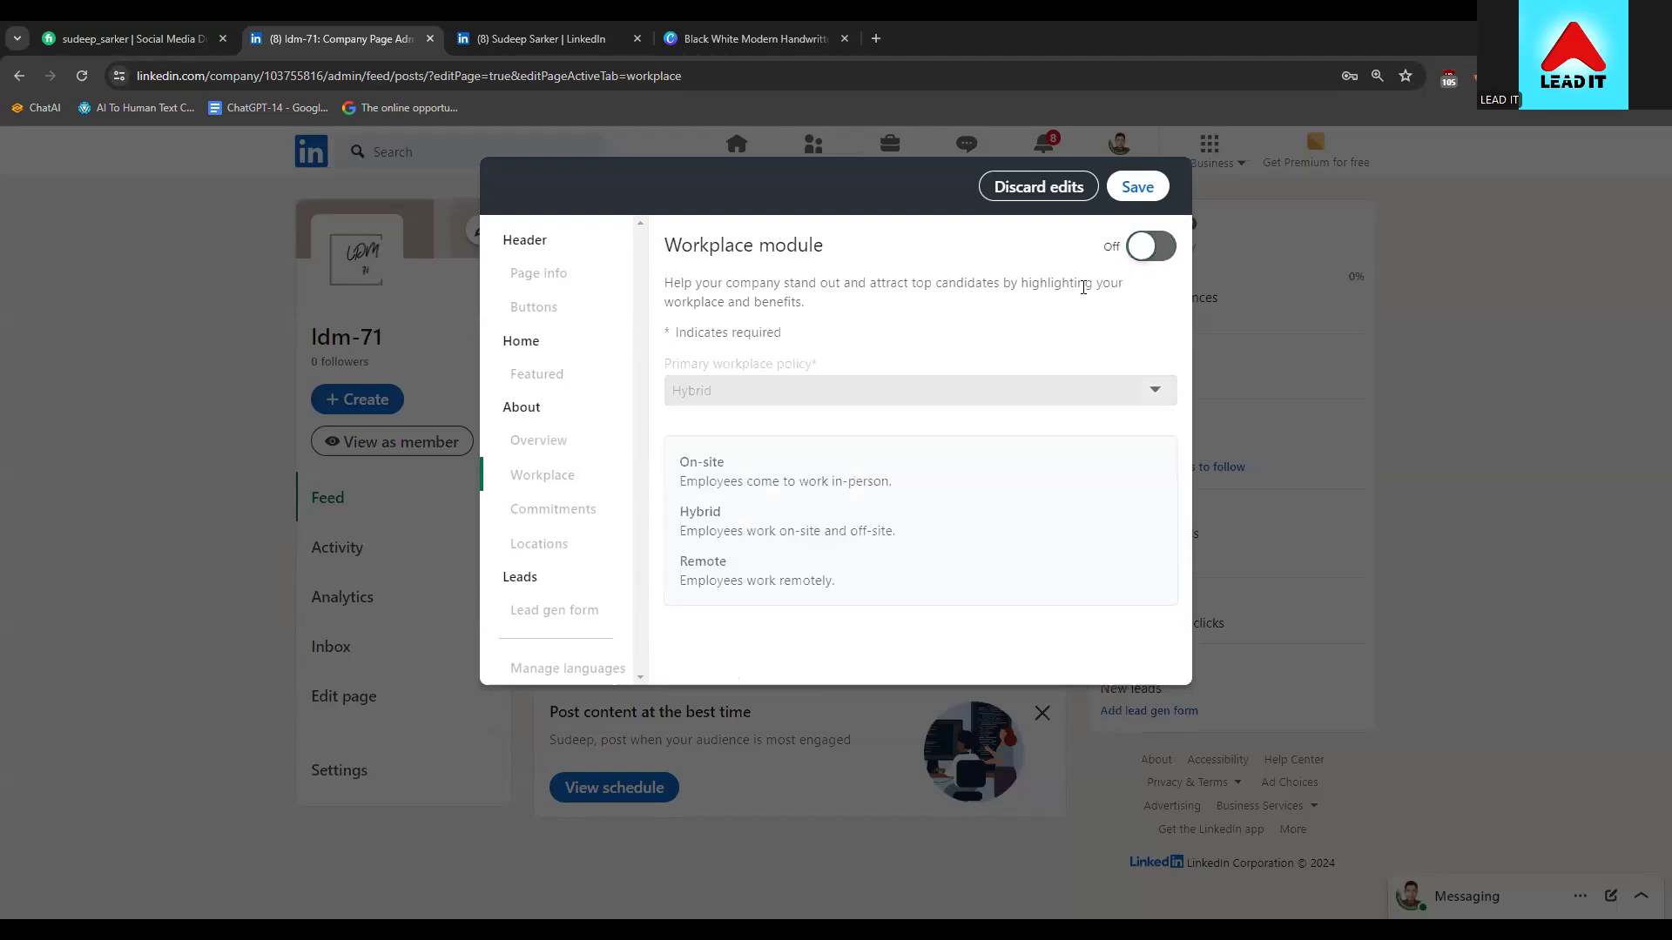
click(1134, 187)
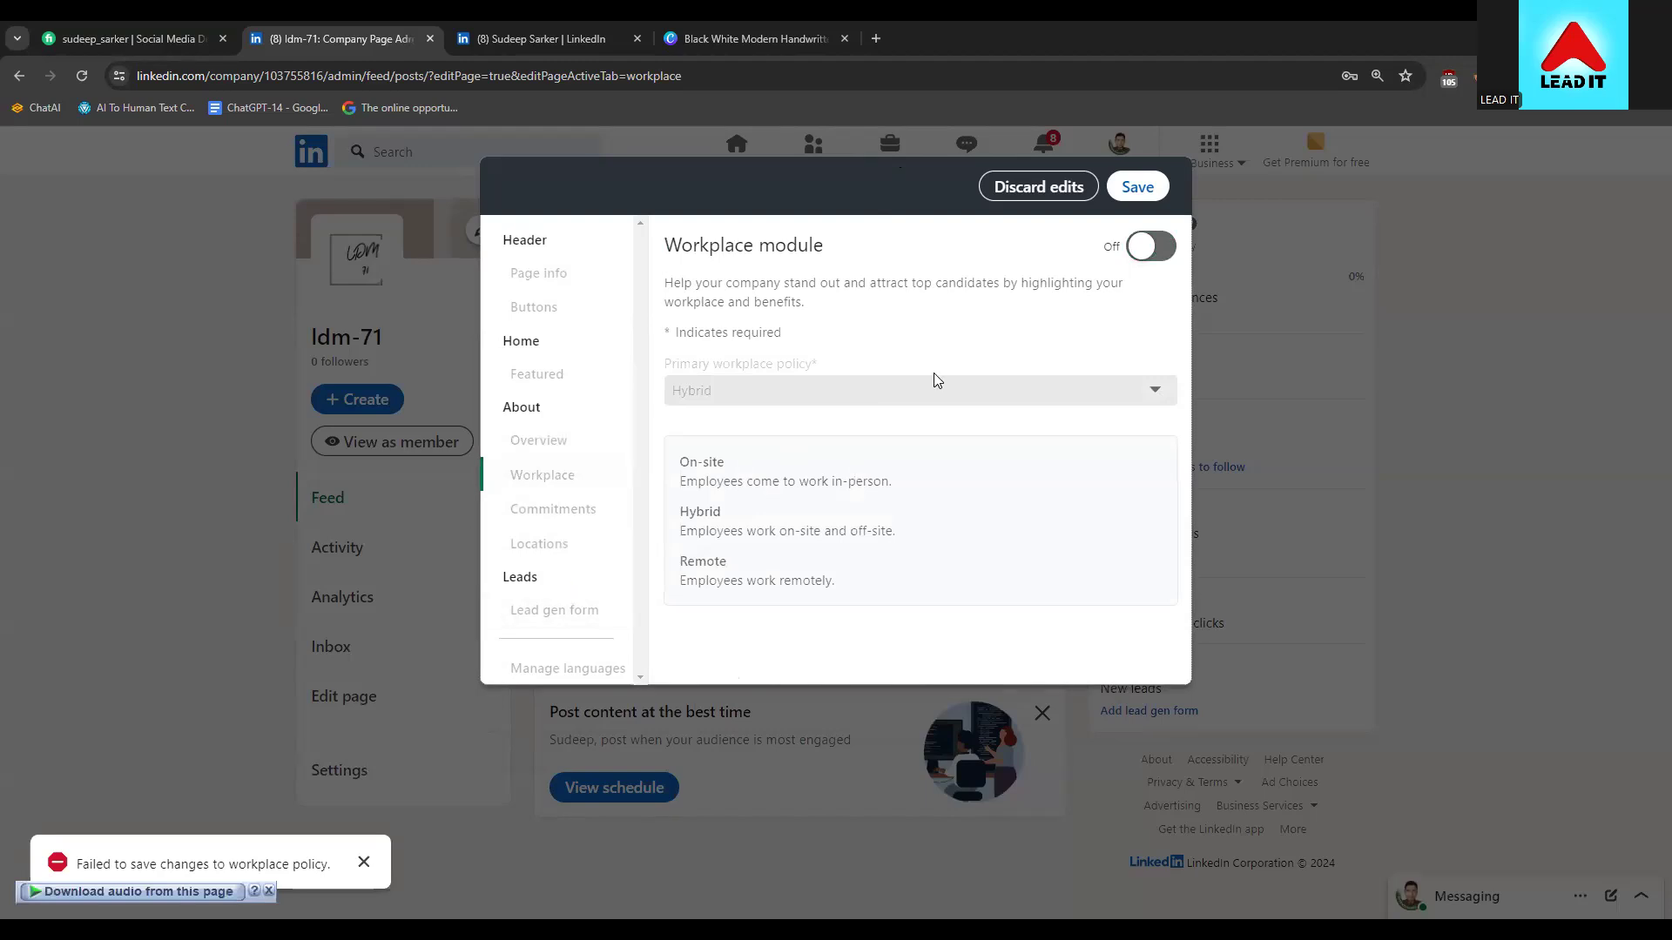
click(1136, 193)
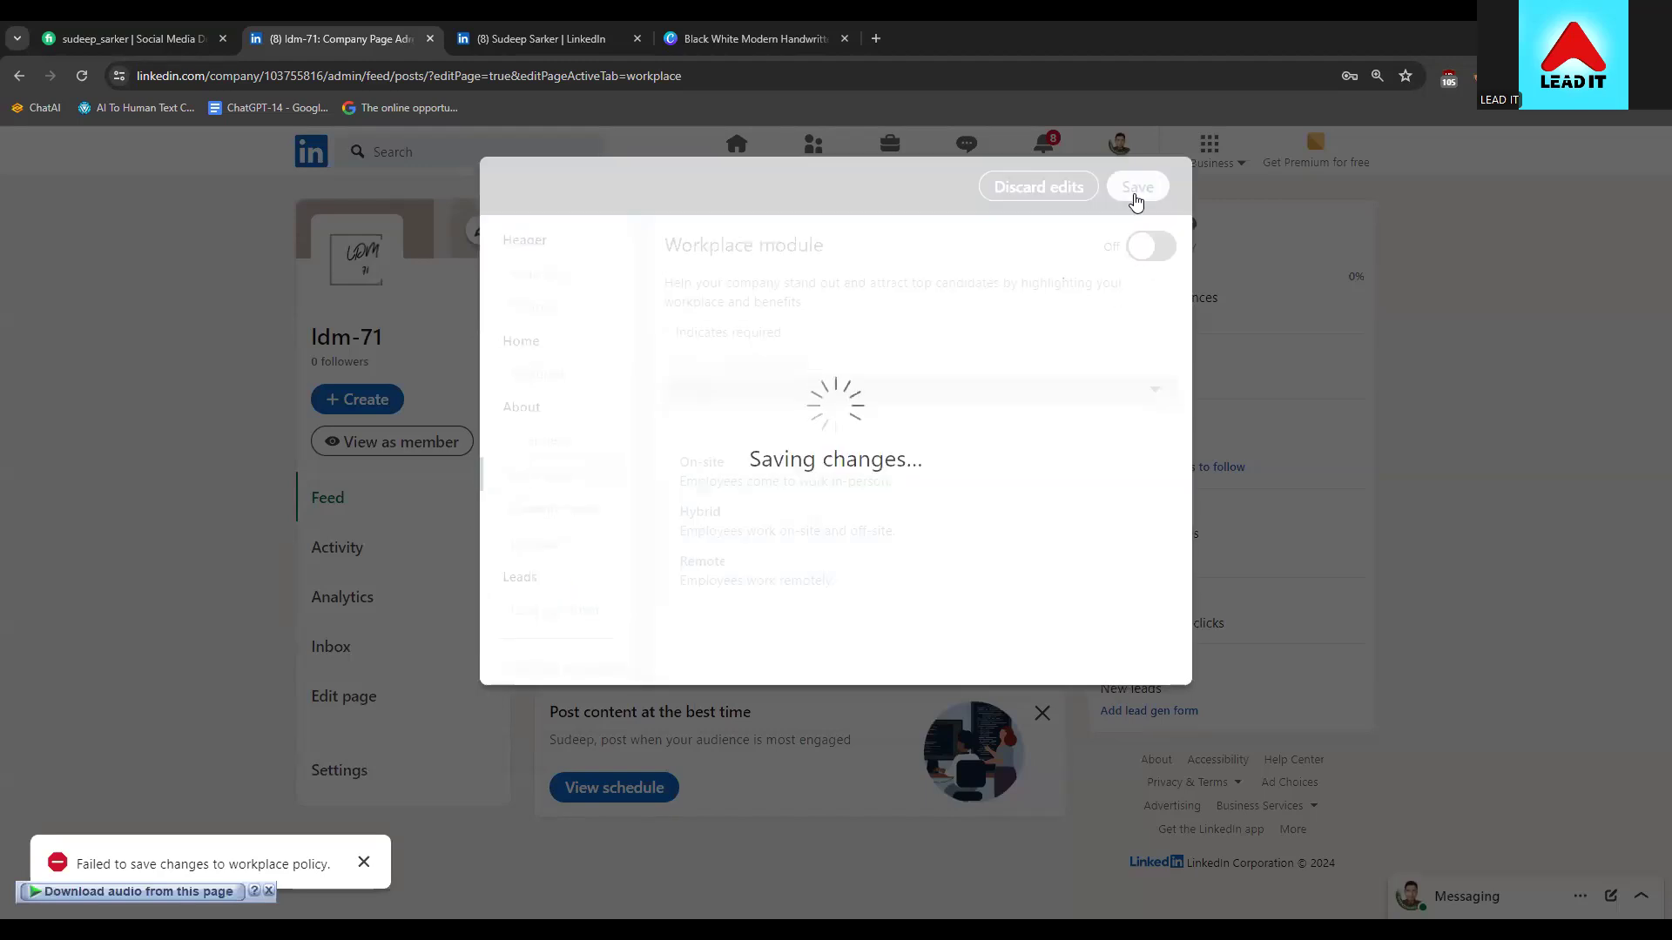
click(1147, 250)
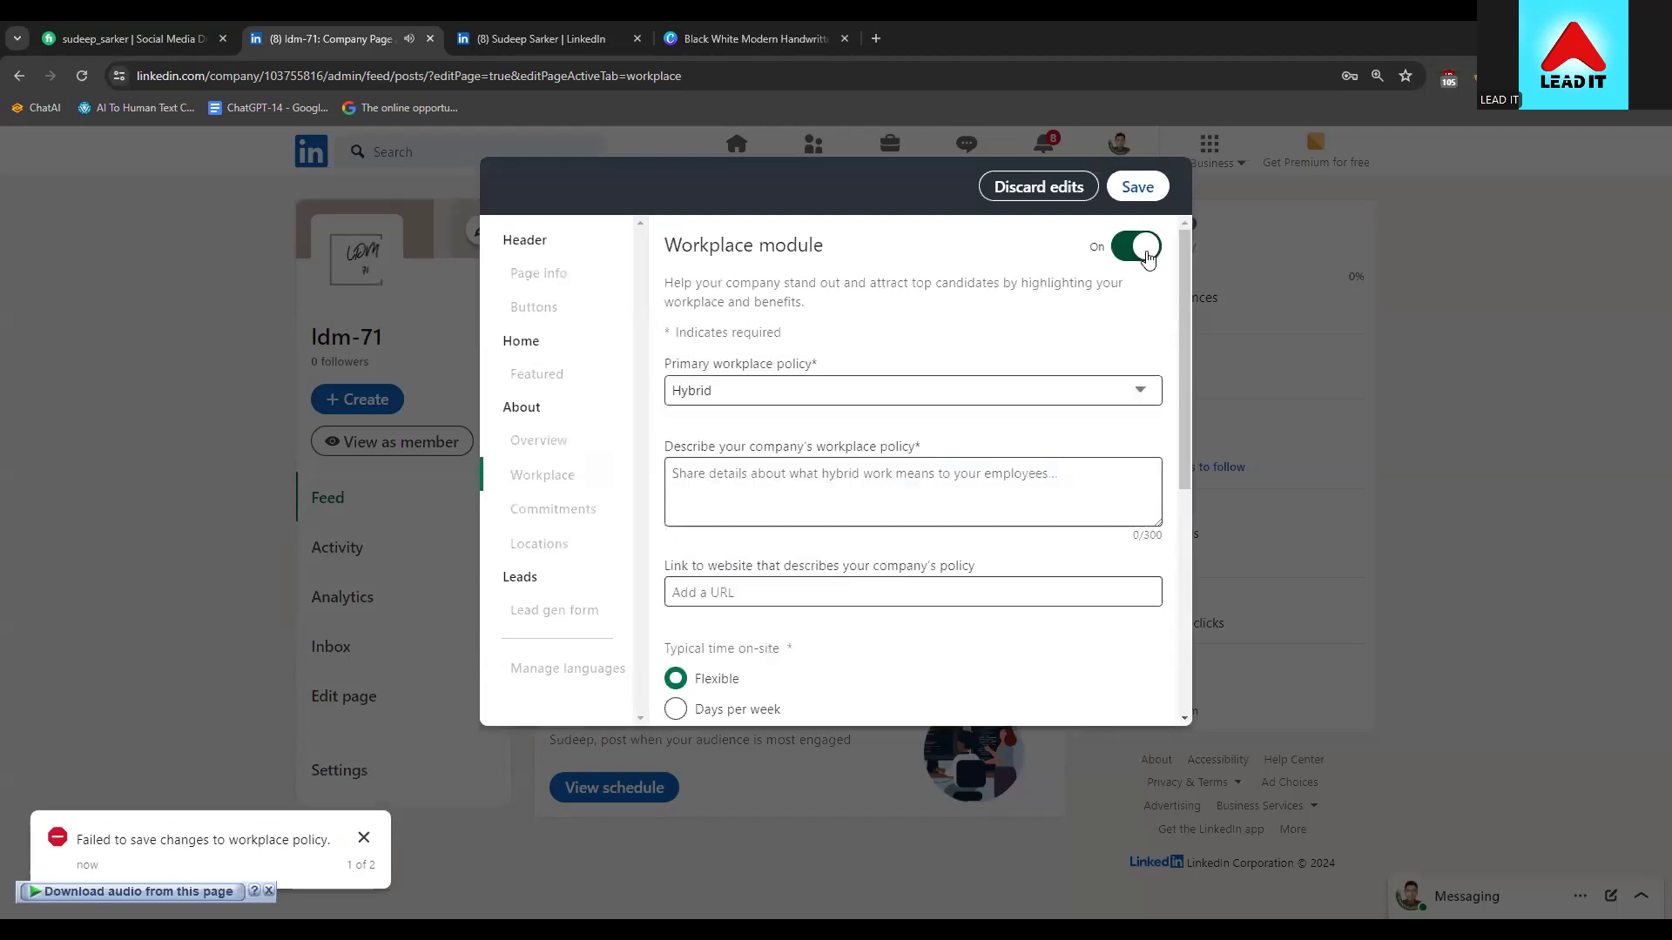
Choose Remote as the primary workplace policy with description 'They have office also employ works in Remote'
click(855, 385)
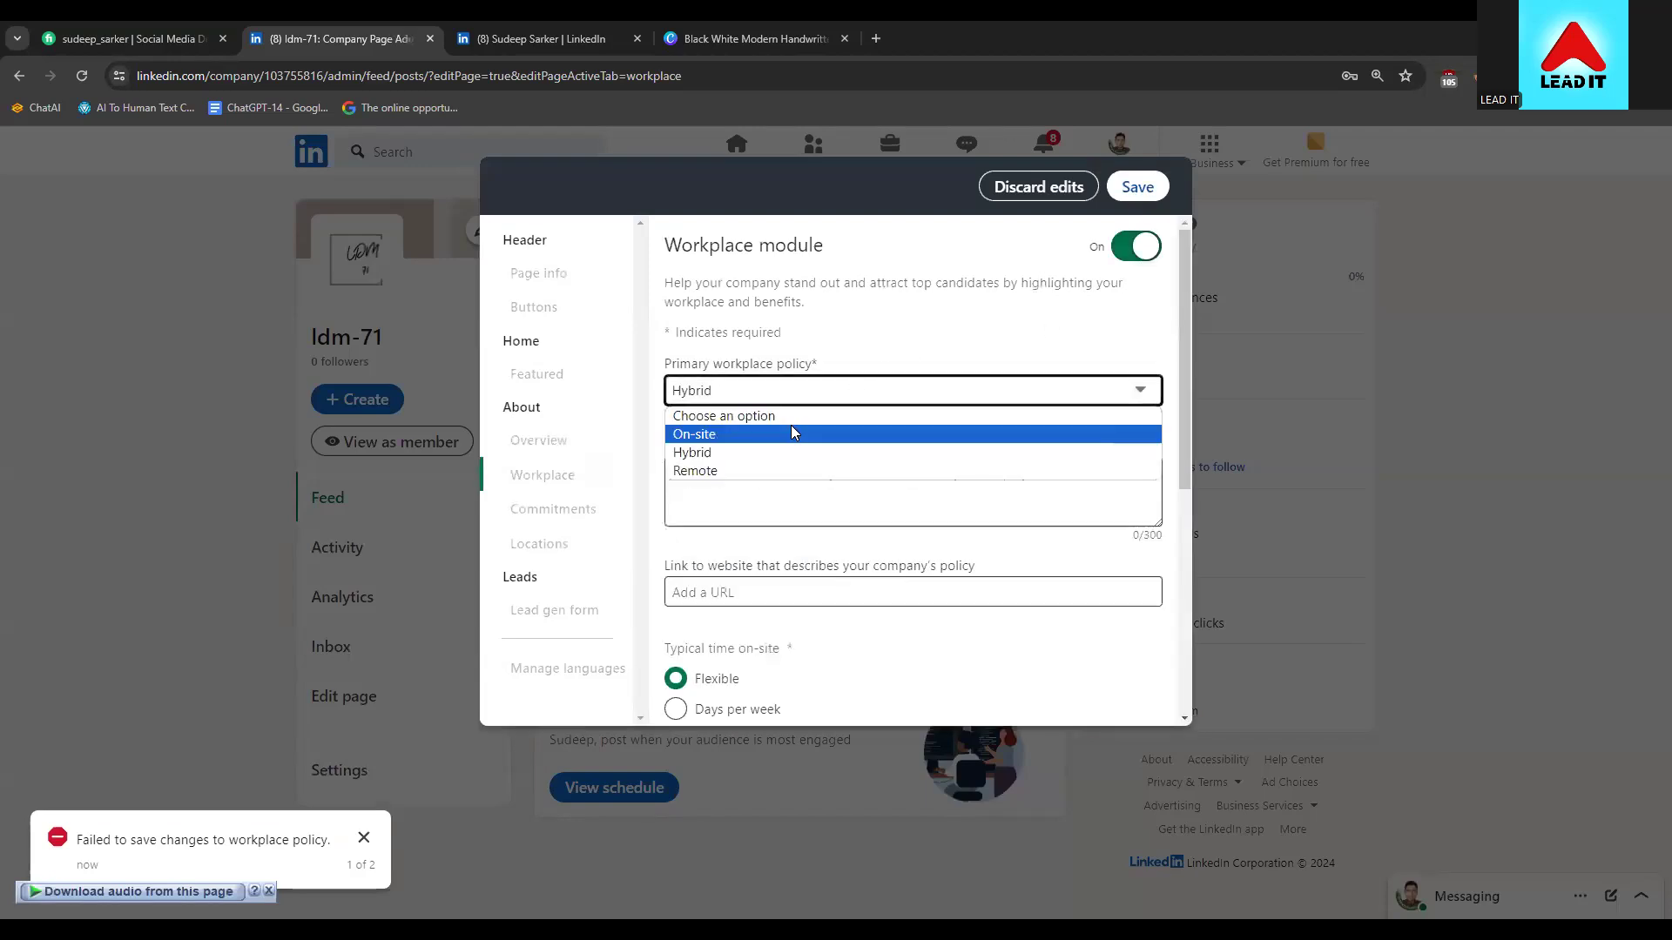
click(766, 470)
click(789, 478)
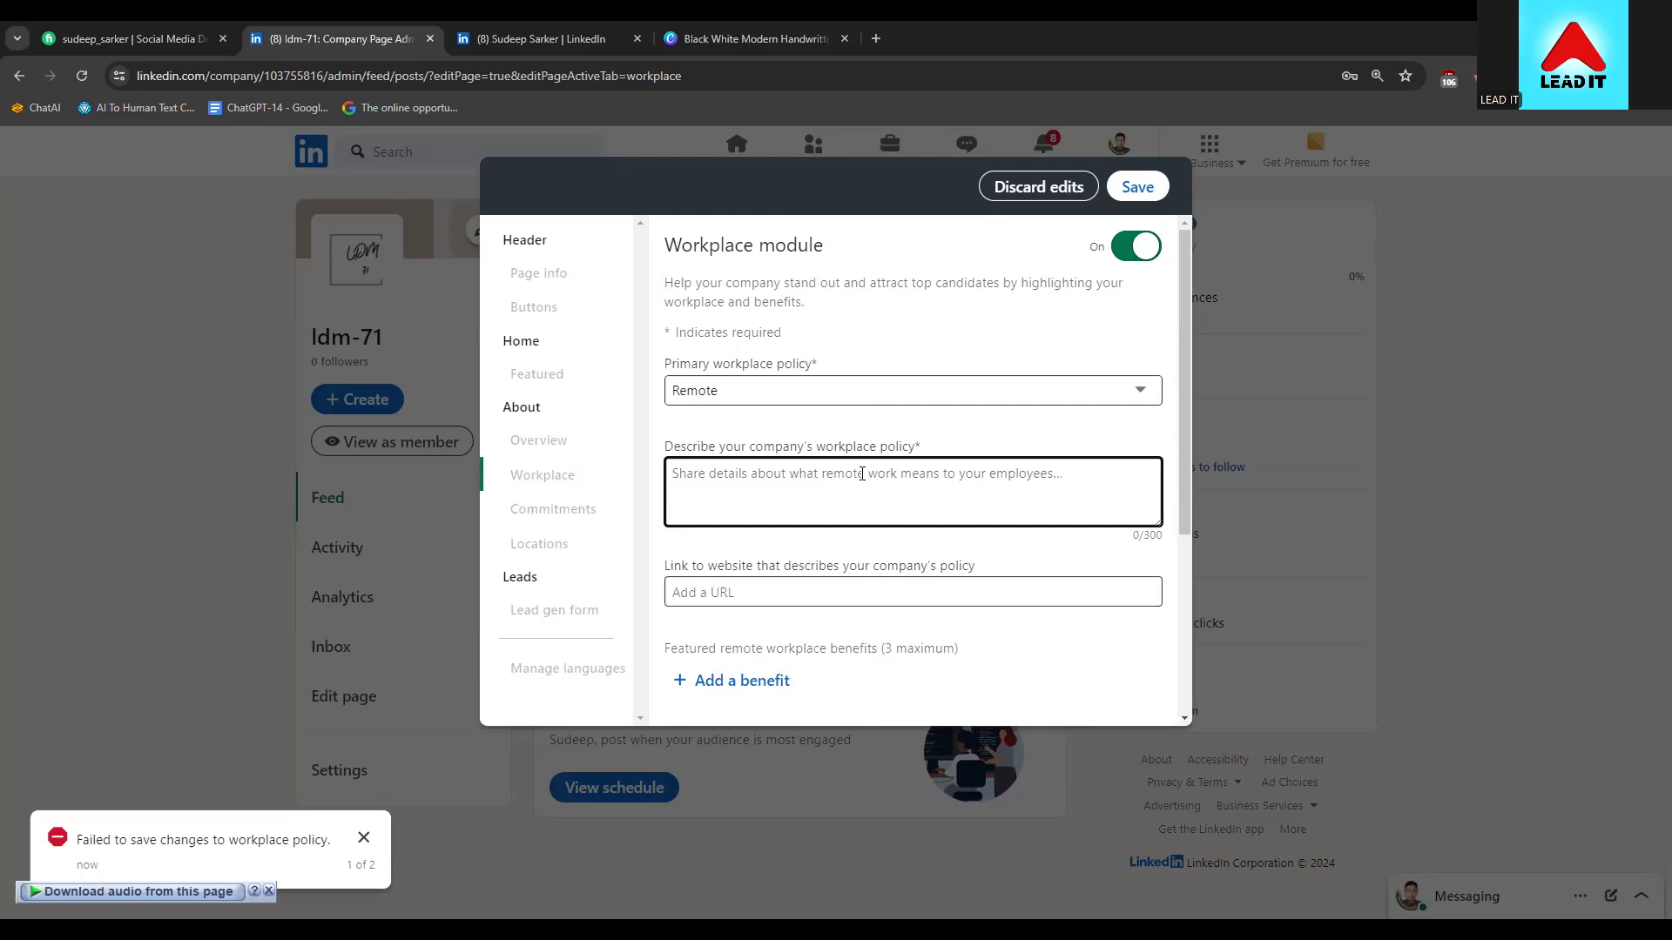
text(They have of)
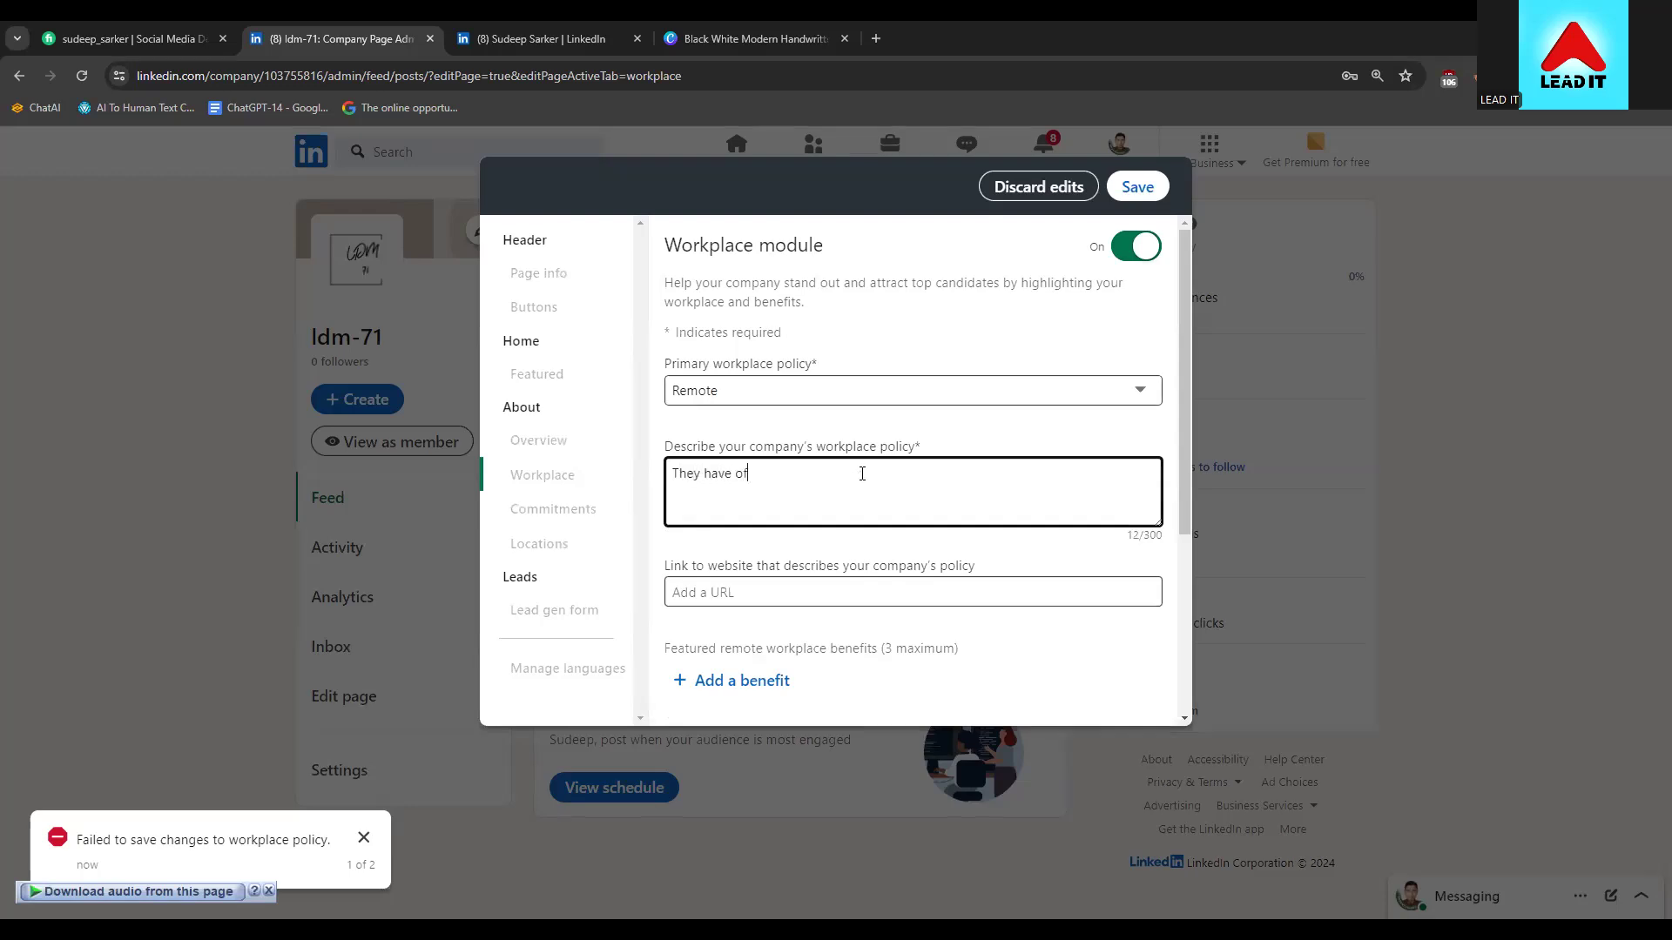
text(fice also employ works in Remote)
Switch the primary workplace policy to Hybrid and review the rest of the workplace form
click(729, 410)
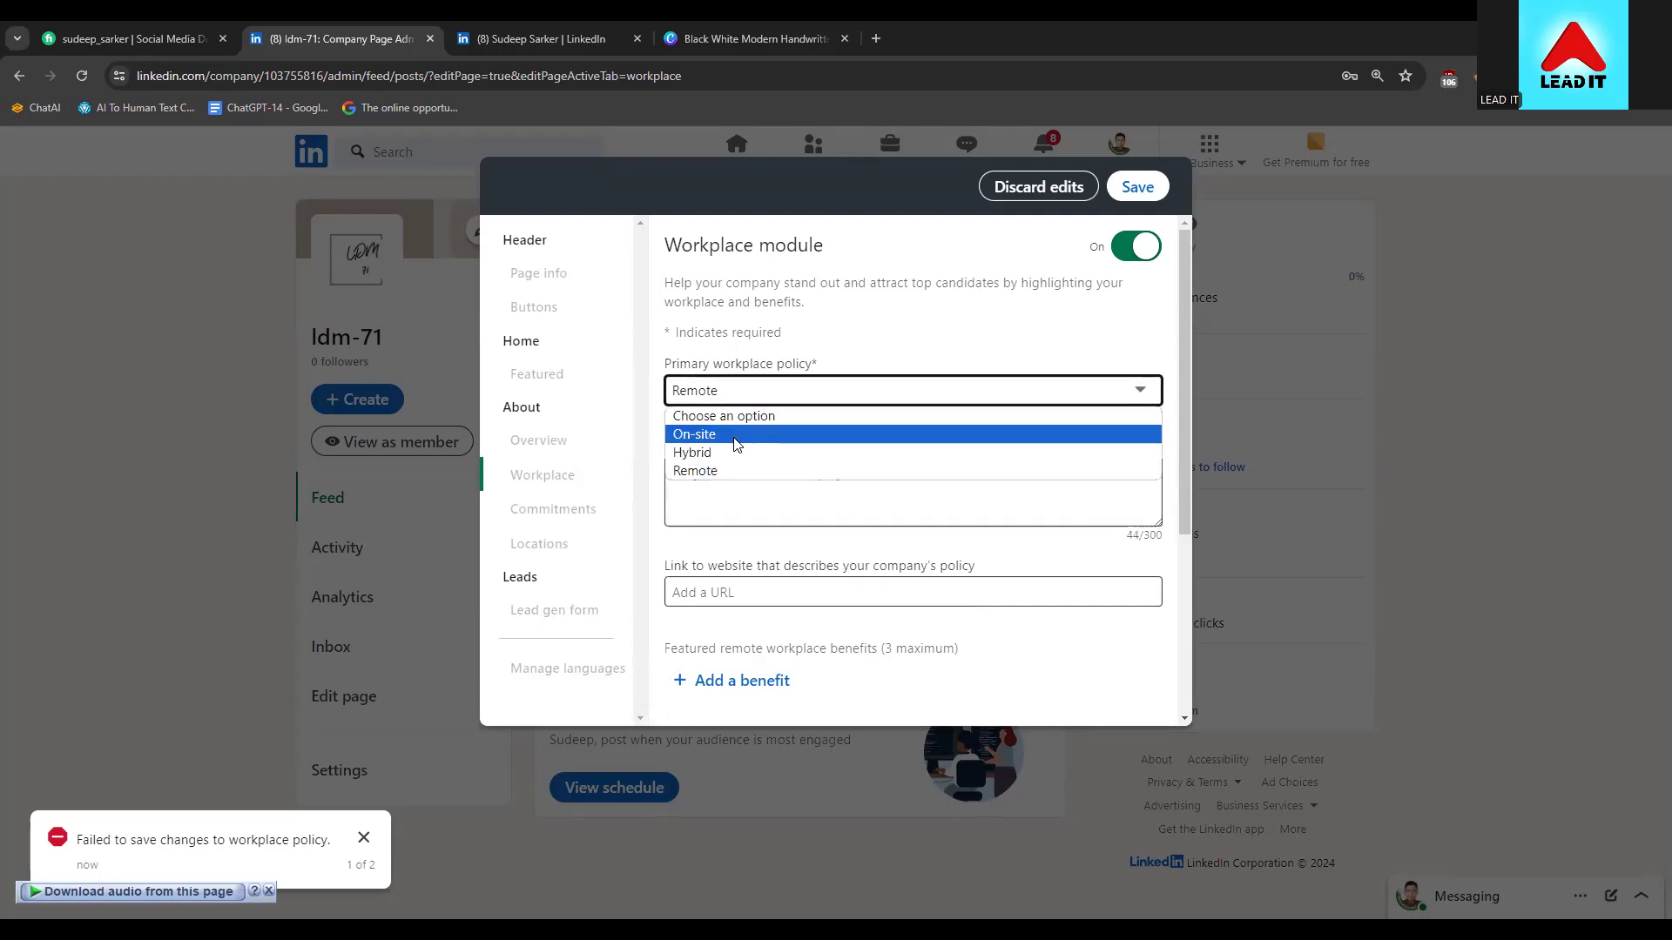
click(730, 453)
scroll(777, 434, down, 2)
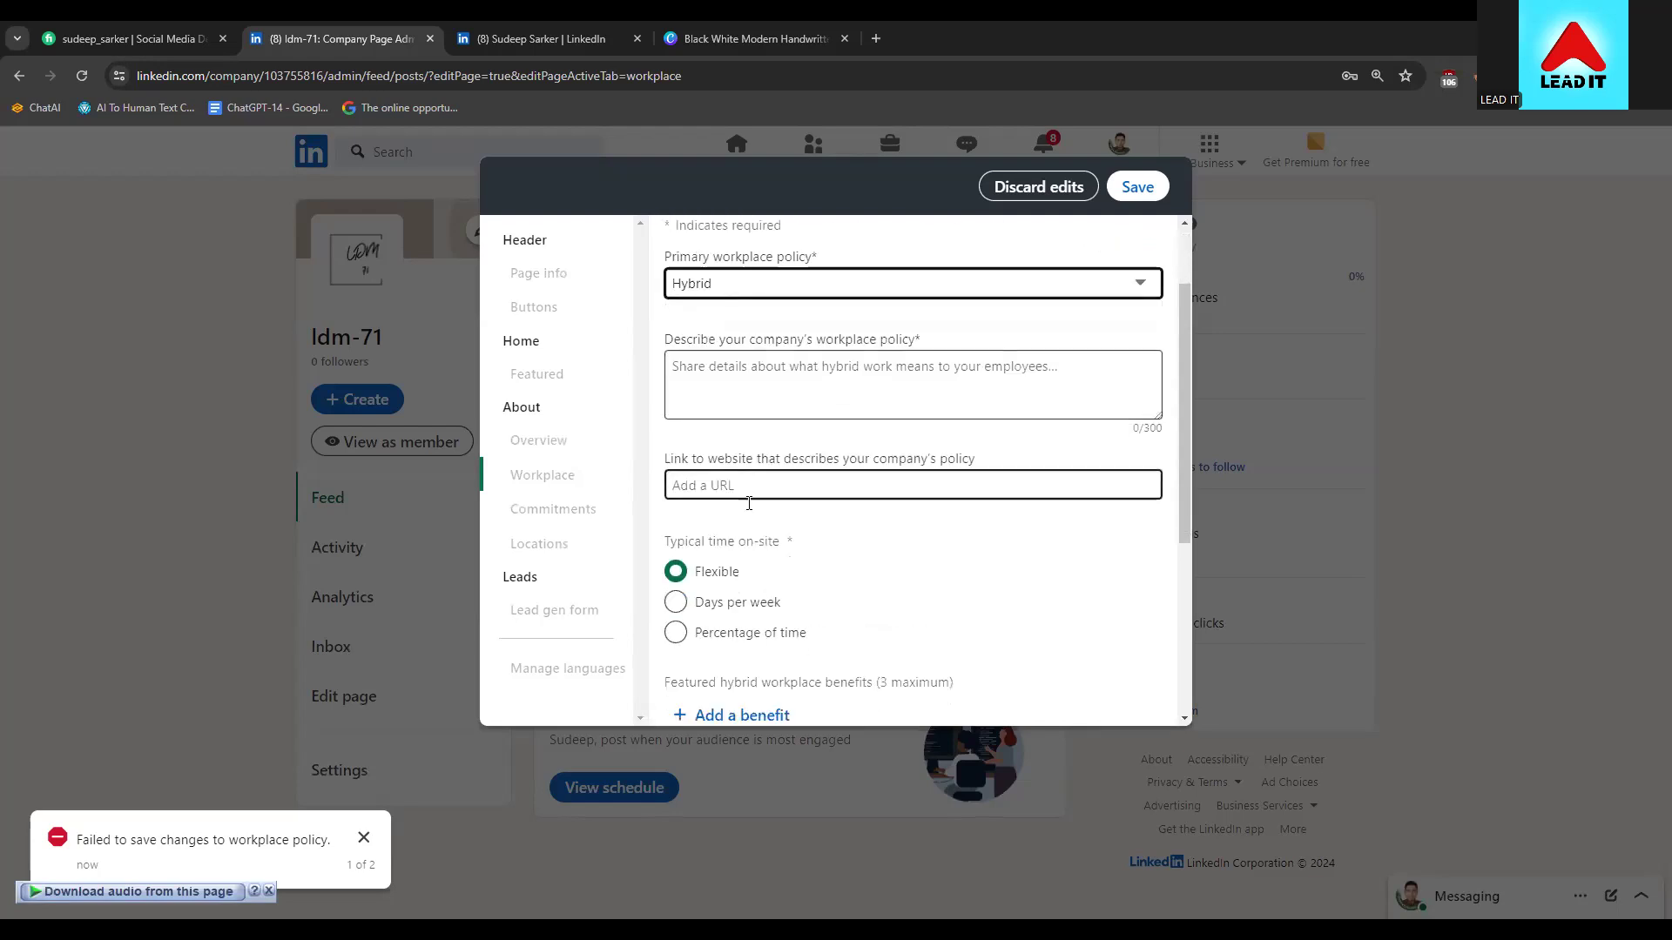
scroll(776, 434, down, 2)
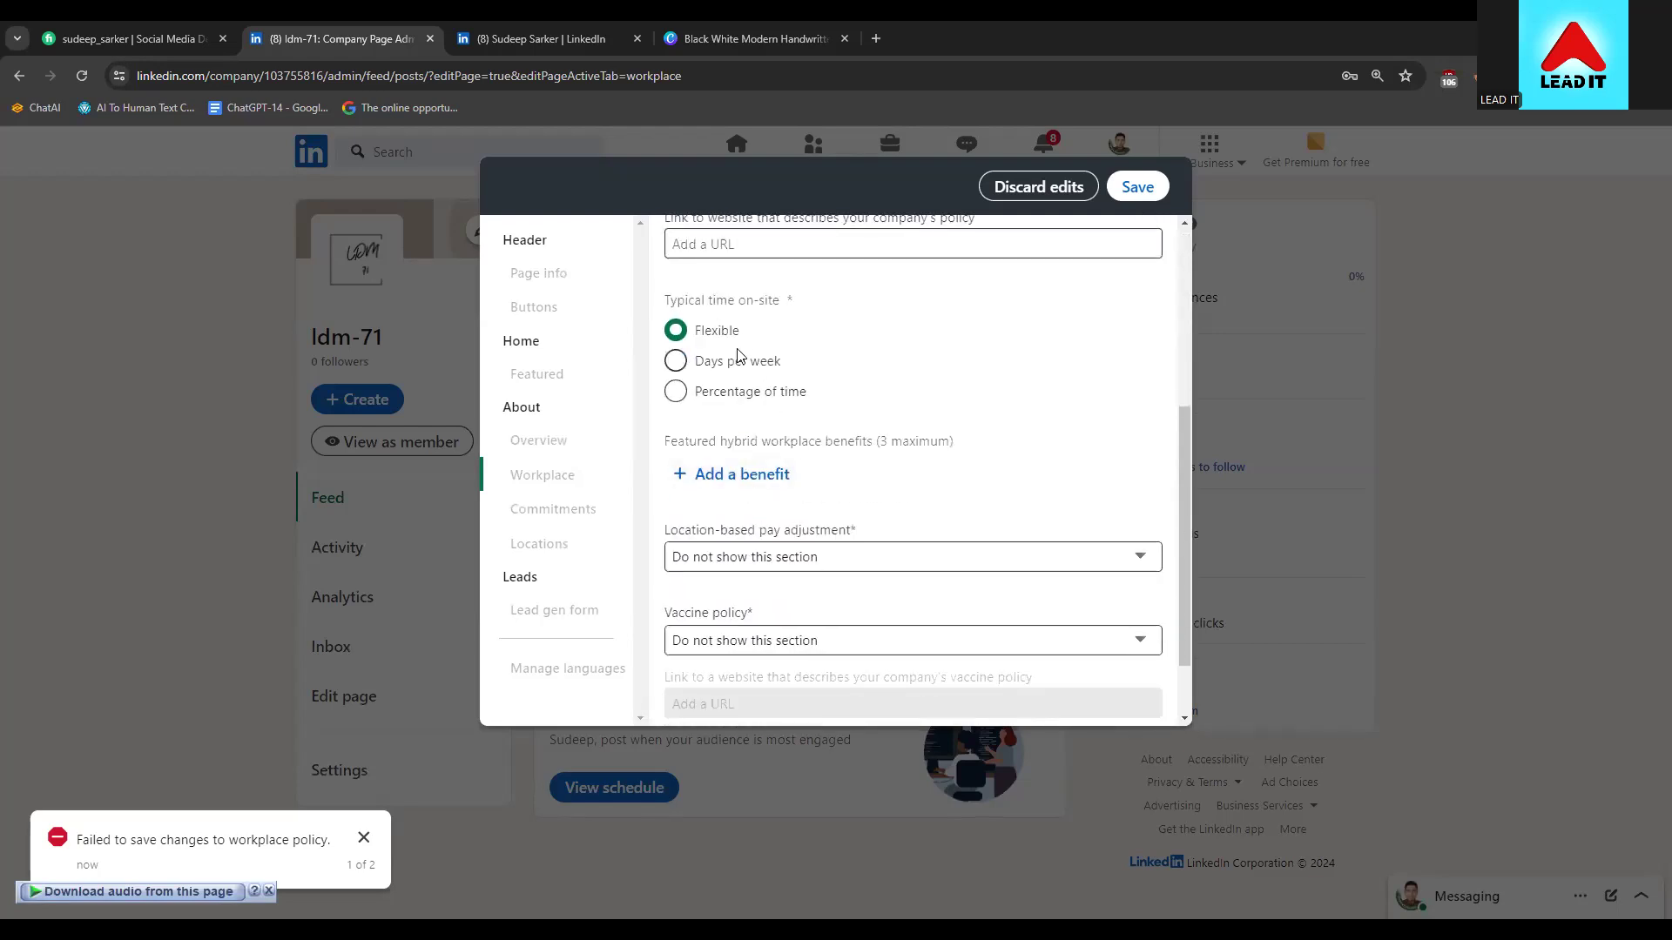
scroll(703, 418, down, 1)
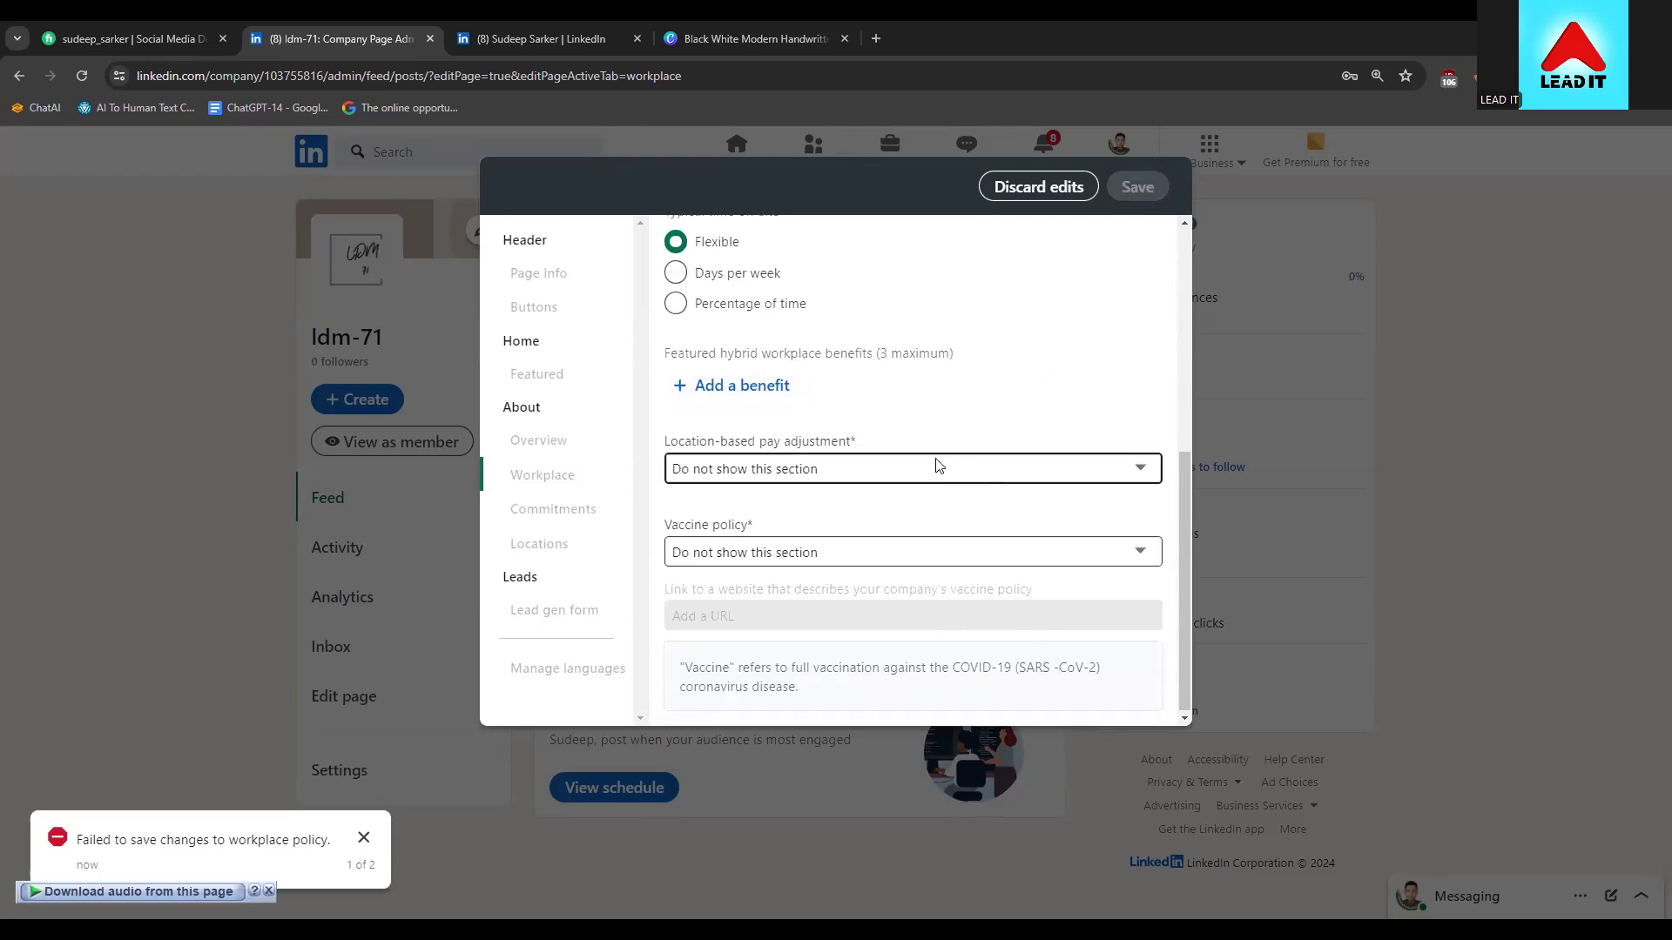
scroll(938, 466, up, 5)
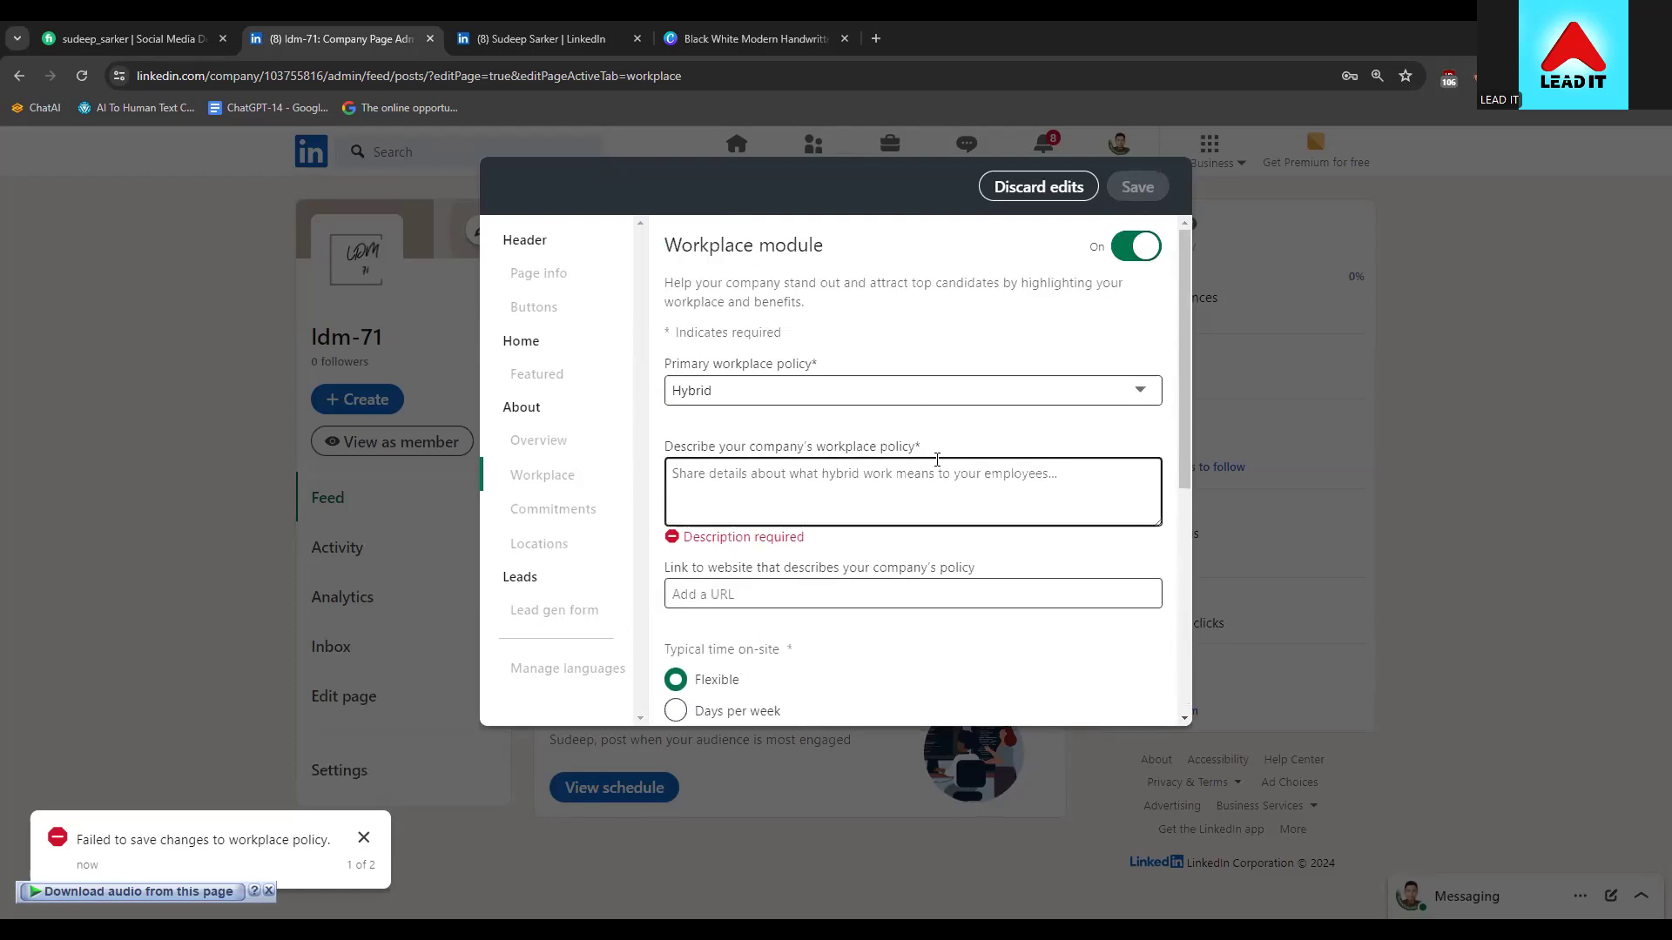
click(891, 484)
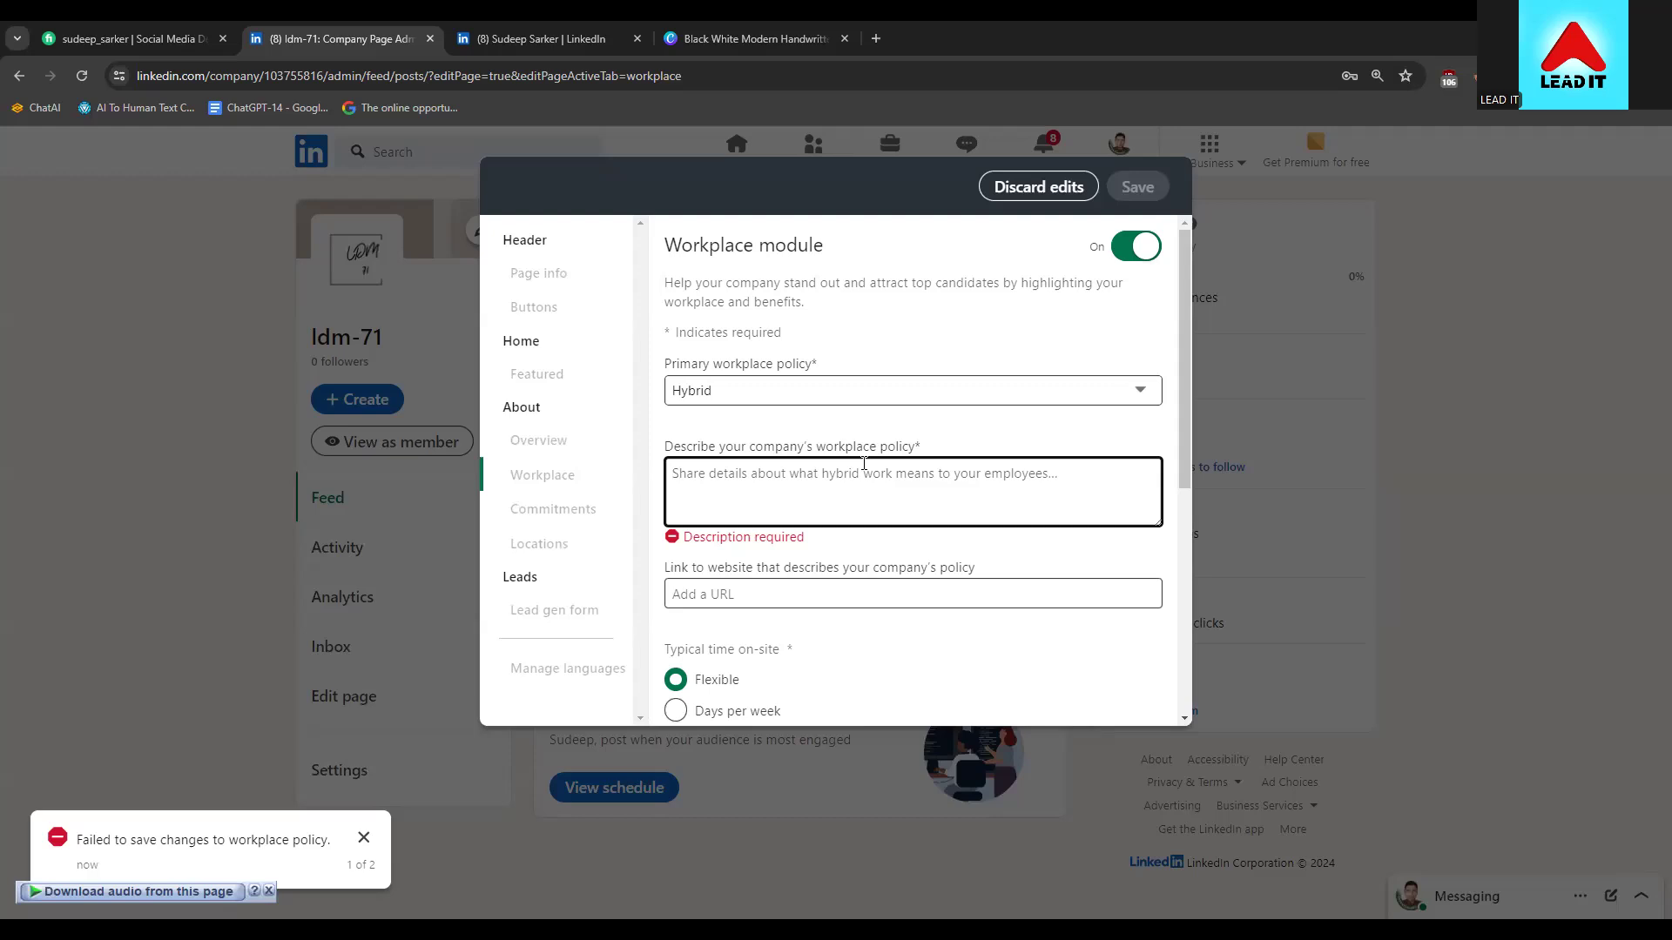
Set the policy to Remote, described as 'The company also use remote employee also has office of their own'
text(T)
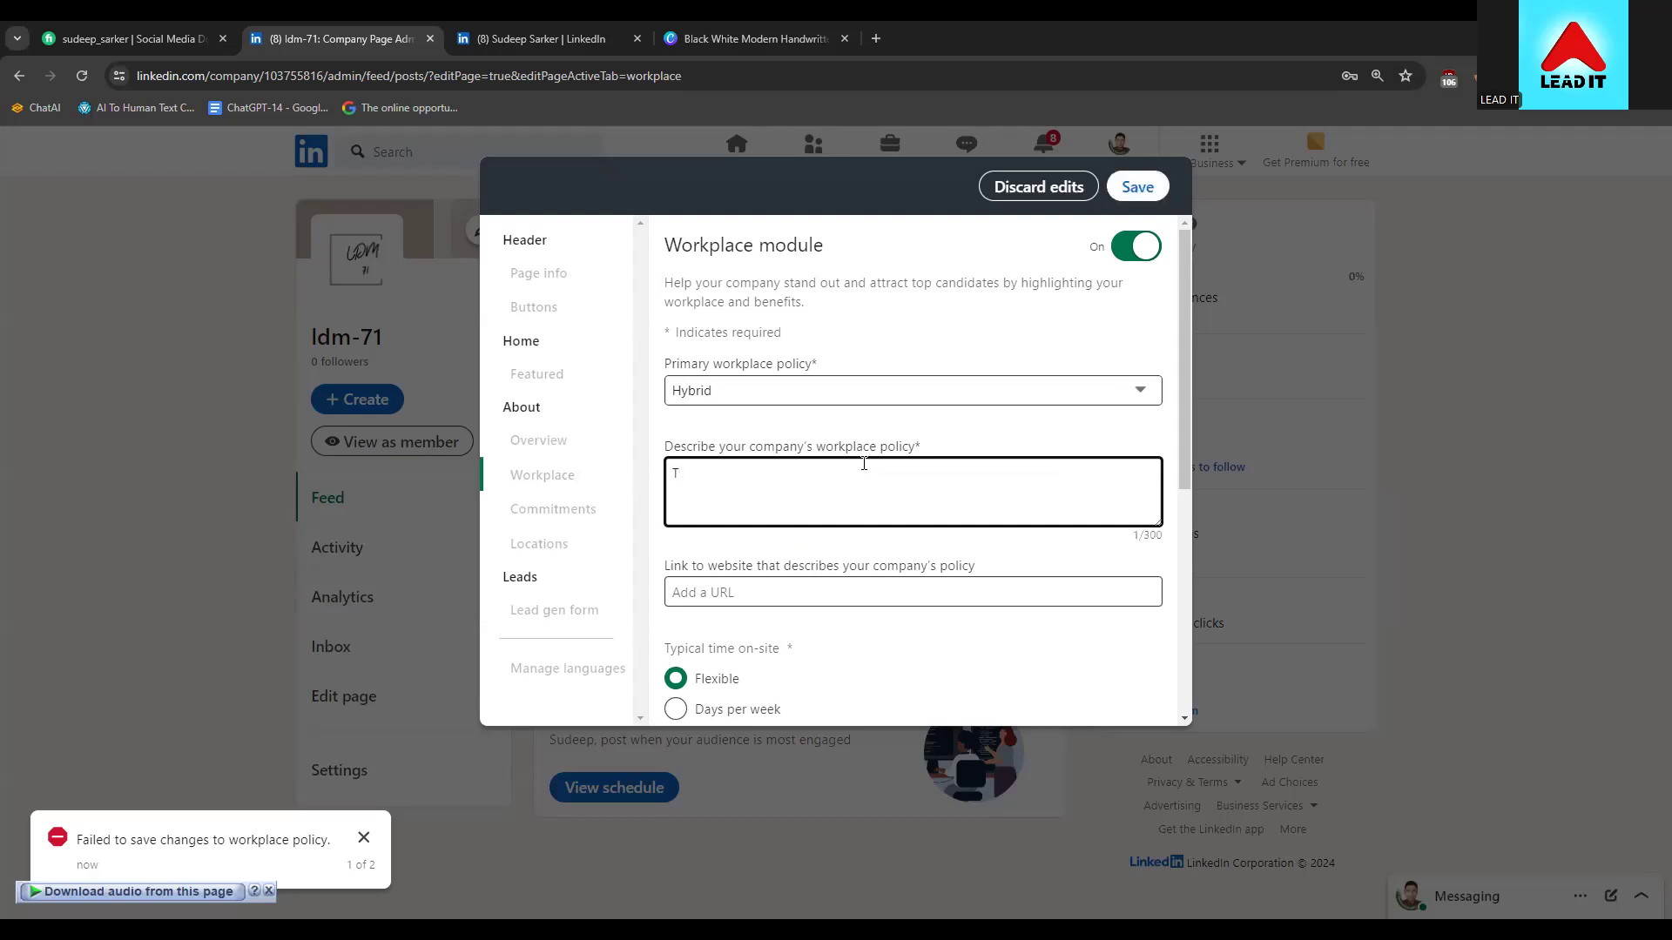
text(he Company has)
click(707, 398)
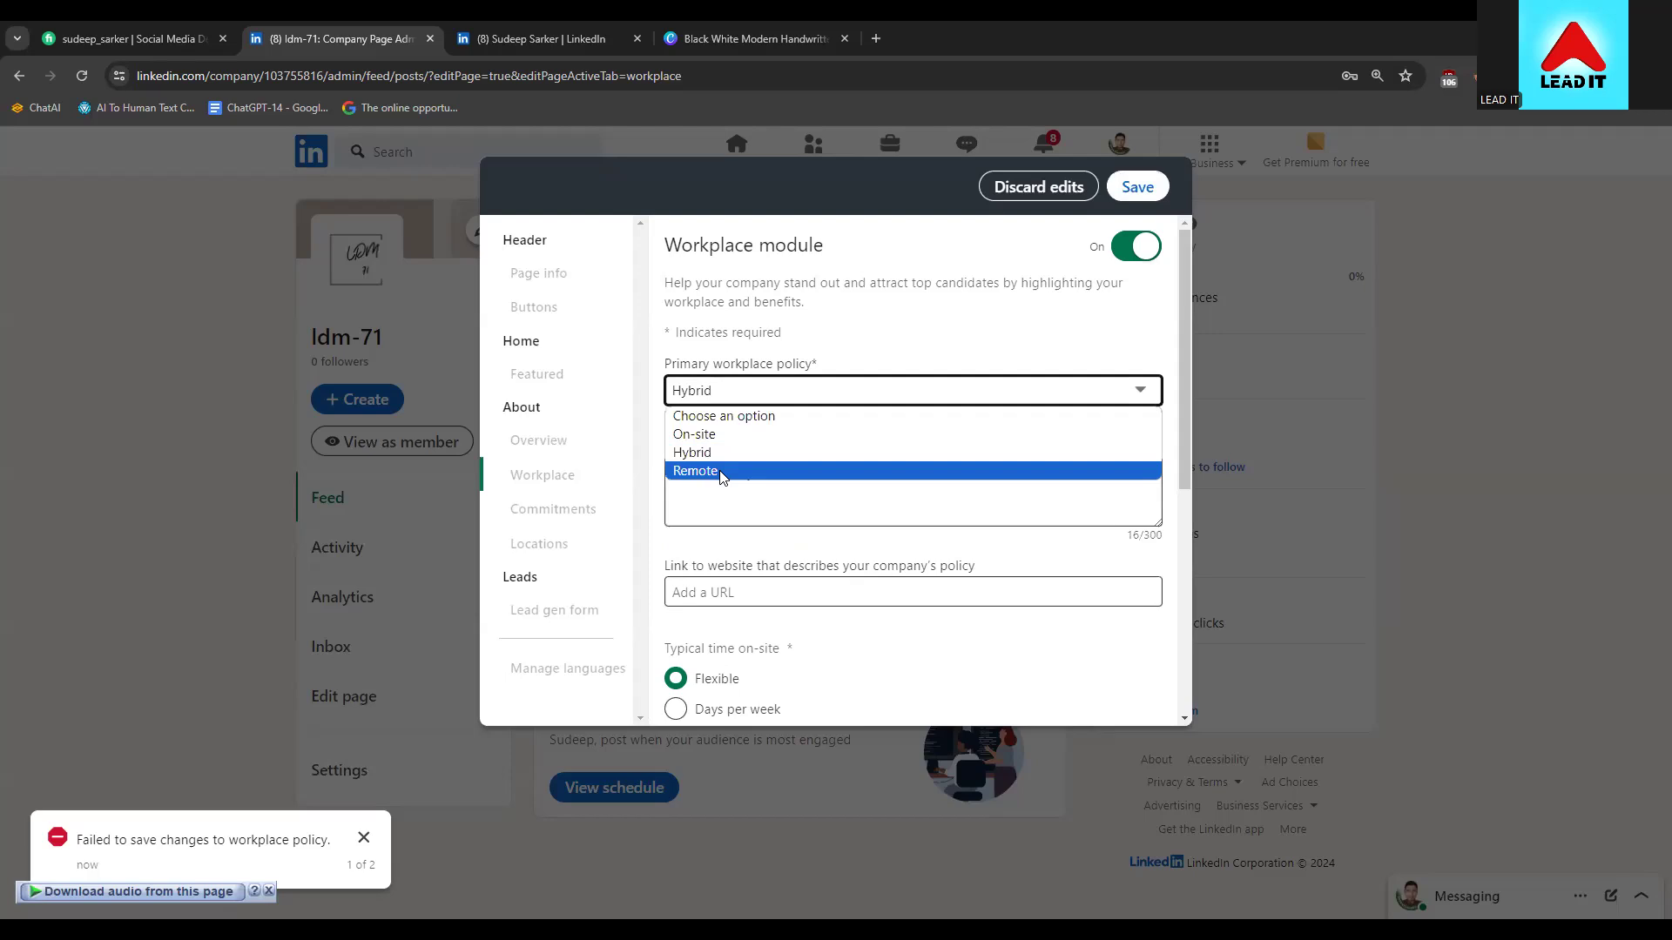
click(721, 471)
click(894, 495)
text(The )
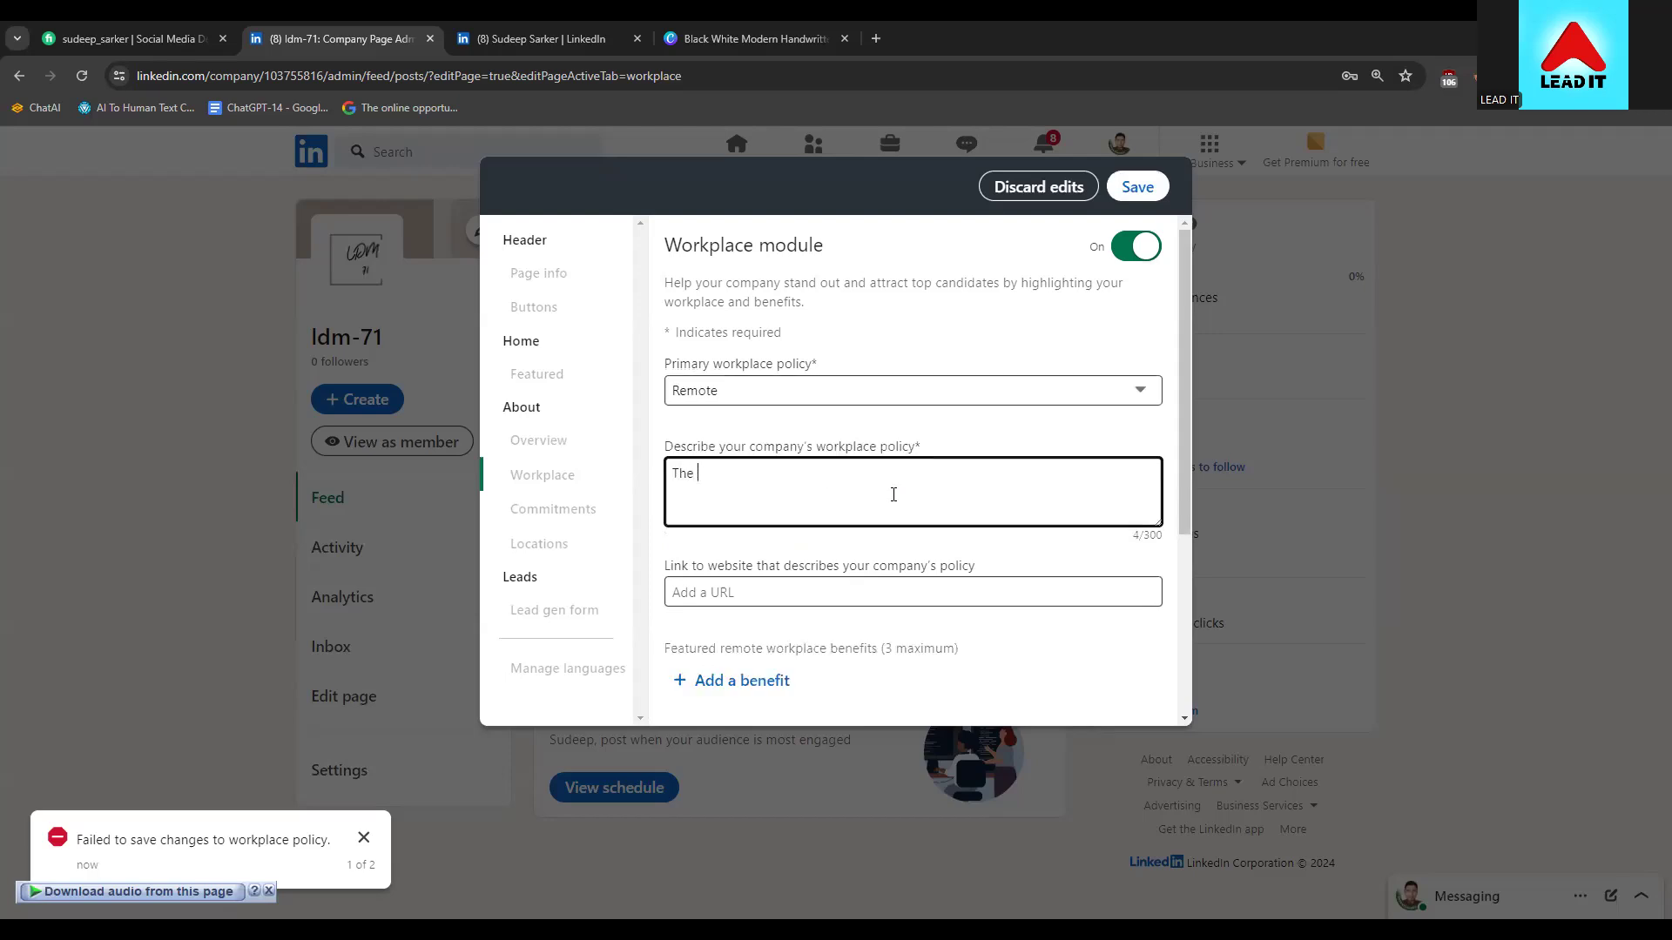
text(company also use remote w)
key(BackSpace)
text(employee)
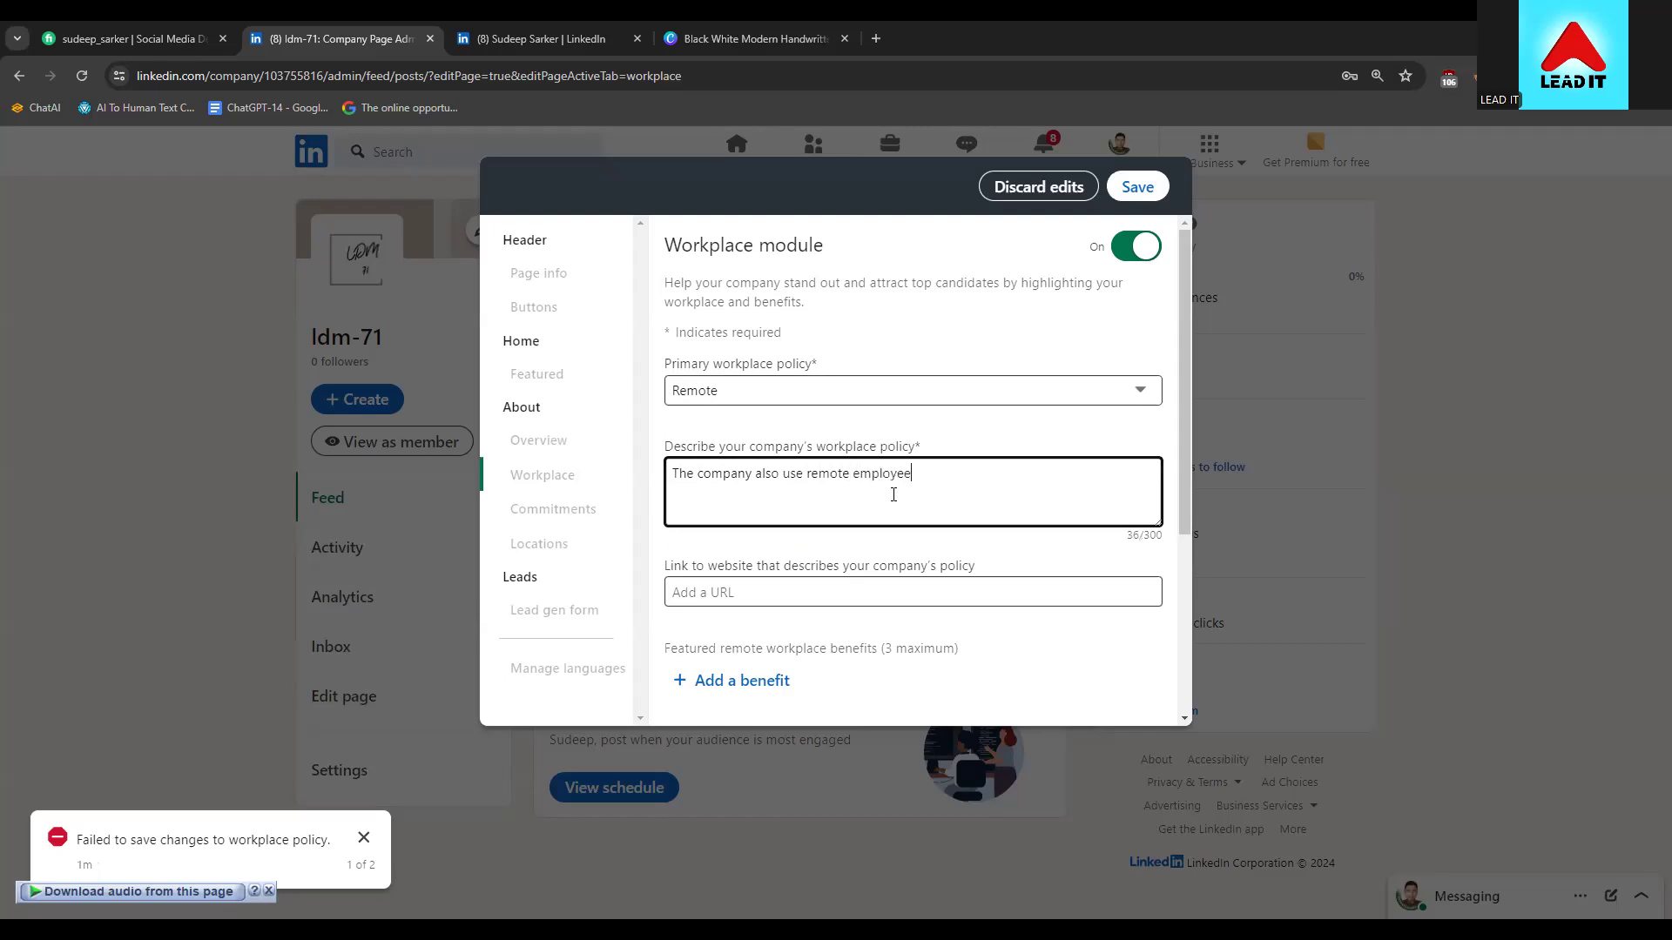
text( also has)
text(office of )
text(there)
key(BackSpace)
key(BackSpace)
text(ir own)
Paste a LinkedIn profile link as policy URL, choose location-independent pay and no vaccine requirement, and save
click(720, 592)
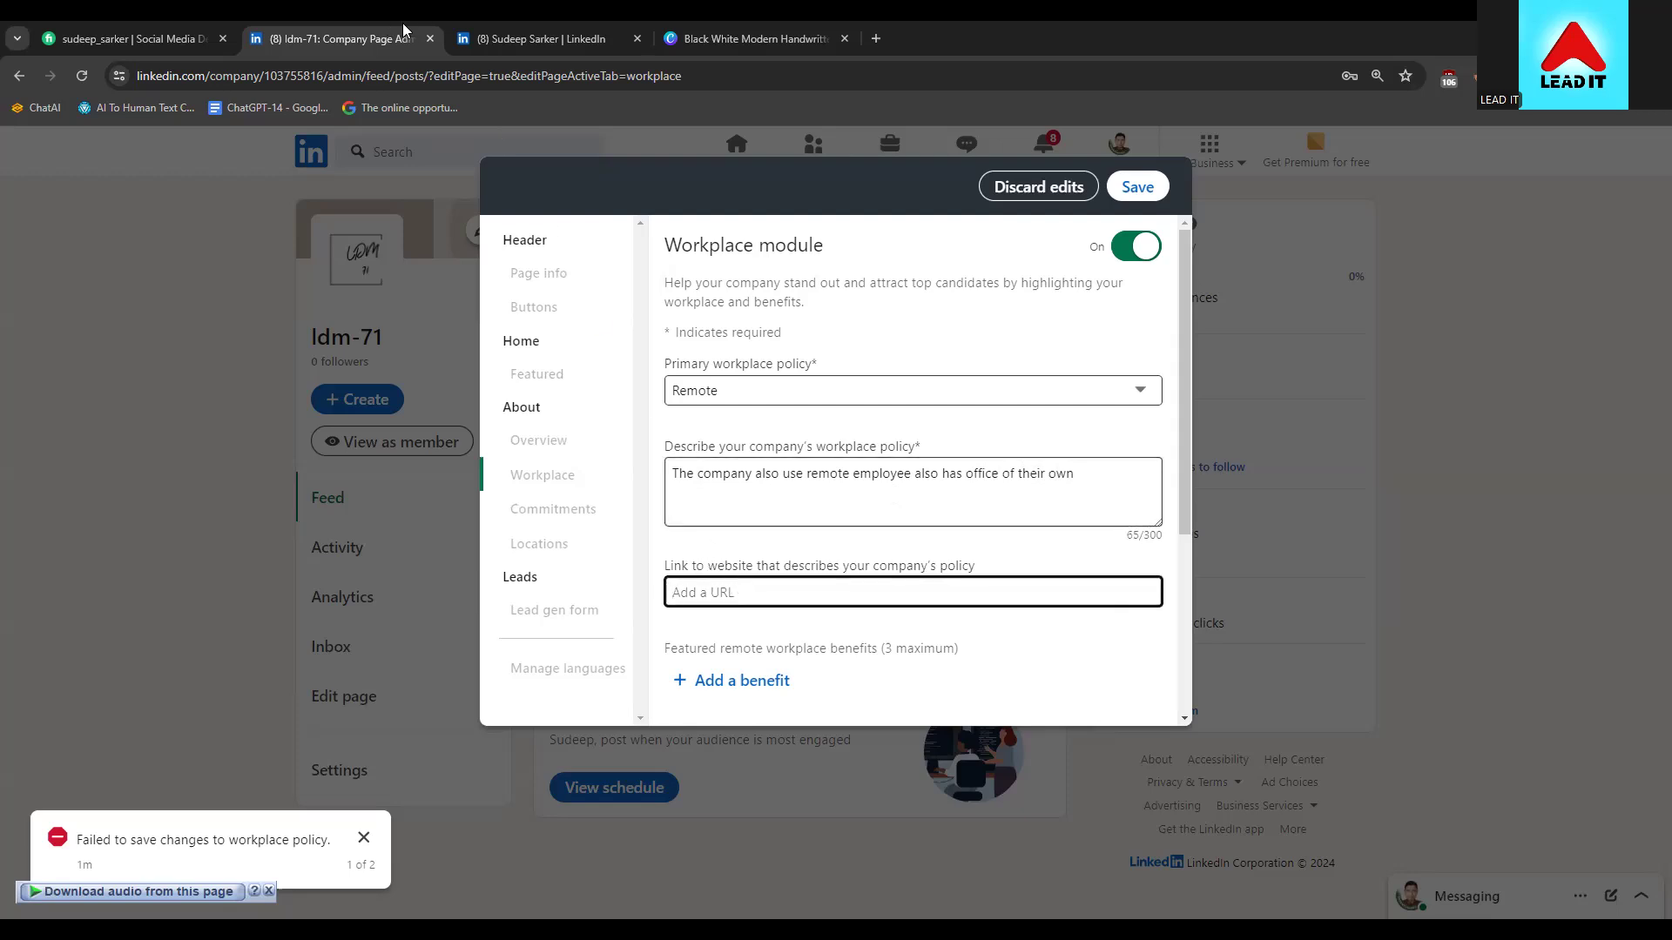
text(https://www.linkedin.com/in/sudeep-sarker/)
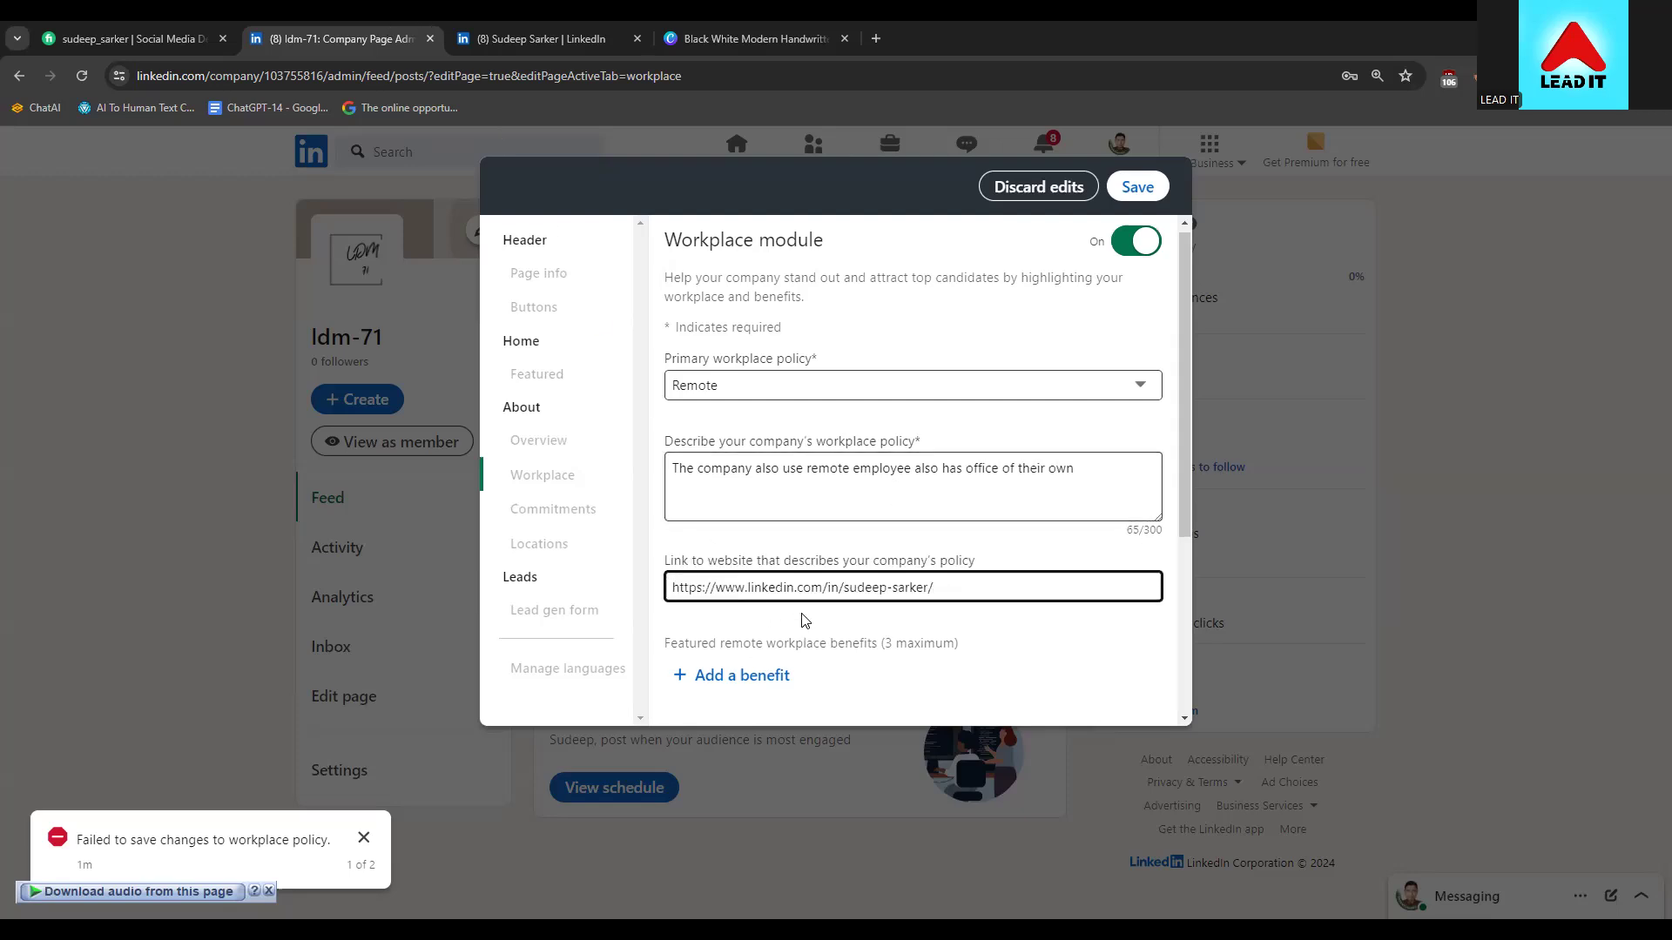
scroll(805, 614, down, 3)
click(823, 501)
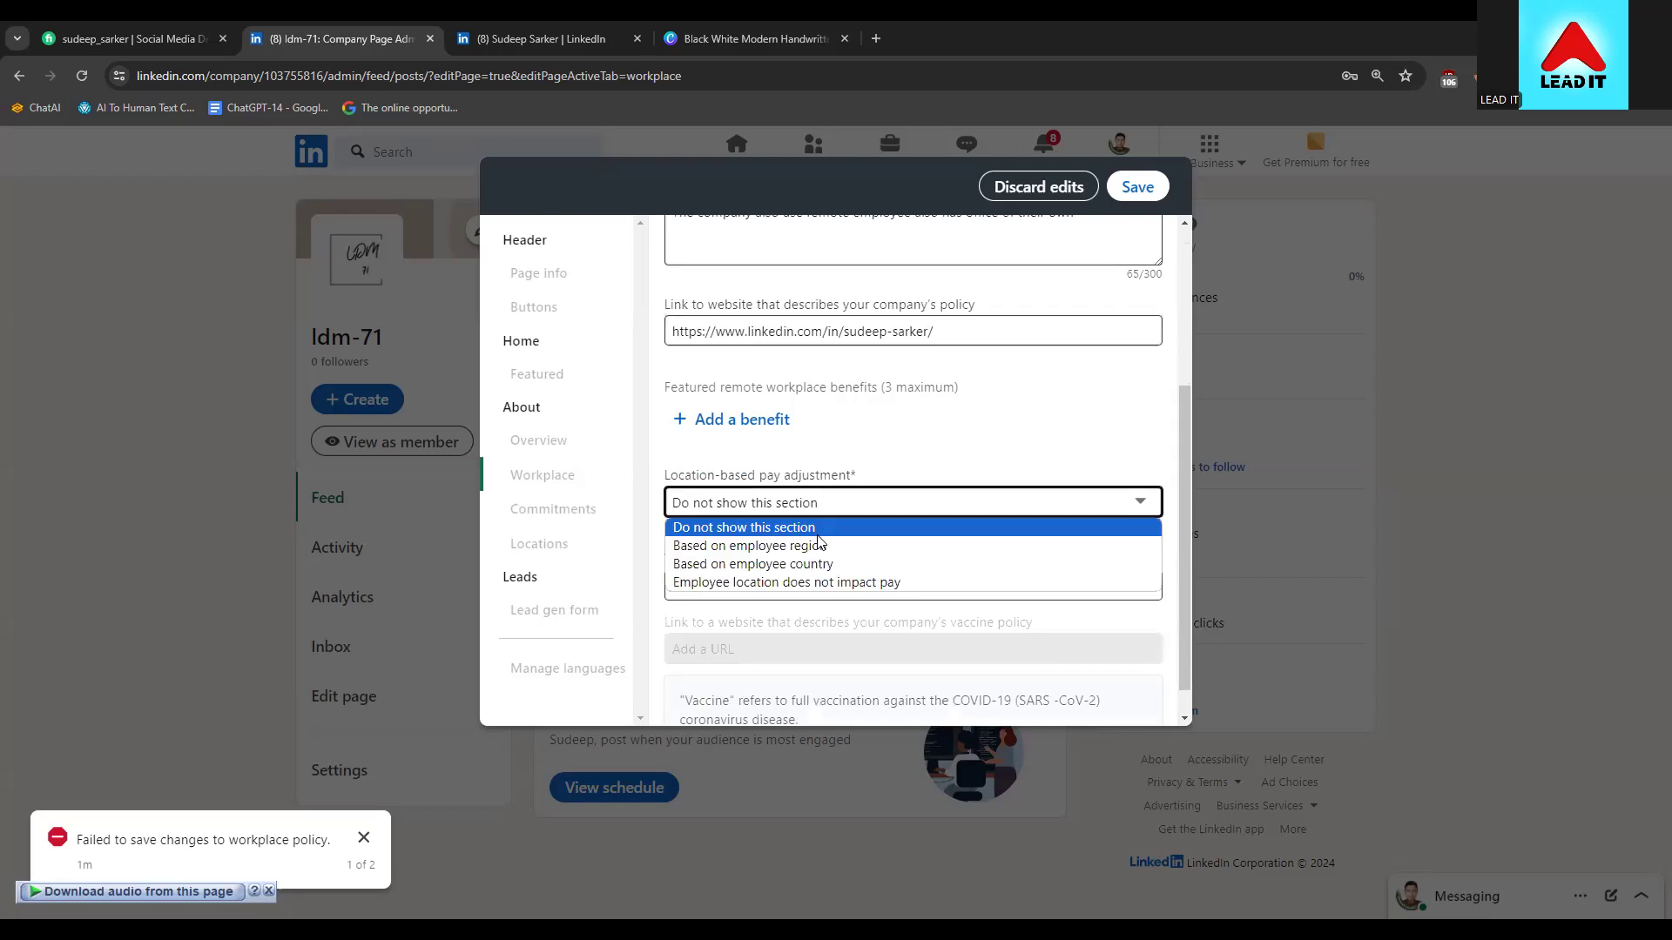
click(828, 578)
click(823, 553)
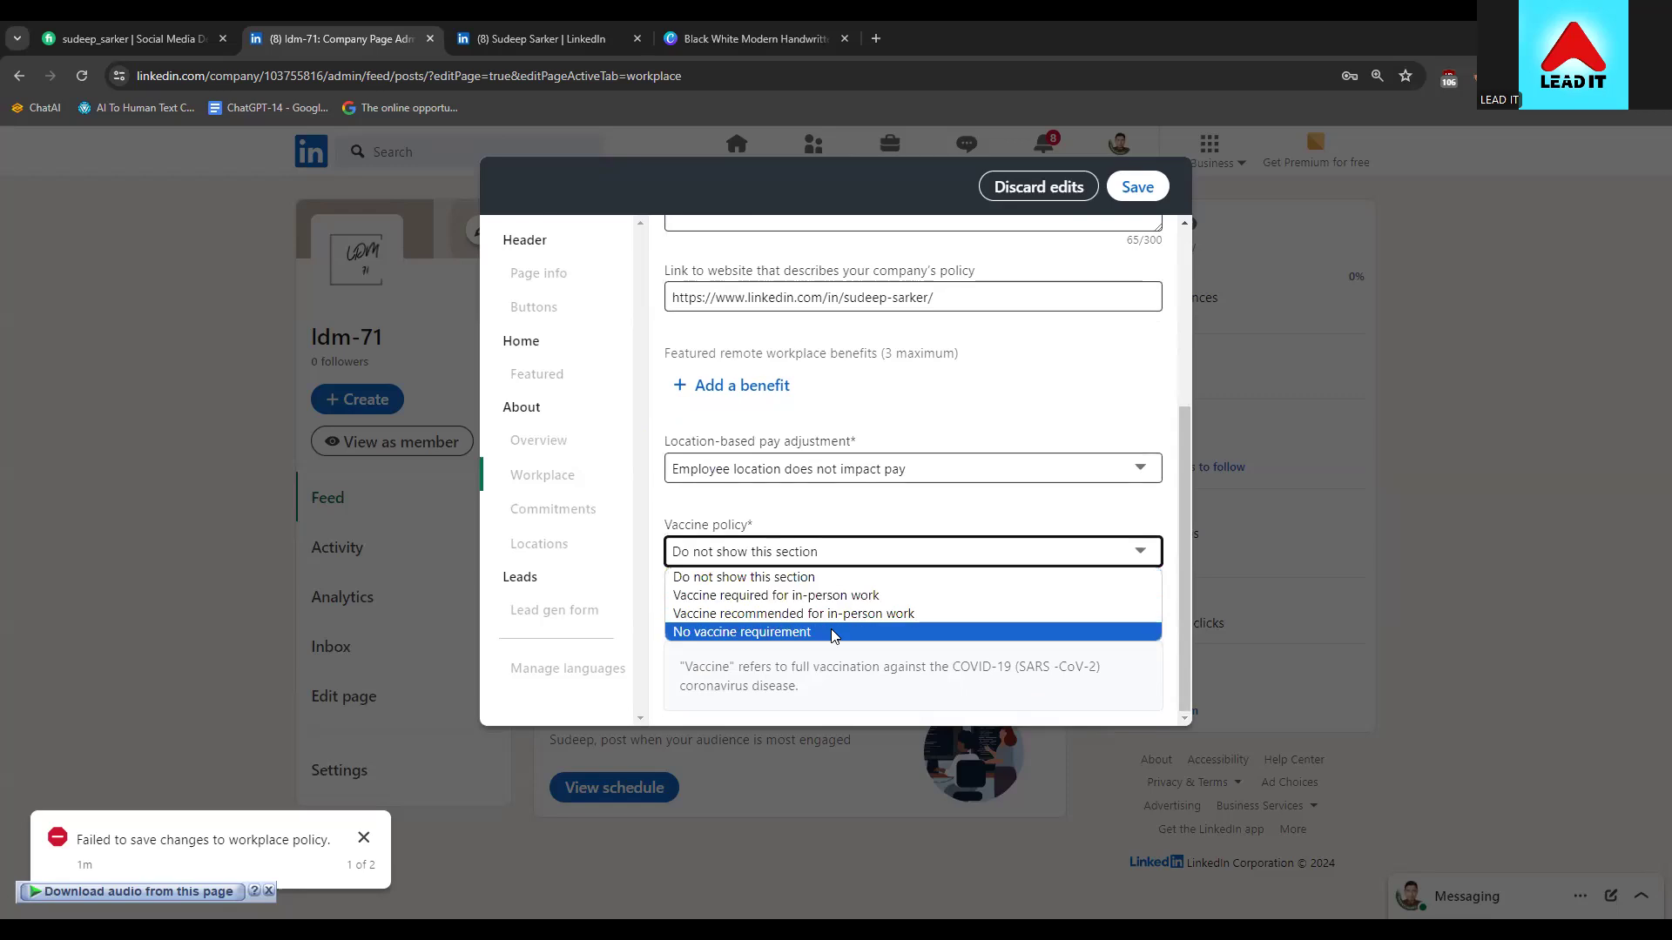
click(831, 632)
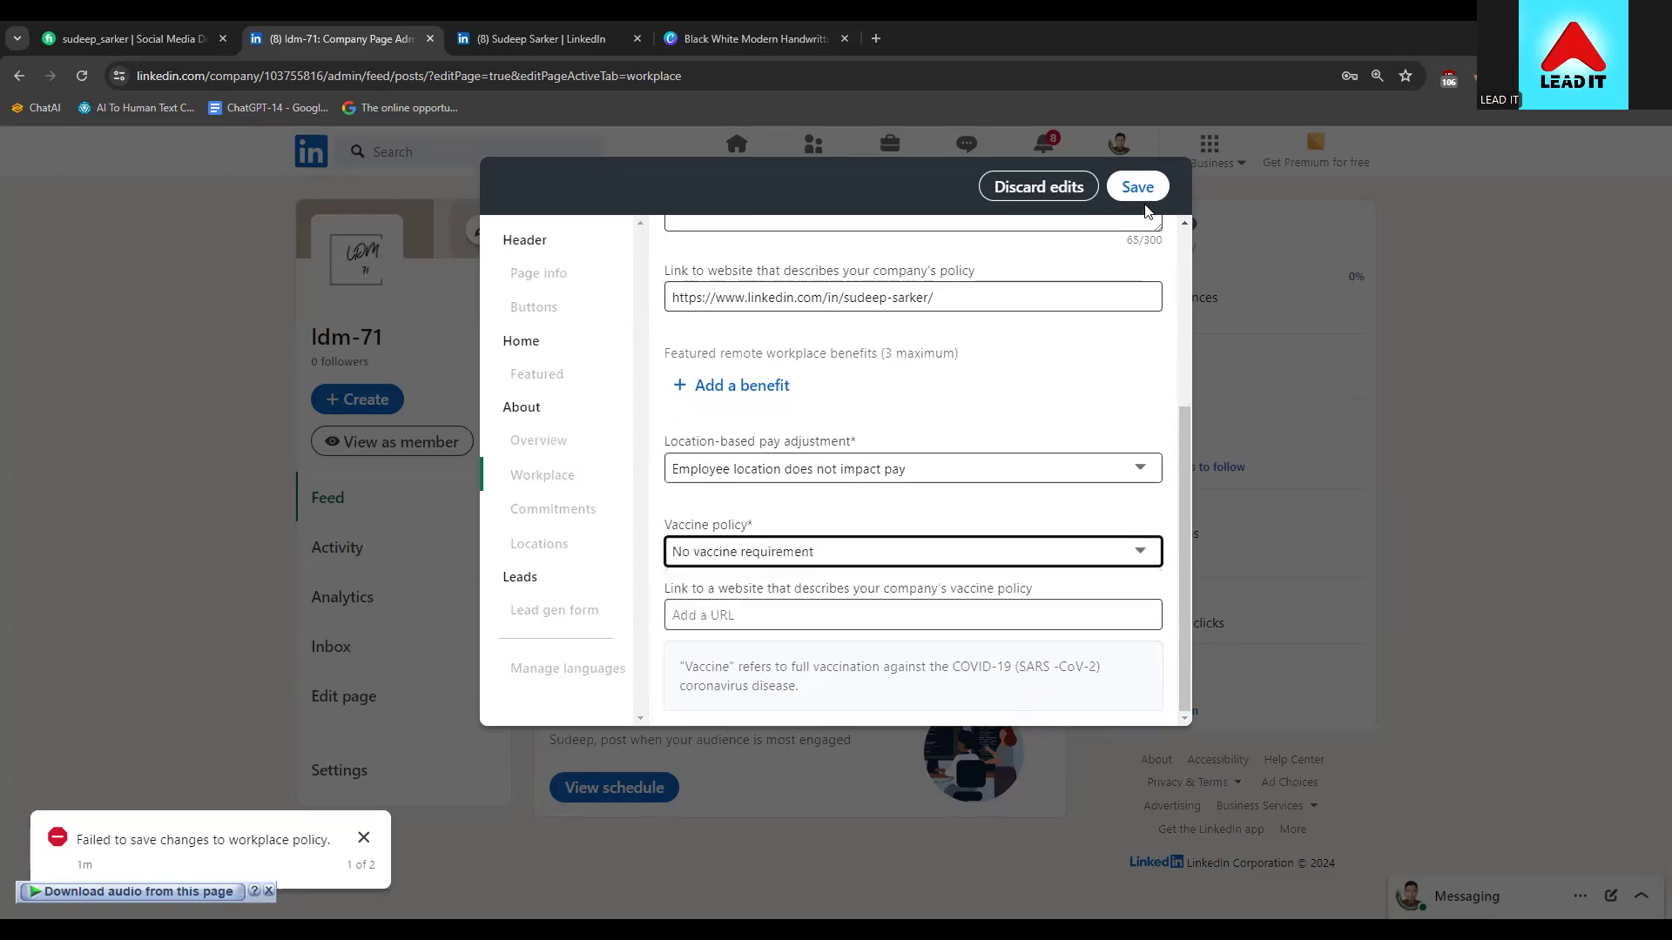
click(1137, 186)
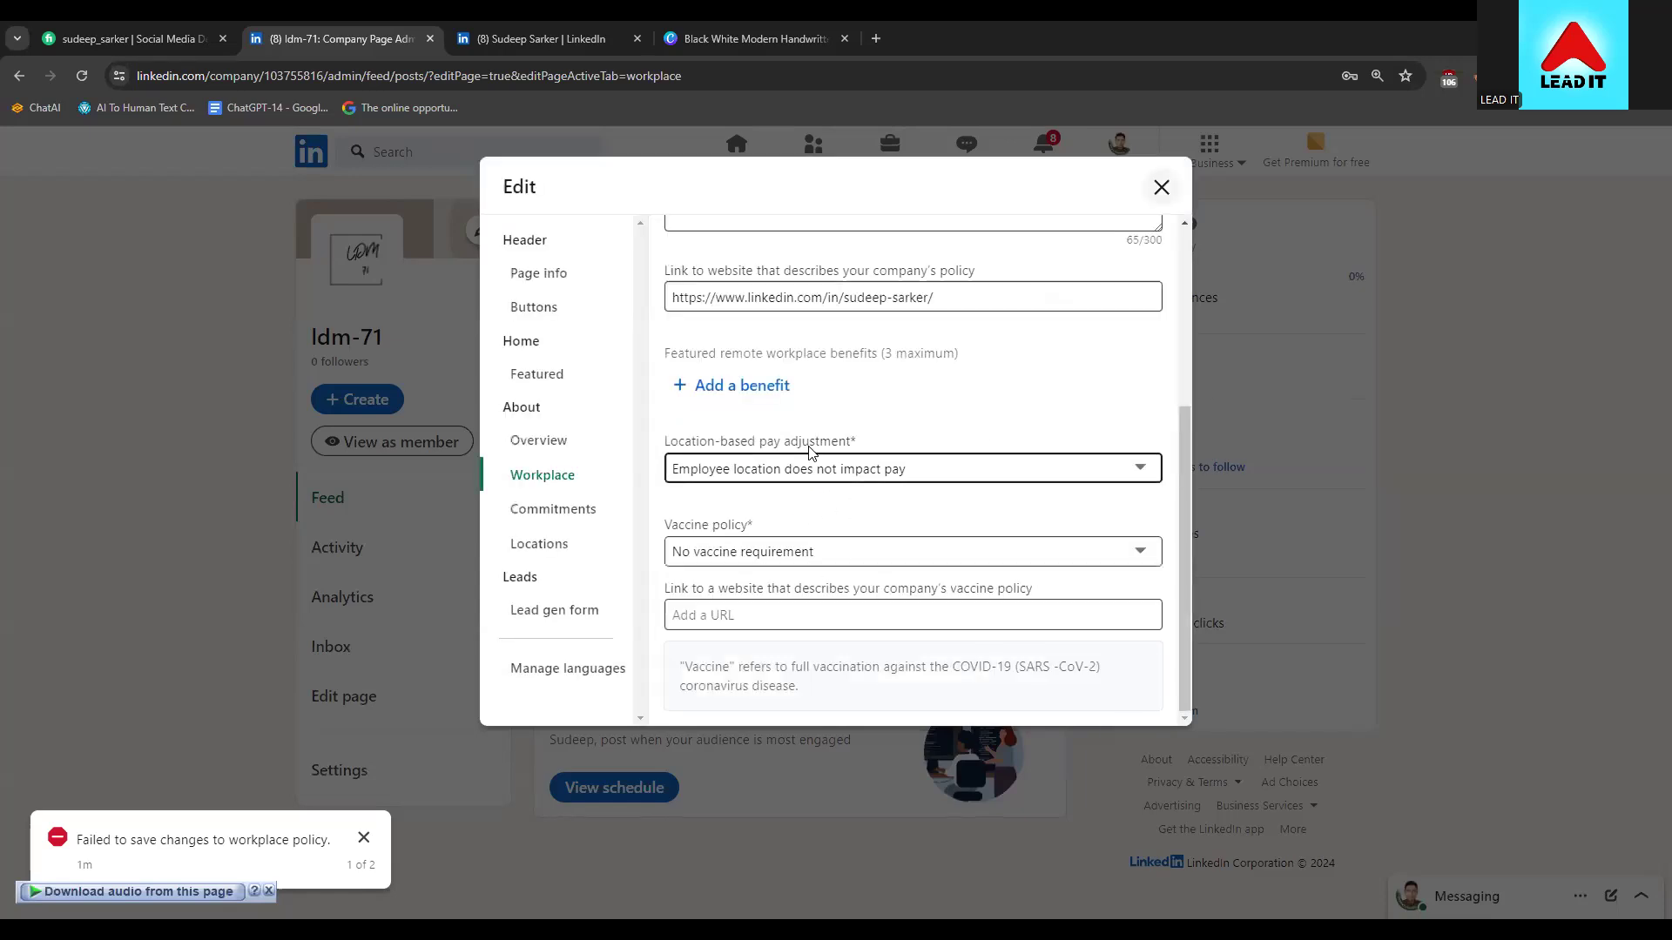
Review the Workplace form and check the saved policy website link
scroll(880, 455, up, 4)
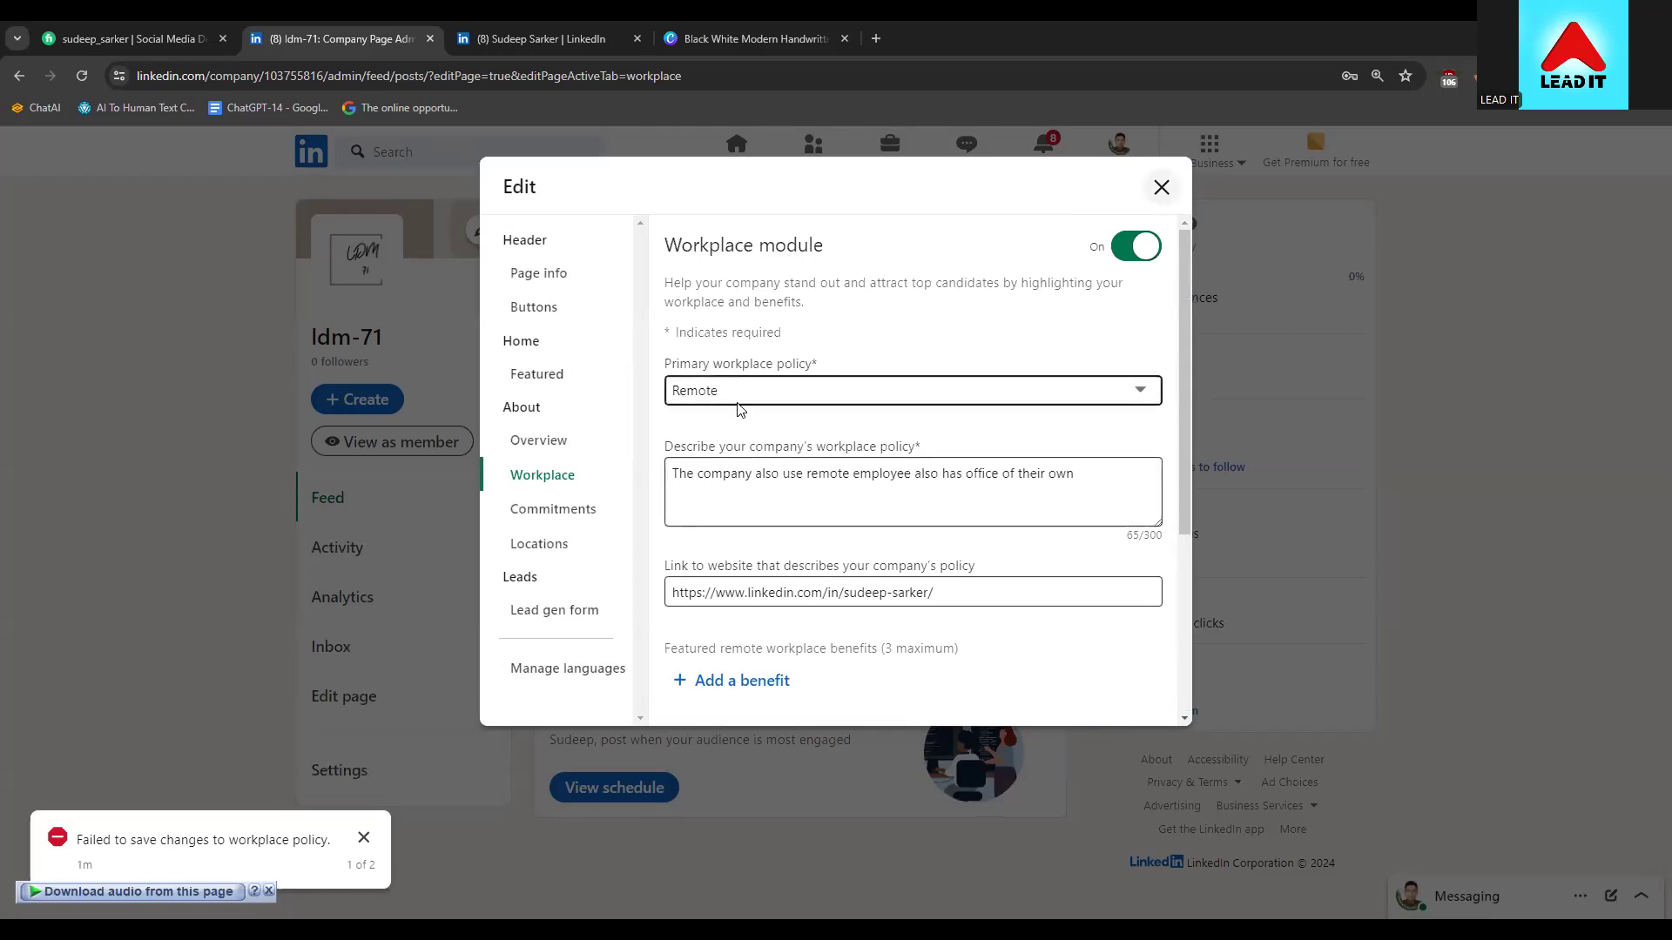
scroll(773, 418, down, 1)
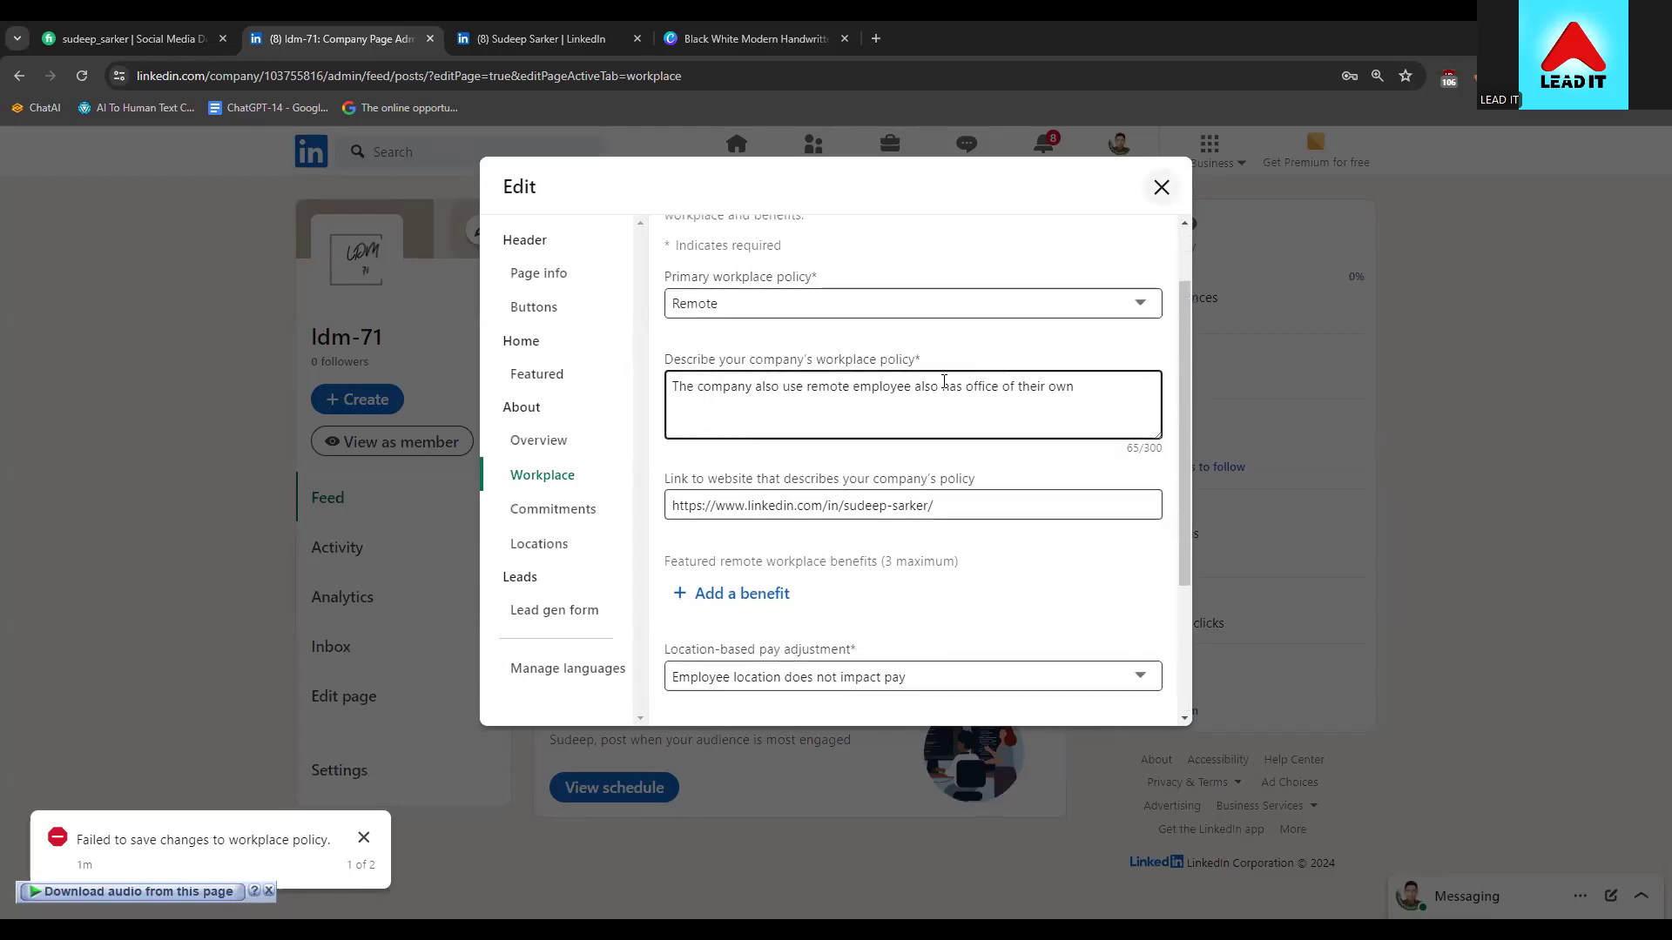
click(695, 508)
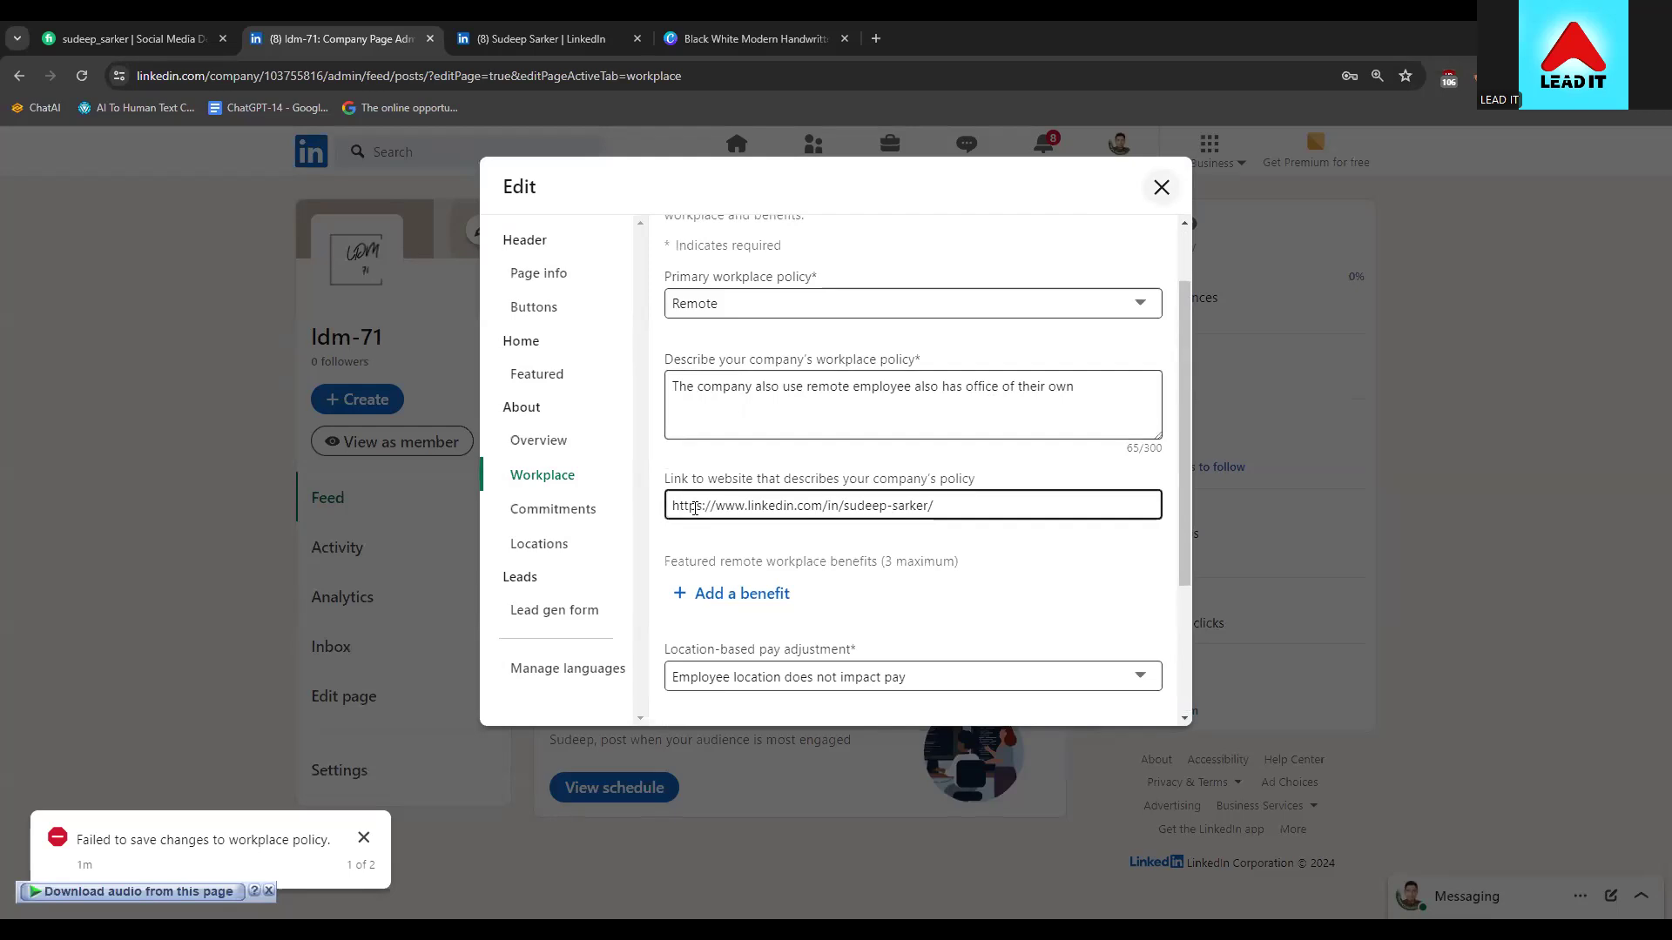
scroll(1047, 512, down, 3)
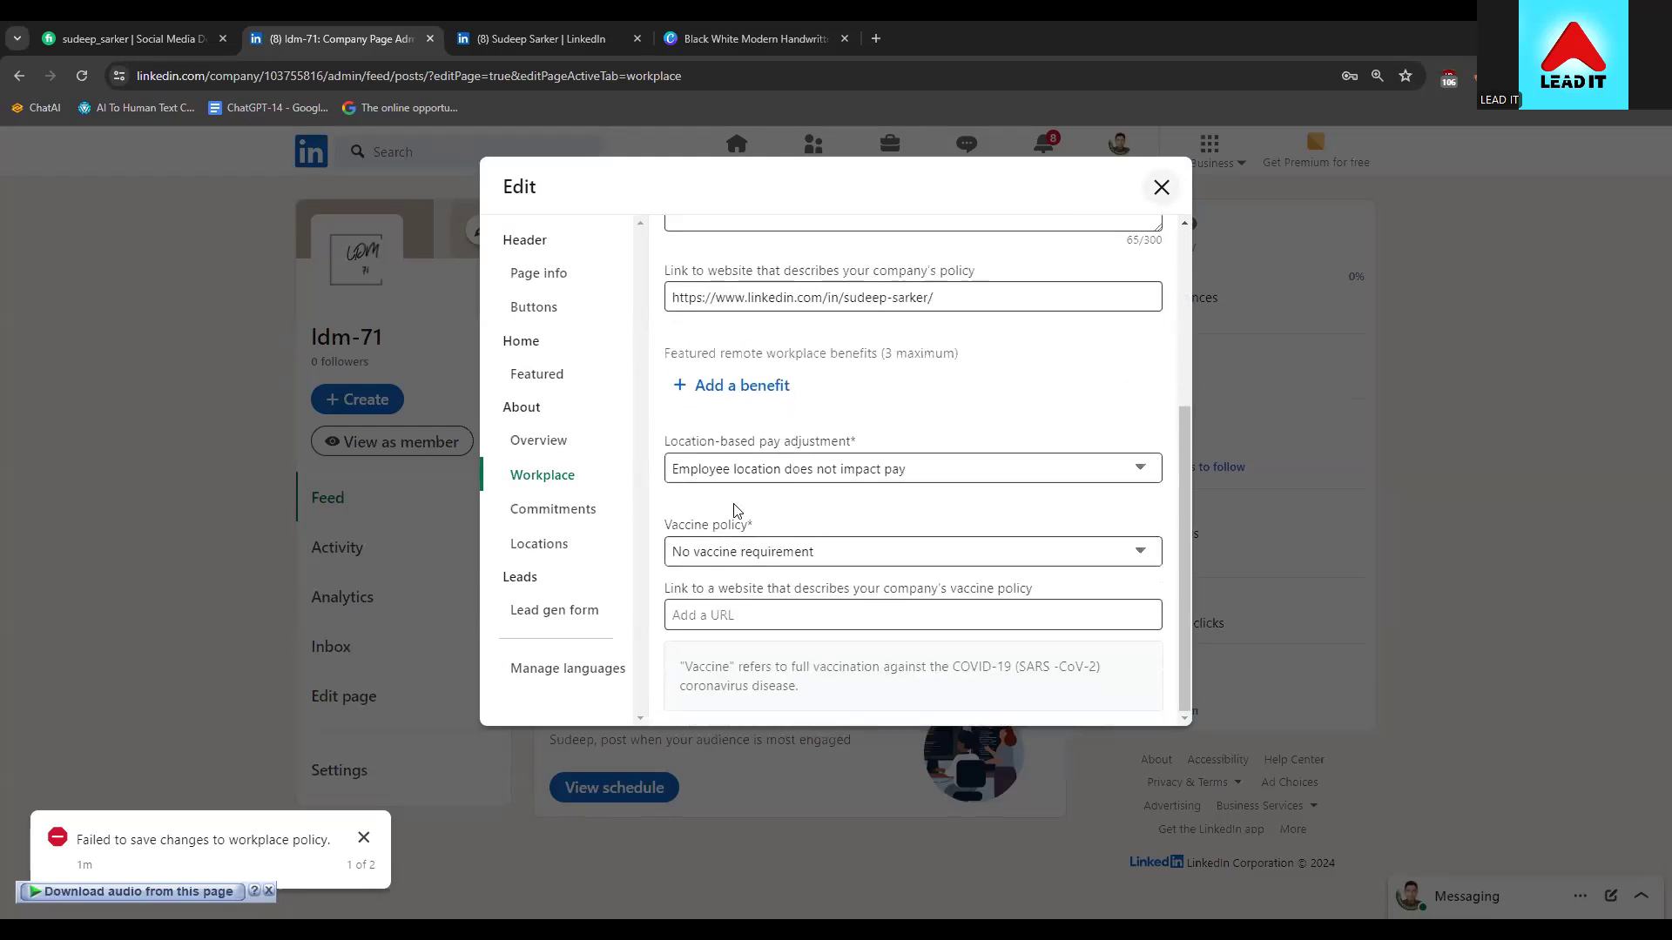
Browse the Commitments, Locations and Lead gen form sections, then close the editor without sharing a post
click(561, 514)
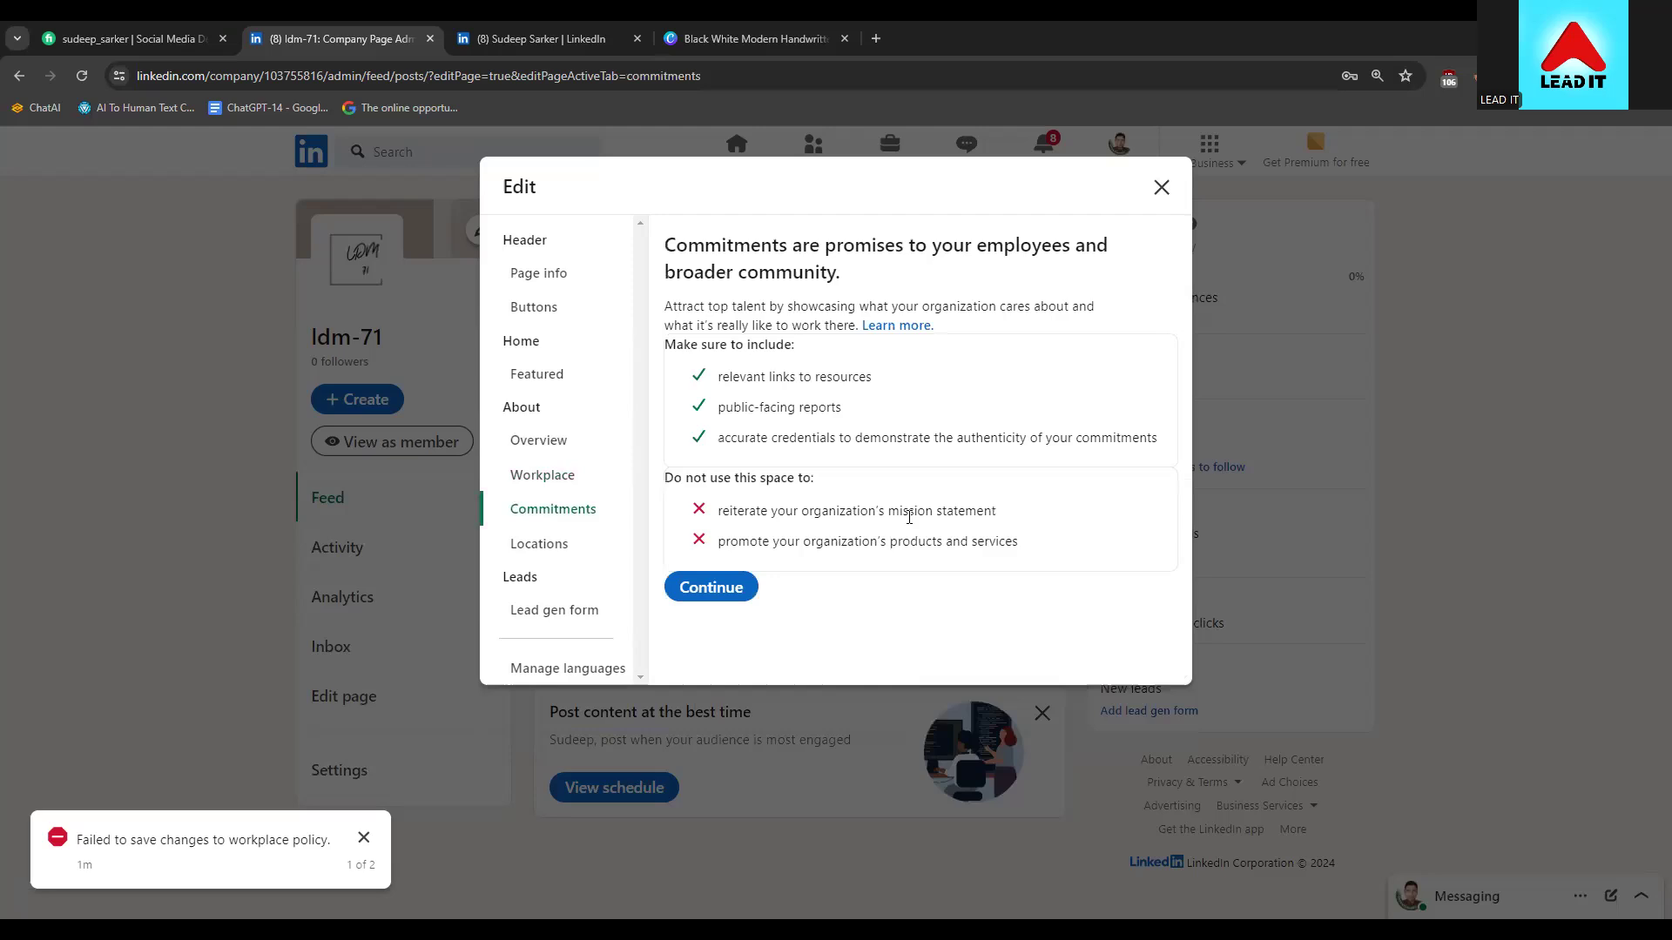
click(570, 549)
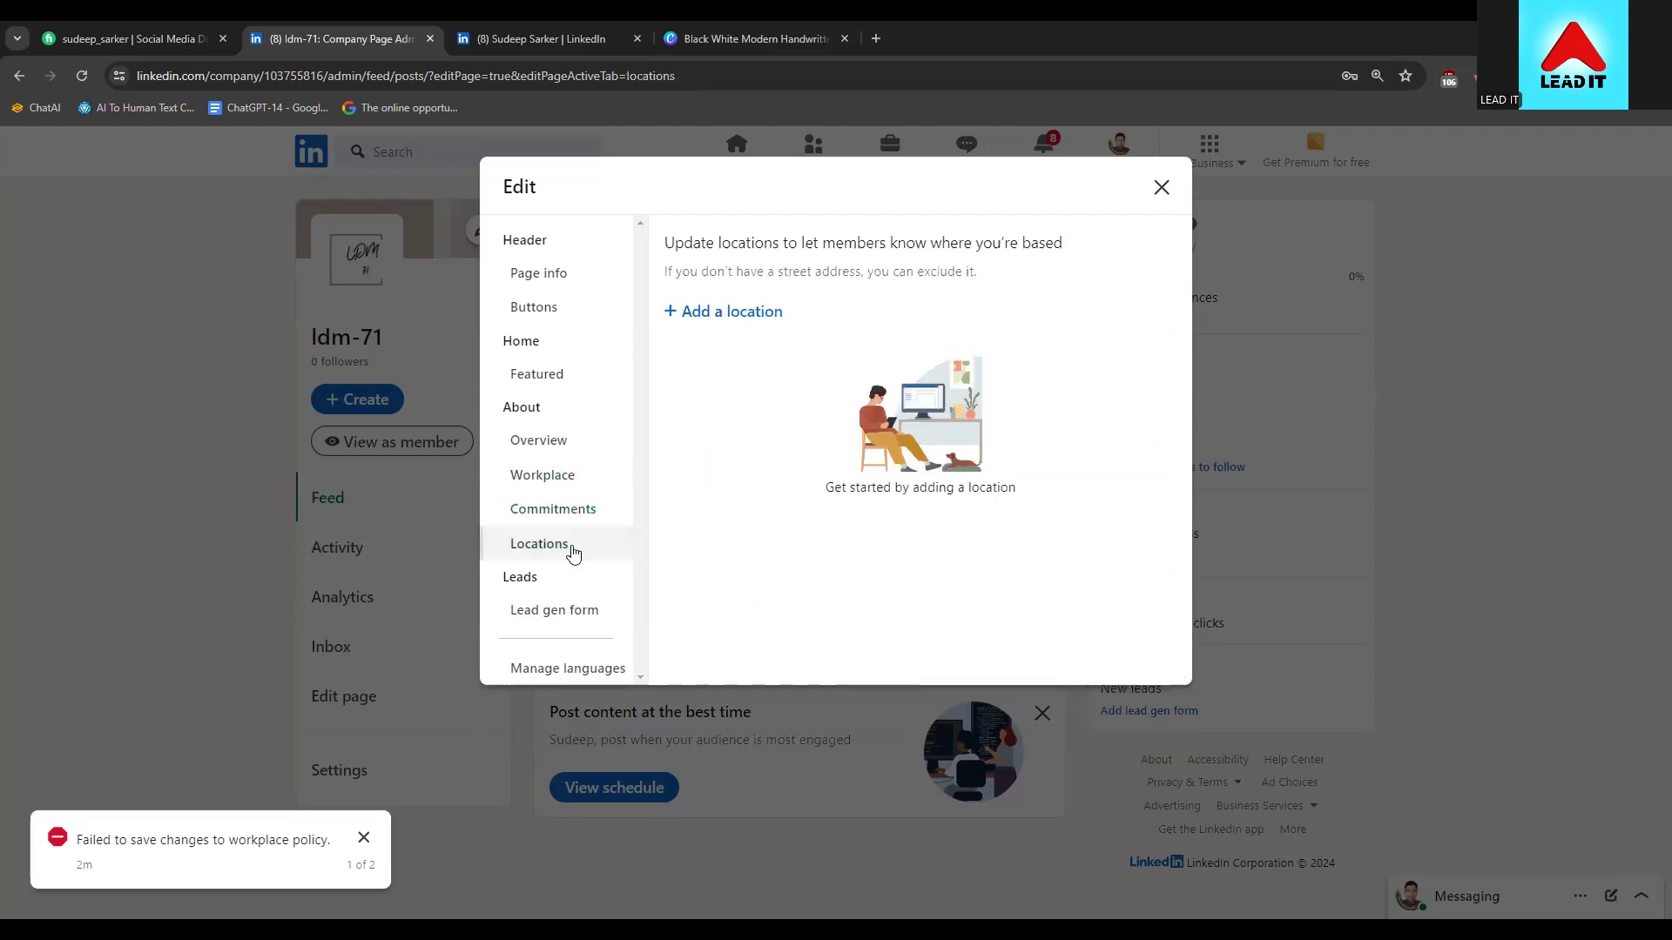
click(573, 610)
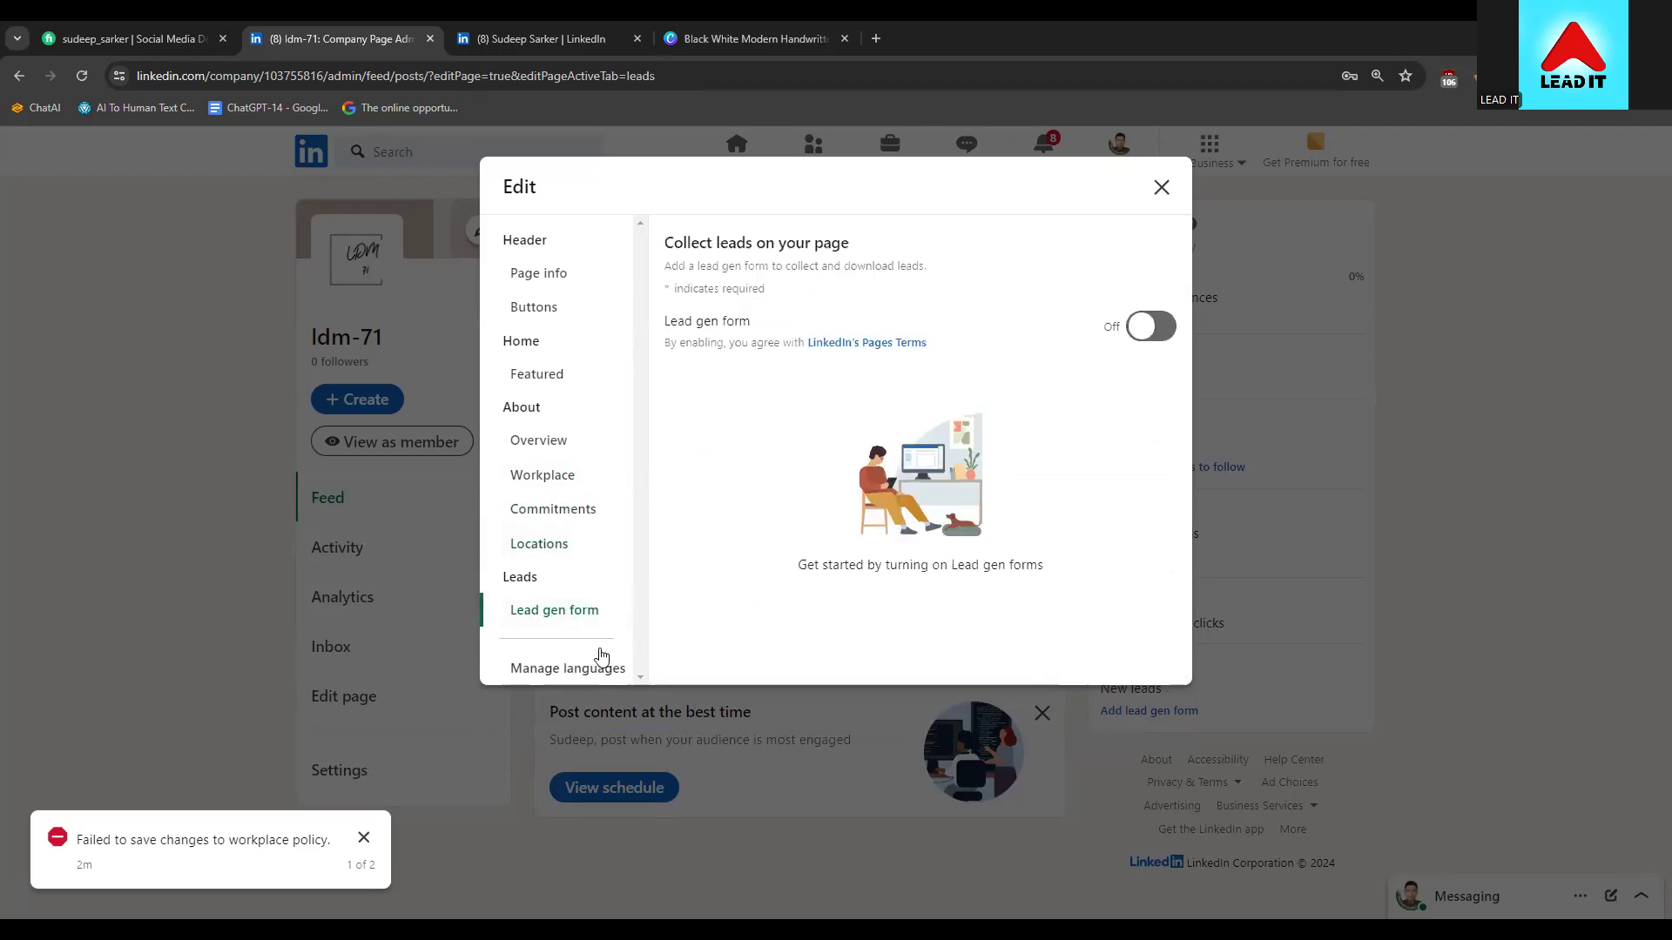
click(1158, 188)
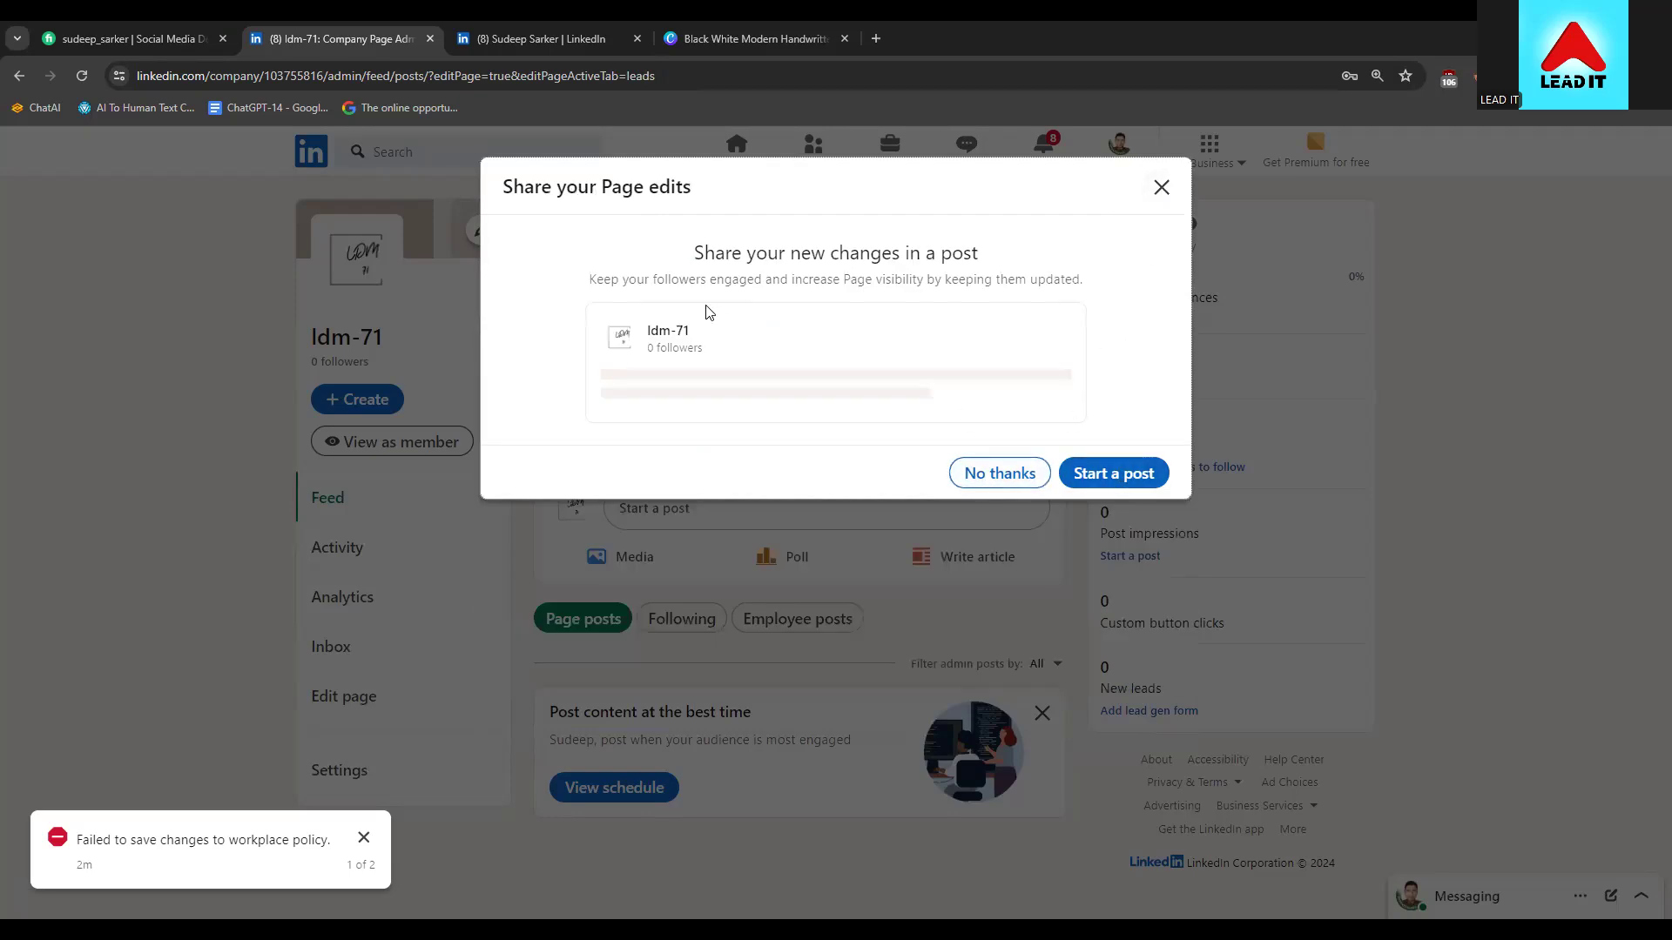
click(1002, 471)
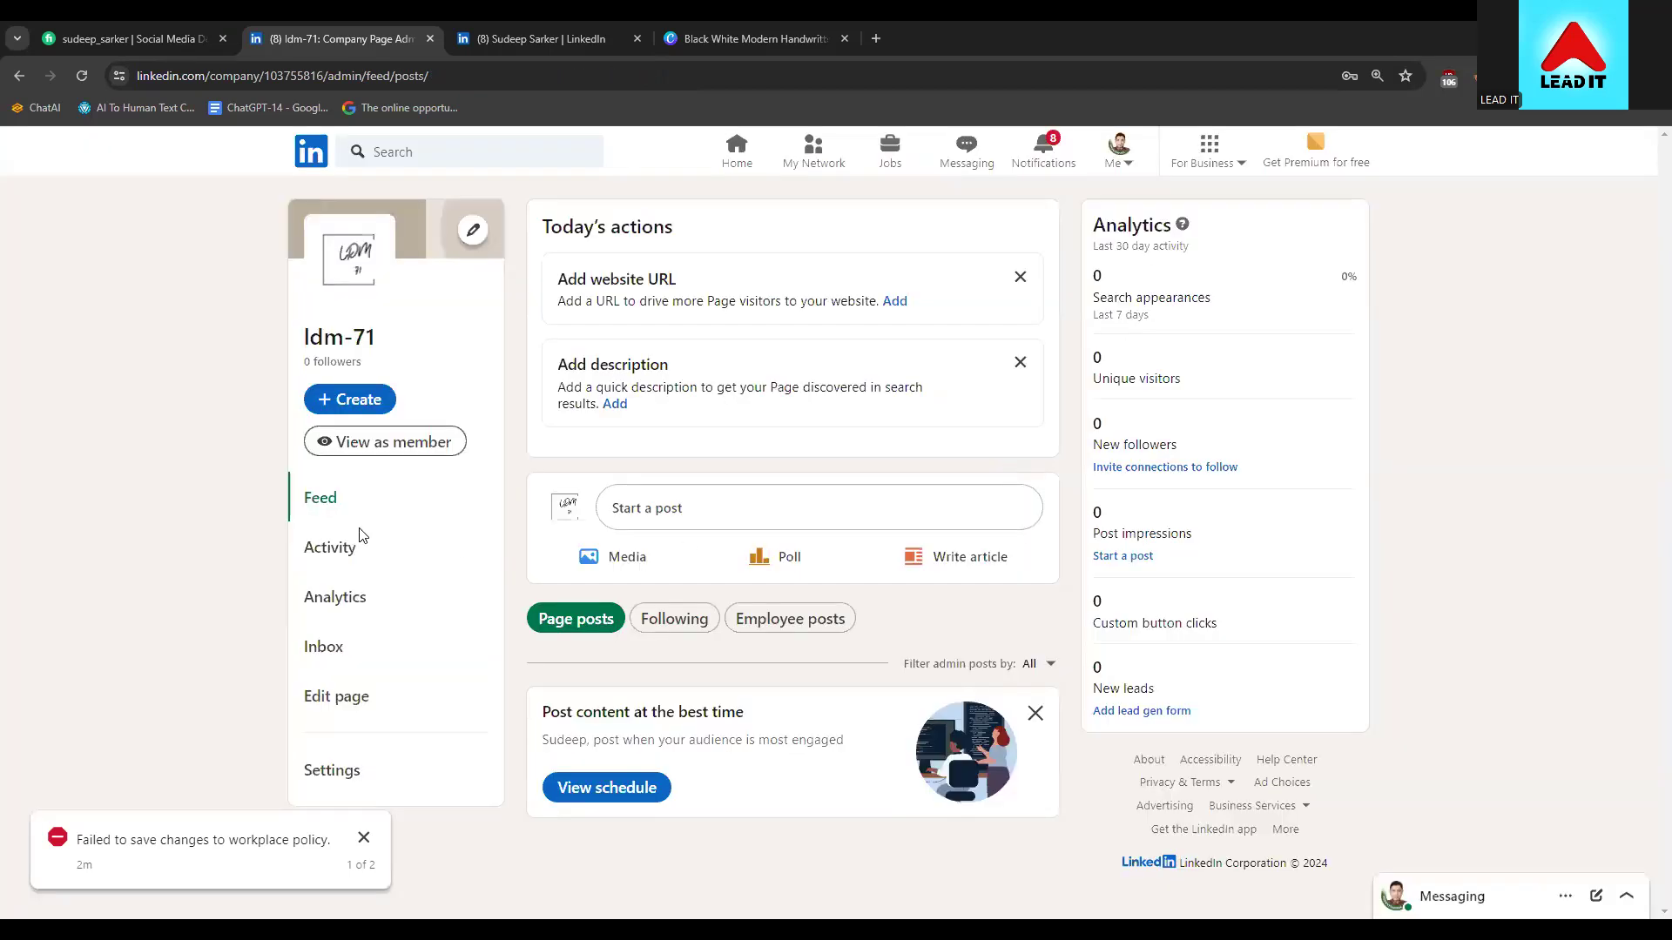
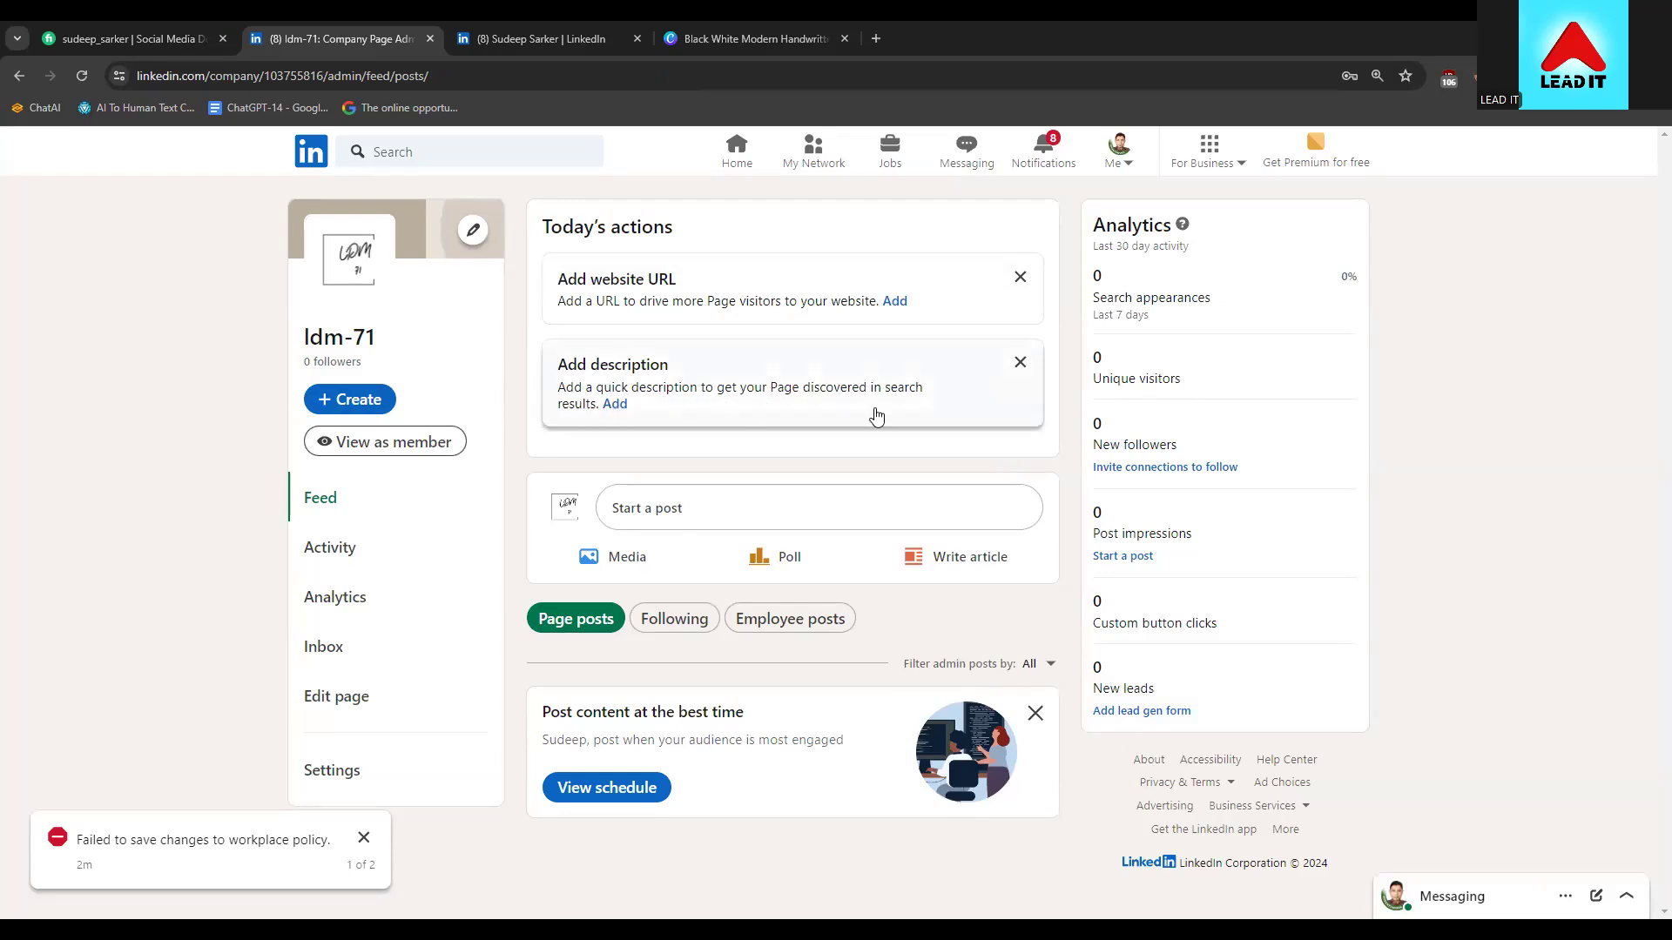
Open the company page details editor at the description and website fields, then close it without changes
click(616, 407)
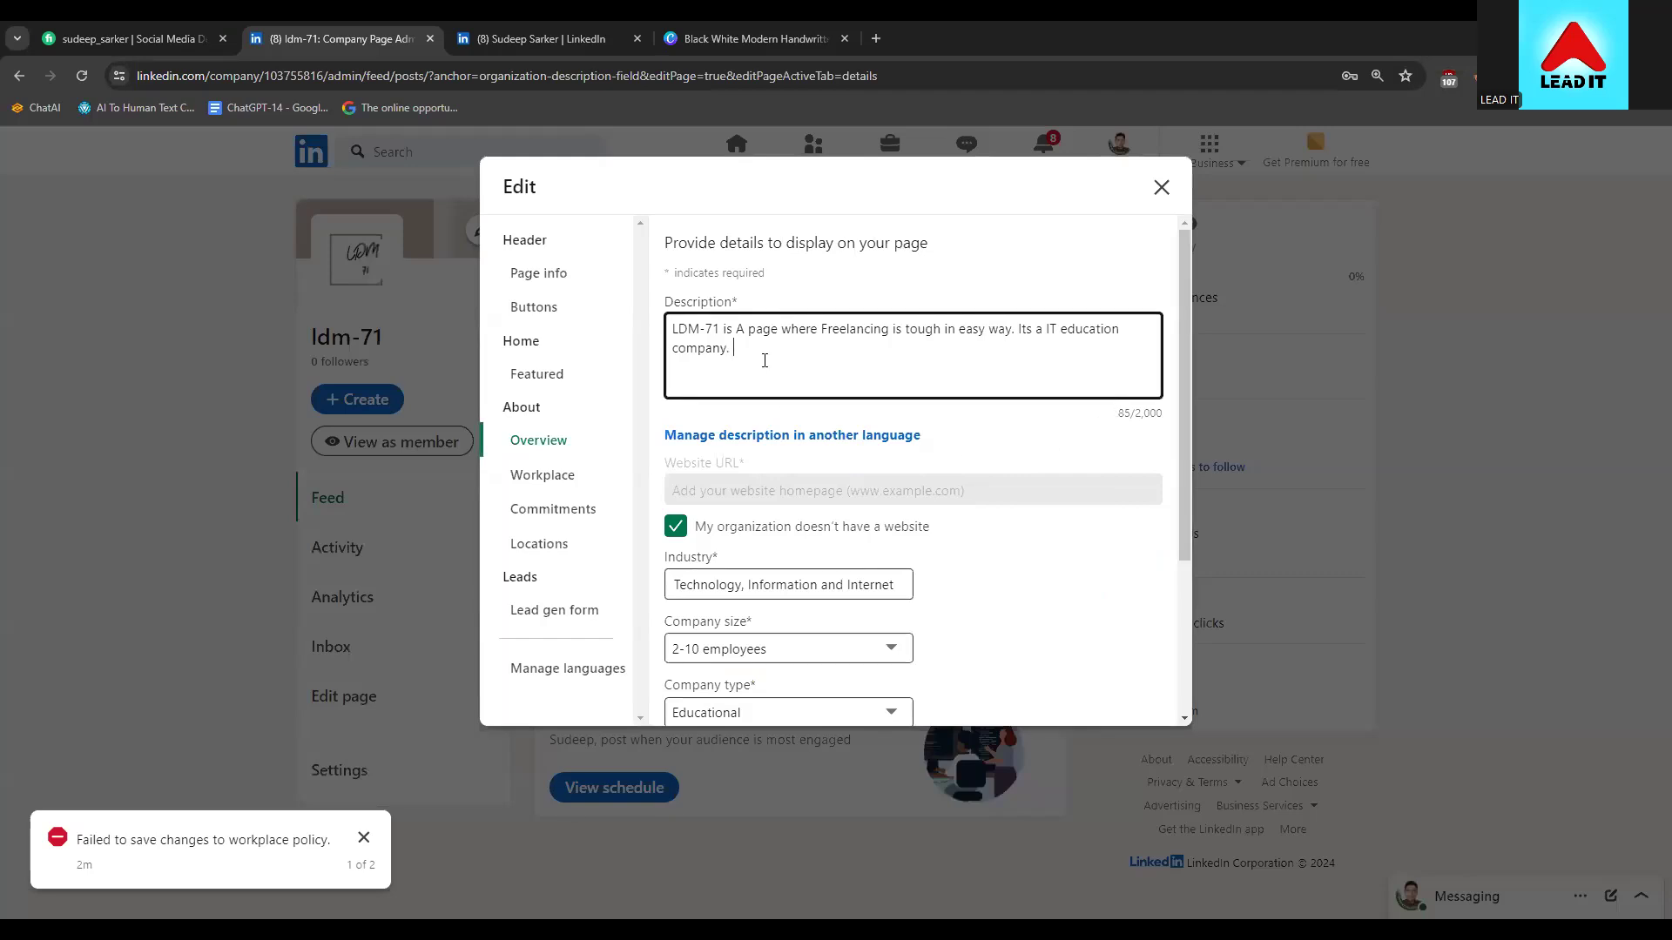
click(1161, 187)
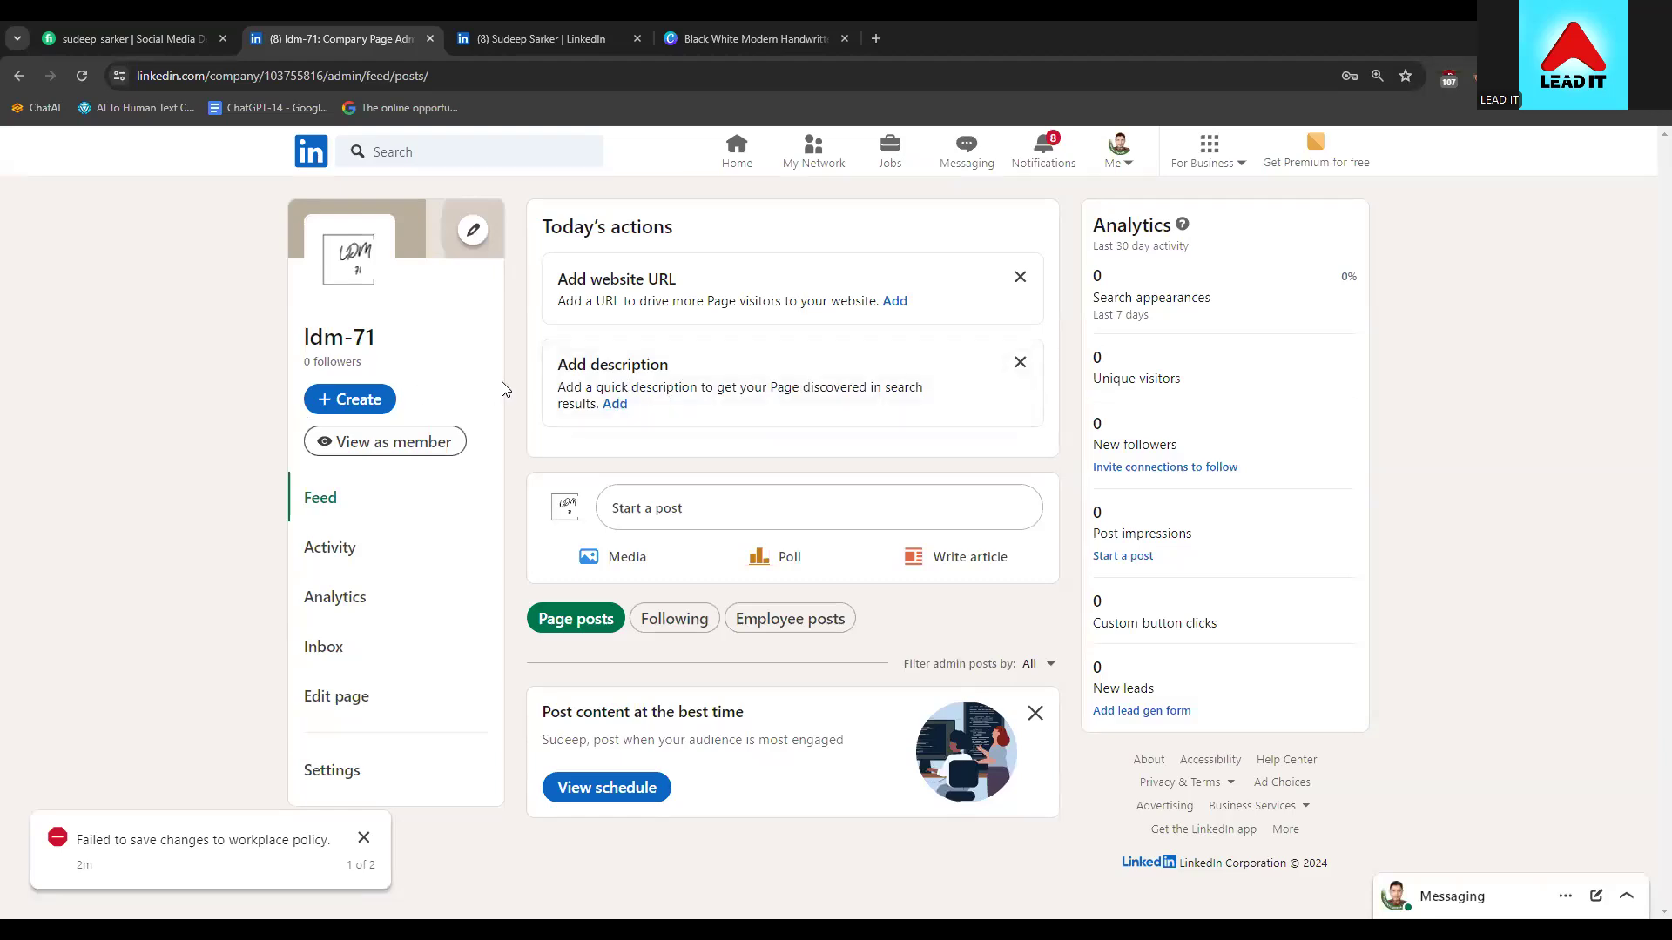
click(615, 403)
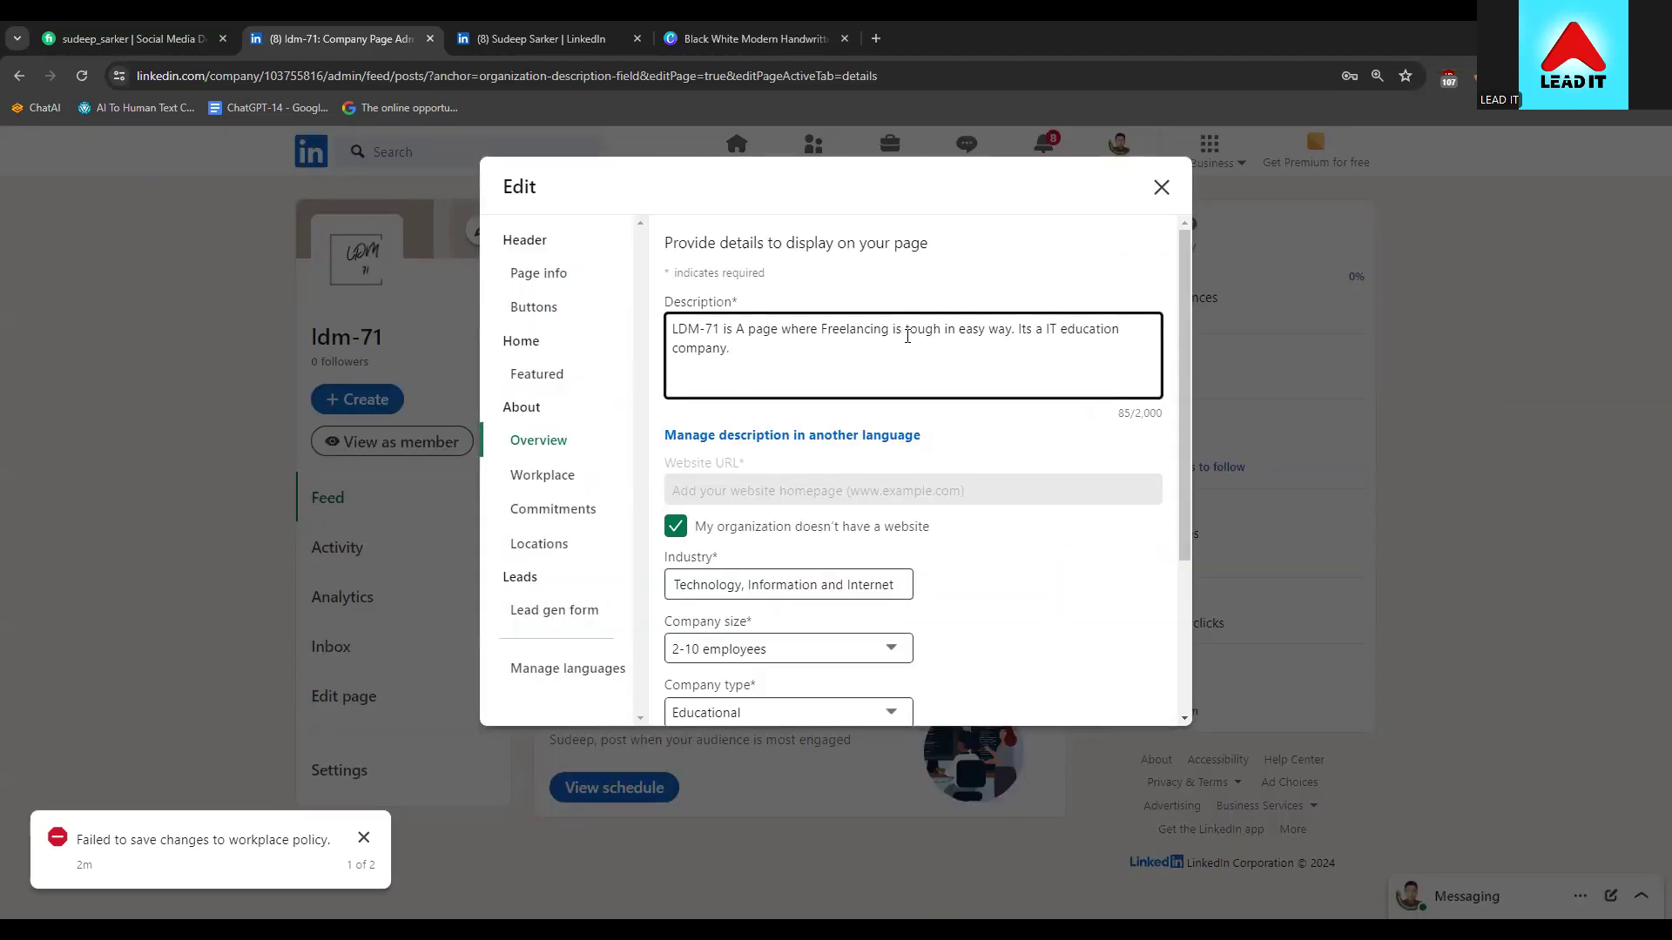
click(1161, 190)
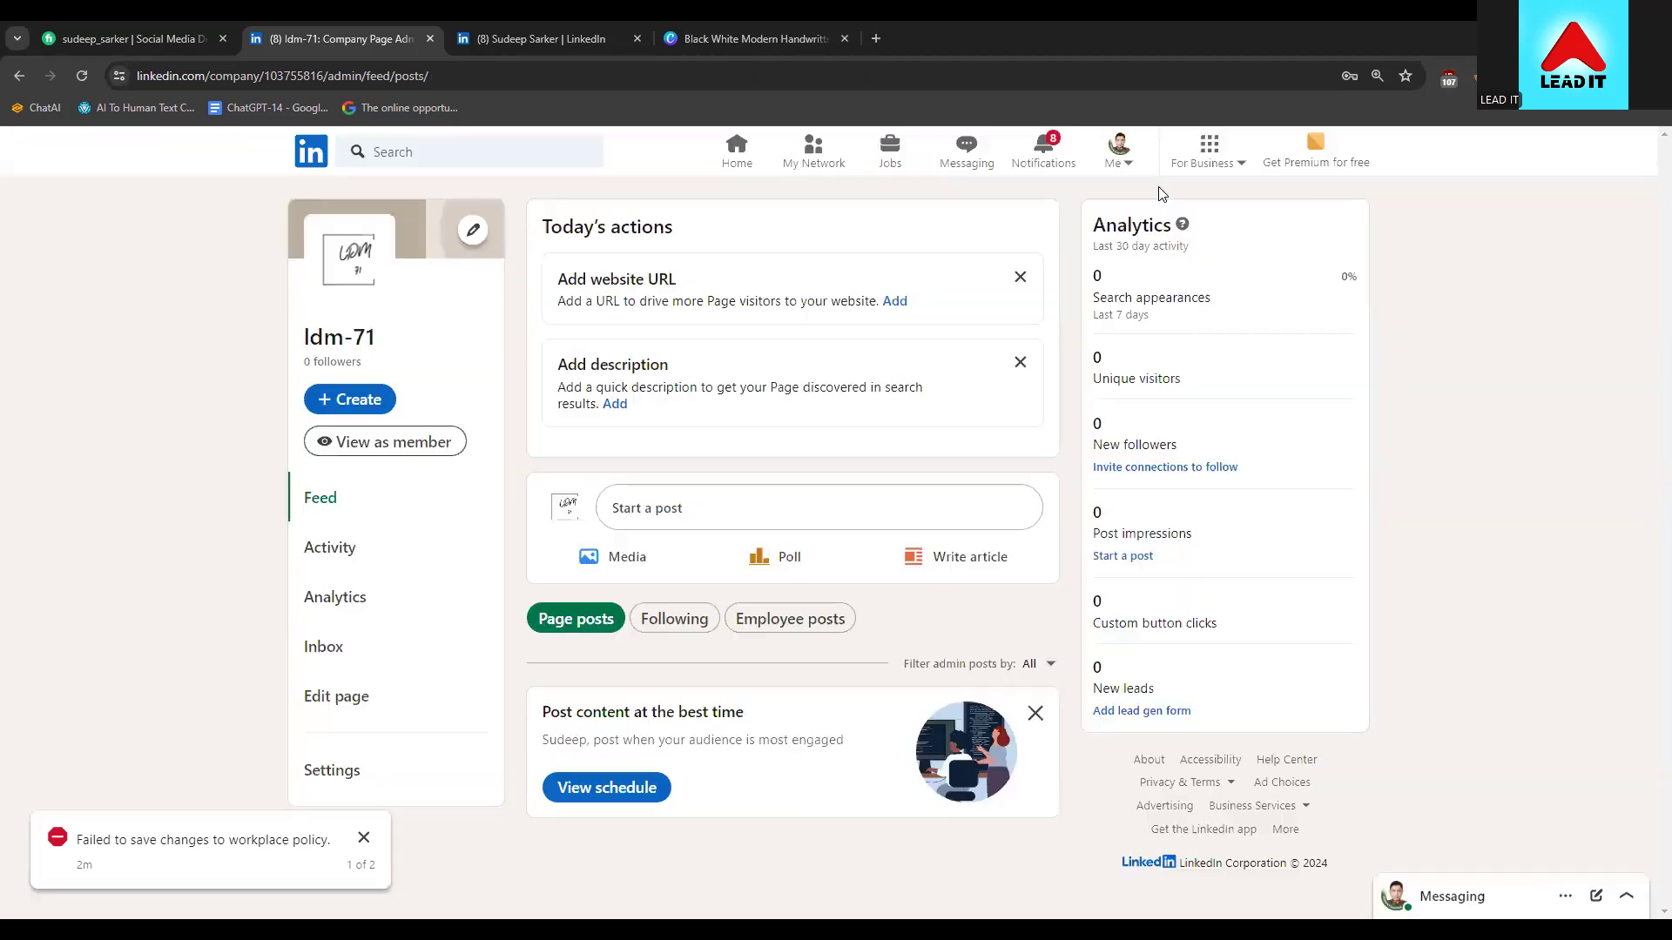
click(667, 272)
click(885, 374)
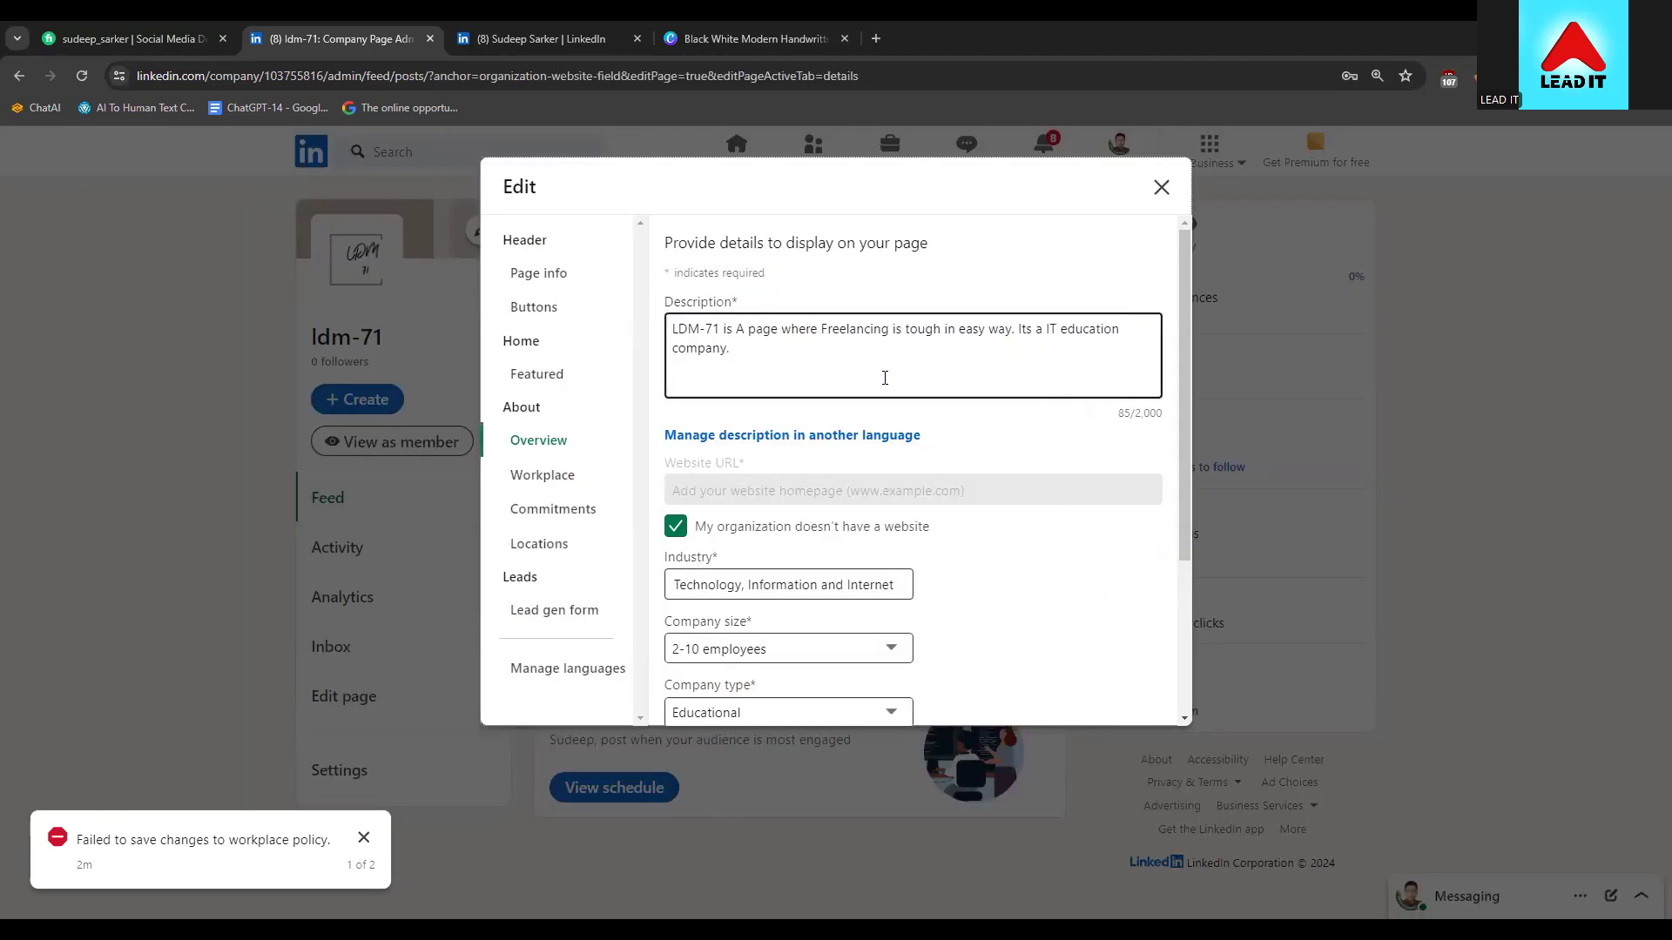
click(1163, 189)
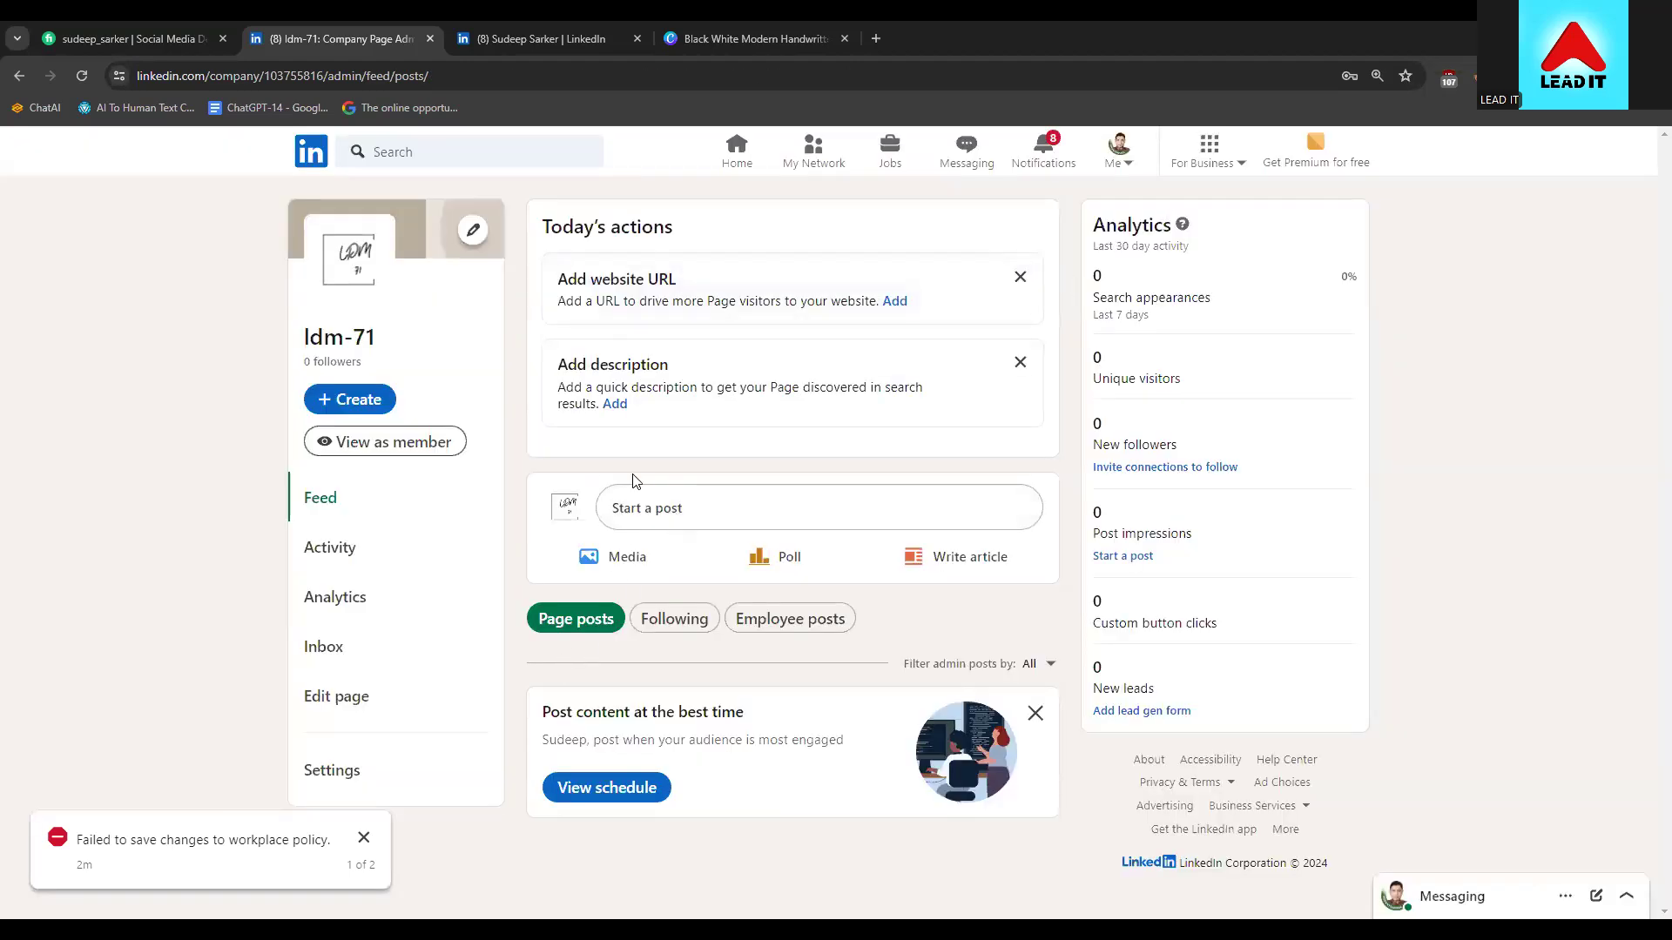
Go to the LinkedIn home feed, then view your own profile page from the account menu
click(738, 150)
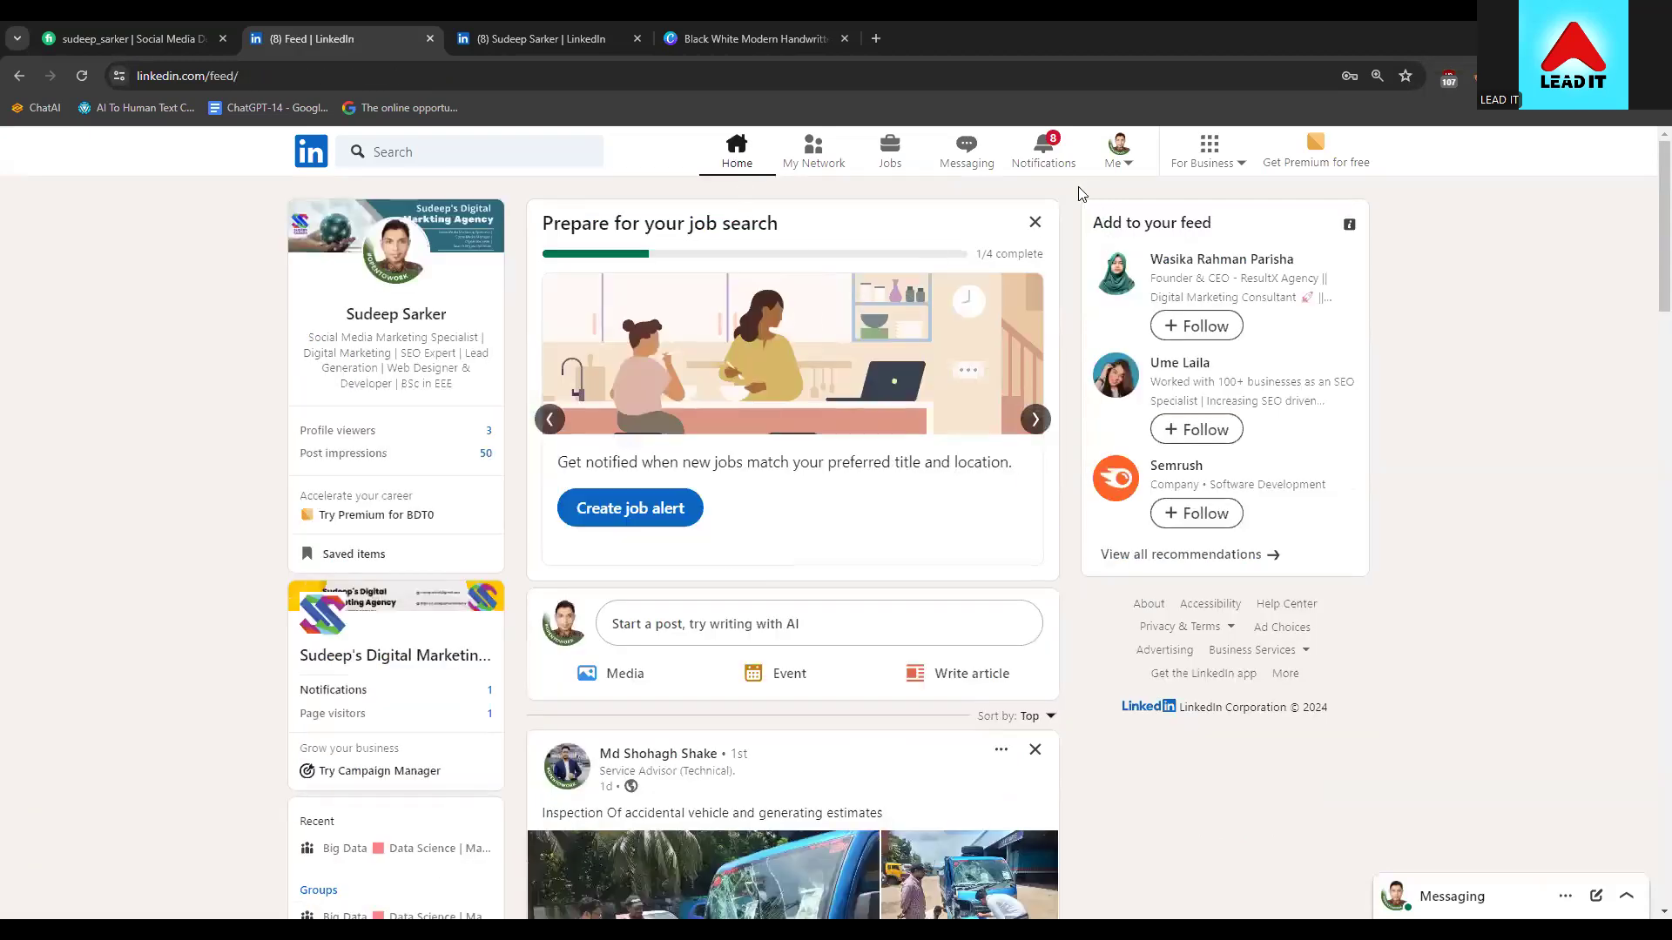
scroll(372, 670, down, 2)
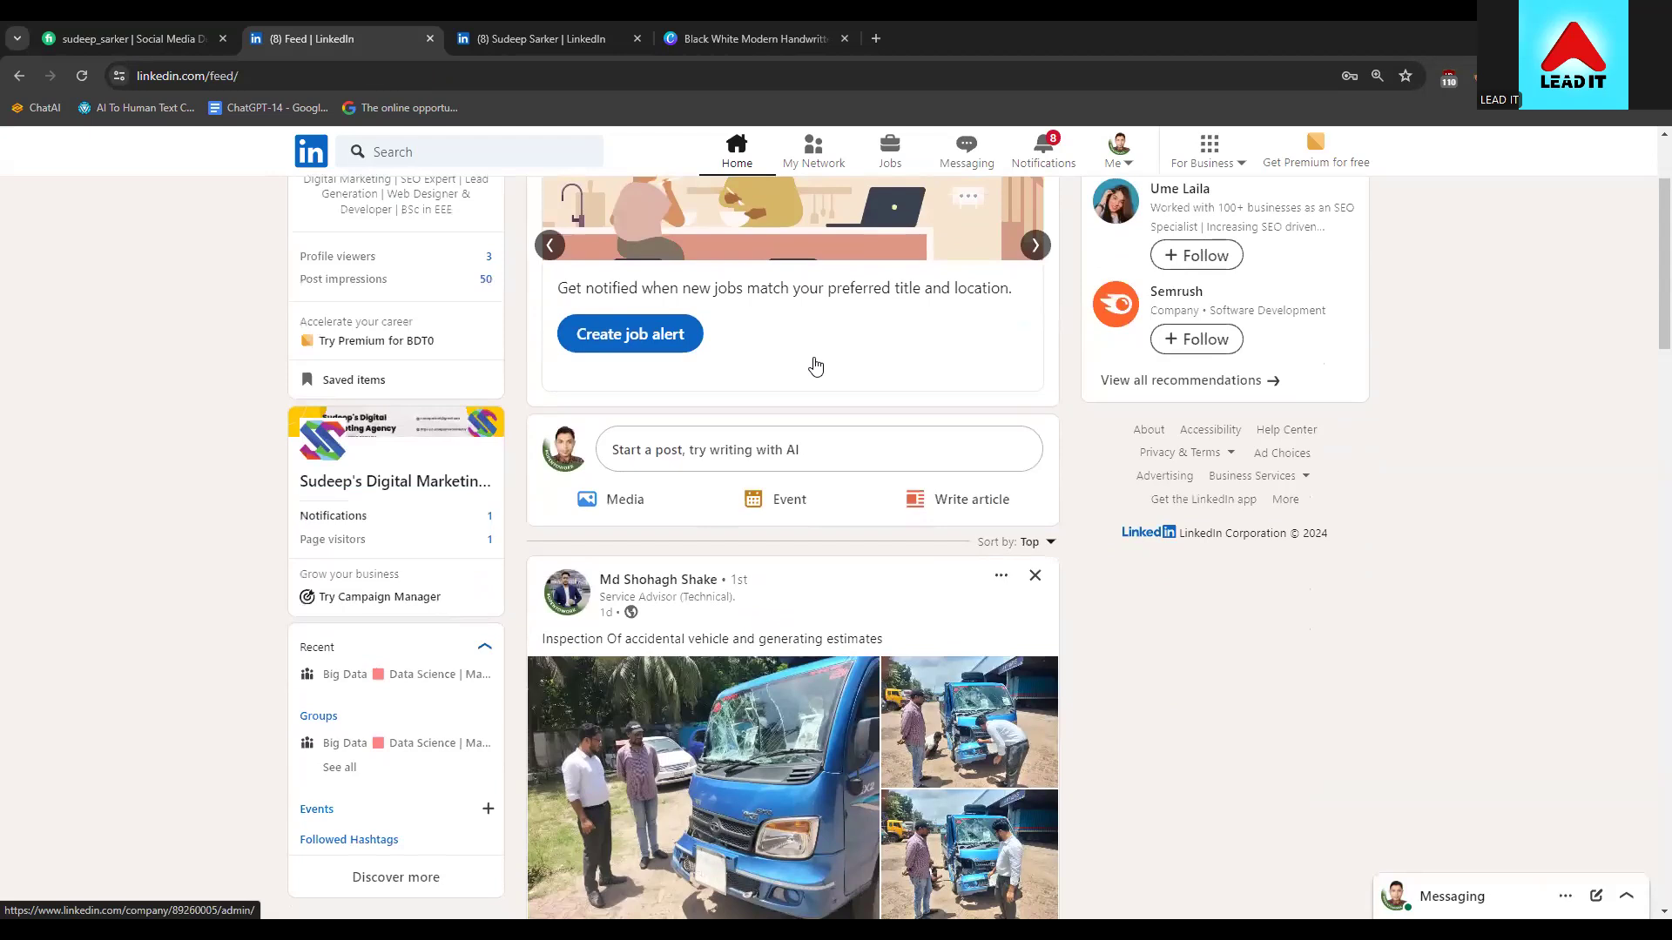
scroll(816, 366, up, 2)
click(1129, 150)
click(1034, 329)
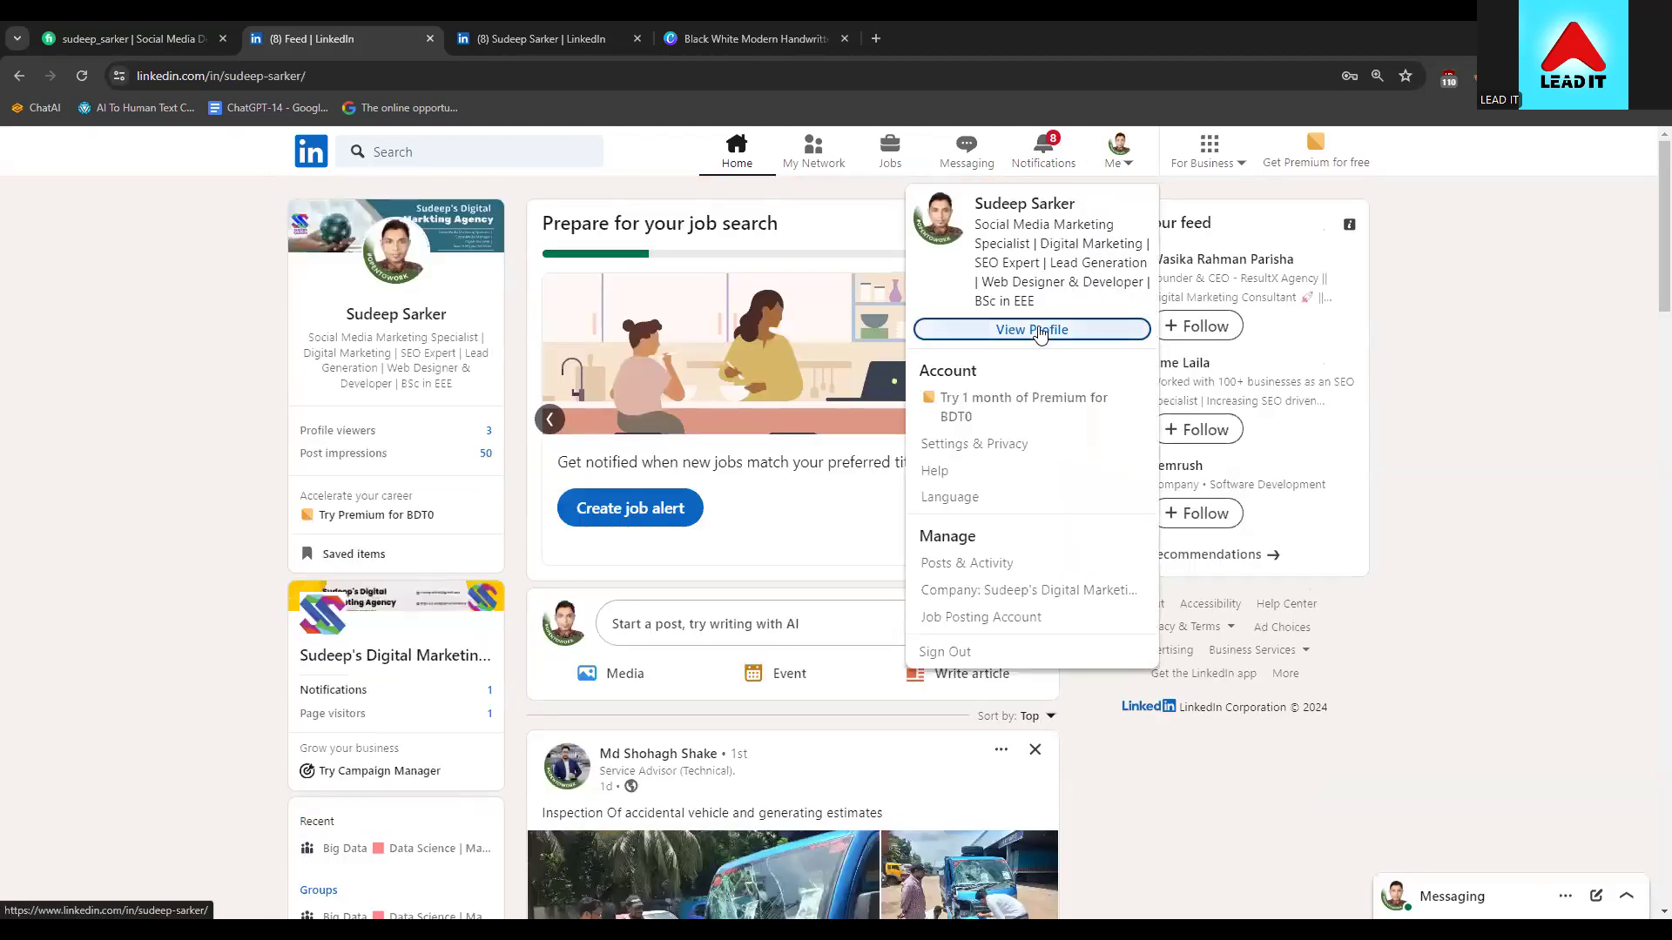
scroll(193, 545, down, 3)
scroll(194, 548, down, 3)
scroll(458, 552, up, 6)
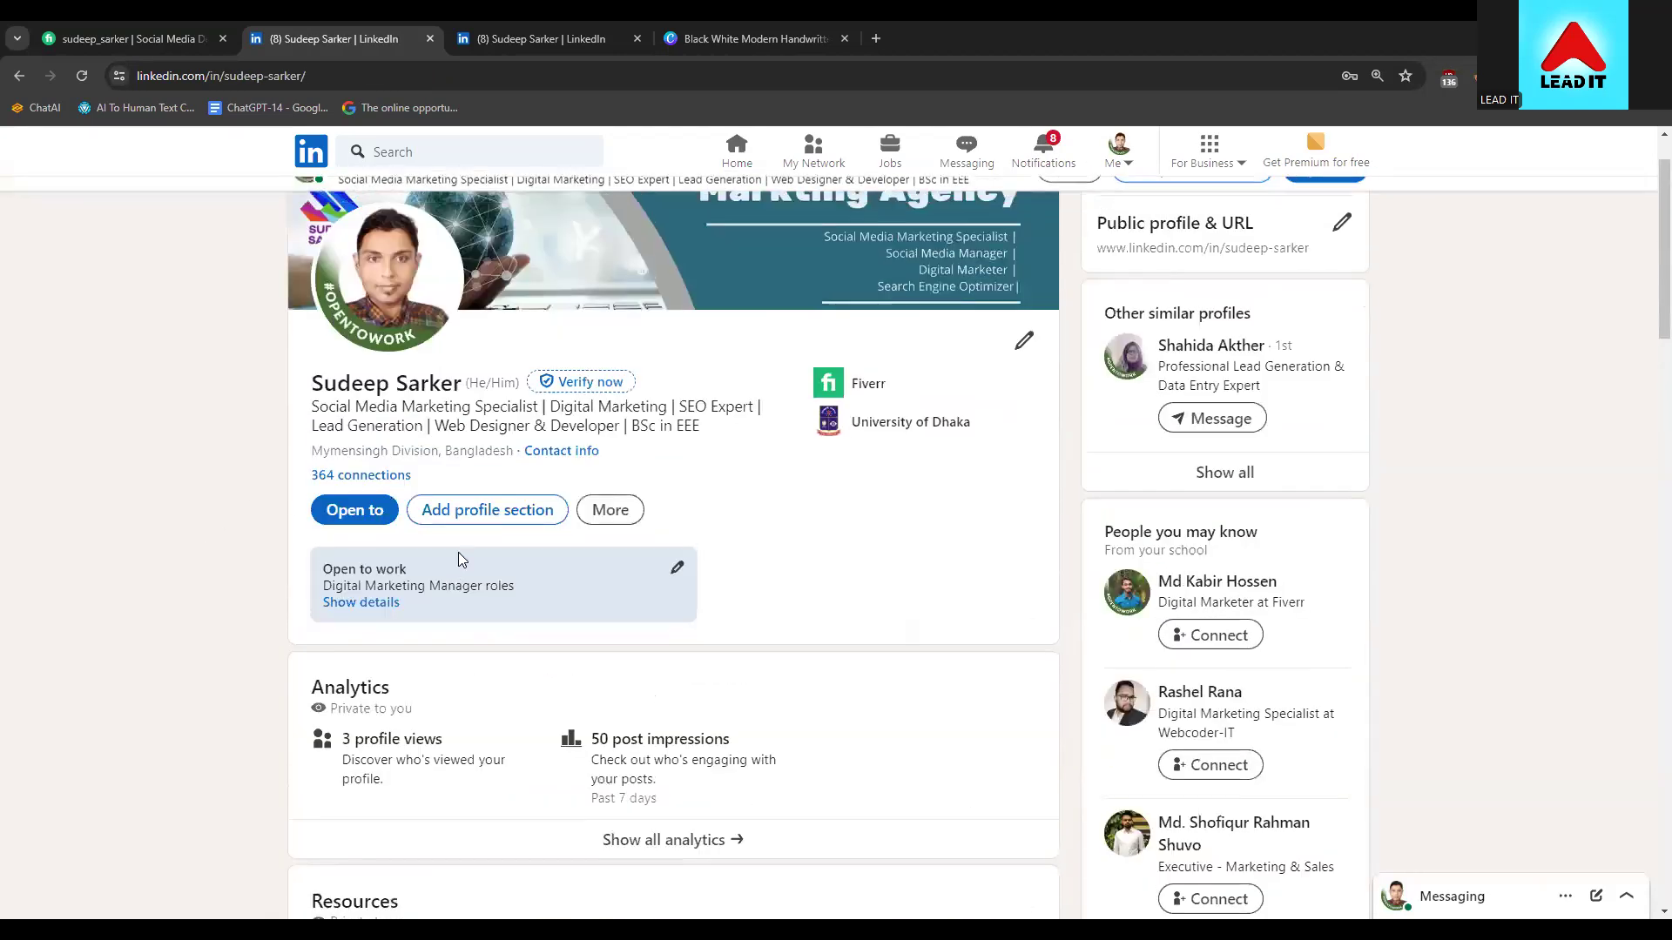
Return to the home feed and scroll through it
click(737, 153)
scroll(310, 405, up, 3)
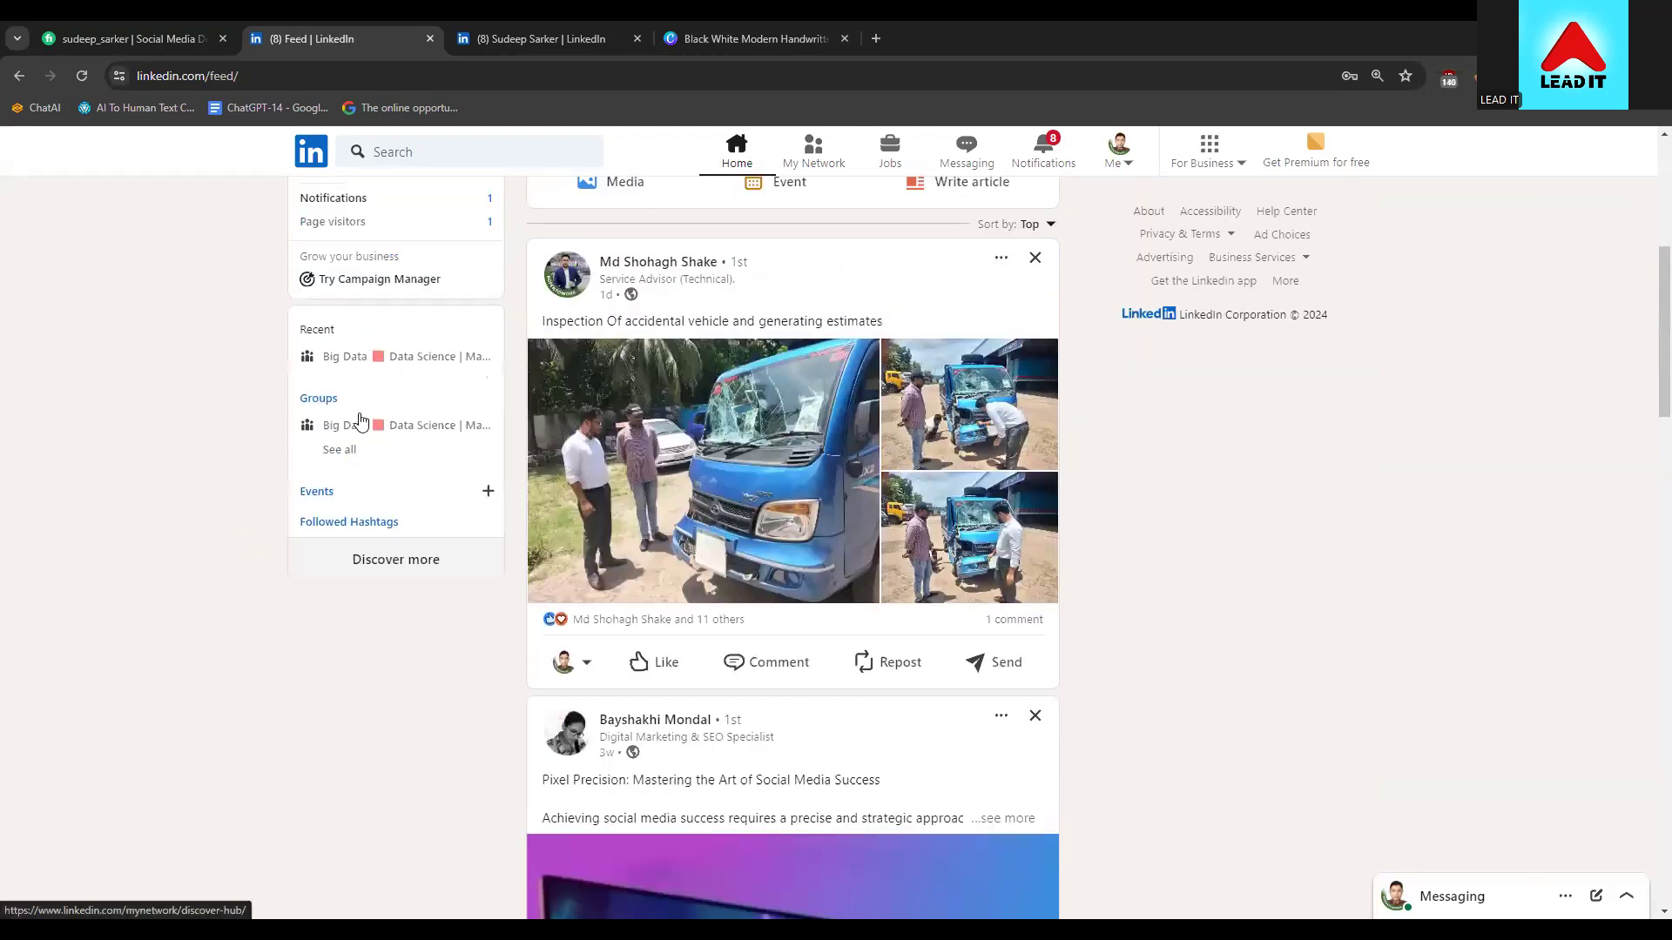
scroll(363, 386, up, 2)
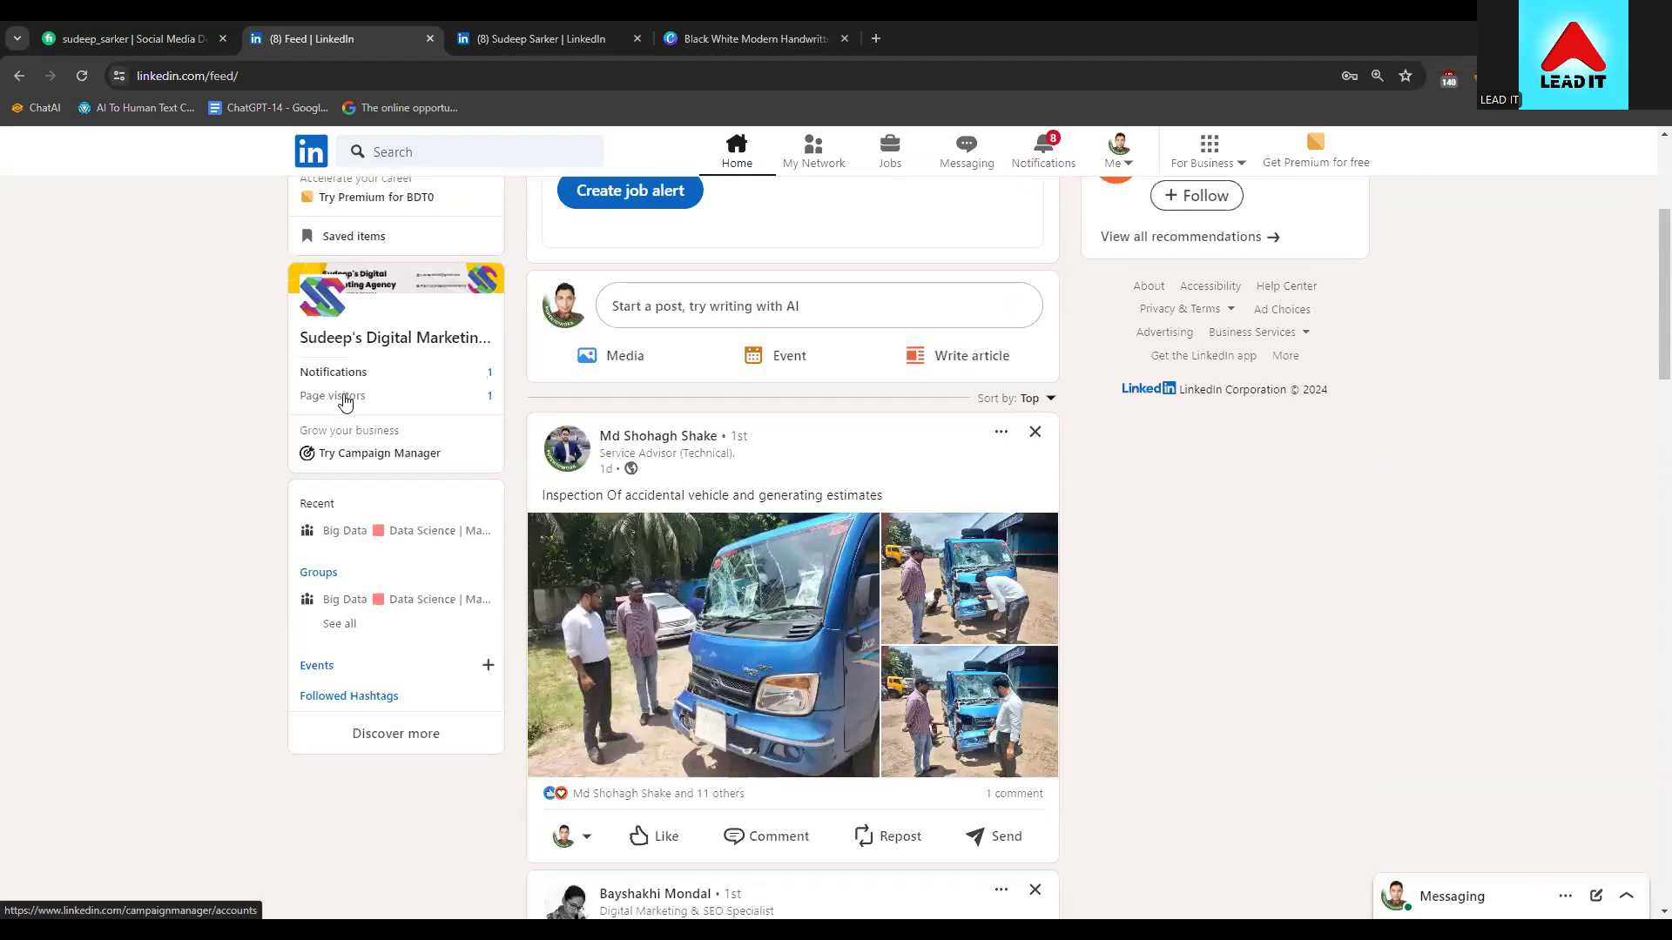
scroll(383, 466, up, 3)
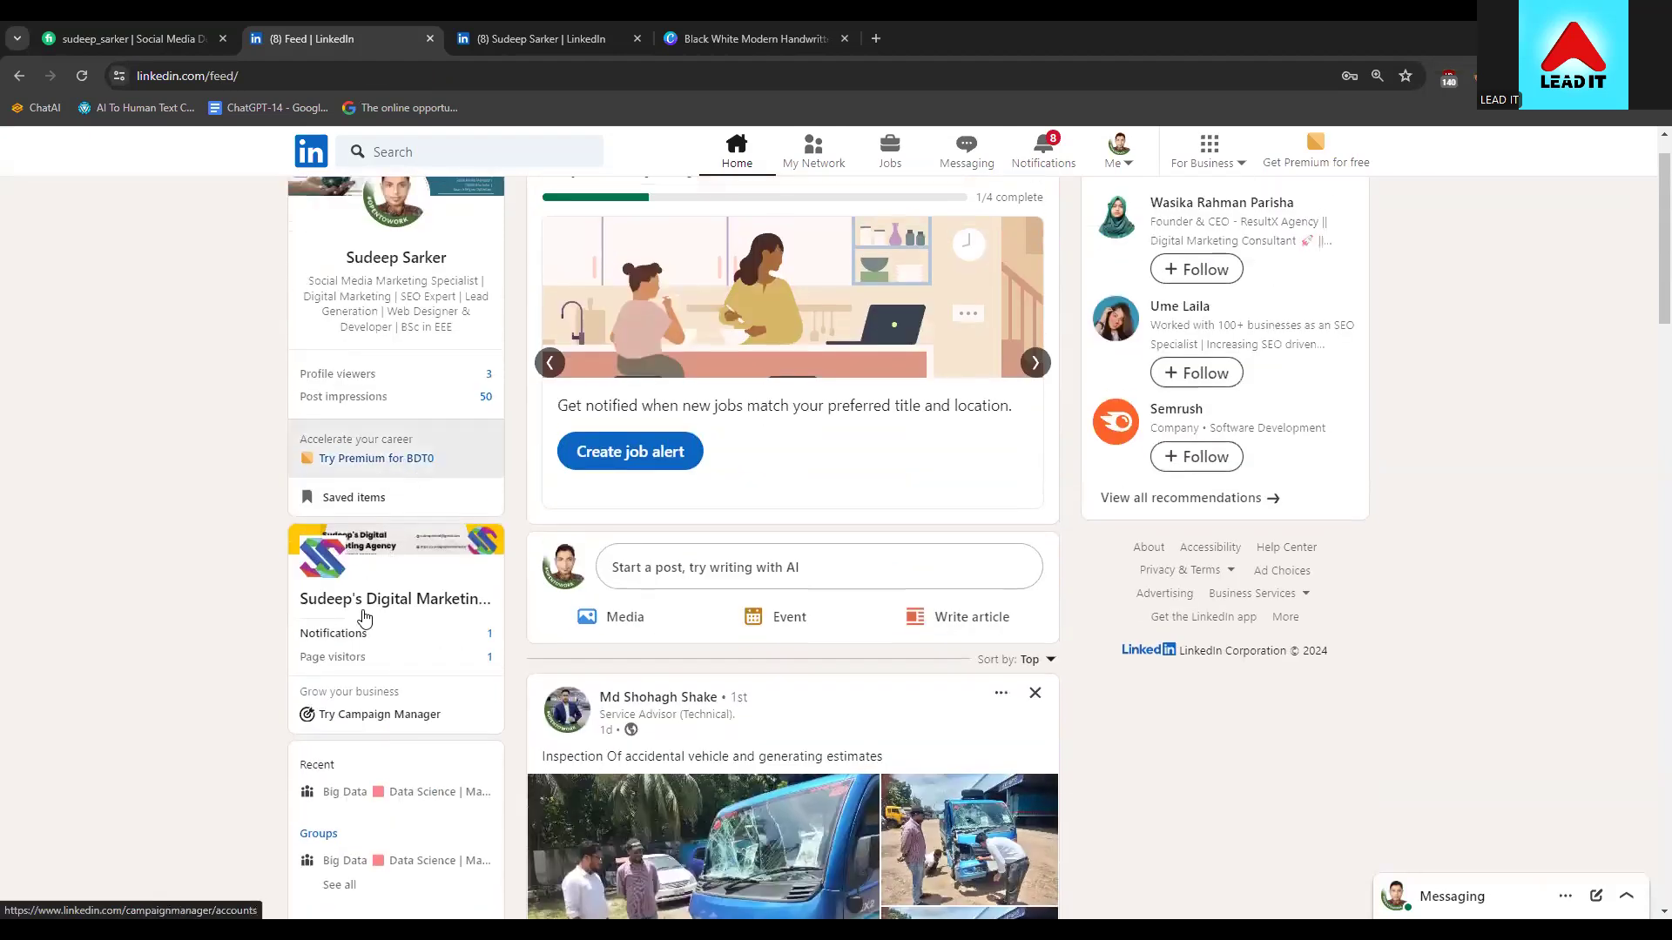
scroll(362, 627, down, 1)
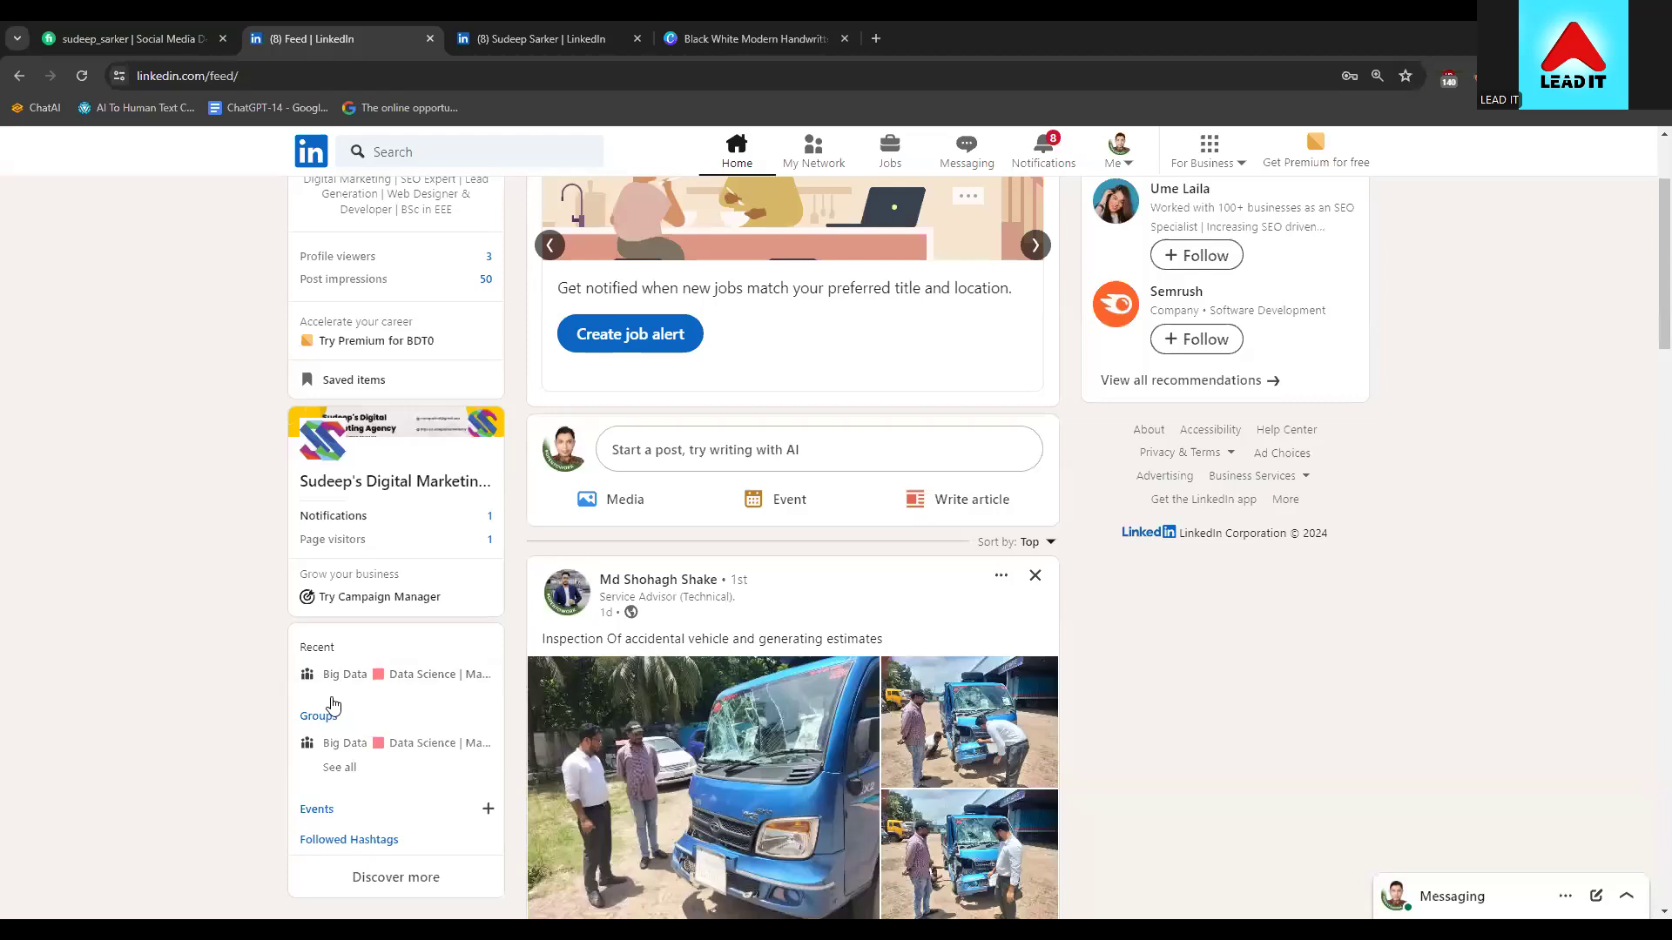
scroll(348, 705, down, 1)
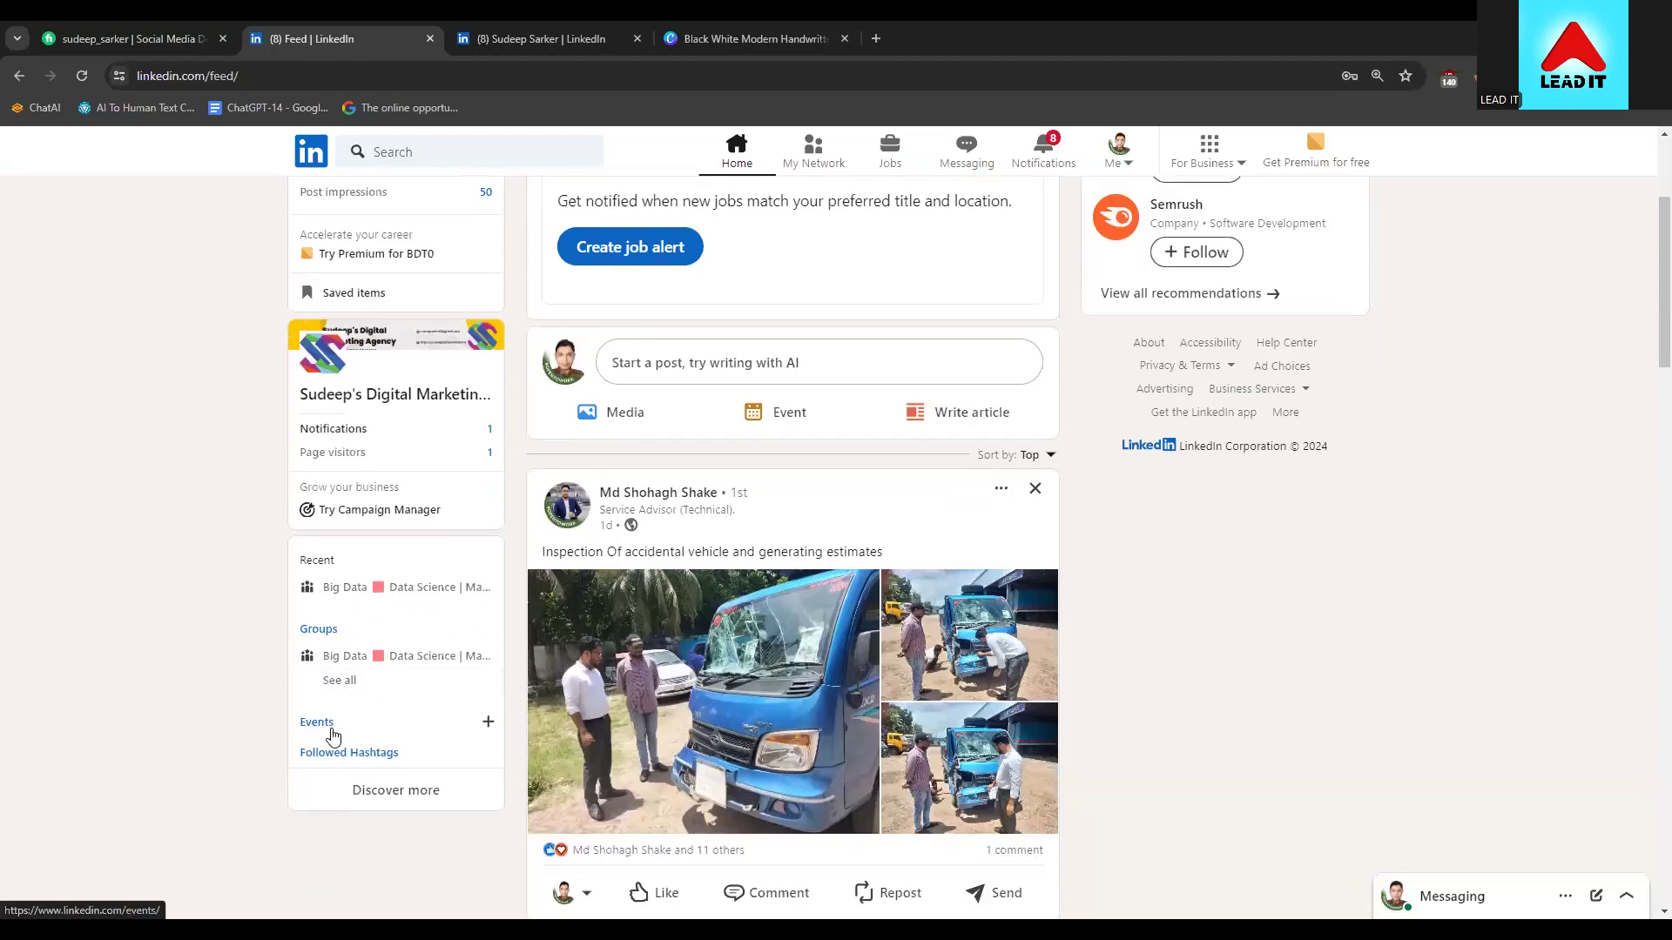
Open the list of people you follow, check notifications, and return to the home feed
click(339, 753)
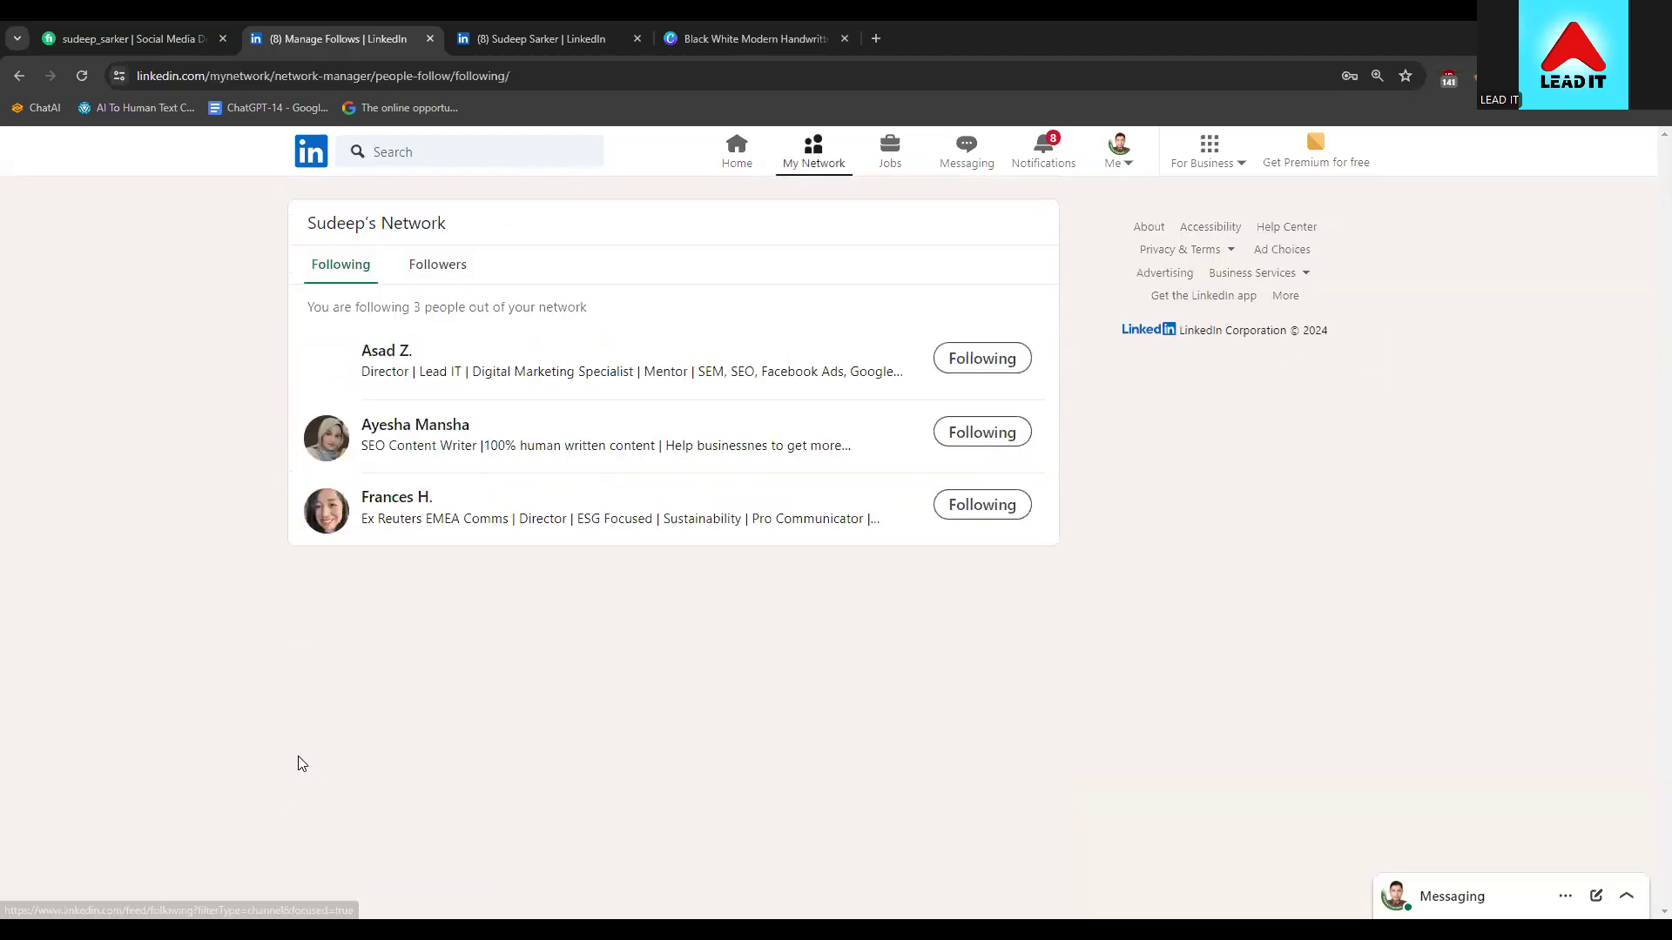
click(20, 75)
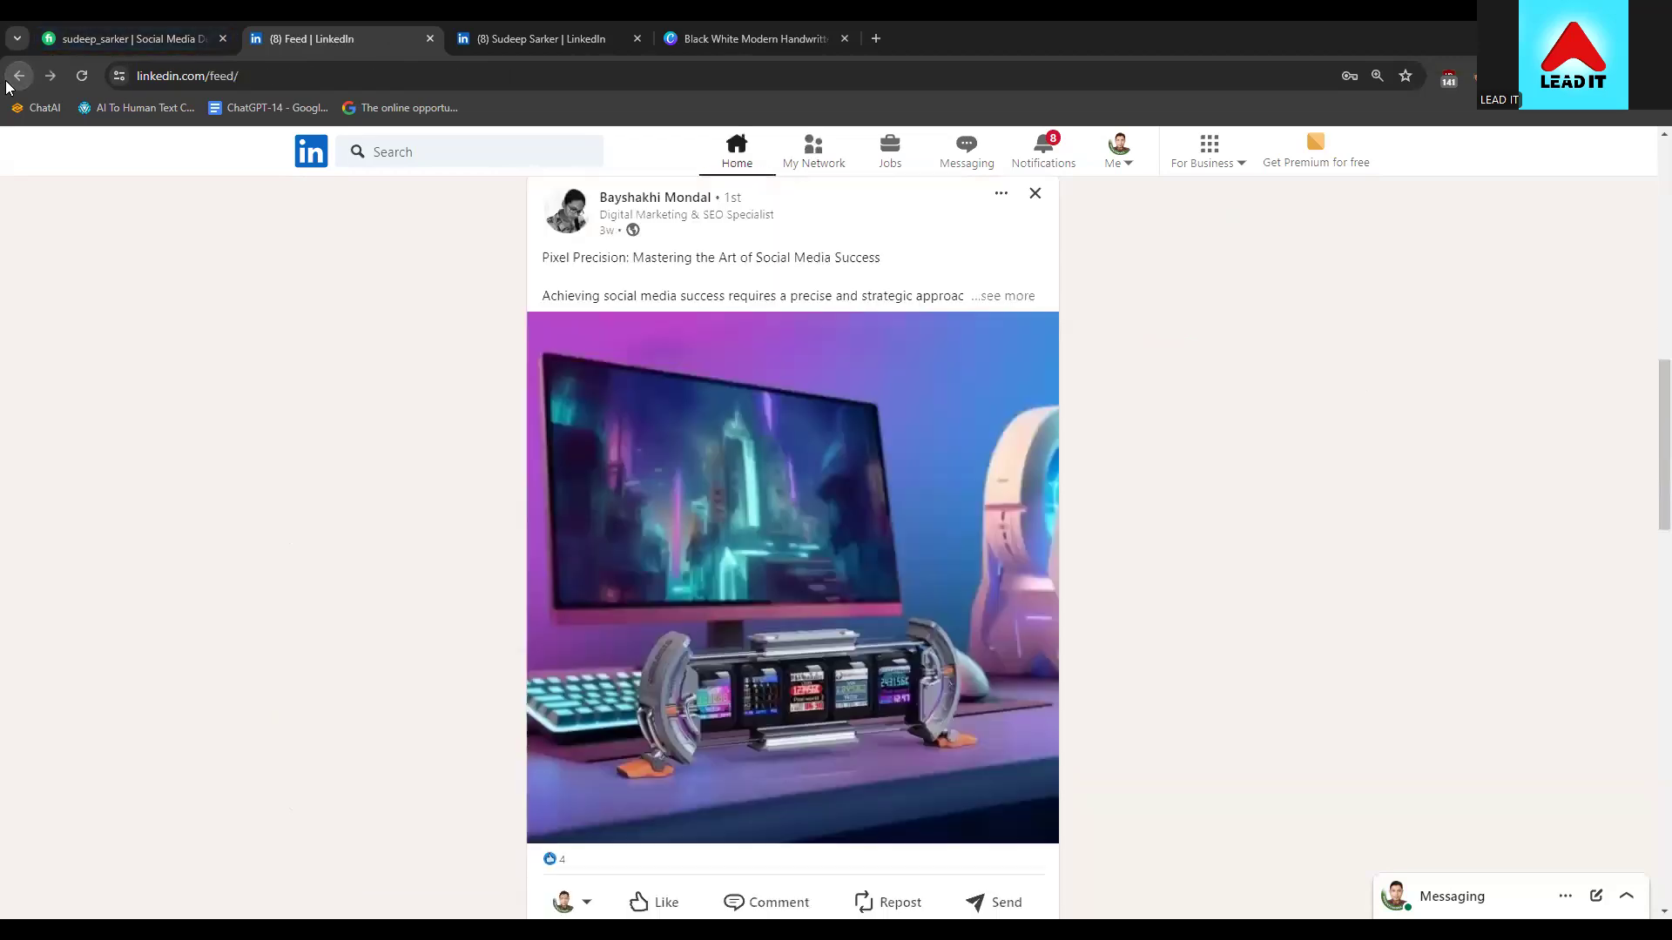
click(1055, 148)
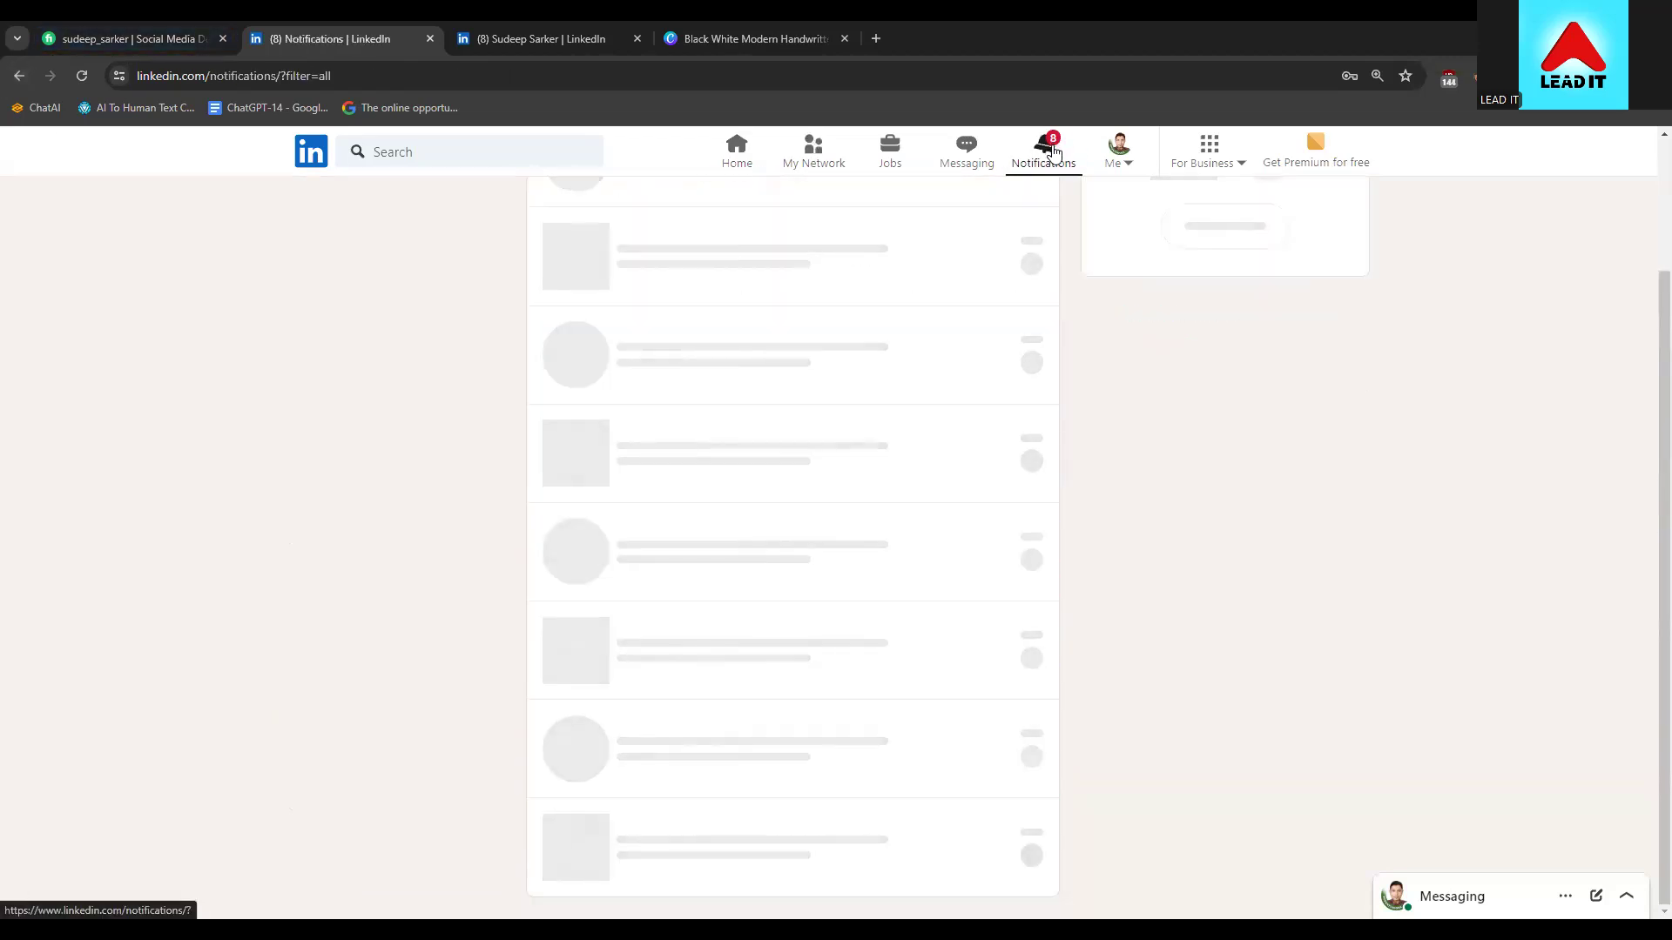
click(314, 161)
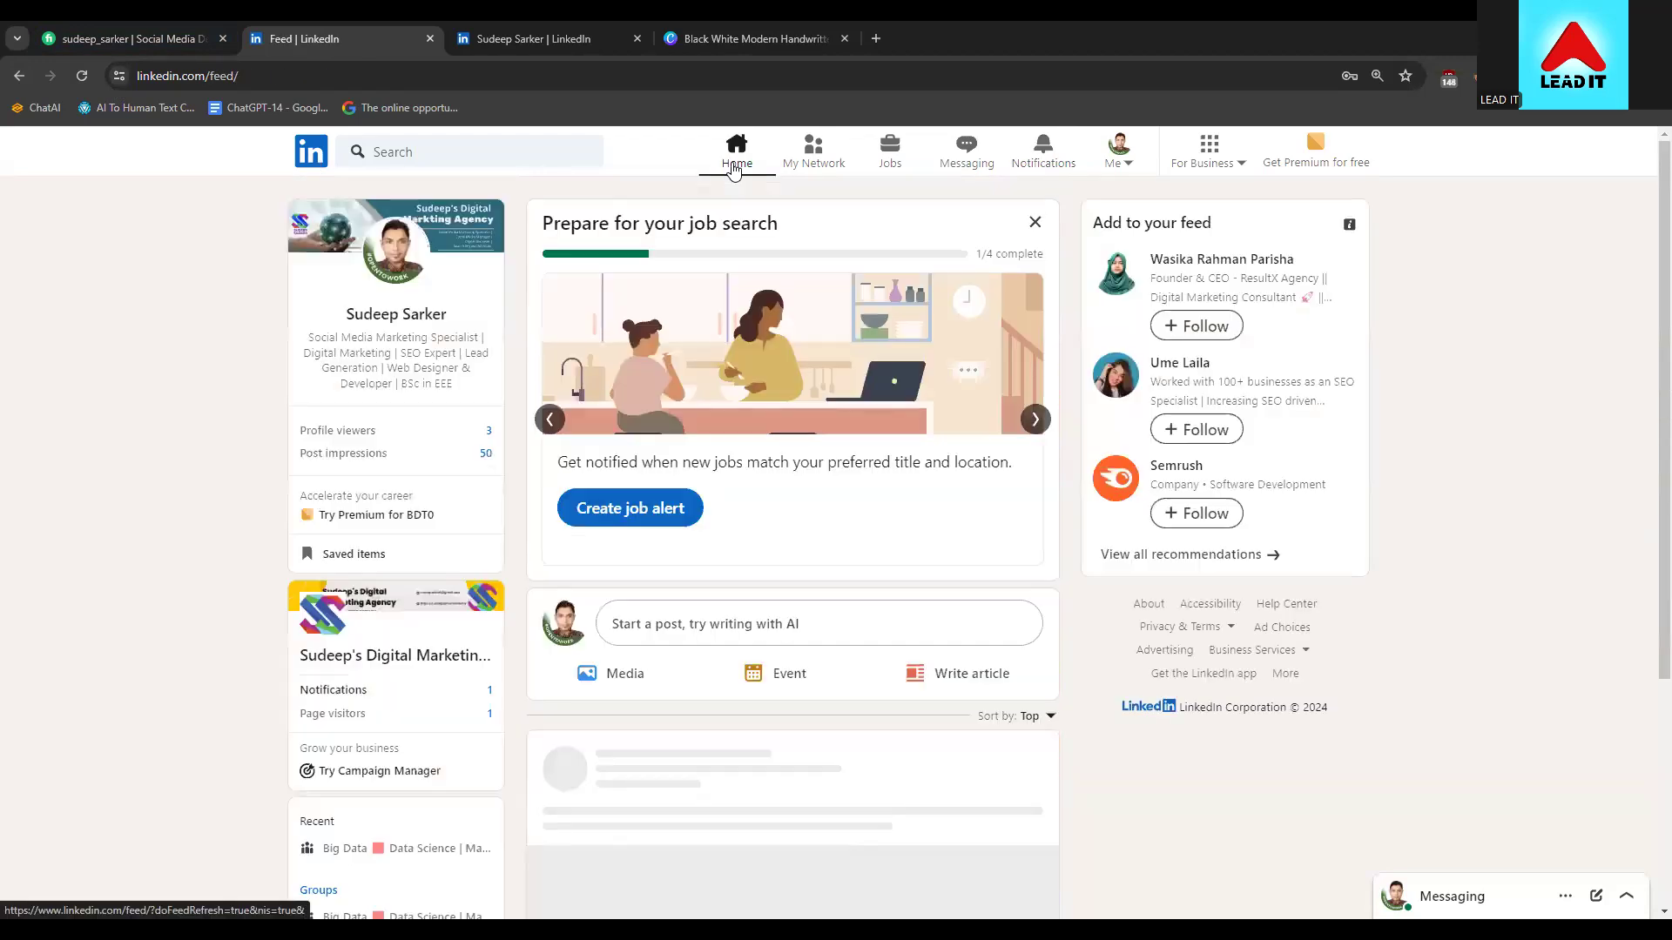
scroll(347, 576, down, 2)
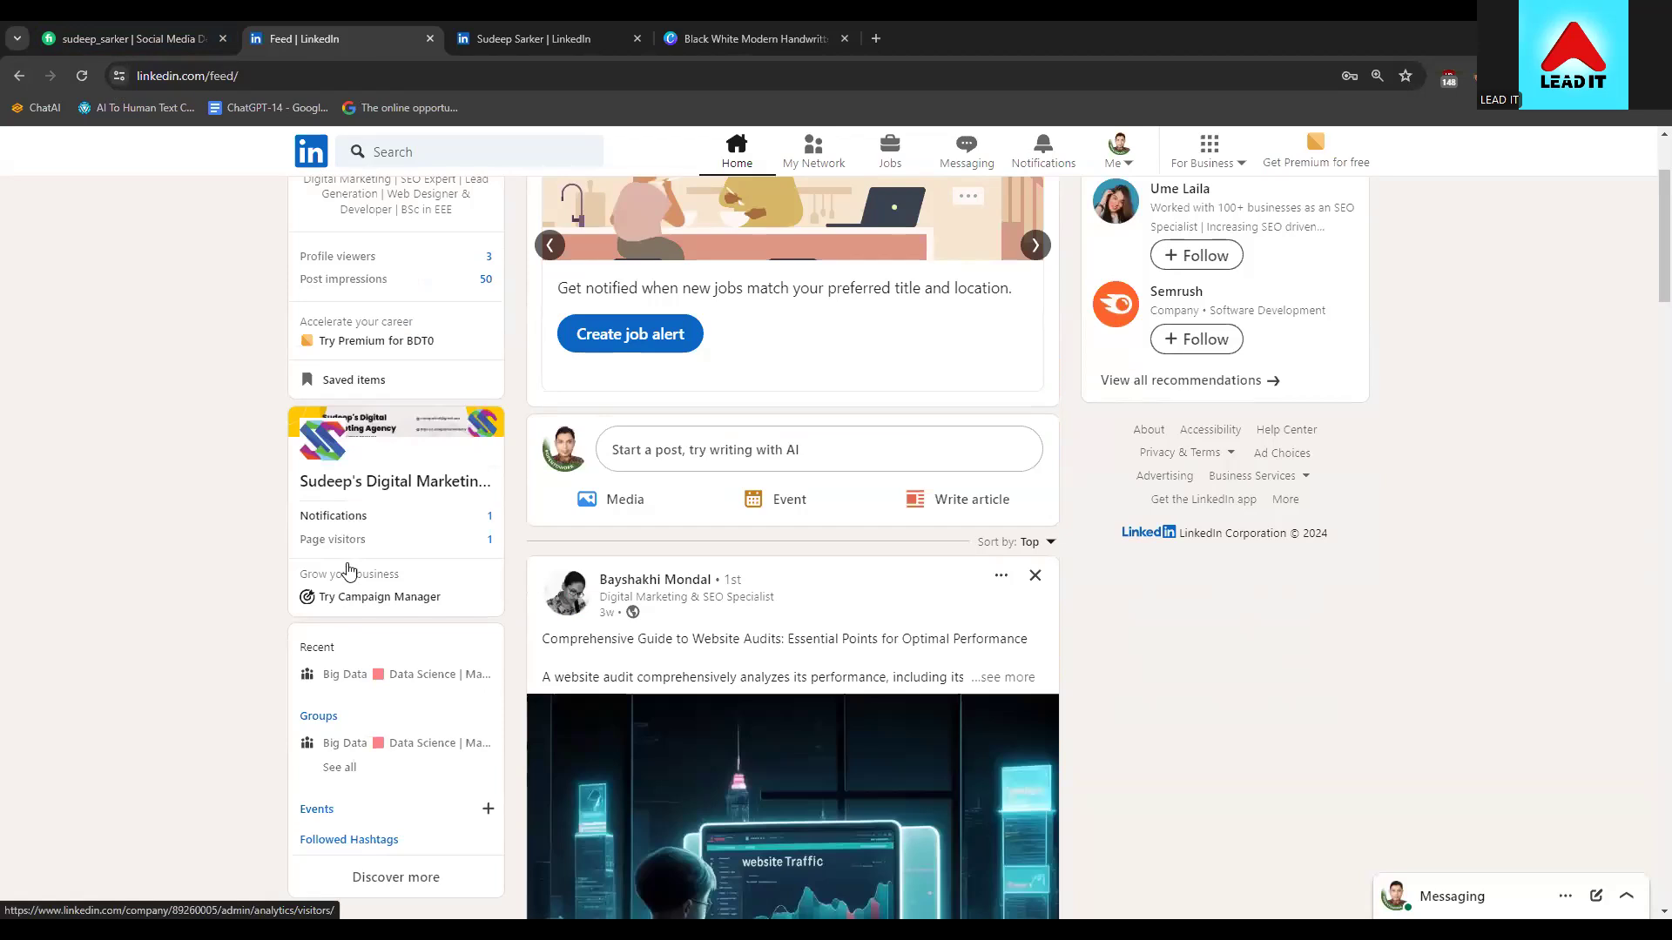
scroll(348, 570, up, 1)
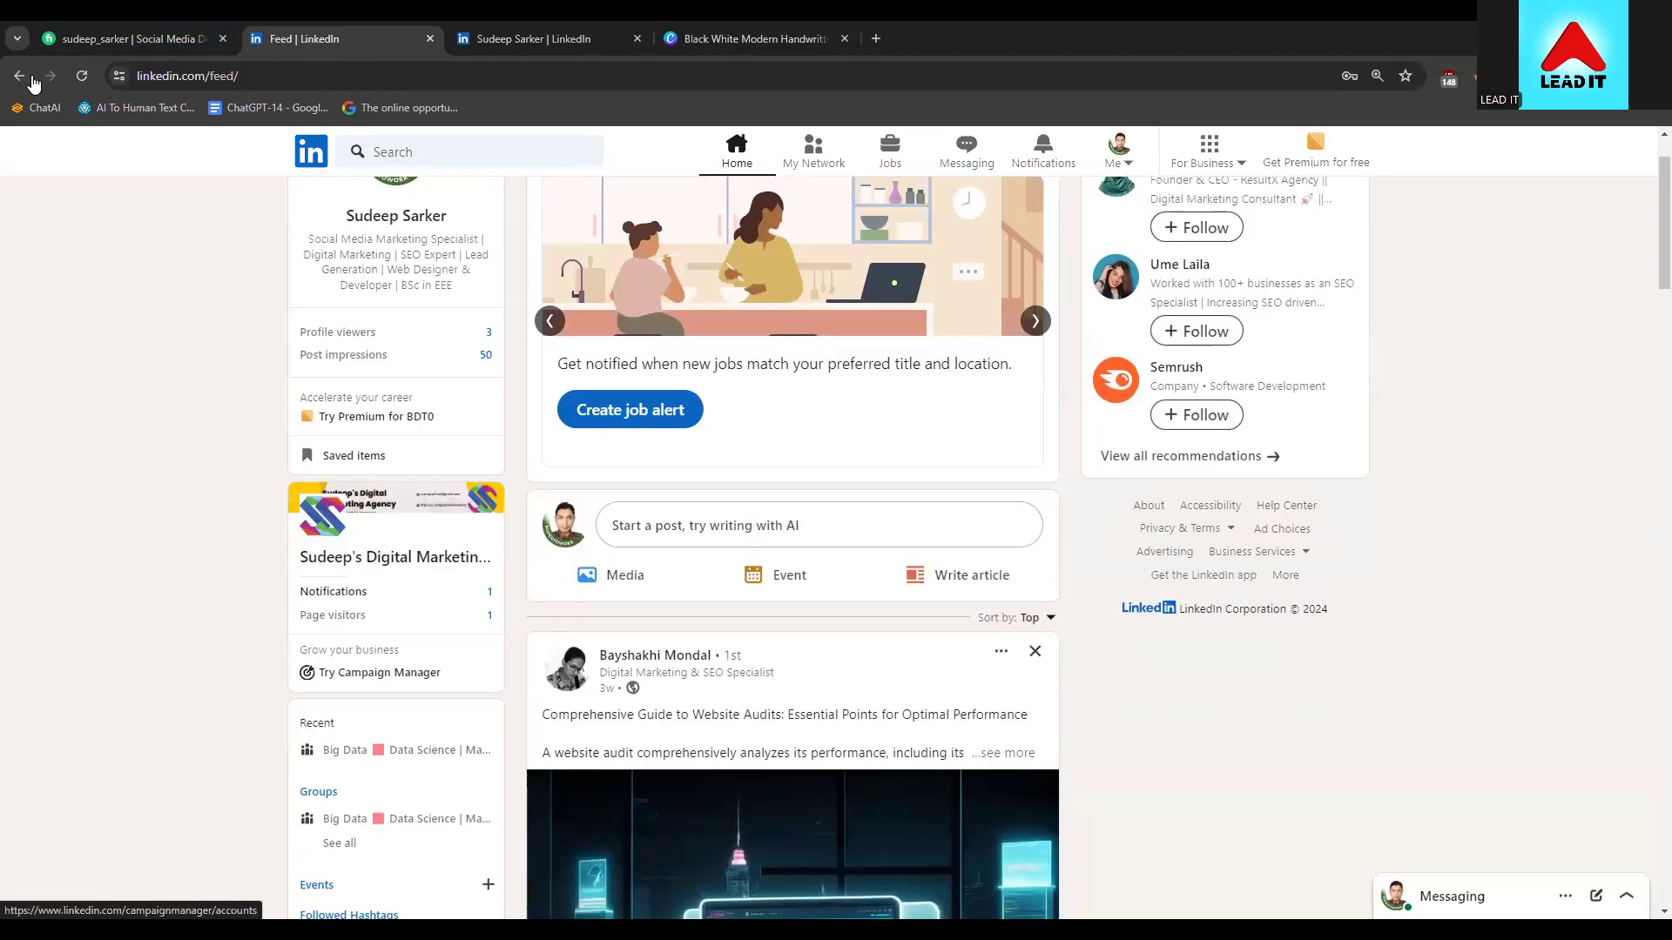
Step back through the previous pages to the home feed and scroll through it
click(28, 74)
click(27, 75)
click(28, 75)
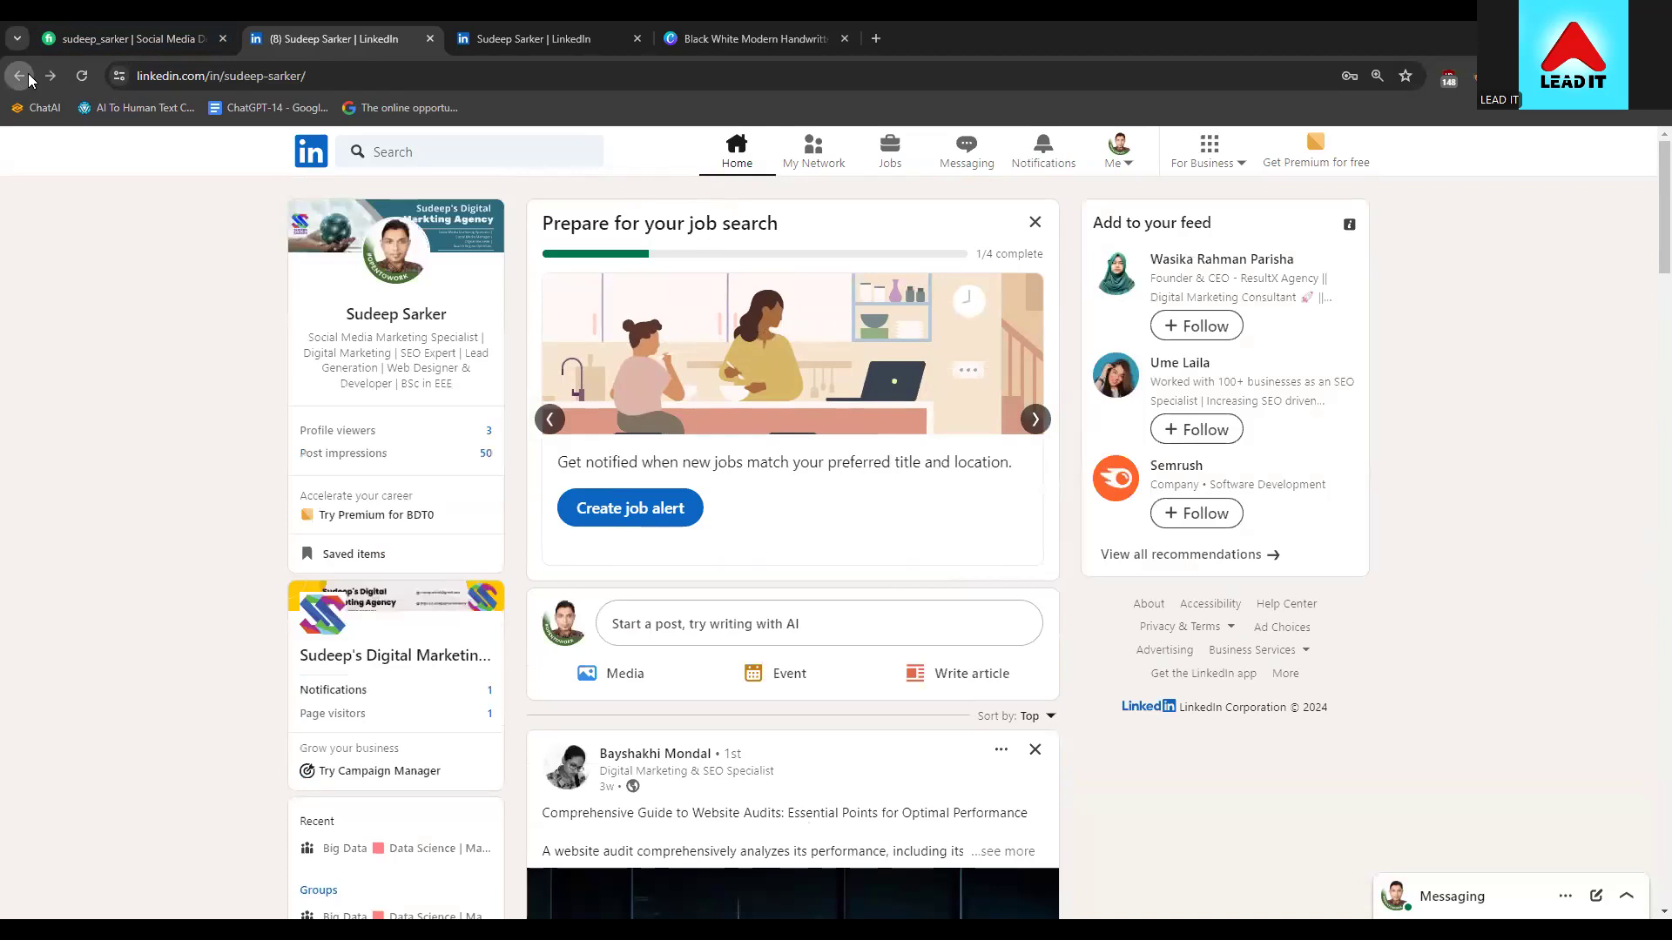
click(28, 74)
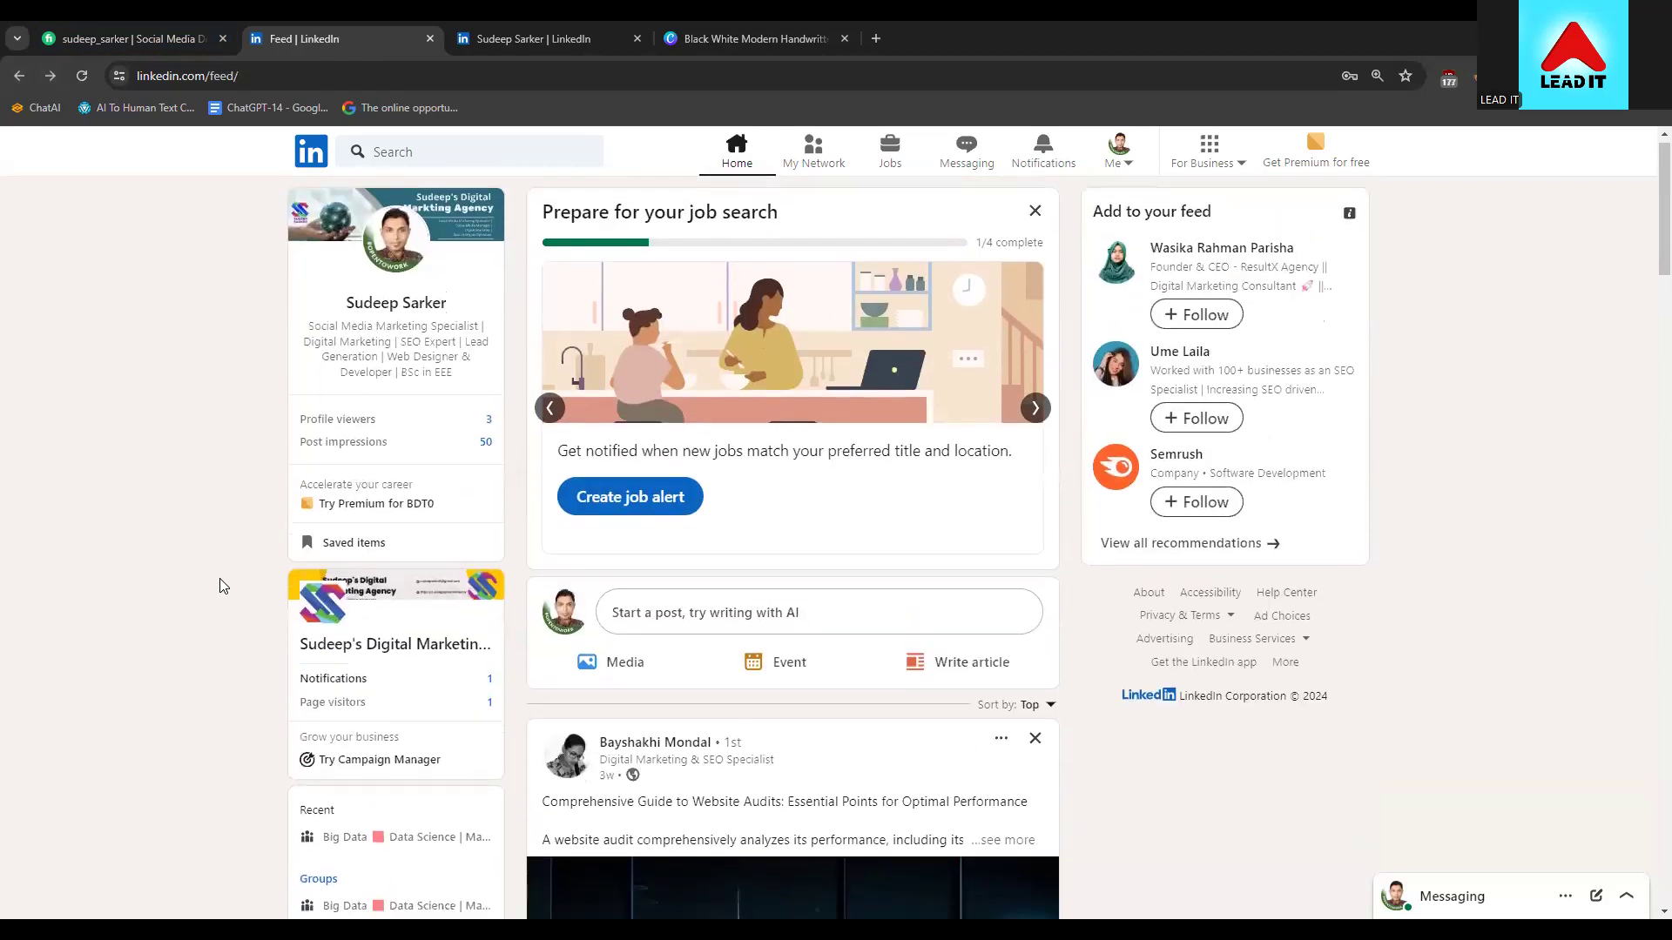
scroll(220, 585, down, 2)
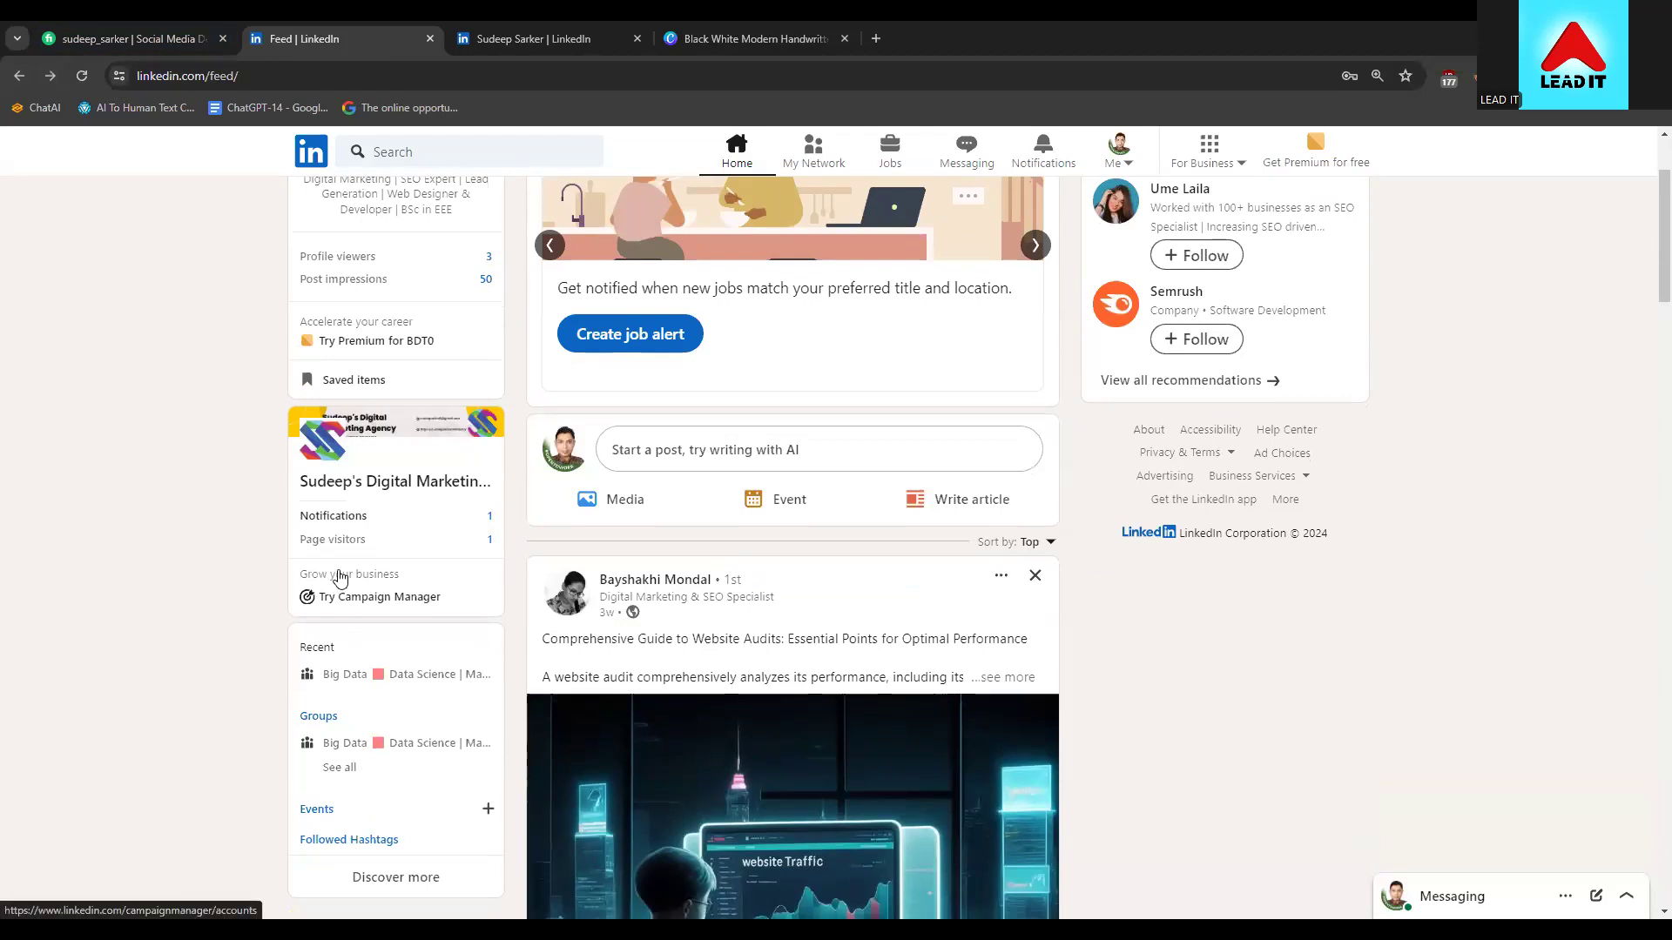
scroll(340, 562, up, 1)
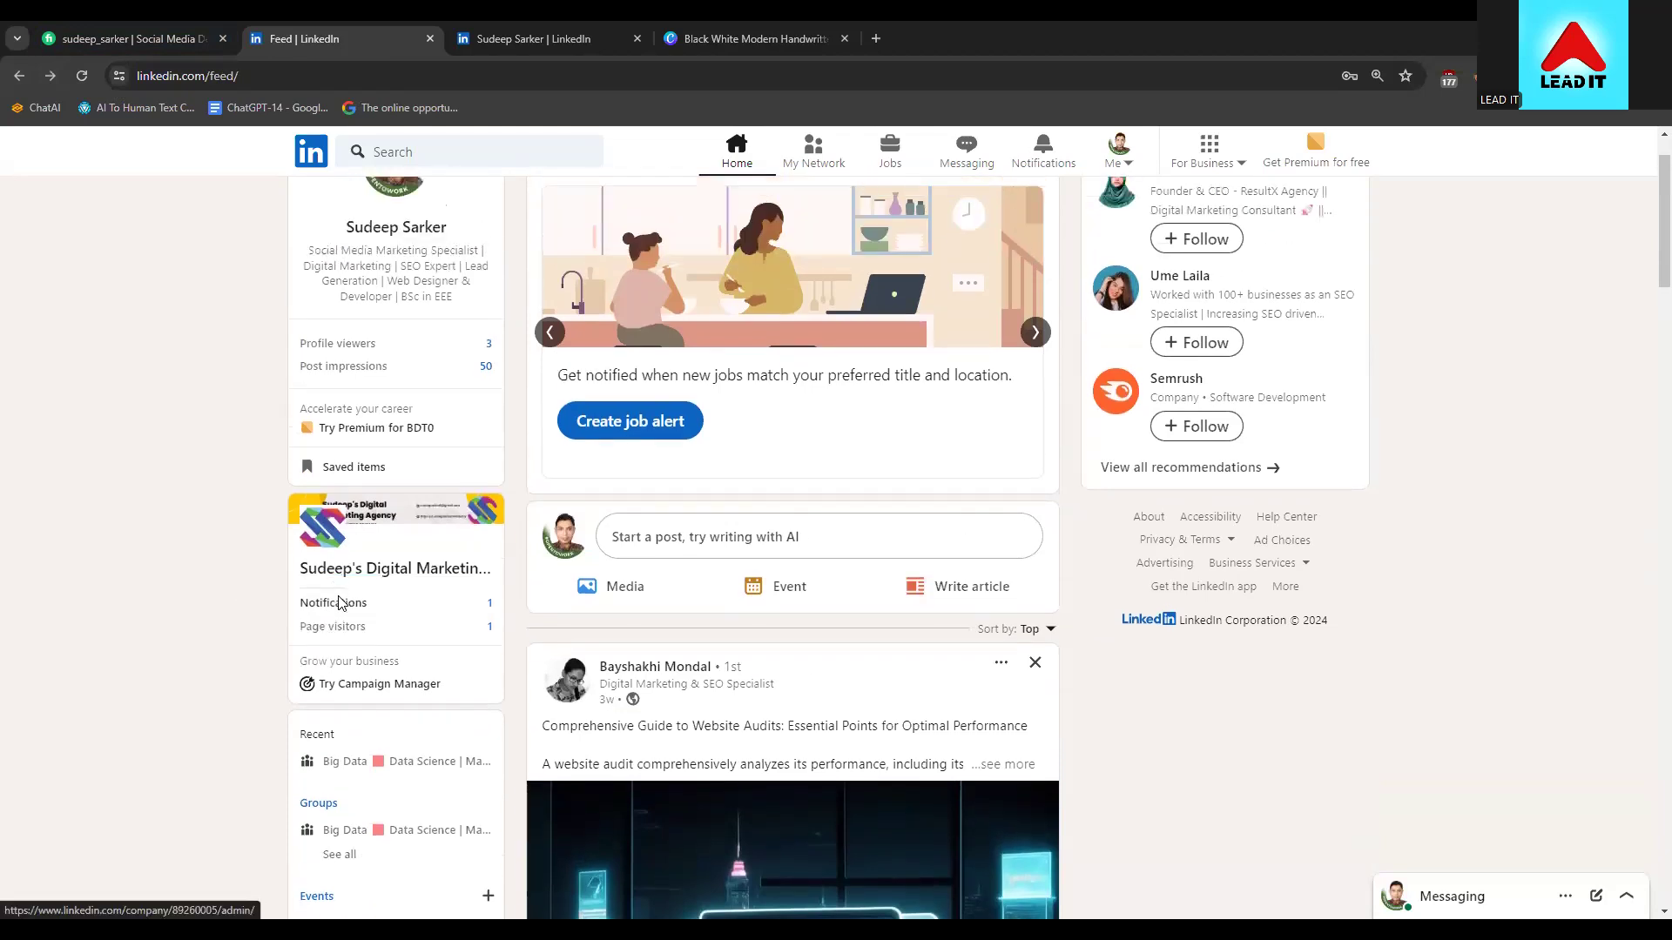
scroll(332, 631, down, 1)
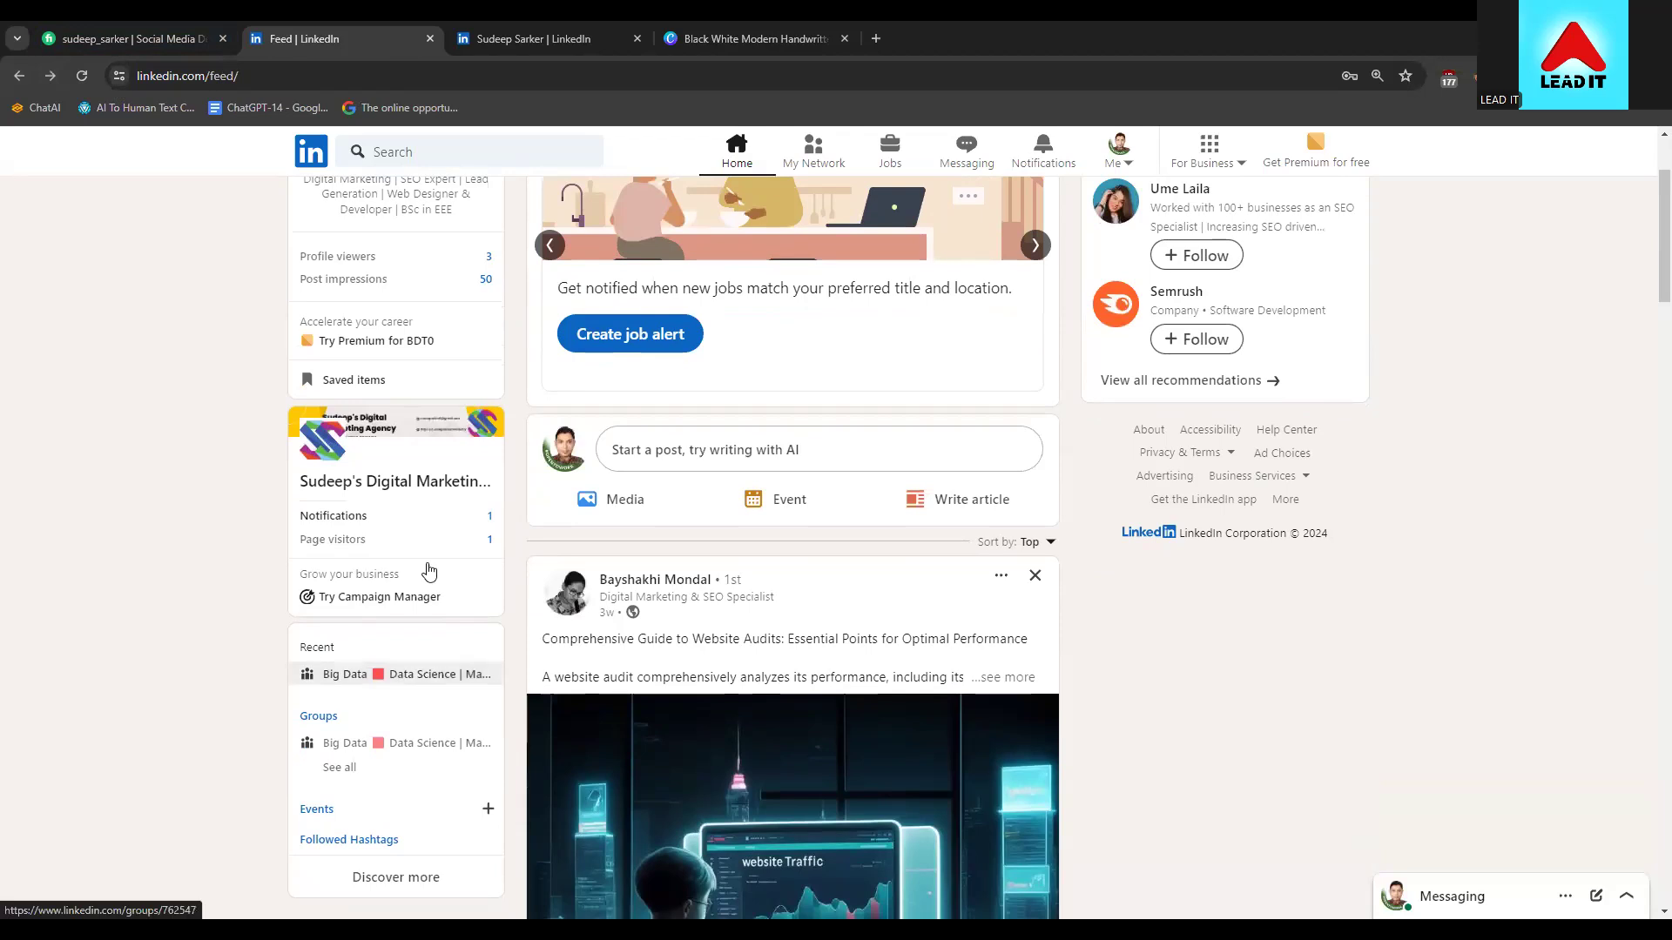
scroll(369, 510, up, 2)
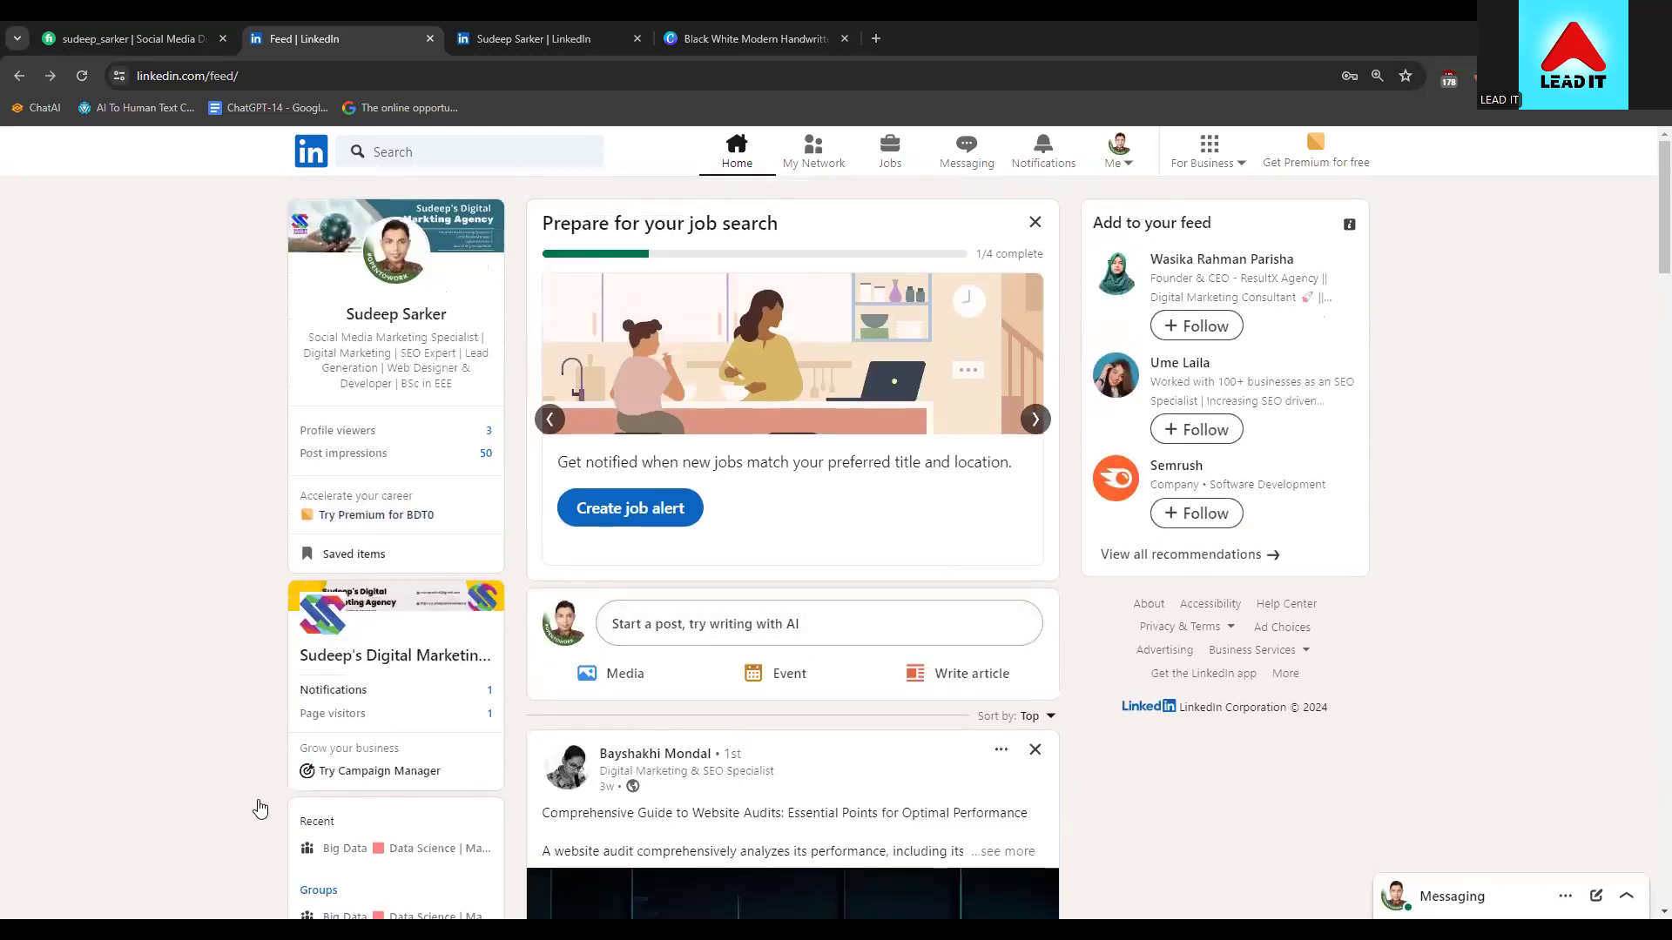
scroll(257, 801, down, 4)
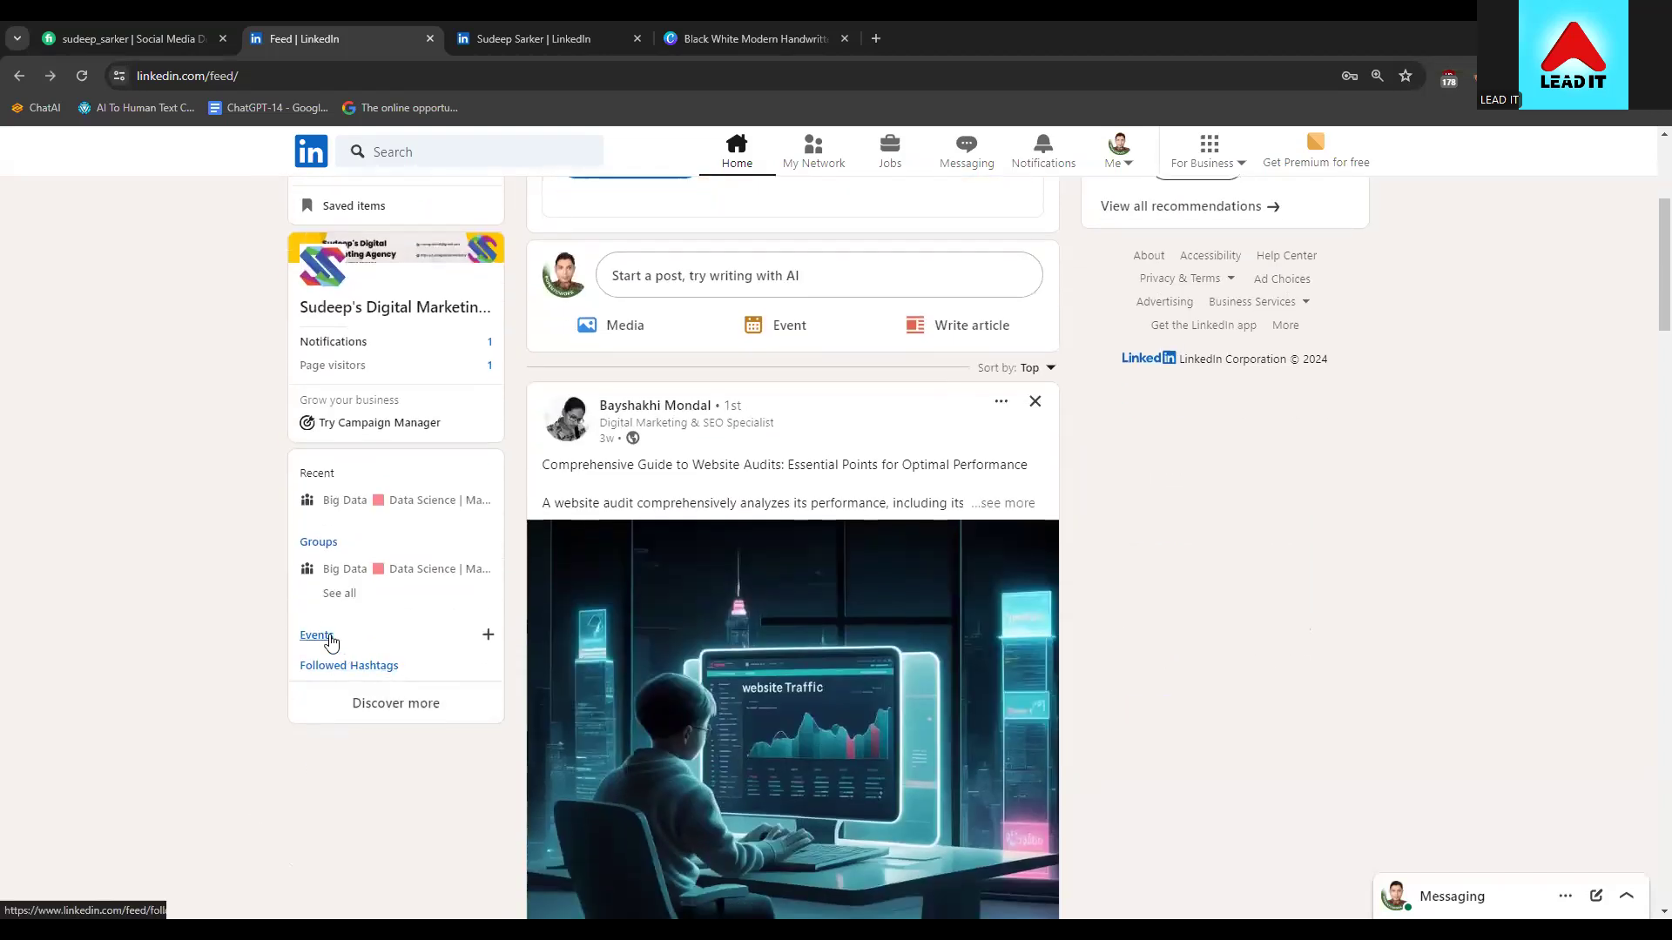
scroll(340, 645, up, 2)
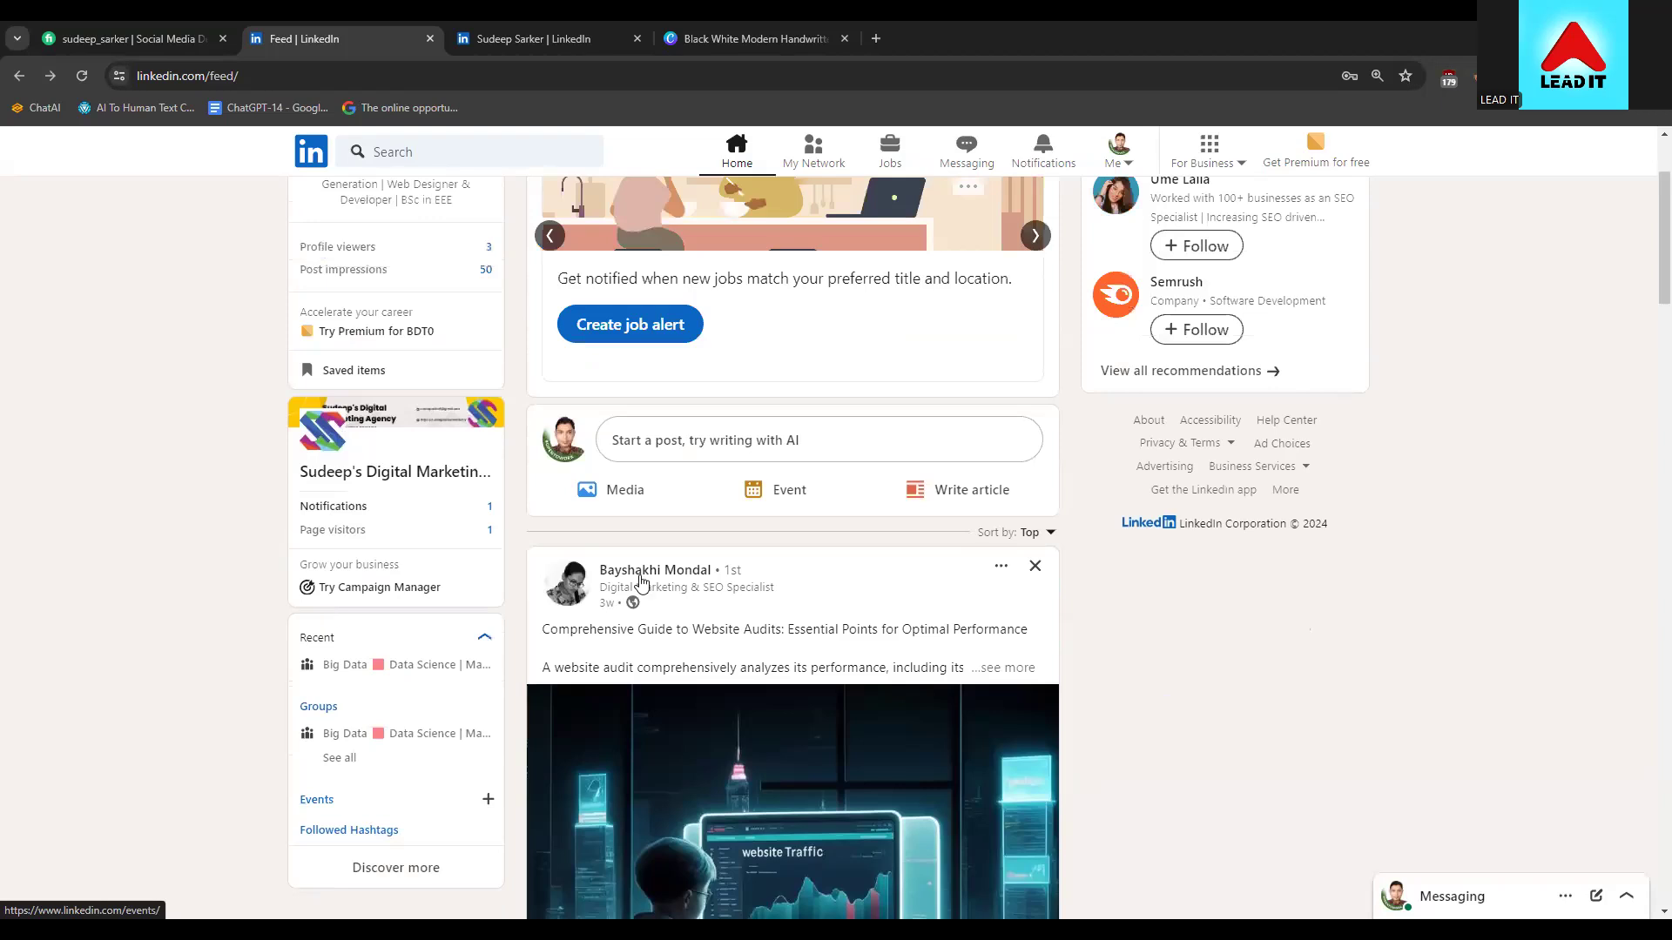
scroll(1052, 664, up, 2)
Open and close the business products overview from the top bar
click(1120, 158)
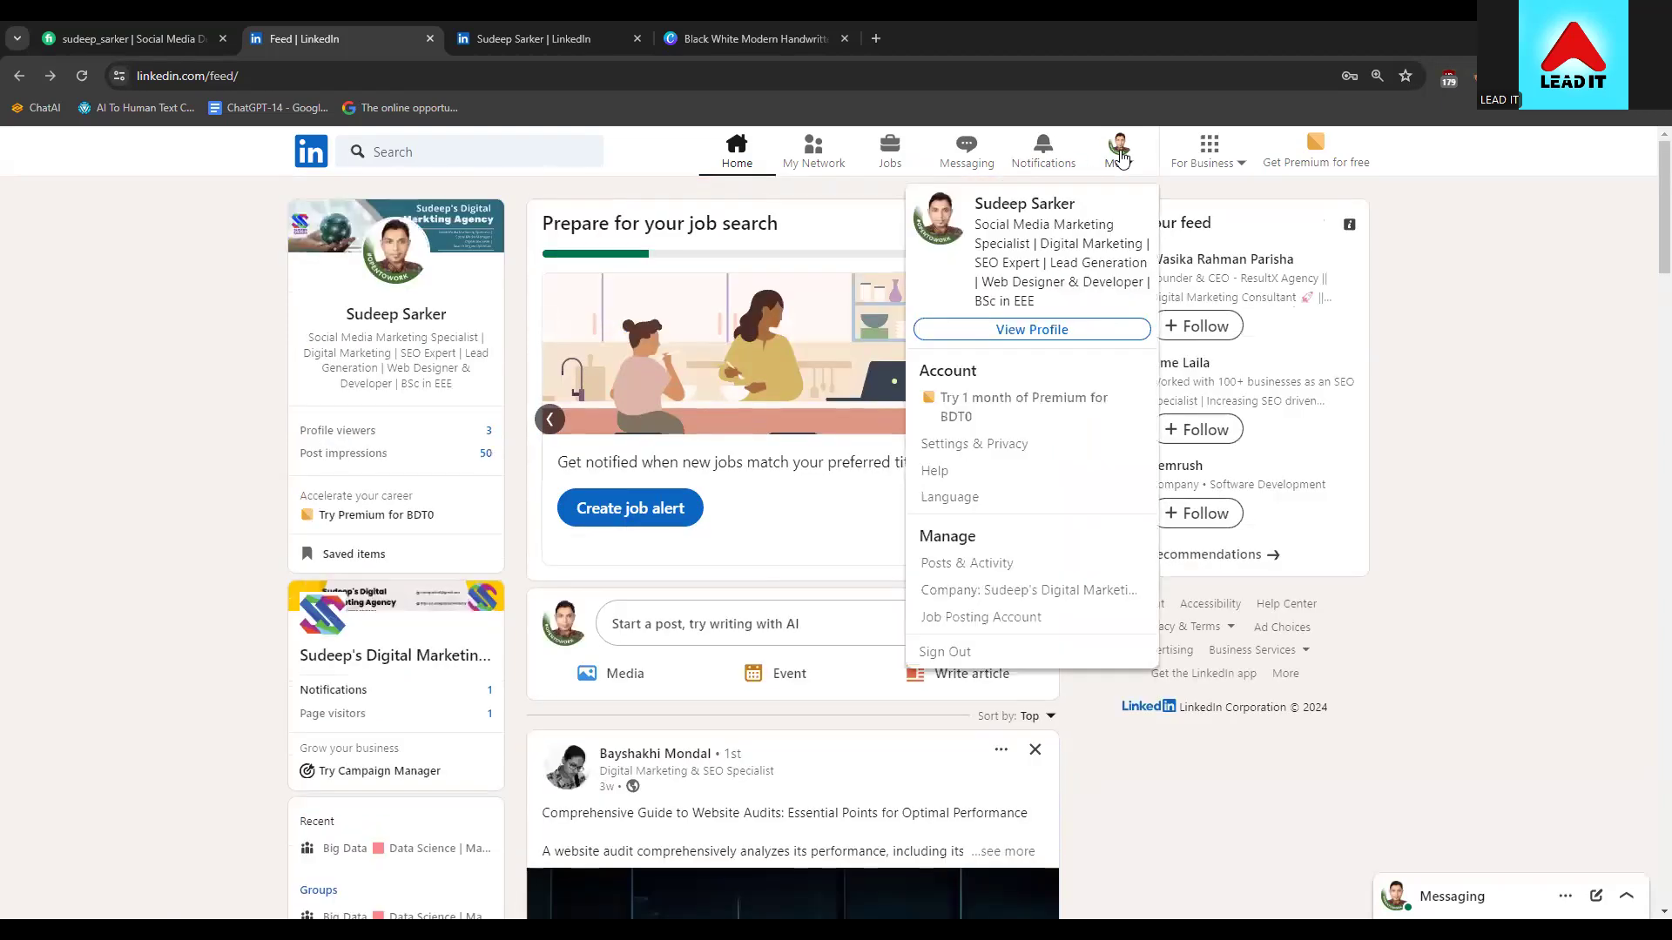
click(1204, 166)
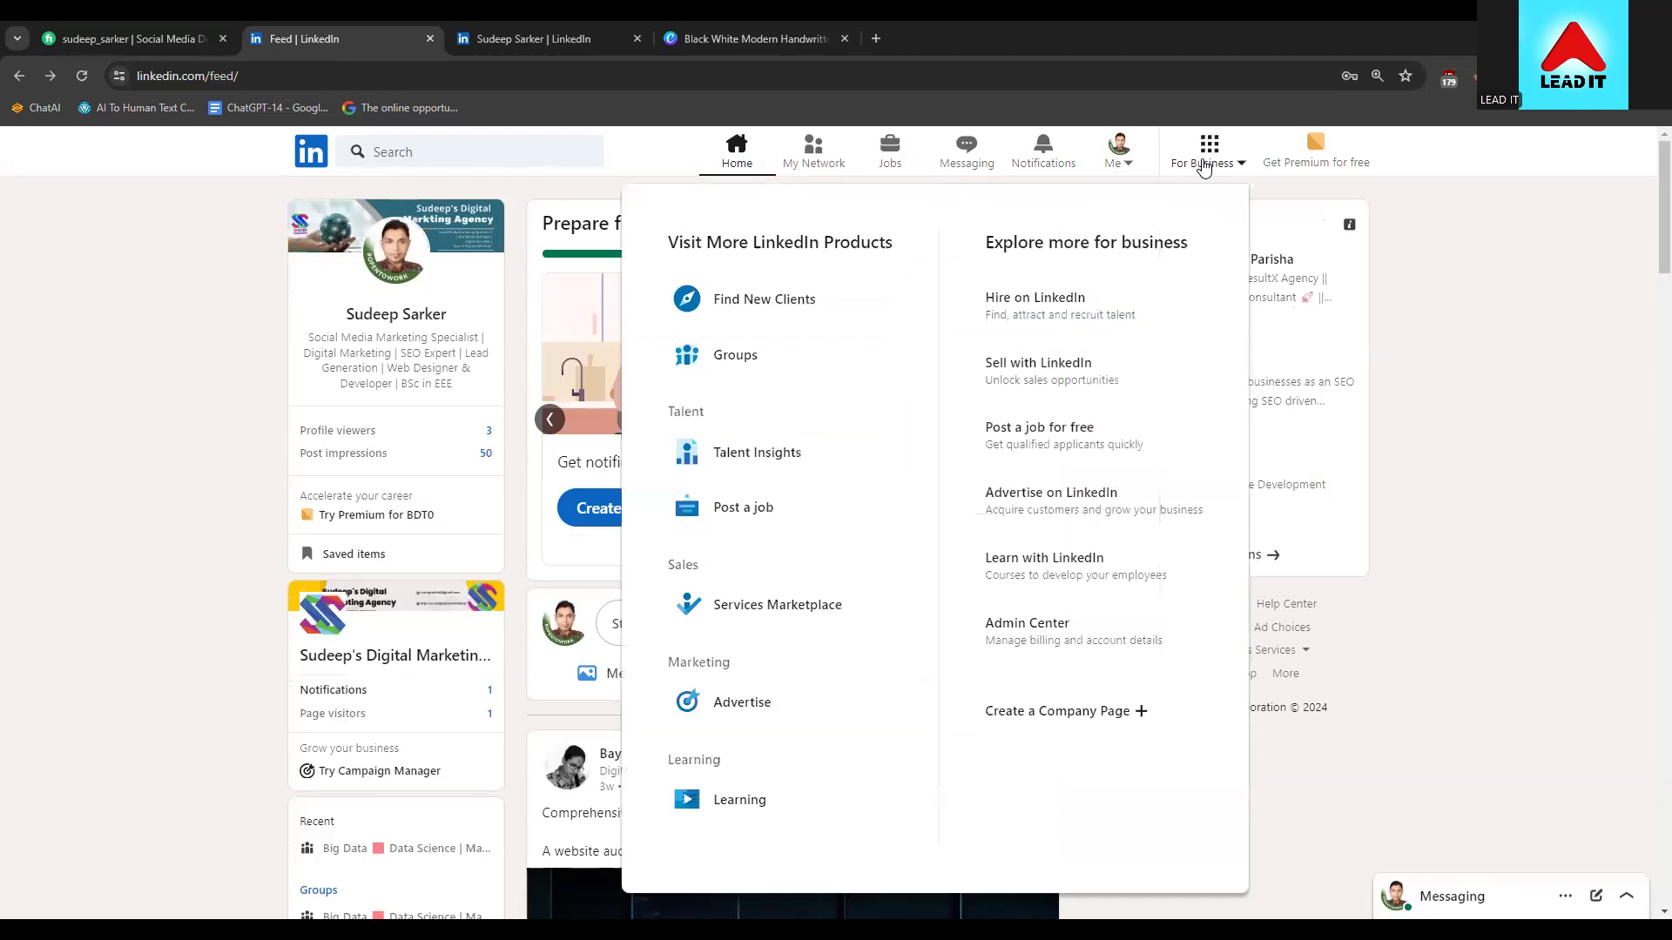
click(1204, 166)
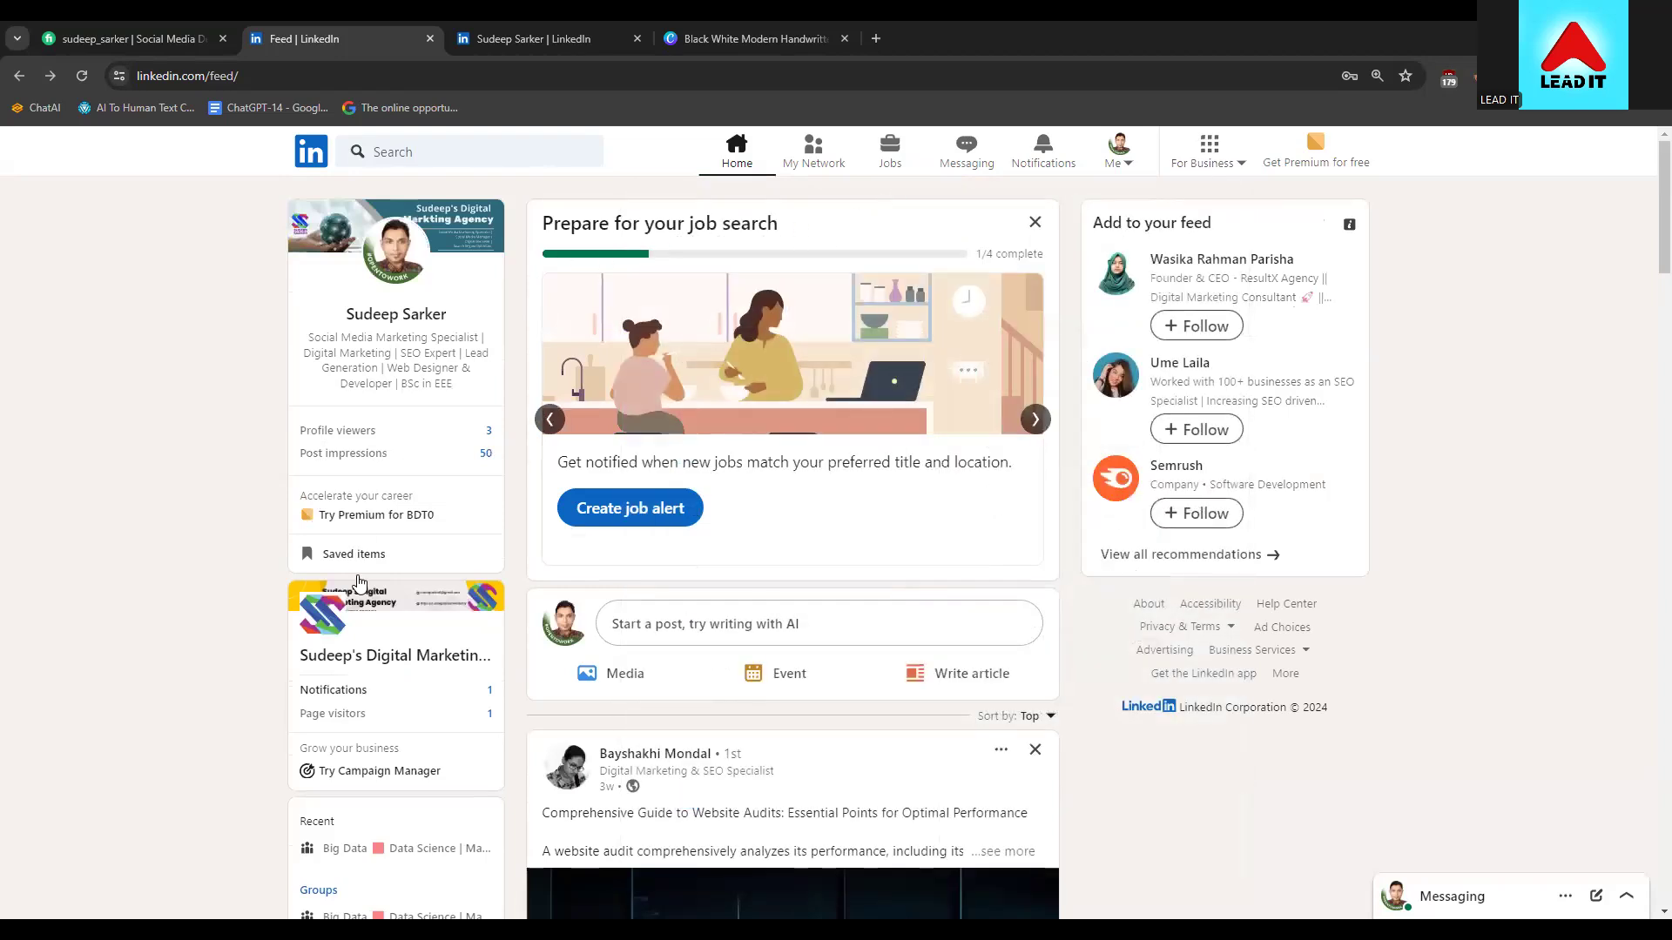
scroll(361, 683, down, 2)
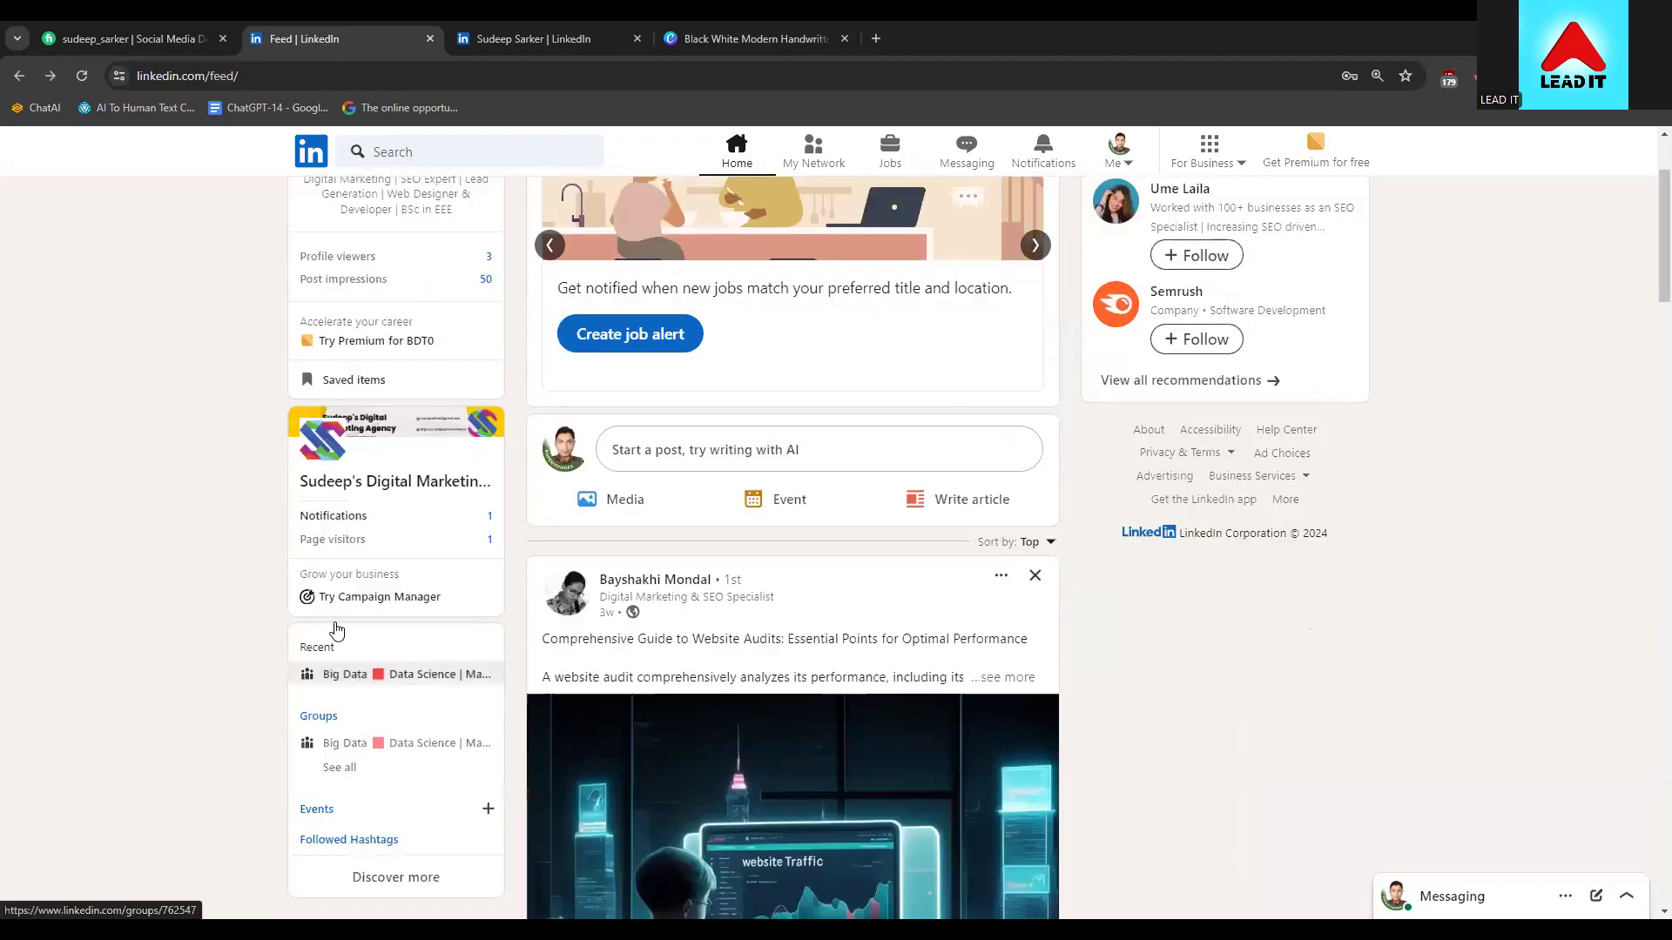
Check the company page's notifications, then open the company page's admin view
click(355, 518)
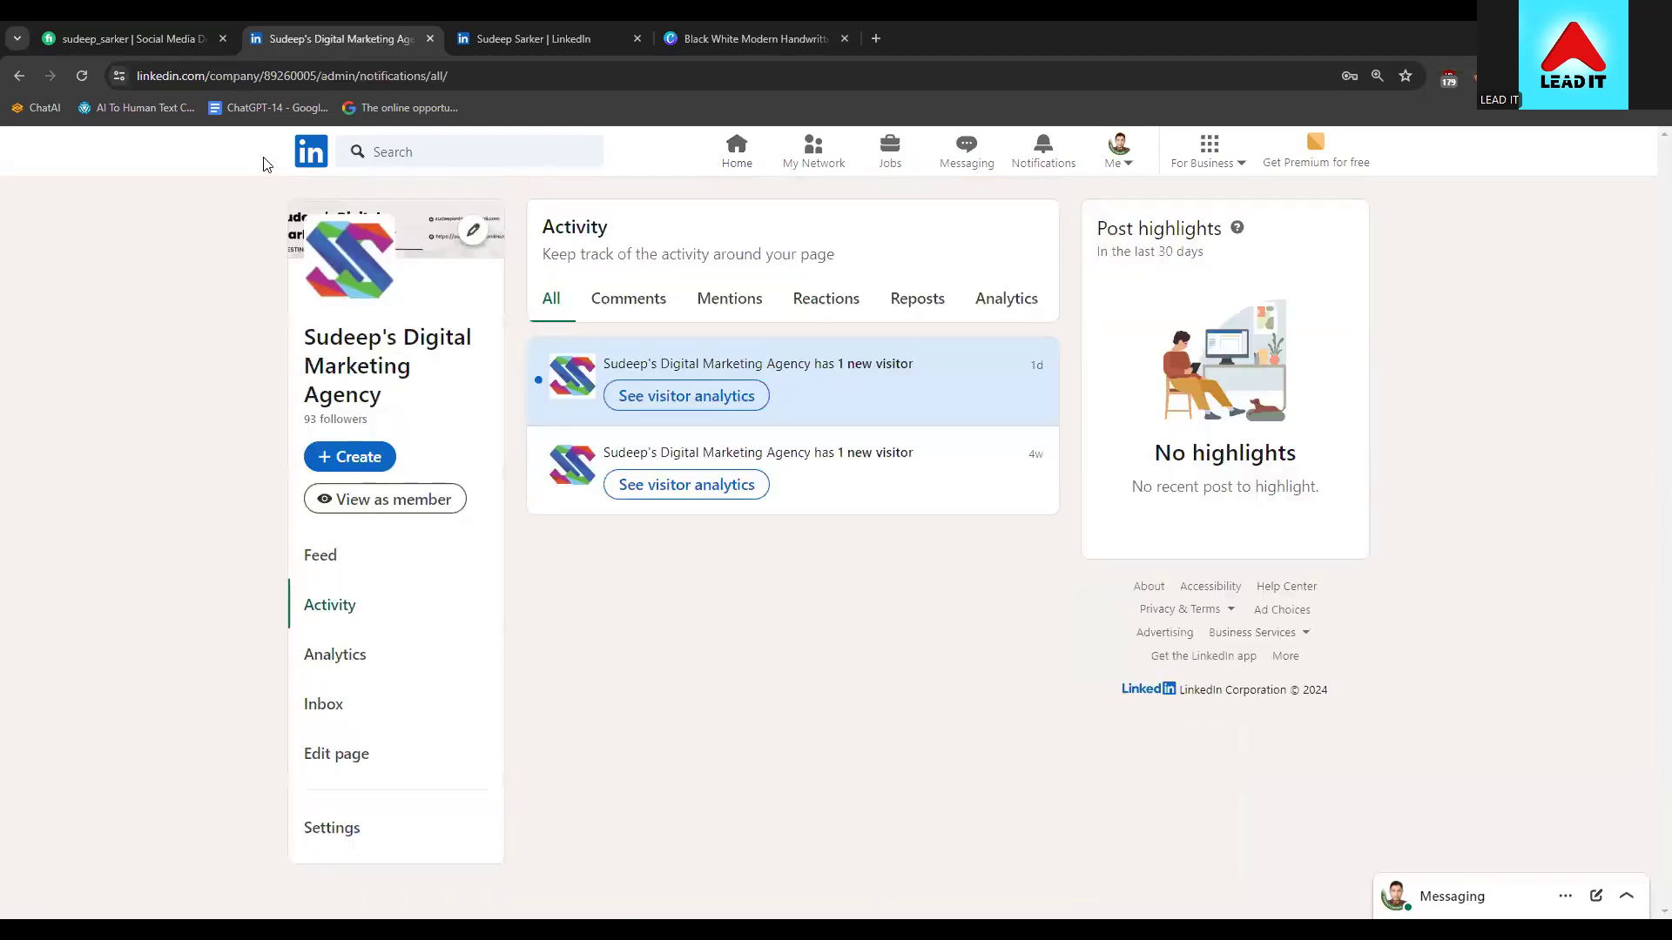
click(19, 76)
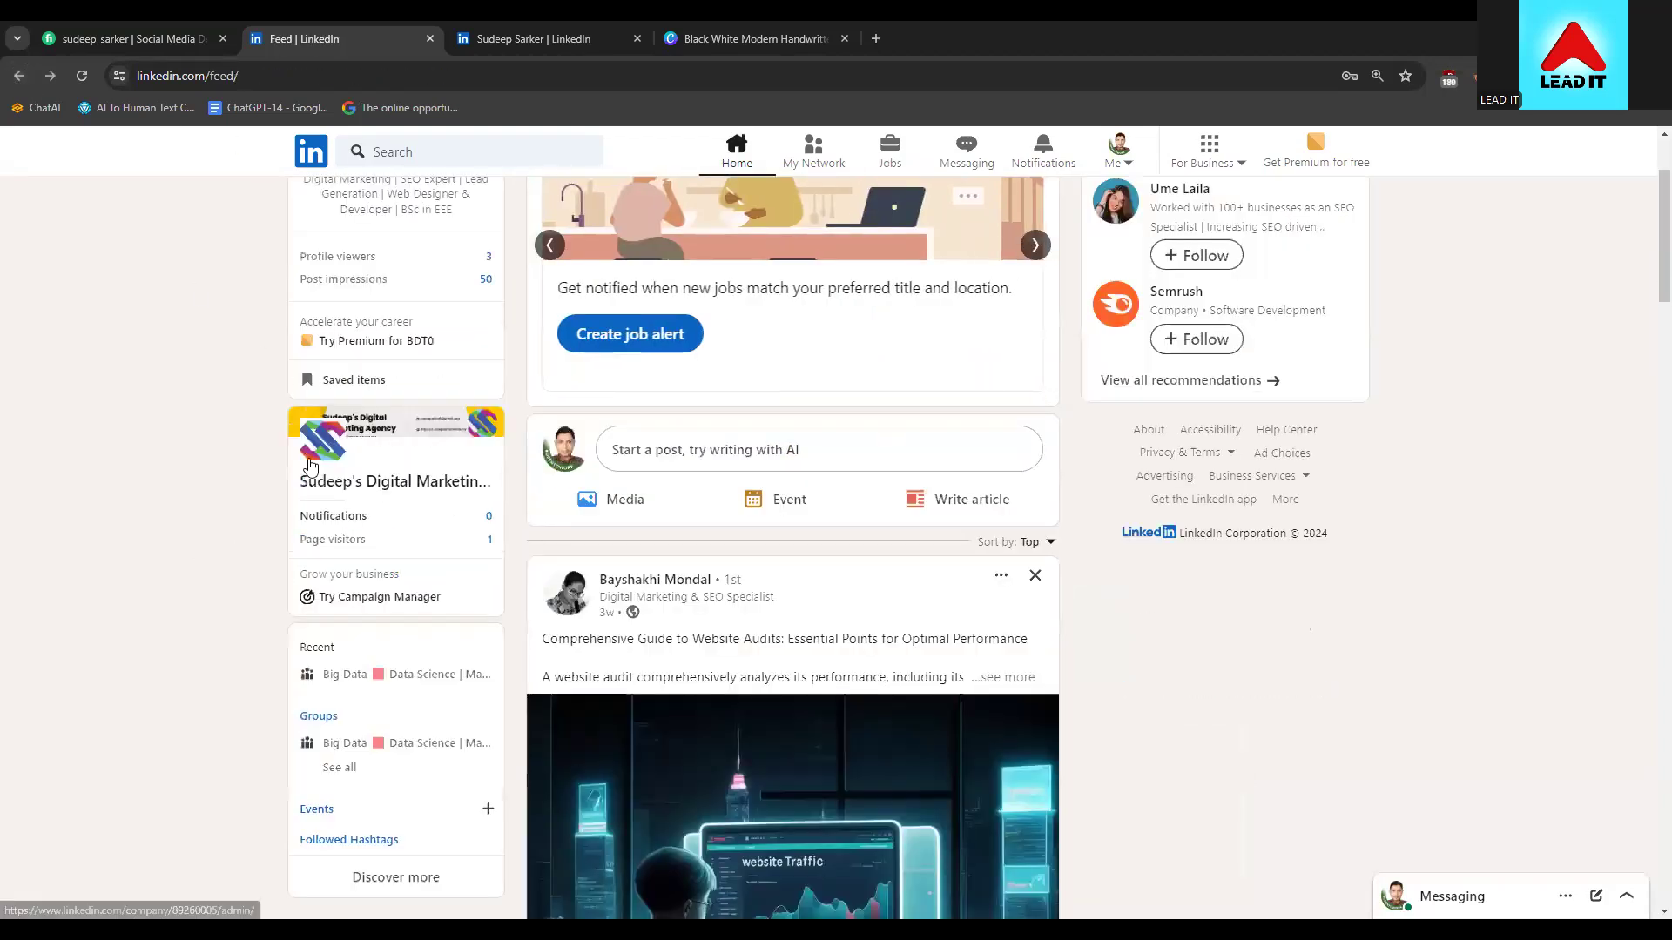
click(311, 464)
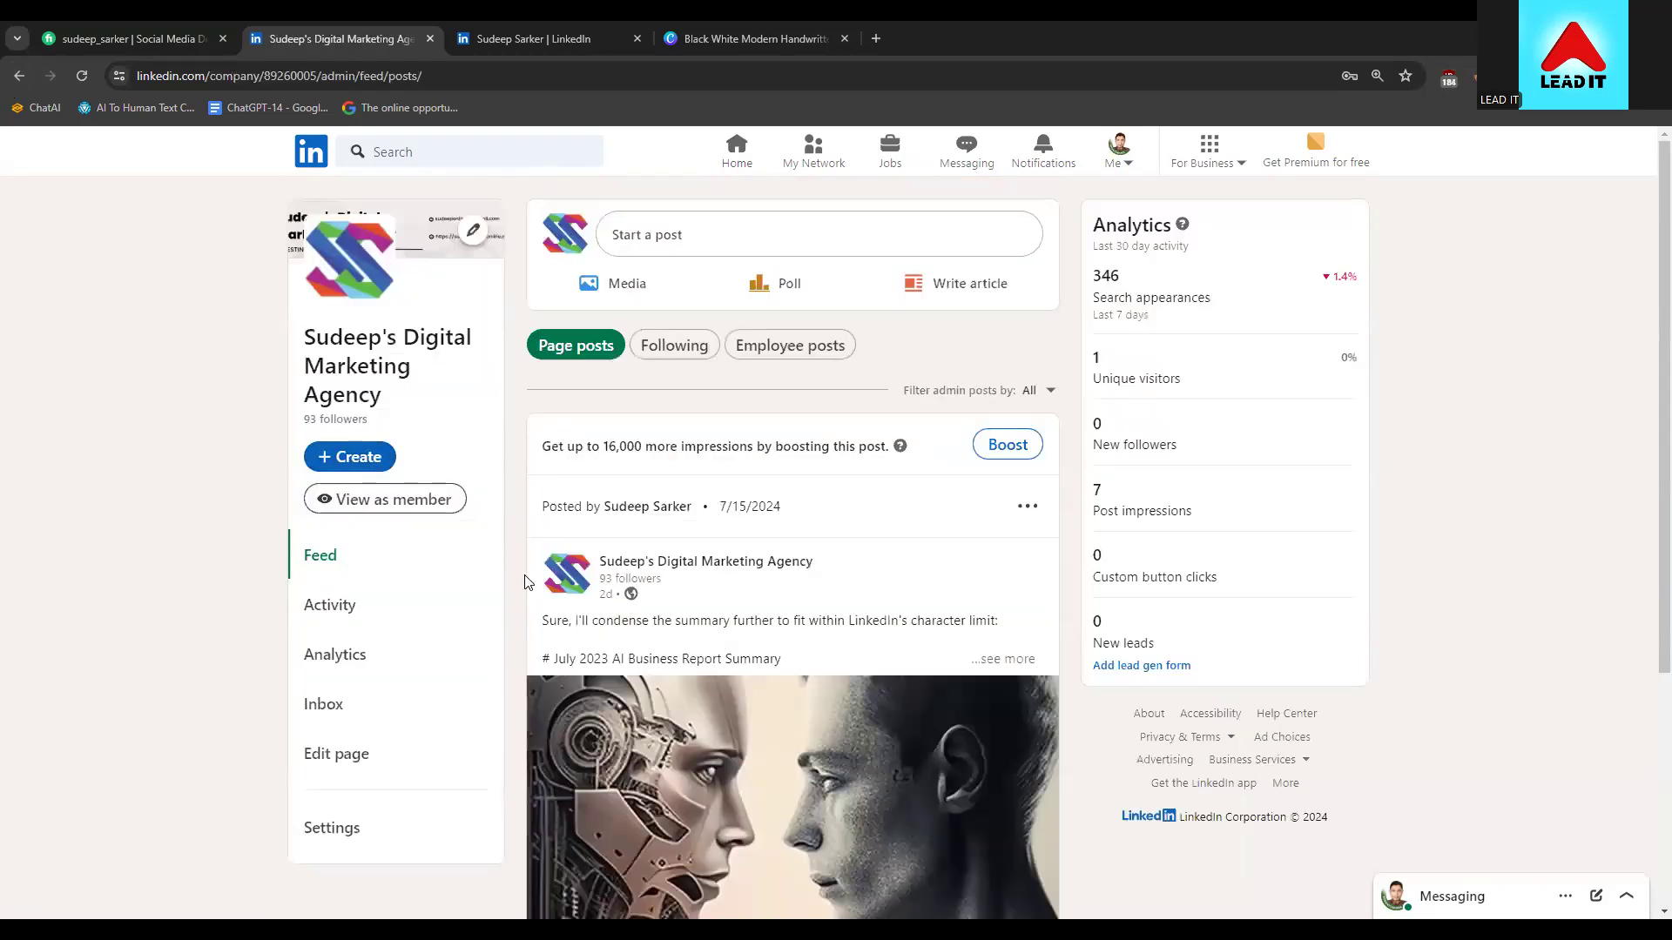
scroll(322, 566, down, 4)
scroll(349, 740, up, 3)
scroll(365, 773, up, 1)
View your personal profile and browse its followed groups, schools and companies under Interests
click(1117, 150)
click(1032, 330)
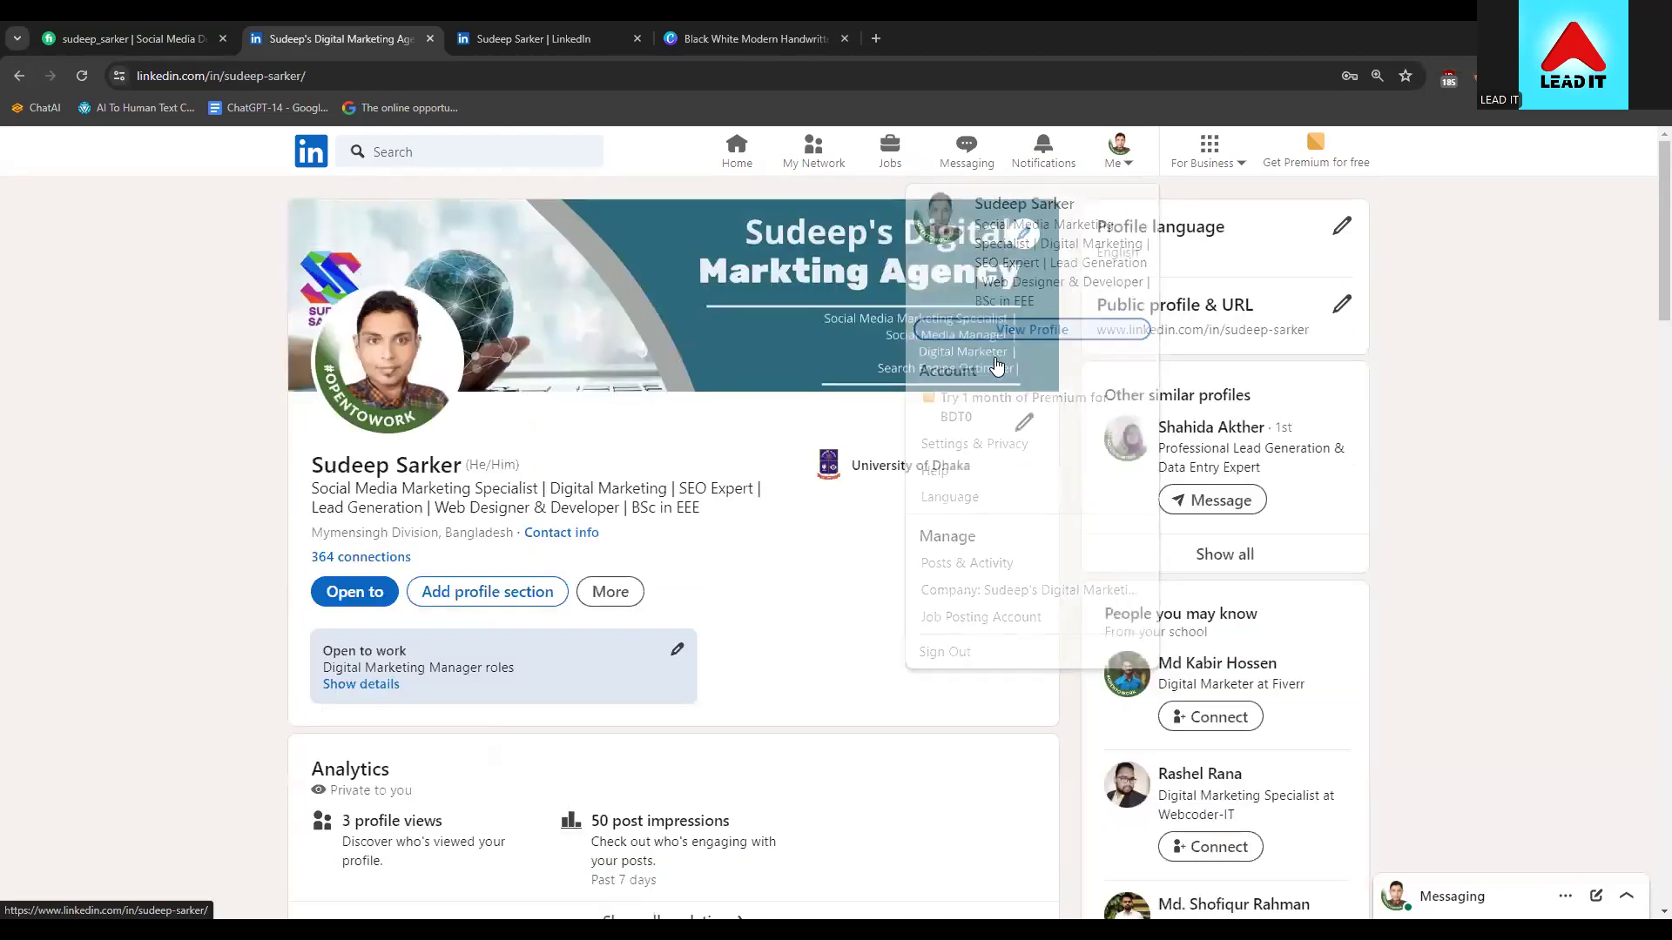
scroll(174, 605, down, 10)
scroll(190, 603, down, 9)
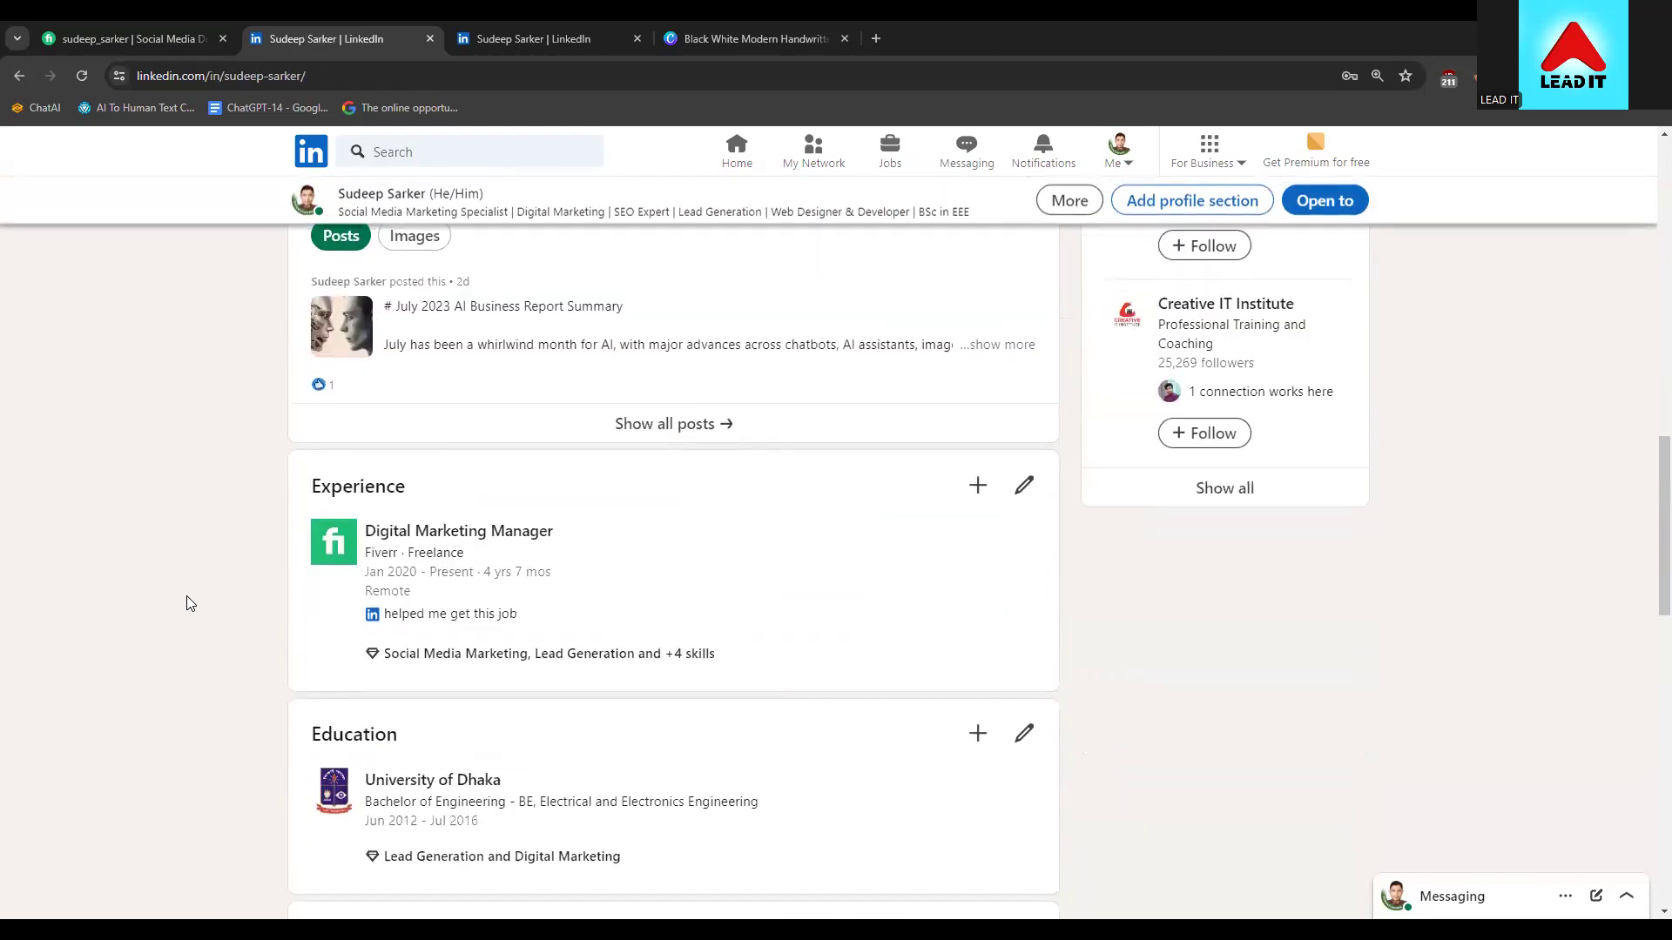
scroll(190, 603, down, 10)
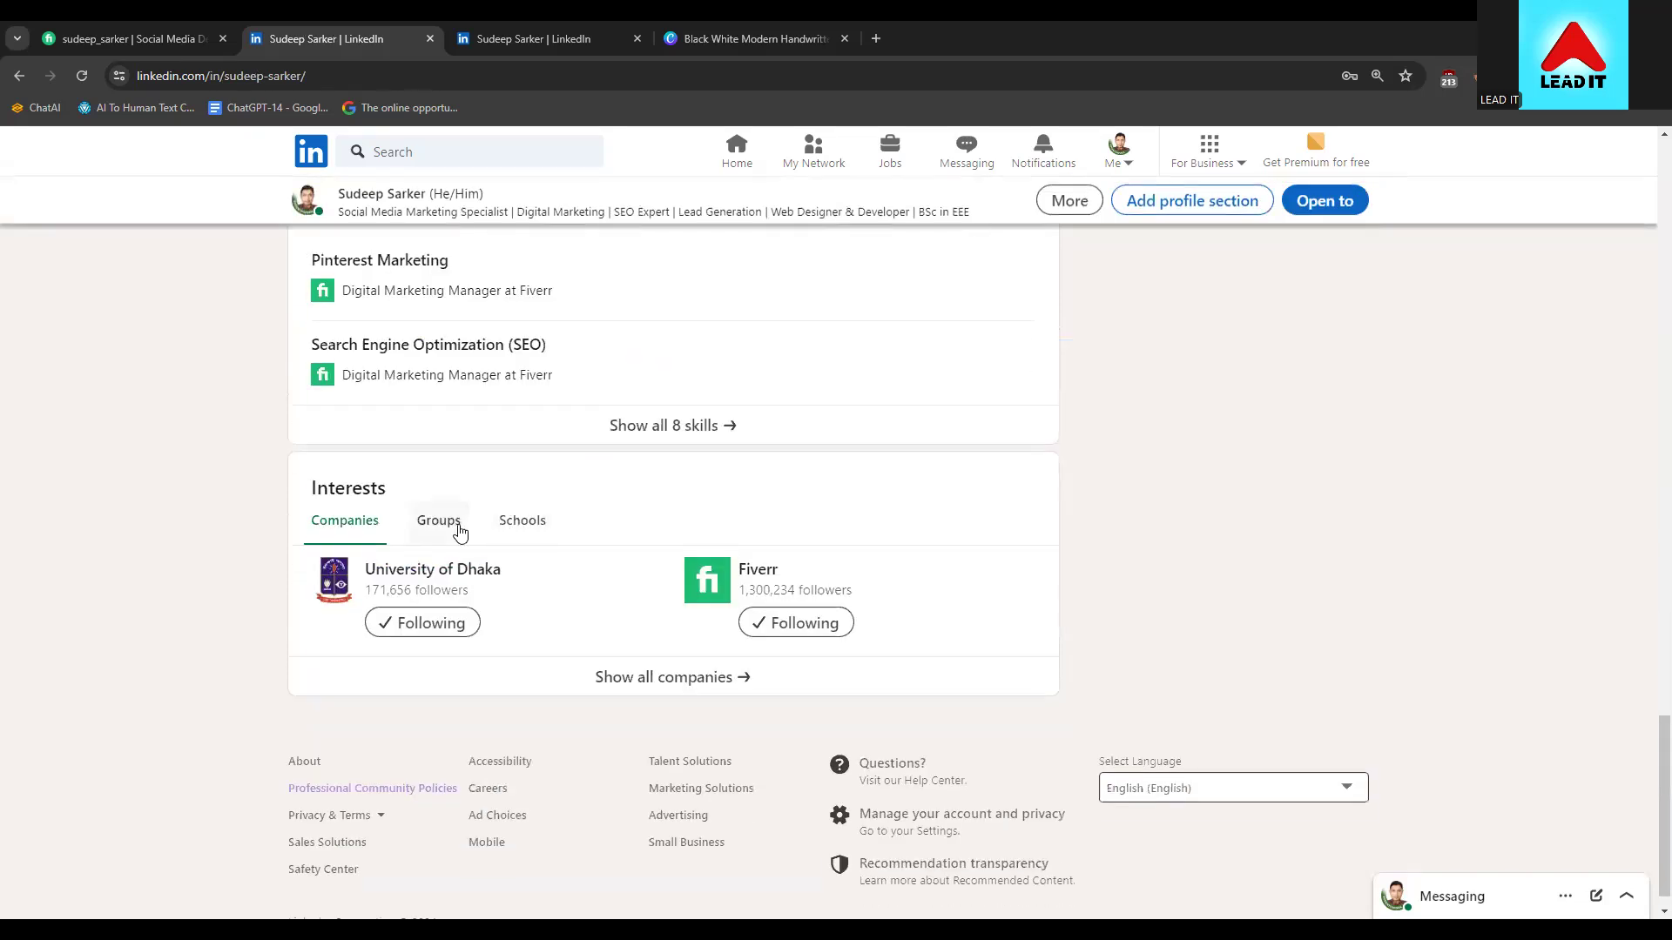
click(438, 523)
key(Right)
click(366, 531)
scroll(209, 590, up, 20)
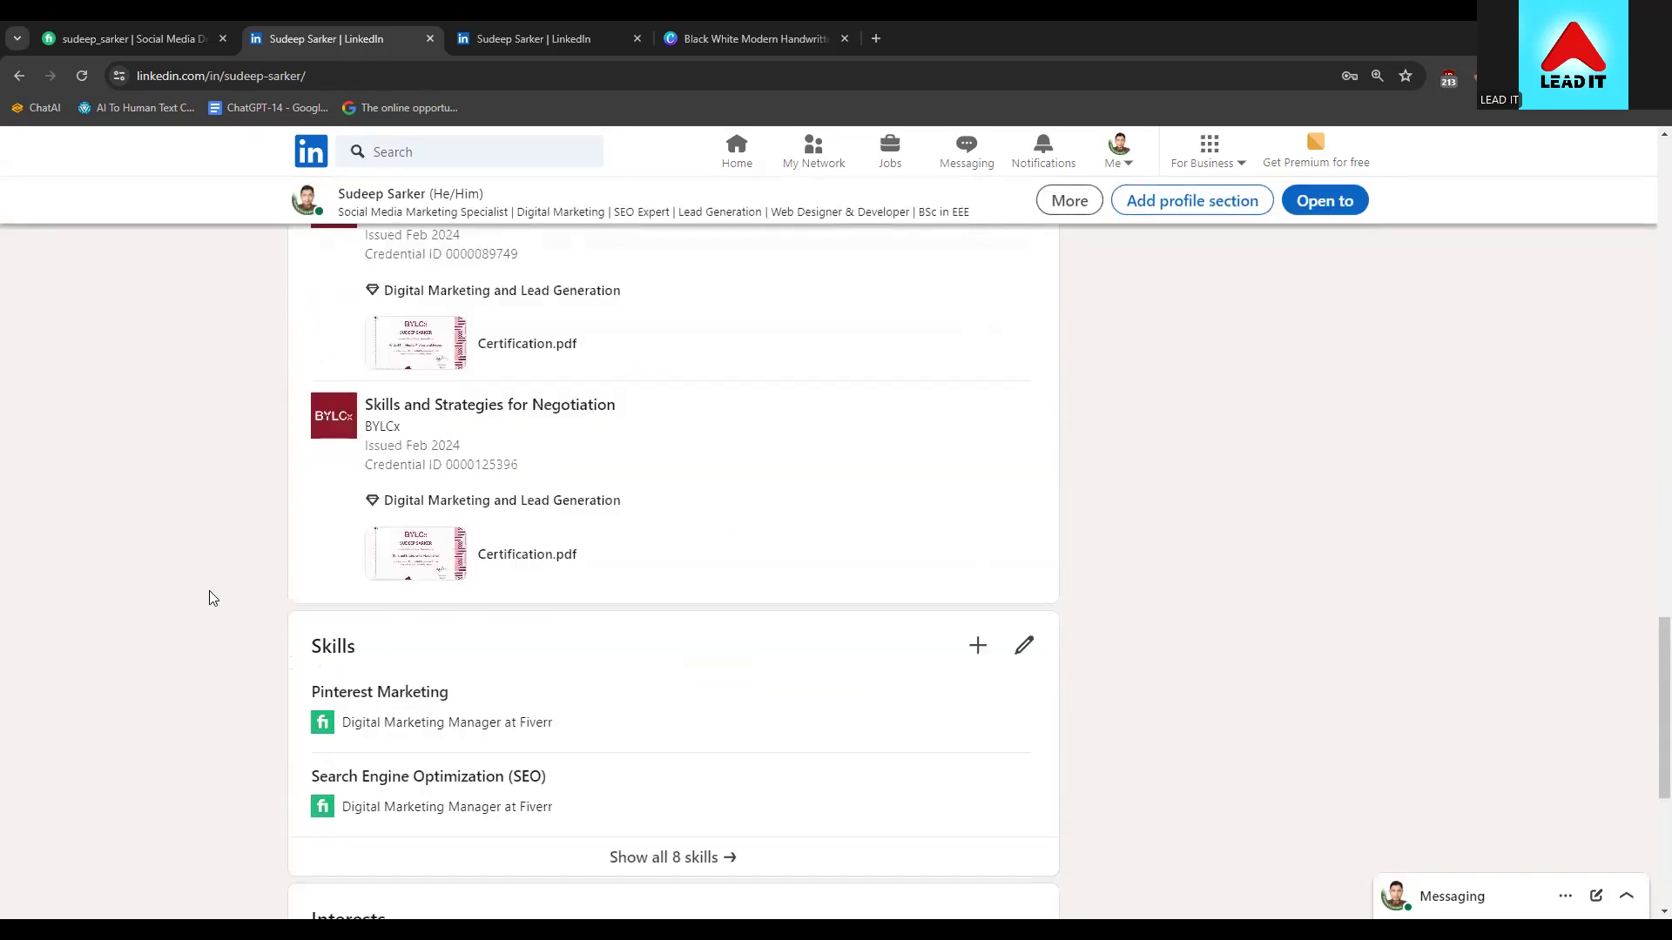
scroll(318, 588, up, 5)
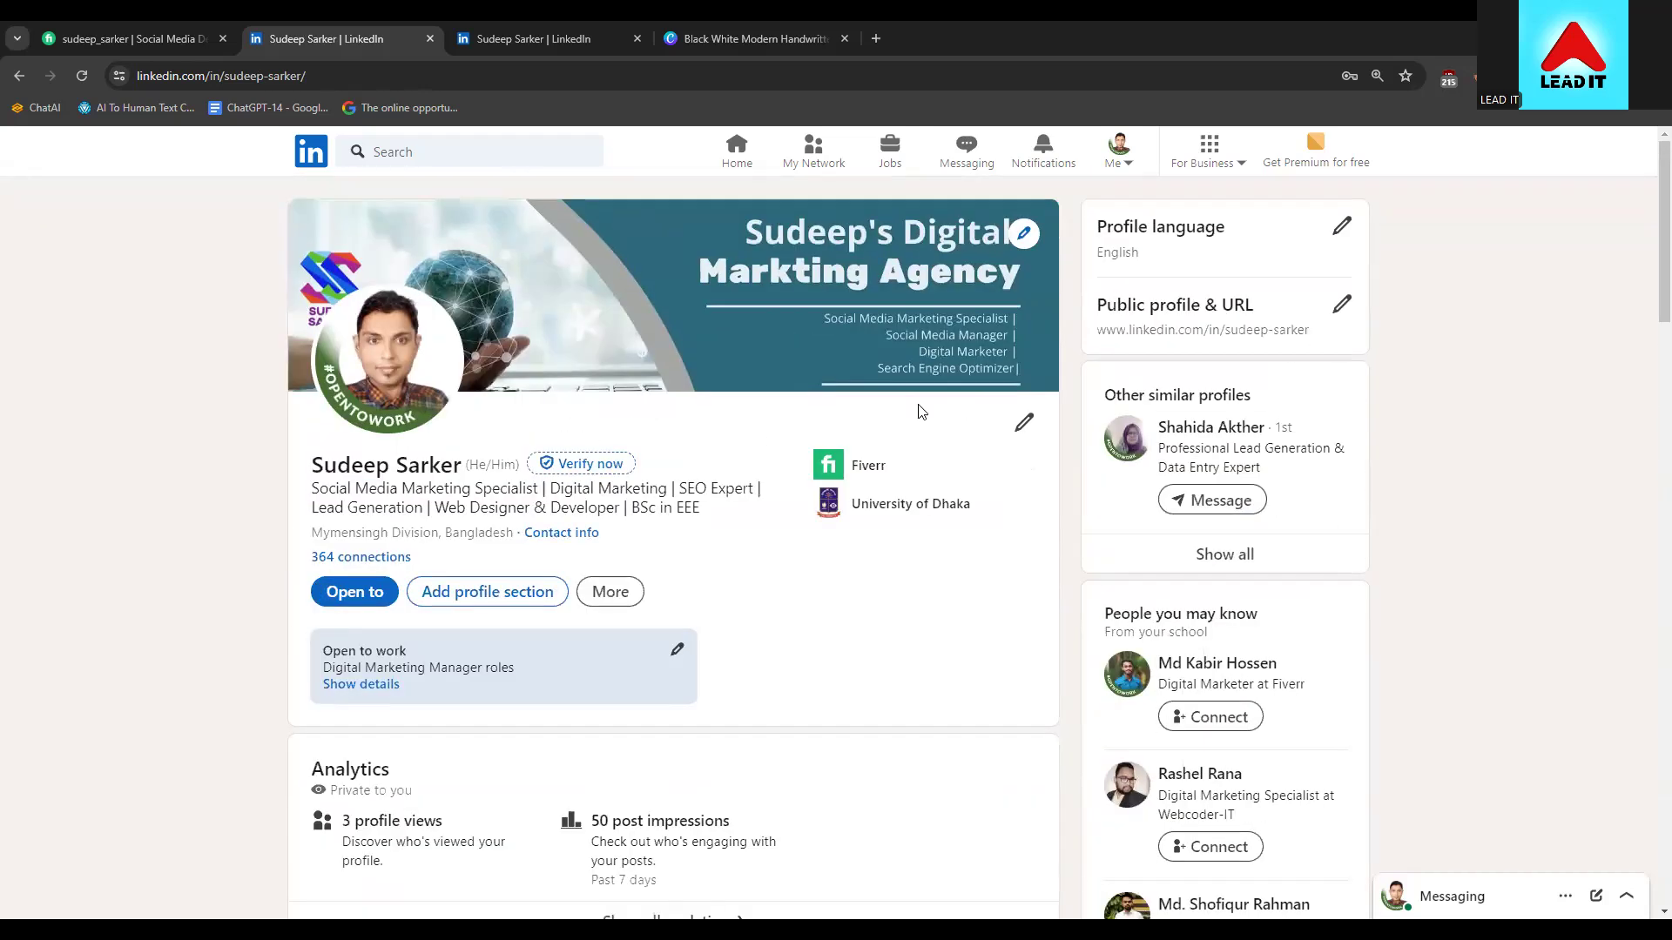
scroll(1423, 673, down, 7)
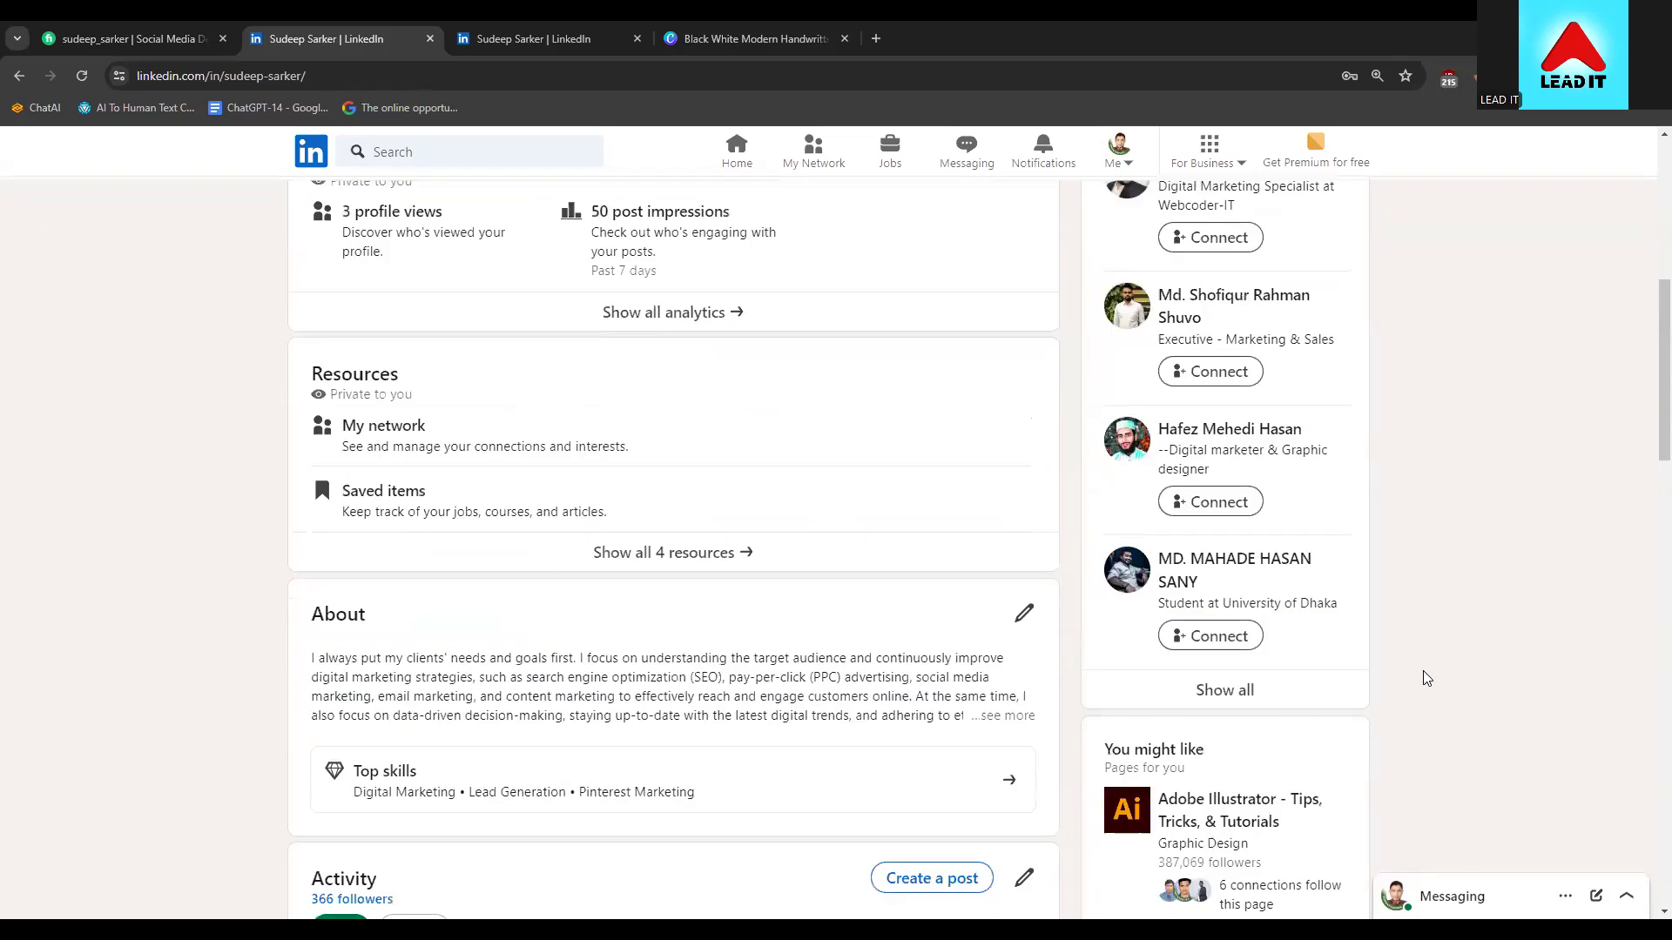
scroll(1423, 673, up, 7)
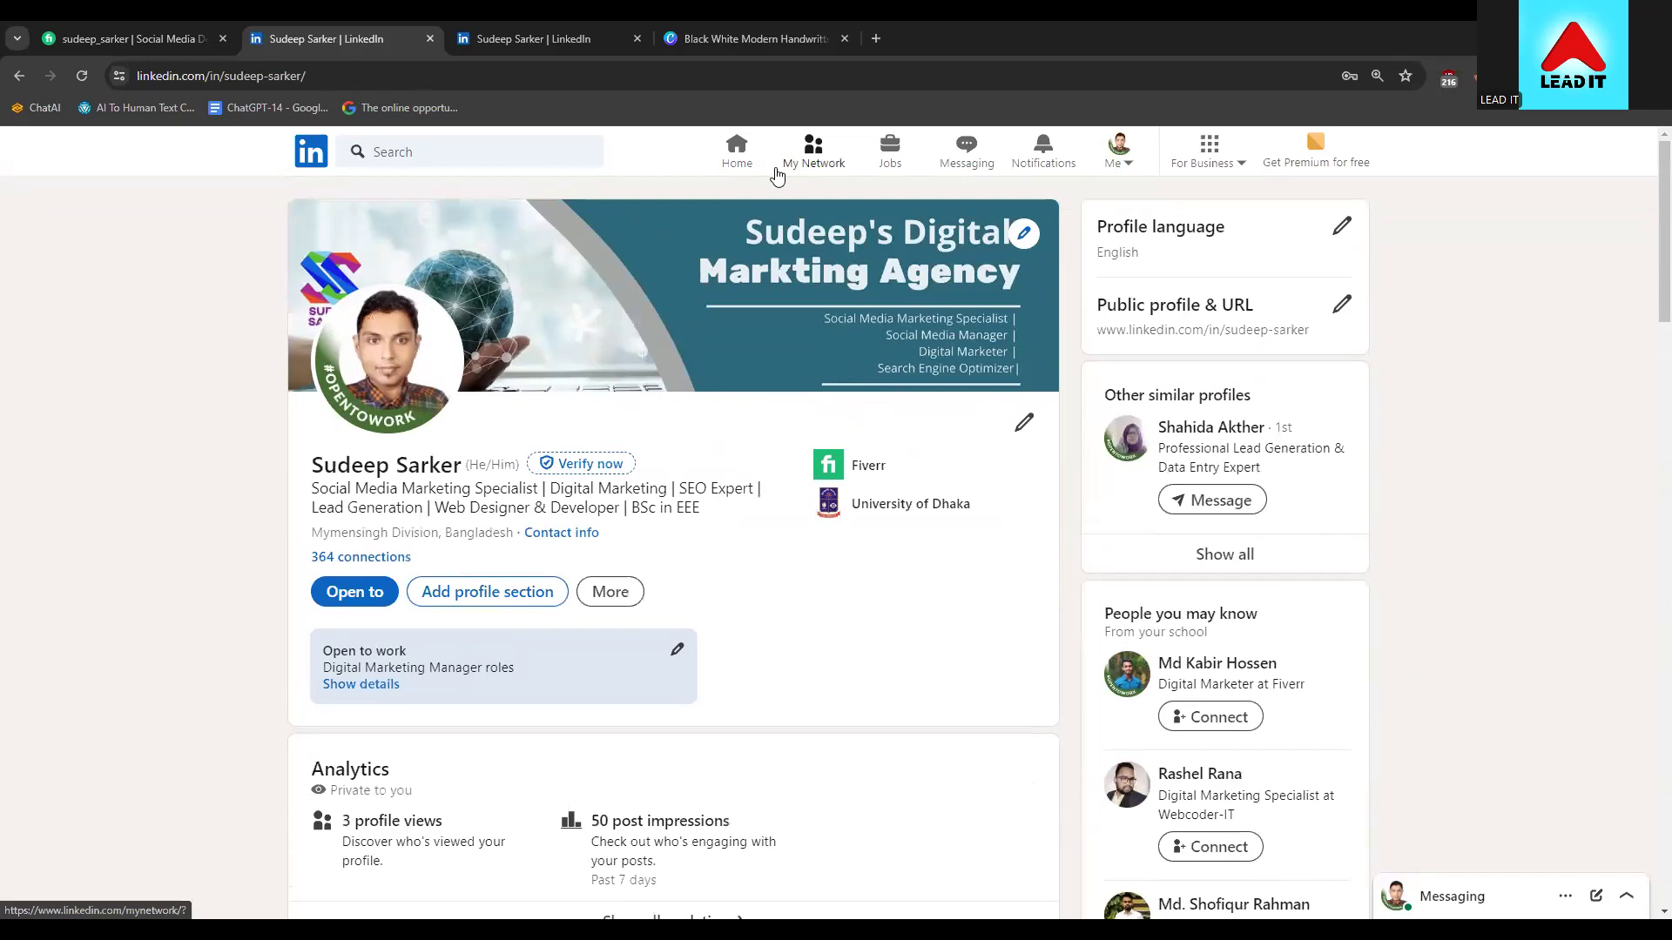
Go to the home feed, then go back to the personal profile page and scroll it
click(763, 168)
scroll(275, 448, down, 3)
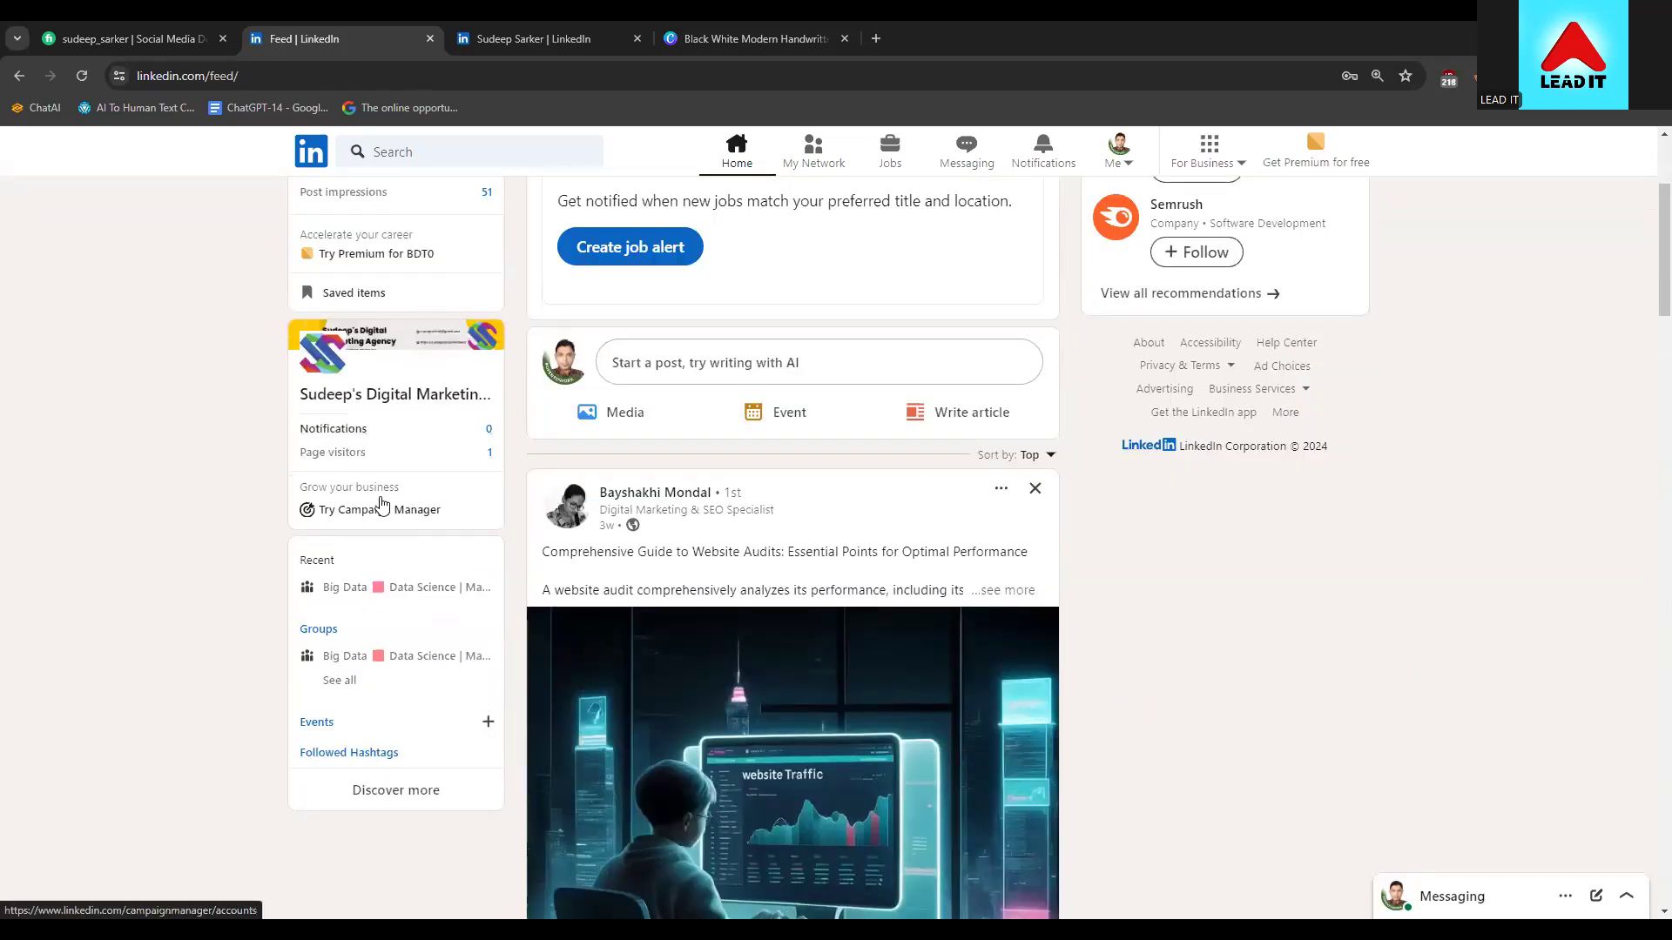
scroll(353, 436, up, 2)
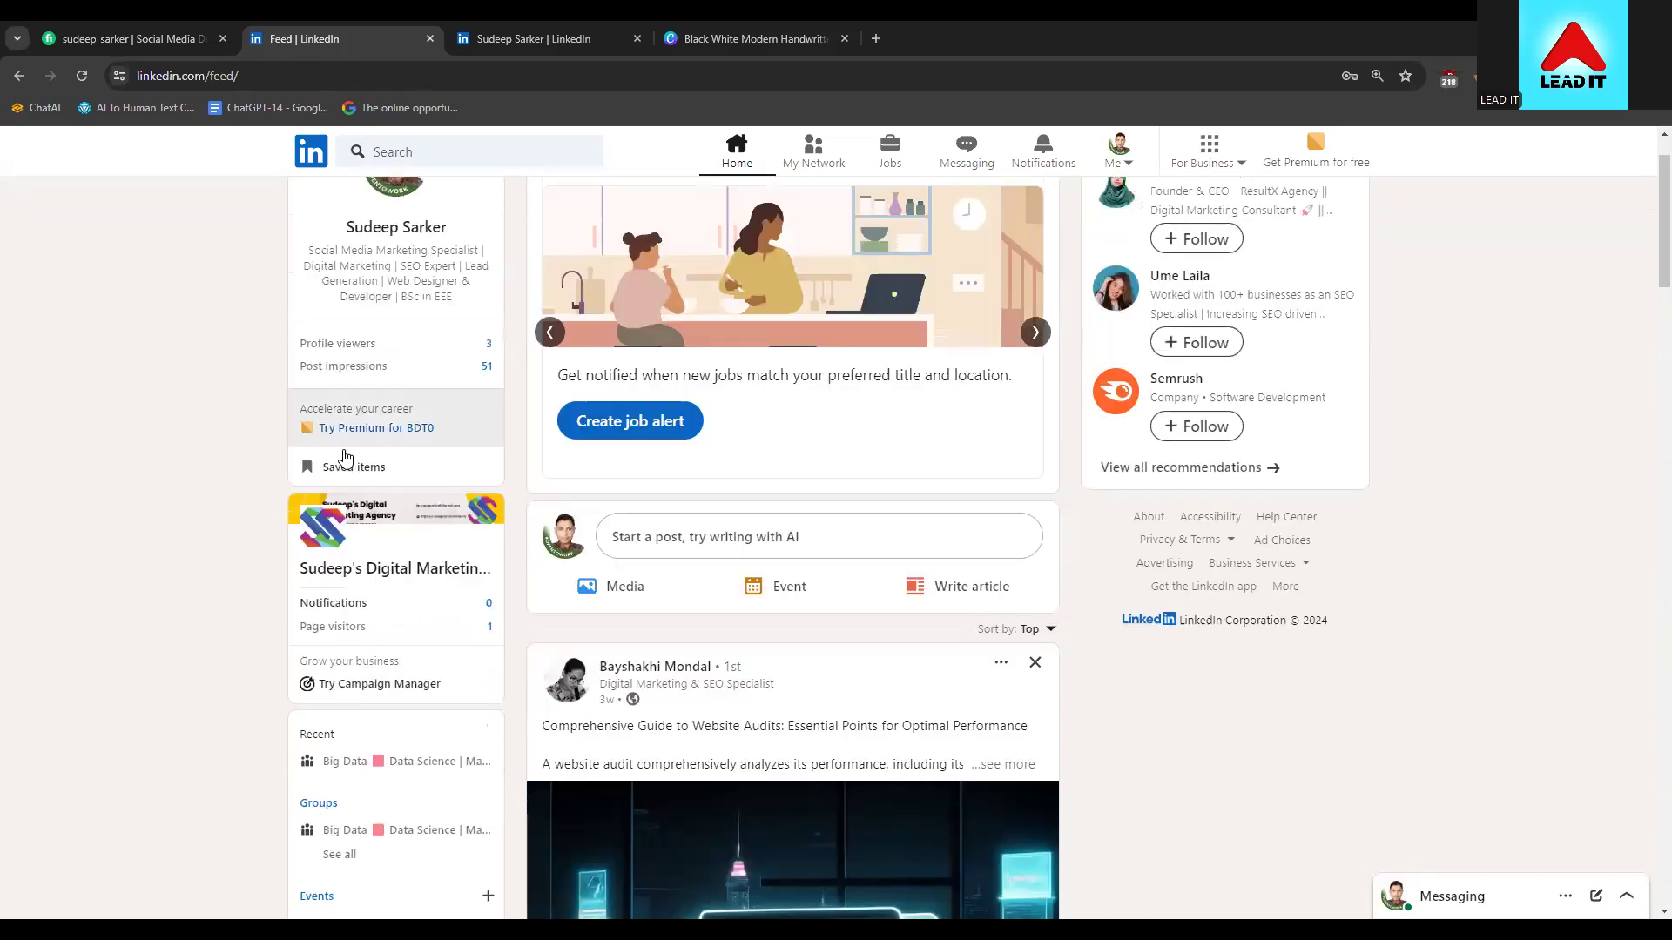
scroll(223, 633, down, 2)
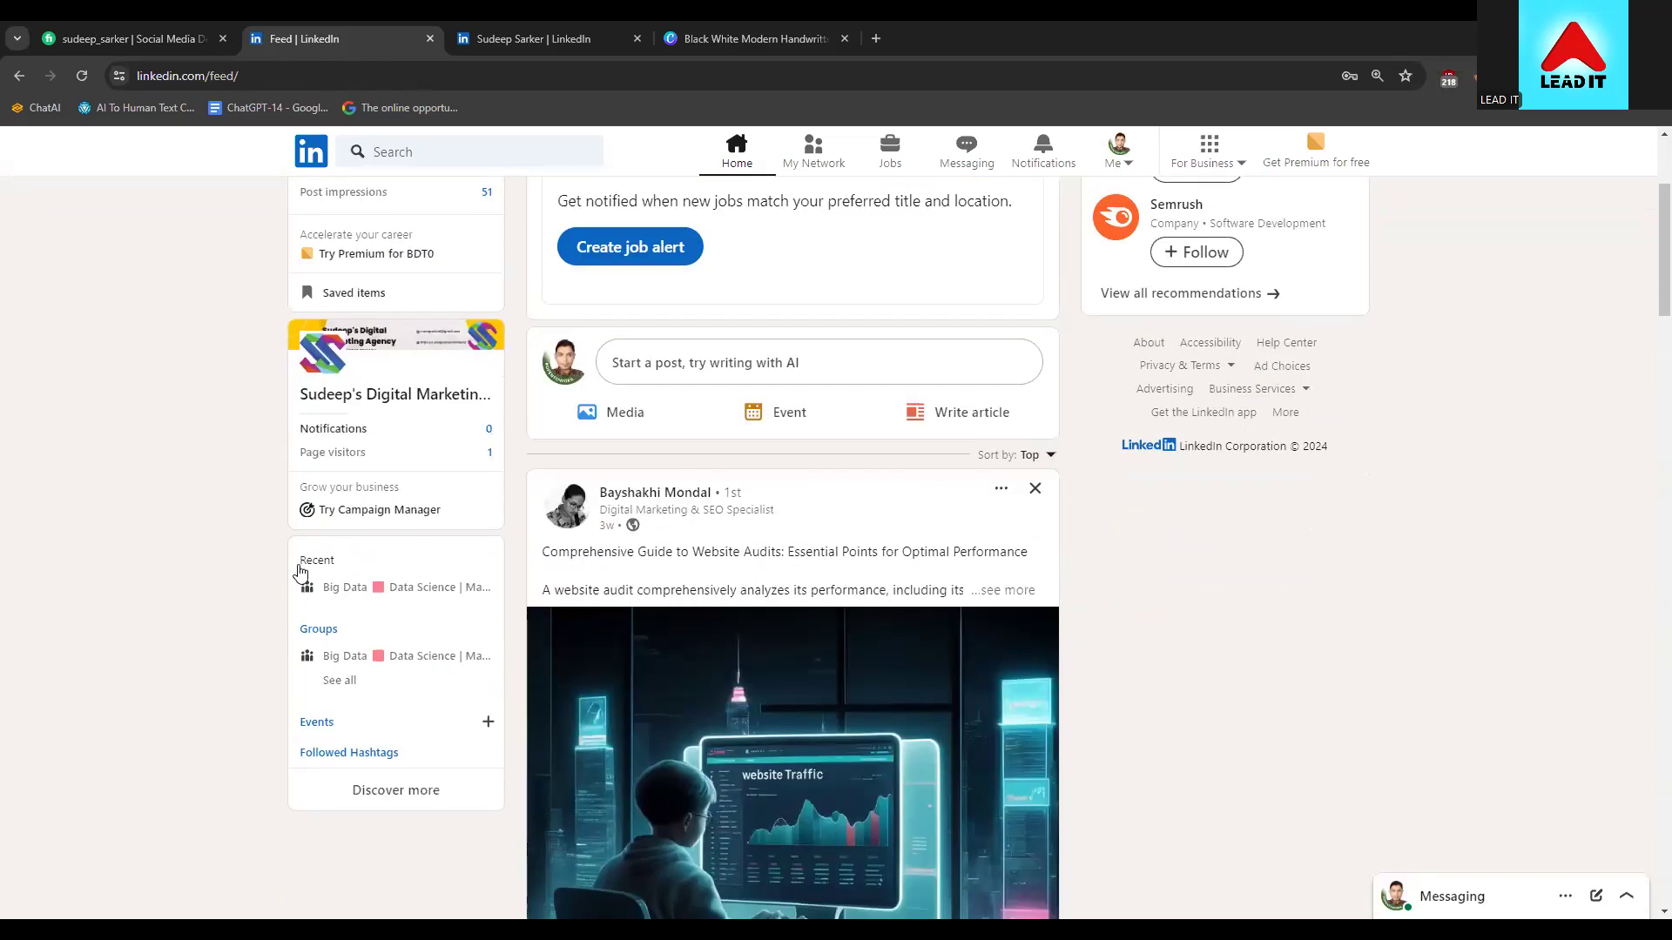
click(371, 794)
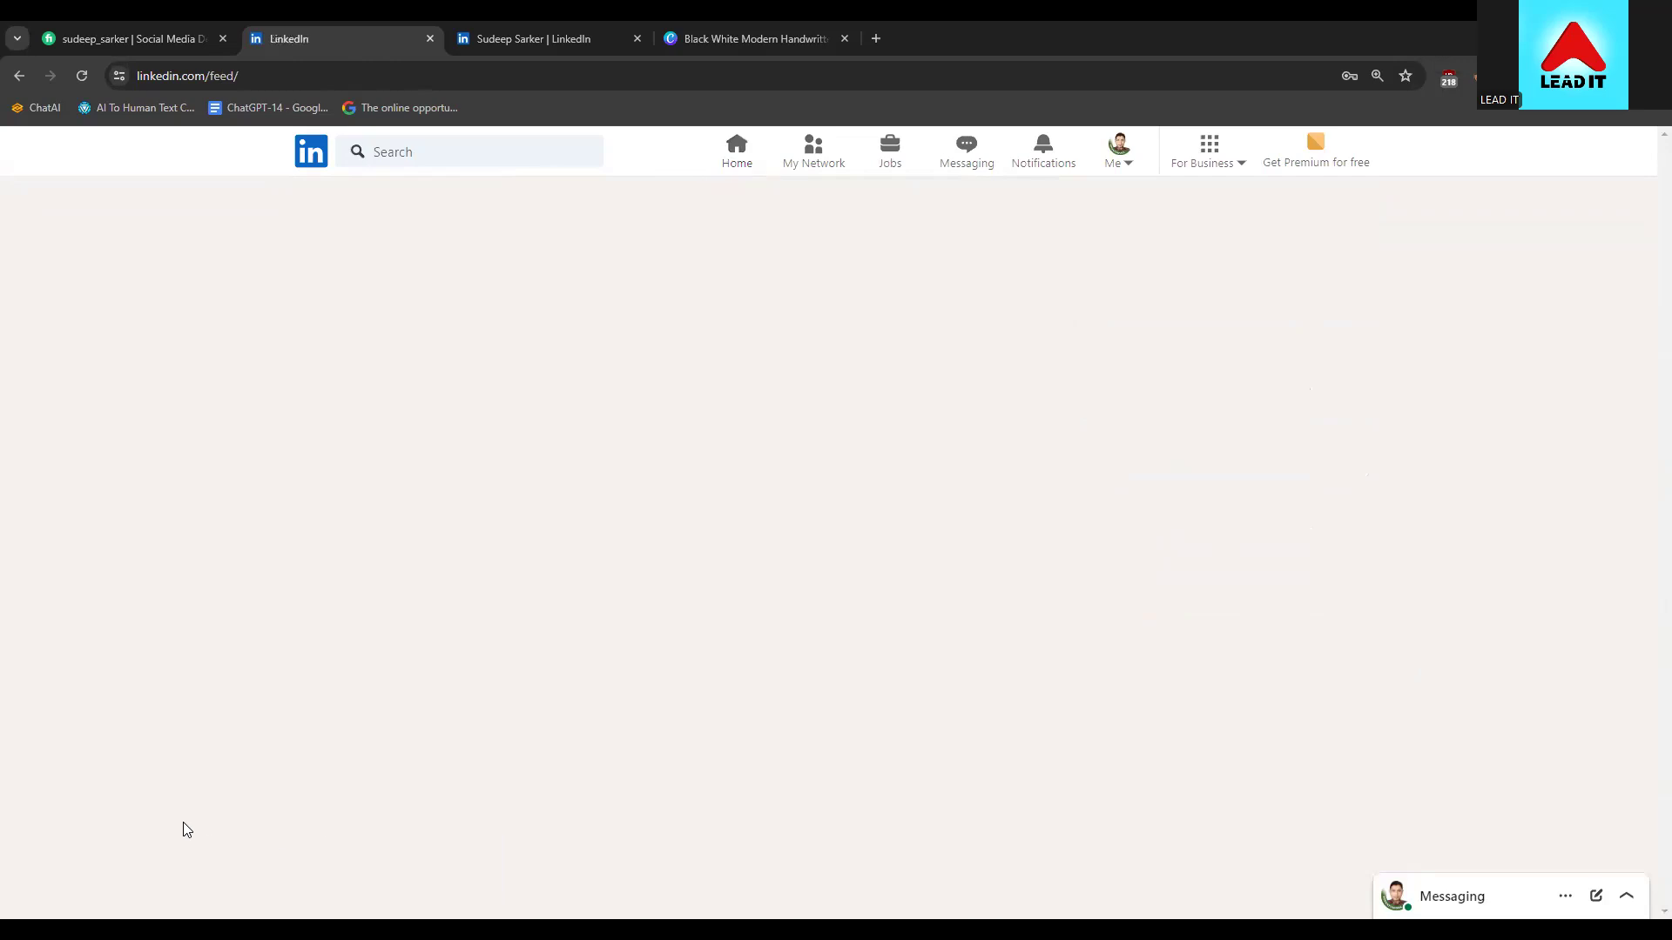
click(19, 76)
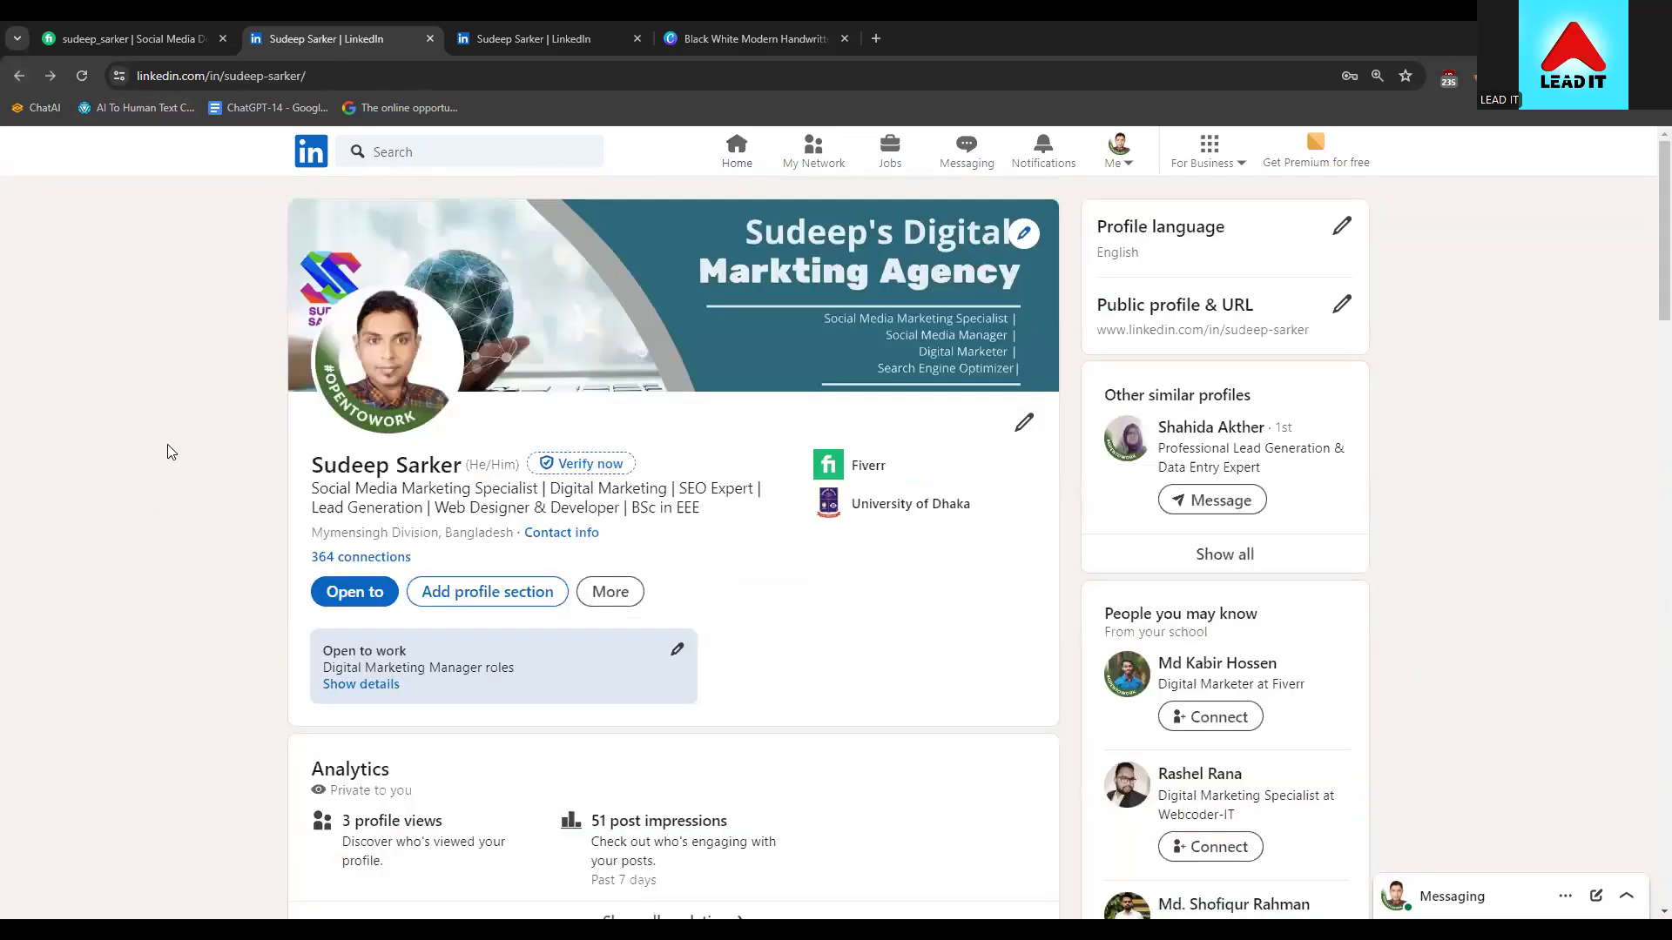
scroll(195, 561, down, 1)
scroll(195, 561, down, 4)
scroll(238, 455, up, 5)
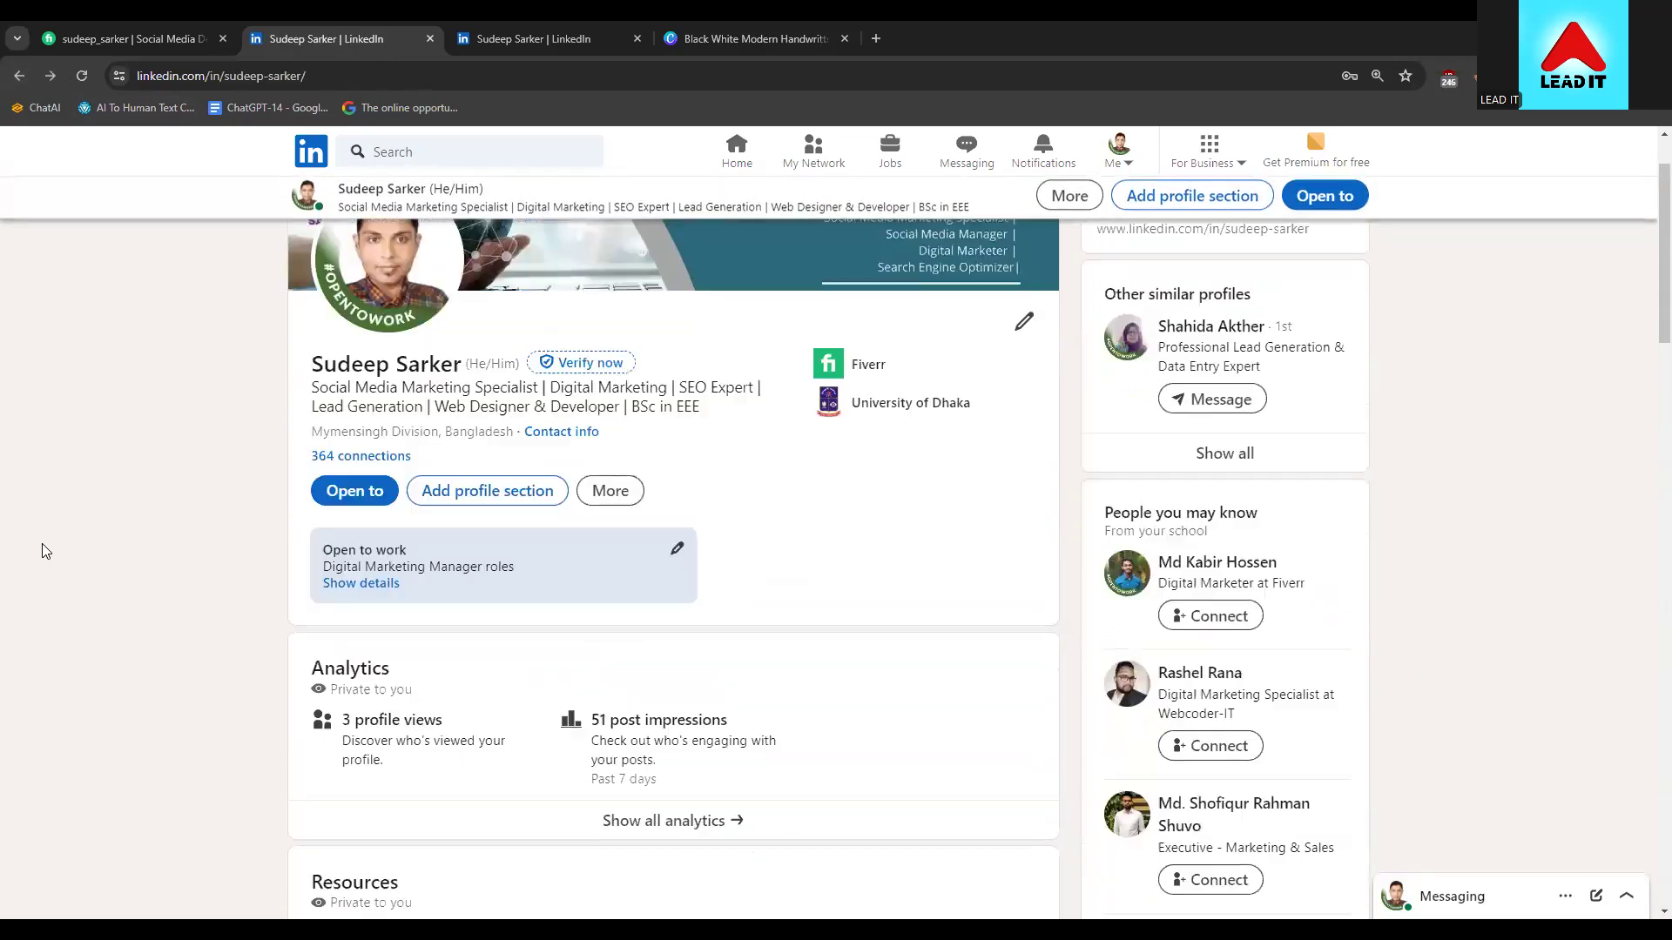
scroll(105, 664, down, 3)
scroll(108, 666, up, 3)
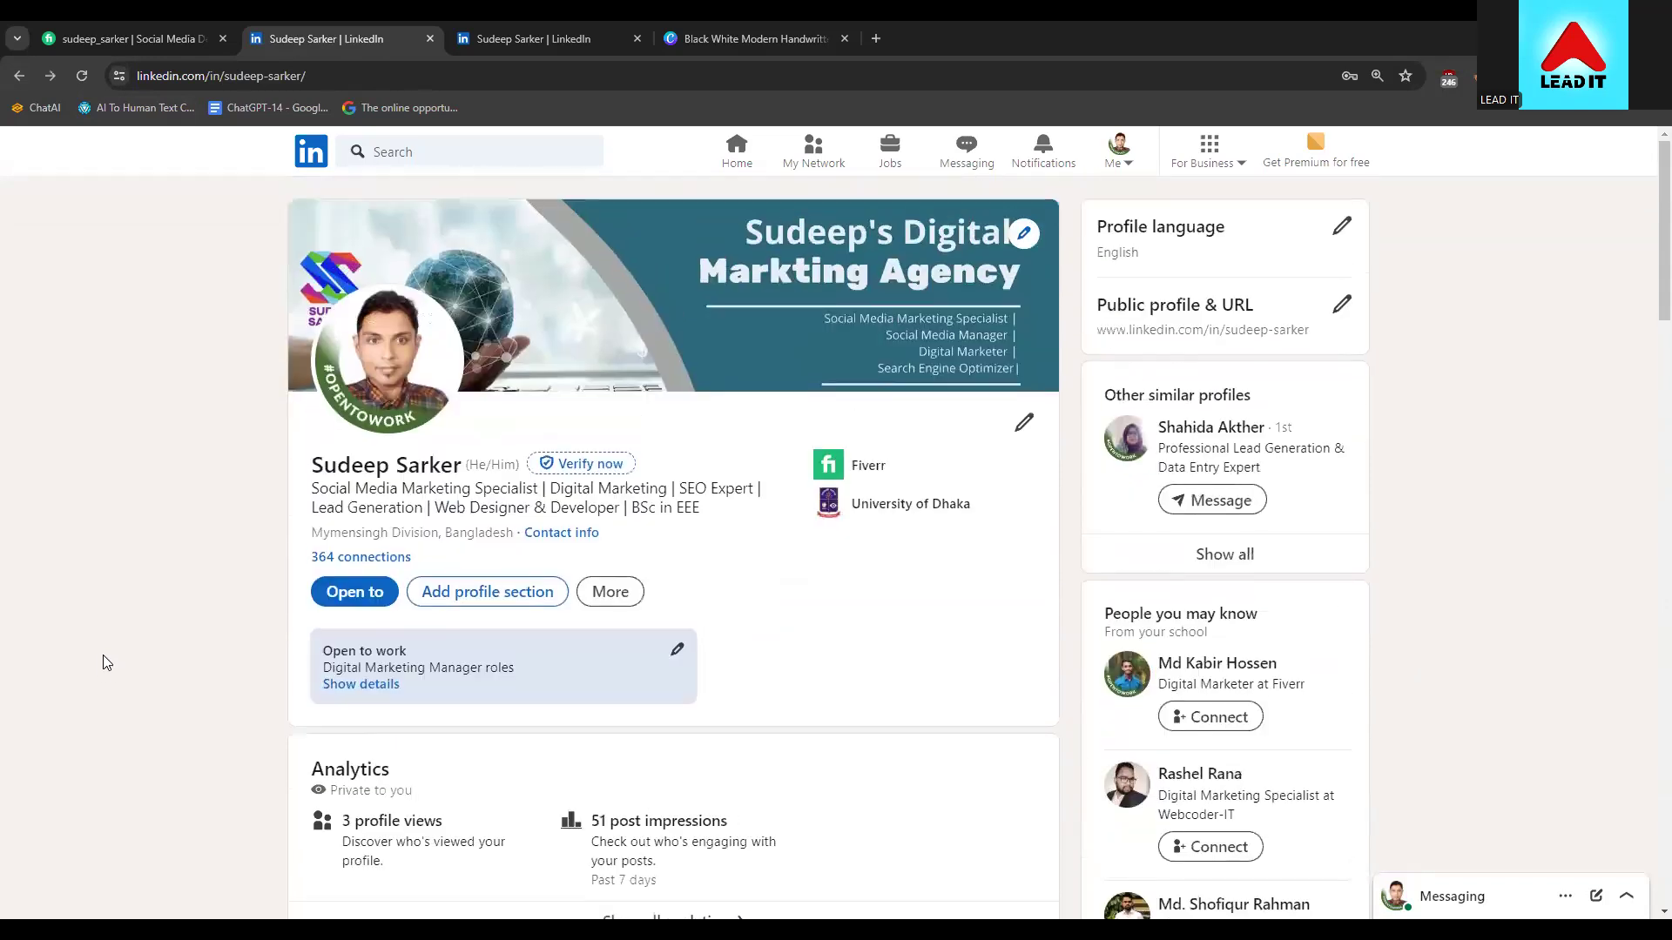
Return to the home feed and bring up the overview of business products
click(316, 146)
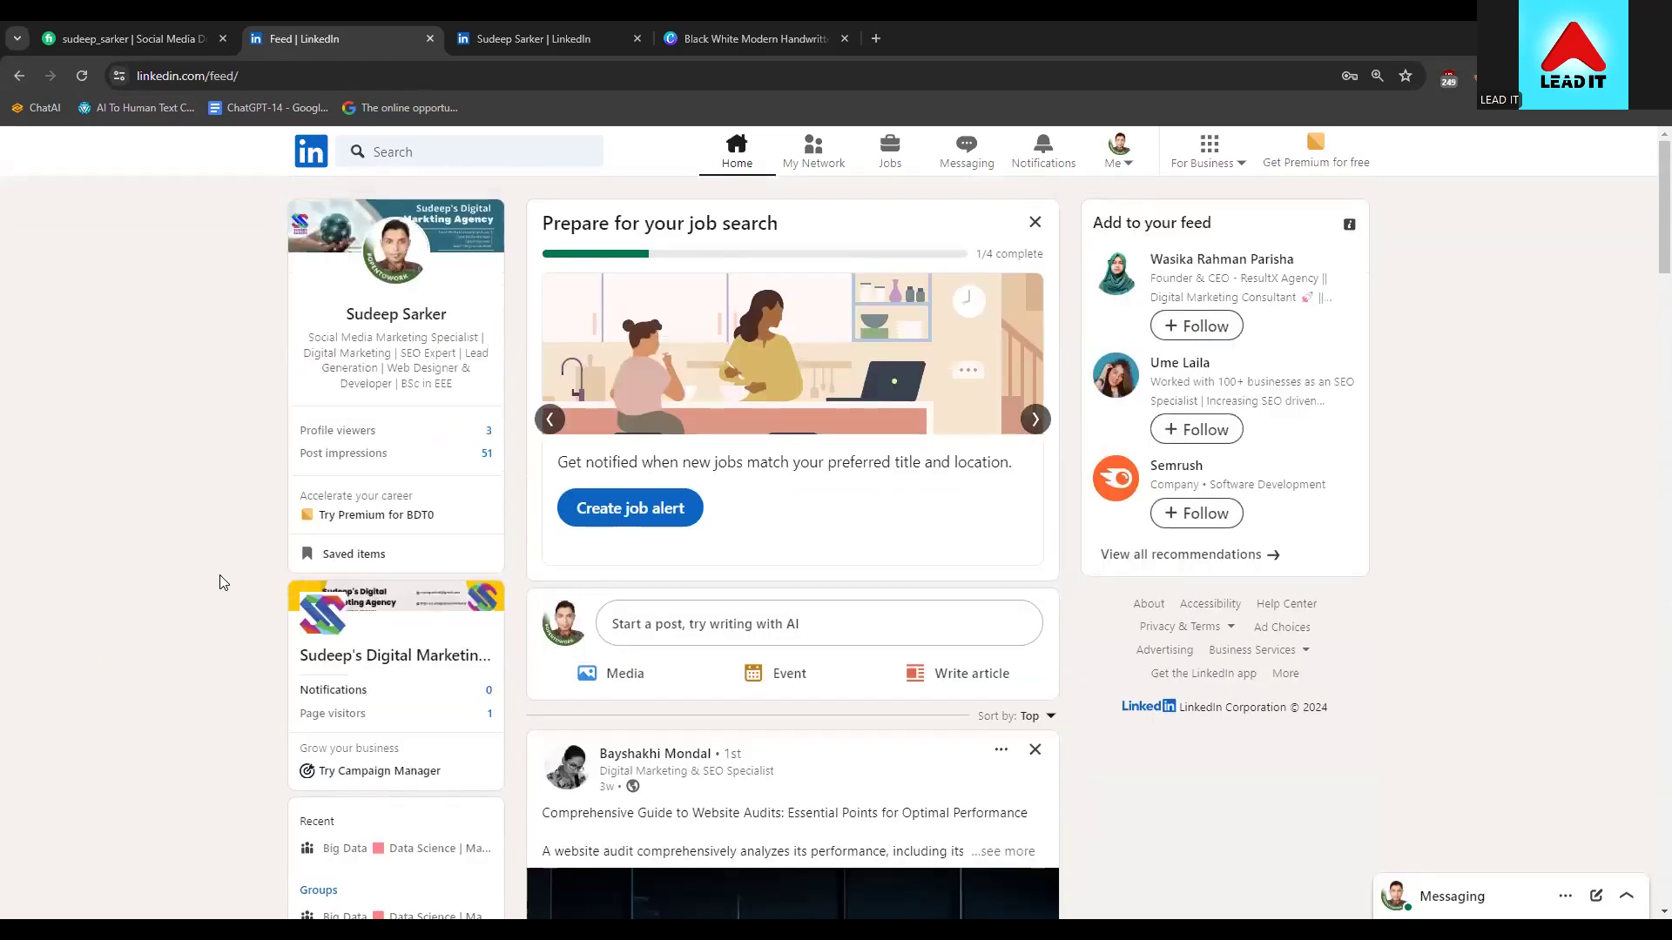
scroll(220, 583, down, 4)
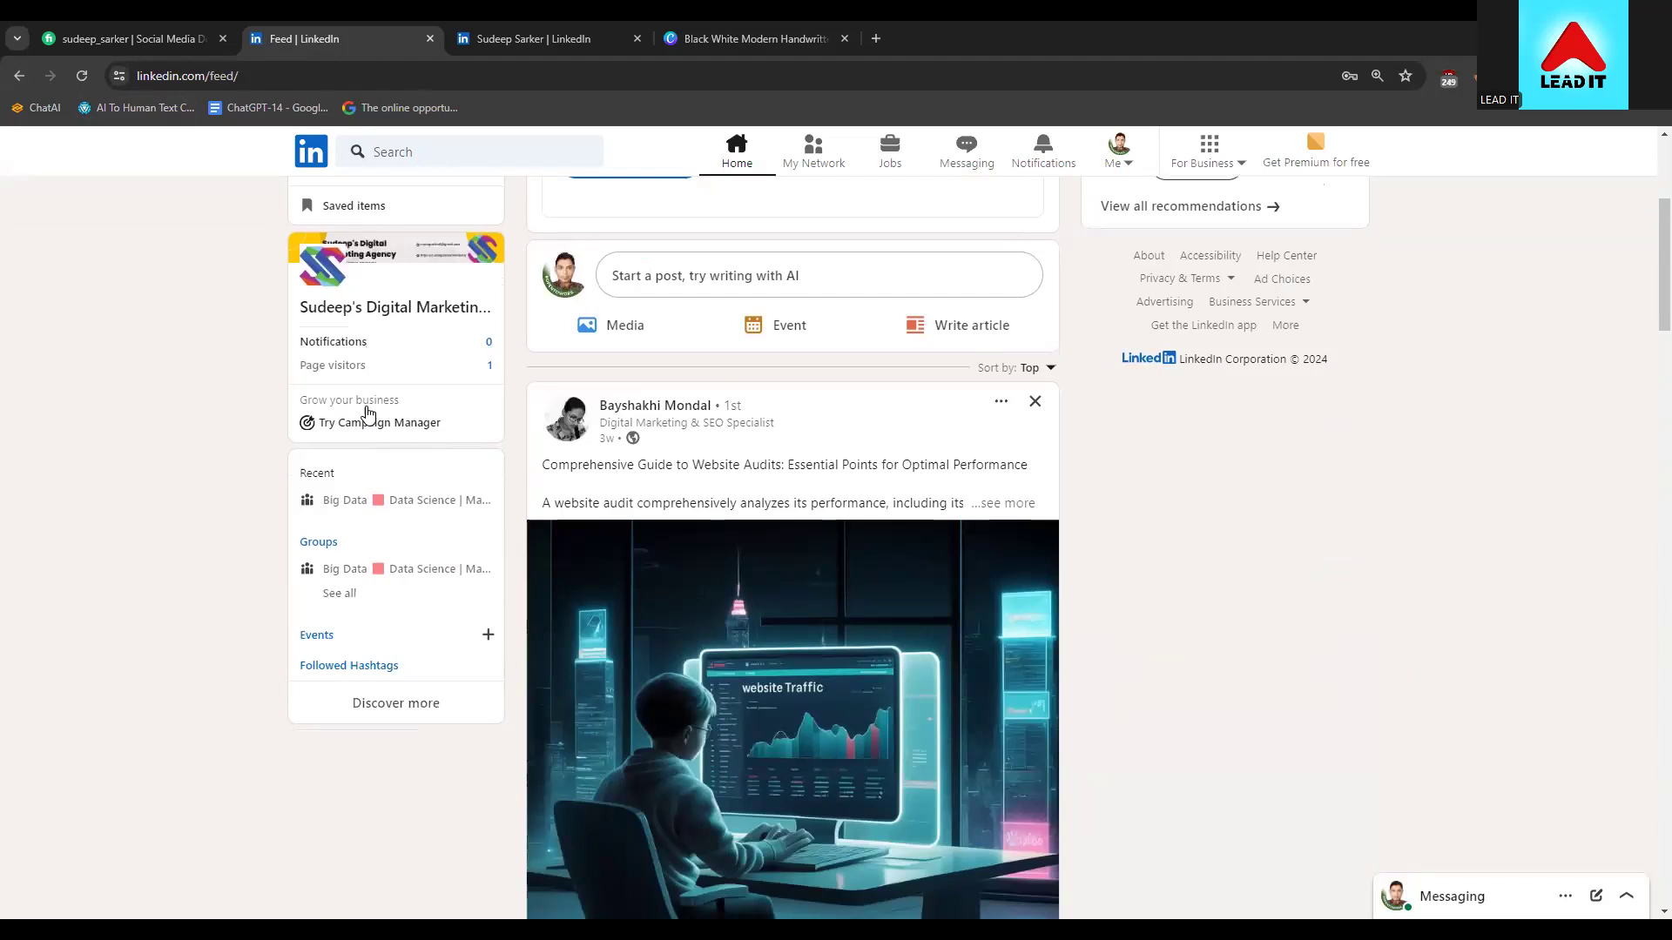
scroll(1163, 259, up, 2)
click(1215, 156)
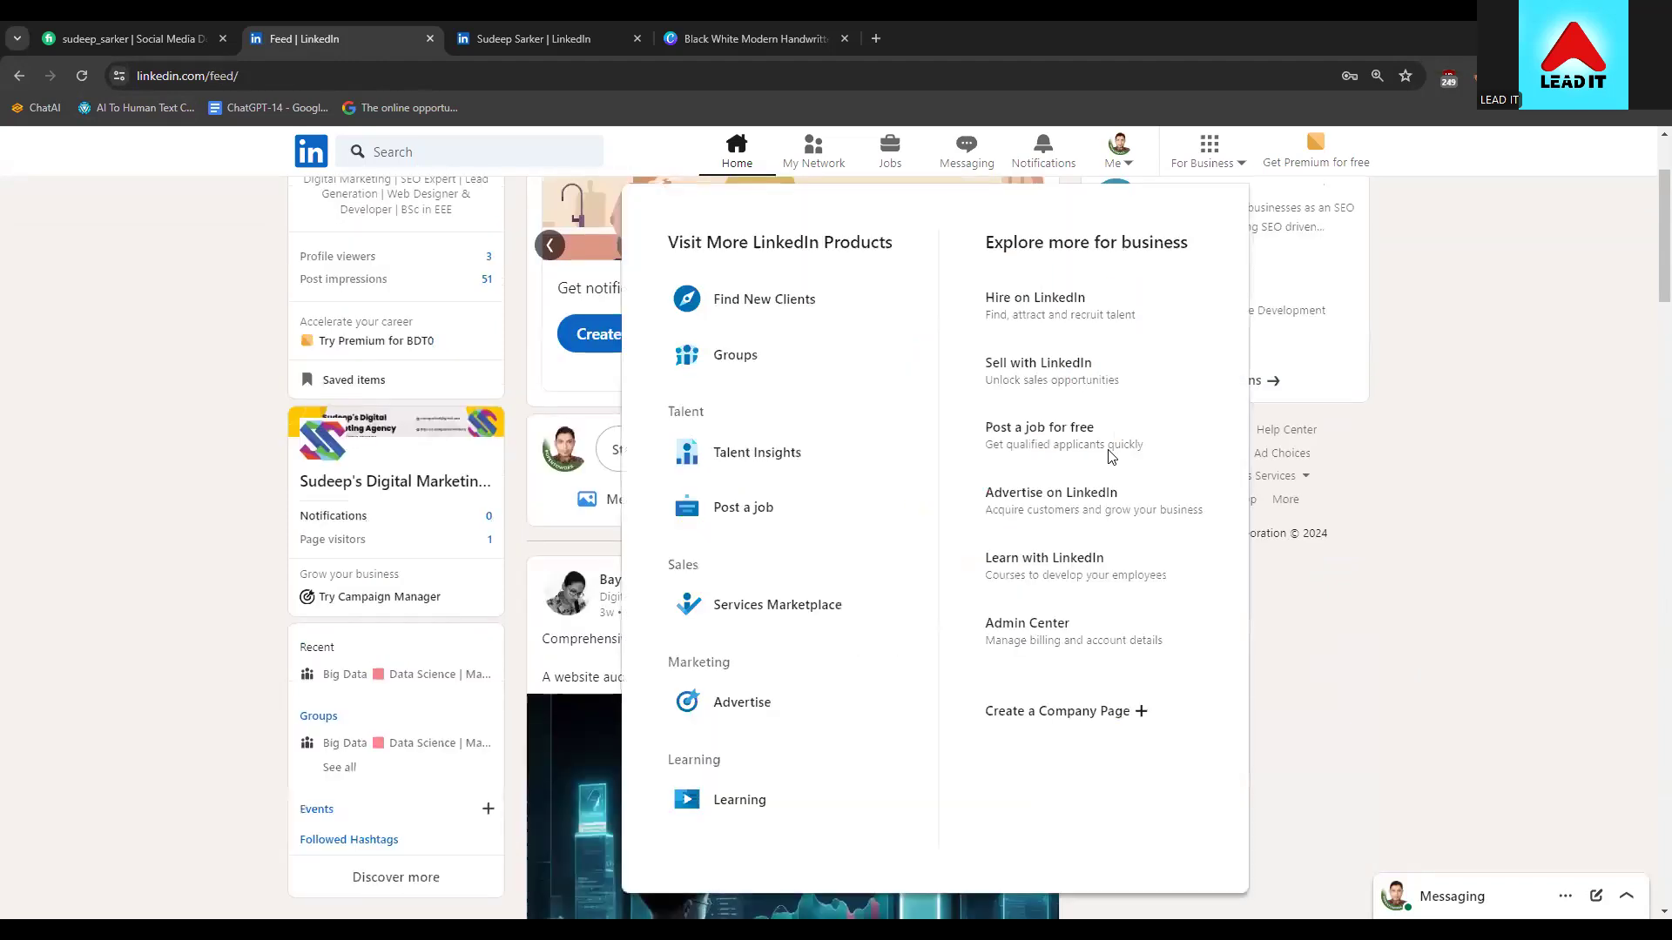
Start a new educational institution page and name it ldm-71
click(1060, 712)
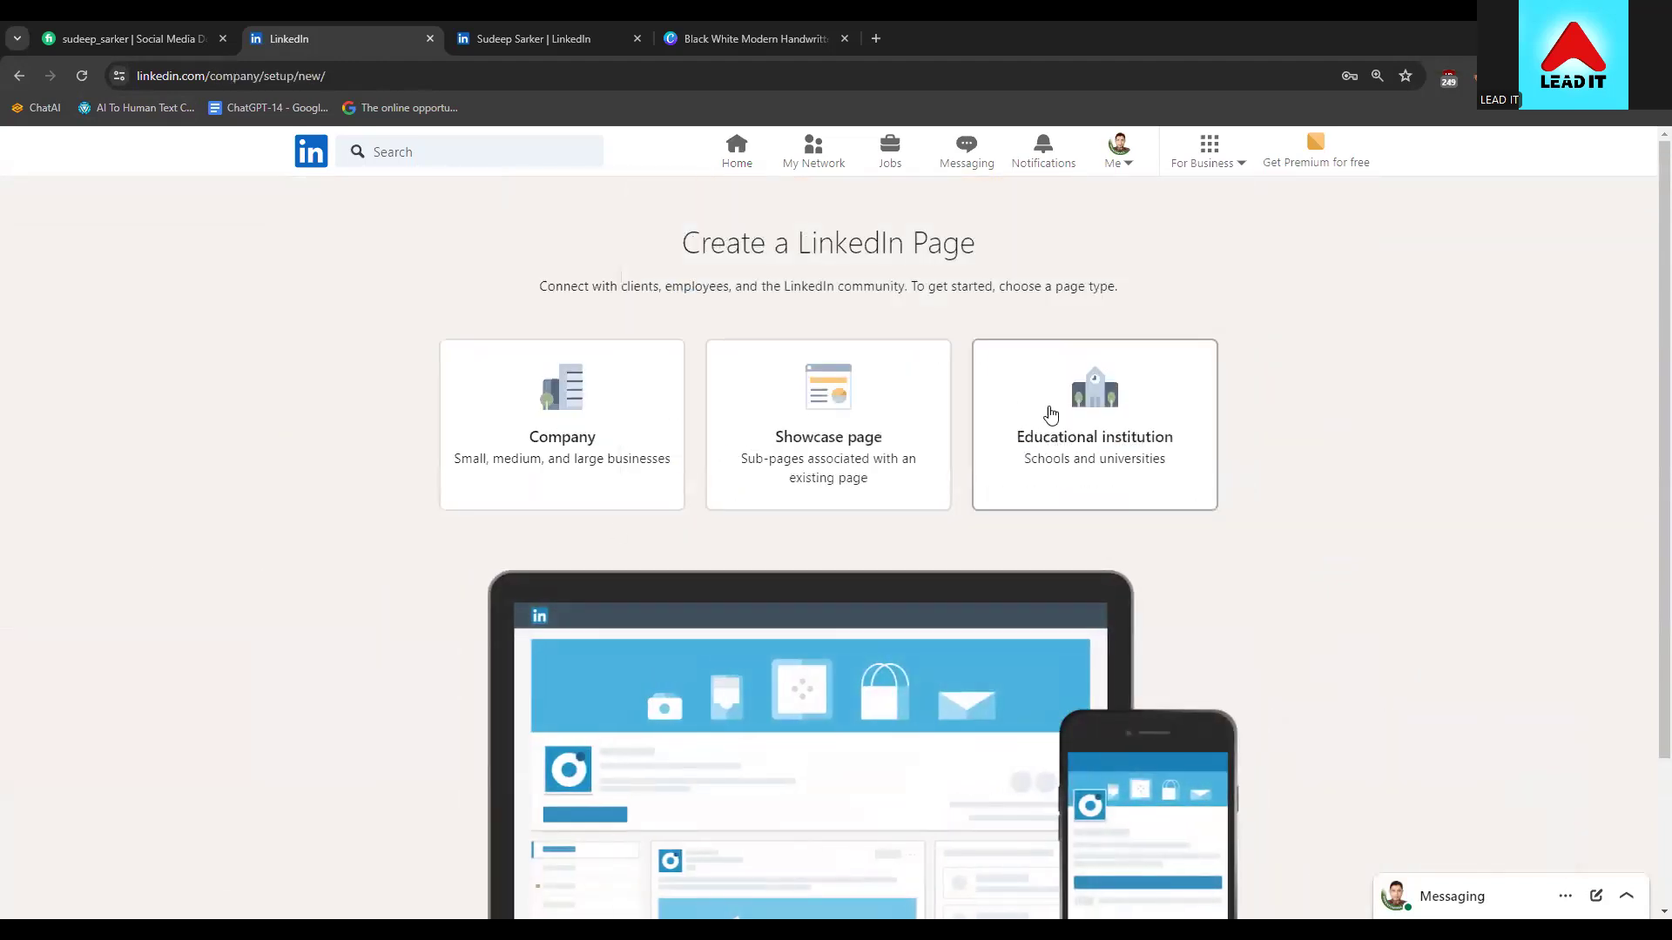
click(1052, 418)
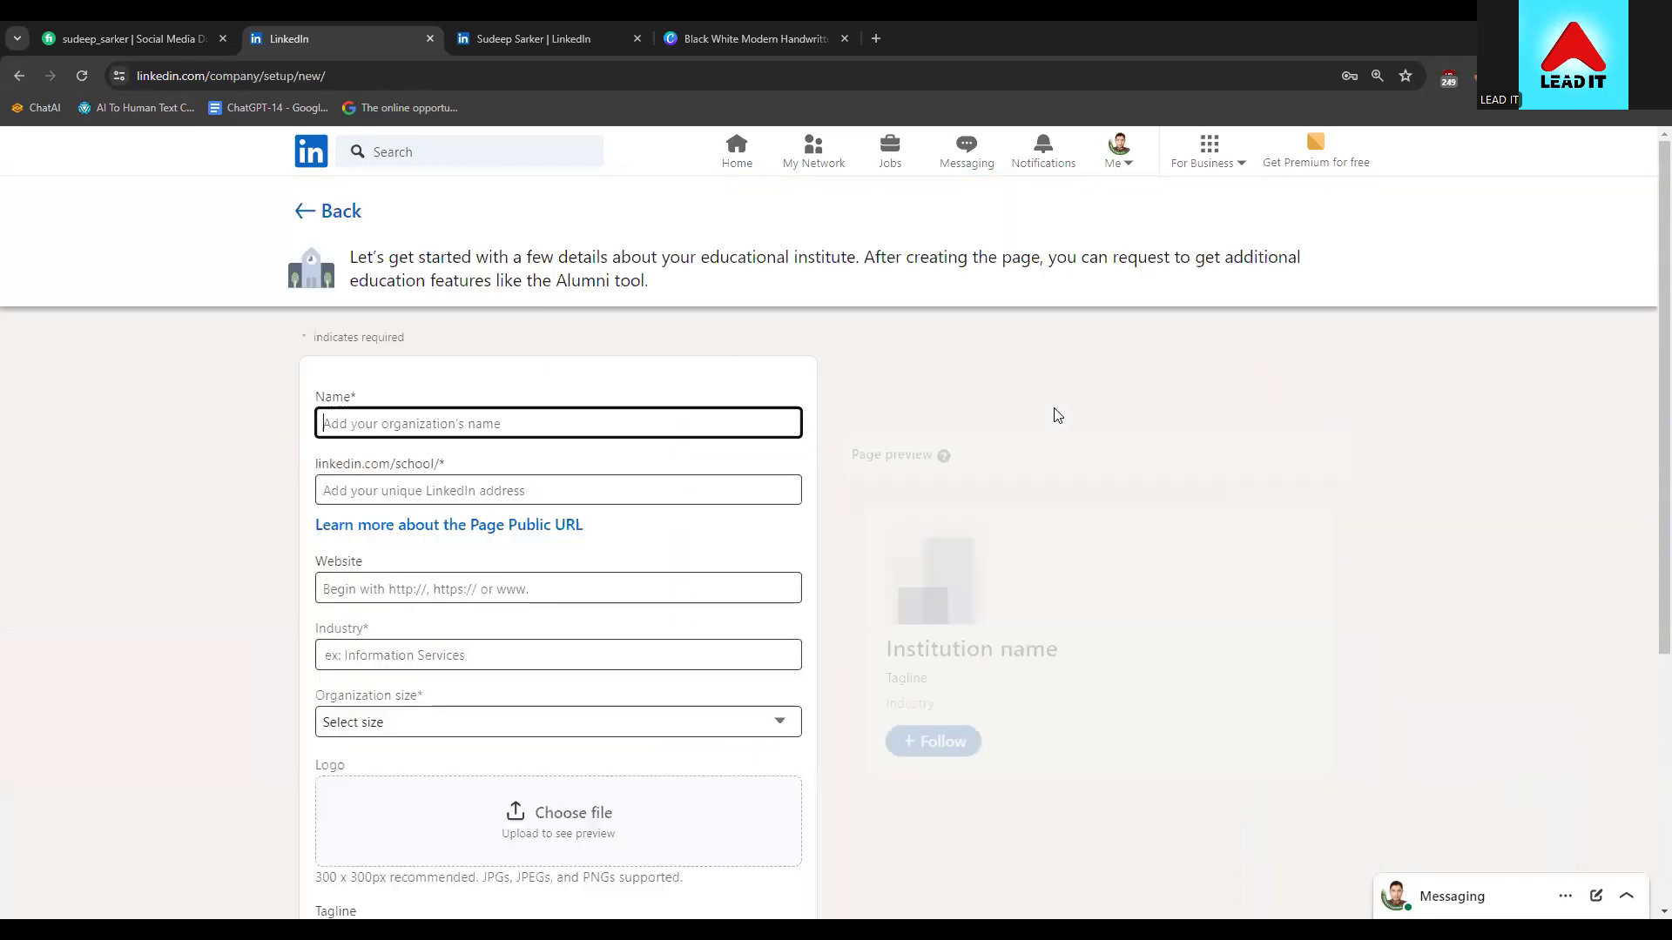
click(599, 413)
click(529, 469)
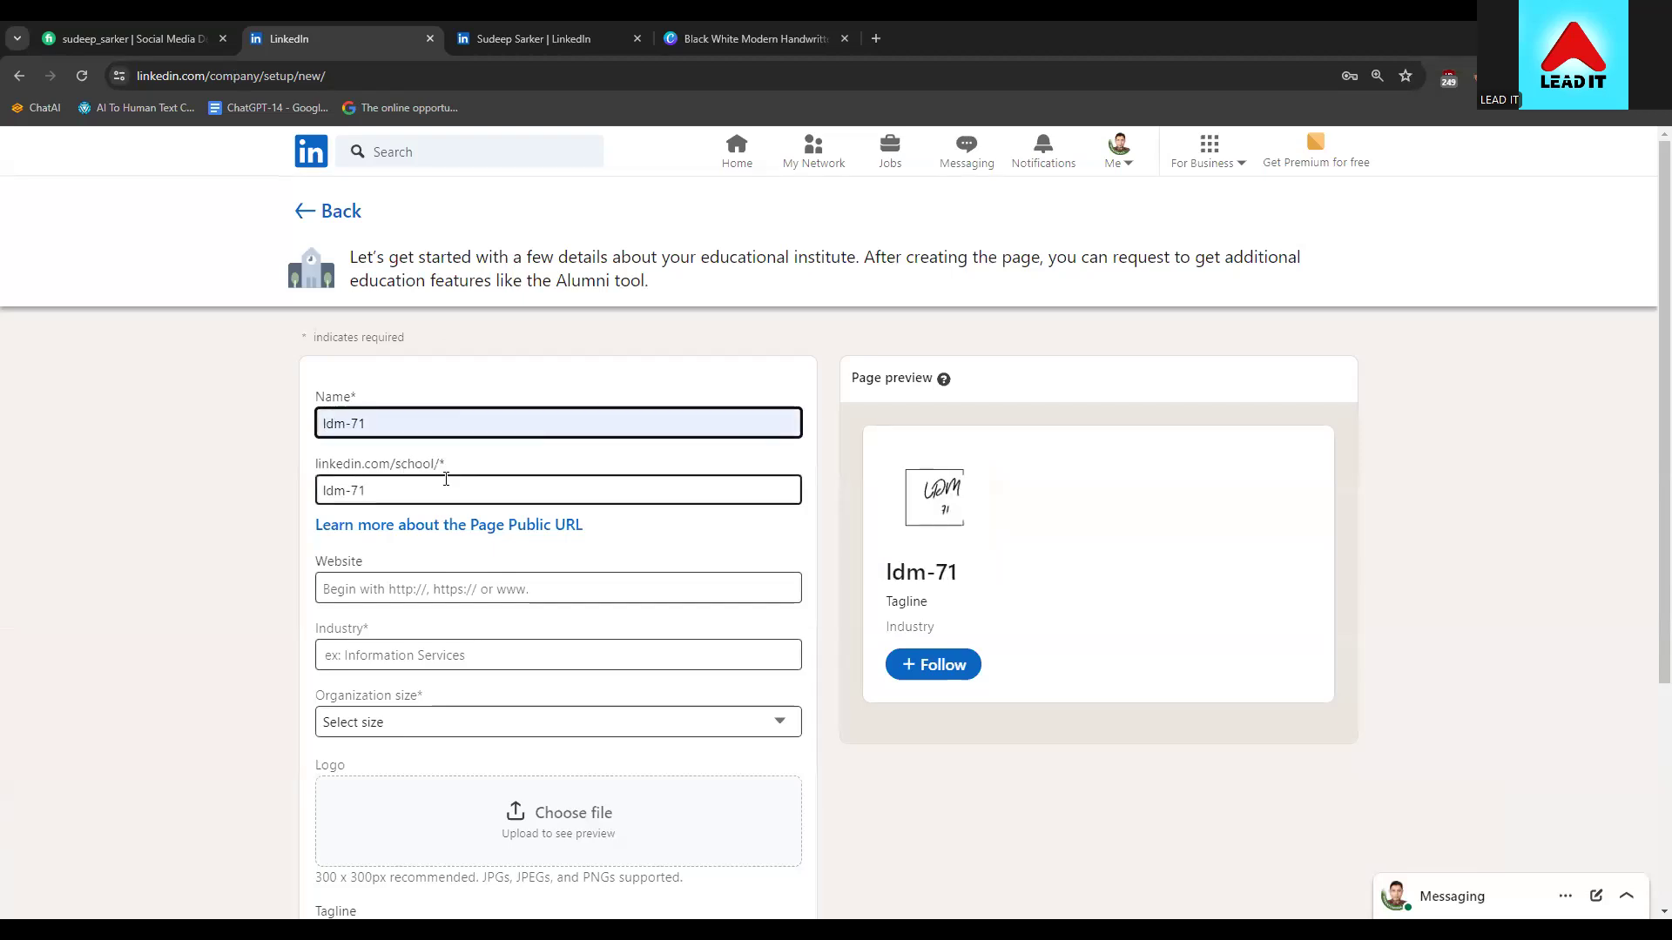
click(416, 581)
scroll(416, 599, down, 1)
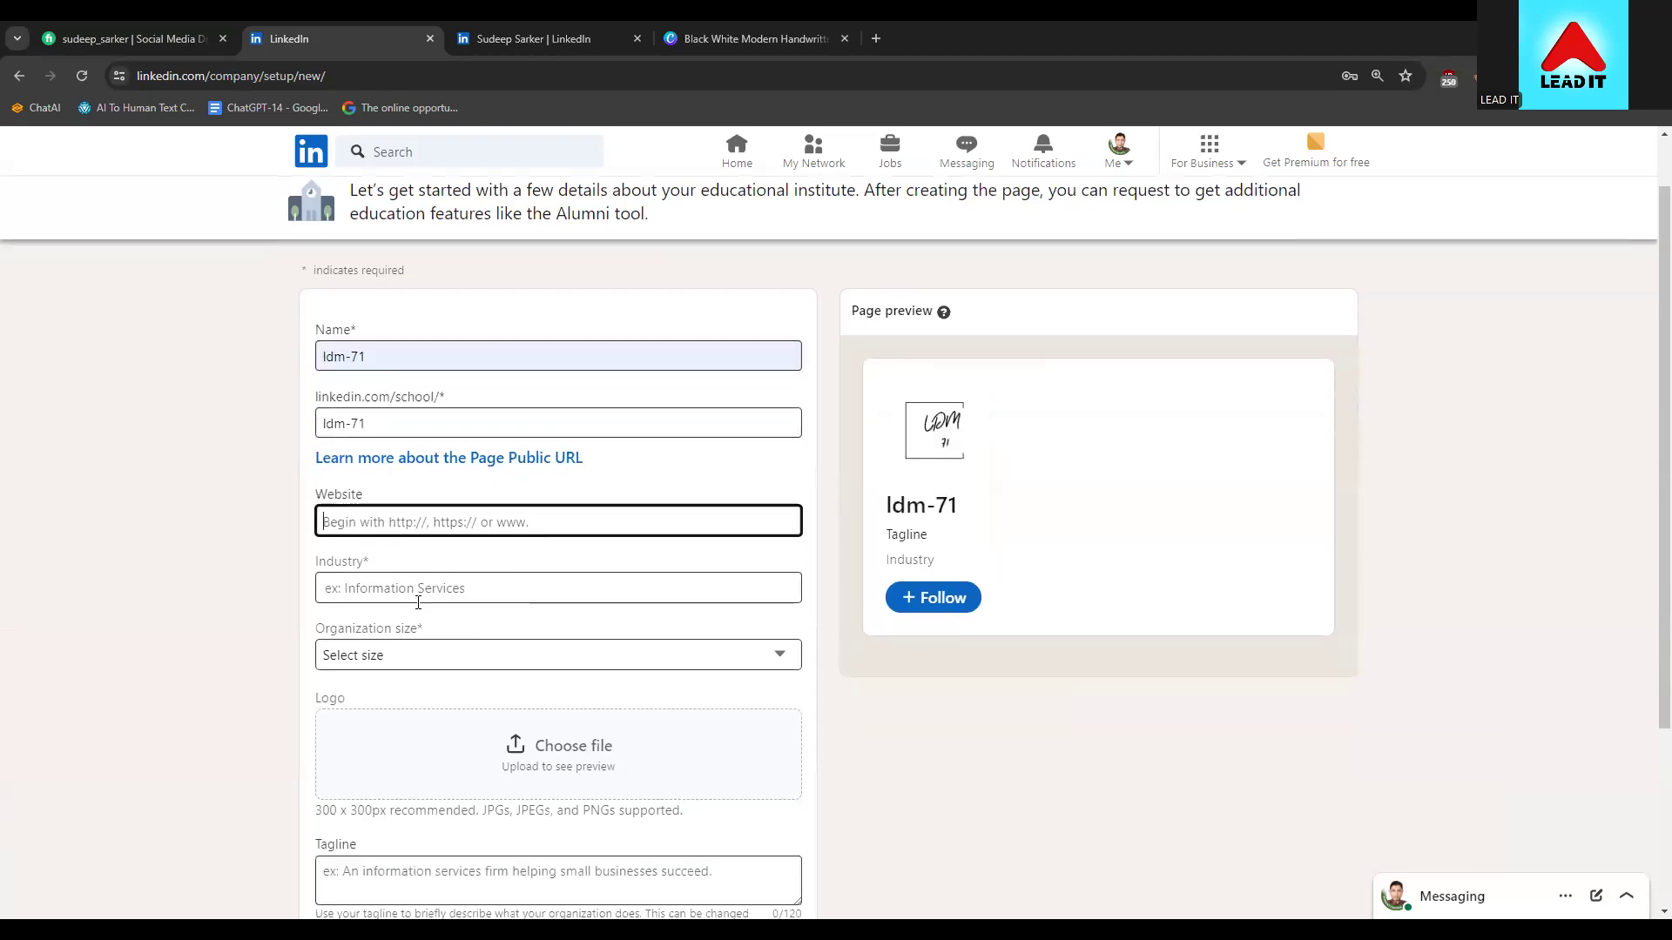
Set the industry to Technology, Information and Internet and size to 2–10 employees
click(432, 578)
click(455, 608)
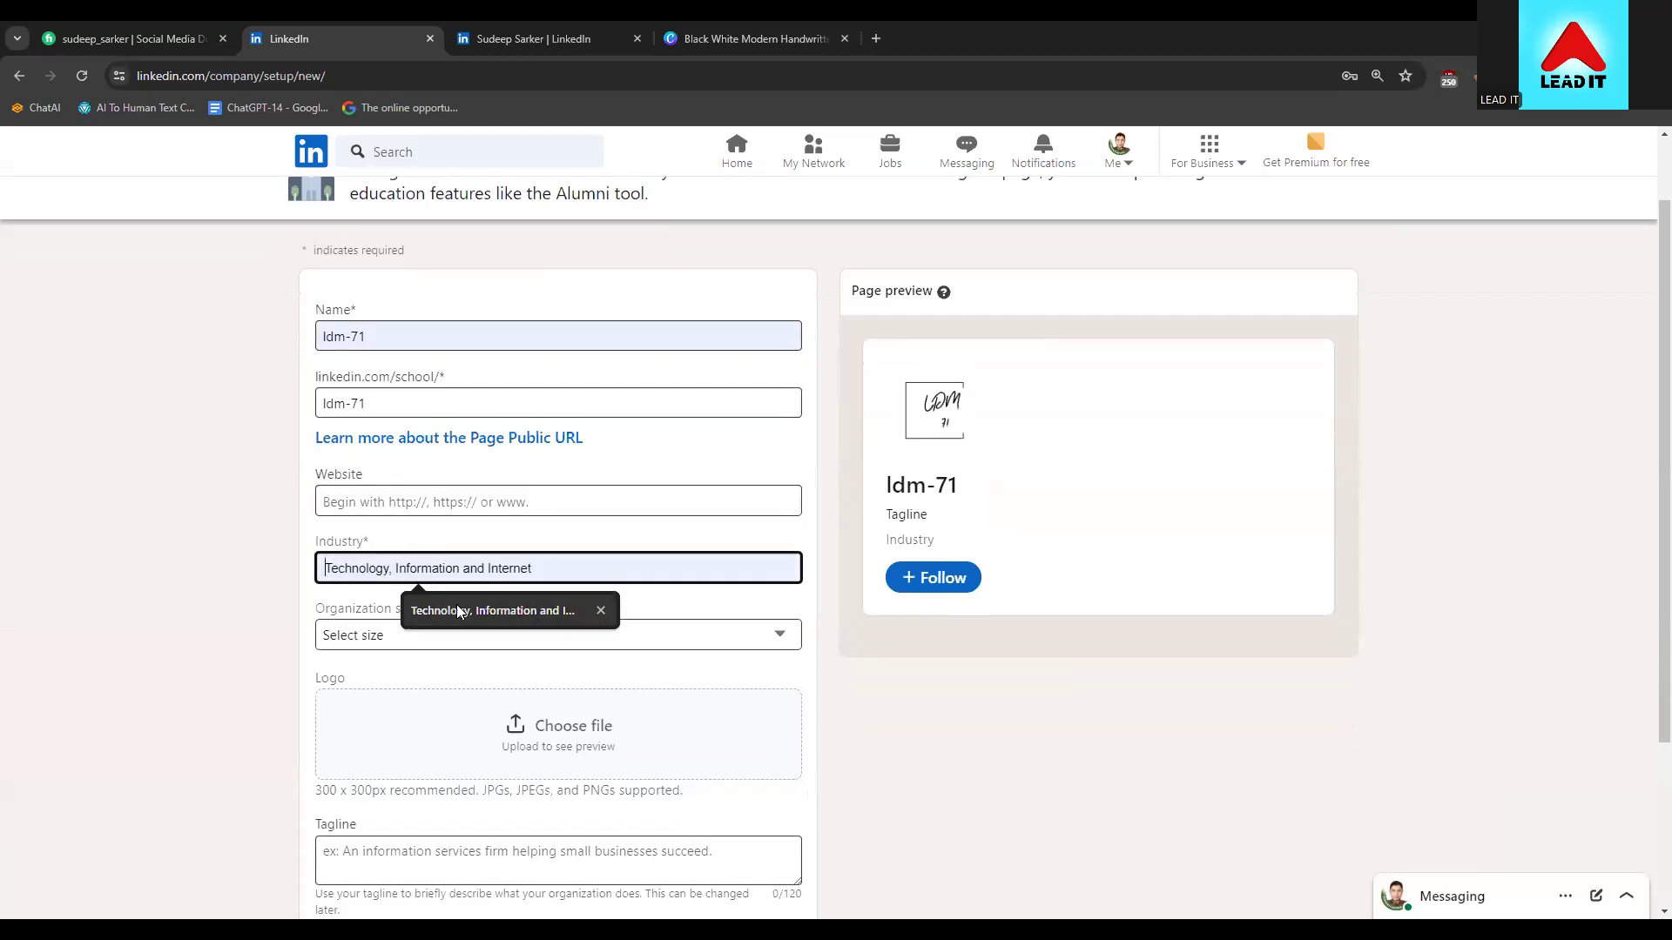
click(331, 641)
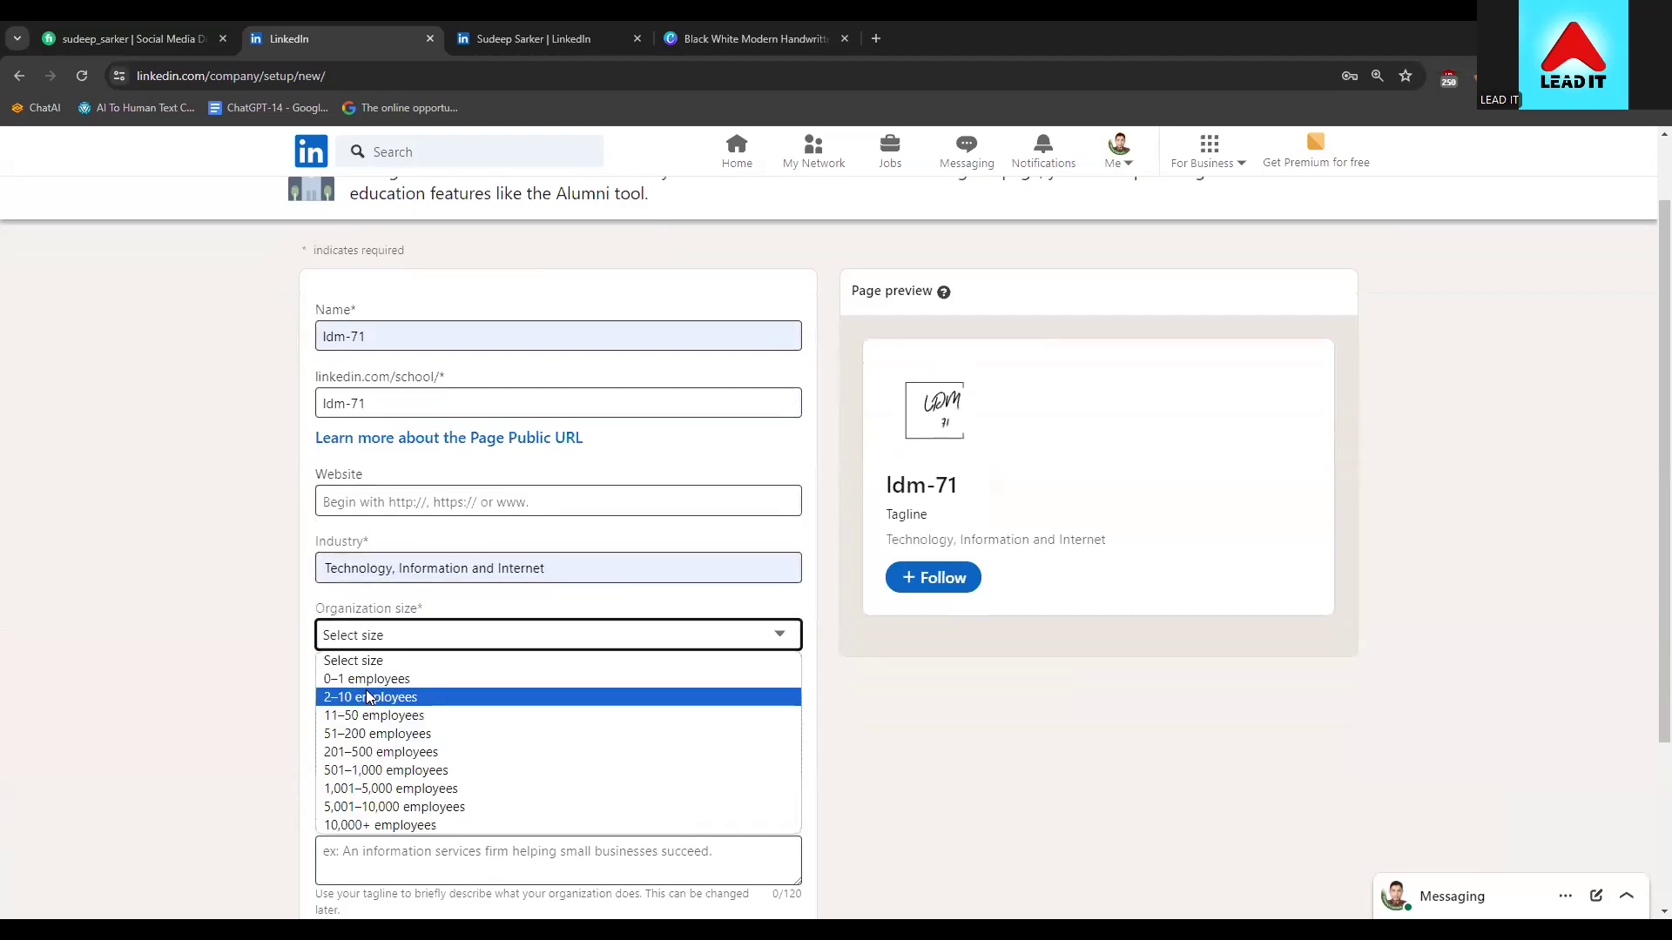
click(366, 697)
Upload the handwritten square logo image as the page logo
scroll(548, 540, down, 3)
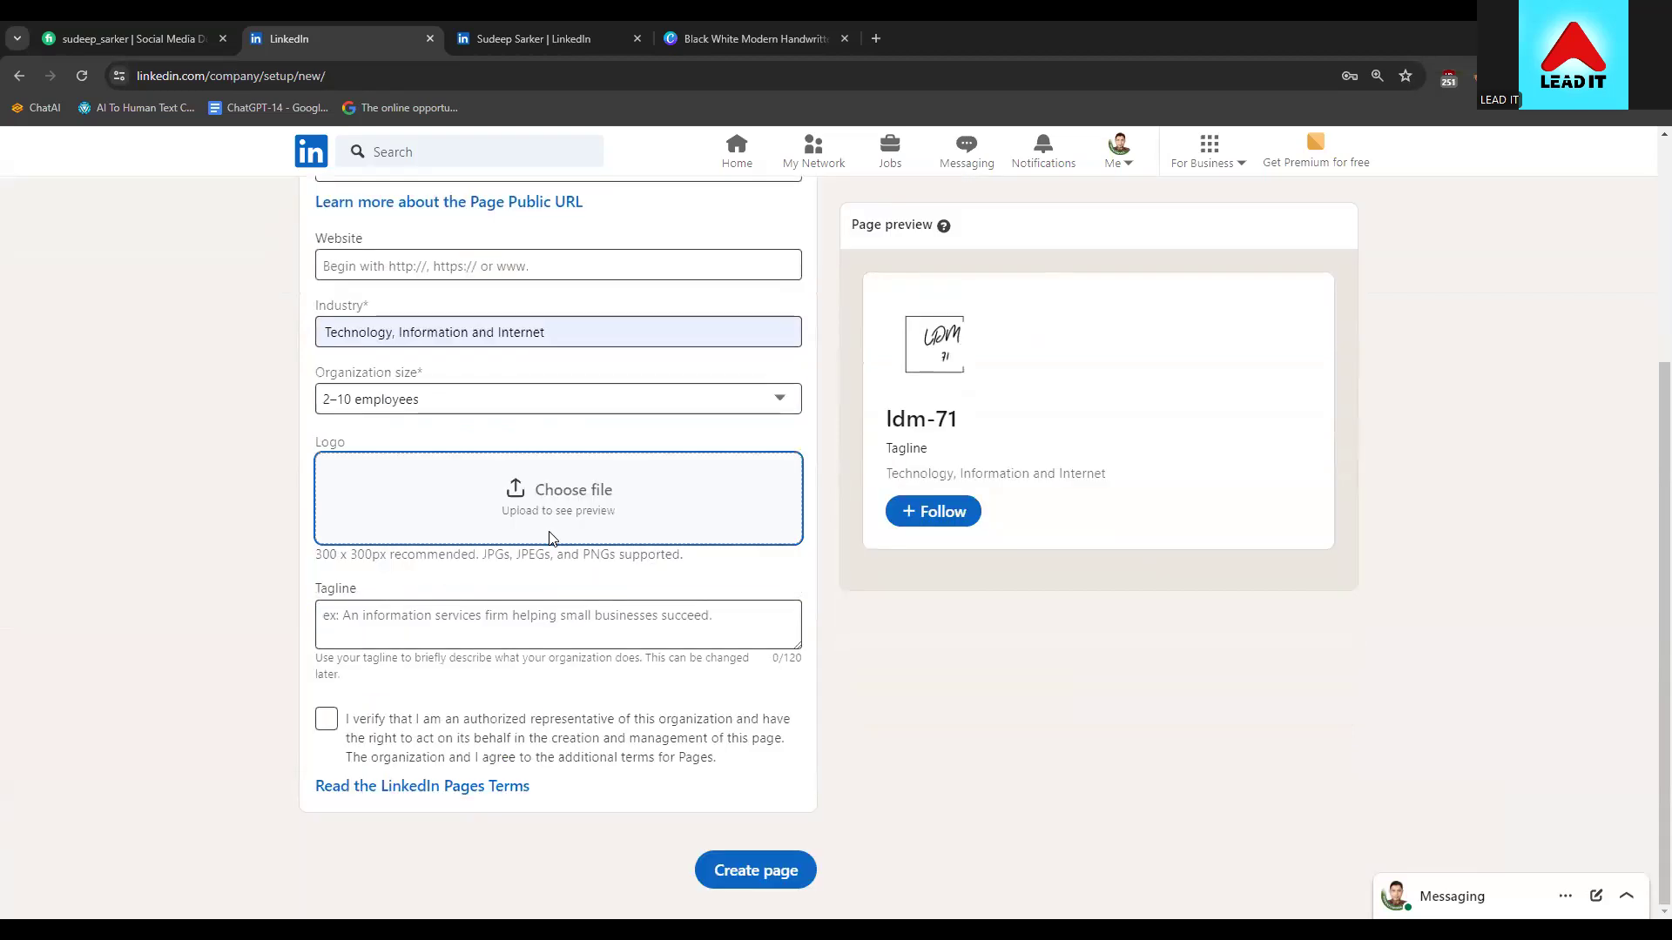
click(548, 538)
click(299, 371)
key(Return)
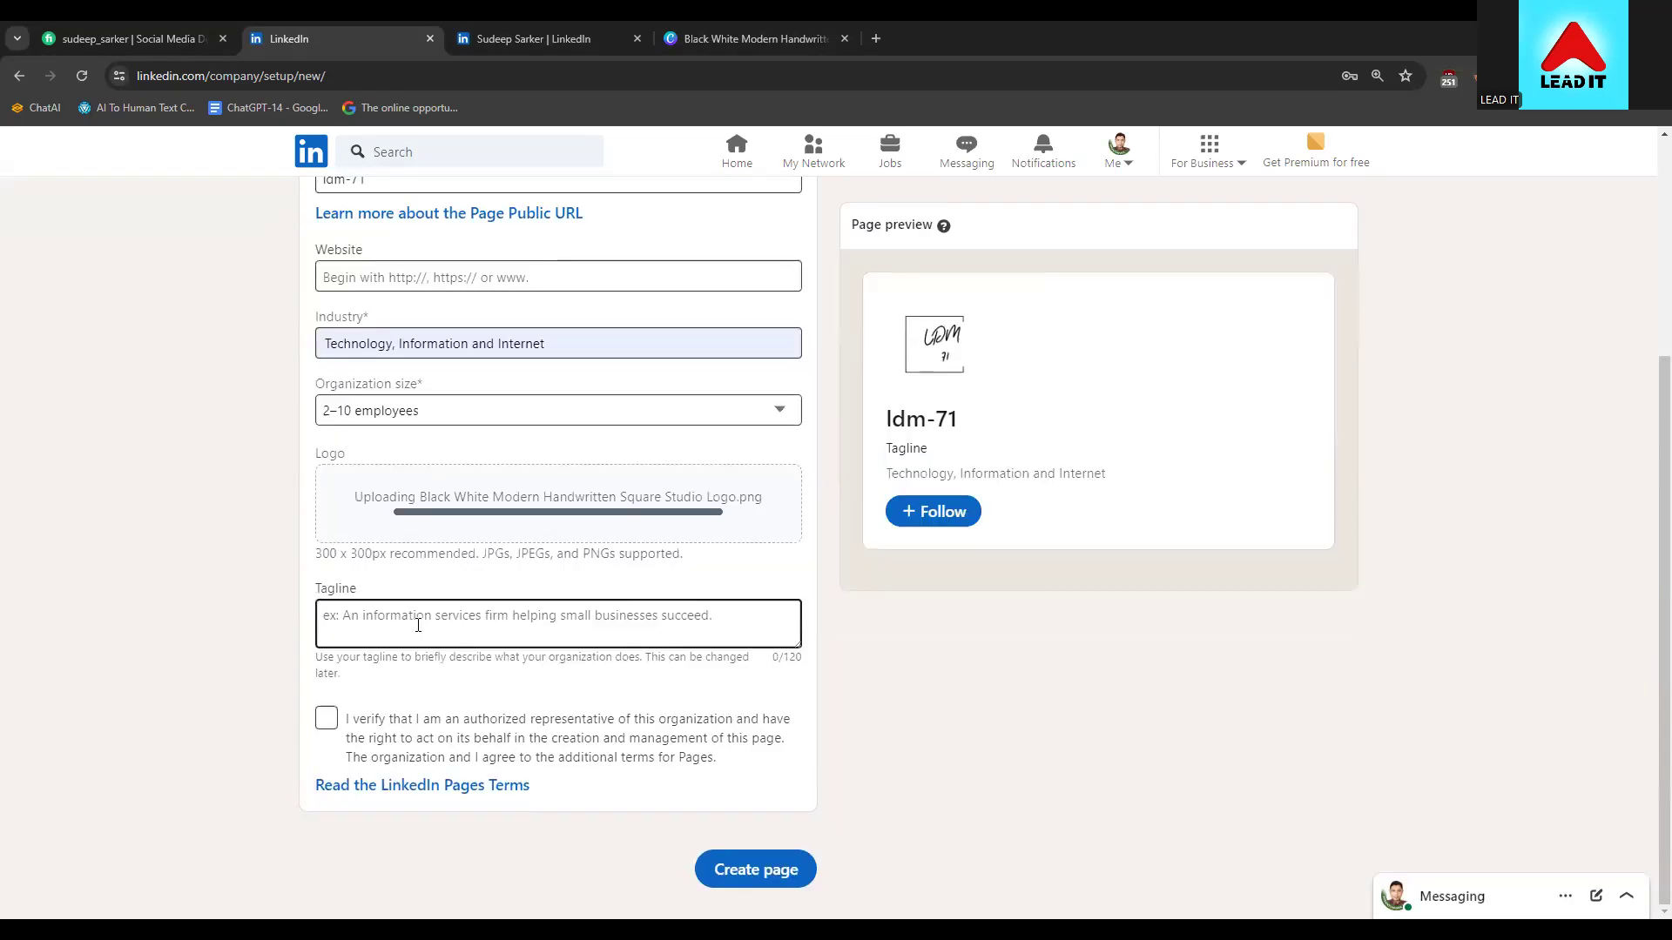
click(427, 614)
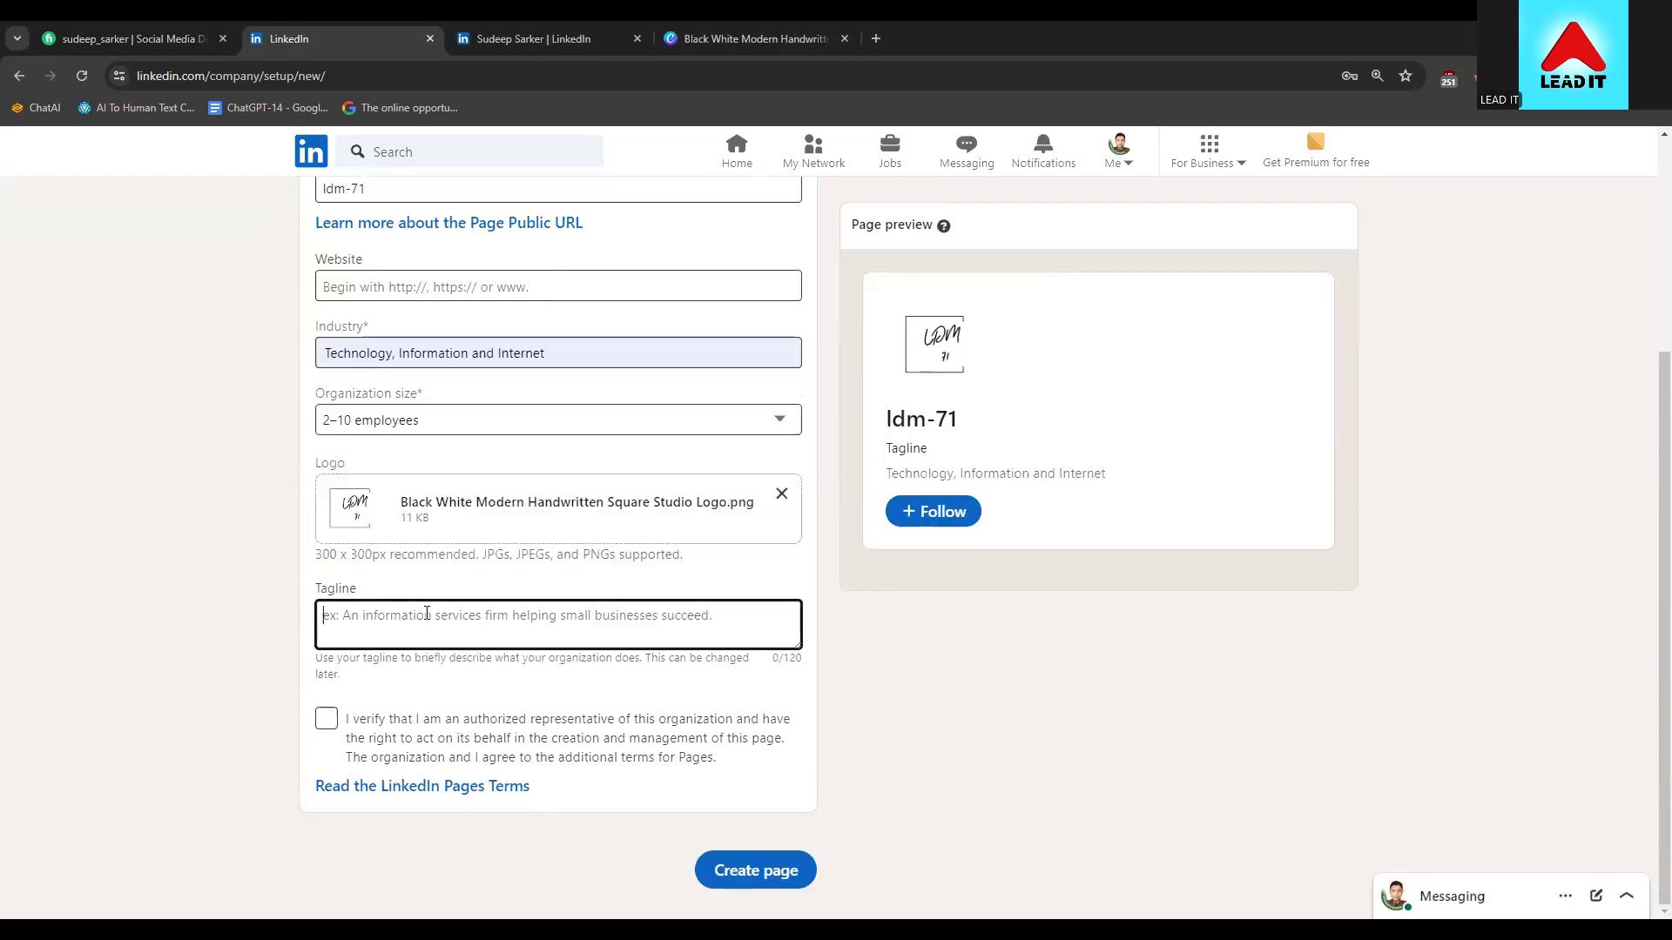
Enter the tagline 'Enlighten Freelancing', fixing the misspelling via spelling suggestions
text(From)
key(BackSpace)
key(BackSpace)
key(BackSpace)
text(Enlighing )
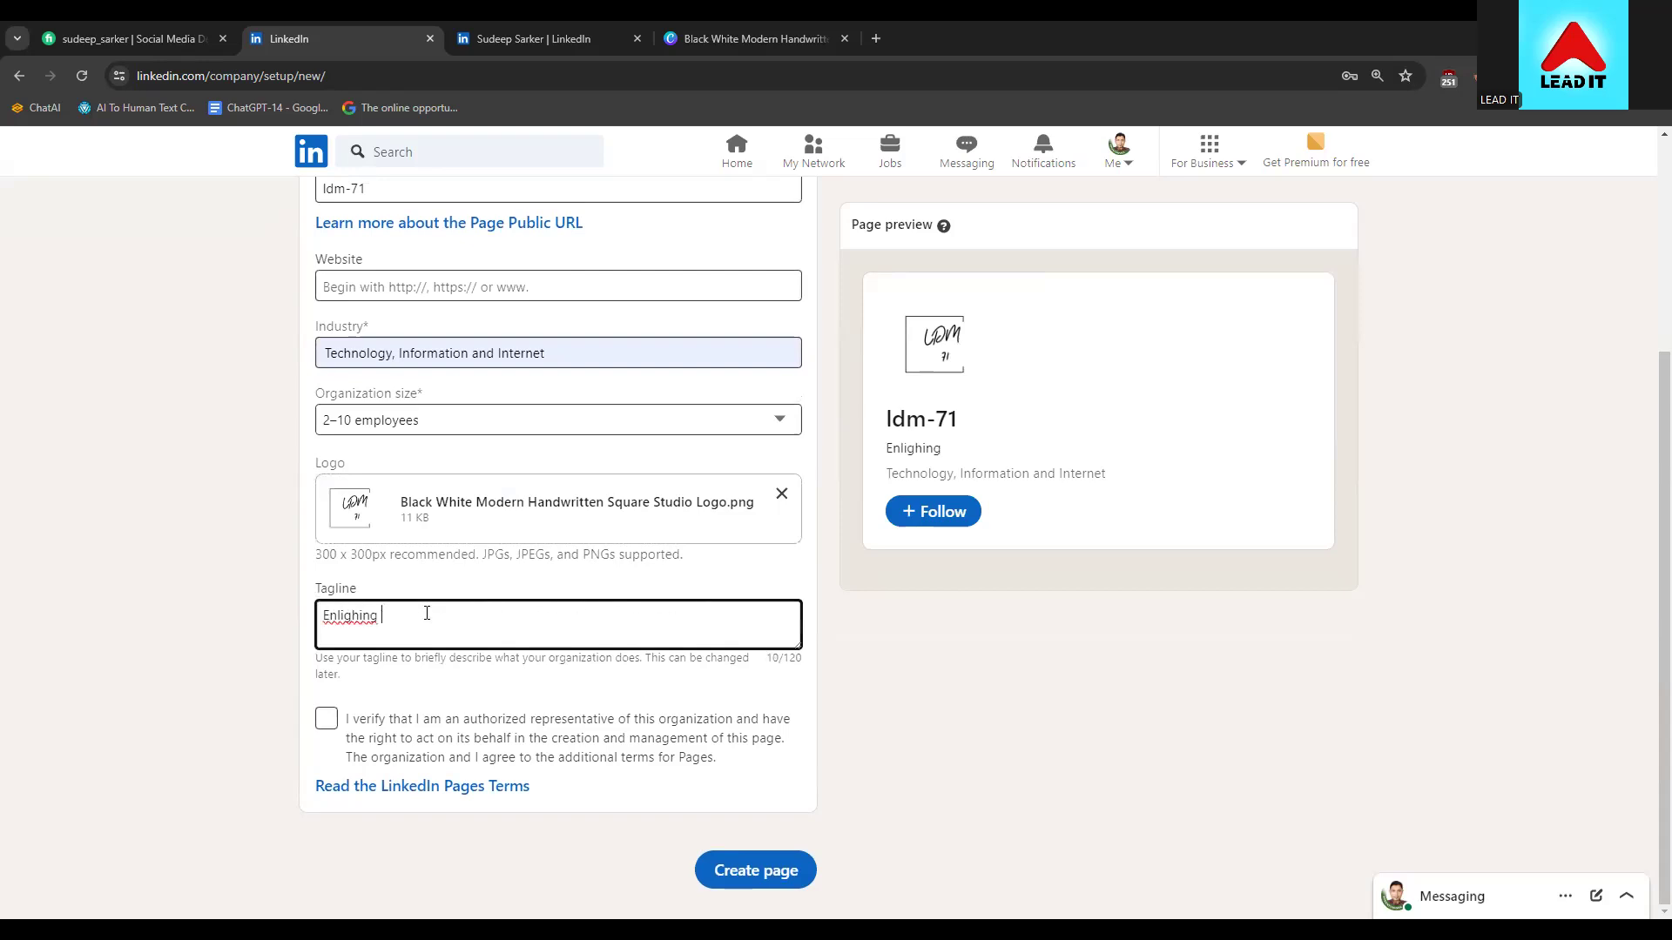
text(Freelancing)
right_click(373, 626)
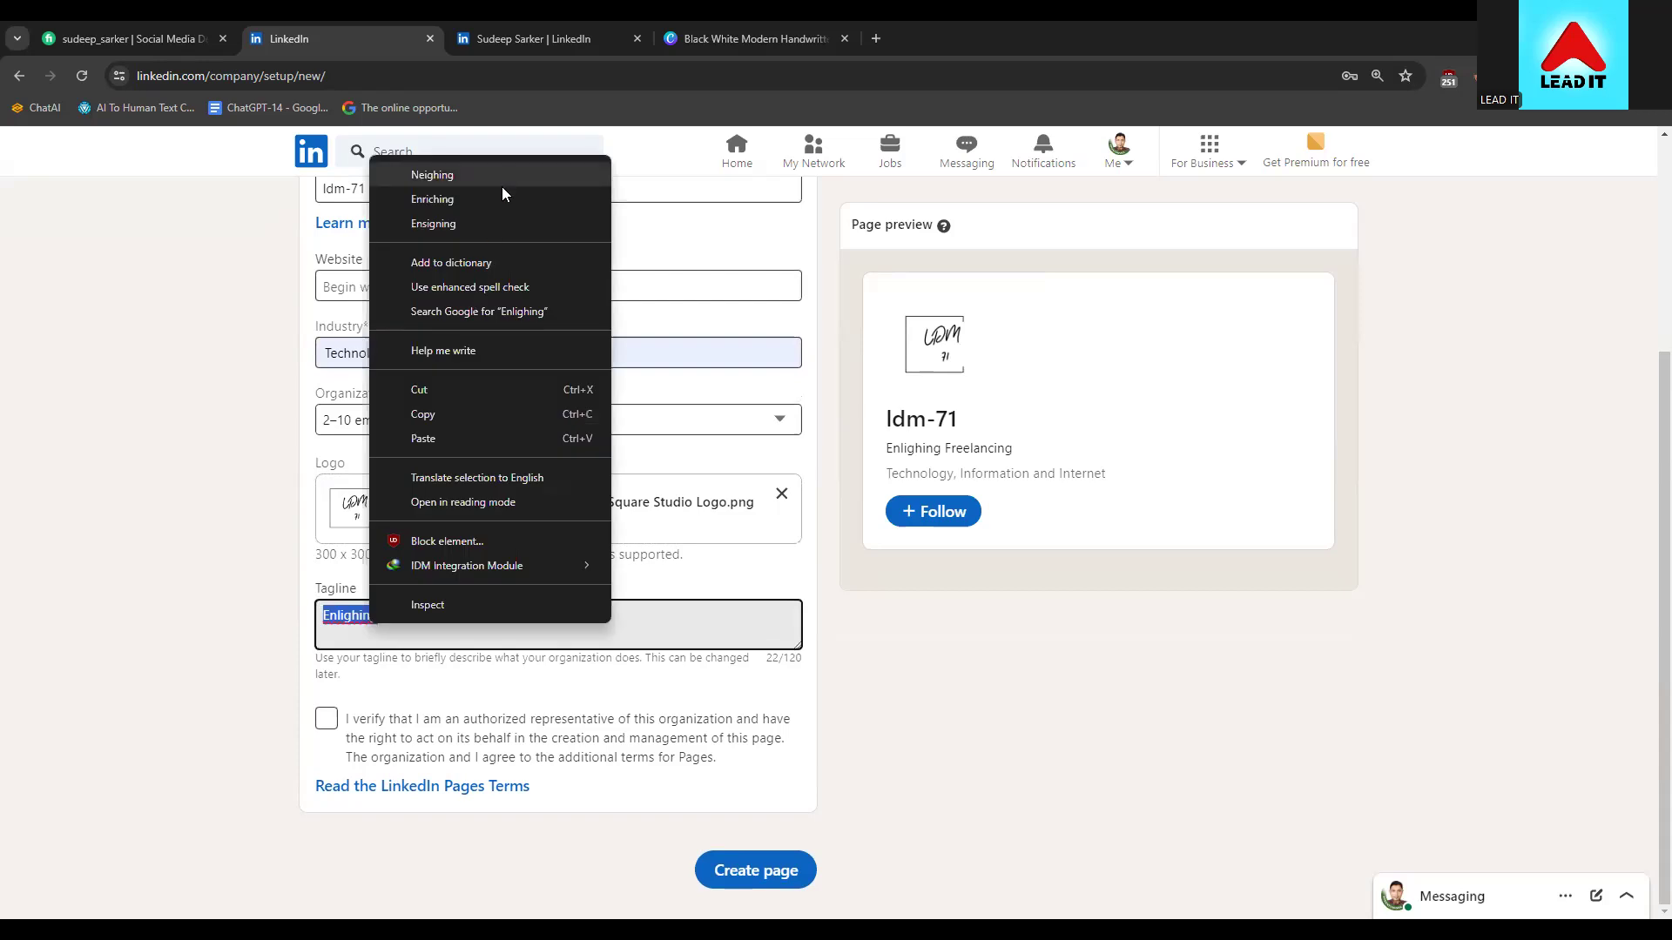
key(Escape)
click(381, 615)
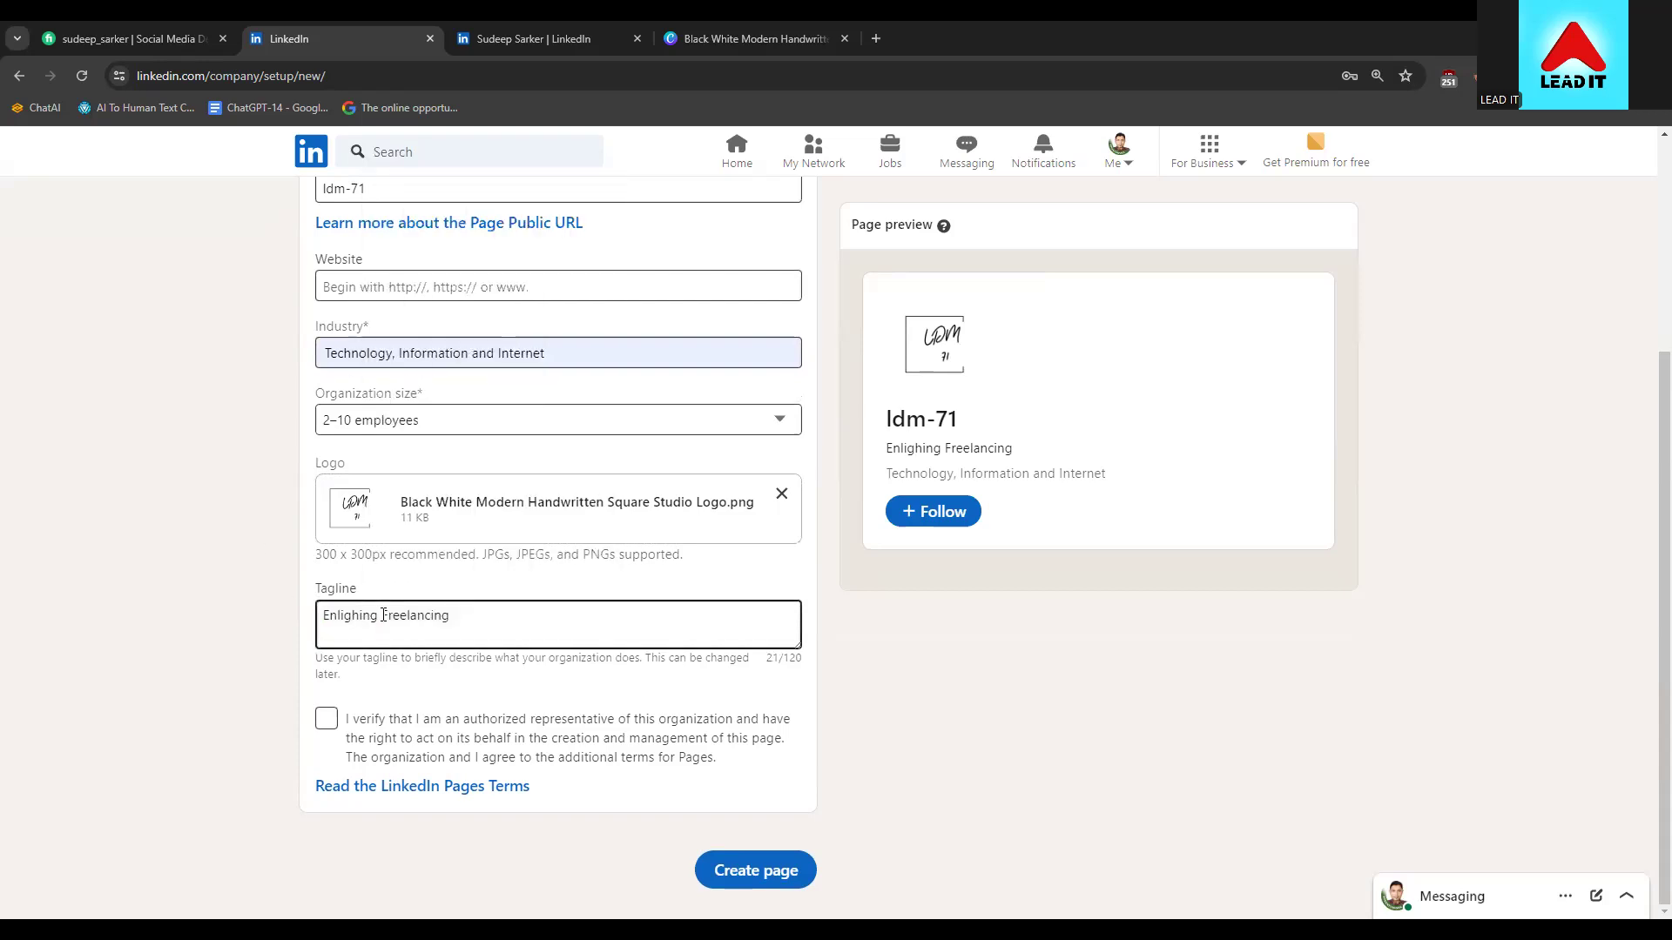
key(BackSpace)
key(BackSpace)
key(BackSpace)
key(BackSpace)
key(BackSpace)
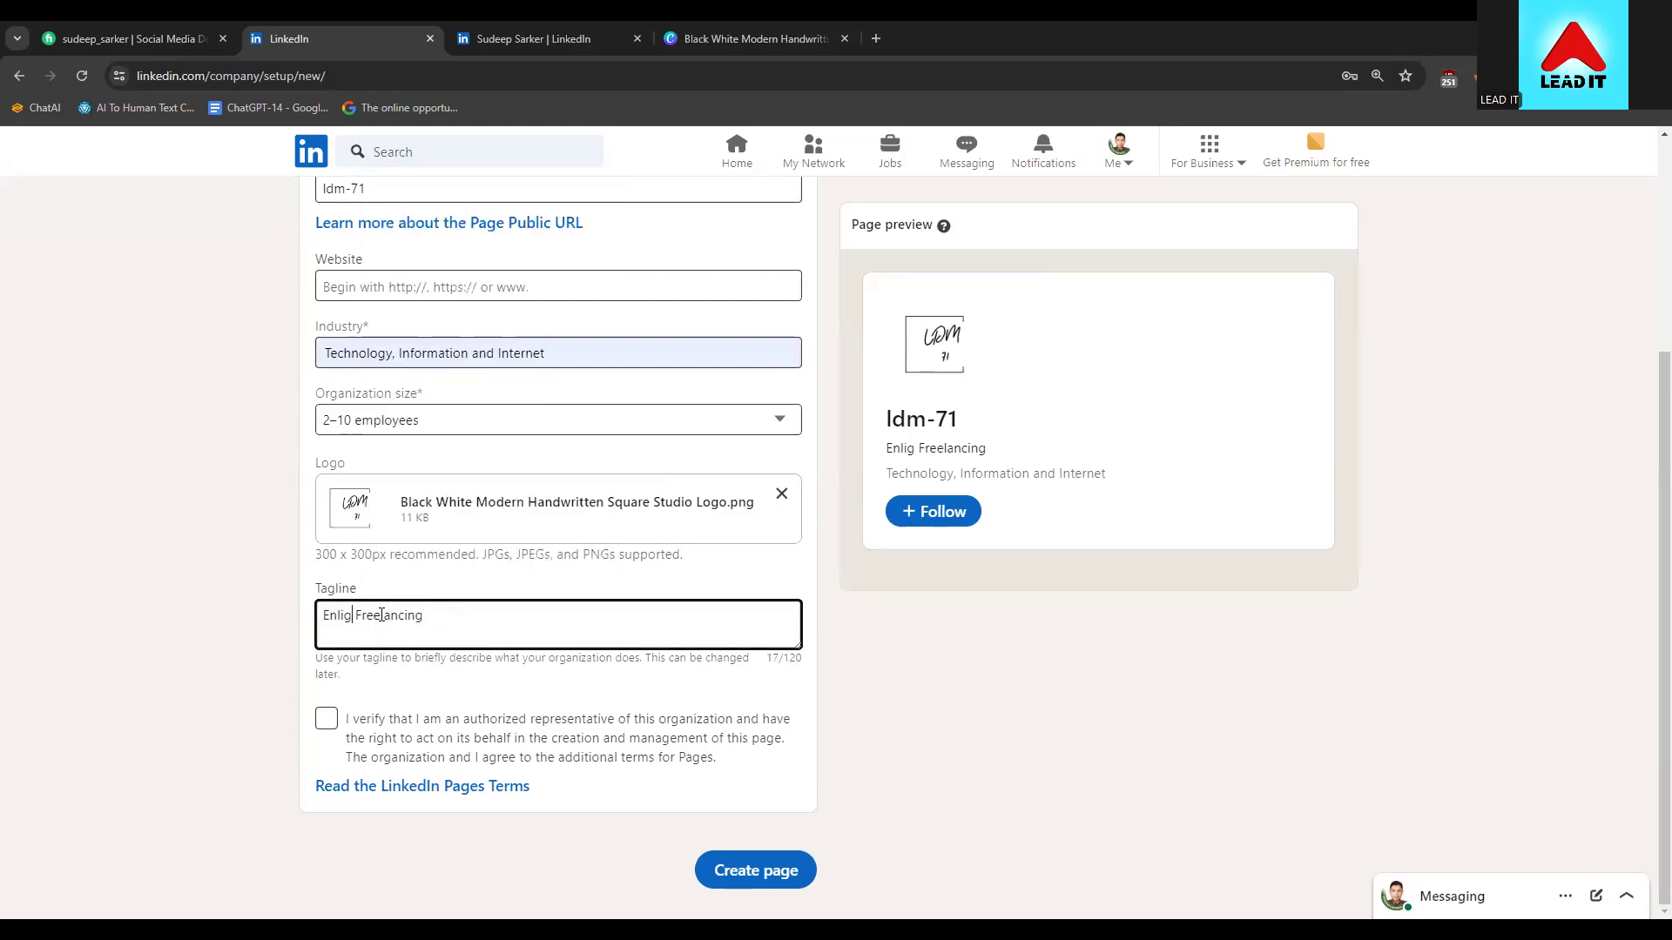
text(ght)
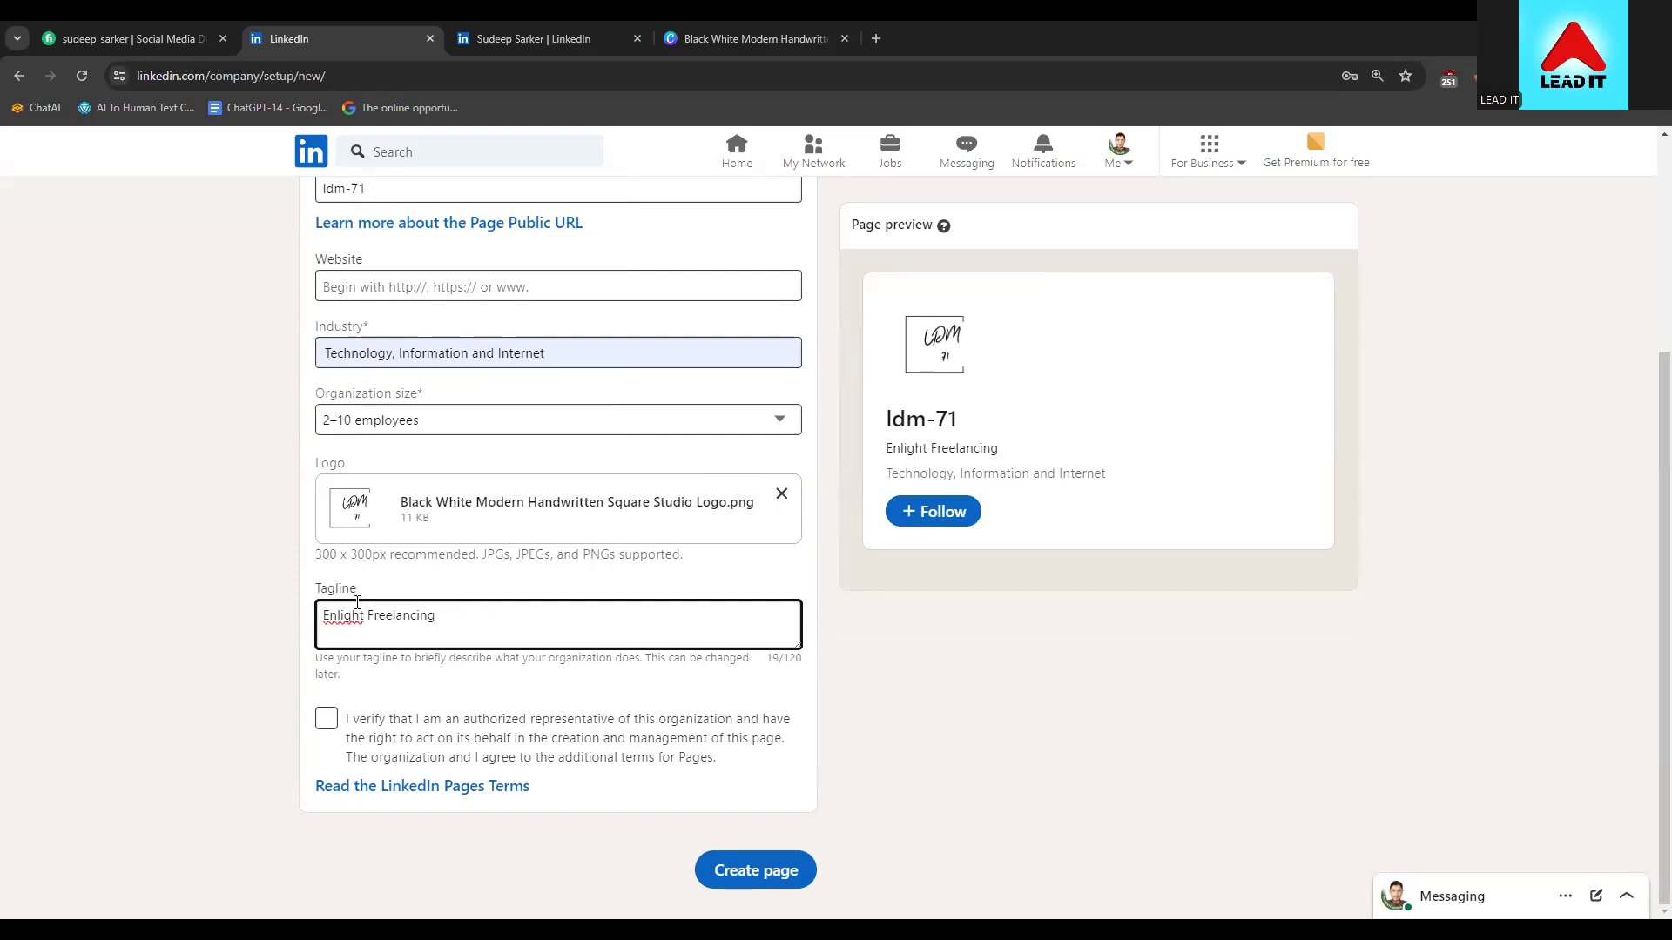
right_click(356, 602)
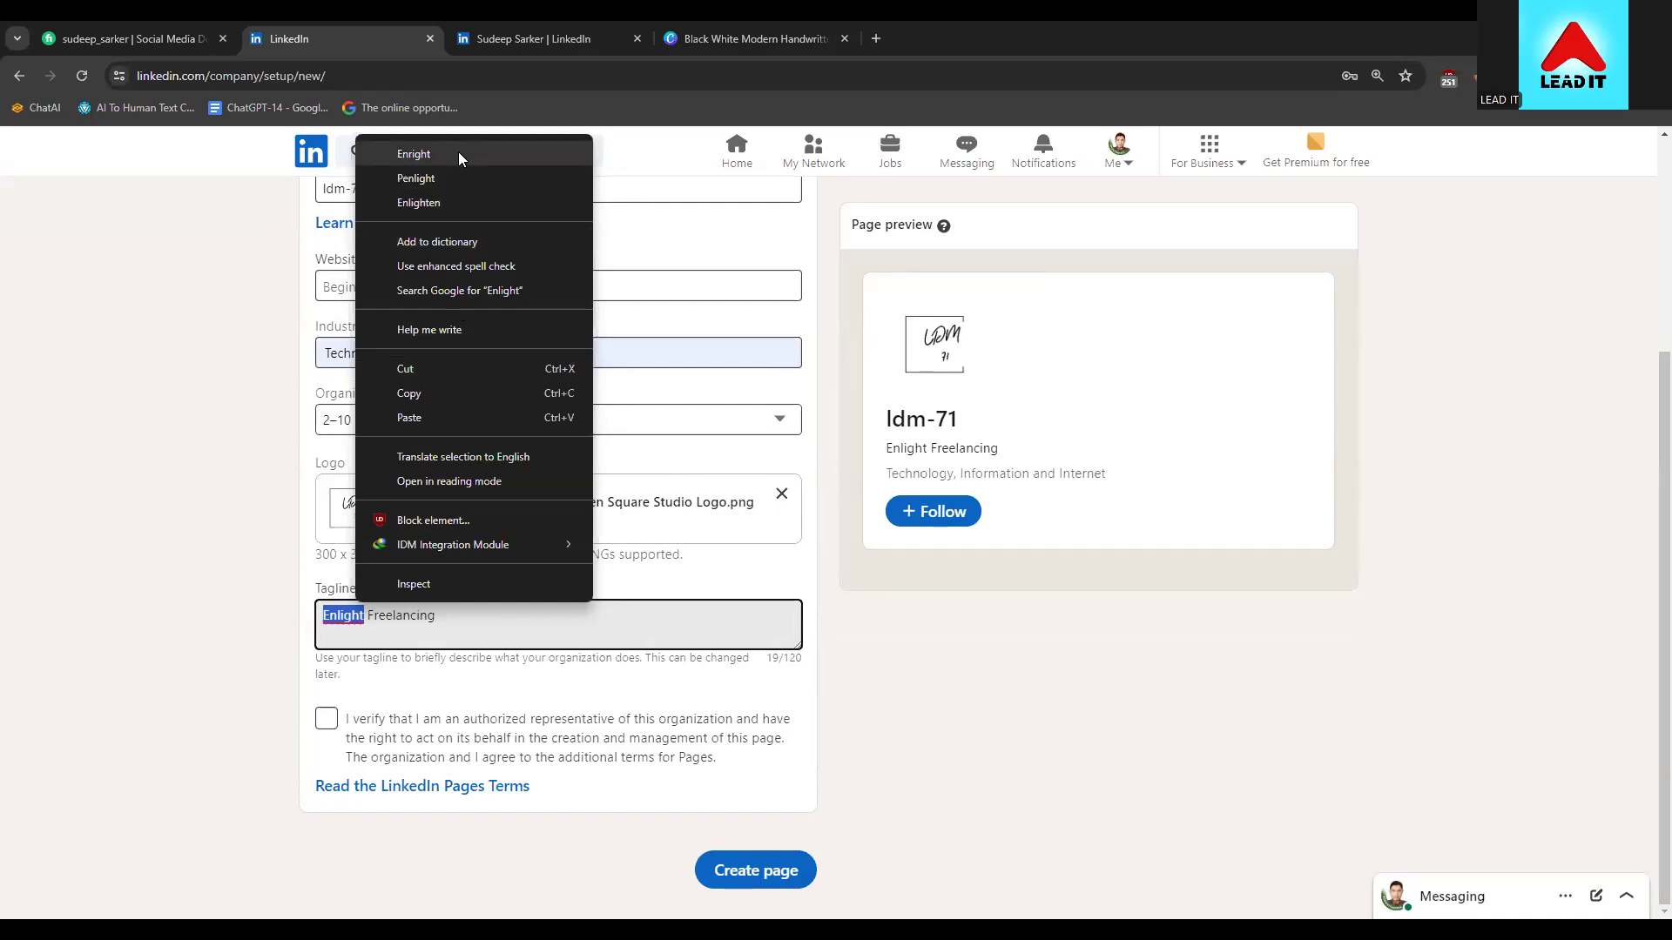
click(451, 201)
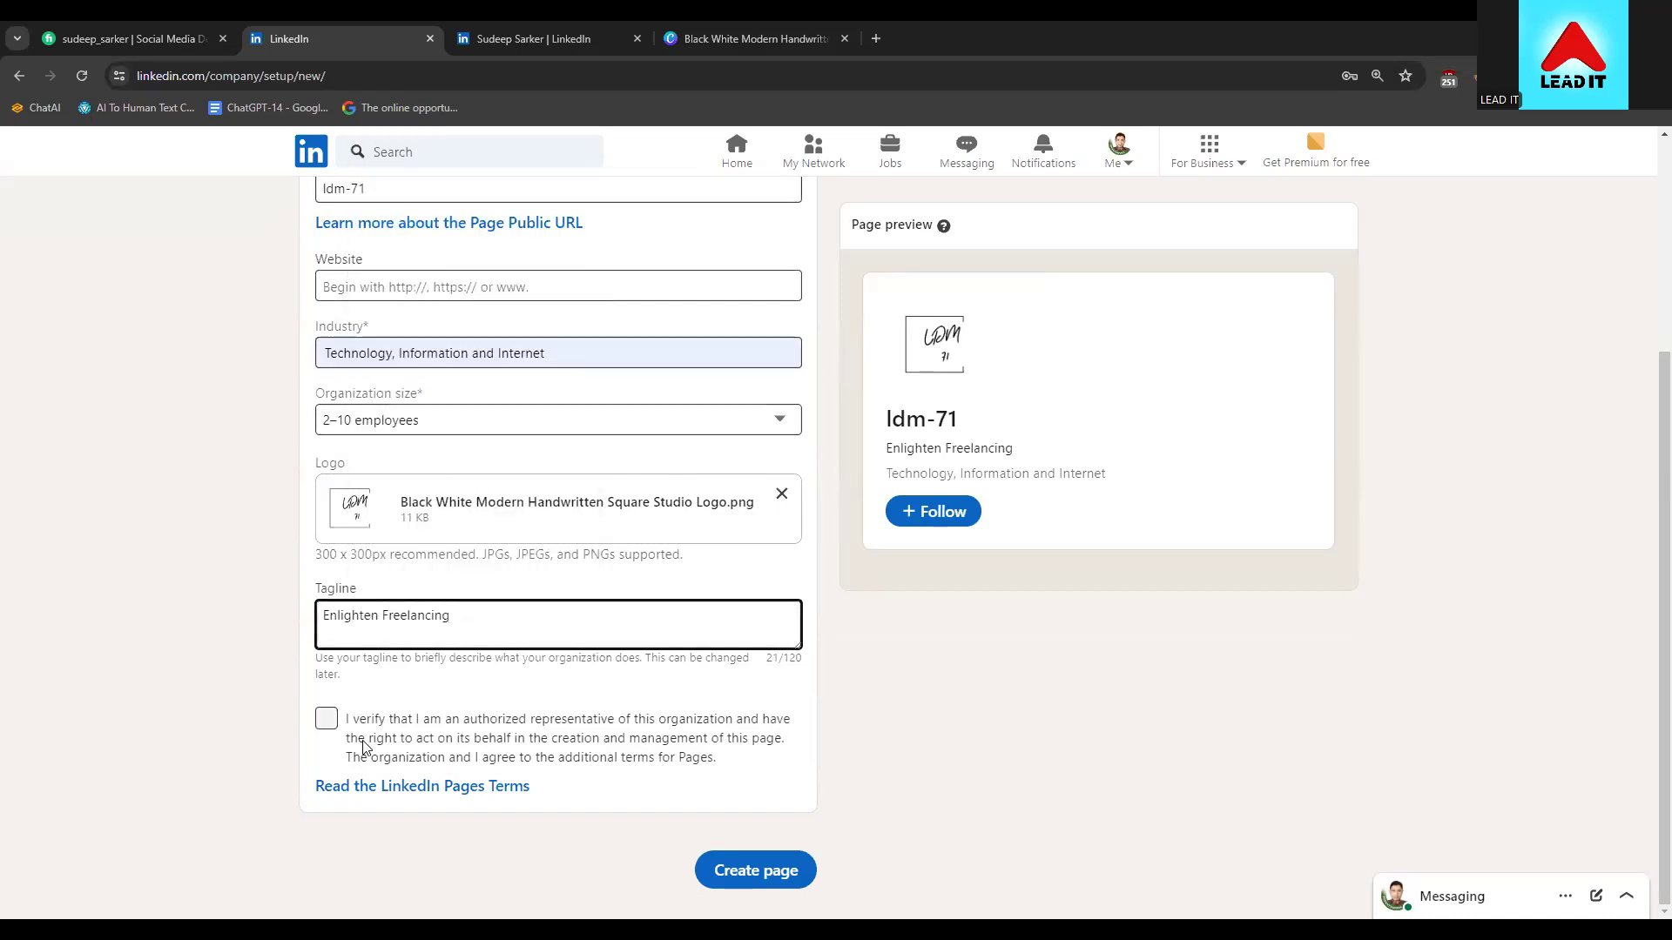
Confirm being an authorized representative, submit the Page, then open the existing ldm-71 Page
click(326, 719)
click(755, 870)
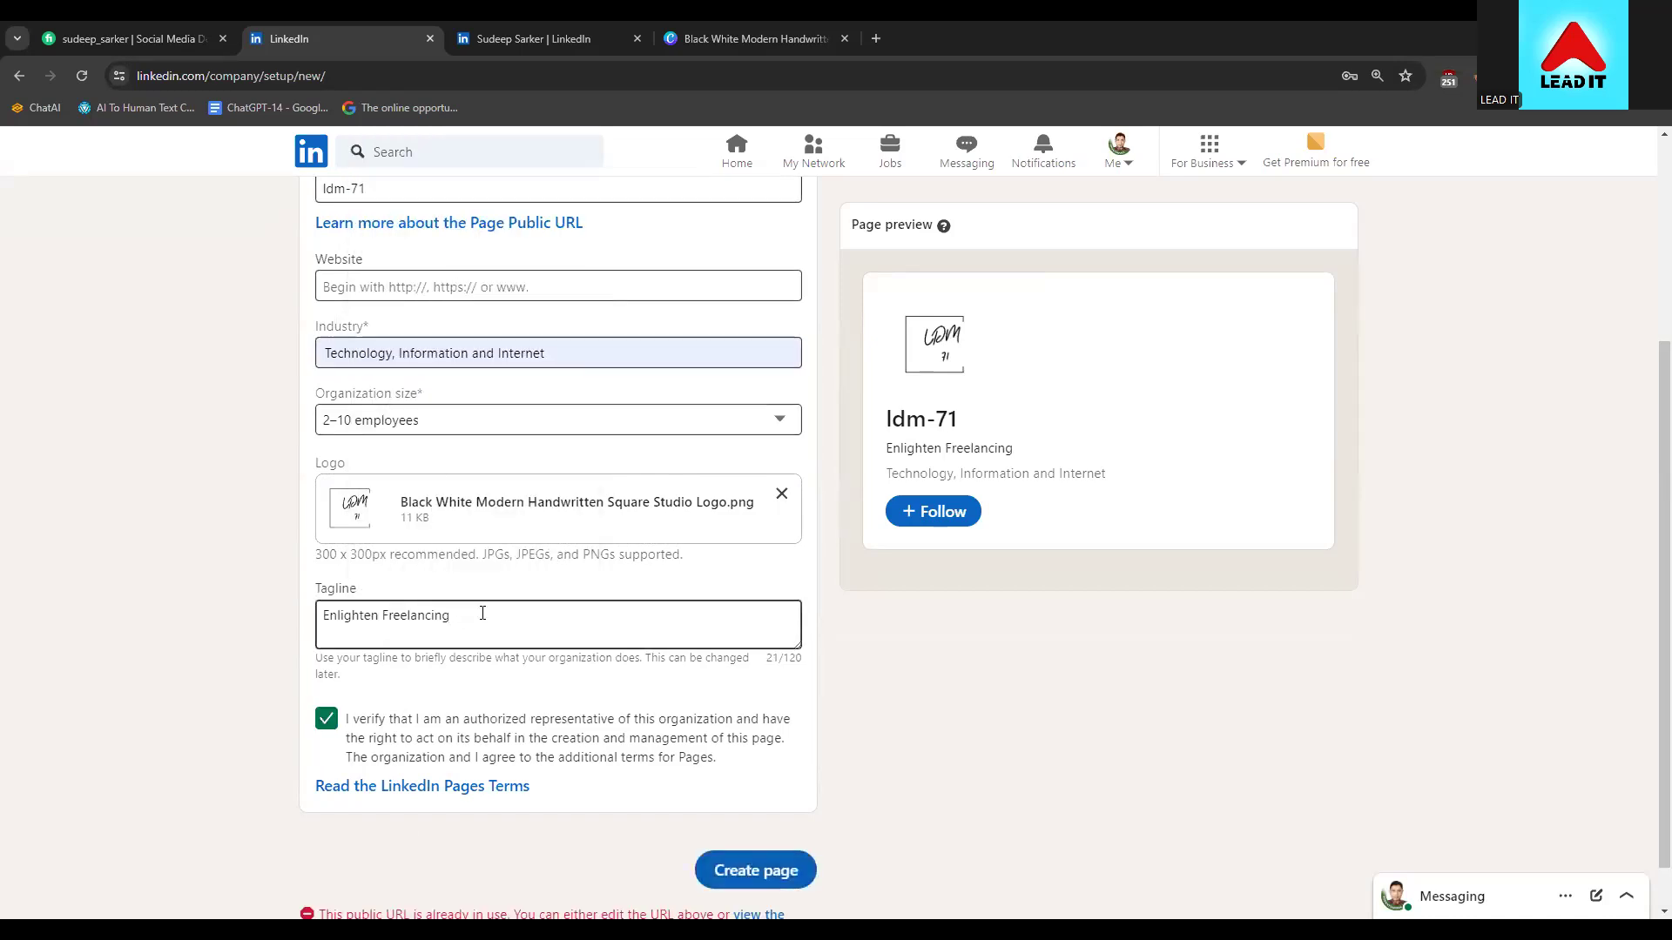
scroll(488, 766, down, 1)
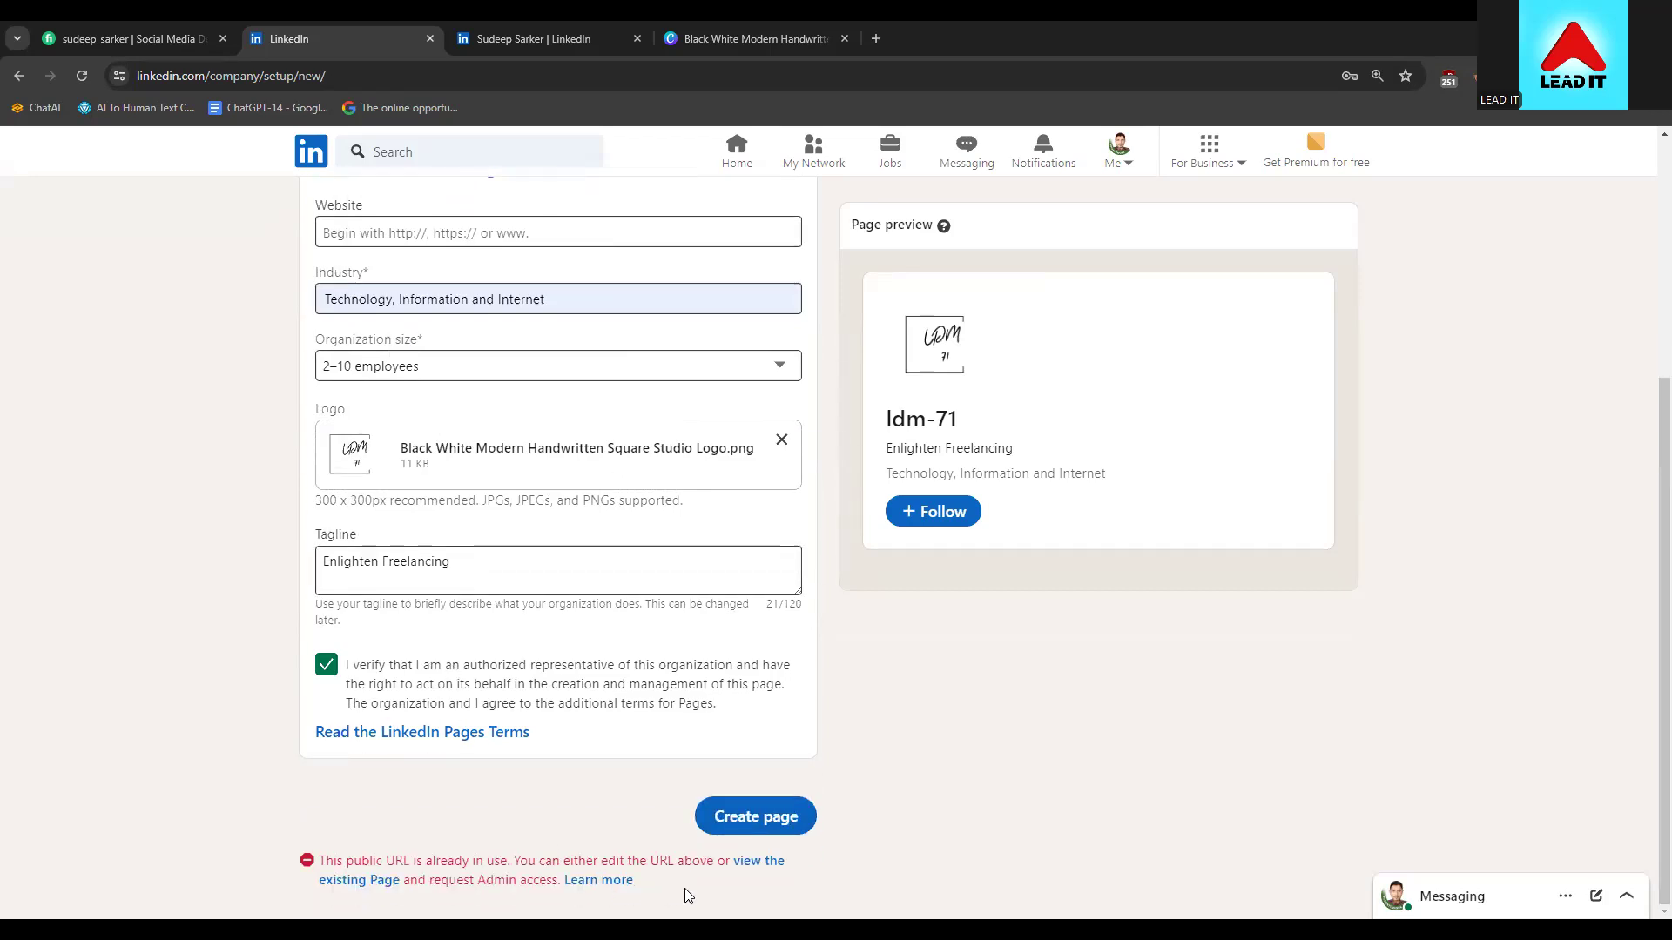
click(754, 860)
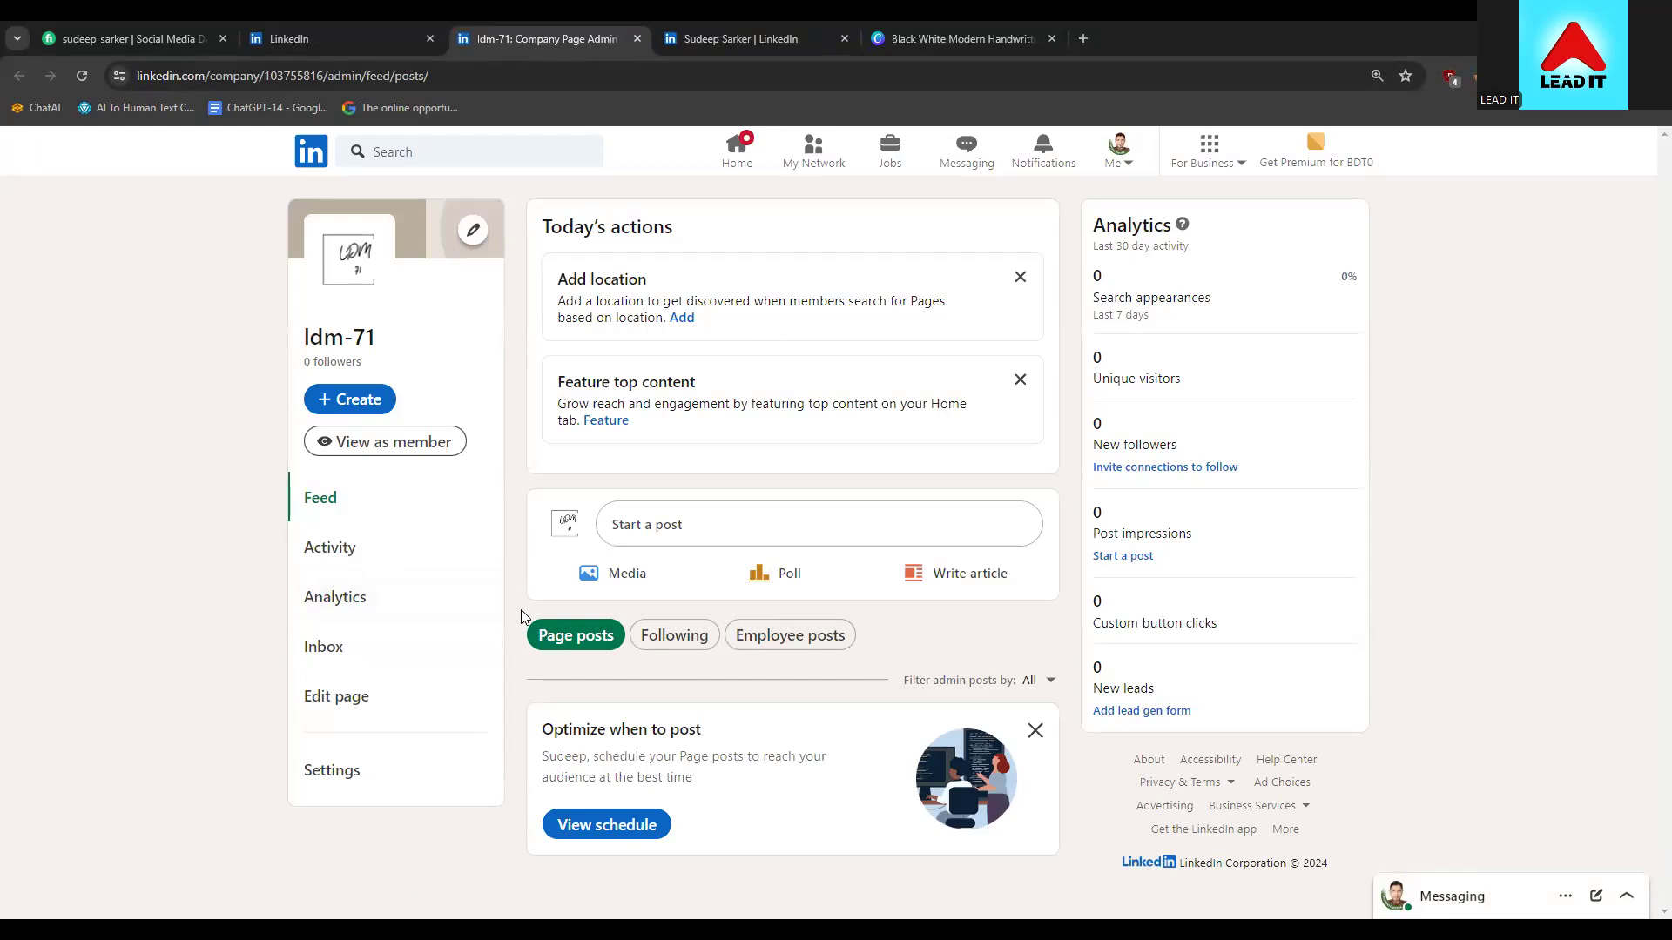
Bring up the Add a location form on the existing ldm-71 Page
click(683, 315)
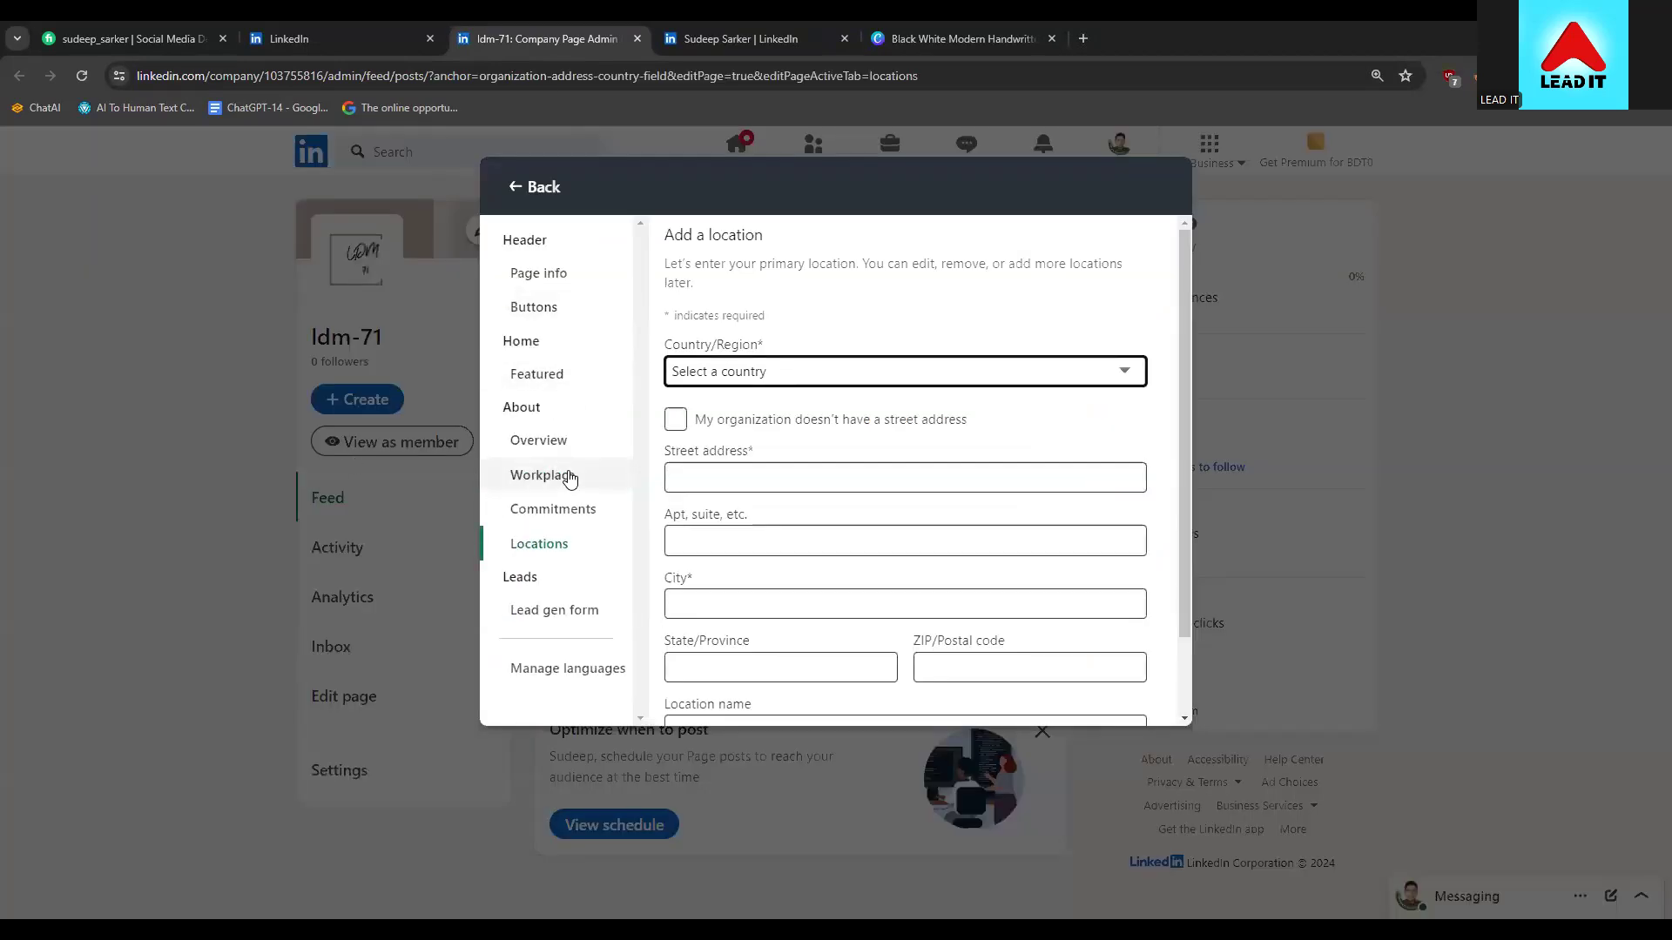
Set the location country to Bangladesh and mark that there is no street address
click(764, 376)
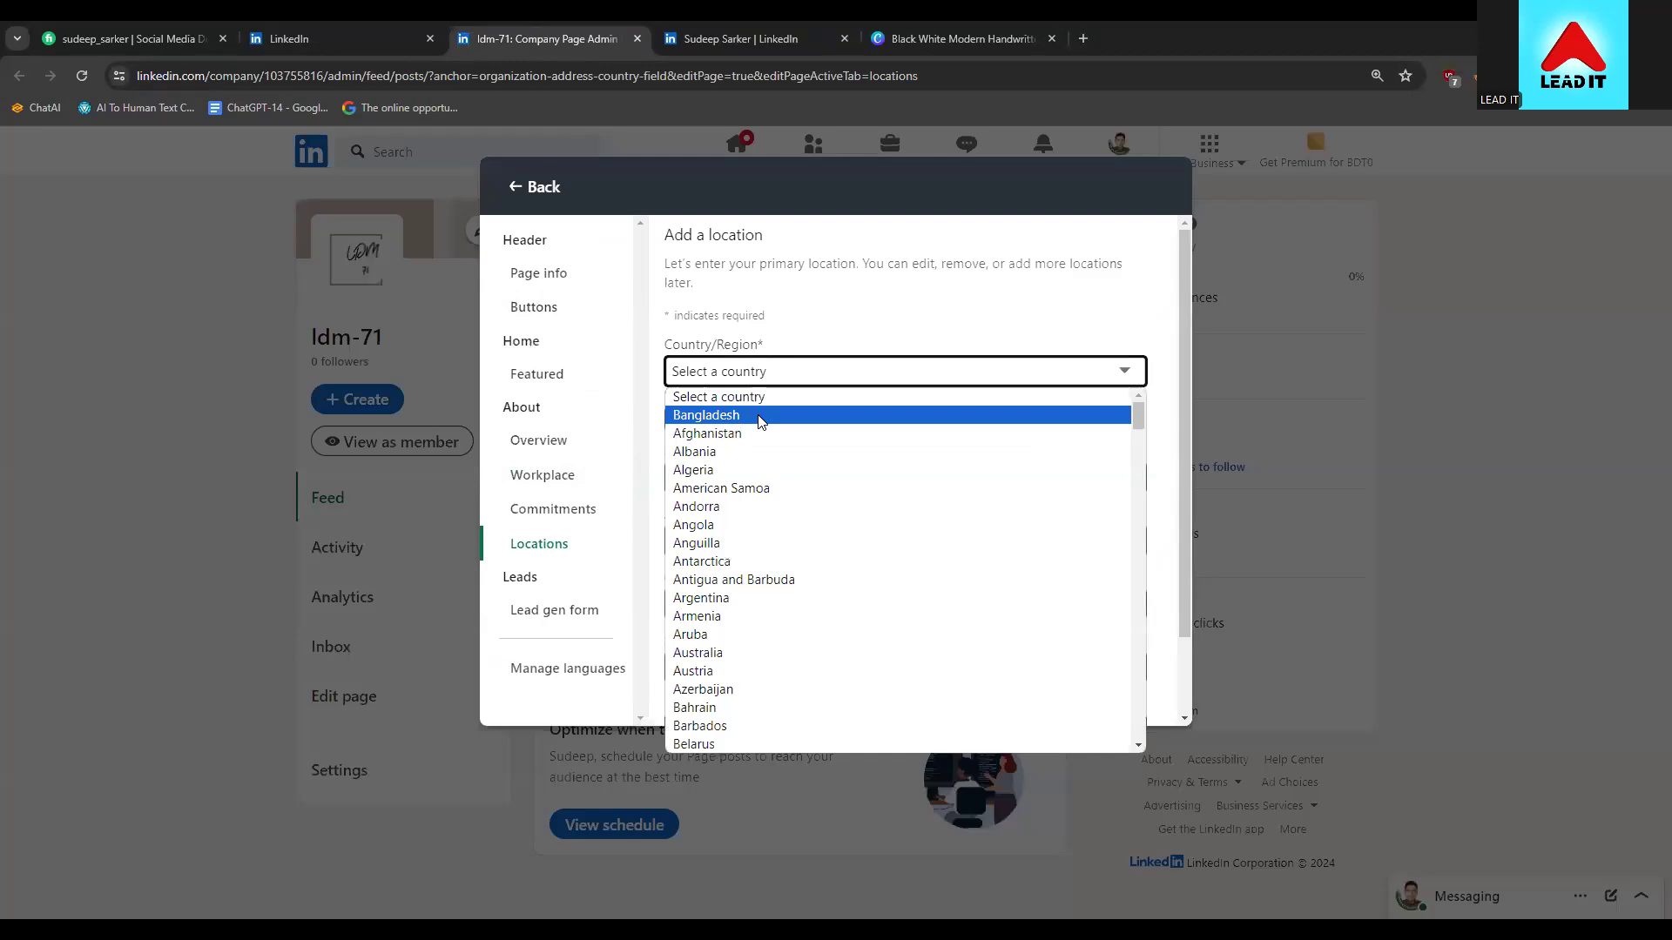
click(762, 422)
click(740, 470)
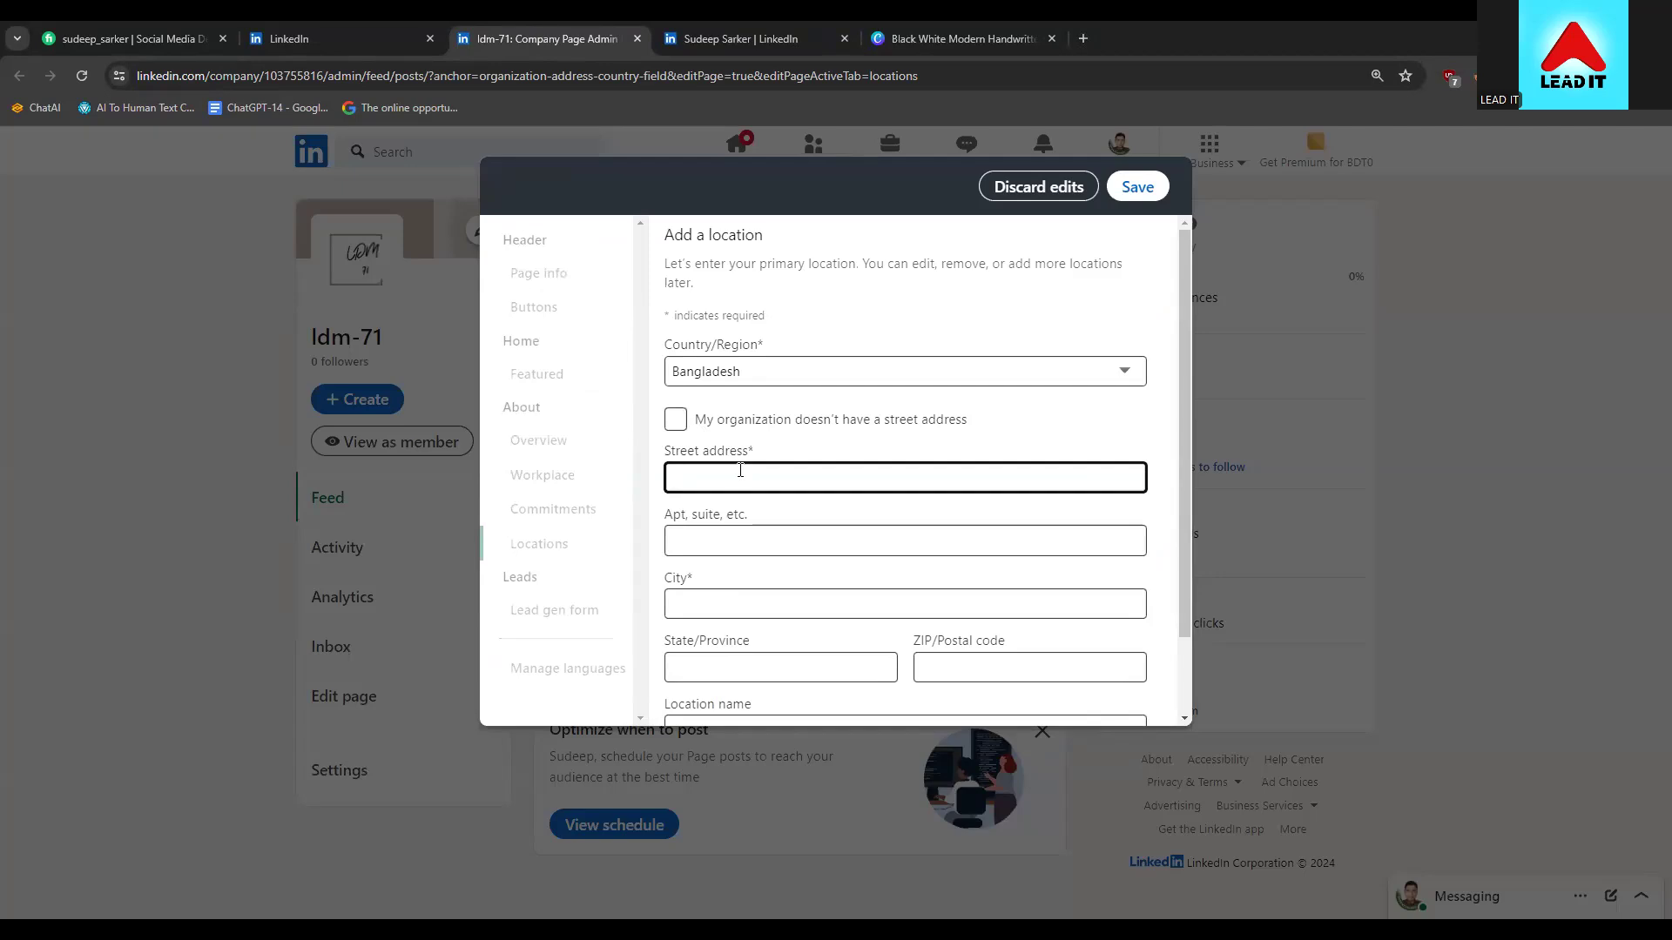
text(My)
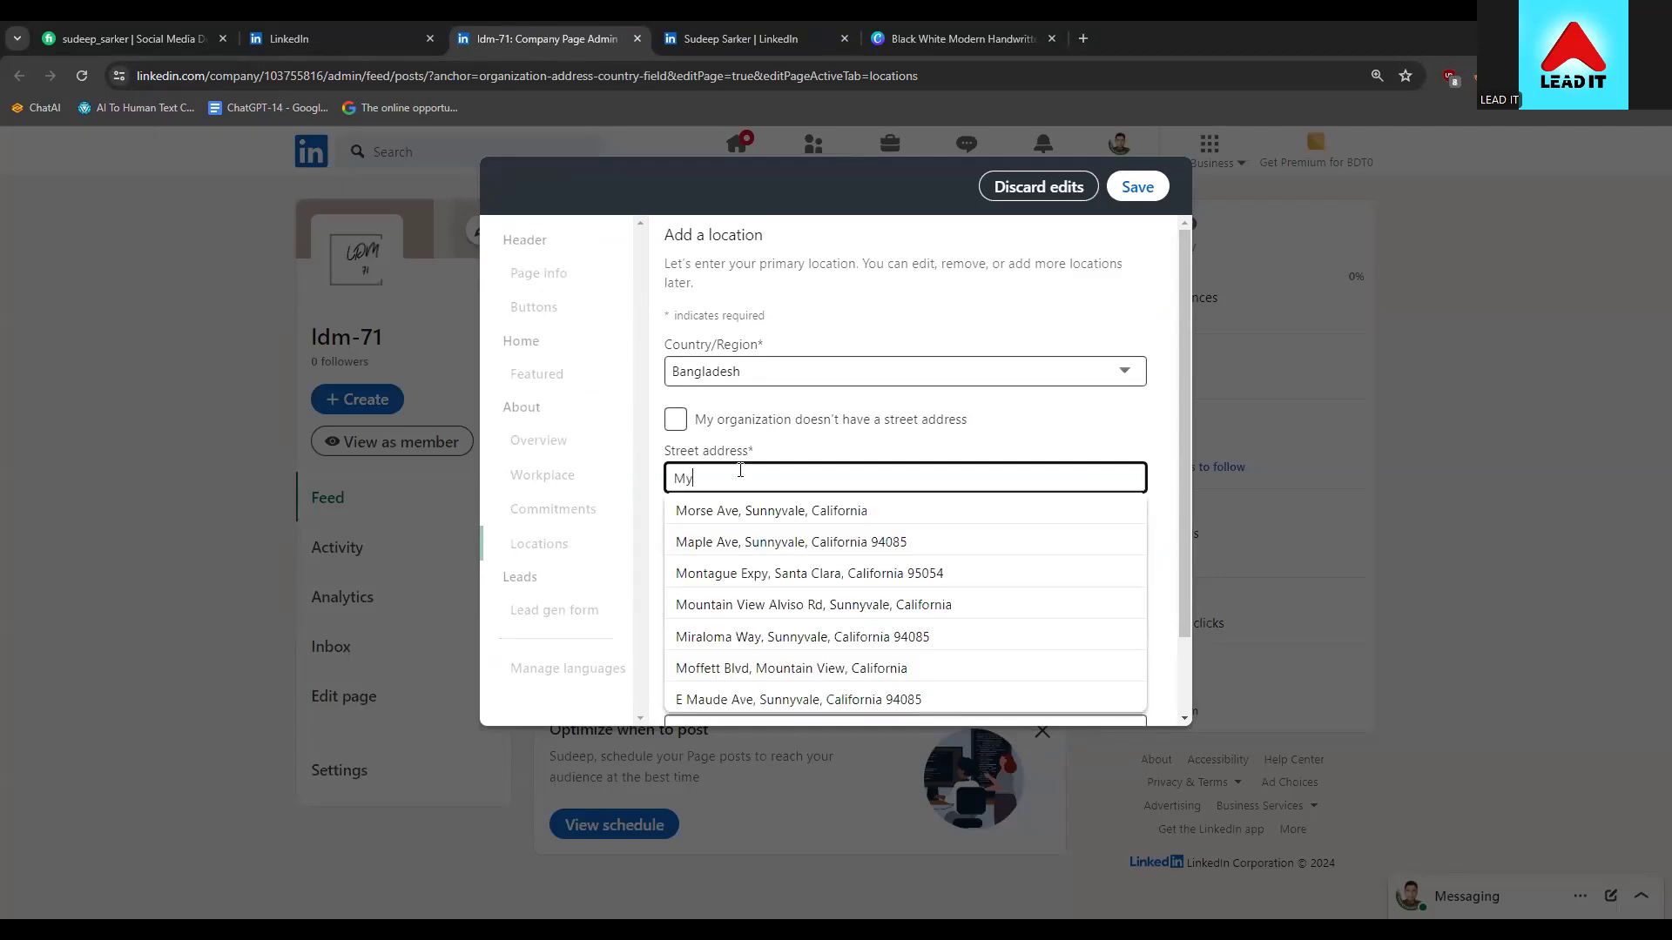
text(men)
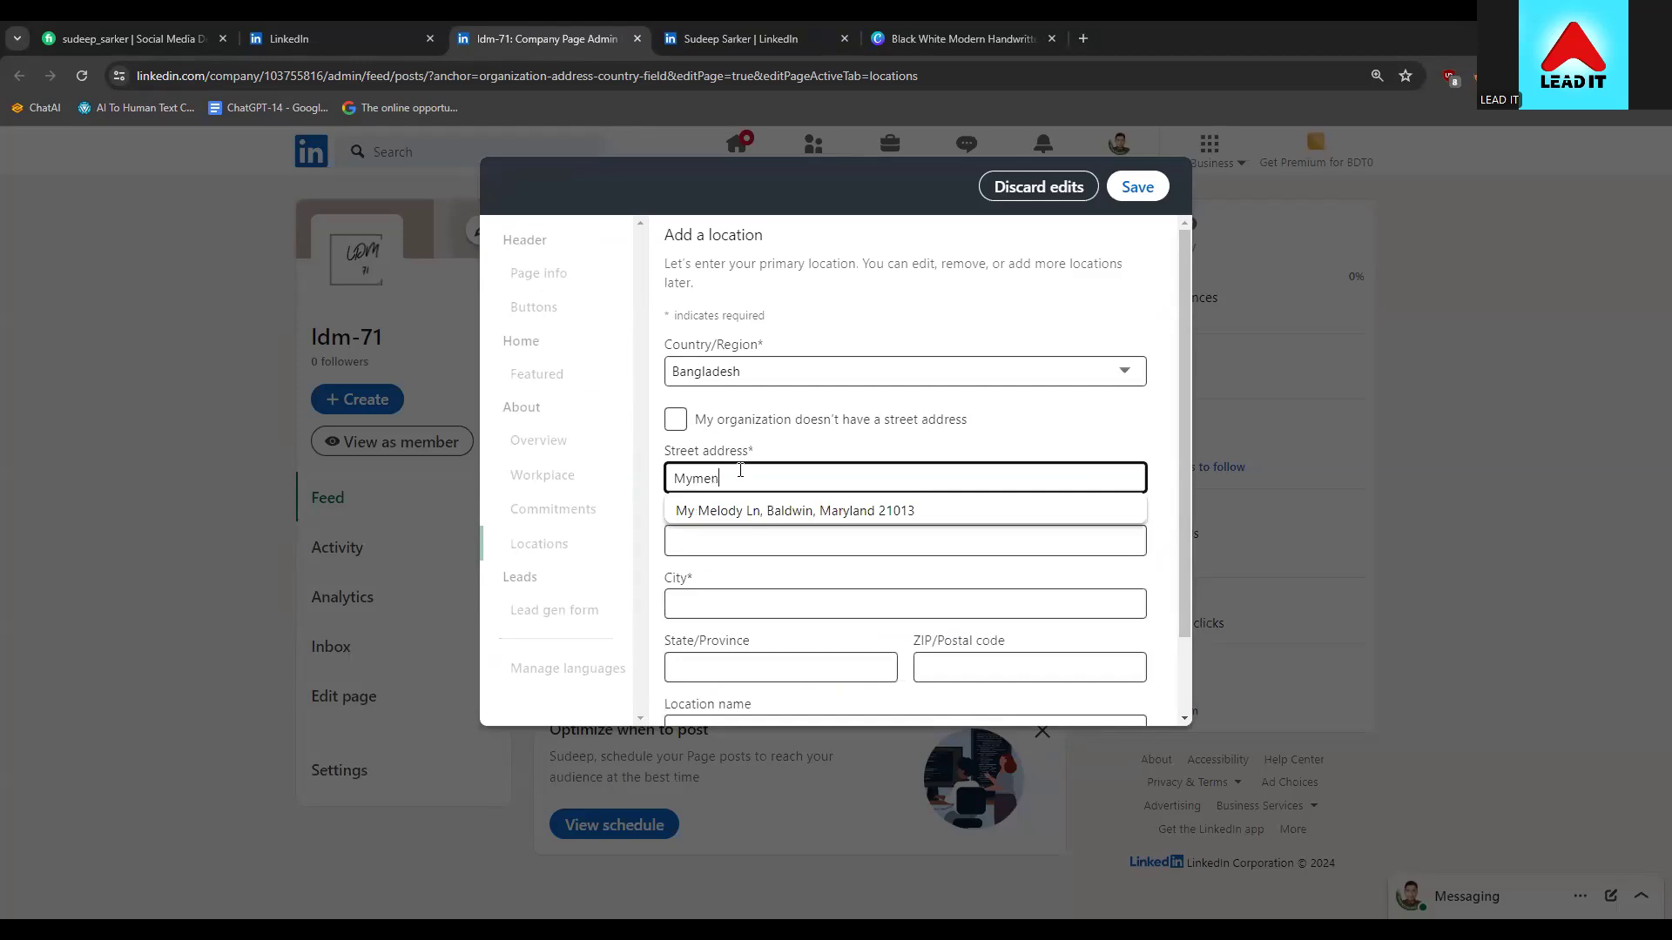
key(BackSpace)
key(BackSpace)
text(nsi)
key(BackSpace)
key(BackSpace)
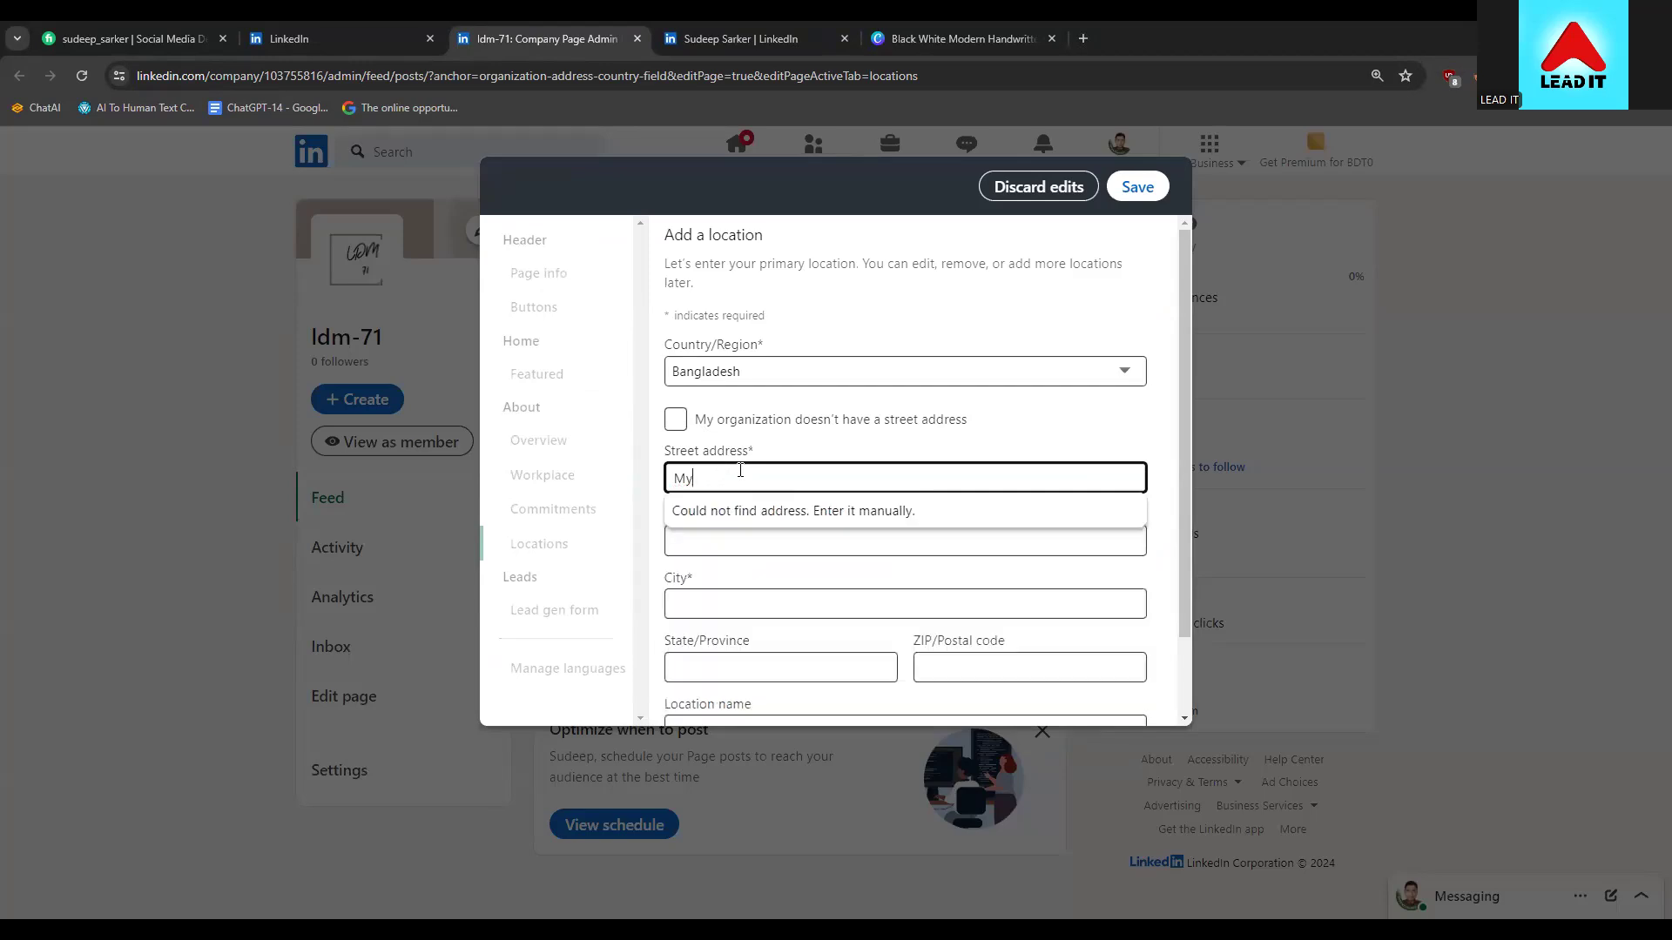
text(mensin)
key(BackSpace)
key(BackSpace)
key(BackSpace)
key(BackSpace)
key(BackSpace)
text(Dha)
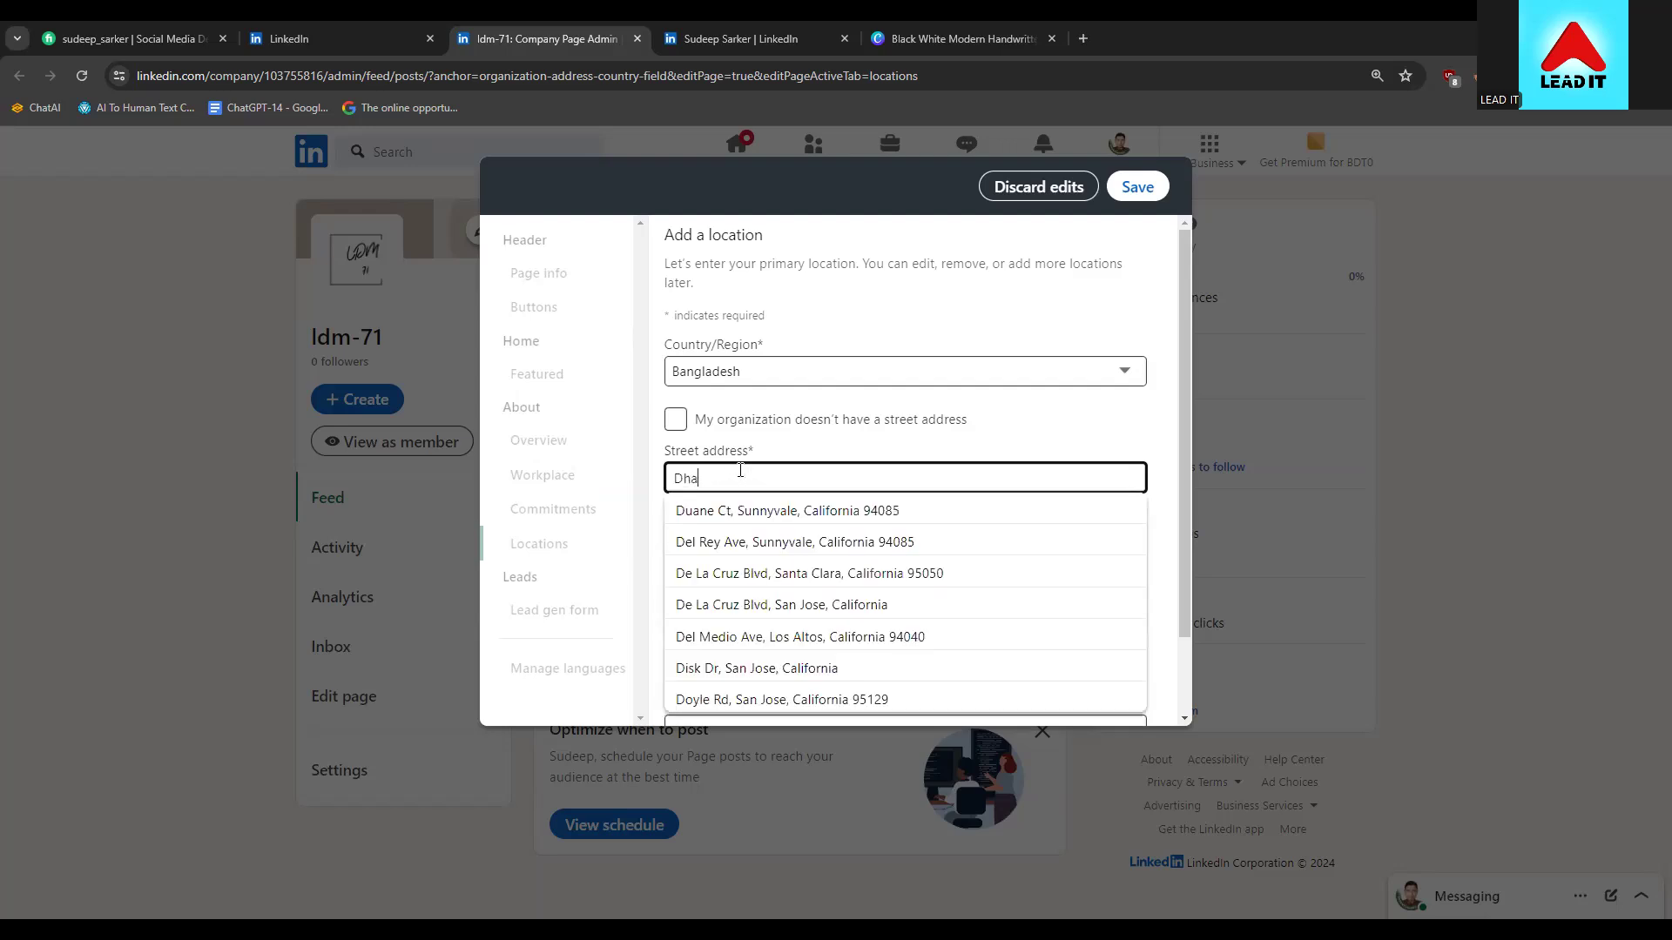
text(ka)
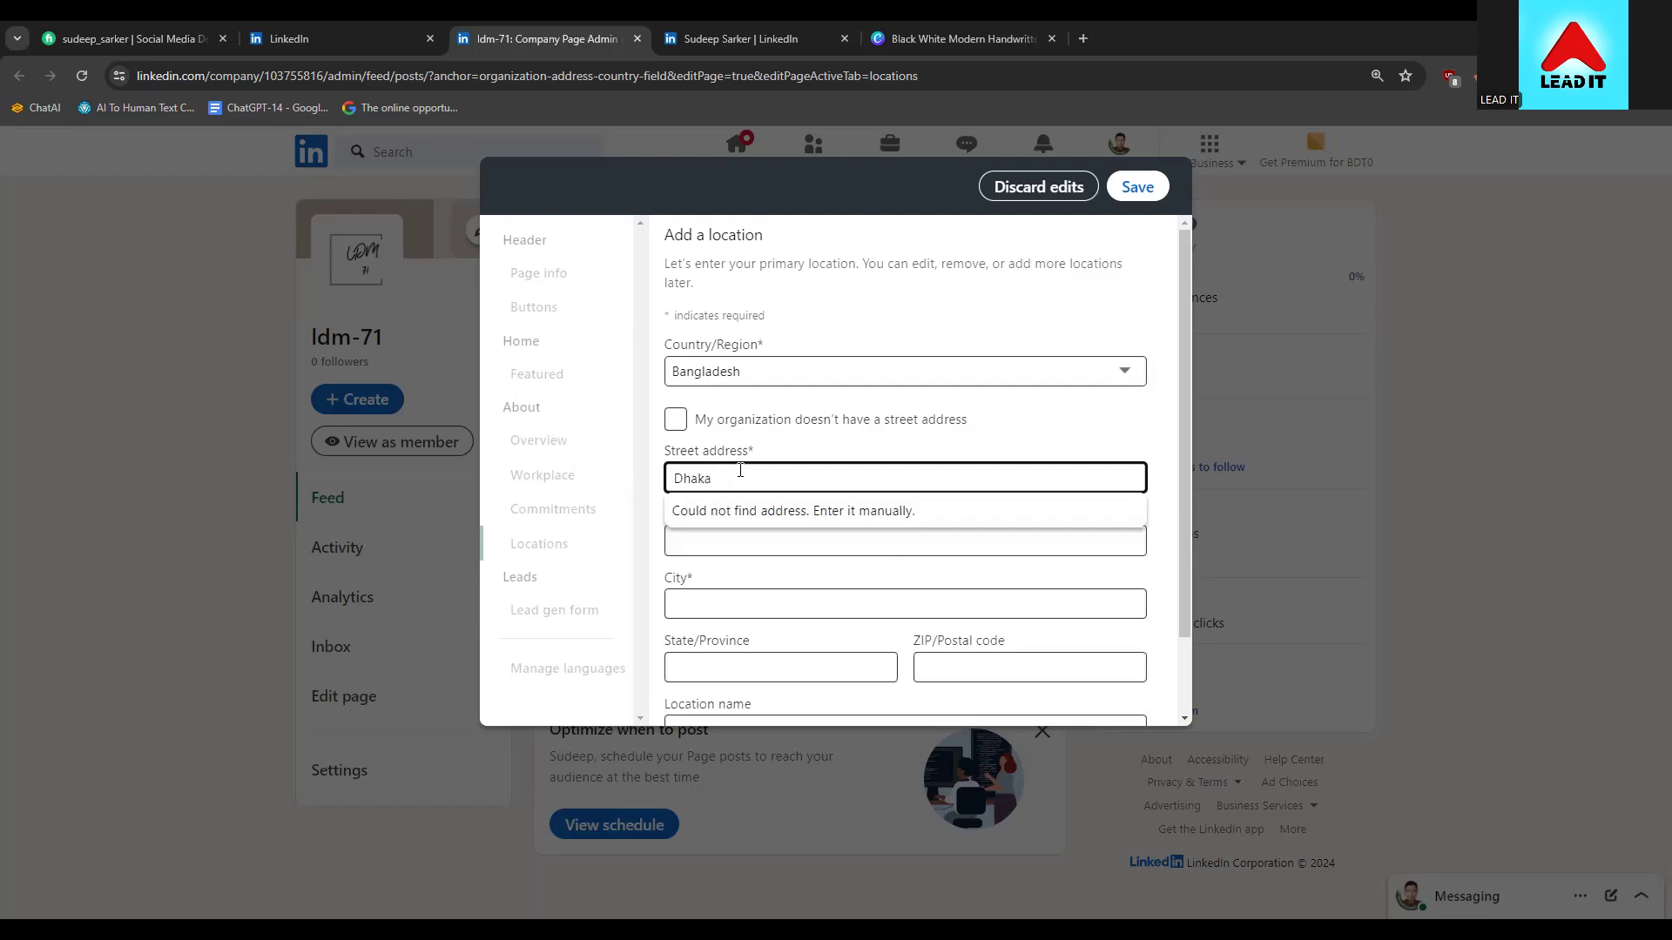
key(BackSpace)
key(BackSpace)
key(BackSpace)
key(BackSpace)
key(BackSpace)
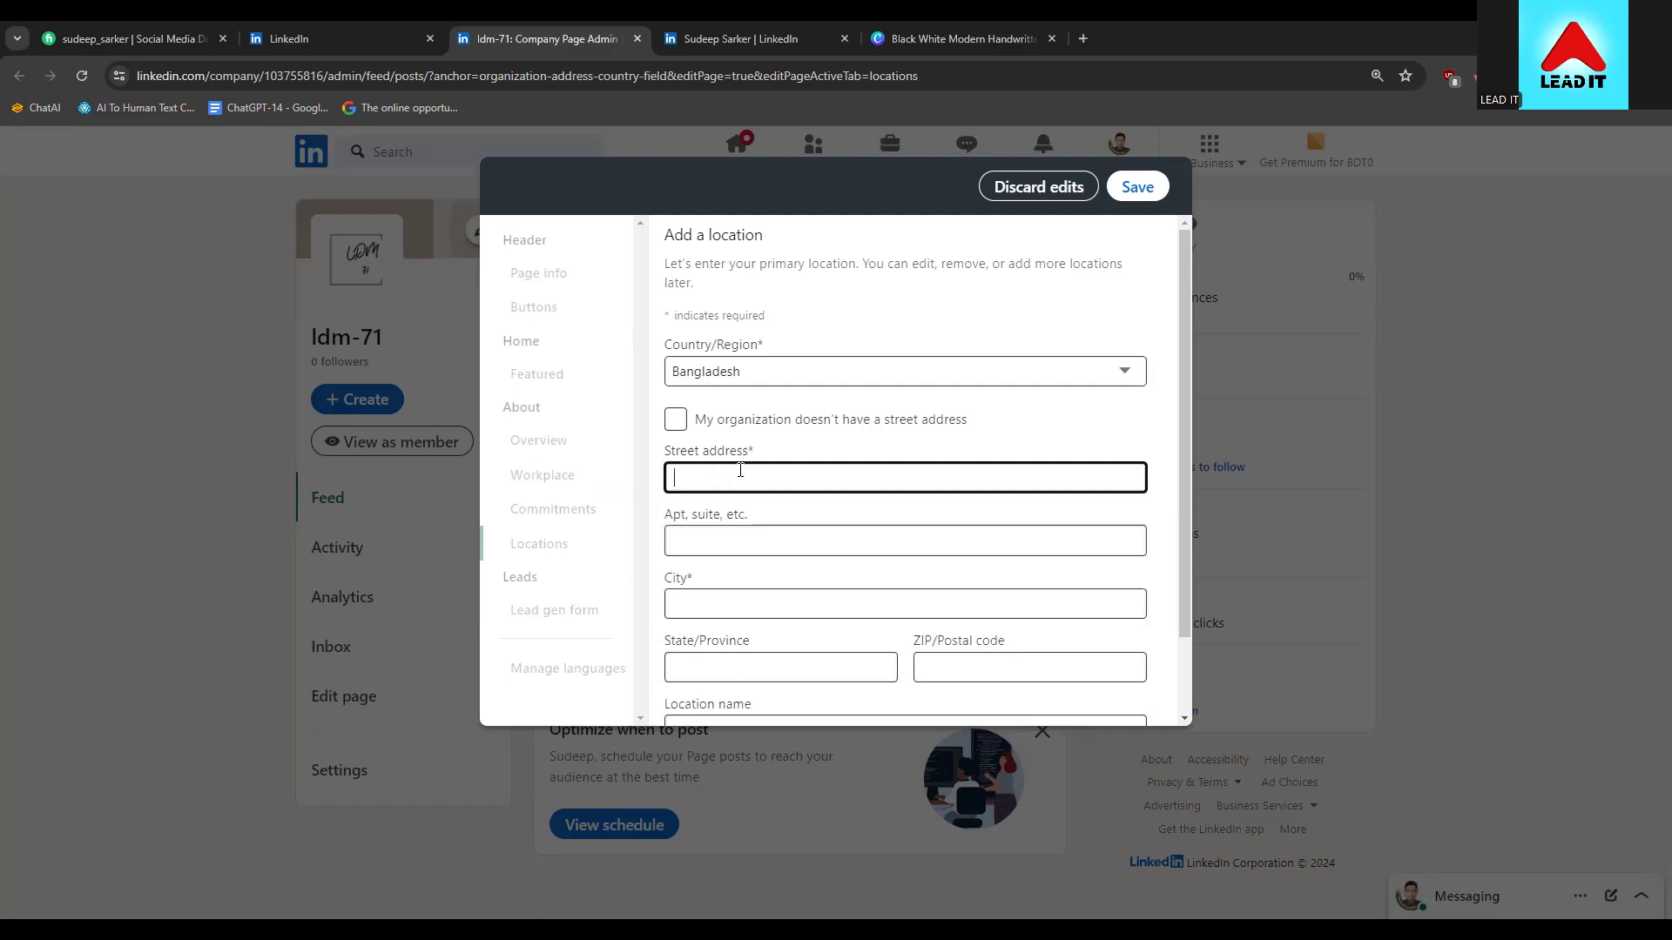
click(884, 428)
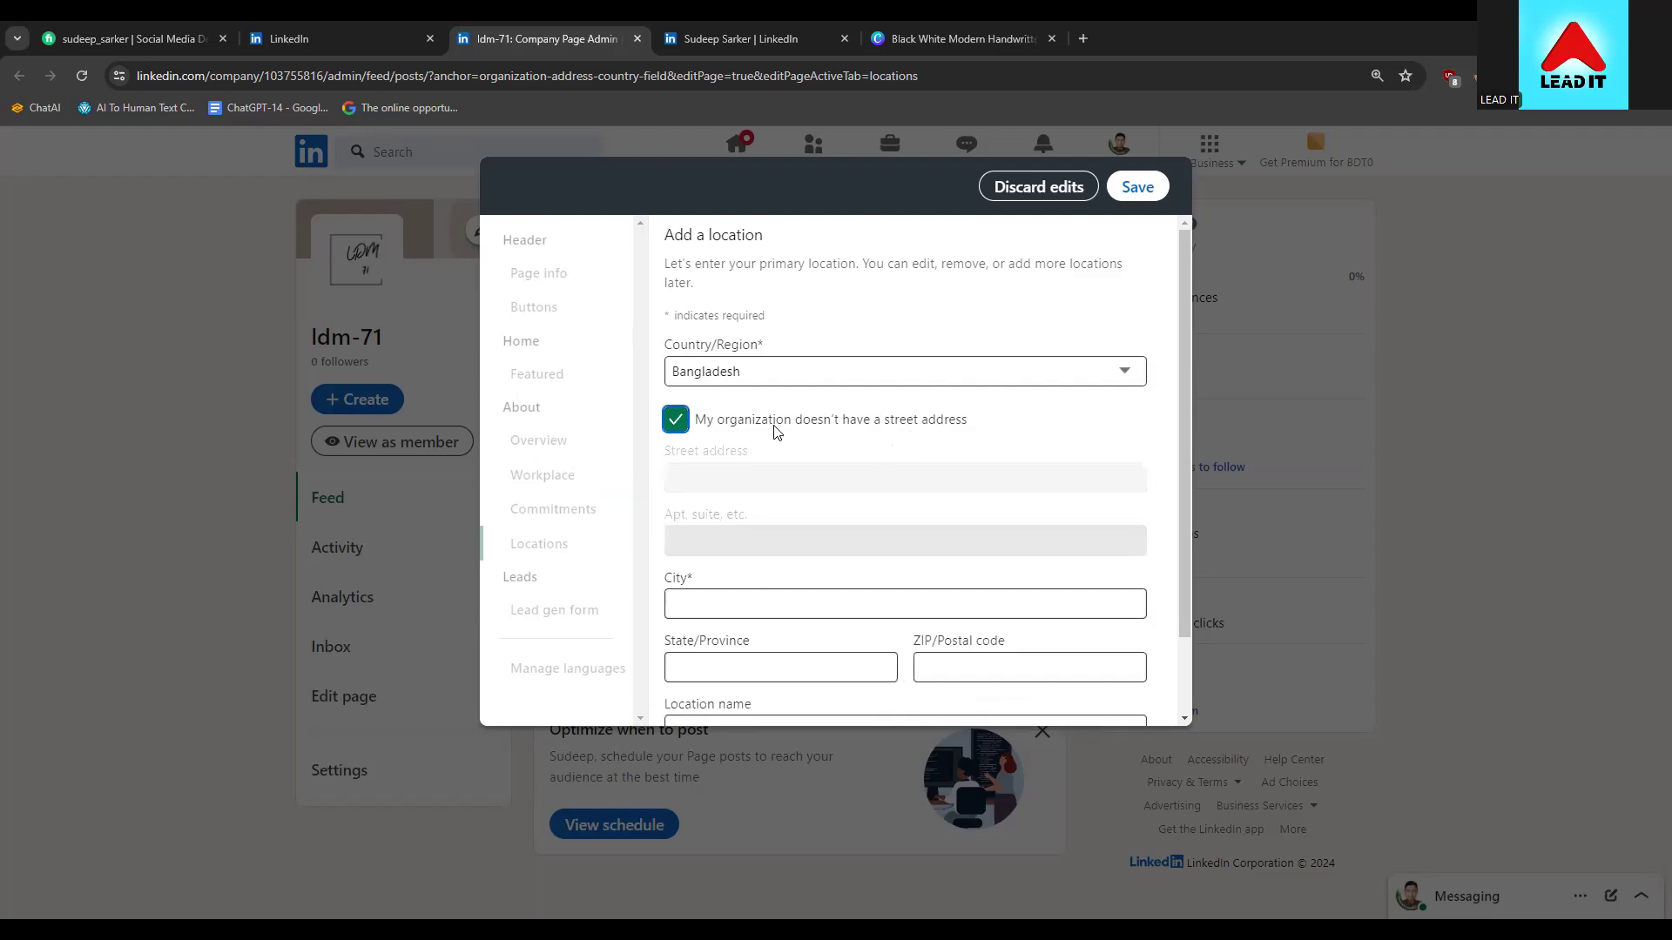
scroll(772, 433, down, 2)
Enter city Mymensingh, postal code 2200 and state Bangladesh, save, and close the editor
click(707, 515)
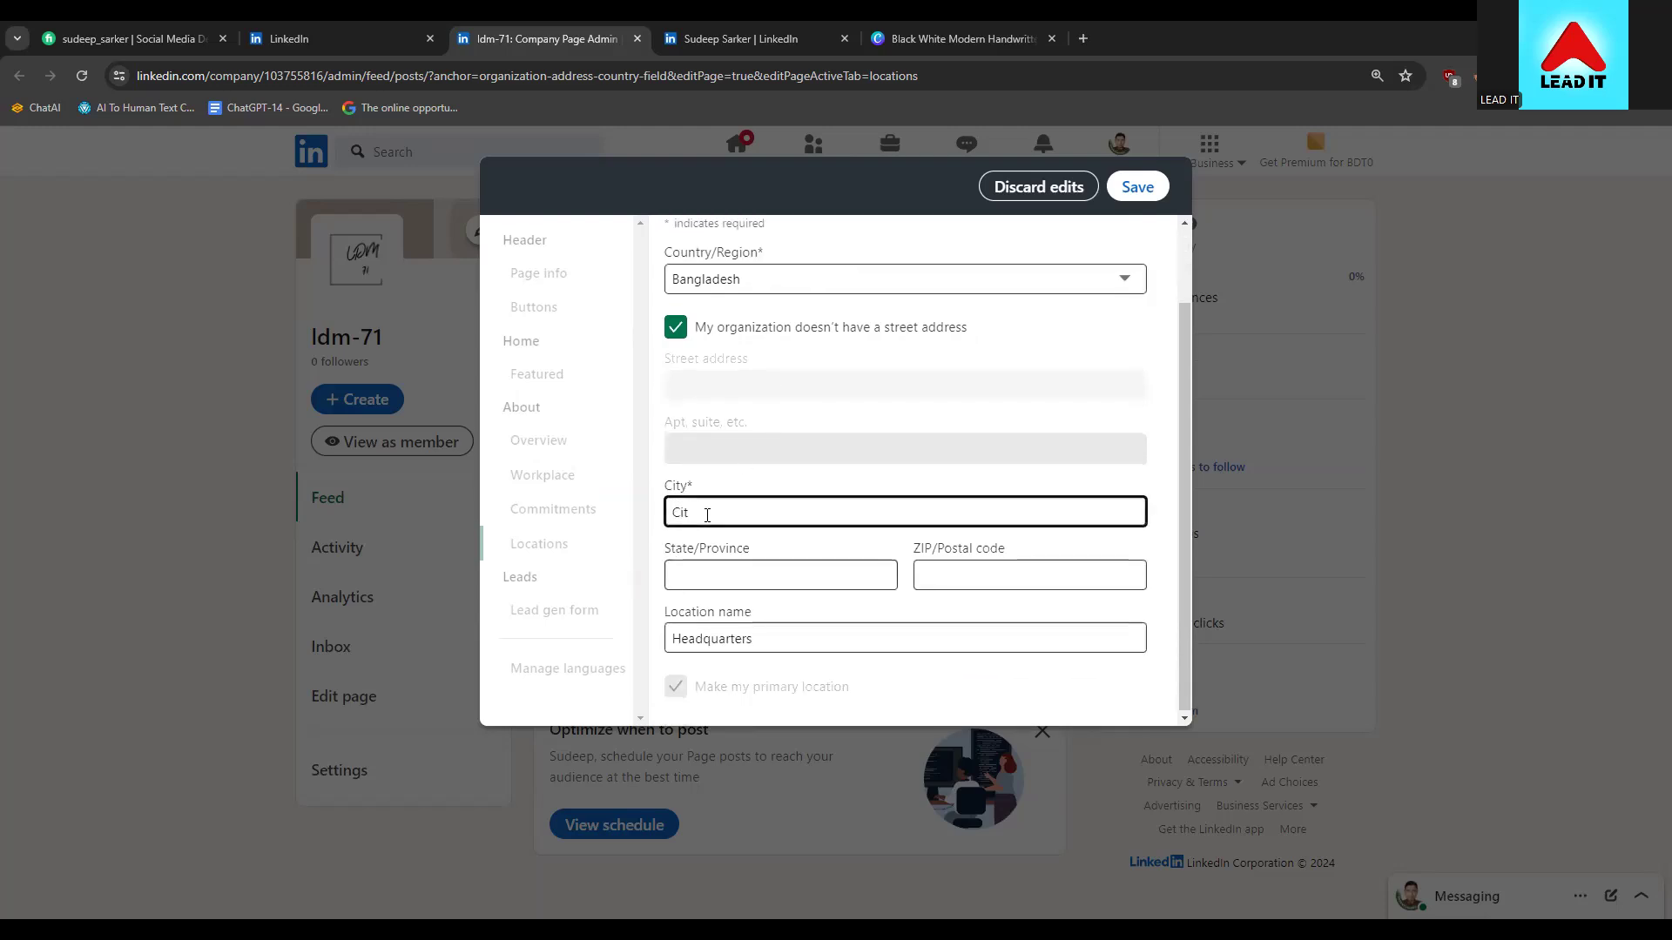
key(BackSpace)
text(m)
key(BackSpace)
text(Mymensingh)
click(1001, 575)
text(2200)
click(738, 573)
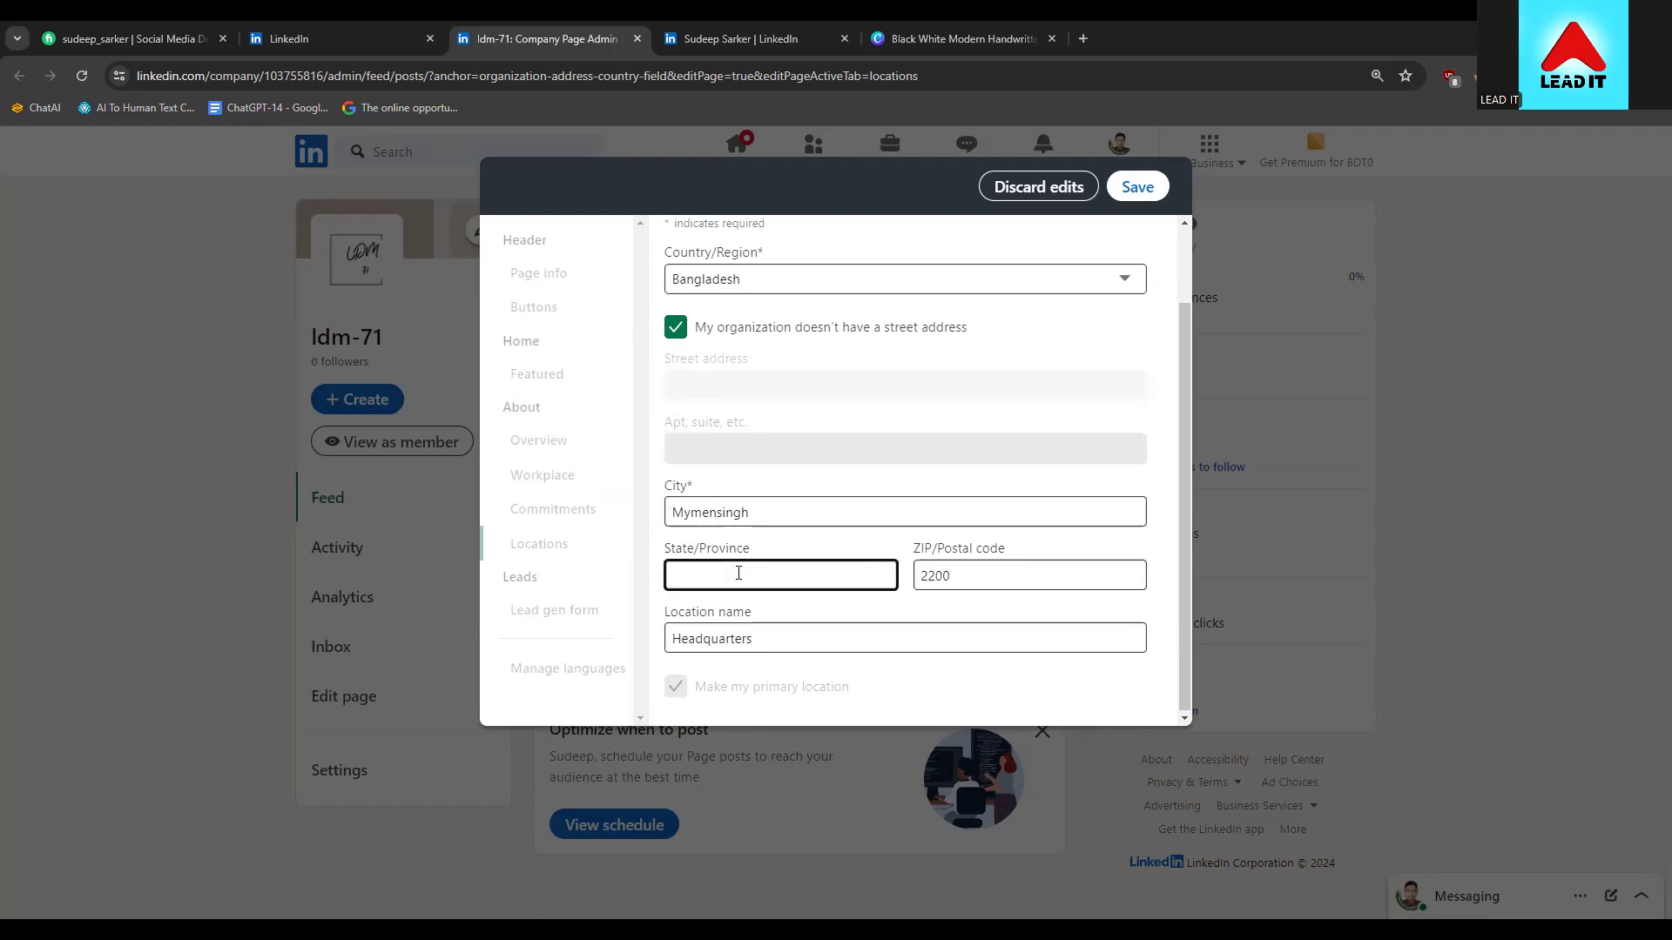
text(Bangladesh)
click(1134, 186)
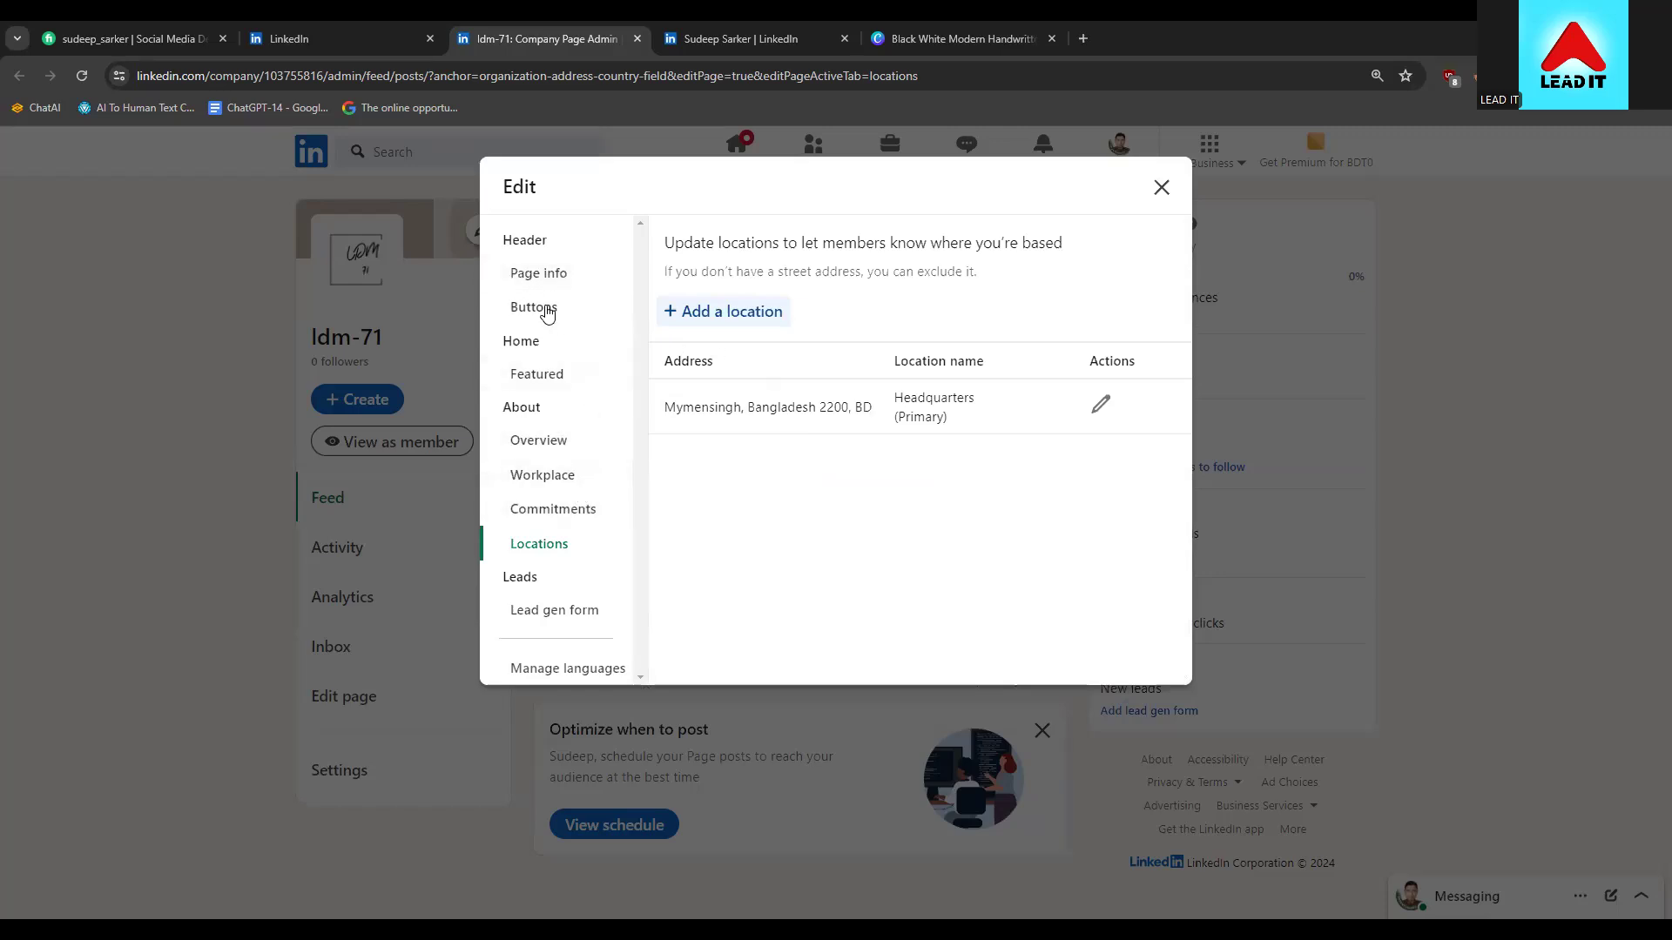
click(1161, 187)
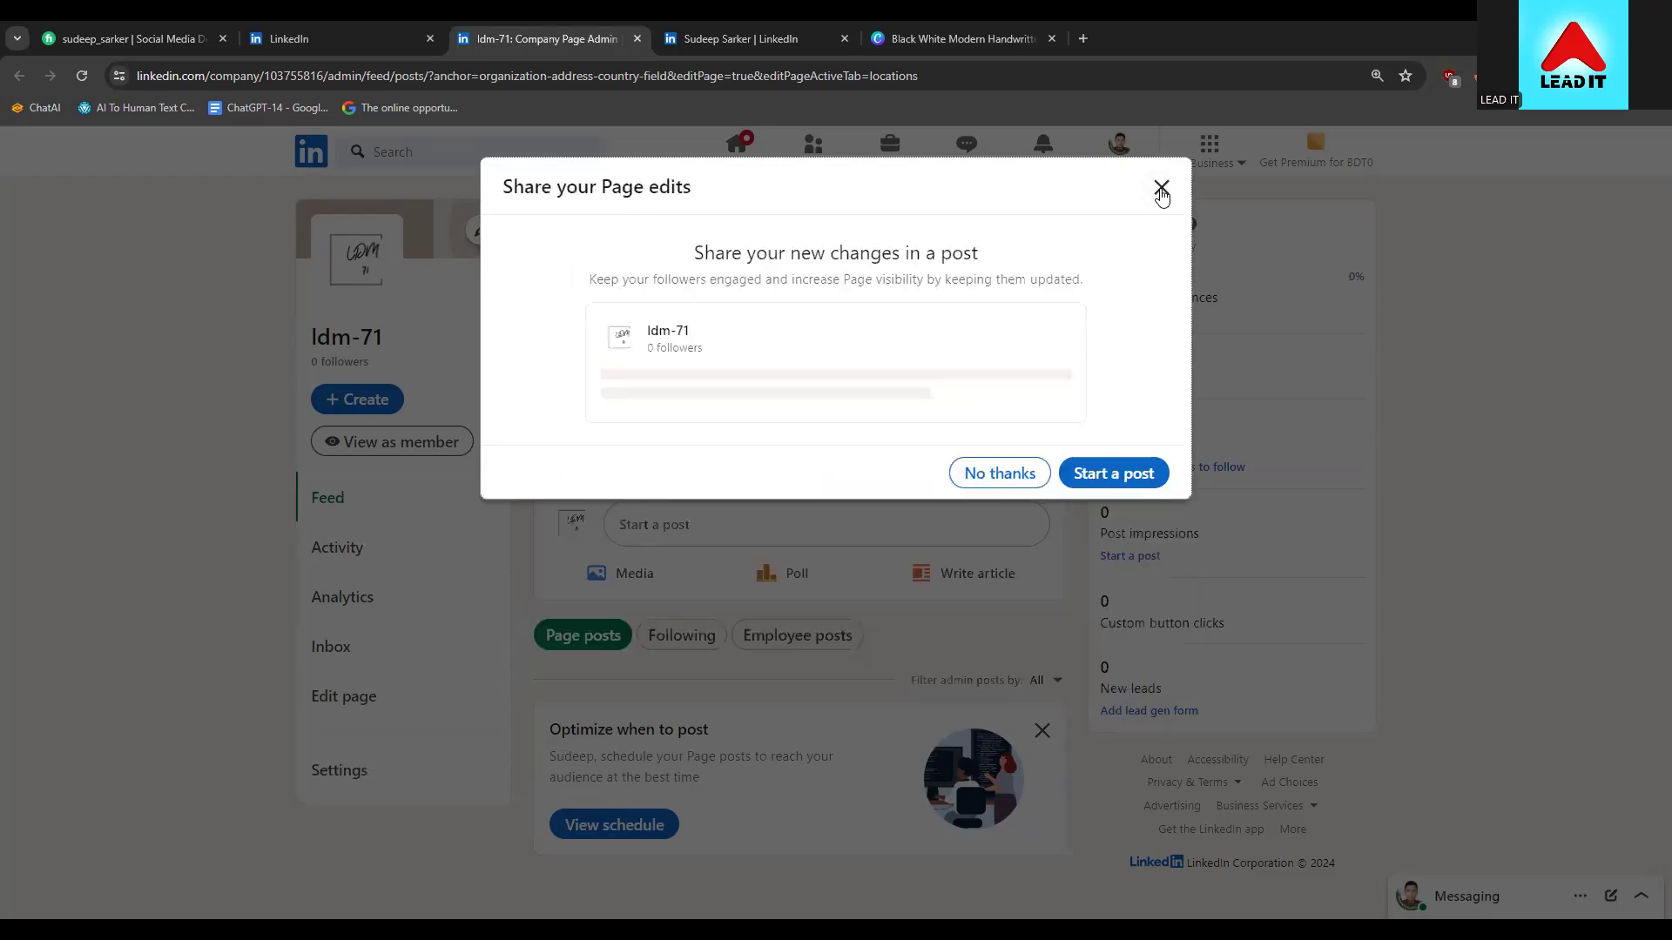
Post the suggested ldm-71 Page update announcement and choose Not now for sharing it personally
click(1106, 479)
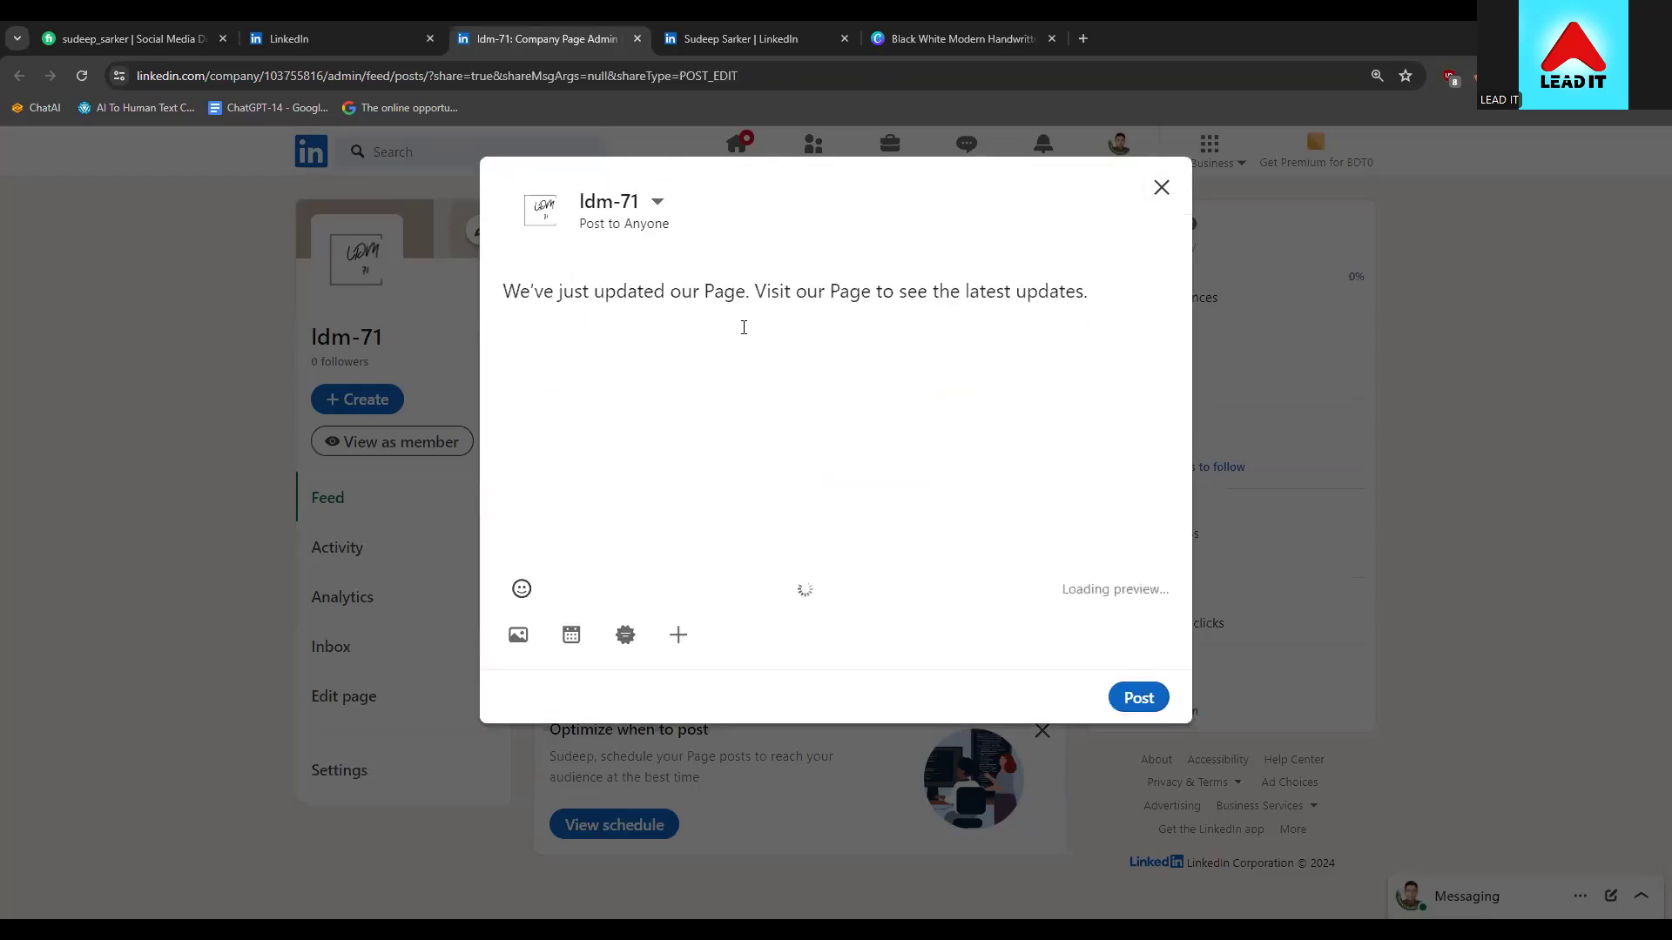
click(1116, 292)
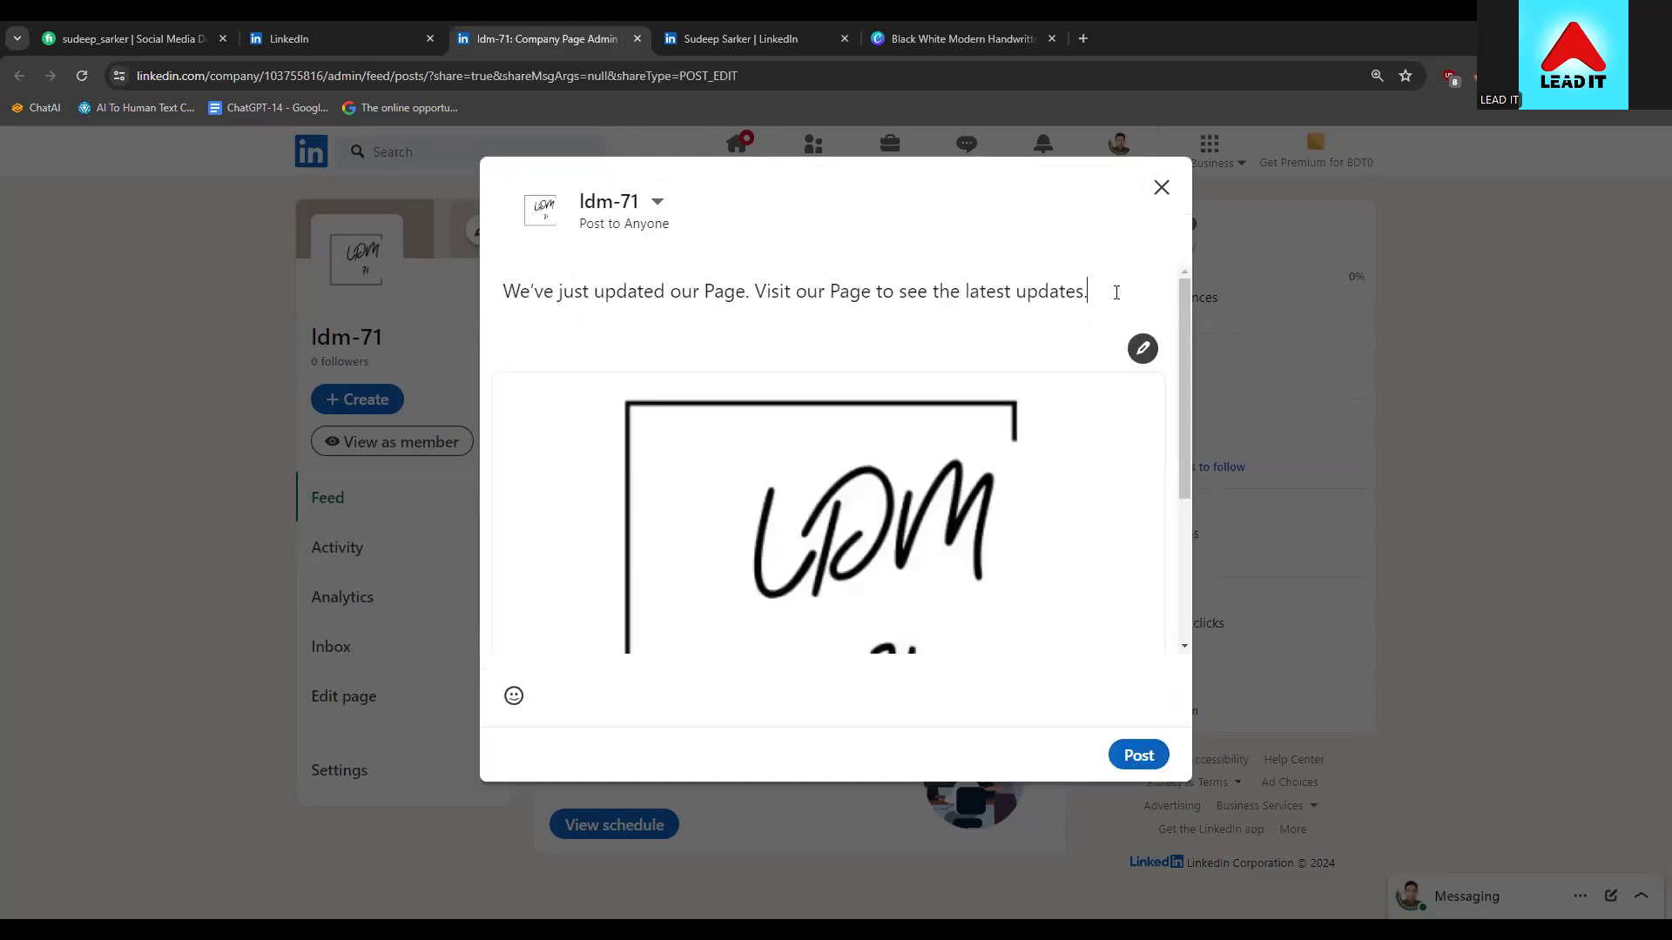
click(1141, 754)
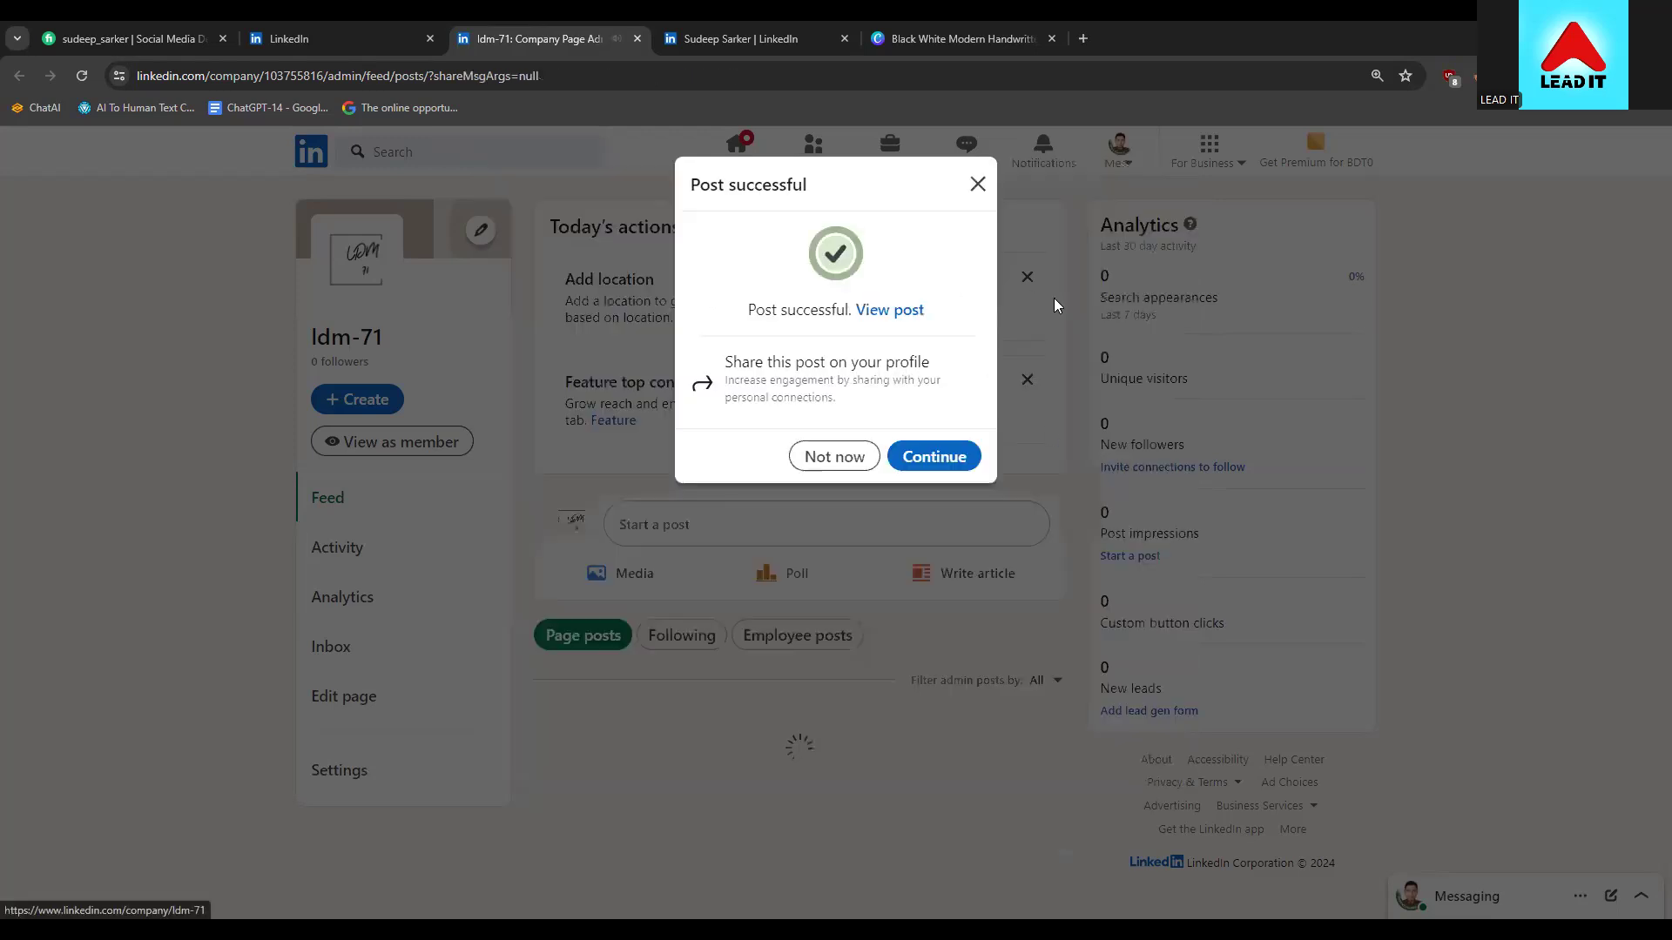
click(831, 458)
scroll(481, 659, down, 4)
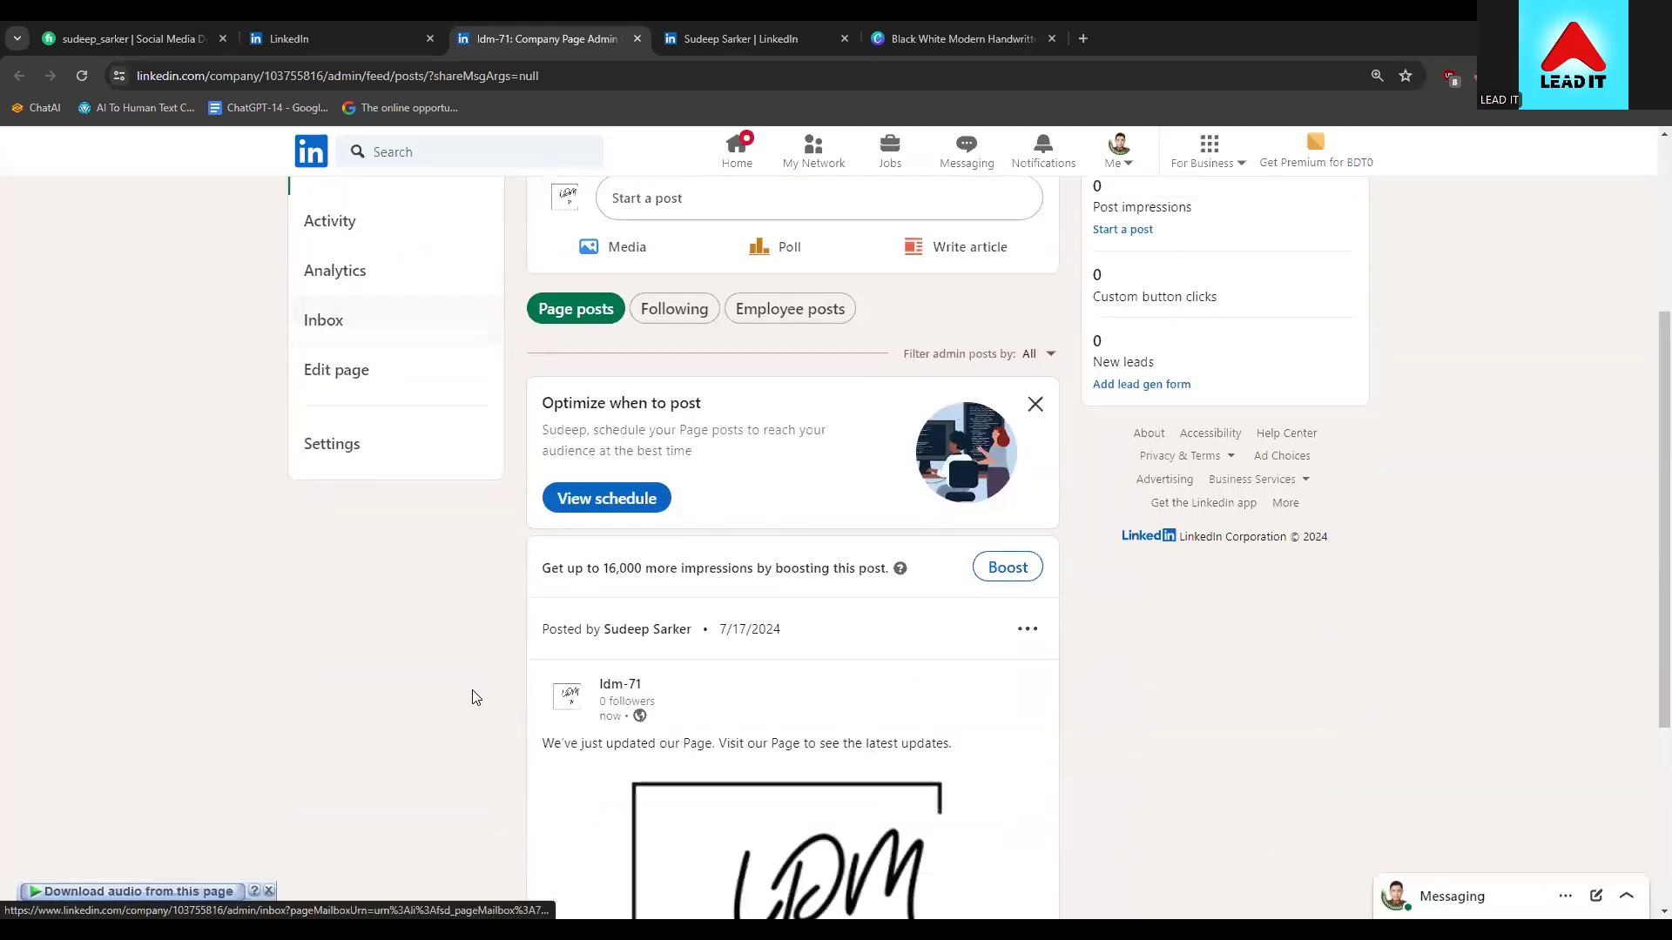
scroll(471, 694, up, 3)
scroll(999, 329, up, 1)
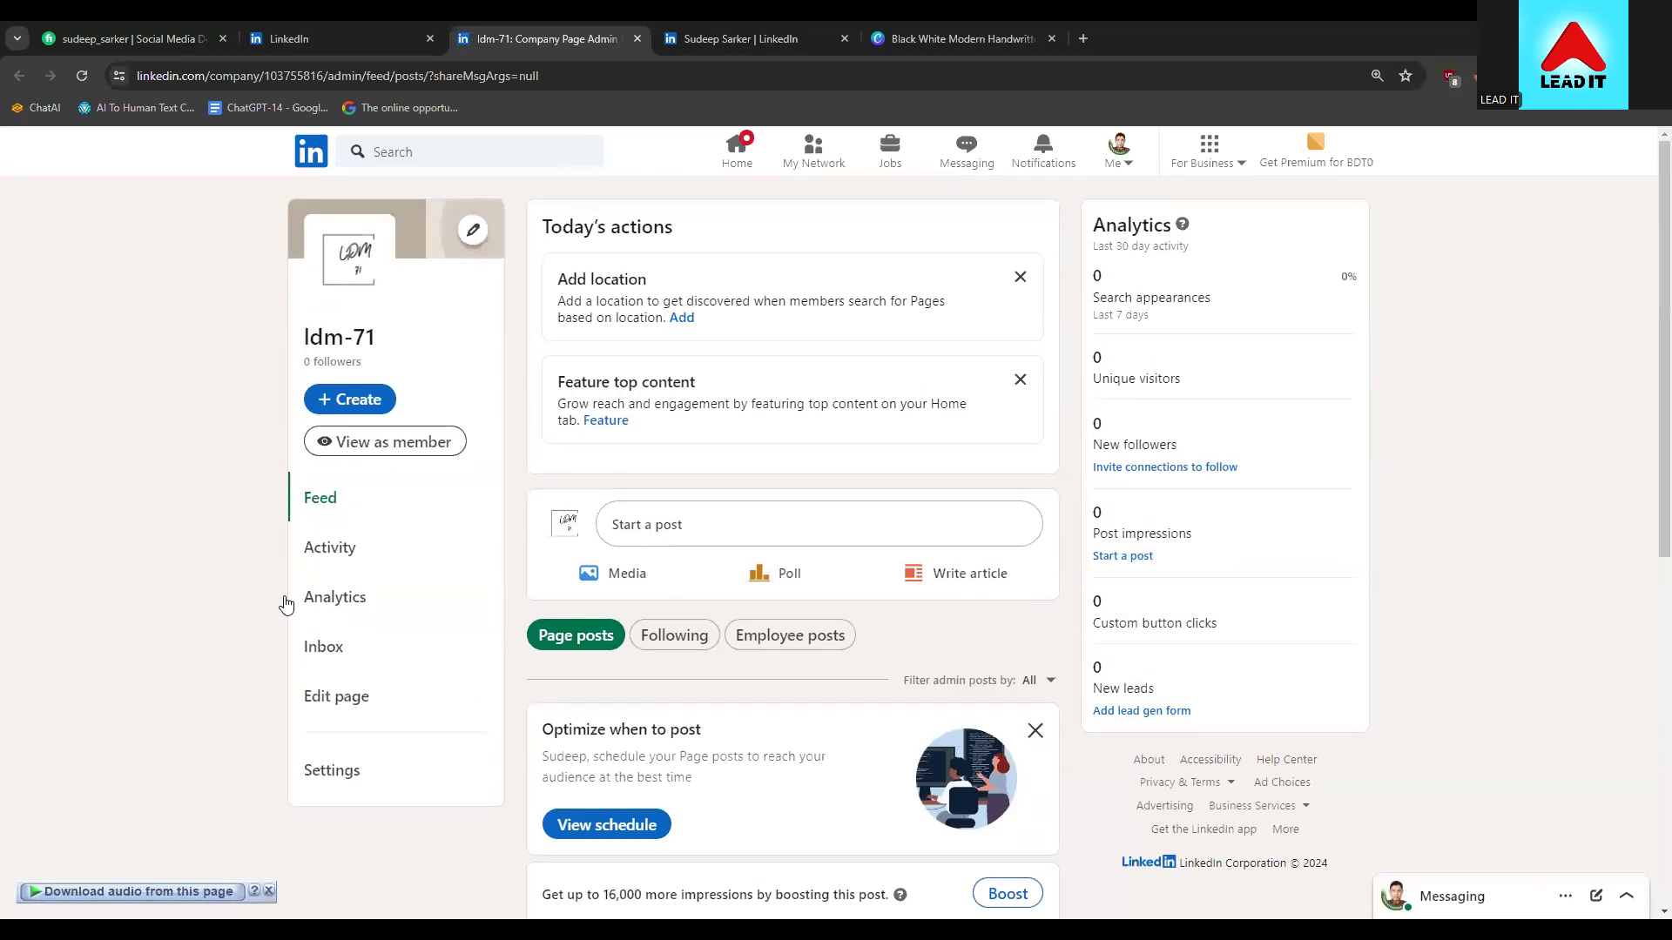
Open the featured-content picker and close it unchanged, then go to the ldm-71 Page settings
click(732, 416)
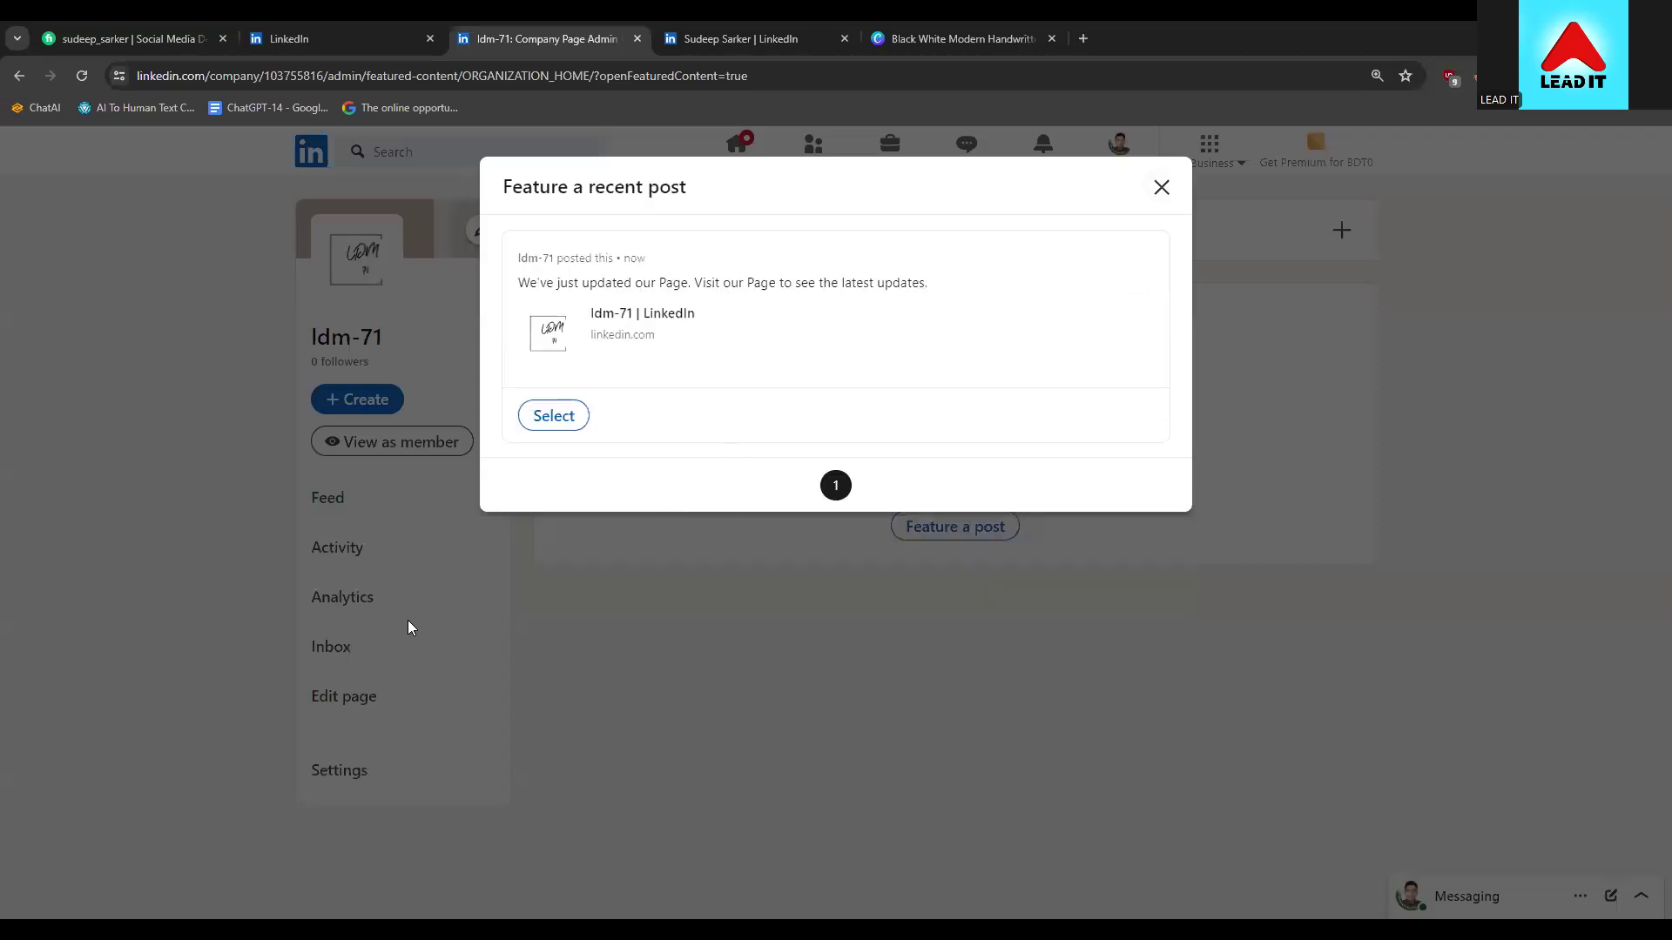
click(1160, 187)
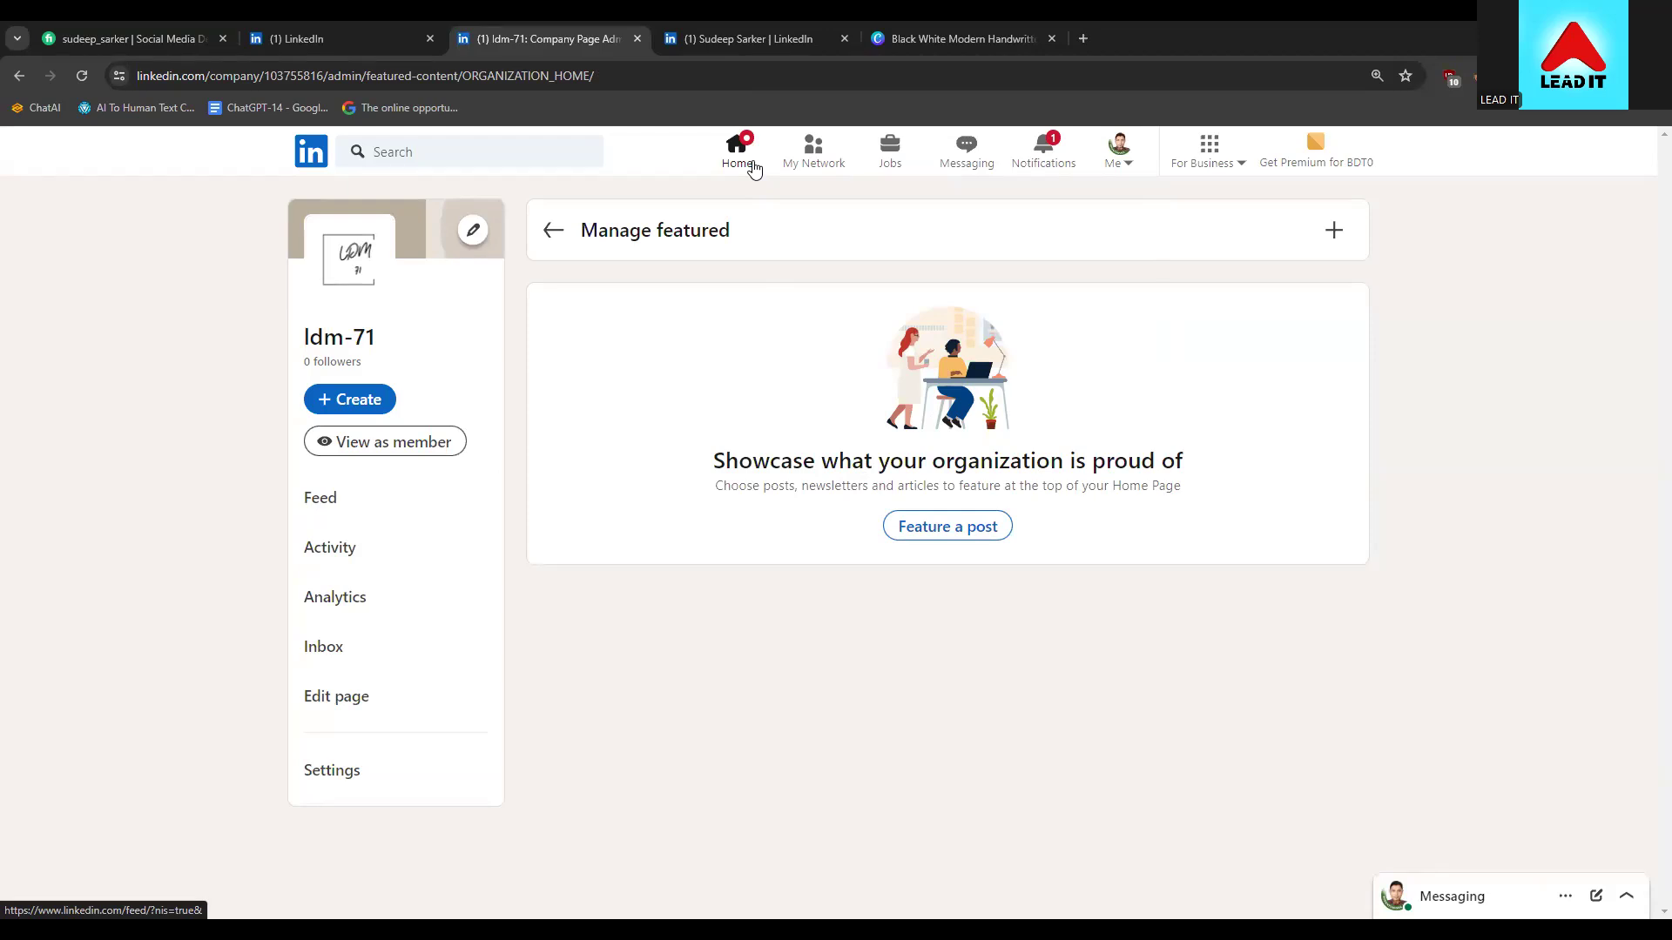
click(340, 785)
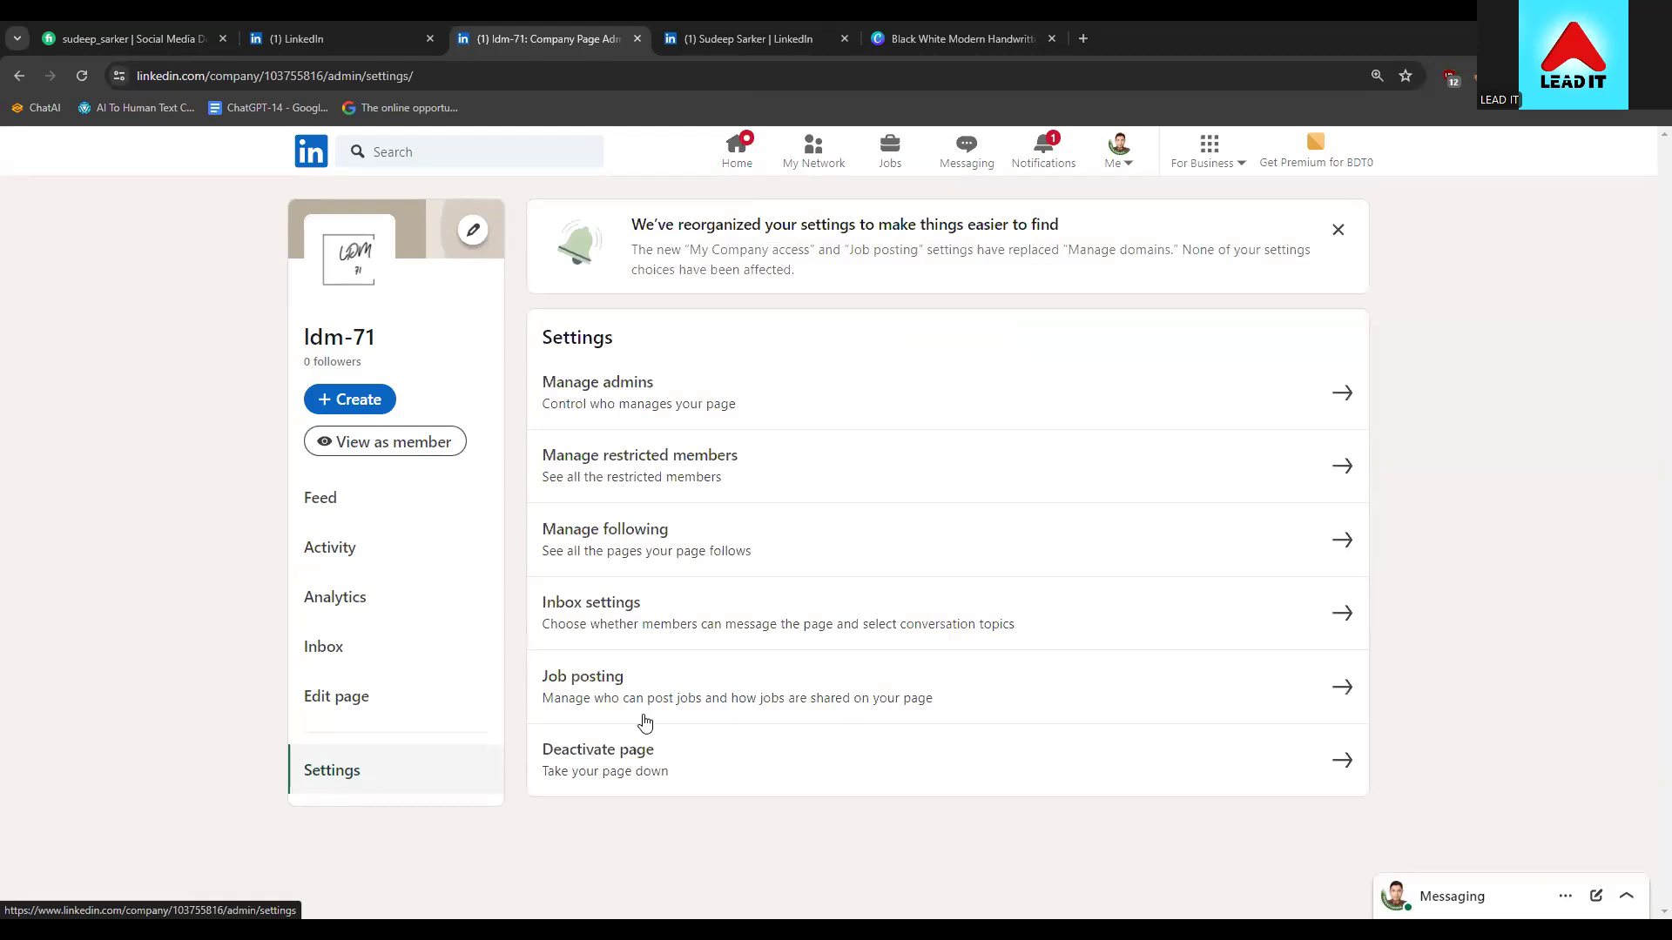
click(397, 693)
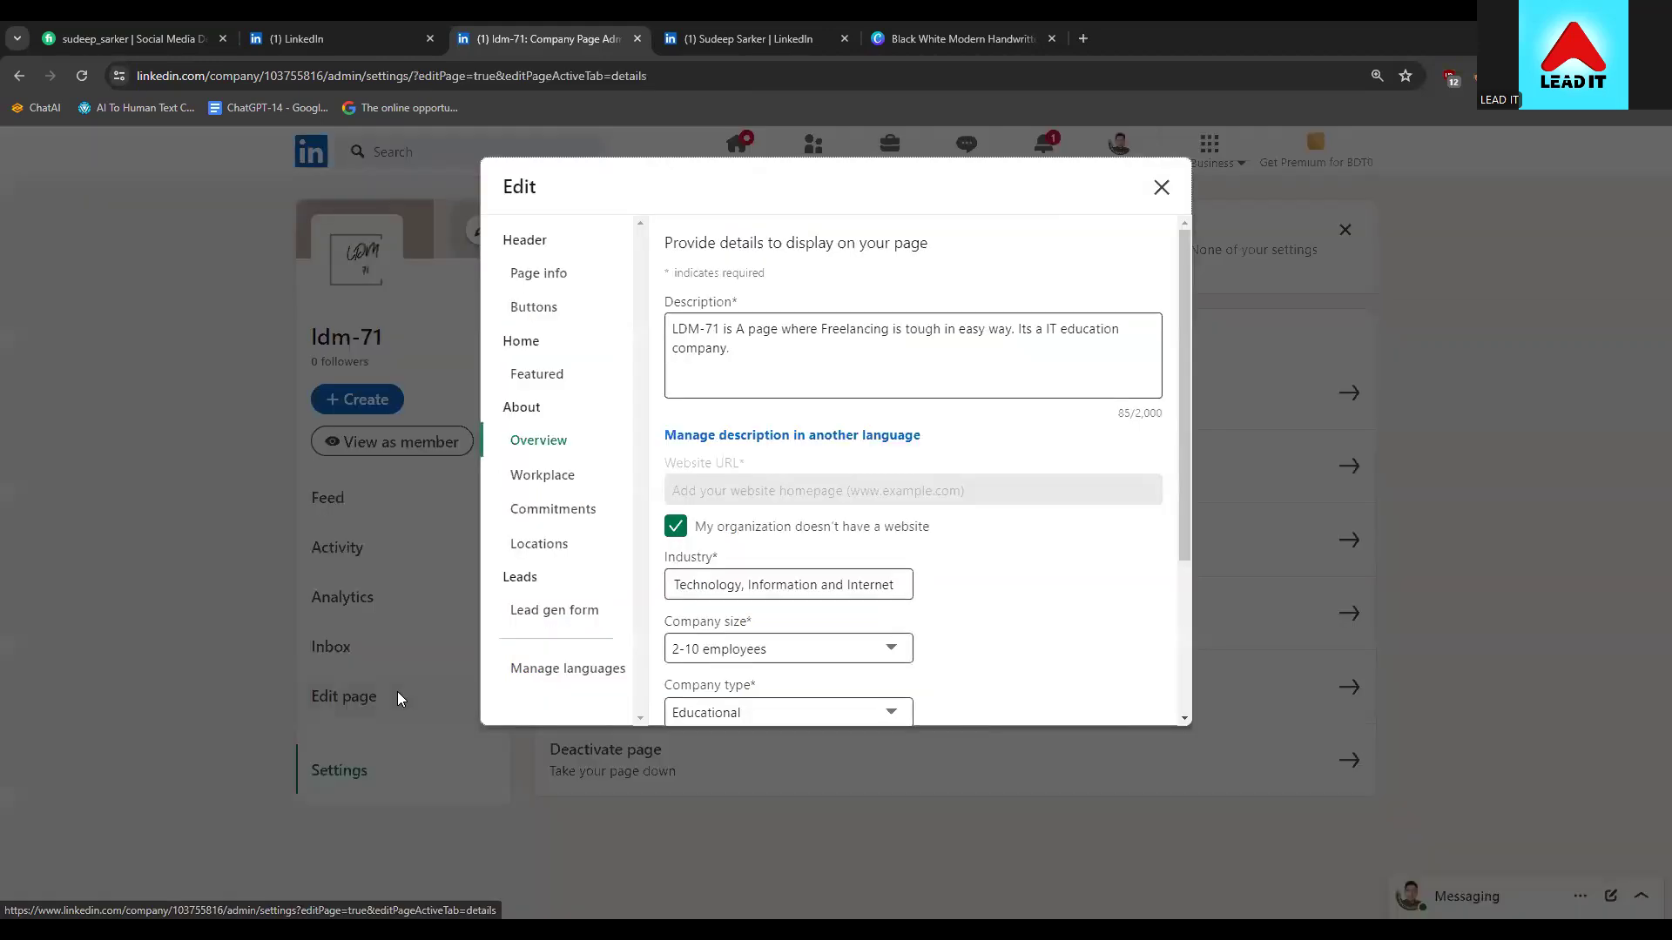
click(553, 620)
click(521, 666)
click(523, 611)
click(539, 543)
click(538, 498)
click(541, 479)
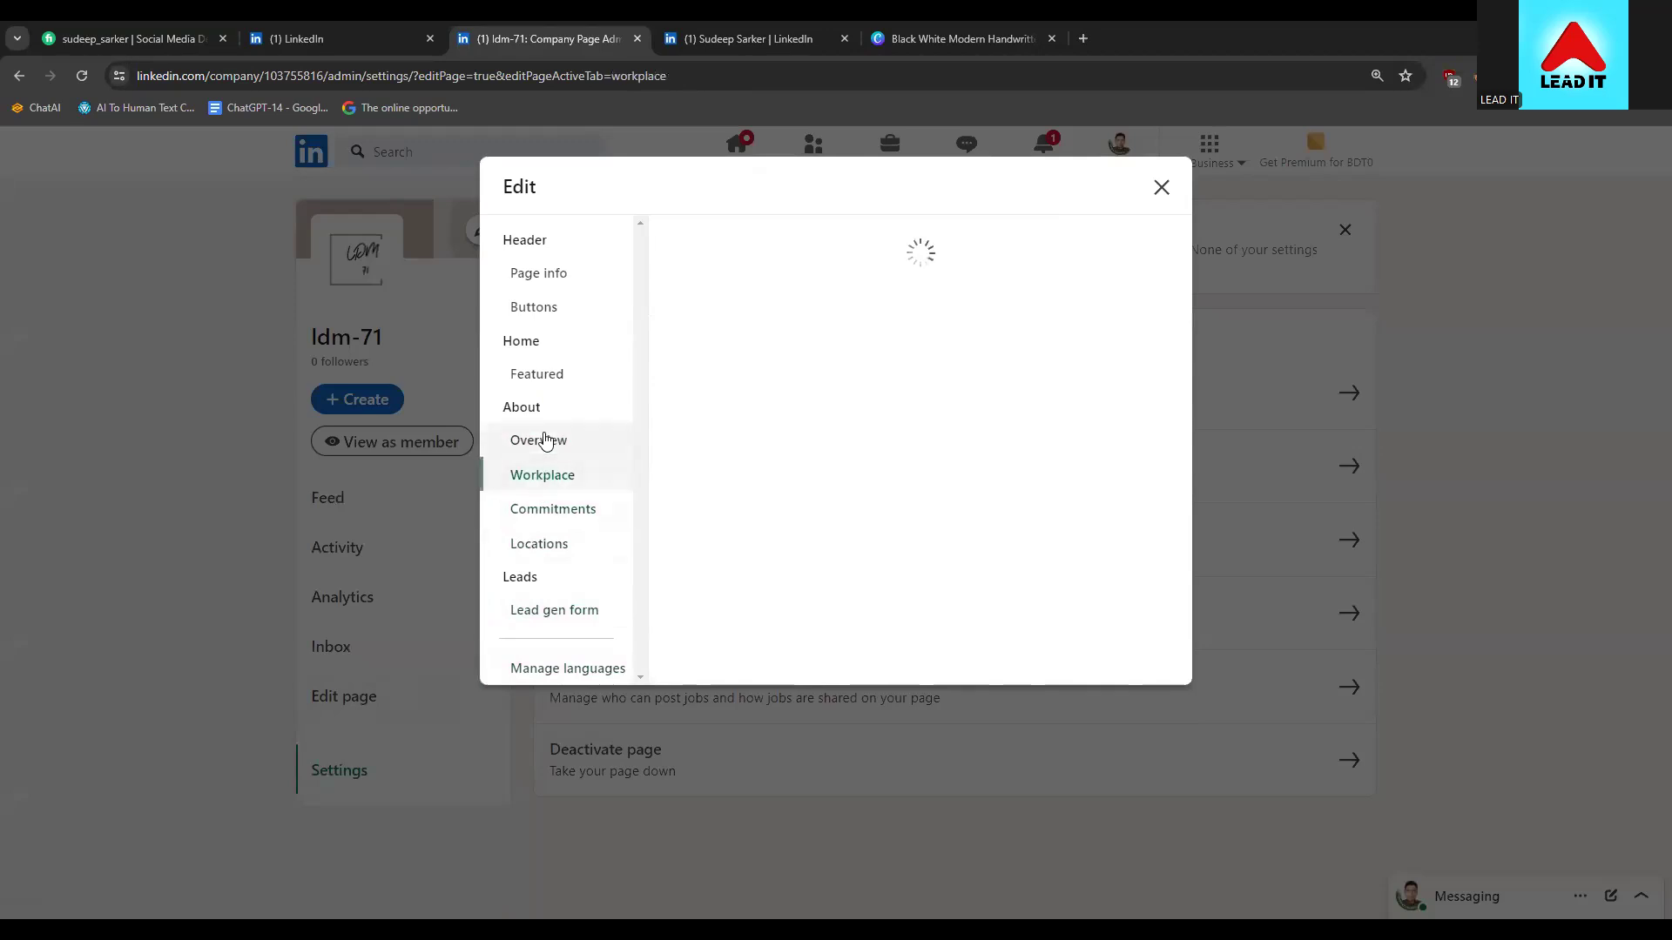
click(545, 441)
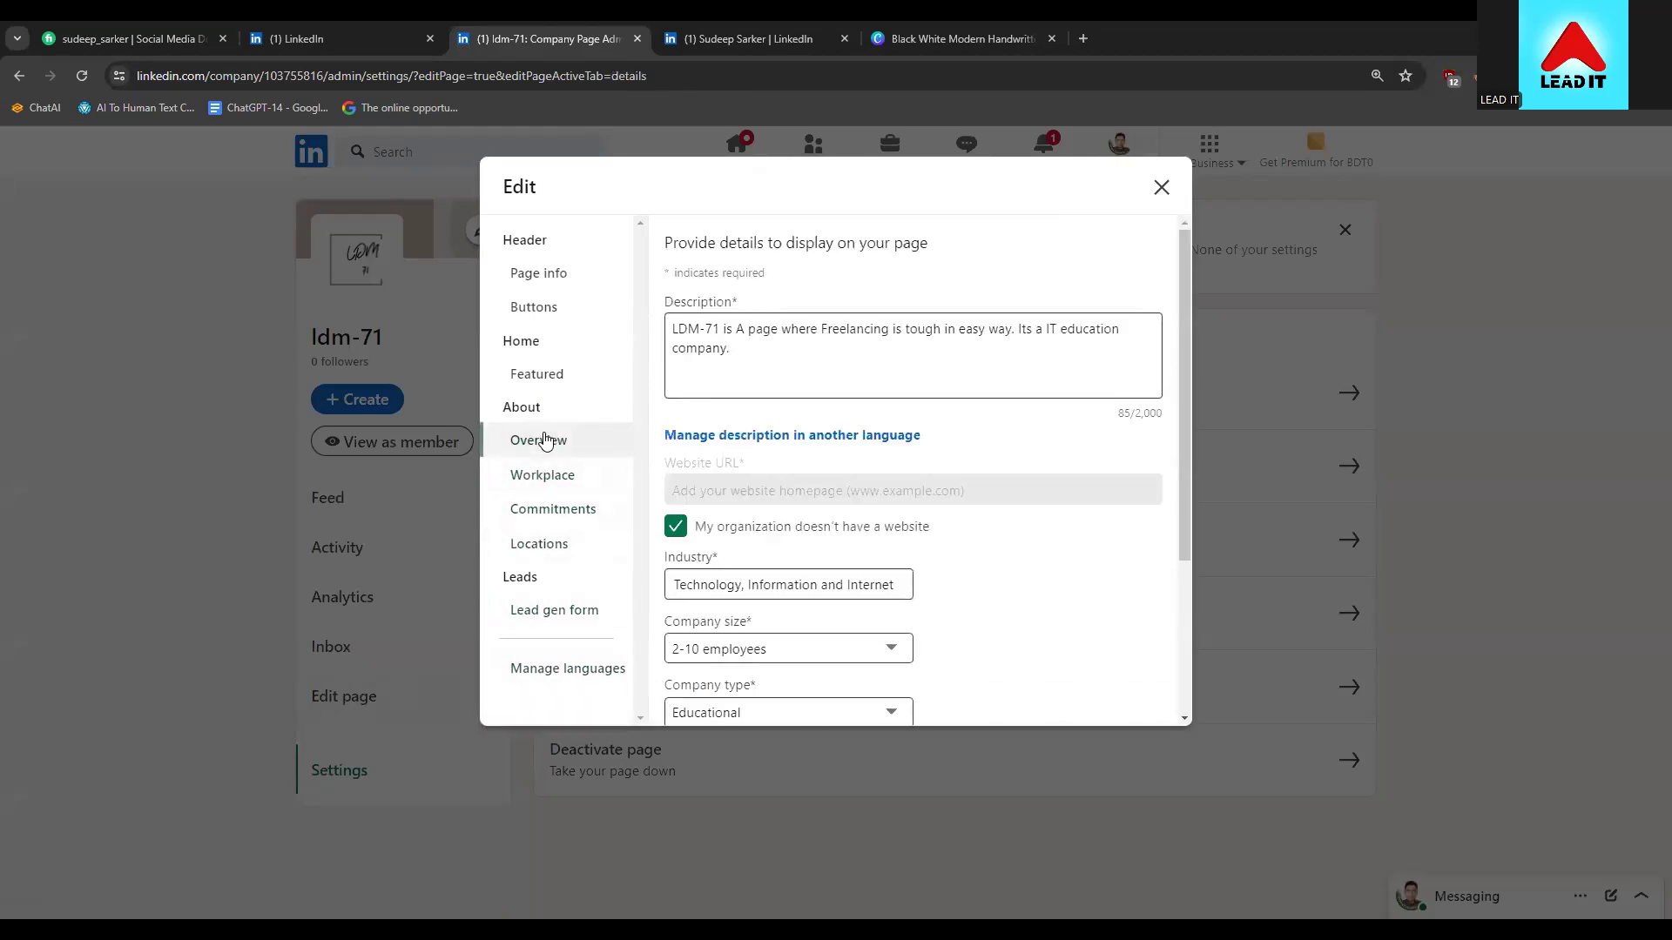
click(540, 374)
click(542, 318)
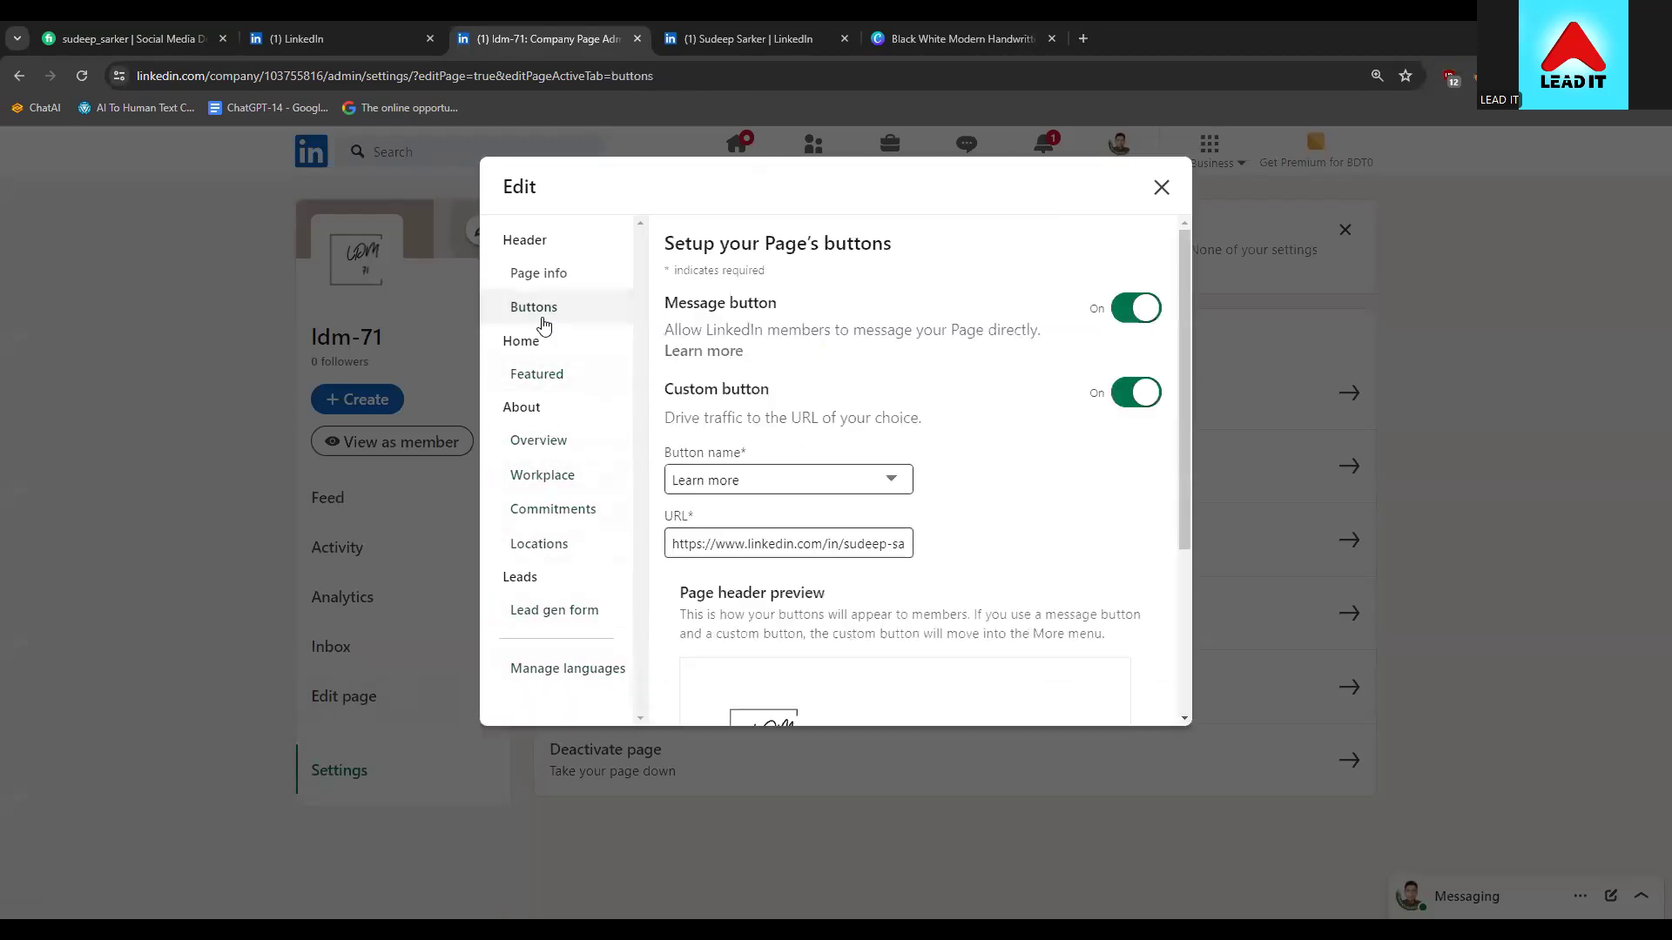
click(540, 273)
click(701, 518)
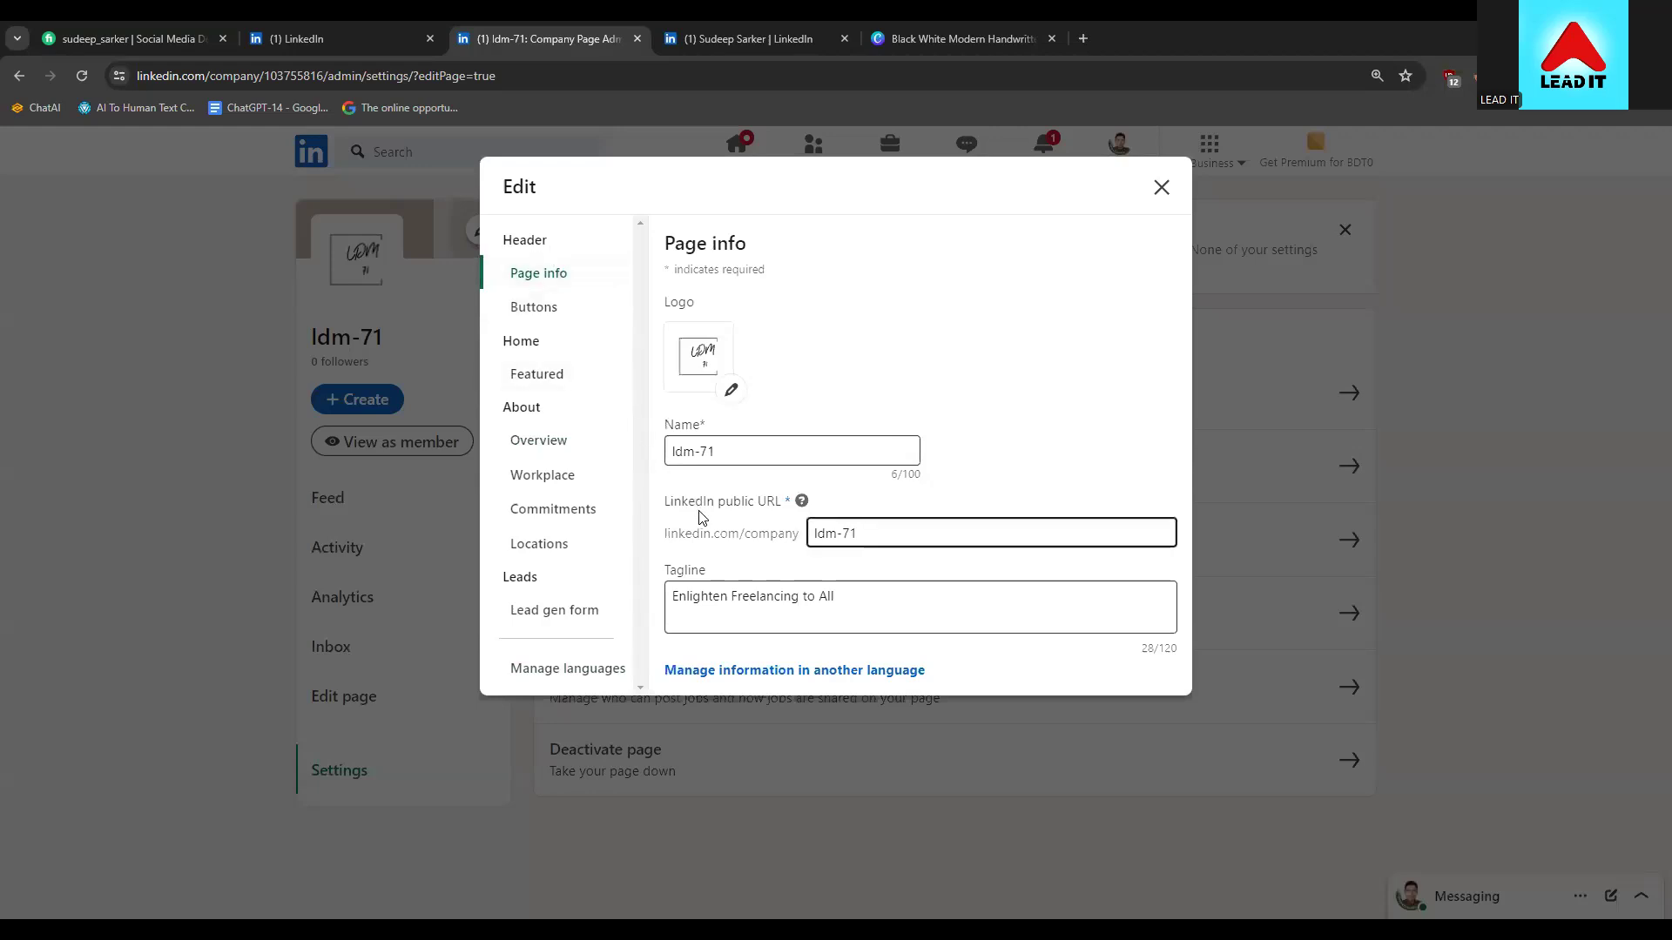
click(1161, 187)
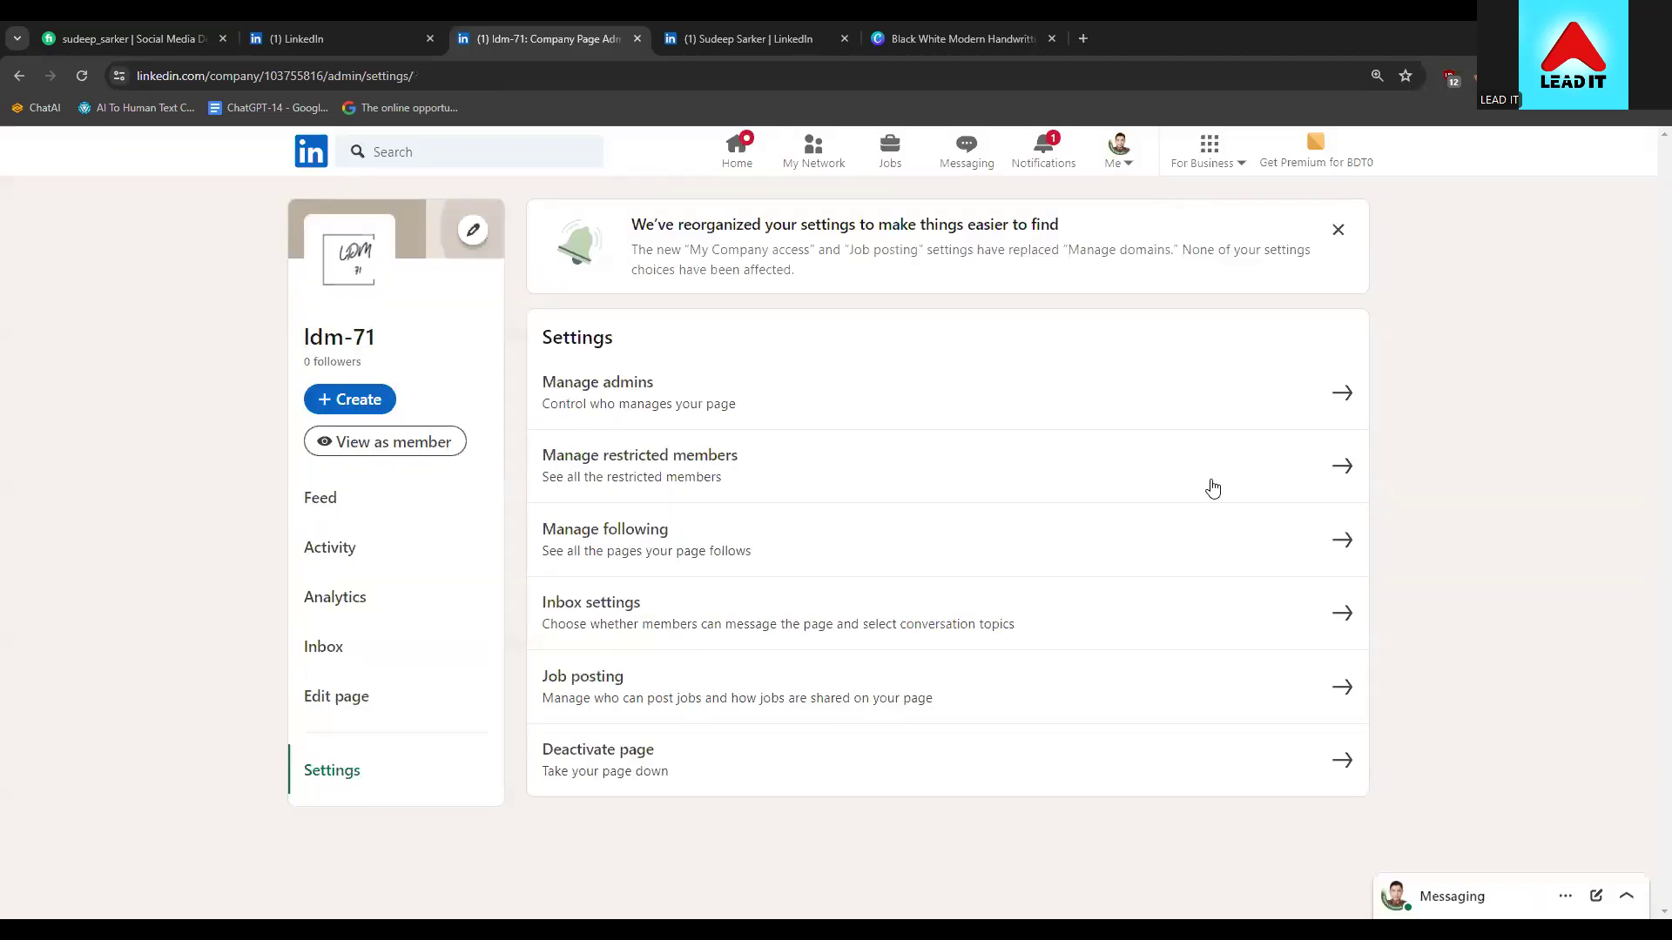
Go to the LinkedIn home feed and look over its contents
click(737, 173)
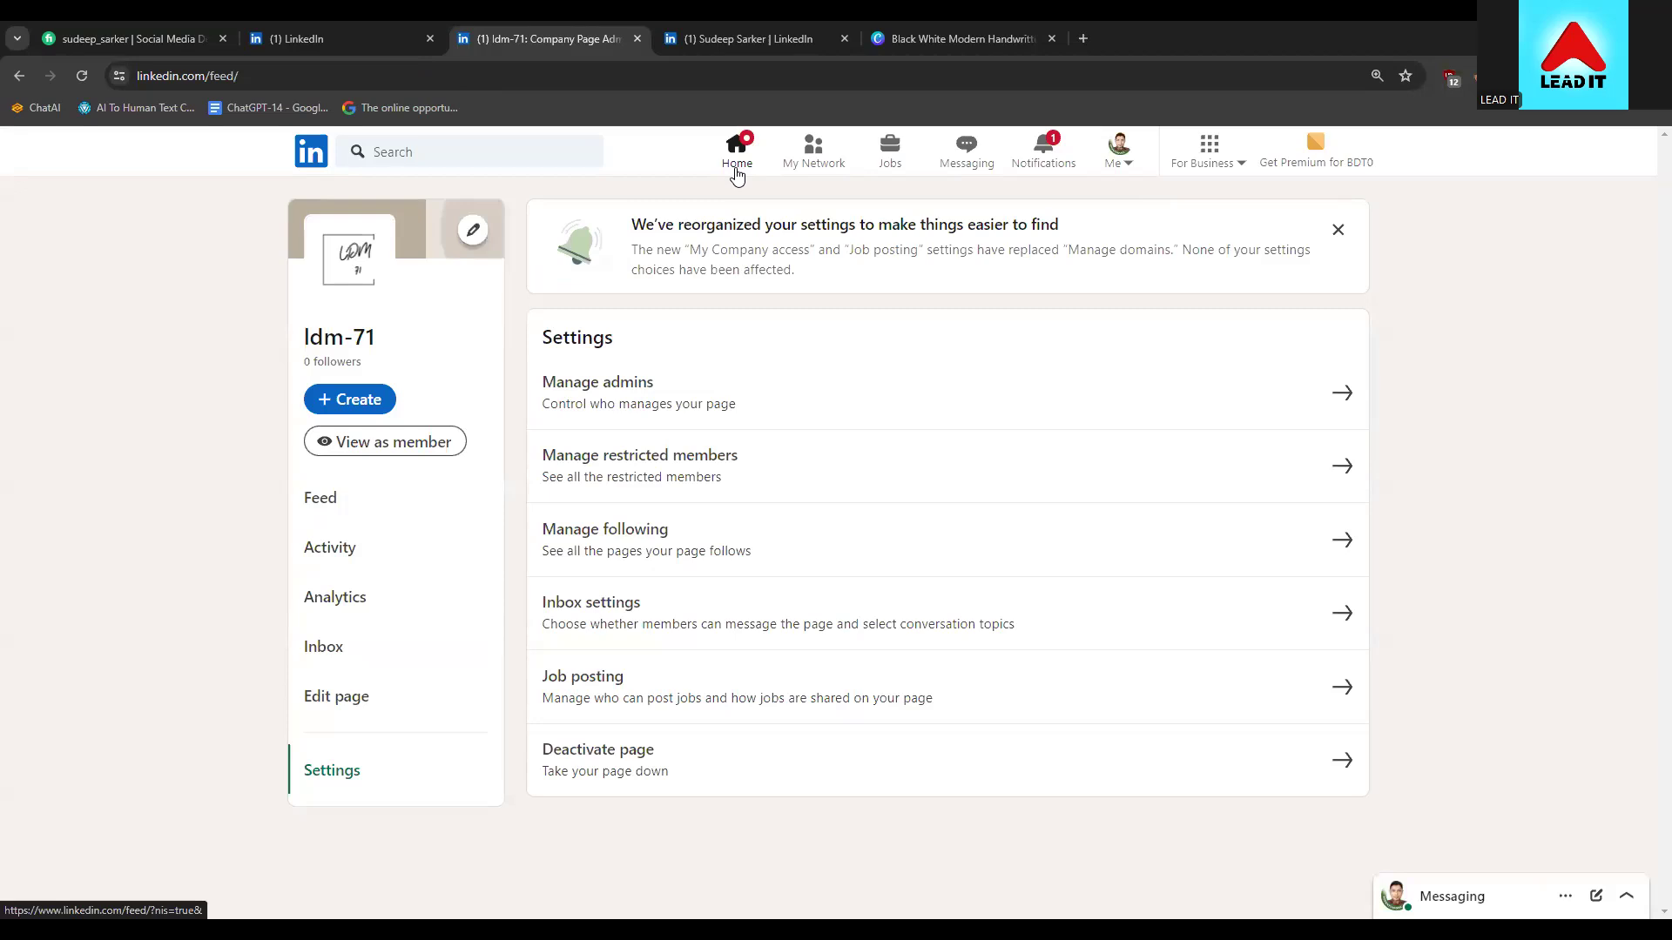
scroll(208, 641, down, 5)
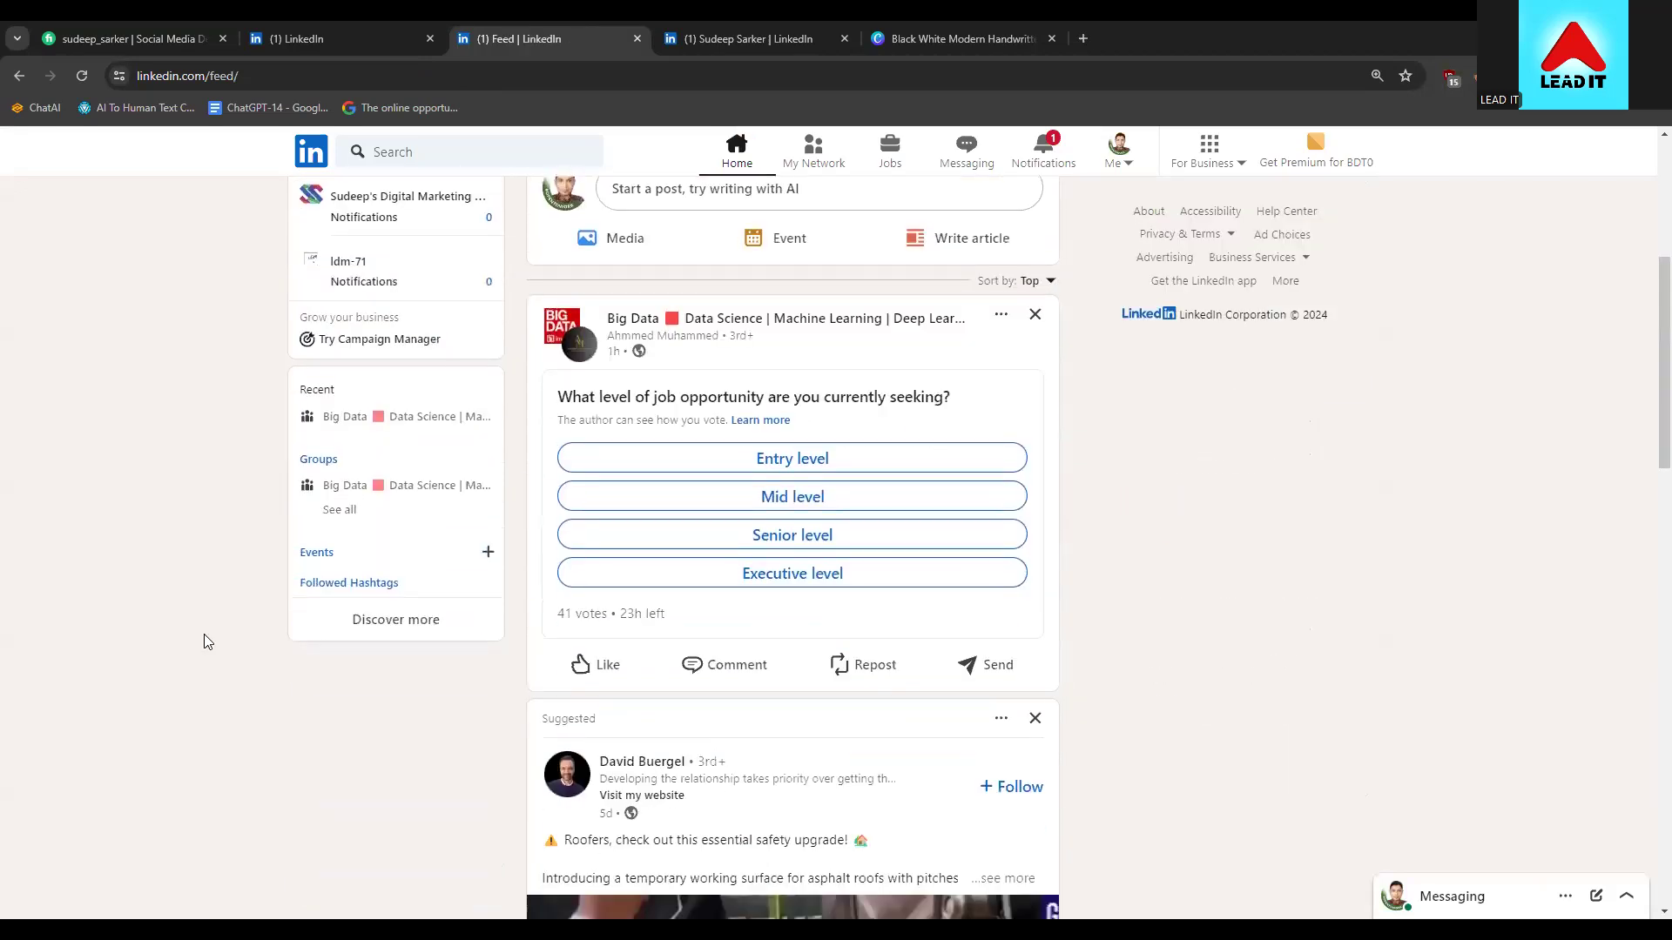
scroll(207, 641, up, 2)
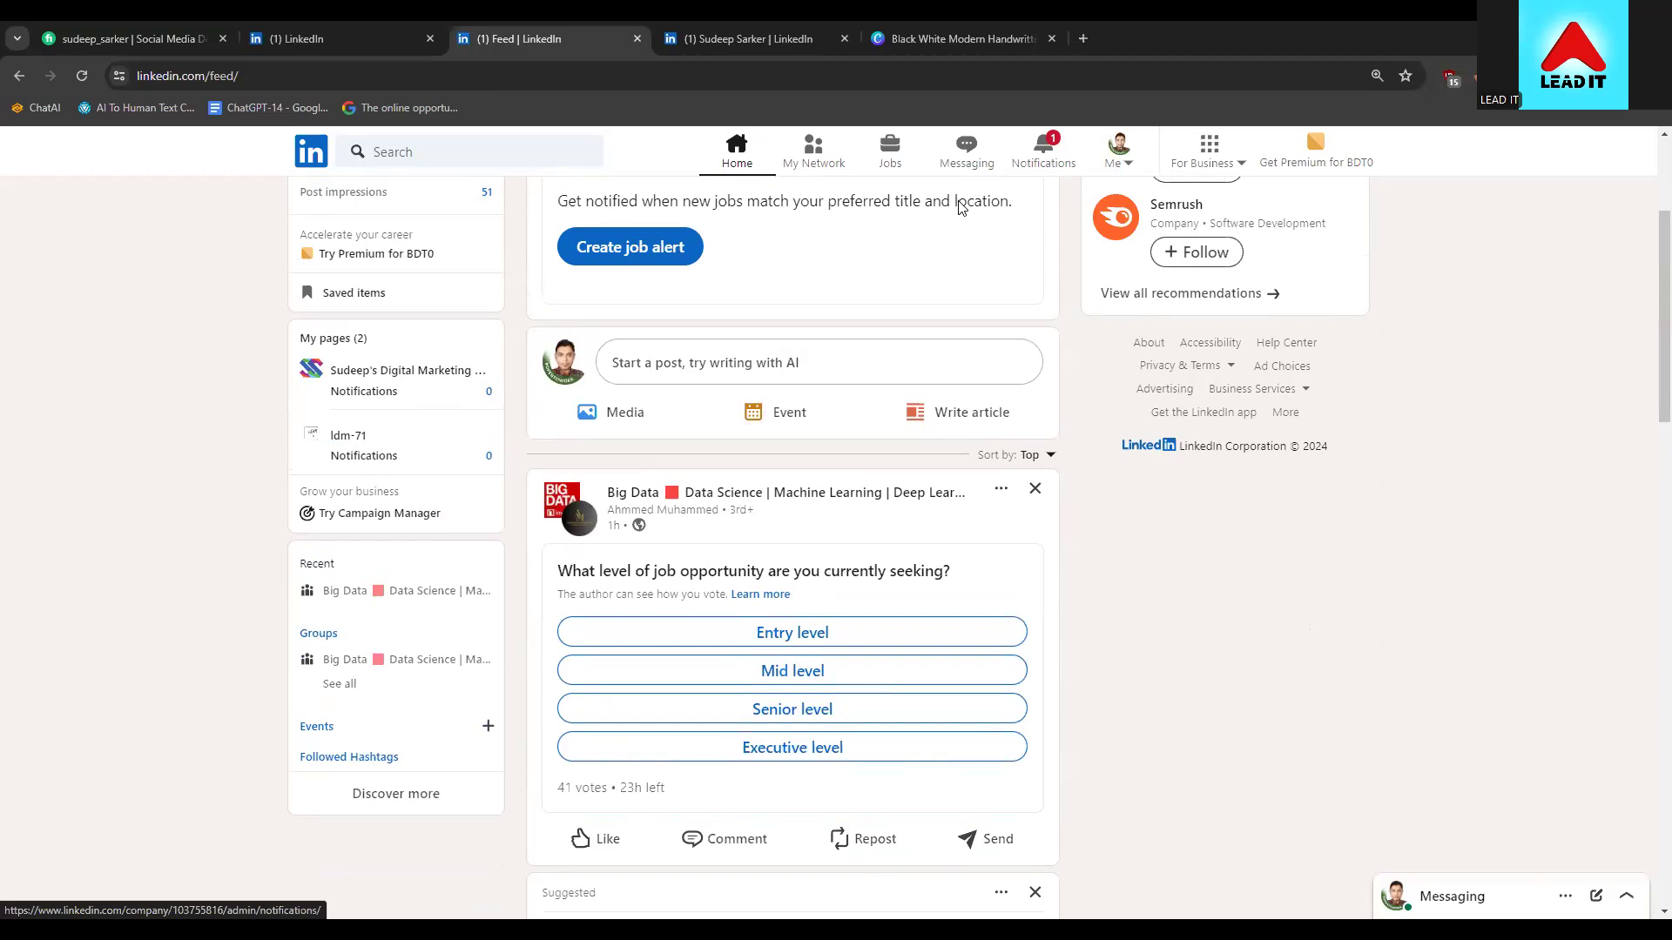
scroll(1022, 184, up, 3)
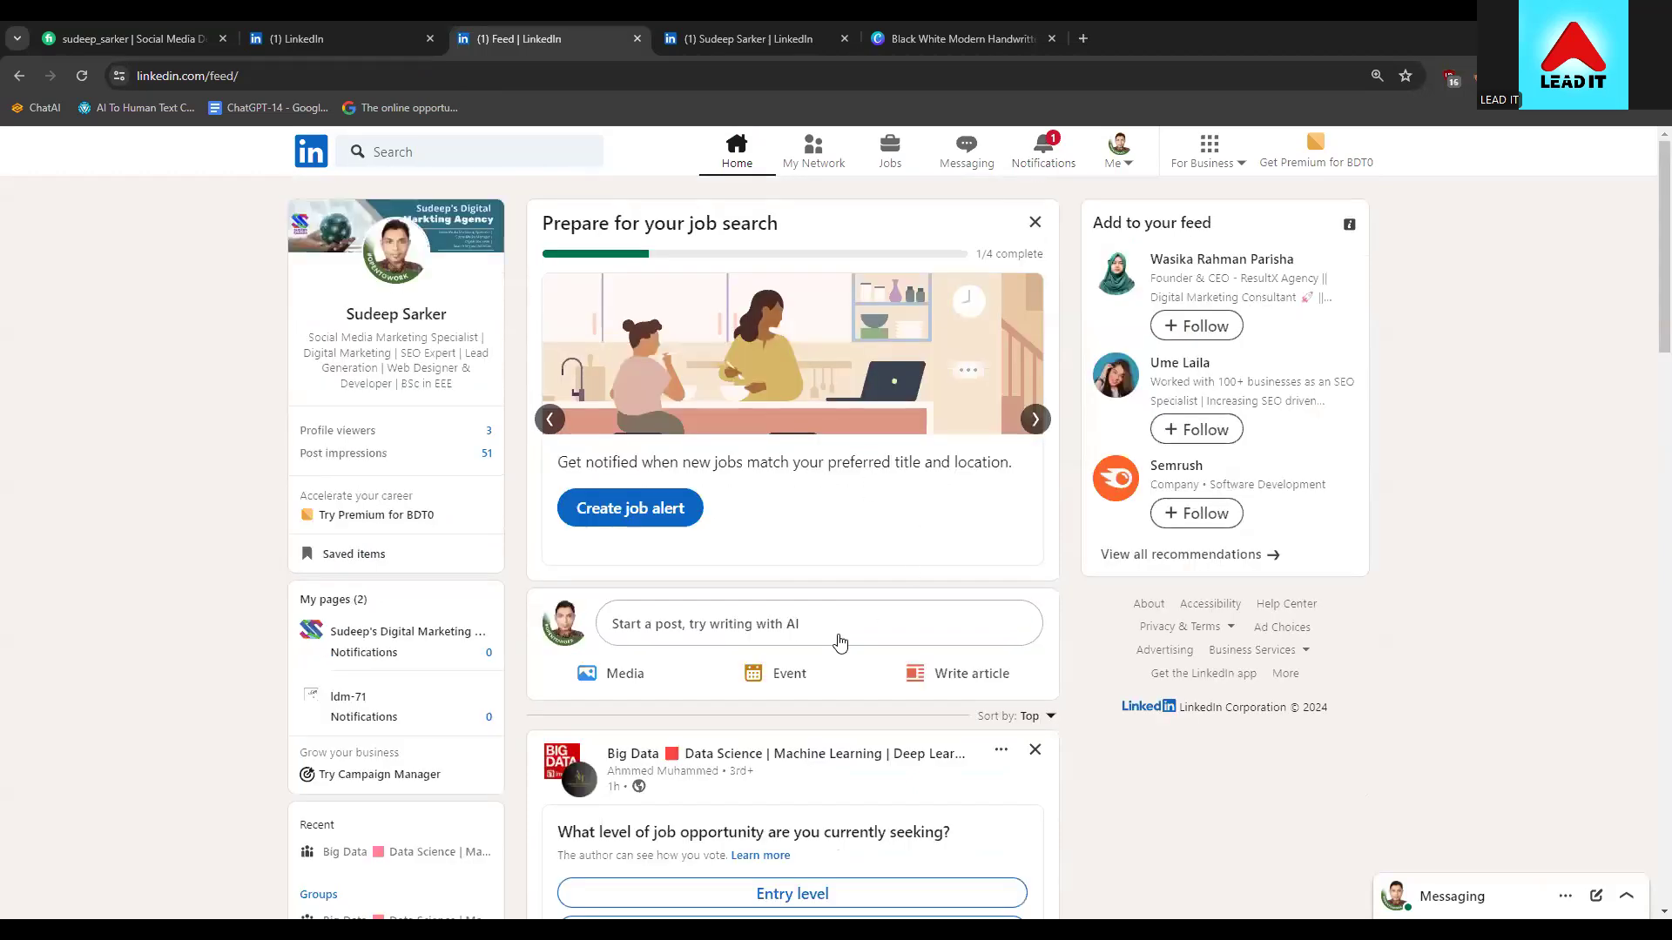
scroll(795, 627, down, 2)
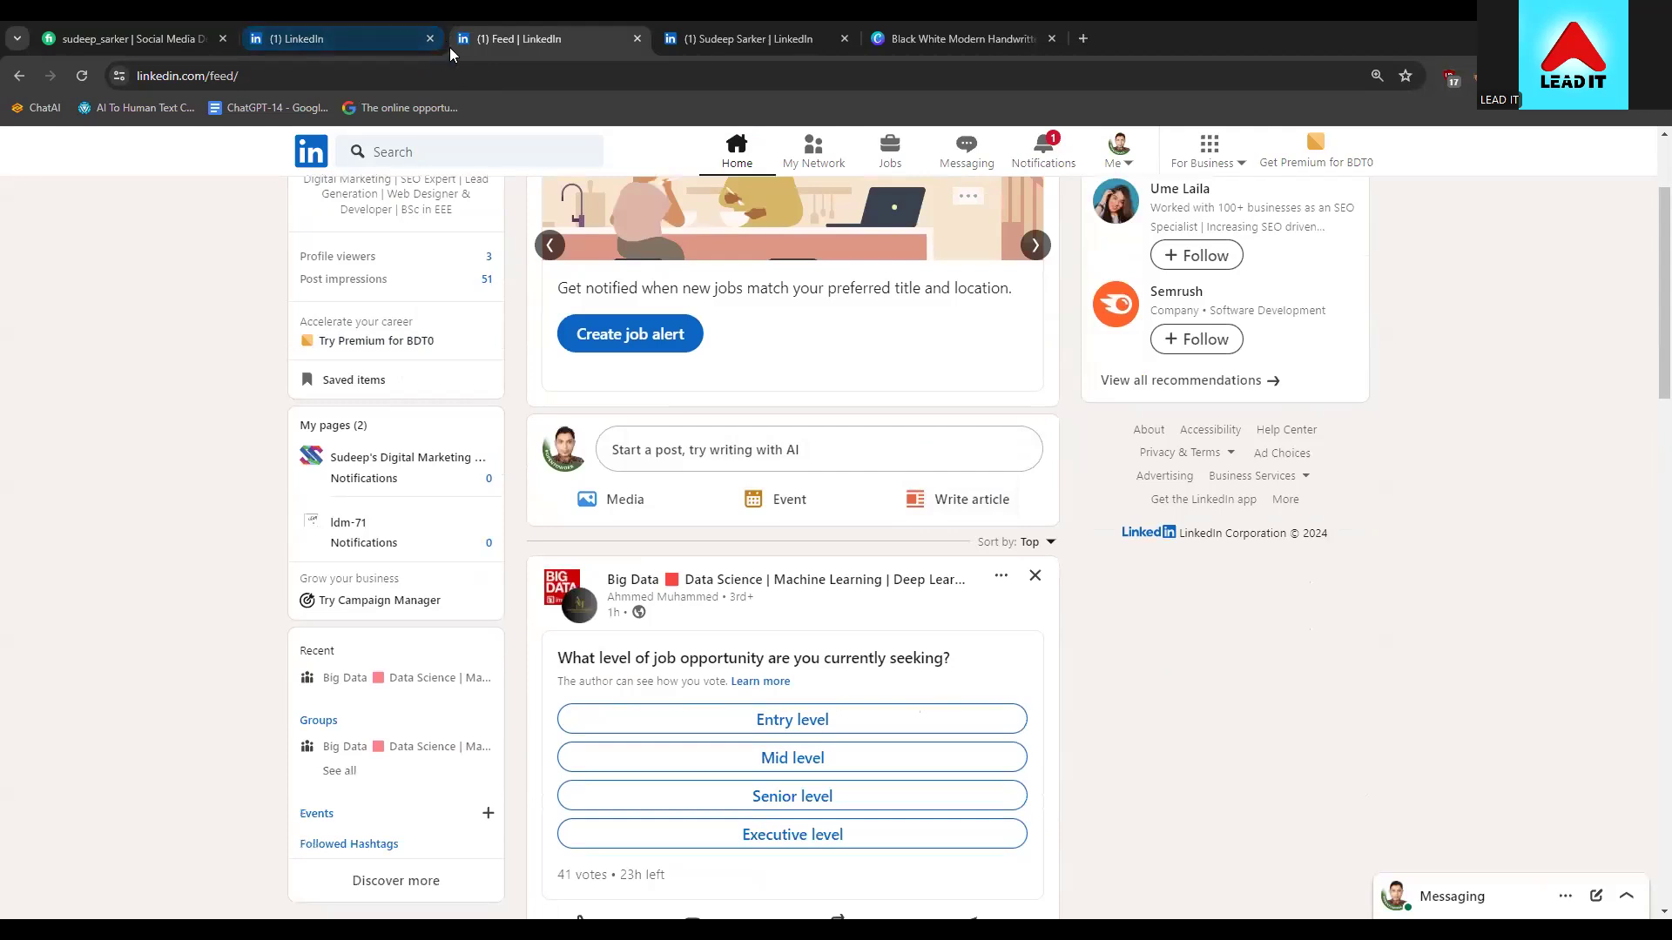
Turn the unfinished page-setup tab into a Google search, then come back to the LinkedIn feed
key(ctrl+l)
click(400, 35)
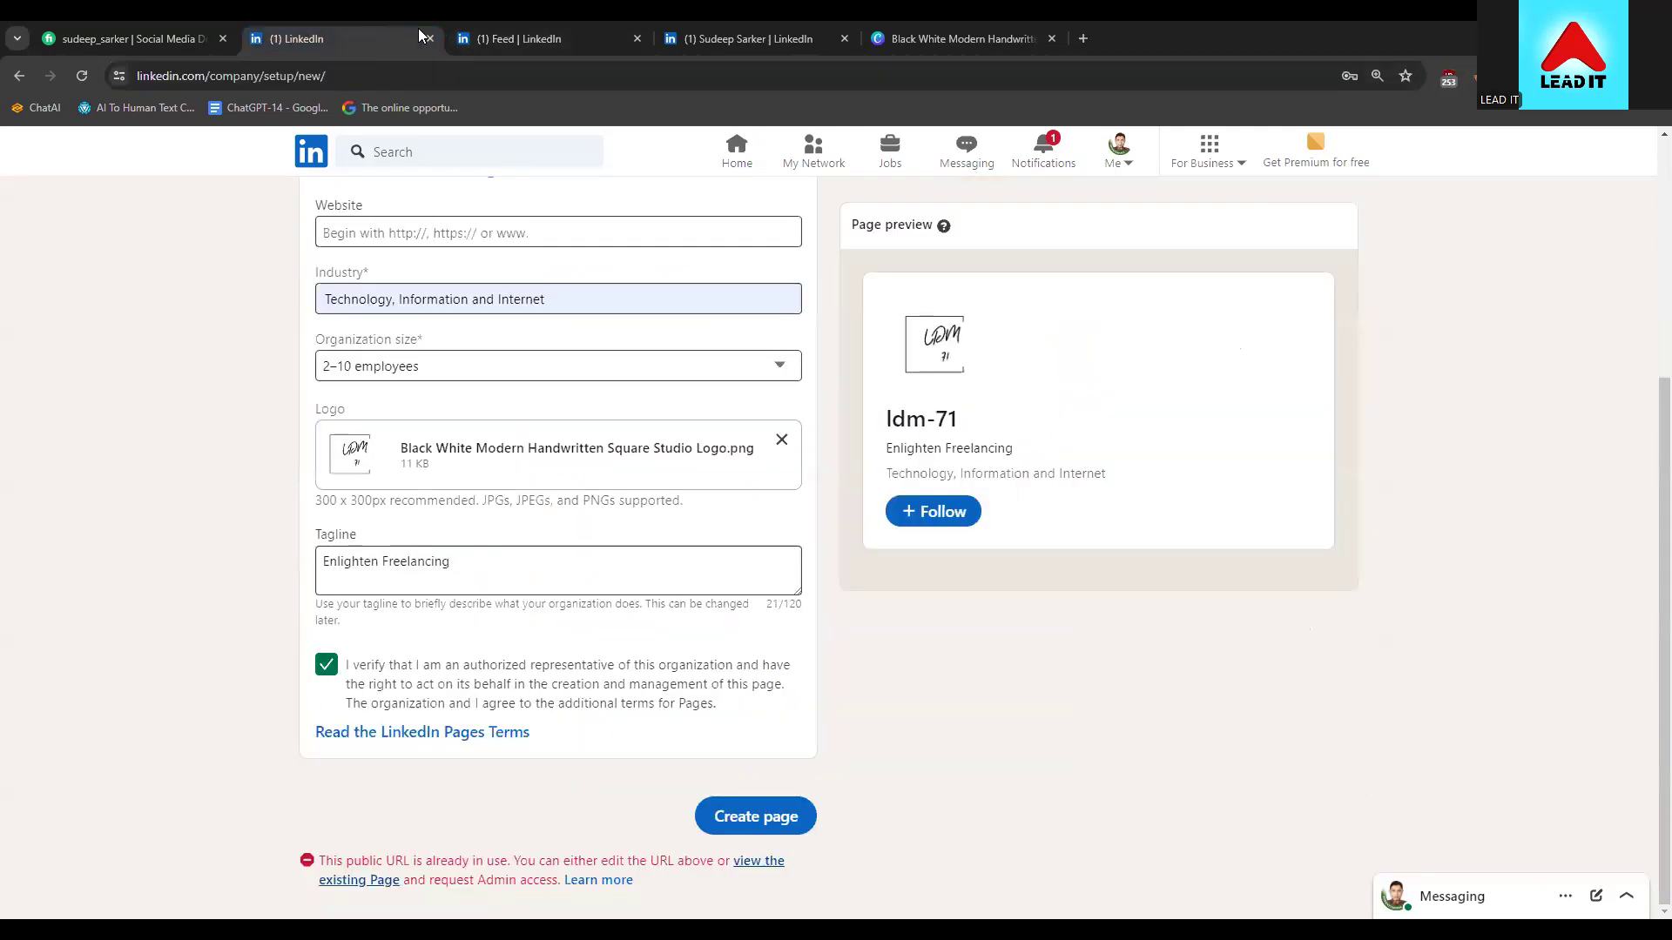
click(390, 75)
click(377, 101)
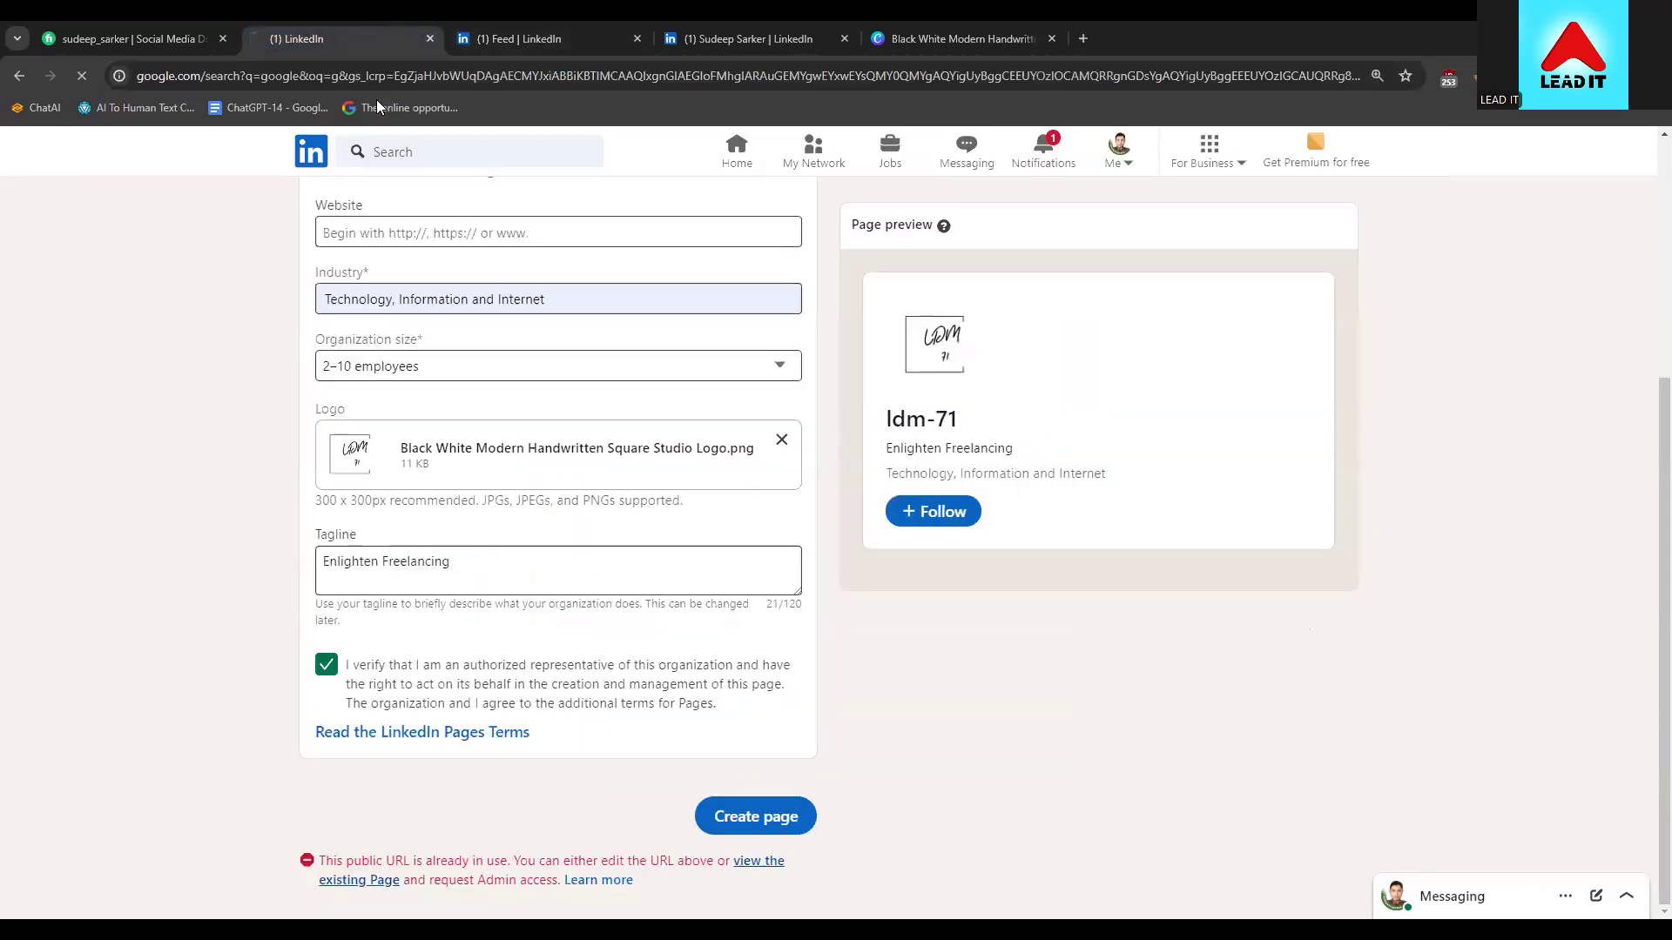
click(451, 30)
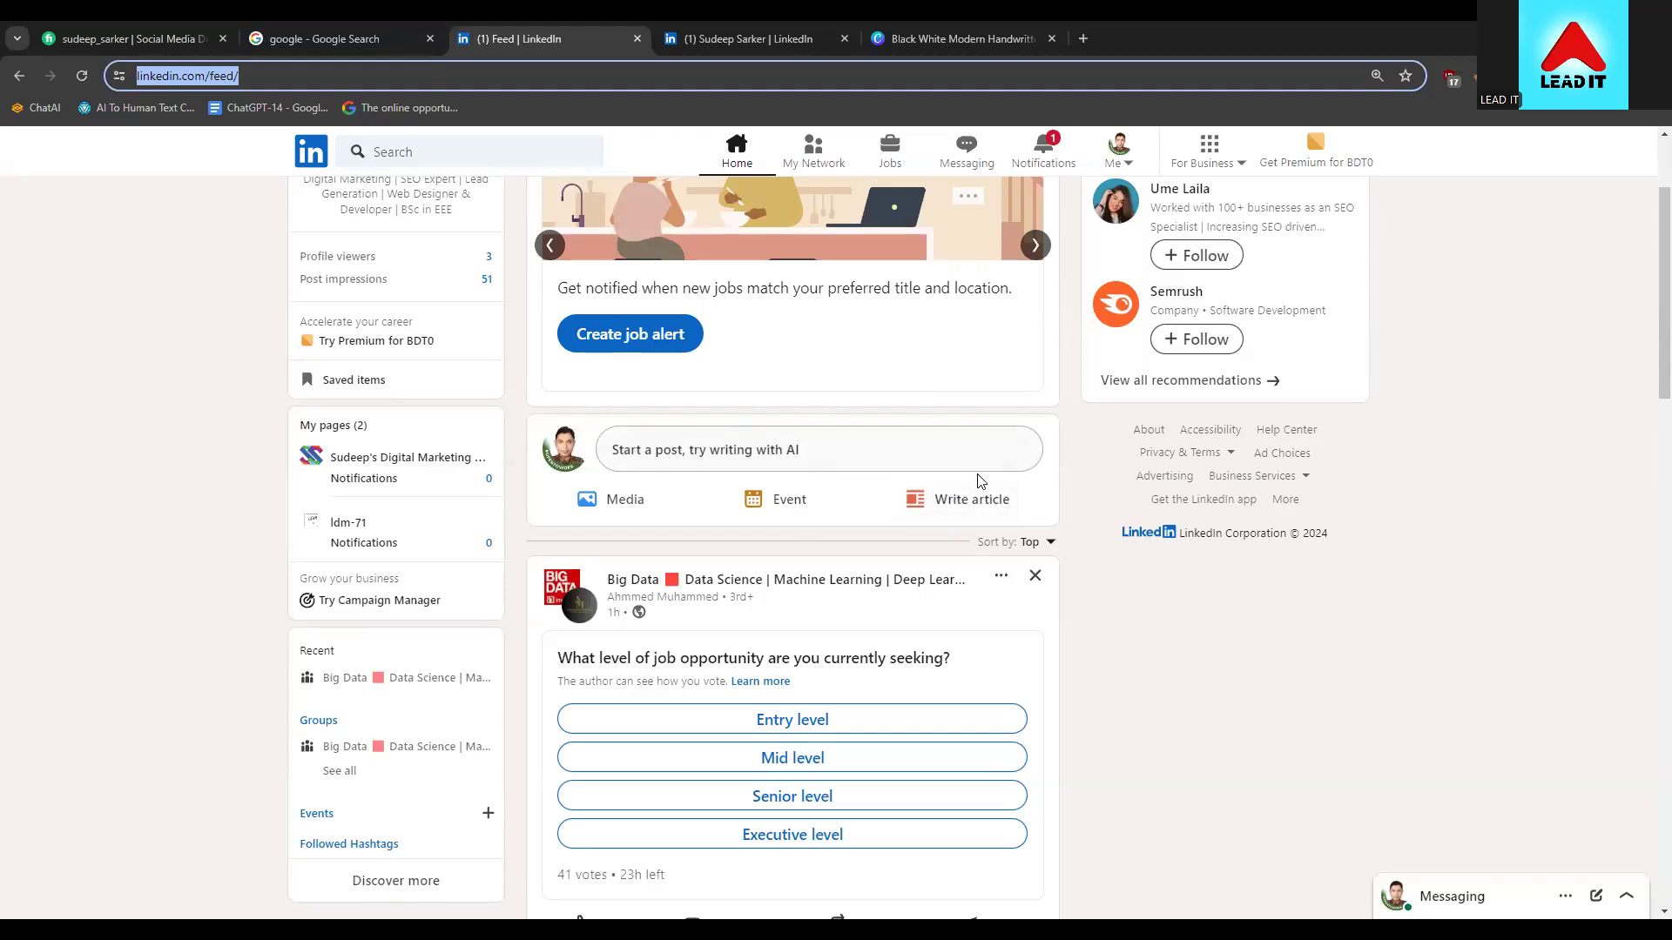
Start a new LinkedIn article, publishing as your personal profile
click(933, 501)
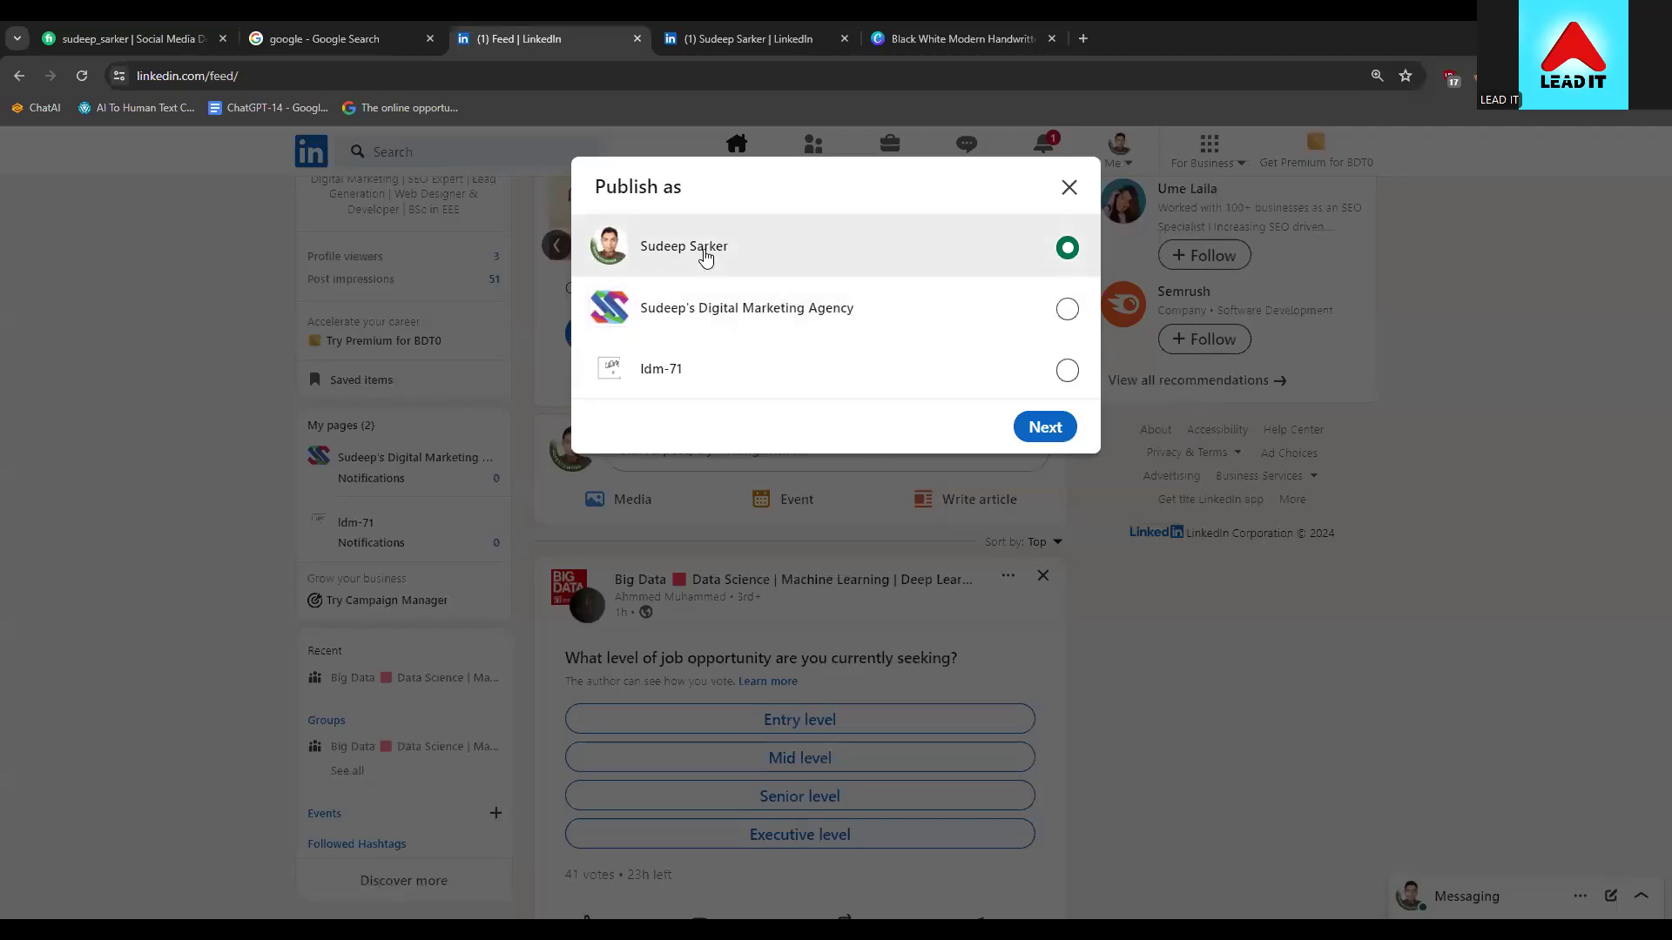
click(1035, 430)
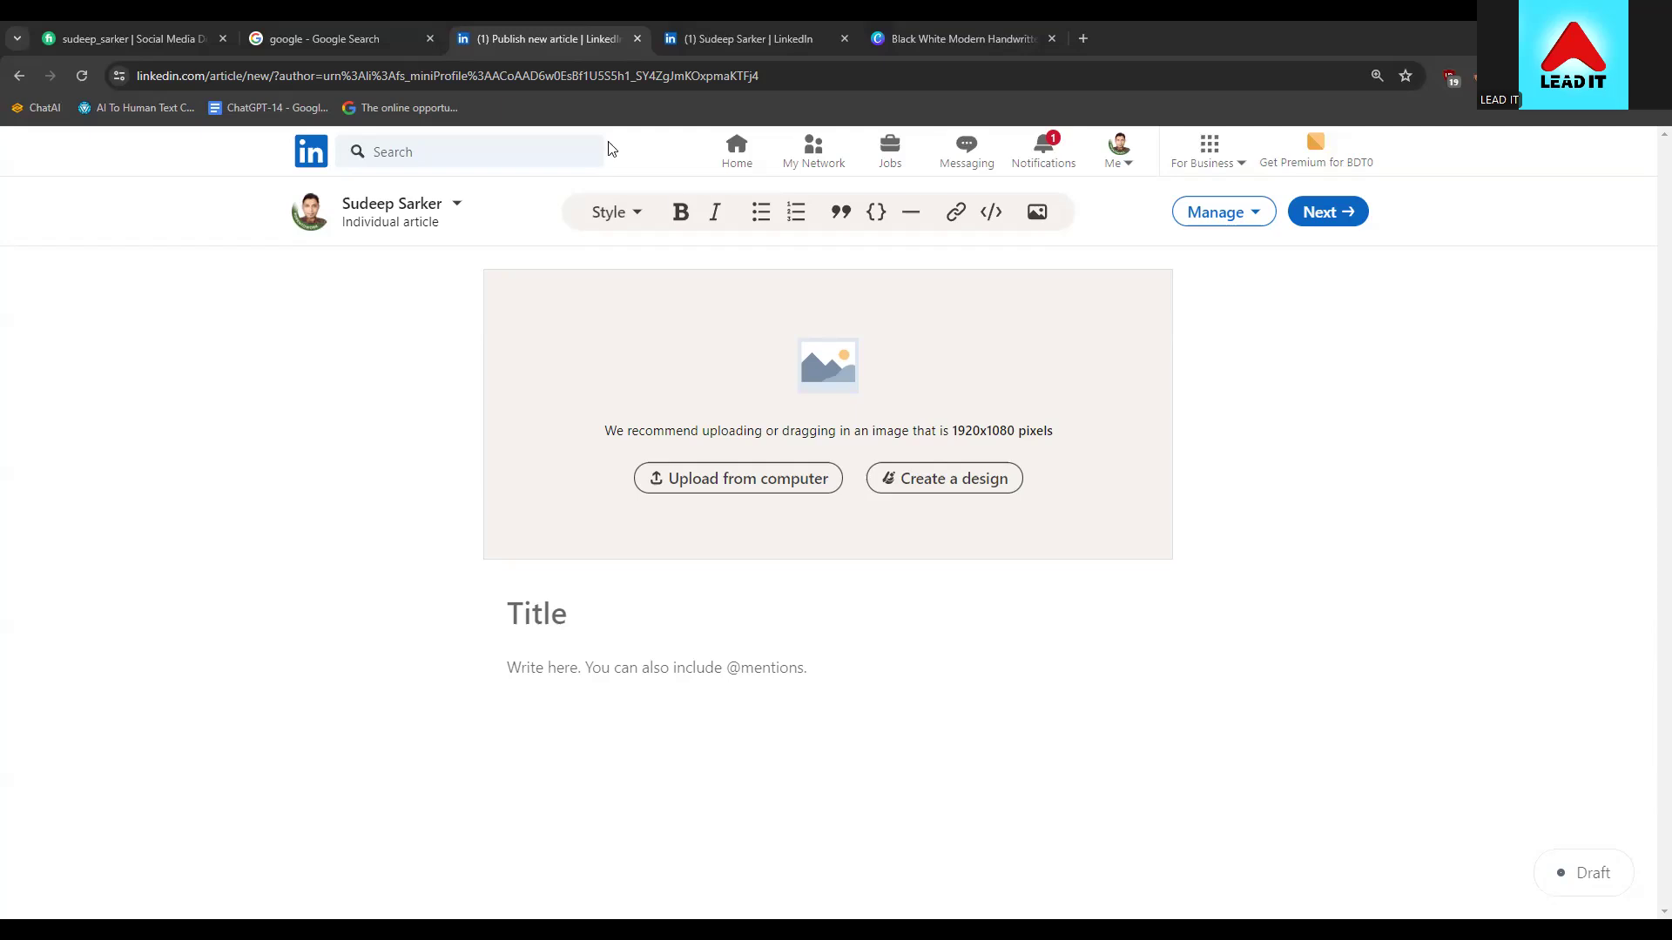
click(632, 214)
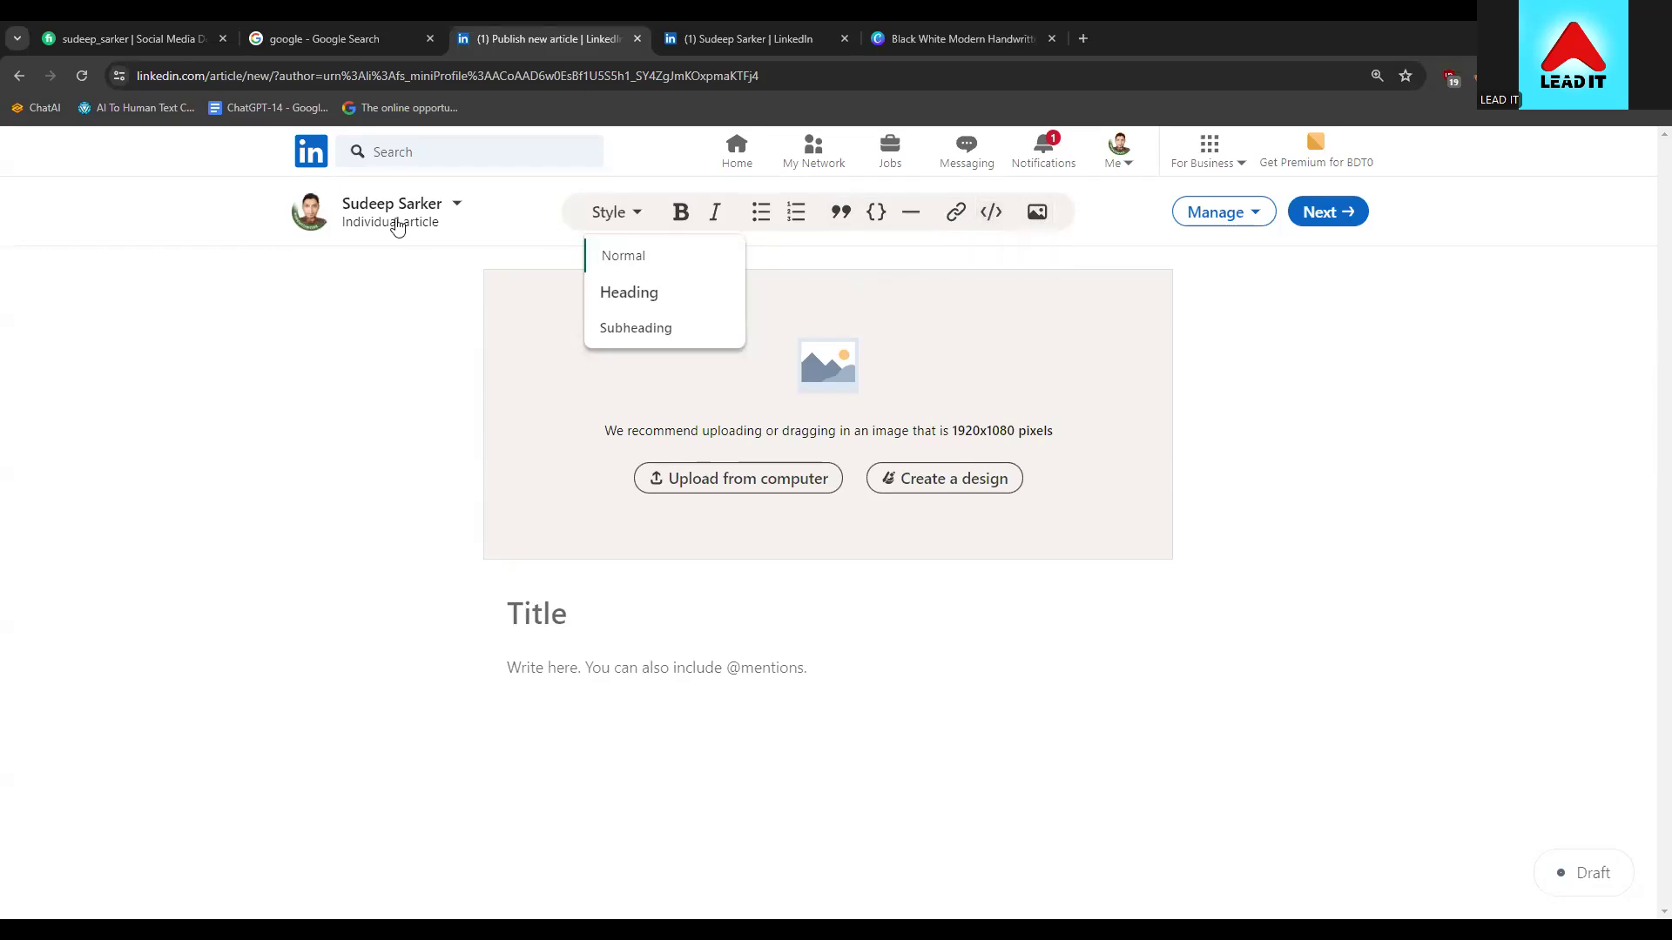
click(498, 258)
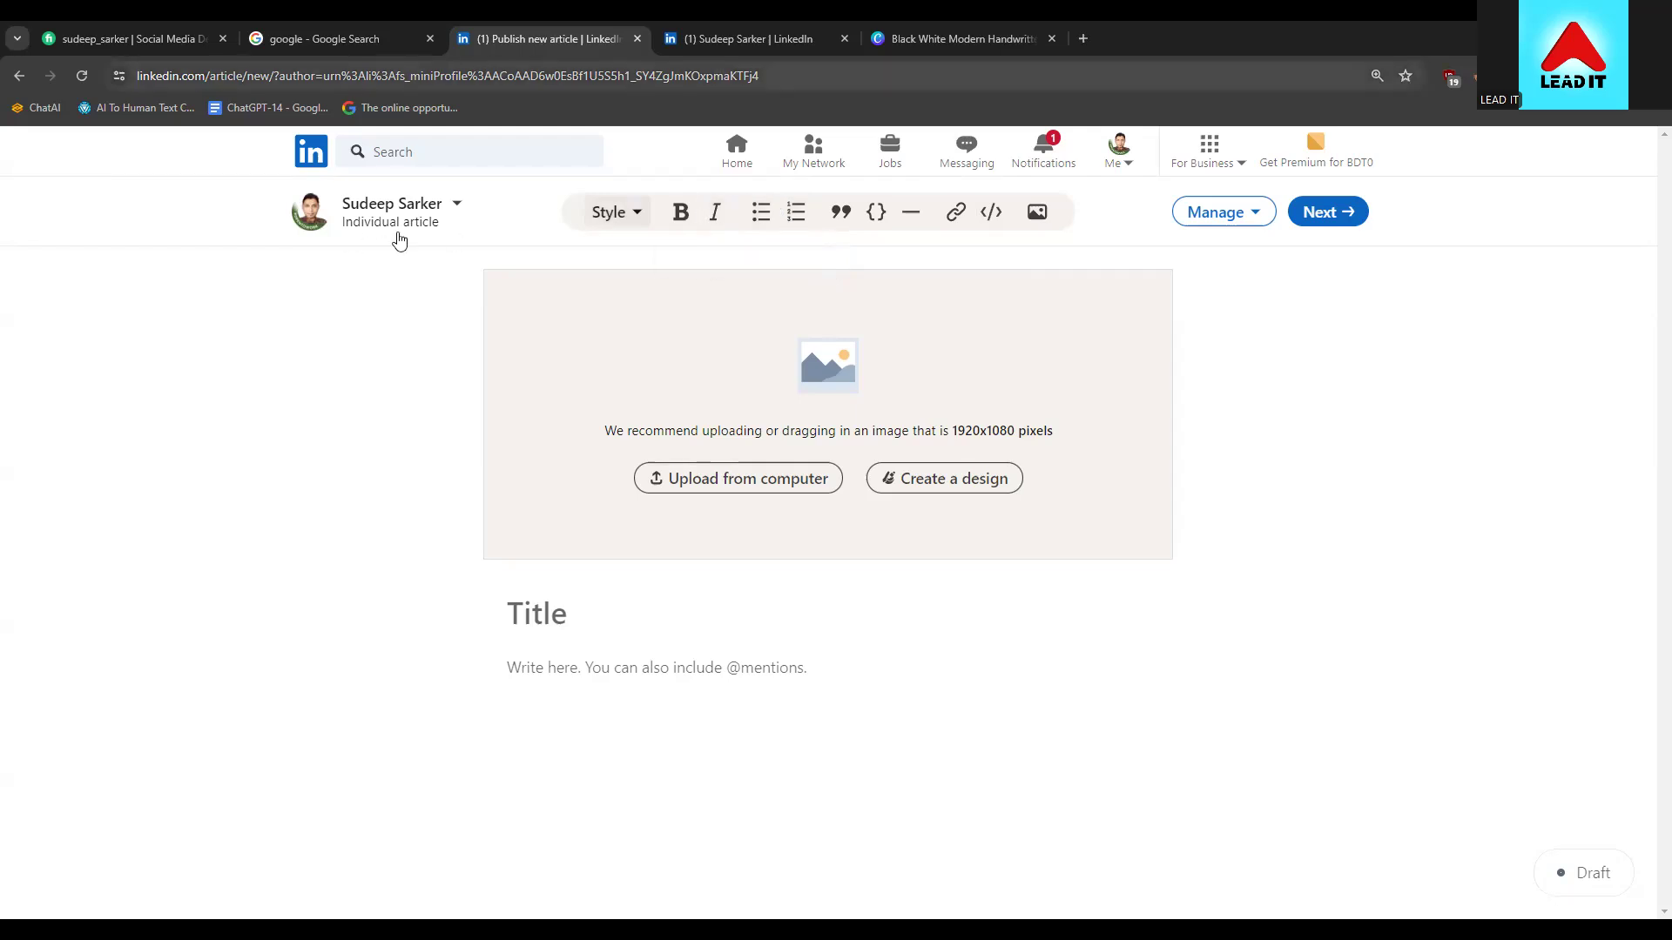
Search Google for 'bbc news' and open the BBC News homepage
click(376, 37)
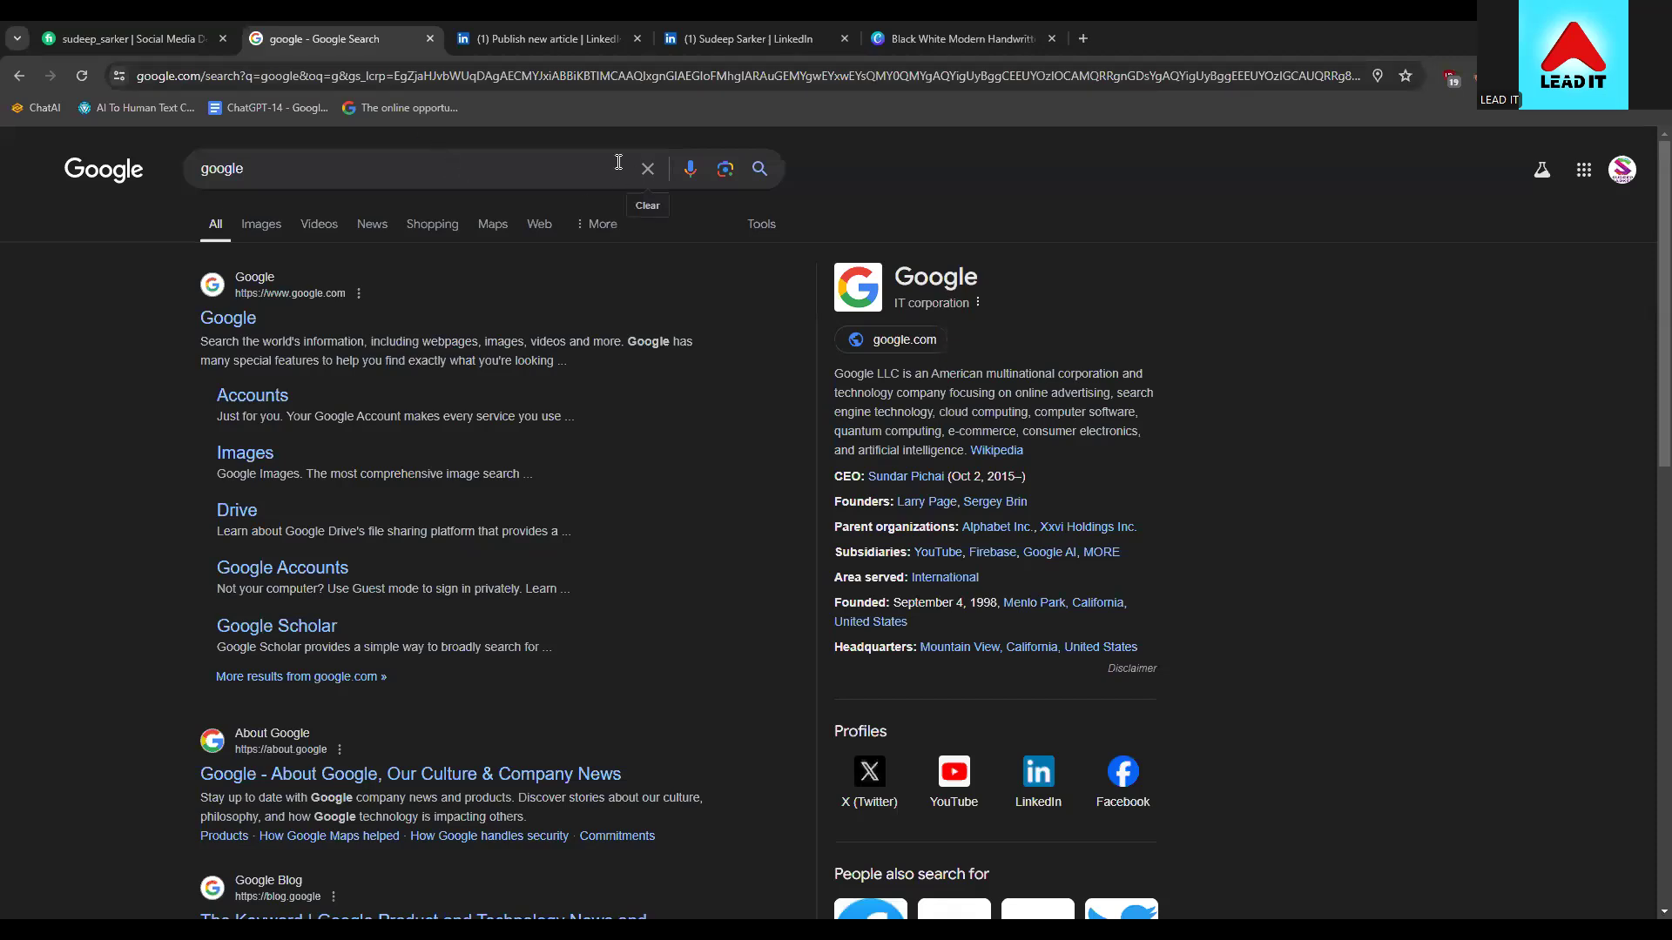
click(647, 170)
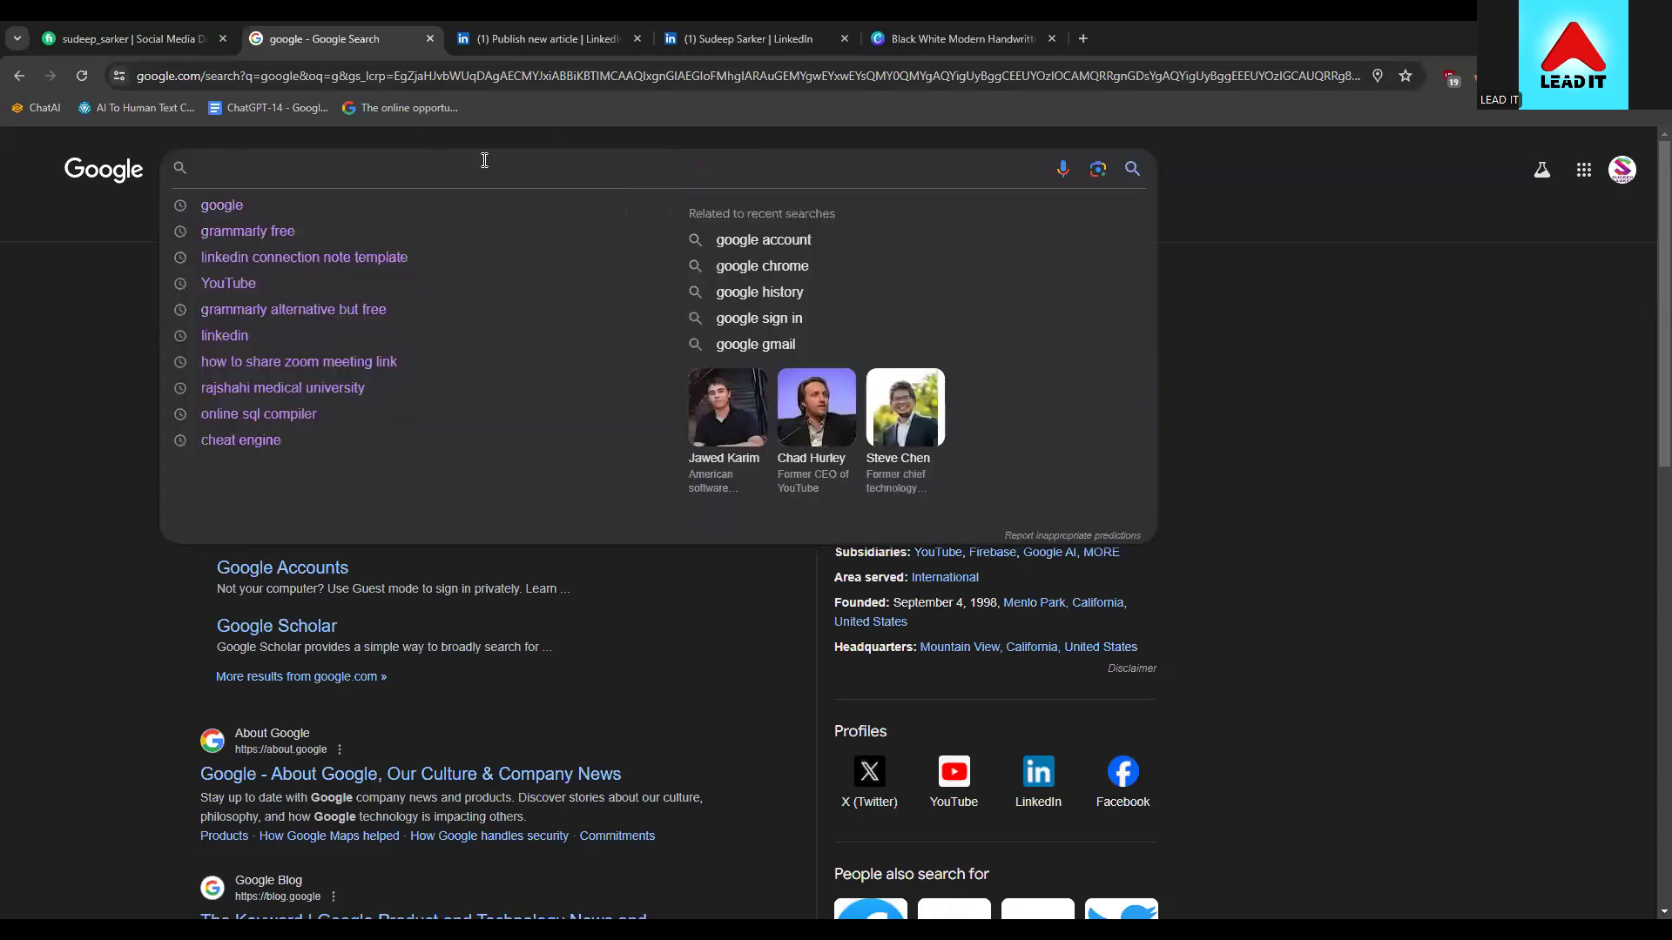
text(bbcs)
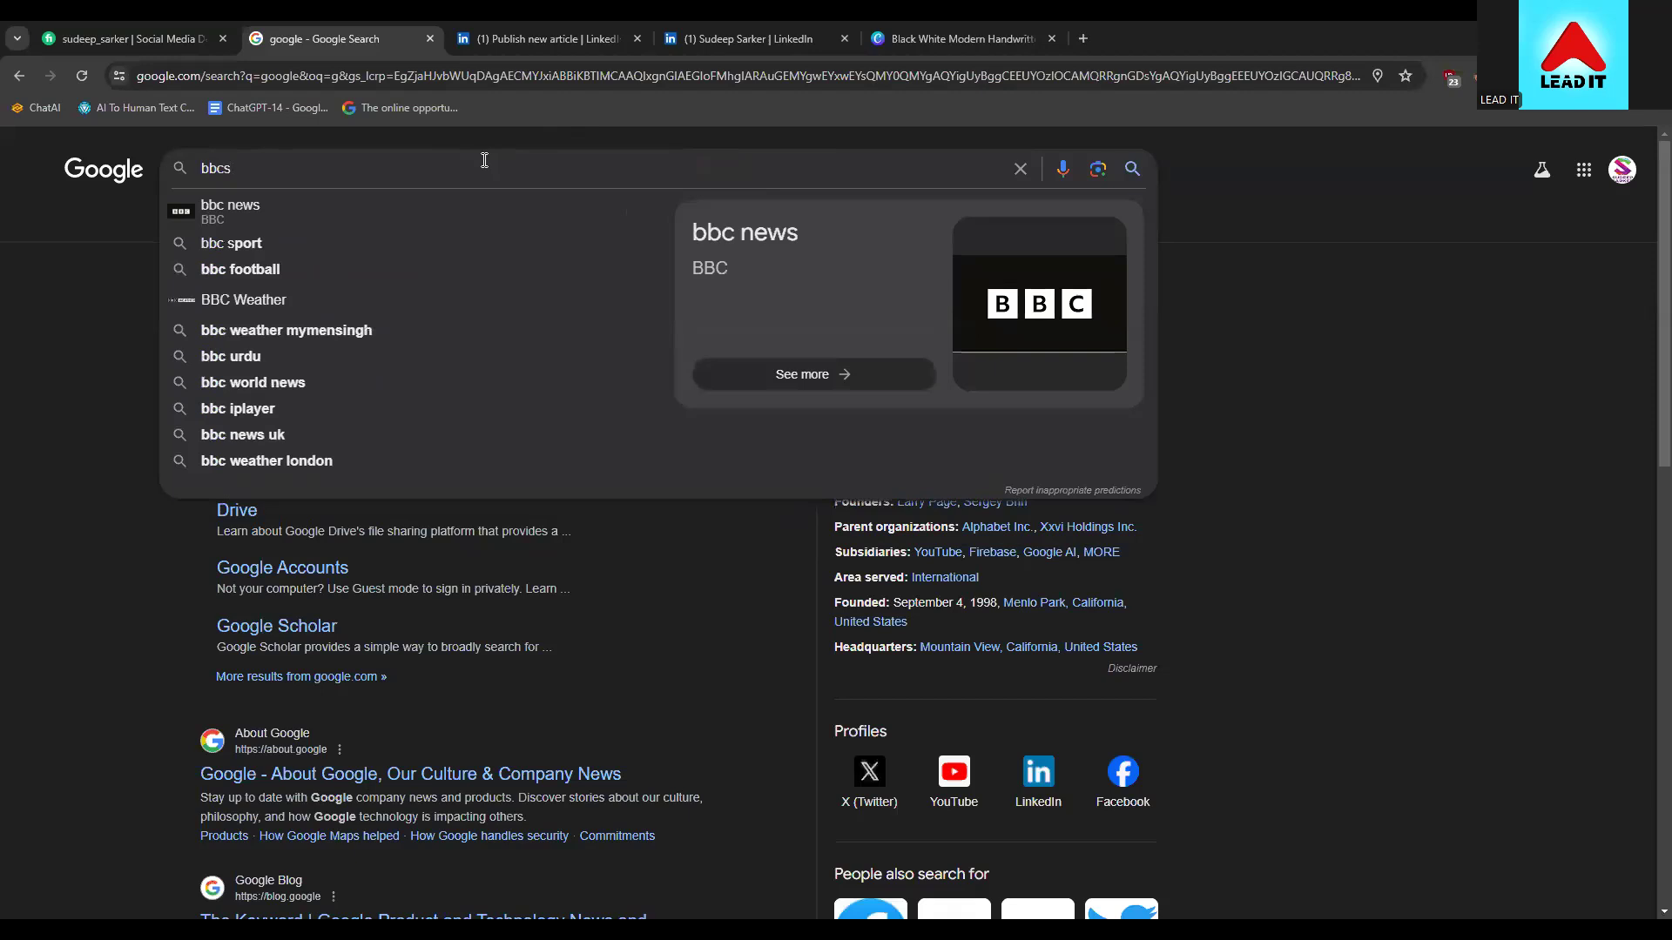
key(Down)
key(Return)
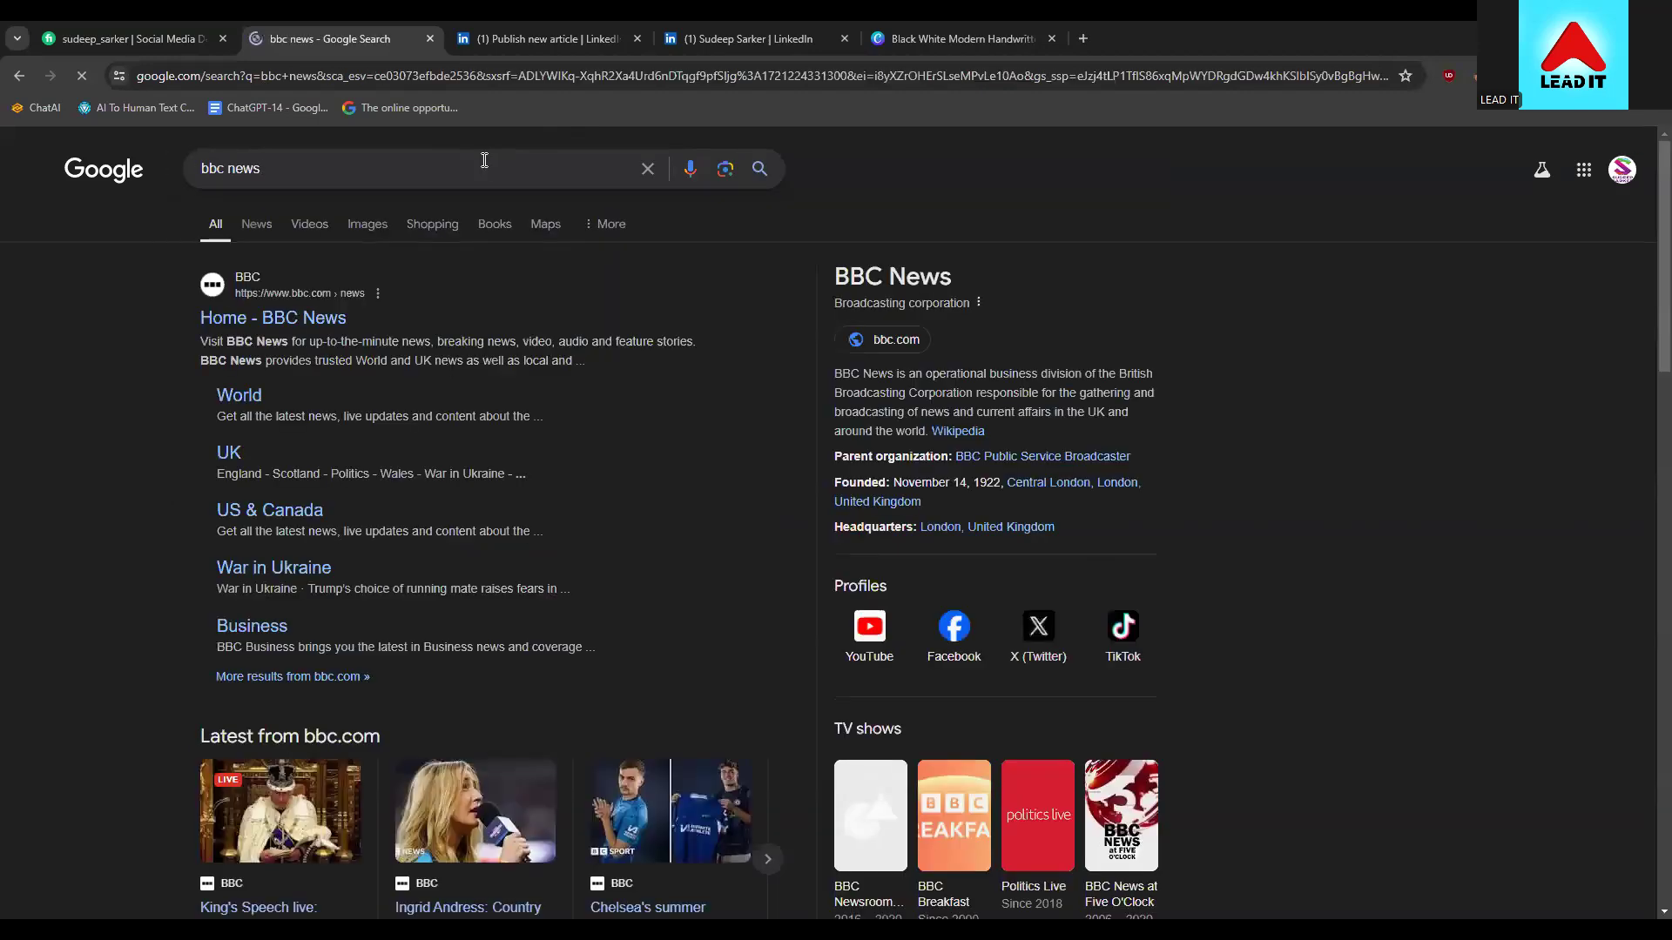
click(307, 306)
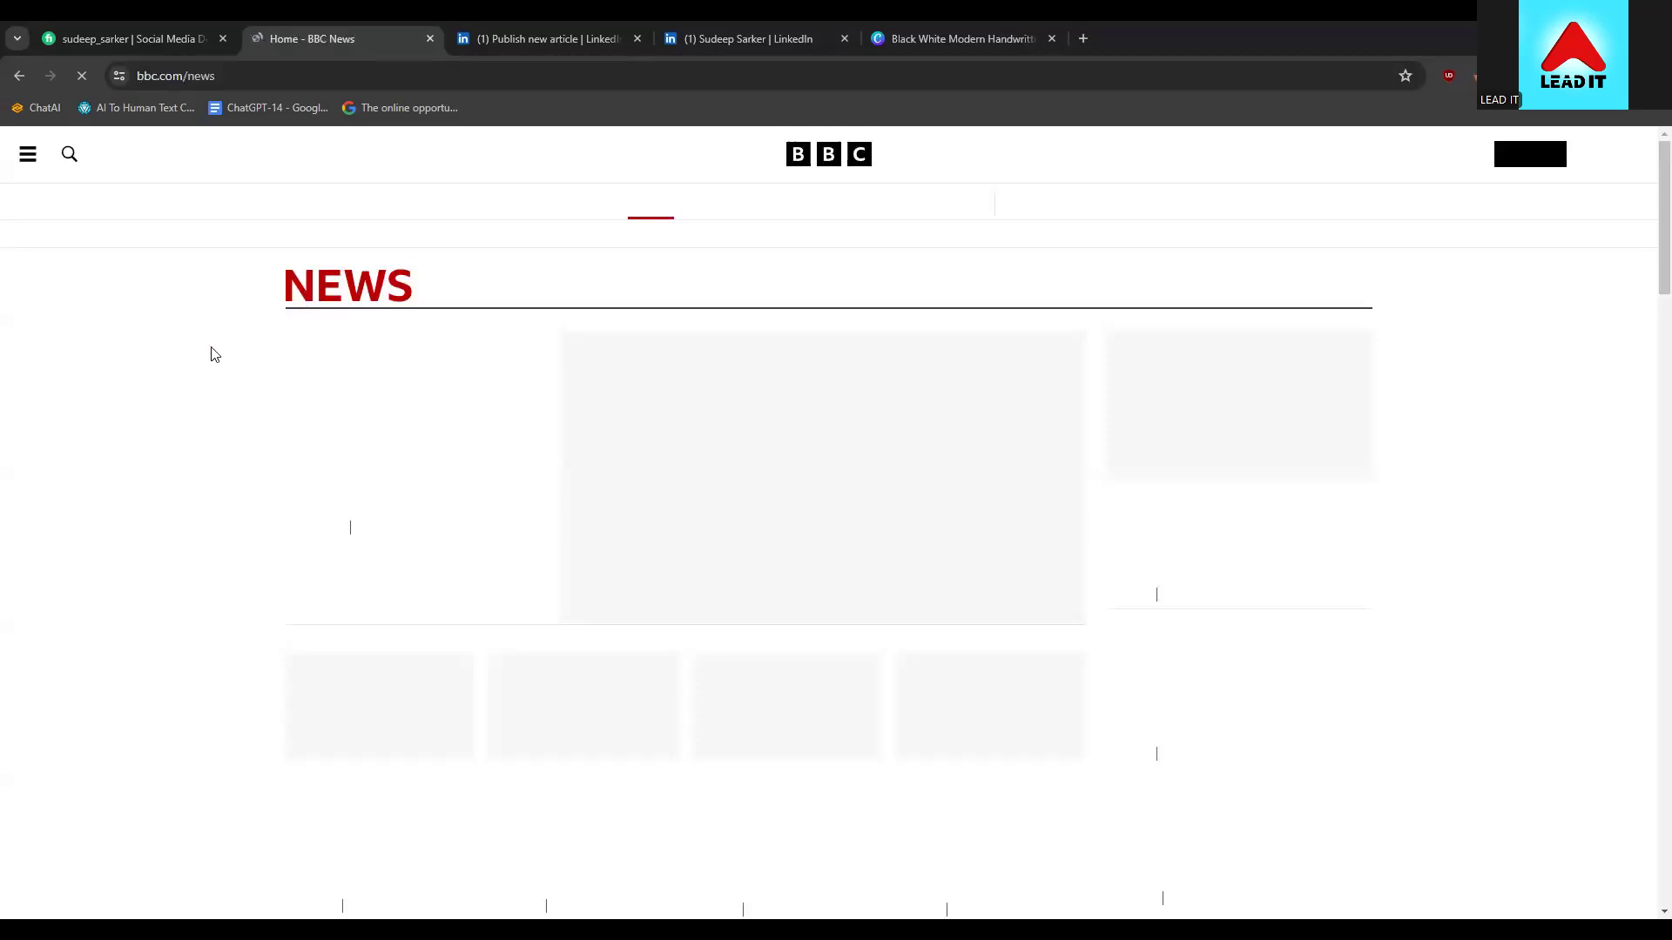
Browse the BBC front page, glance at the Glen Powell article, and return
scroll(244, 453, down, 3)
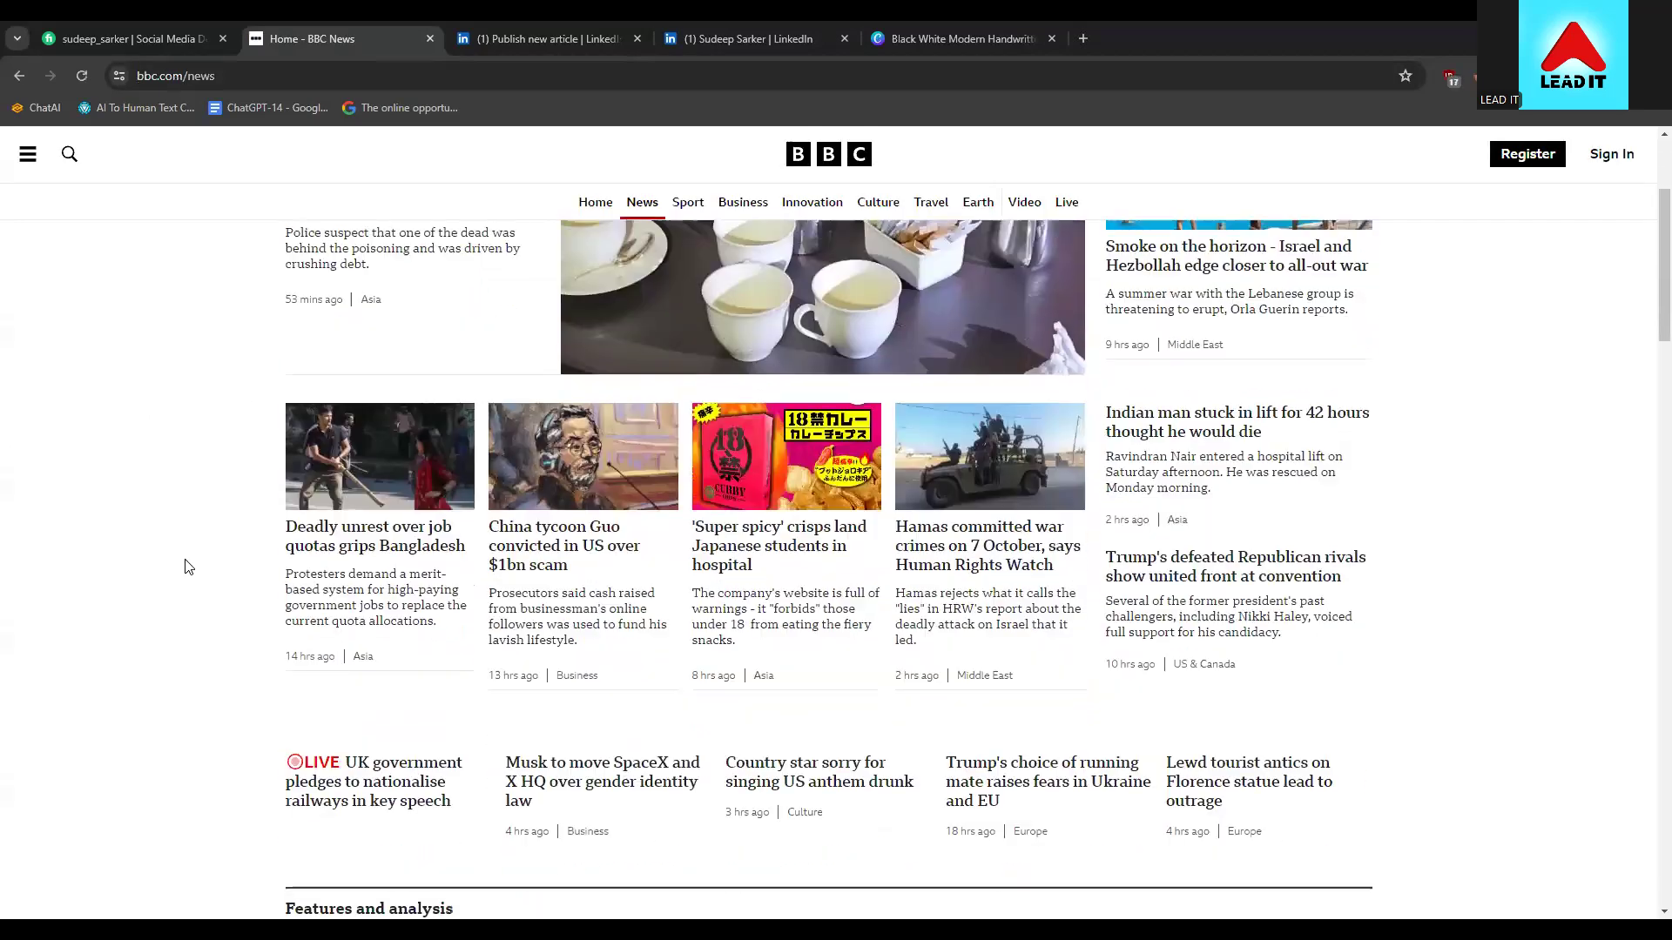
scroll(186, 567, up, 3)
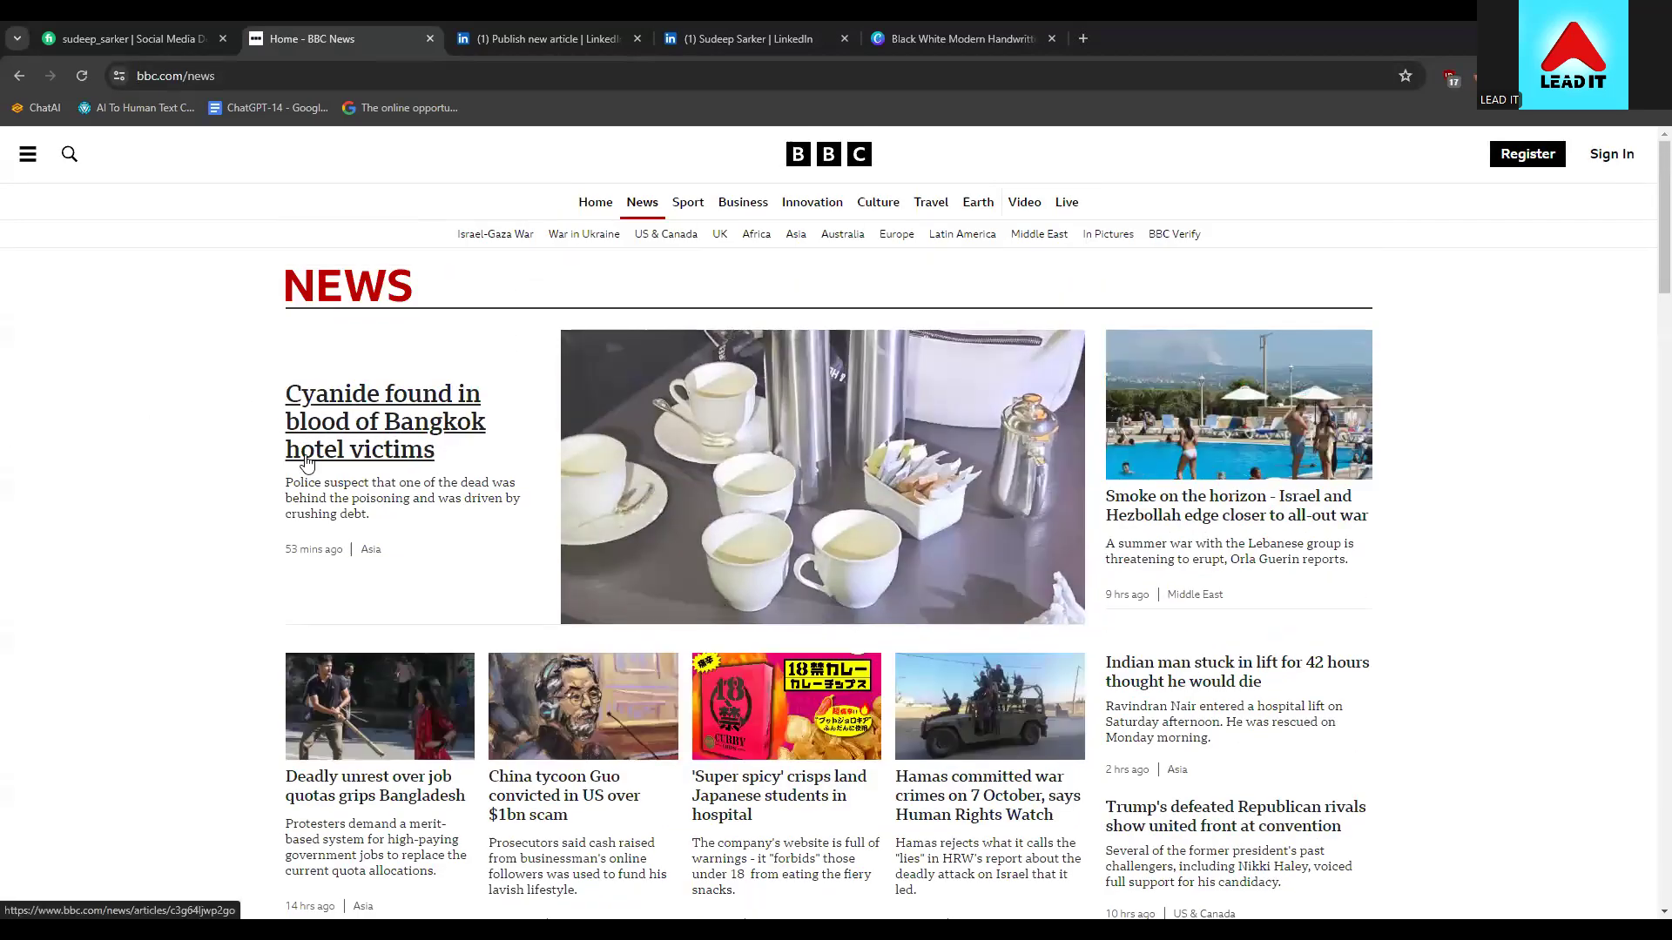
scroll(254, 443, down, 10)
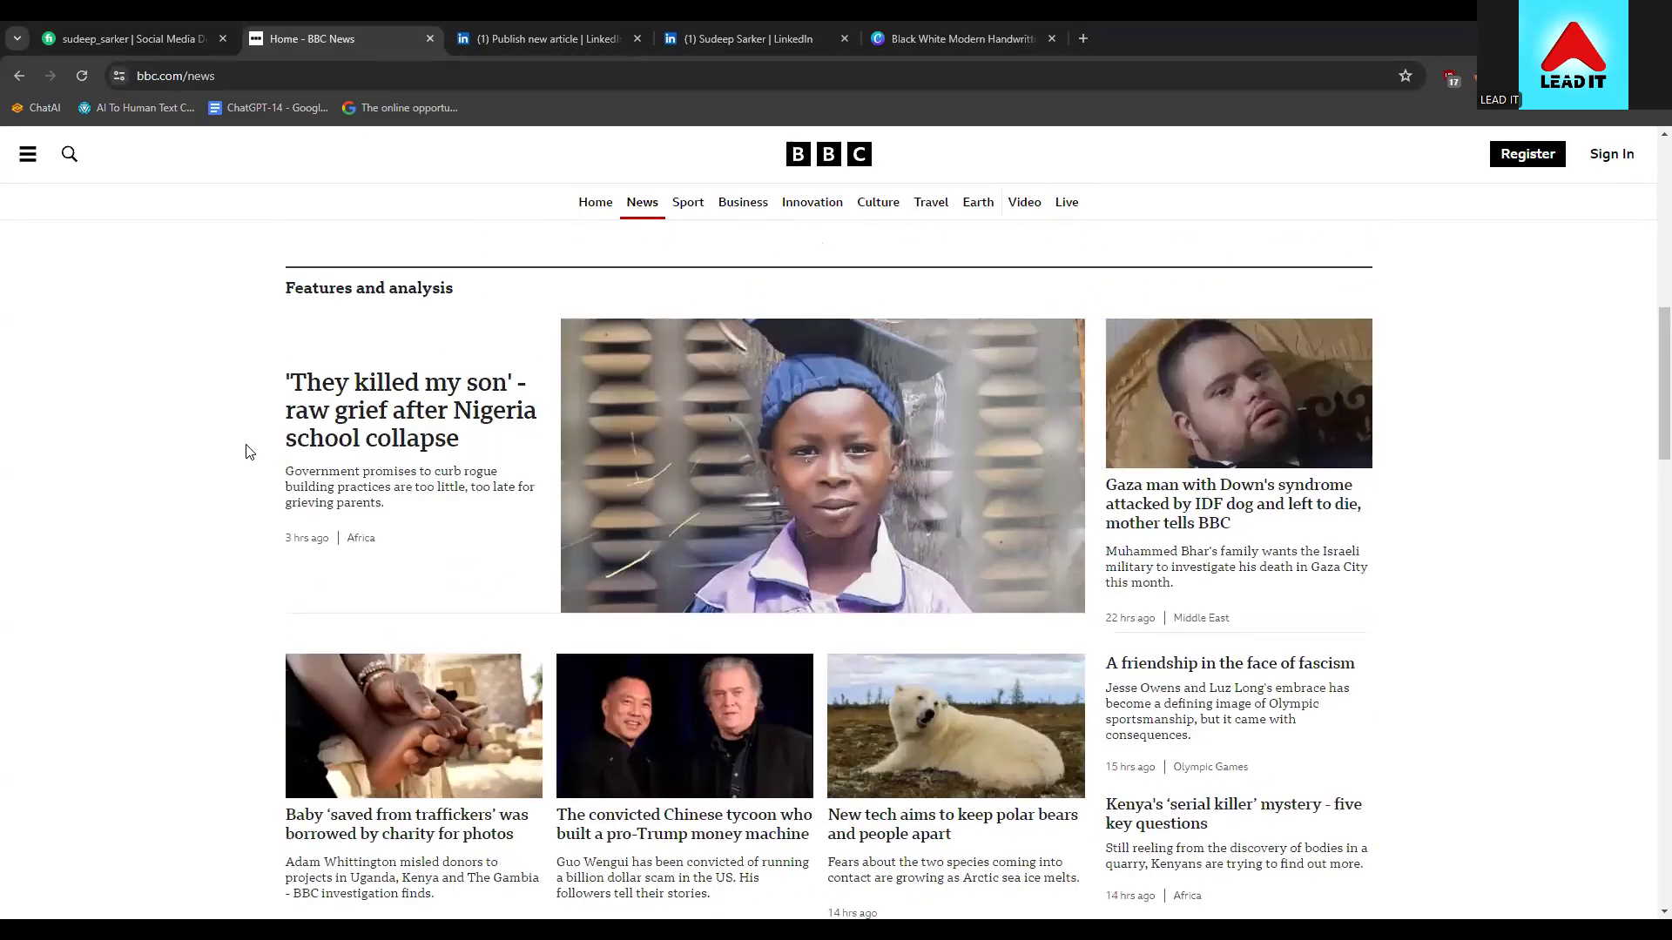
scroll(247, 457, down, 7)
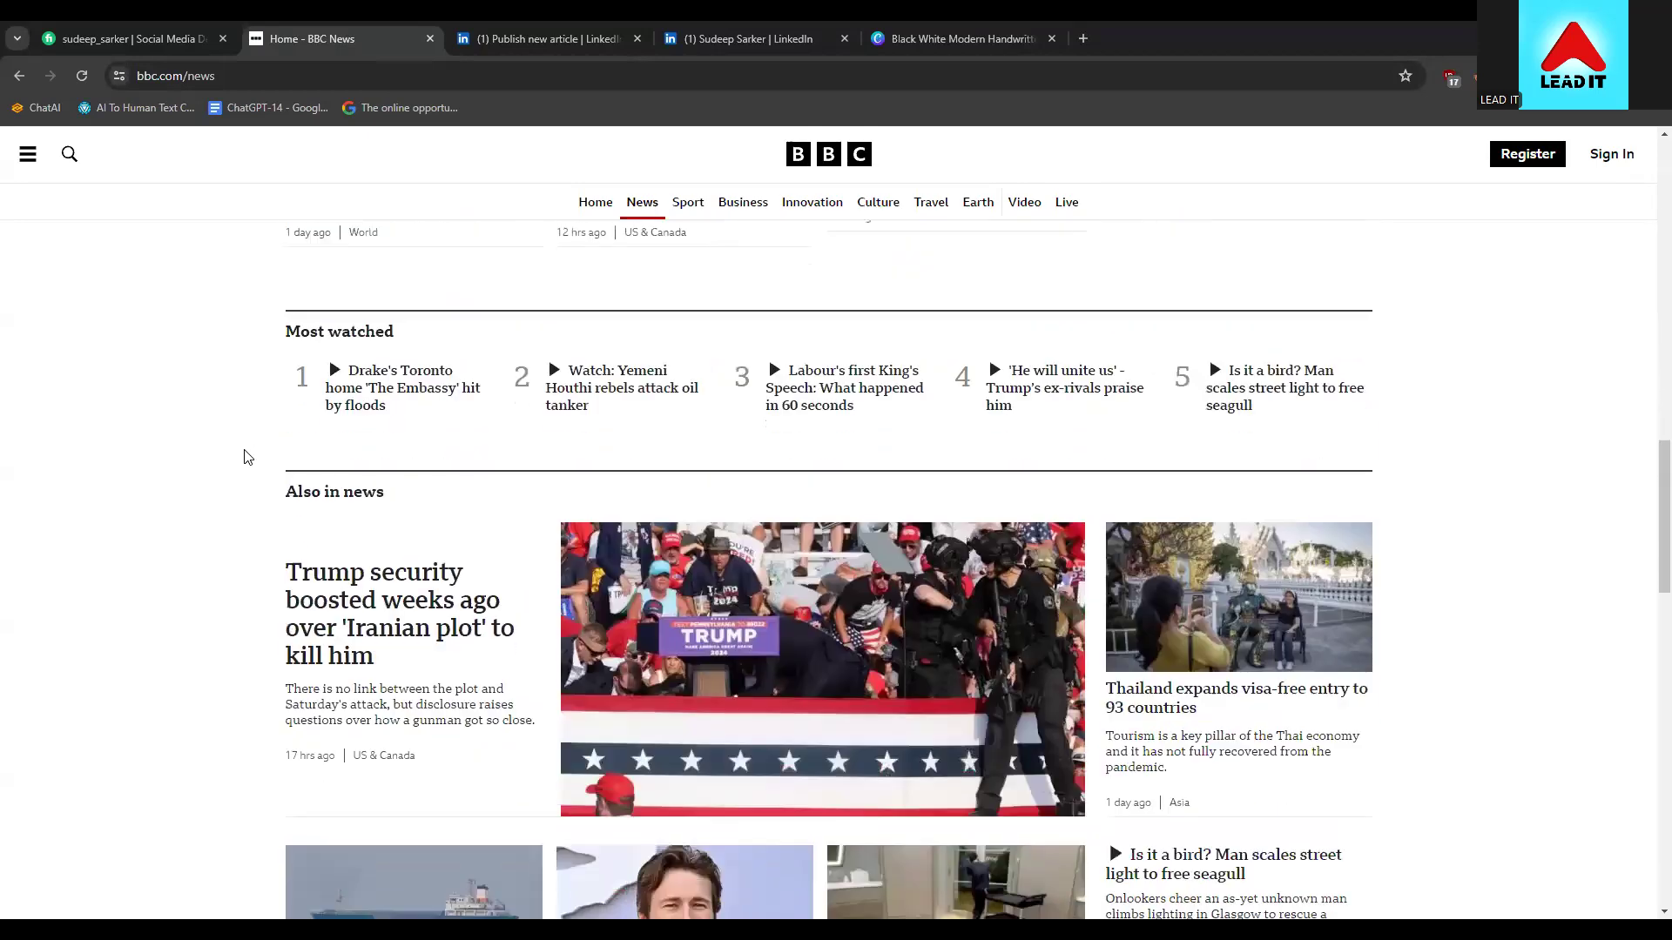
scroll(245, 455, down, 3)
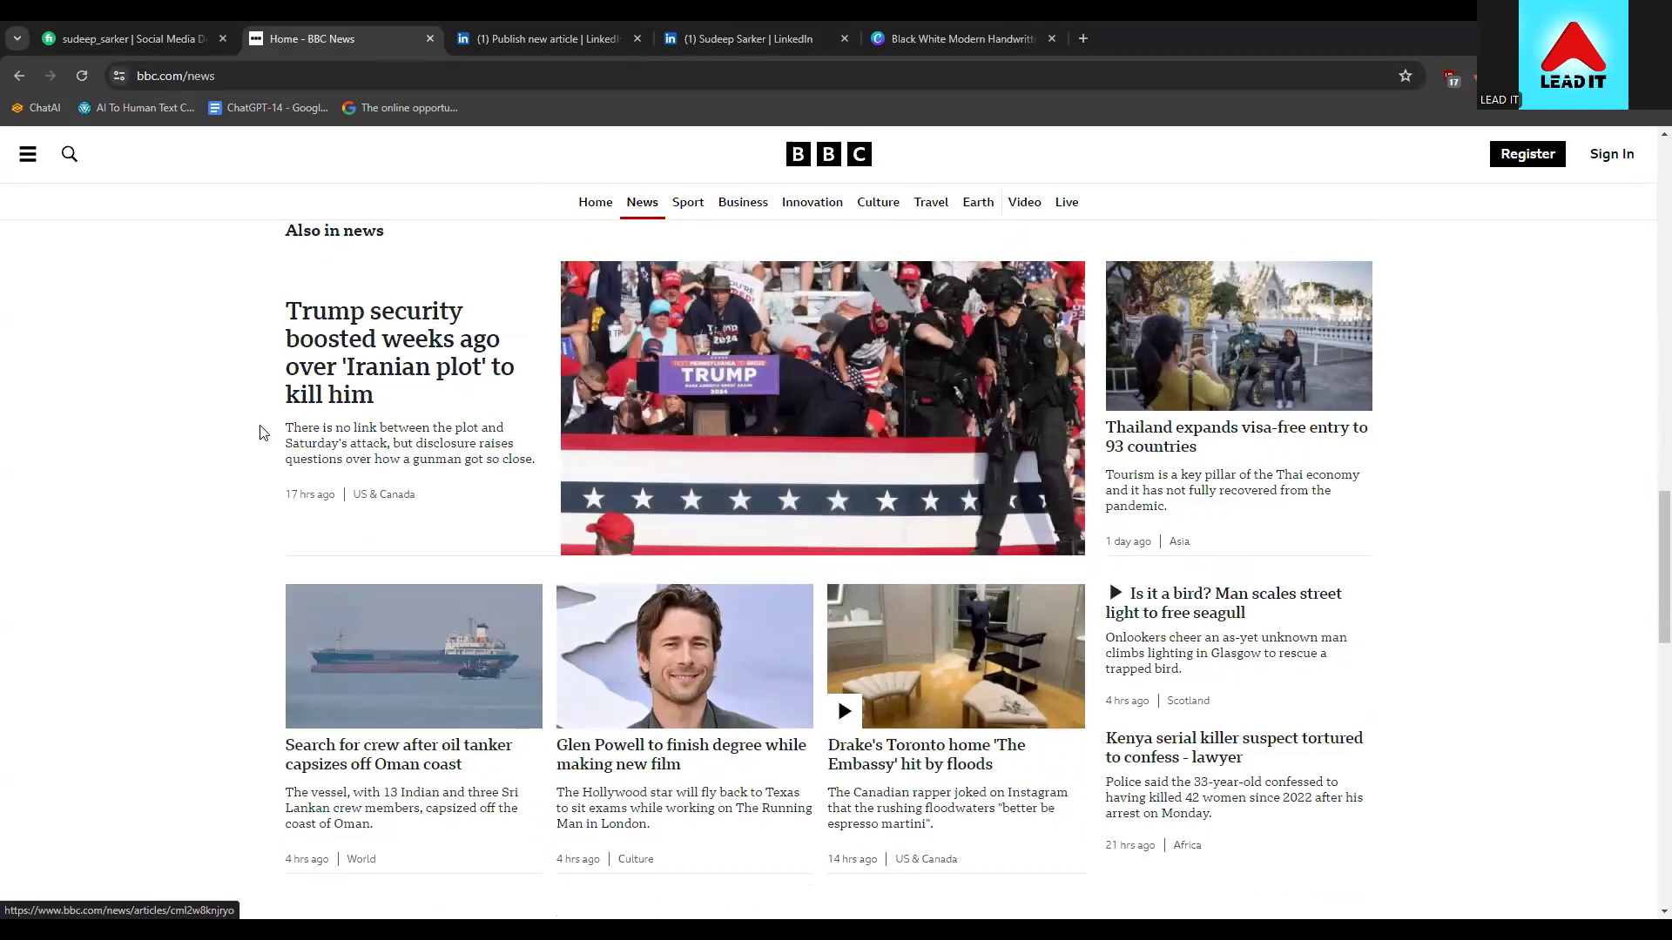
scroll(660, 645, down, 1)
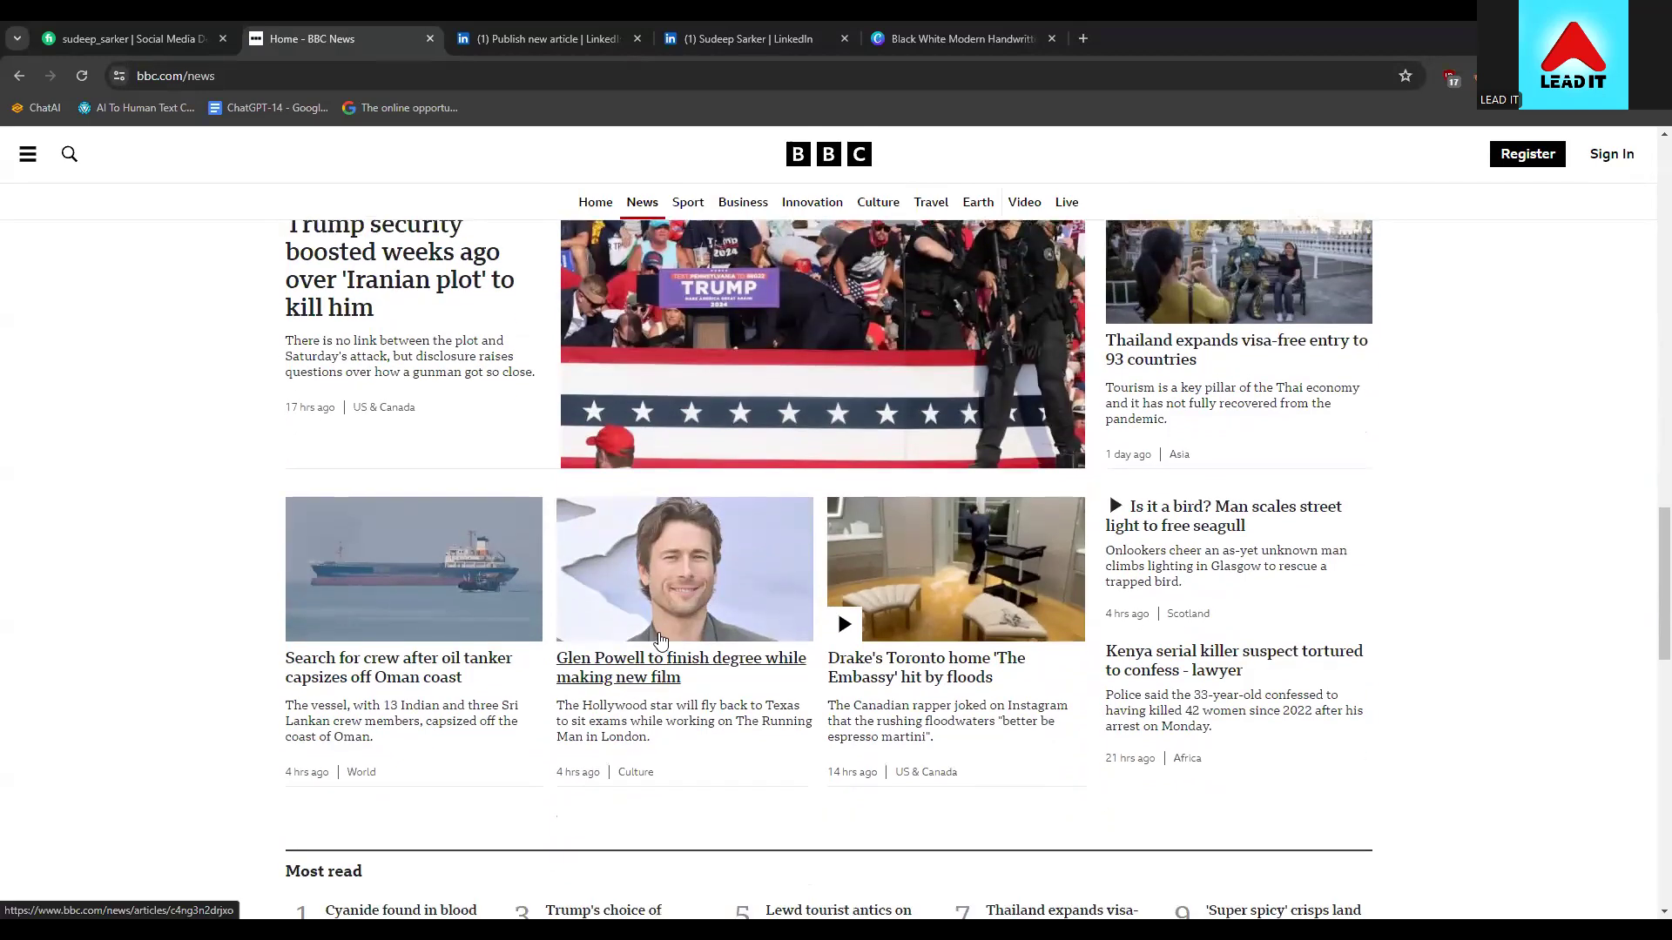
click(677, 667)
scroll(242, 421, down, 1)
scroll(475, 397, up, 1)
scroll(907, 705, down, 1)
scroll(812, 526, up, 1)
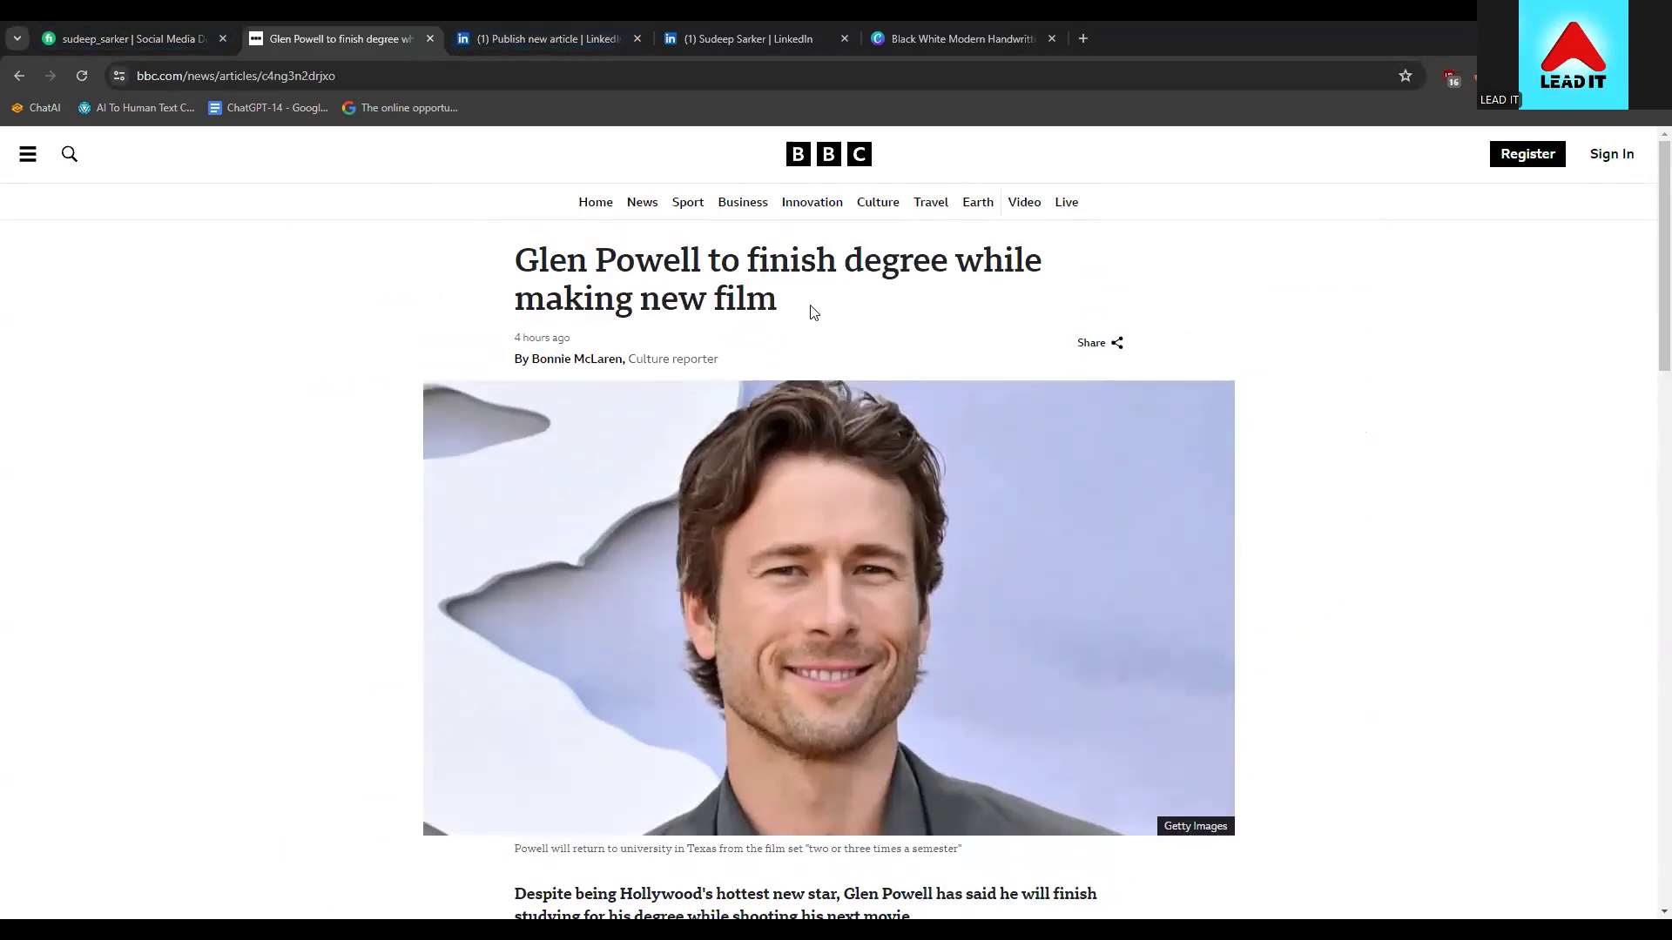
click(12, 80)
Browse the Innovation section and its dumbphone video story, then go back
scroll(273, 586, down, 8)
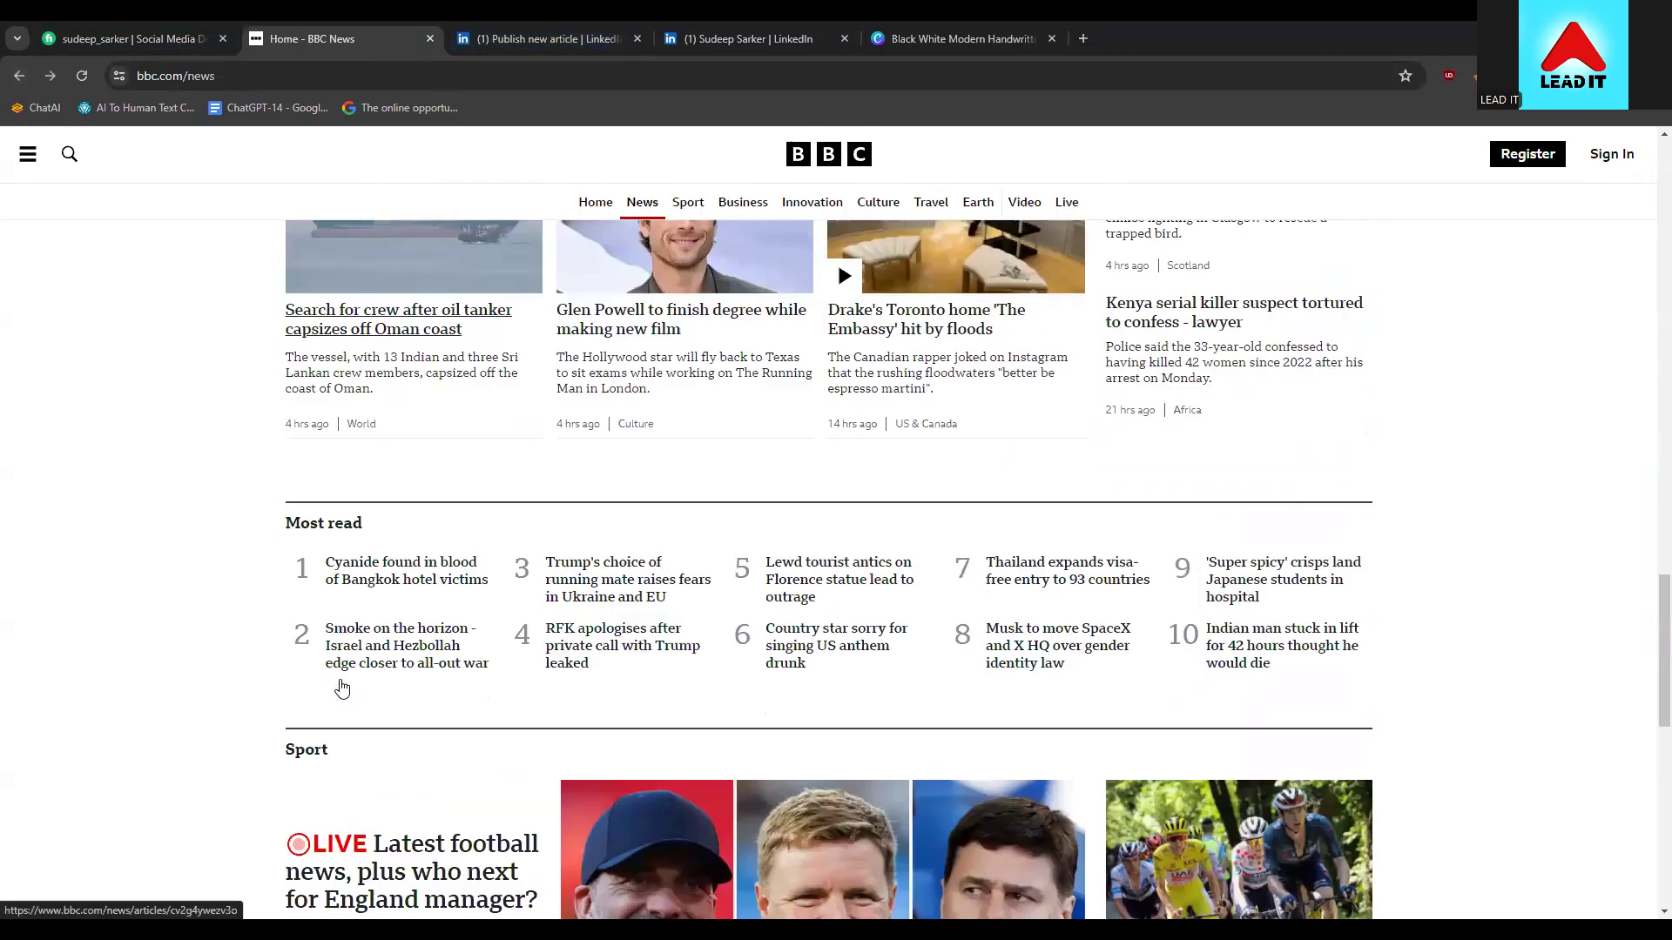
scroll(342, 685, down, 6)
scroll(339, 683, up, 16)
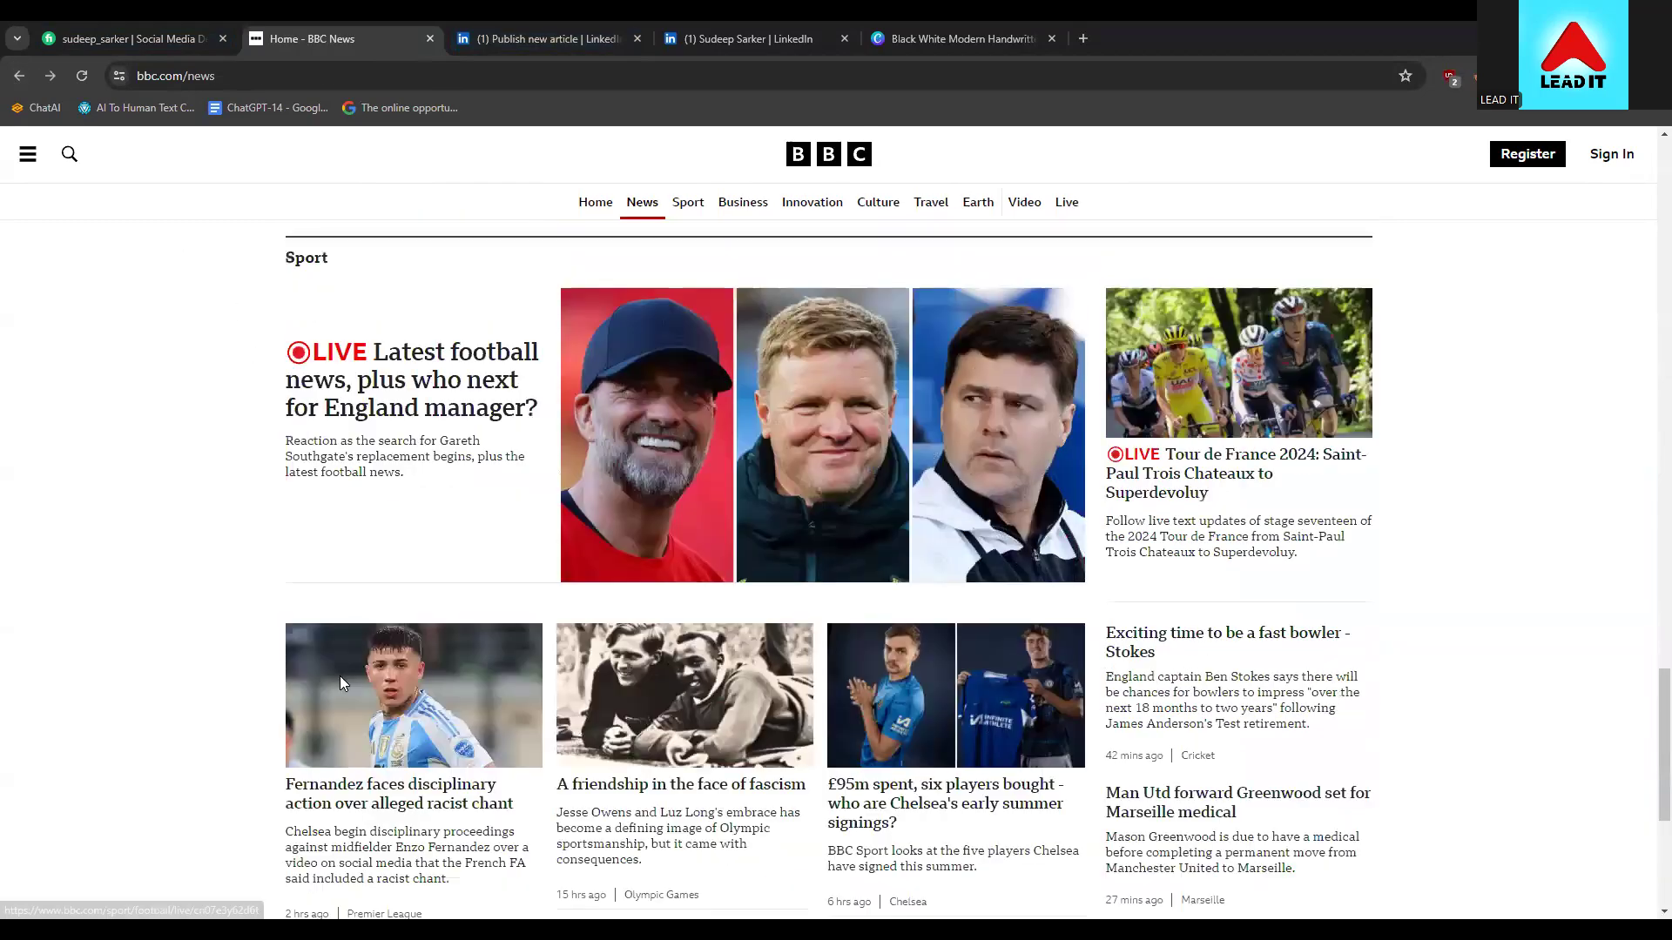
scroll(339, 684, up, 15)
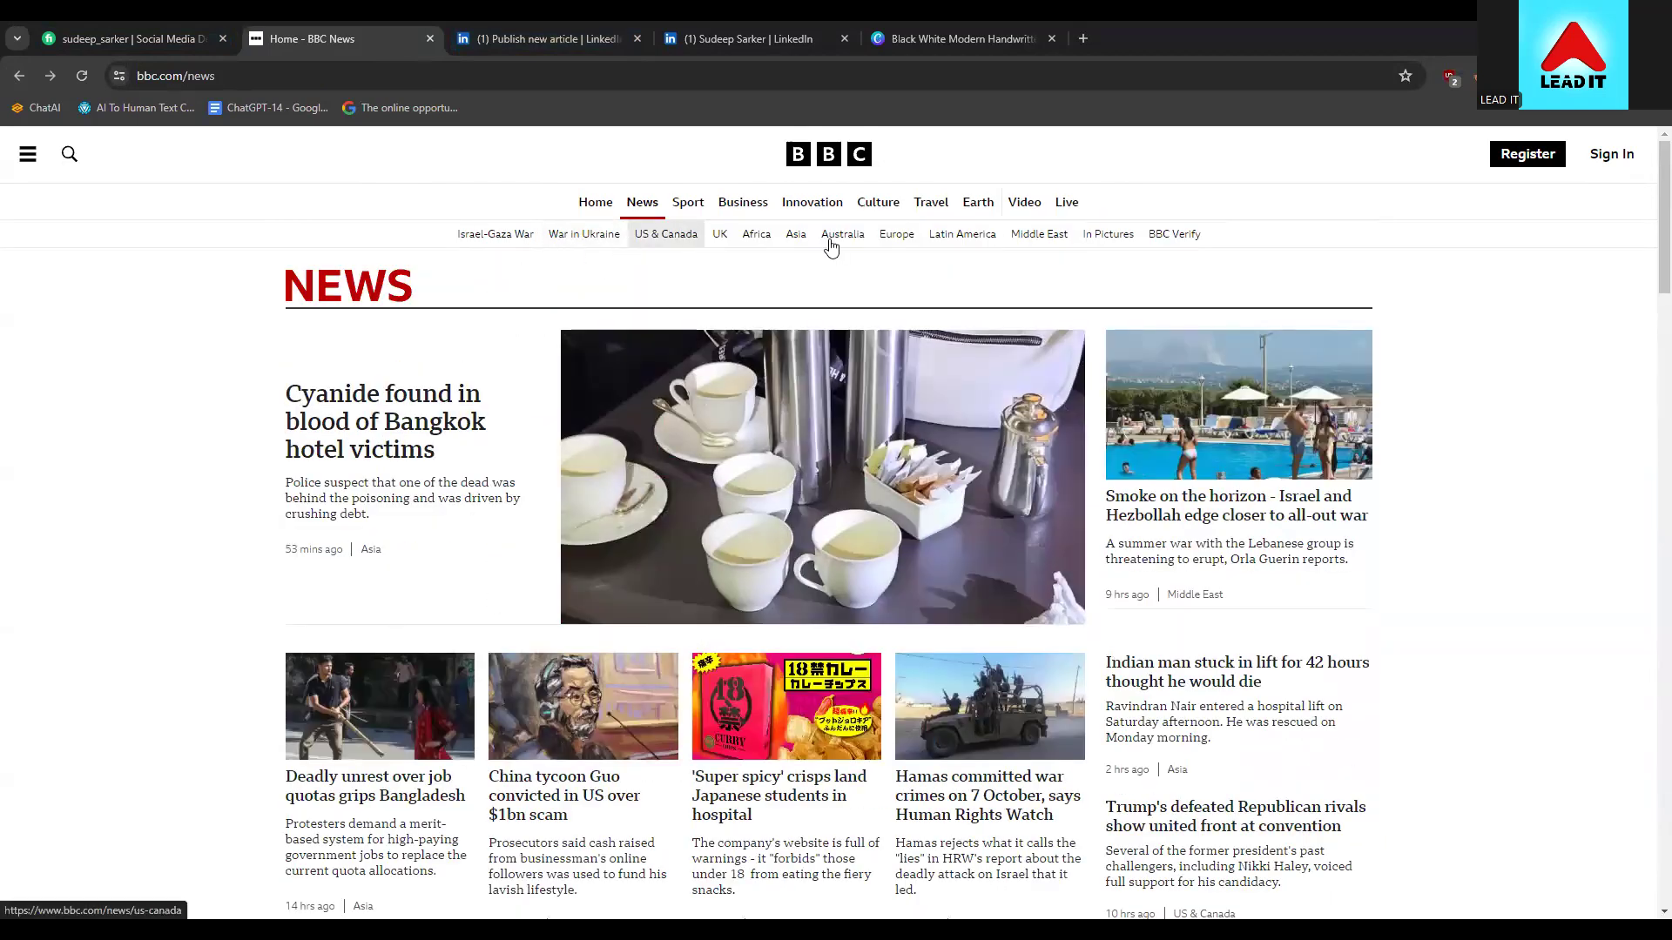
click(840, 211)
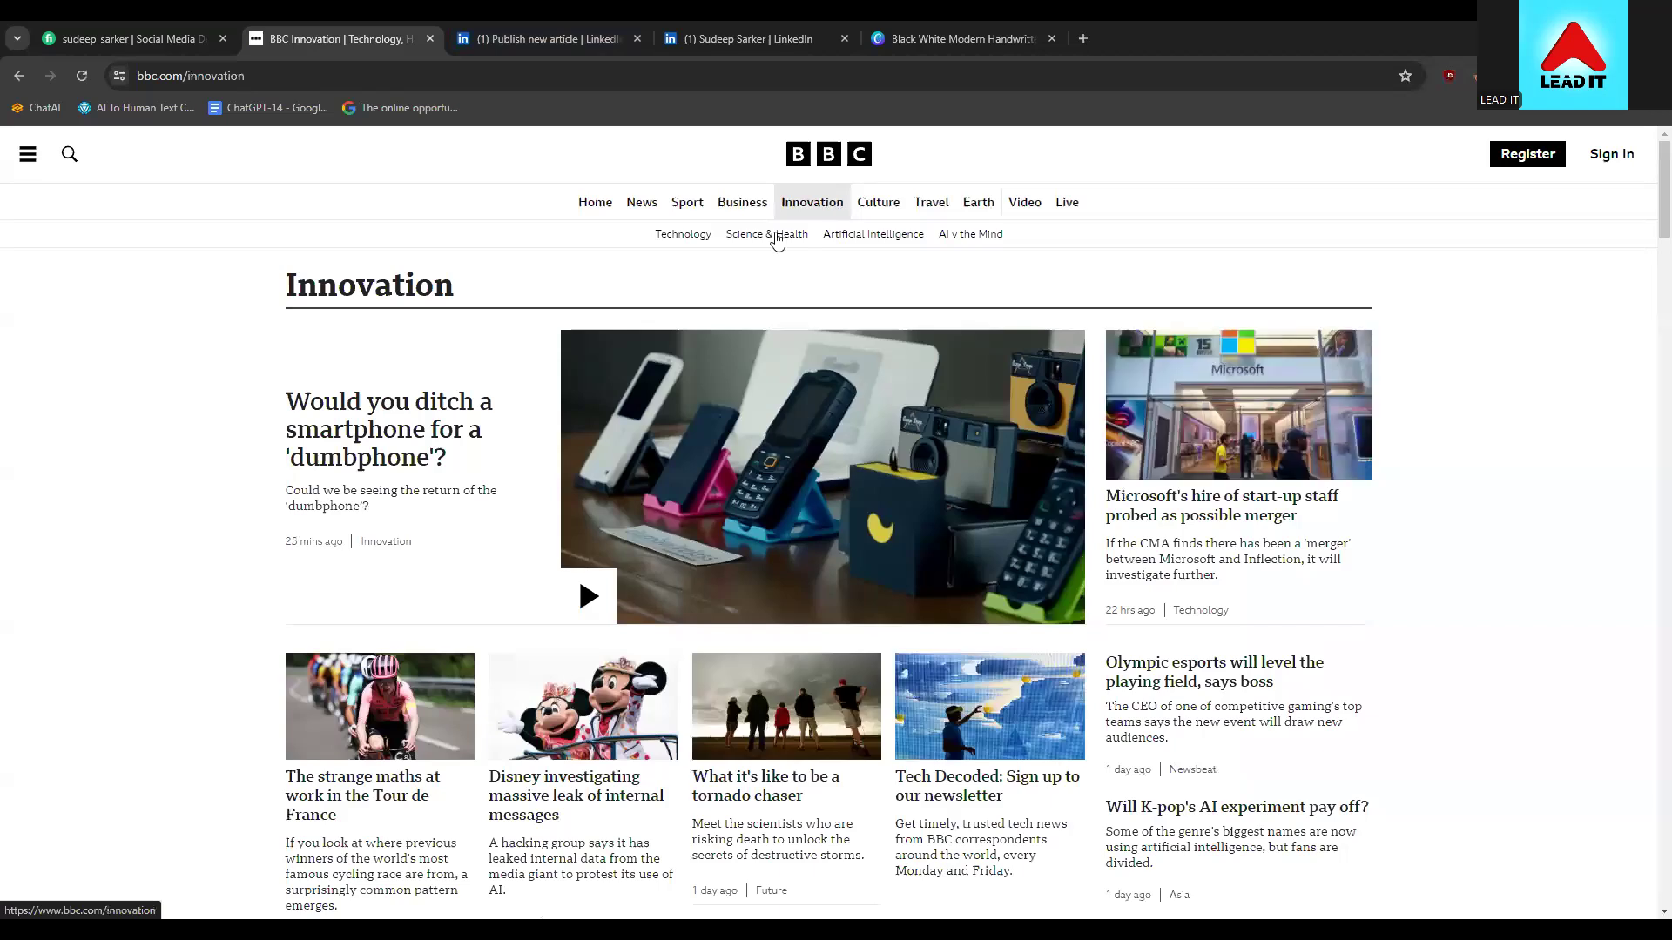
scroll(205, 376, down, 6)
scroll(205, 376, up, 6)
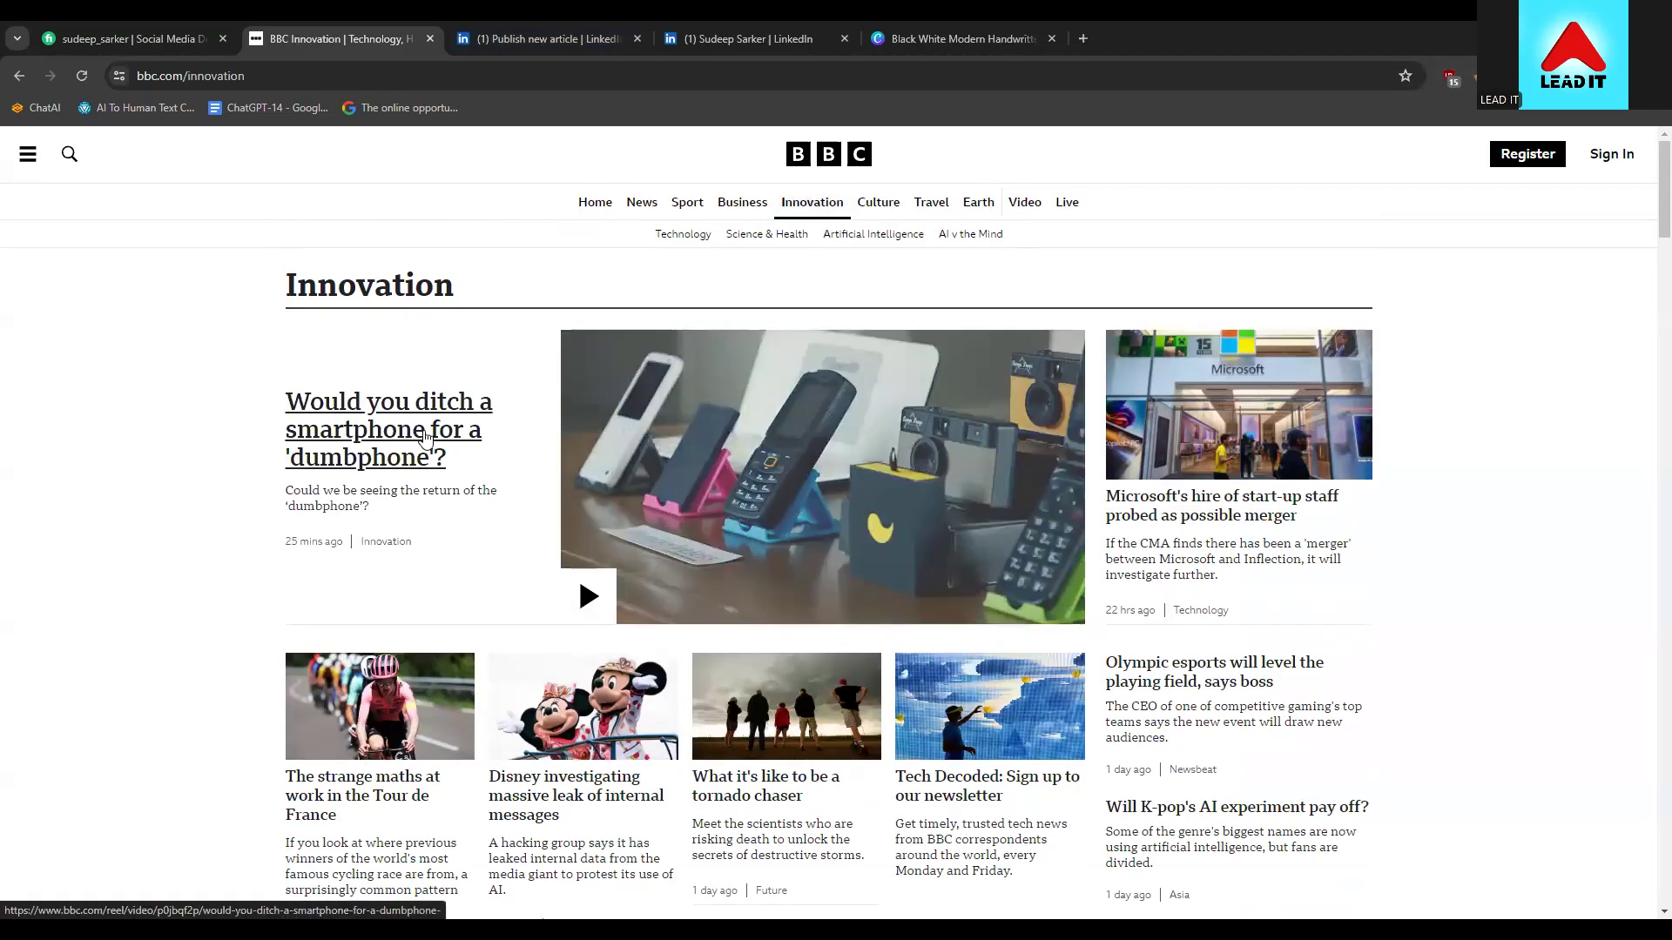
click(365, 455)
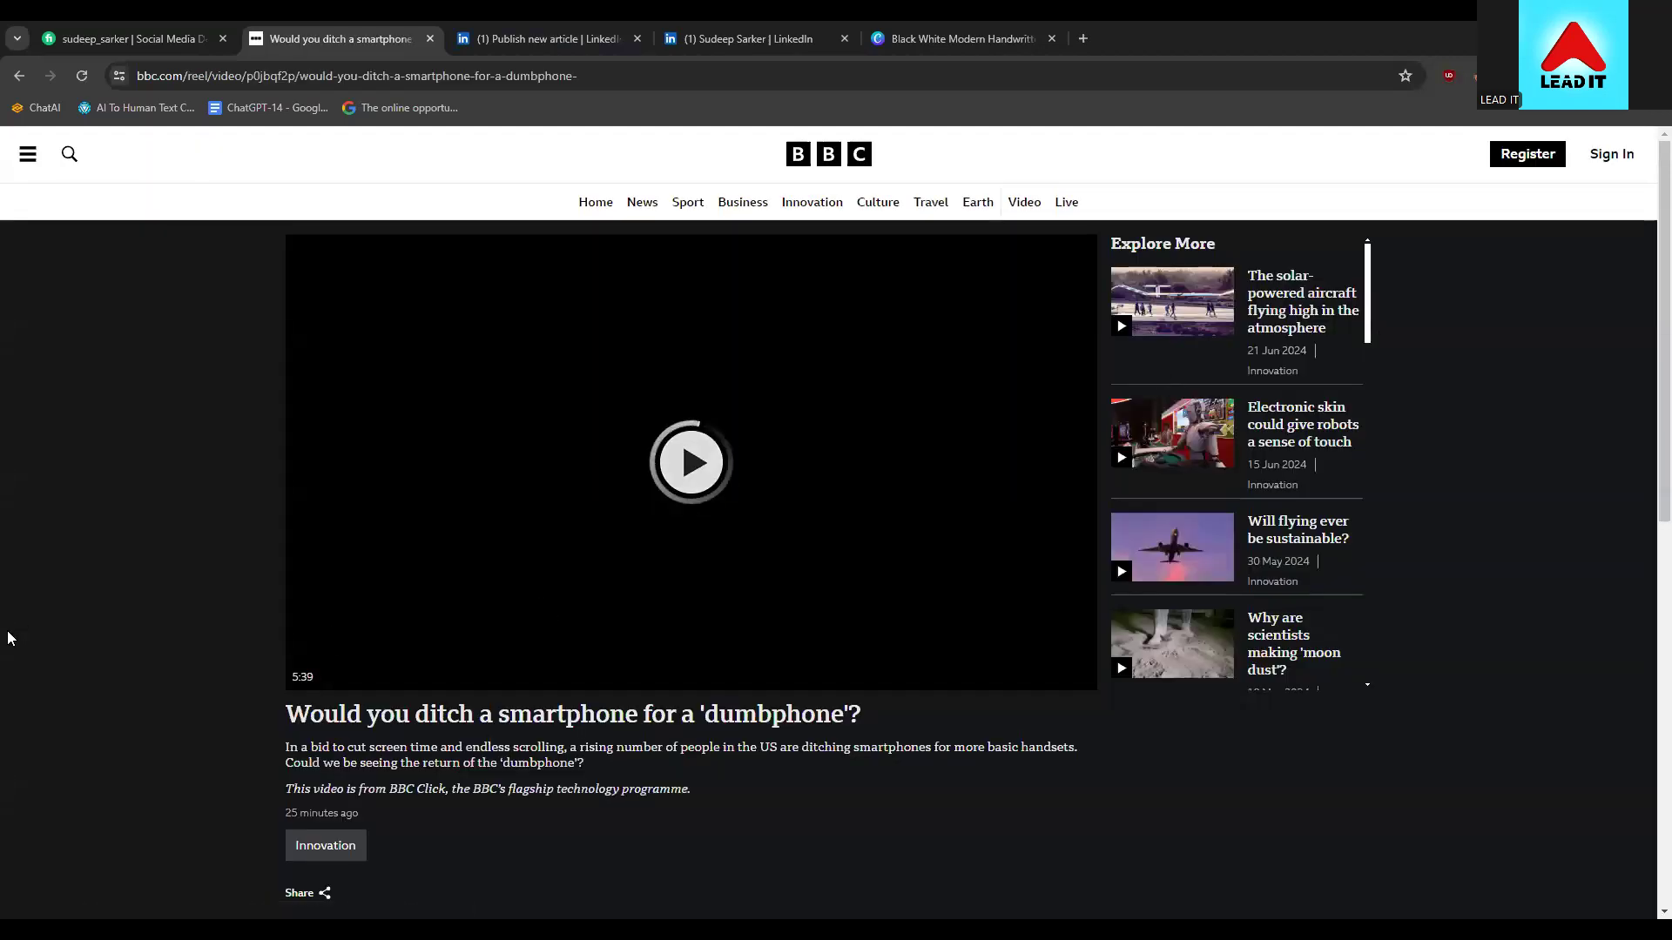
scroll(27, 631, down, 3)
scroll(586, 488, up, 2)
scroll(328, 589, down, 2)
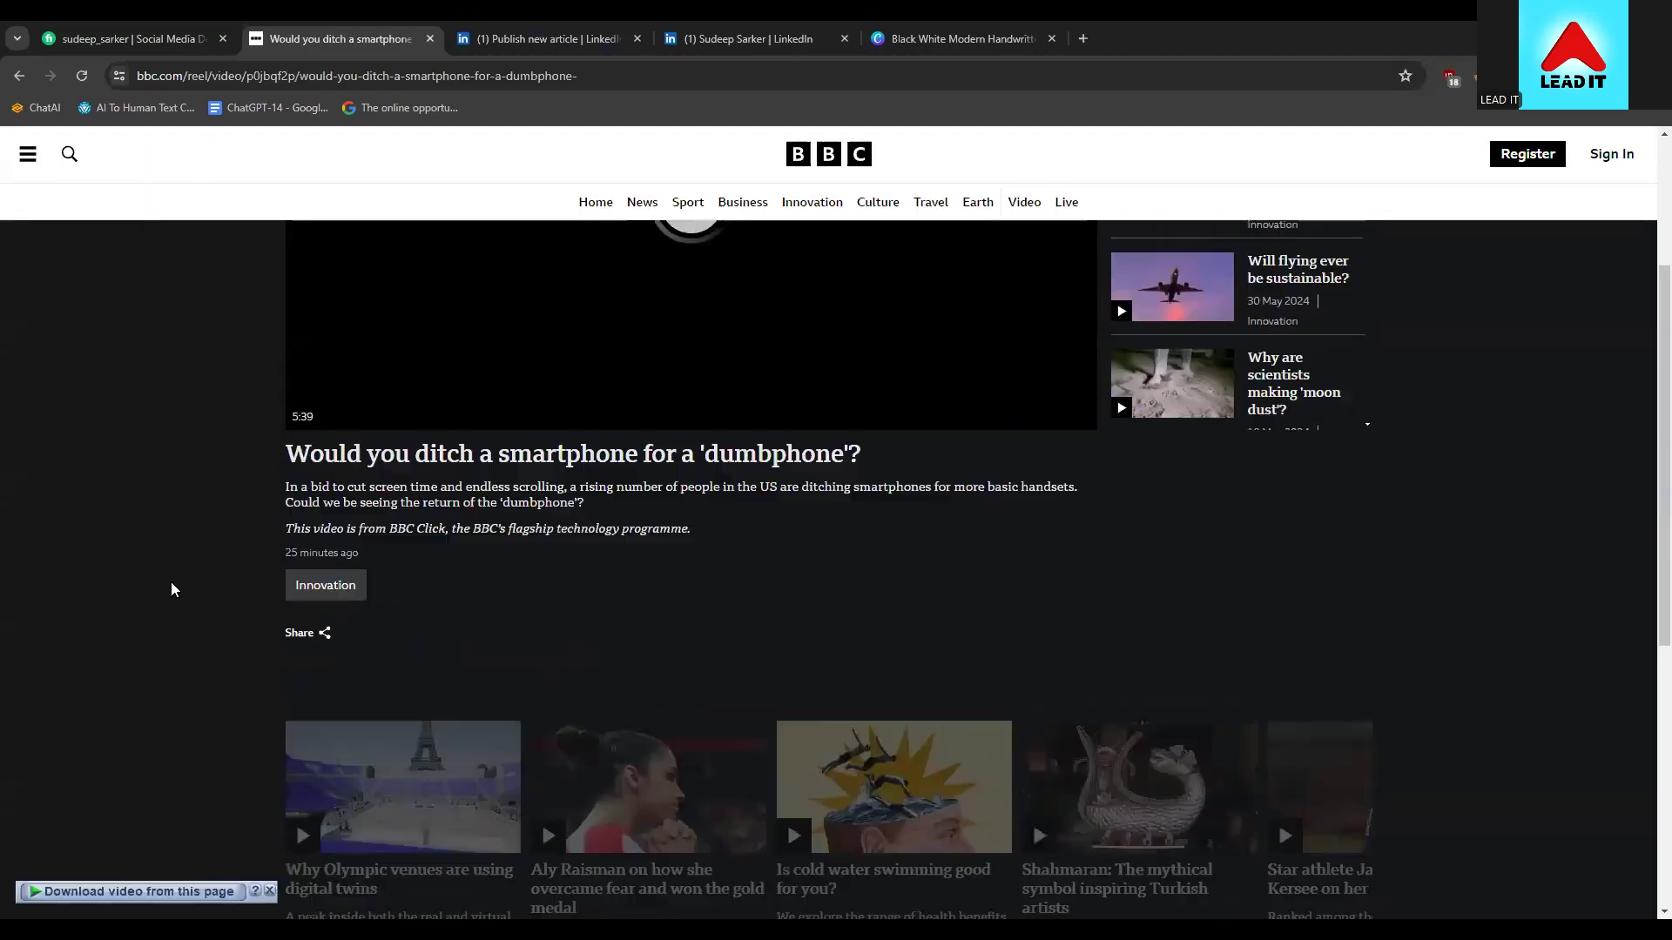
scroll(171, 589, down, 1)
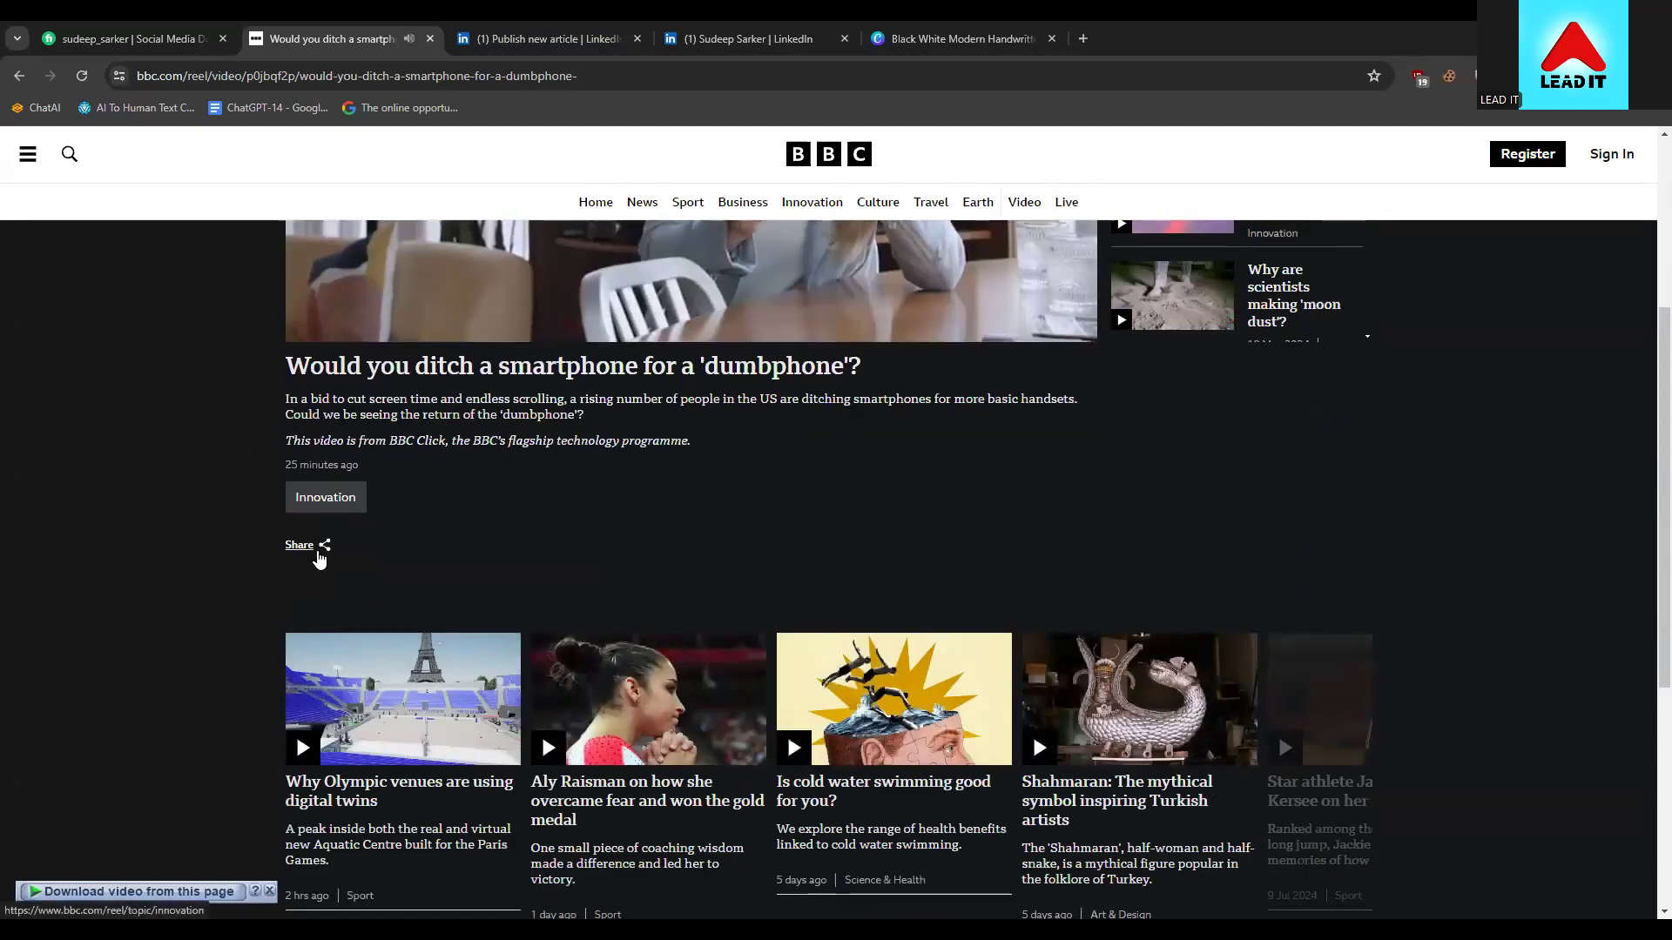
key(alt+Left)
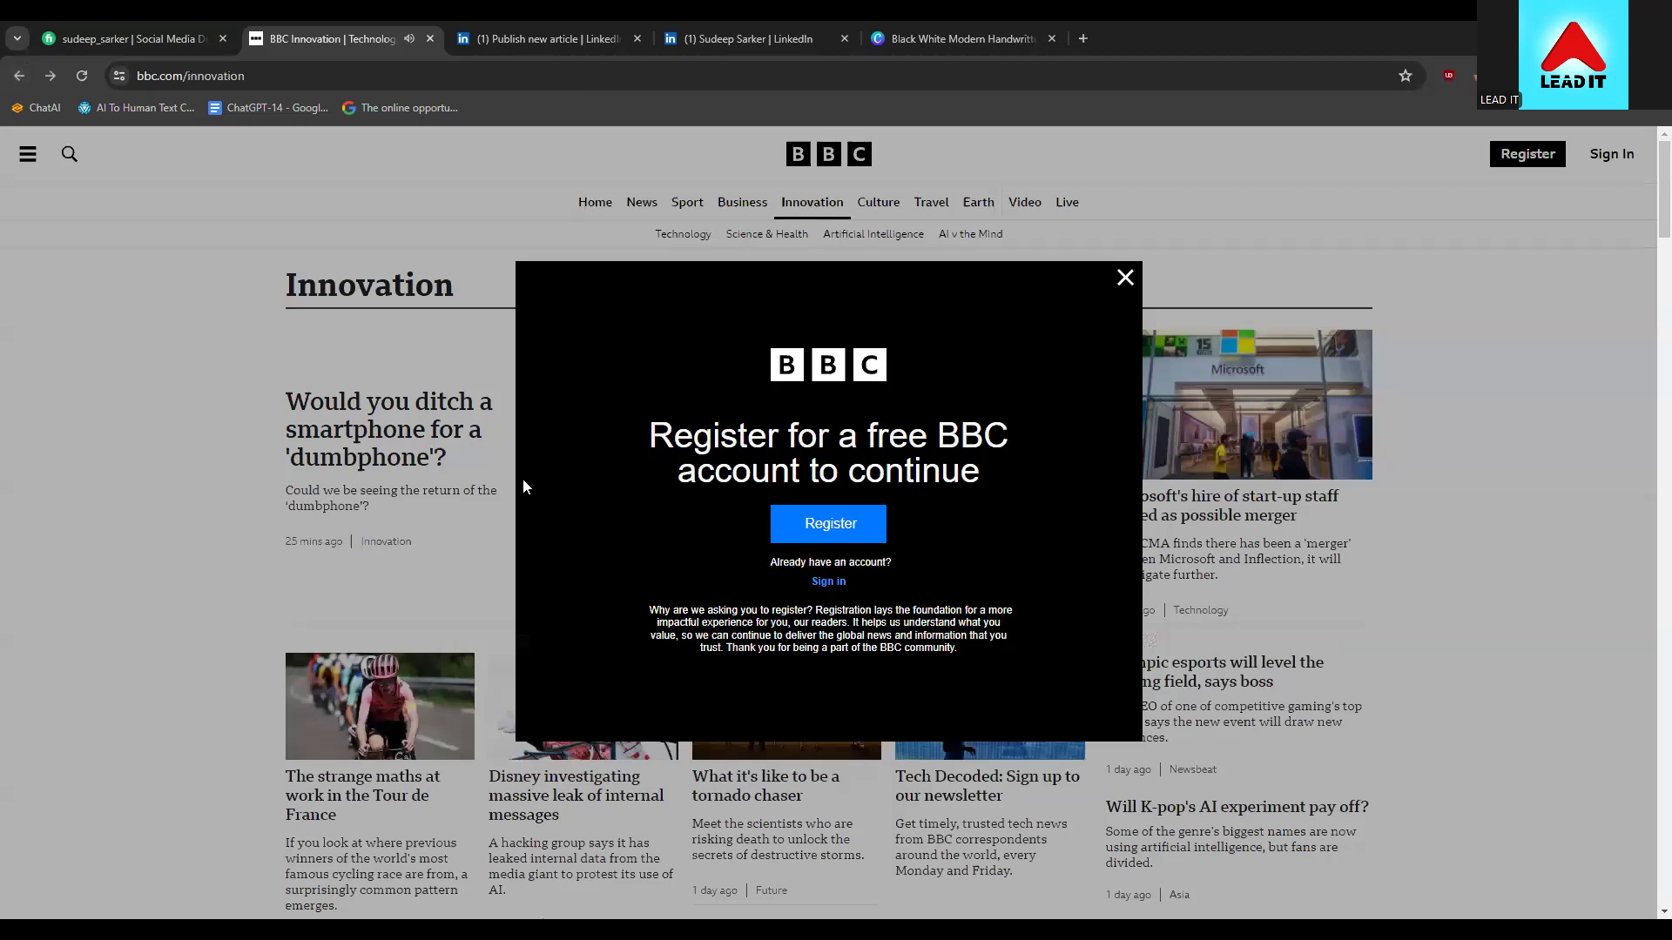
Dismiss the BBC account registration prompt and return to the News front page
click(1125, 278)
scroll(288, 535, down, 3)
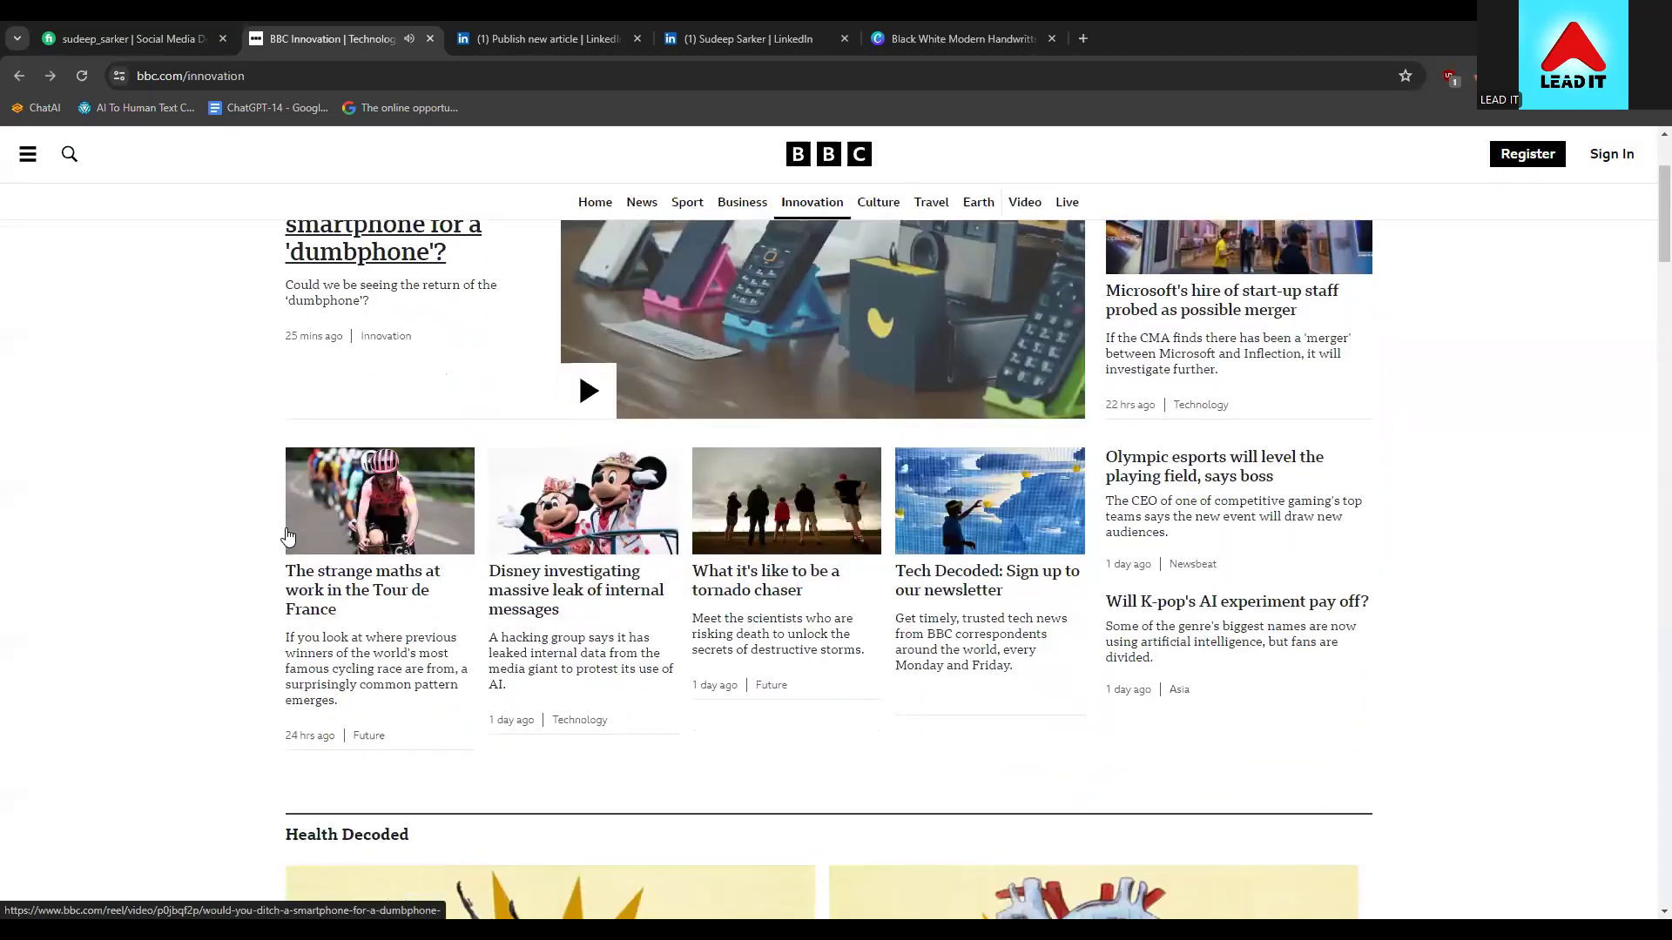
scroll(287, 534, down, 2)
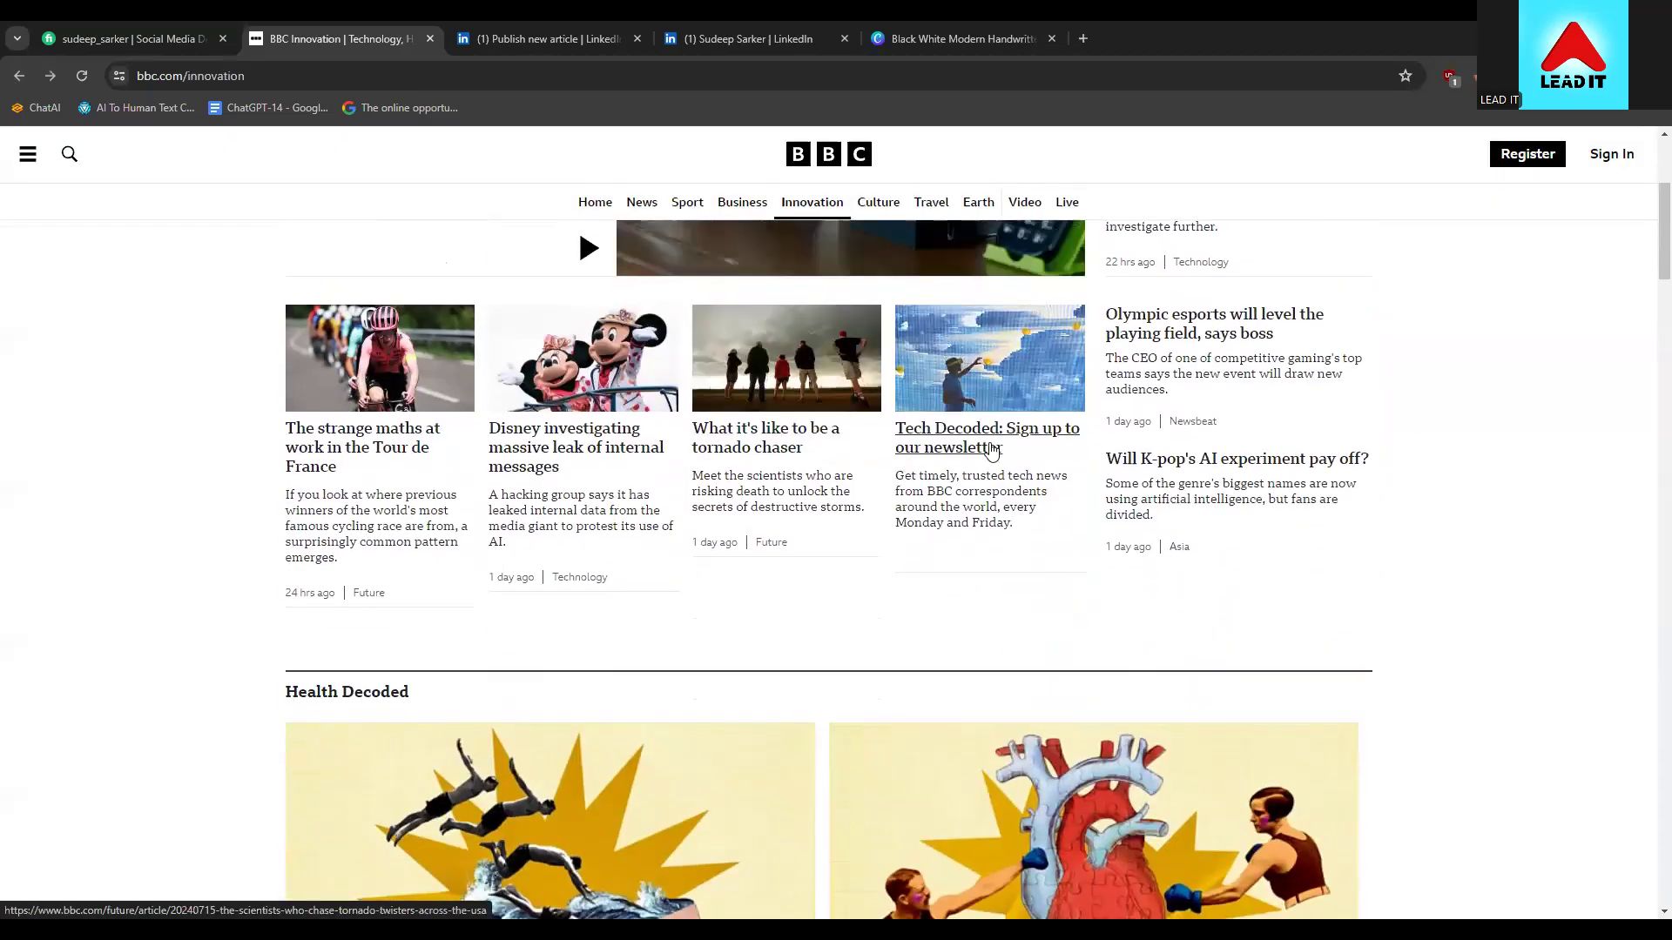
scroll(164, 577, down, 6)
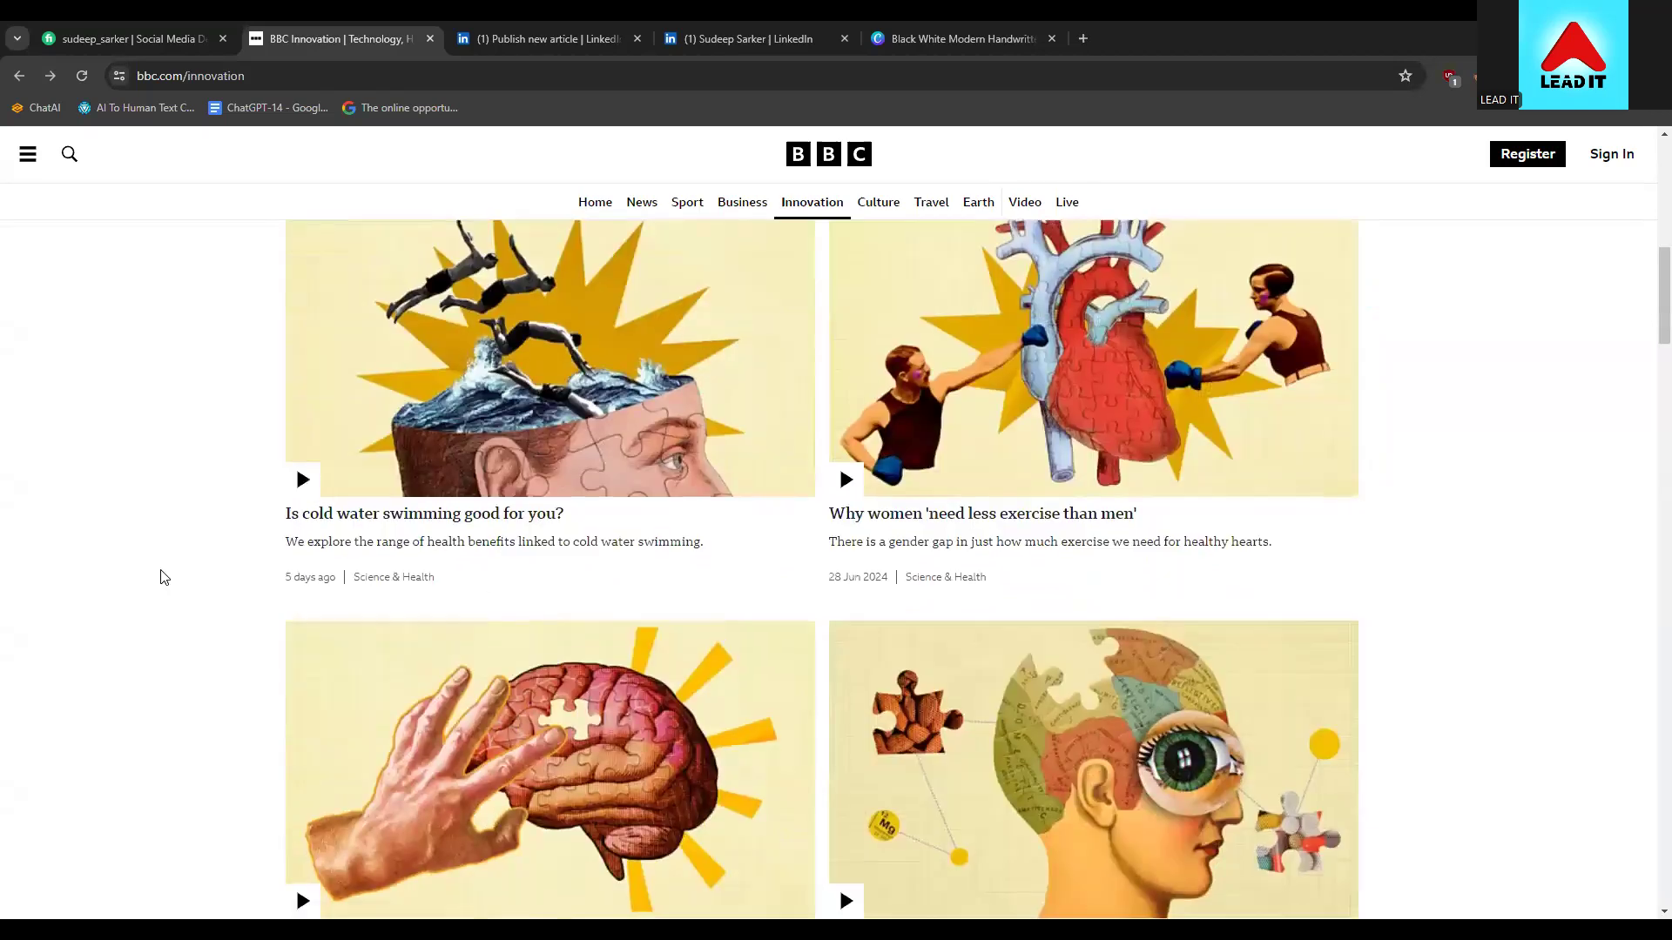
scroll(160, 577, down, 6)
scroll(162, 575, up, 16)
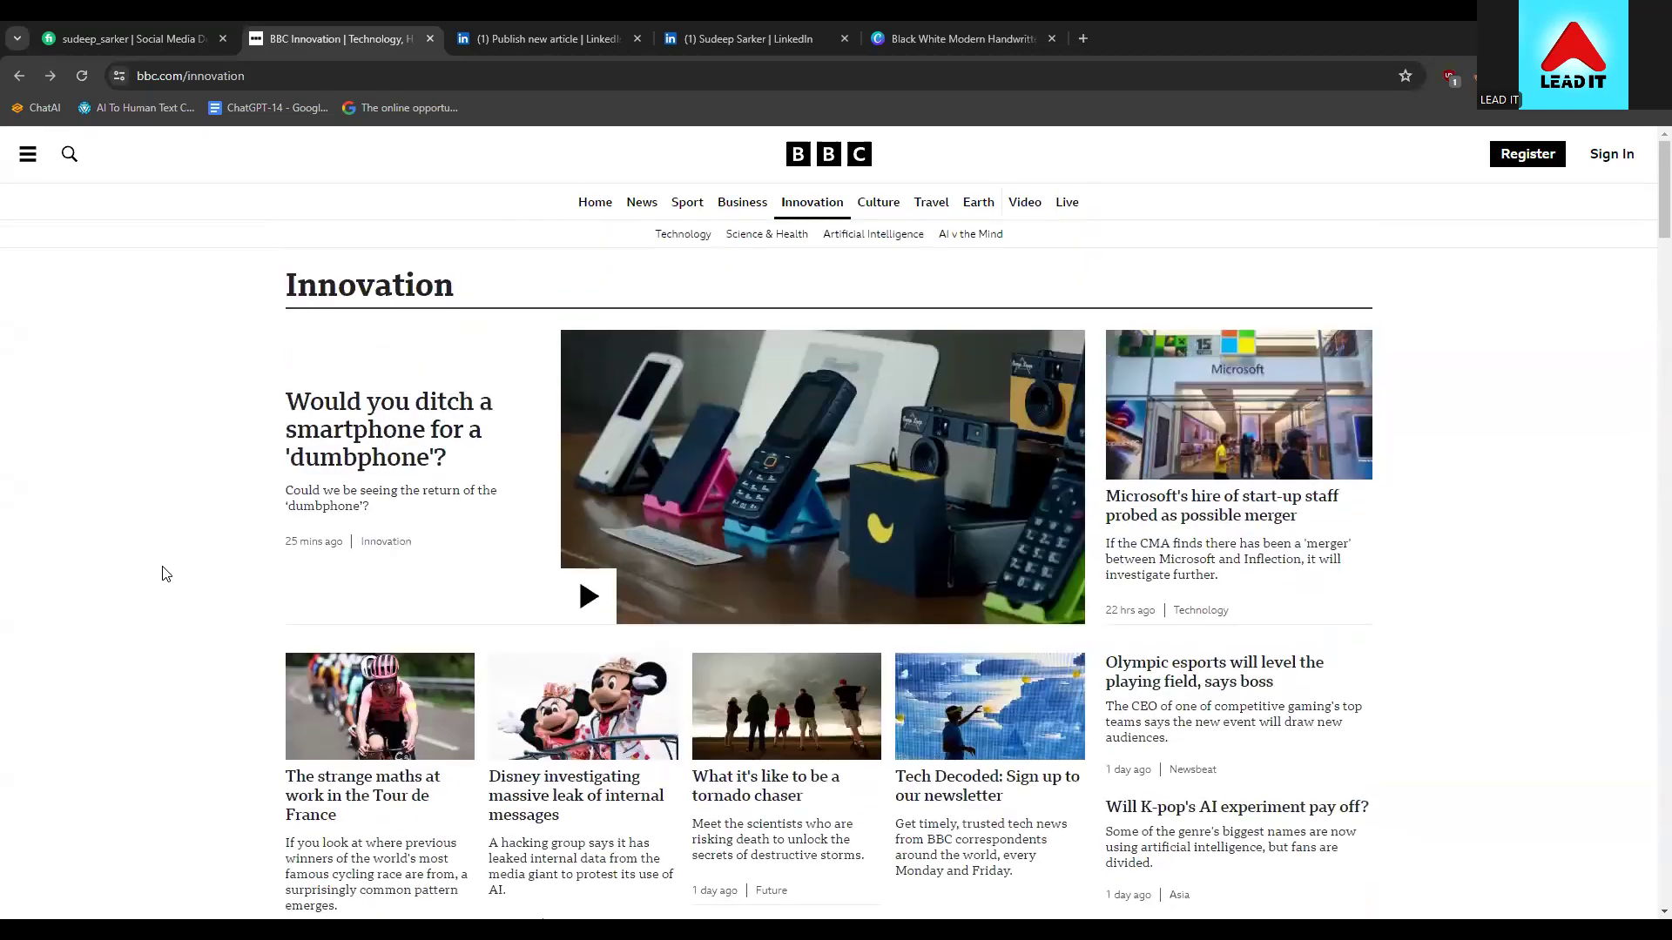
click(642, 206)
Peek at the man-stuck-in-a-lift story, then scroll the front page to the Musk headline
scroll(120, 598, down, 3)
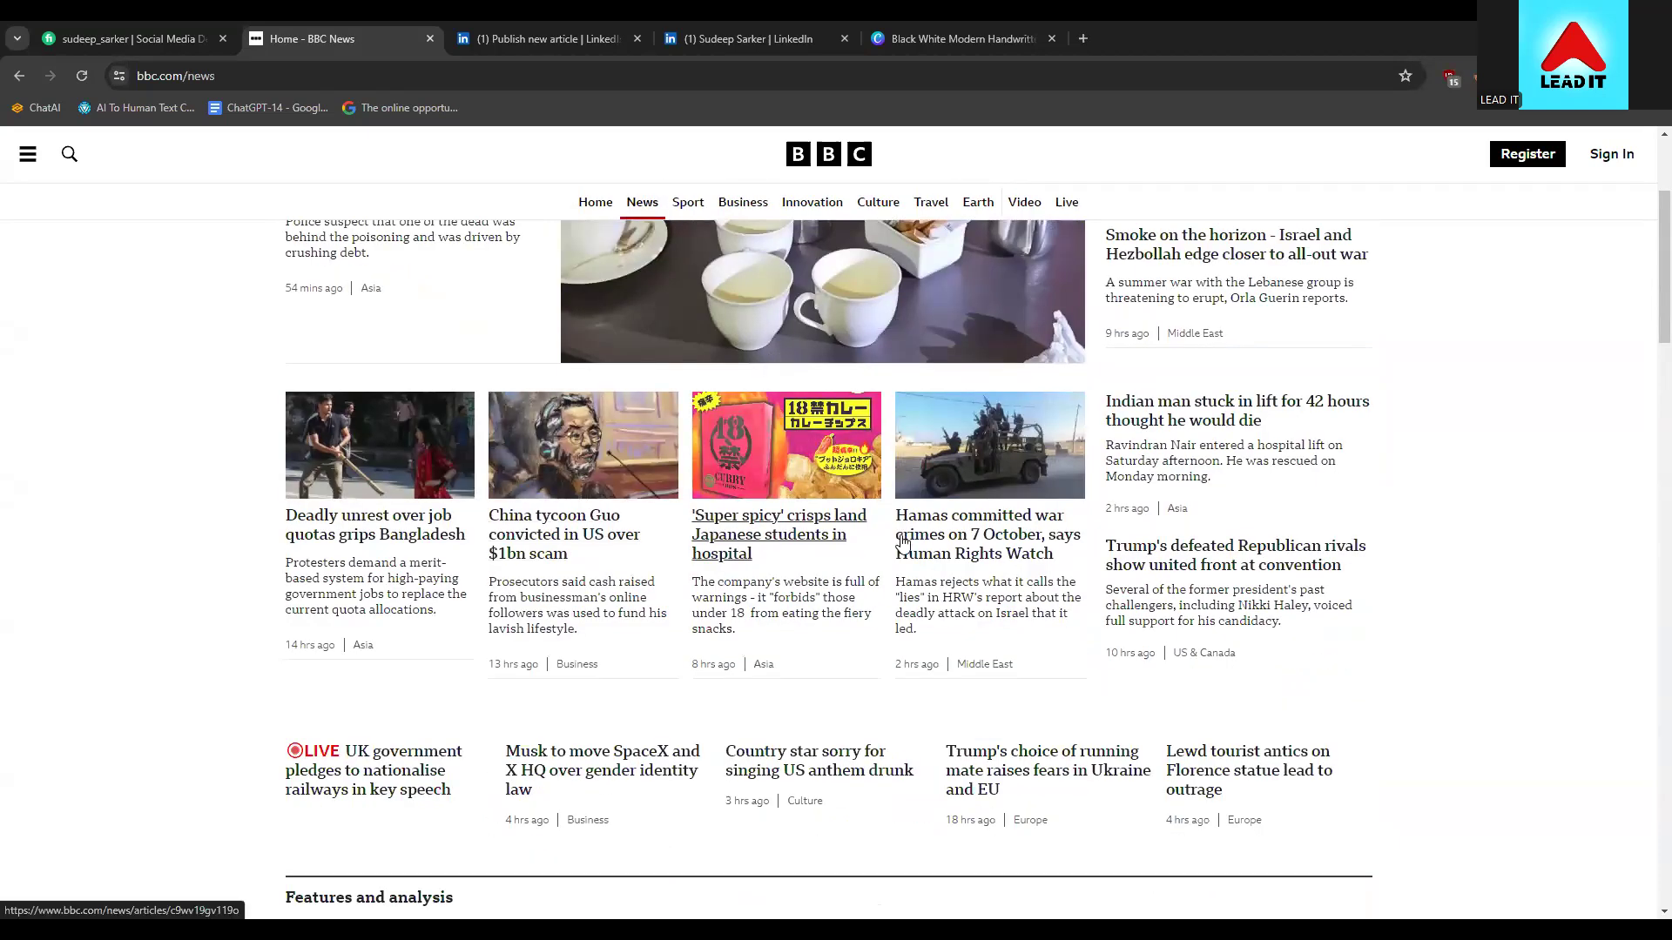
scroll(346, 462, up, 2)
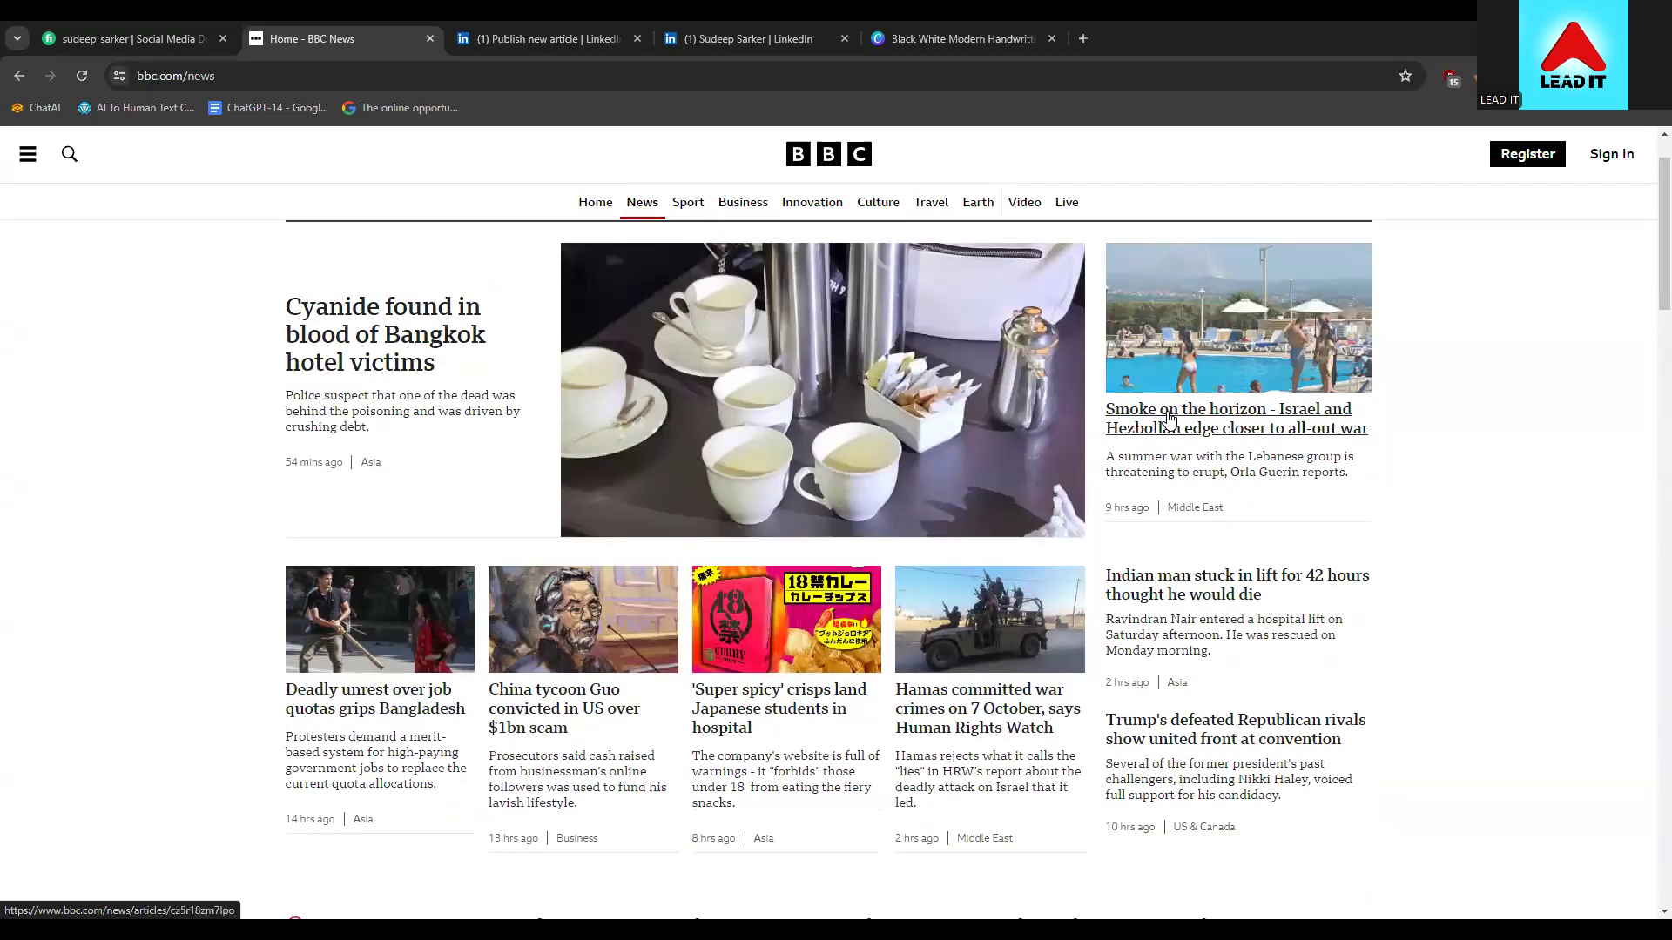
click(1173, 599)
click(26, 80)
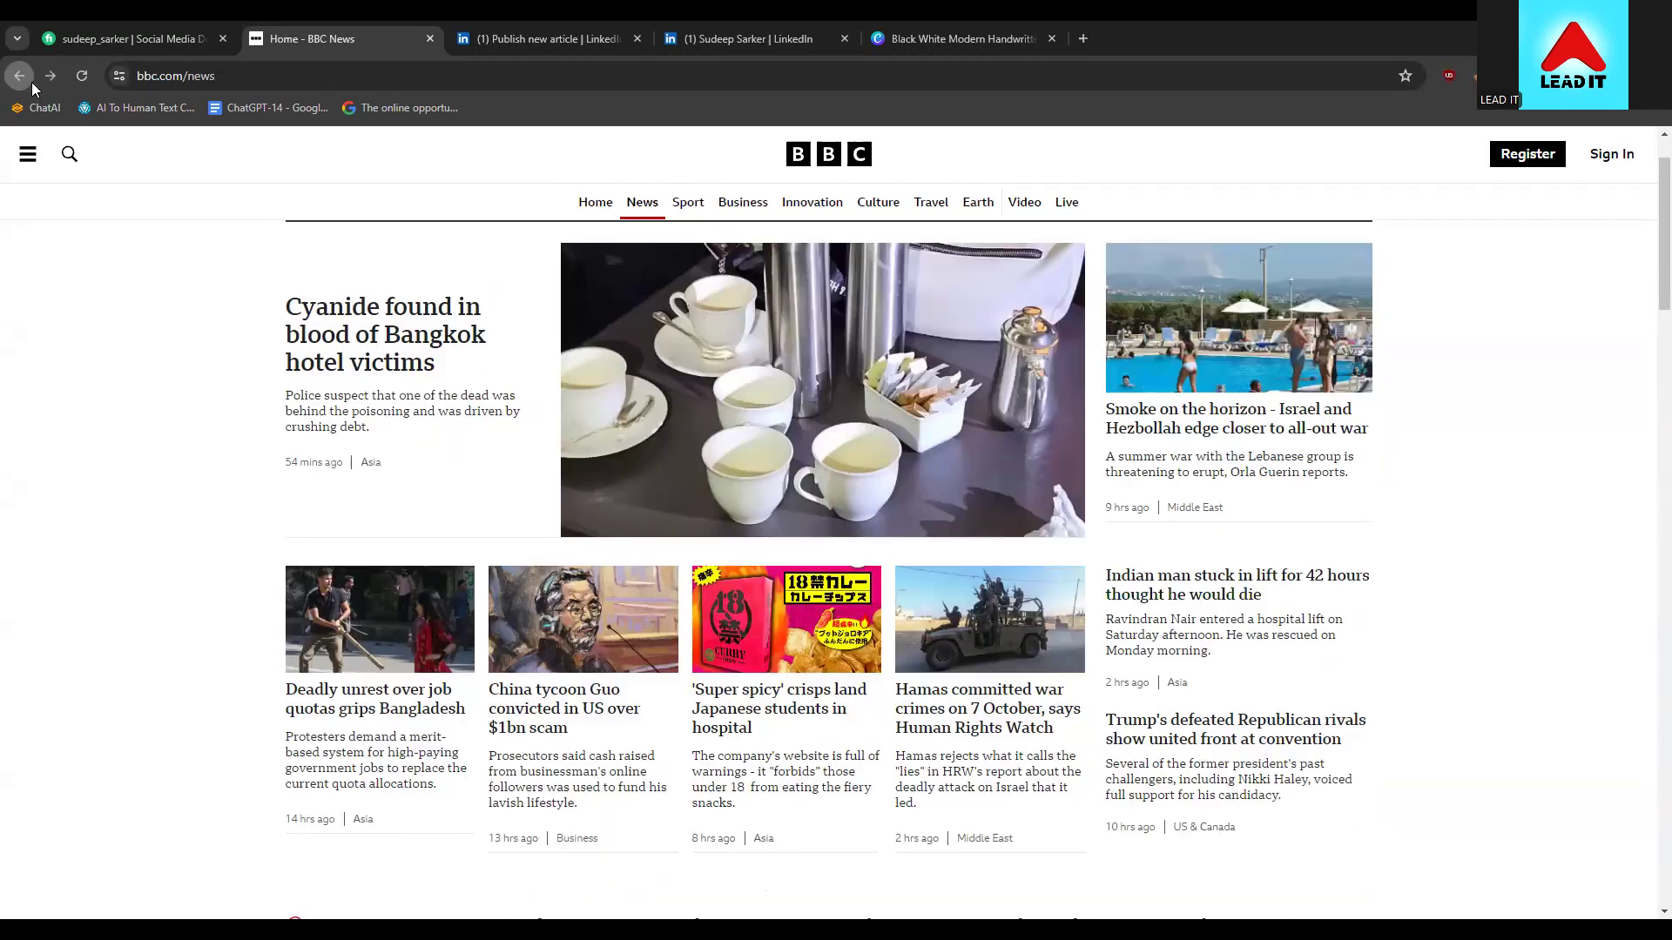
scroll(1218, 462, down, 3)
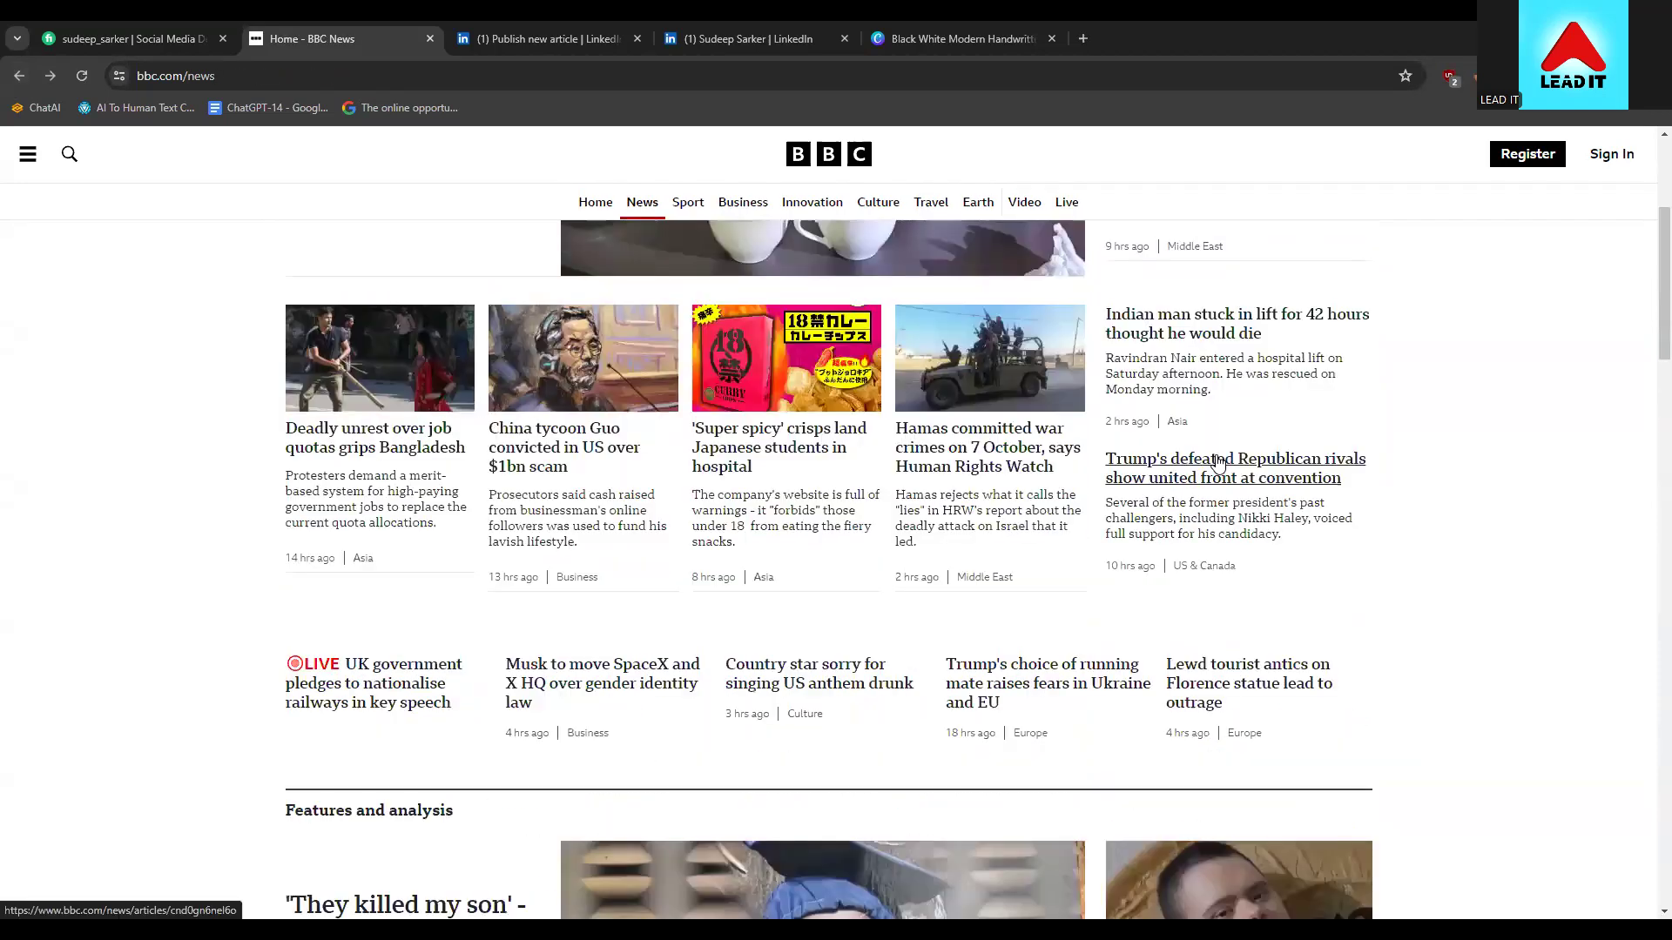
scroll(526, 497, down, 2)
Open the Musk SpaceX headquarters story and select its full headline
click(528, 502)
drag(521, 276, 892, 314)
click(896, 313)
drag(956, 268, 1105, 263)
click(1111, 266)
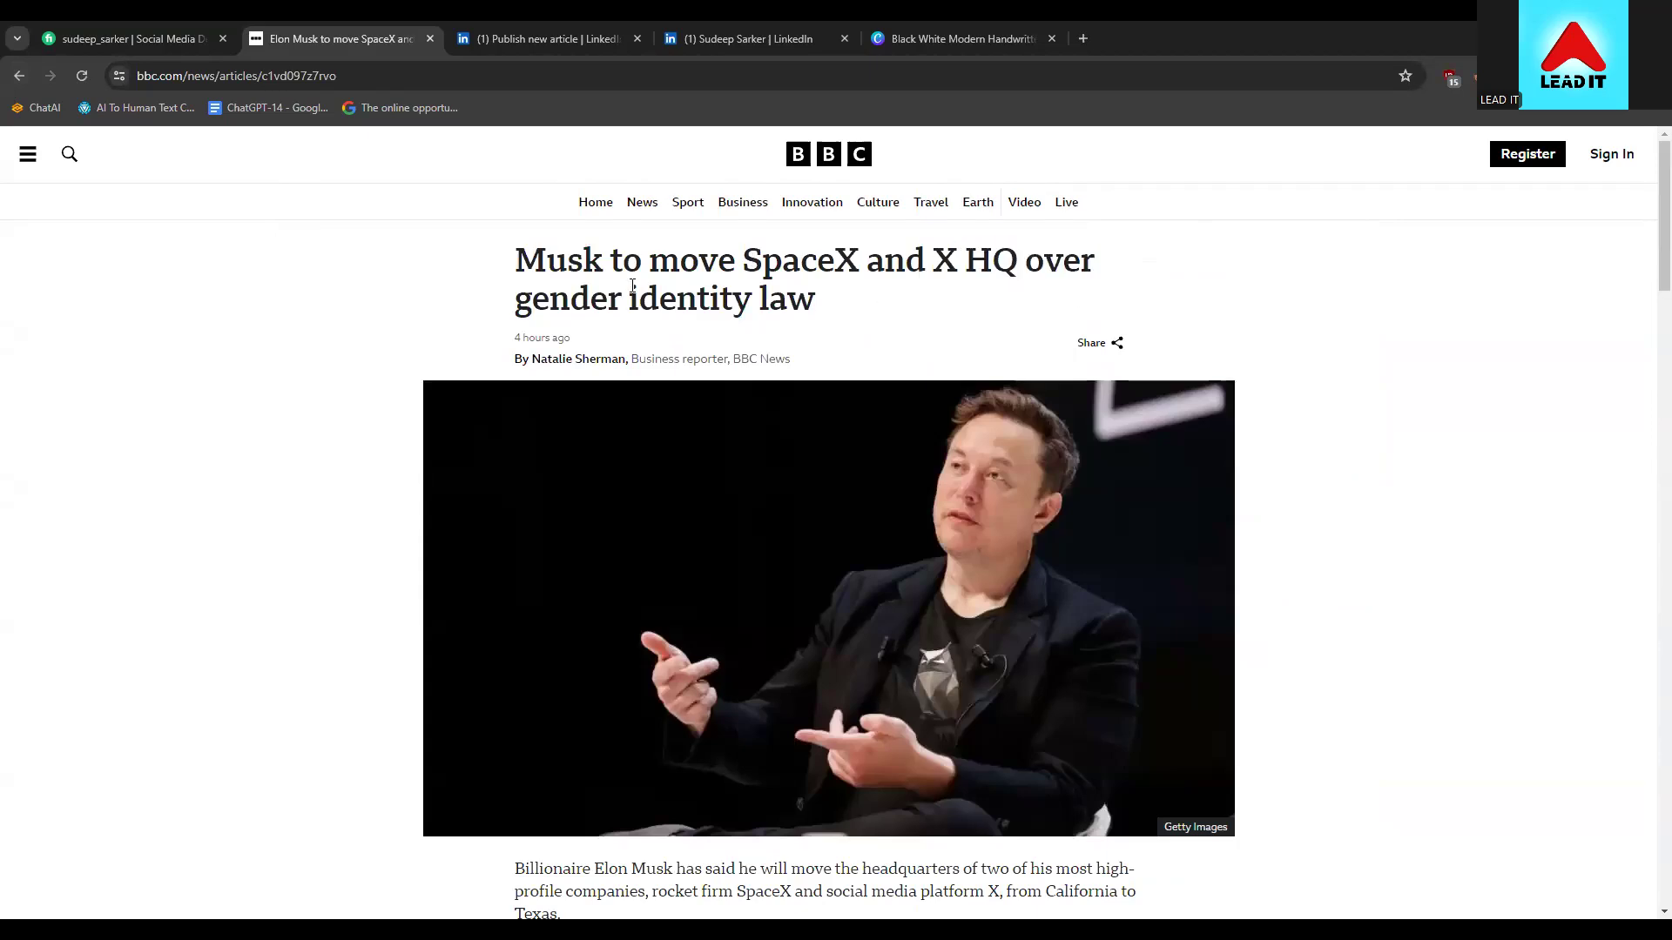
drag(824, 319, 511, 255)
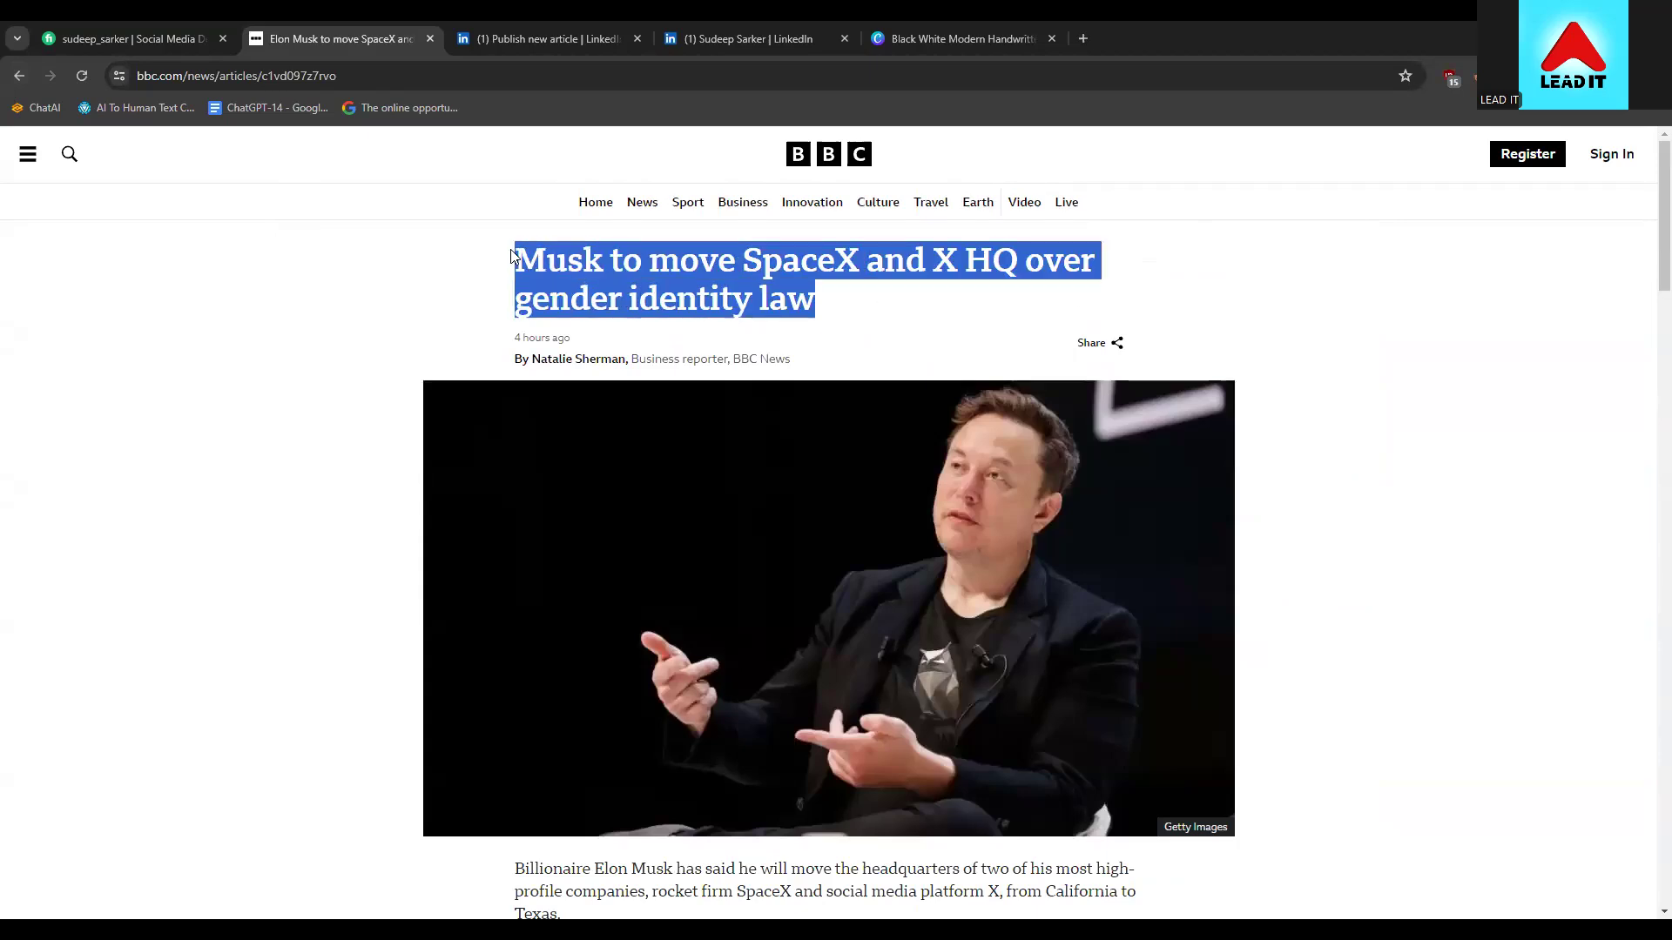
click(511, 255)
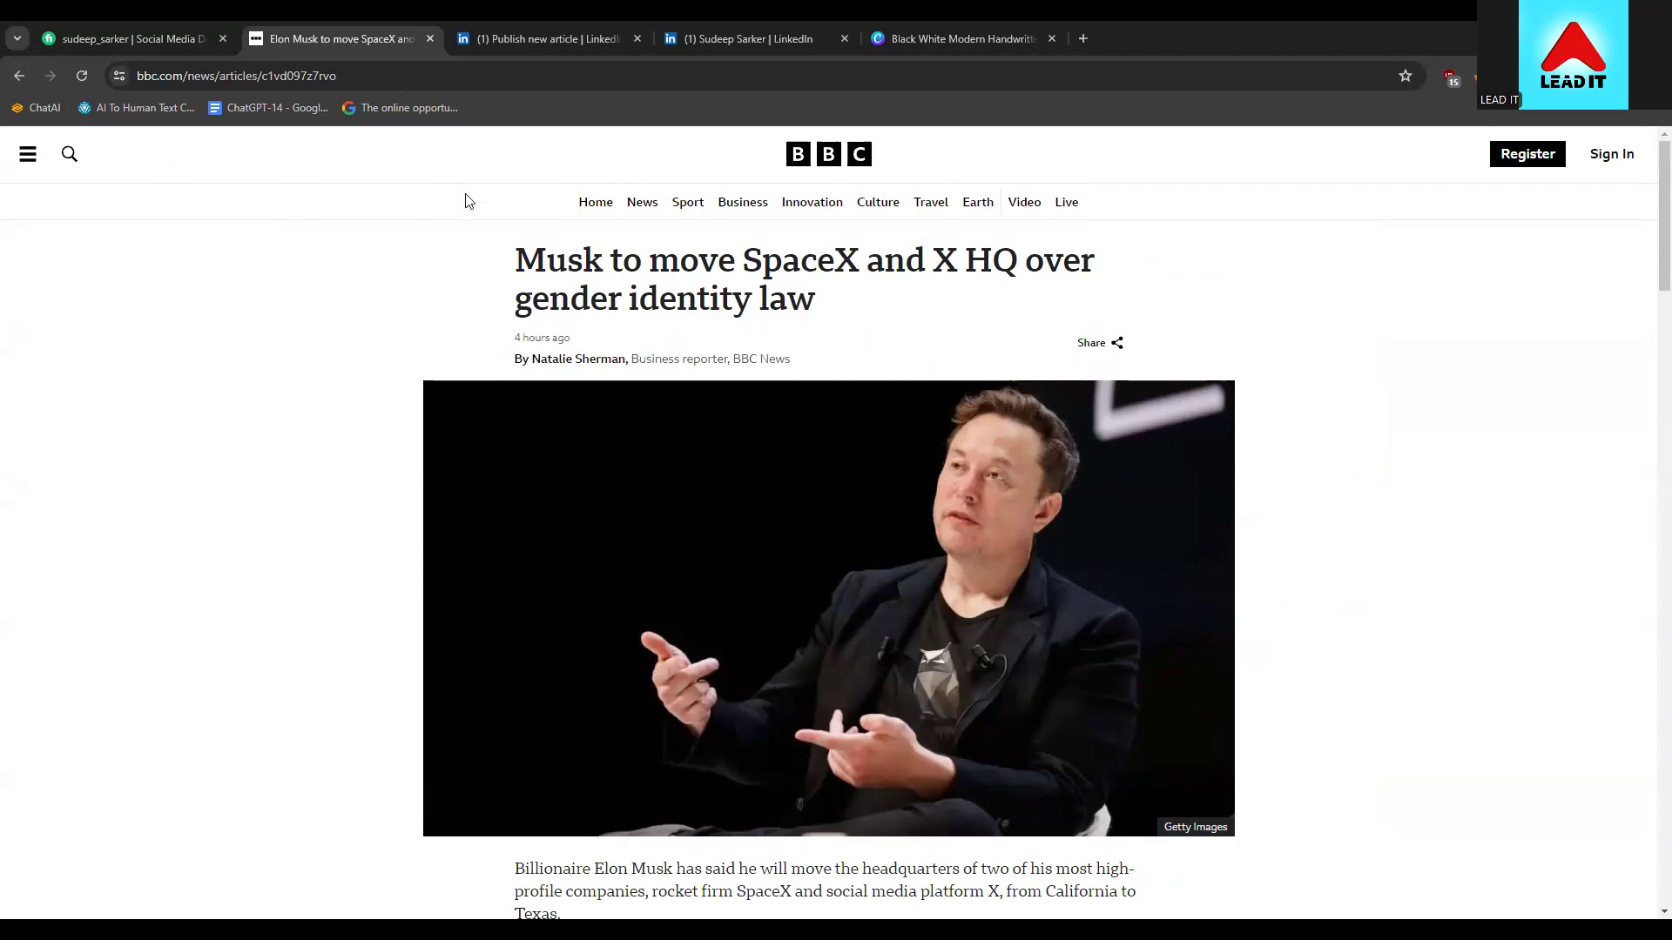
drag(832, 305, 521, 264)
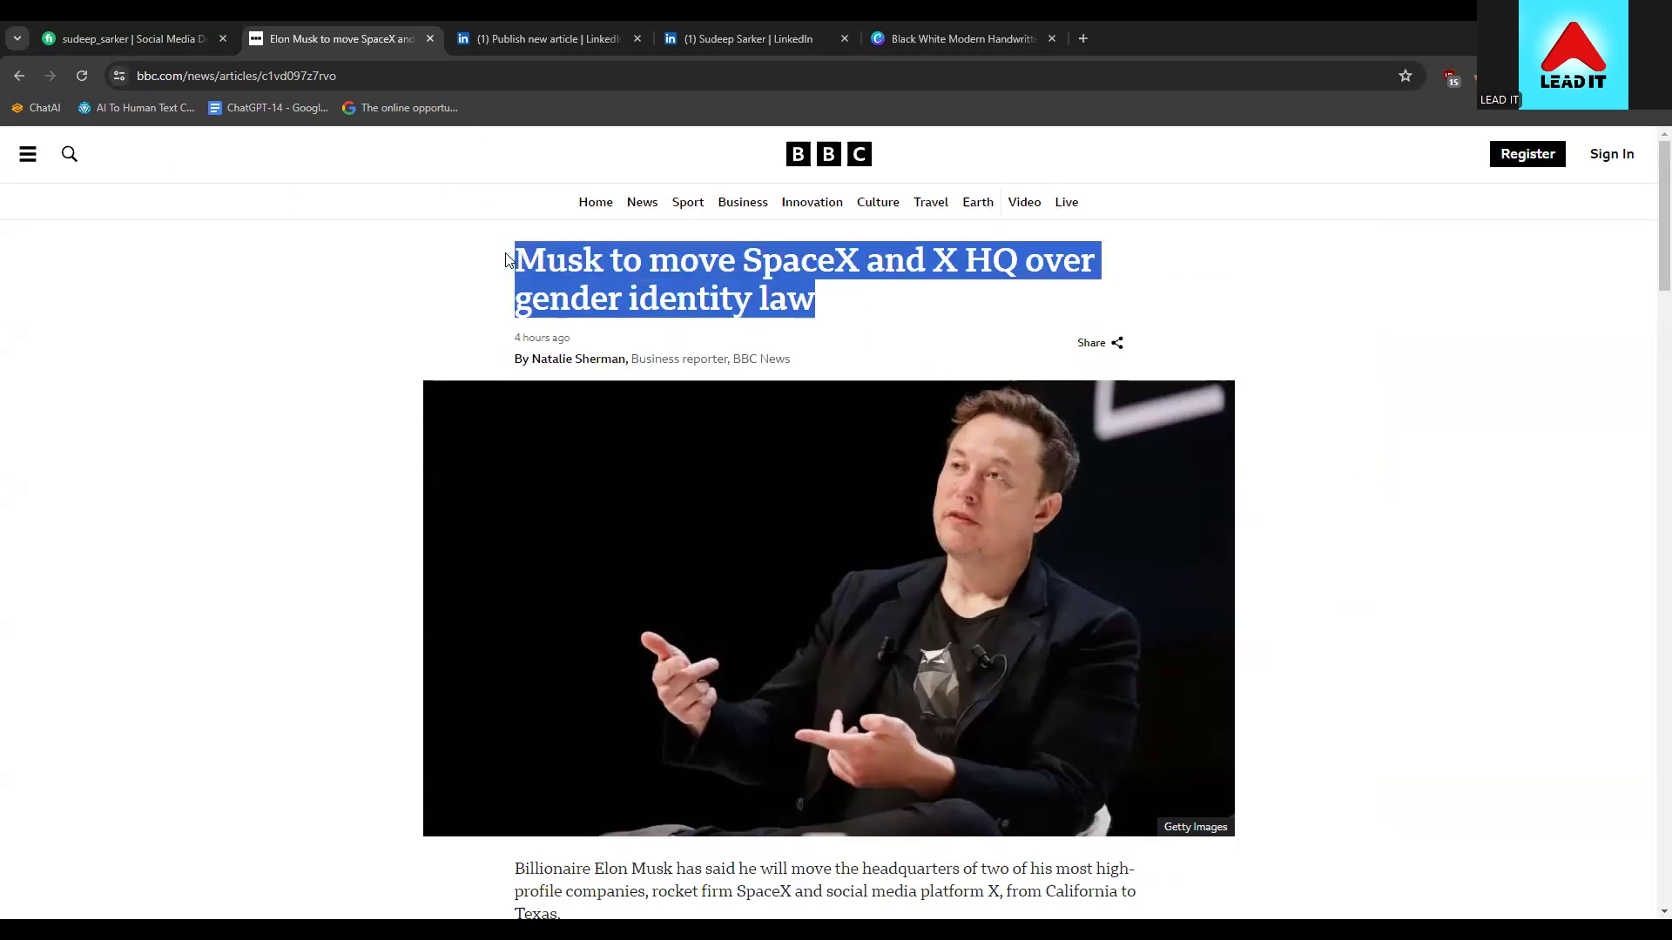
click(506, 260)
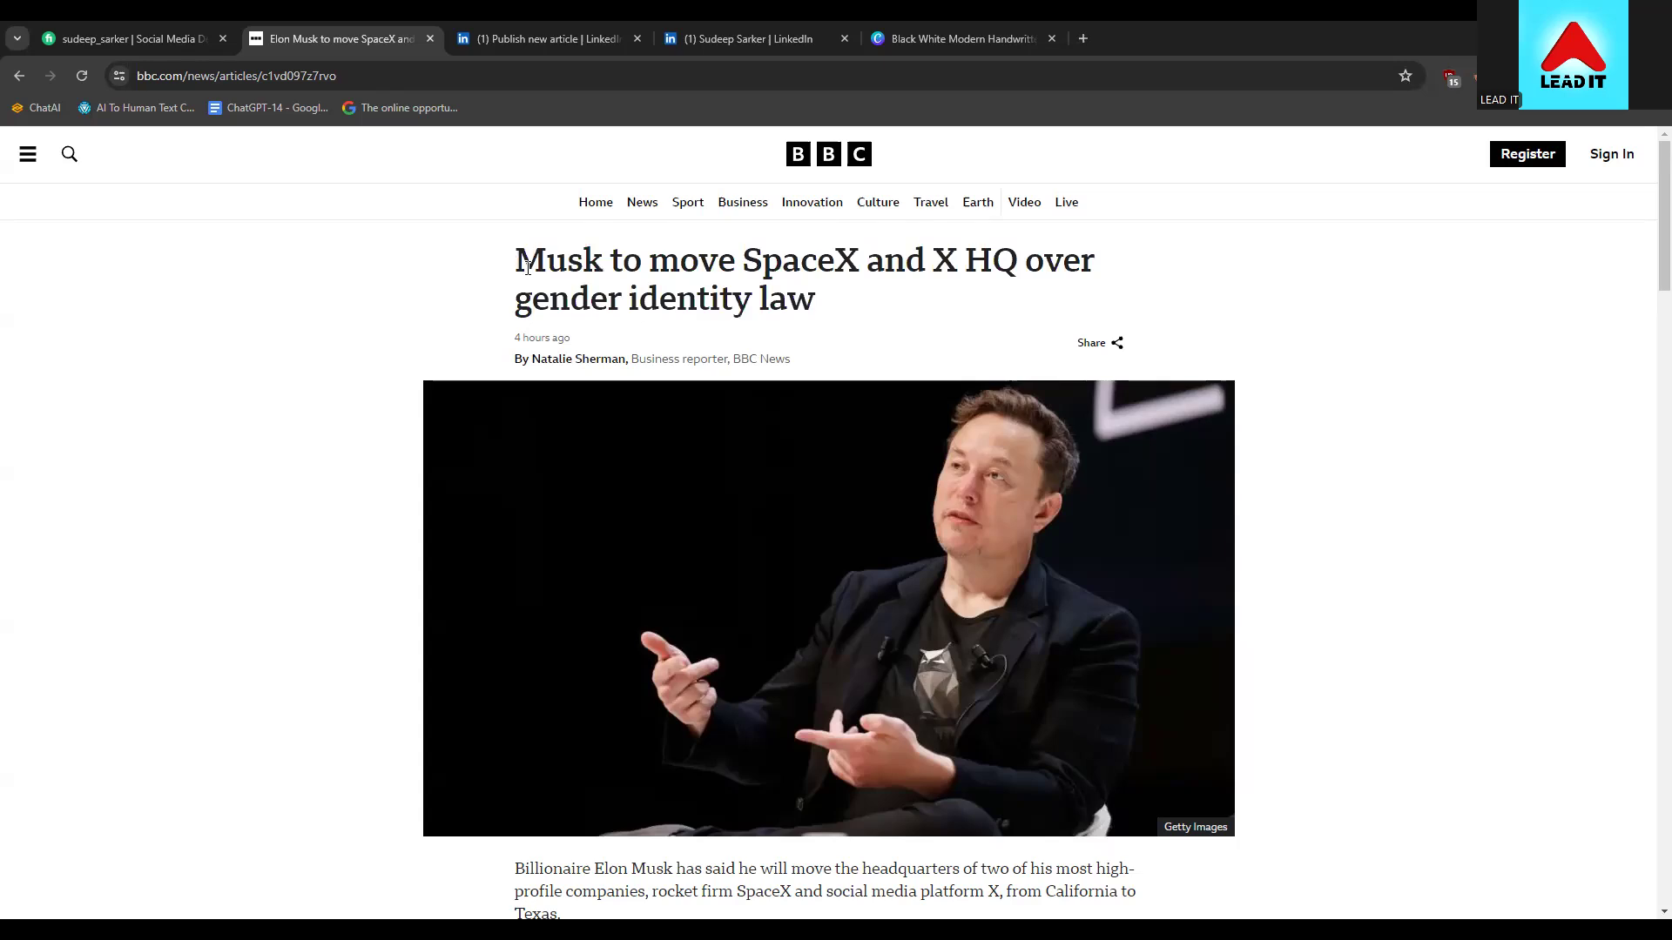
drag(822, 308, 568, 287)
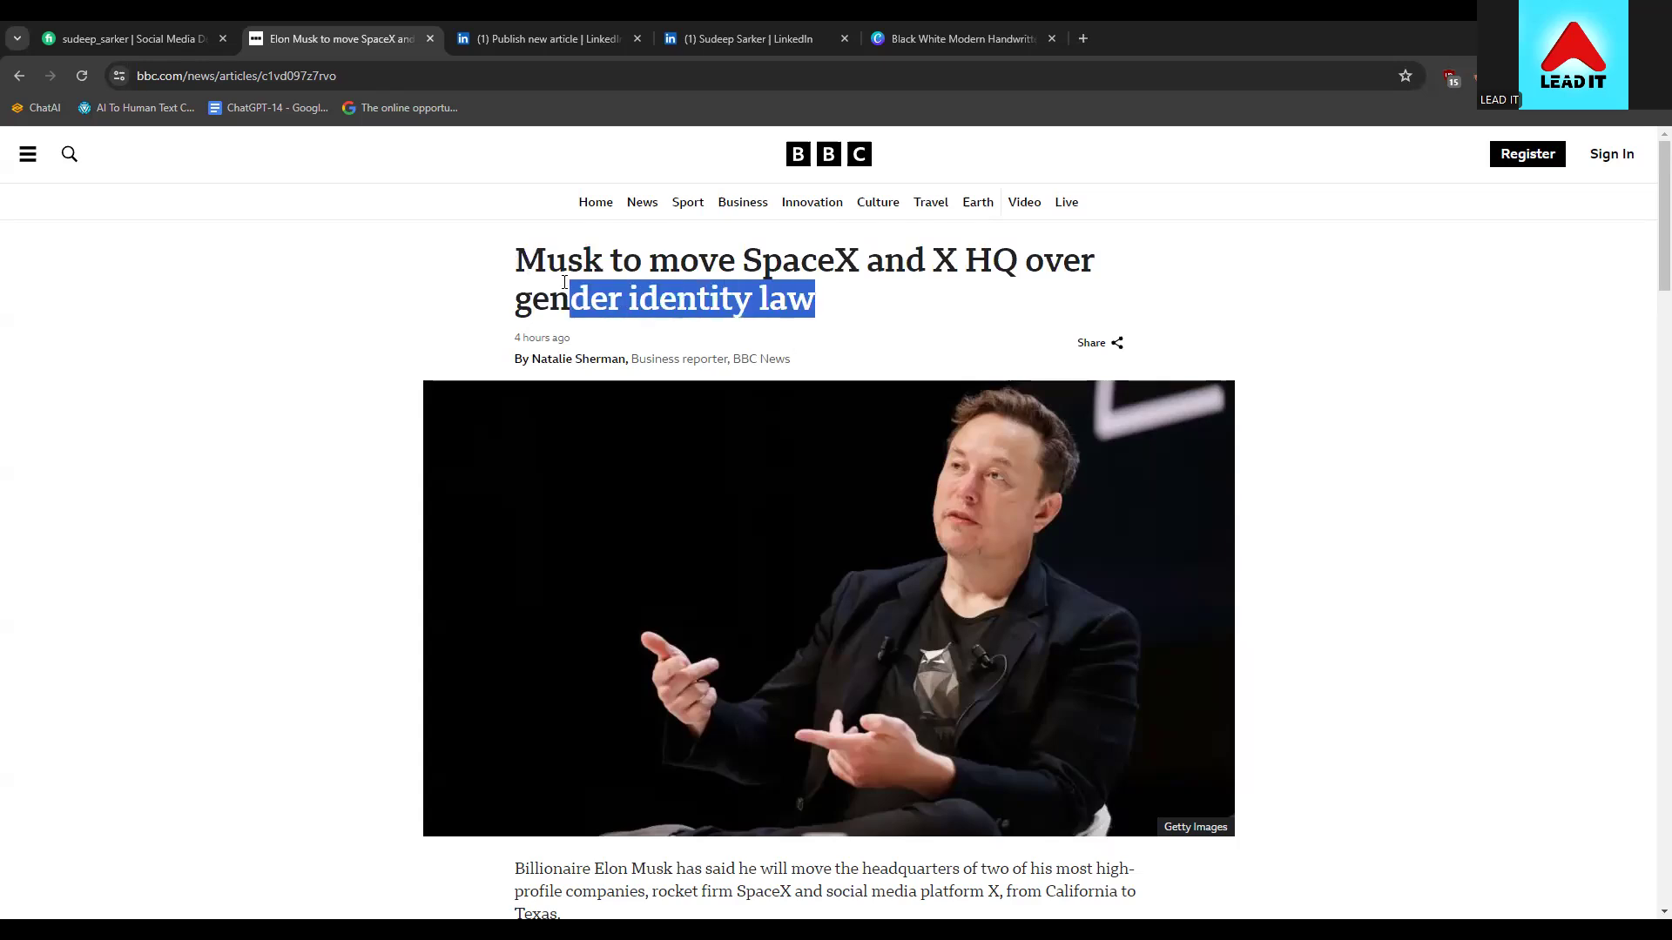
drag(818, 370, 509, 252)
drag(832, 306, 493, 256)
key(ctrl+c)
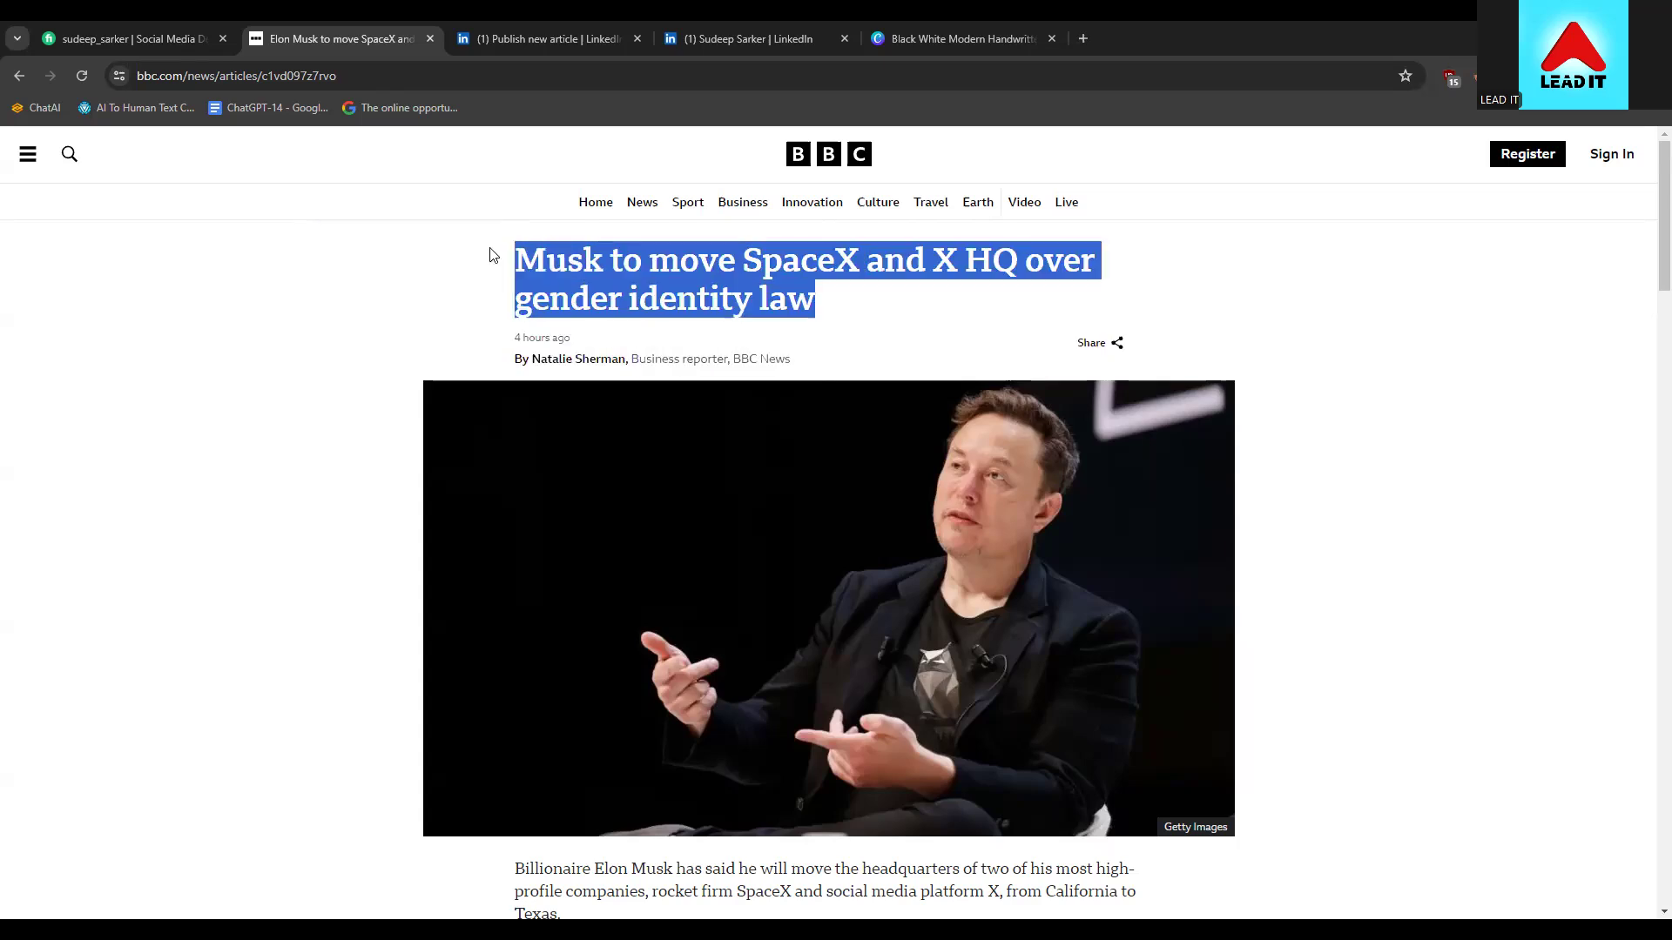
Paste 'Musk to move SpaceX and X HQ over gender identity law' as the LinkedIn article title
click(453, 33)
click(602, 607)
key(ctrl+v)
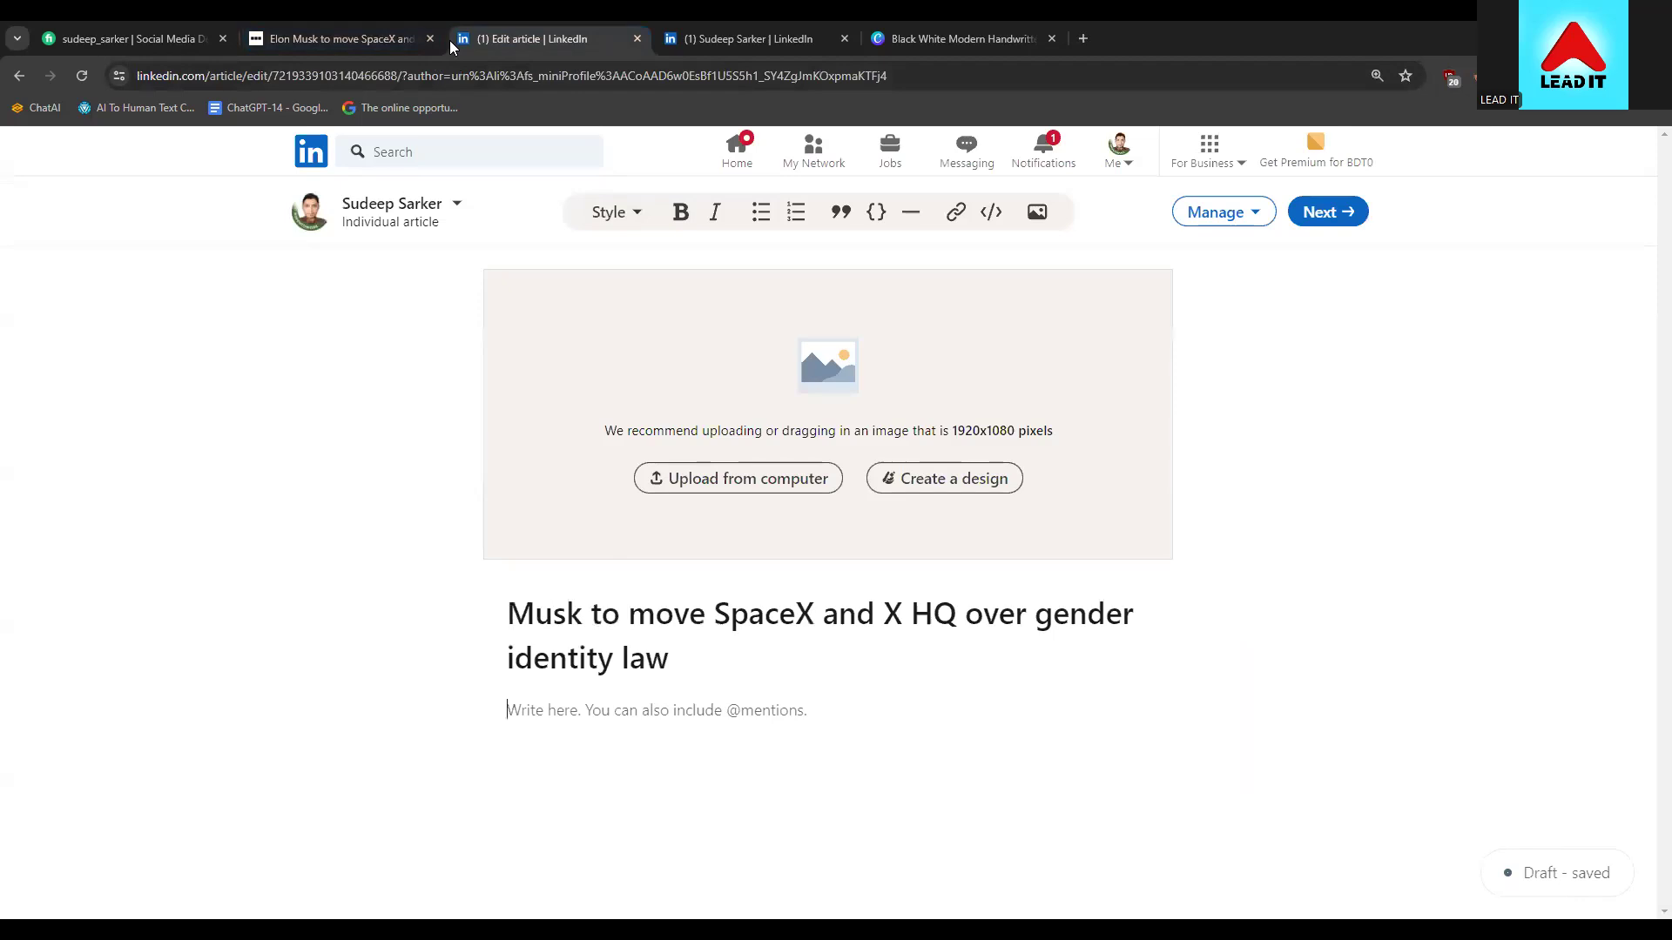
click(417, 38)
scroll(394, 432, down, 3)
scroll(396, 435, down, 1)
scroll(410, 451, up, 4)
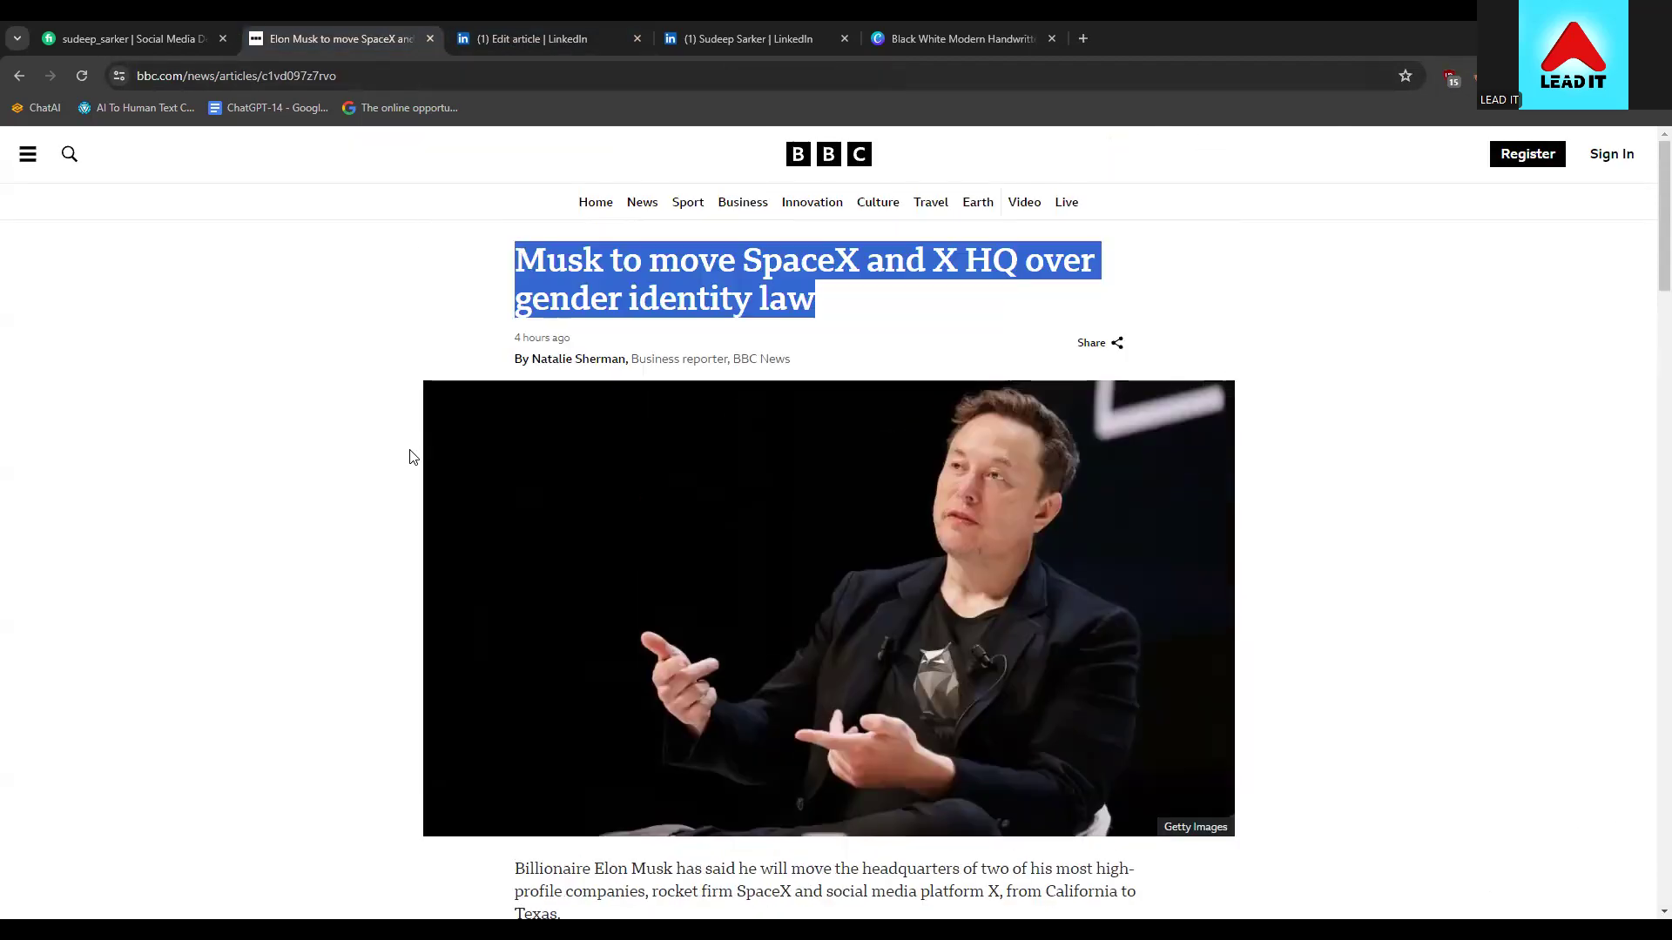
scroll(423, 450, down, 3)
scroll(424, 451, down, 2)
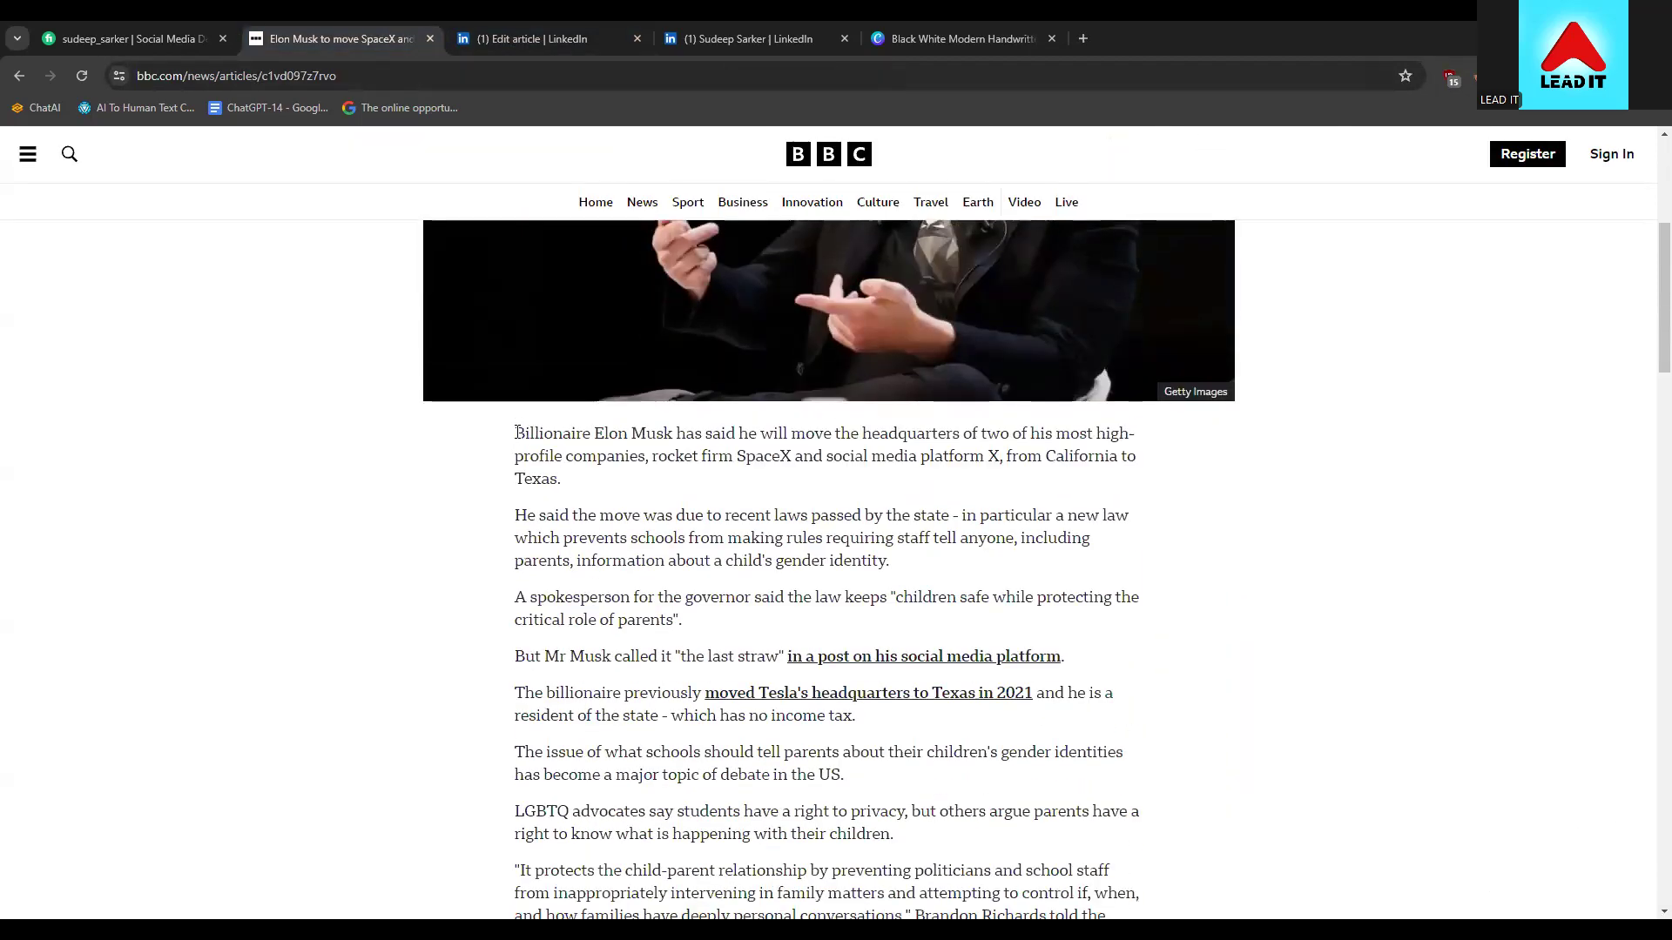
drag(514, 434, 855, 440)
scroll(881, 470, down, 3)
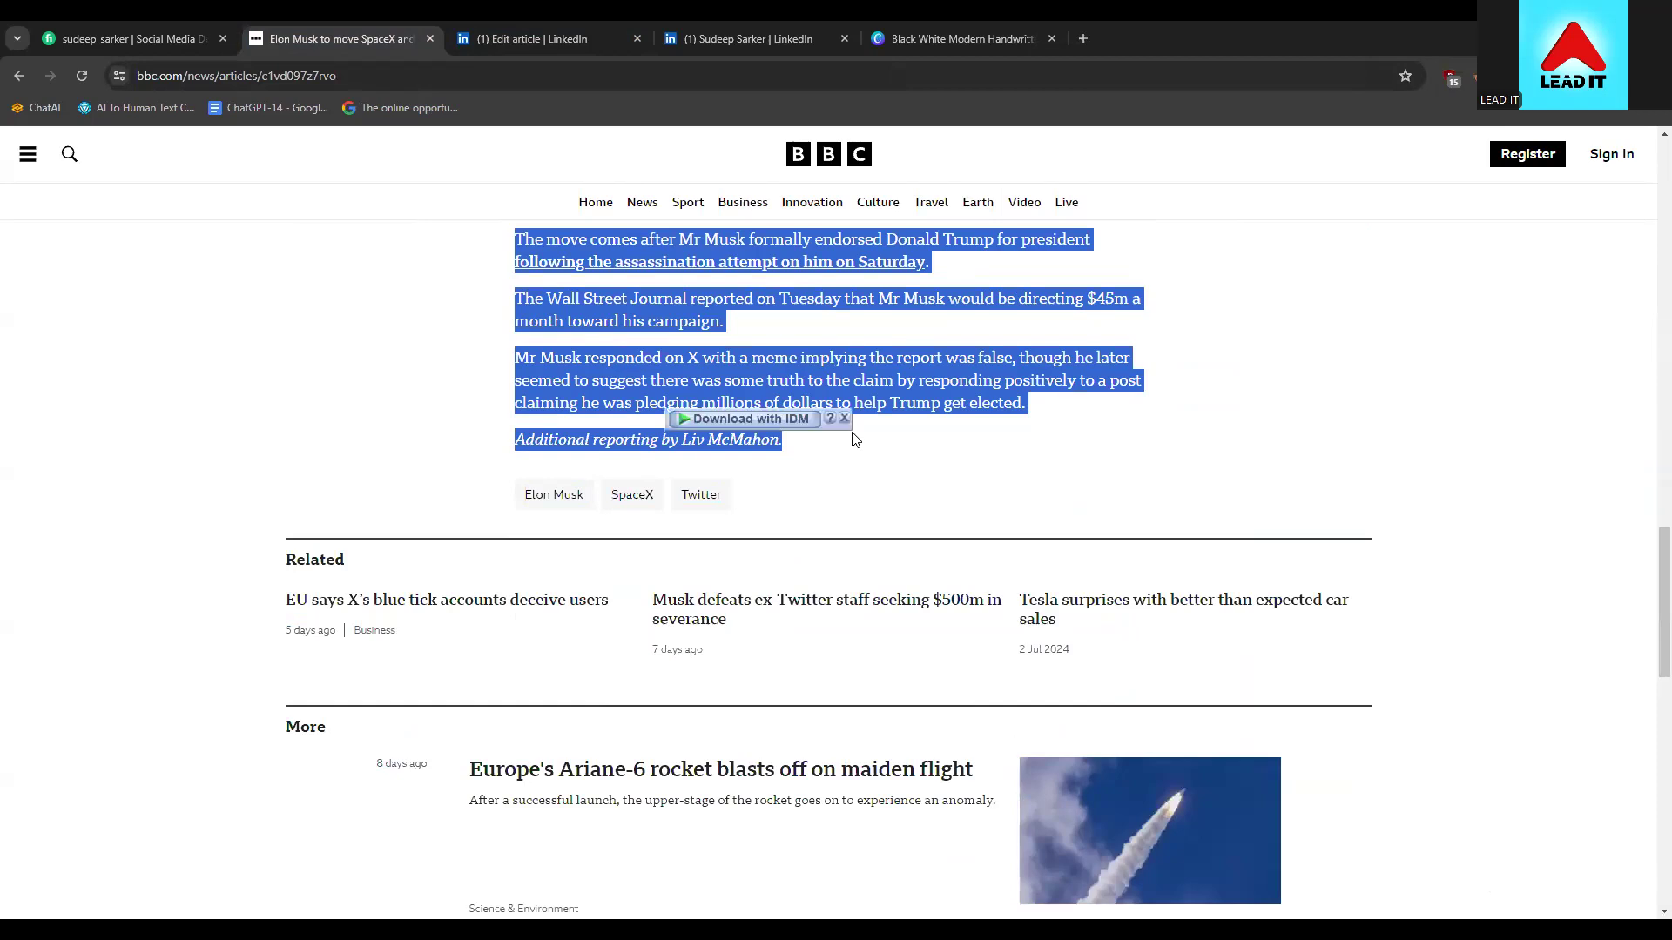
click(449, 23)
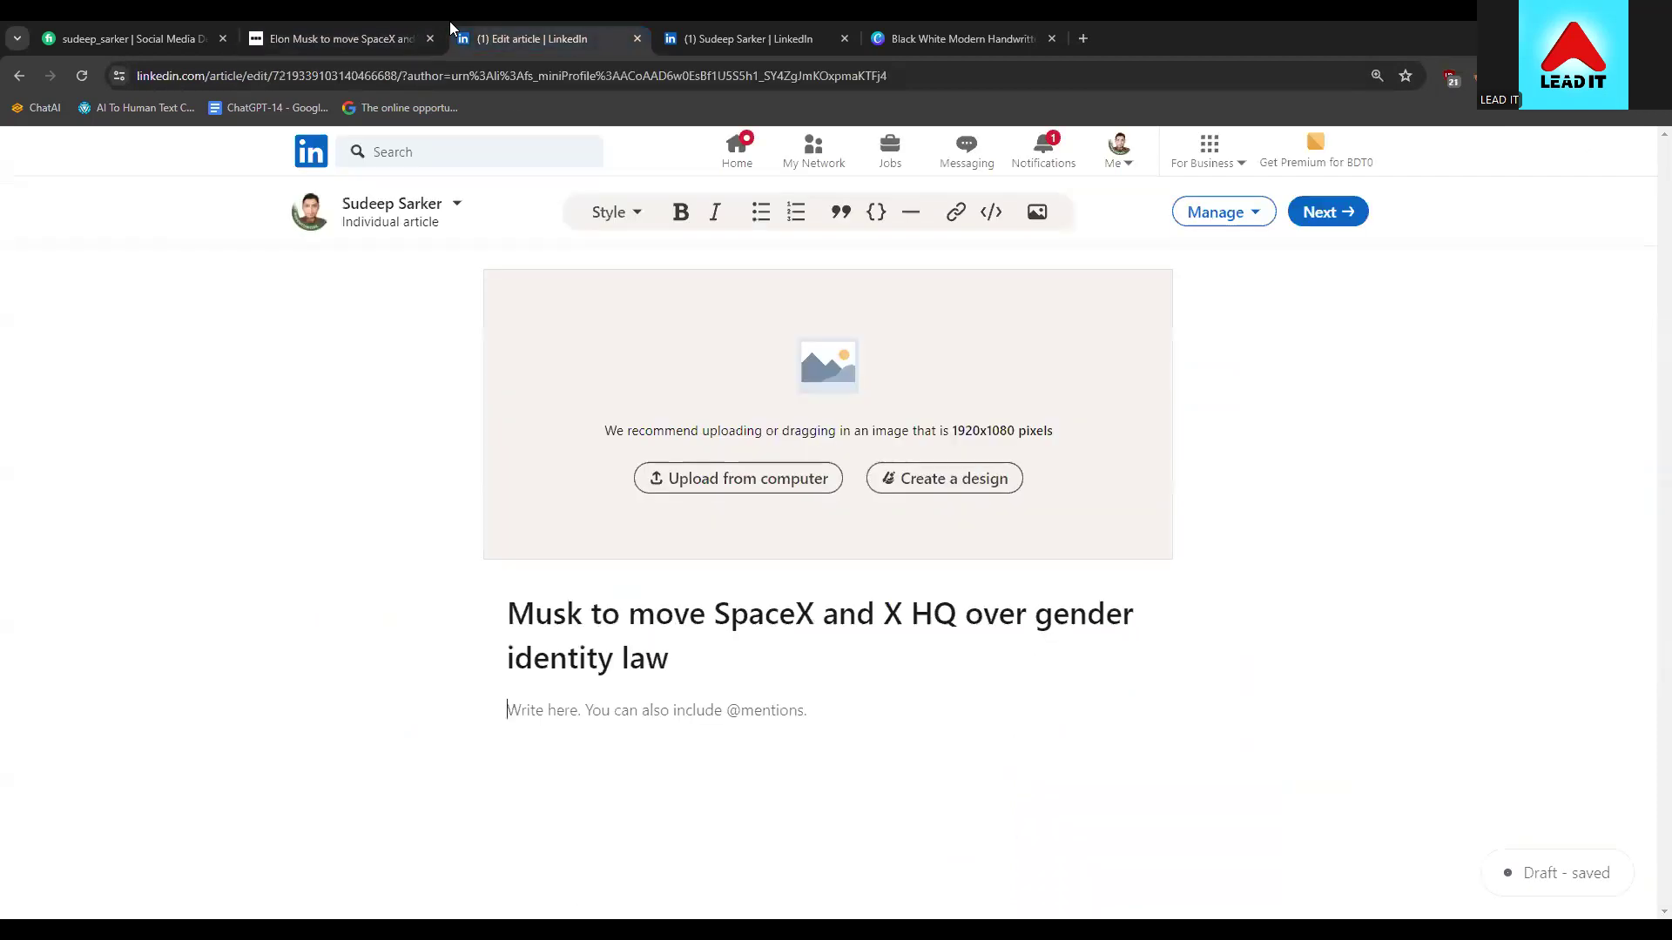
Paste the BBC story into the body, retype Saturday's final 'y', and select the linked phrase
click(526, 712)
key(ctrl+v)
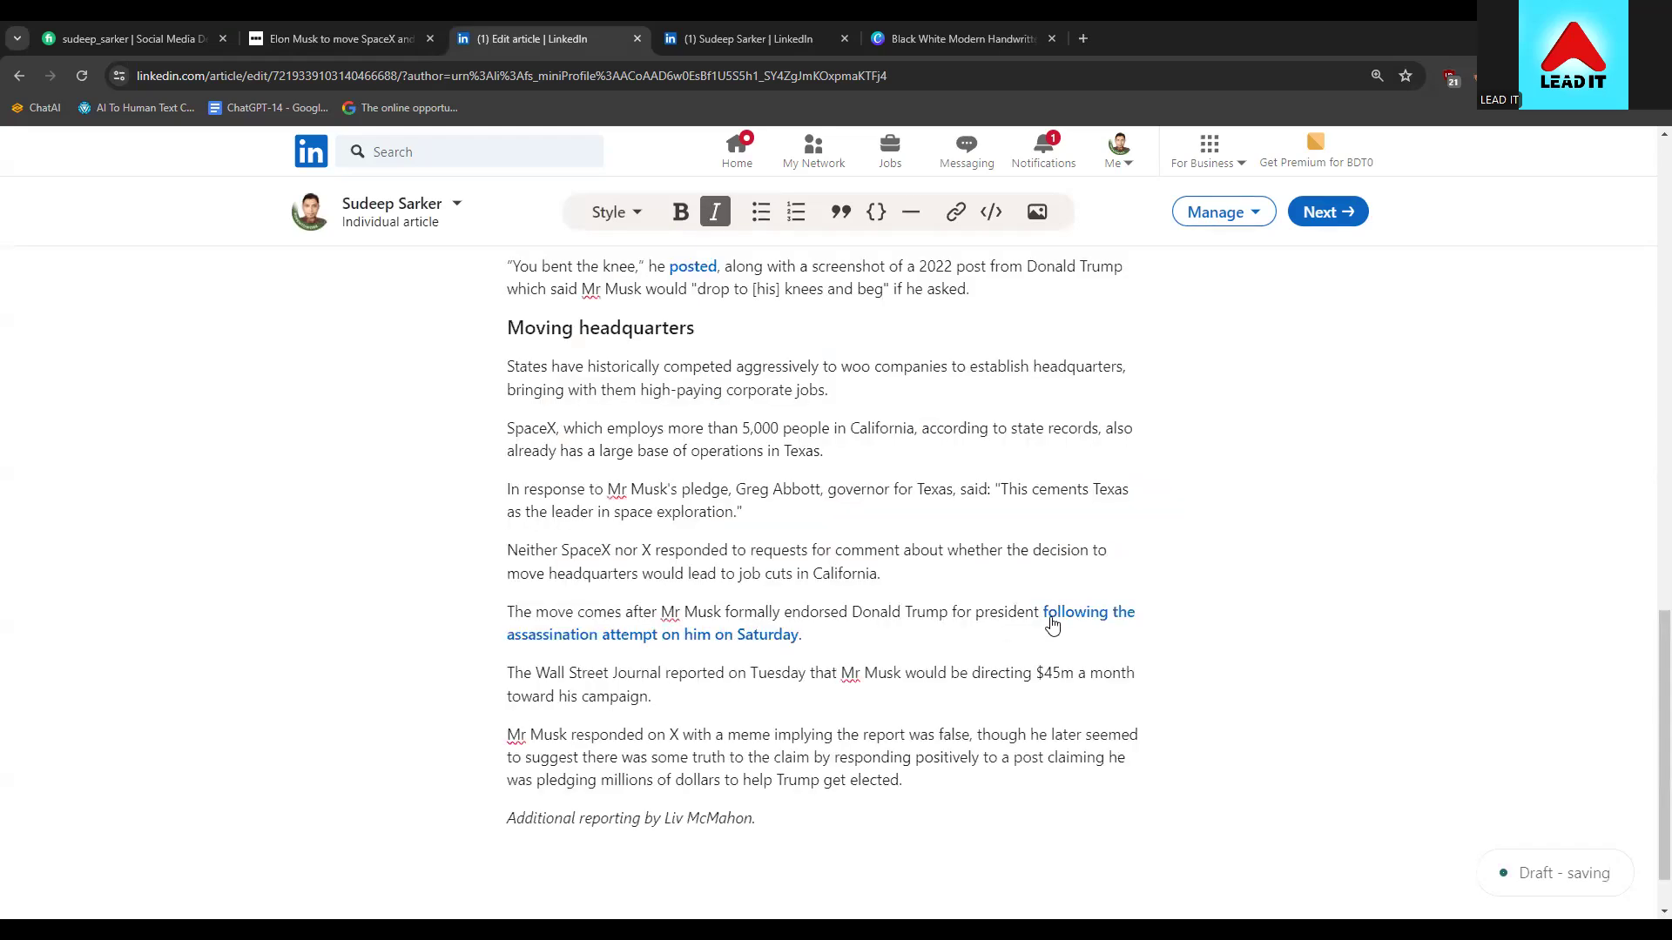
click(1041, 610)
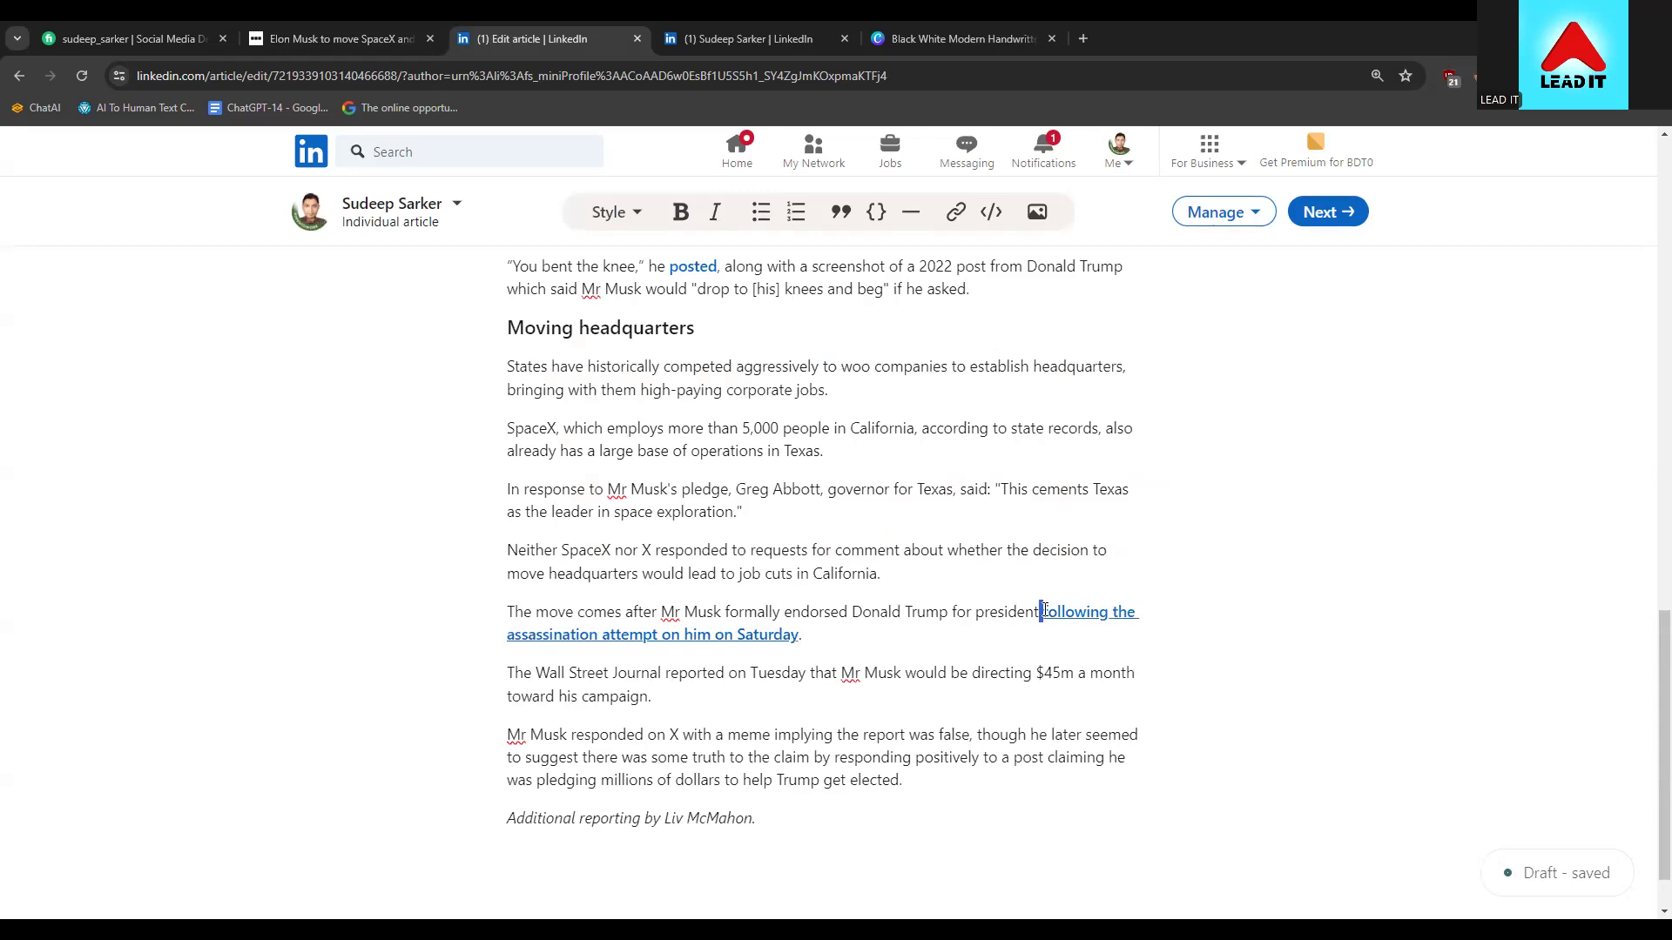
drag(880, 648, 1006, 644)
click(929, 641)
key(BackSpace)
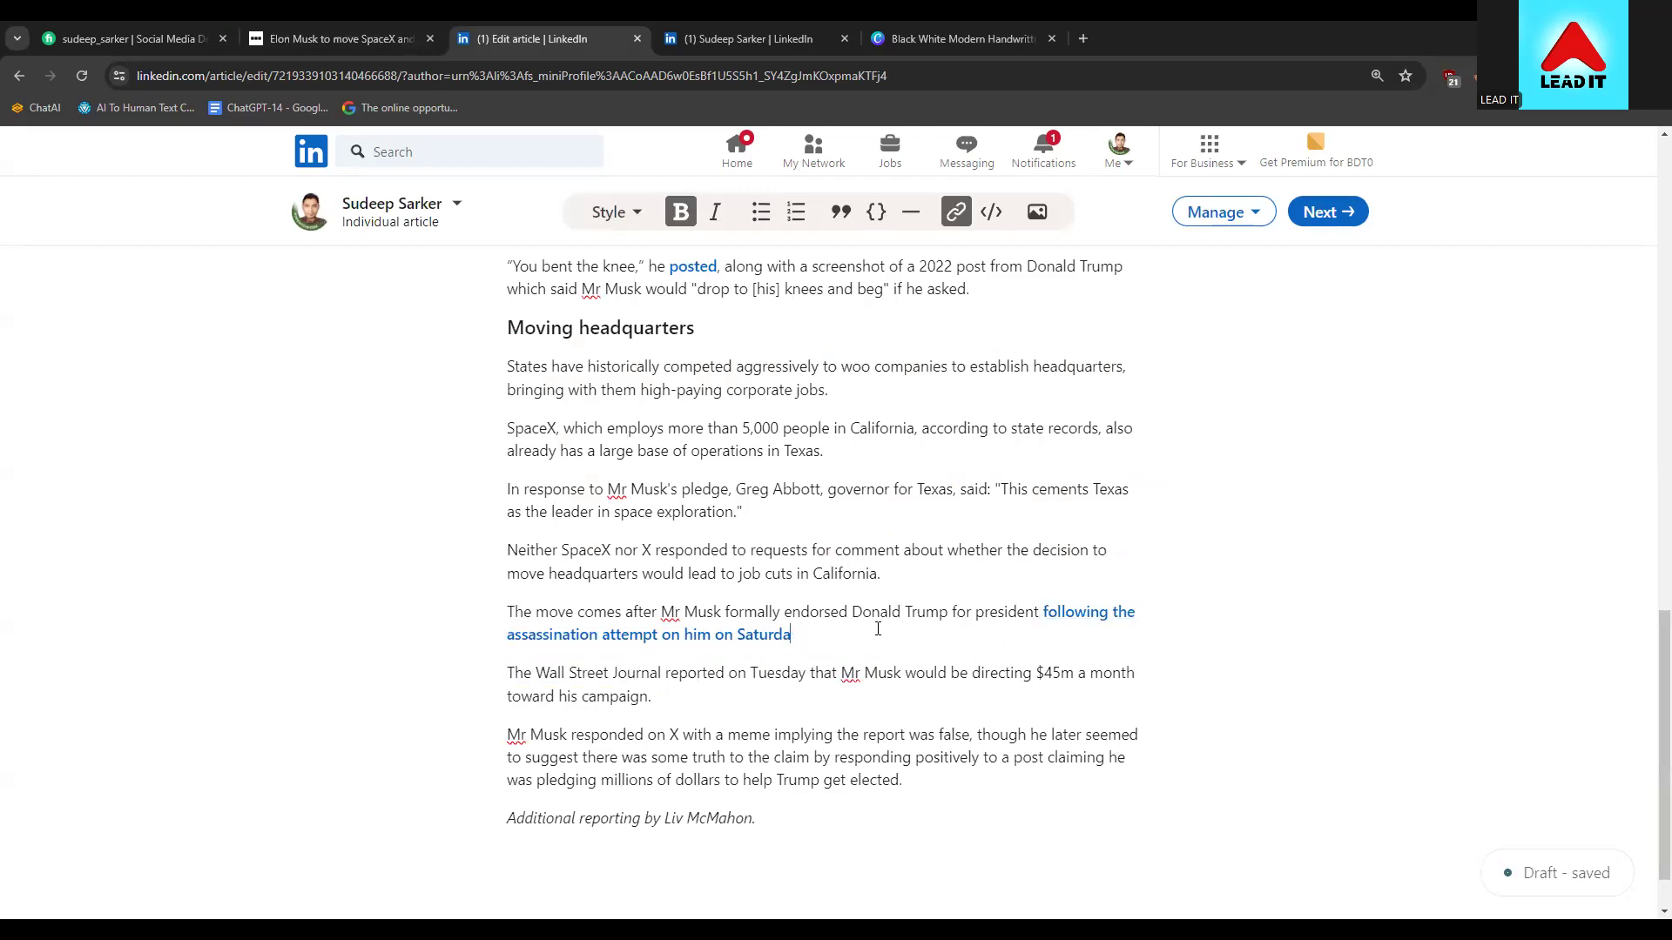
text(y.)
drag(818, 638, 1046, 607)
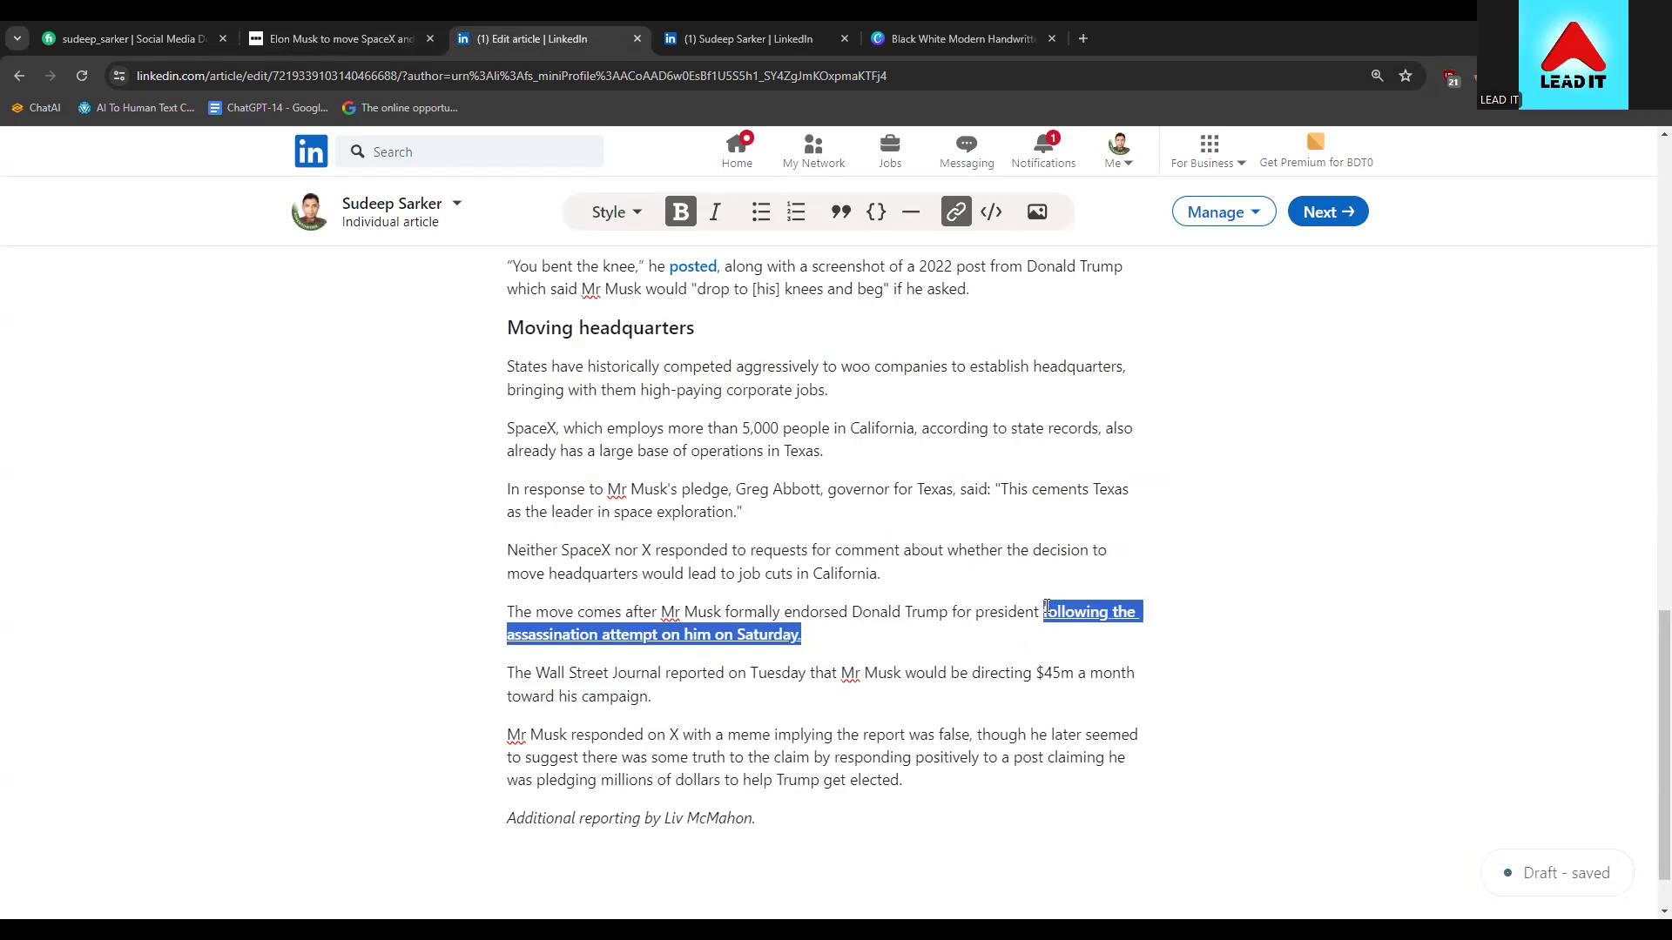
Inspect the phrase's link address, close link settings unchanged, and reselect the linked phrase
click(955, 211)
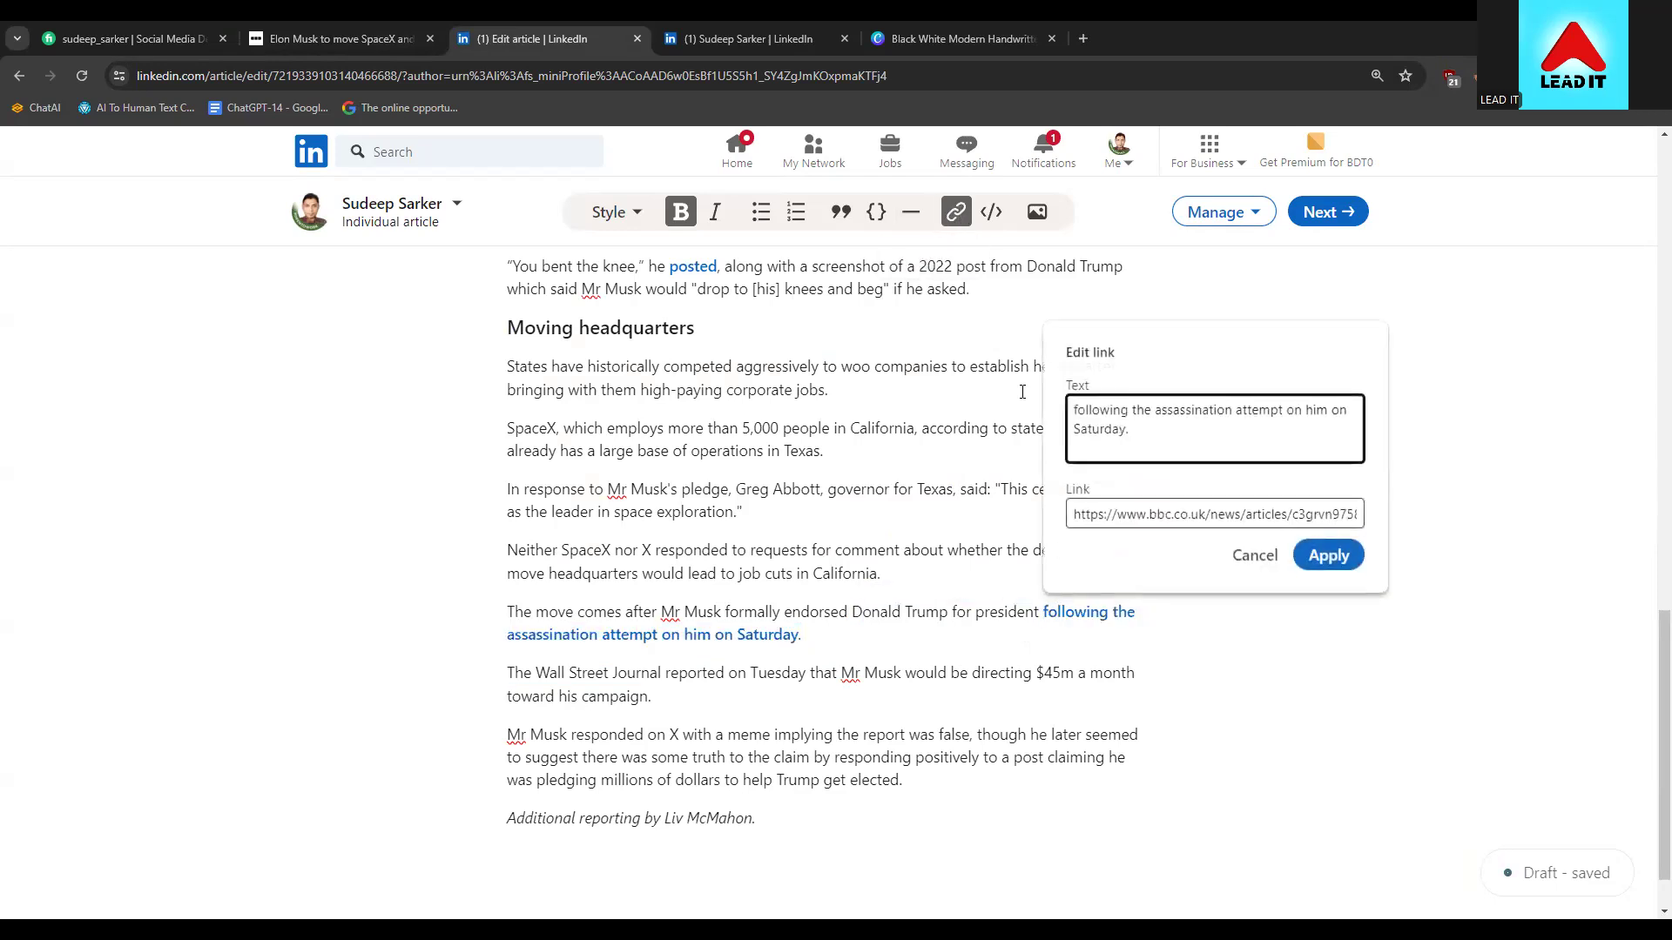
click(1157, 515)
key(ctrl+a)
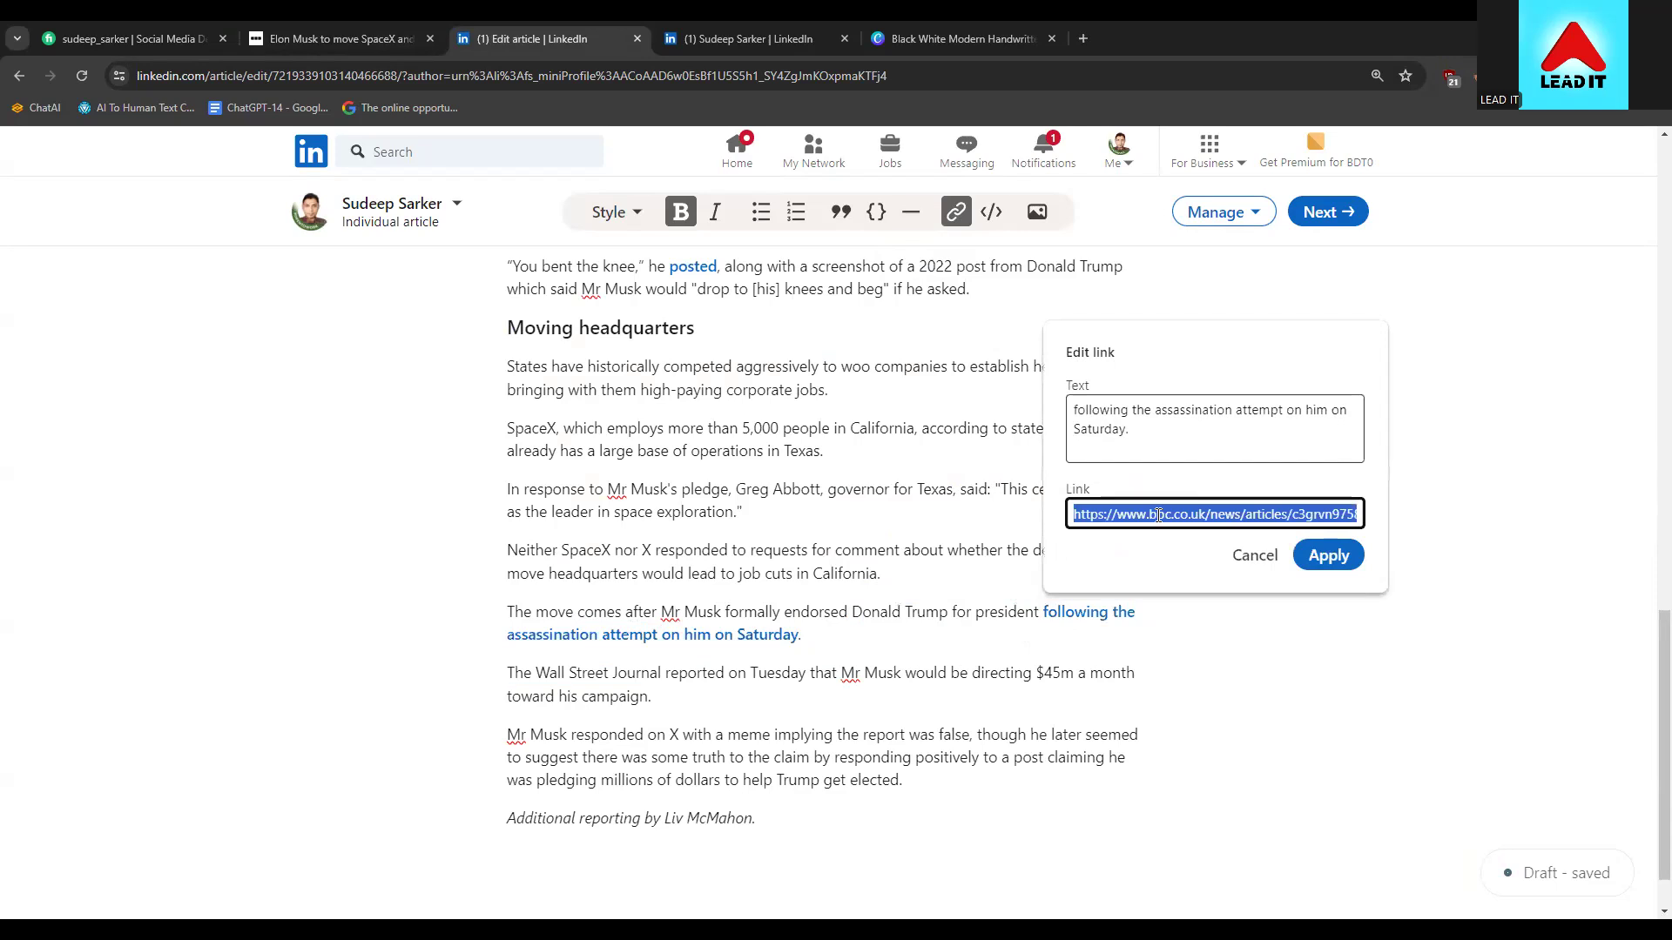
click(1240, 556)
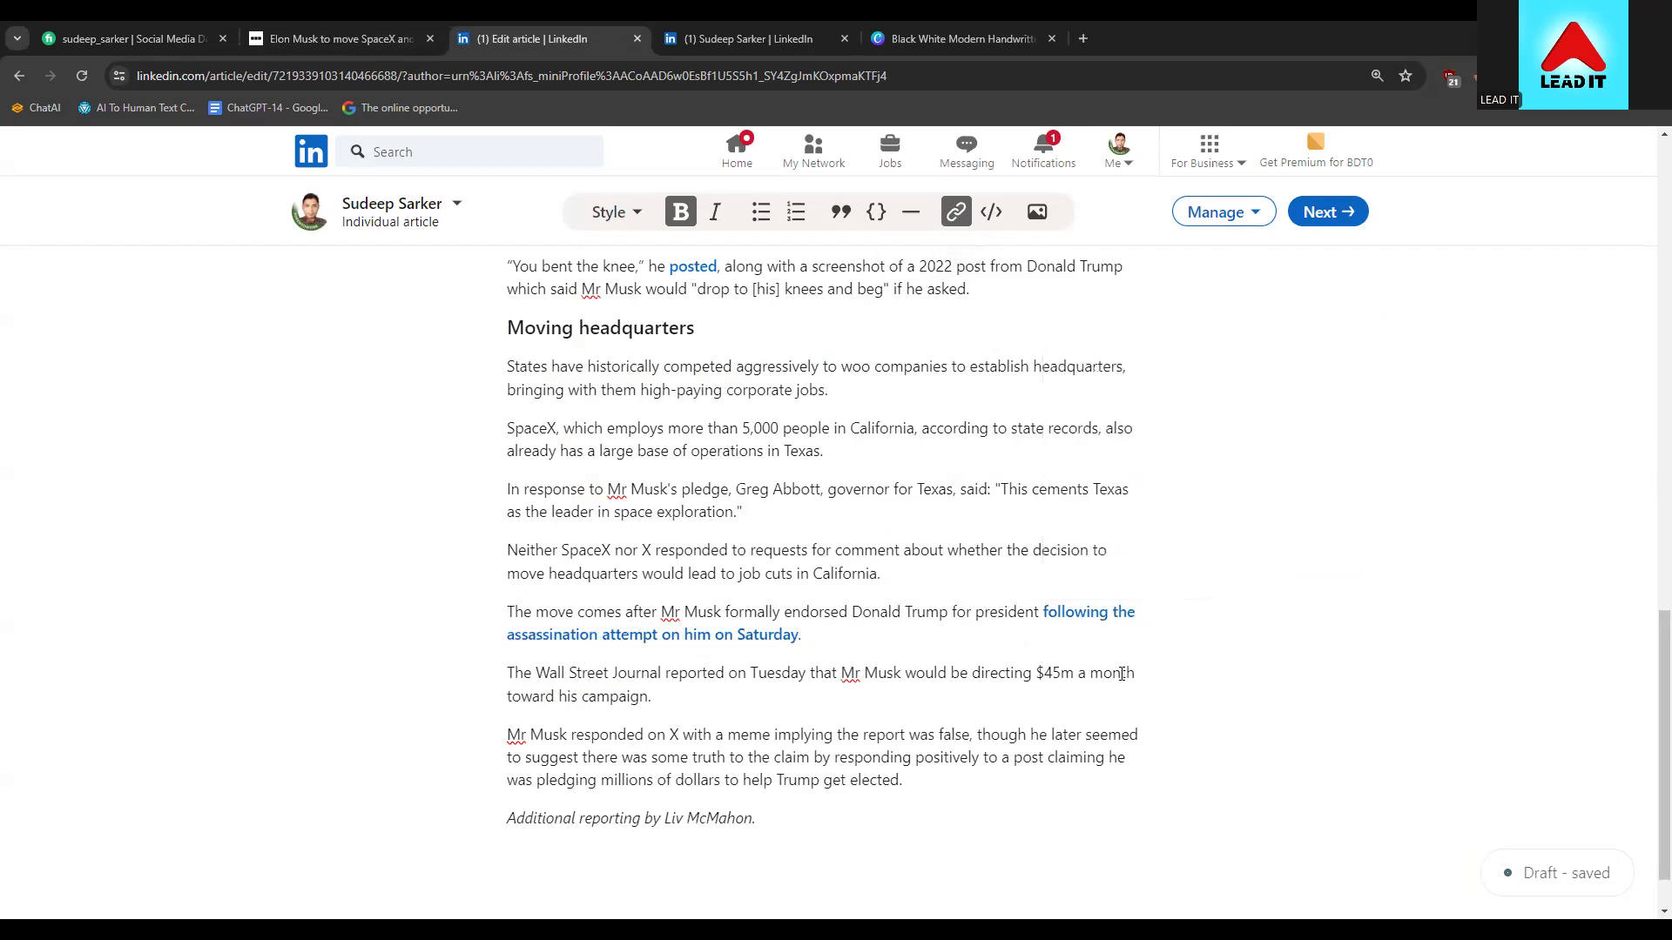
click(850, 644)
drag(813, 633, 1042, 612)
click(1046, 639)
drag(799, 635, 1041, 613)
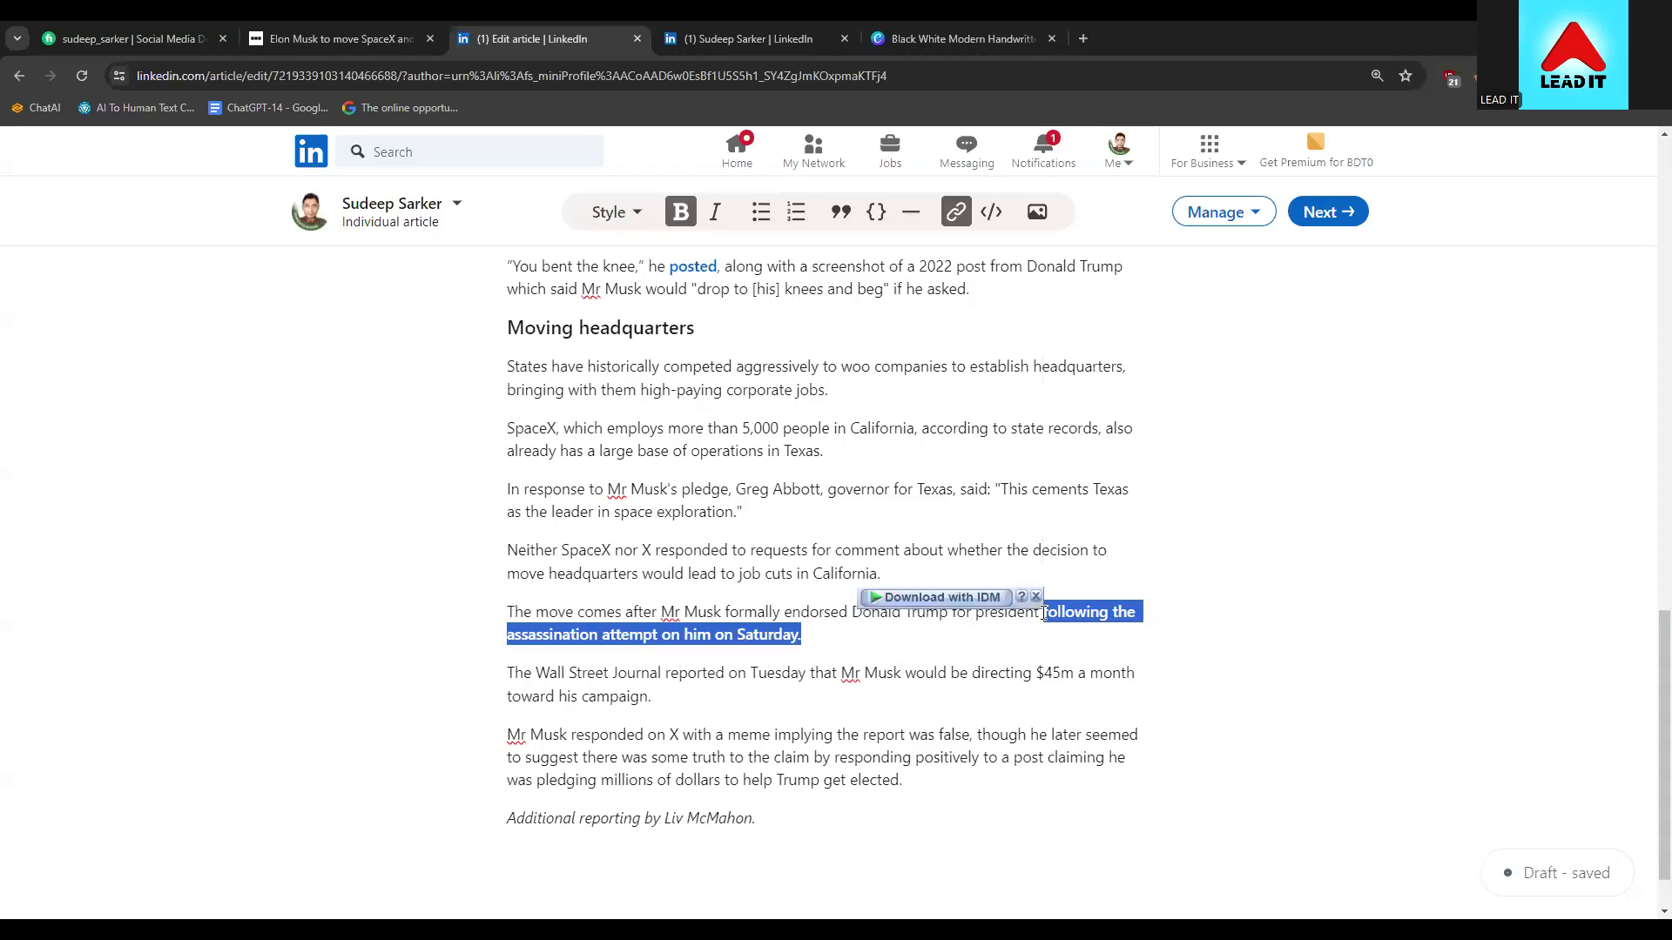
Try erasing the BBC URL from the link, abandon that edit, and reselect the phrase
click(956, 214)
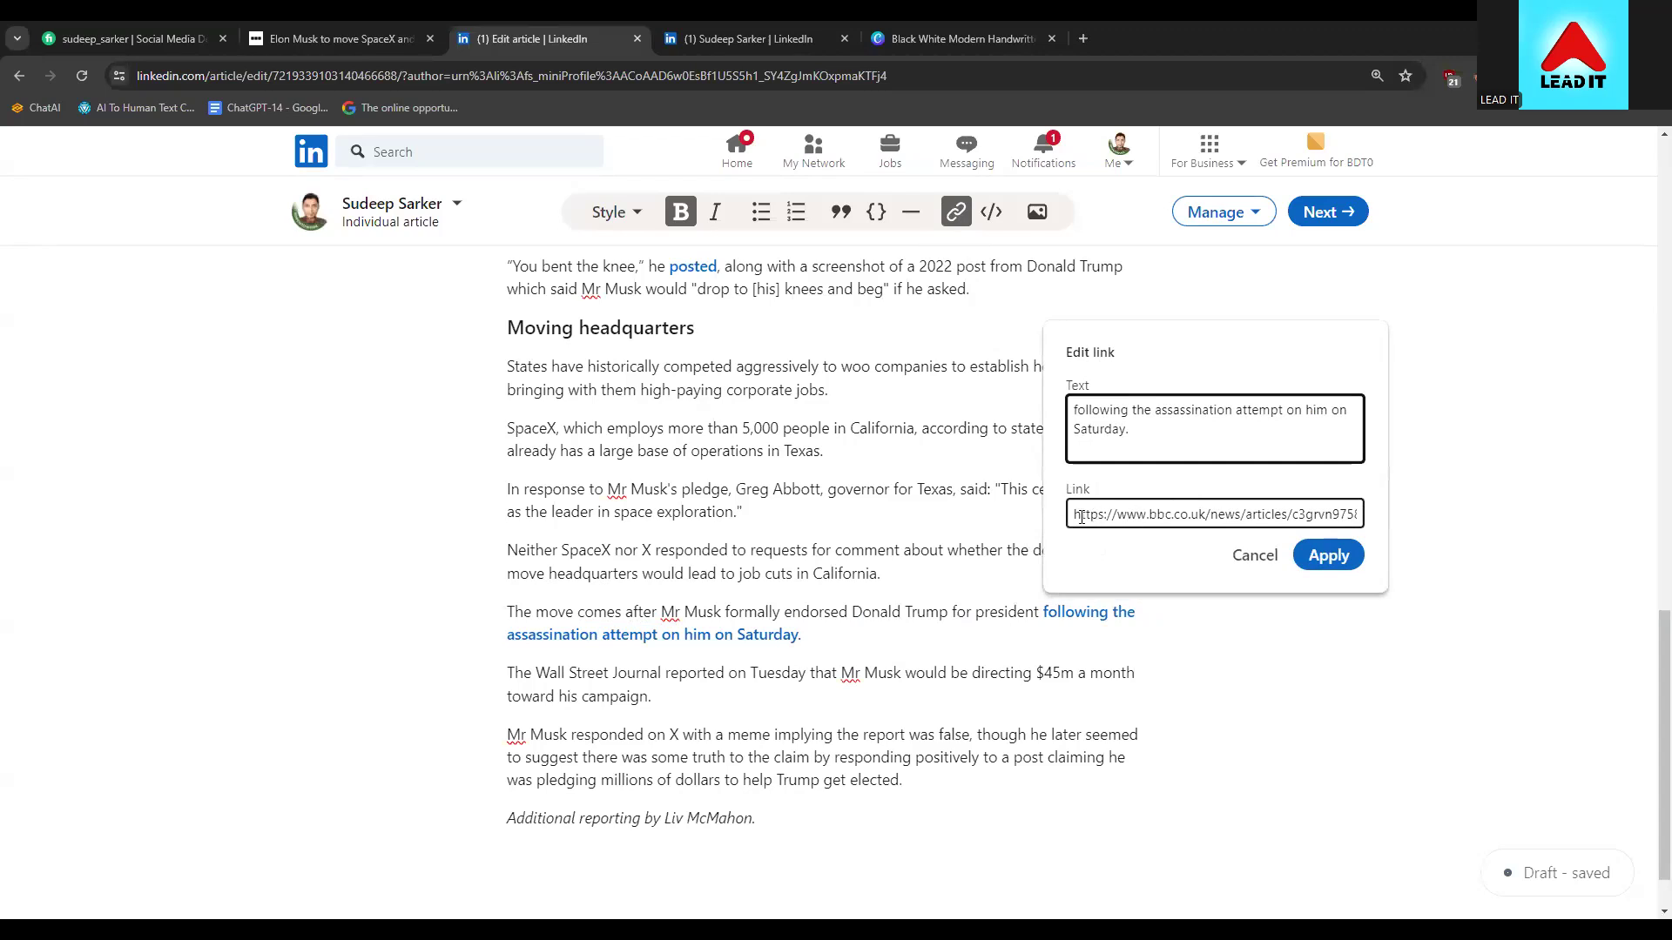
click(1147, 515)
key(ctrl+a)
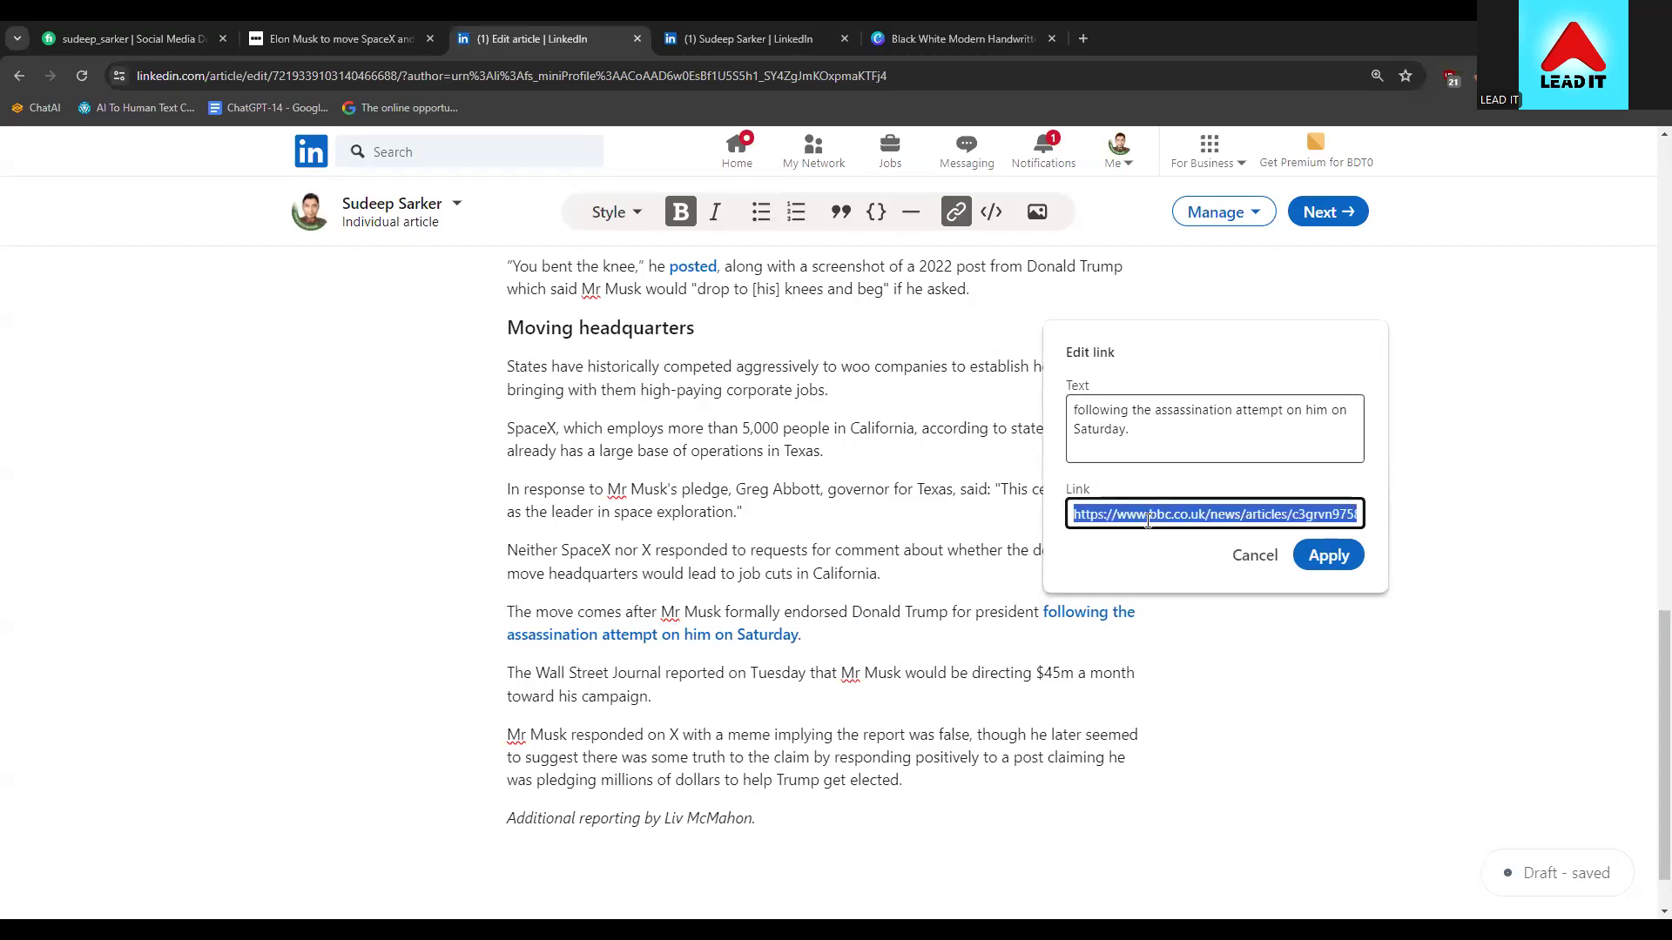
key(BackSpace)
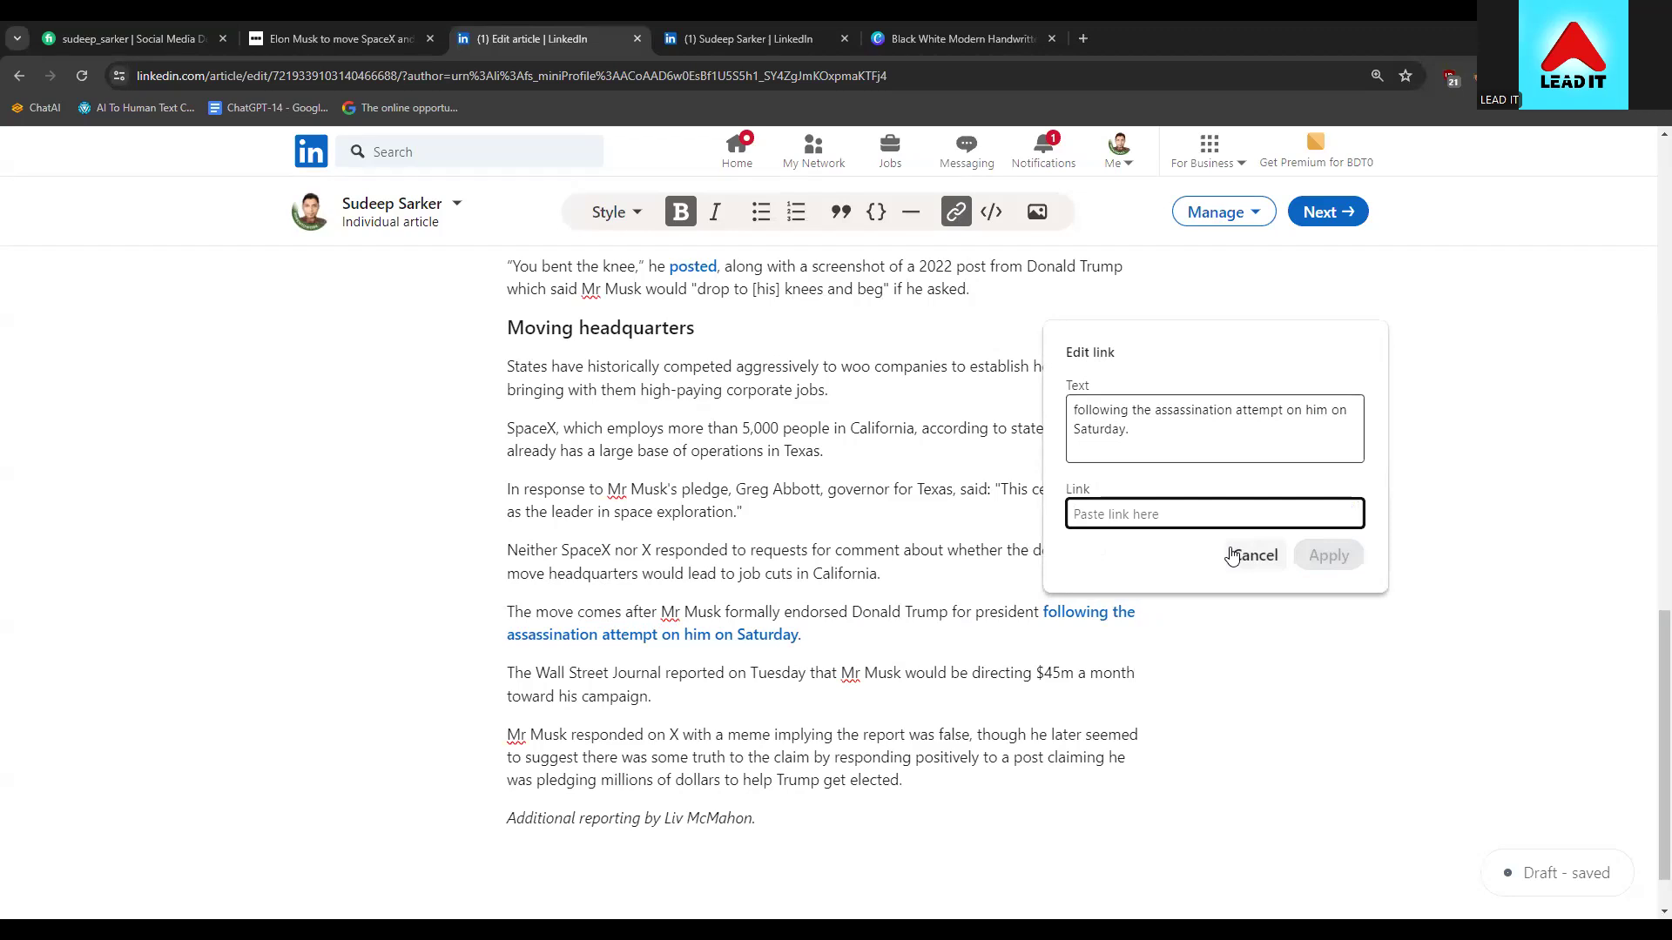
click(1251, 570)
click(1082, 624)
drag(810, 612, 981, 604)
click(926, 655)
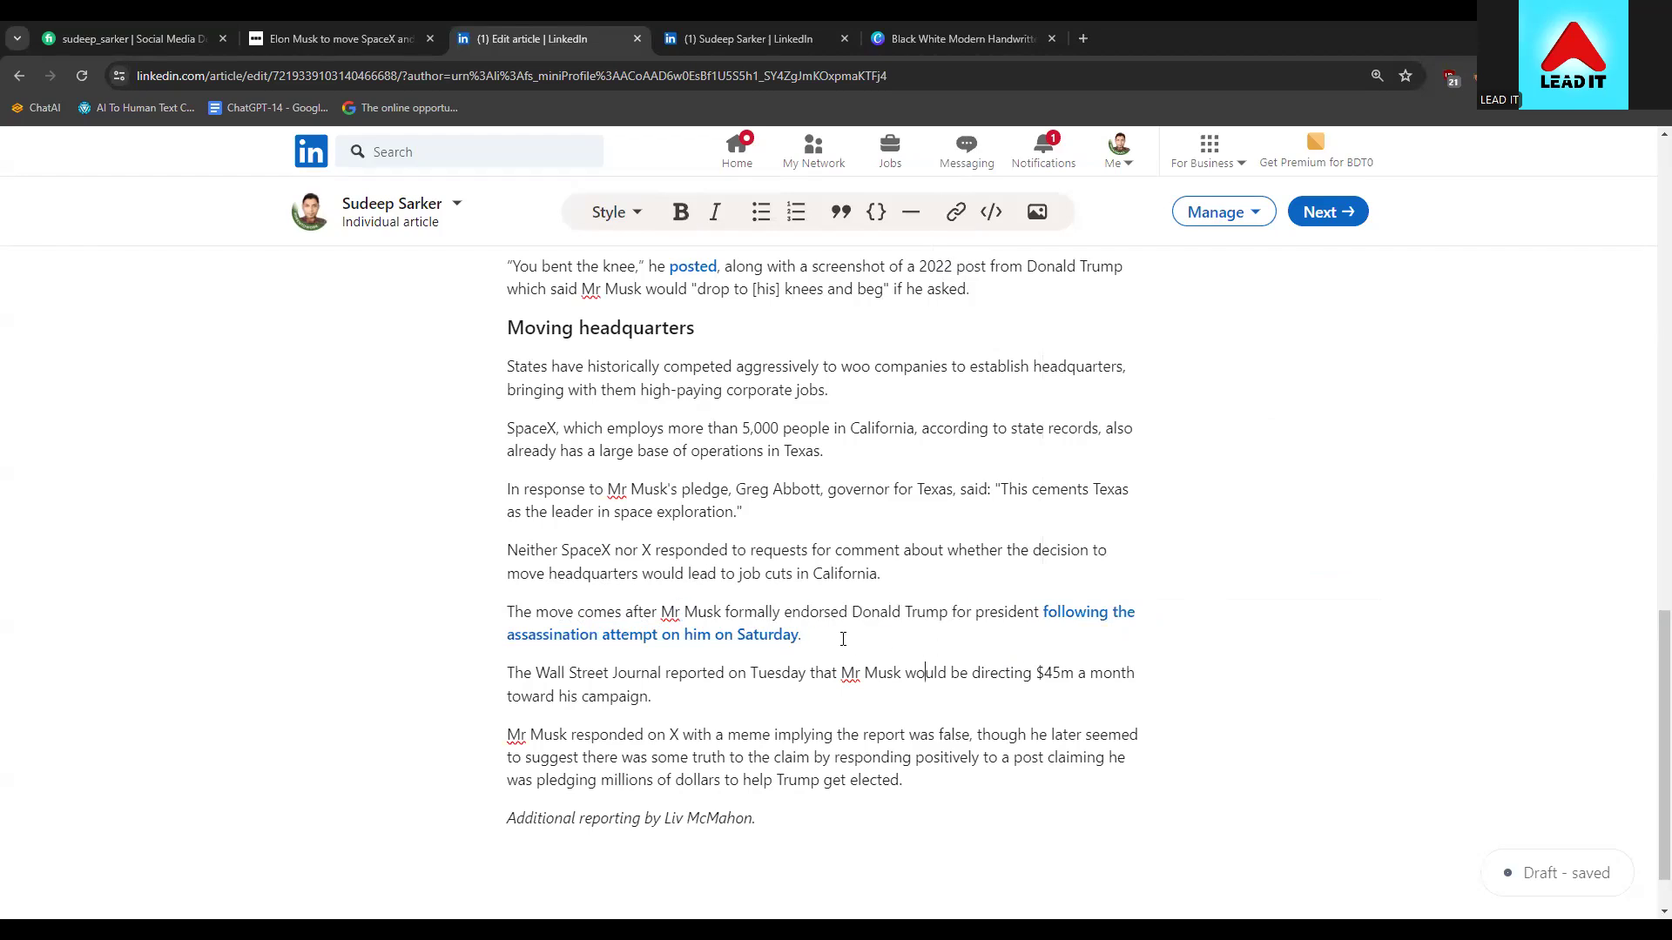
drag(842, 639, 1051, 606)
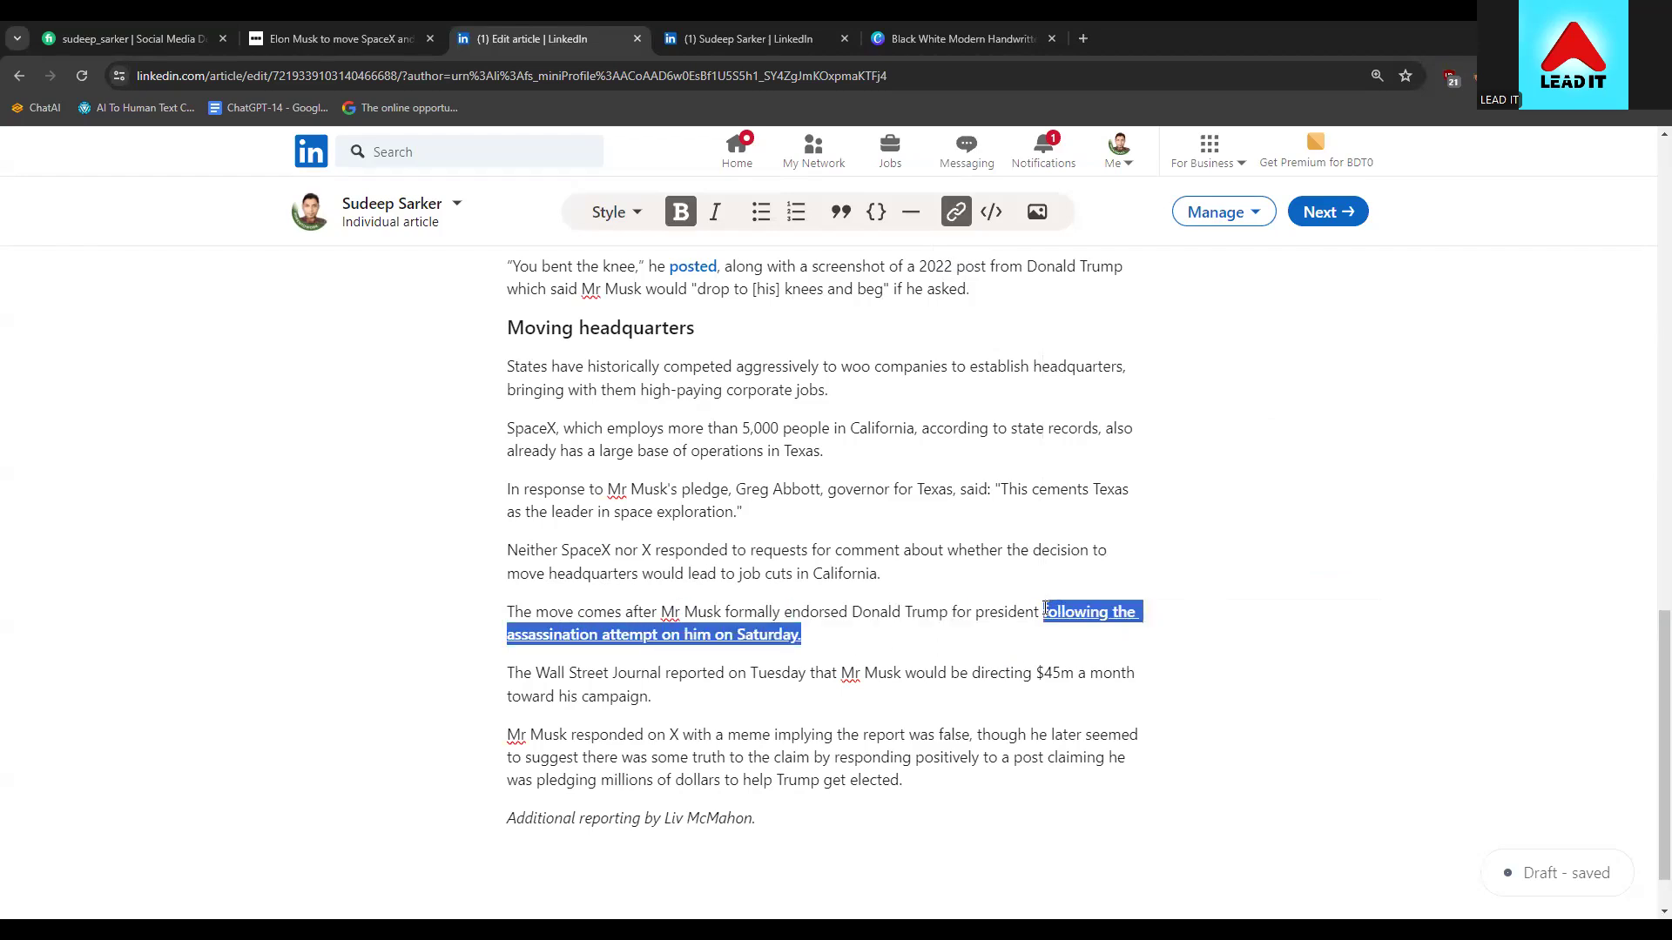
Empty the link address field again, then delete the linked phrase and undo the deletion
click(955, 211)
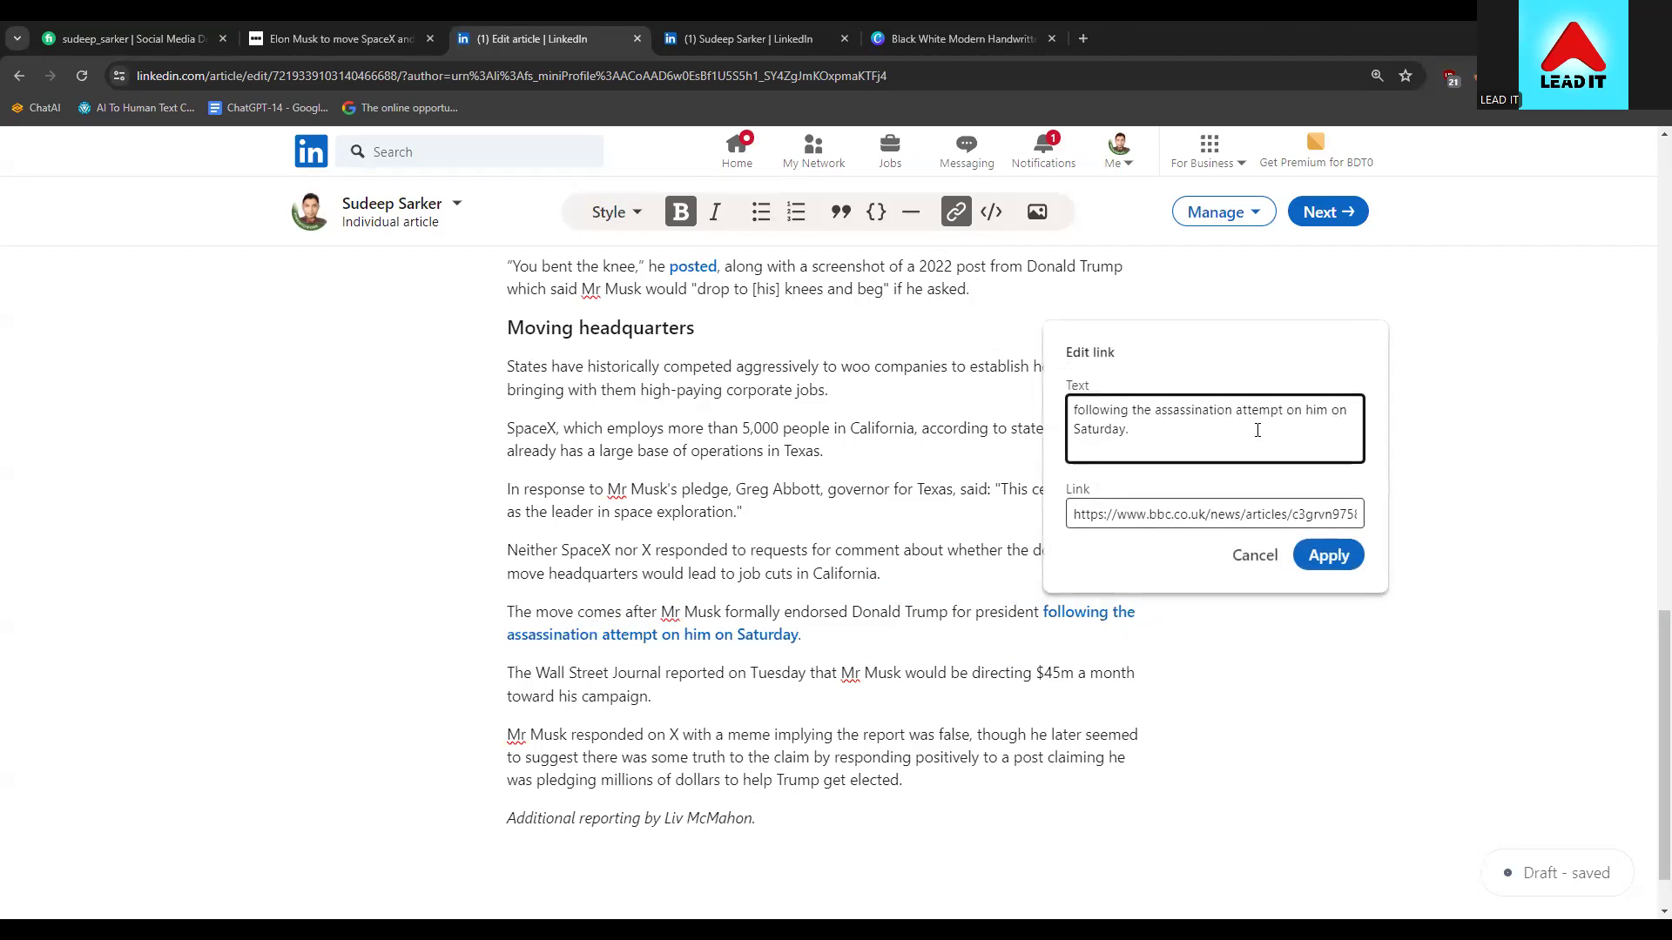
click(1234, 514)
key(ctrl+a)
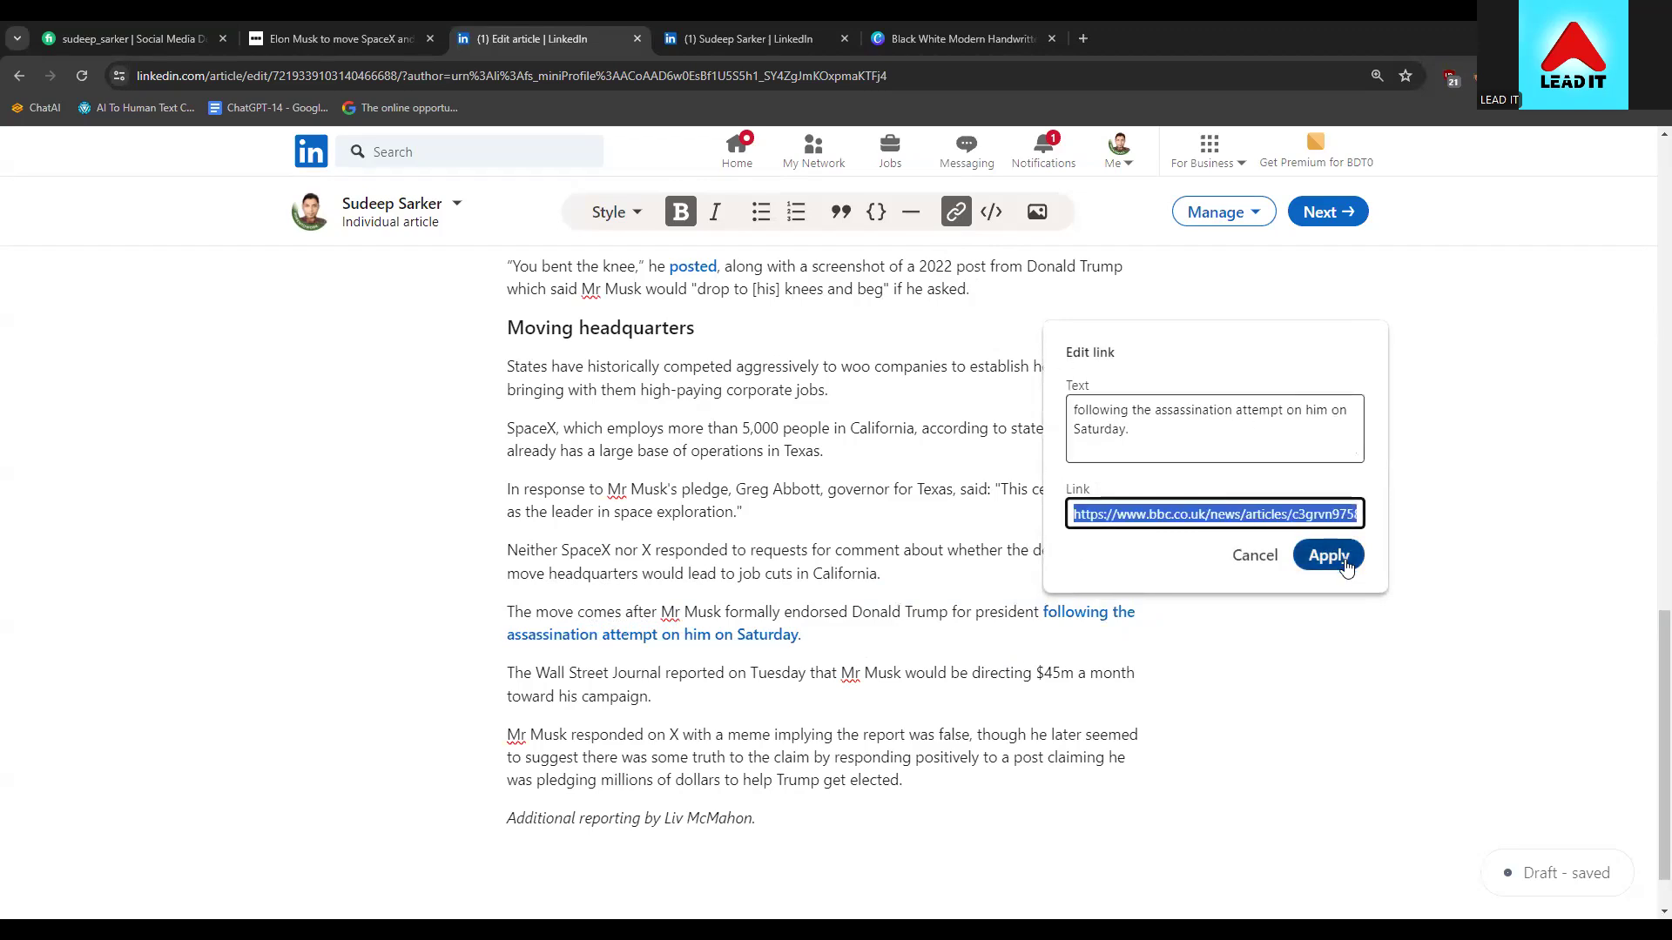
key(BackSpace)
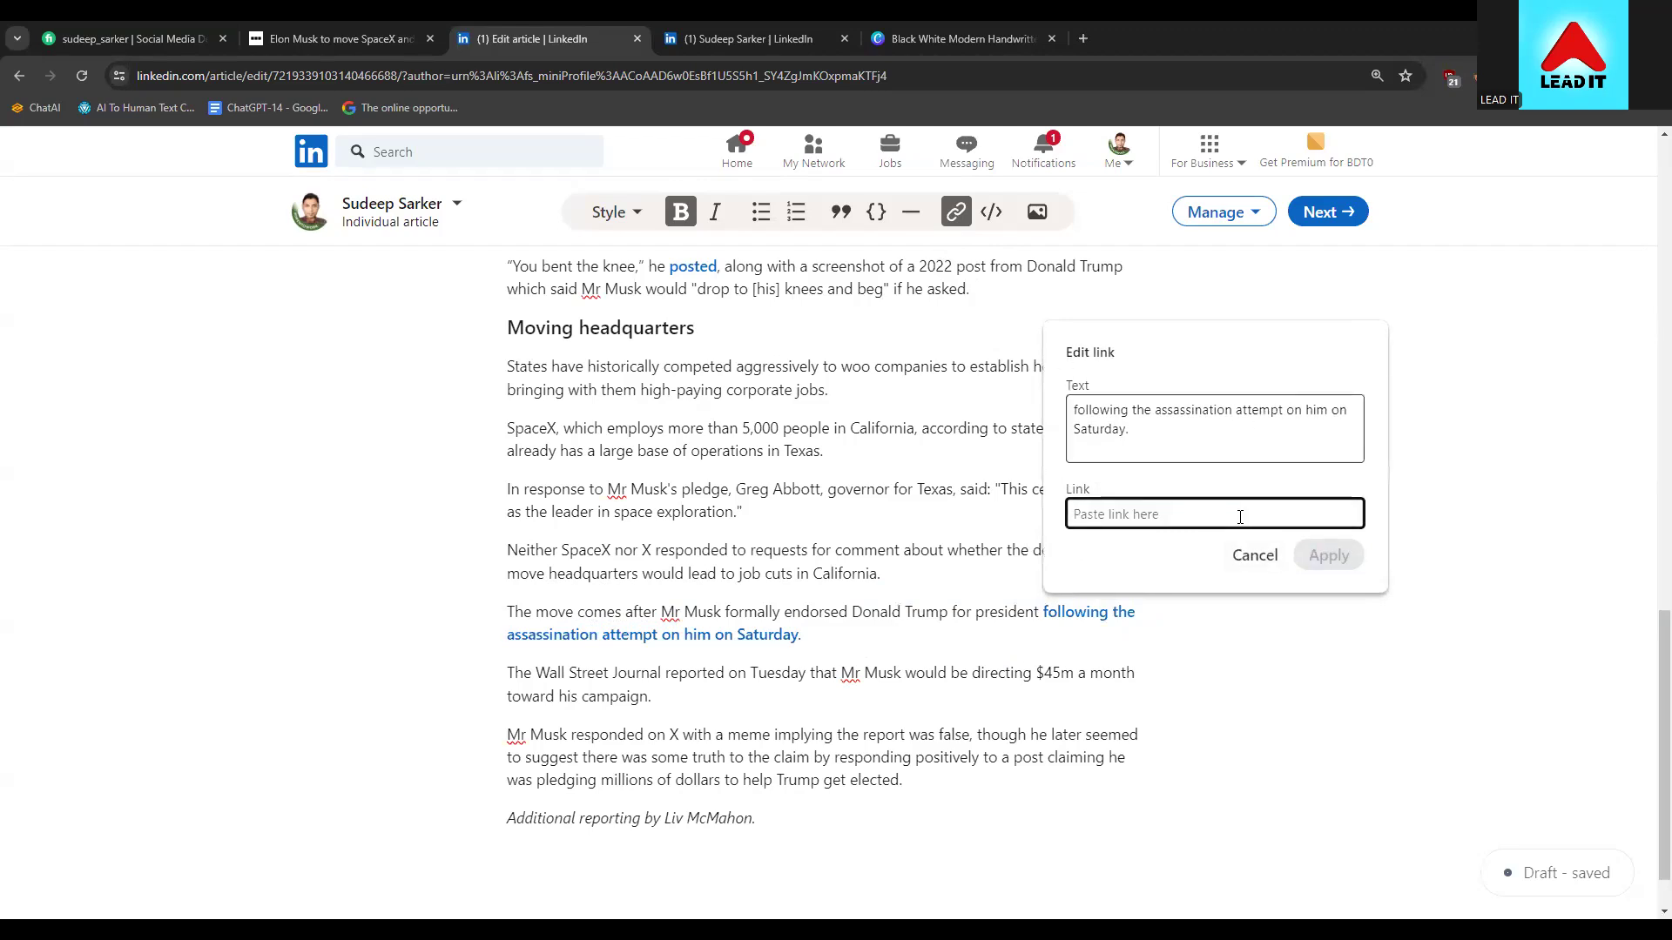
text(www)
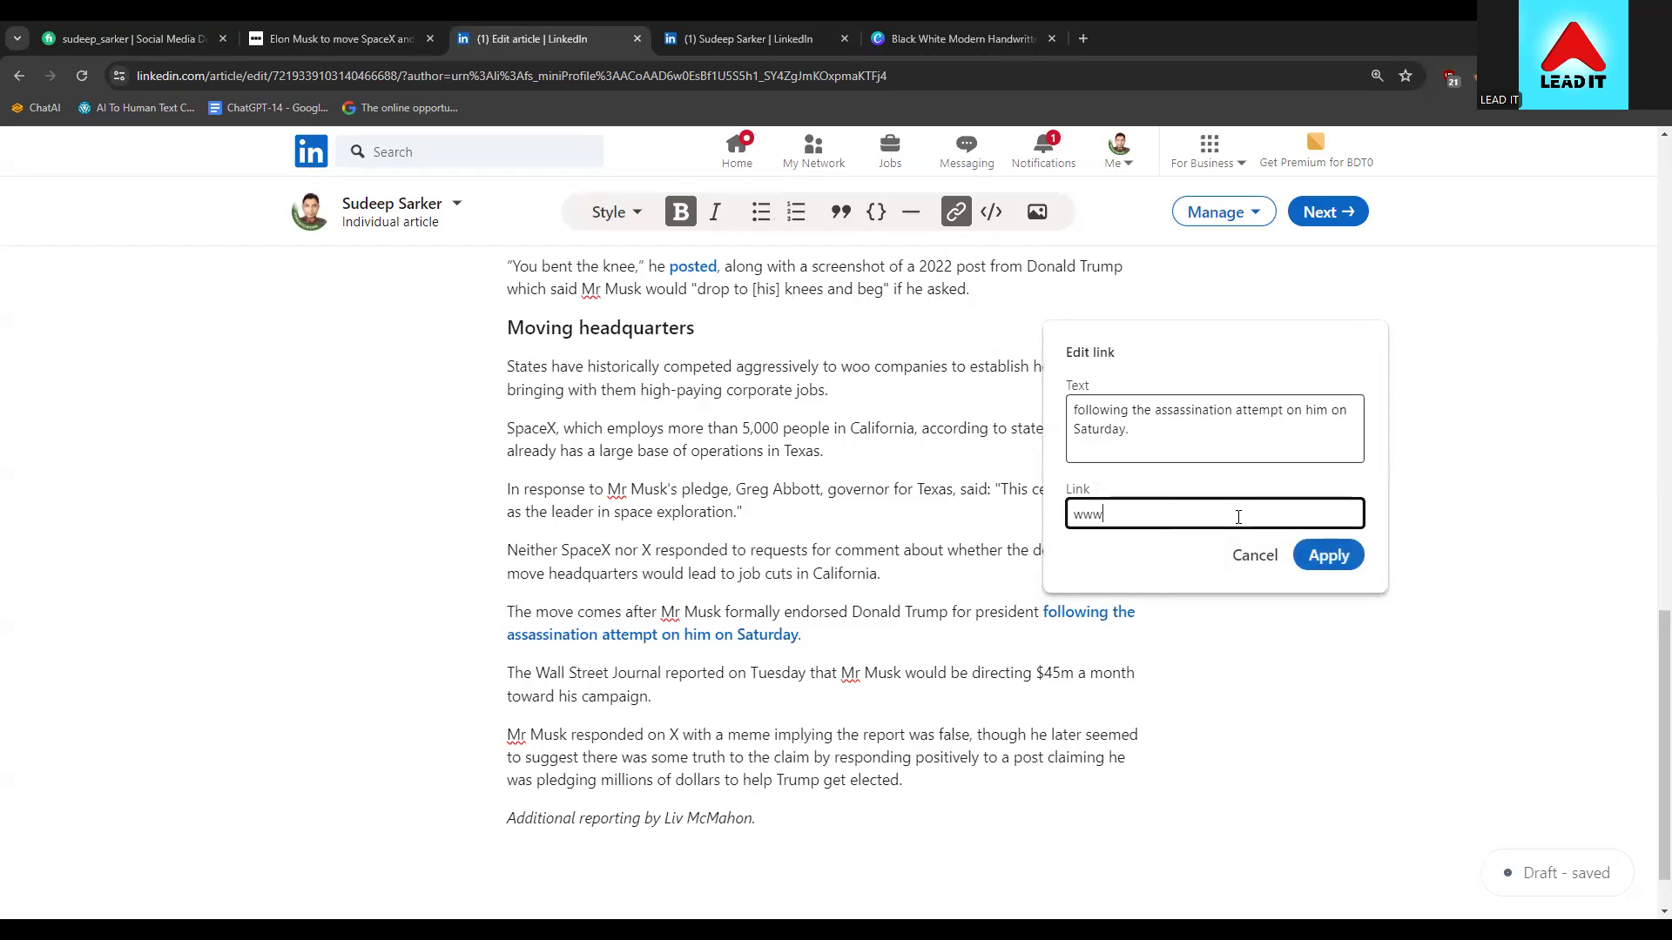
key(BackSpace)
key(BackSpace)
key(BackSpace)
text(w)
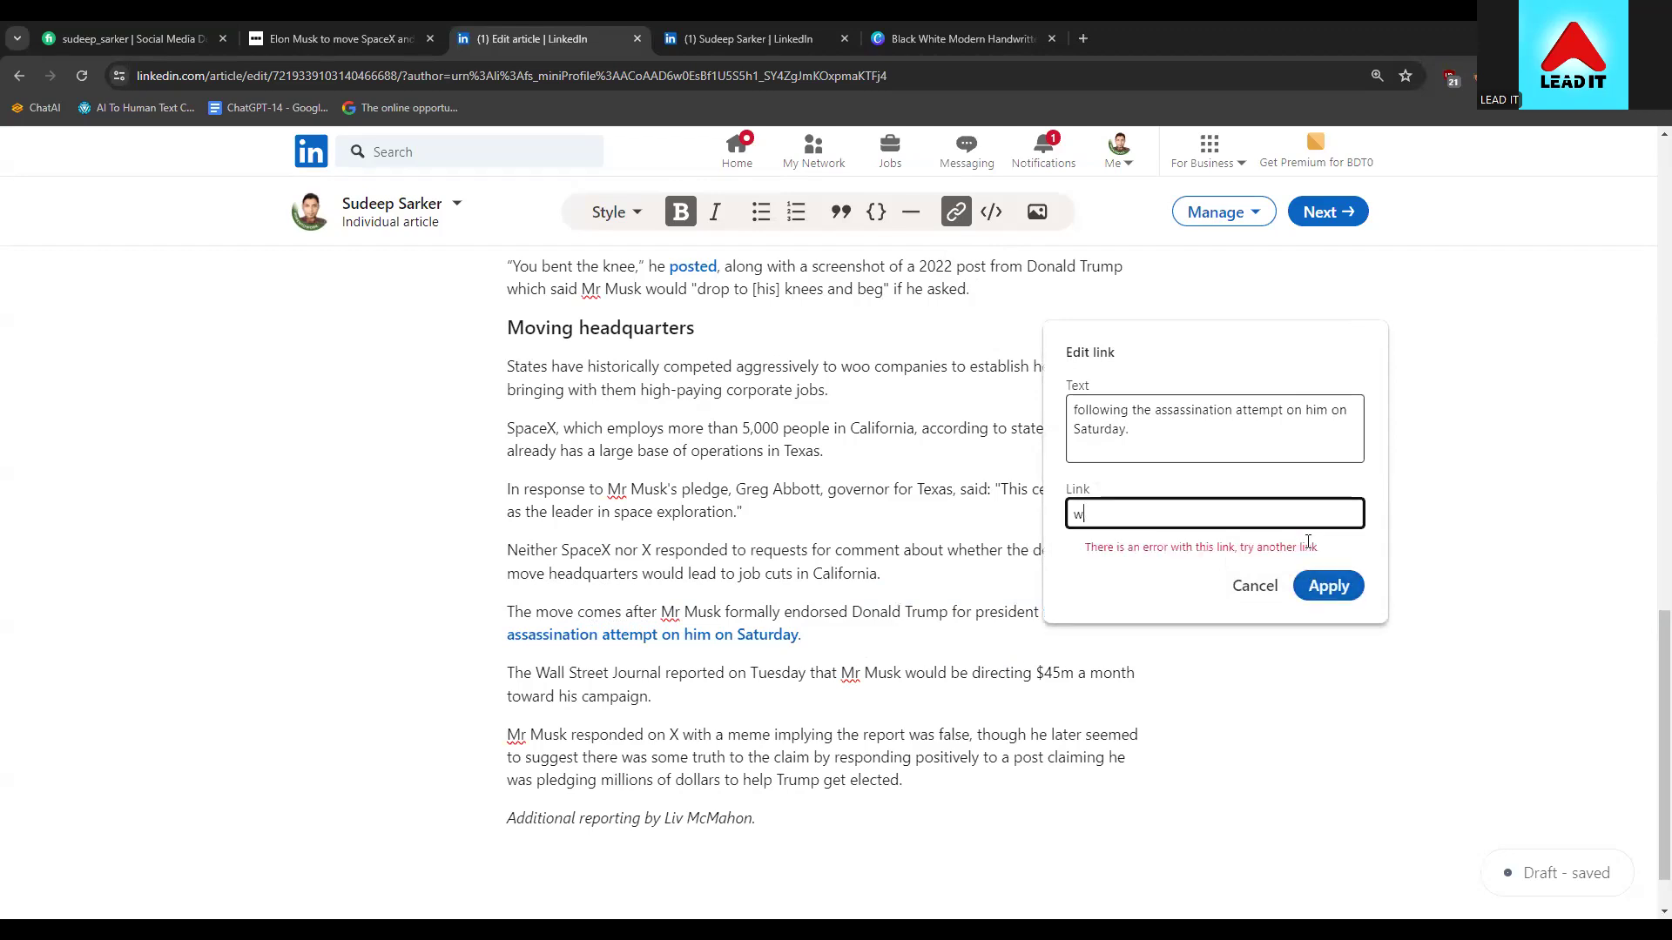
key(BackSpace)
key(Escape)
key(BackSpace)
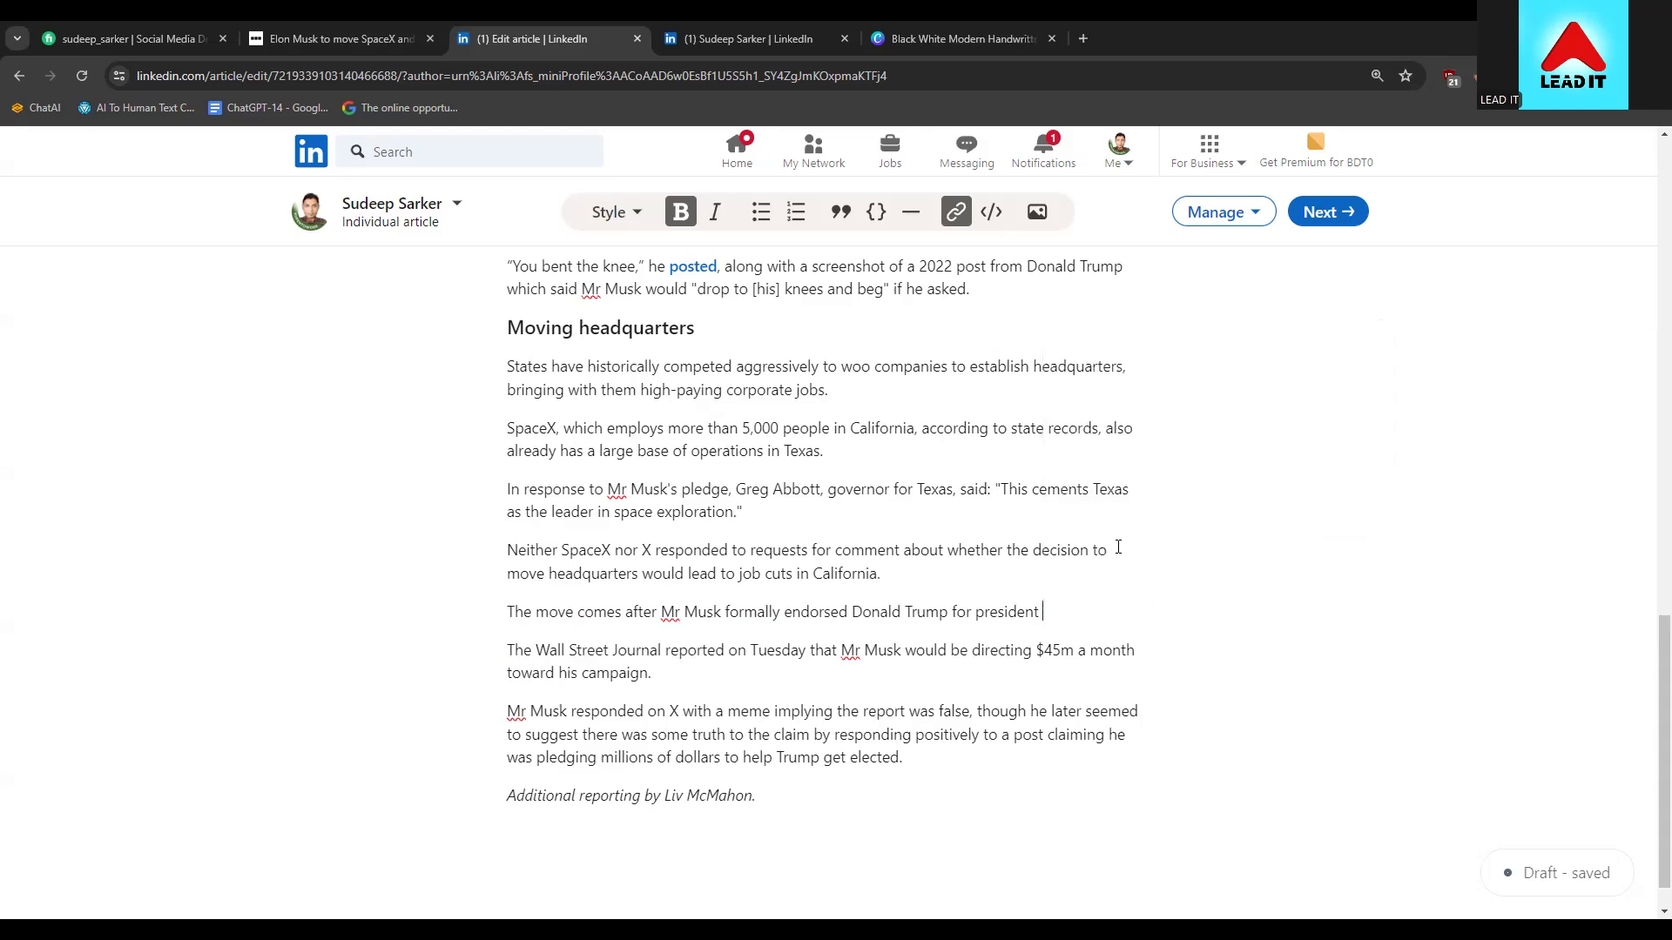
key(ctrl+z)
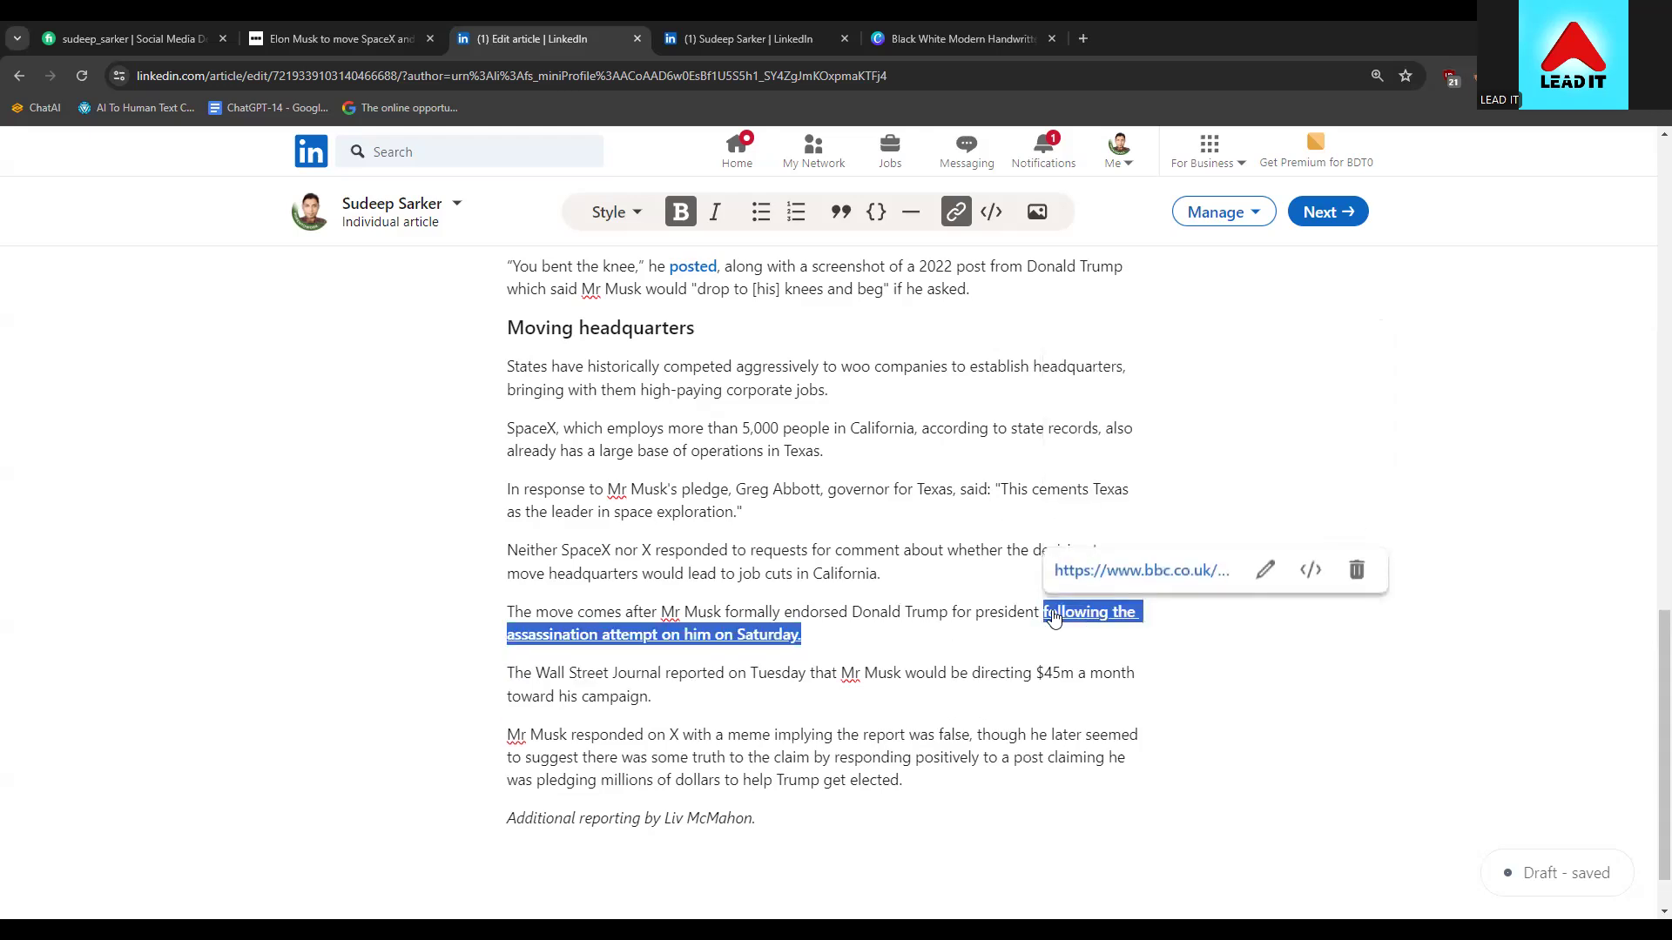
Reopen the link settings from the preview, then delete and restore the linked phrase once more
click(1265, 569)
click(1186, 514)
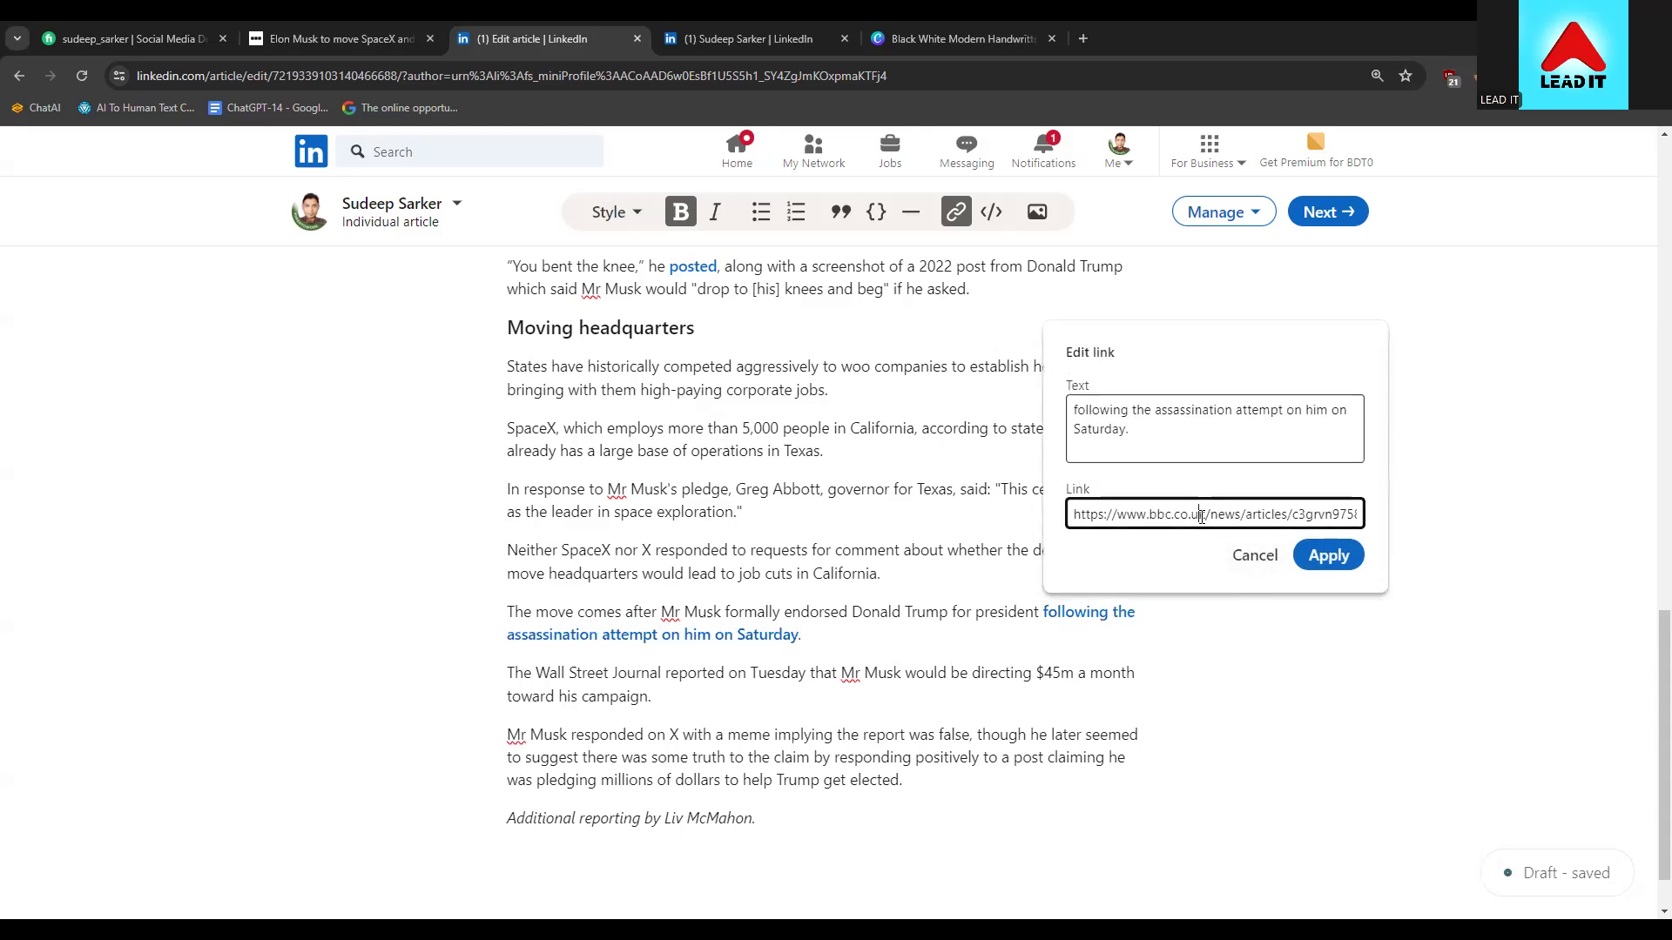
key(ctrl+a)
key(Escape)
key(BackSpace)
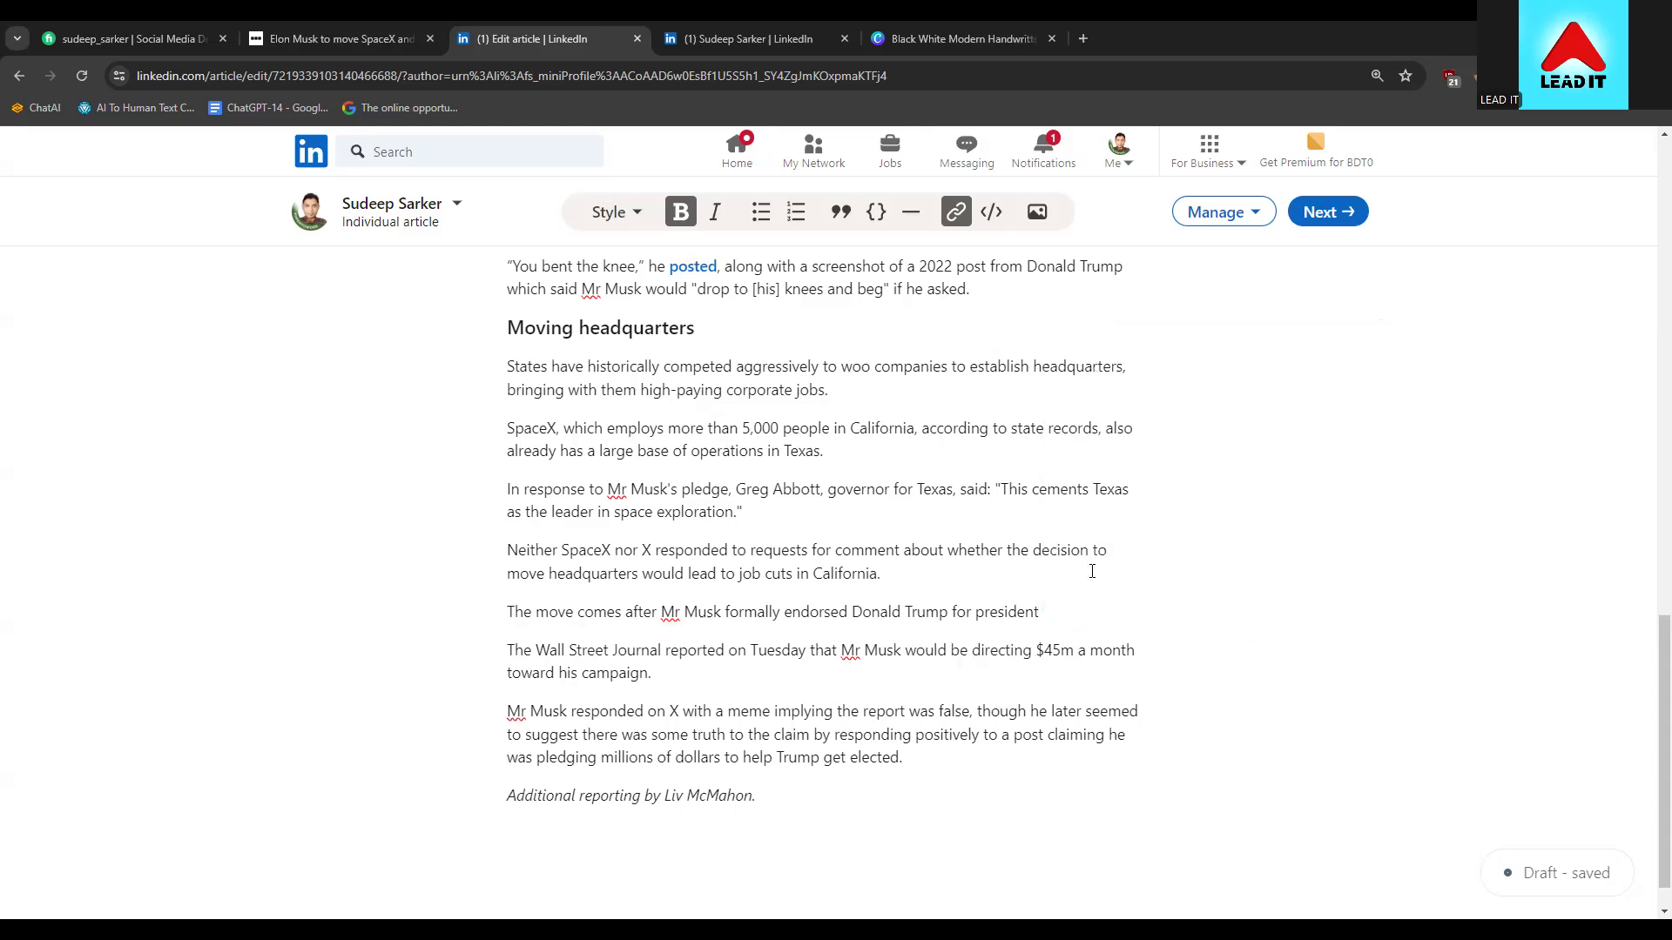
key(ctrl+z)
click(1056, 630)
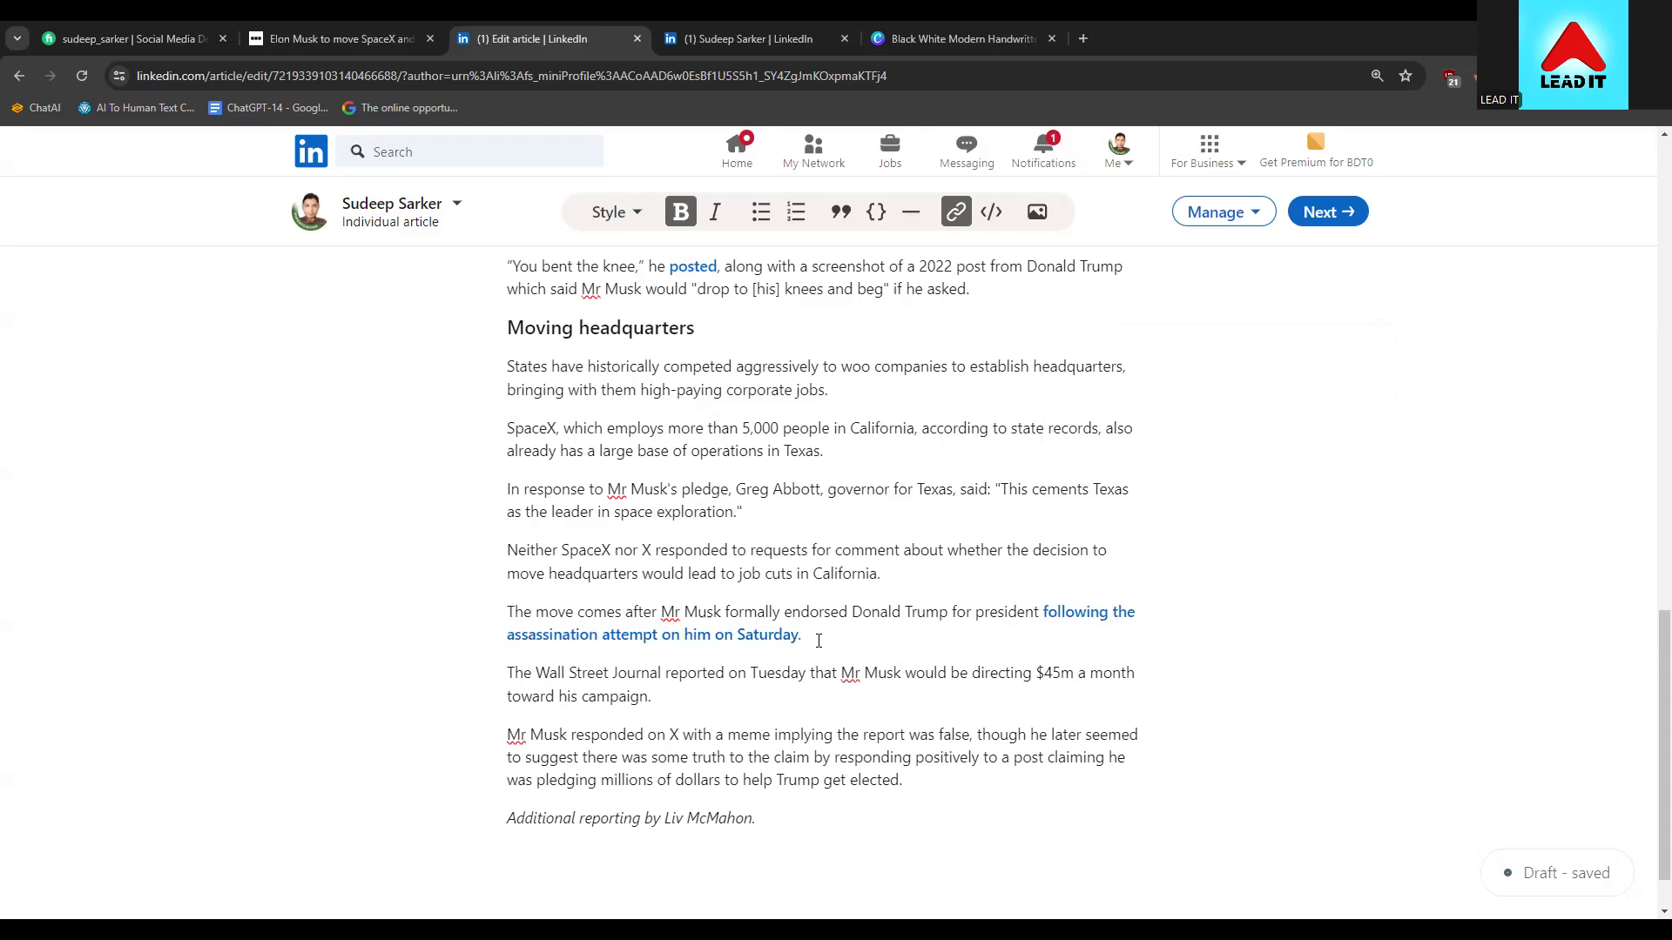
Remove the linked phrase with its leading space and paste it after 'president' as plain text
drag(810, 635, 1037, 596)
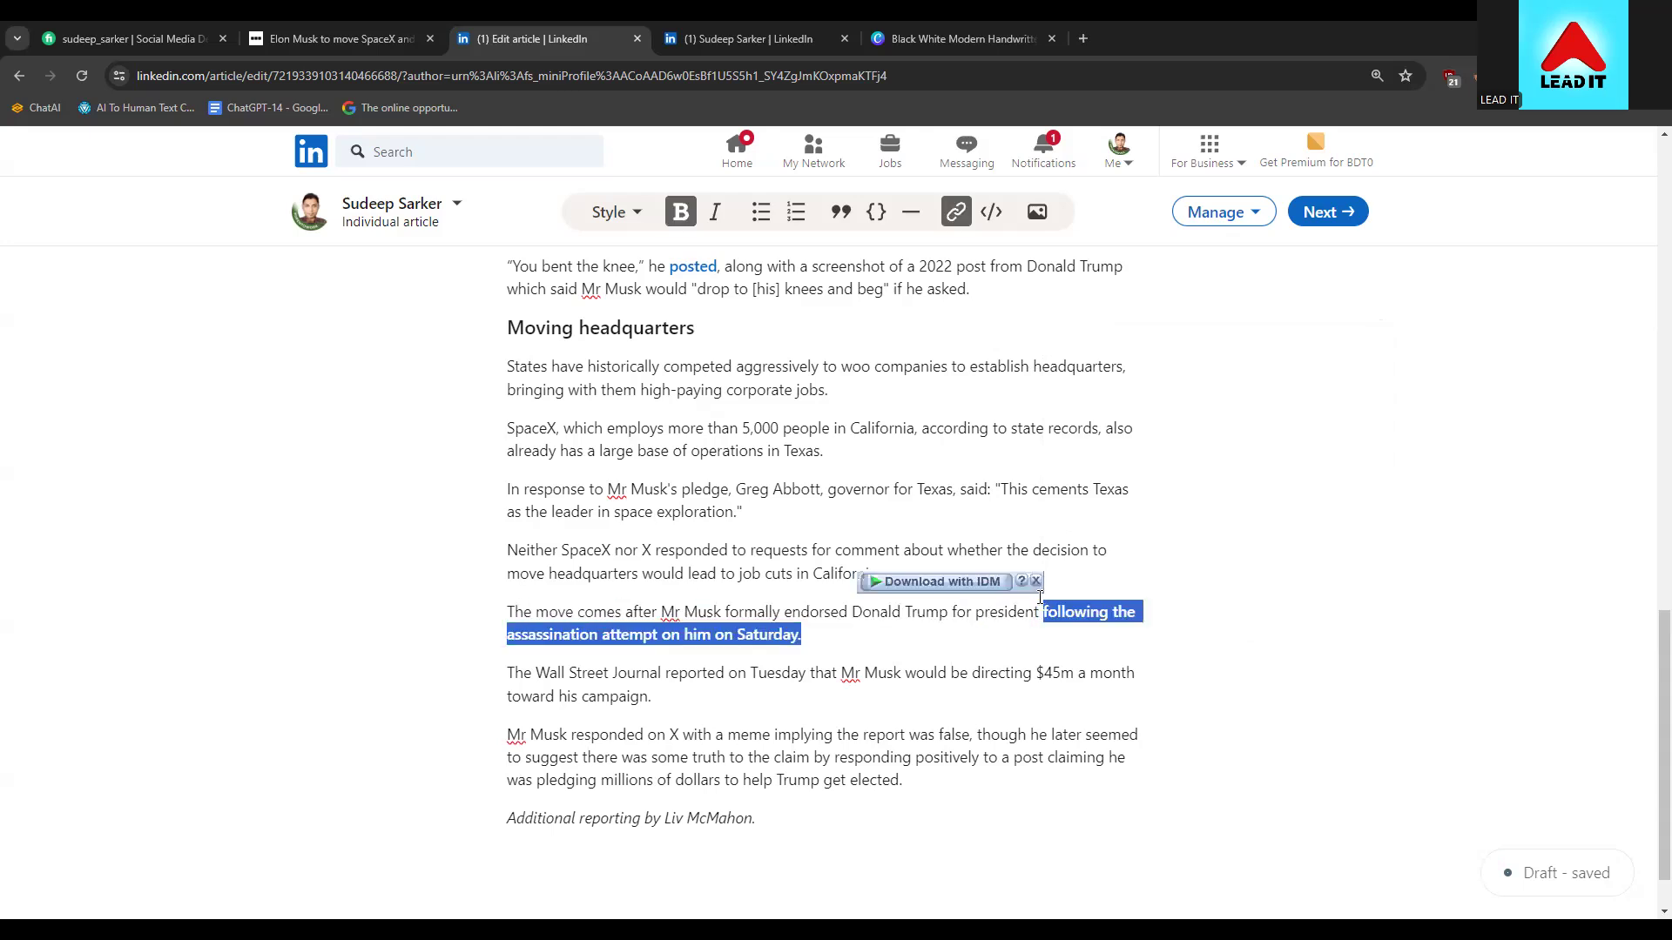
click(803, 636)
drag(803, 635, 1037, 614)
key(ctrl+c)
key(BackSpace)
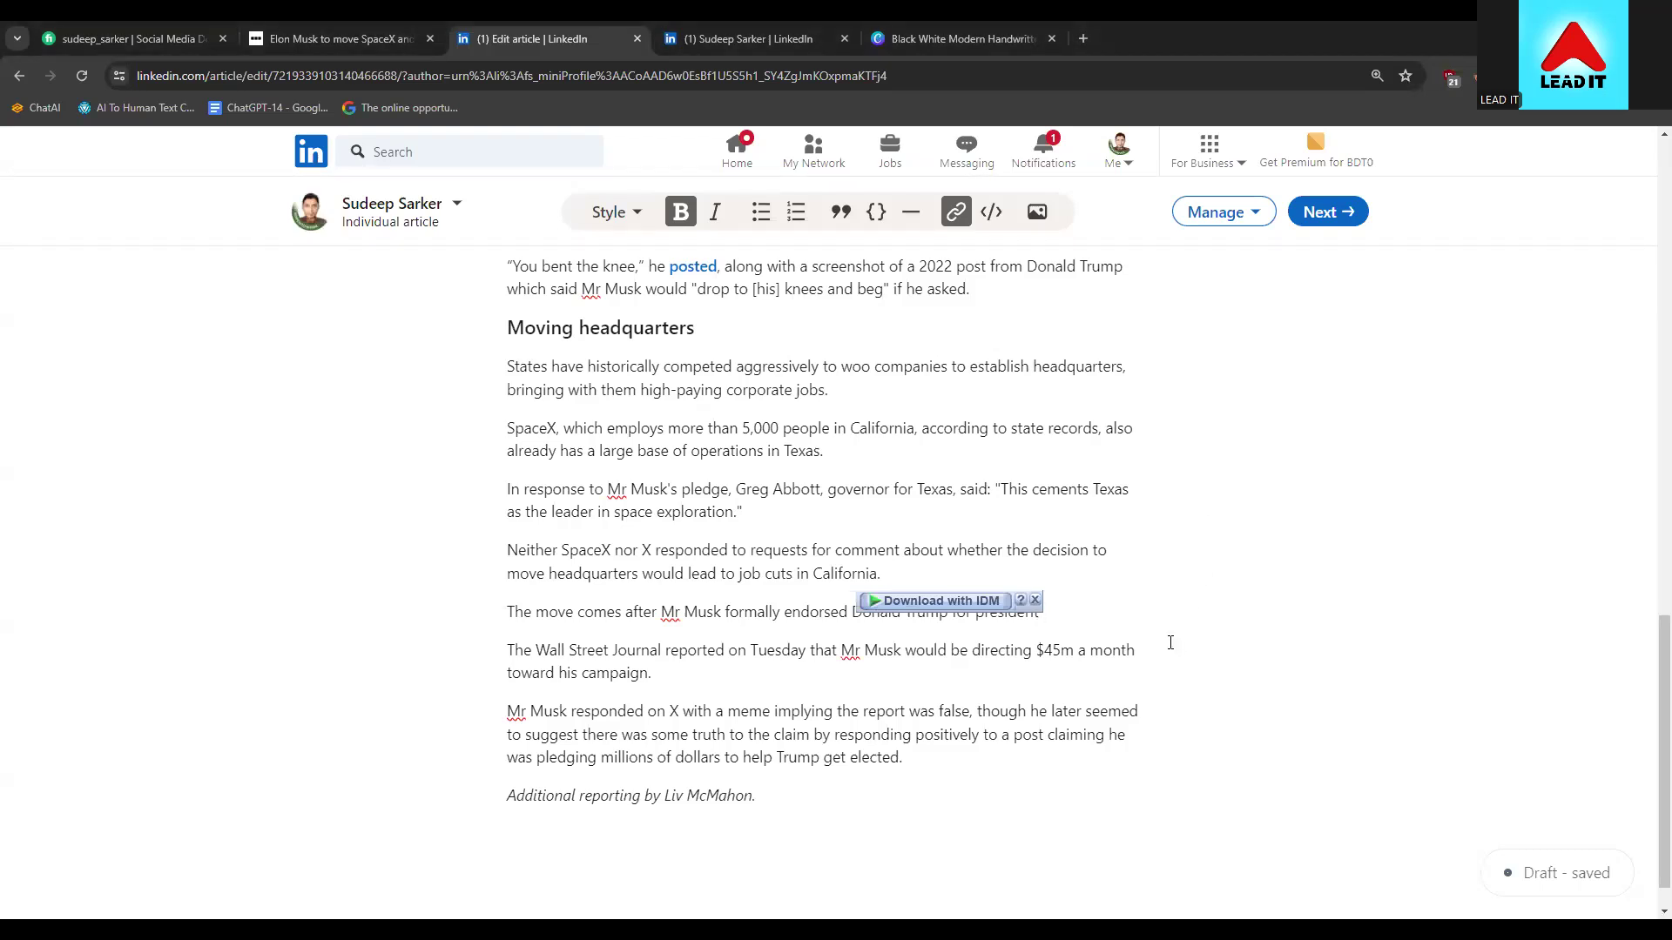
click(1076, 623)
key(ctrl+v)
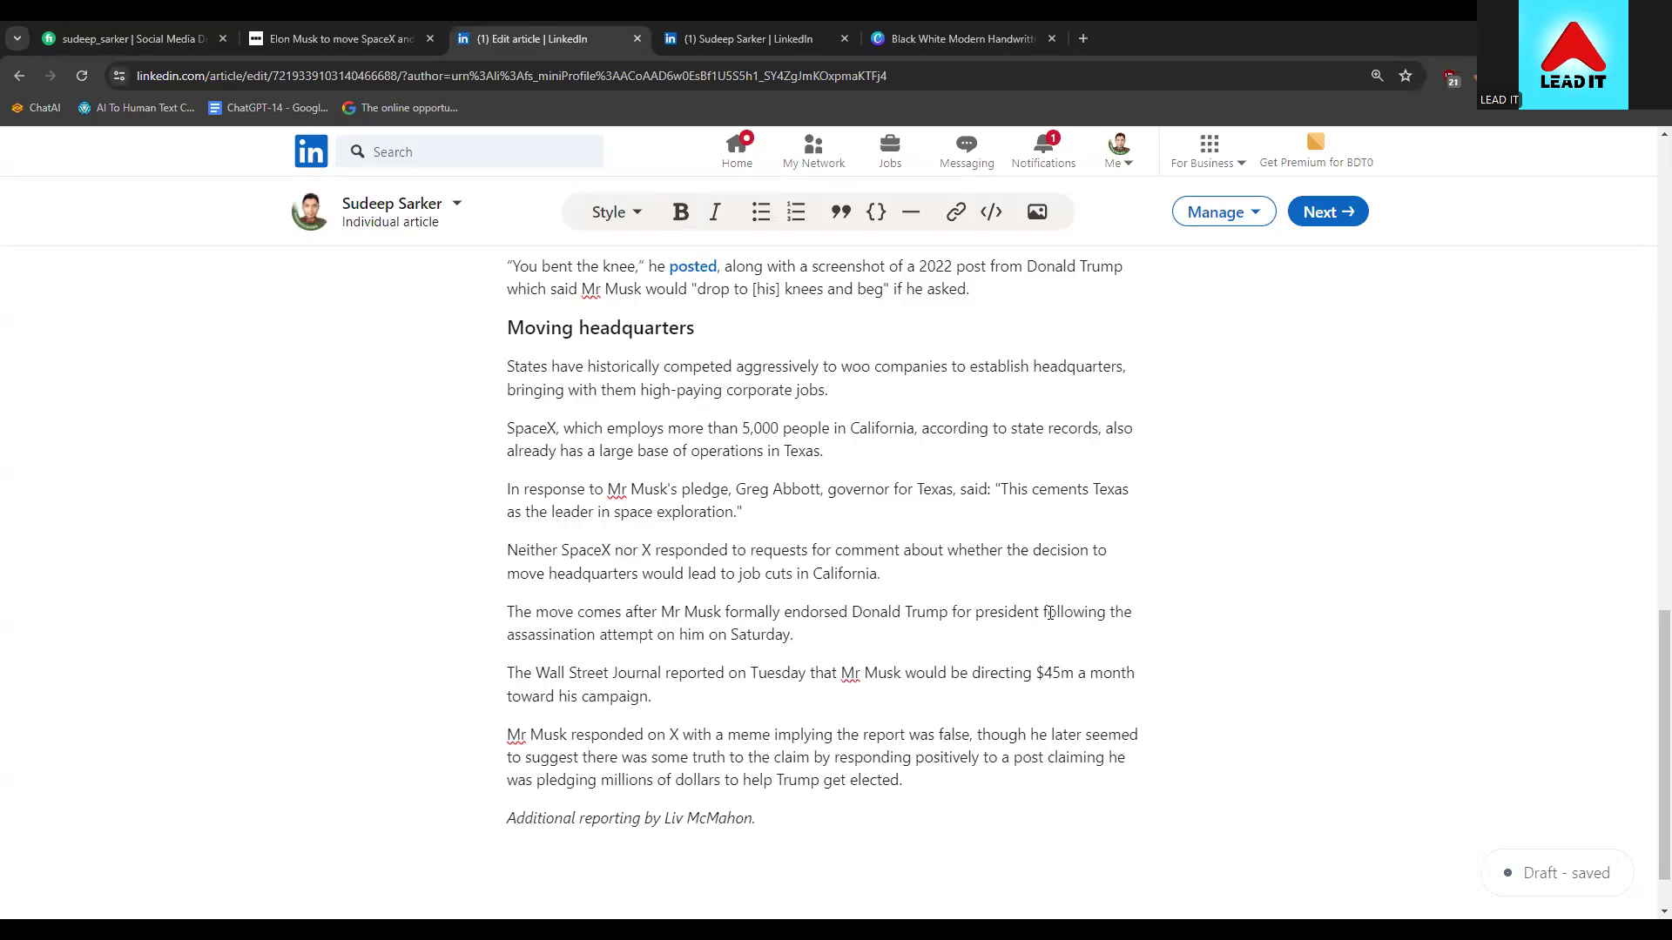
Select the pasted phrase, dismiss the context menu, and undo the last edit
drag(1045, 613, 832, 639)
key(ctrl+c)
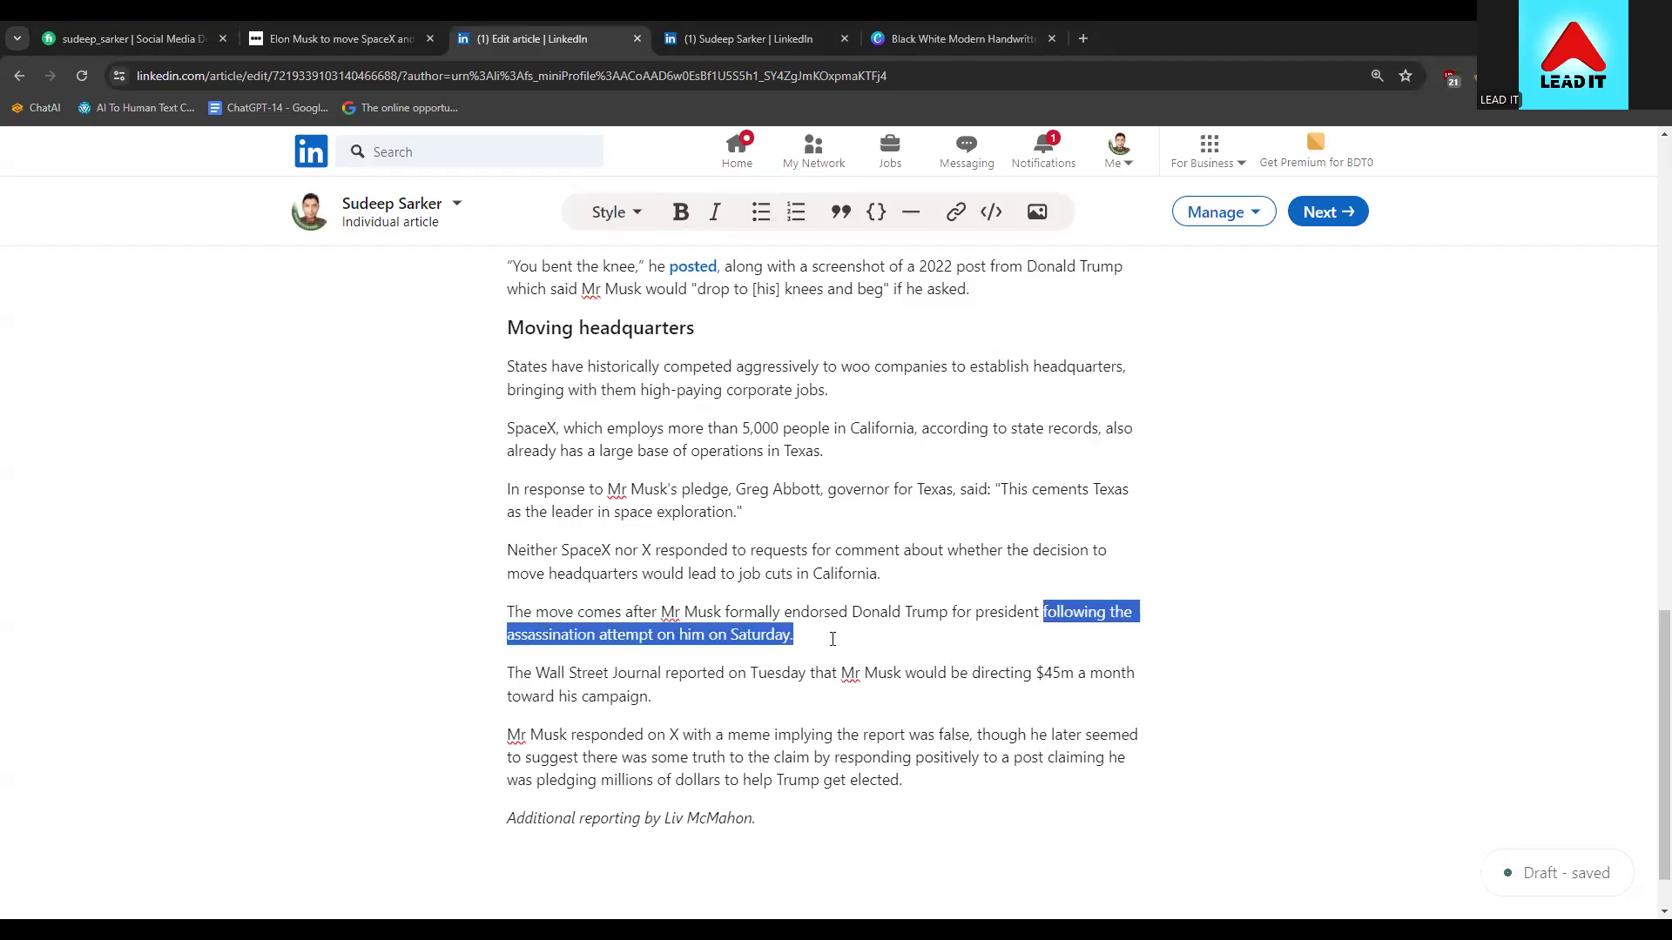
right_click(1058, 612)
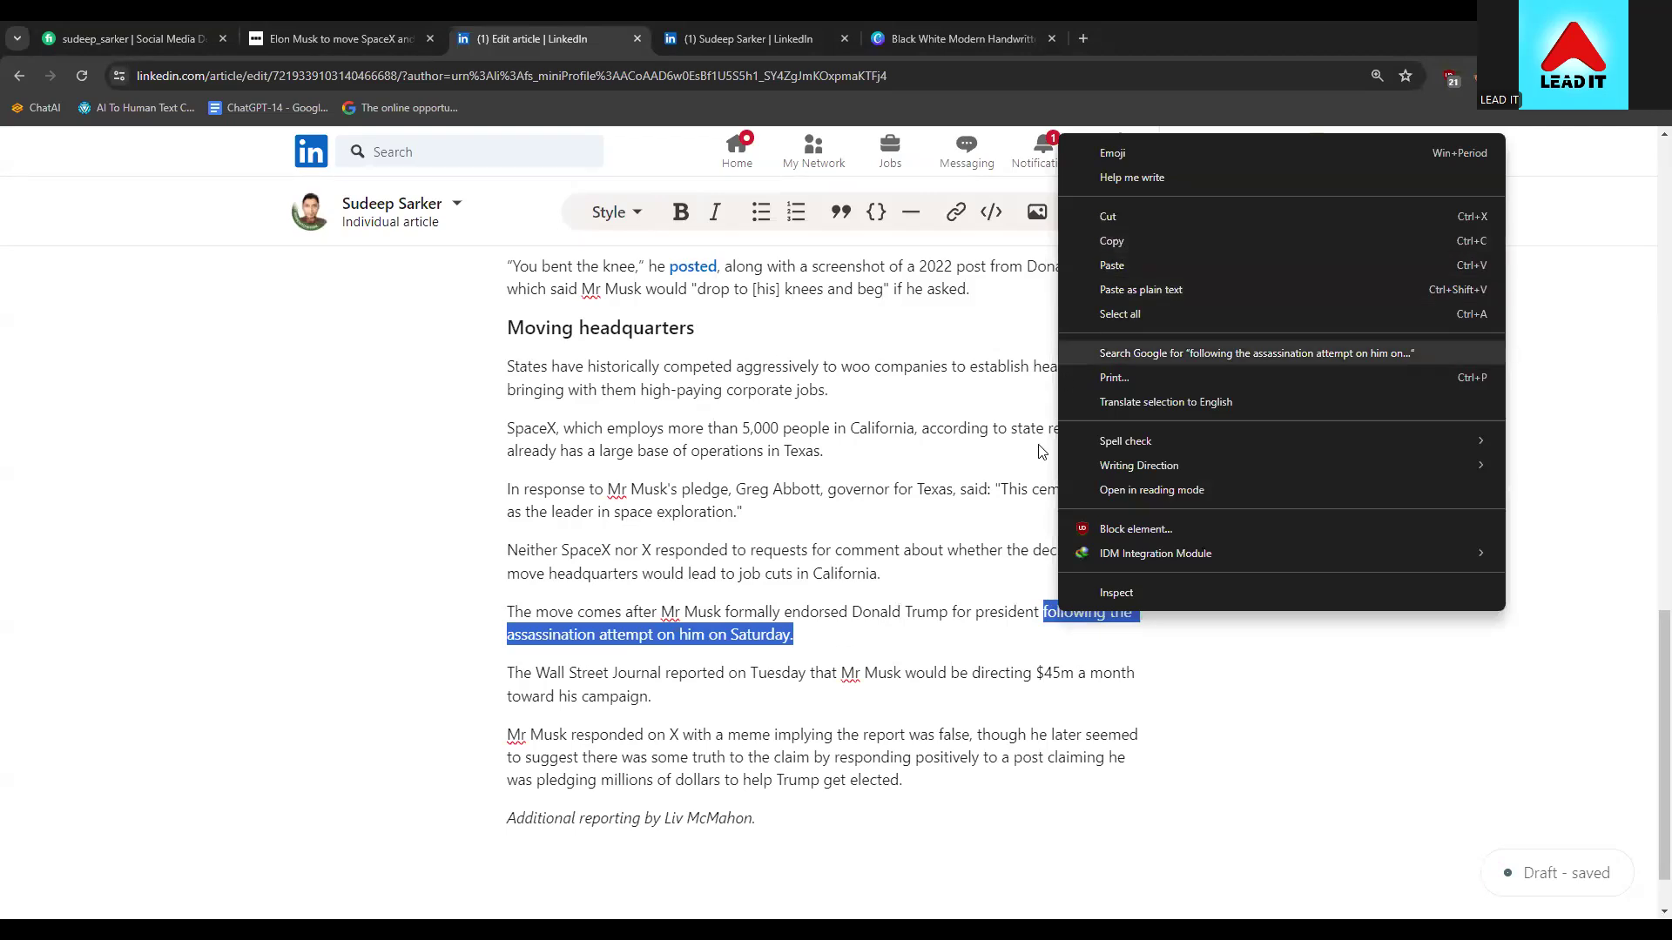
click(985, 601)
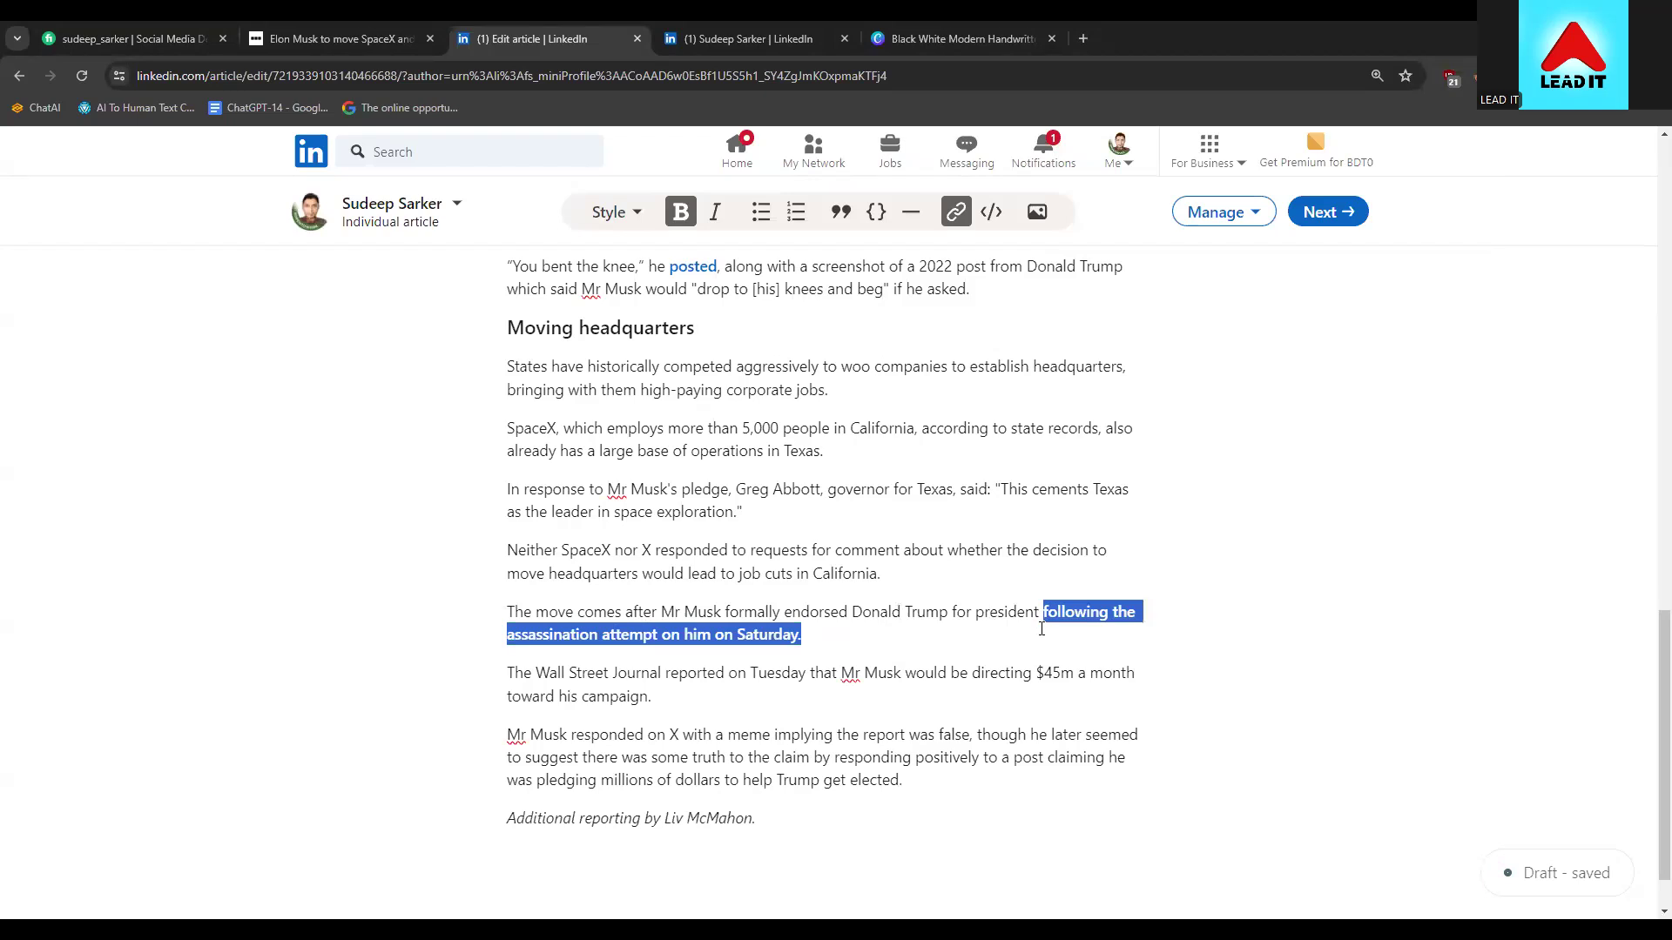
click(1051, 625)
key(ctrl+z)
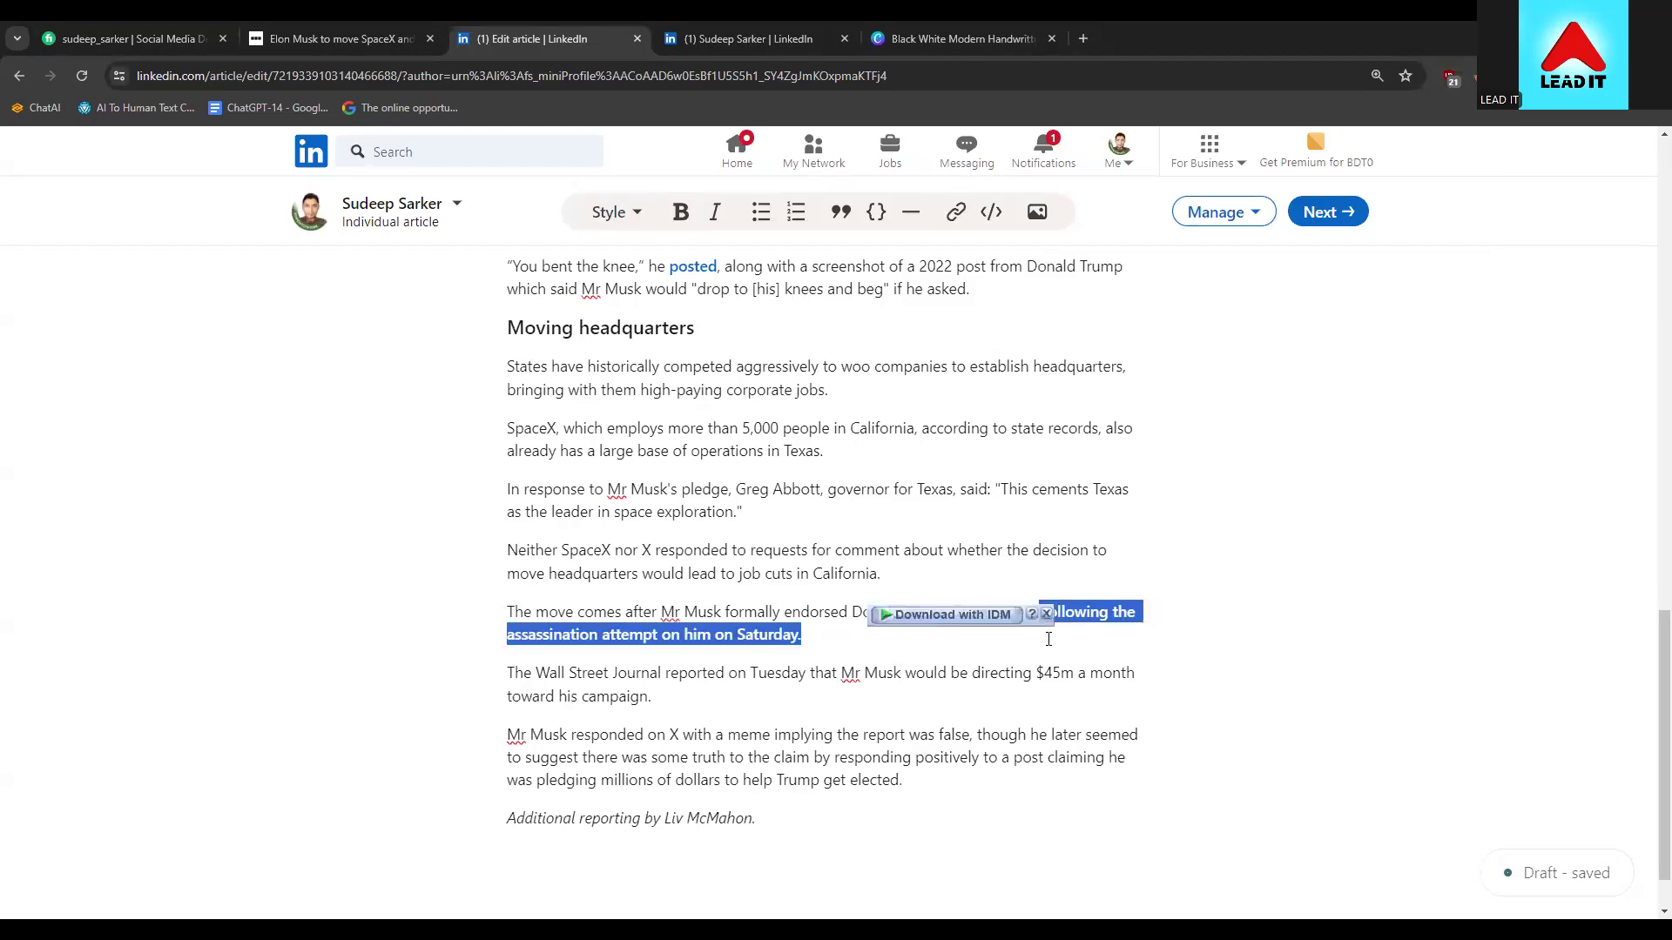
click(1044, 614)
double_click(1046, 616)
drag(1046, 616, 849, 614)
click(1030, 672)
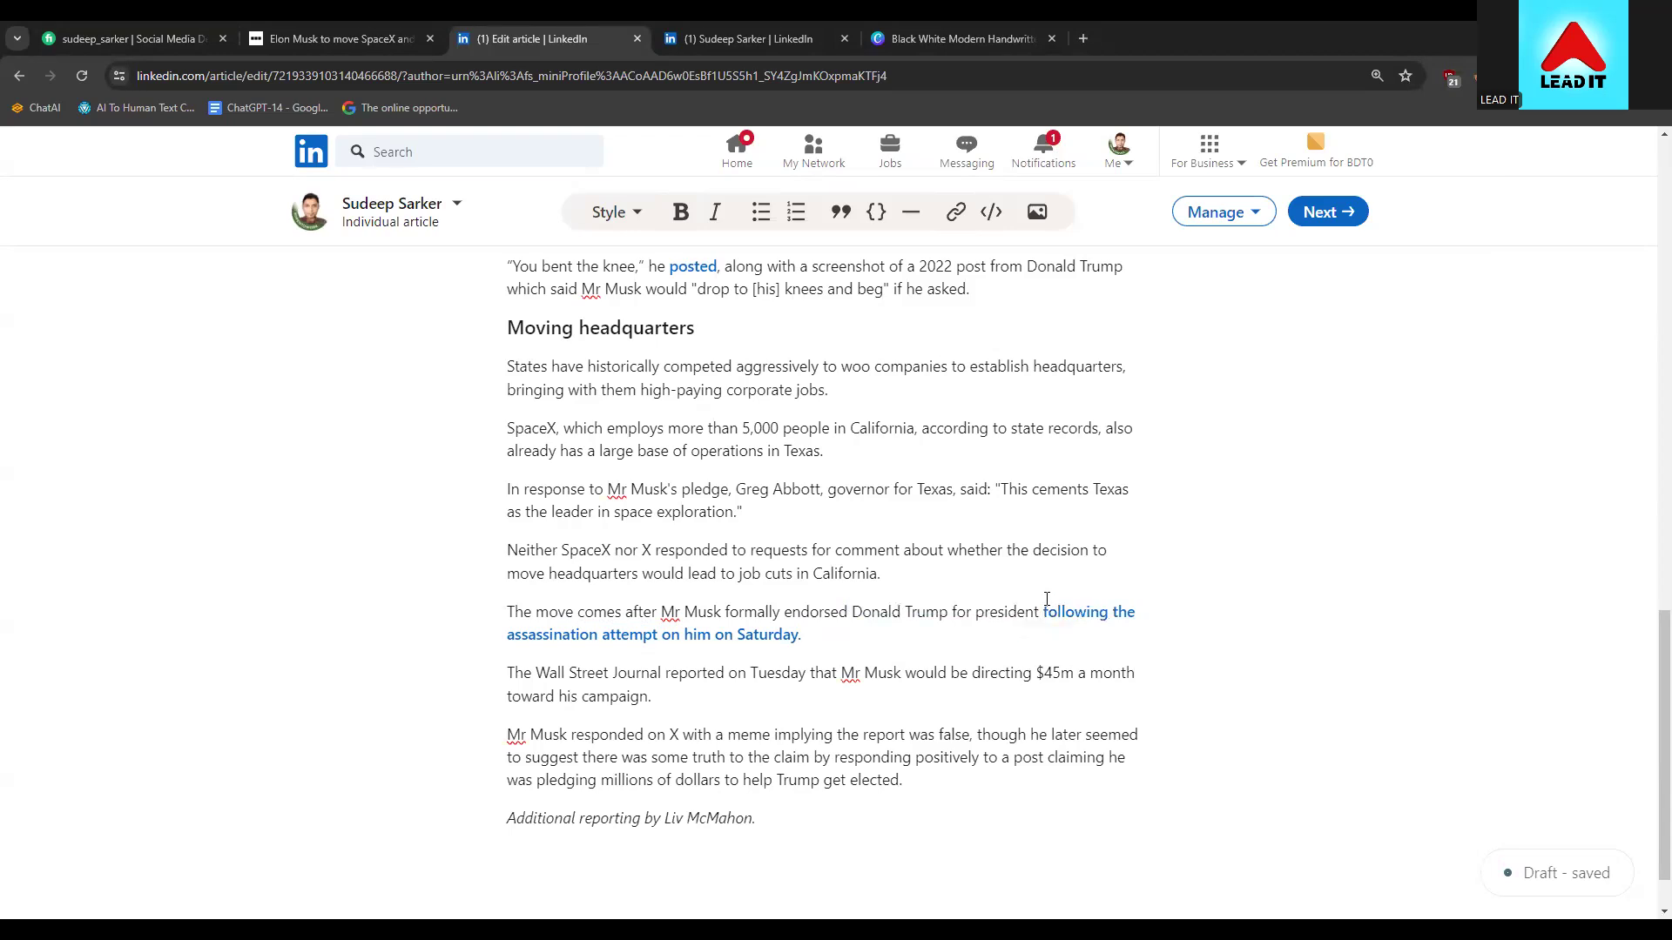
Select 'following the assassination attempt on him on Saturday.' and Cut it via the context menu
click(1042, 614)
key(shift+Right)
key(shift+Right)
key(shift+Right)
key(shift+Right)
key(shift+Right)
key(shift+Right)
key(shift+Right)
key(shift+Right)
key(shift+Right)
key(shift+Right)
key(shift+Right)
key(shift+Right)
key(shift+Right)
key(shift+Right)
key(shift+Right)
key(shift+Right)
key(shift+Right)
key(shift+Right)
key(shift+Right)
key(shift+Right)
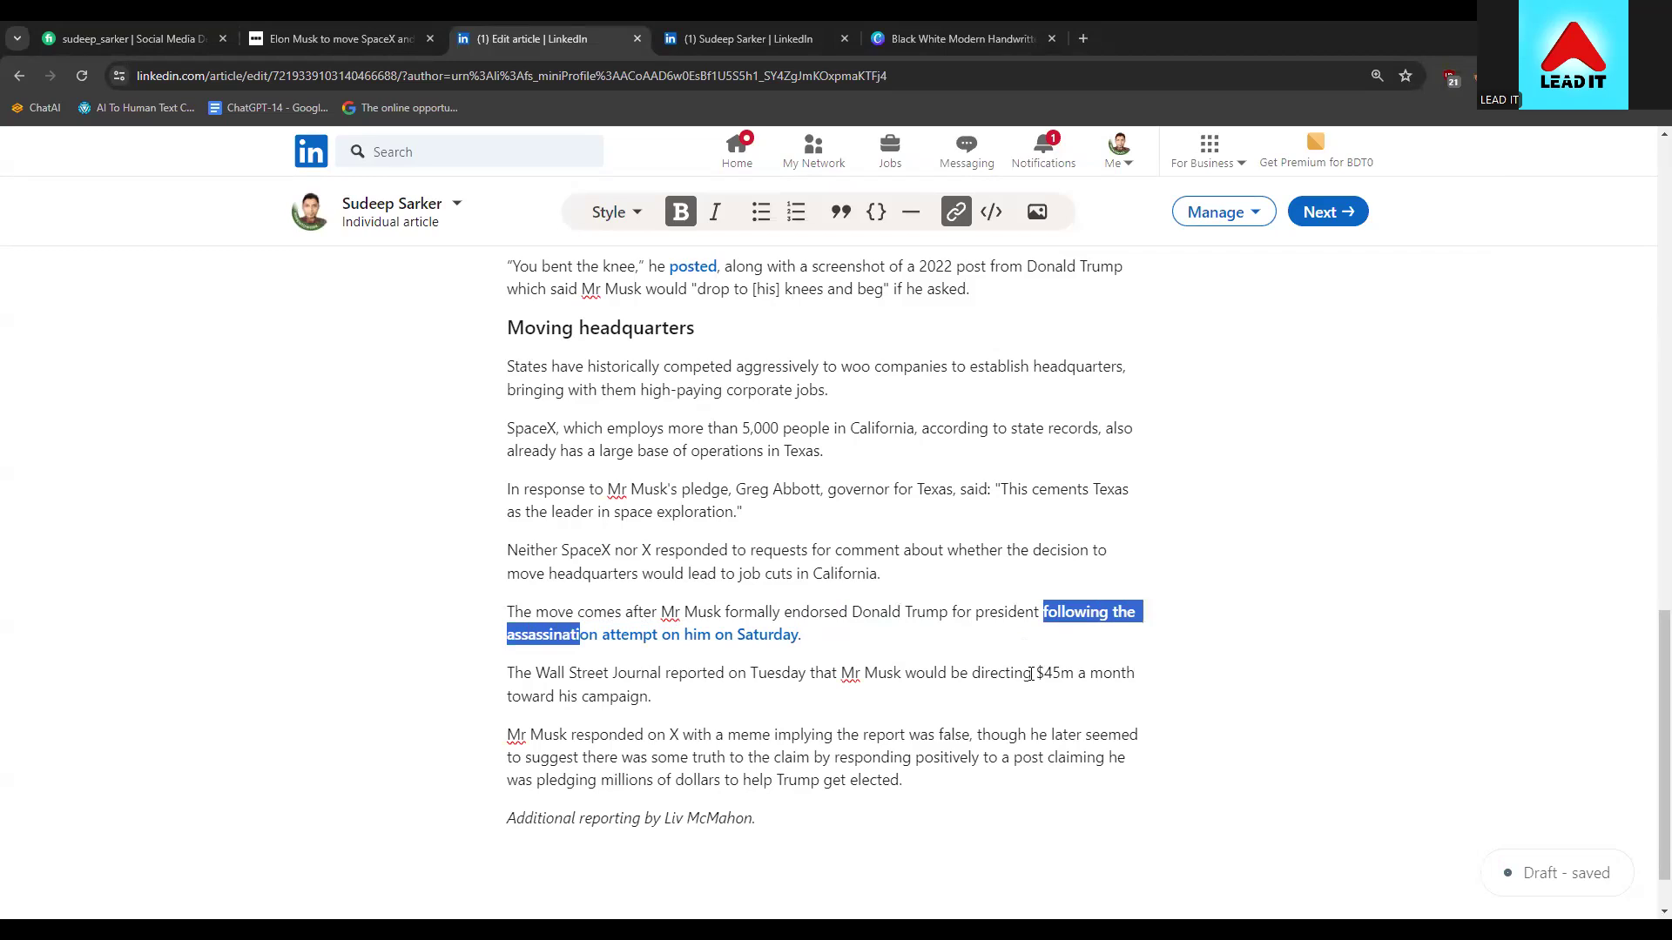
key(shift+Right)
key(shift+Right)
key(shift+Right)
key(shift+Right)
key(shift+Right)
key(shift+Right)
key(shift+Right)
key(shift+Right)
key(shift+Right)
key(shift+Right)
key(shift+Right)
key(shift+Right)
key(shift+Right)
key(shift+Right)
key(shift+Right)
key(shift+Right)
key(shift+Right)
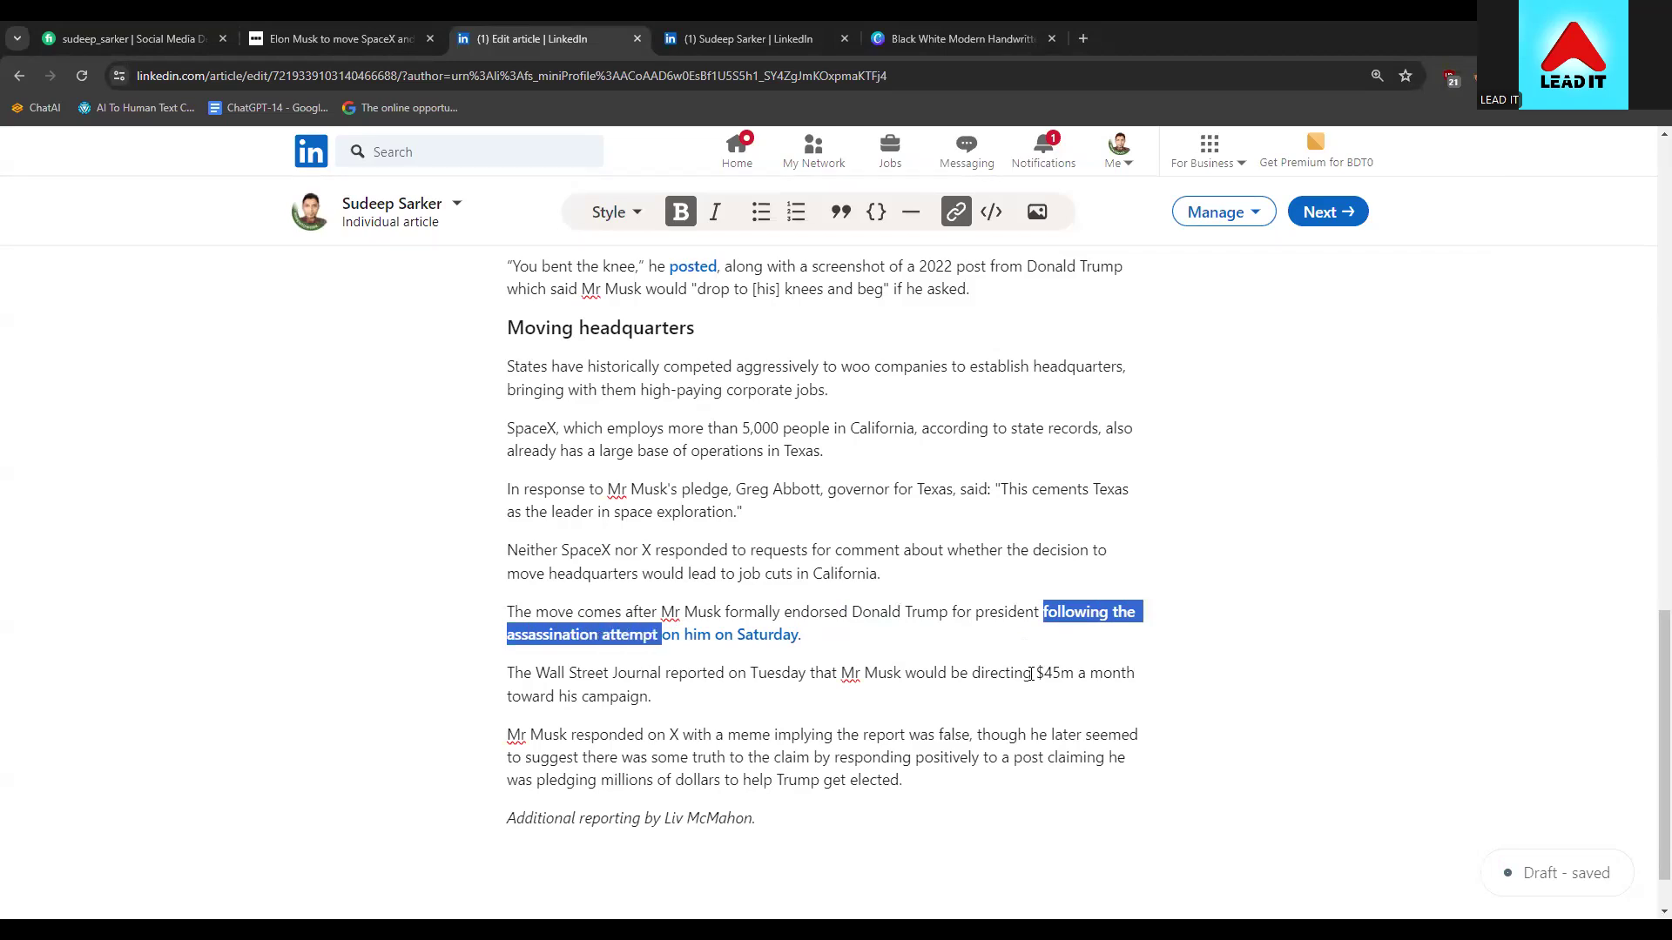
key(shift+Right)
key(shift+Right)
key(shift+Right)
key(shift+Right)
key(shift+Right)
key(shift+Right)
key(shift+Right)
key(shift+Right)
key(shift+Right)
key(shift+Right)
key(shift+Right)
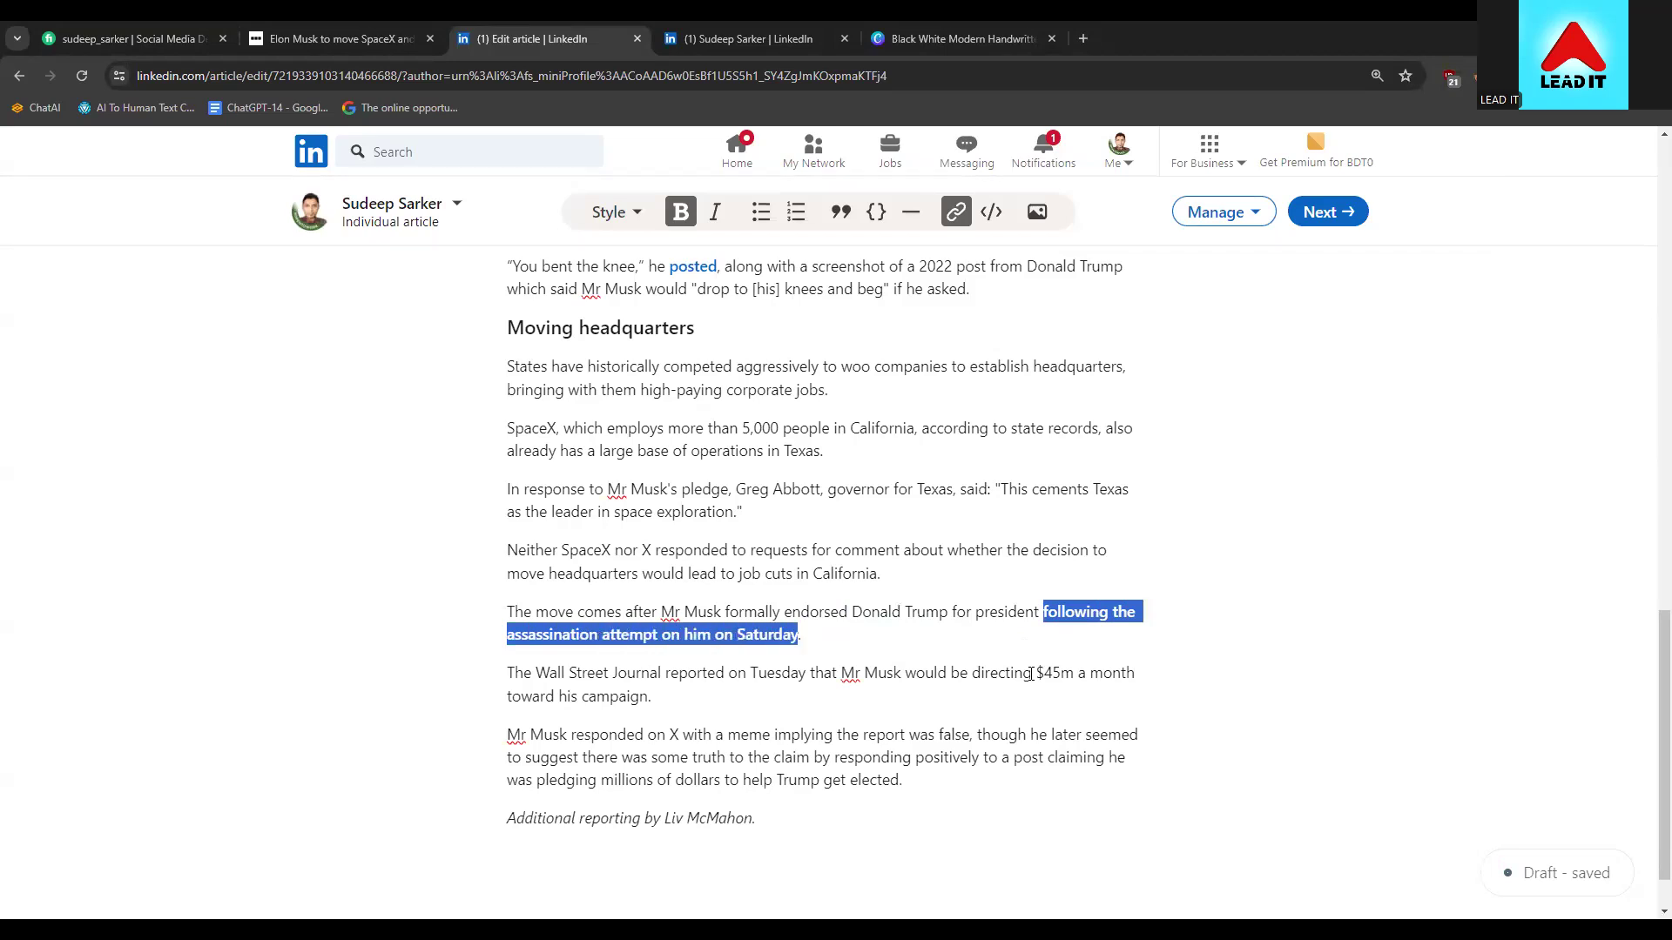
key(shift+Right)
key(ctrl+v)
right_click(1078, 602)
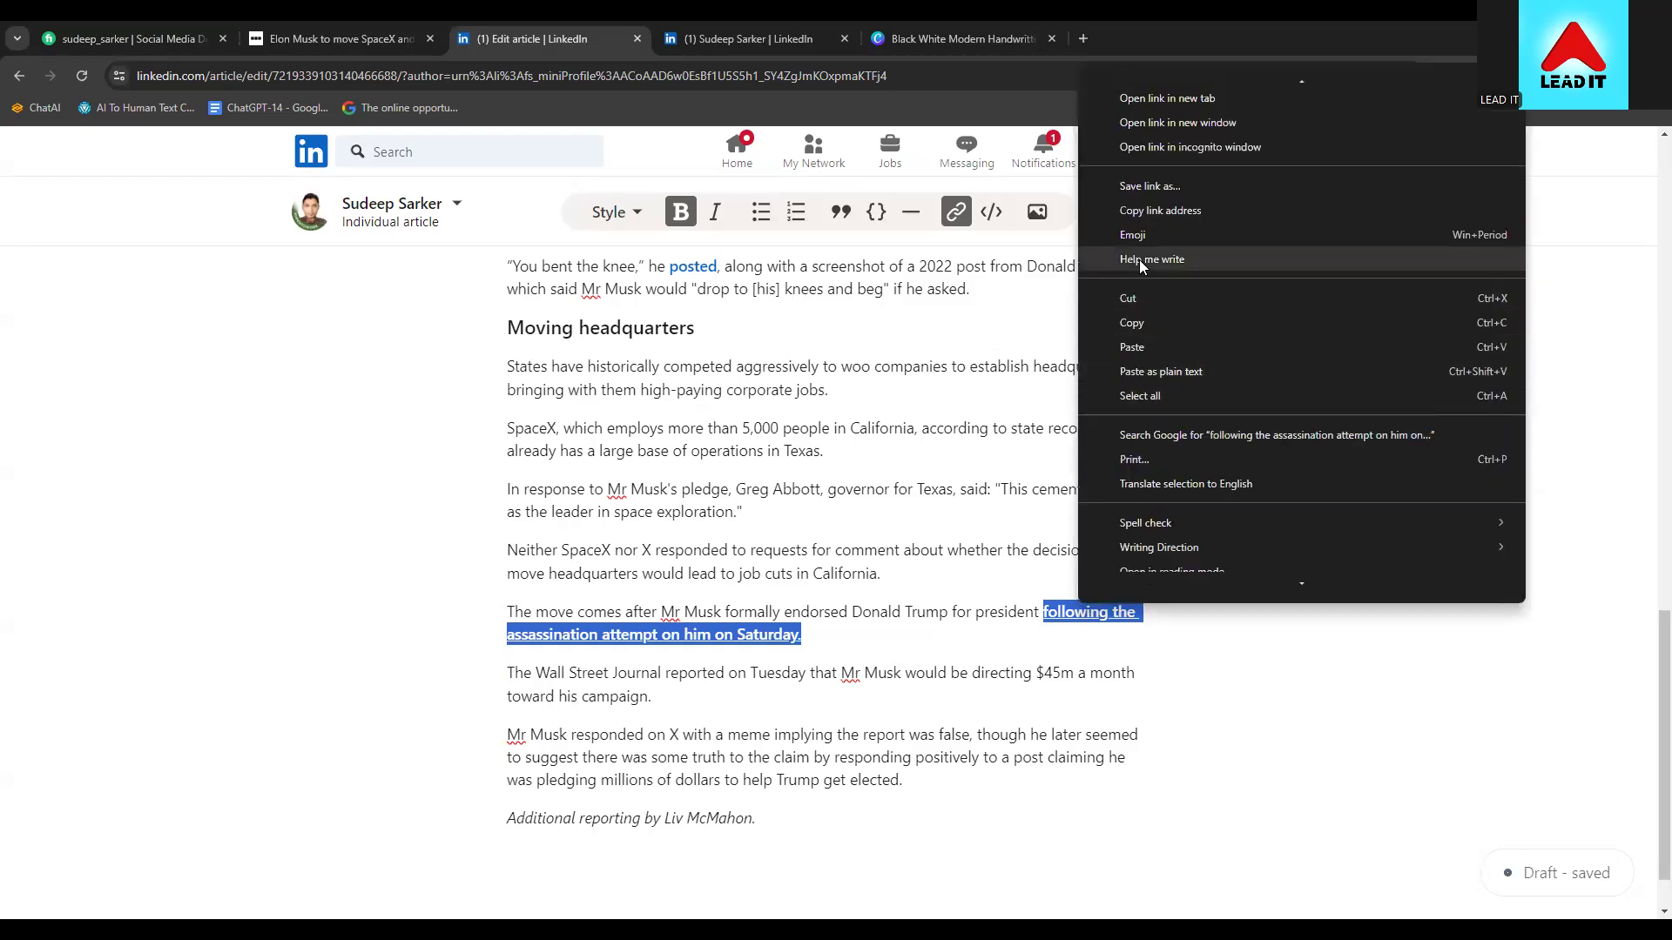
scroll(1146, 106, down, 1)
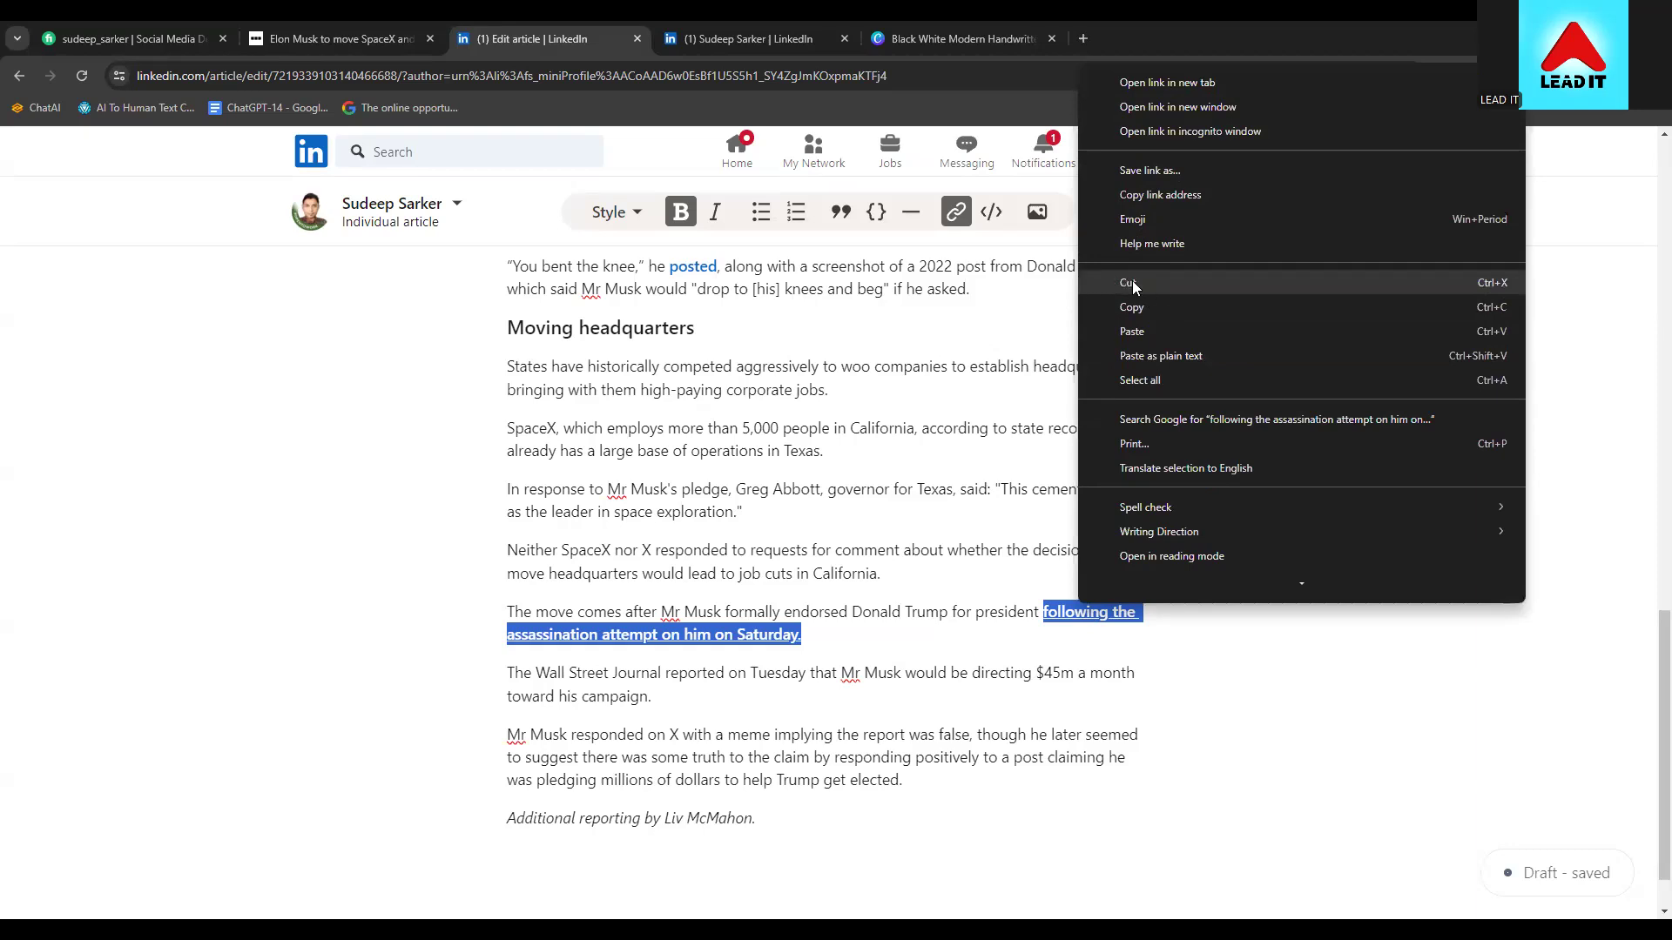
click(1131, 284)
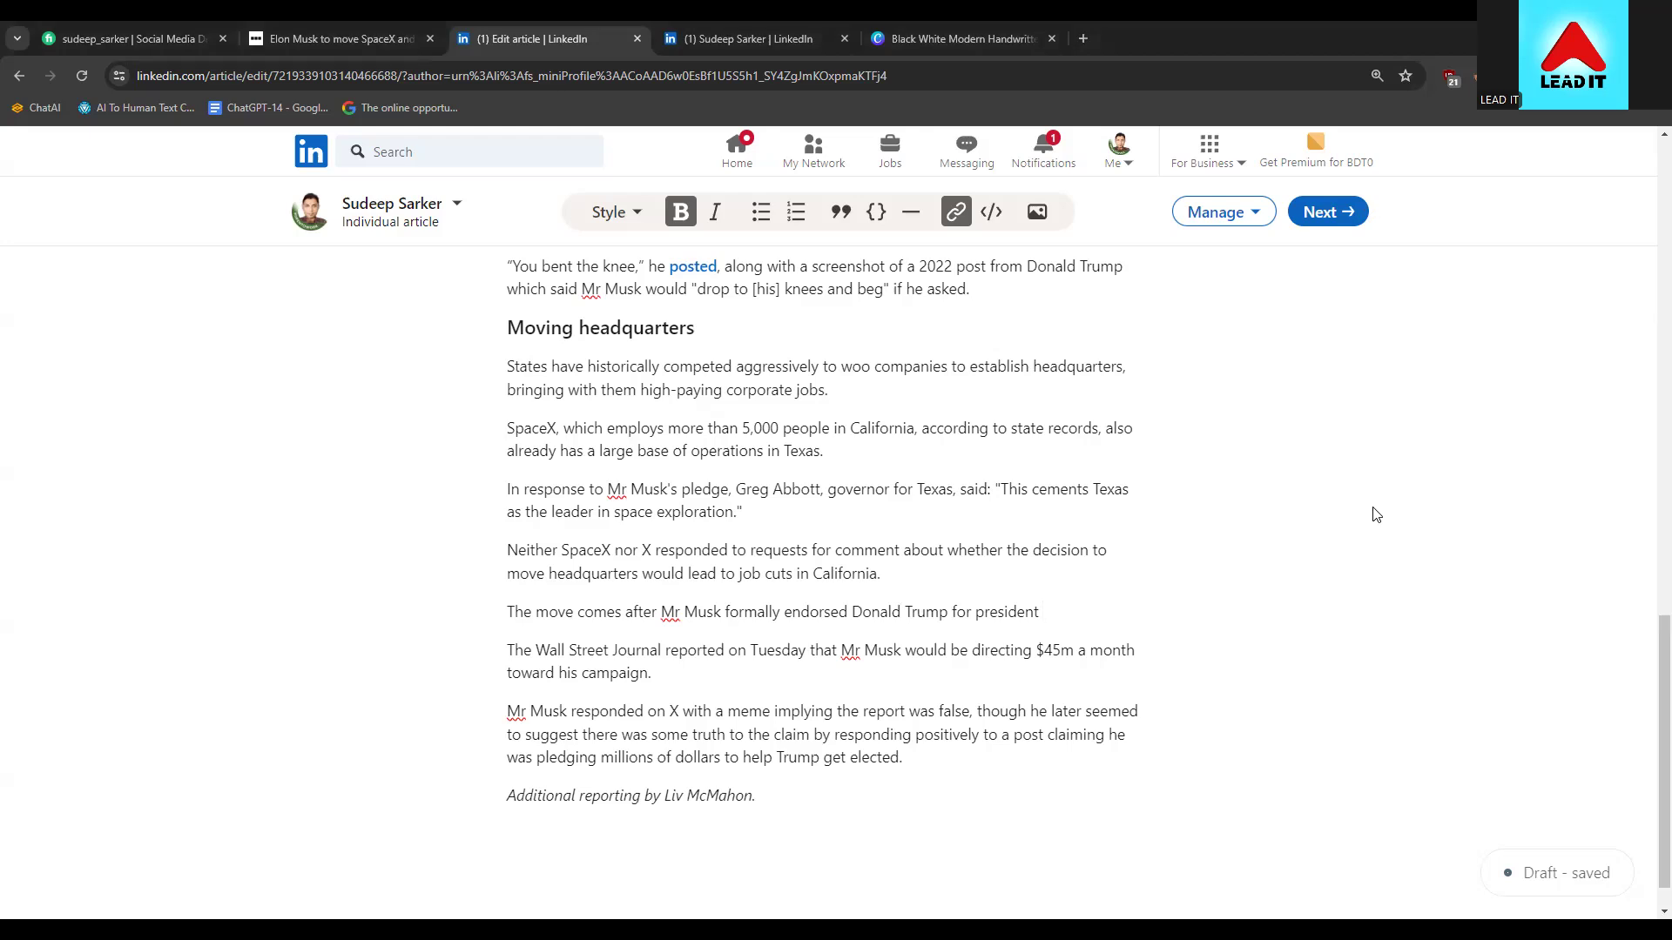
Paste the assassination-attempt phrase back after 'president' as plain, unlinked text
right_click(1115, 623)
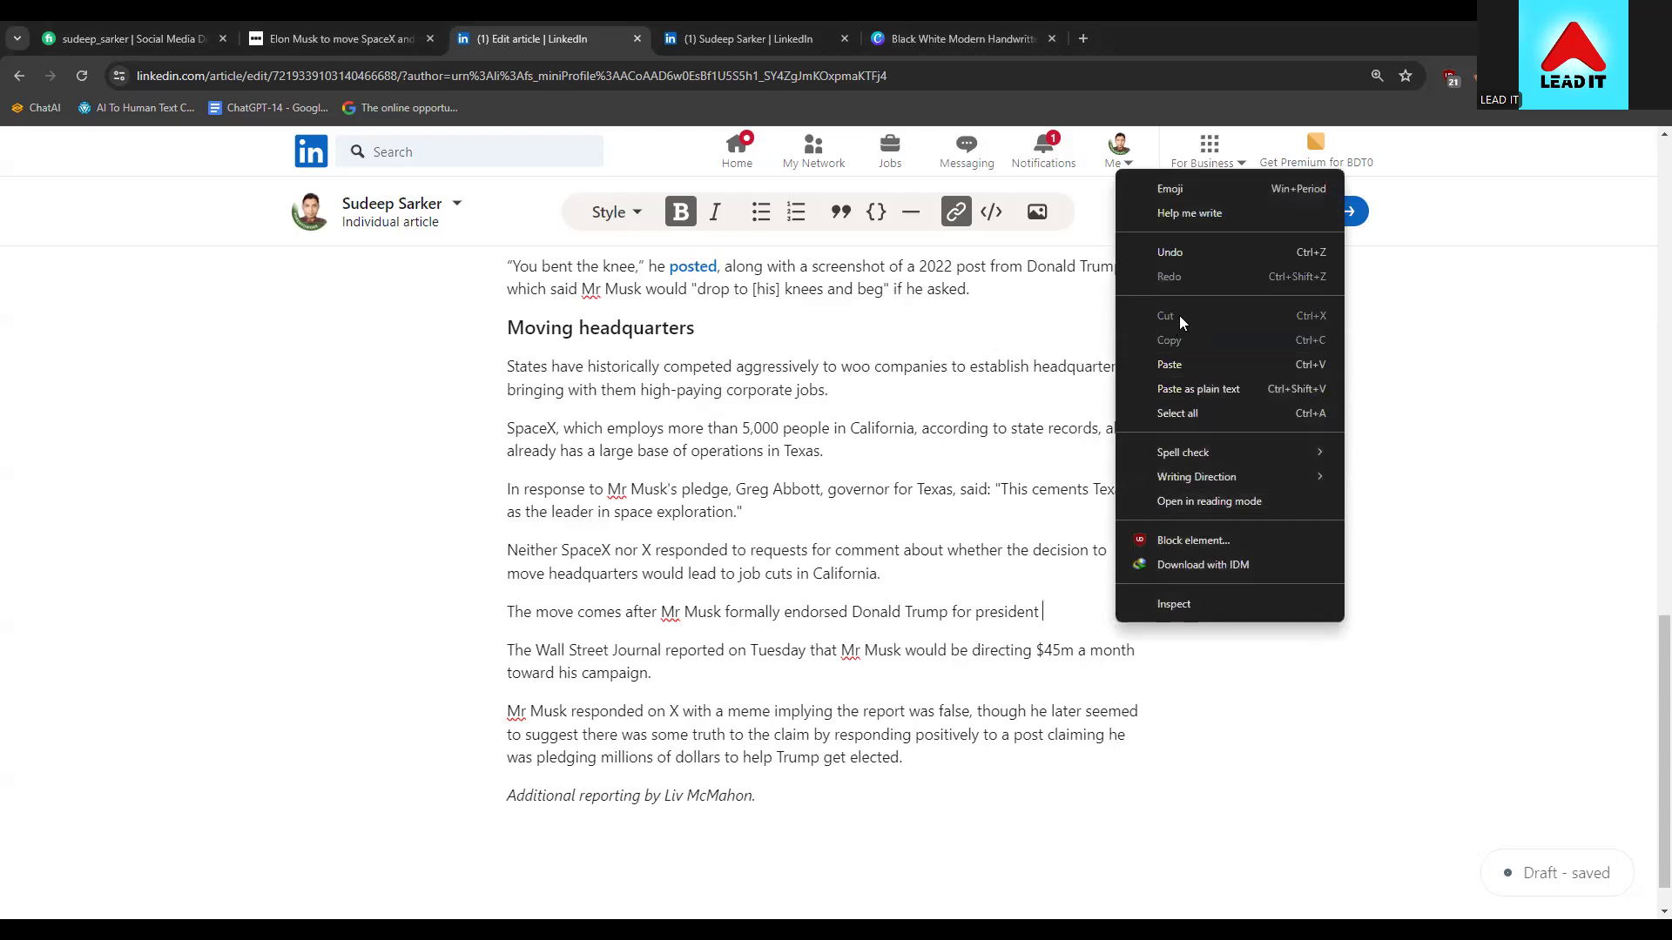
click(1058, 624)
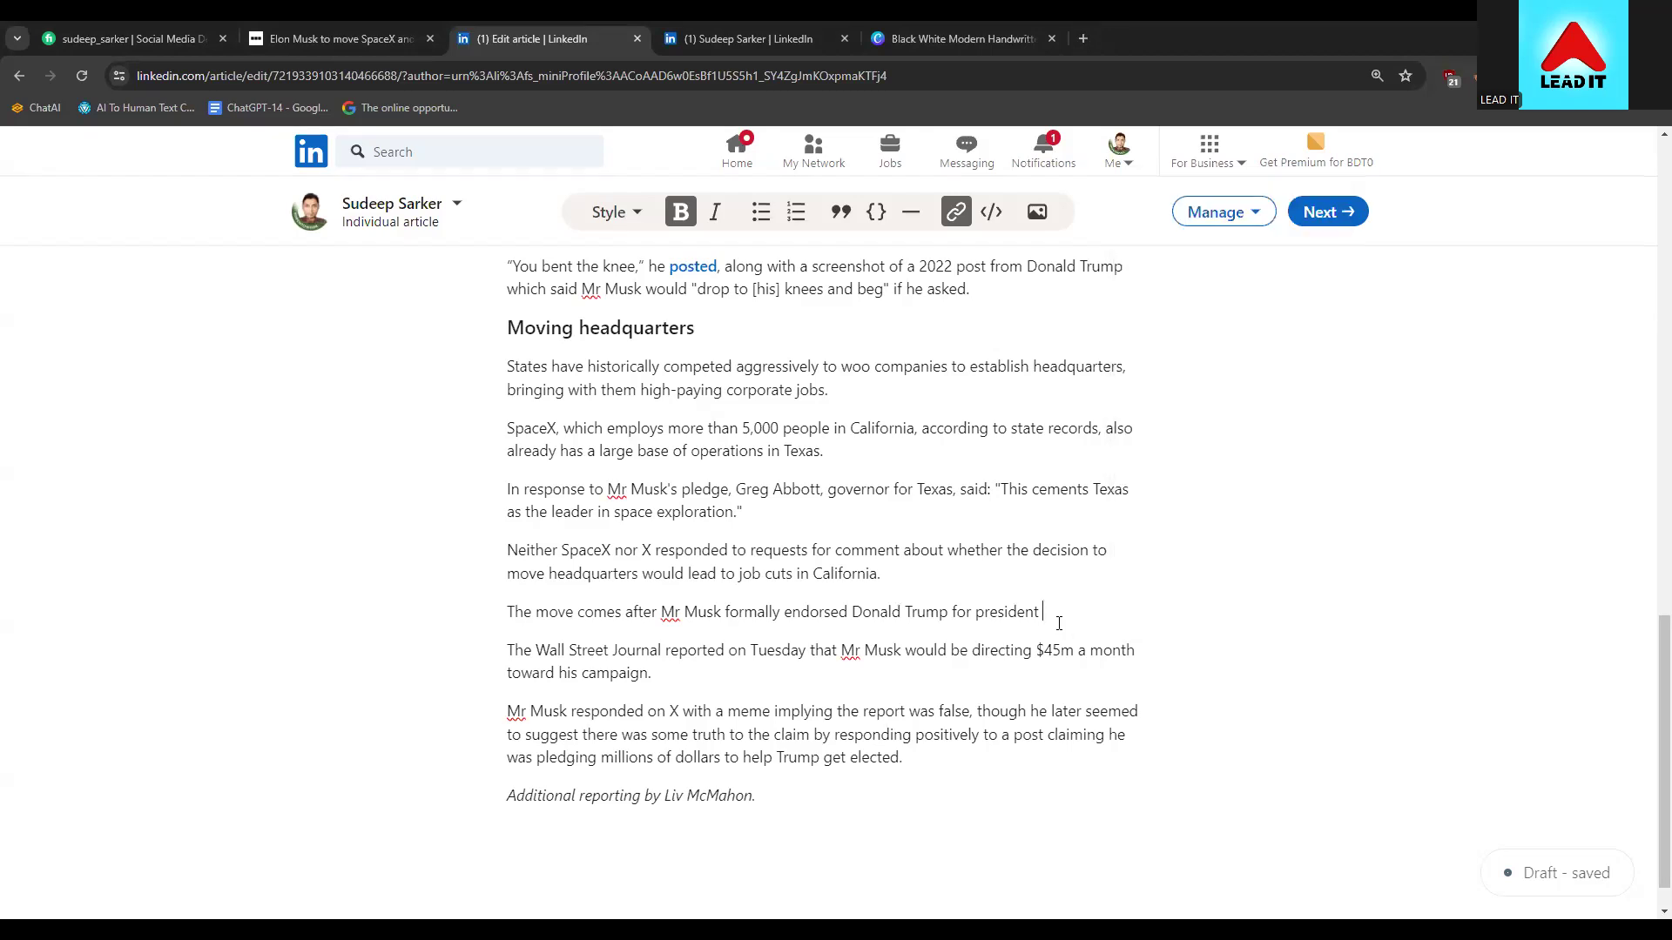
right_click(1049, 609)
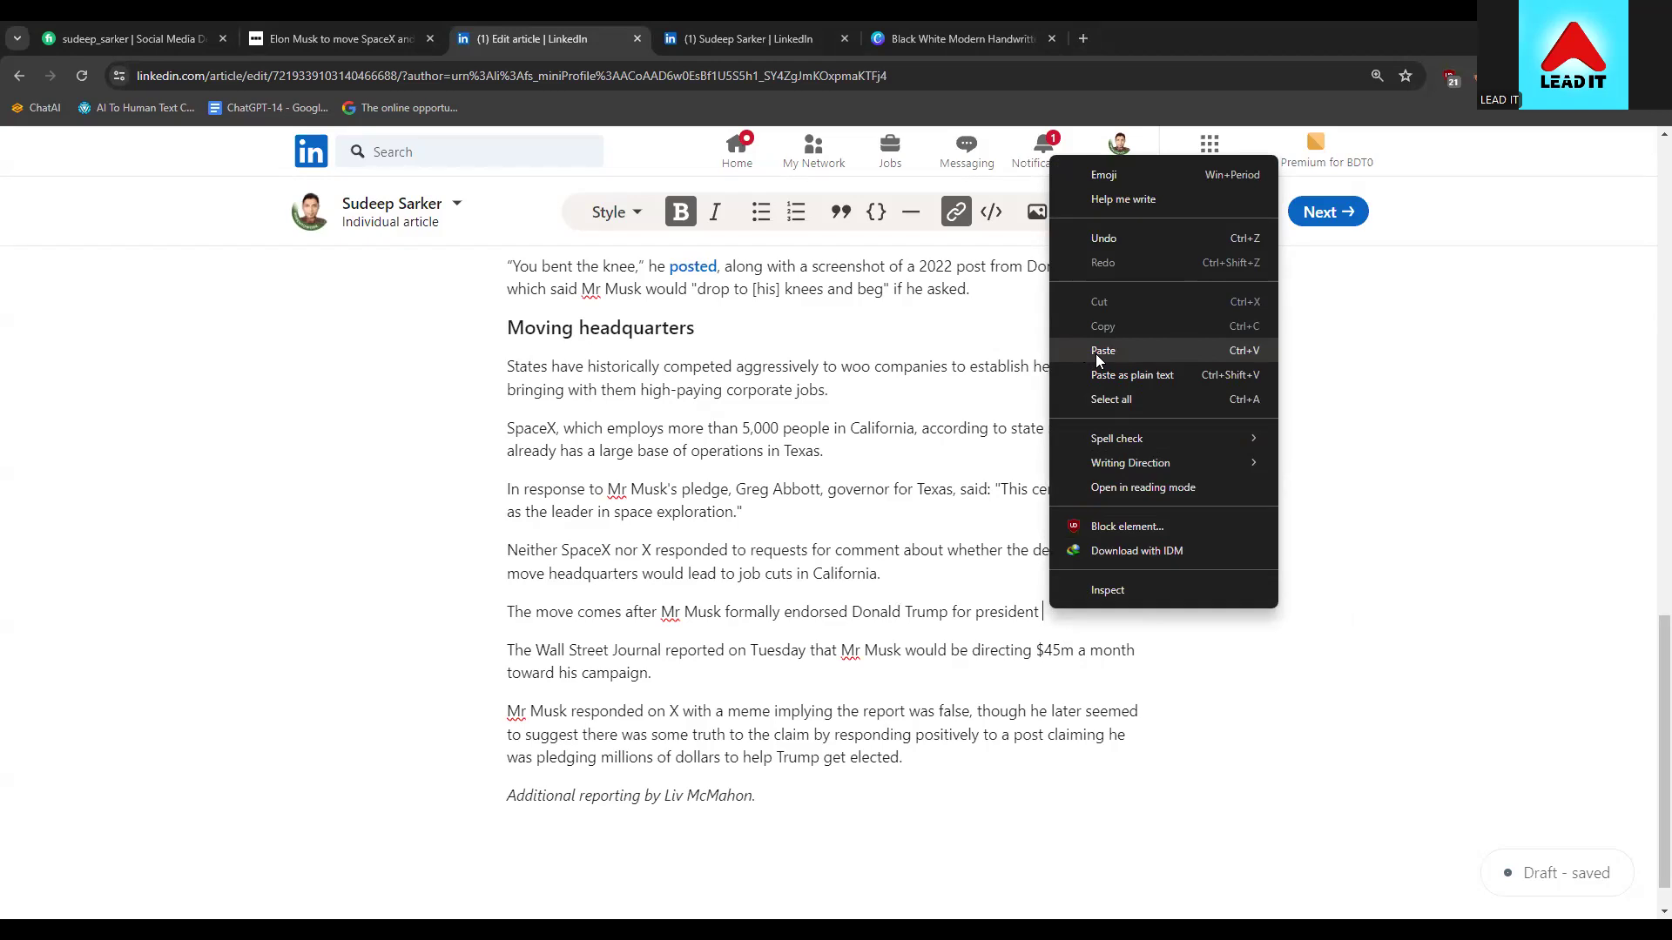
click(1241, 350)
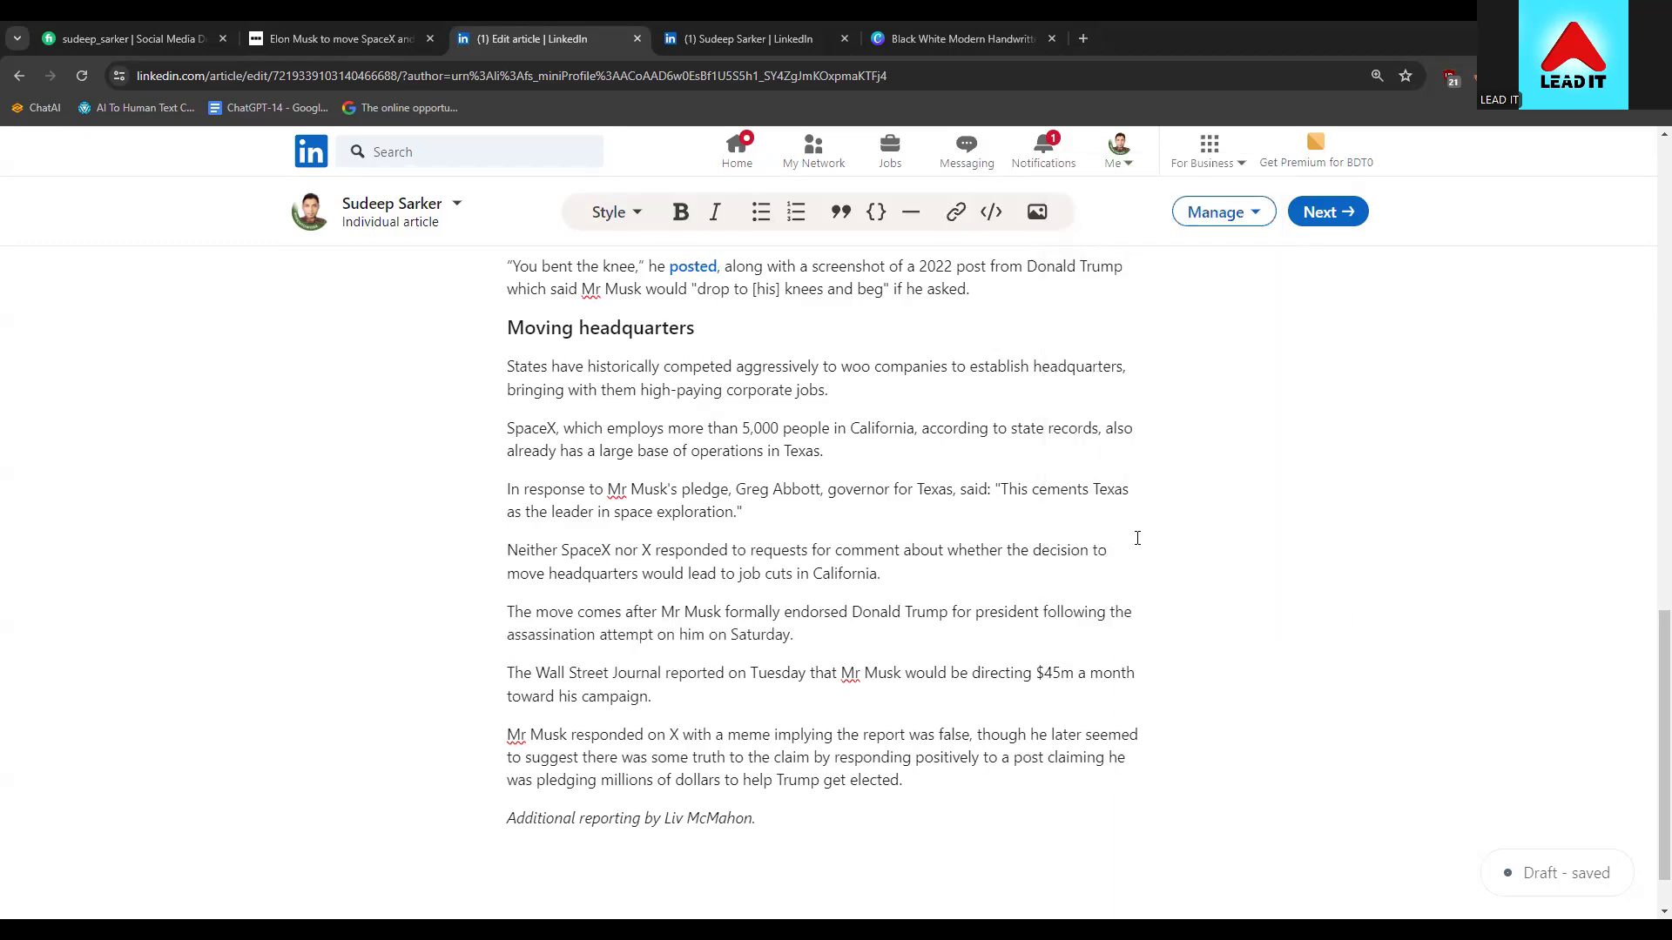
Delete the italic additional-reporting credit line at the end of the article
click(788, 823)
drag(776, 823, 505, 829)
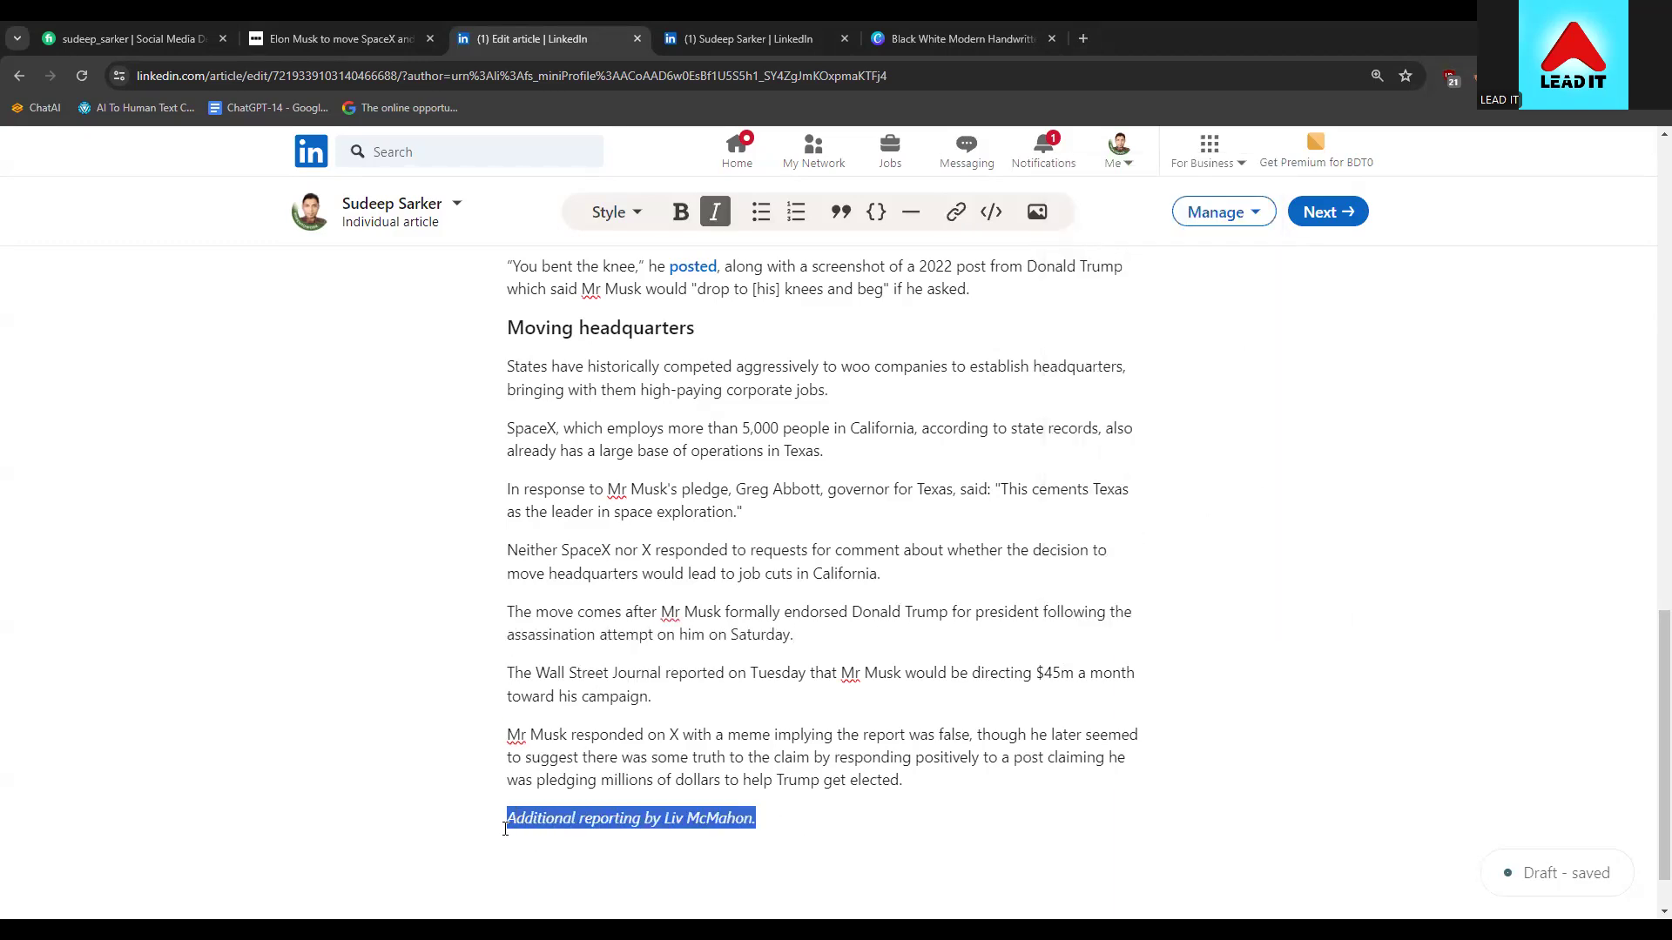
key(BackSpace)
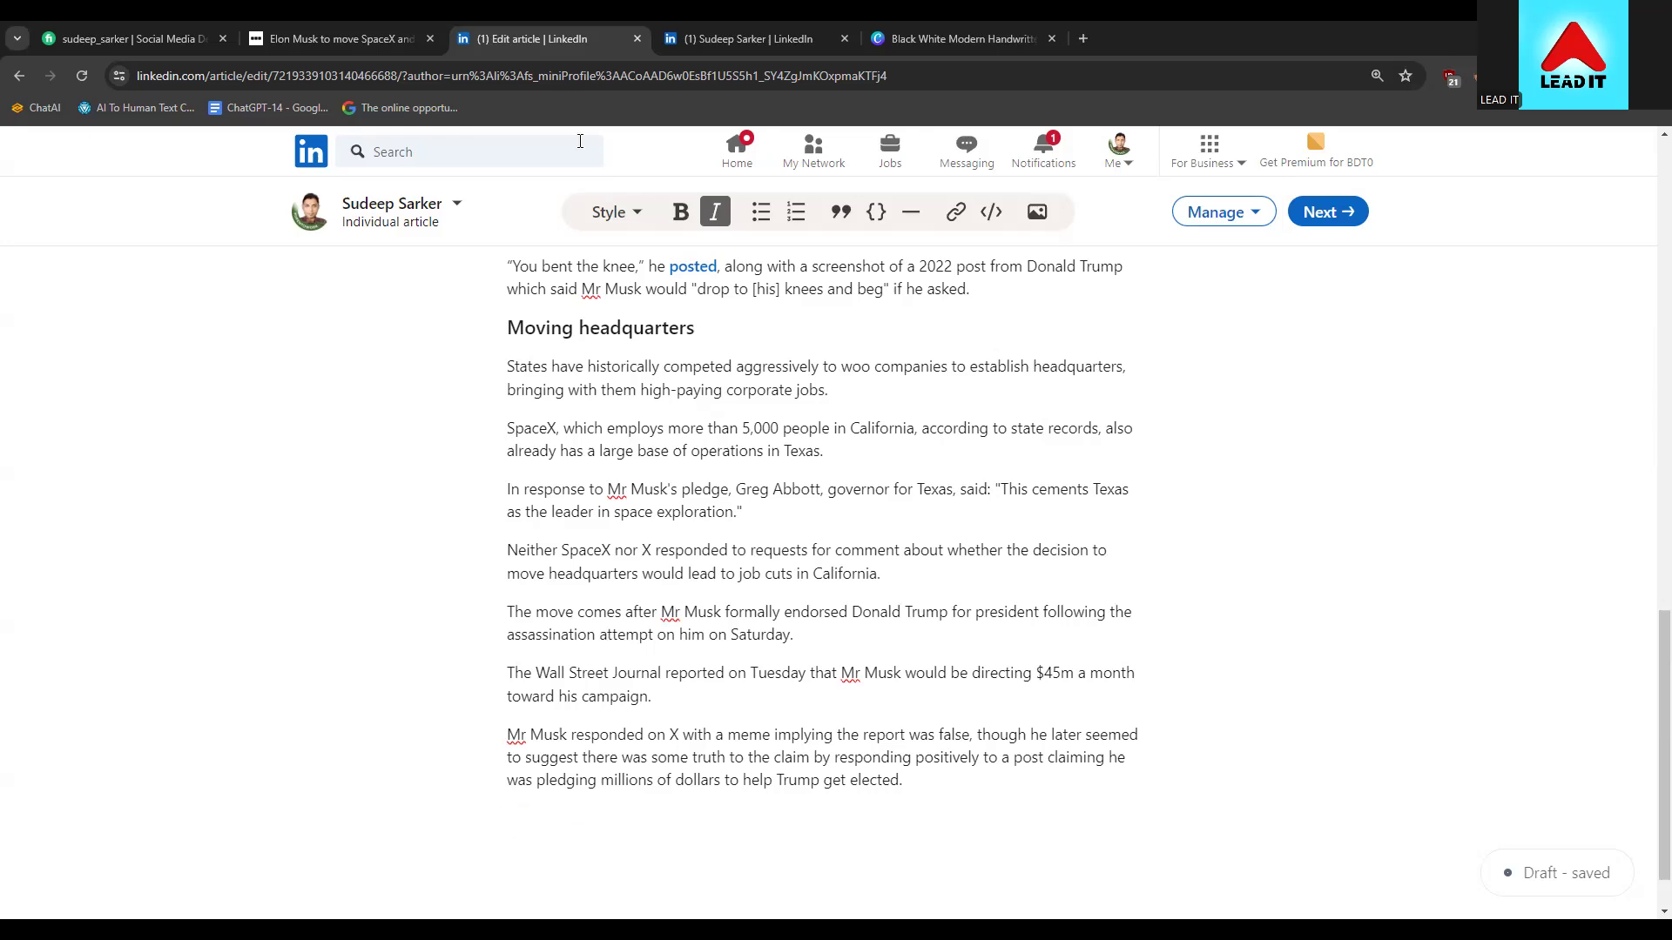
Copy the last two paragraphs of the BBC article
click(355, 35)
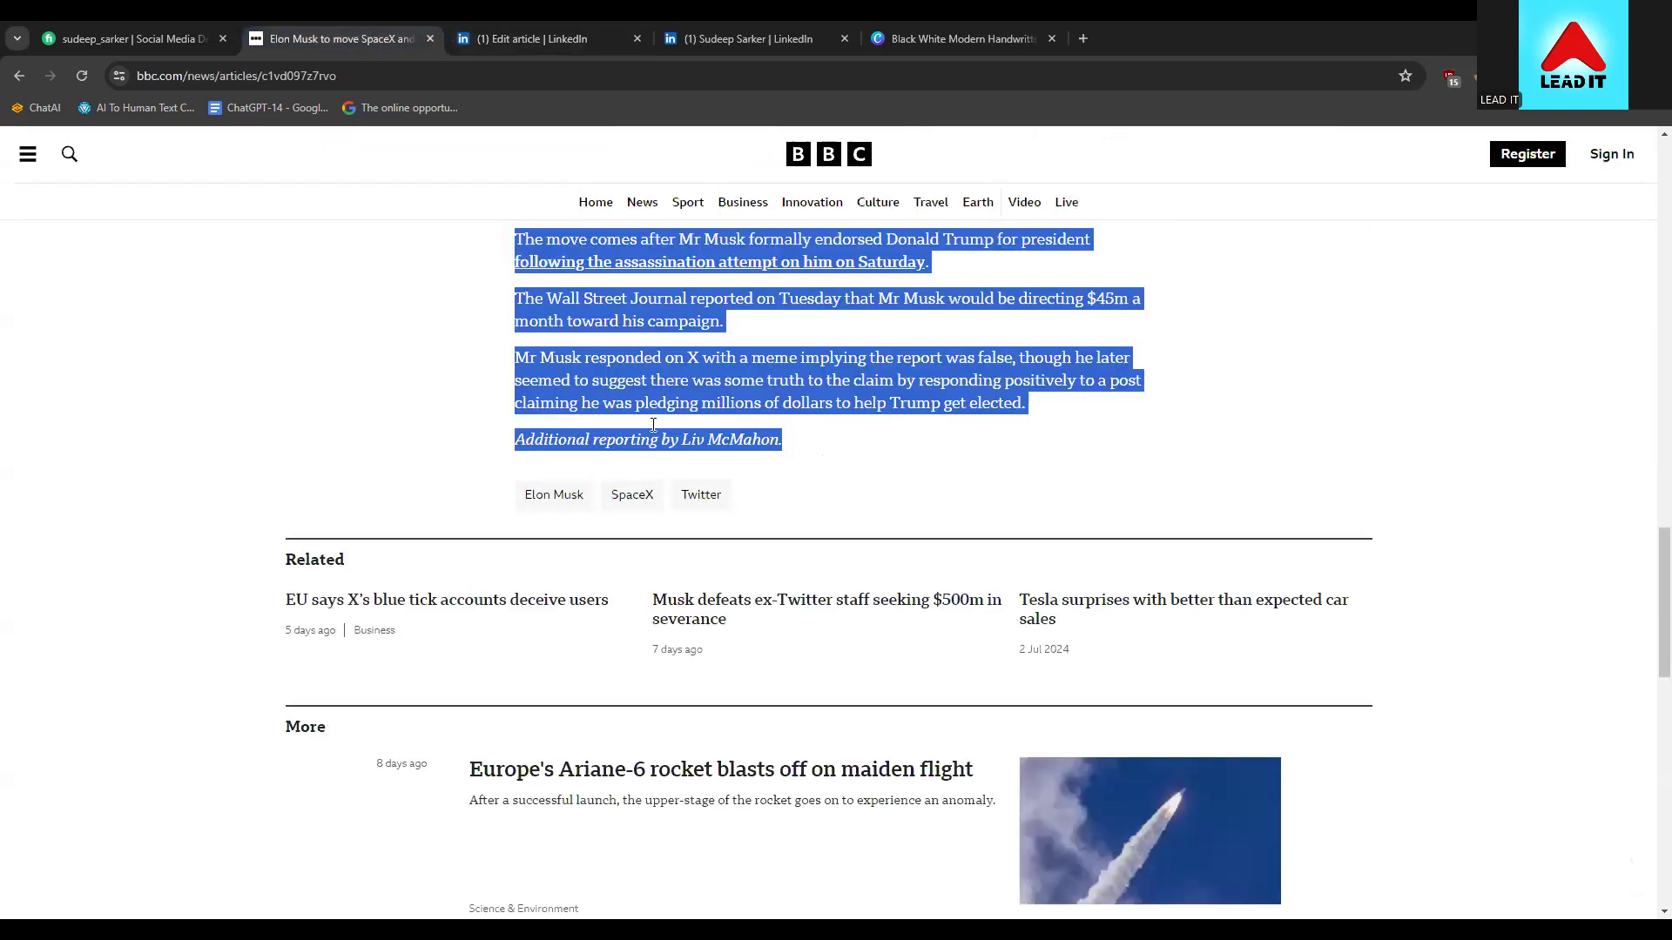
scroll(667, 423, up, 8)
scroll(738, 781, down, 4)
click(738, 781)
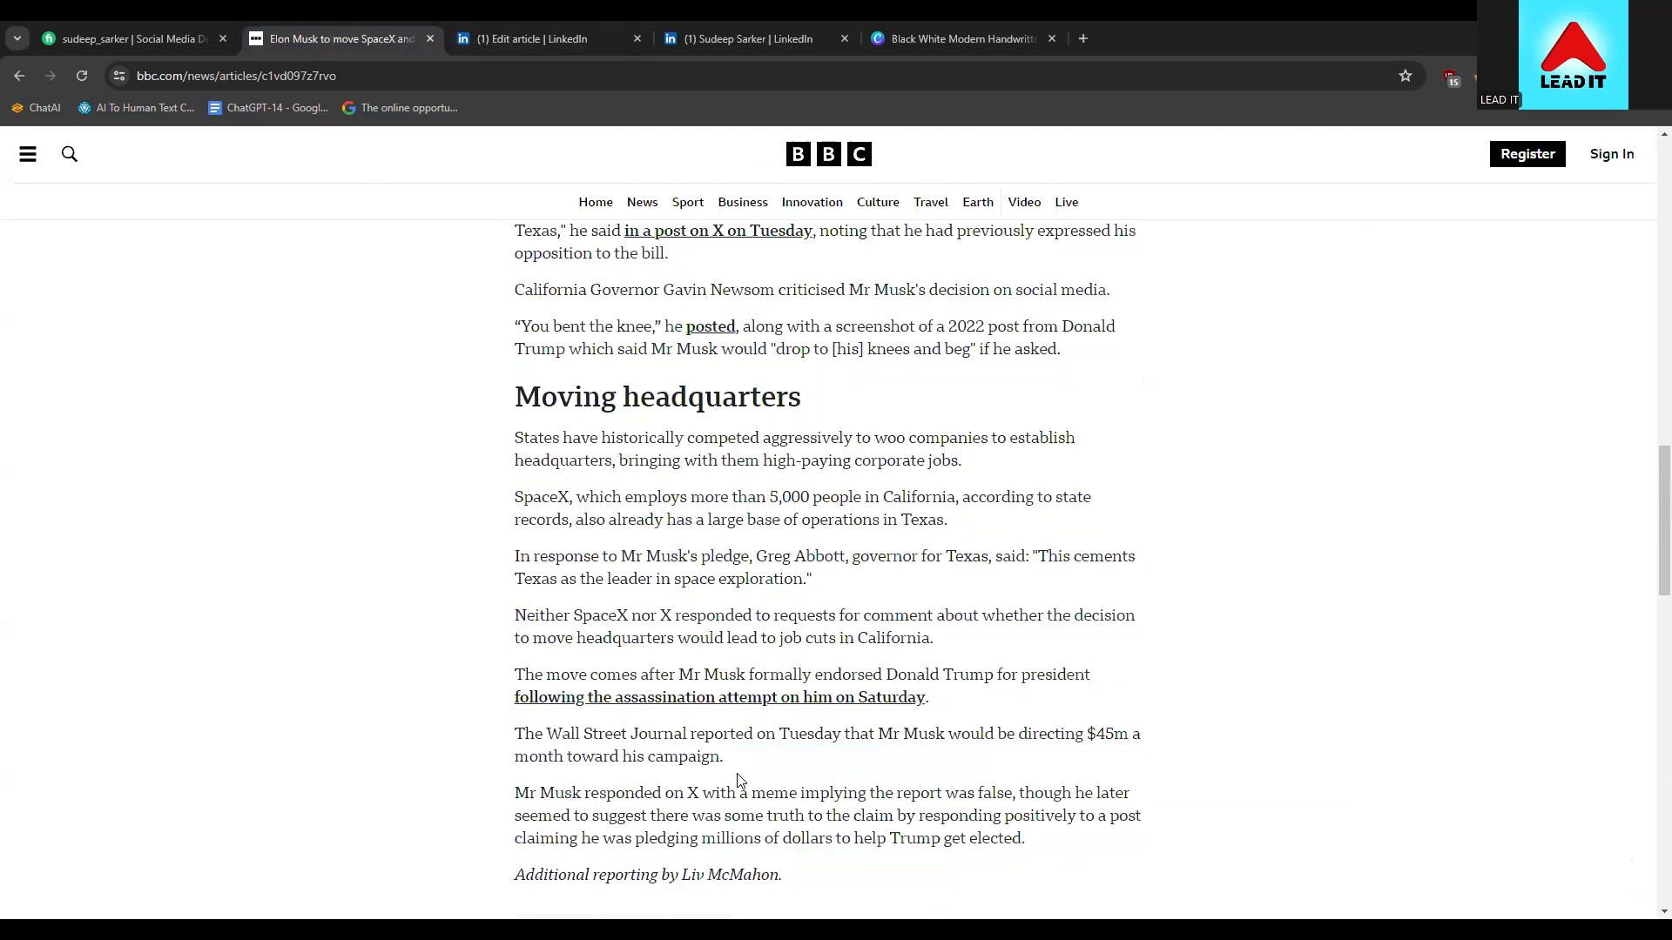
scroll(738, 781, down, 1)
drag(785, 790, 501, 362)
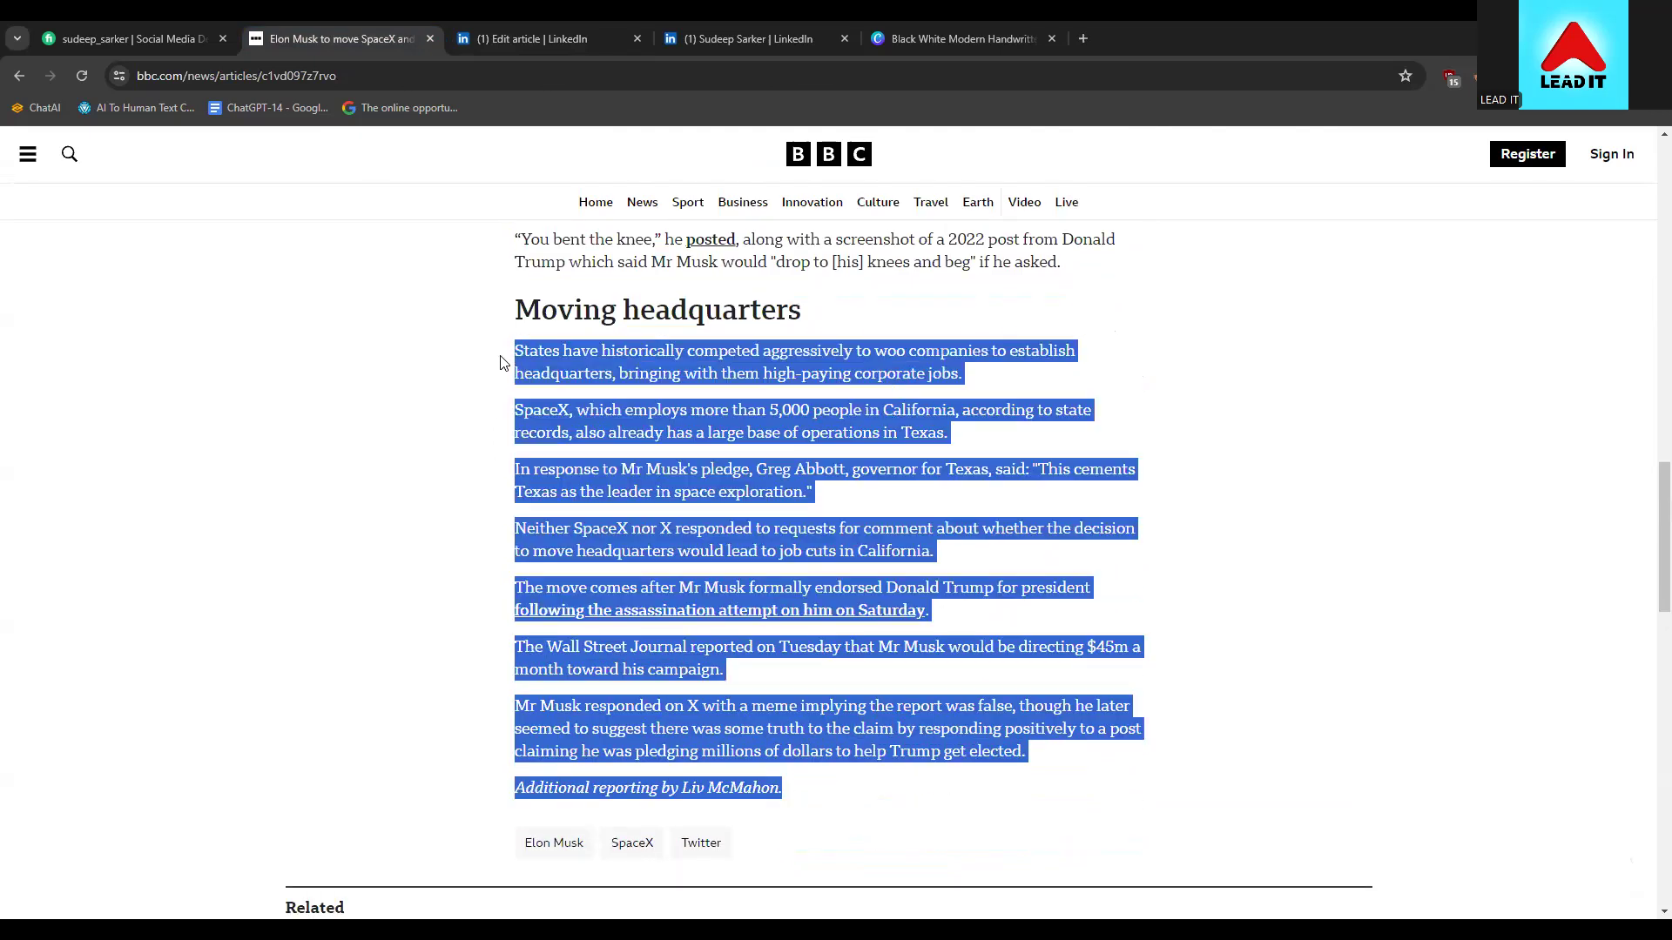
click(560, 539)
scroll(862, 547, up, 3)
drag(1104, 534, 725, 567)
click(780, 622)
scroll(757, 615, down, 2)
scroll(756, 616, down, 2)
drag(786, 702, 510, 629)
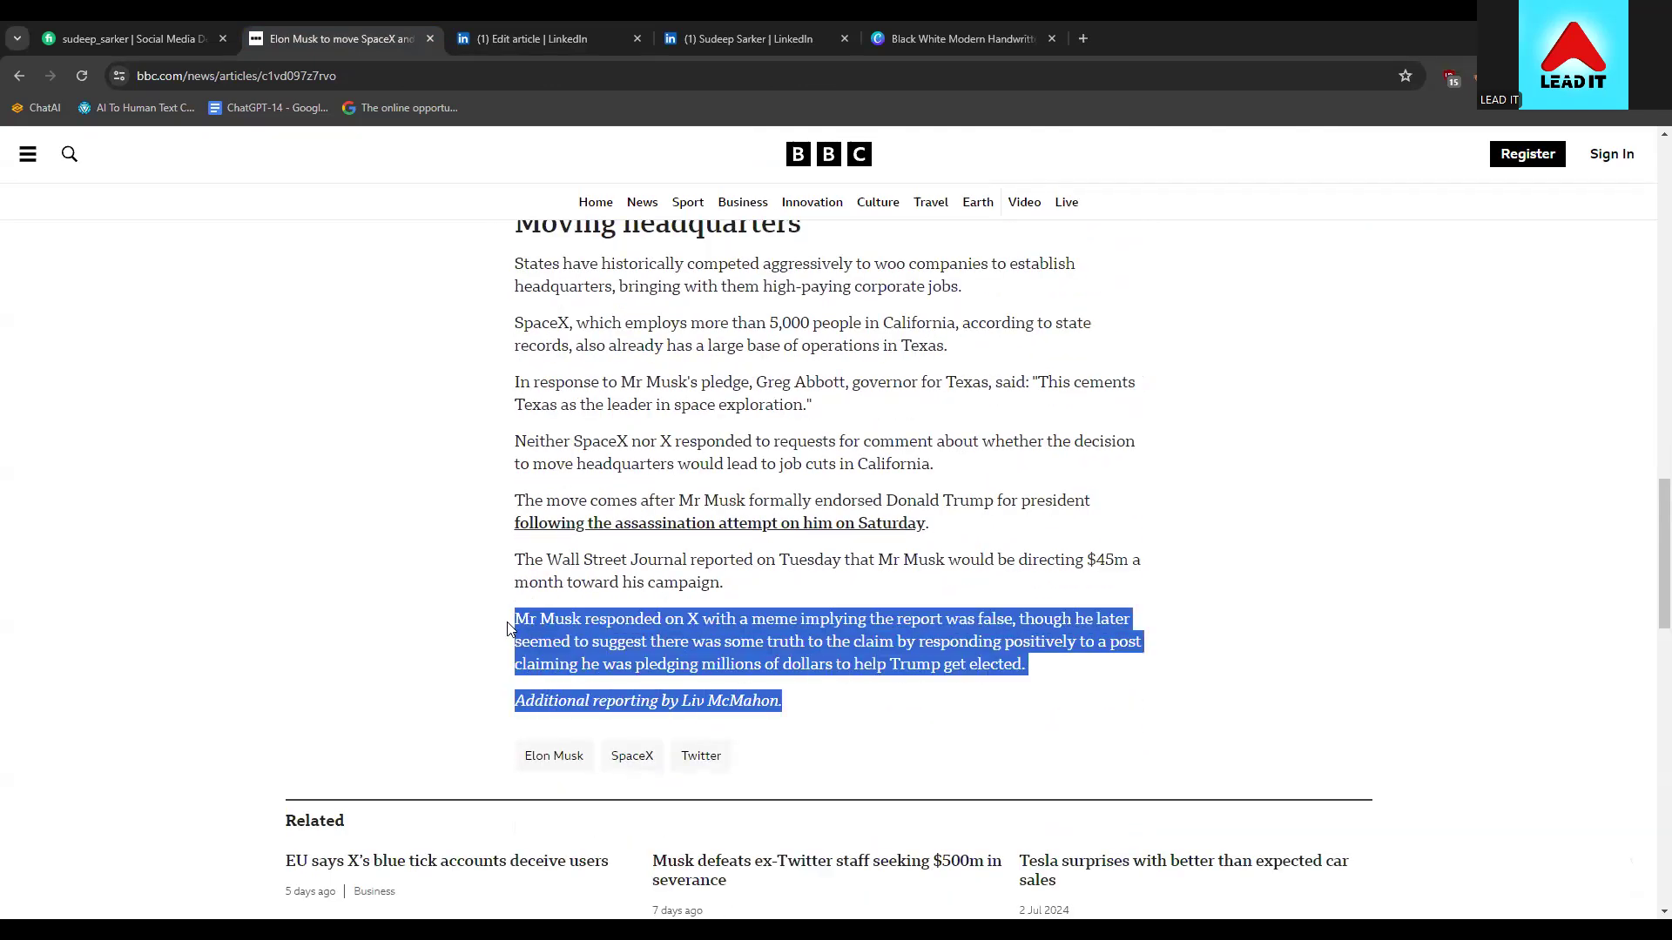
right_click(571, 641)
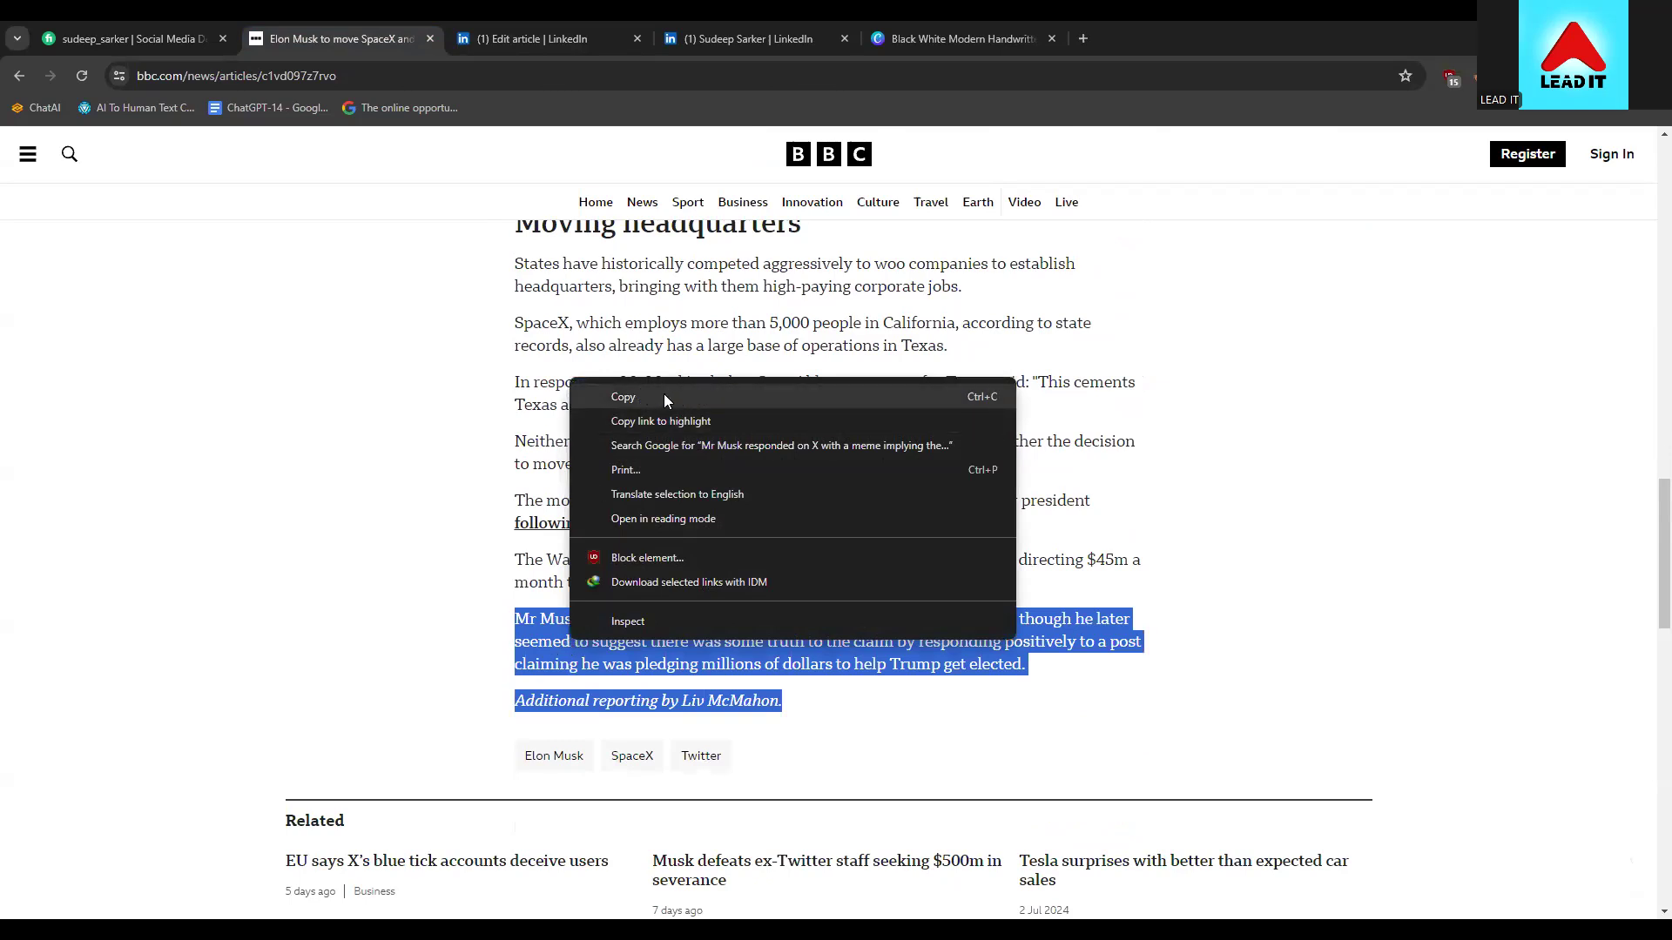
click(623, 397)
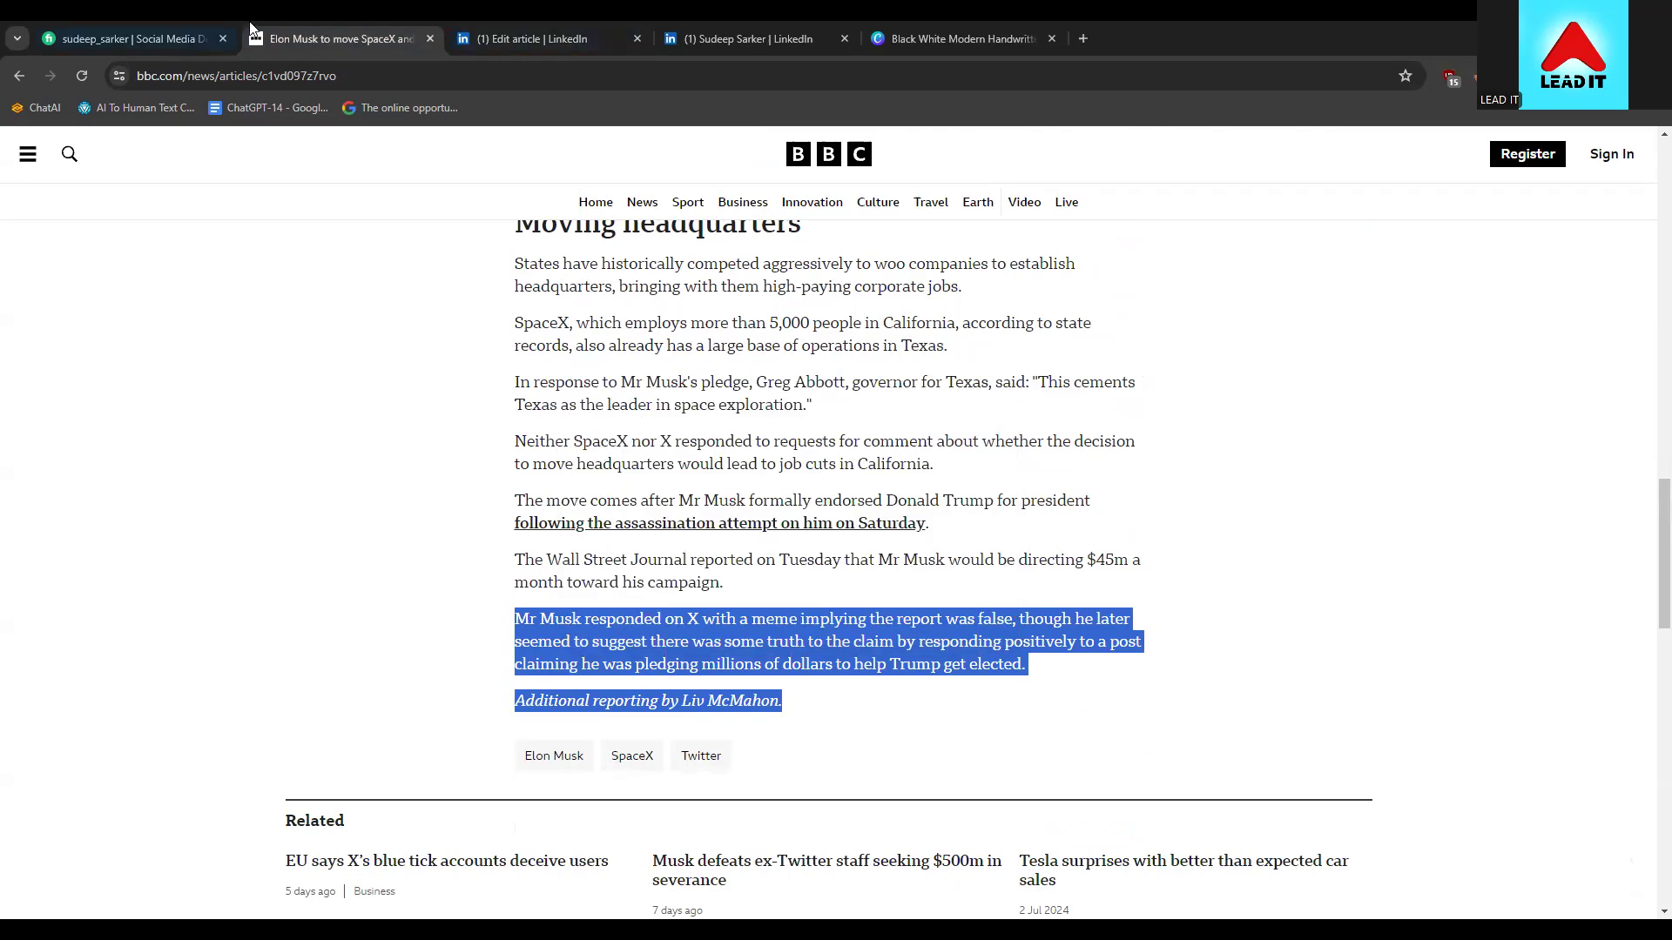
Paste the BBC paragraphs over the LinkedIn draft's last paragraph, restoring the italic credit line
click(448, 31)
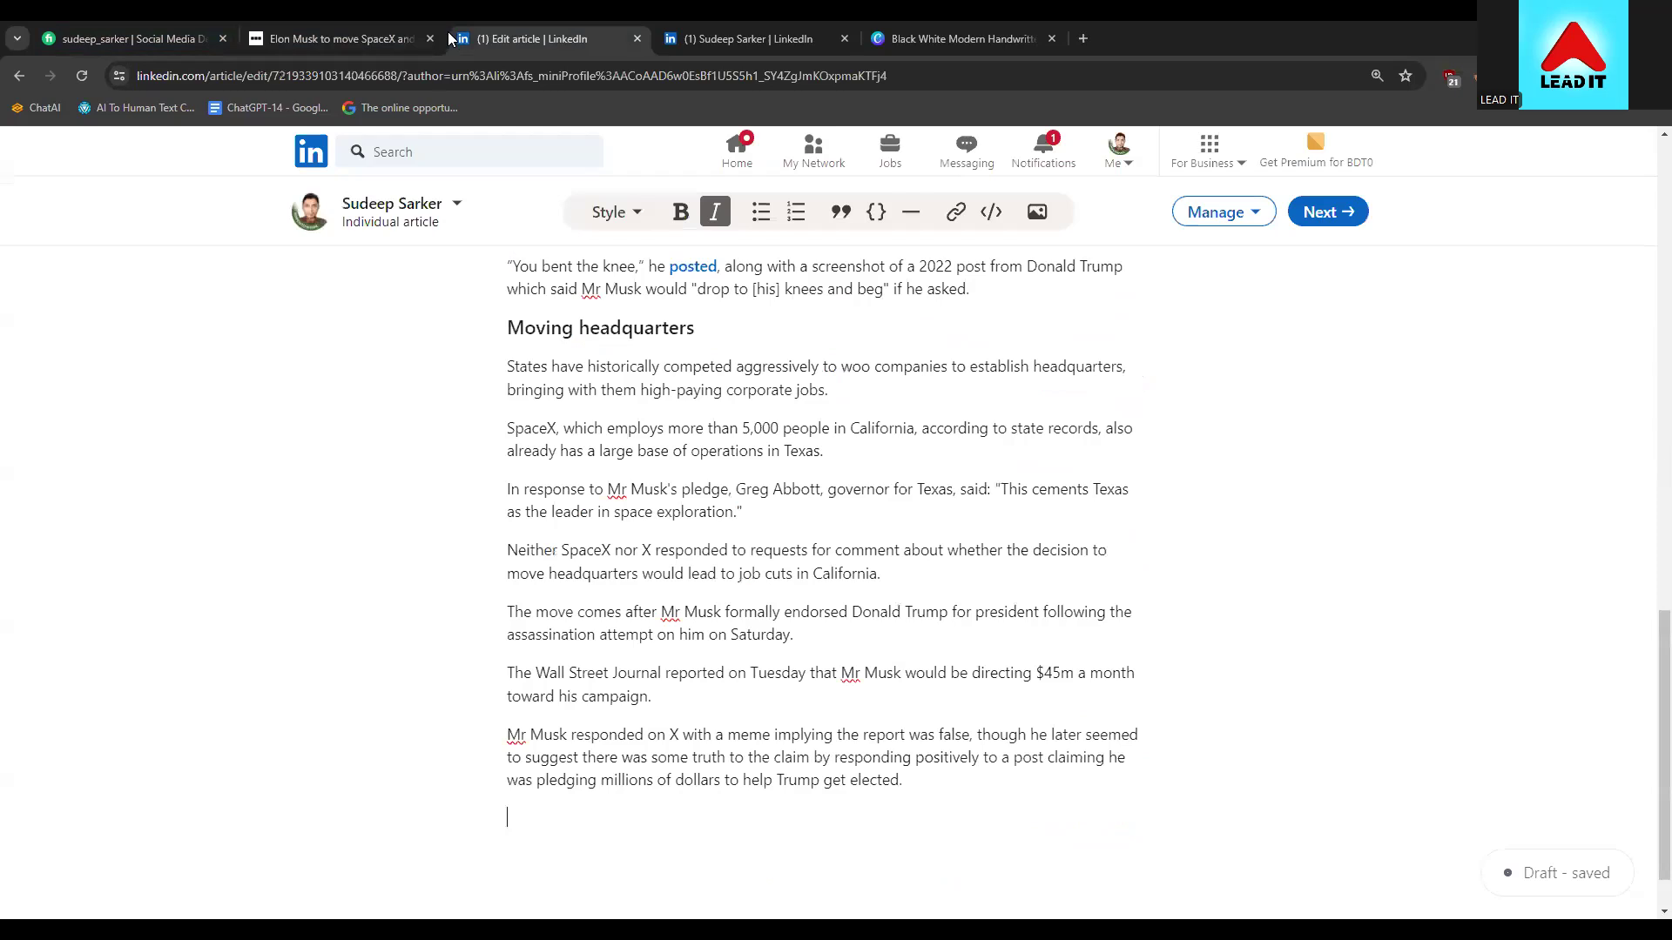
drag(904, 780, 495, 715)
right_click(578, 764)
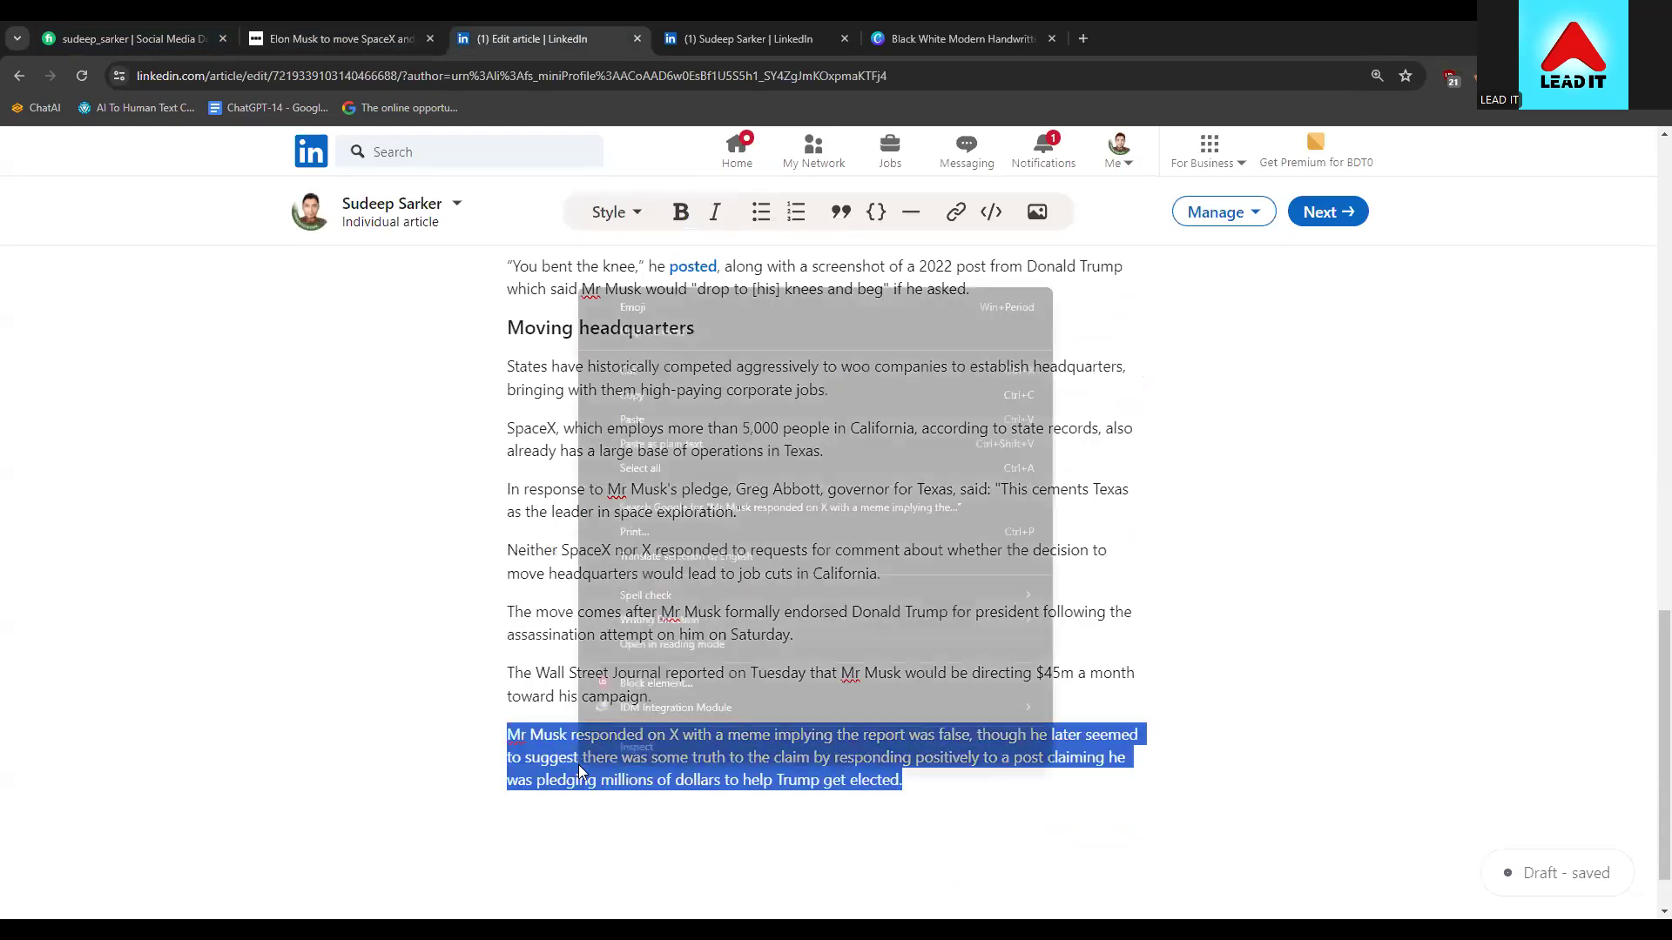
click(650, 425)
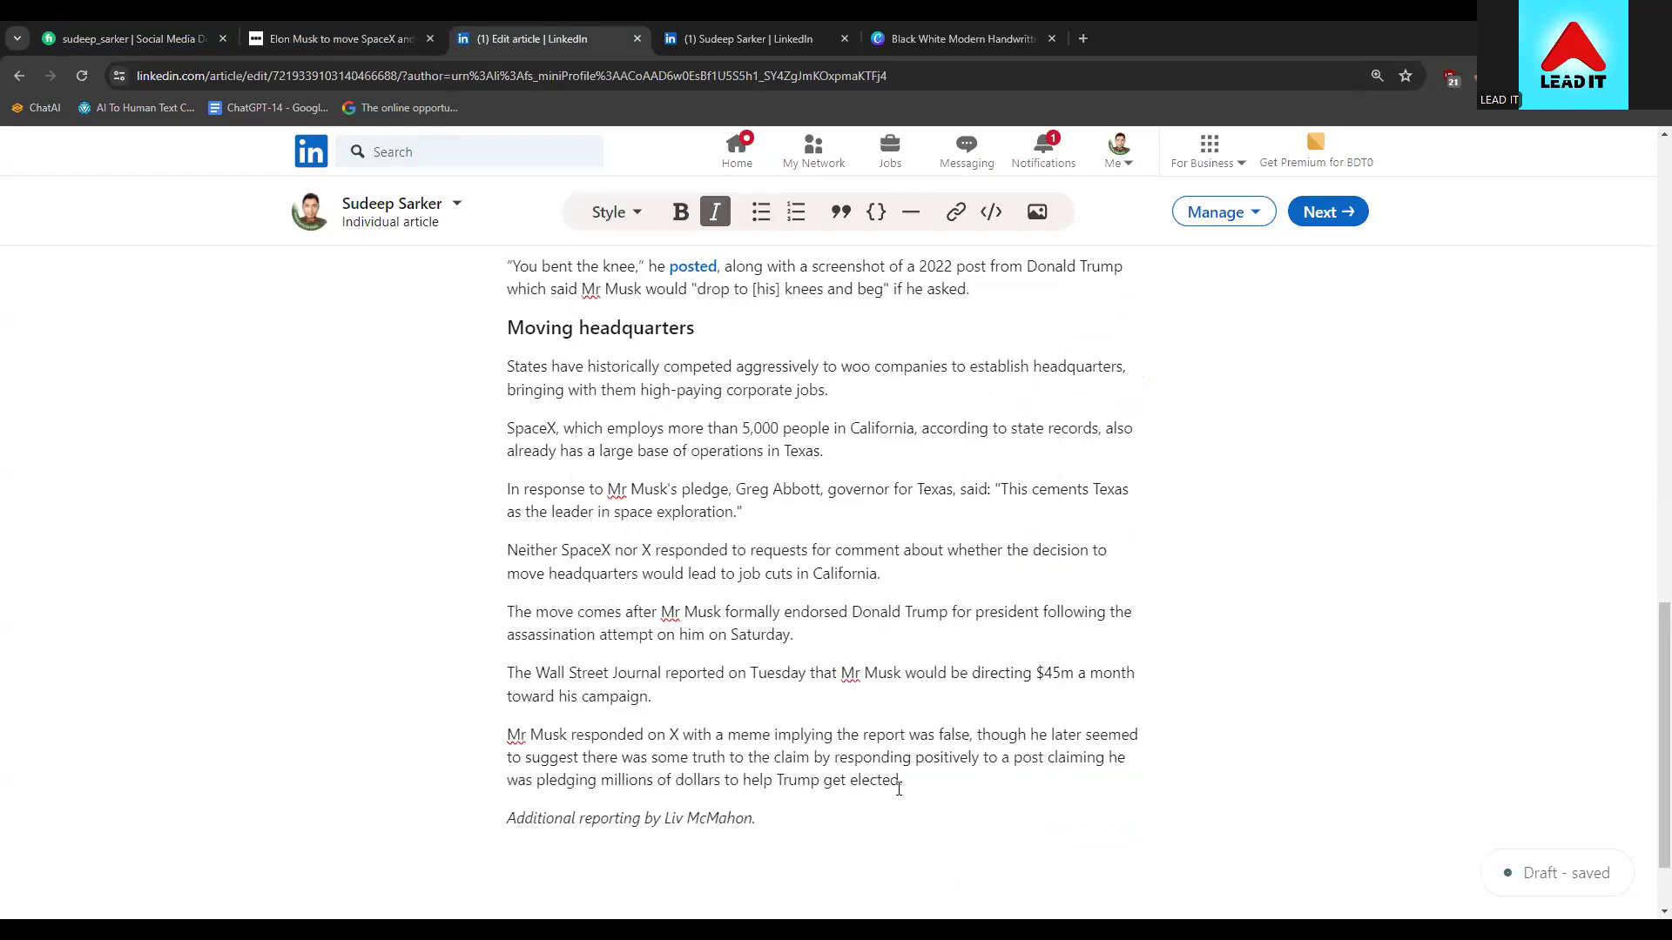
drag(757, 819, 507, 819)
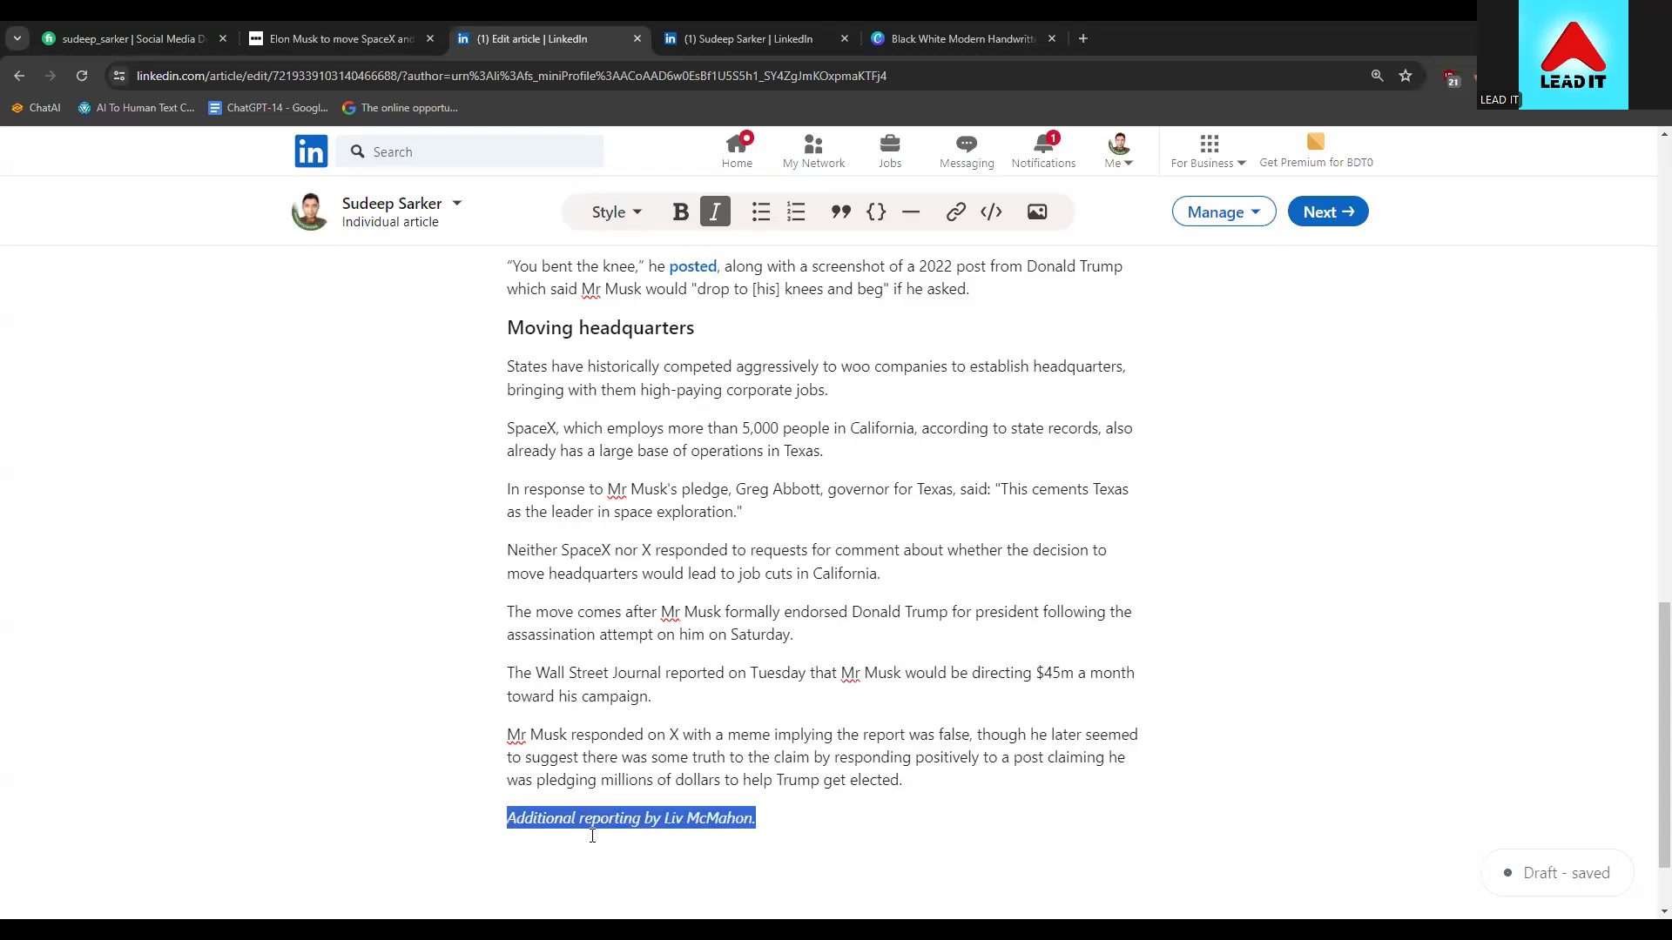
Change the closing italic line to 'source:' and copy the BBC article's web address
text(source)
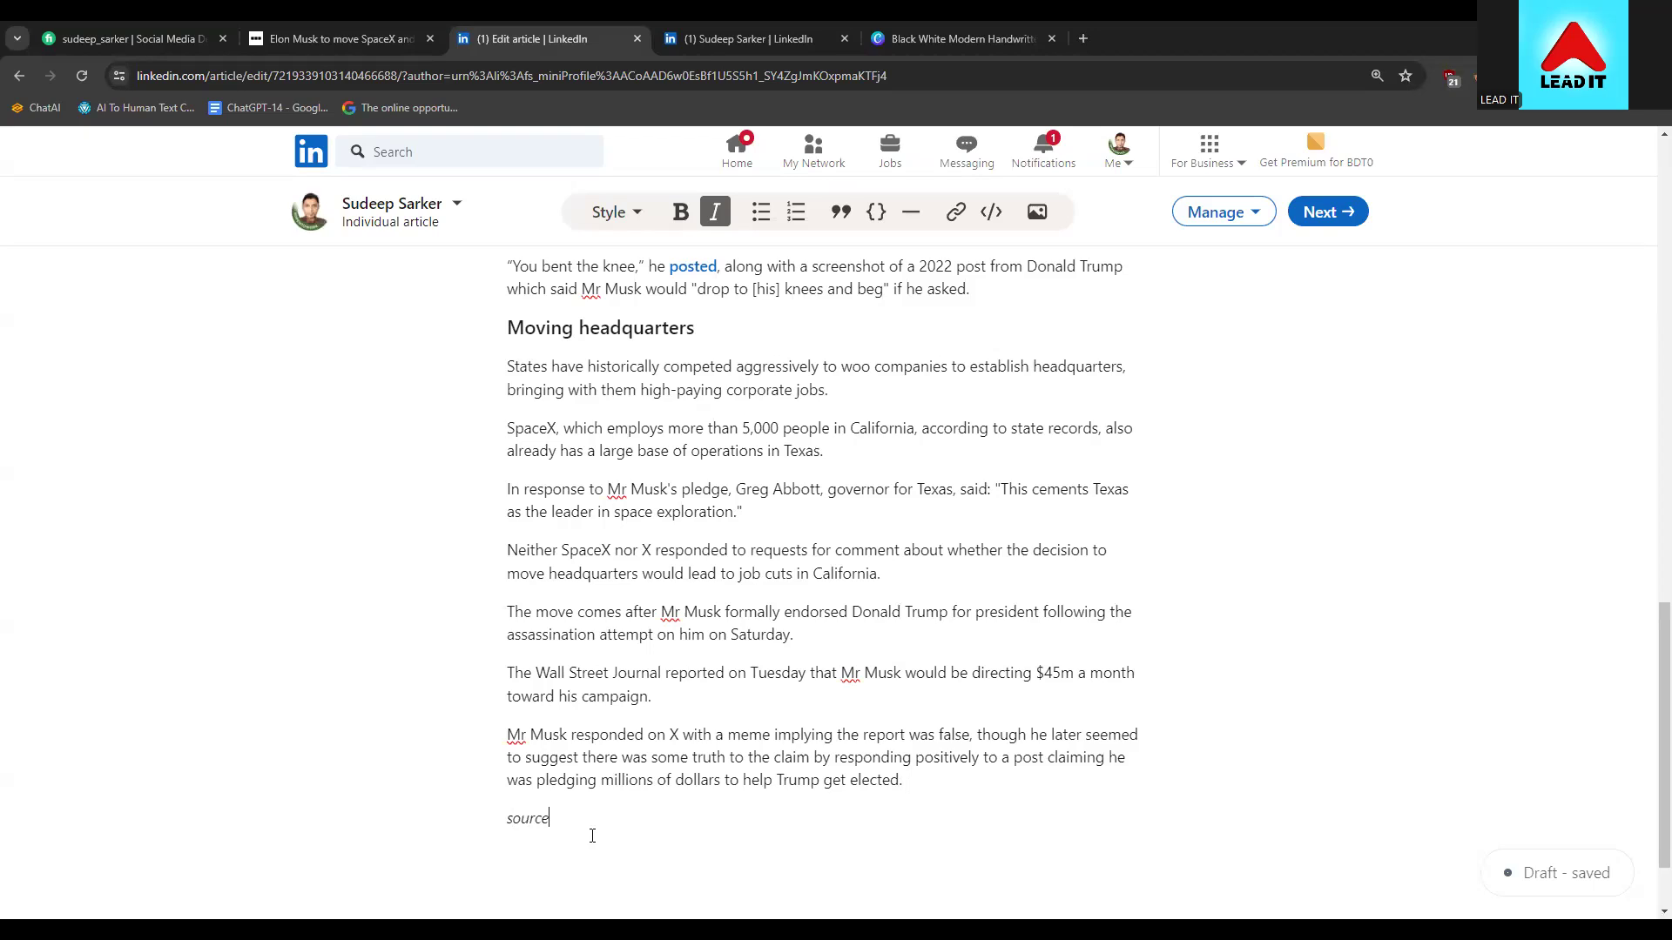
text(:)
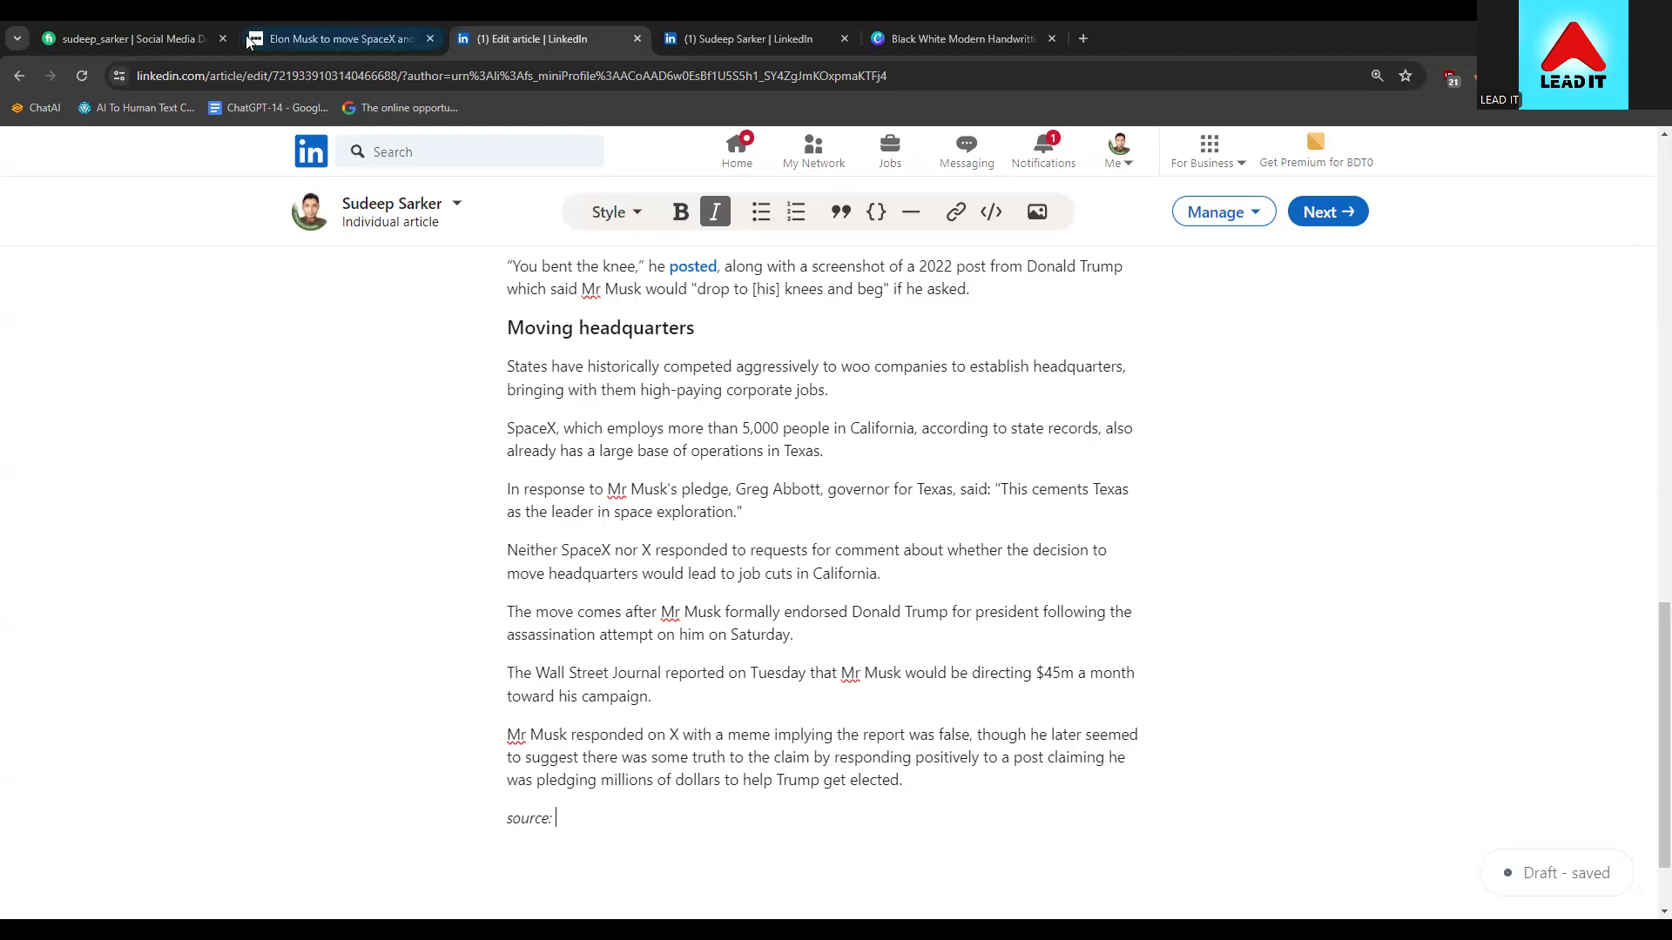
click(295, 36)
click(347, 71)
click(396, 76)
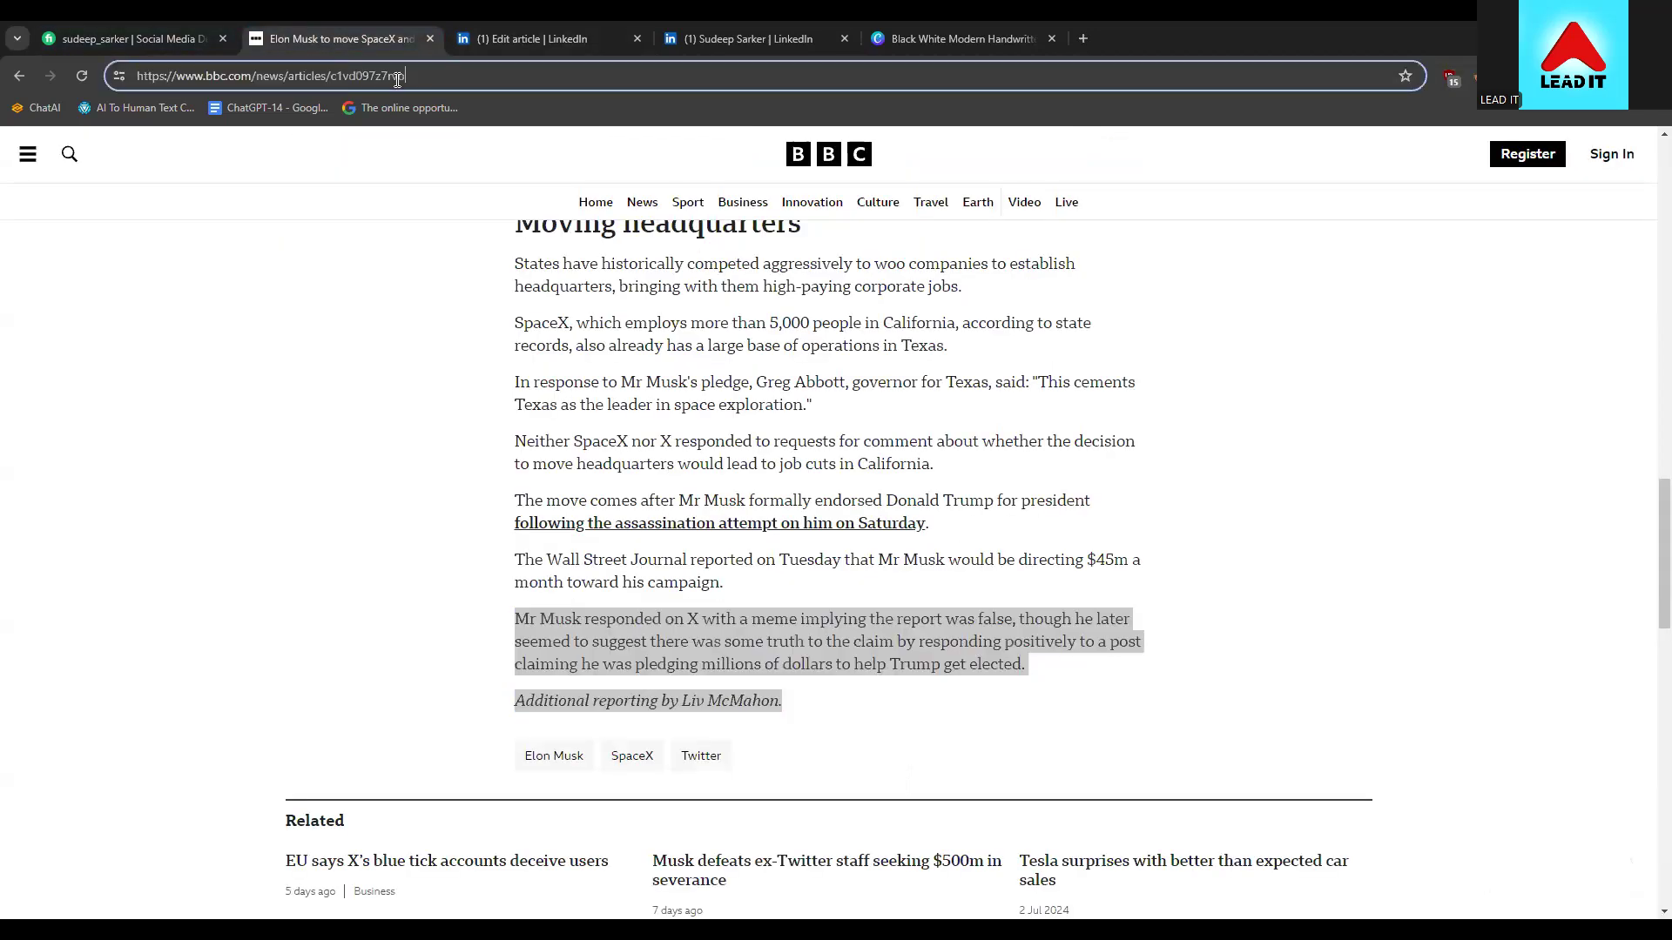
drag(416, 75, 112, 66)
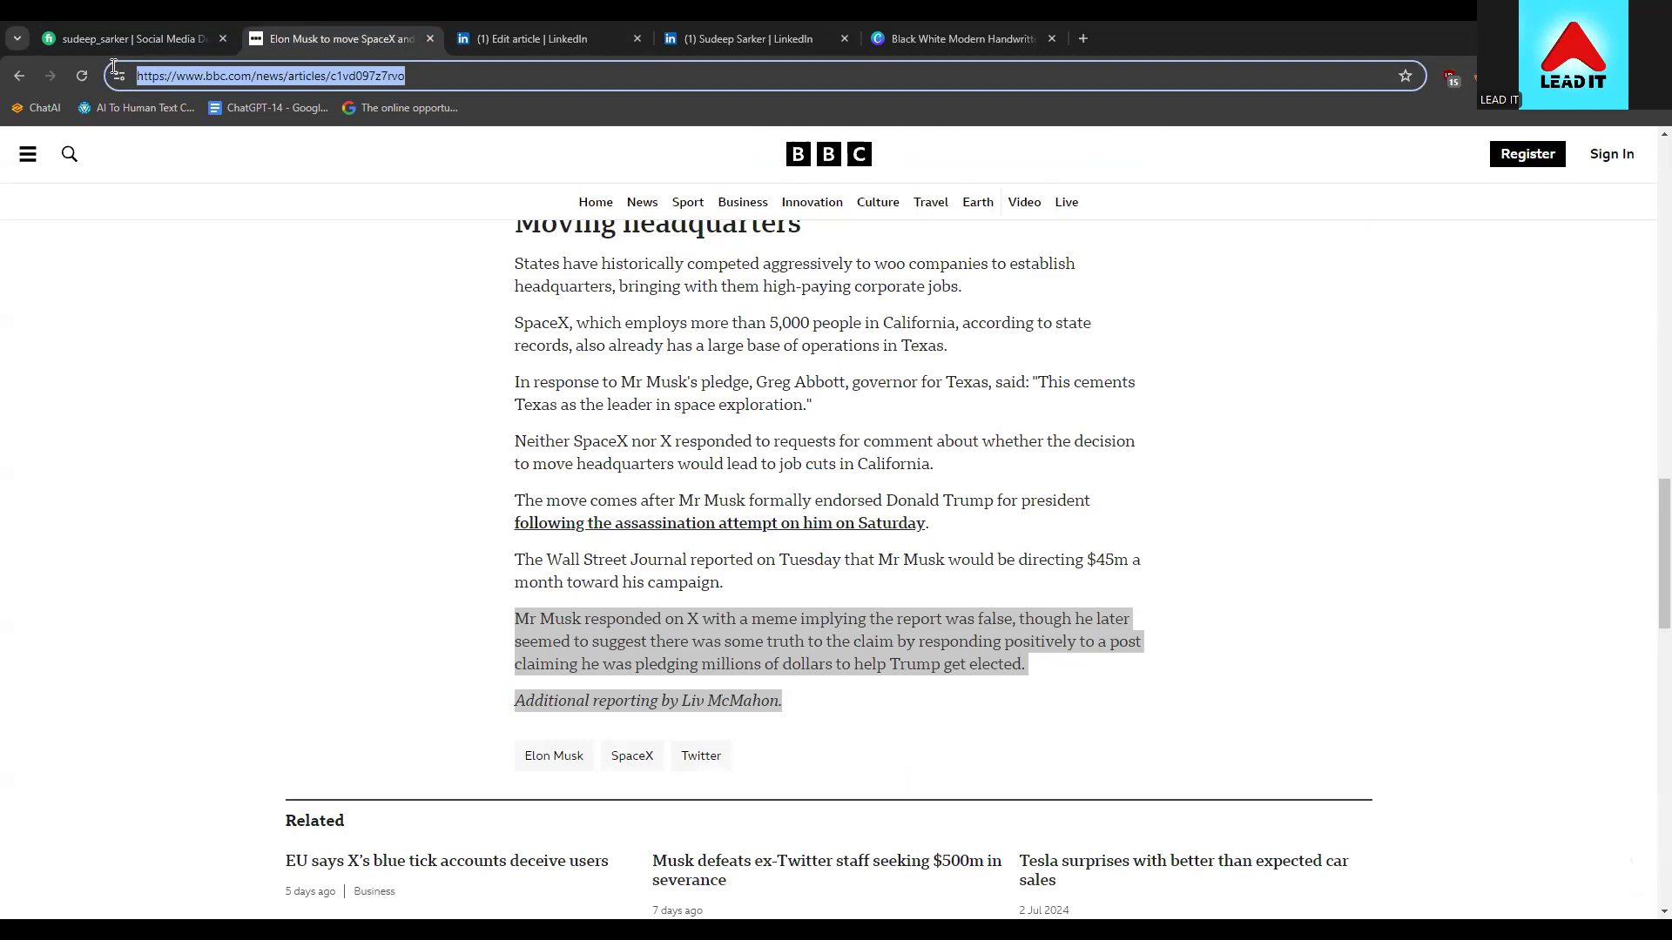
click(436, 347)
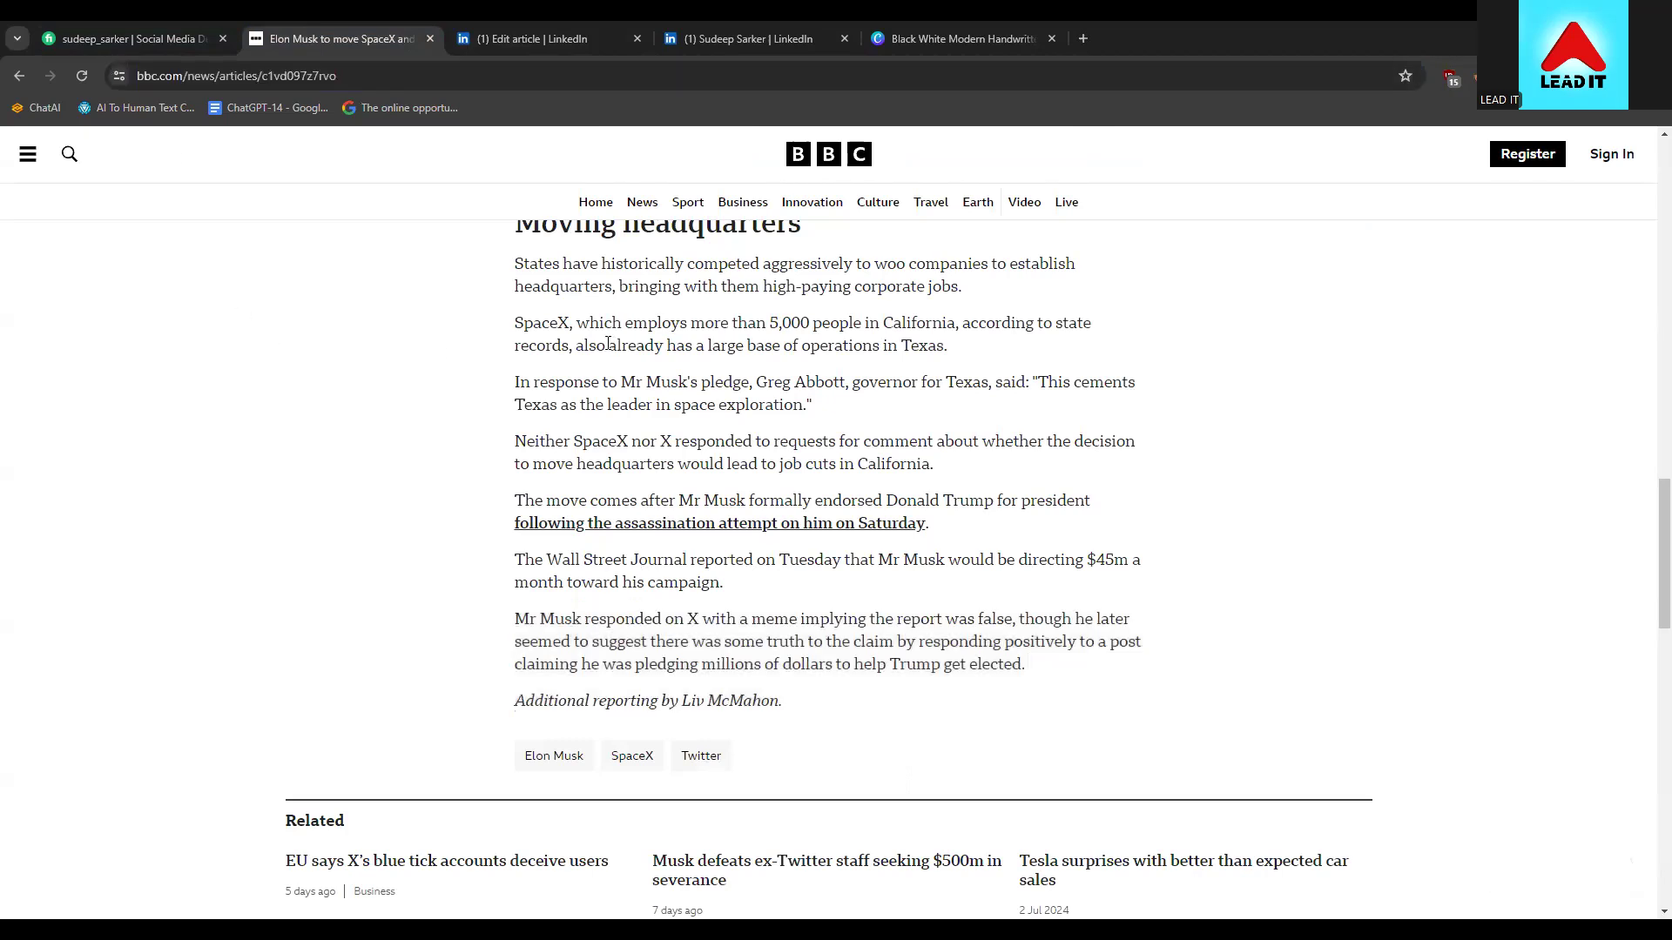
click(369, 78)
click(383, 77)
drag(416, 76, 100, 82)
right_click(179, 64)
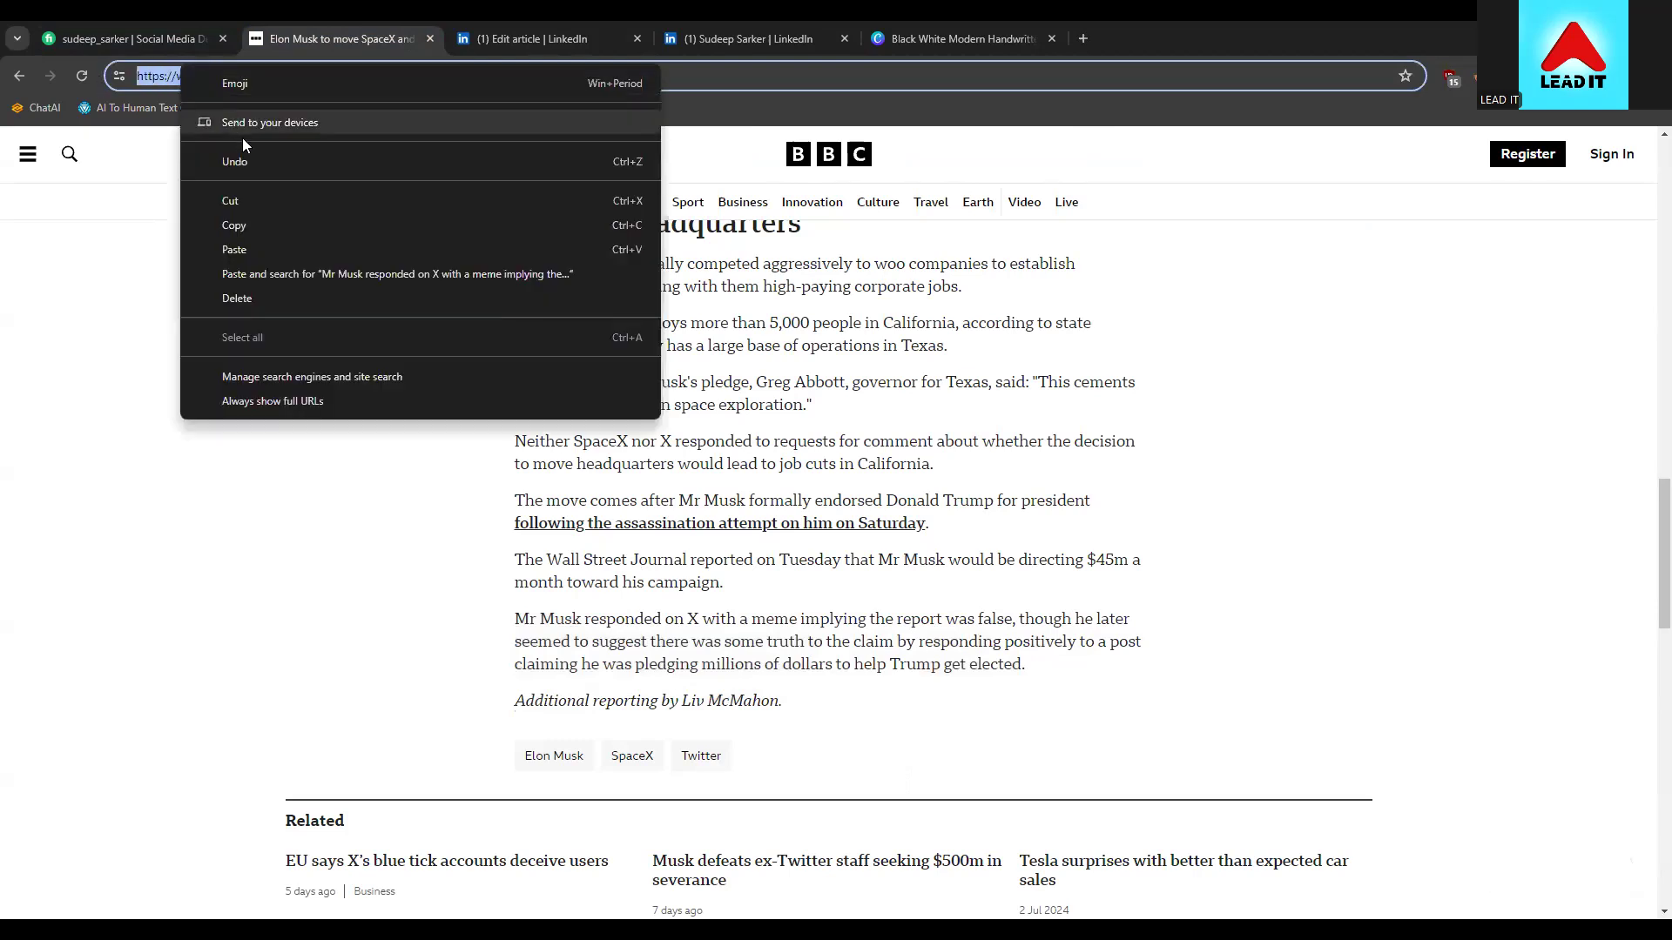
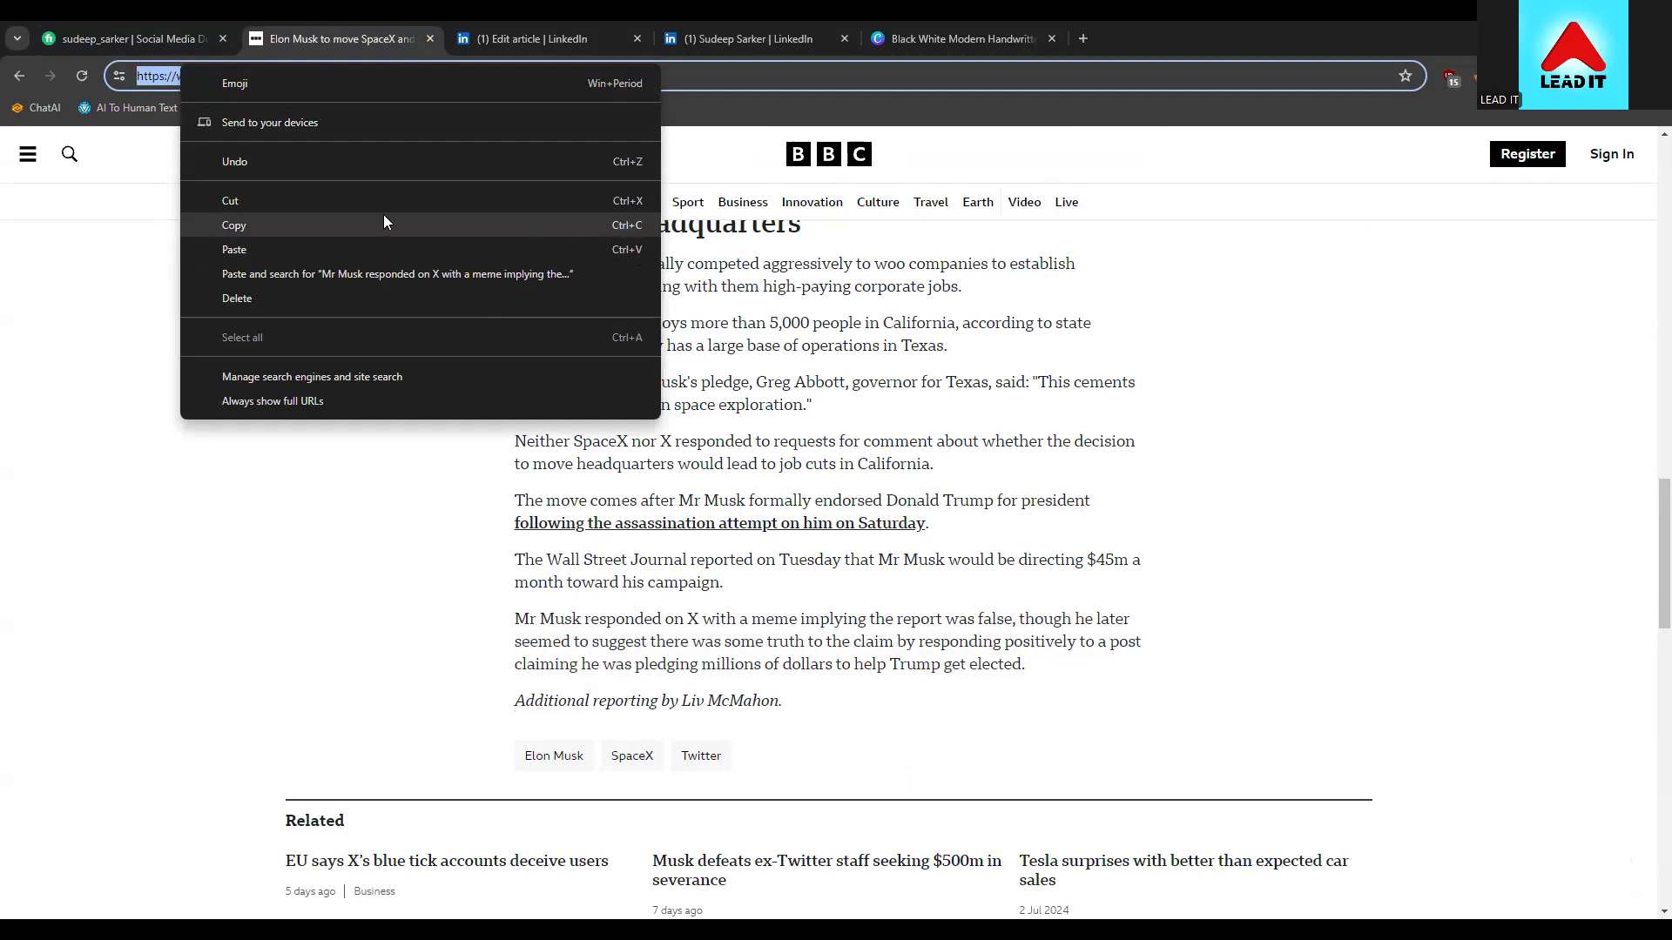
click(237, 228)
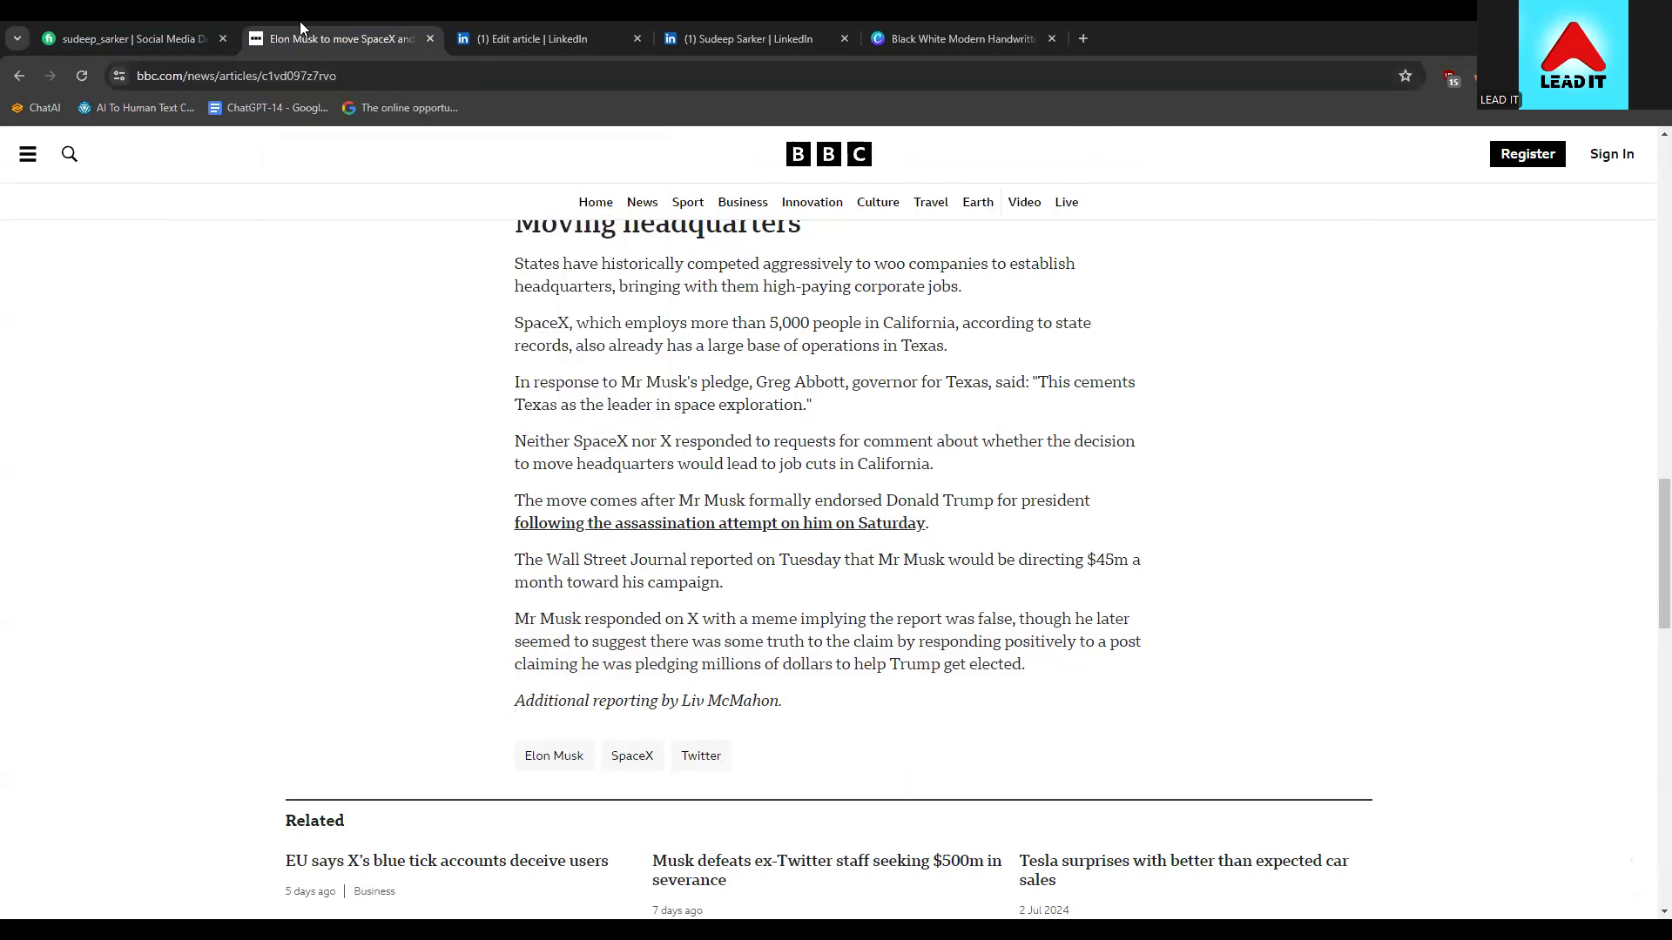
click(449, 32)
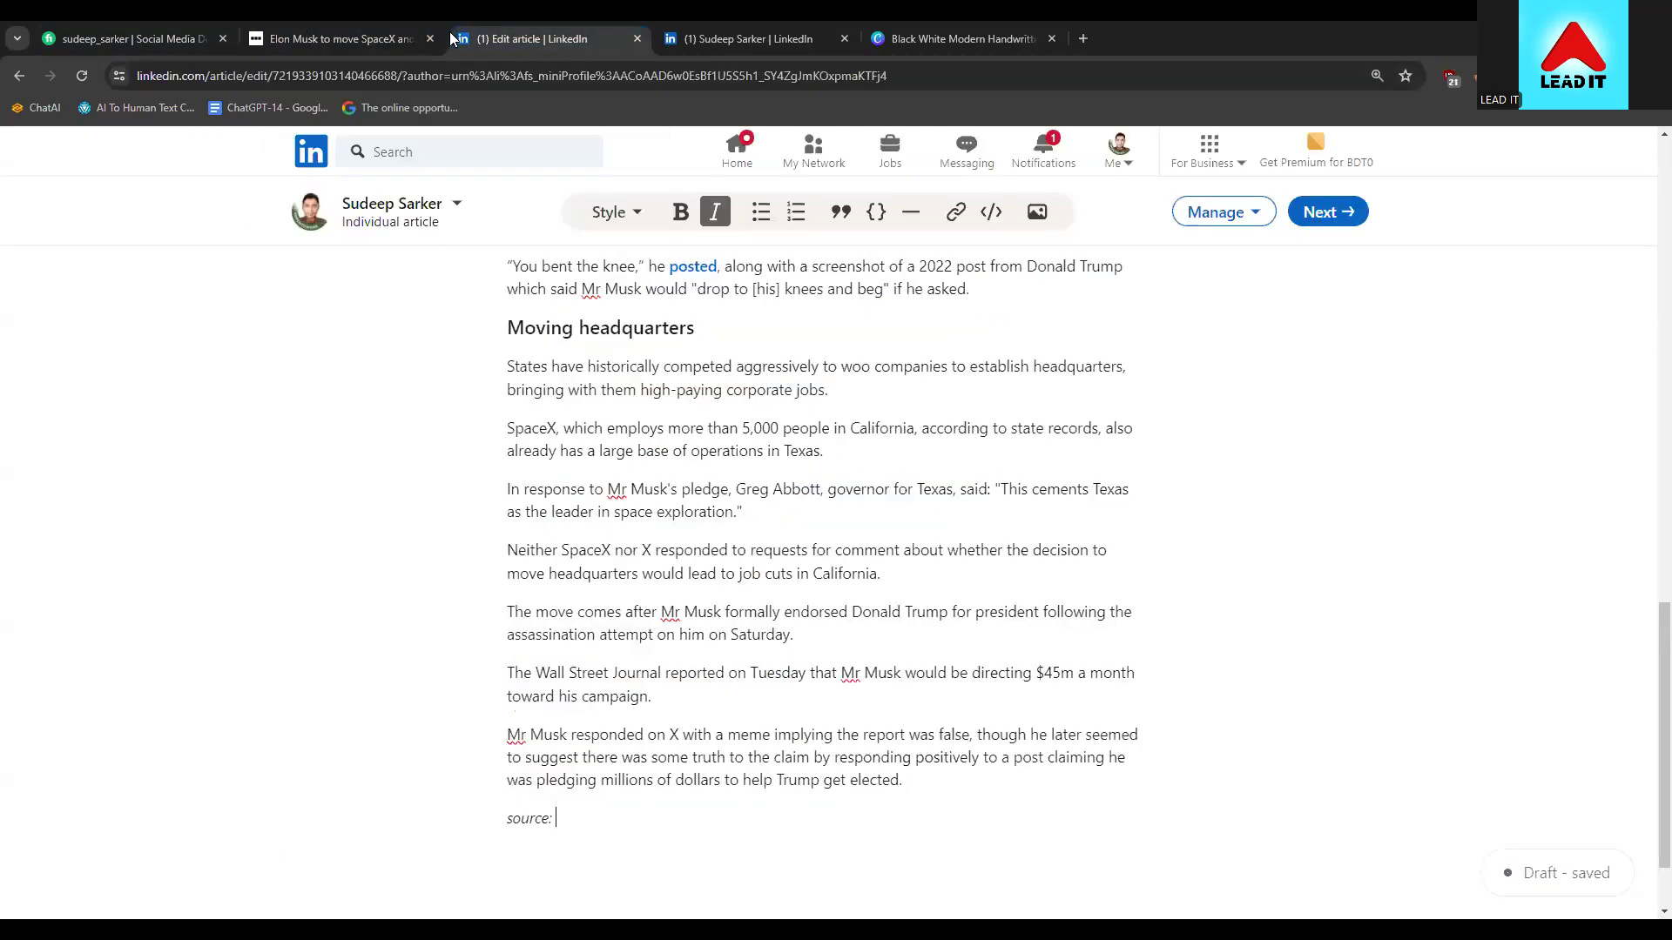
right_click(611, 812)
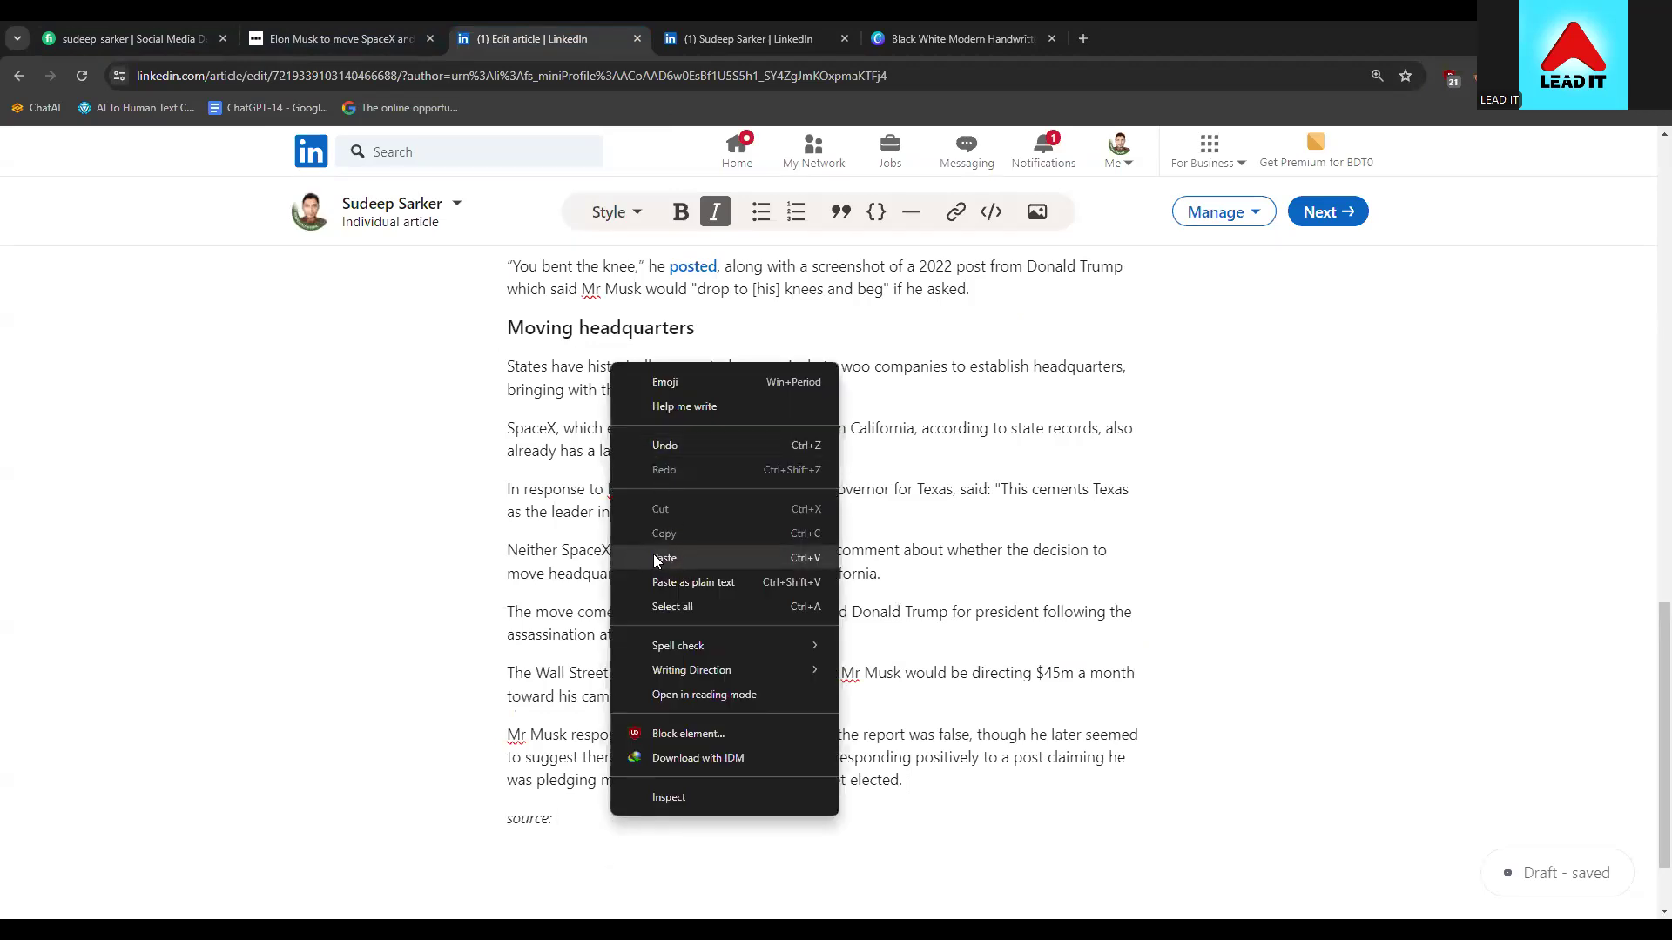
click(815, 551)
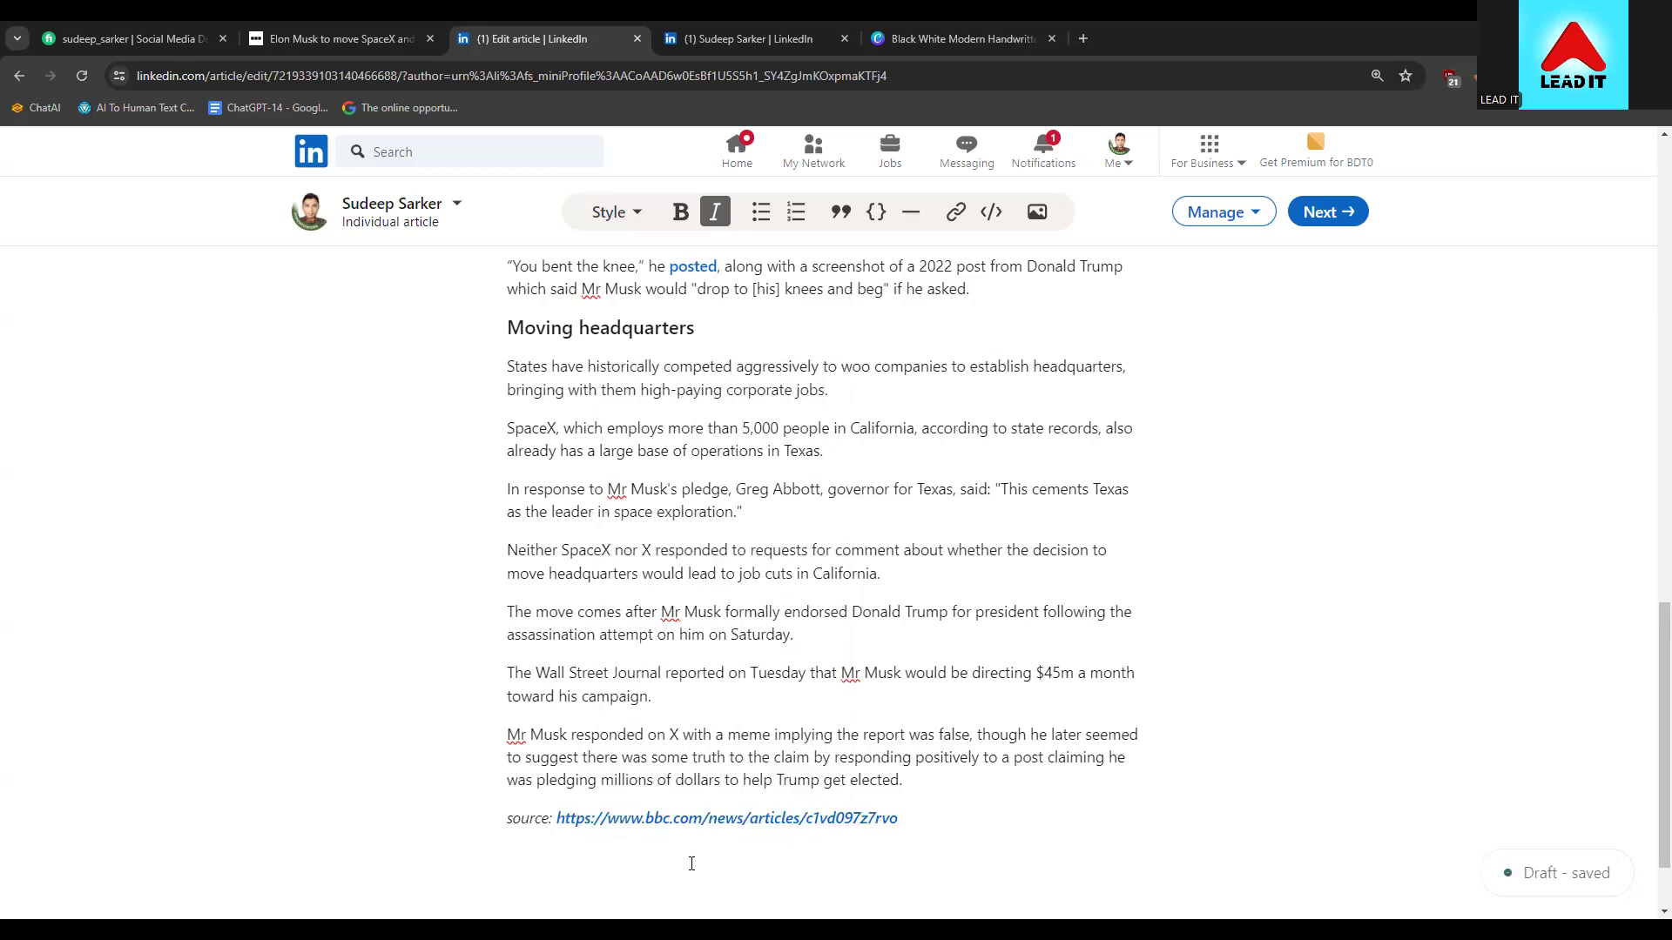
drag(555, 823, 911, 799)
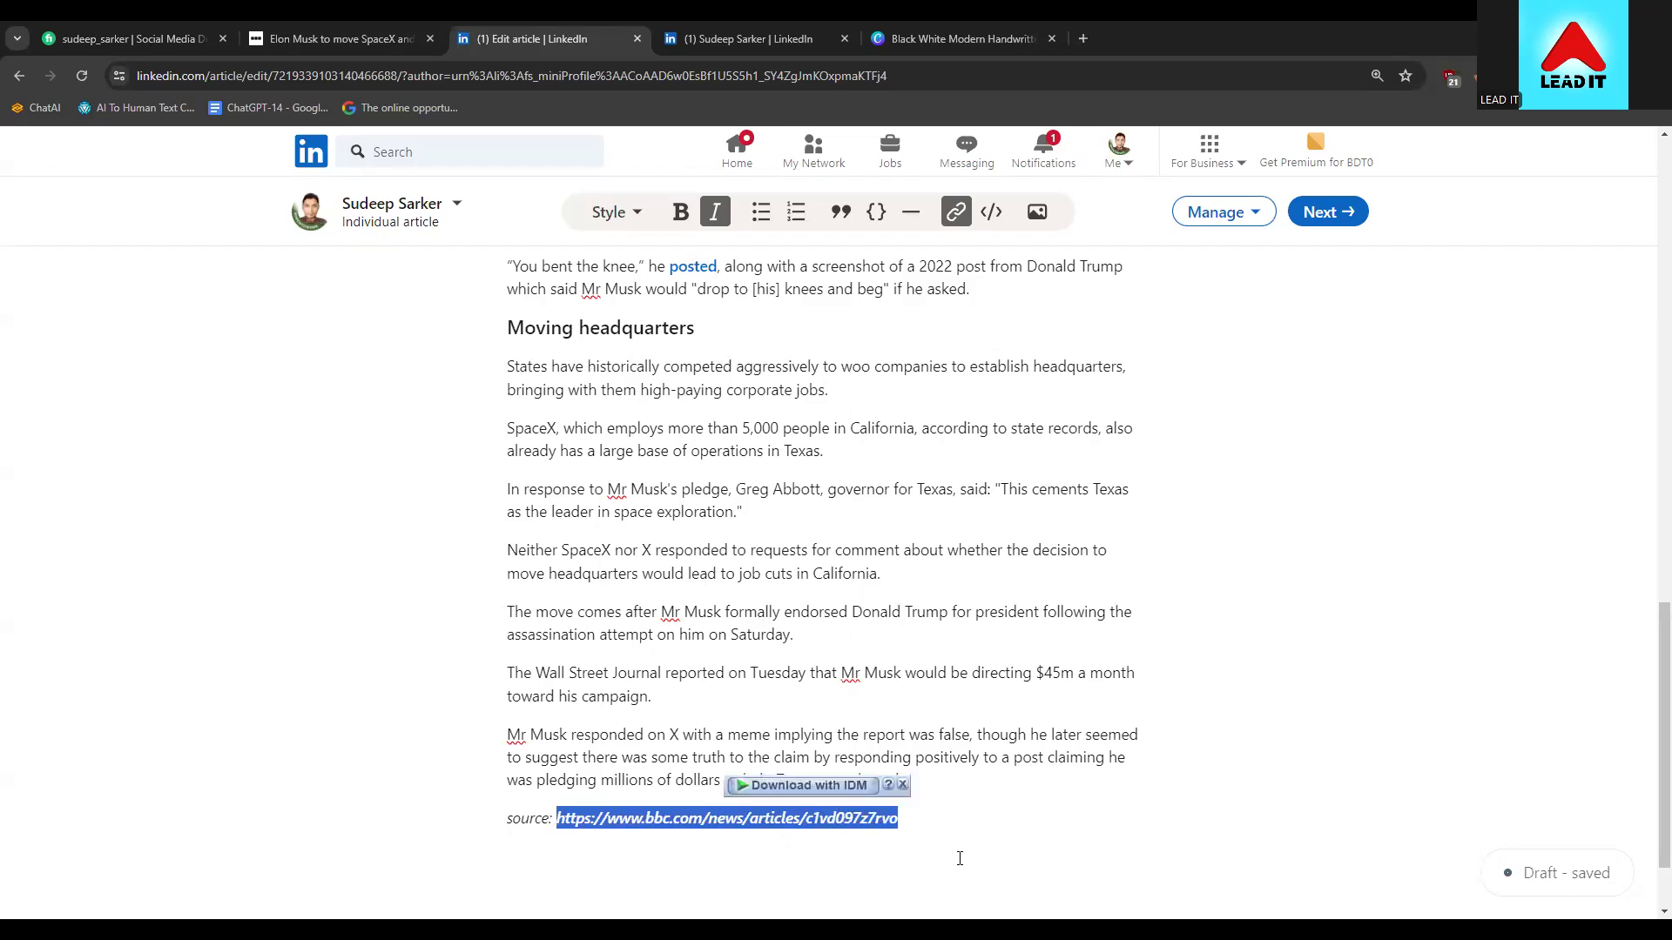
right_click(729, 821)
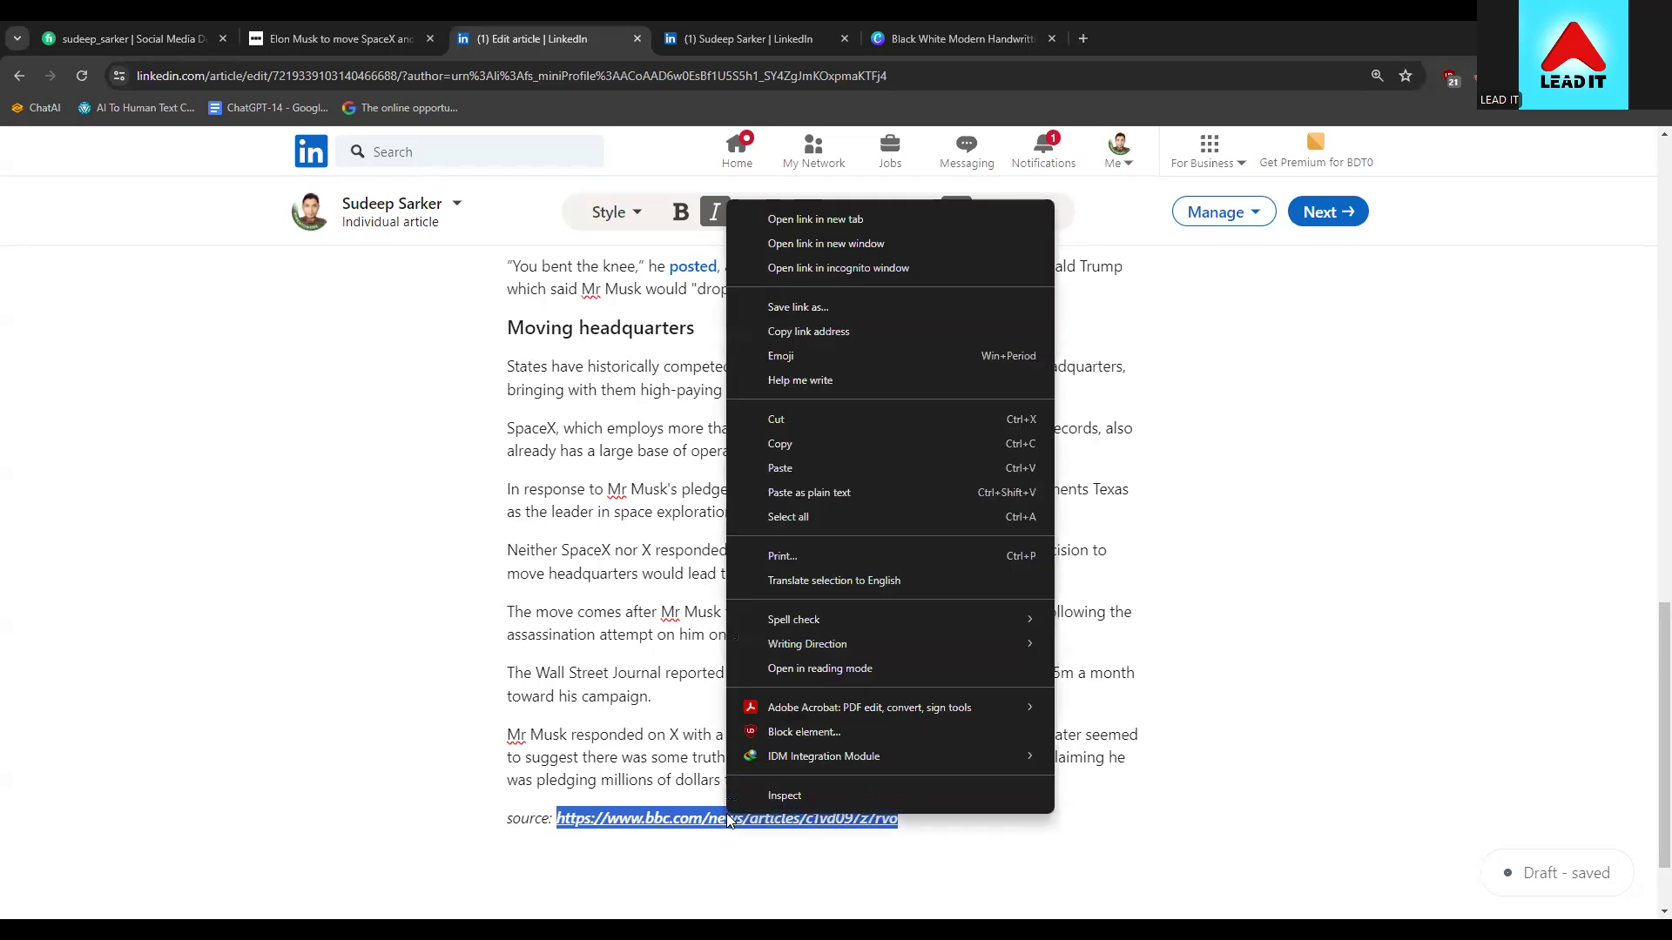
Cut the pasted URL and replace it with the plain text 'BBC' after 'source:'
click(783, 419)
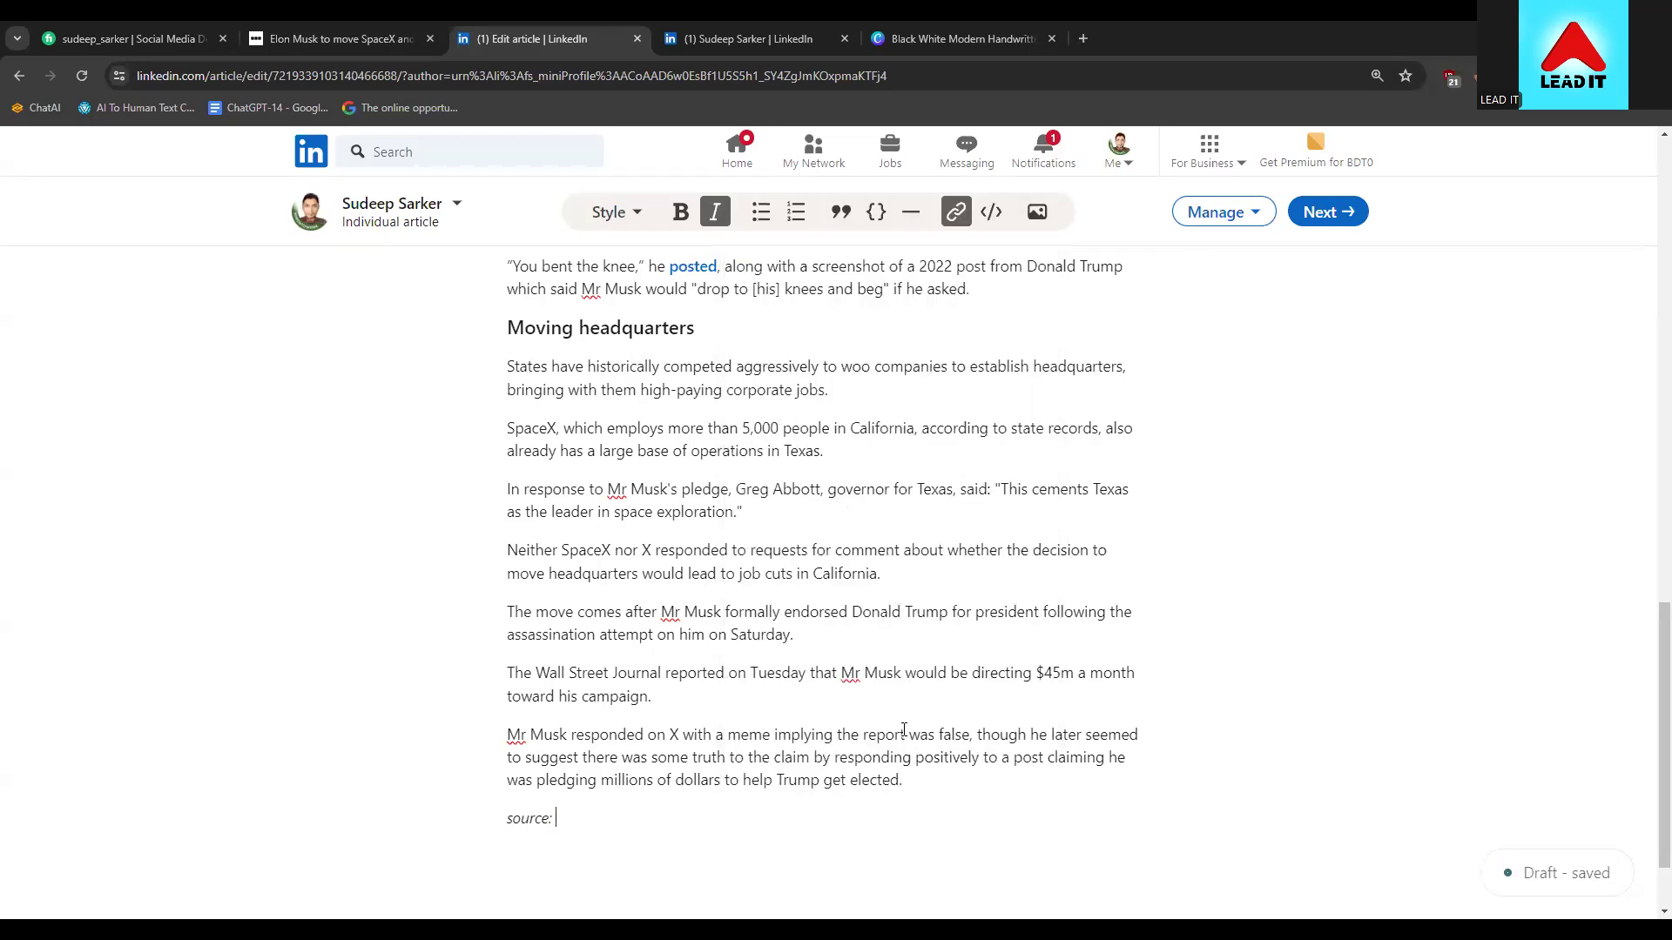
text(BBC NEWS)
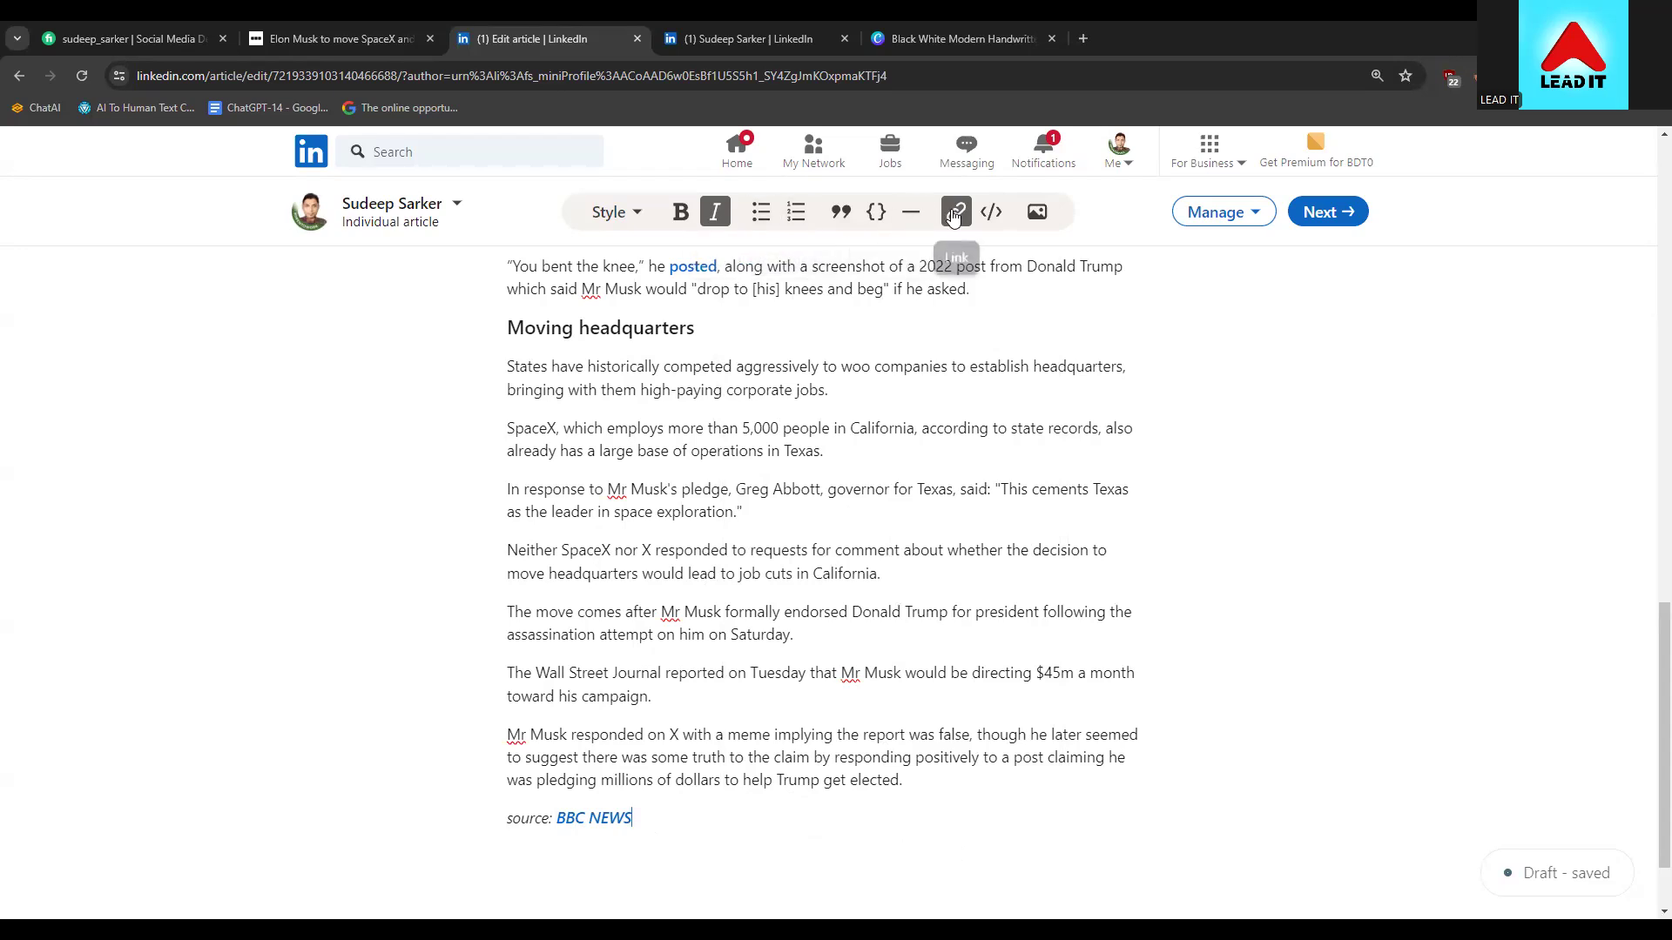
click(632, 222)
click(632, 222)
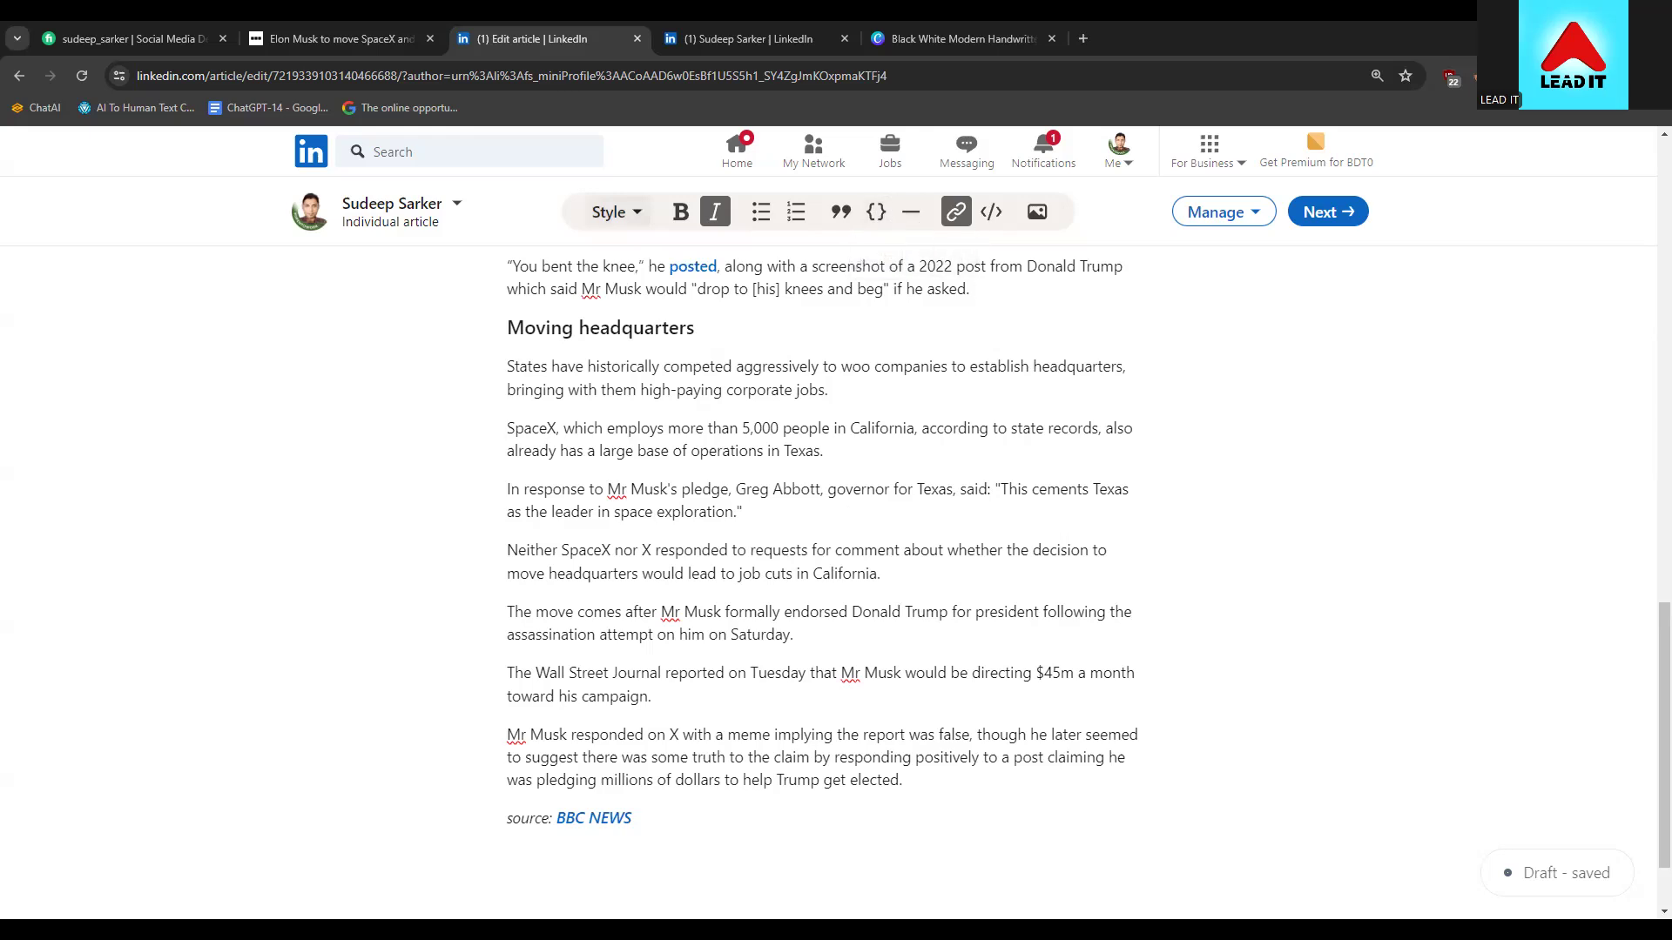
drag(662, 813, 557, 818)
click(642, 810)
key(BackSpace)
key(BackSpace)
key(BackSpace)
key(BackSpace)
key(BackSpace)
key(BackSpace)
key(BackSpace)
key(BackSpace)
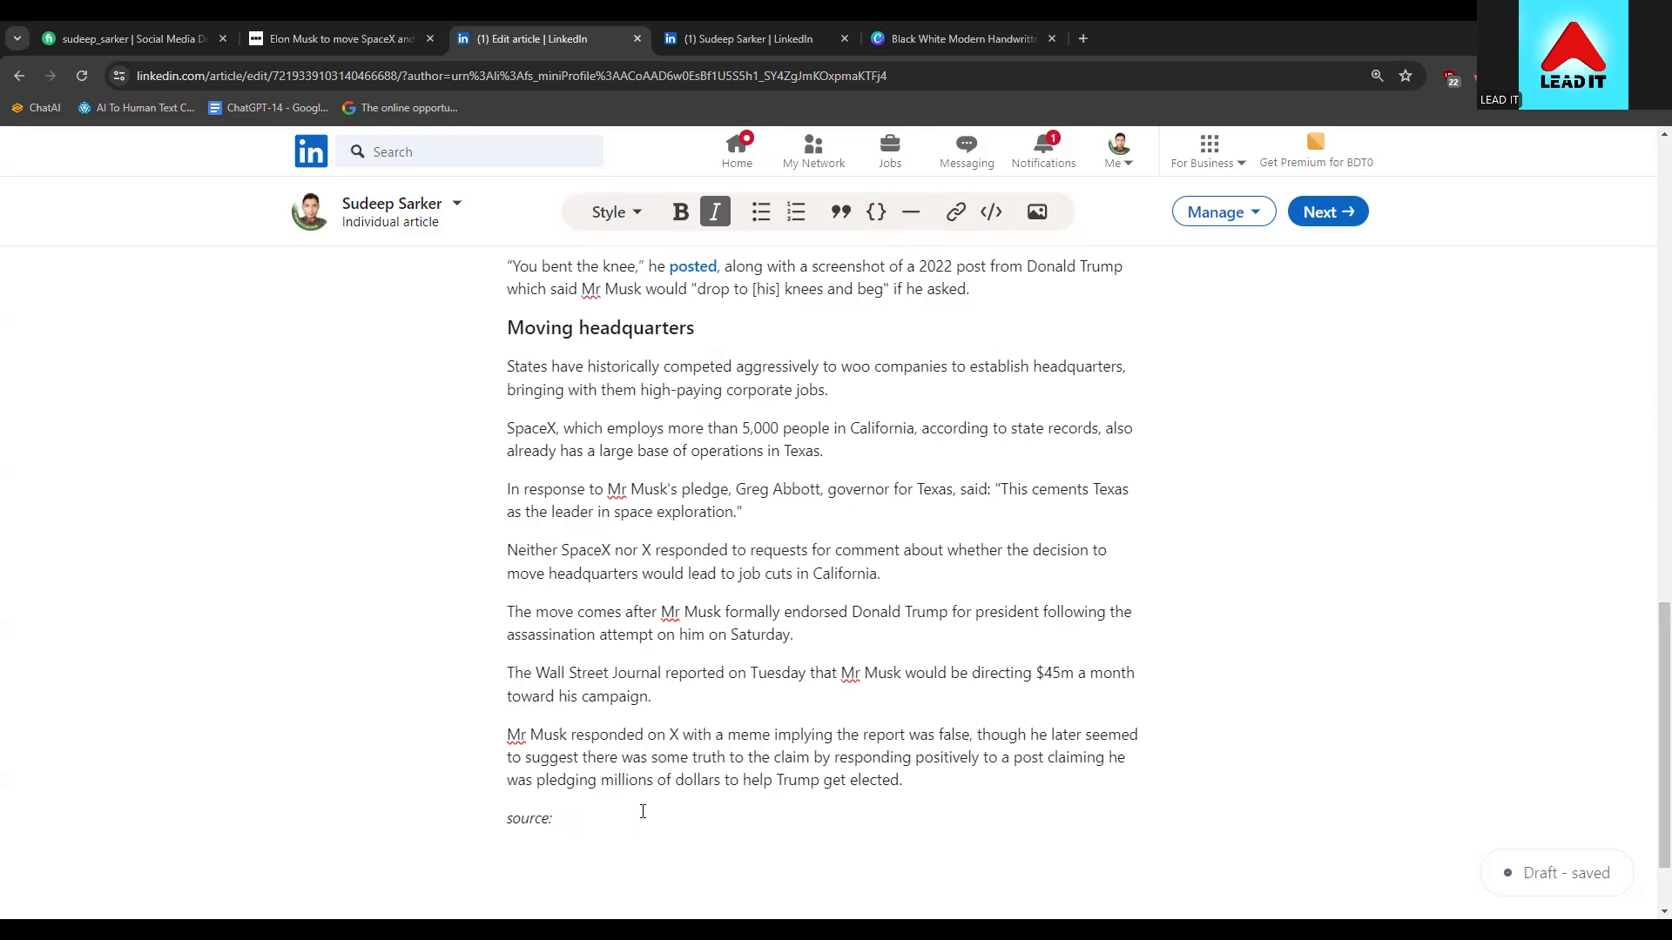
text(BBCS)
key(BackSpace)
Link the word 'BBC' to the BBC article's address
double_click(562, 818)
right_click(562, 819)
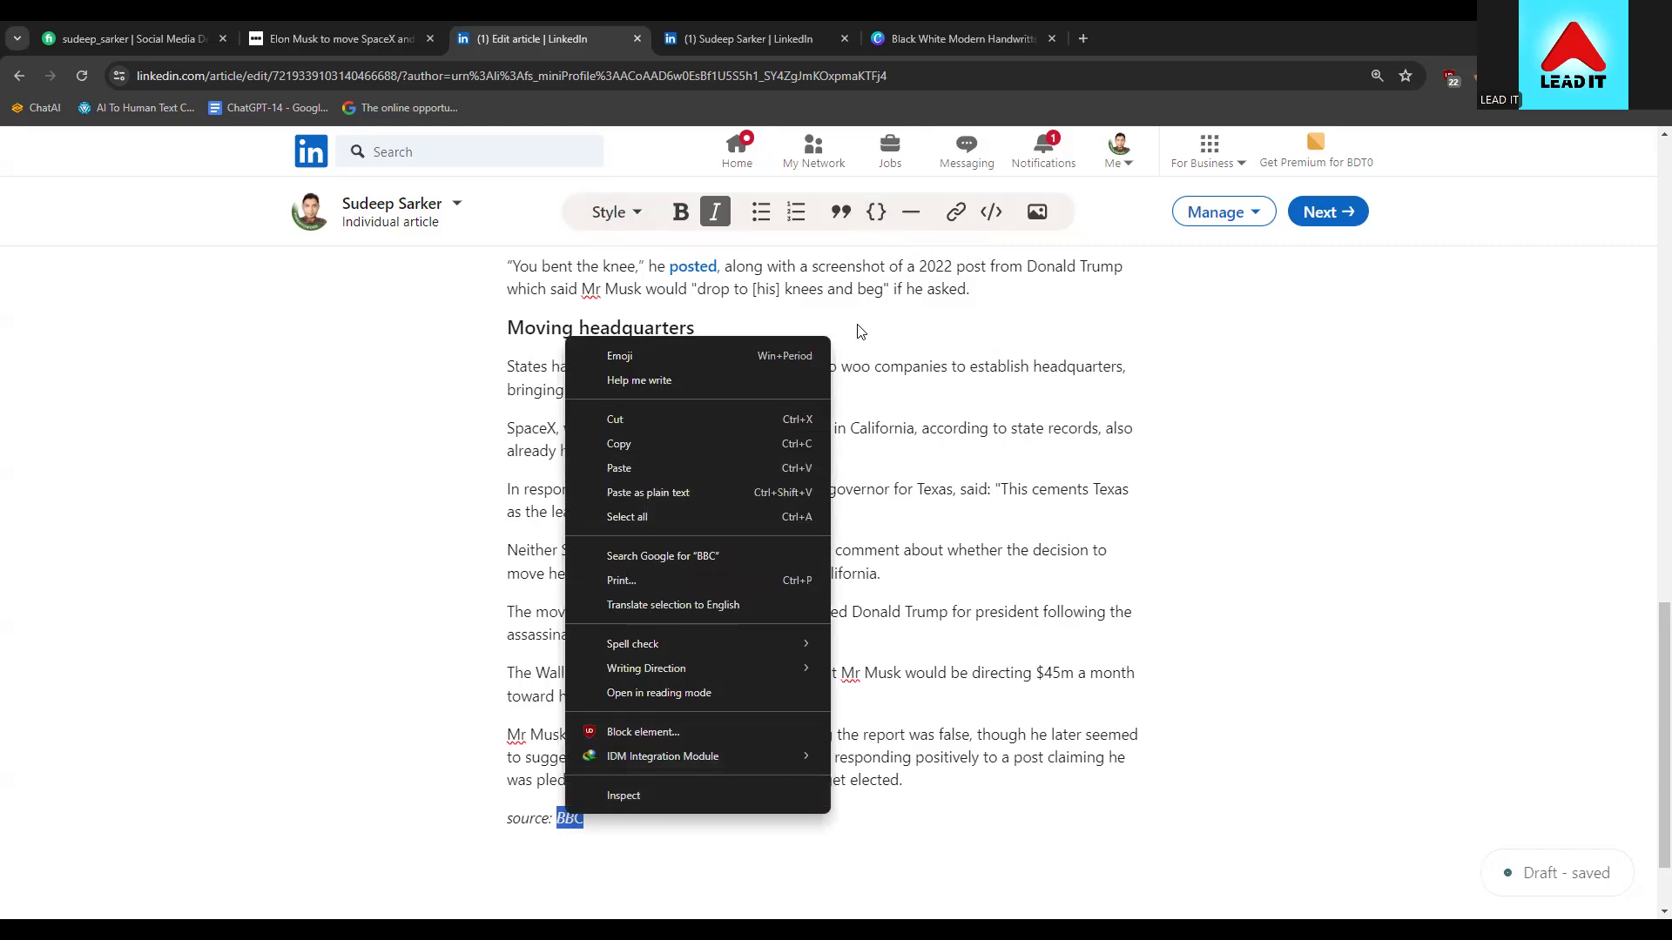
click(928, 365)
drag(627, 812, 560, 818)
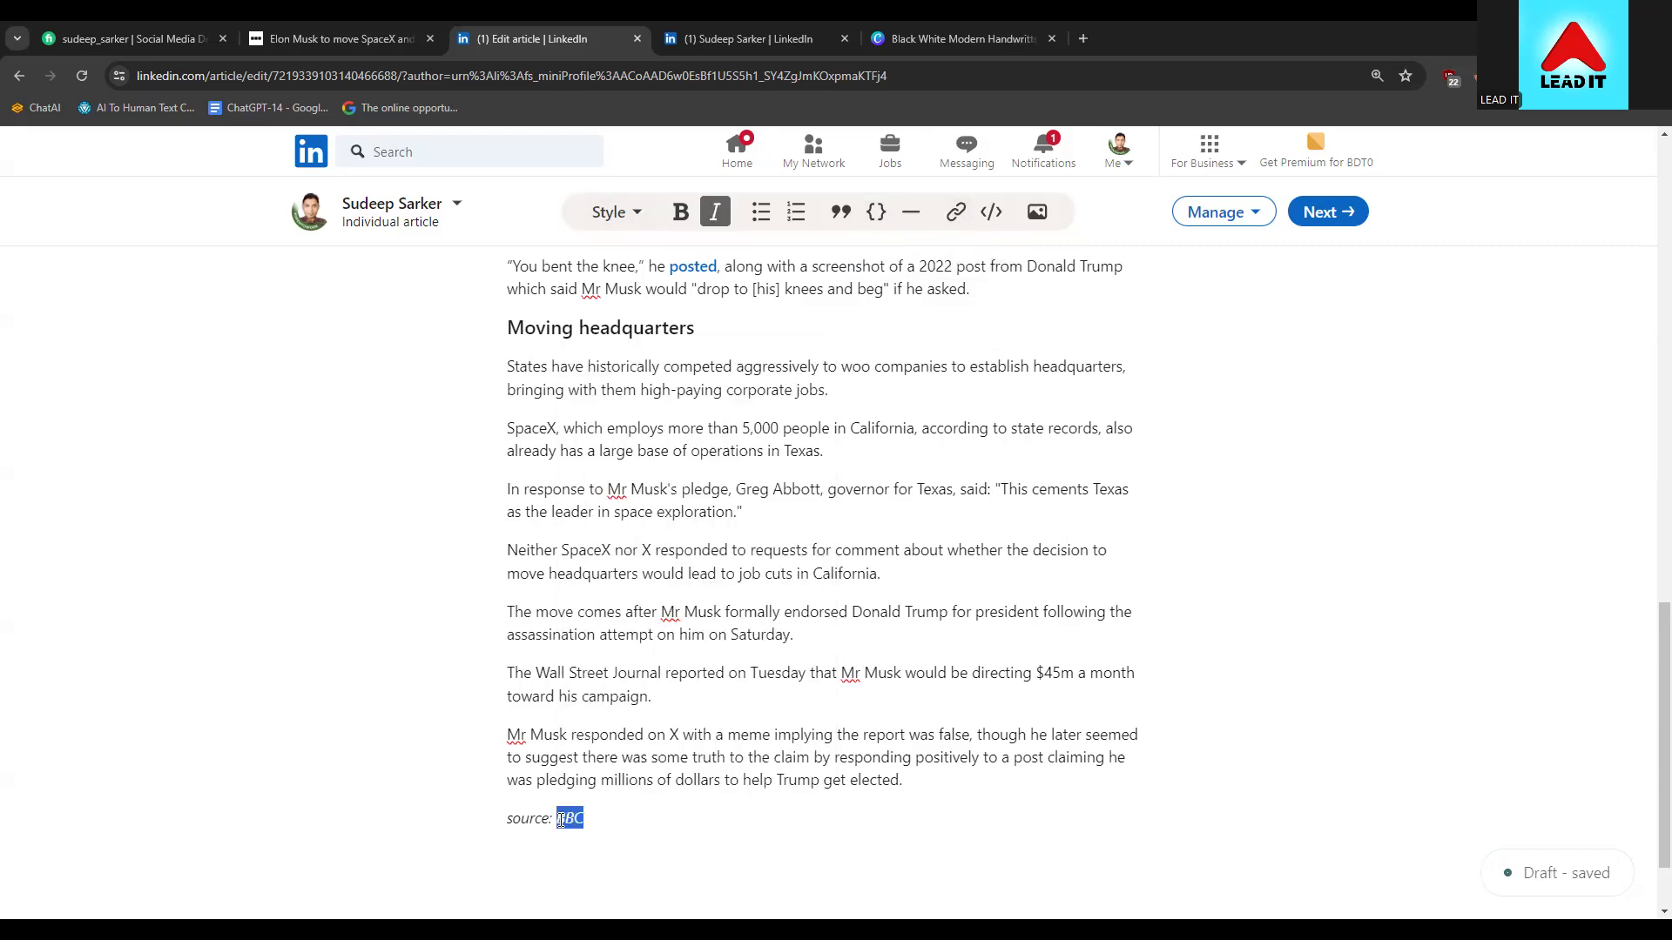
click(956, 212)
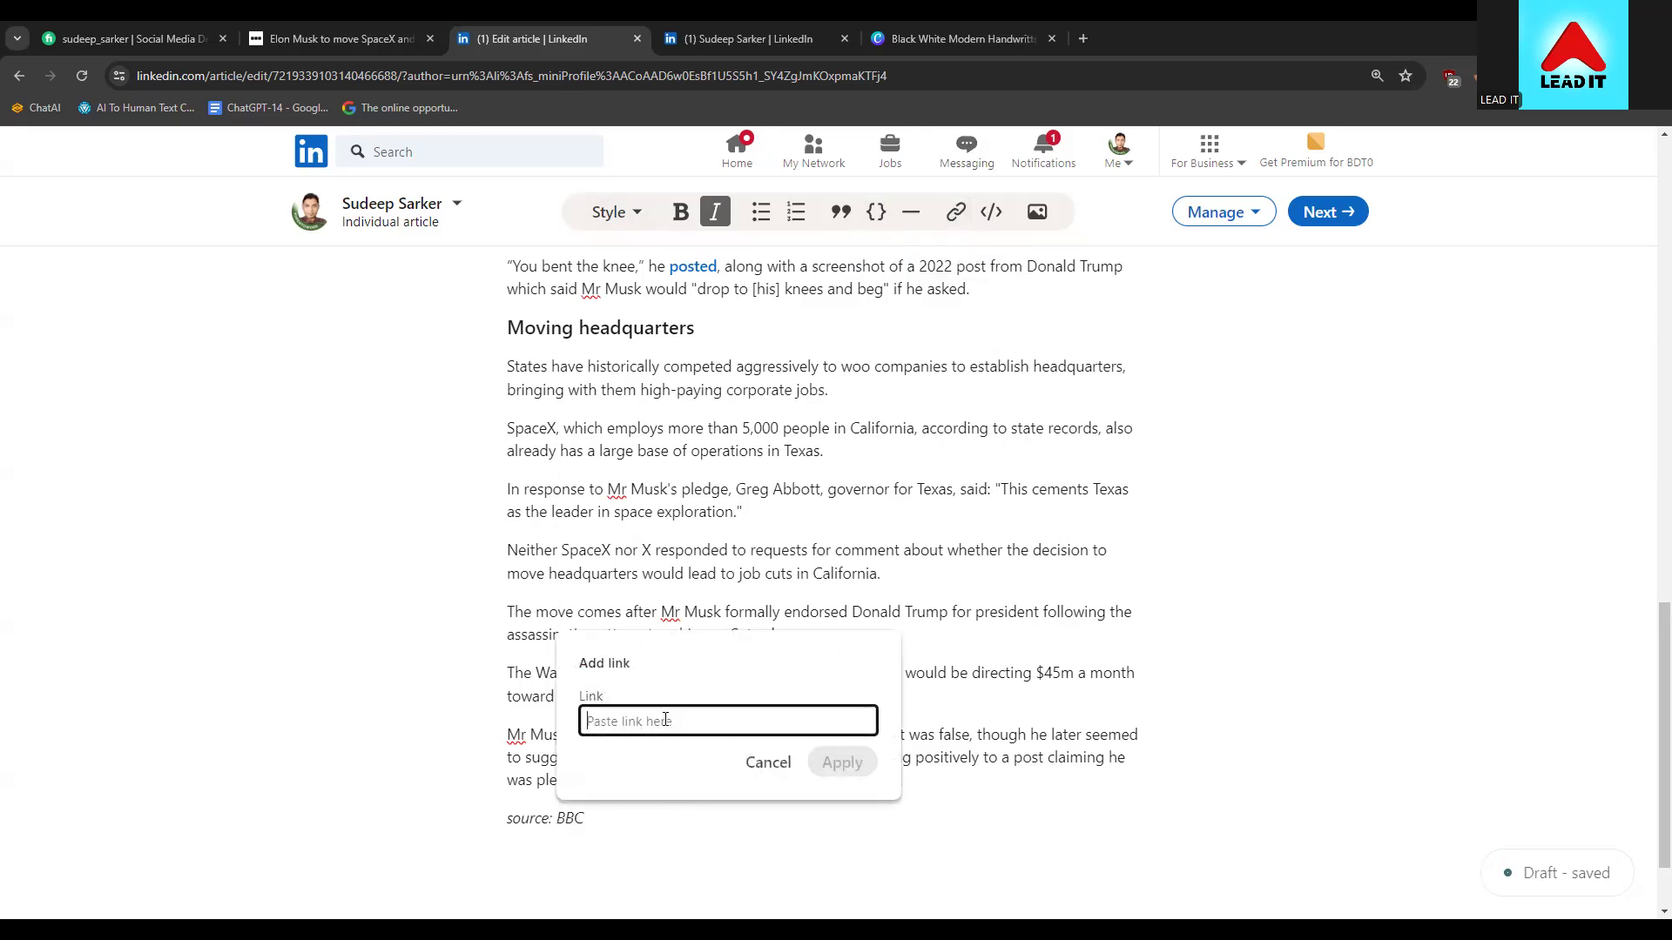
key(ctrl+v)
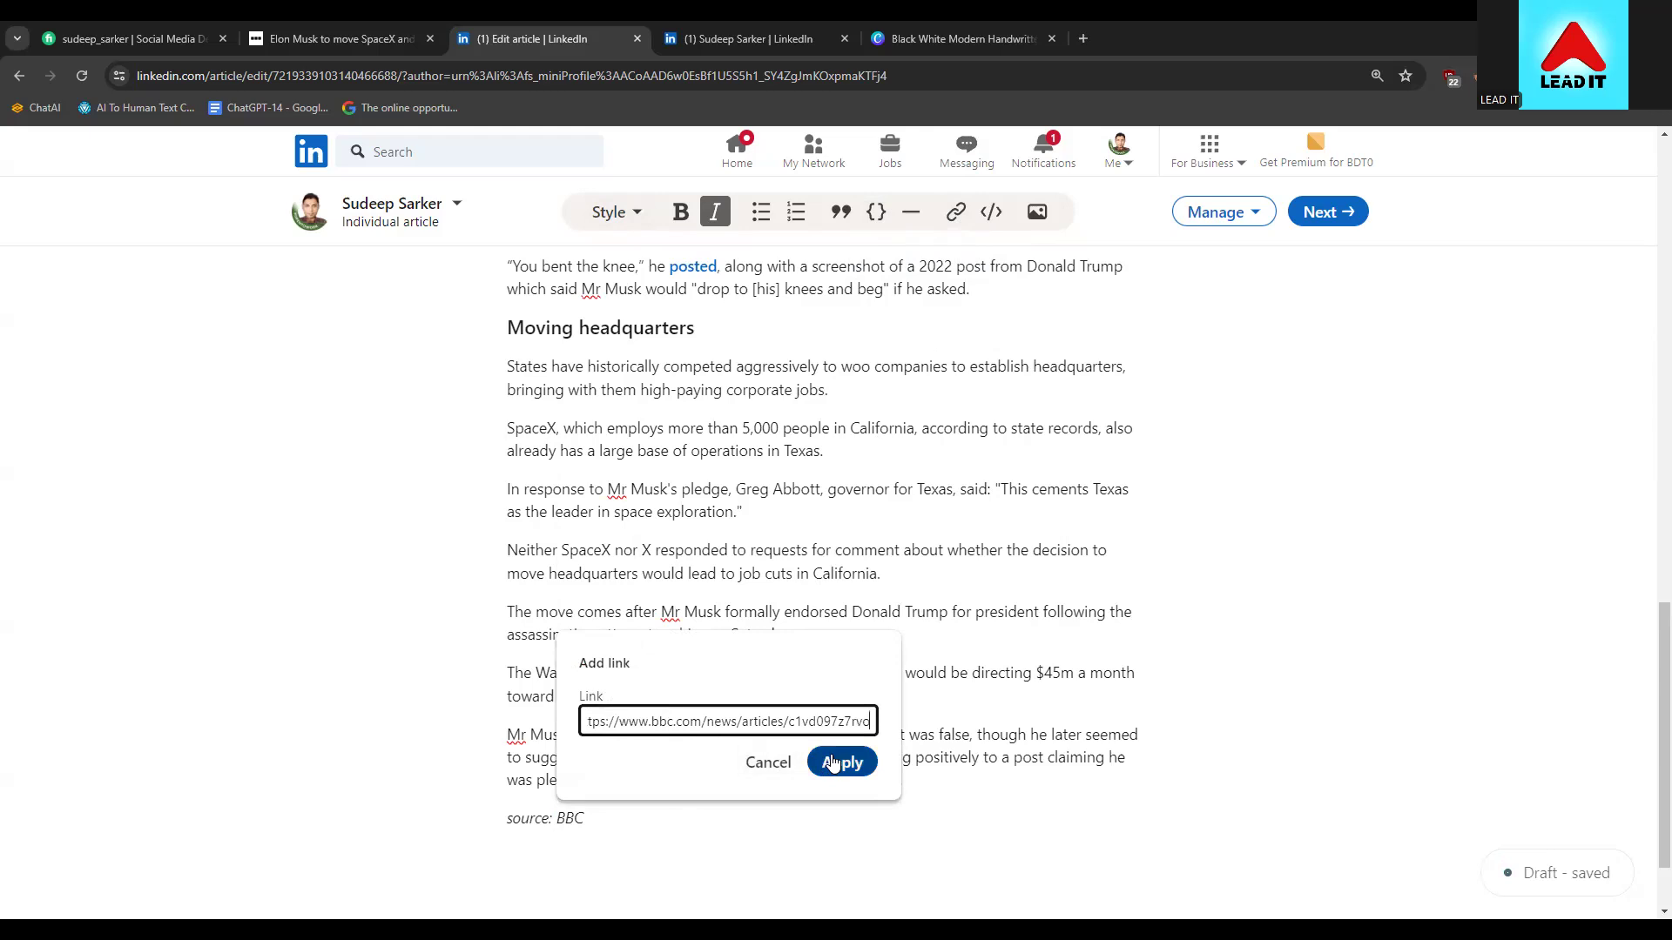
click(833, 762)
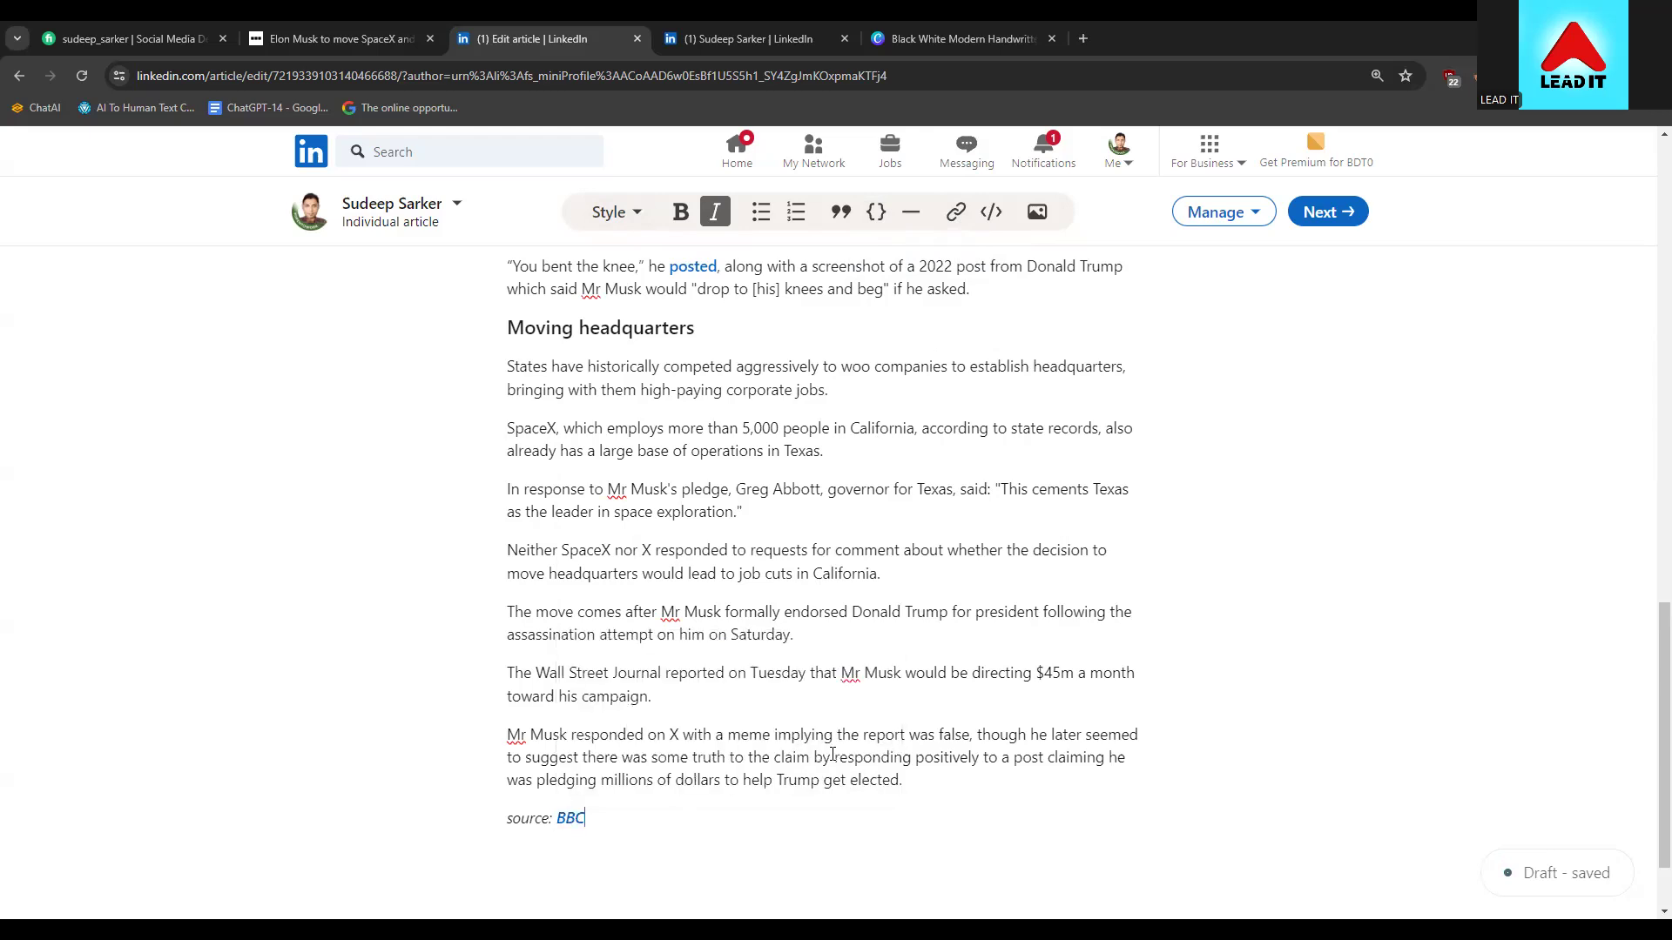
Open the BBC link to verify it, then close the duplicate BBC article tab
double_click(570, 820)
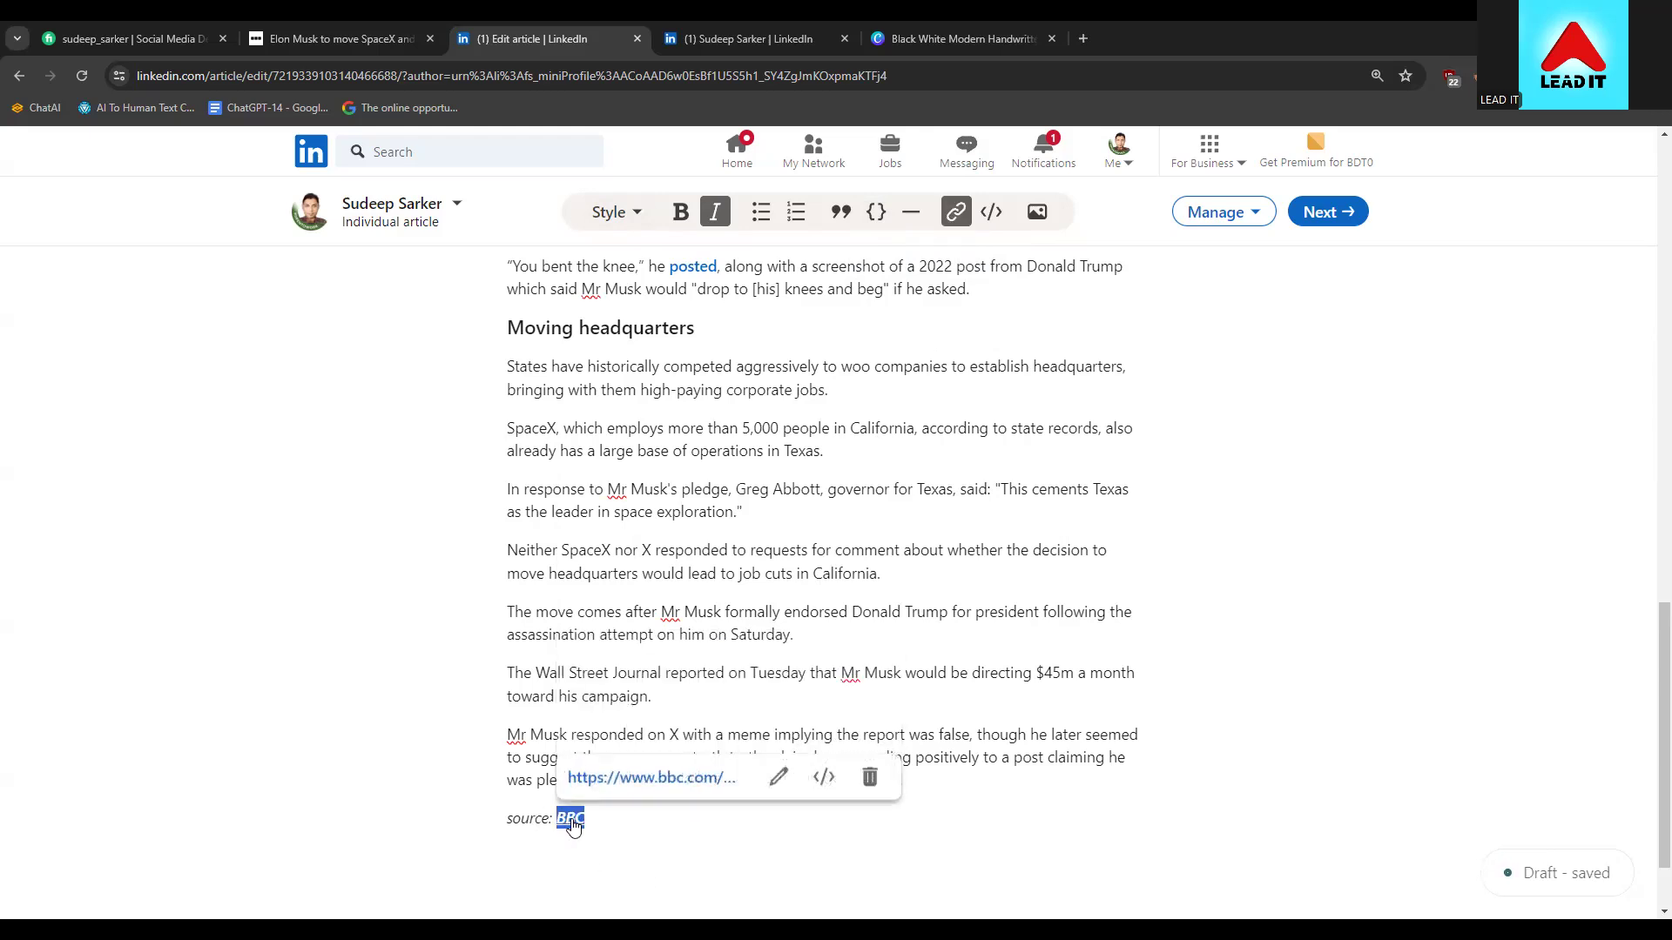
click(646, 774)
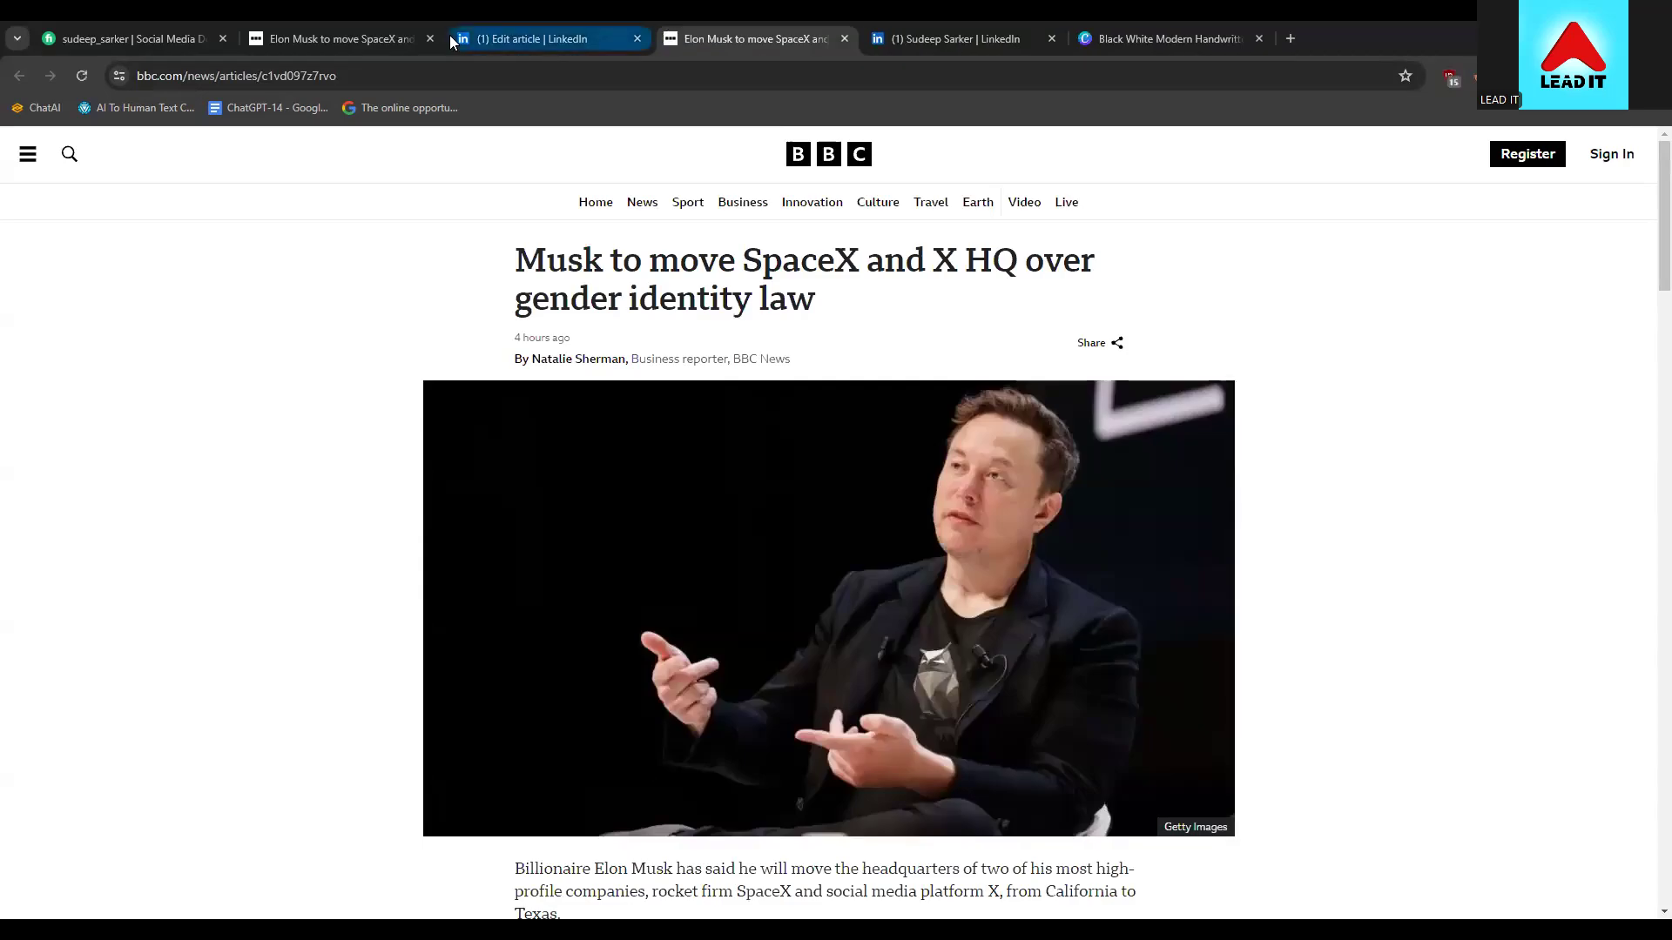
click(352, 40)
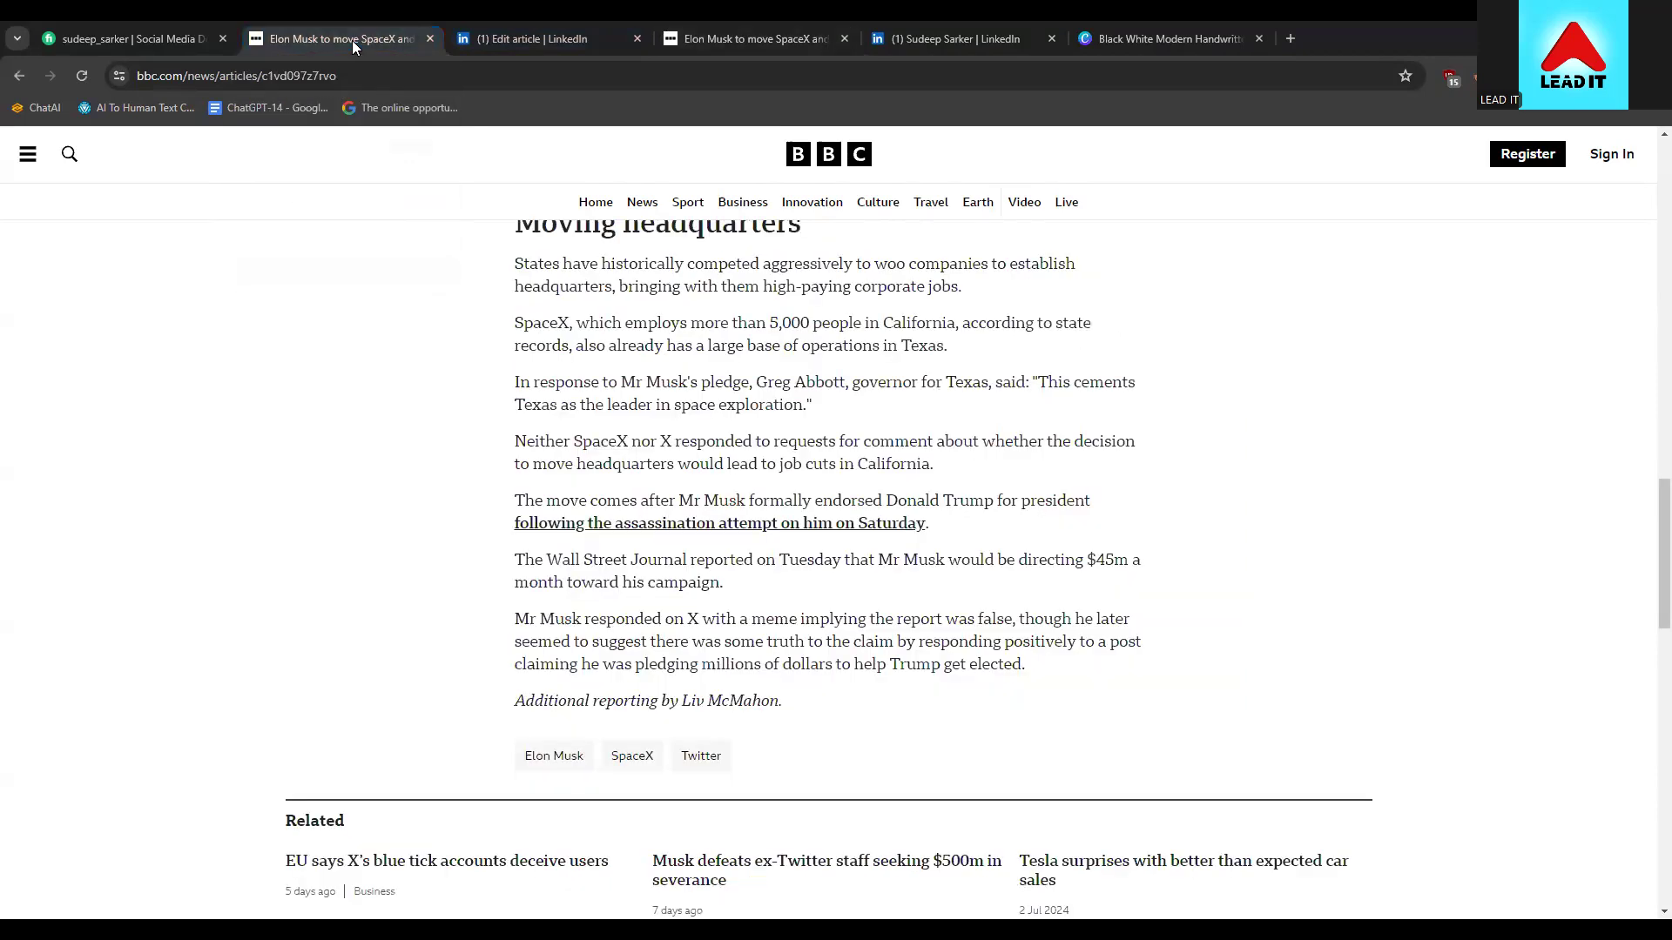
click(428, 39)
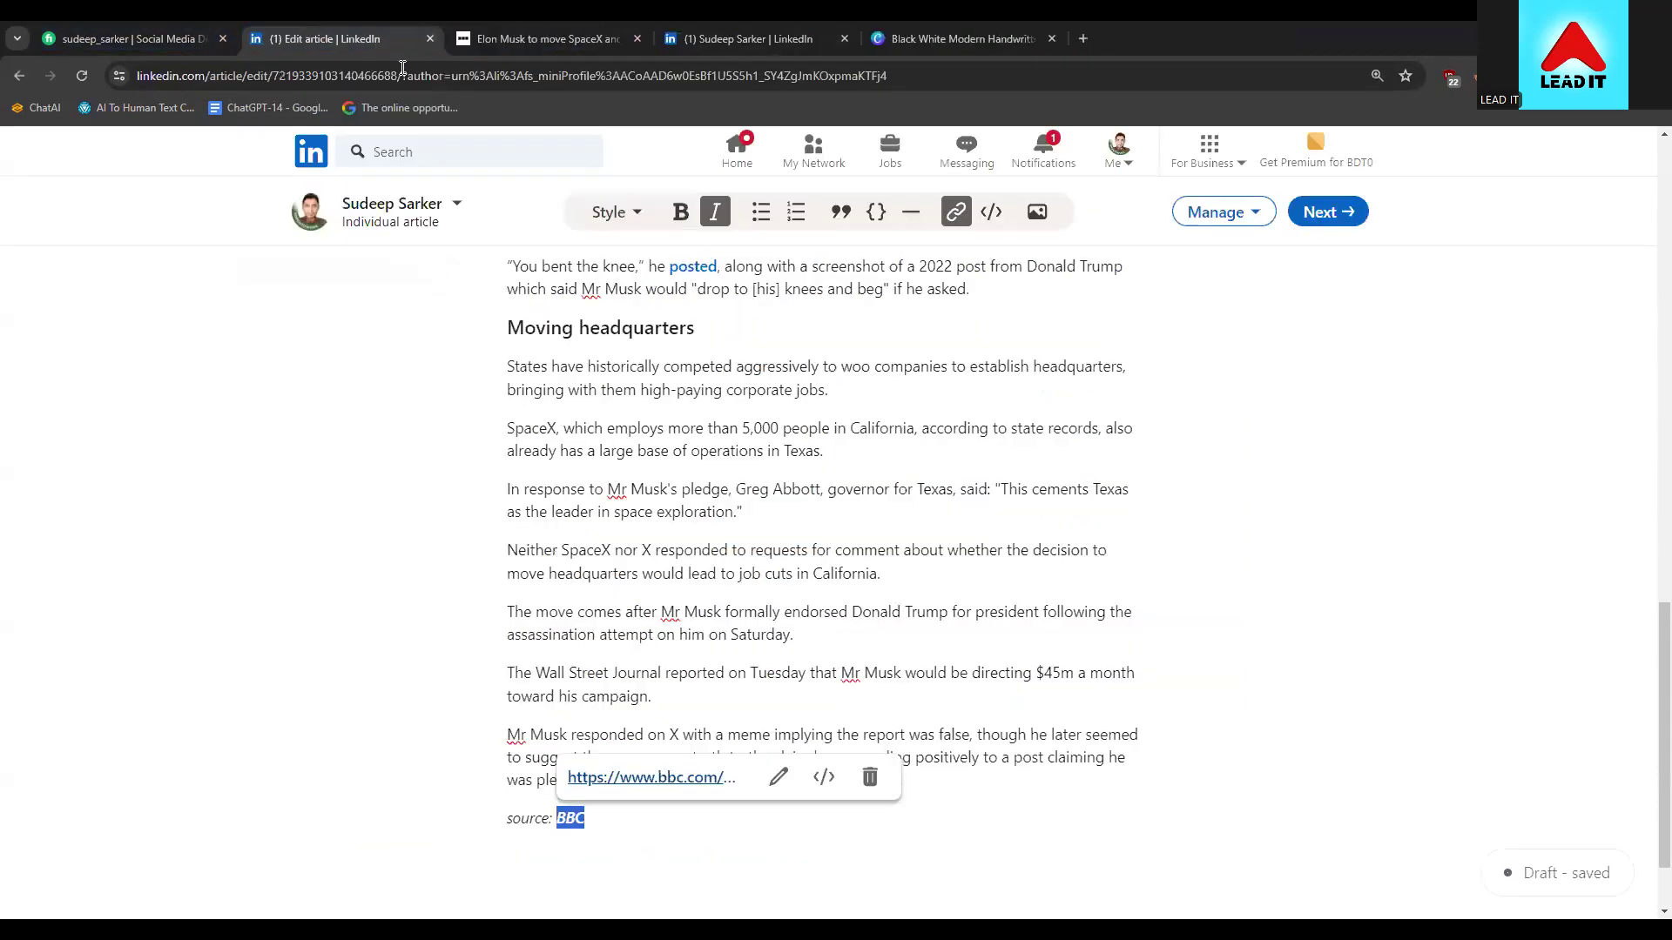
click(683, 658)
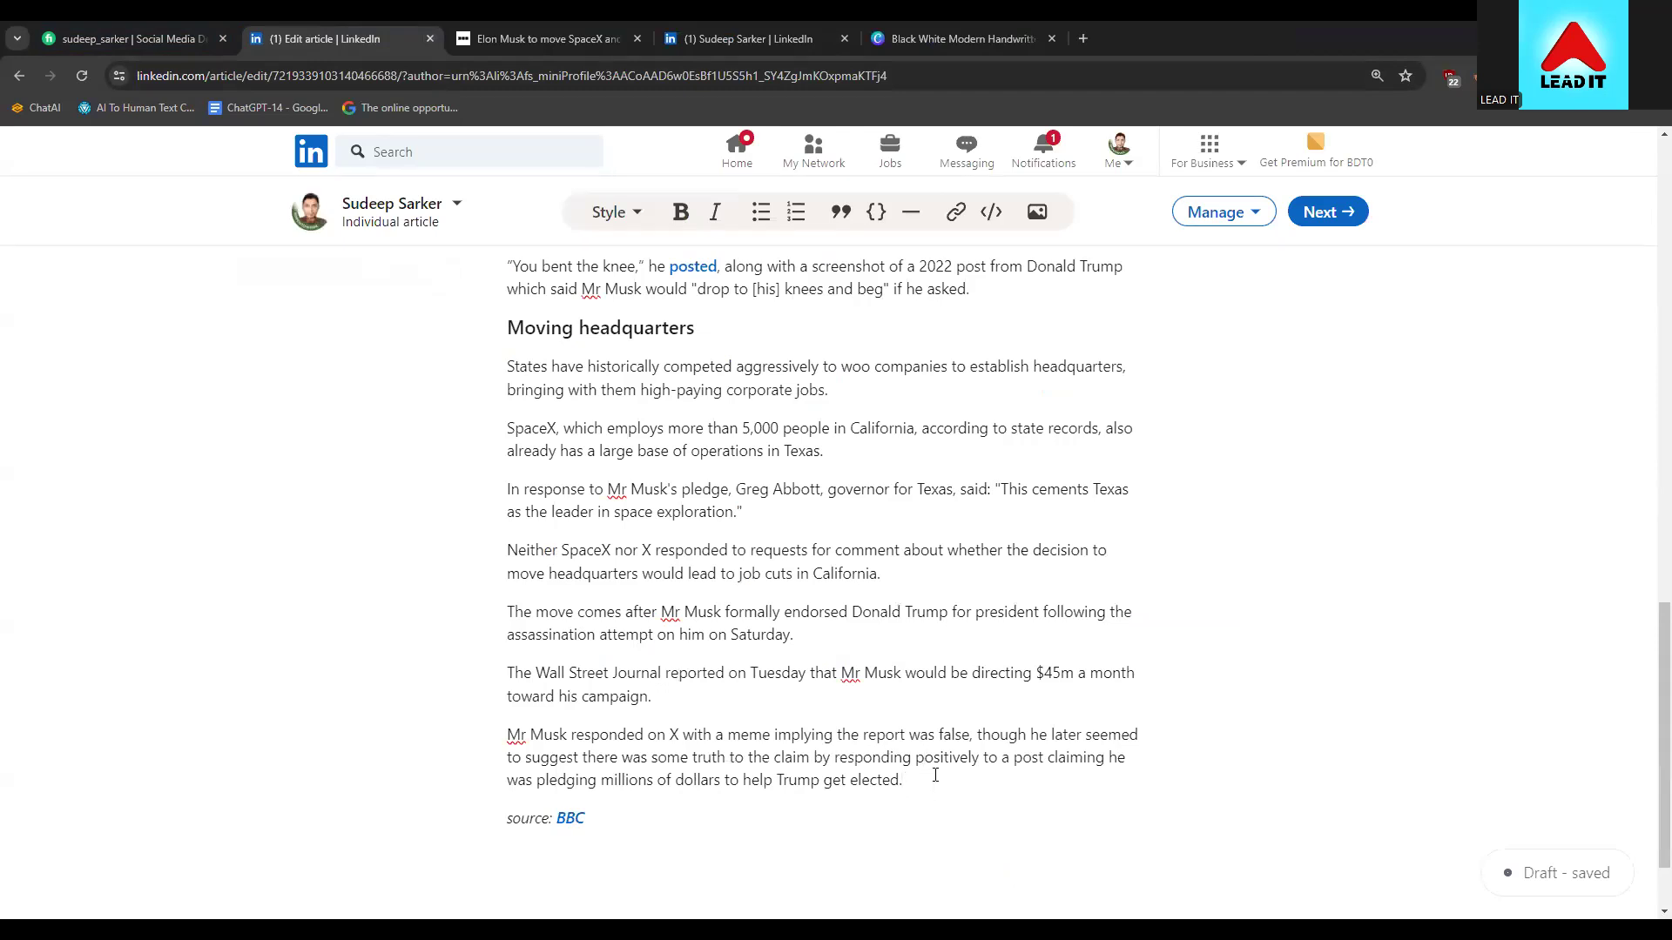
Cut the linked word 'posted,' in the quote, then undo the cut
scroll(935, 776, up, 3)
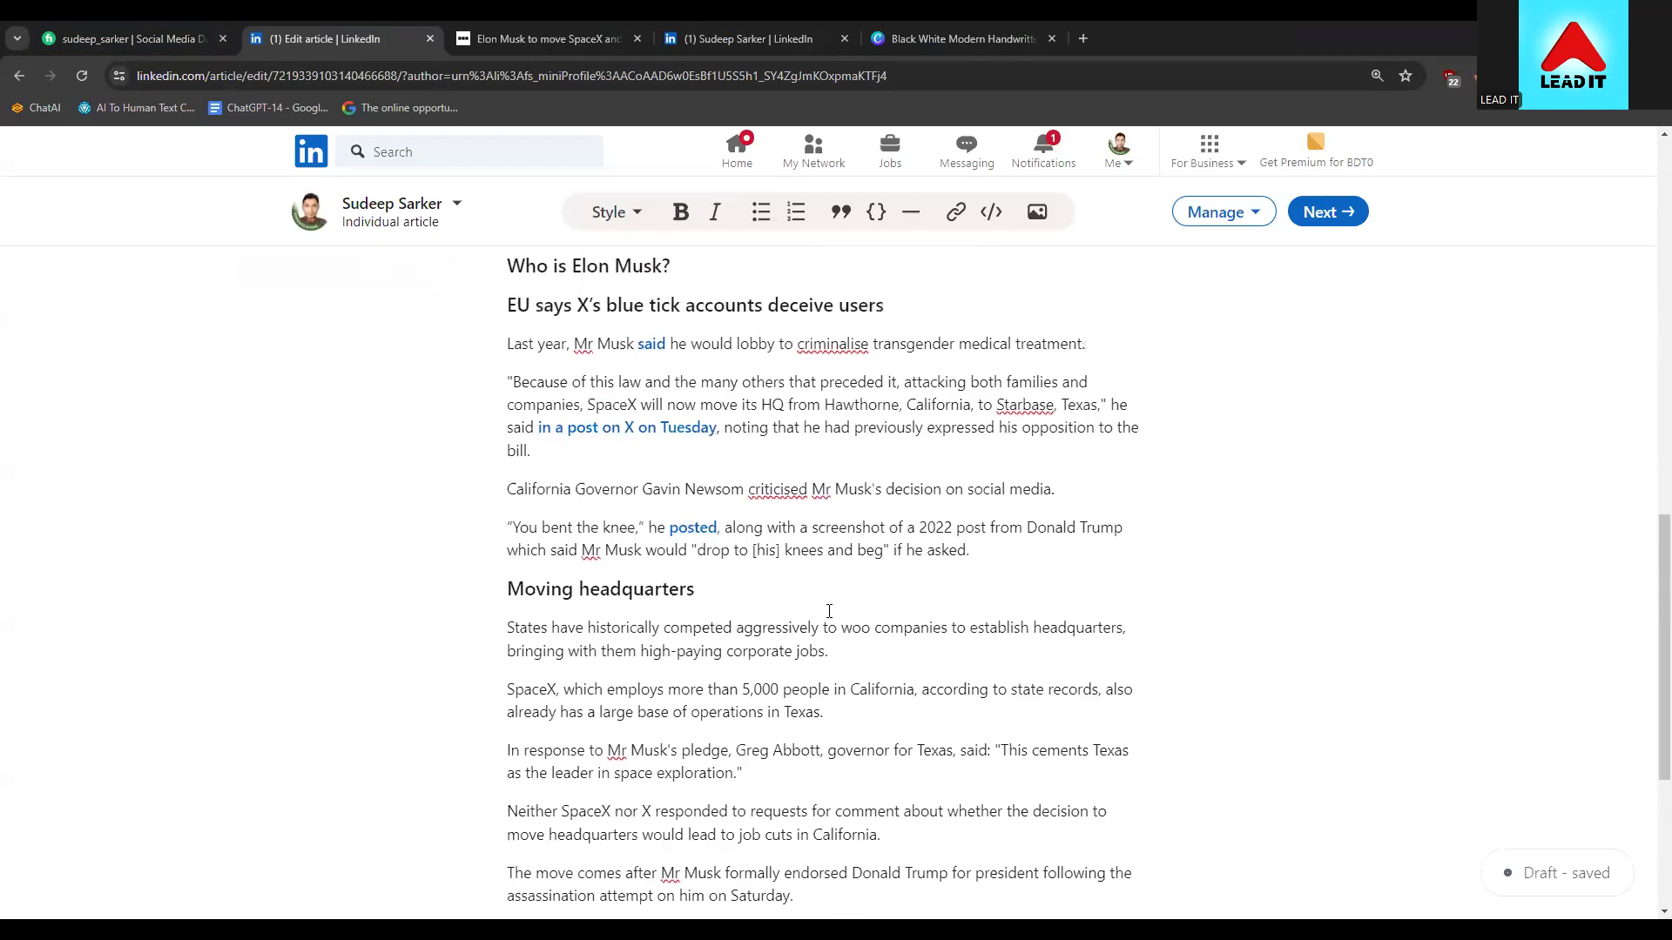
scroll(925, 776, down, 2)
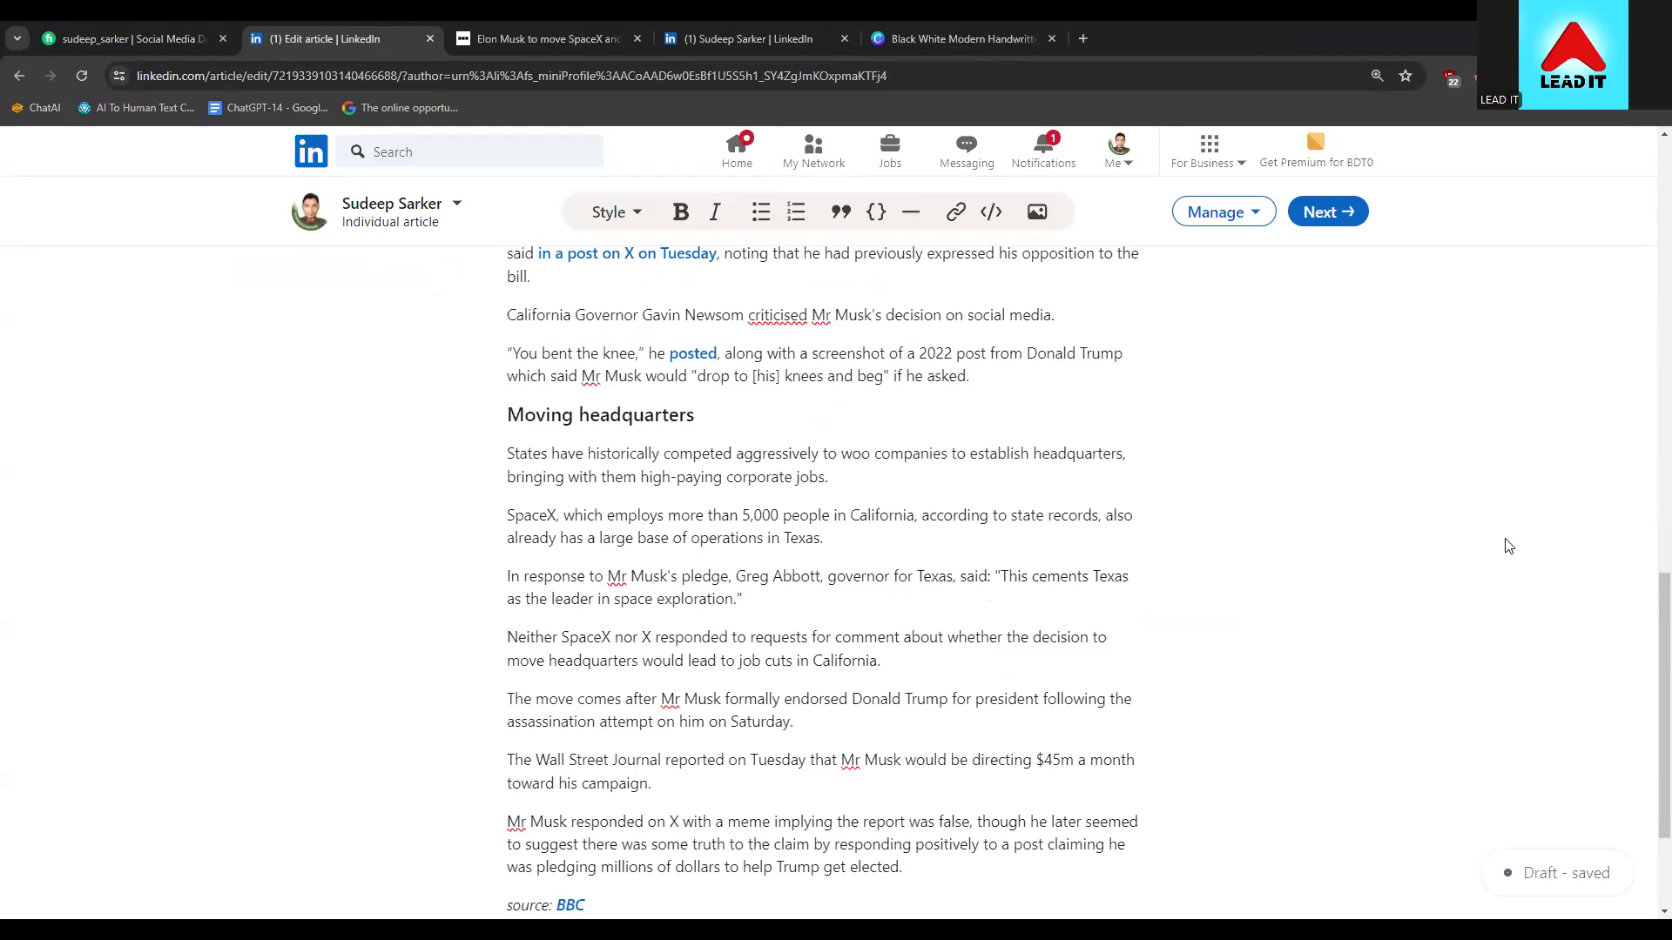
scroll(644, 575, up, 2)
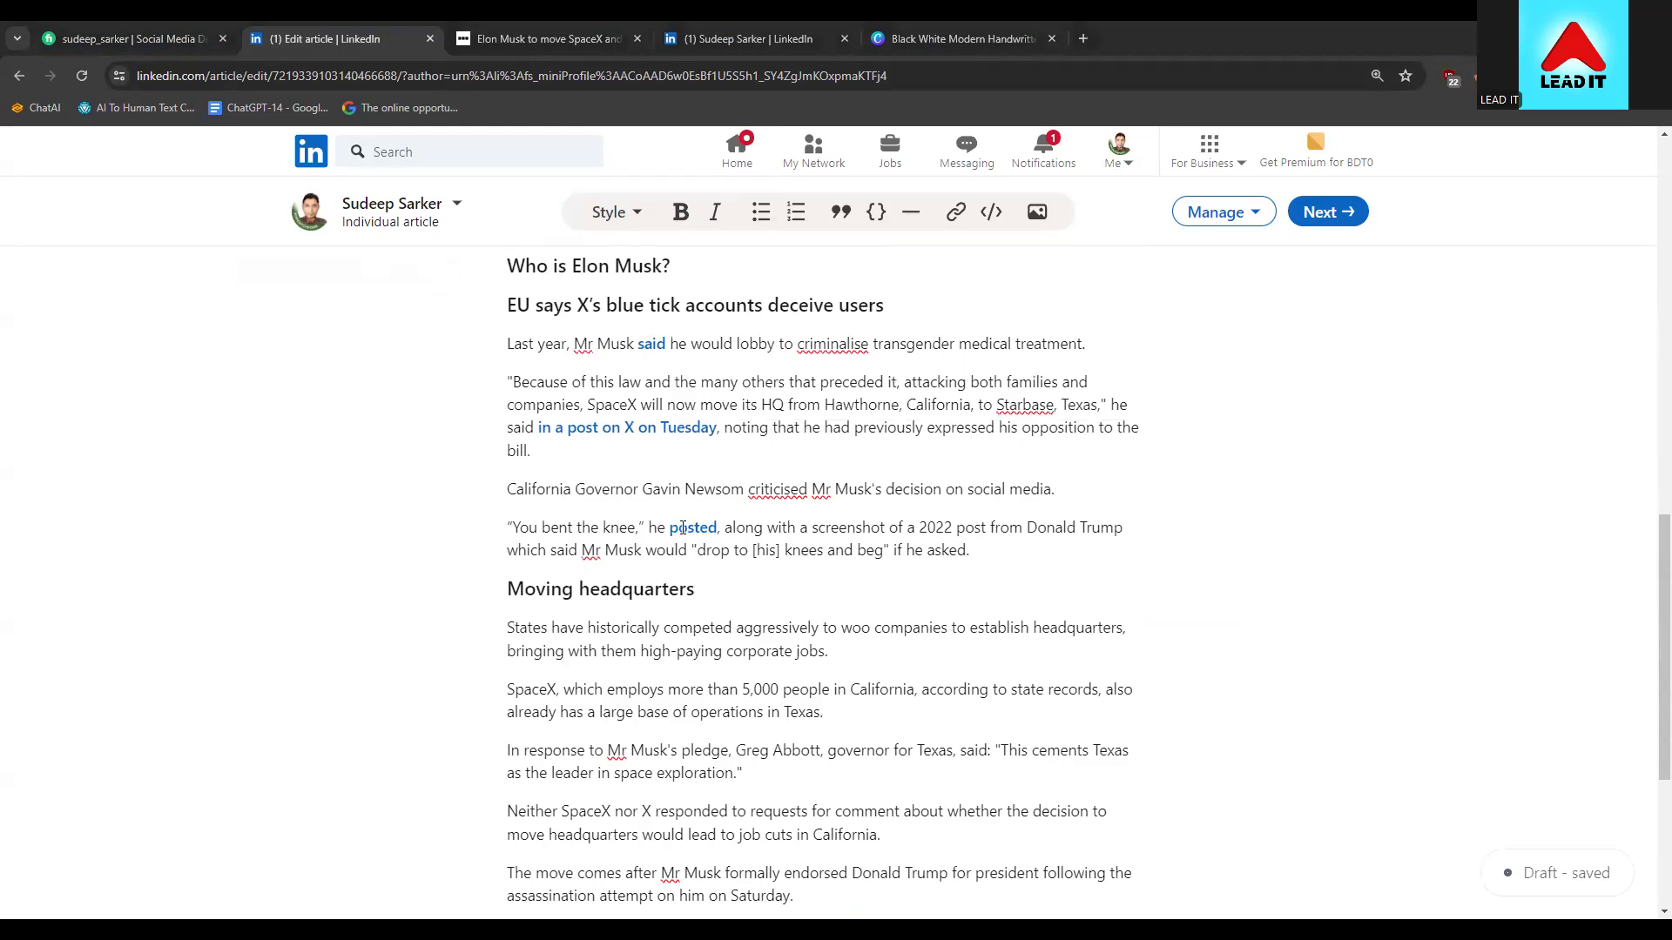
double_click(682, 527)
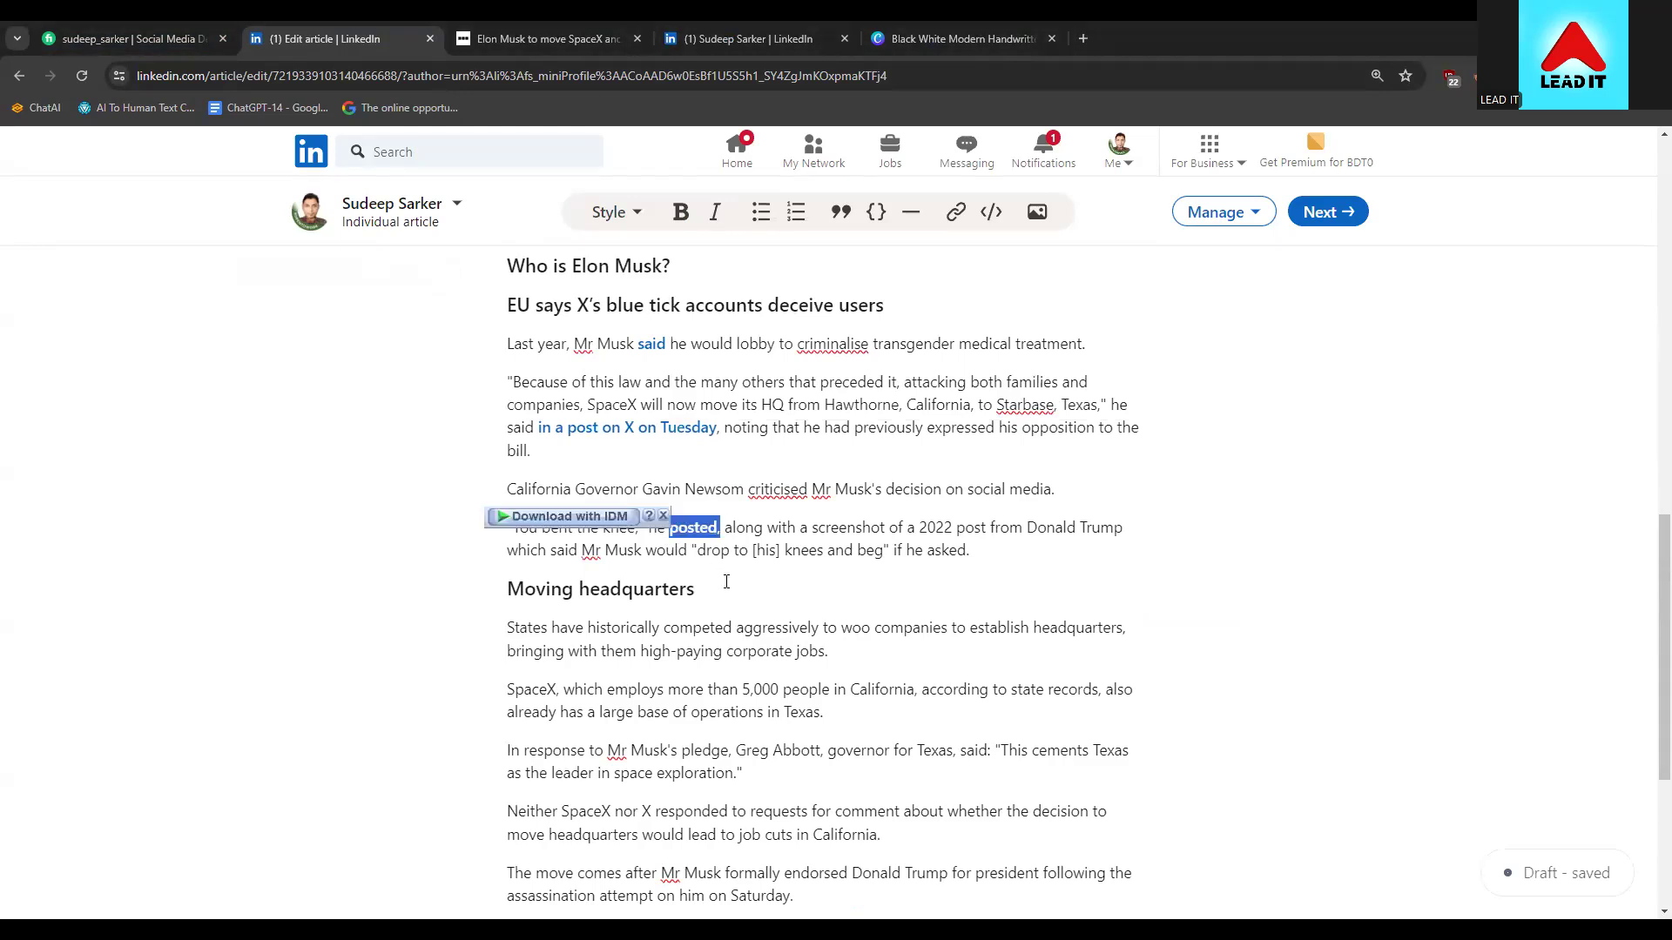
right_click(688, 529)
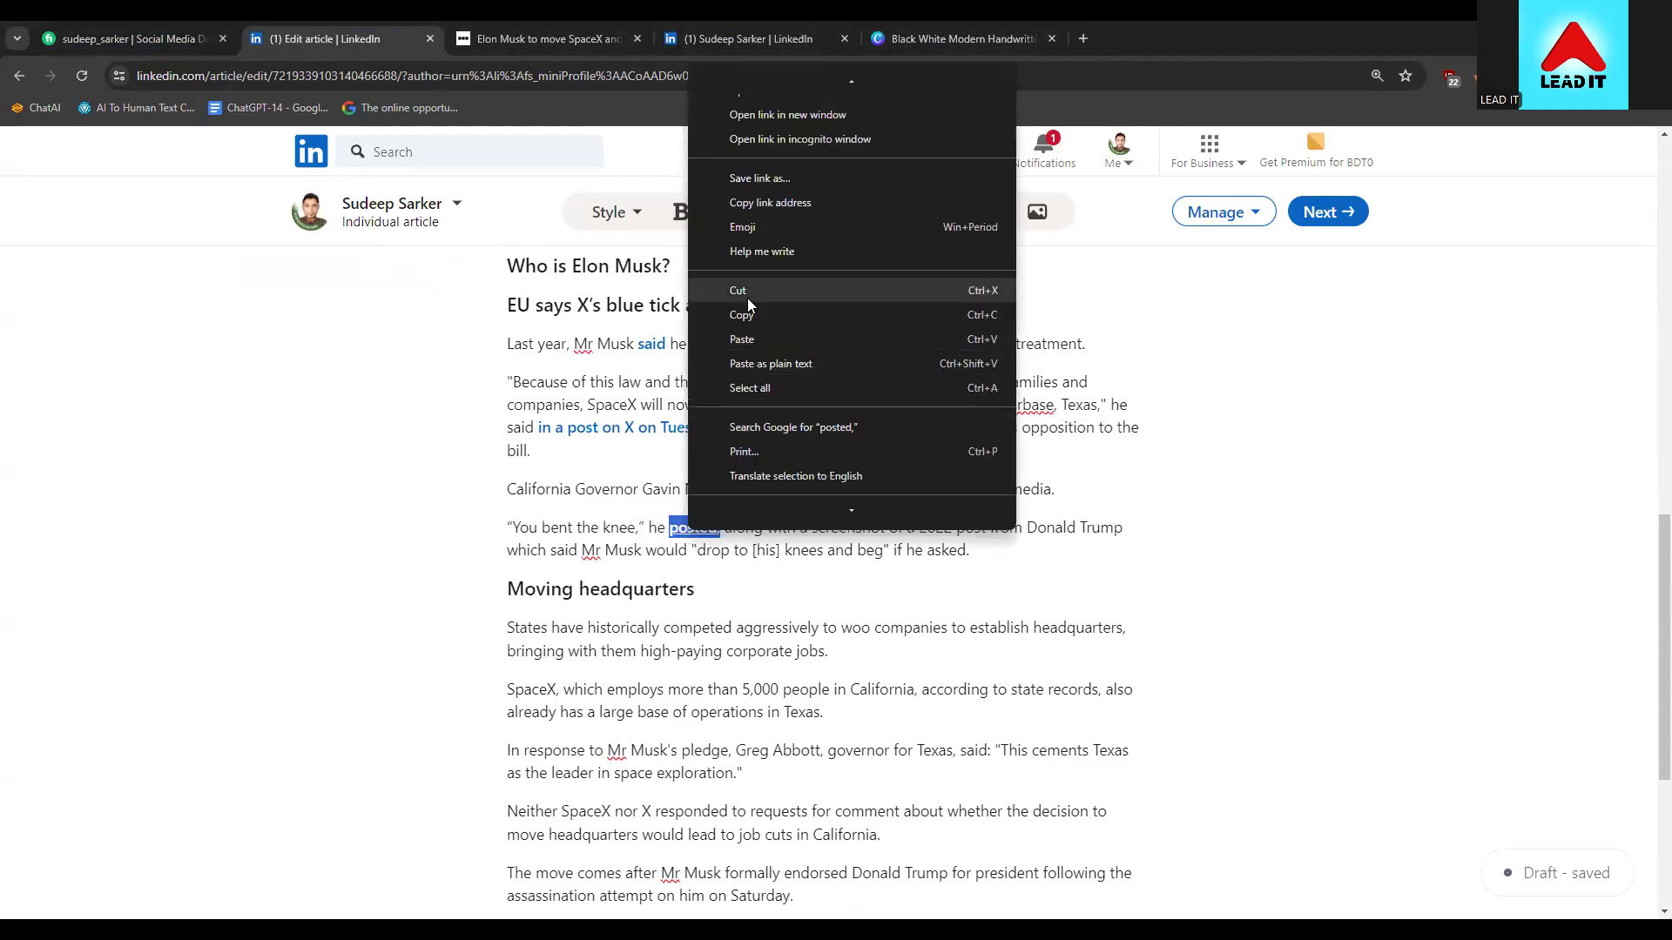
click(747, 291)
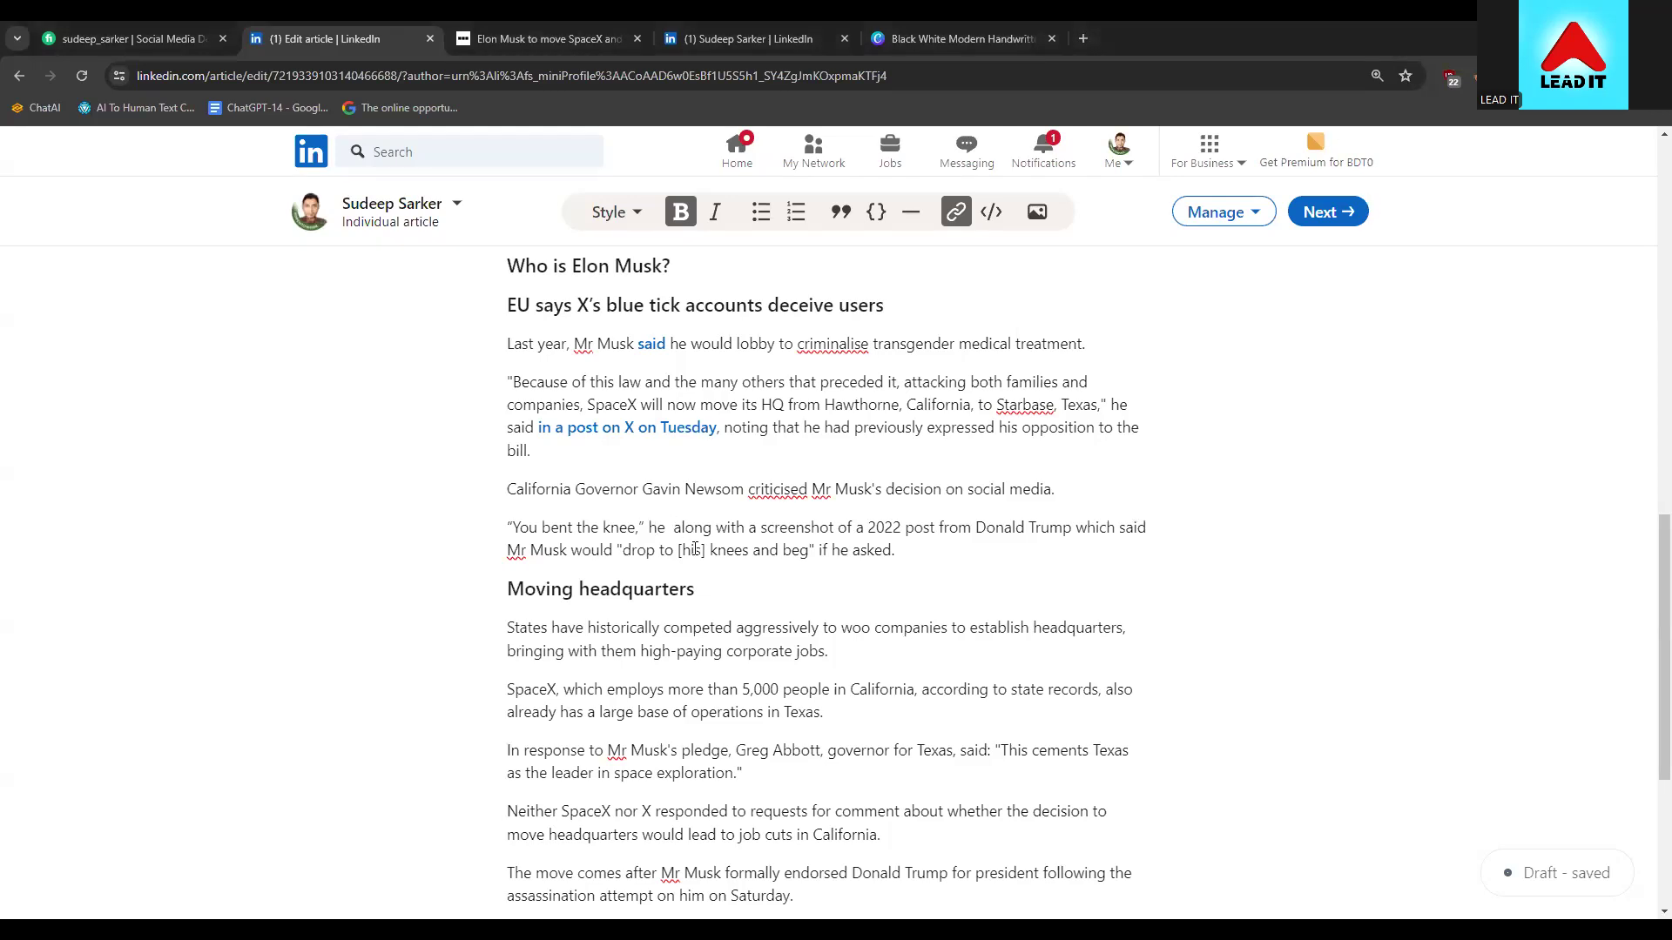
key(ctrl+z)
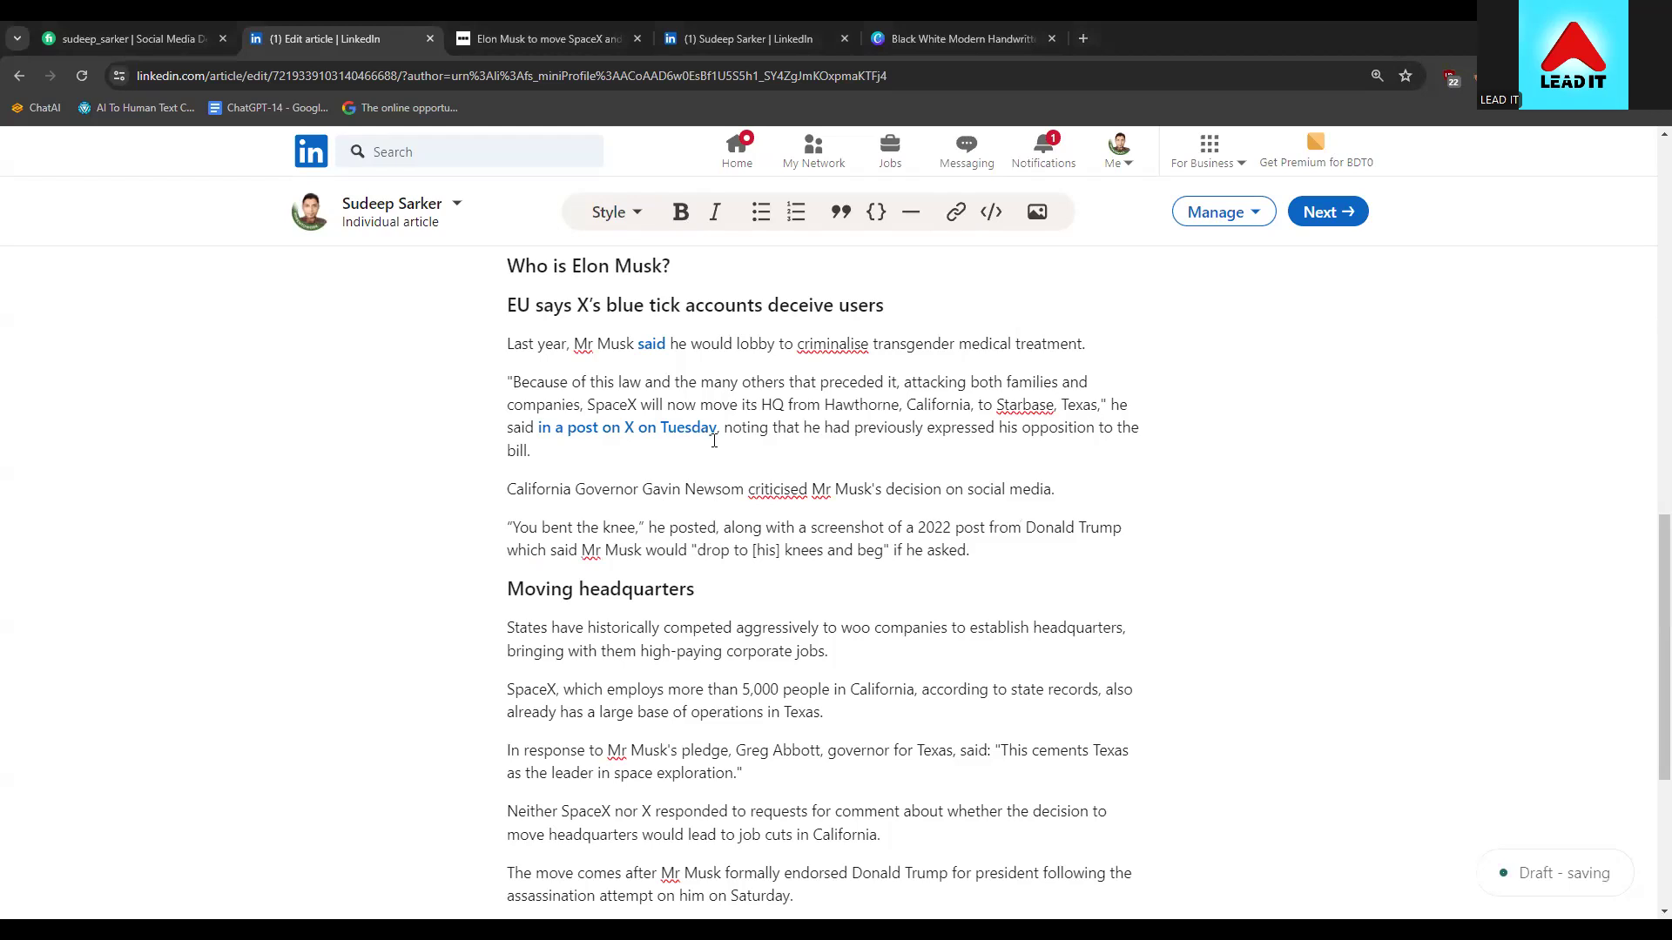
Restore the phrase 'in a post on X on Tuesday,' after 'said'
drag(719, 432, 537, 429)
right_click(568, 428)
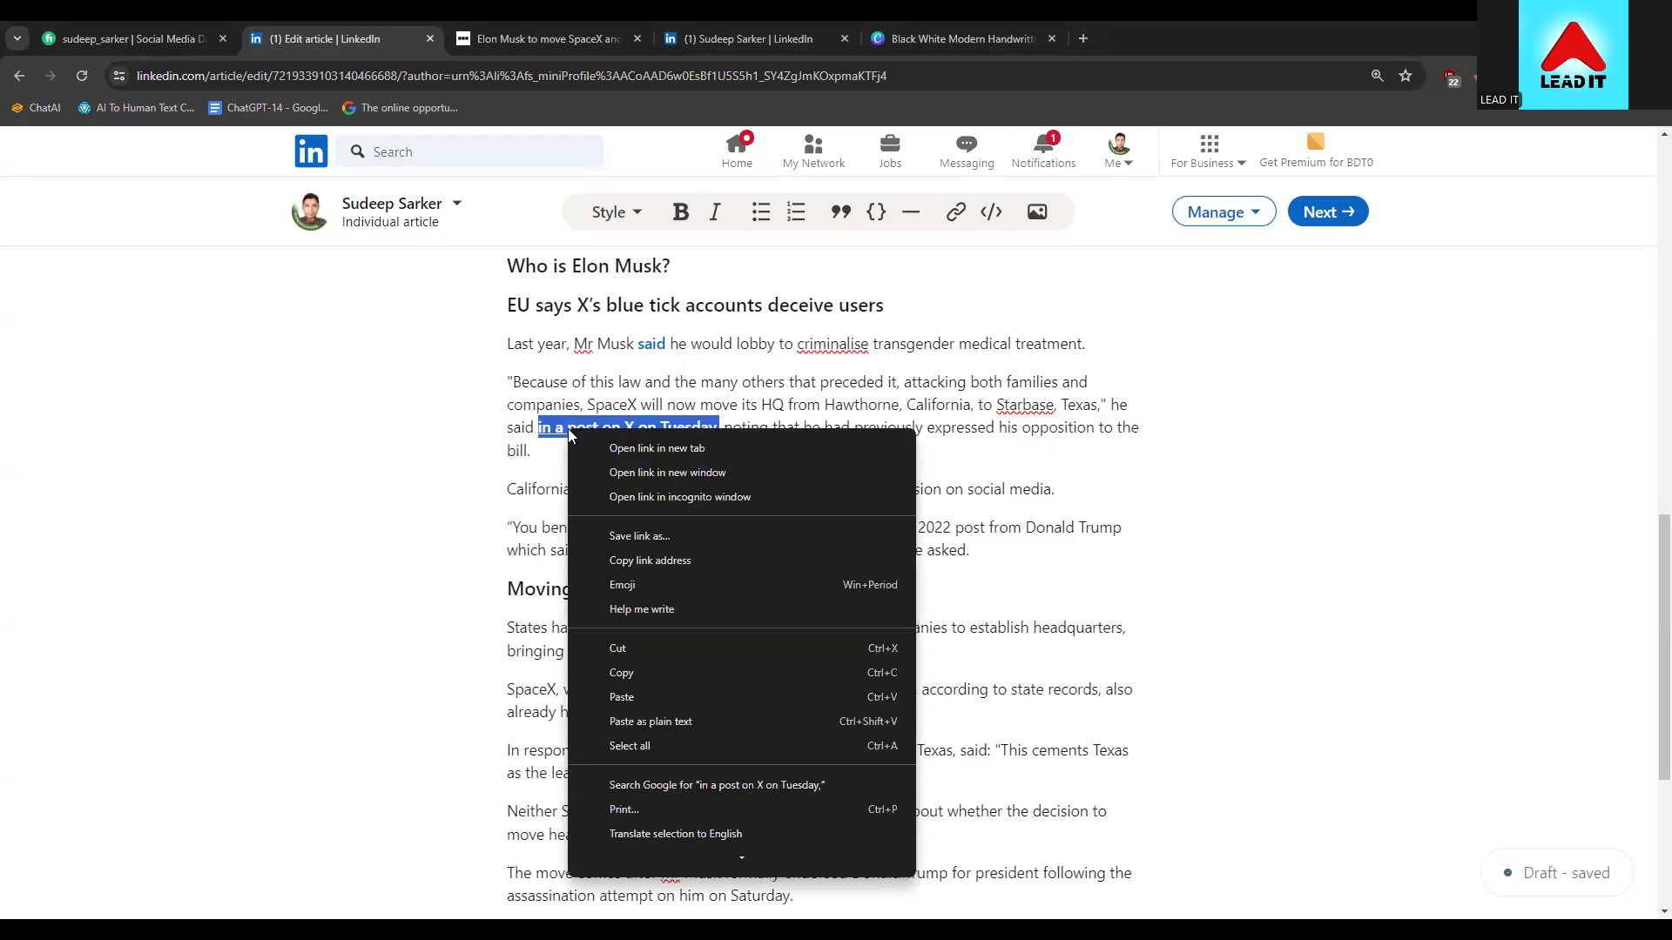
click(650, 653)
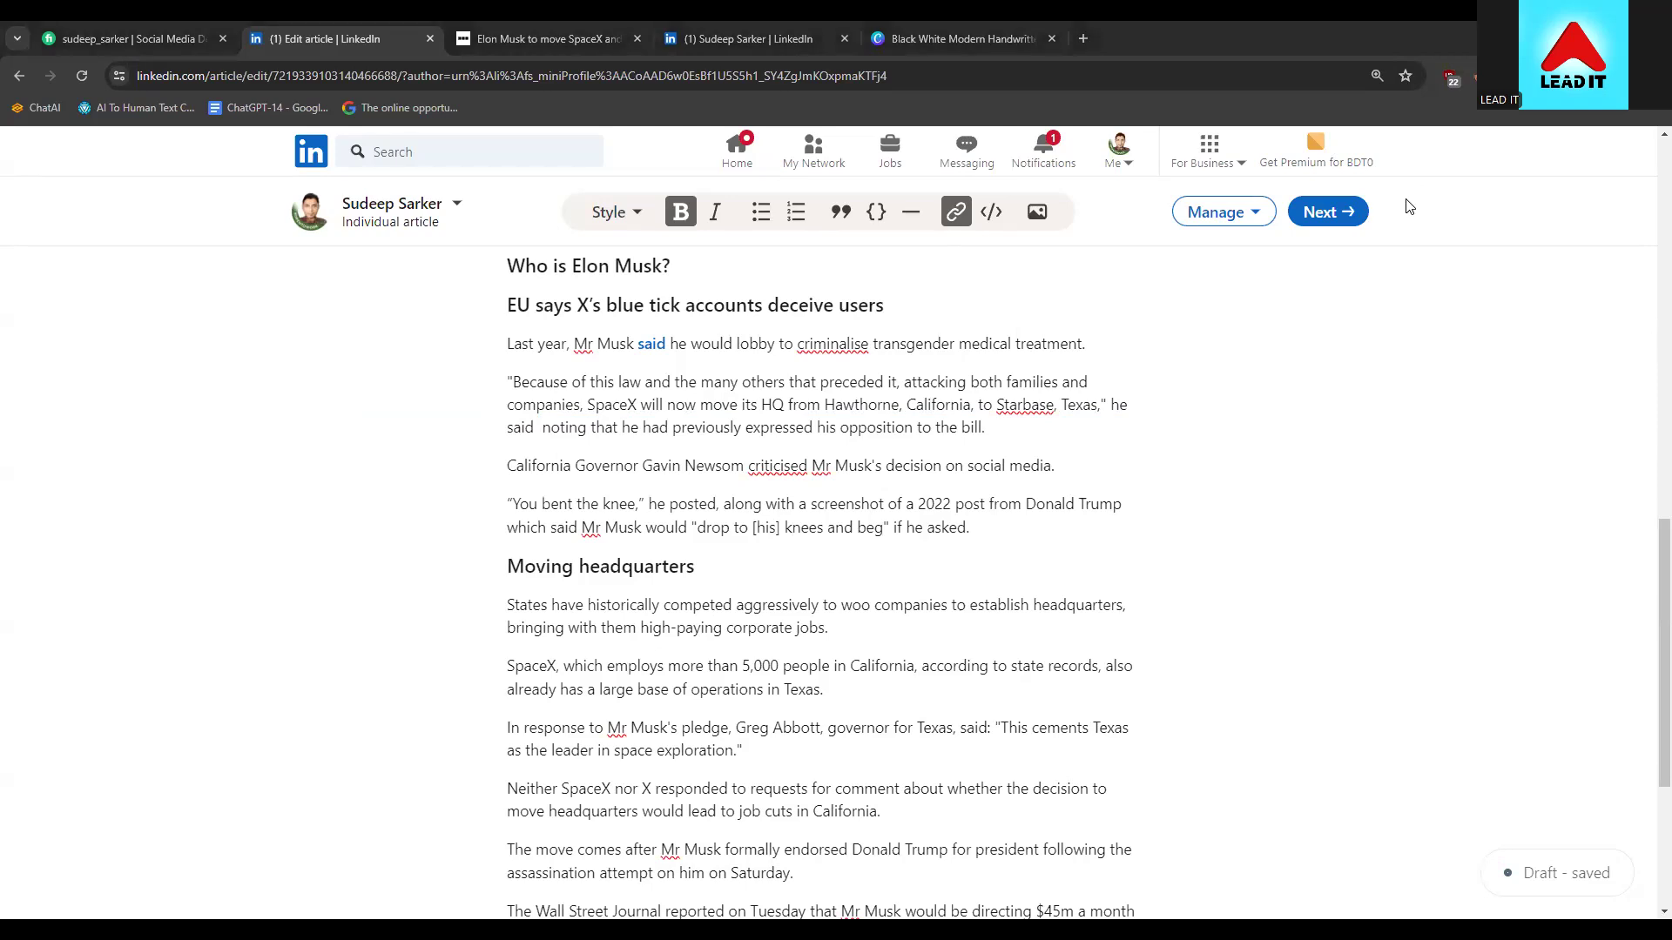
right_click(537, 427)
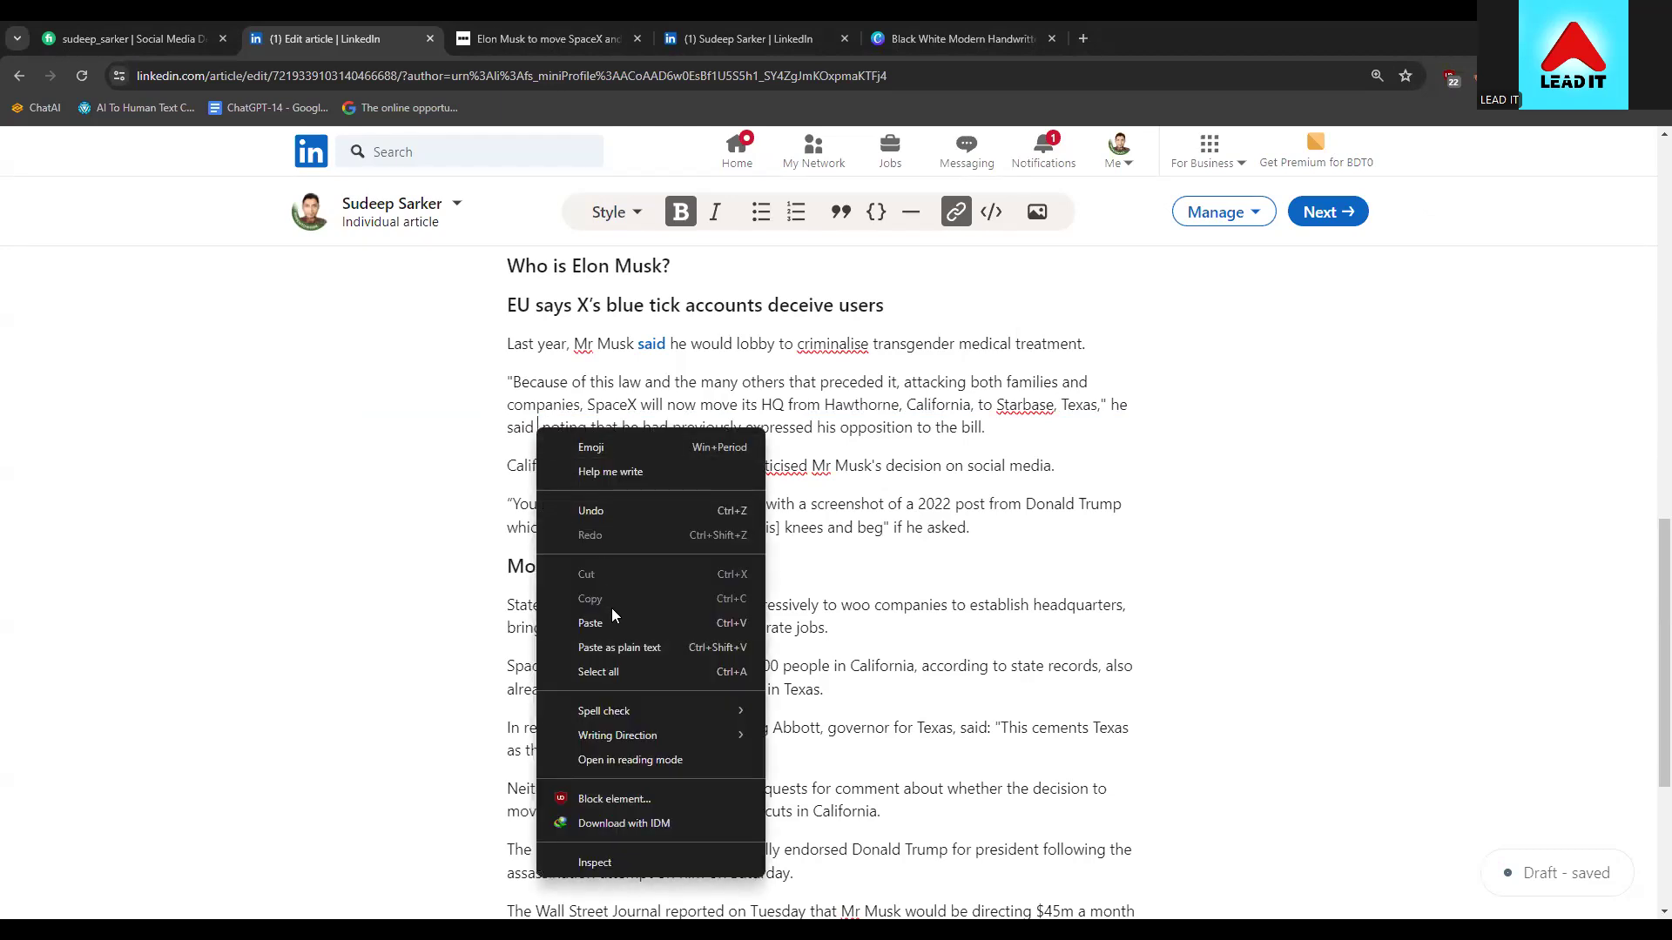
click(612, 622)
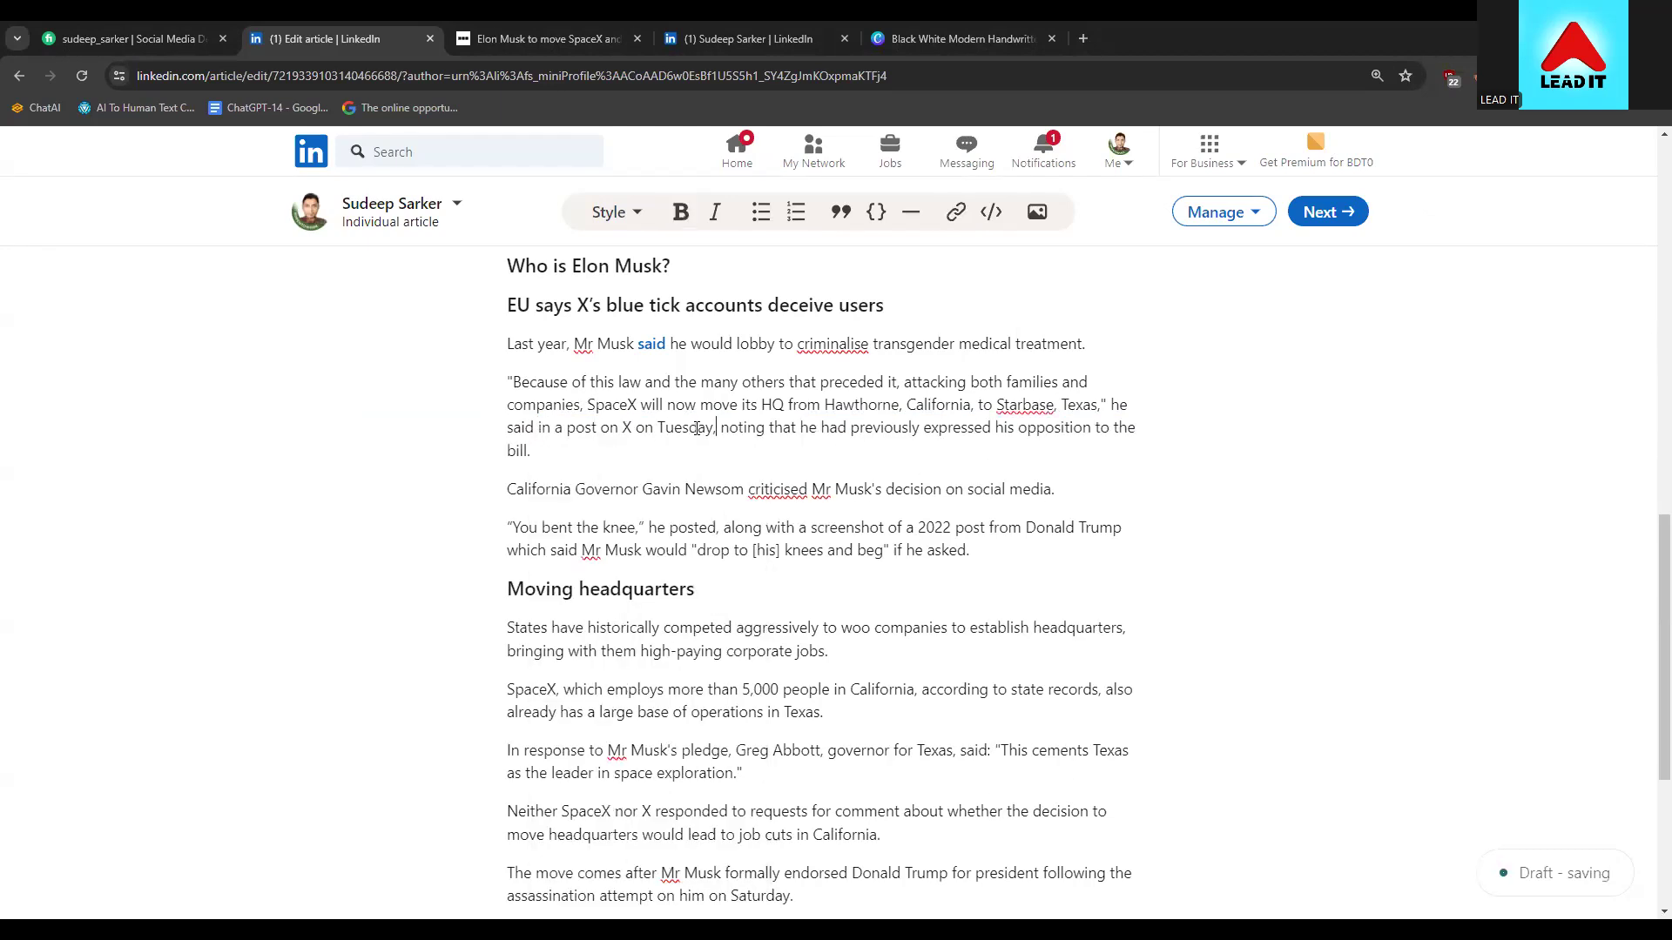
Replace the linked word 'said' with plain text 'said'
drag(665, 344, 639, 341)
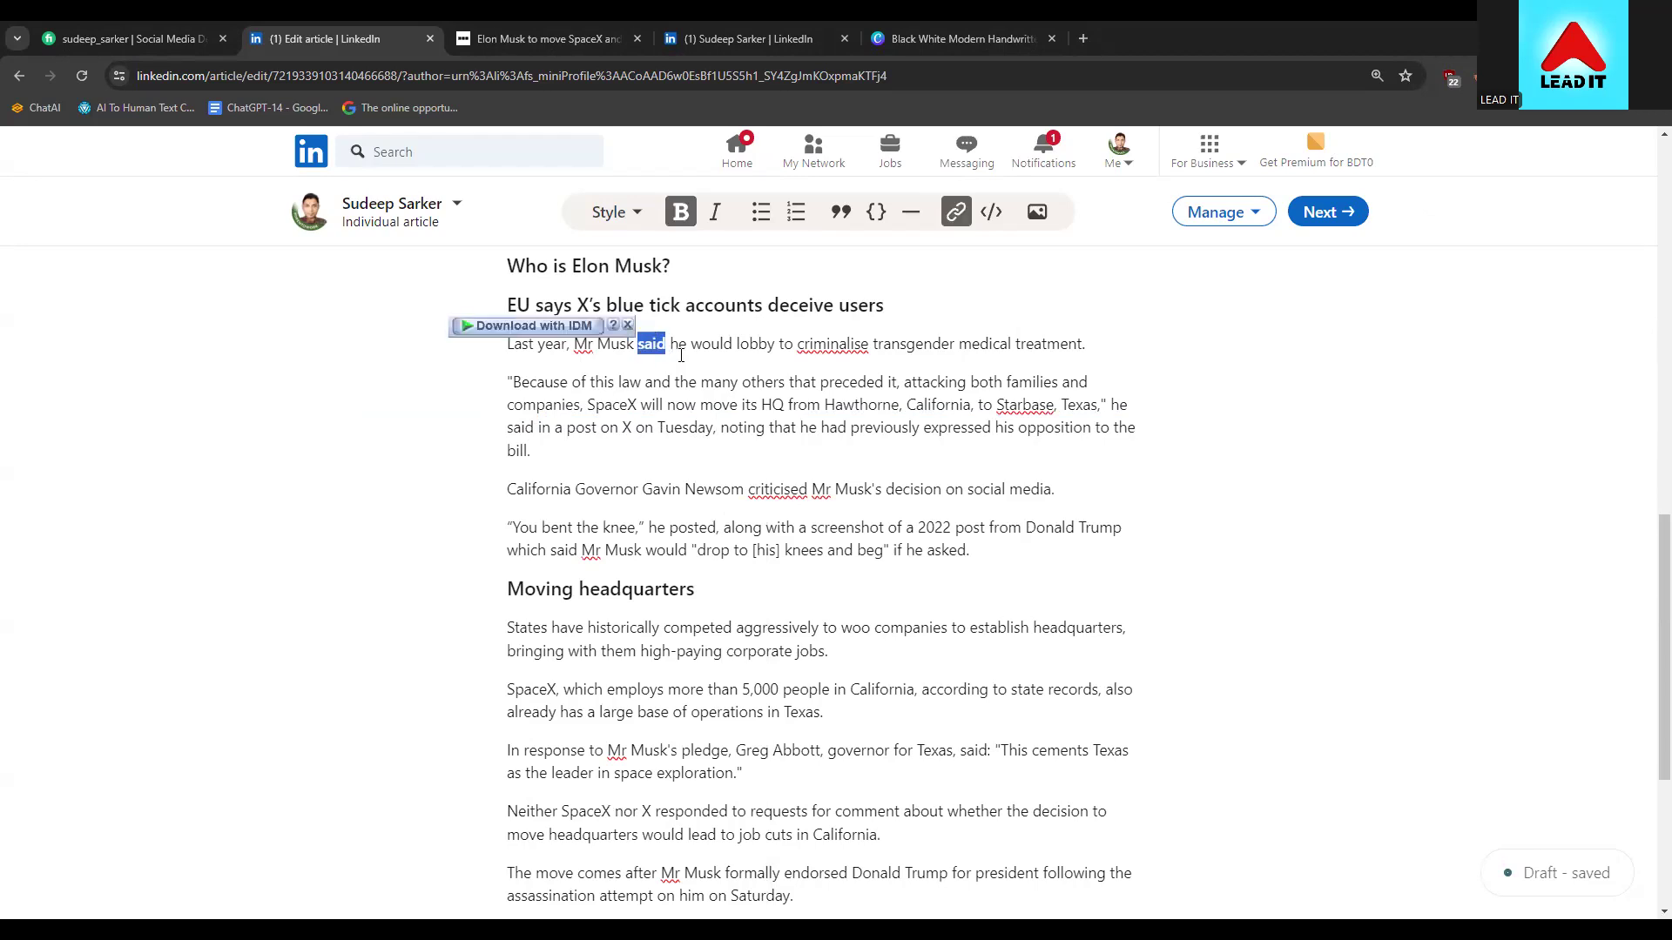
key(BackSpace)
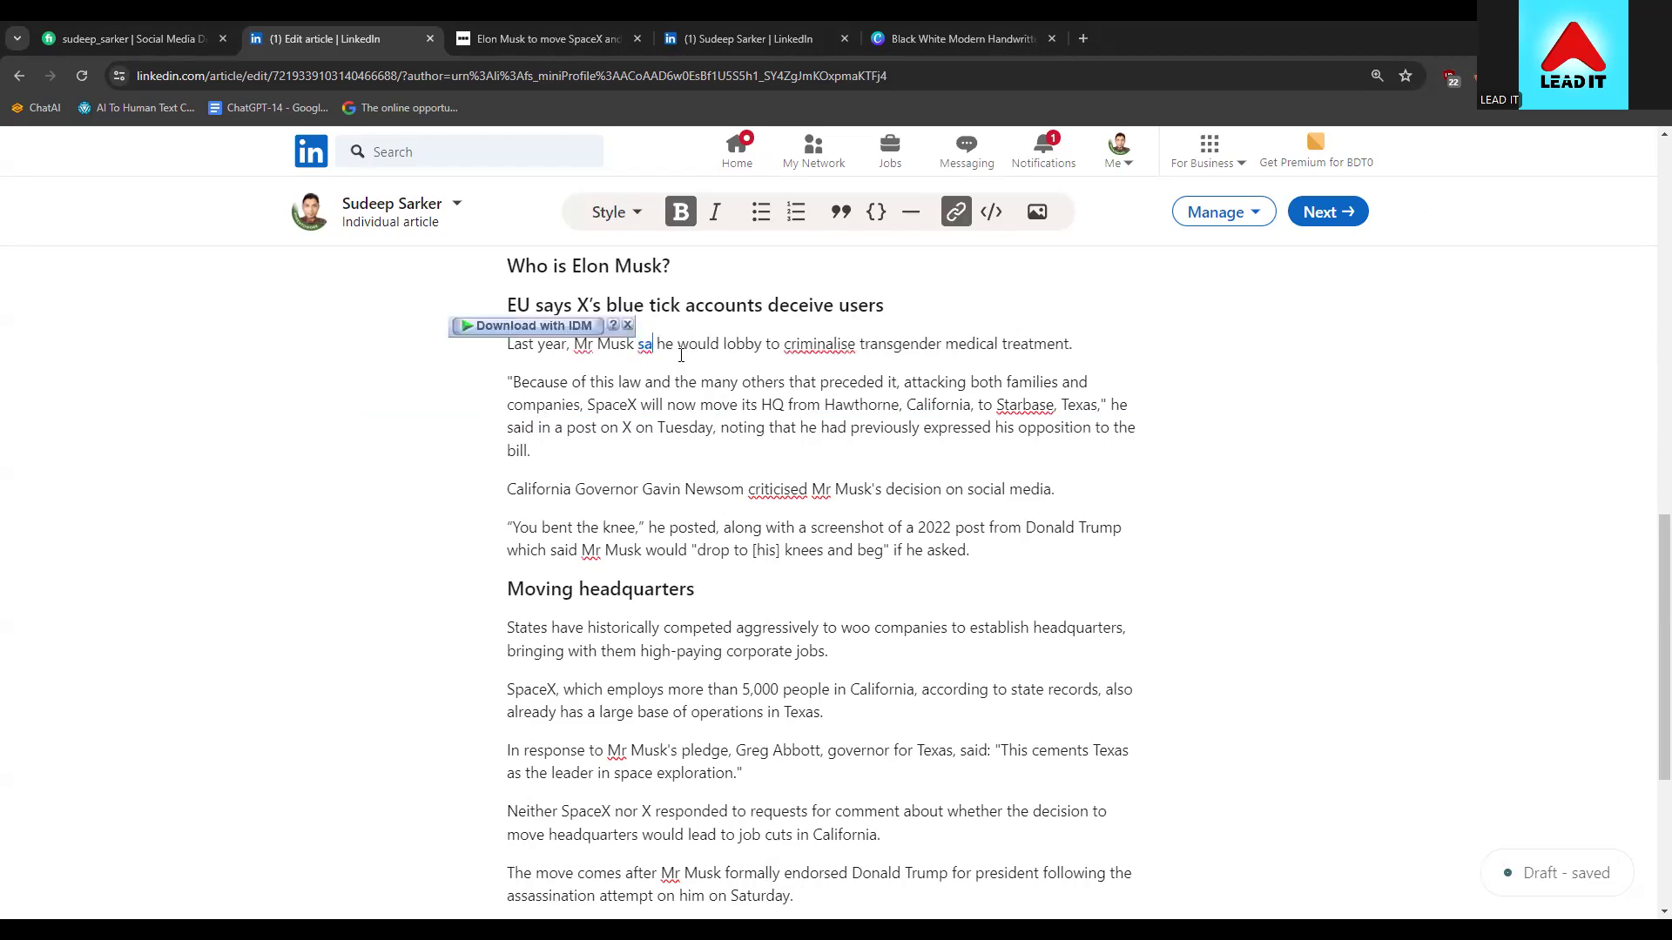
text(saod)
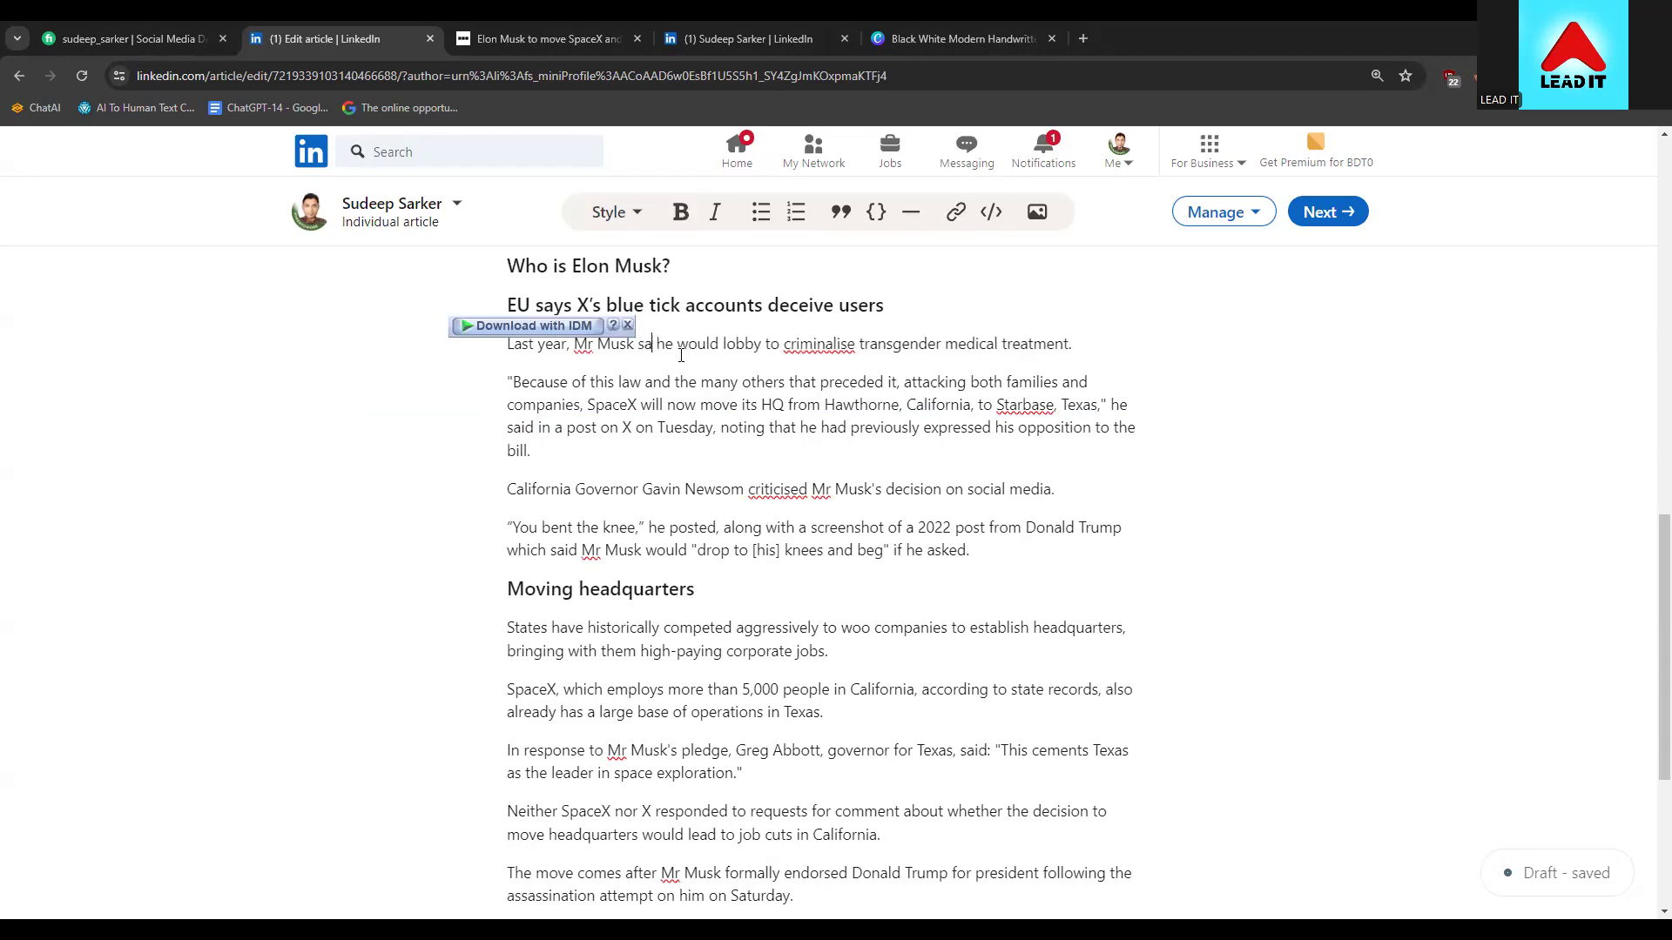
key(BackSpace)
key(BackSpace)
text(id)
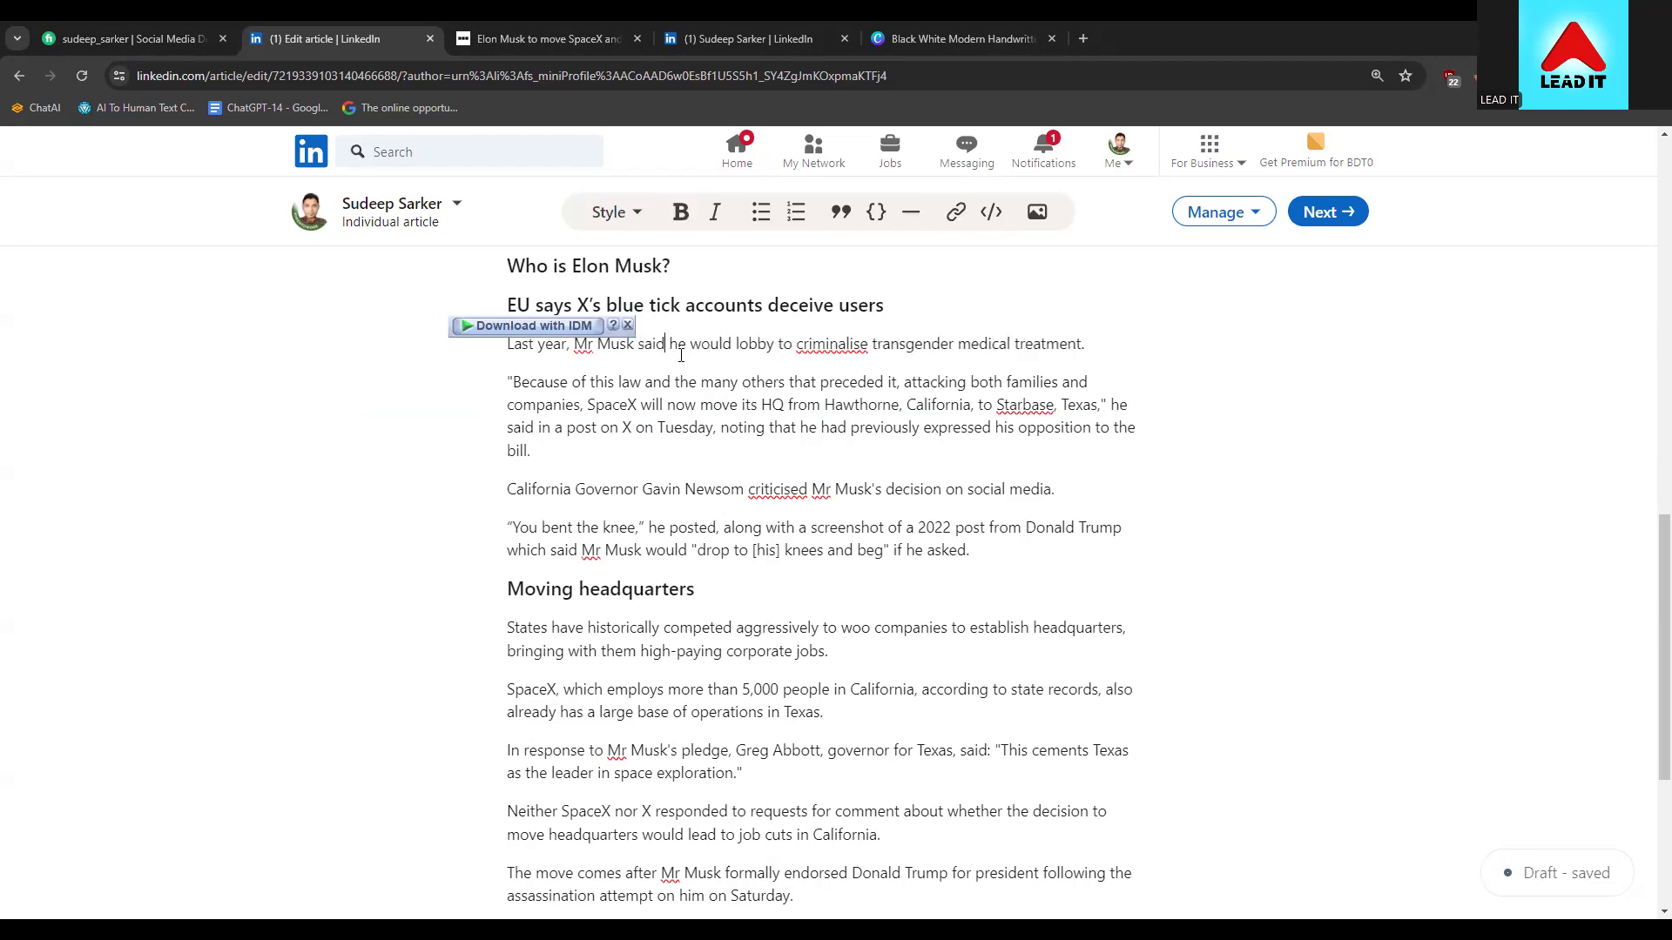
click(738, 383)
Retype the linked phrase before 'in 2022' as plain text 'filled to cut ties with him'
scroll(853, 534, up, 2)
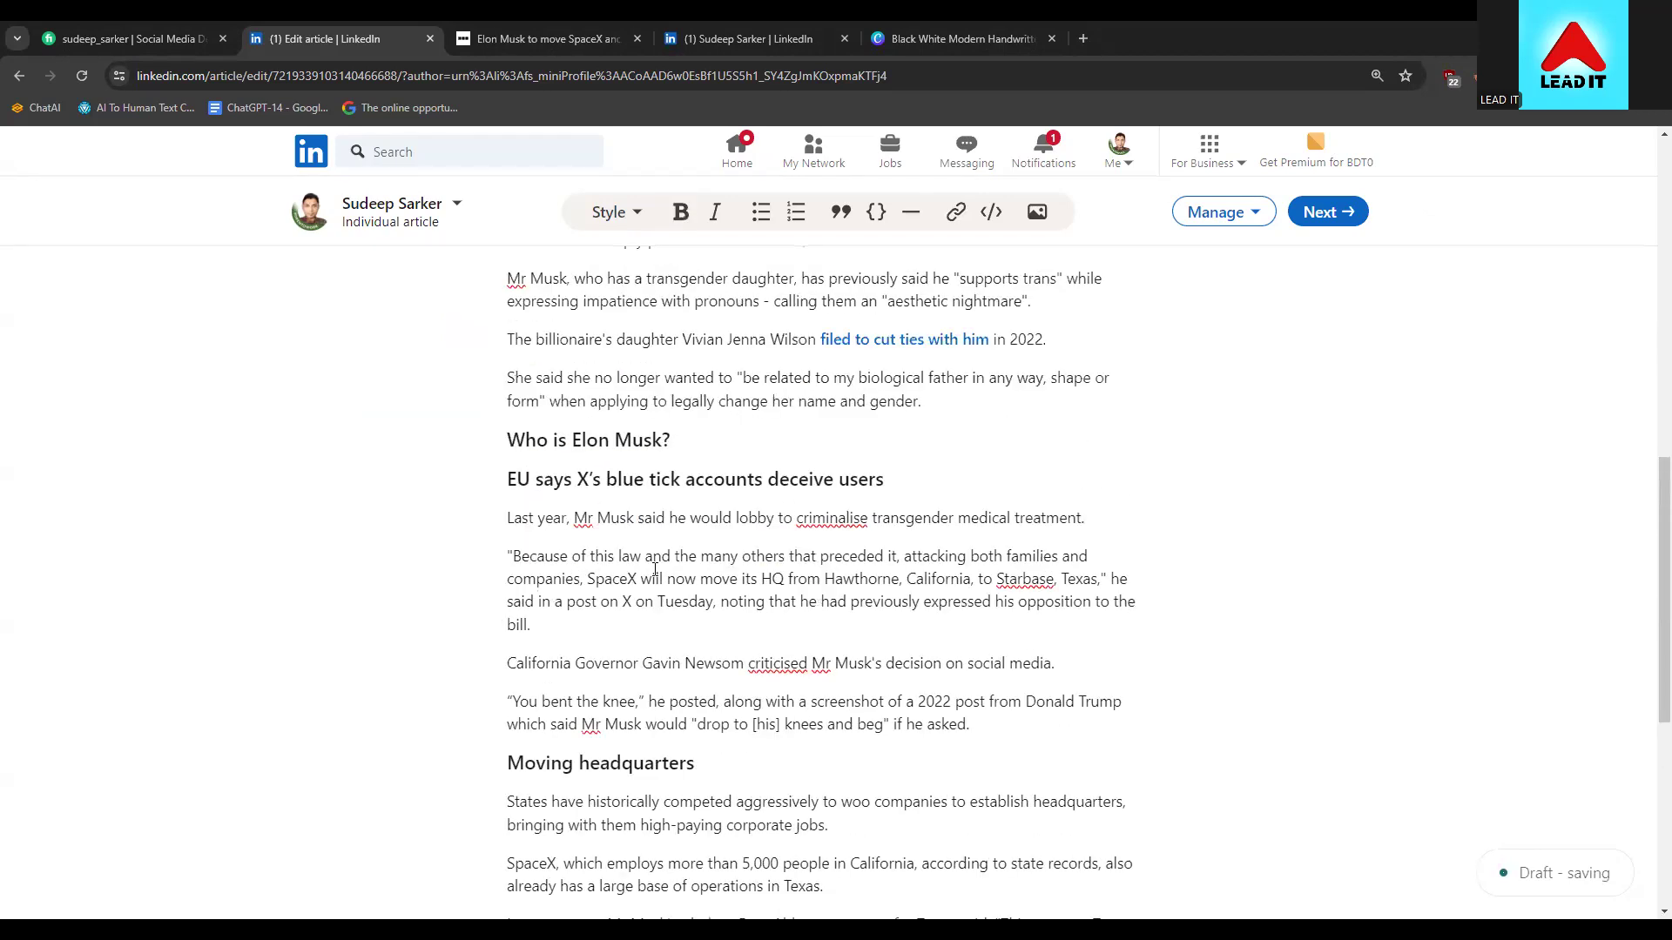
scroll(853, 535, up, 2)
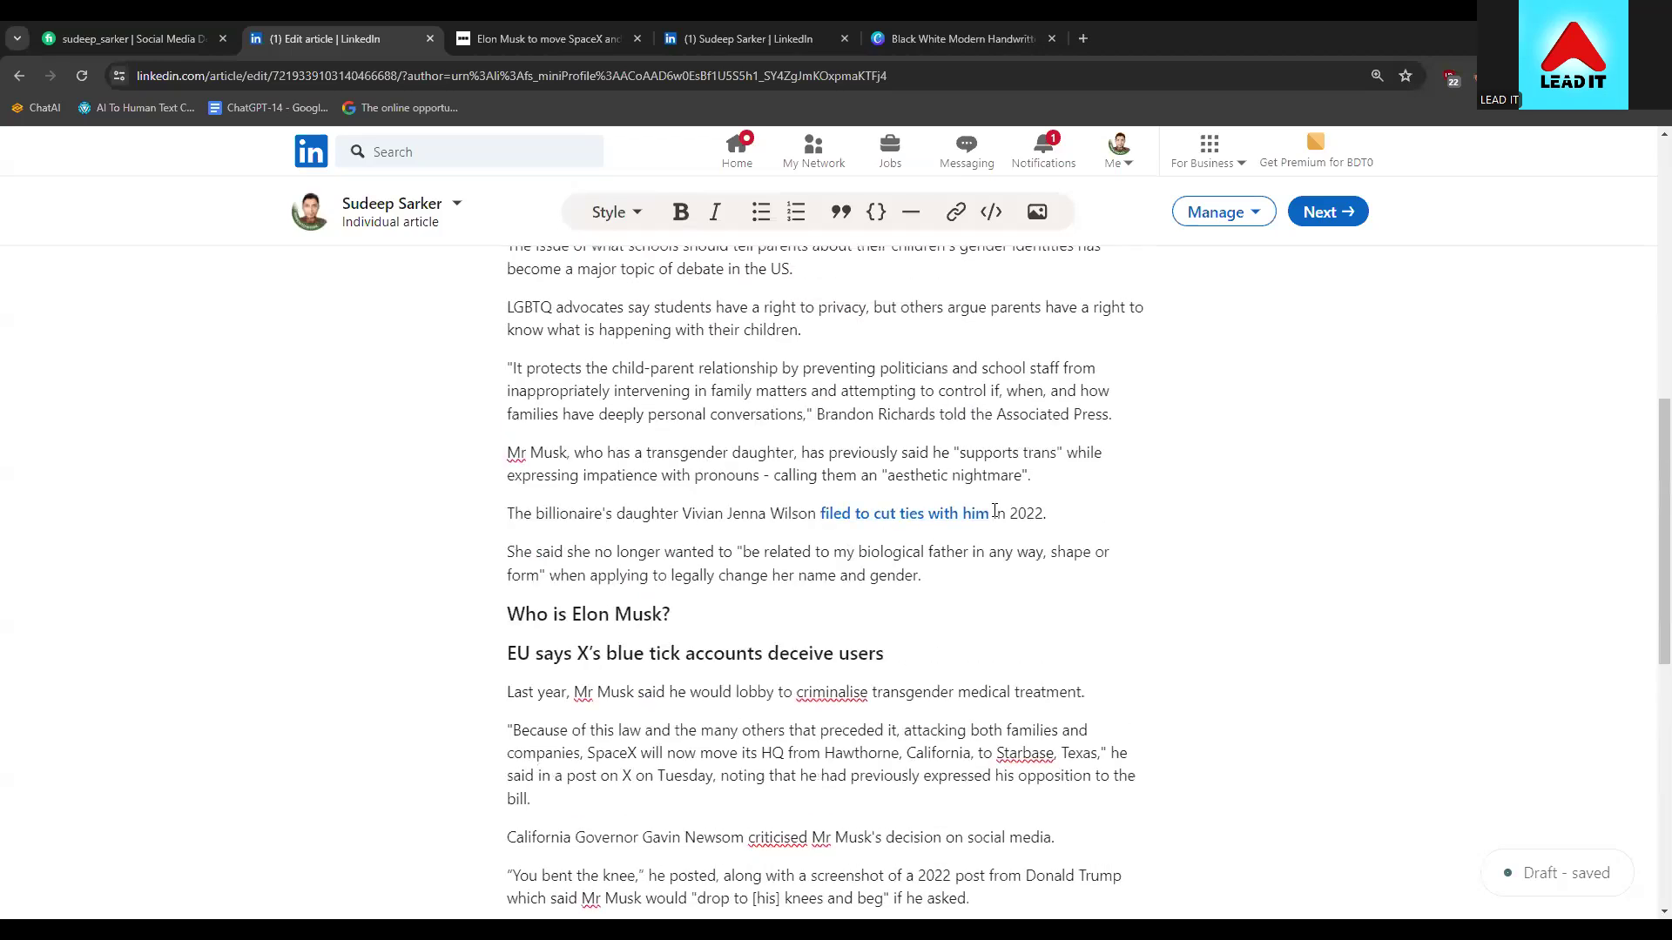
drag(817, 513, 994, 514)
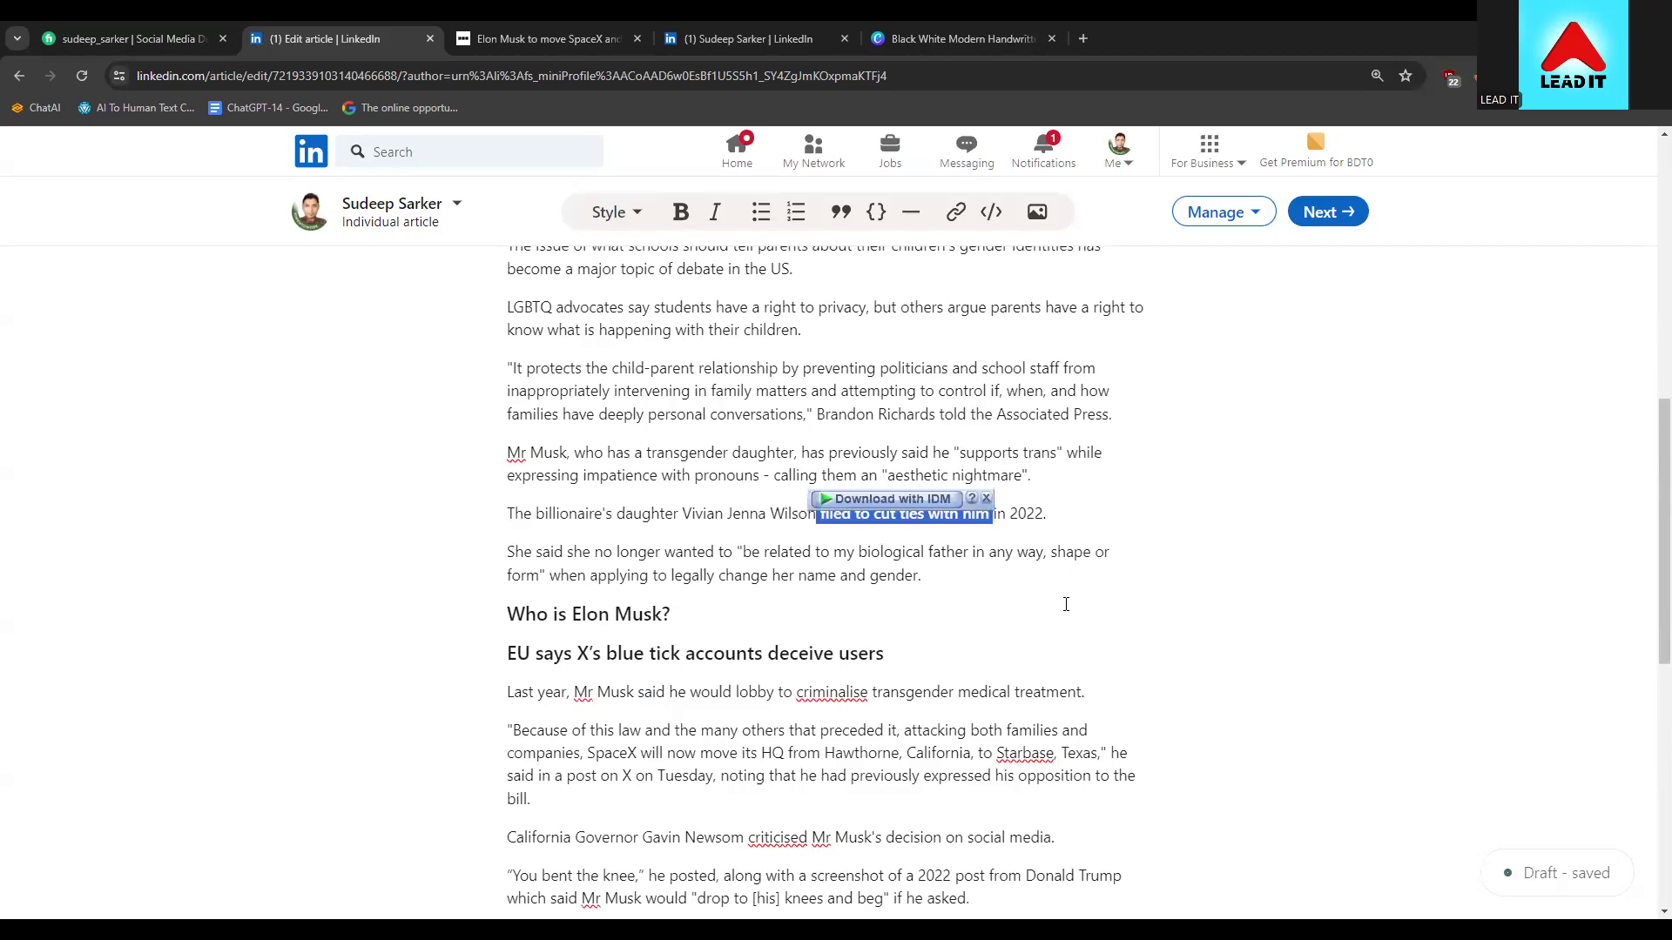
key(BackSpace)
text(filled to cut te)
key(BackSpace)
text(i)
key(BackSpace)
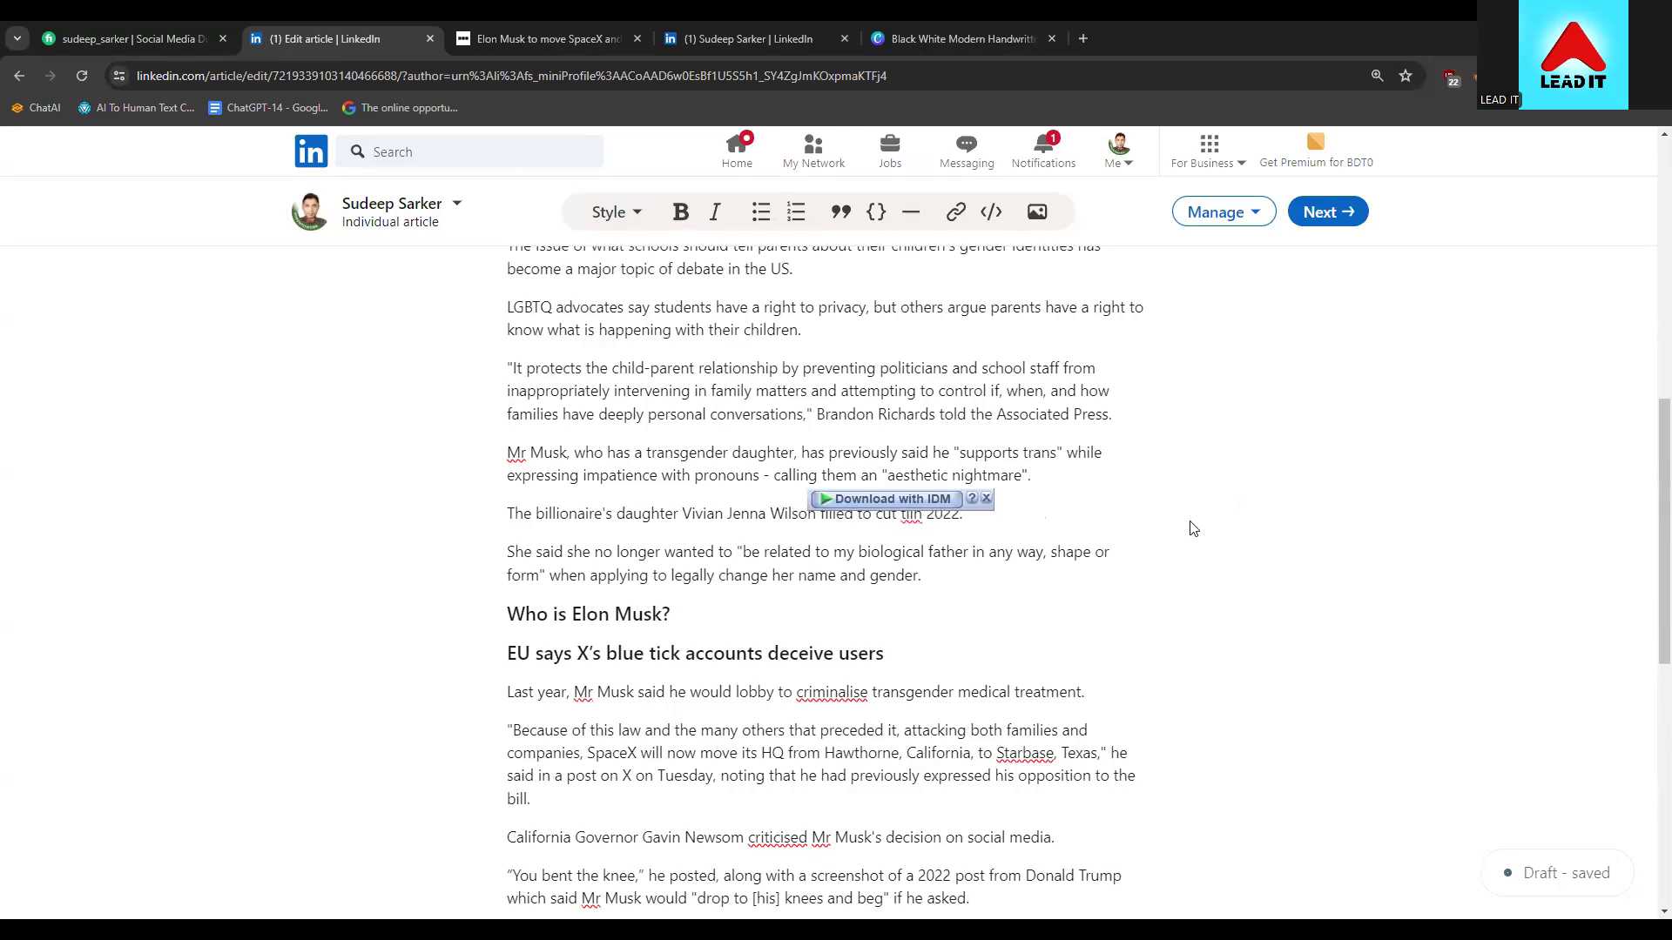
click(987, 498)
text(es with i)
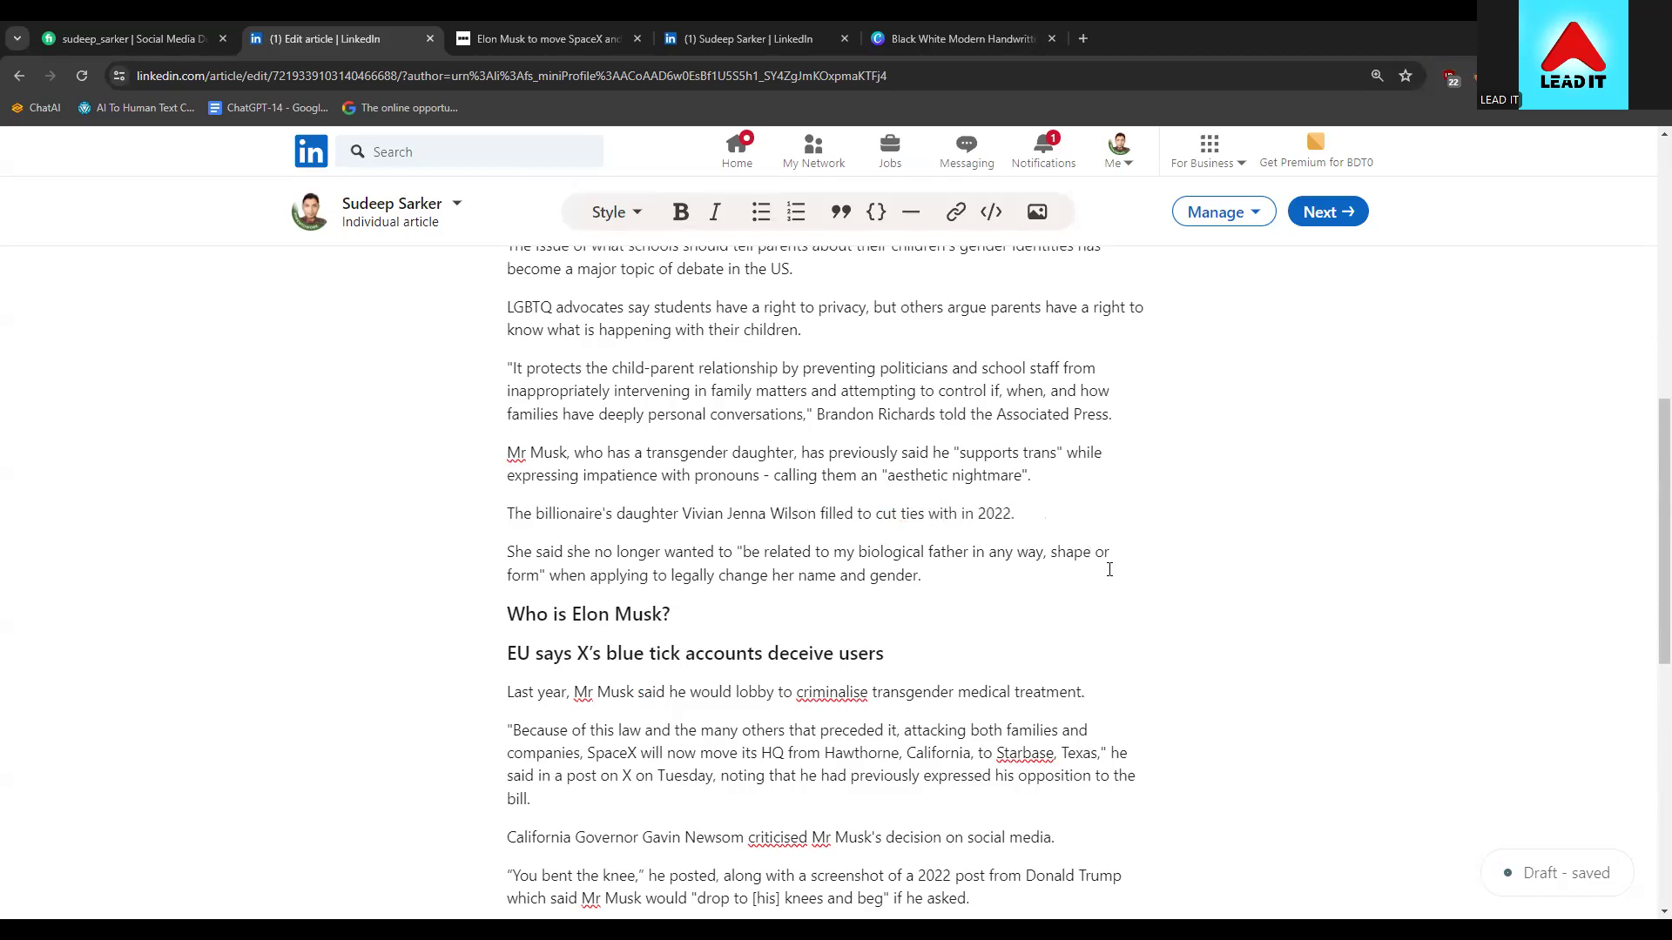
text(him)
scroll(914, 514, up, 3)
Replace the linked Tesla headquarters phrase with plain text 'Moved Tesla to hq'
scroll(826, 613, up, 6)
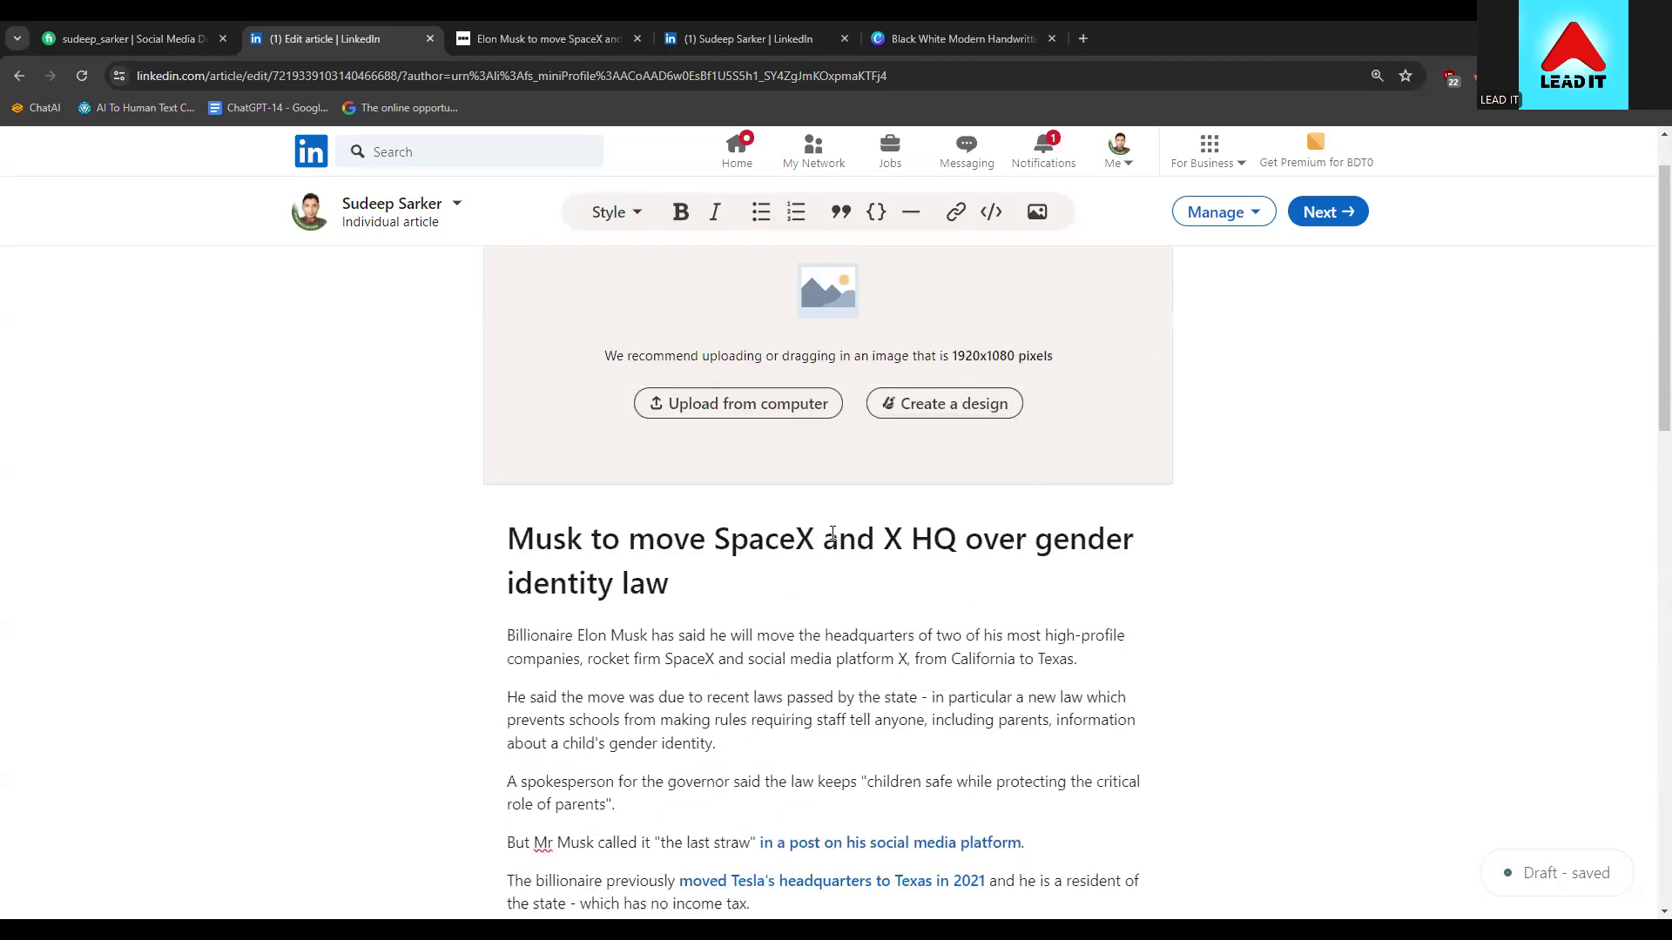
scroll(939, 514, down, 4)
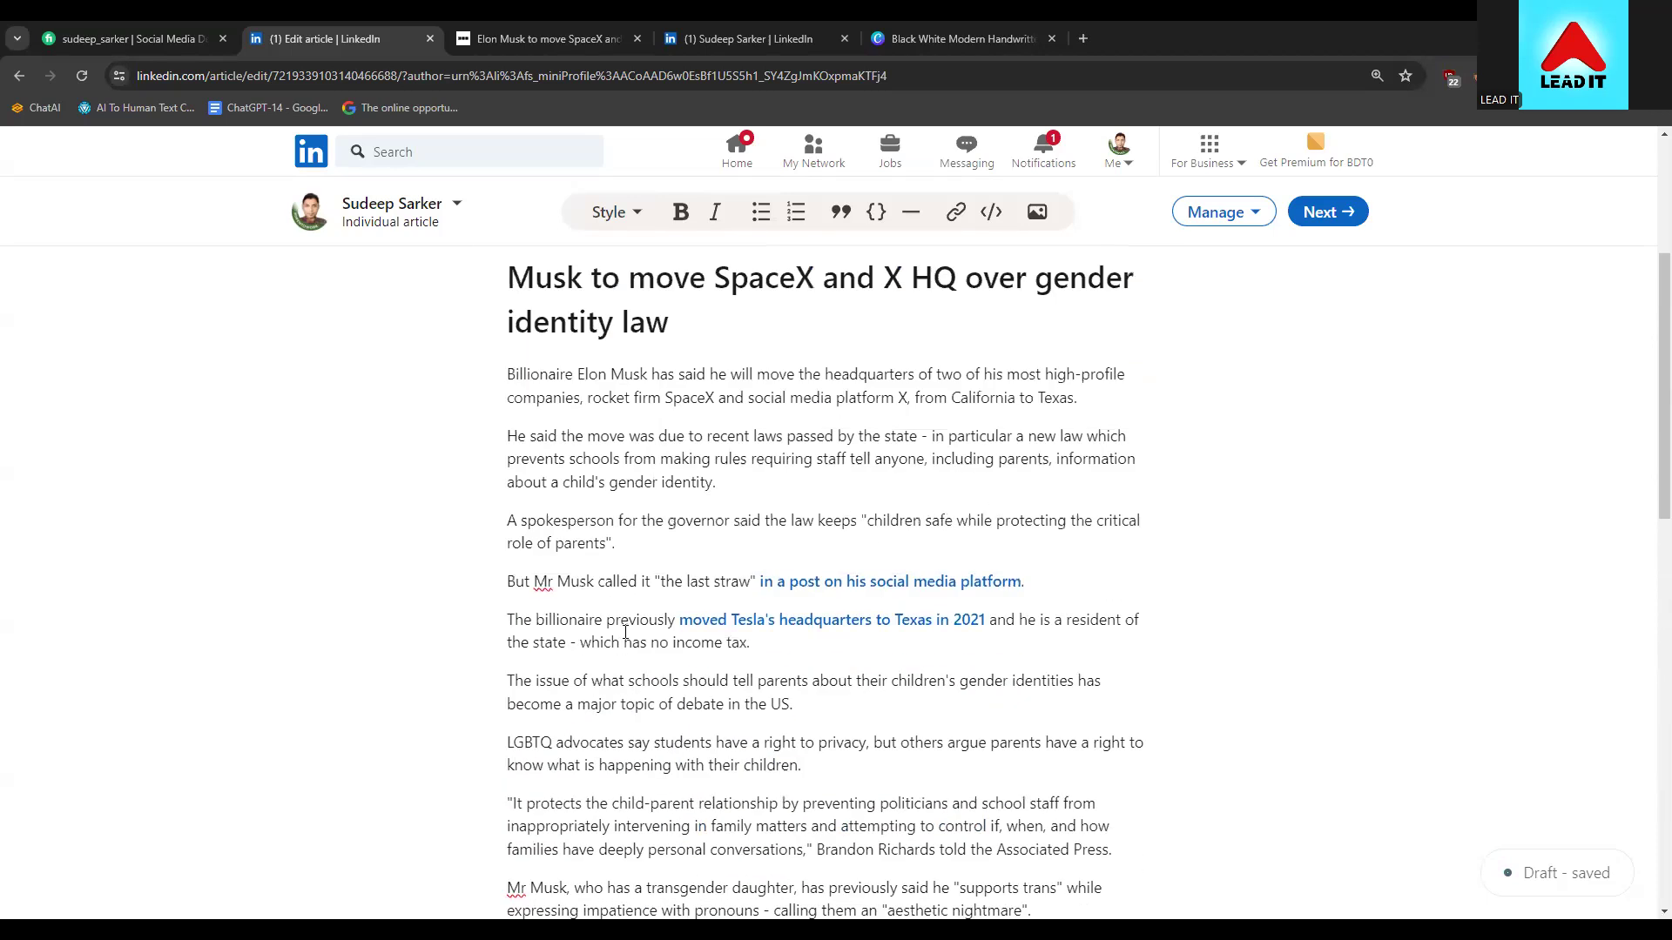
drag(677, 619, 986, 621)
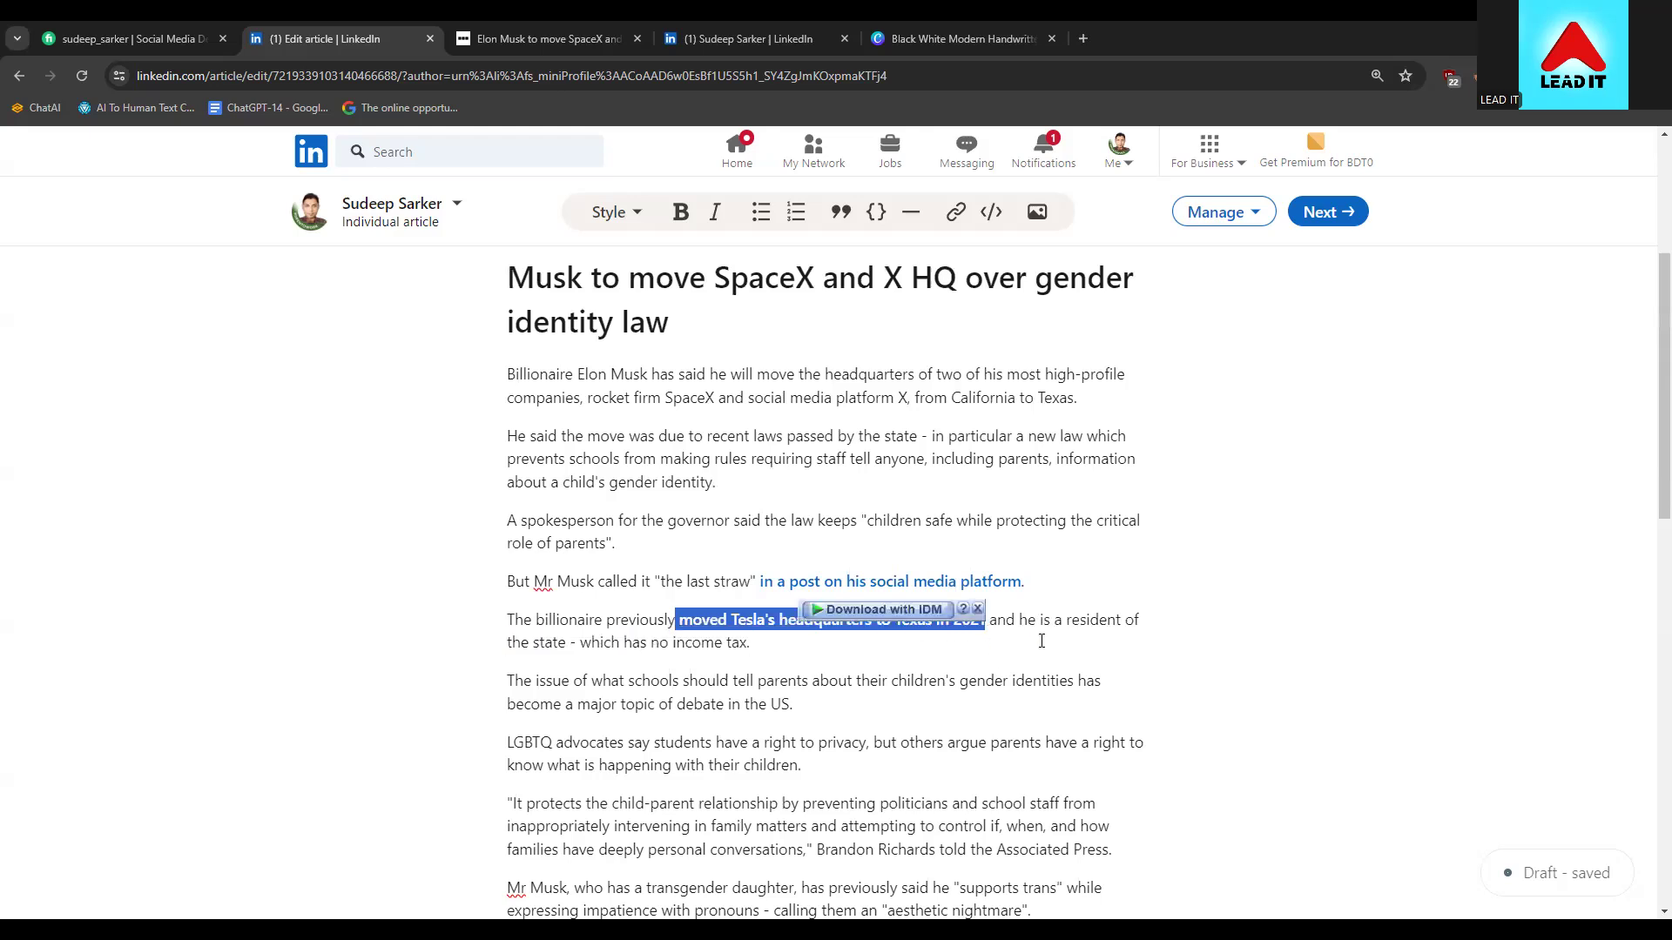
key(BackSpace)
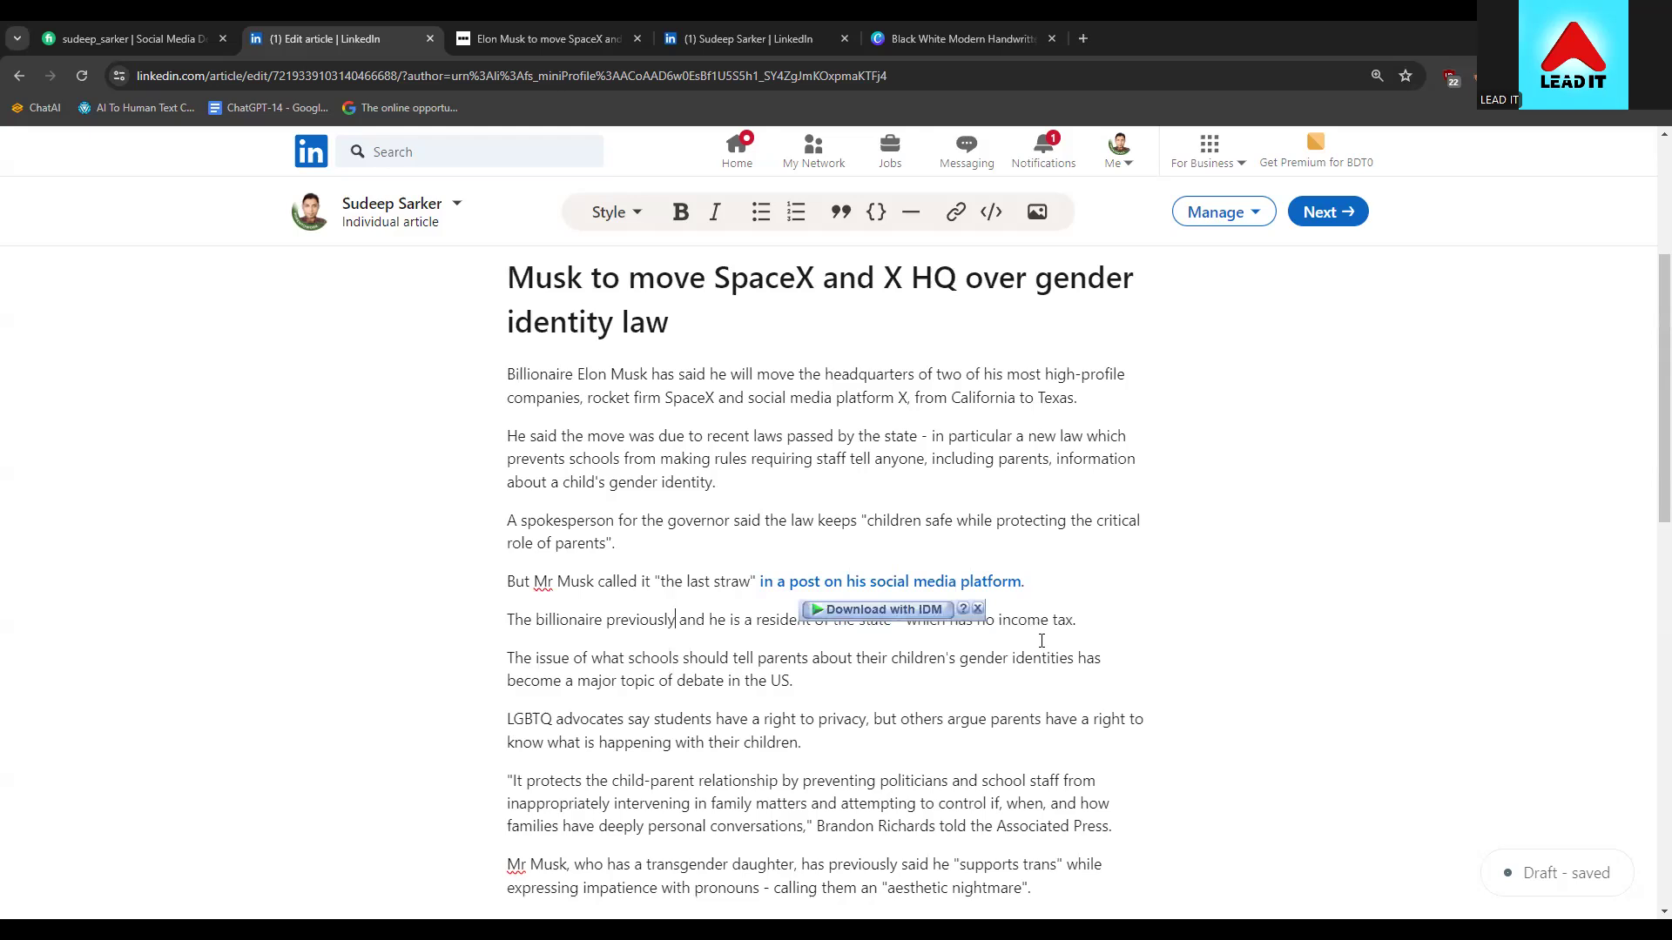
key(ctrl+z)
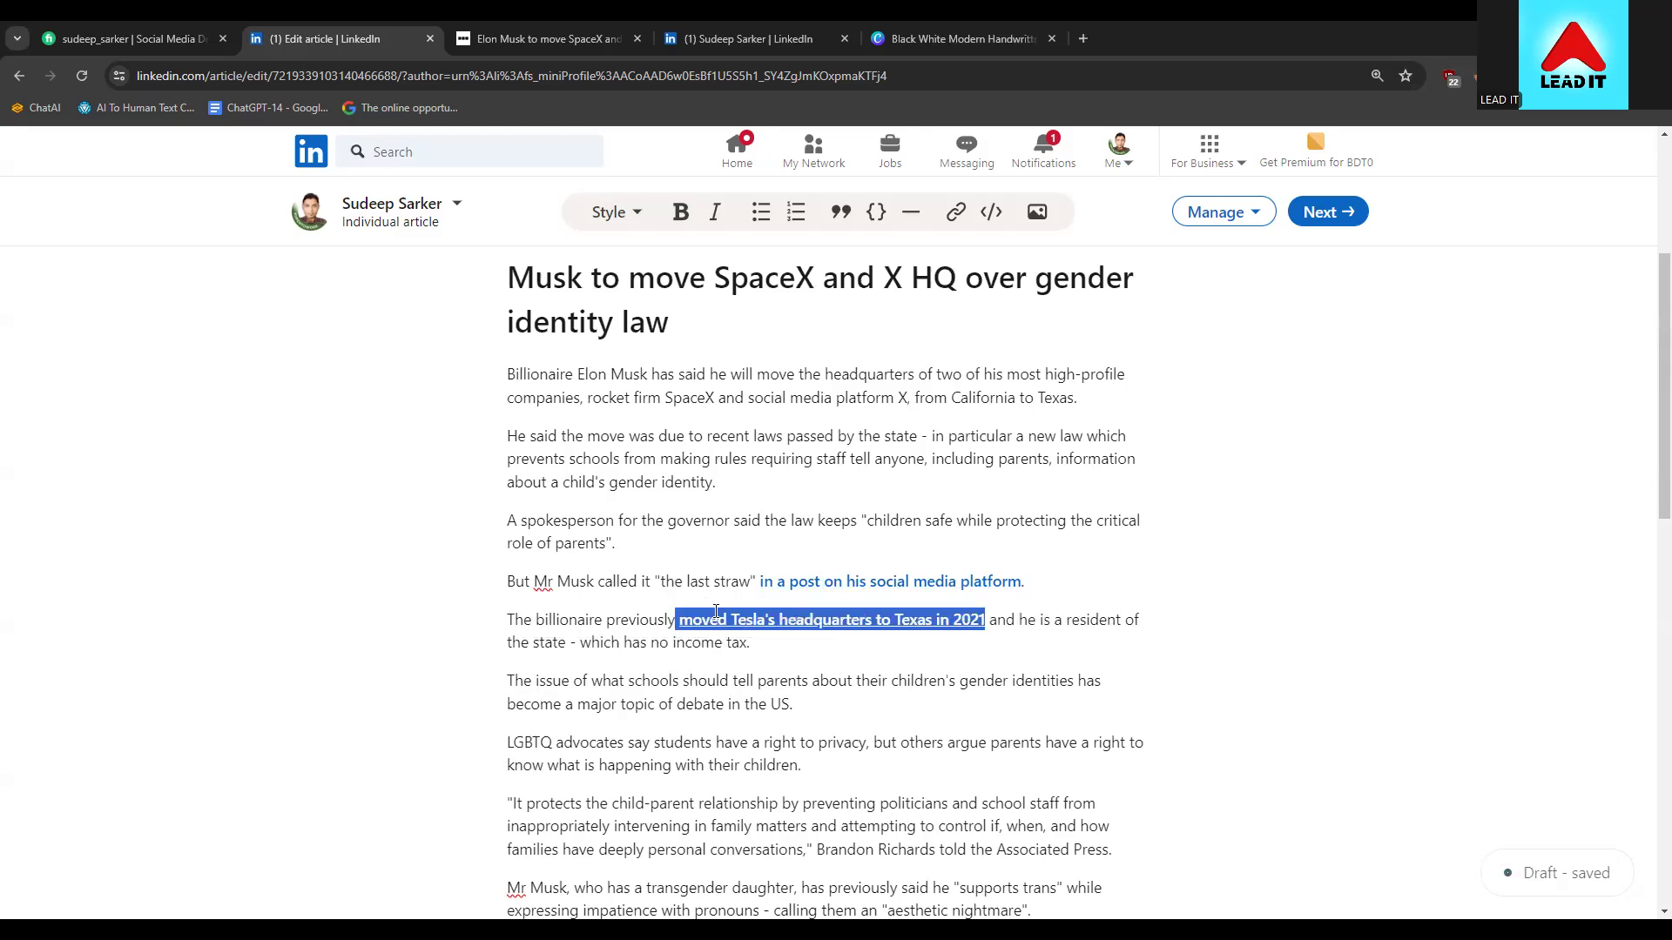
right_click(711, 614)
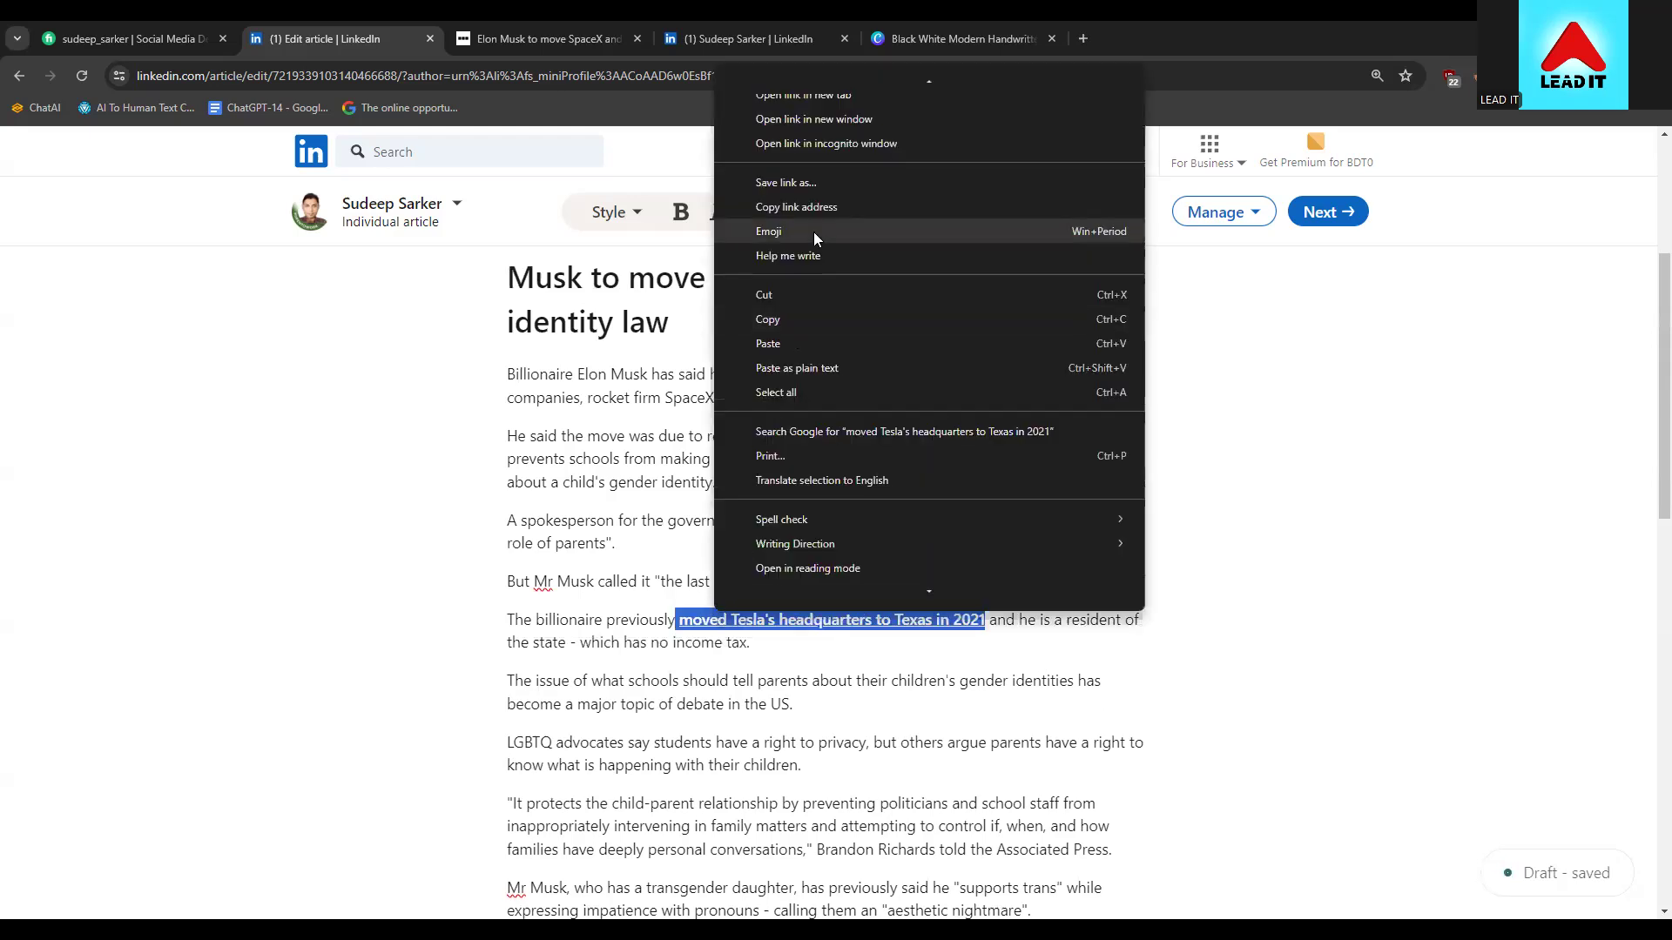
click(771, 305)
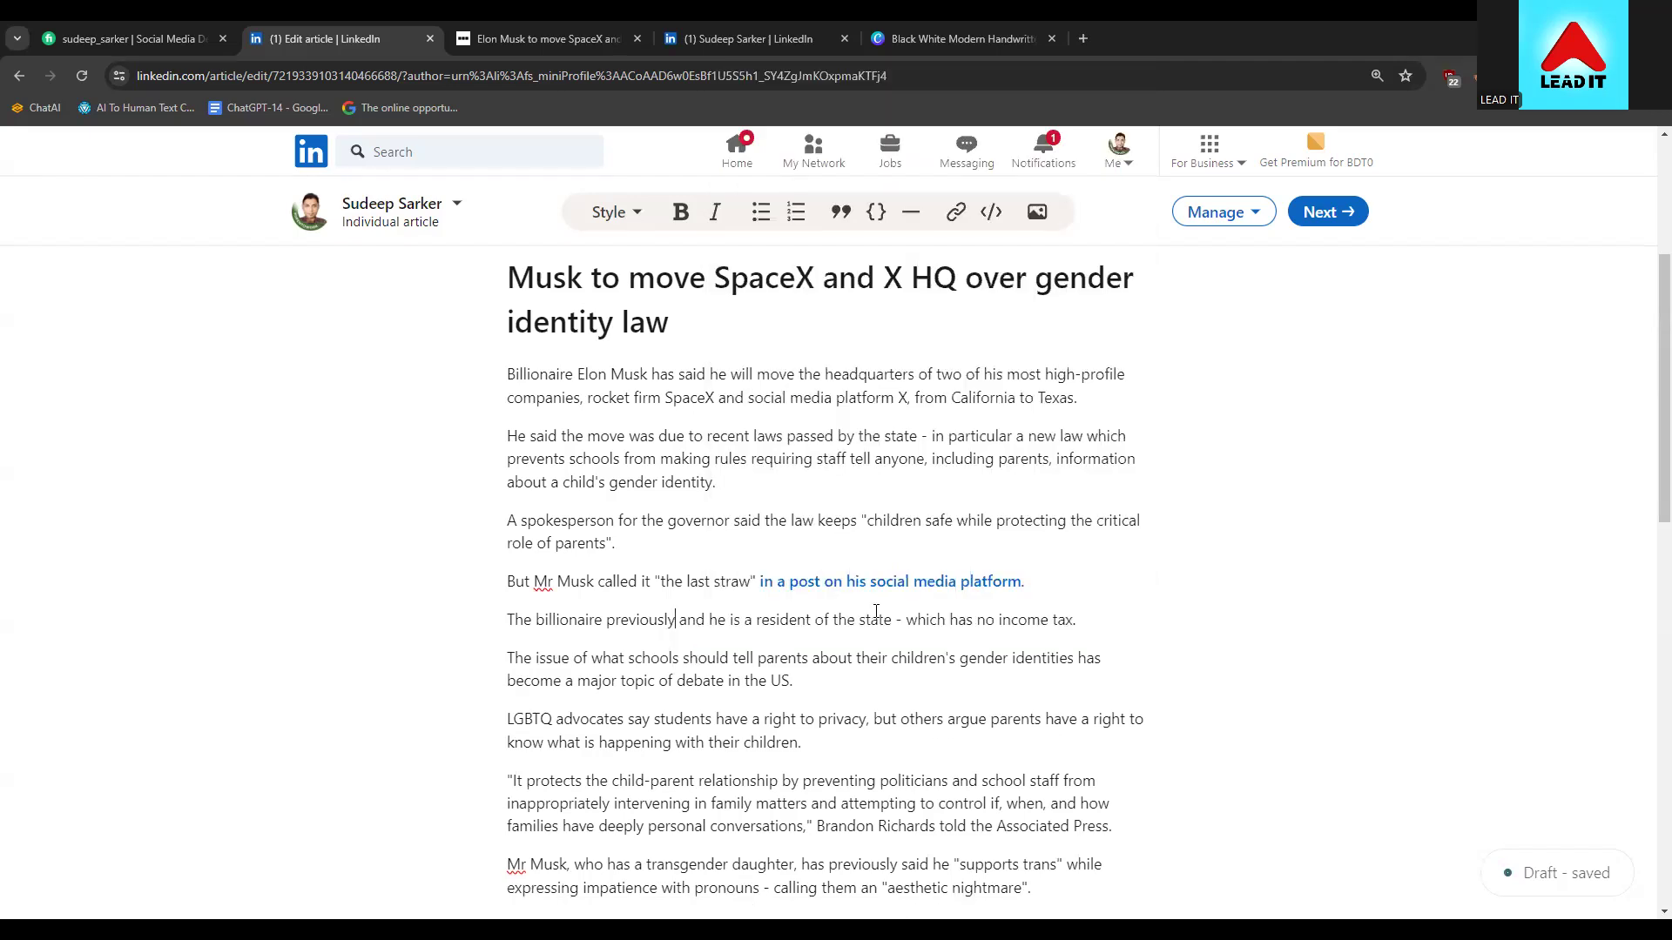
text(Mov)
text(ed )
text(Tesl)
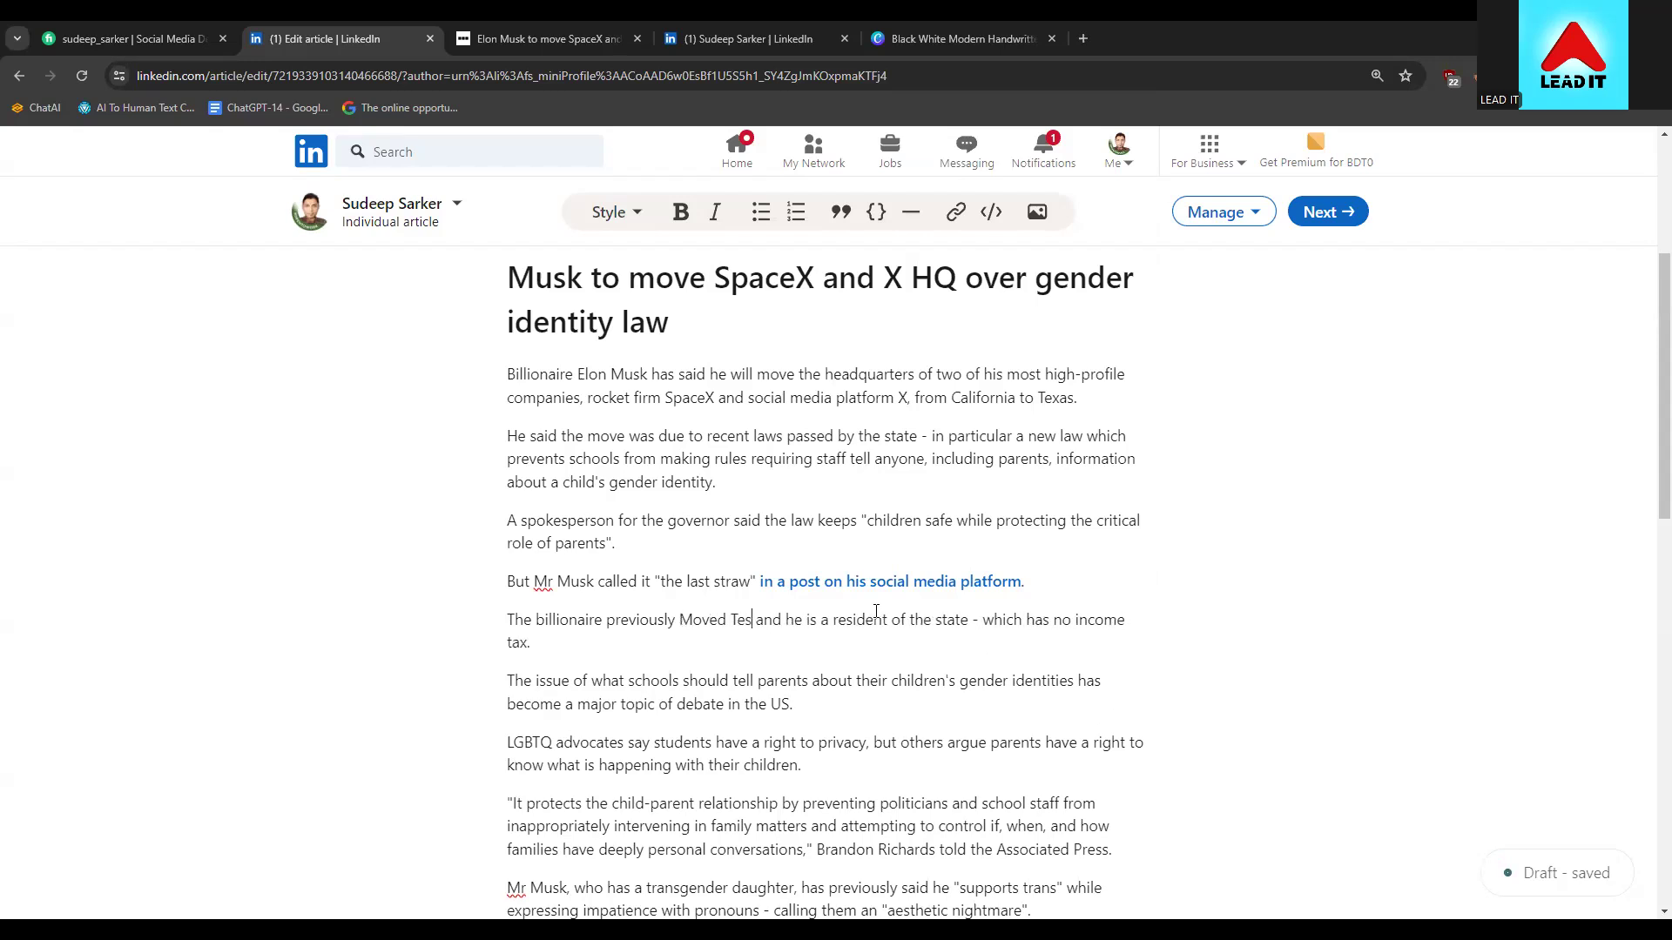
text(a to )
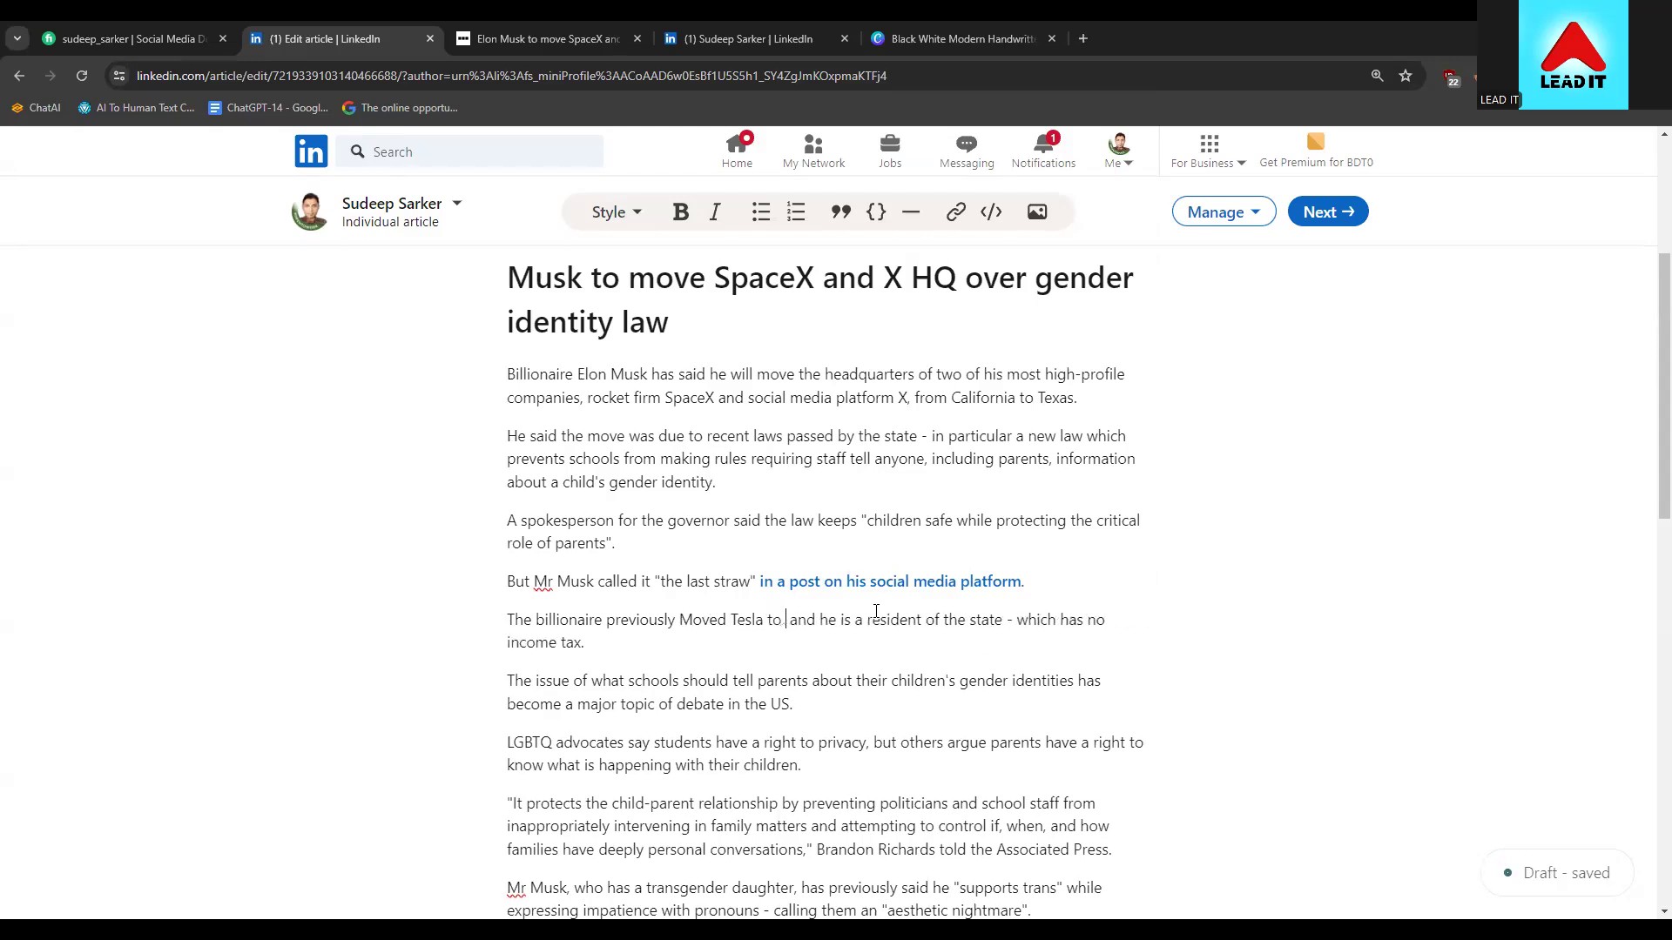
text(hq)
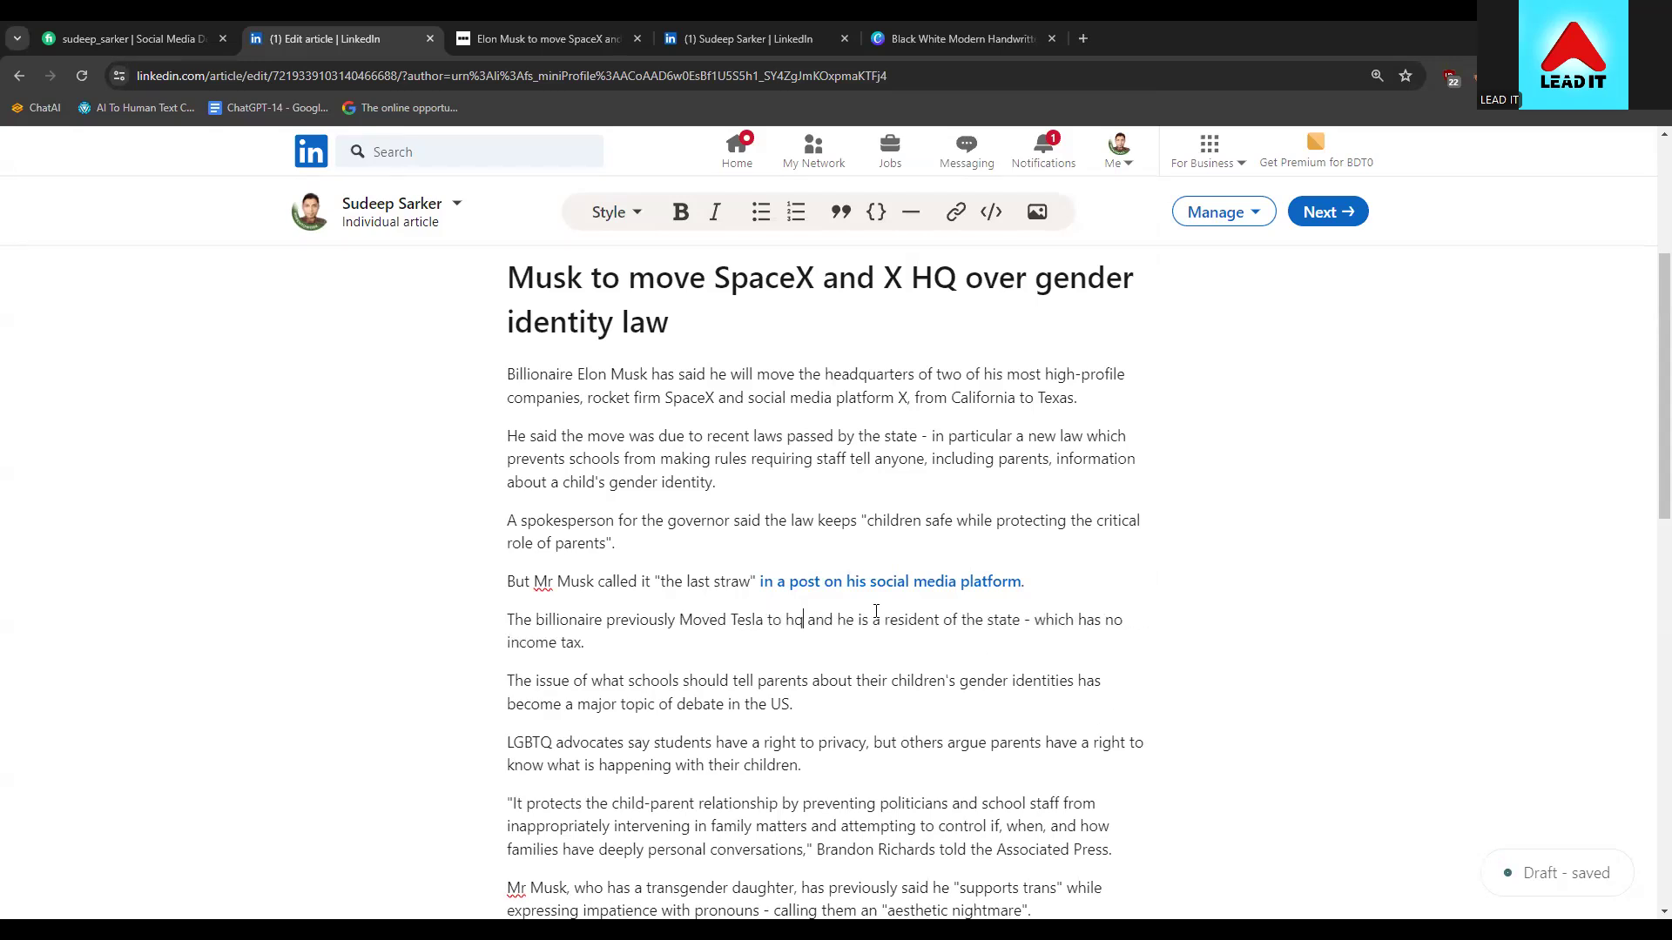
Replace the linked social media platform phrase with plain text 'in a post in social media.'
drag(1026, 581, 927, 581)
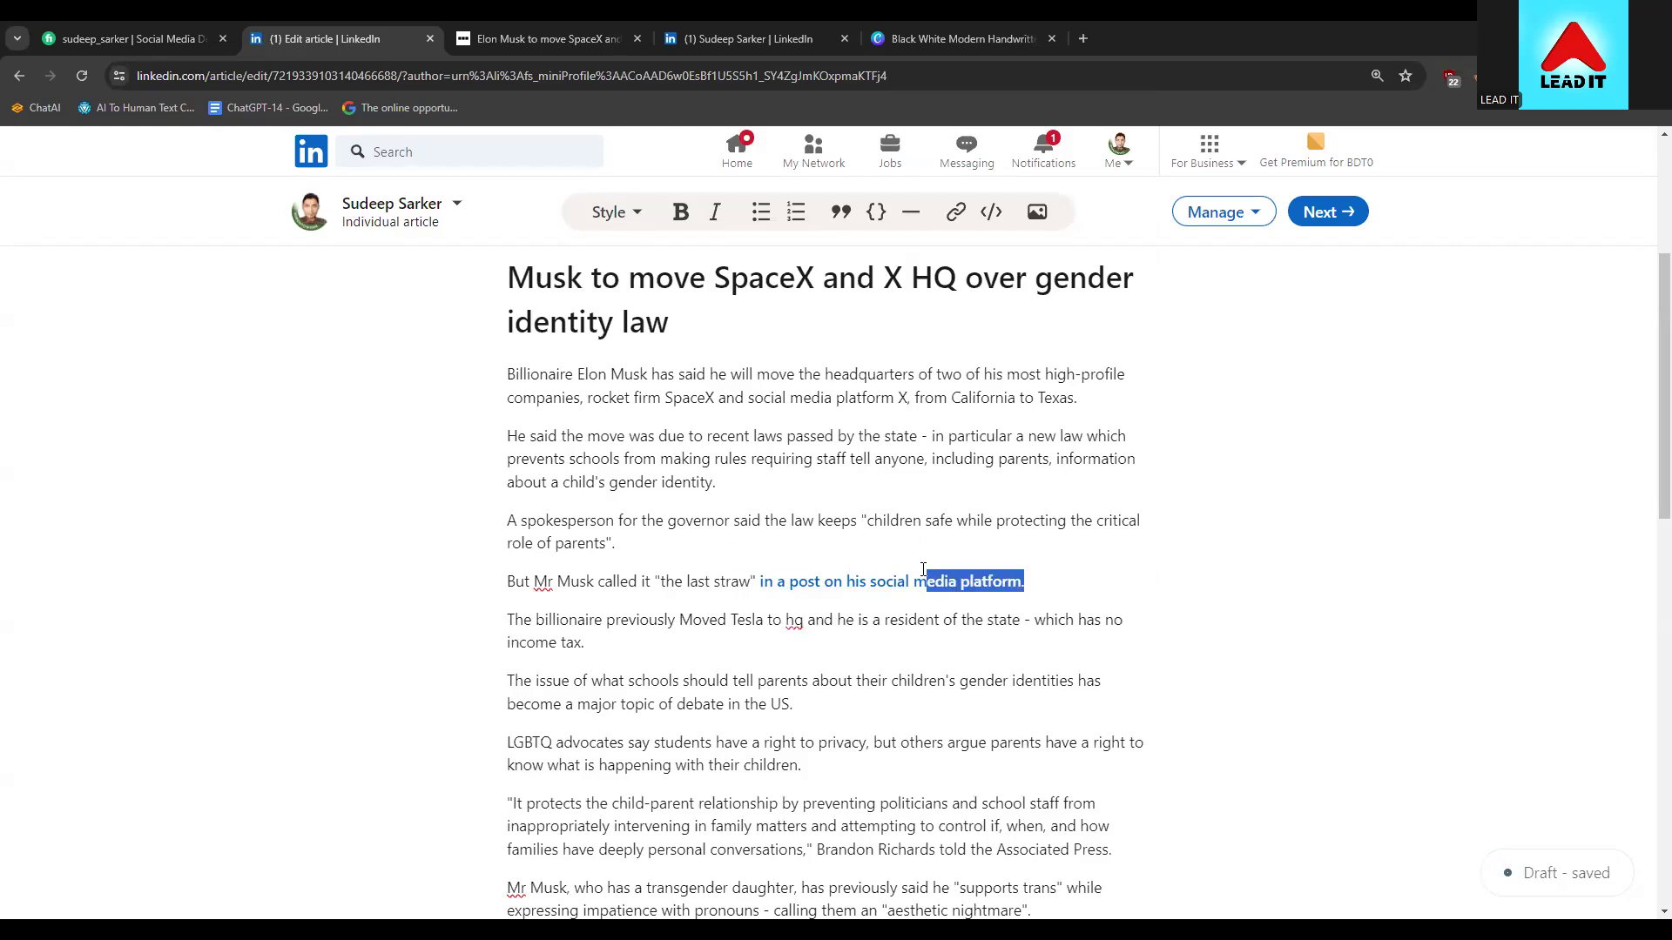
click(1006, 607)
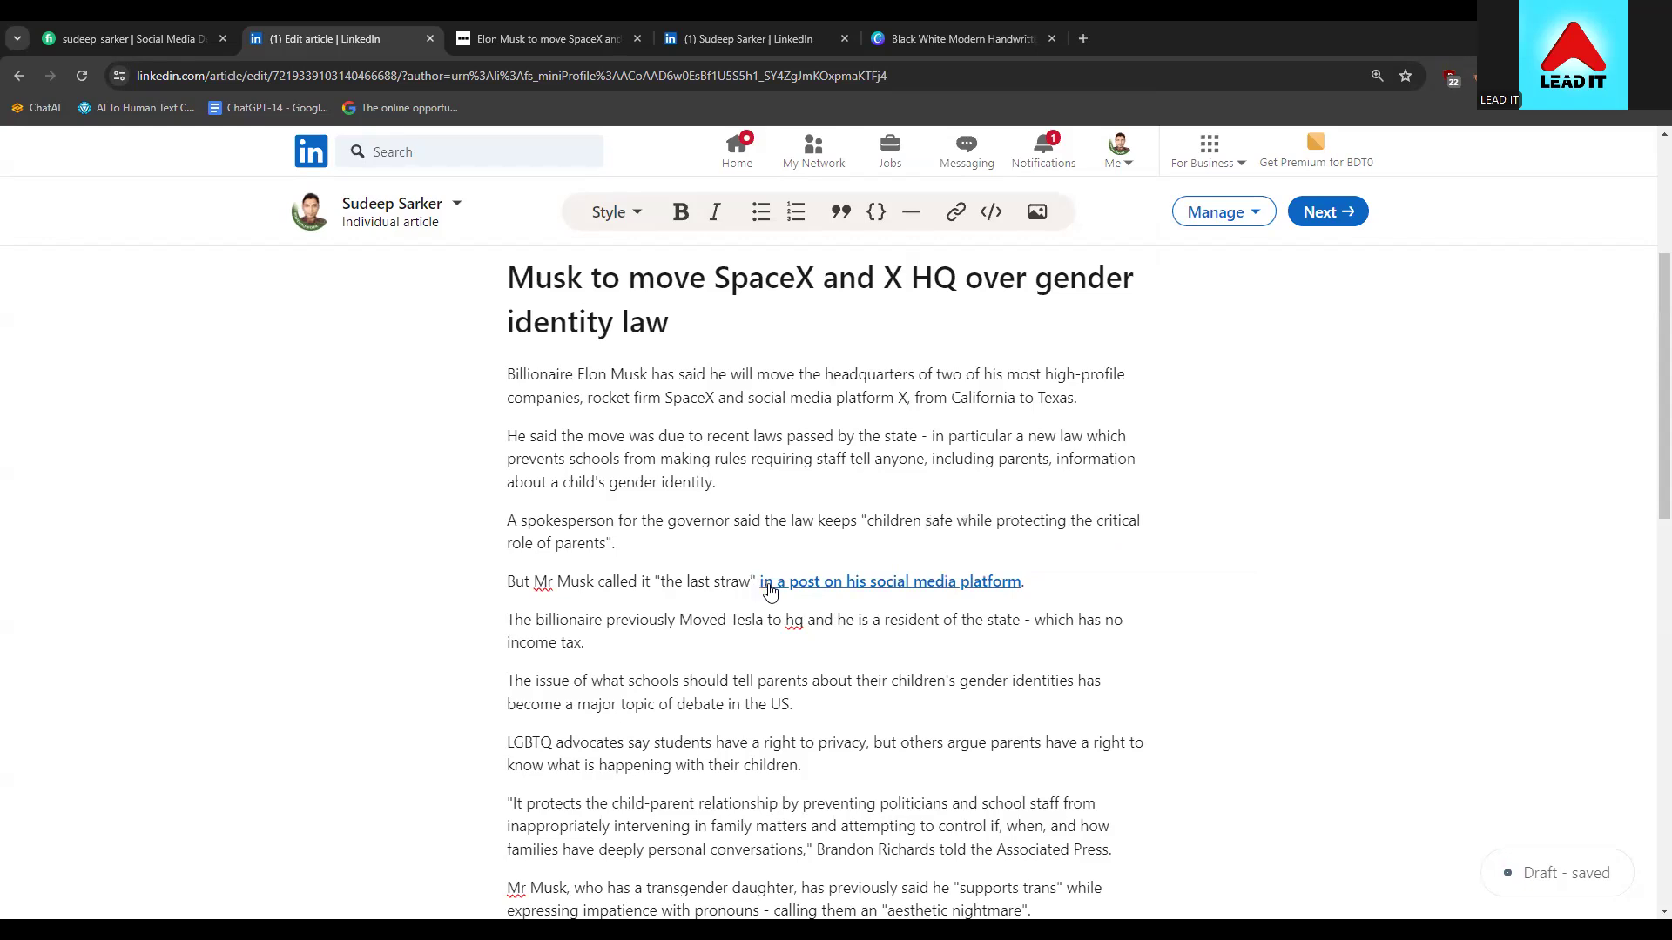
drag(1052, 581, 757, 579)
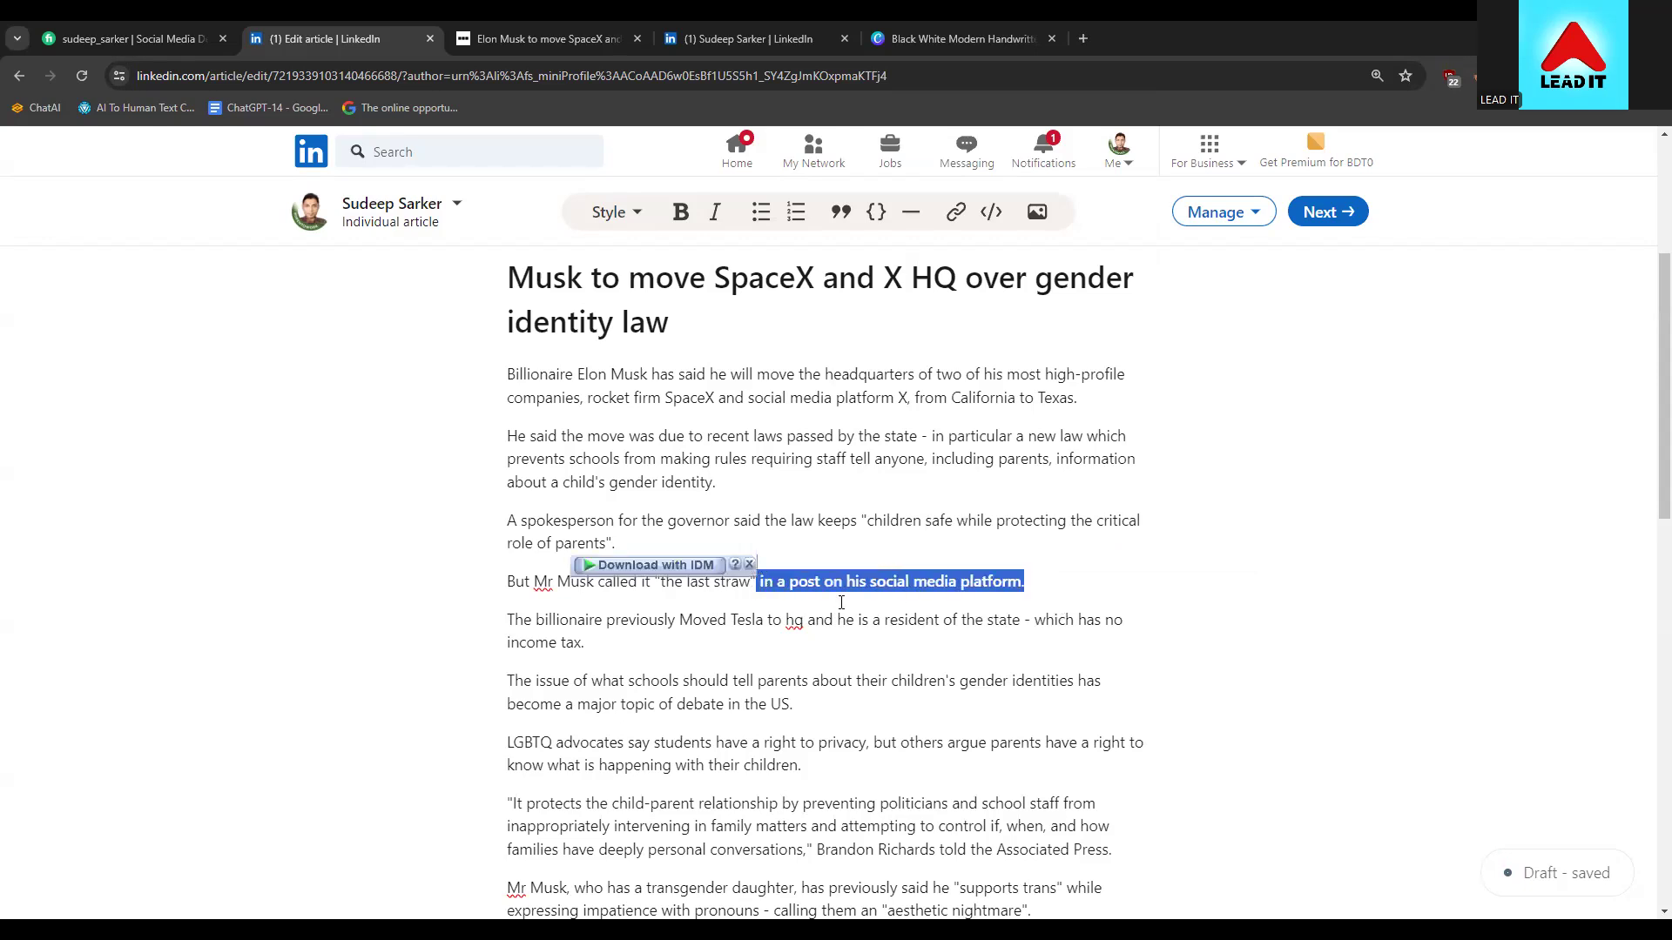
key(BackSpace)
text(i)
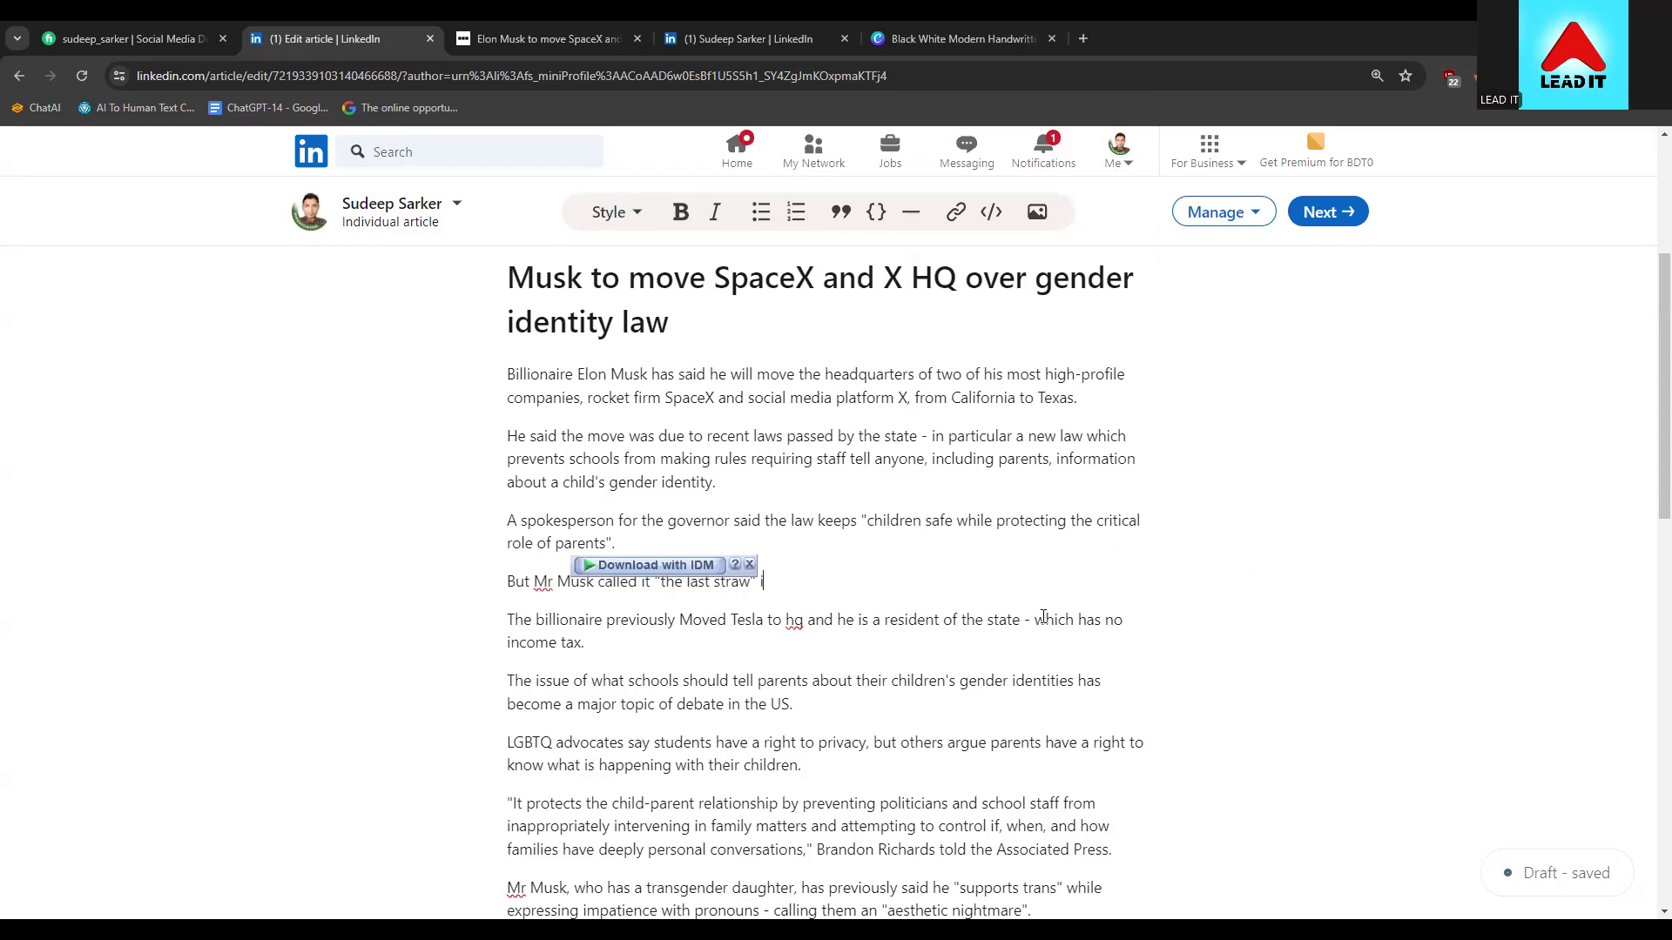
text(n a post in social media .)
scroll(1030, 541, up, 1)
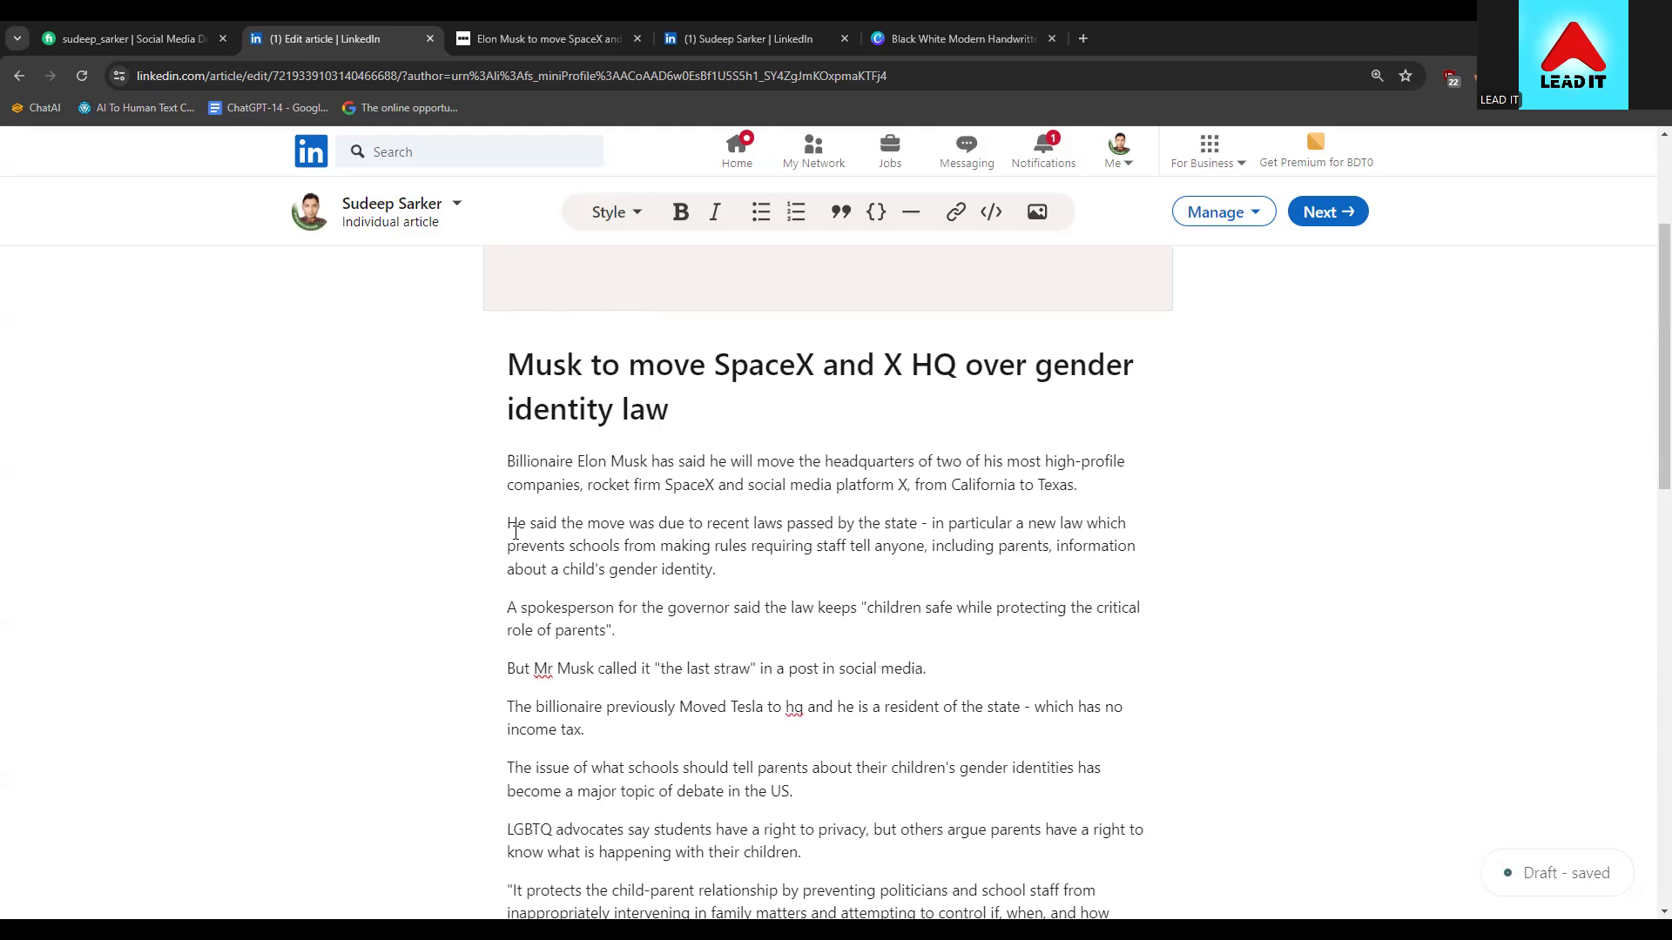
Bold the paragraph beginning 'He said the move', then remove the bold again
drag(507, 527, 714, 569)
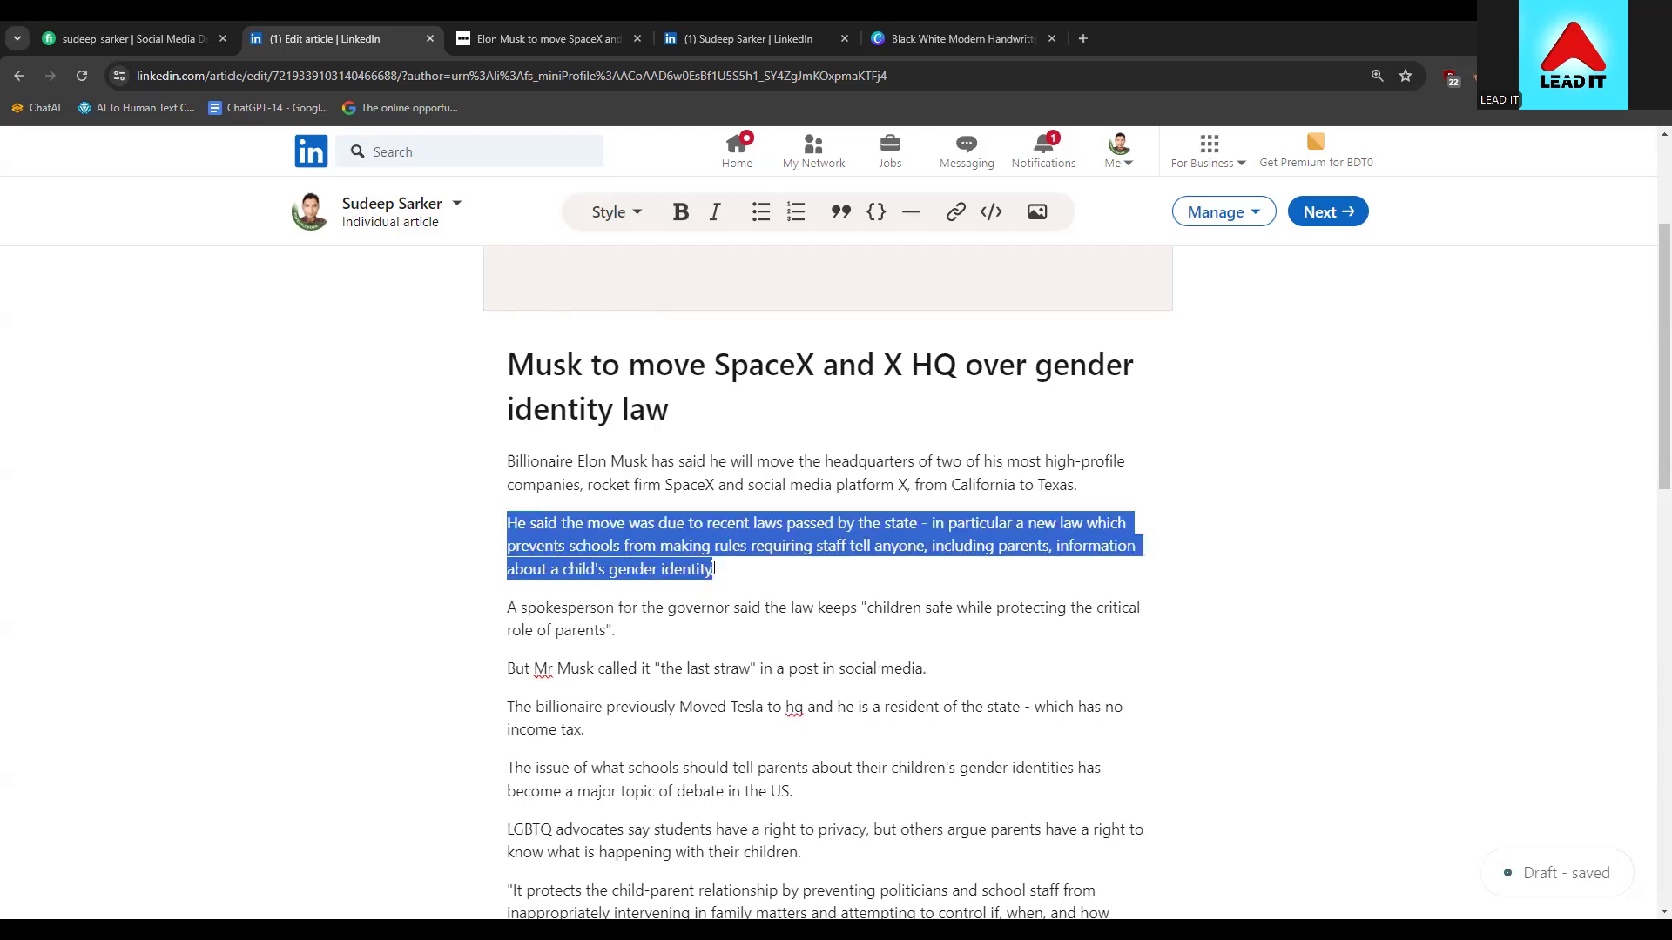
click(683, 211)
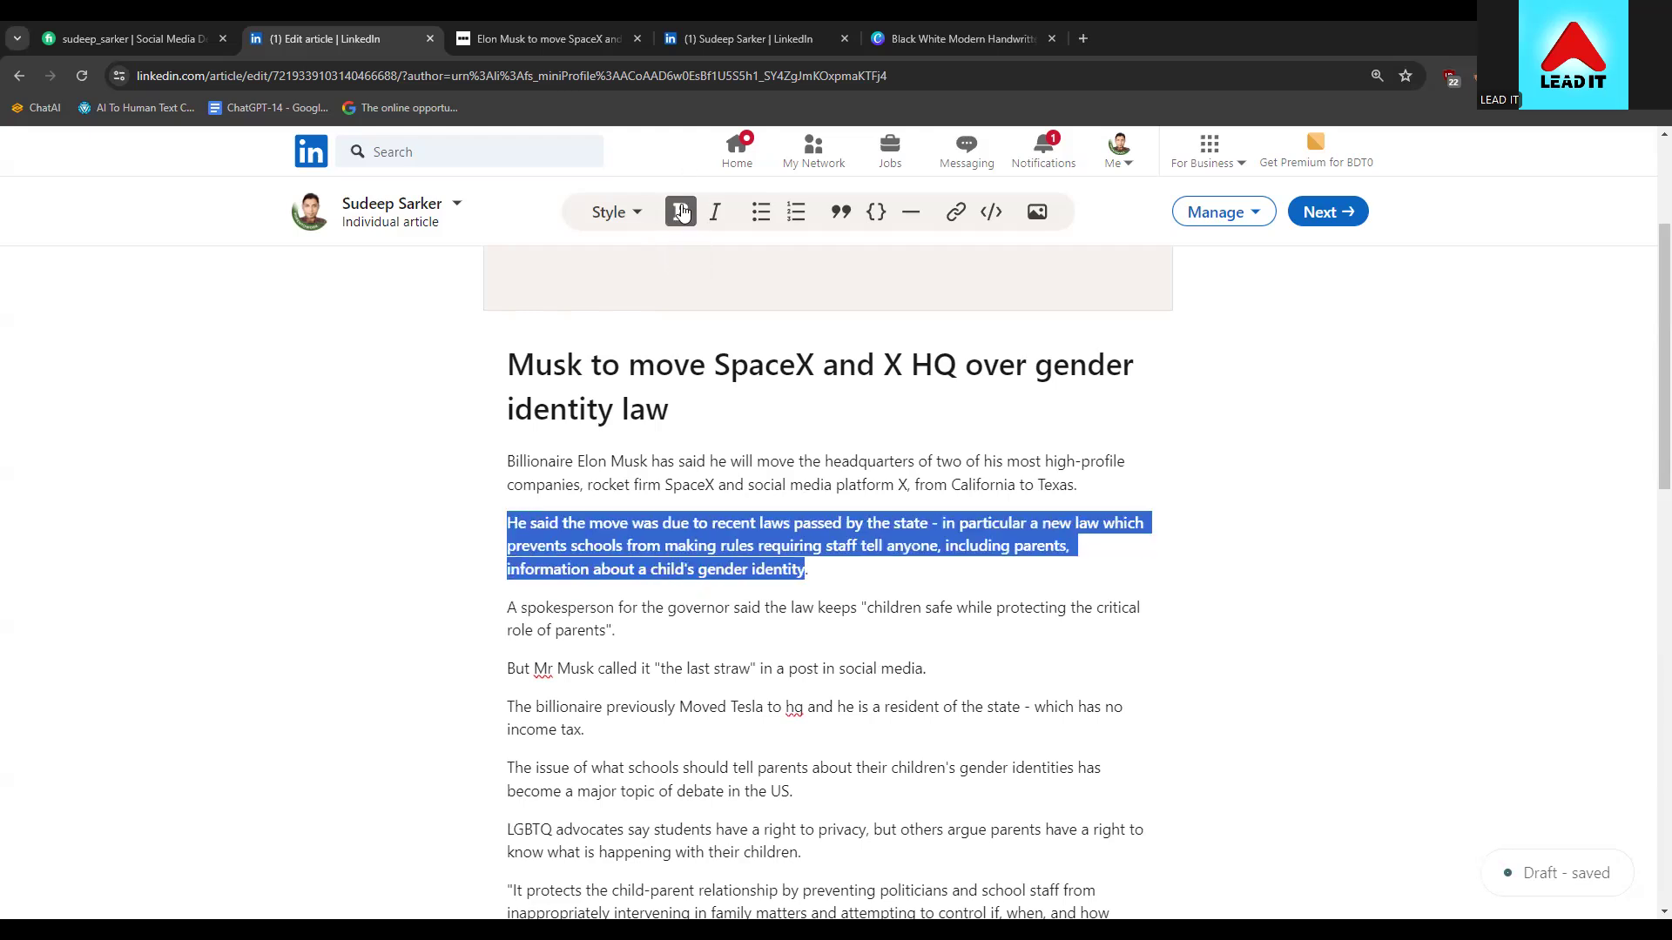
click(783, 566)
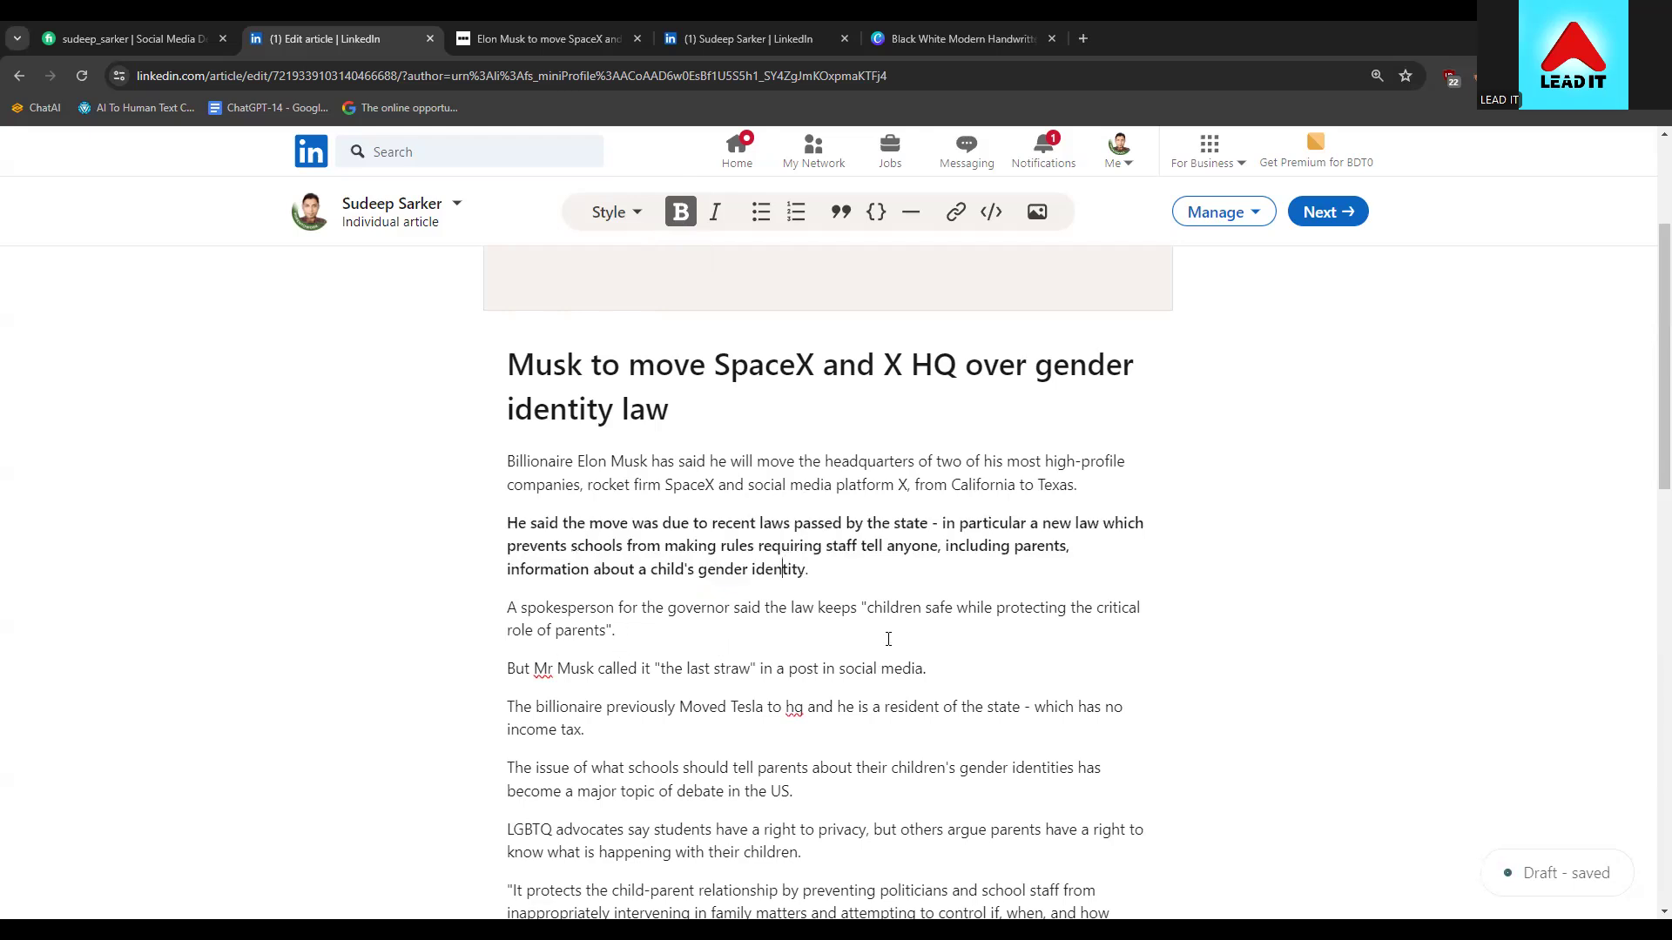
drag(831, 576, 491, 533)
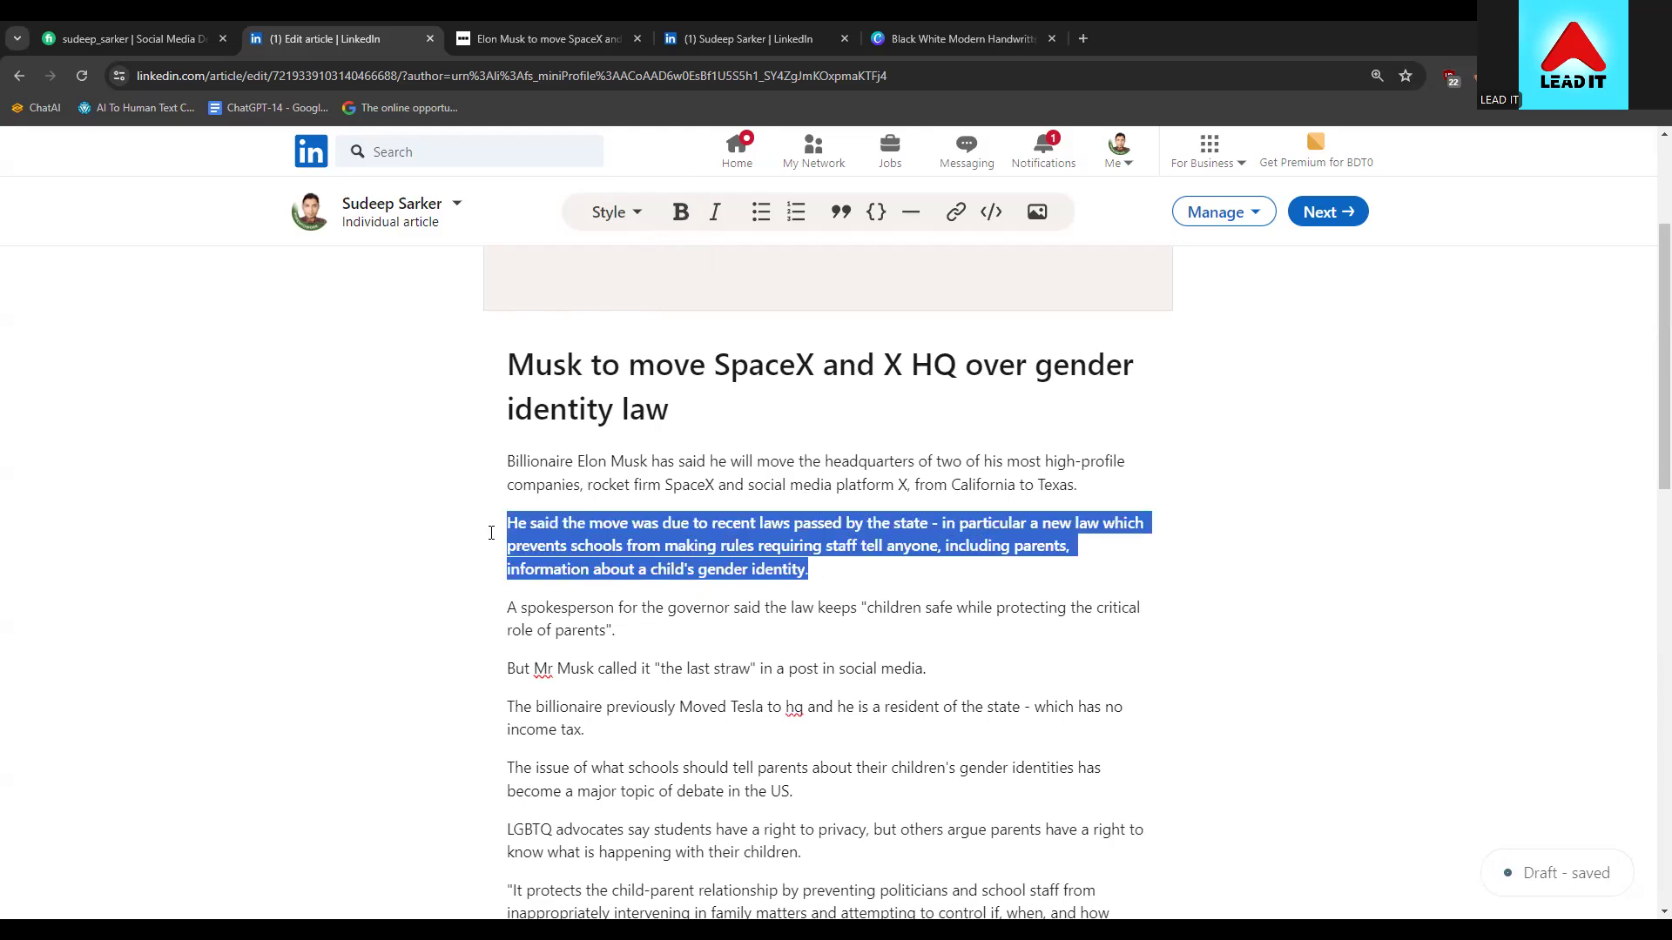
click(681, 212)
drag(808, 570, 493, 521)
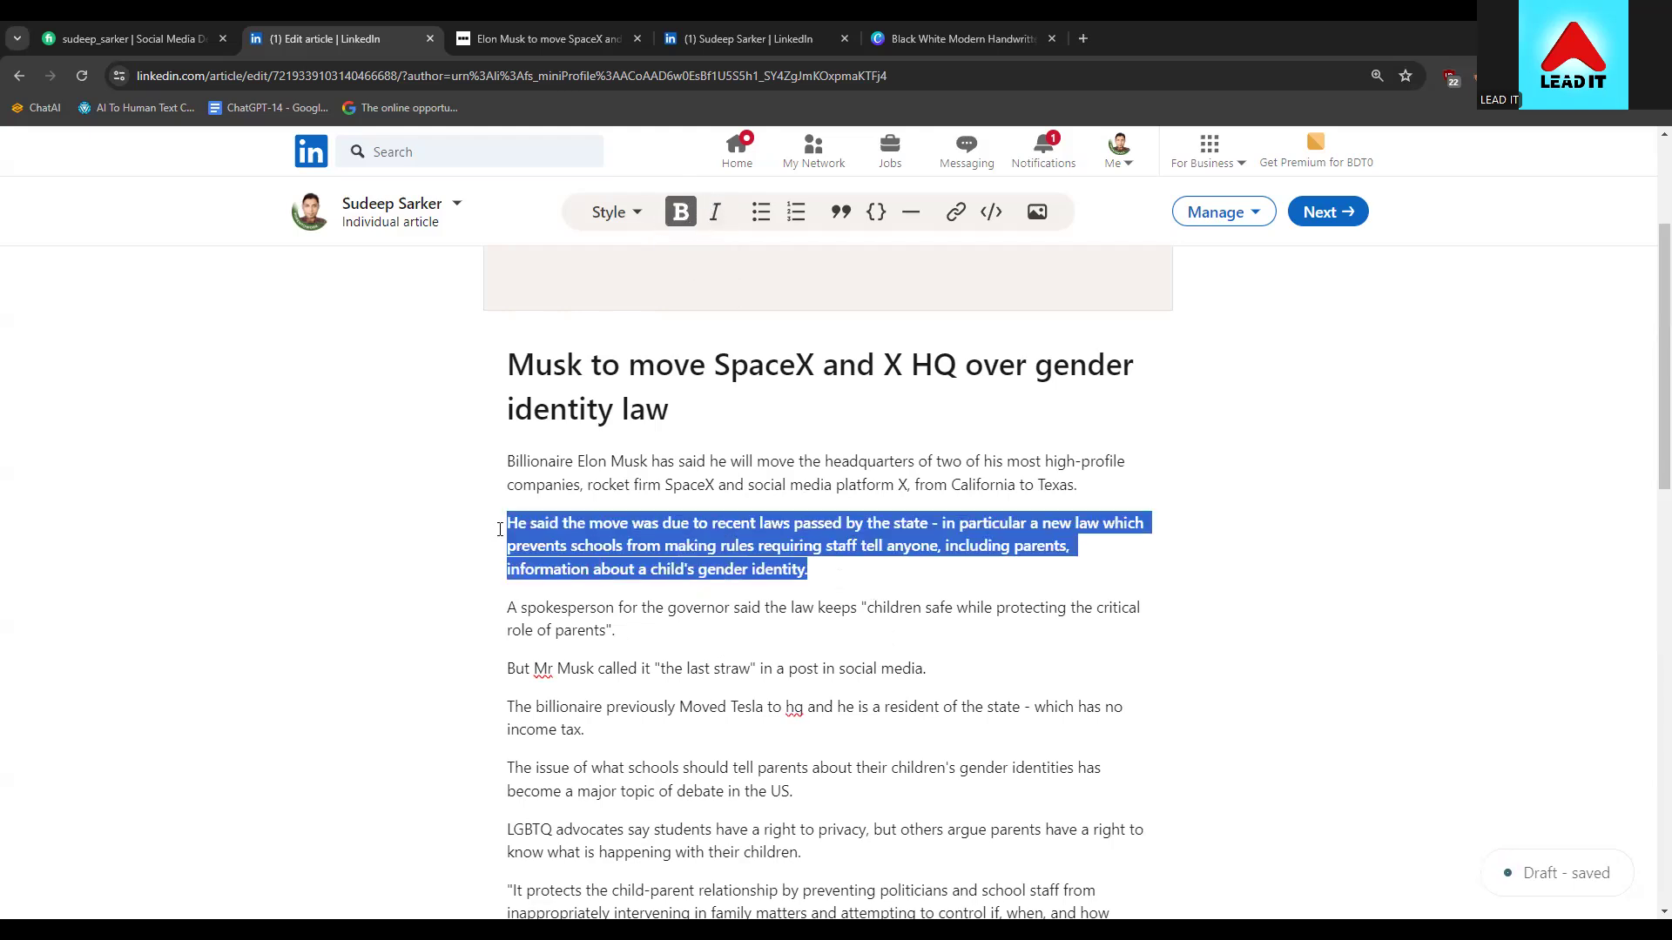
click(681, 212)
click(726, 568)
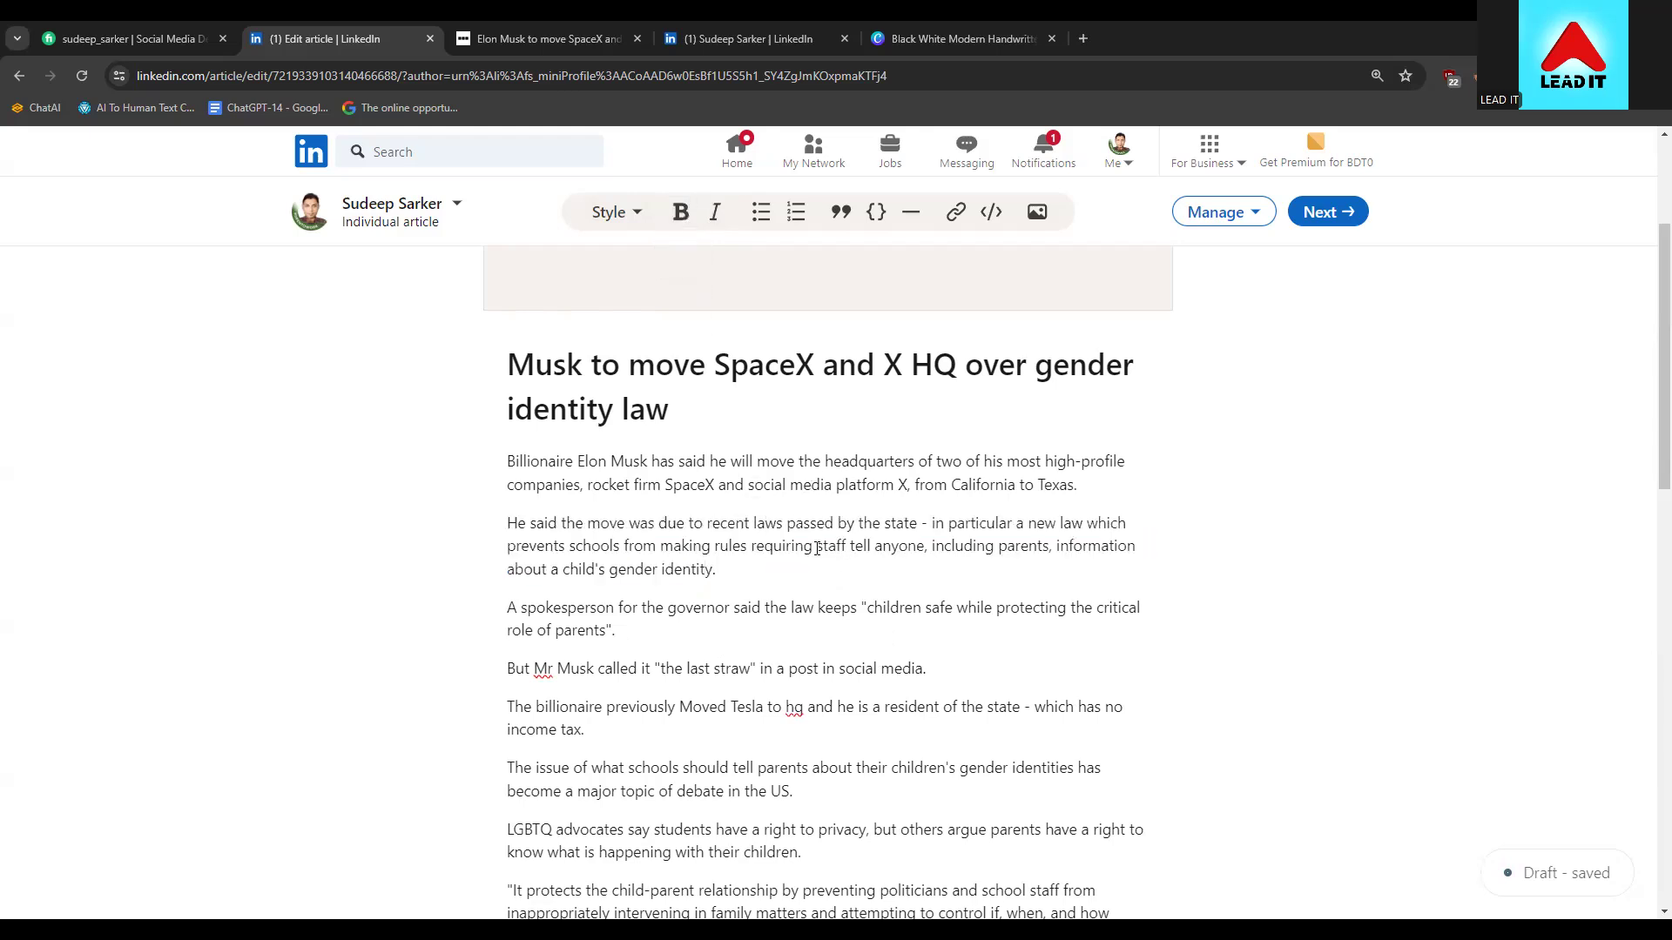
Bold the spokesperson's quote 'children safe while protecting the critical role of parents'
drag(867, 607, 879, 626)
drag(688, 630, 606, 631)
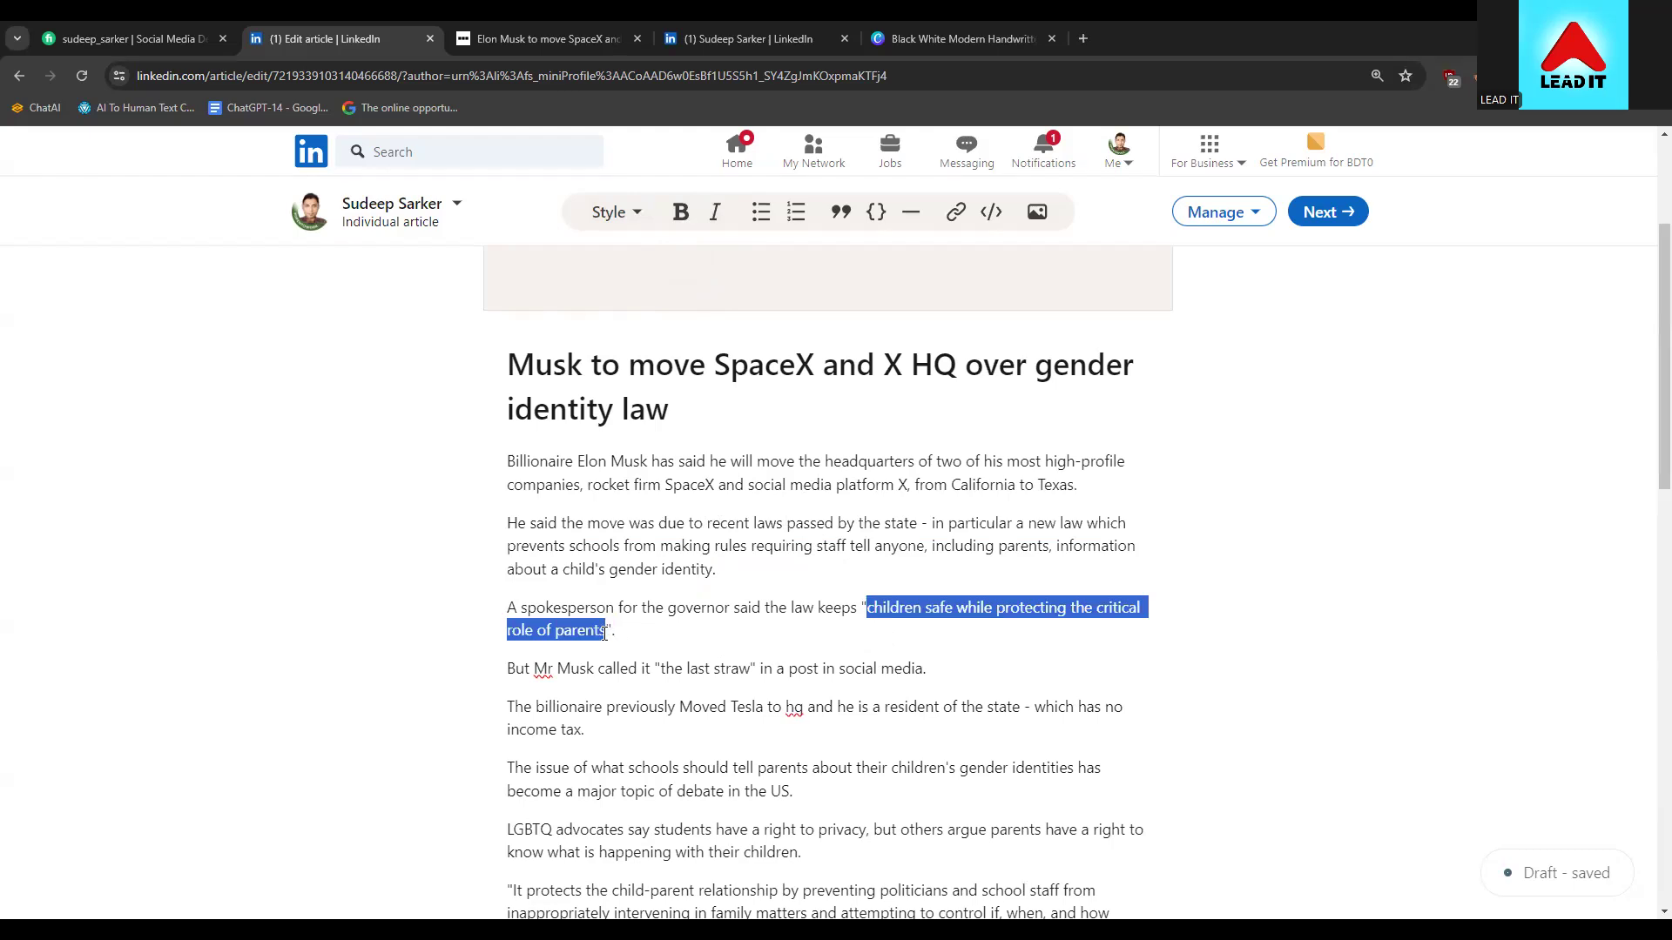
click(679, 211)
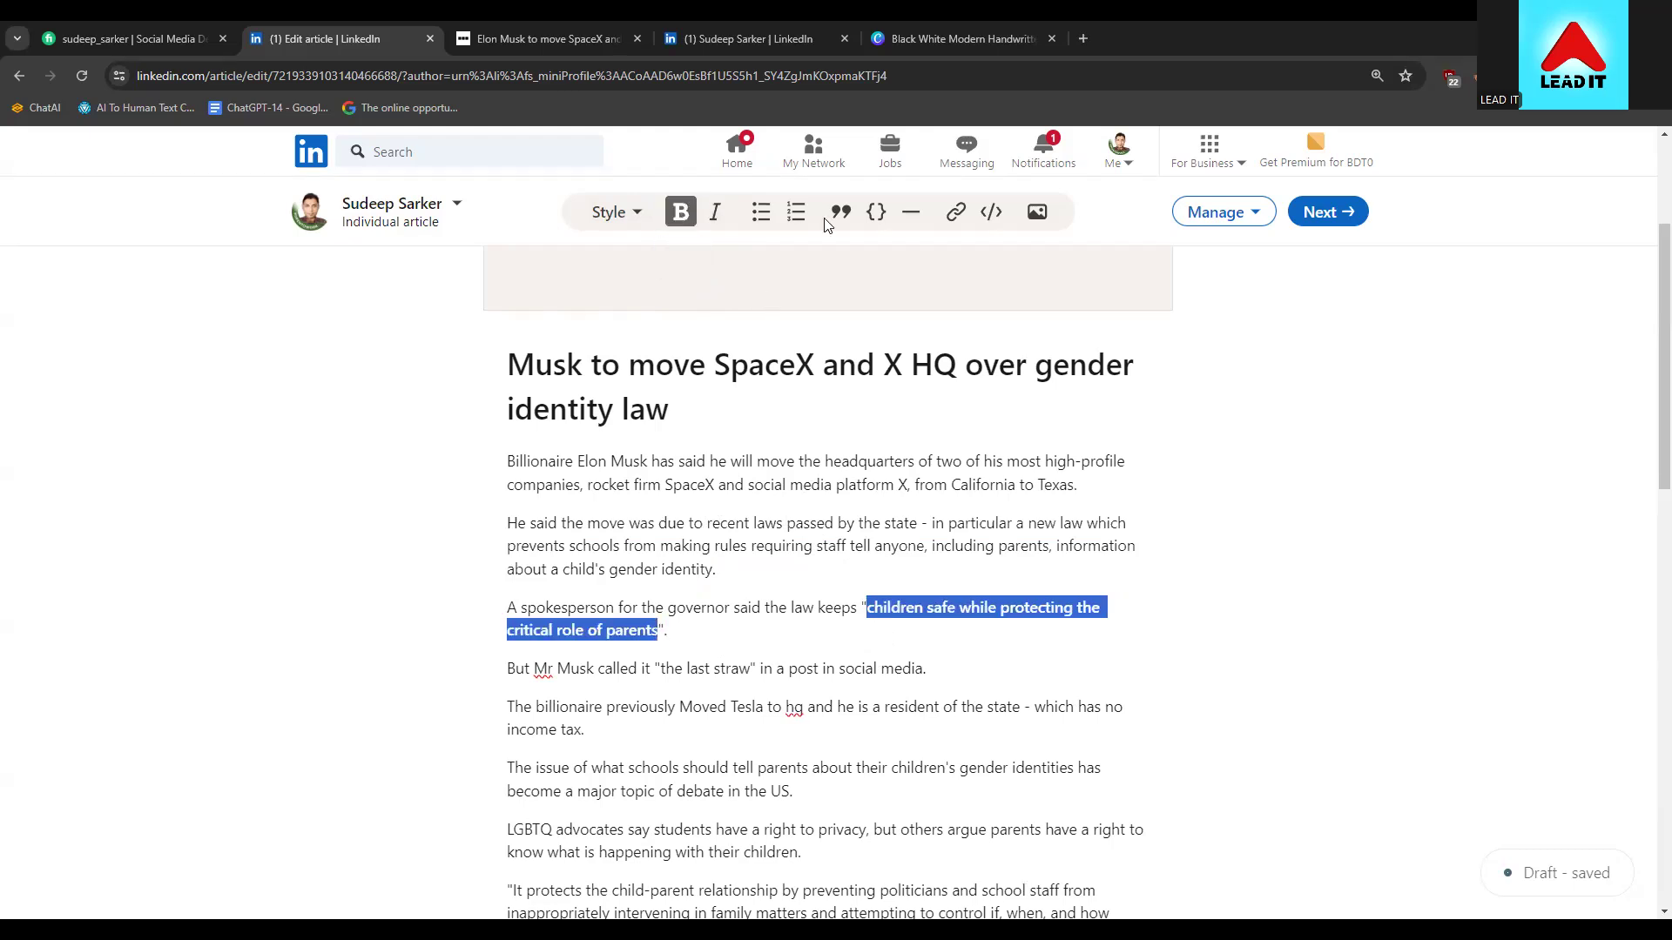
click(804, 614)
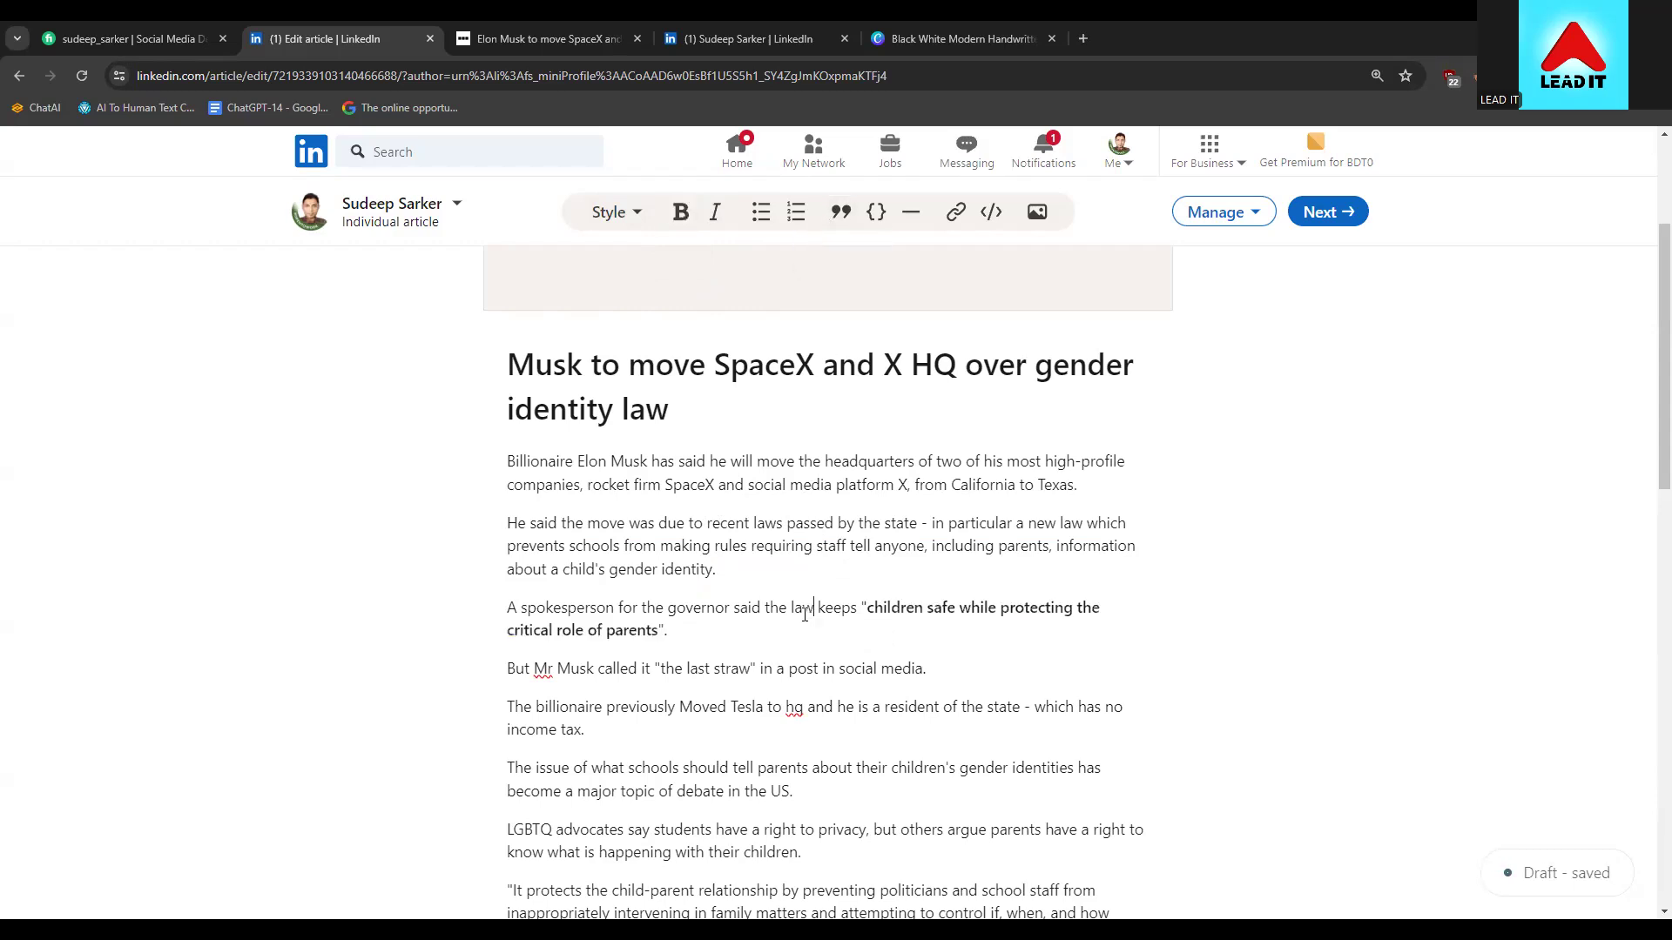
Italicize the words 'the last straw'
scroll(805, 614, down, 2)
scroll(801, 604, up, 1)
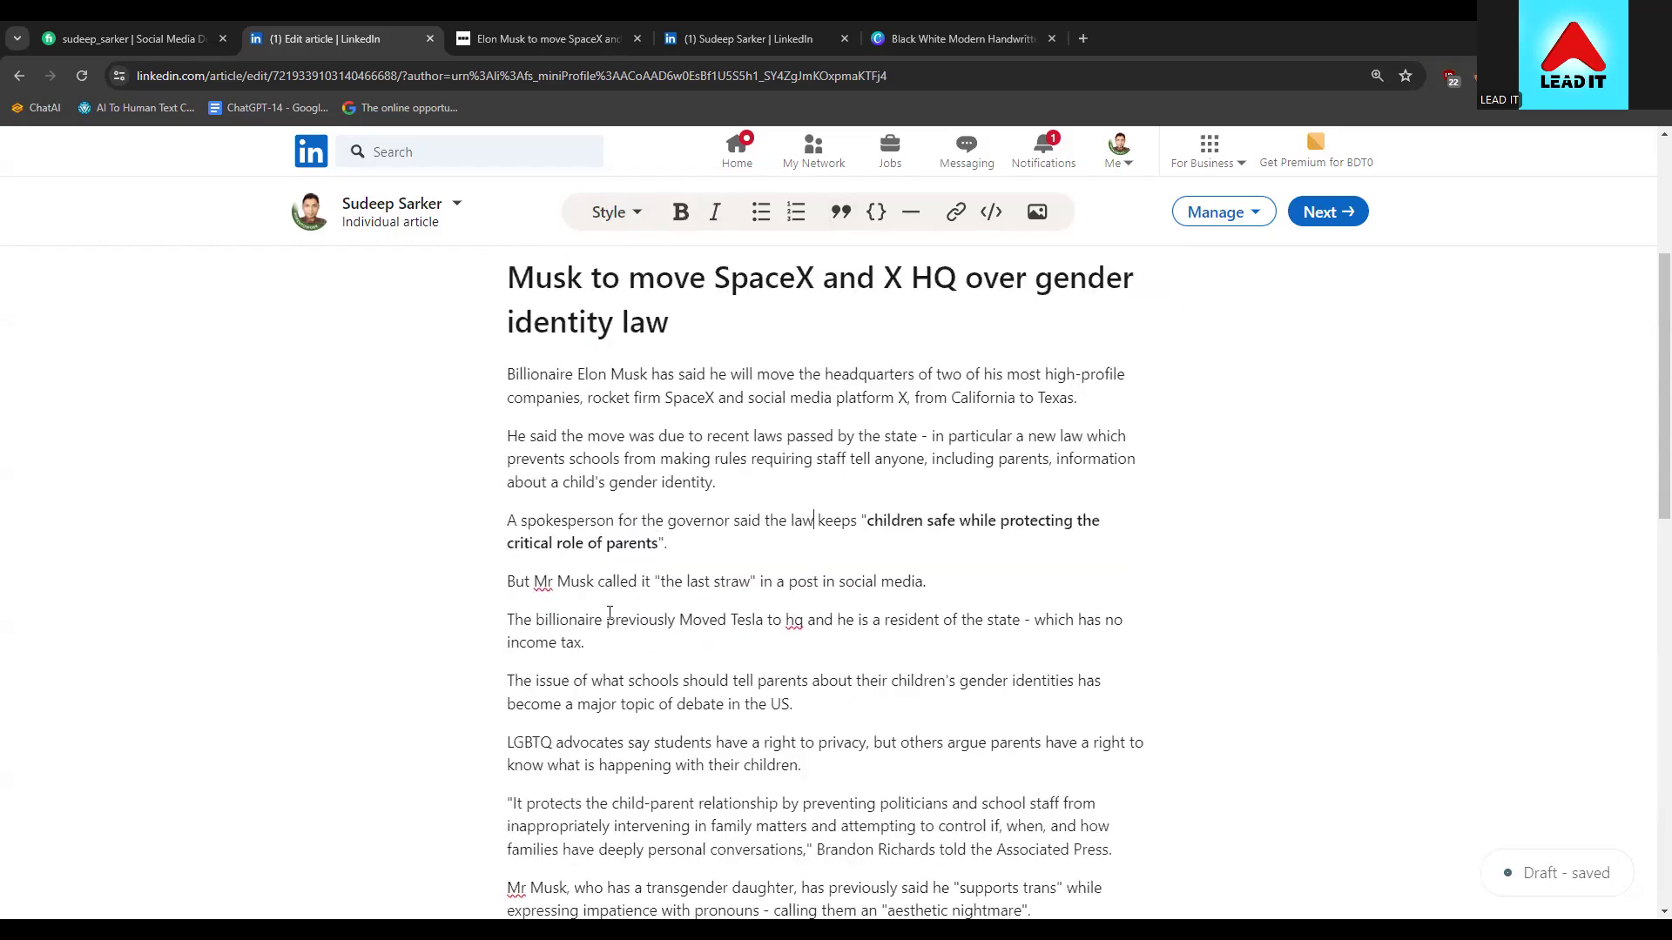
drag(659, 581, 752, 583)
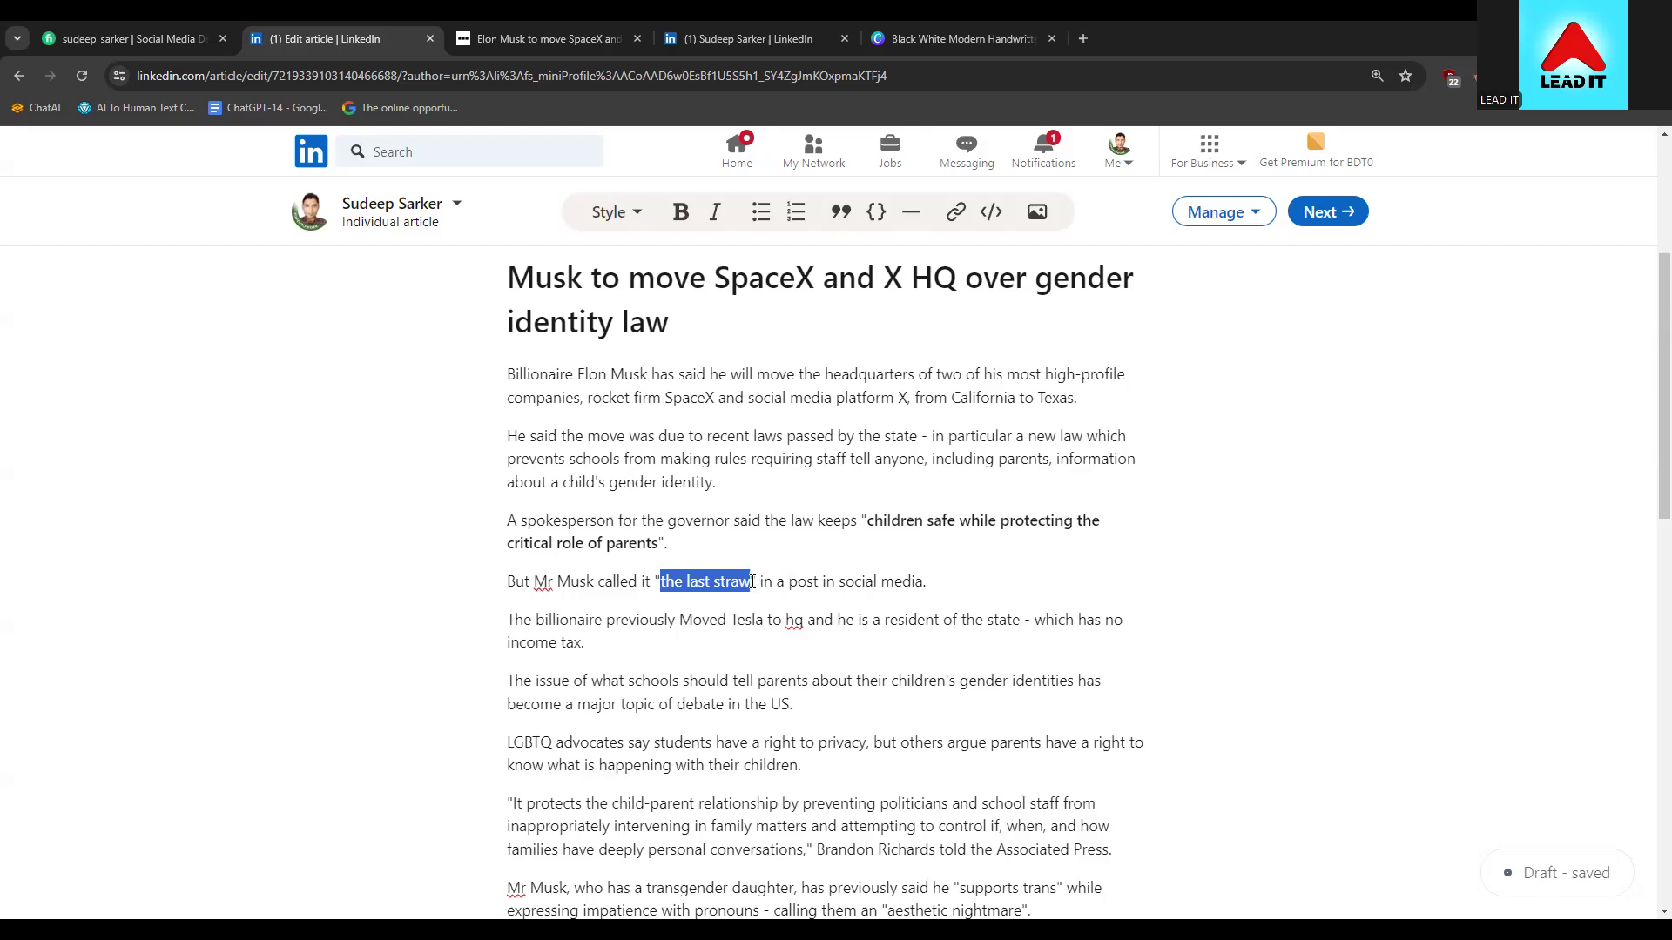
click(716, 214)
click(779, 680)
Apply an unordered list to the schools and LGBTQ advocates paragraphs
scroll(630, 641, down, 1)
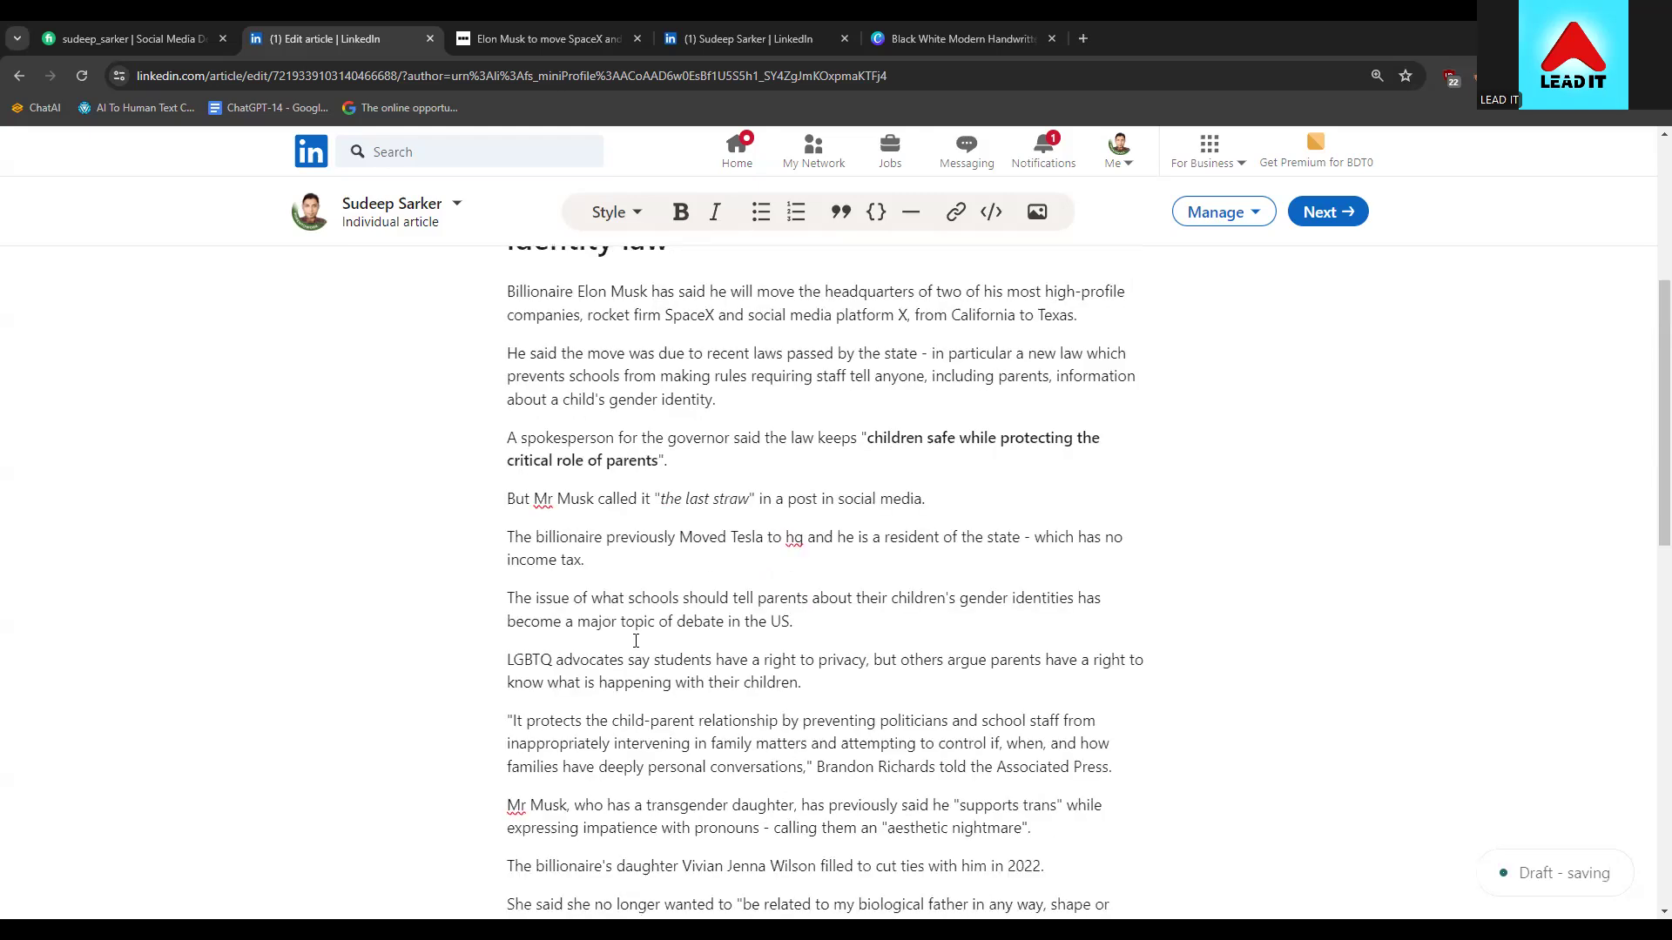
drag(512, 595, 813, 675)
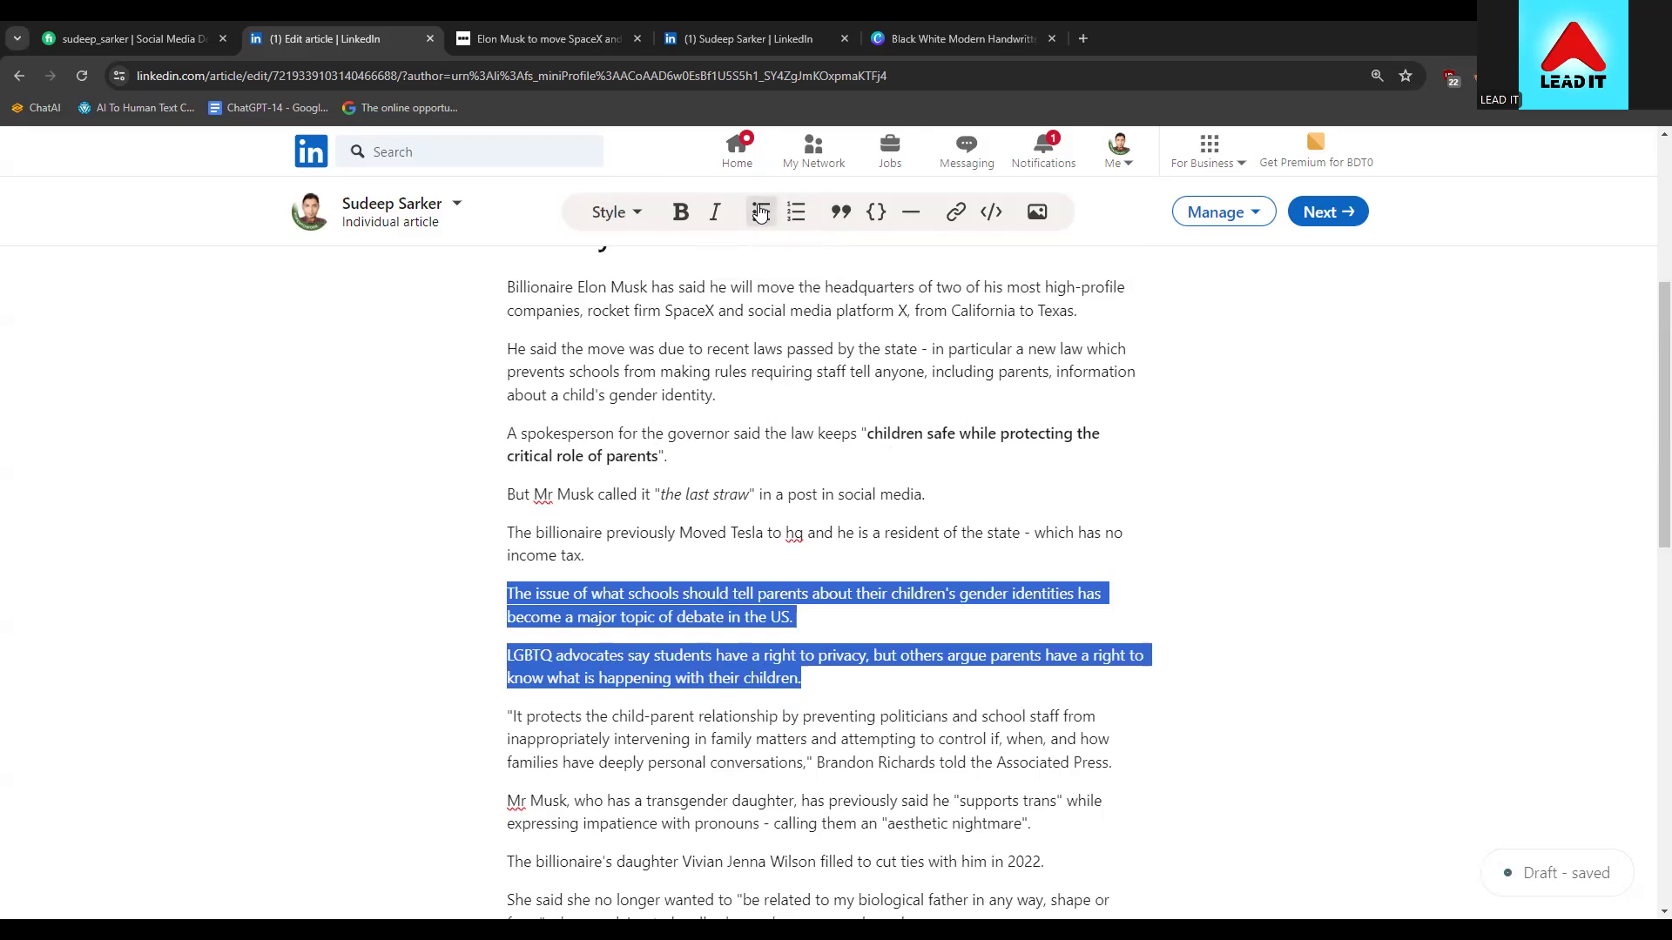
click(759, 217)
click(555, 654)
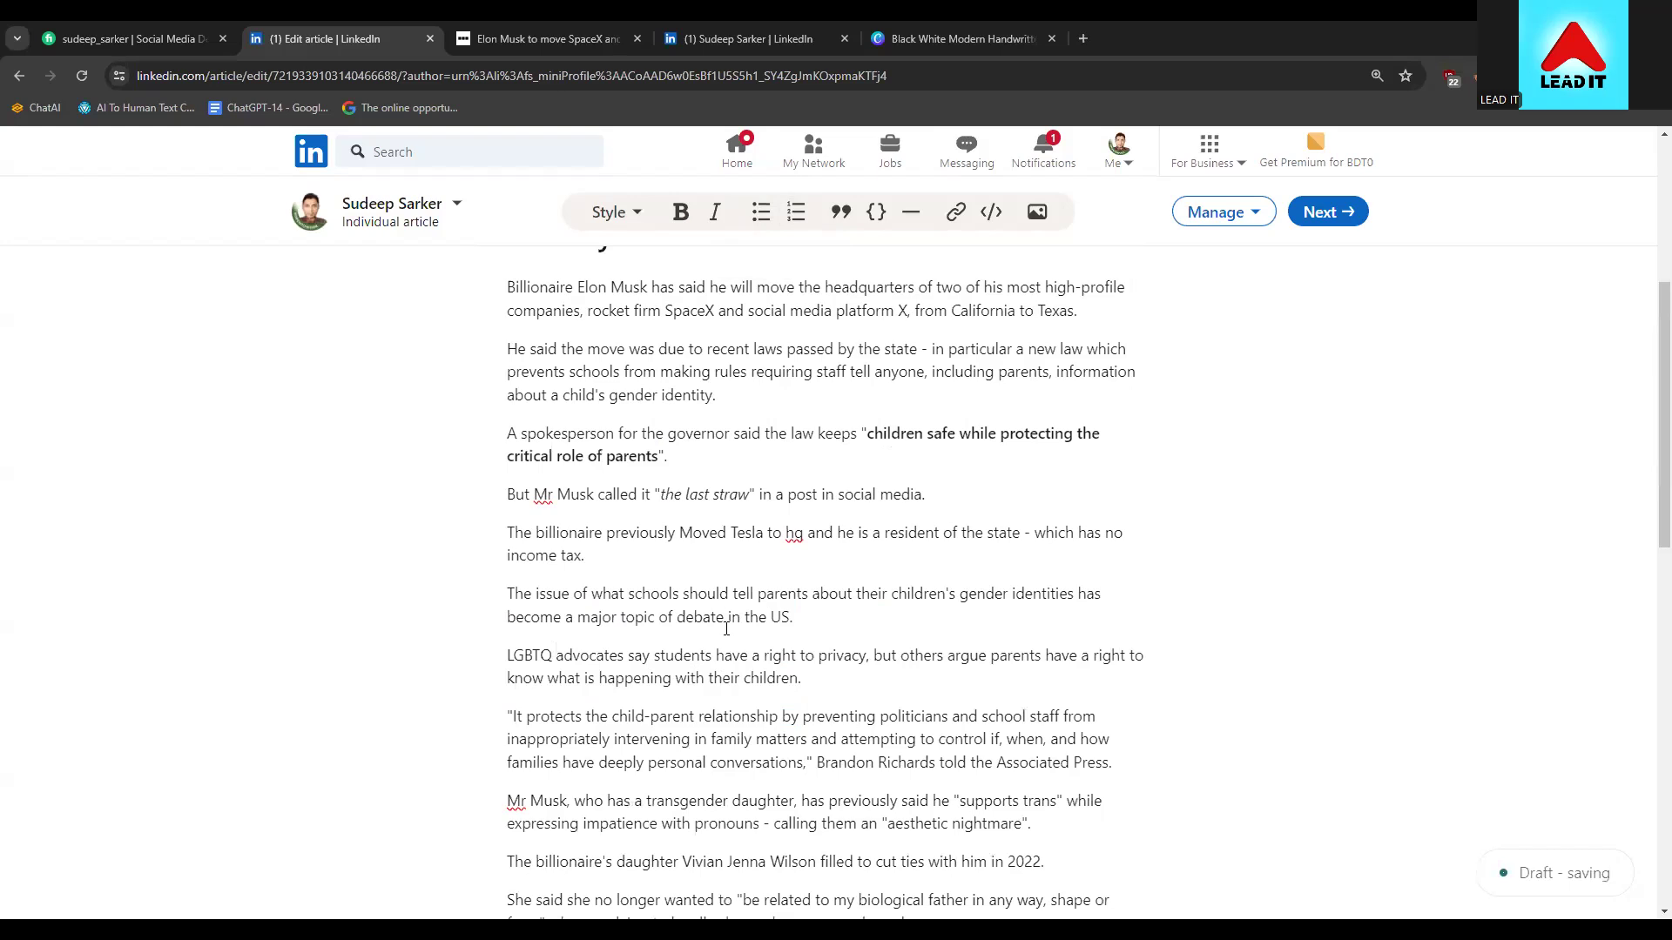
scroll(555, 654, up, 4)
scroll(742, 646, down, 2)
scroll(741, 646, down, 1)
scroll(697, 697, up, 3)
scroll(762, 739, up, 2)
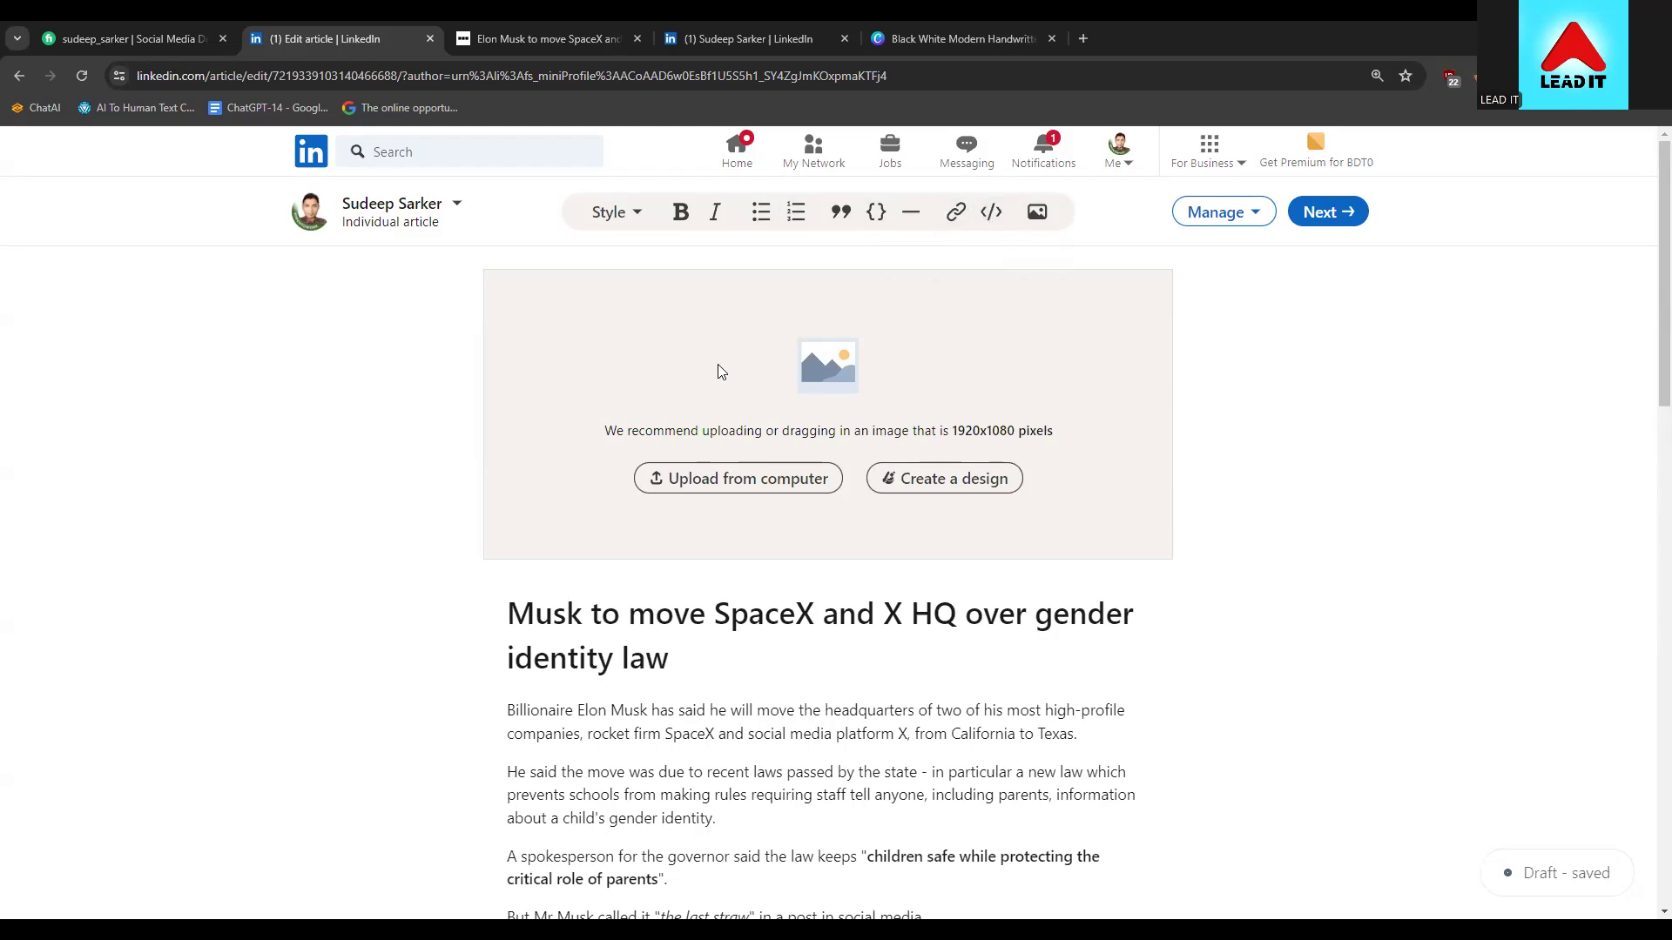
Choose Save image as for the Musk photo in the BBC article
click(644, 222)
click(644, 222)
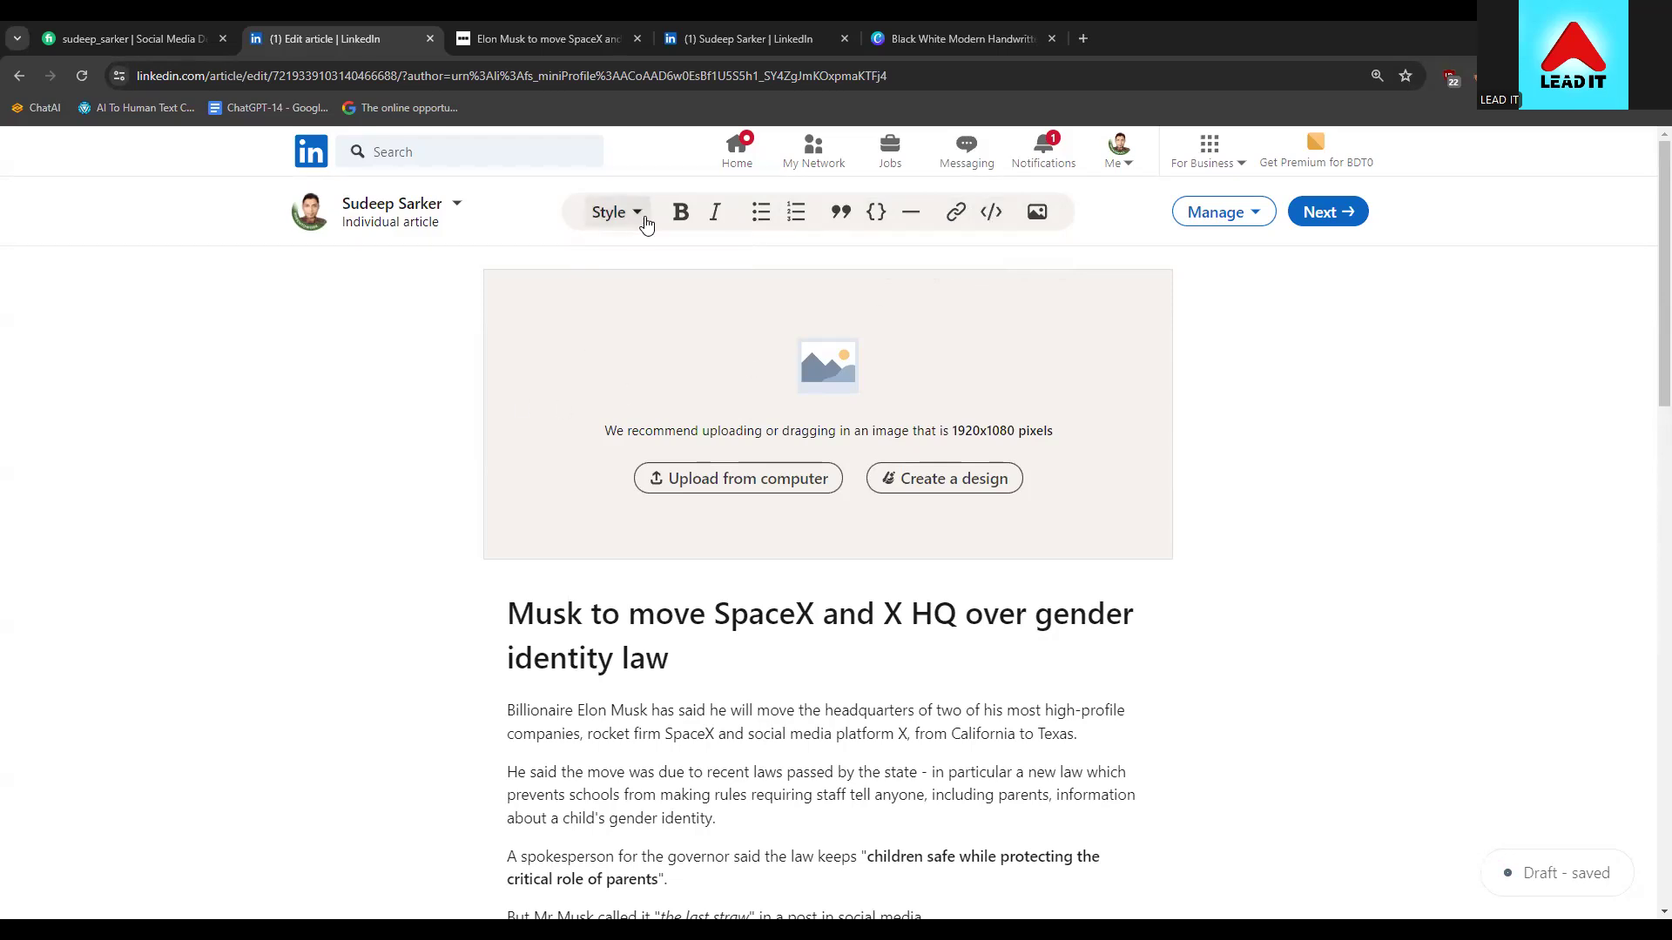
scroll(745, 750, down, 1)
click(452, 33)
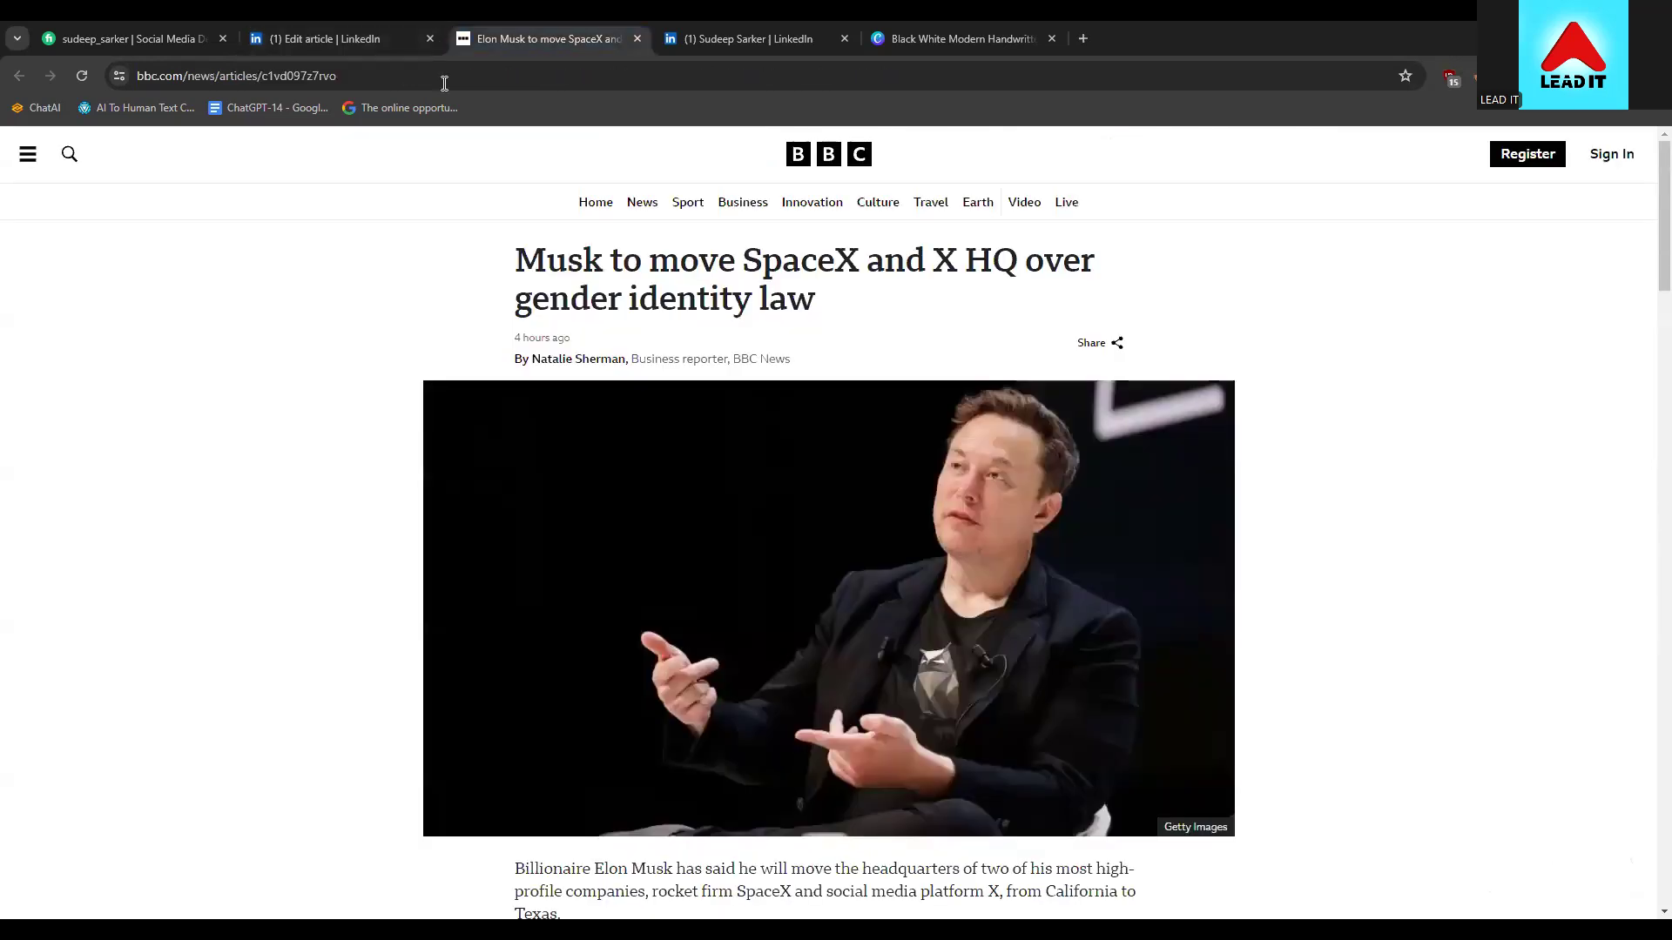
right_click(700, 547)
click(646, 550)
right_click(714, 562)
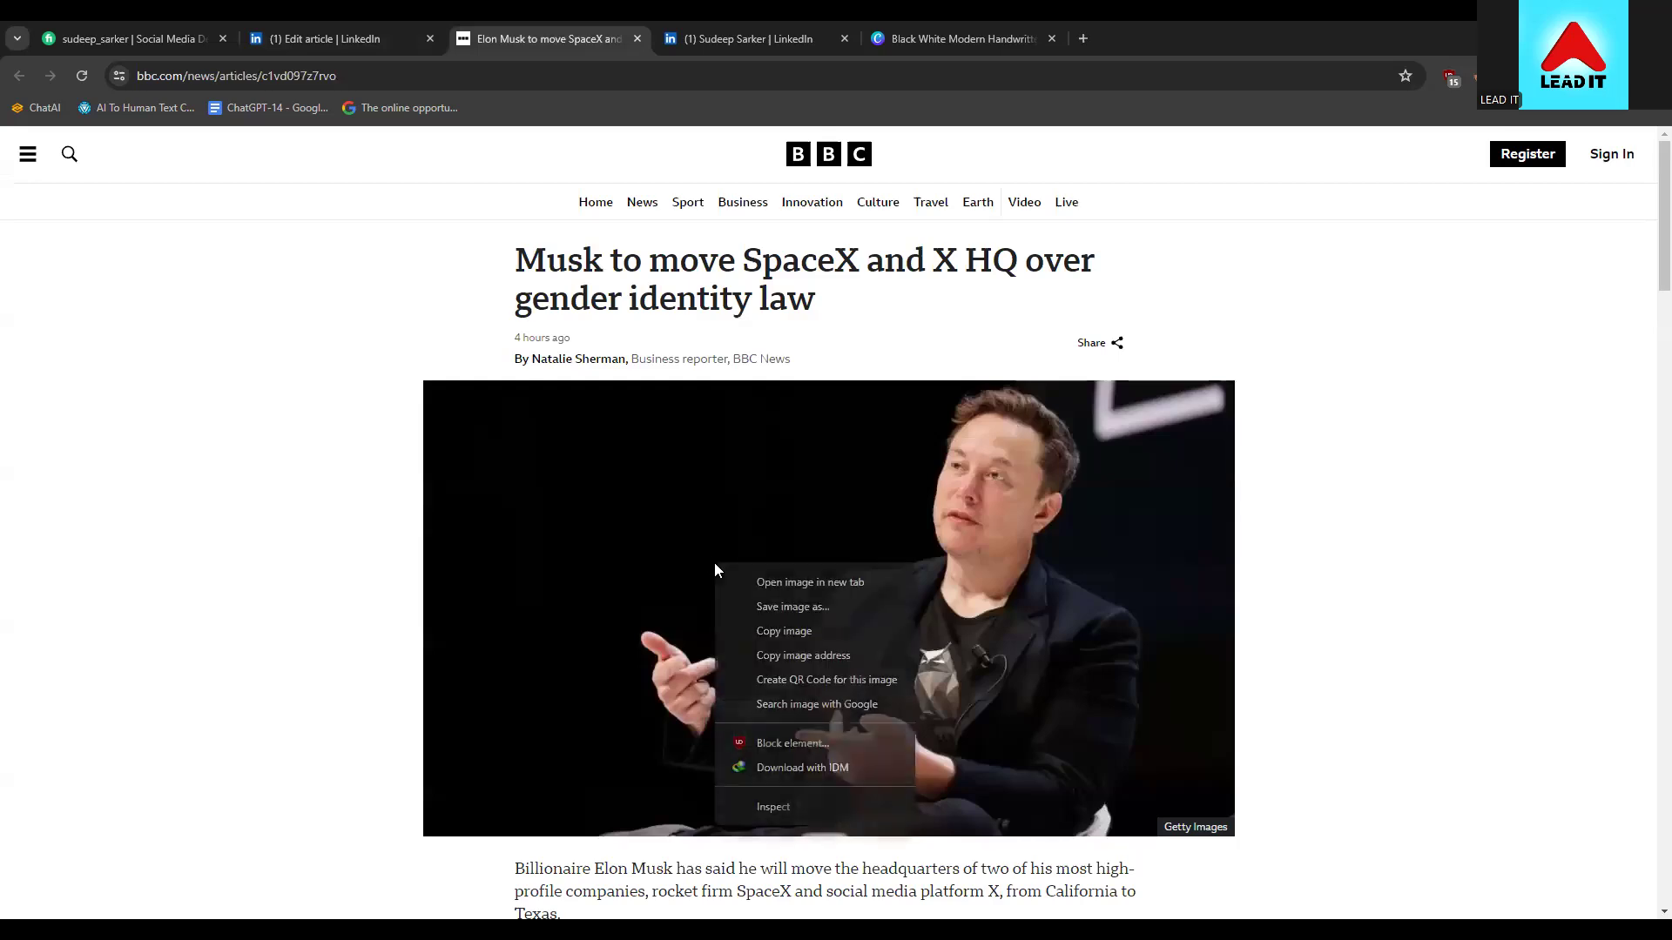
click(764, 606)
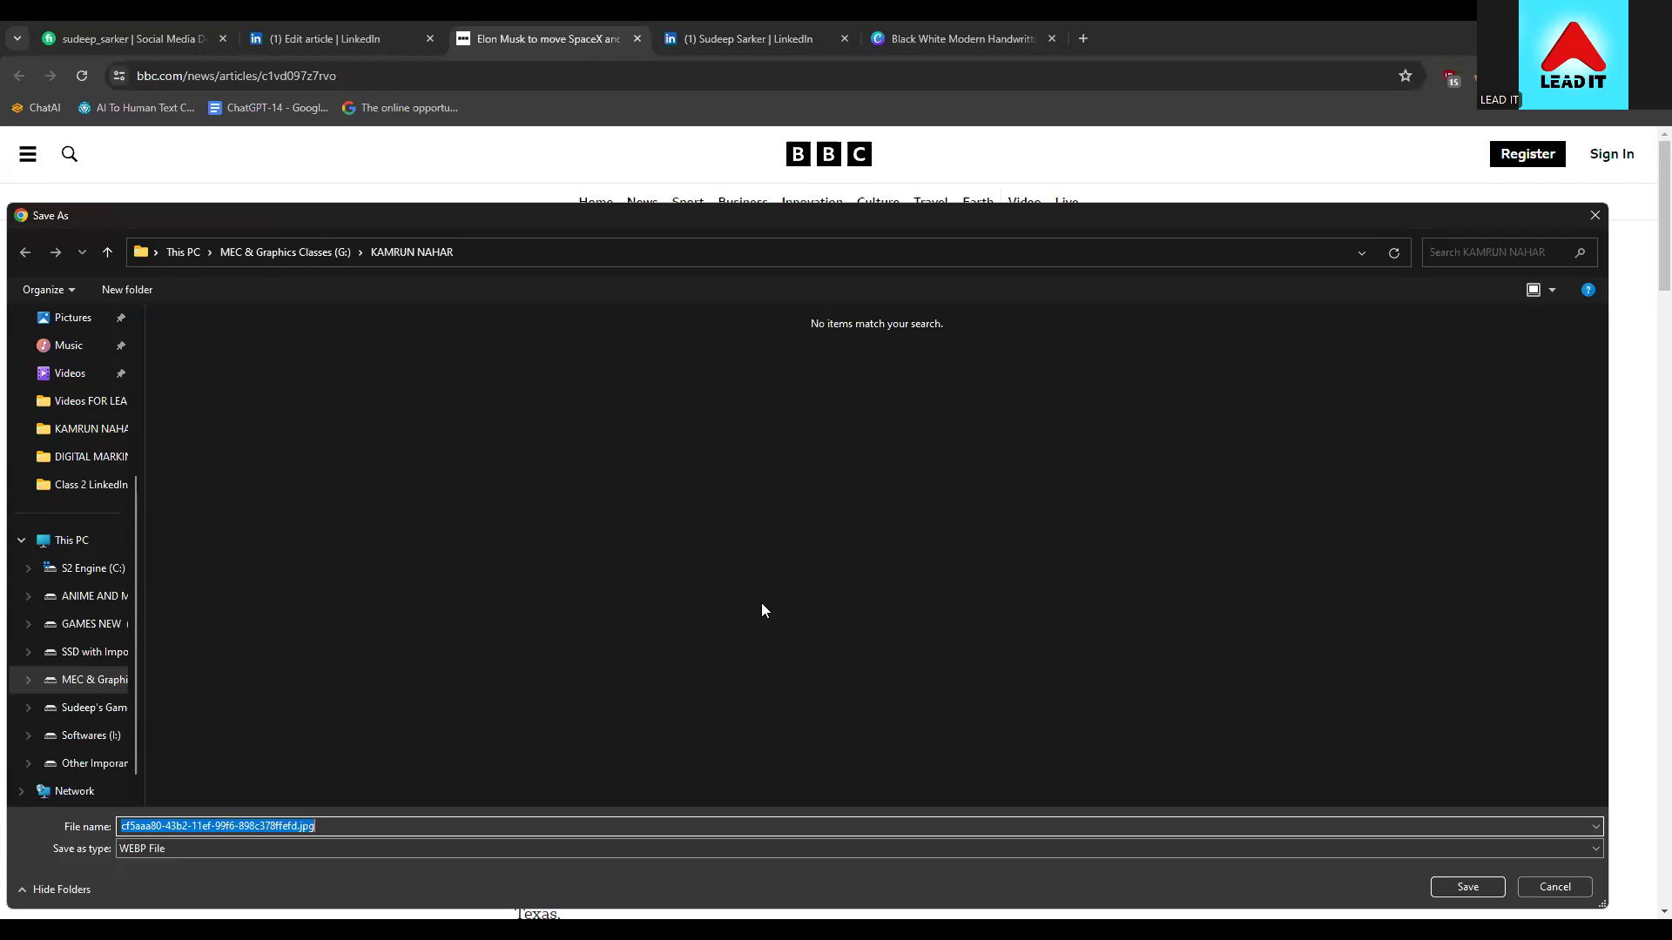
Save the BBC photo to the Desktop
scroll(72, 348, up, 3)
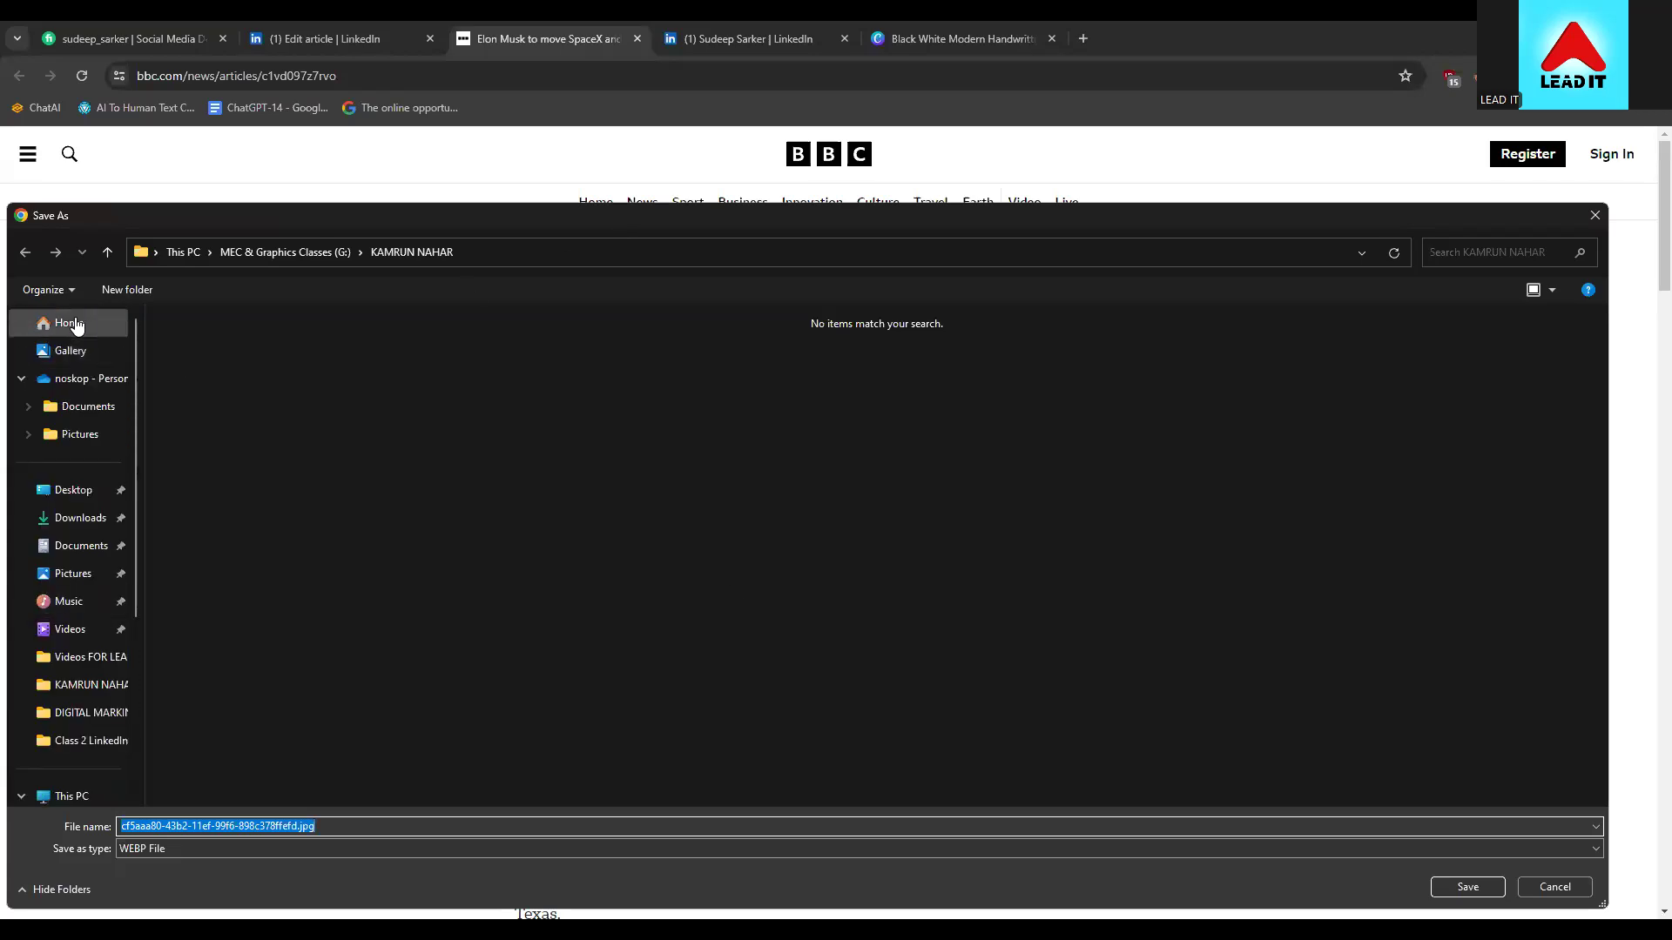
click(72, 323)
click(65, 490)
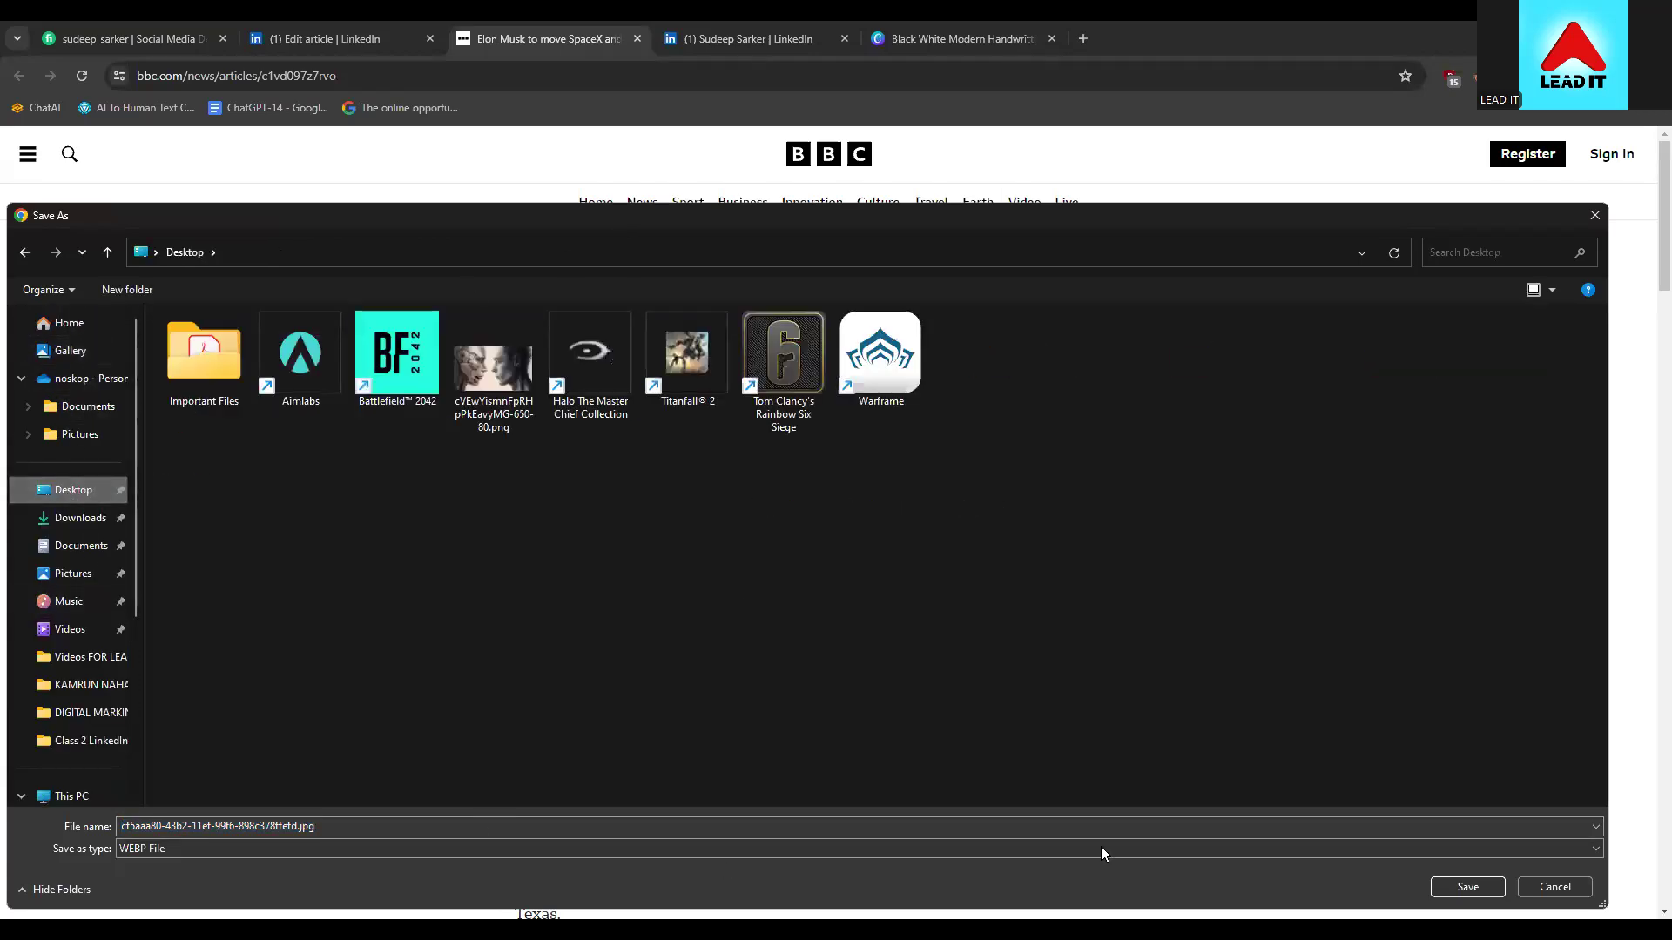
drag(1282, 215, 1281, 172)
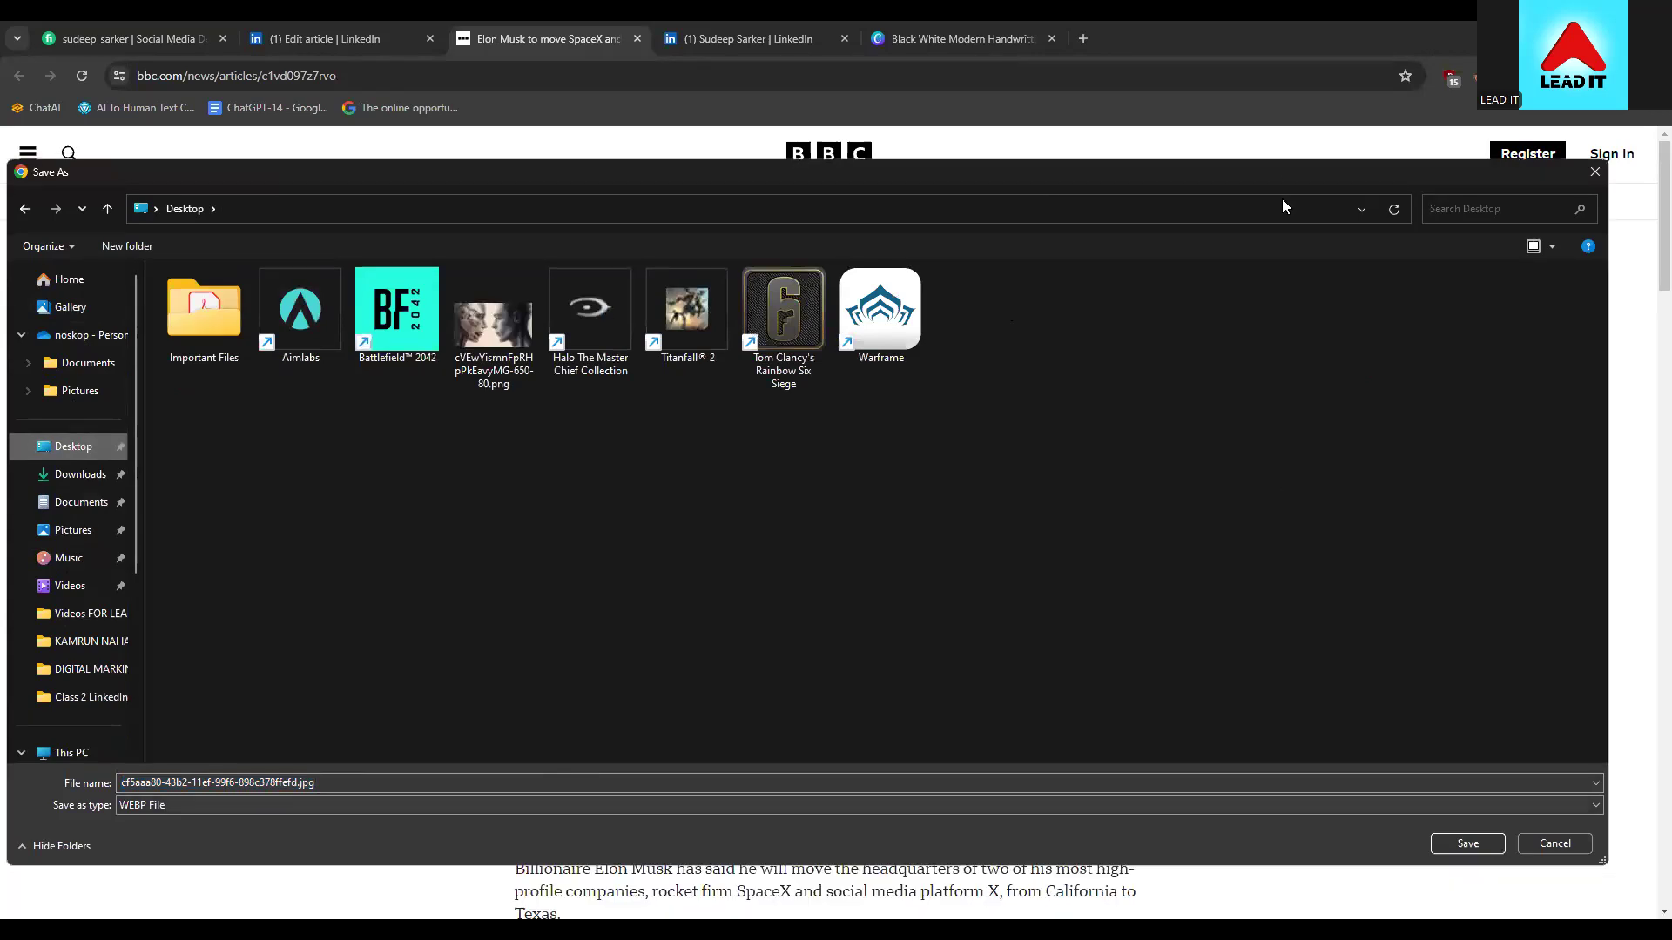
drag(1055, 173, 1051, 80)
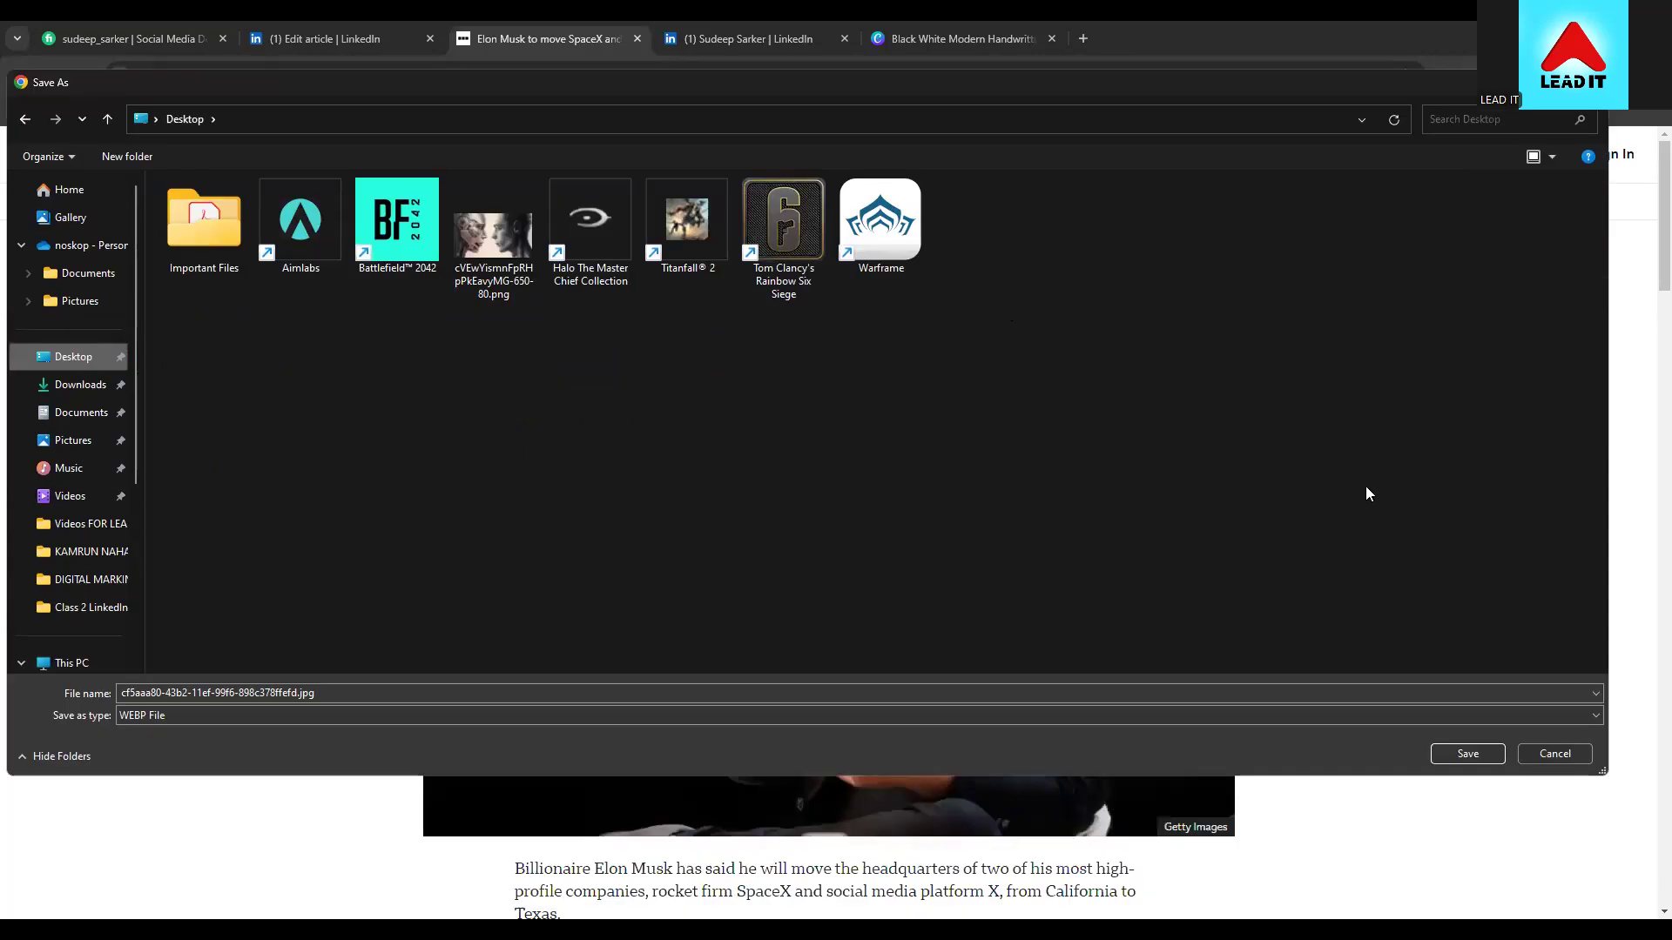
click(409, 692)
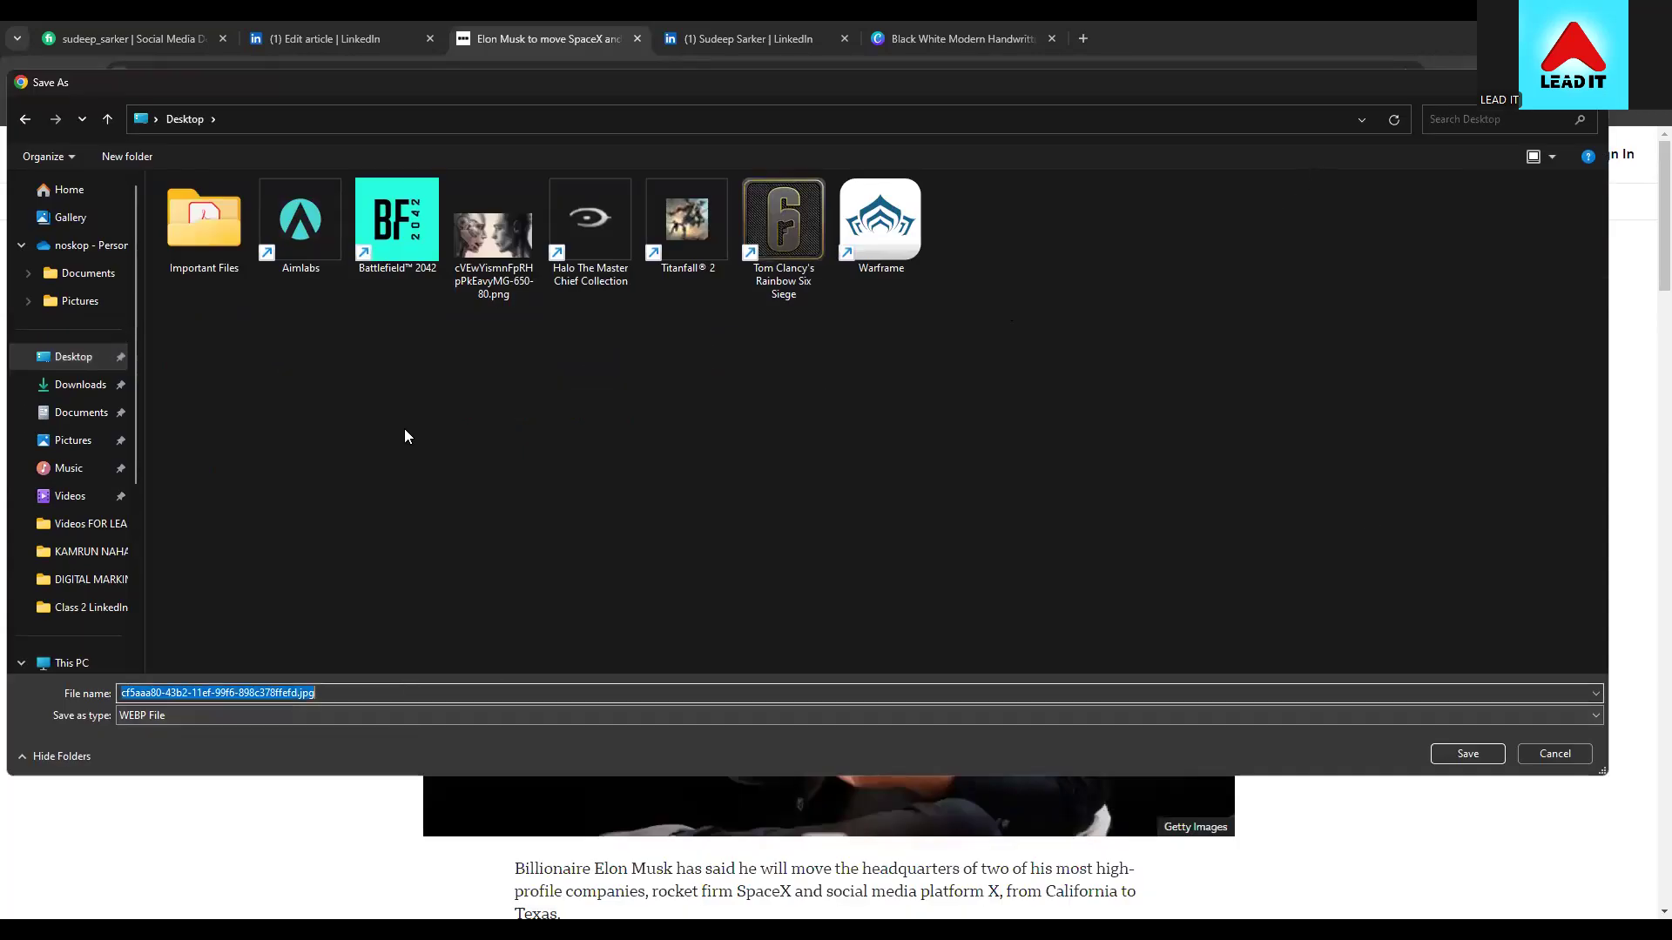
key(Escape)
click(362, 63)
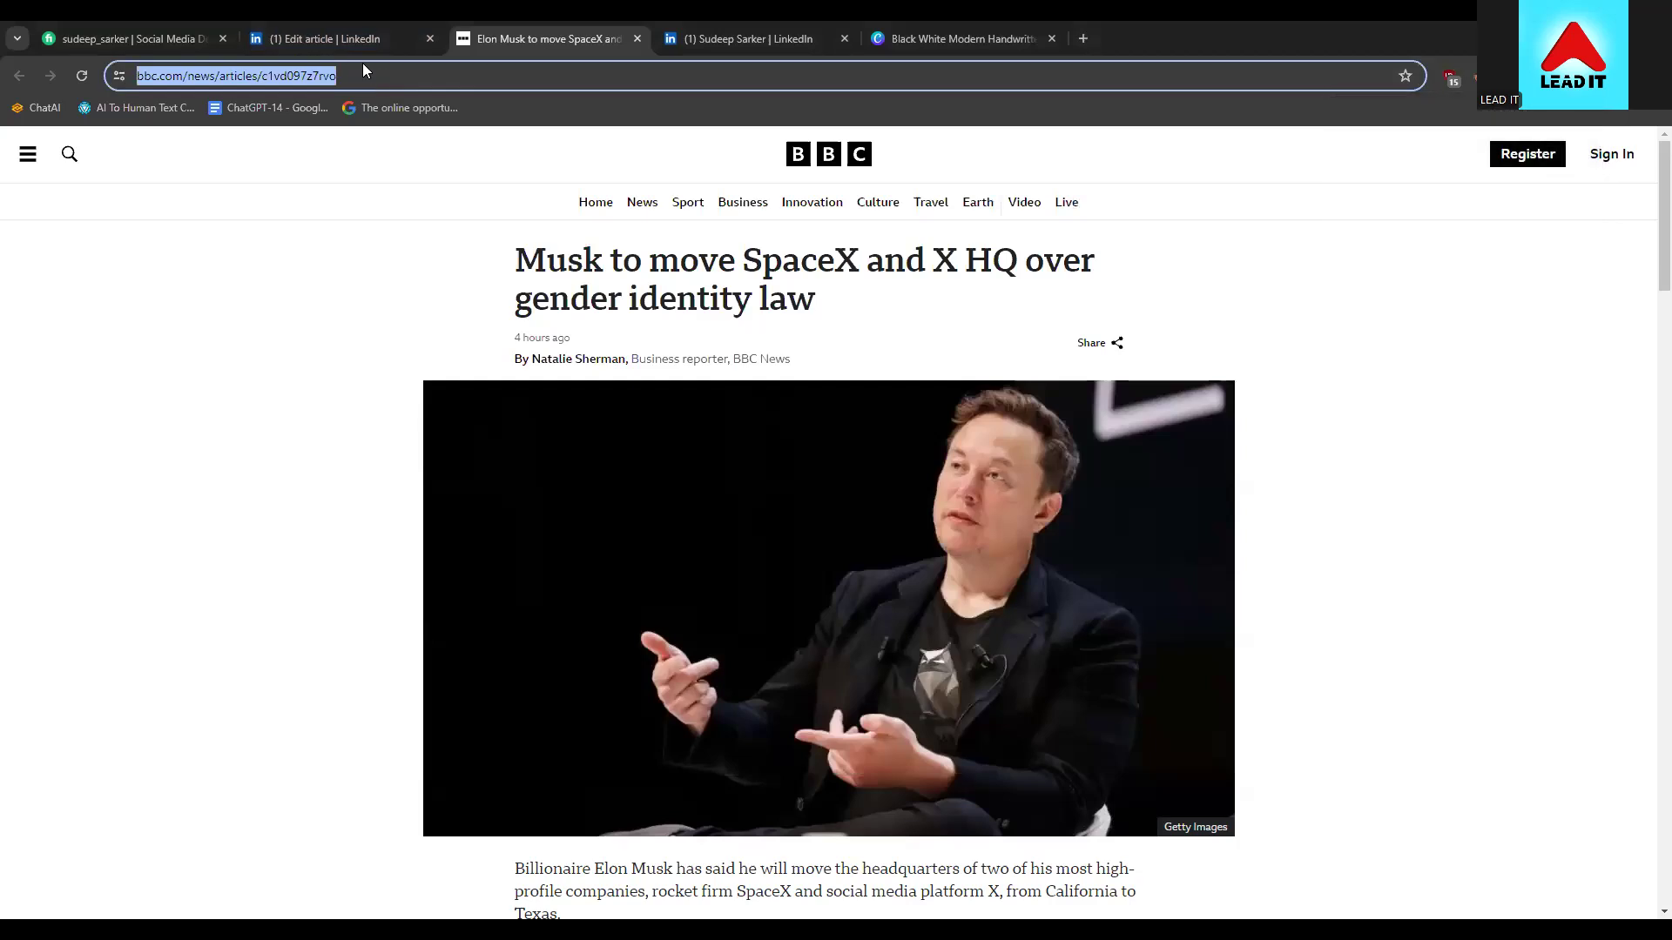
Open canva.com and search Canva designs for 'banner'
text(ca)
key(Return)
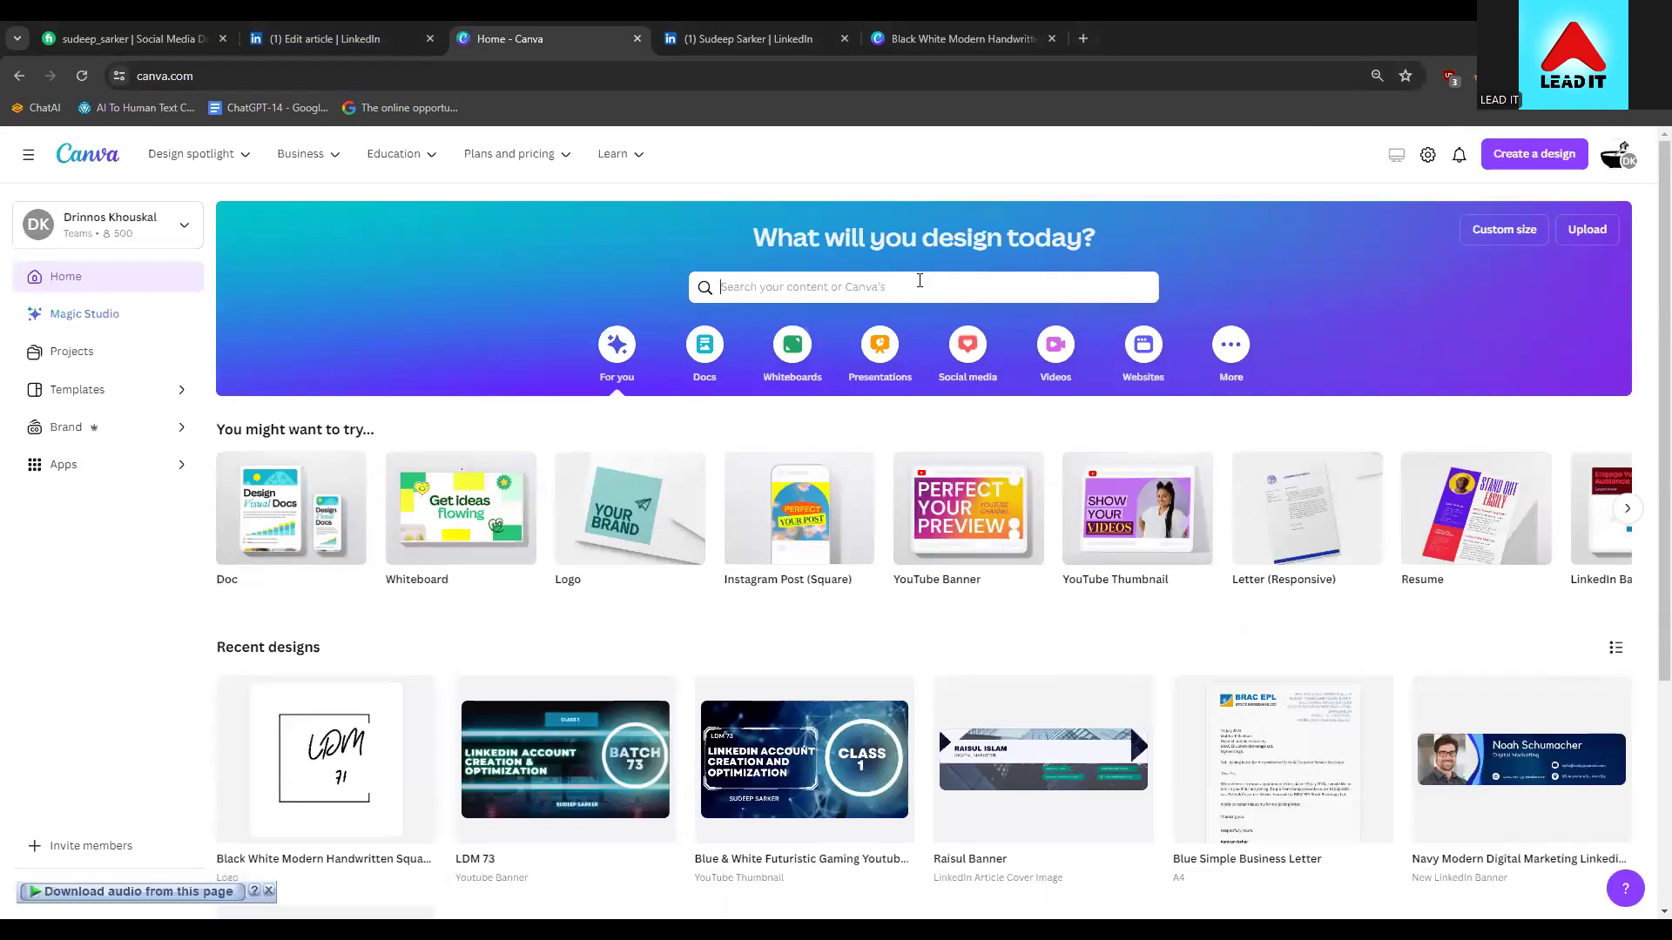
click(920, 280)
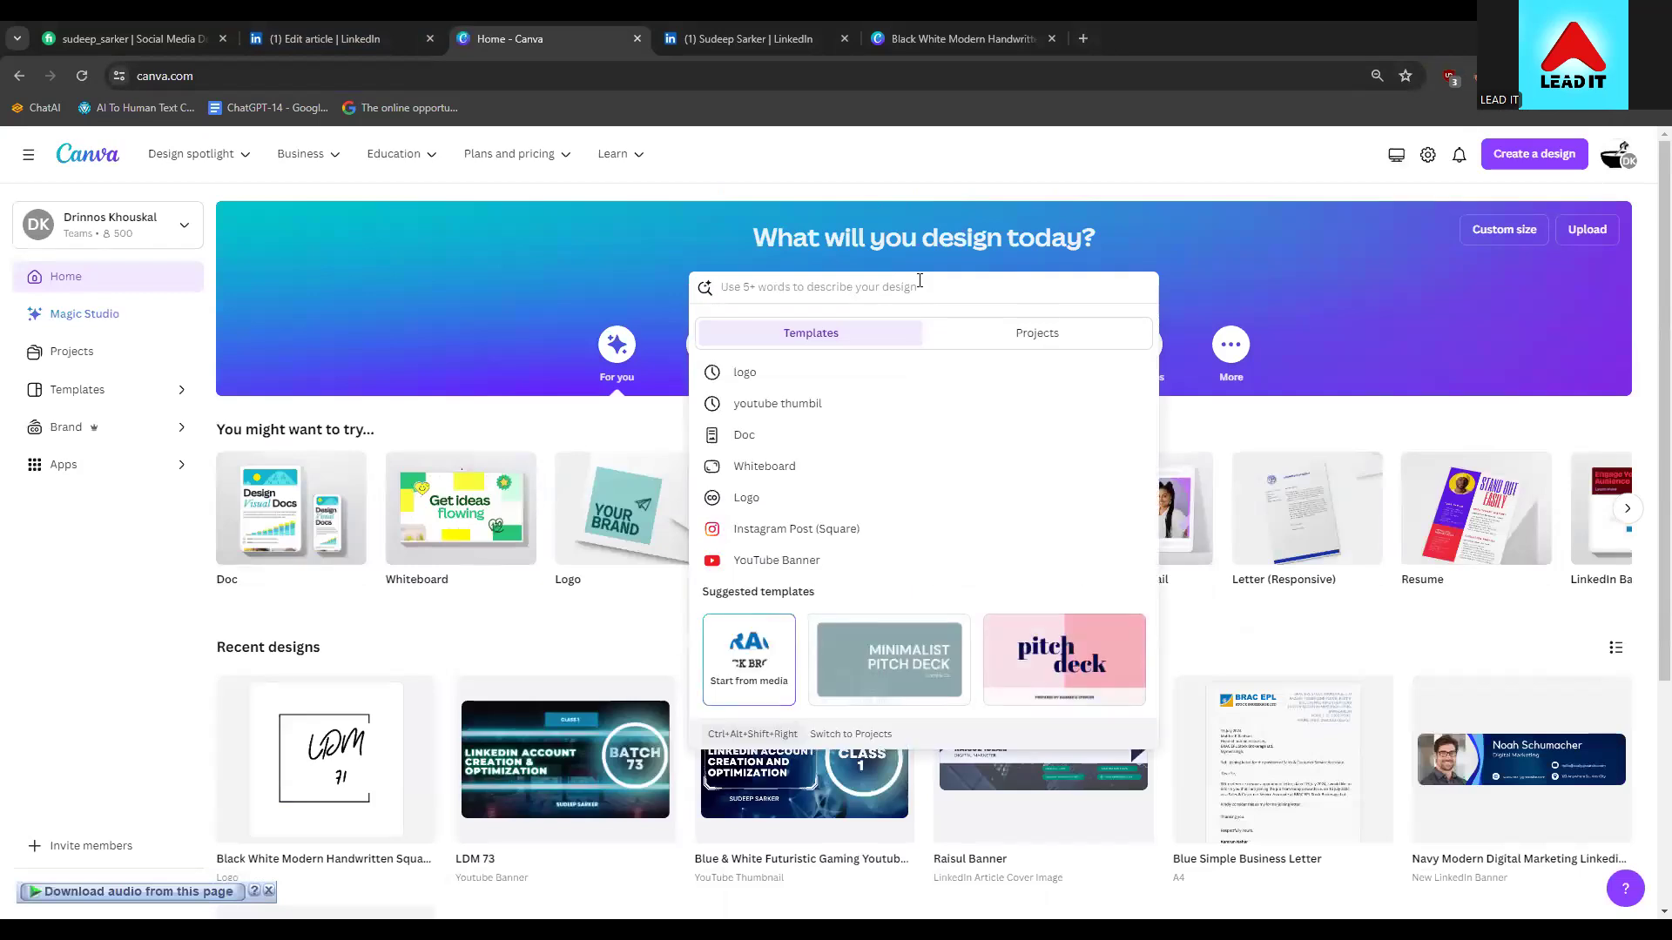
click(677, 254)
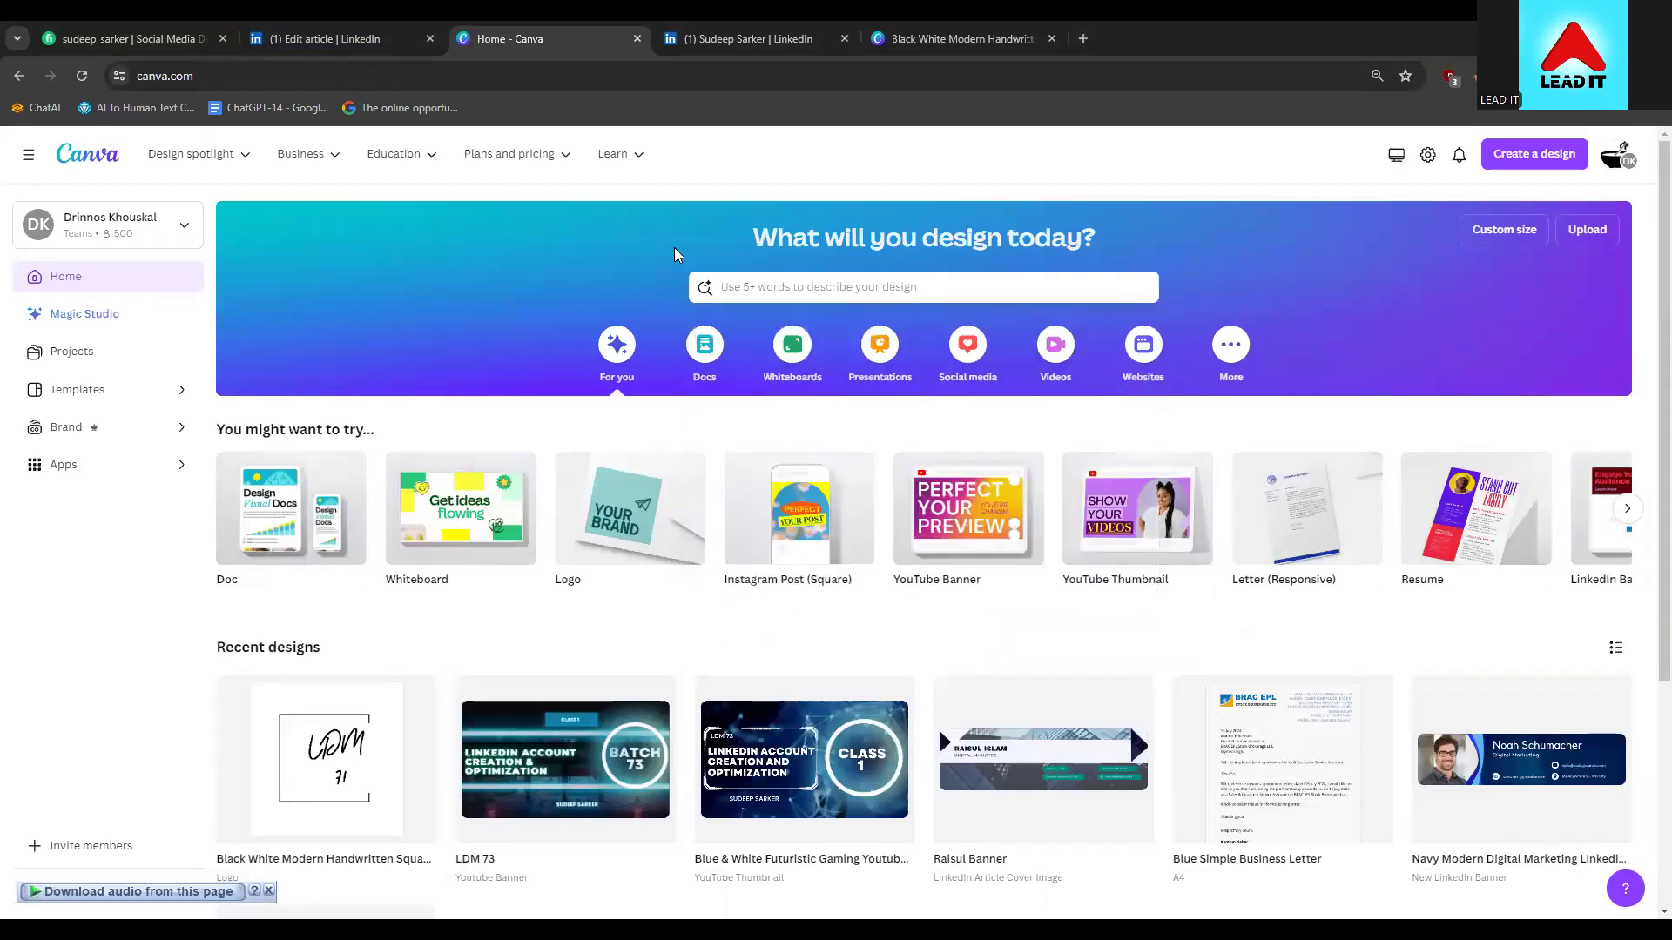
click(778, 296)
text(banner)
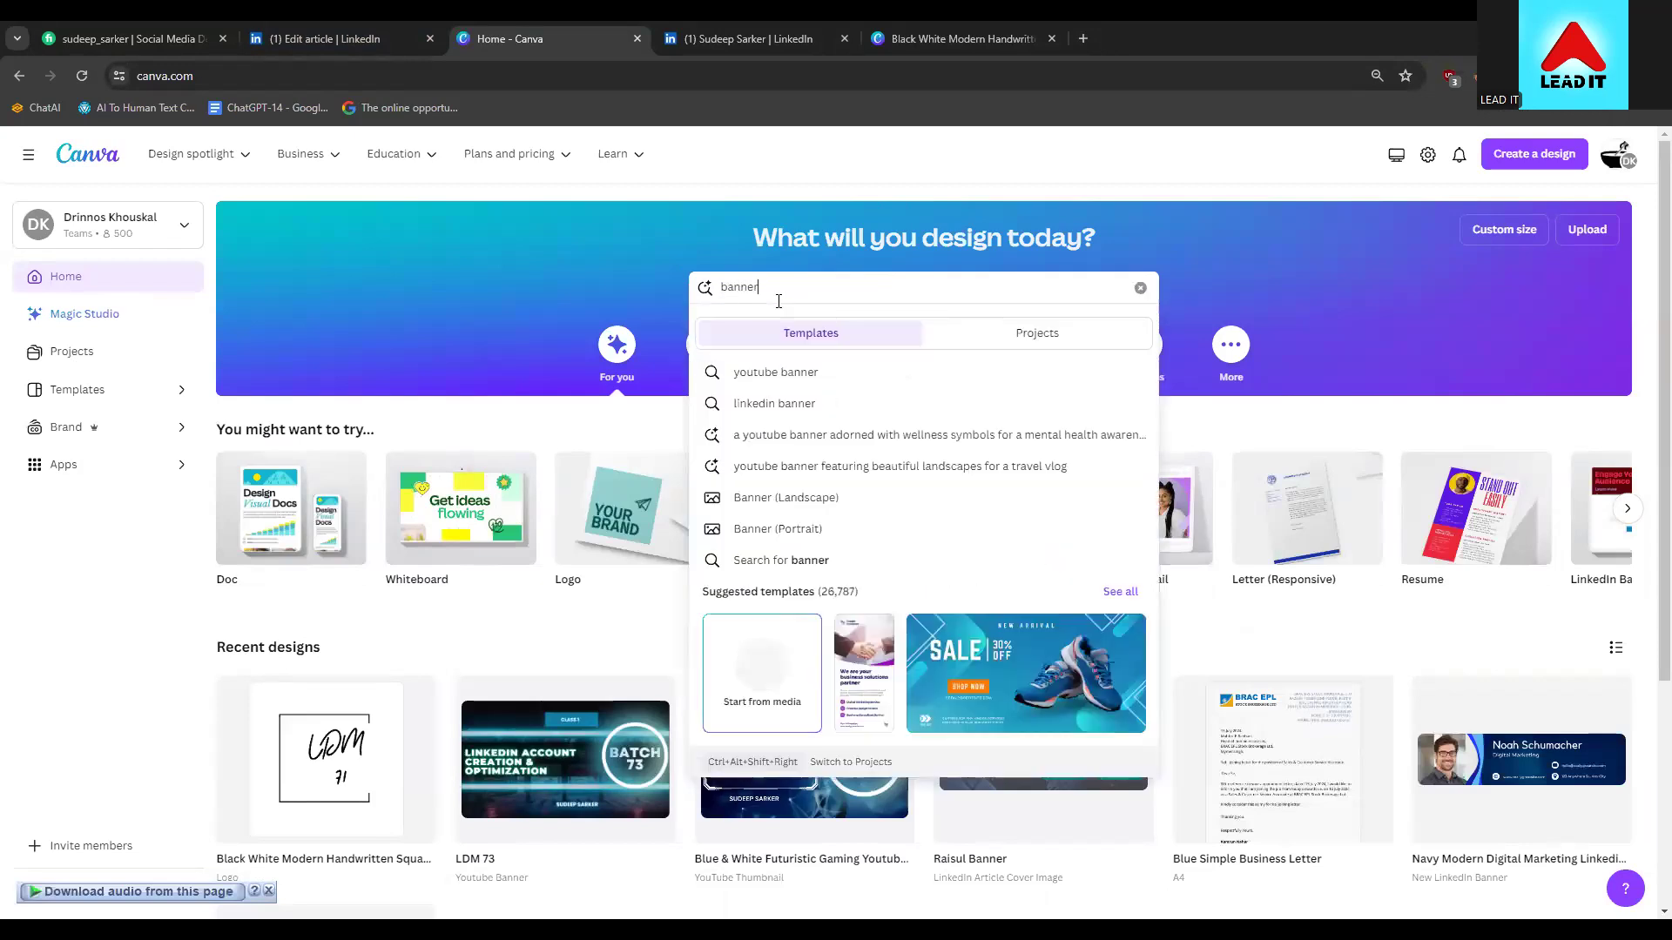
Highlight the recommended 1920x1080 image size in the LinkedIn editor, then return to Canva
click(409, 40)
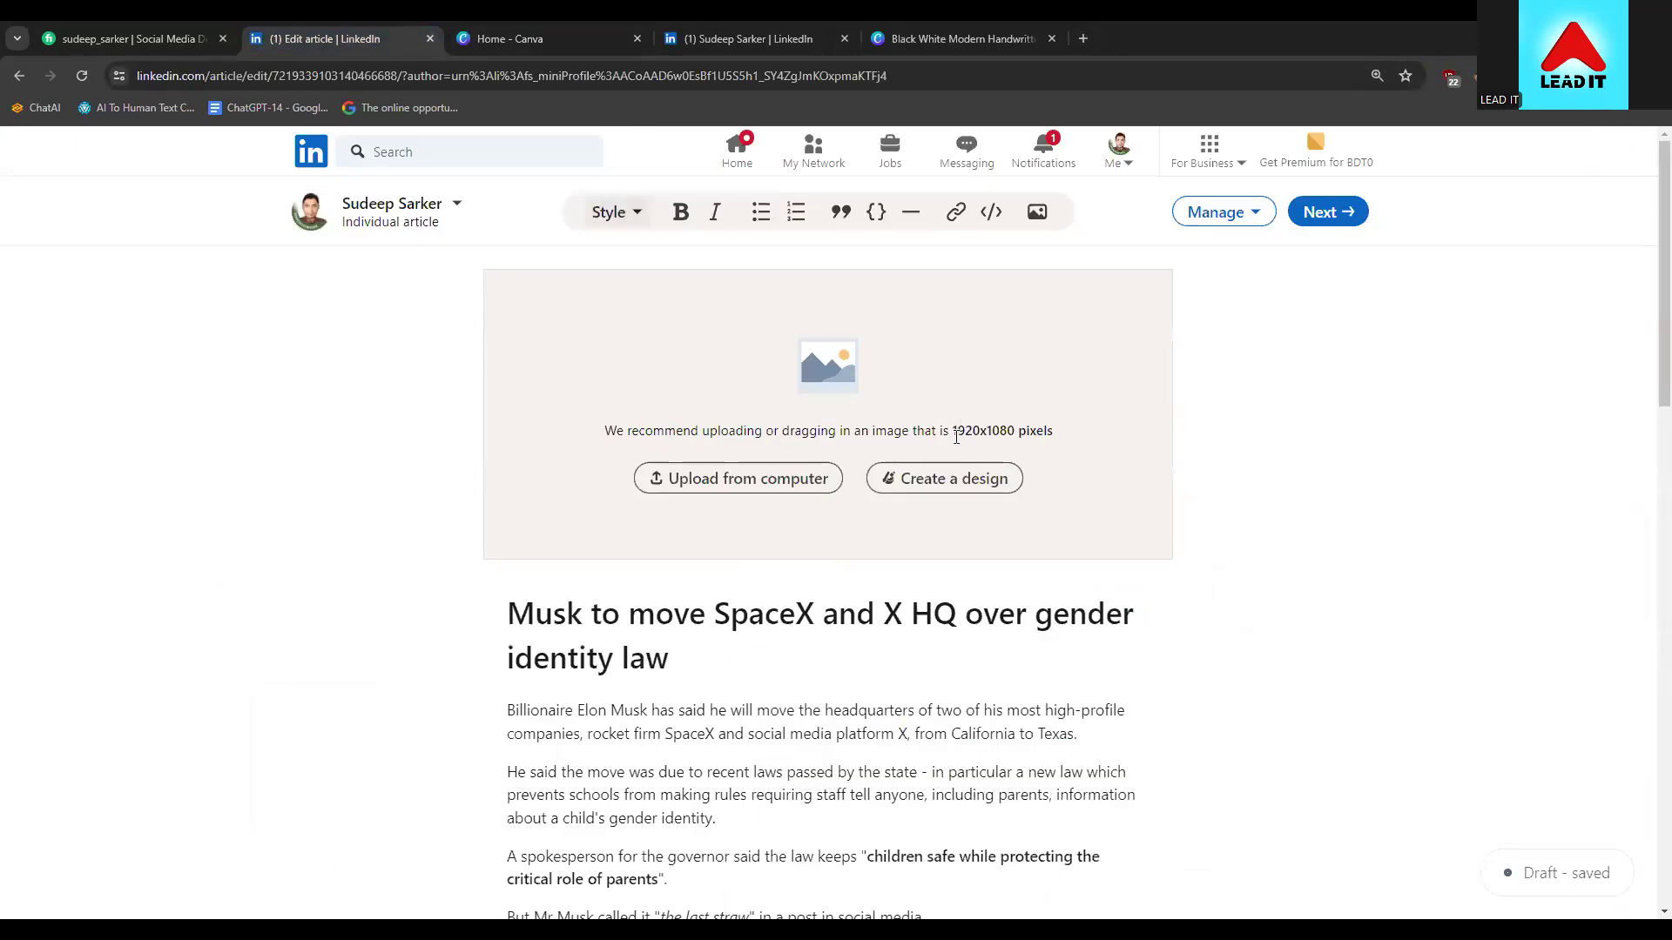
drag(952, 434, 1015, 434)
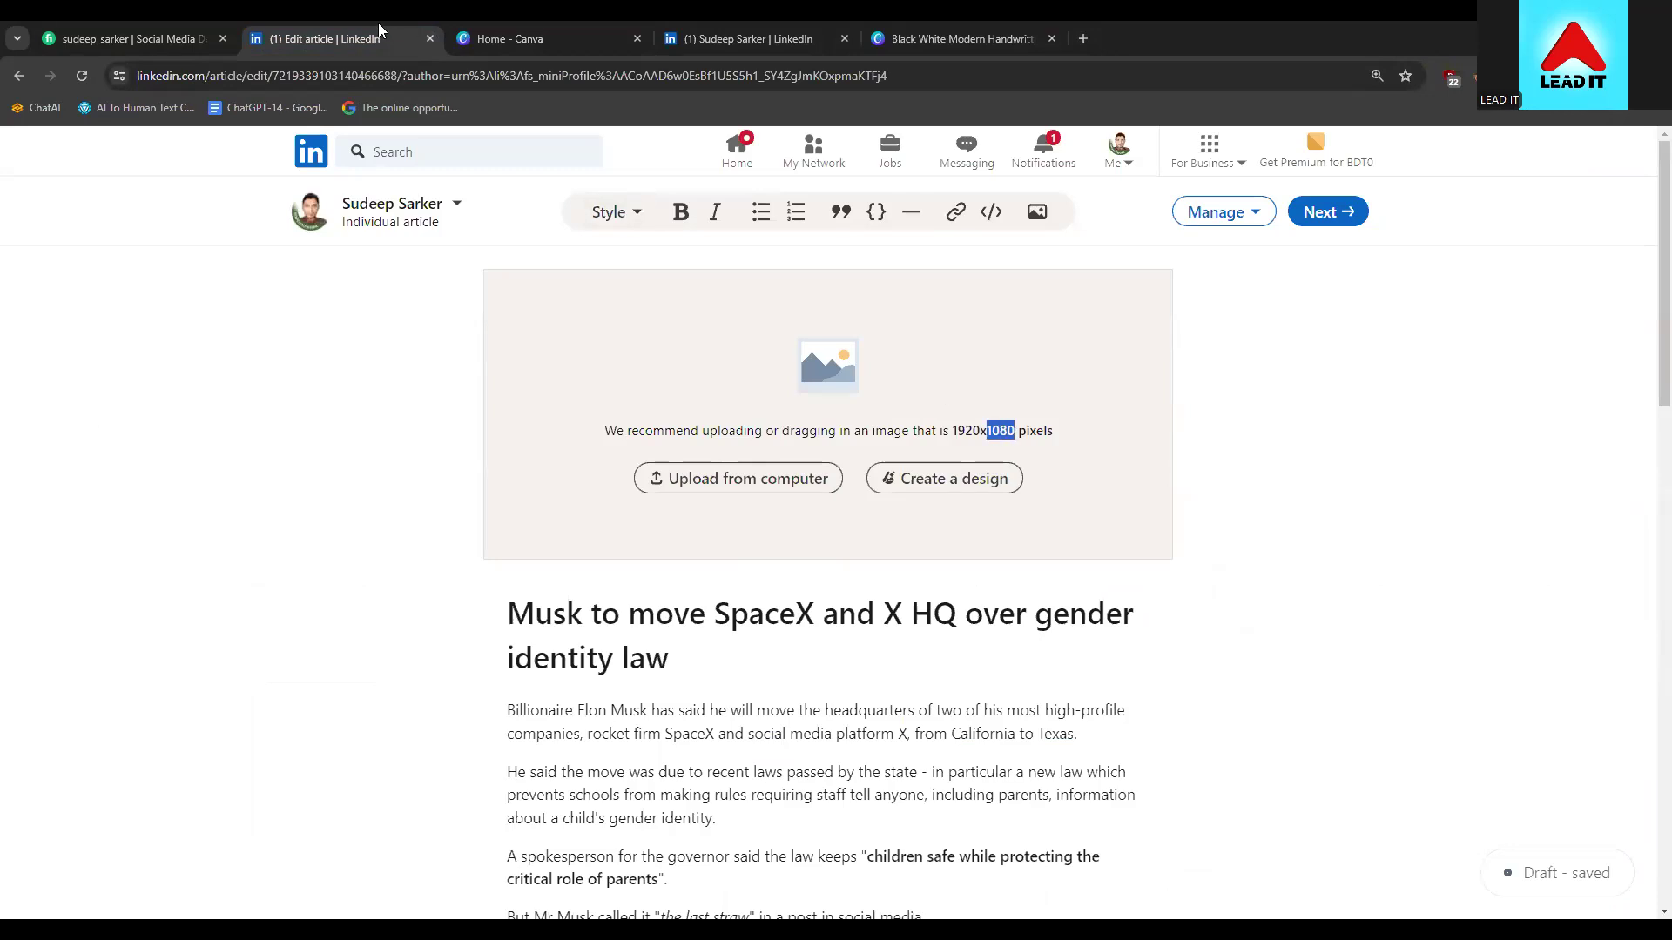
click(505, 40)
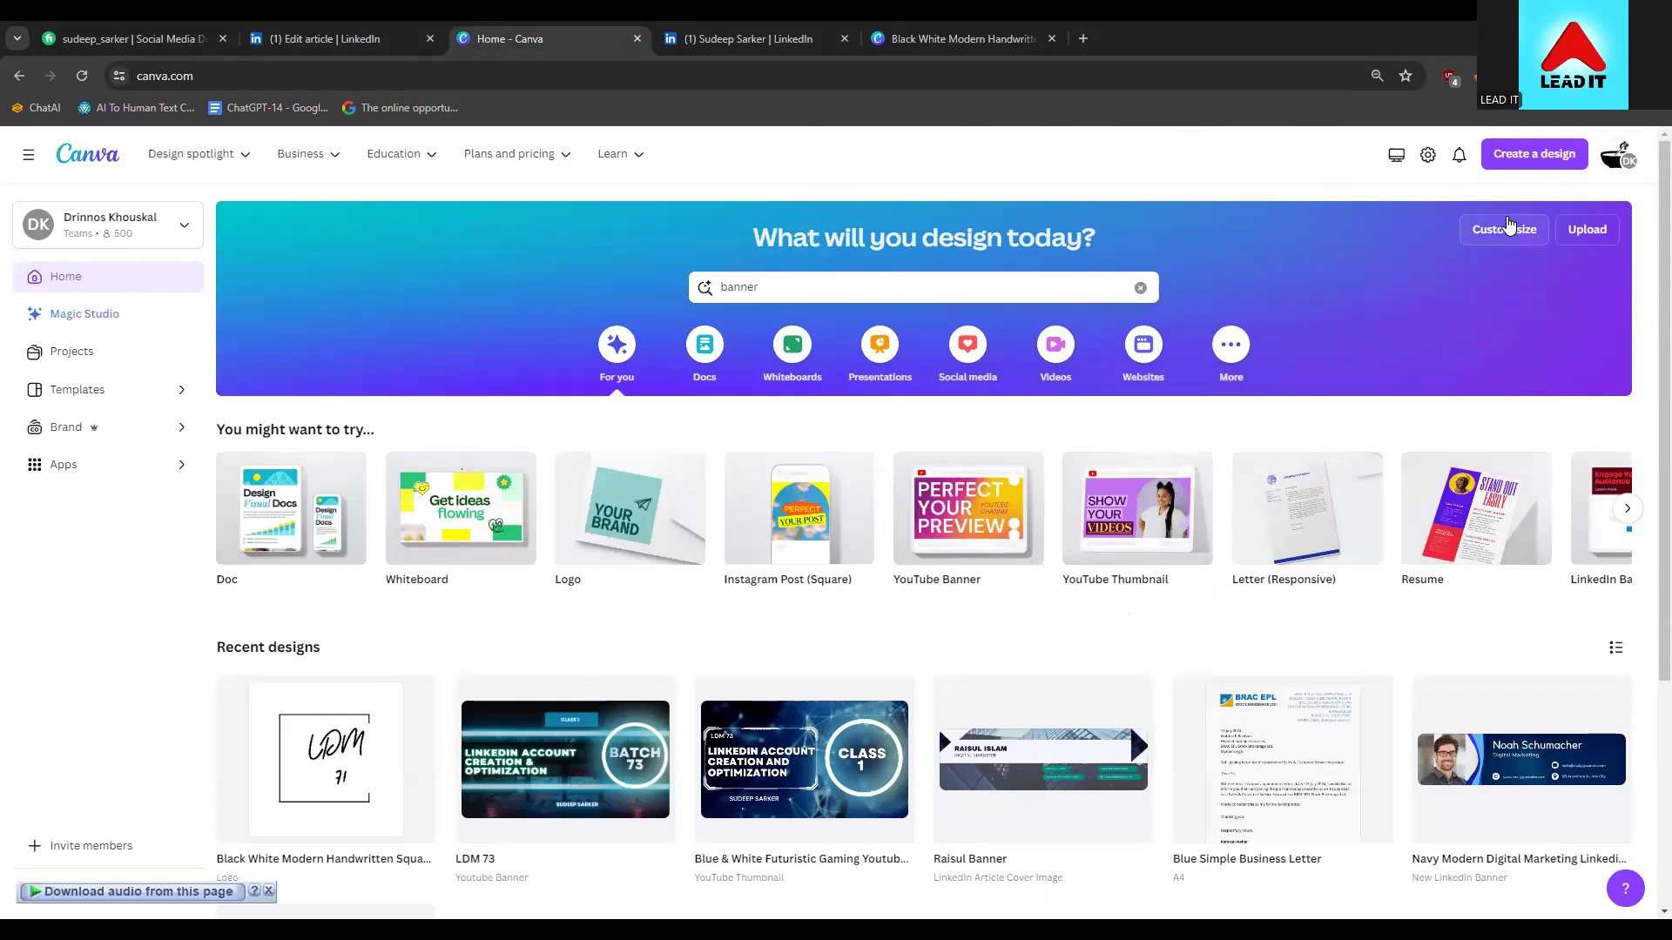
Open Canva's Custom size settings and start entering dimensions, rechecking LinkedIn's size recommendation
click(1508, 224)
click(1322, 304)
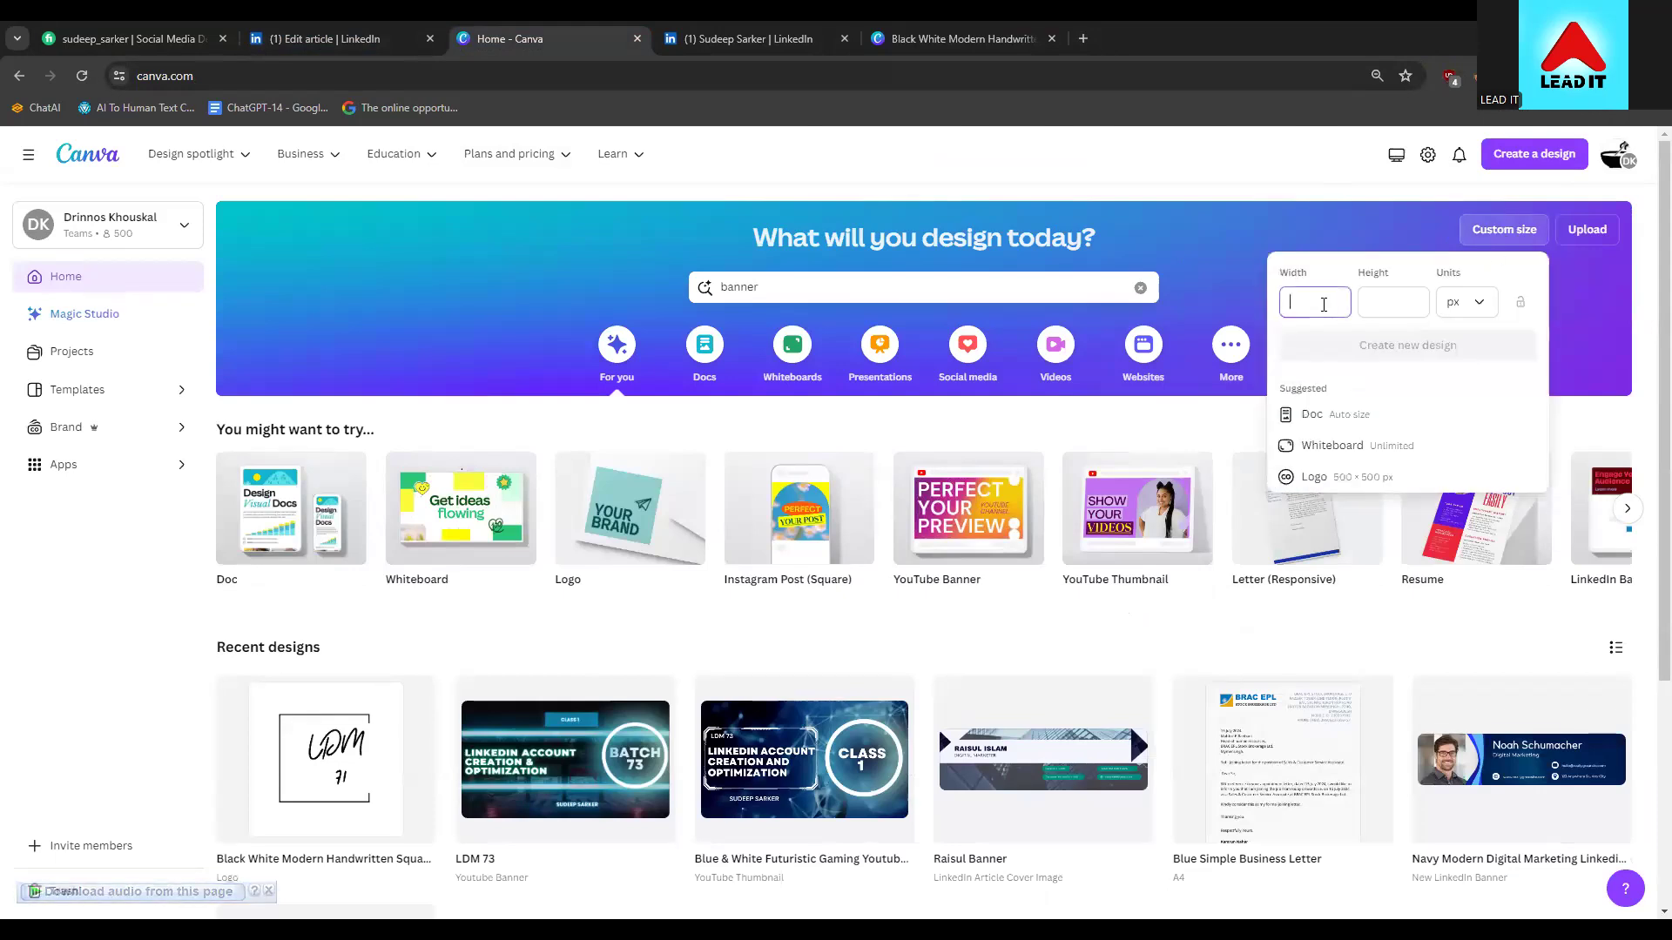
click(339, 40)
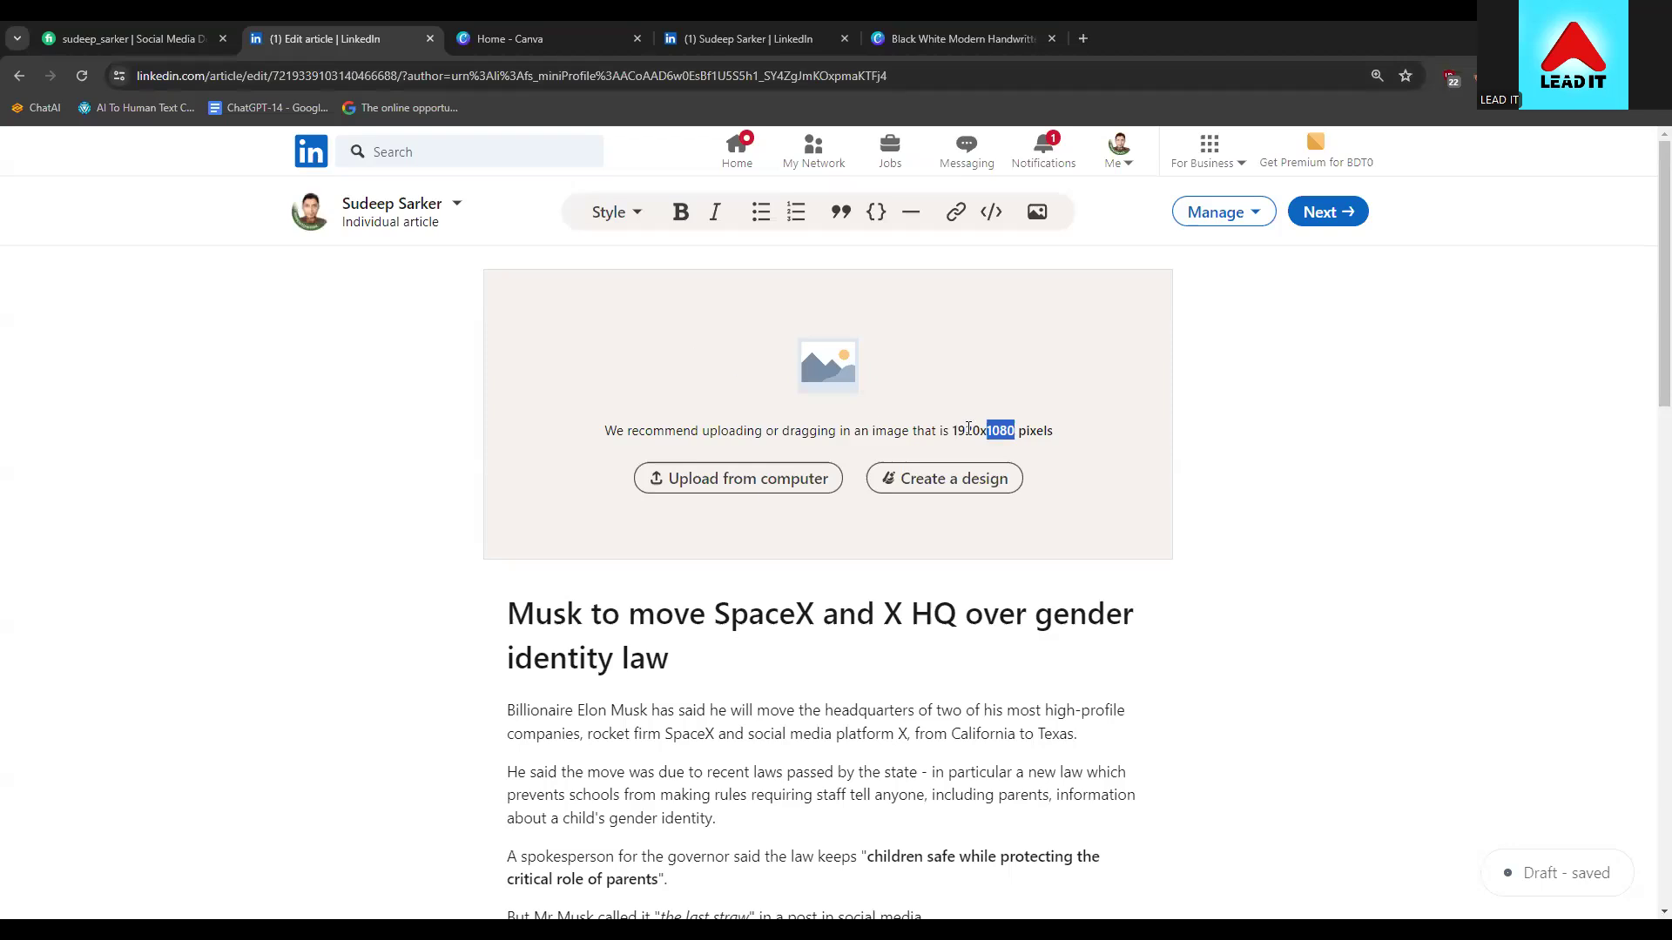
click(487, 37)
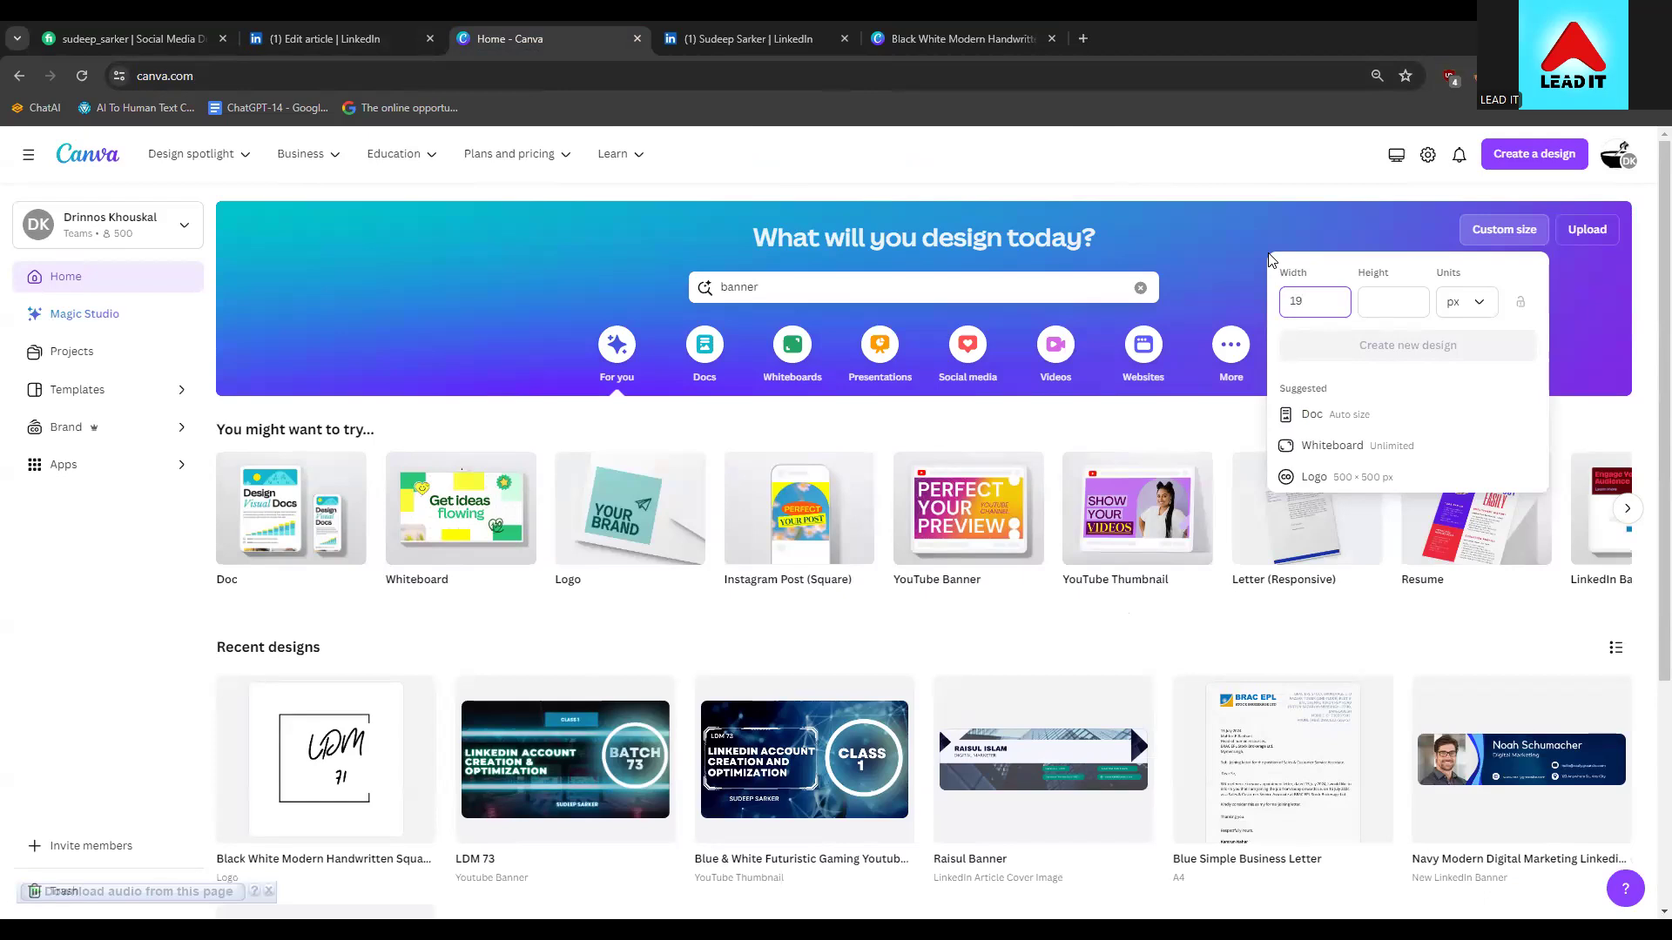
text(0)
key(BackSpace)
key(BackSpace)
key(BackSpace)
text(080)
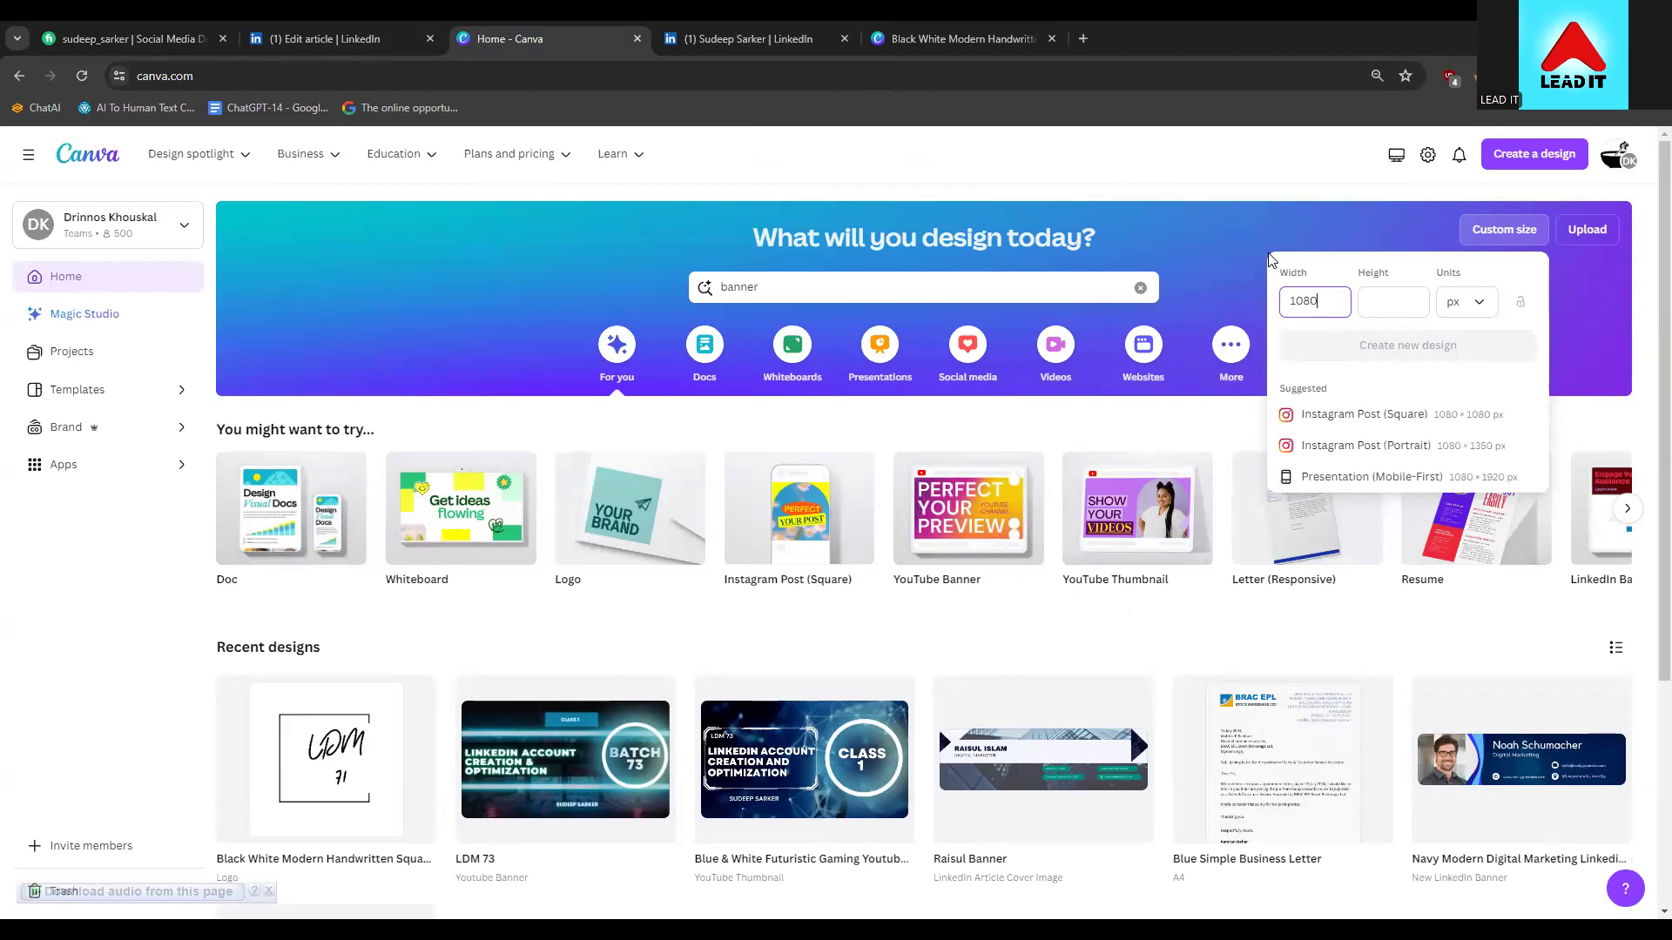
click(1407, 301)
text(1920)
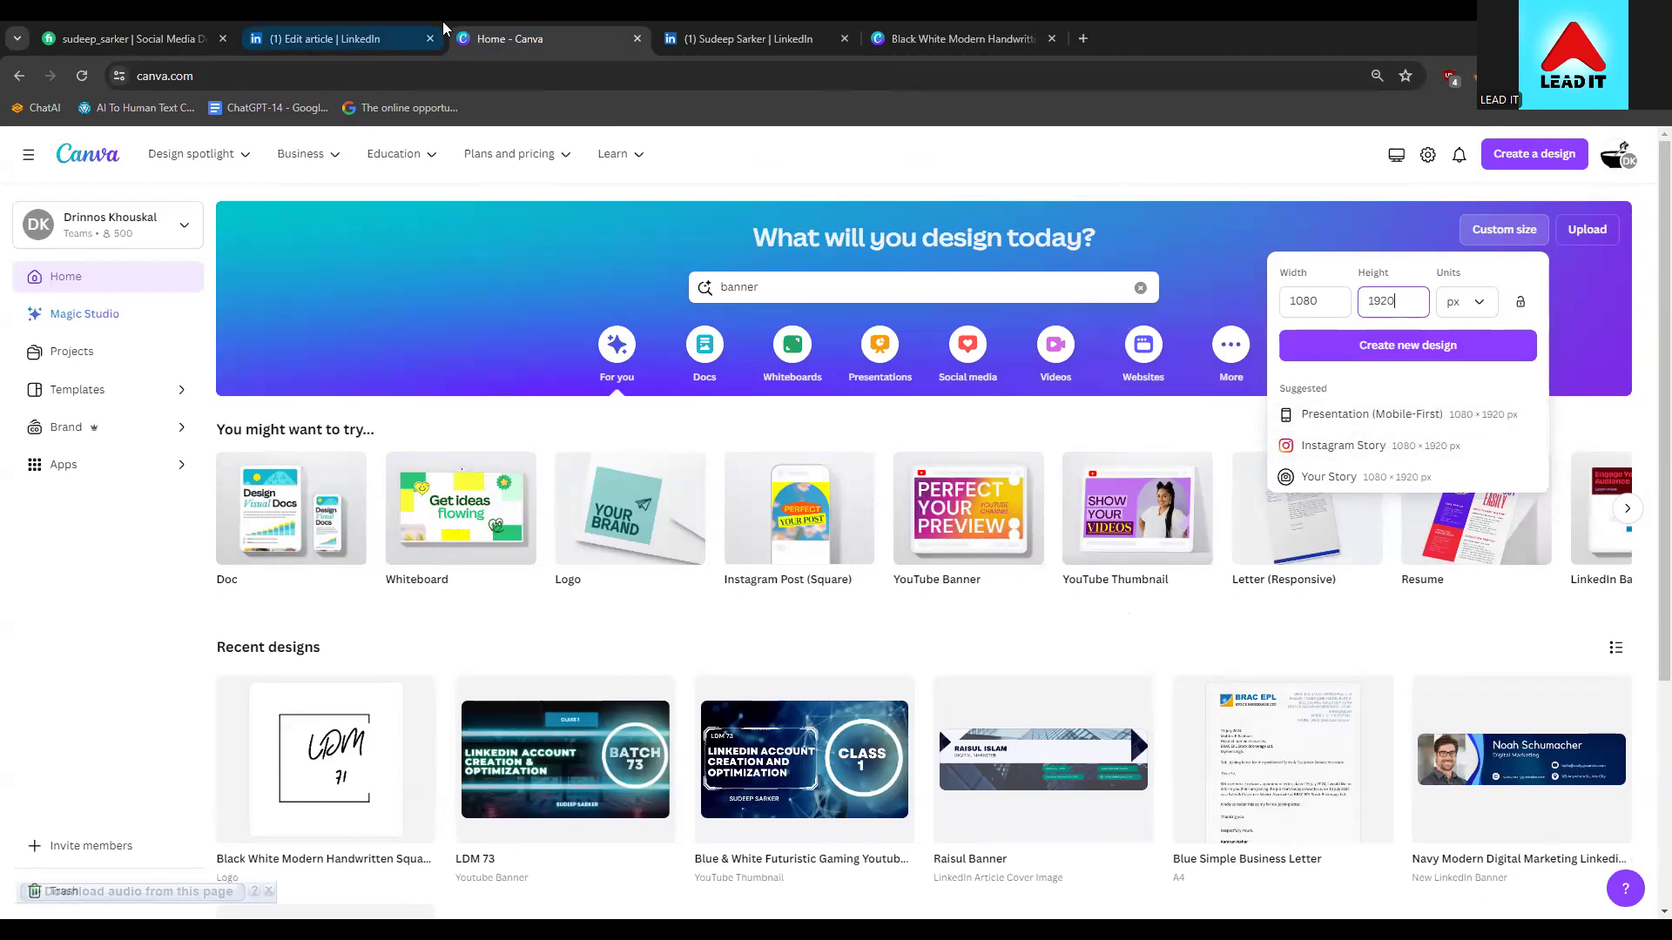
Set width 1920 and height 1080 px and create the Presentation (16:9) design
click(1318, 298)
double_click(1318, 297)
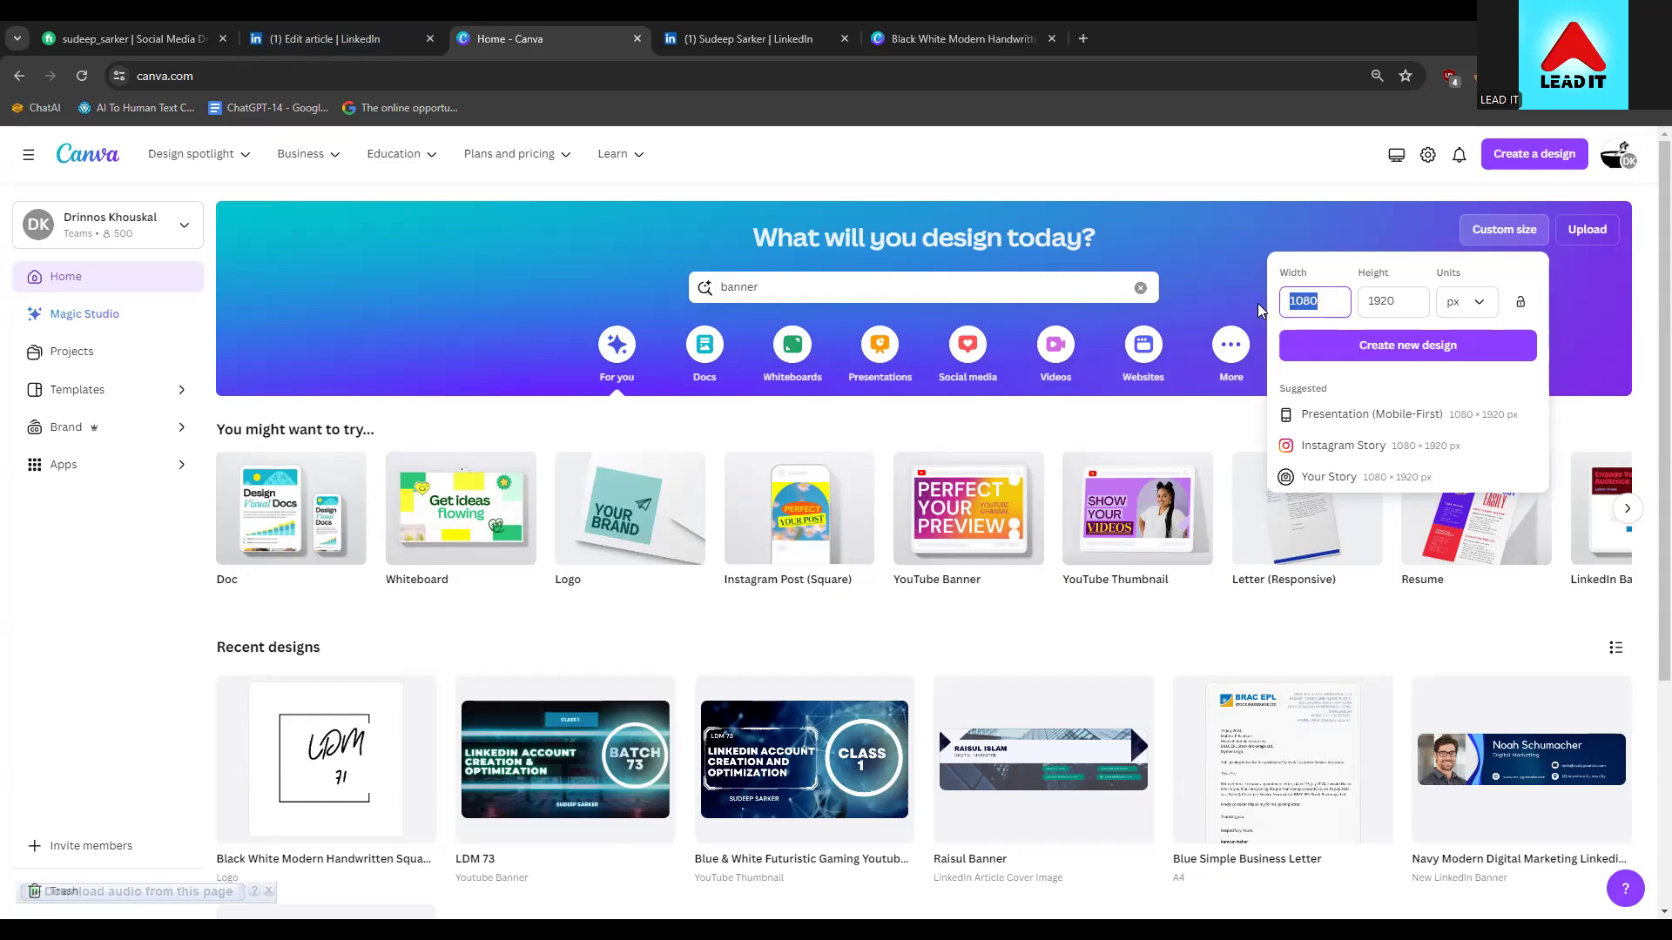
text(1920)
drag(1397, 302, 1365, 301)
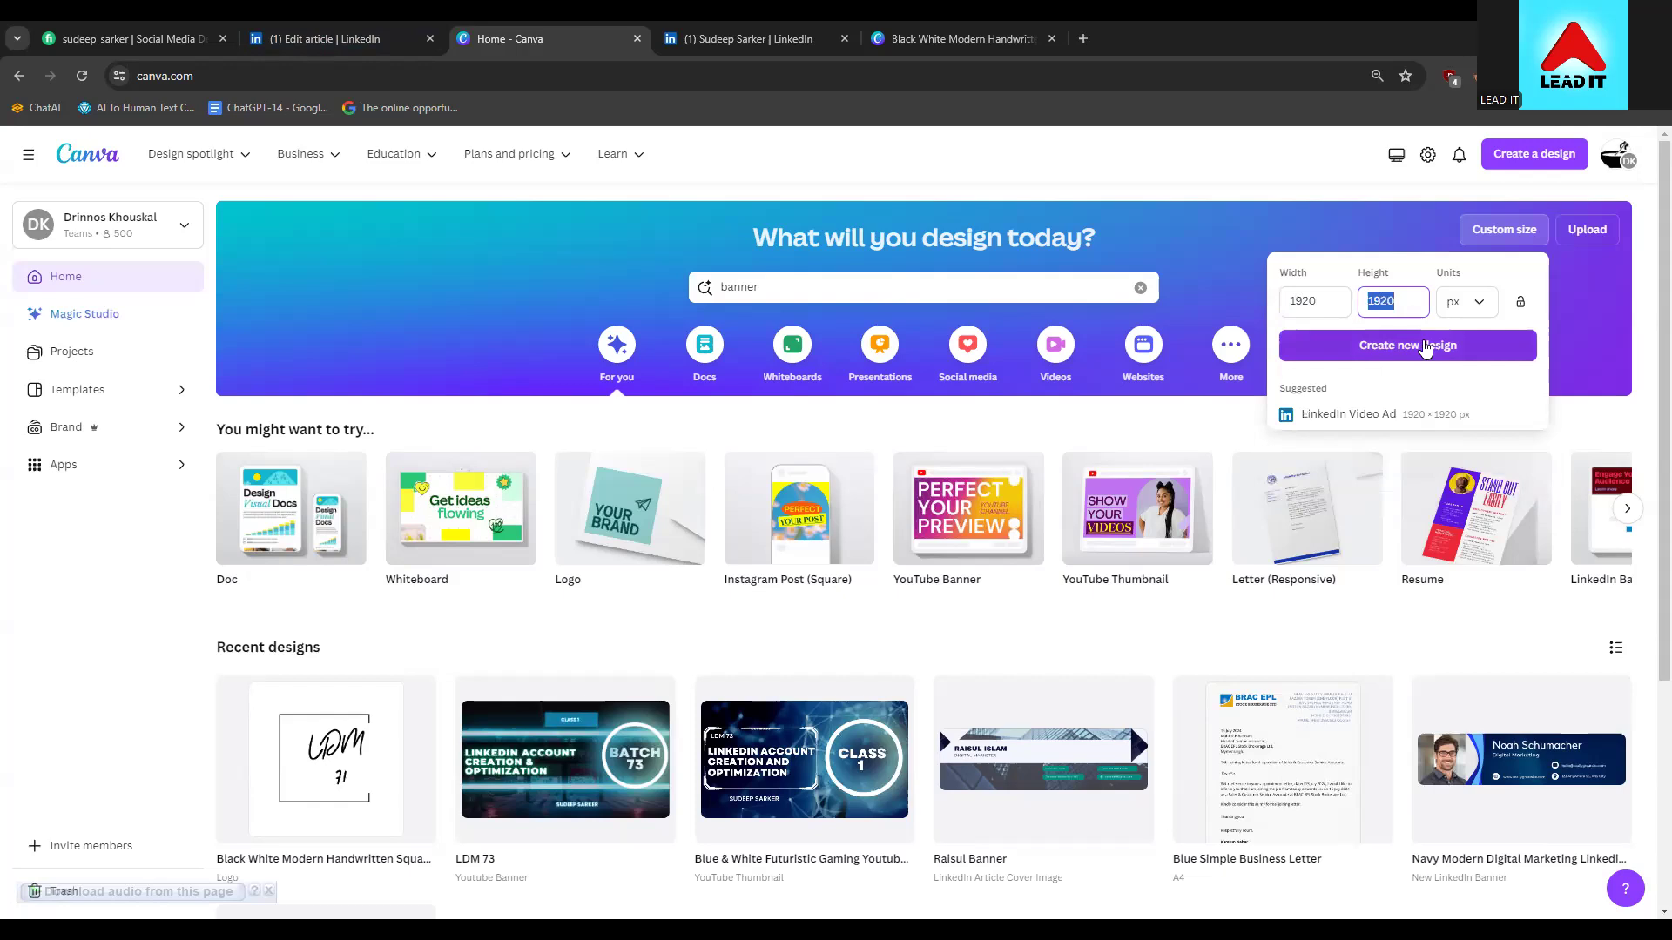
text(10)
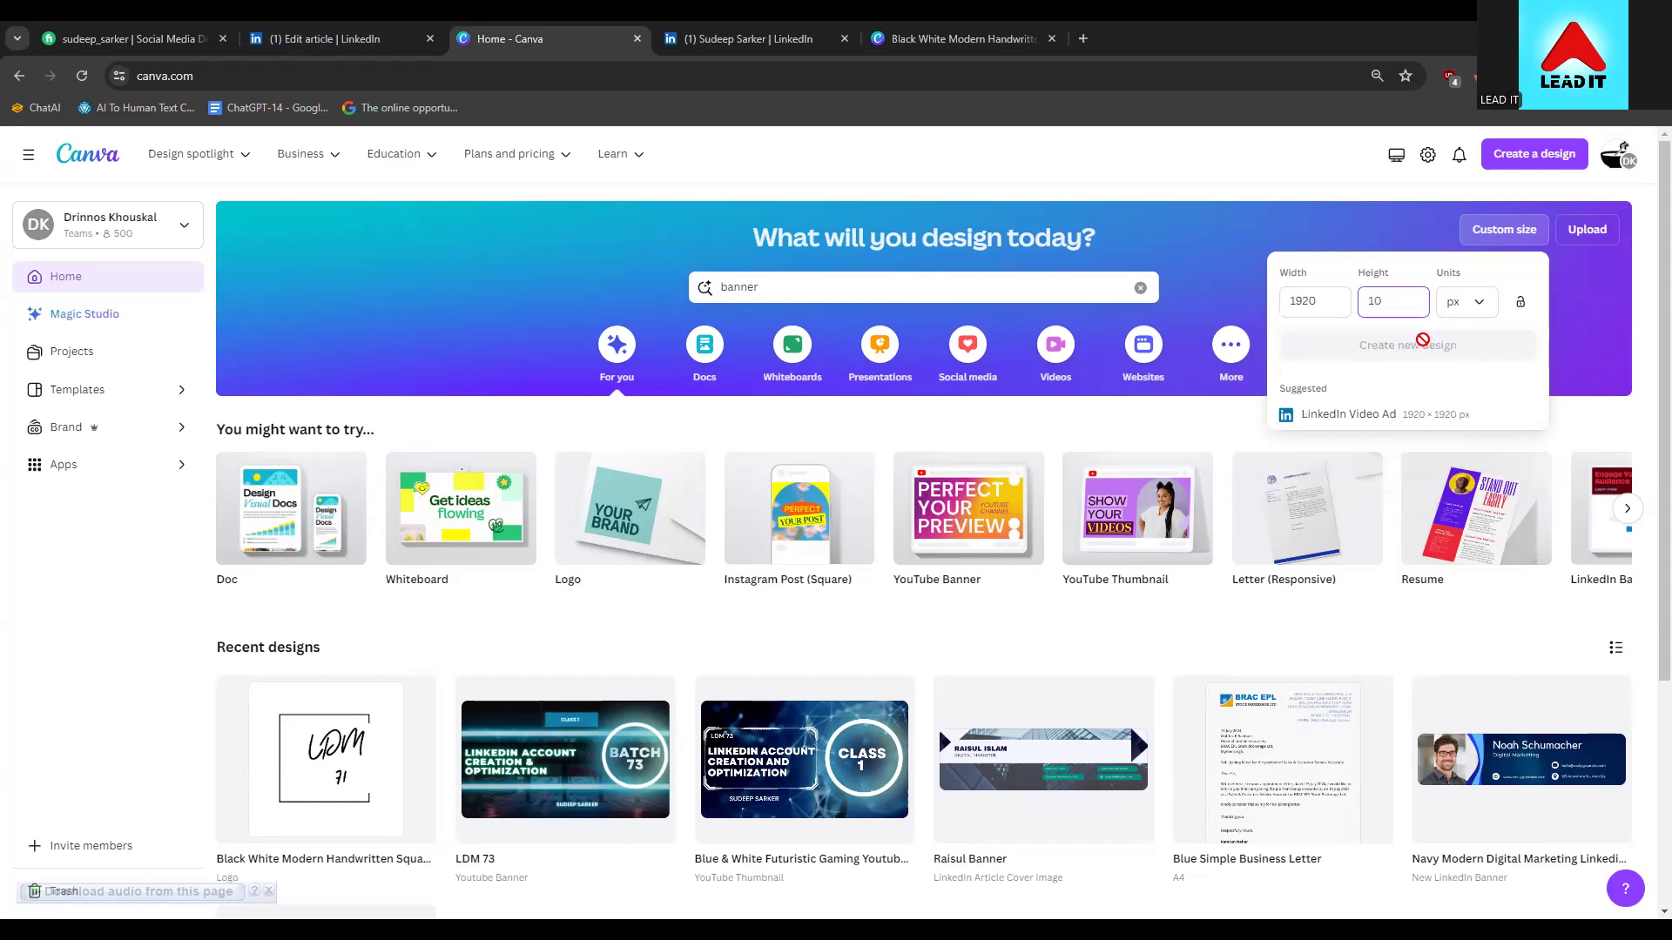
text(80)
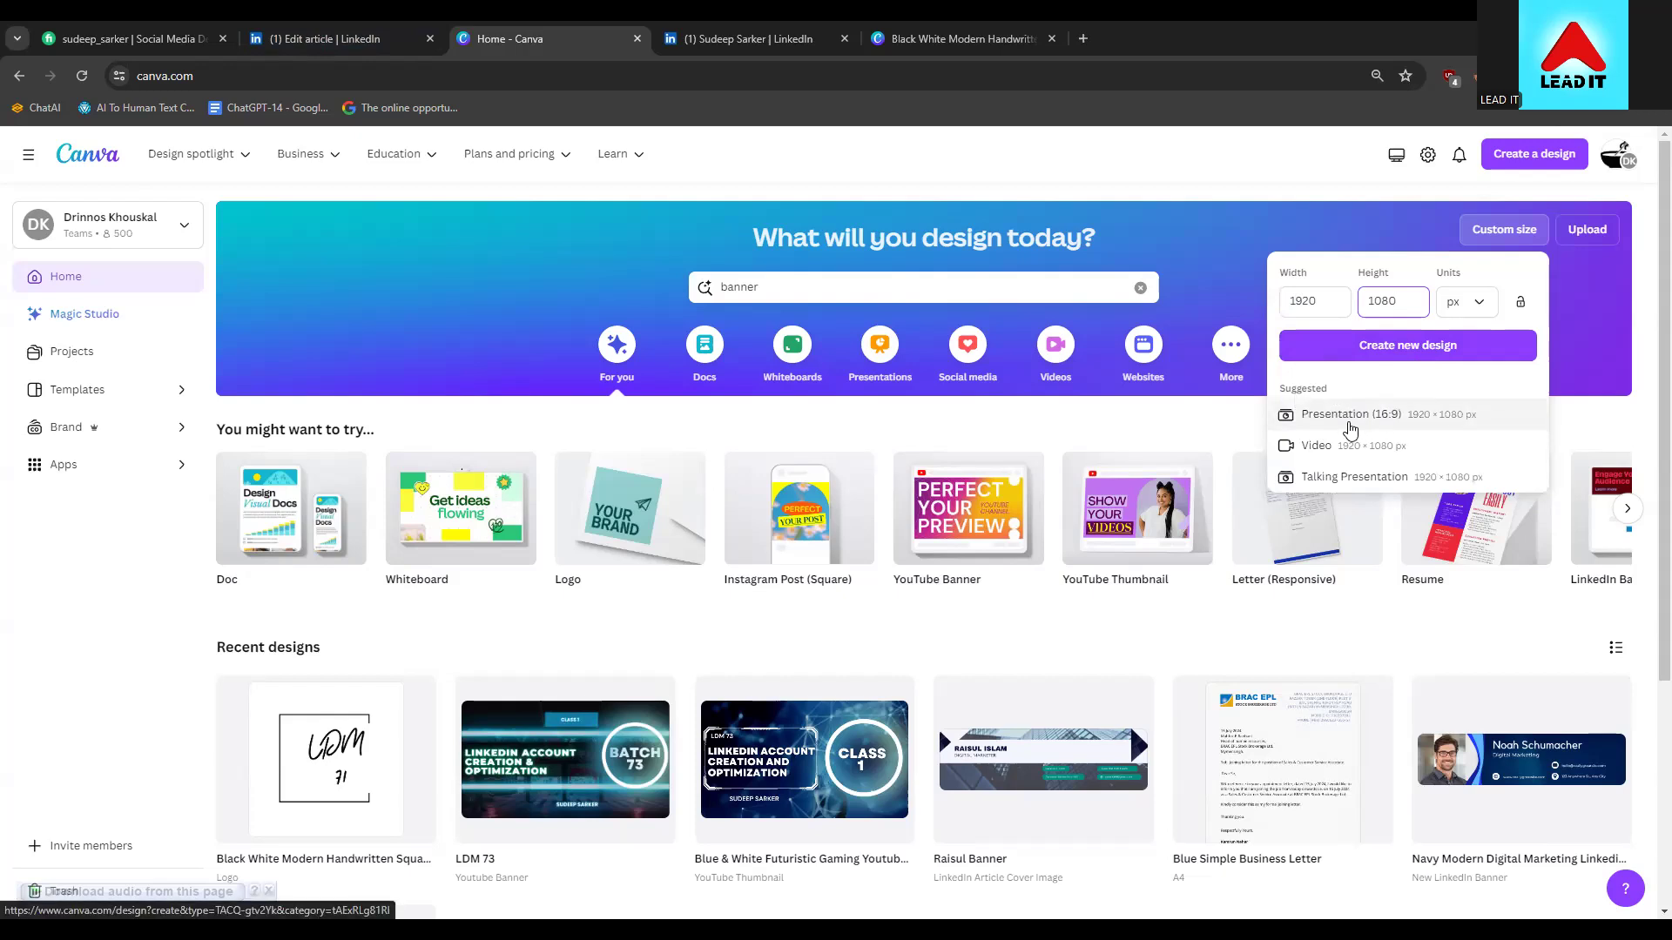
click(1349, 415)
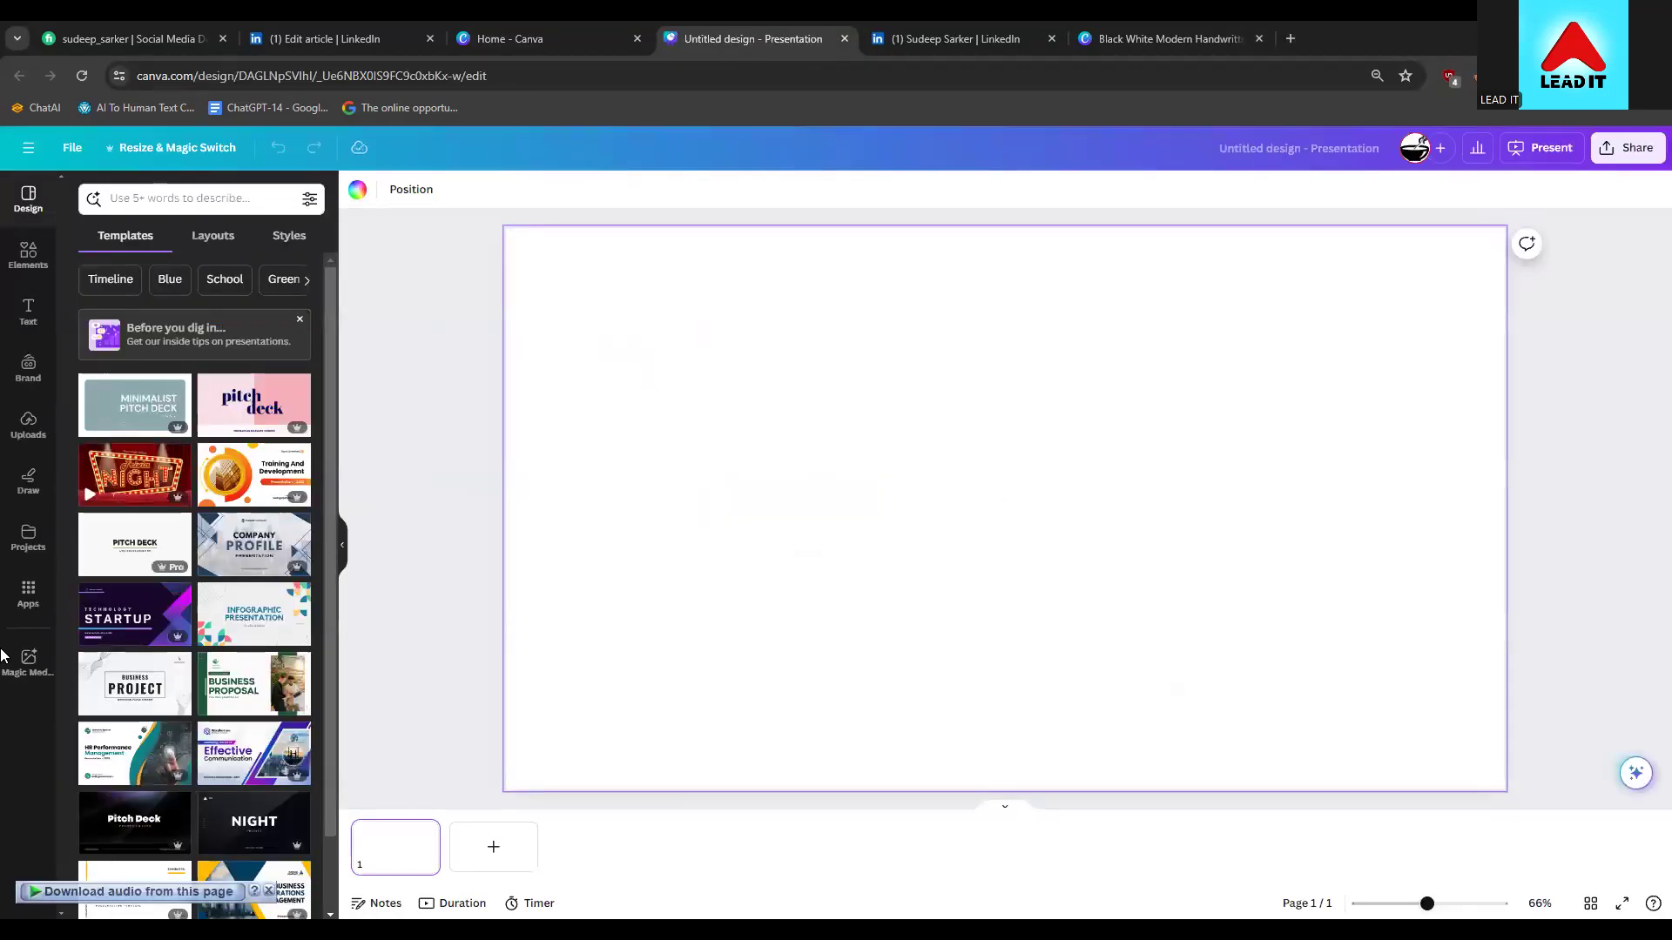
Close the old logo design tab and the LinkedIn profile tab, keeping the article editor and Canva
scroll(134, 581, down, 1)
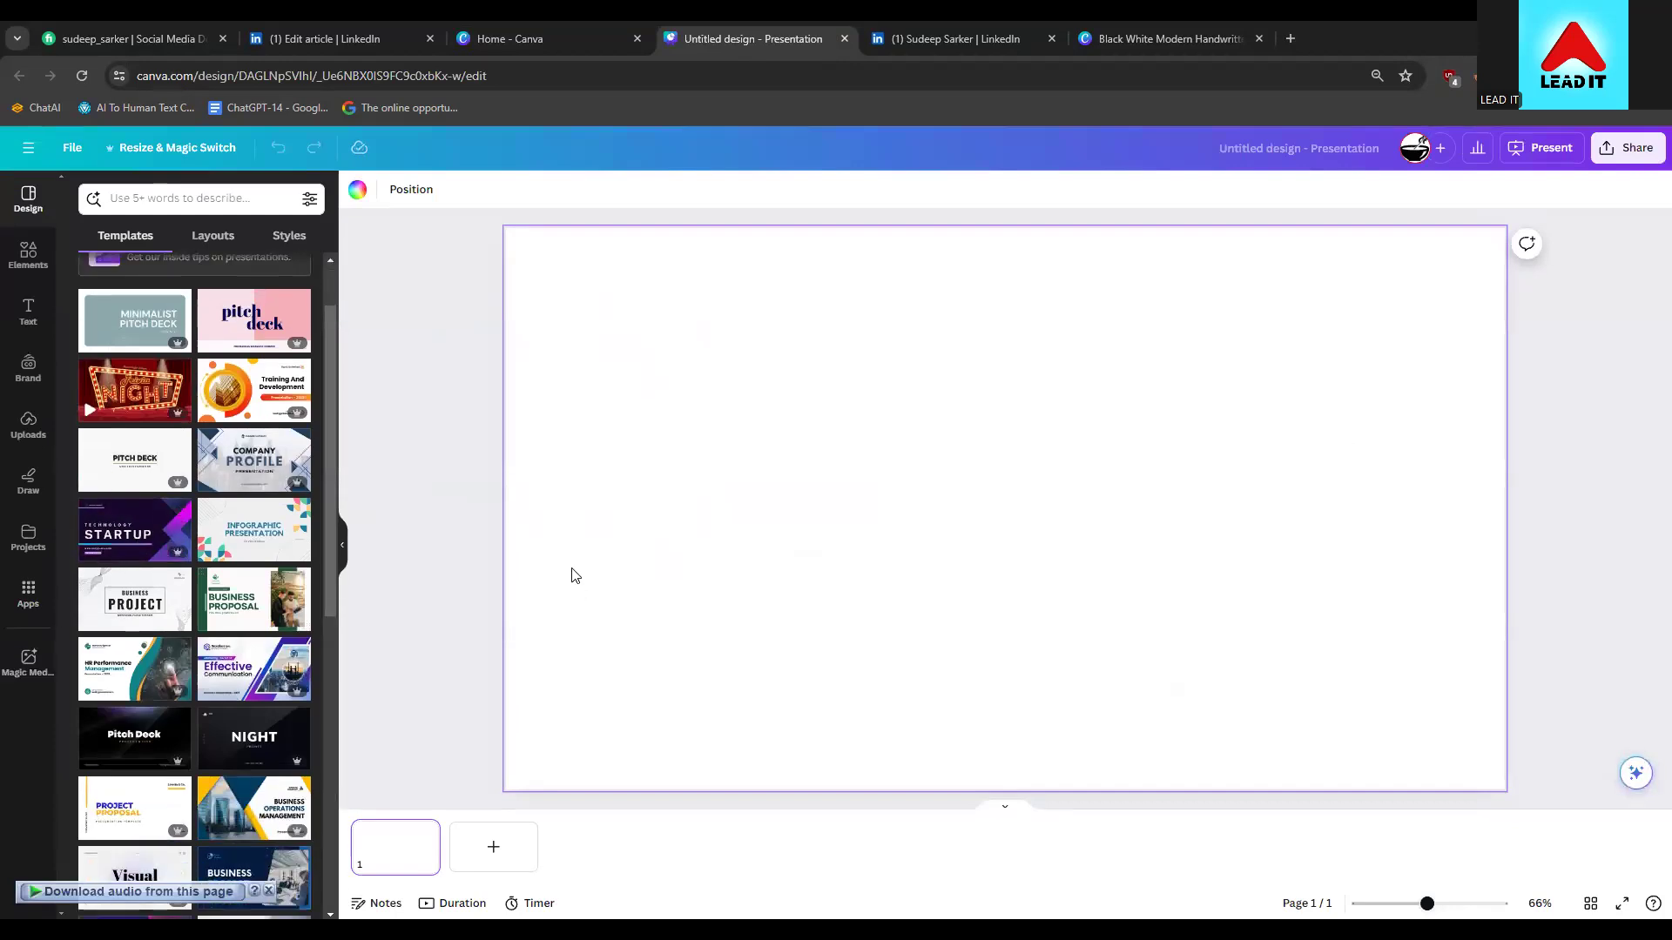
click(334, 28)
click(449, 30)
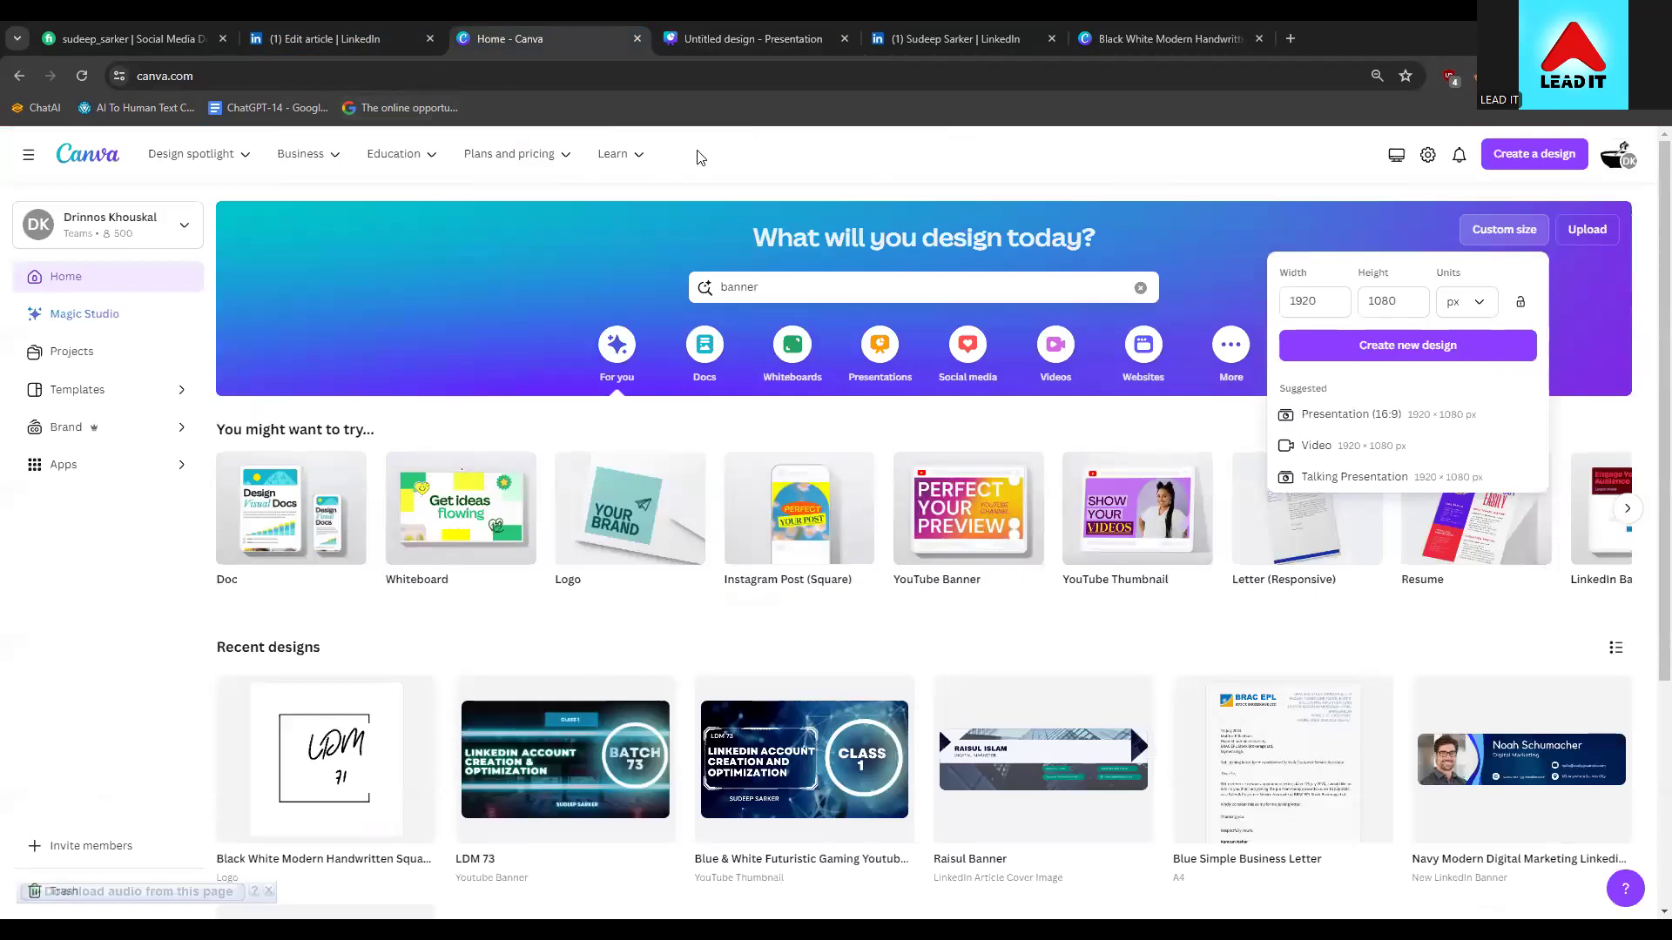
click(1248, 42)
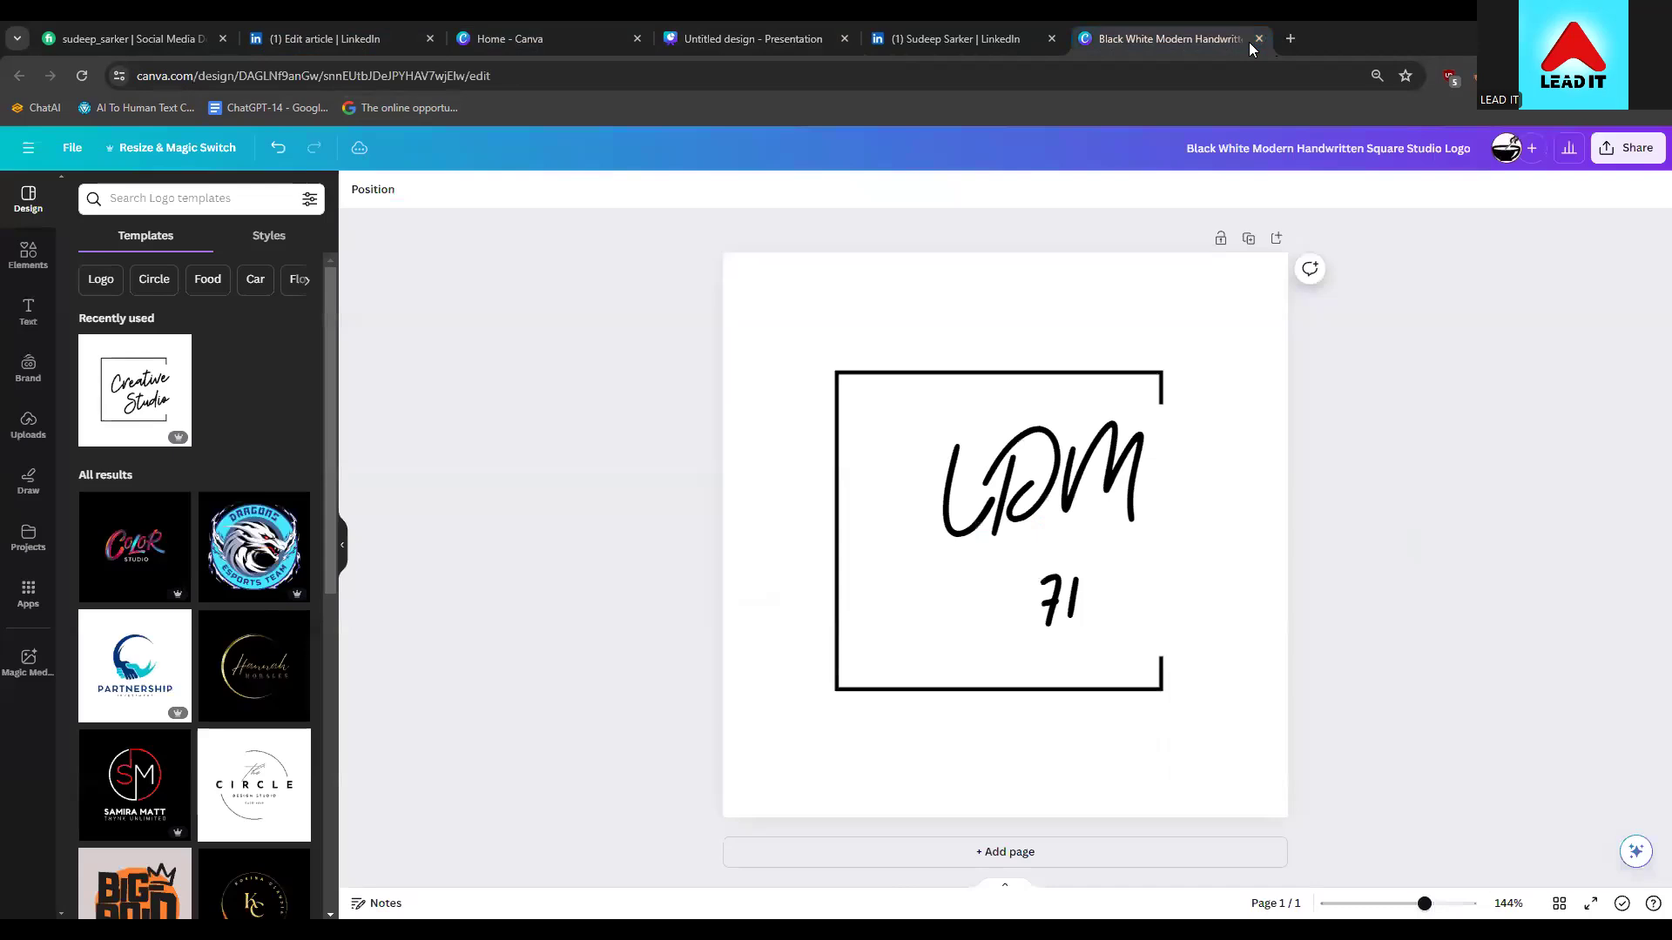
click(1256, 35)
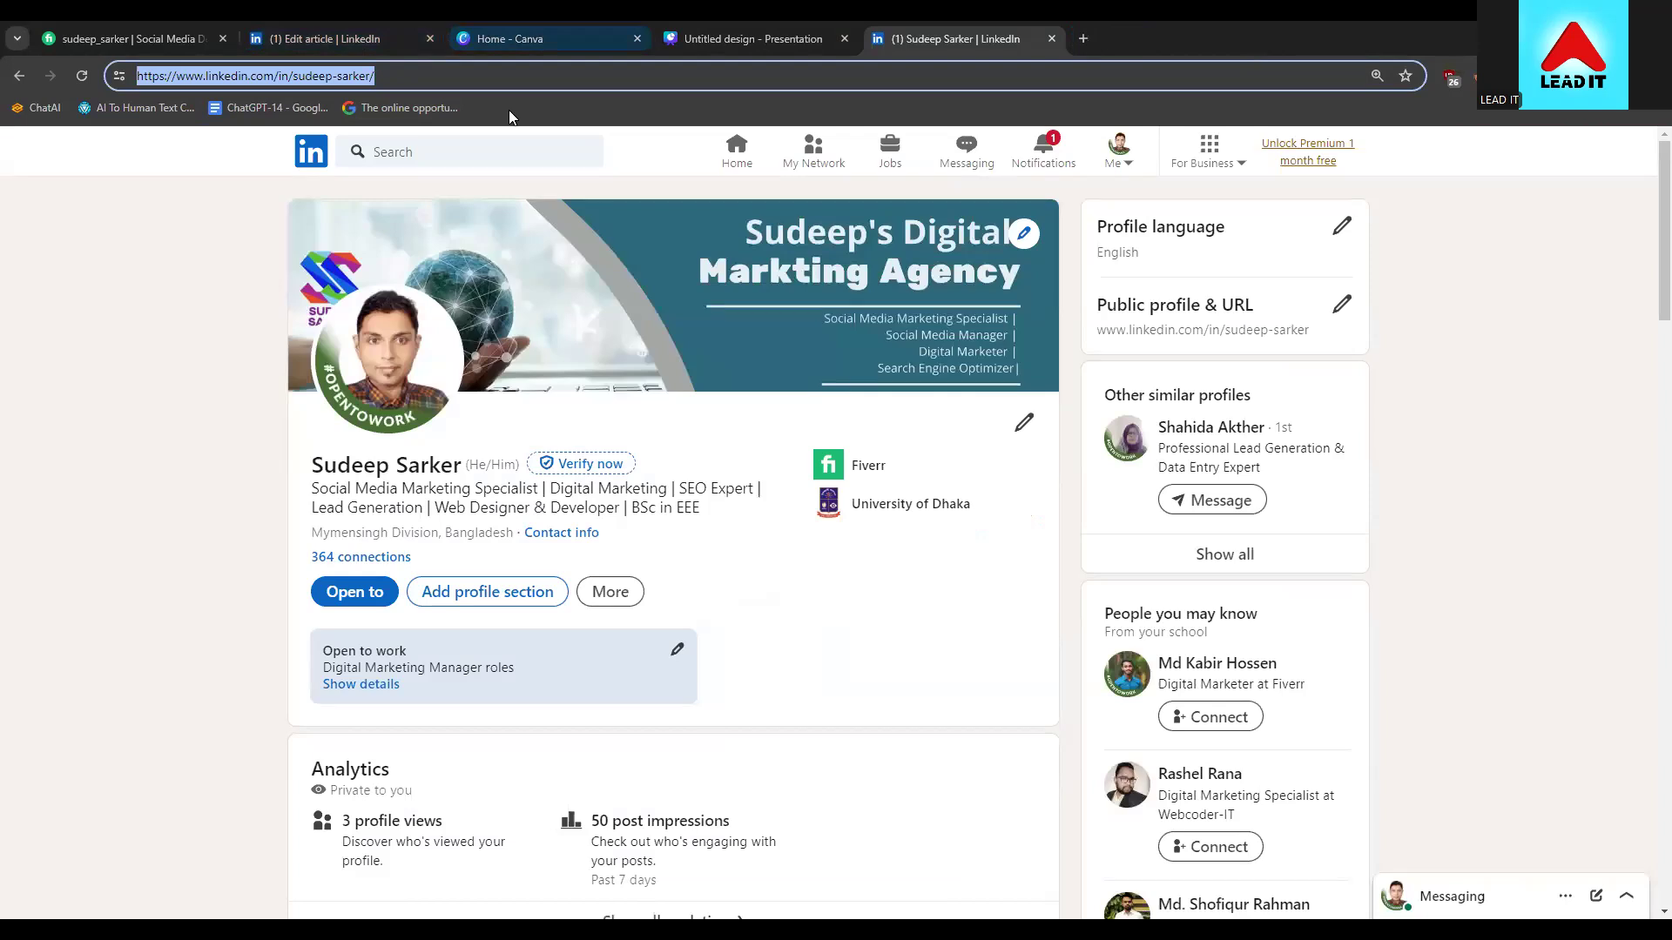
click(1052, 40)
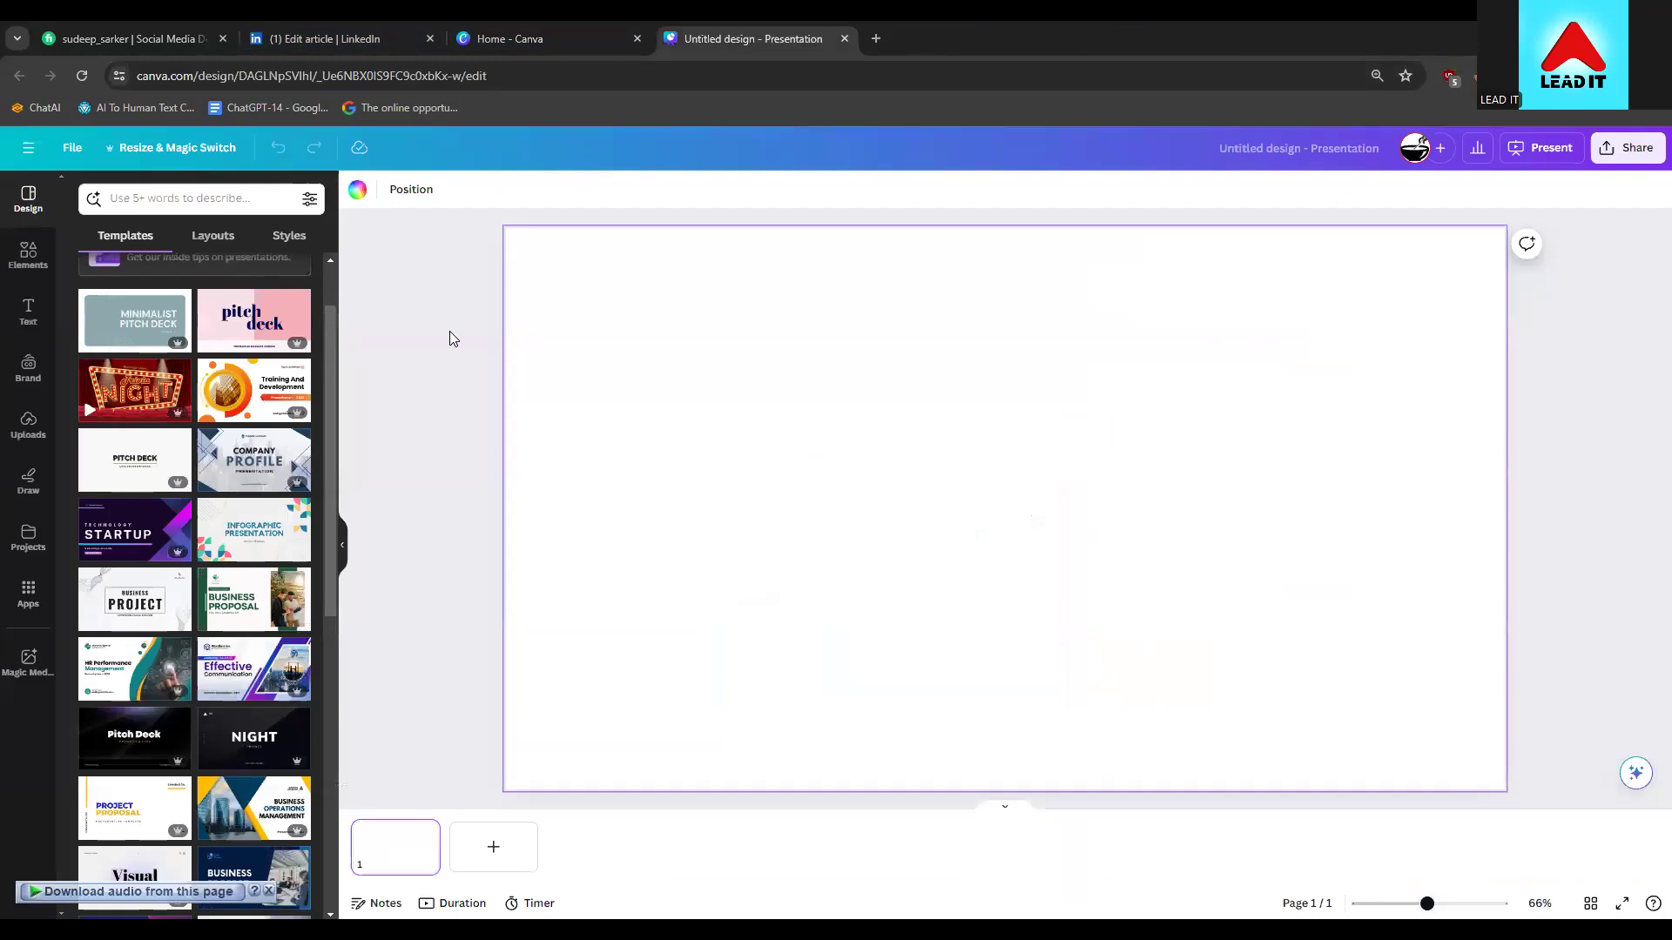
Show the Uploads panel, with one earlier image, beside the blank 1920×1080 slide
click(25, 540)
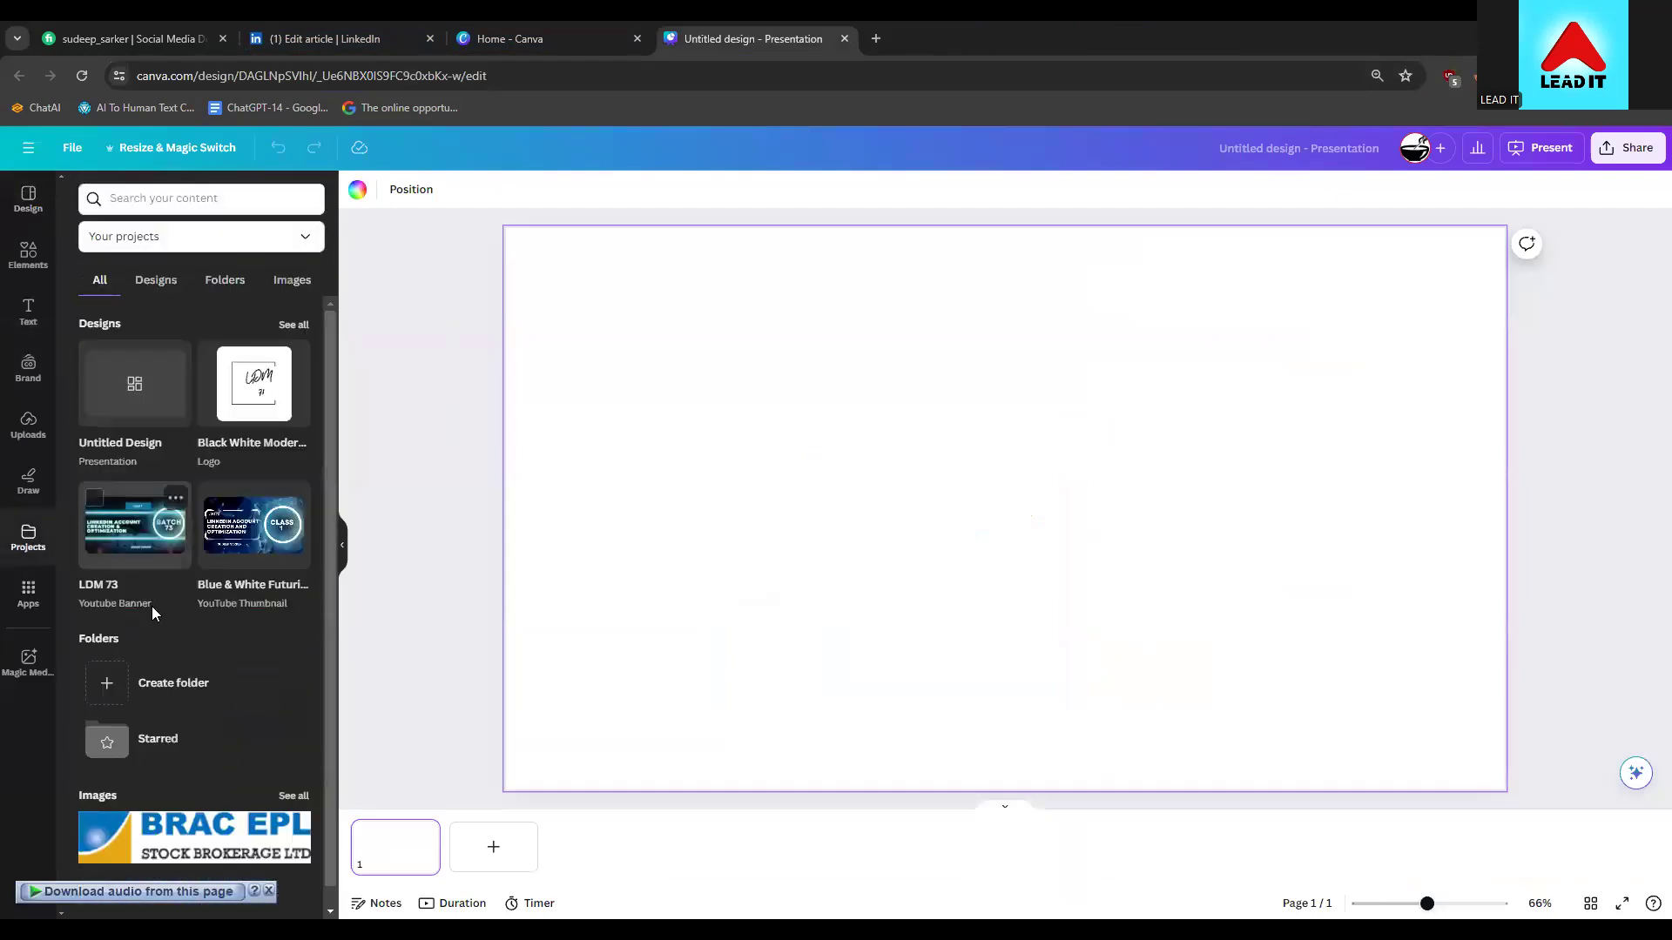
scroll(178, 609, down, 1)
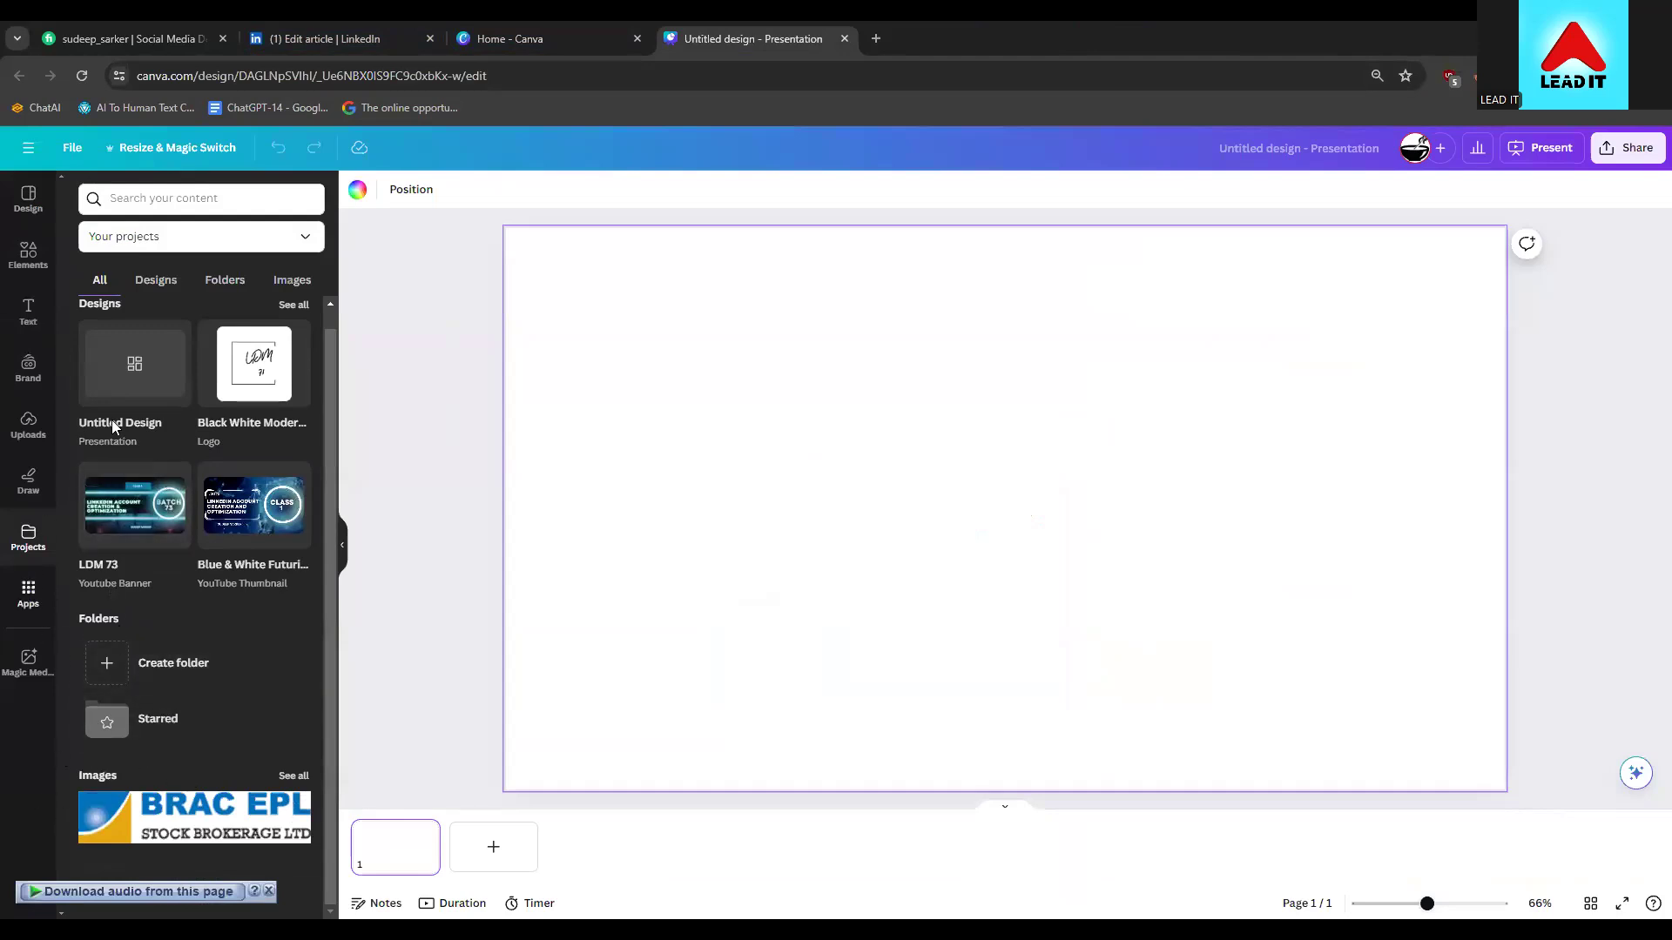
click(21, 424)
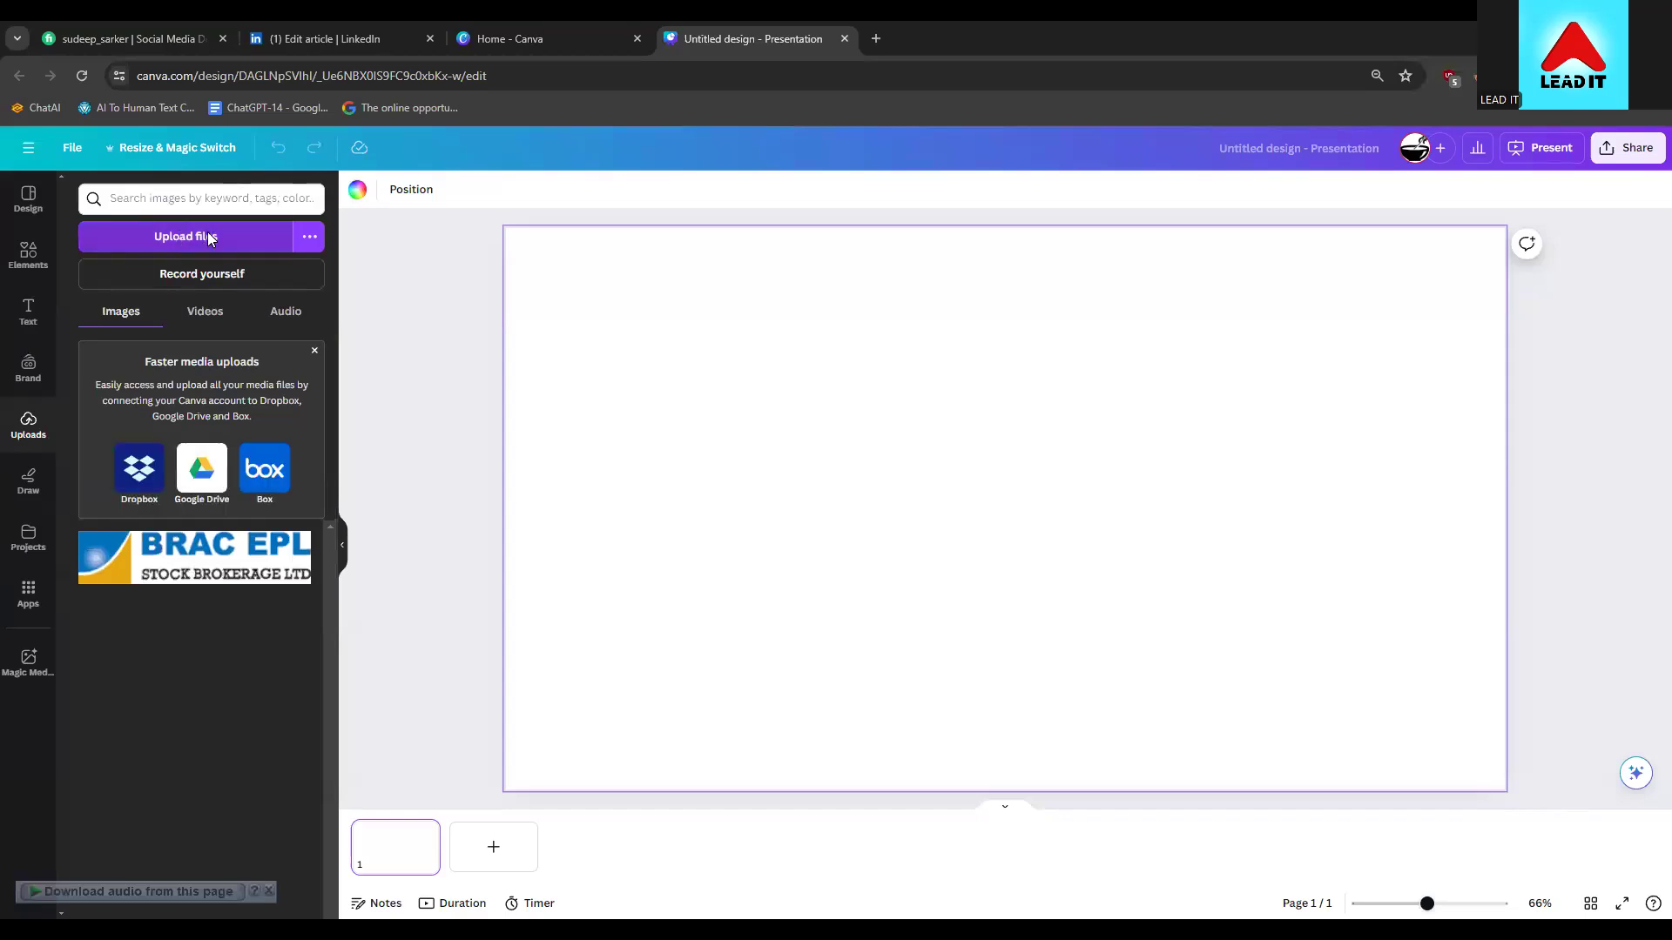
Upload the BBC news photo jpg from the Desktop and stretch it to fill the page
click(209, 238)
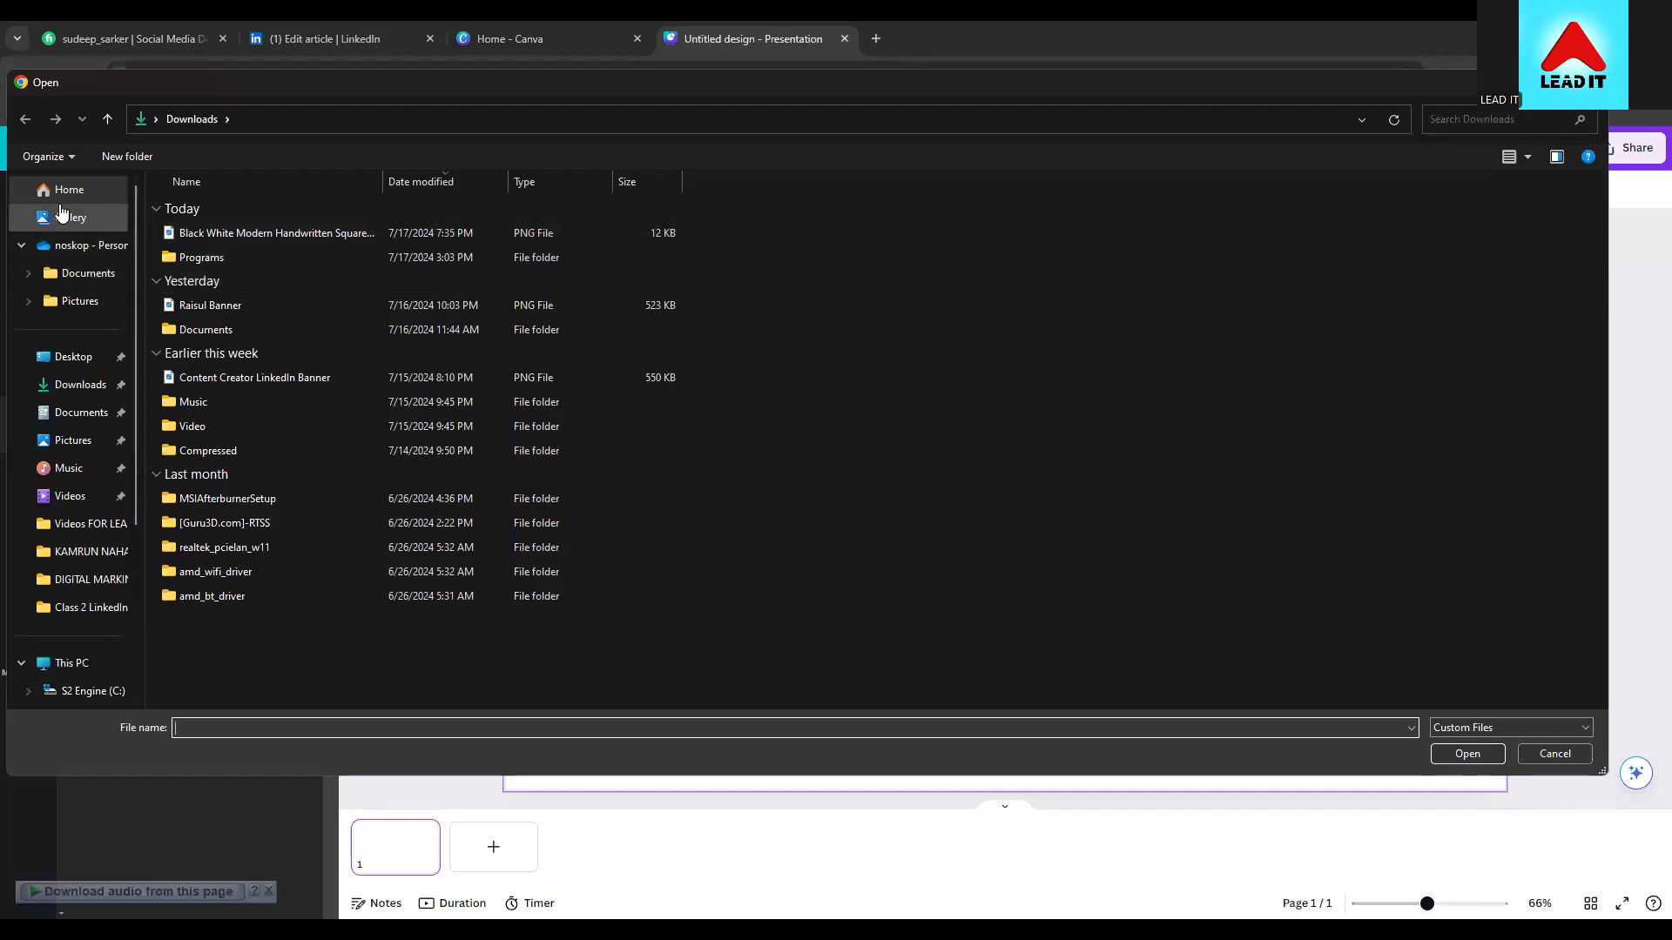
click(78, 359)
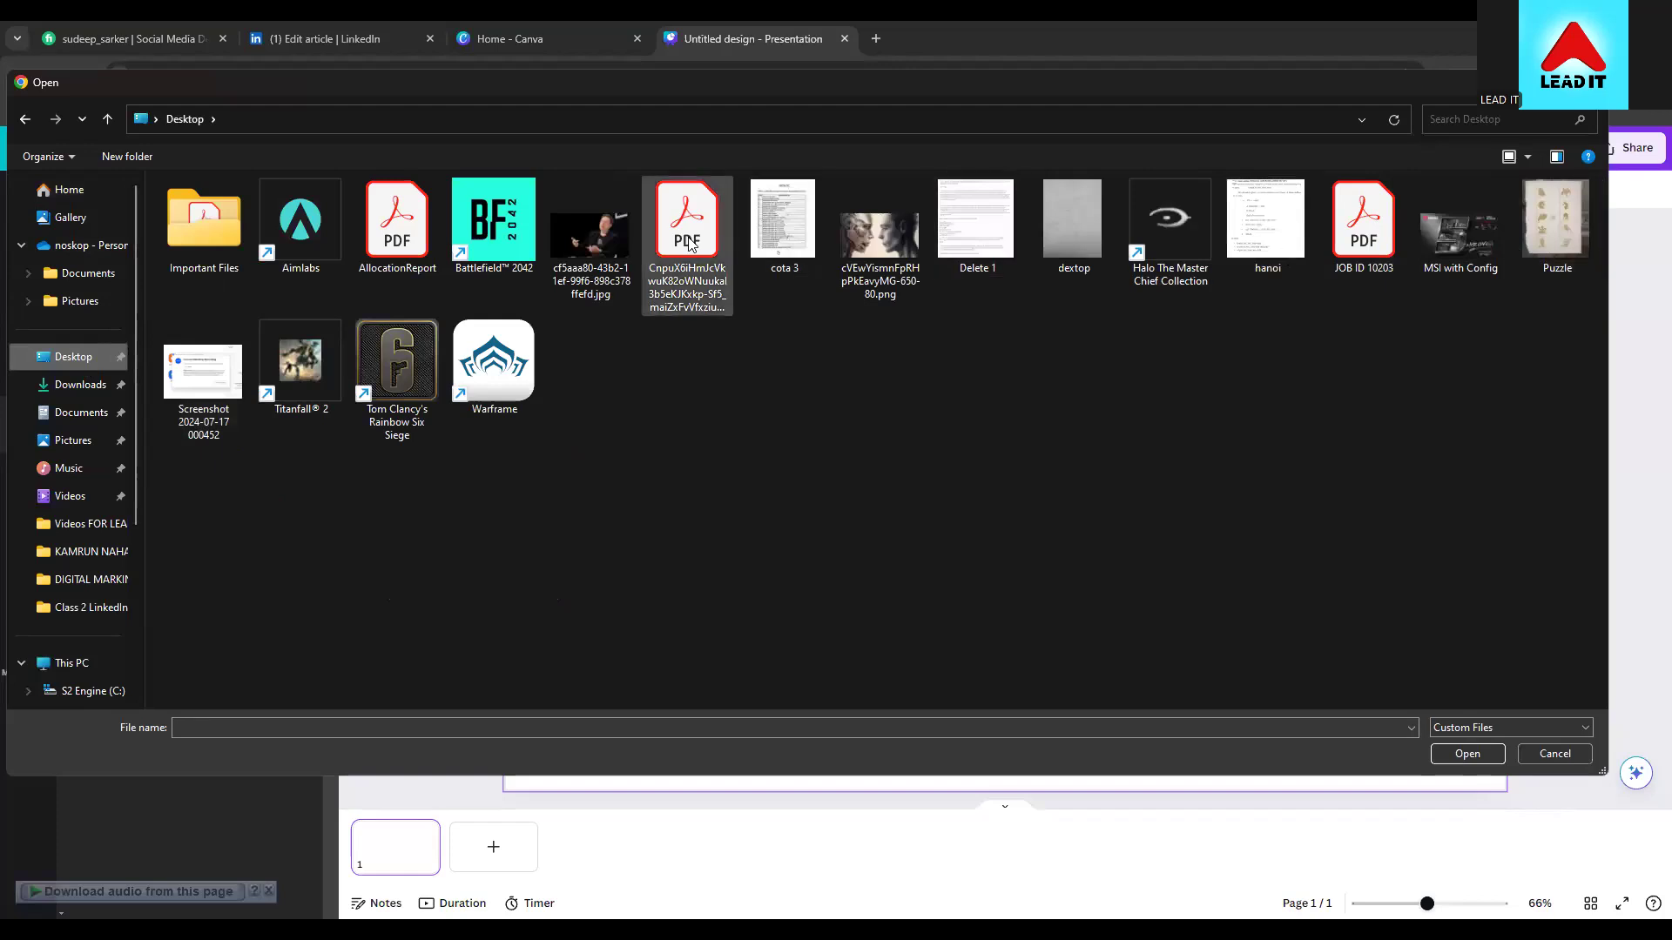
click(564, 228)
key(Return)
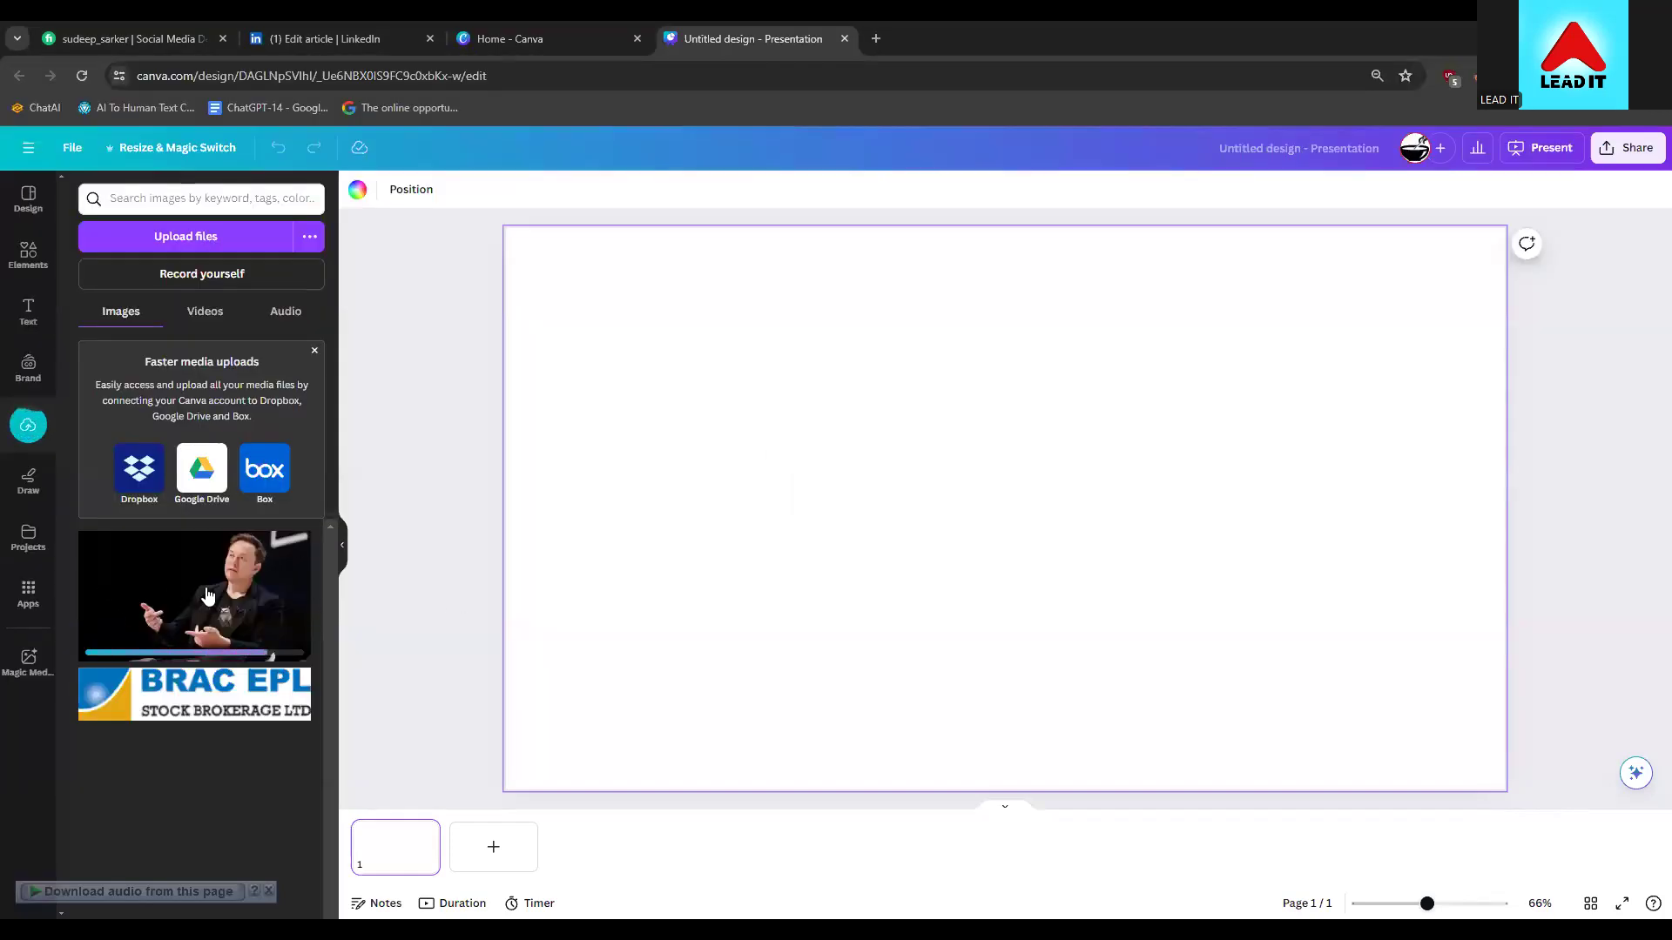
drag(168, 650, 516, 228)
drag(777, 503, 978, 460)
drag(709, 673, 501, 791)
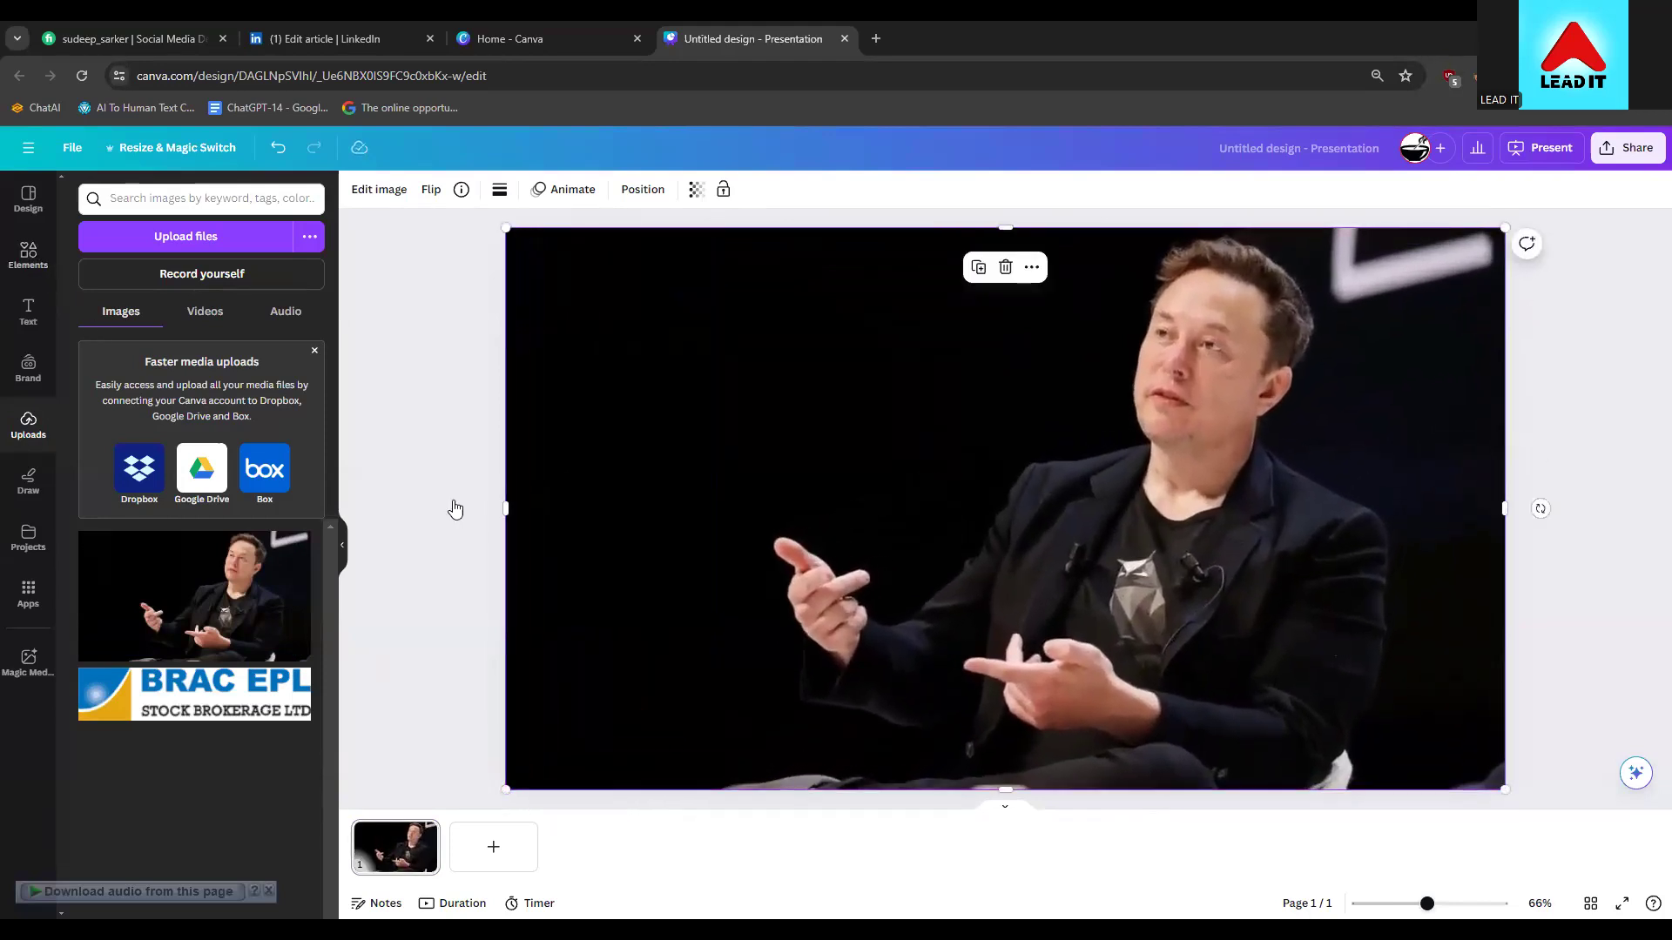
Search the Elements library for 'frame'
click(24, 257)
click(122, 199)
text(frame)
key(Return)
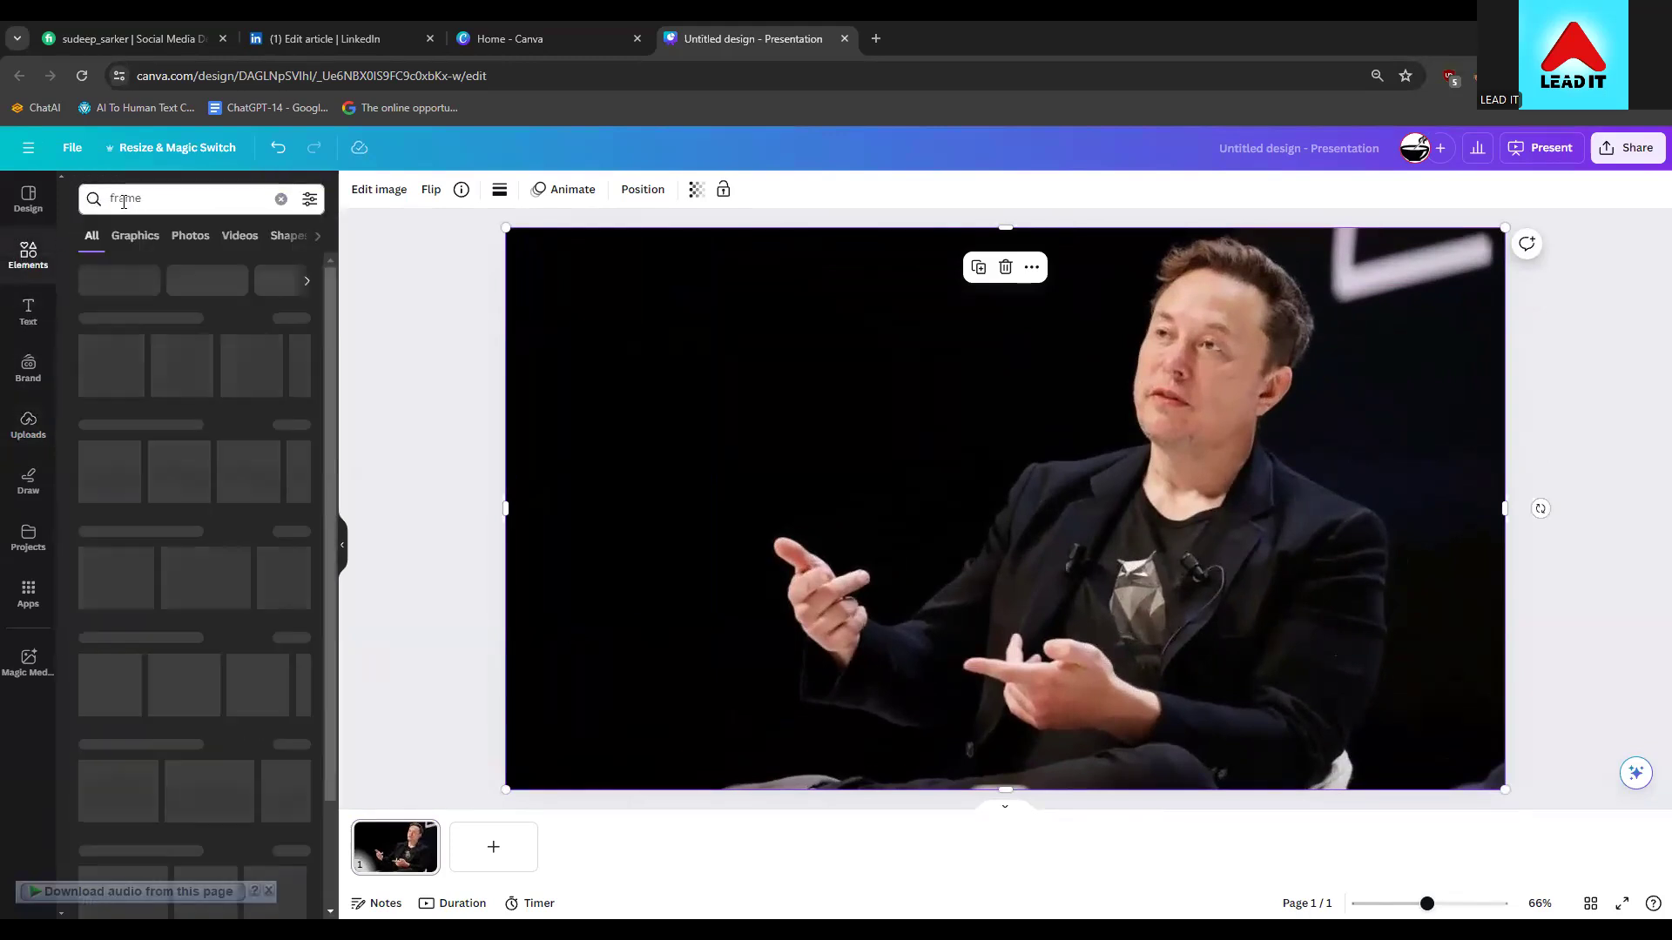